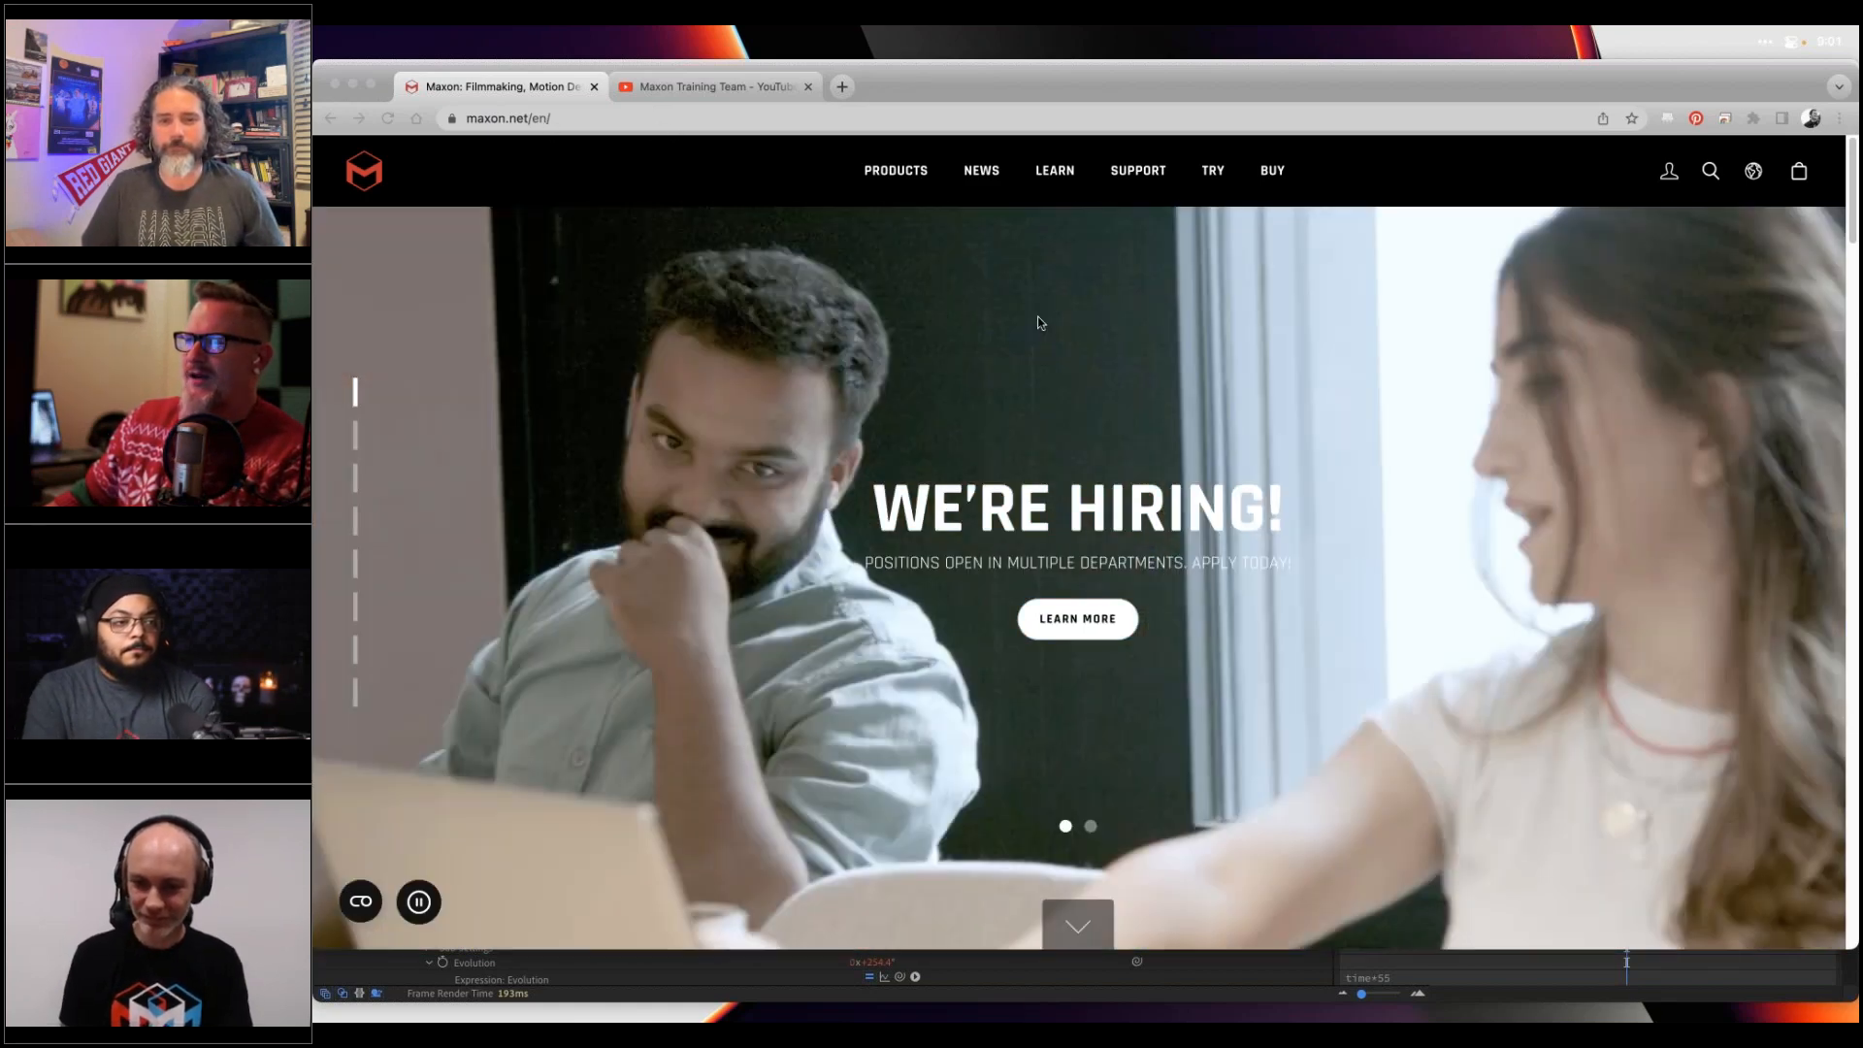
- Browse the upcoming shows on the Maxon Events page, and bring up the Maxon Training Team YouTube channel
{"action": "left_click", "coordinate": [982, 173]}
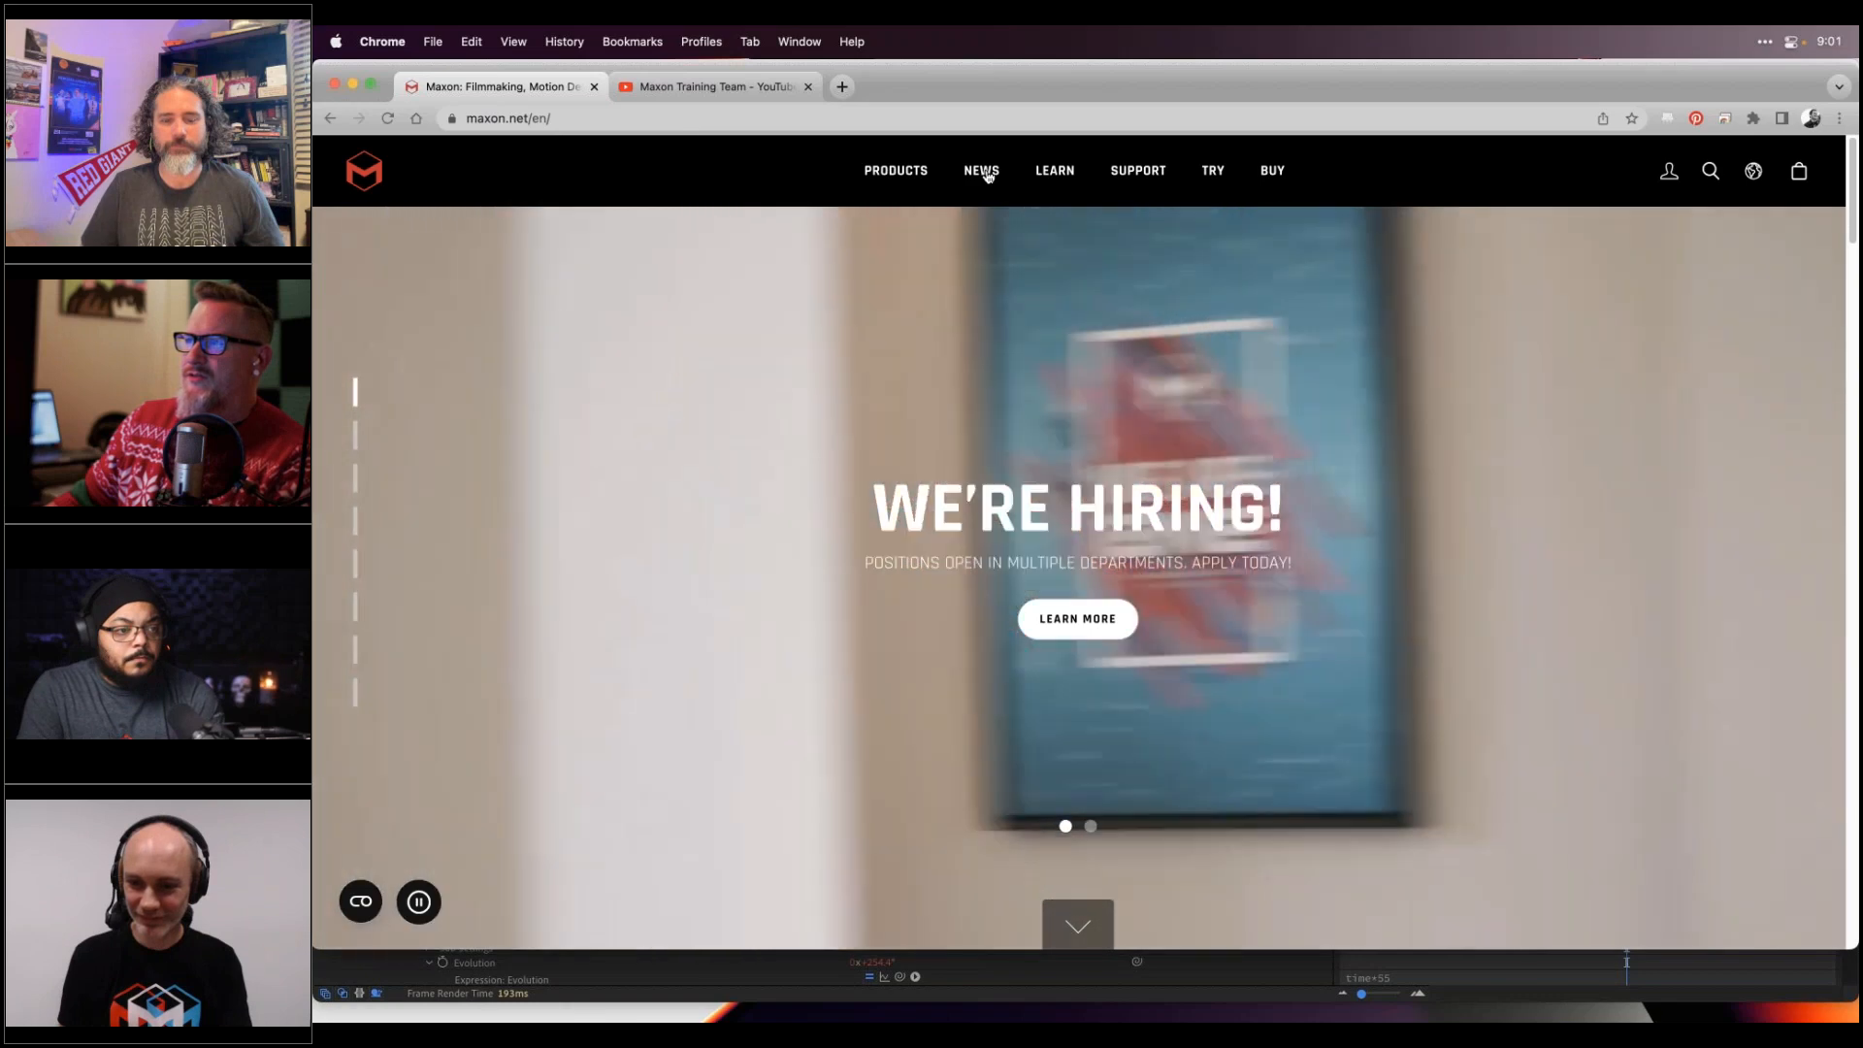
{"action": "mouse_move", "coordinate": [982, 174]}
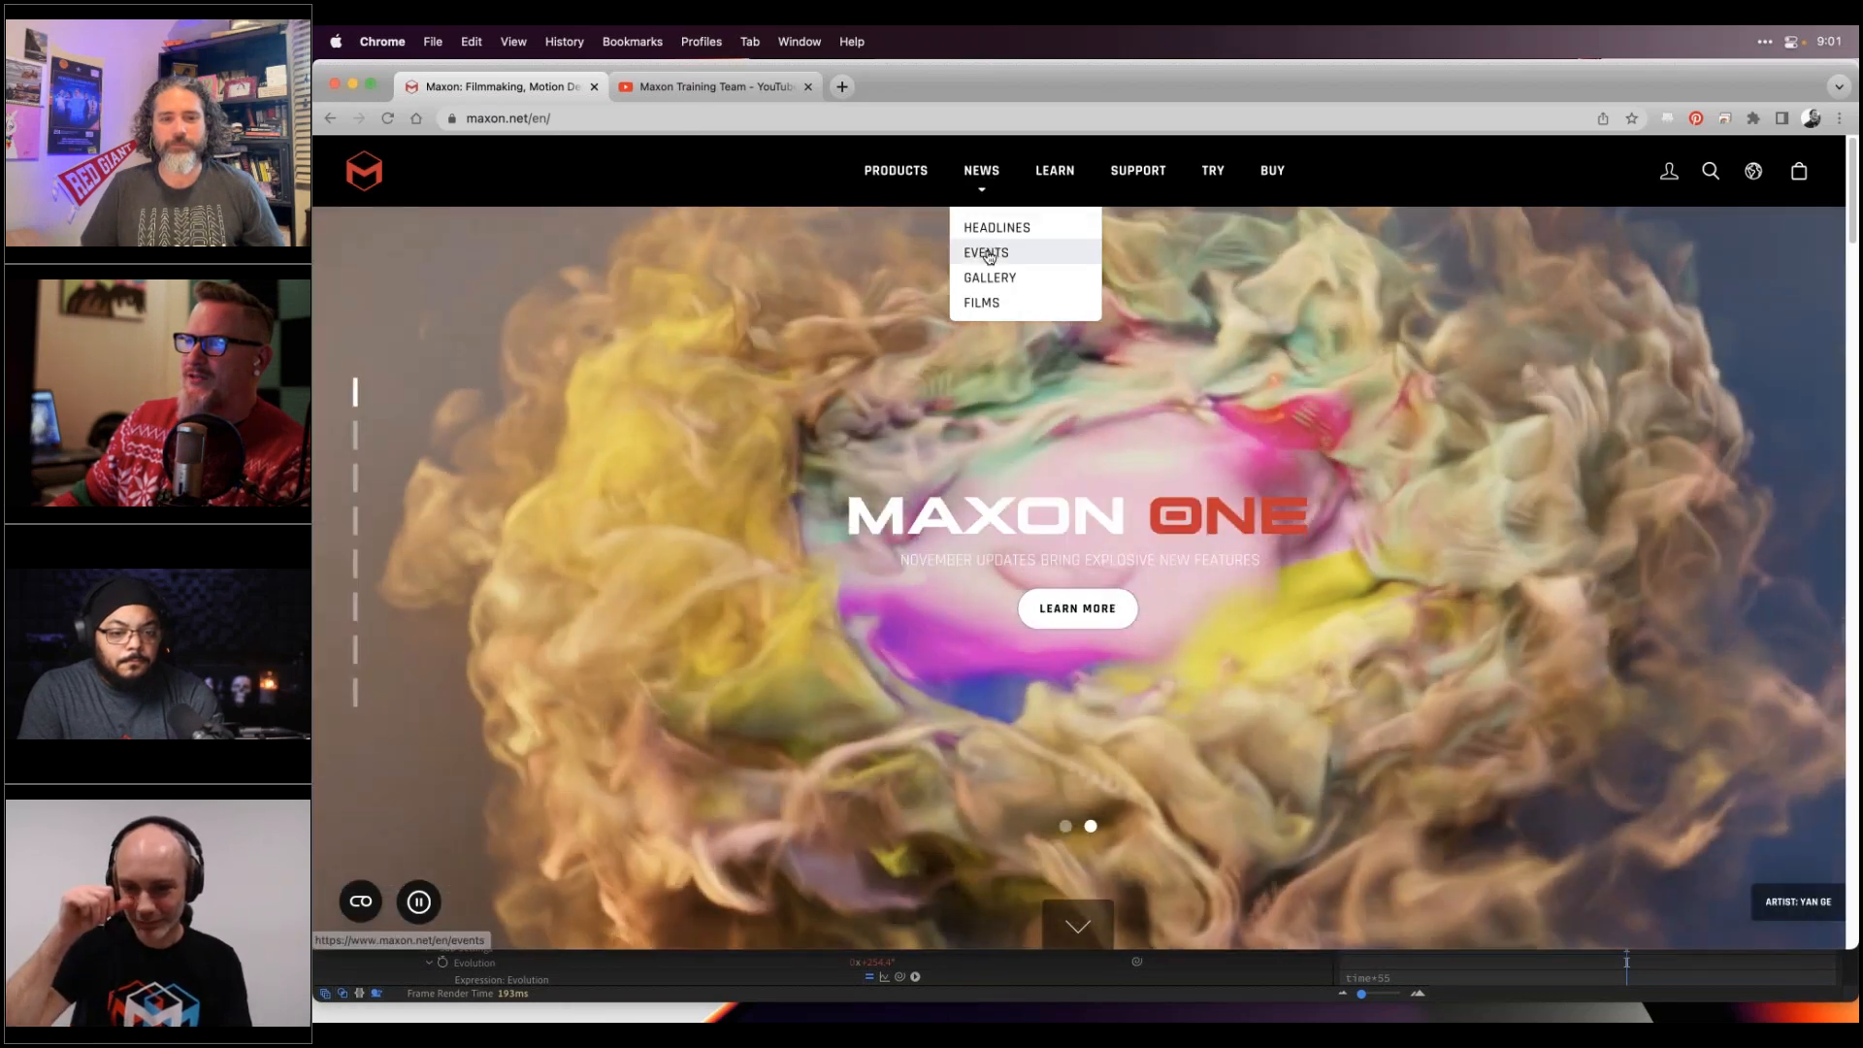
{"action": "left_click", "coordinate": [987, 255]}
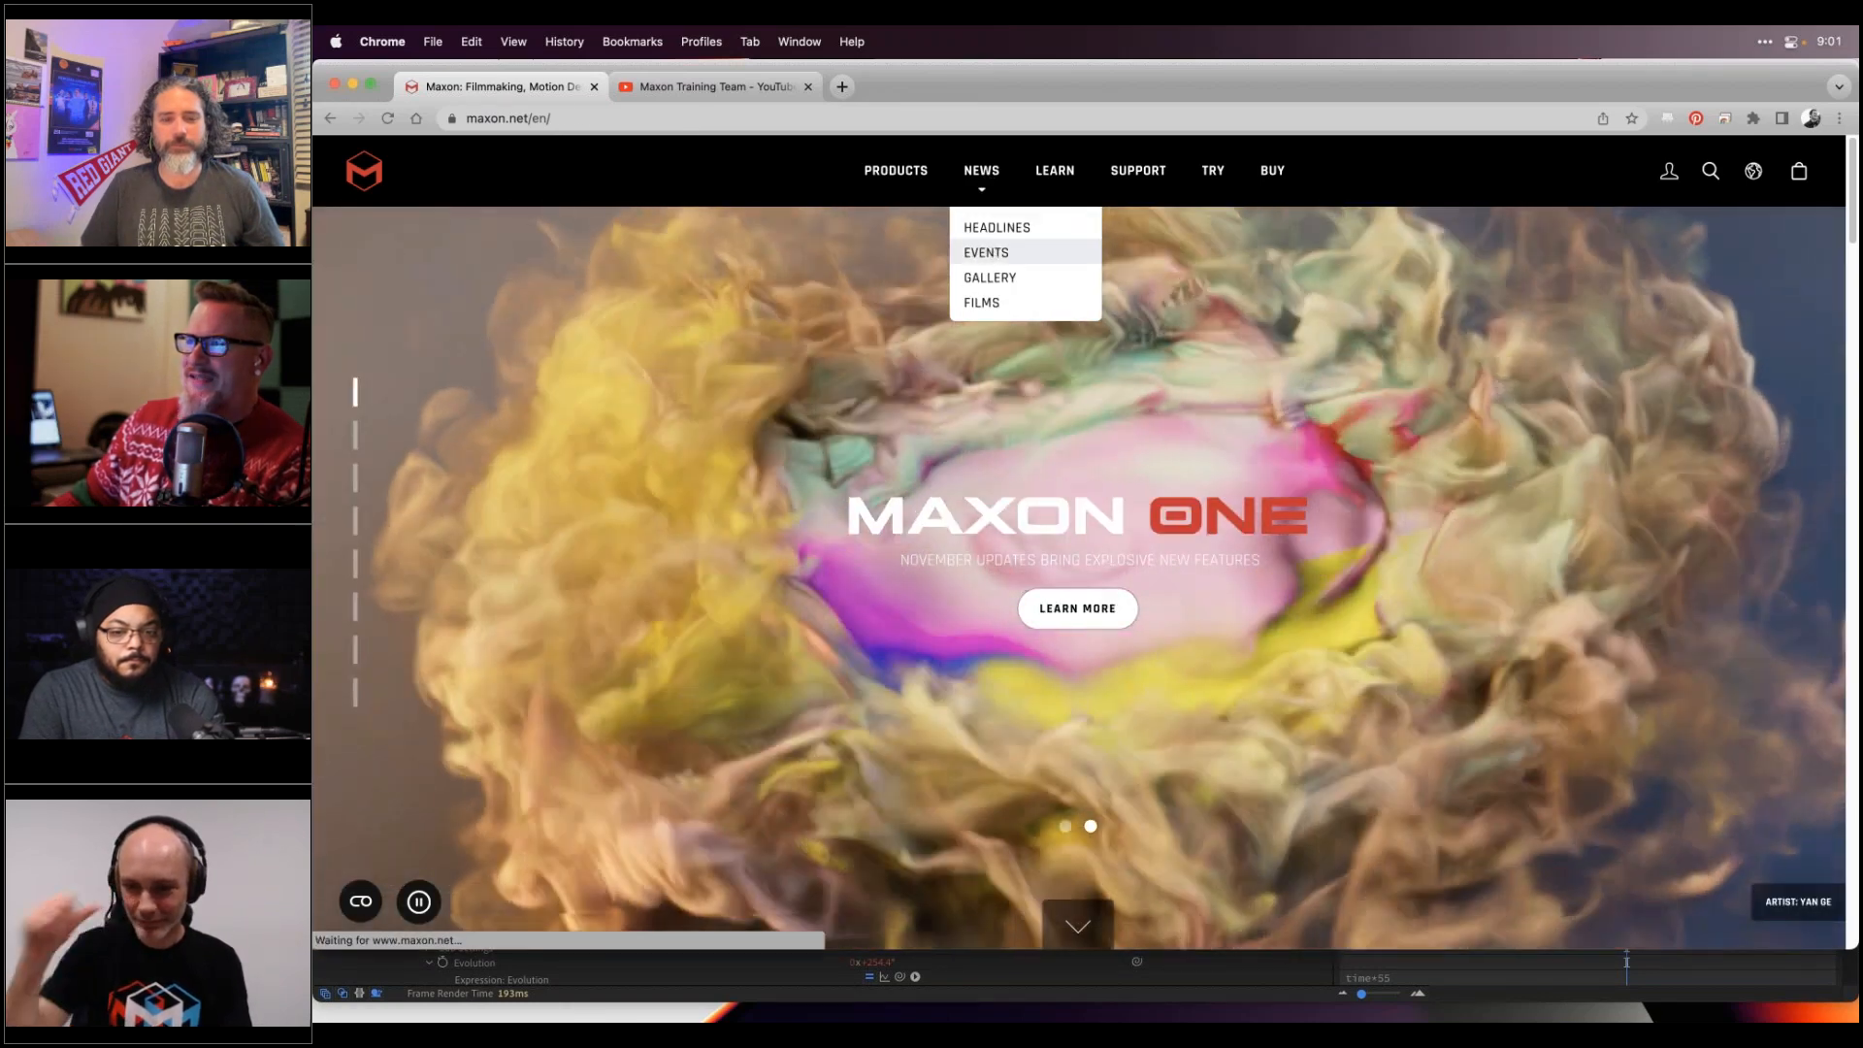
{"action": "scroll", "coordinate": [1102, 626], "scroll_direction": "down", "scroll_amount": 5}
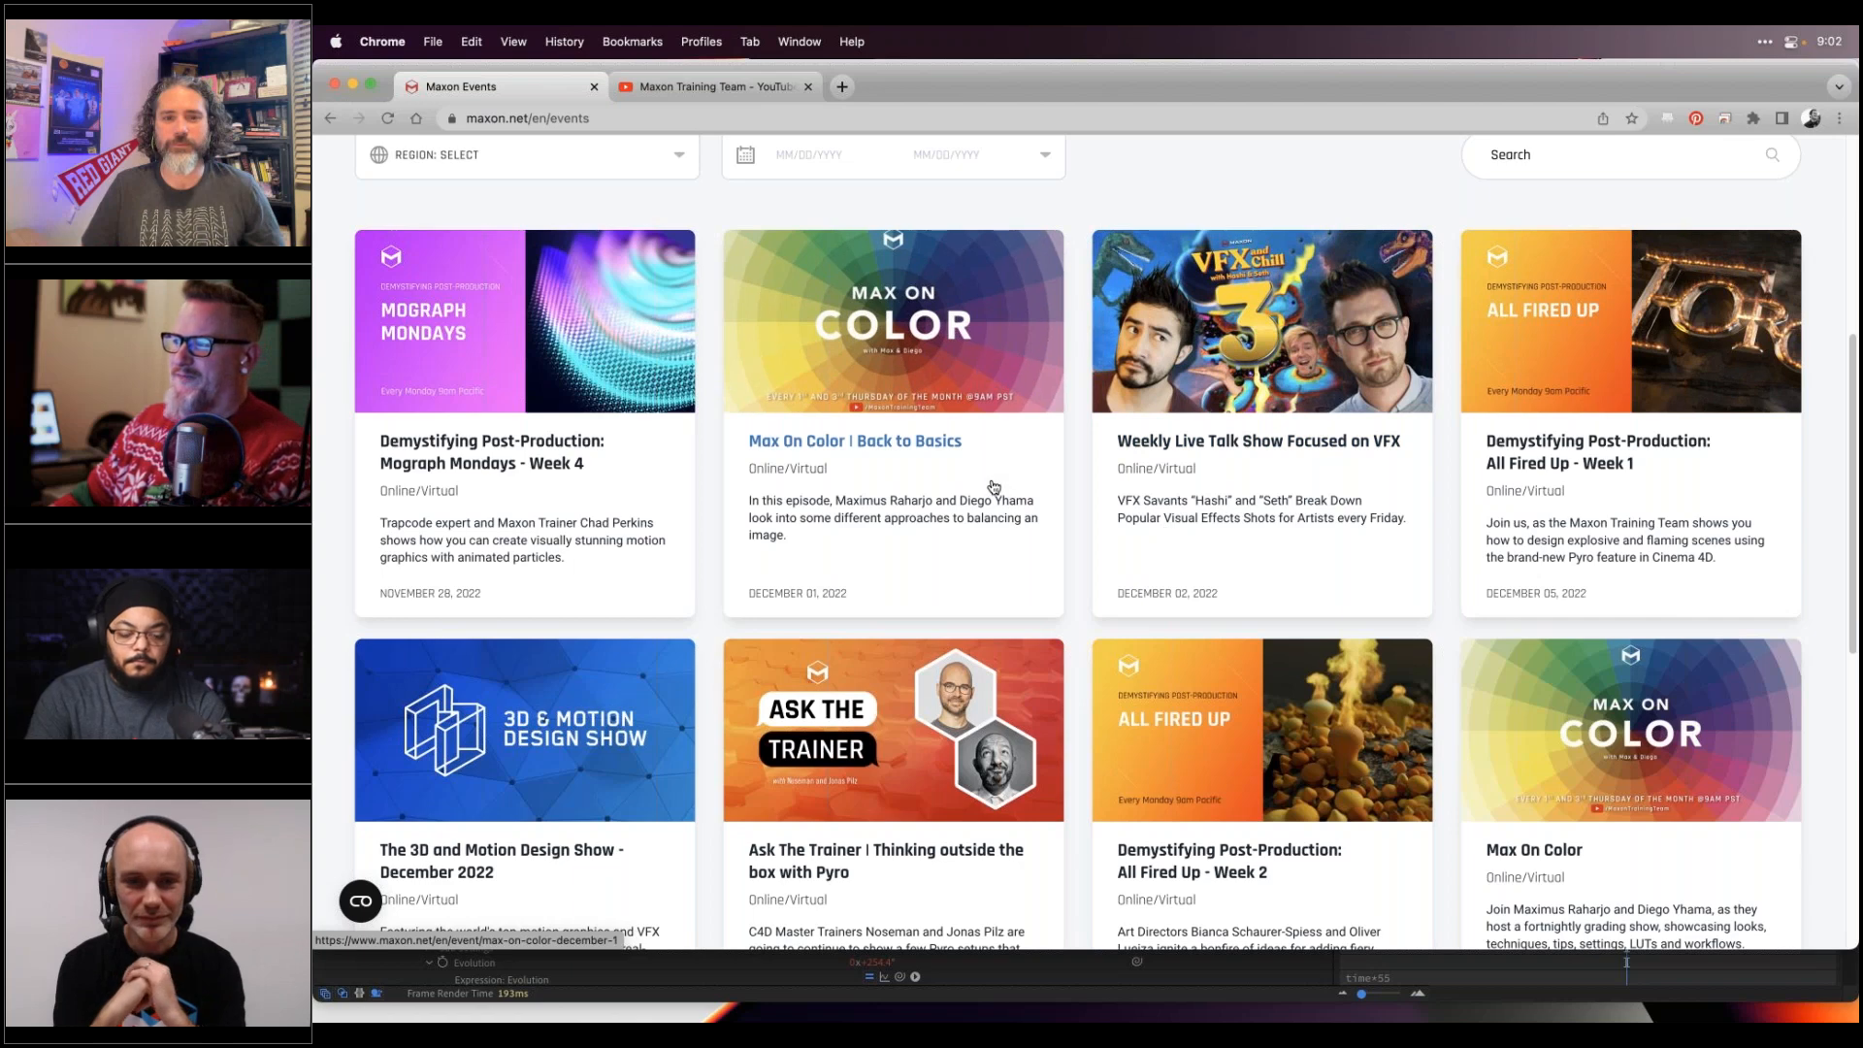
{"action": "scroll", "coordinate": [922, 479], "scroll_direction": "up", "scroll_amount": 5}
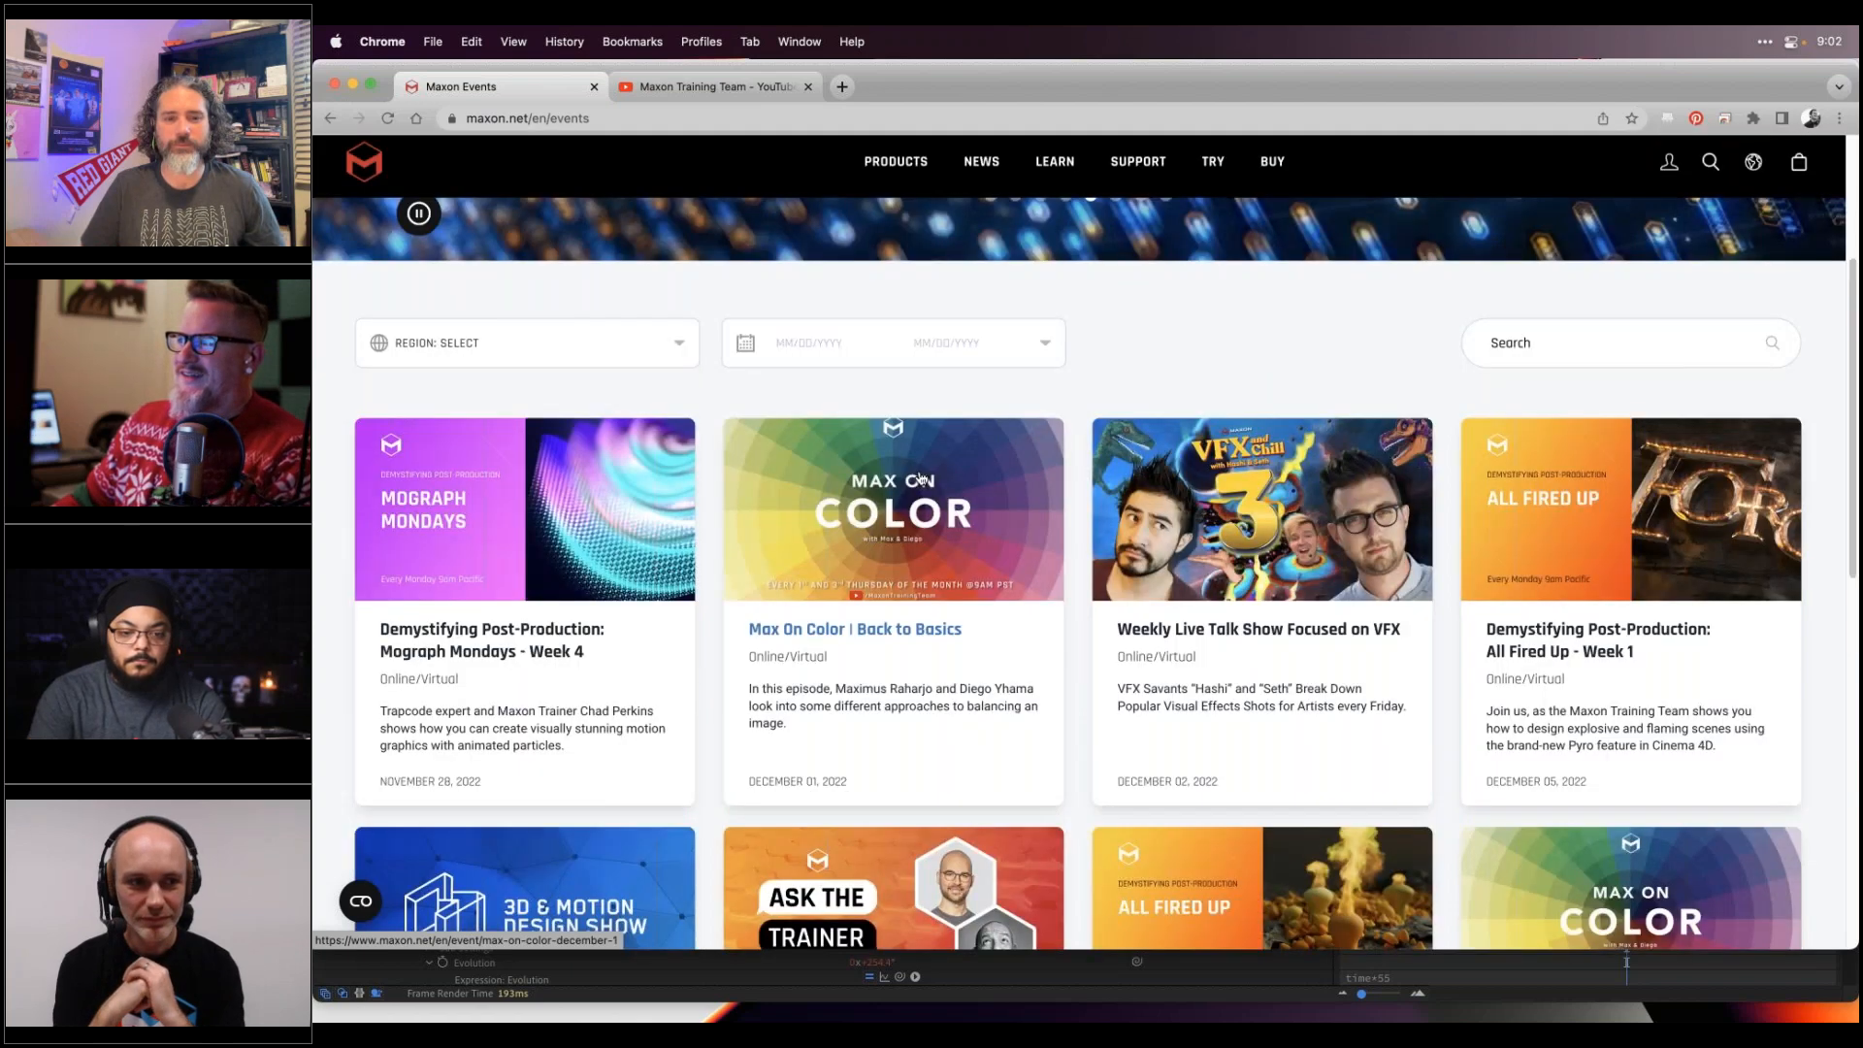
{"action": "scroll", "coordinate": [1630, 679], "scroll_direction": "up", "scroll_amount": 3}
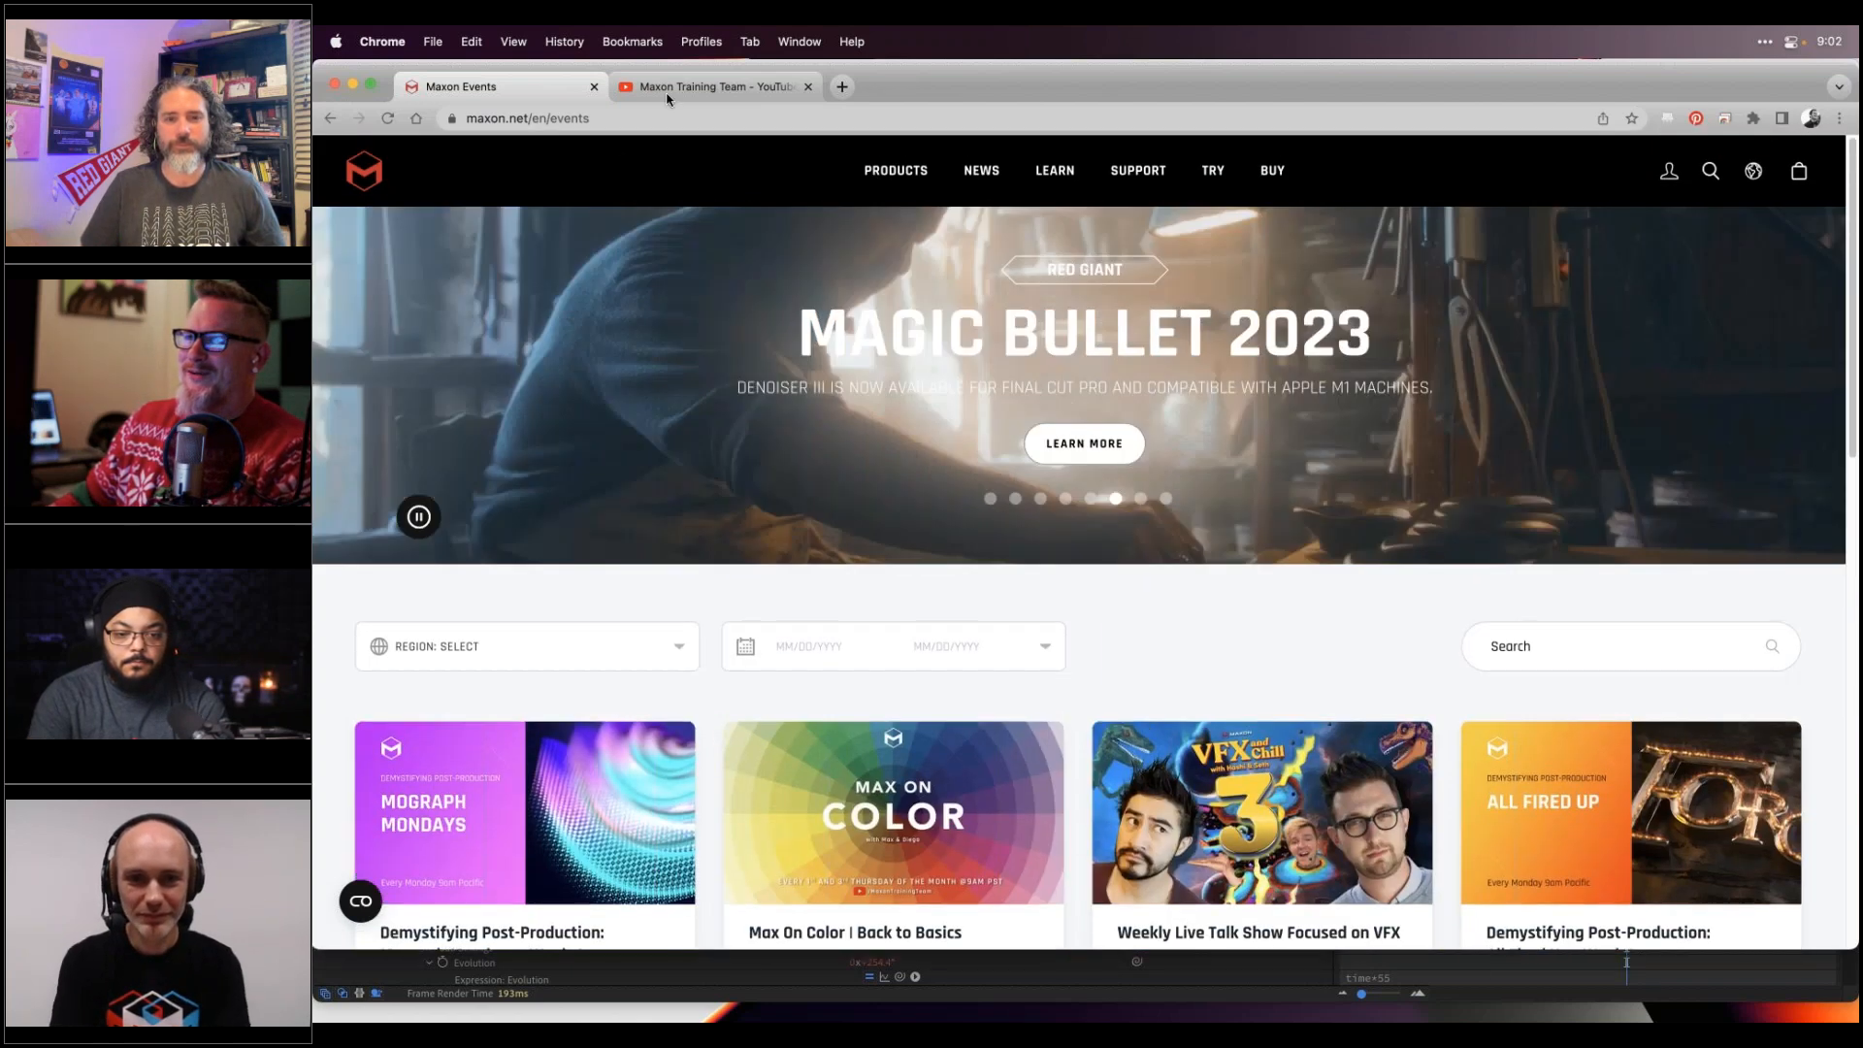
{"action": "left_click", "coordinate": [695, 95]}
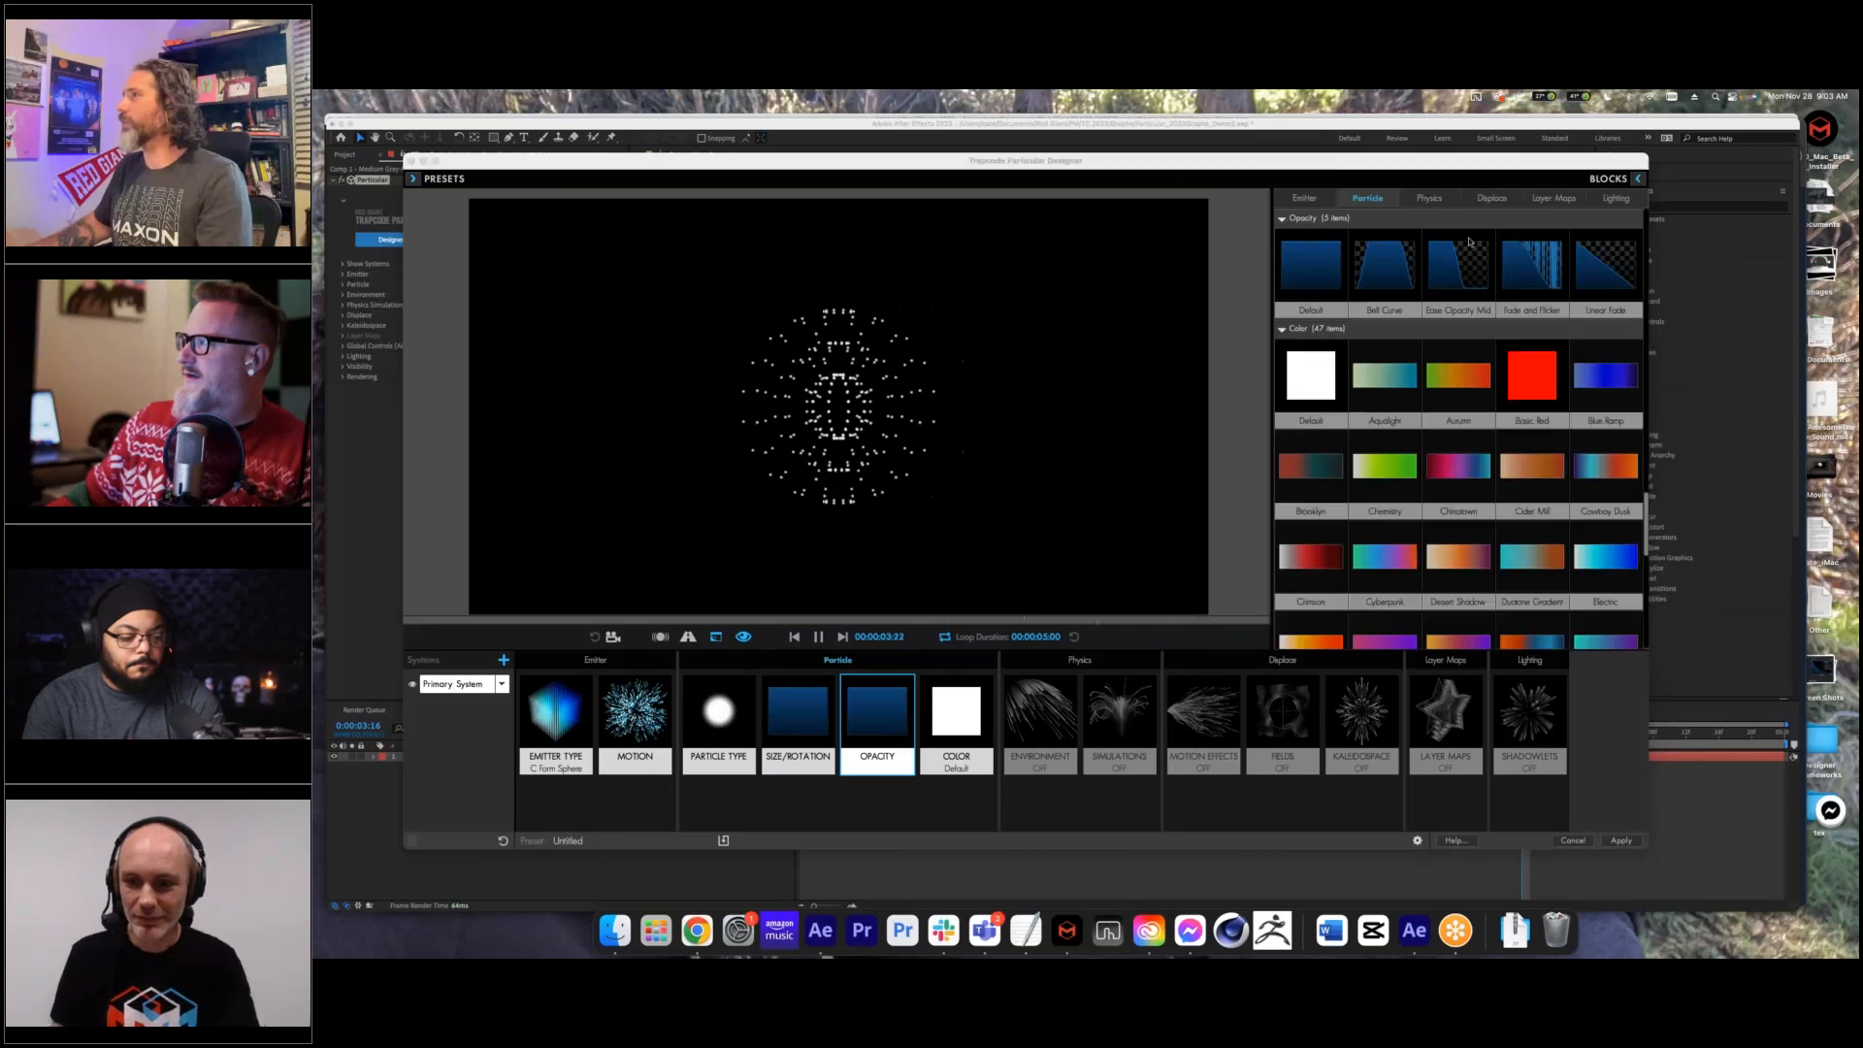
{"action": "left_click", "coordinate": [1232, 166]}
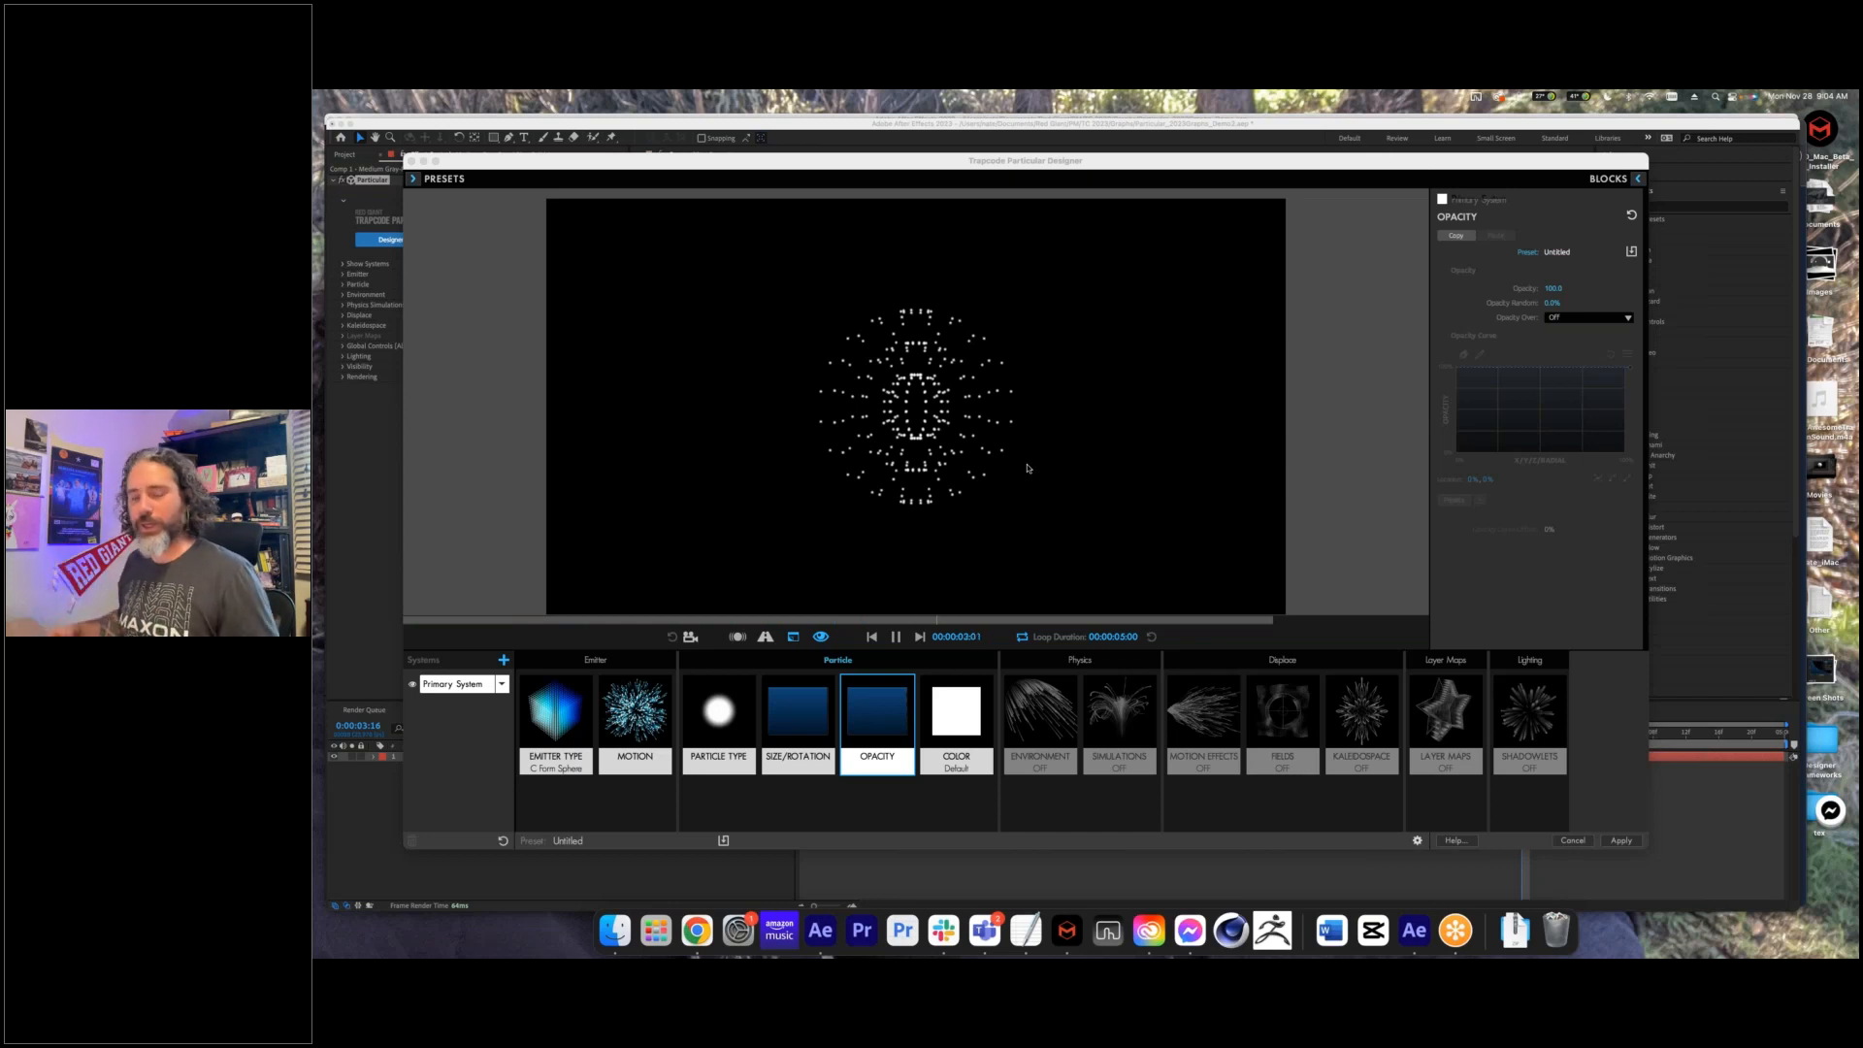
{"action": "left_click", "coordinate": [1107, 164]}
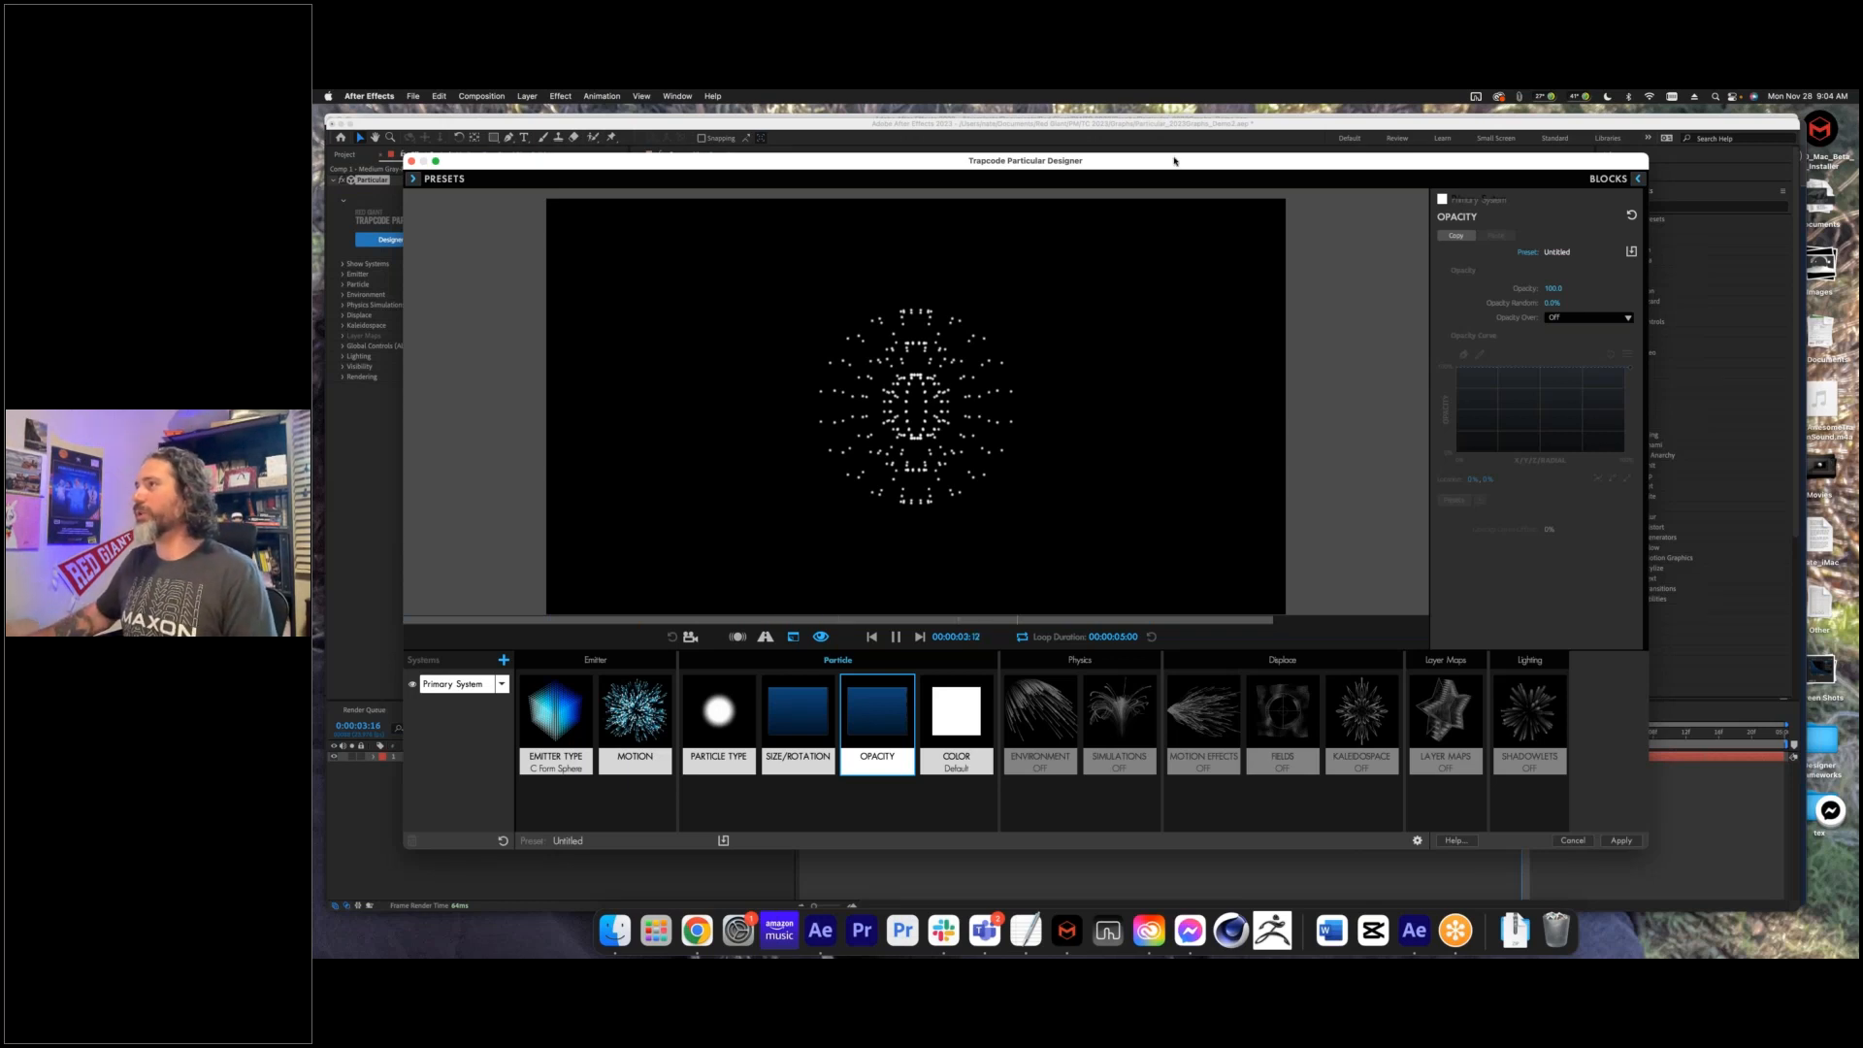
{"action": "left_click_drag", "start_coordinate": [1173, 162], "coordinate": [1183, 157]}
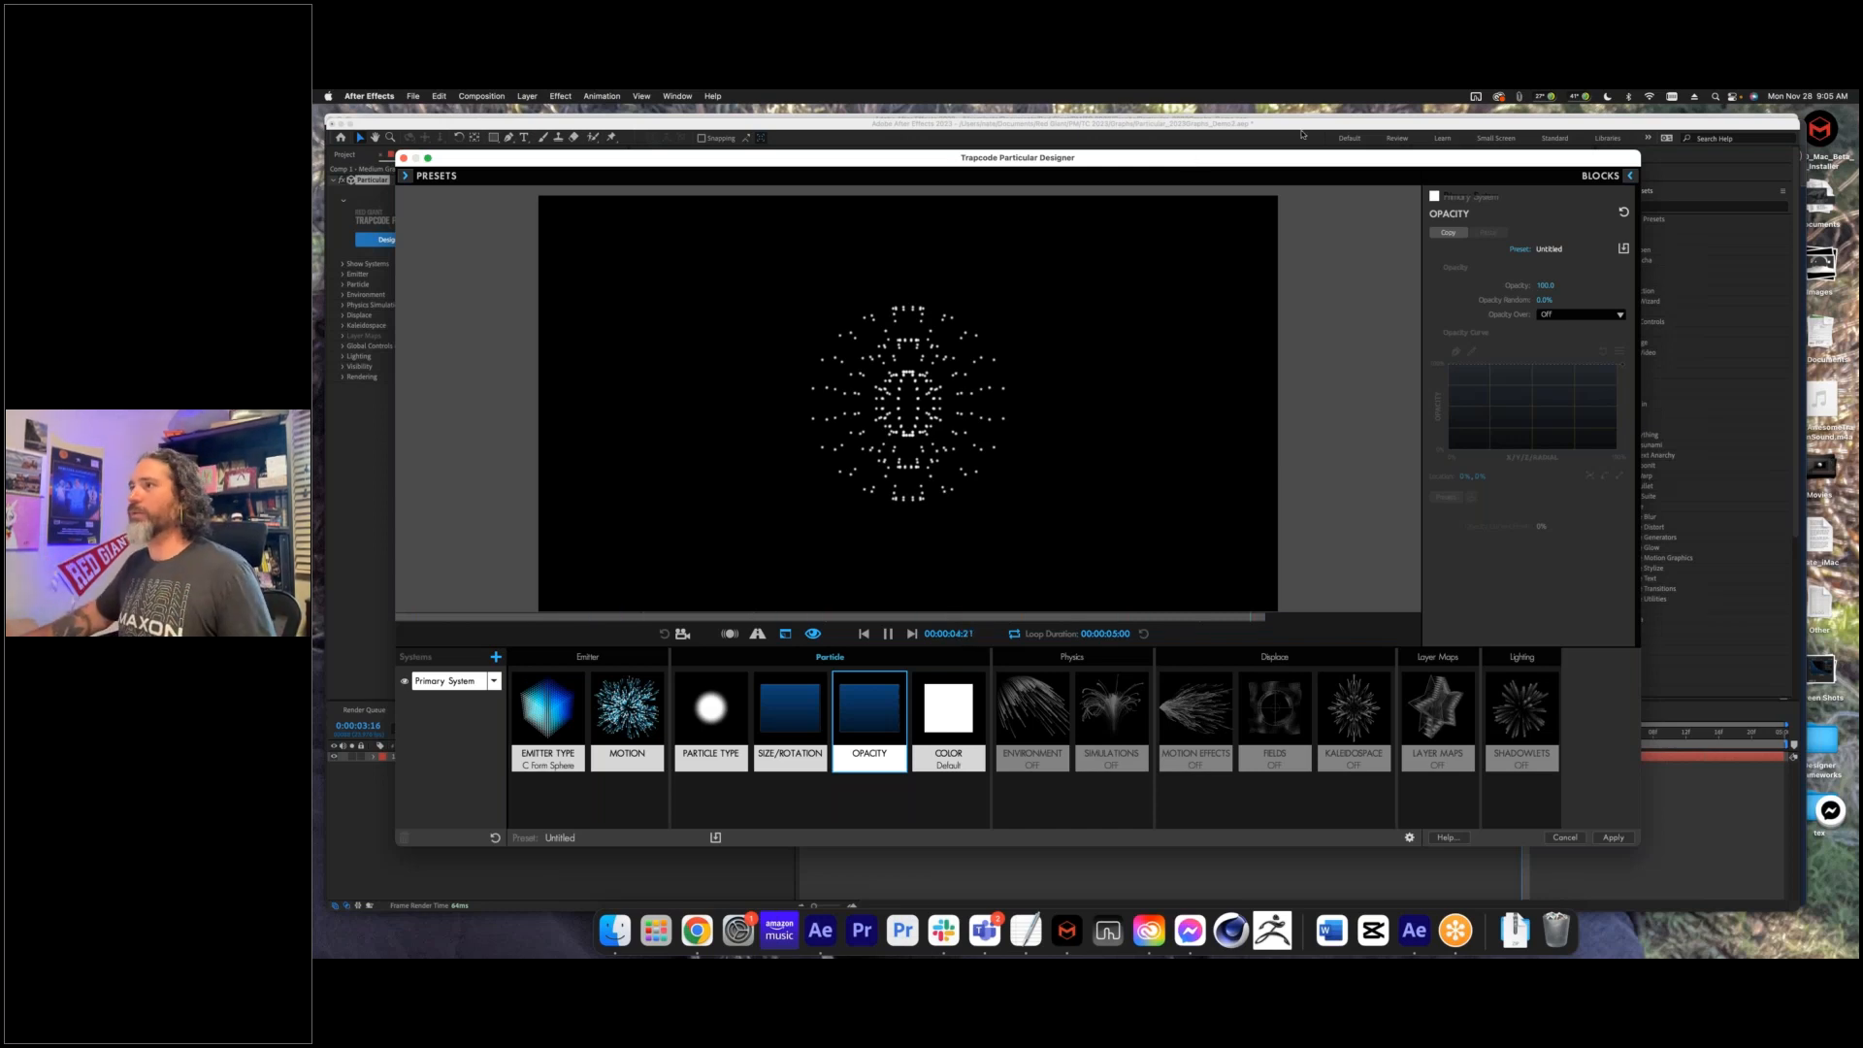
- Apply the C Form Box emitter type block to the primary particle system
{"action": "left_click", "coordinate": [869, 723]}
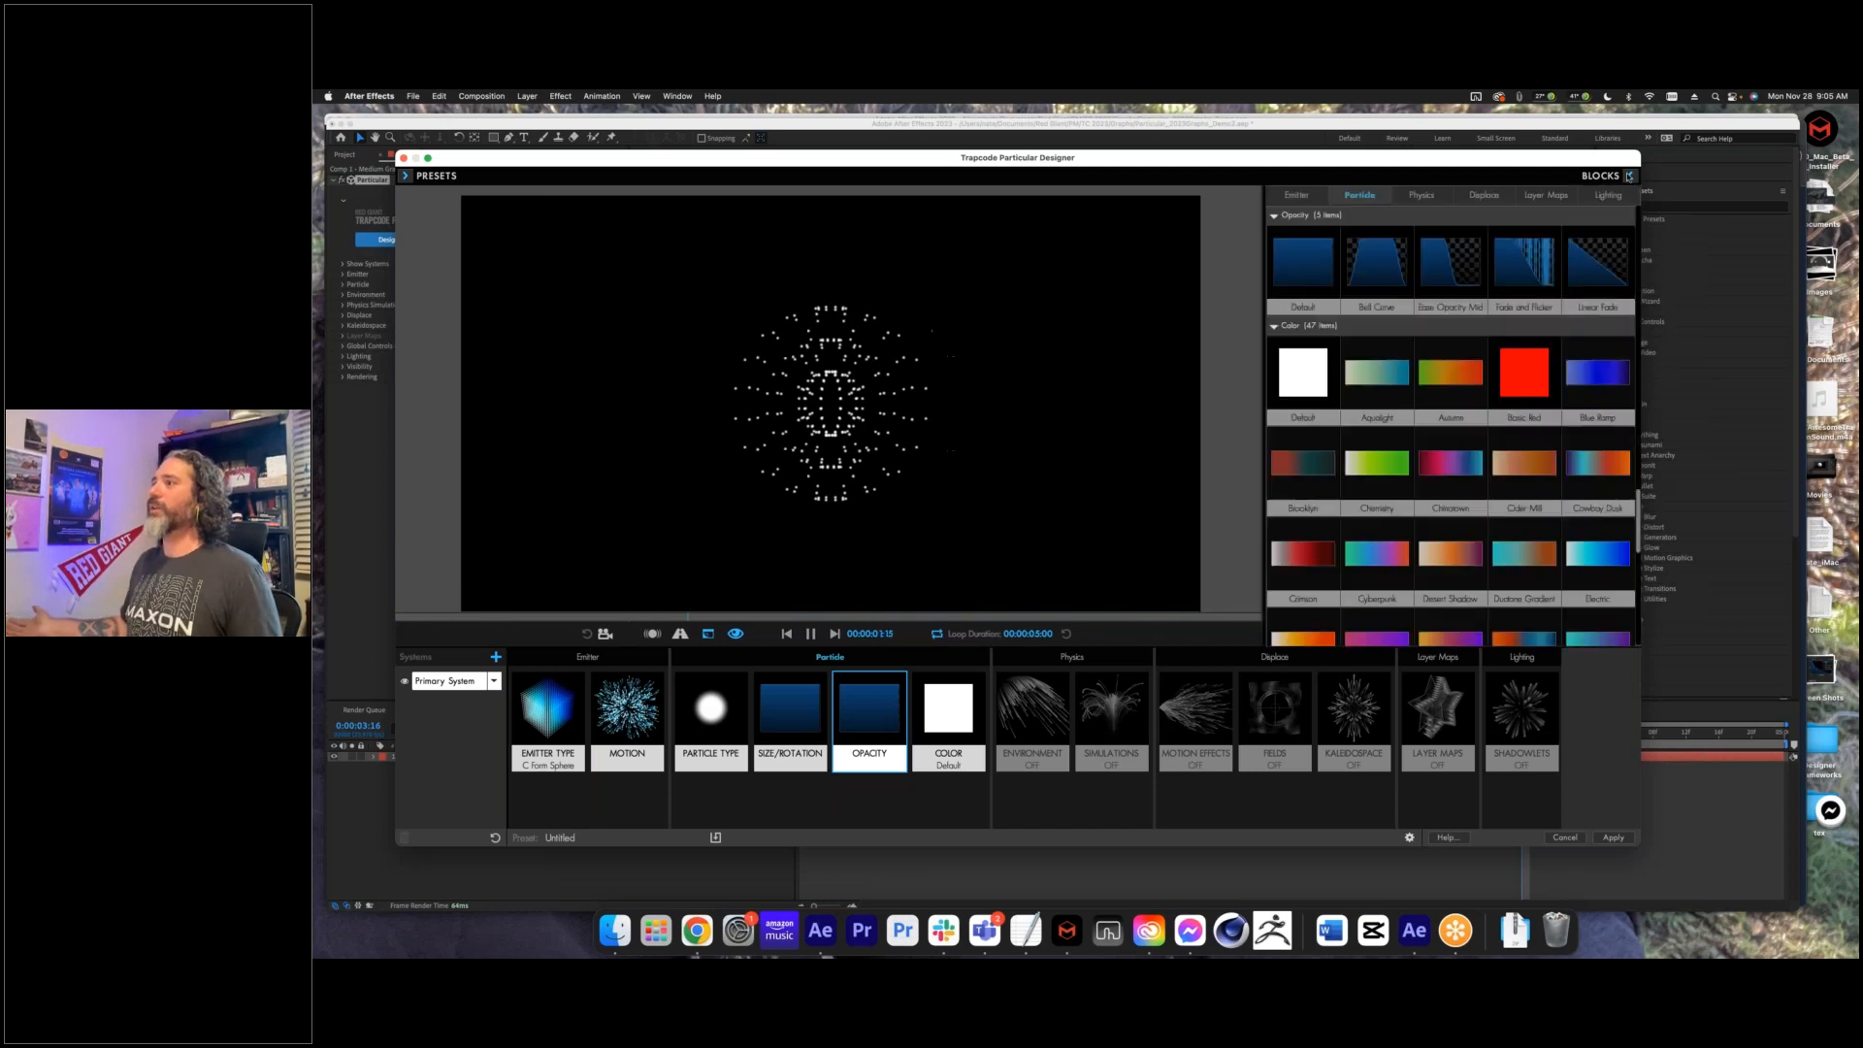
{"action": "left_click", "coordinate": [1297, 197]}
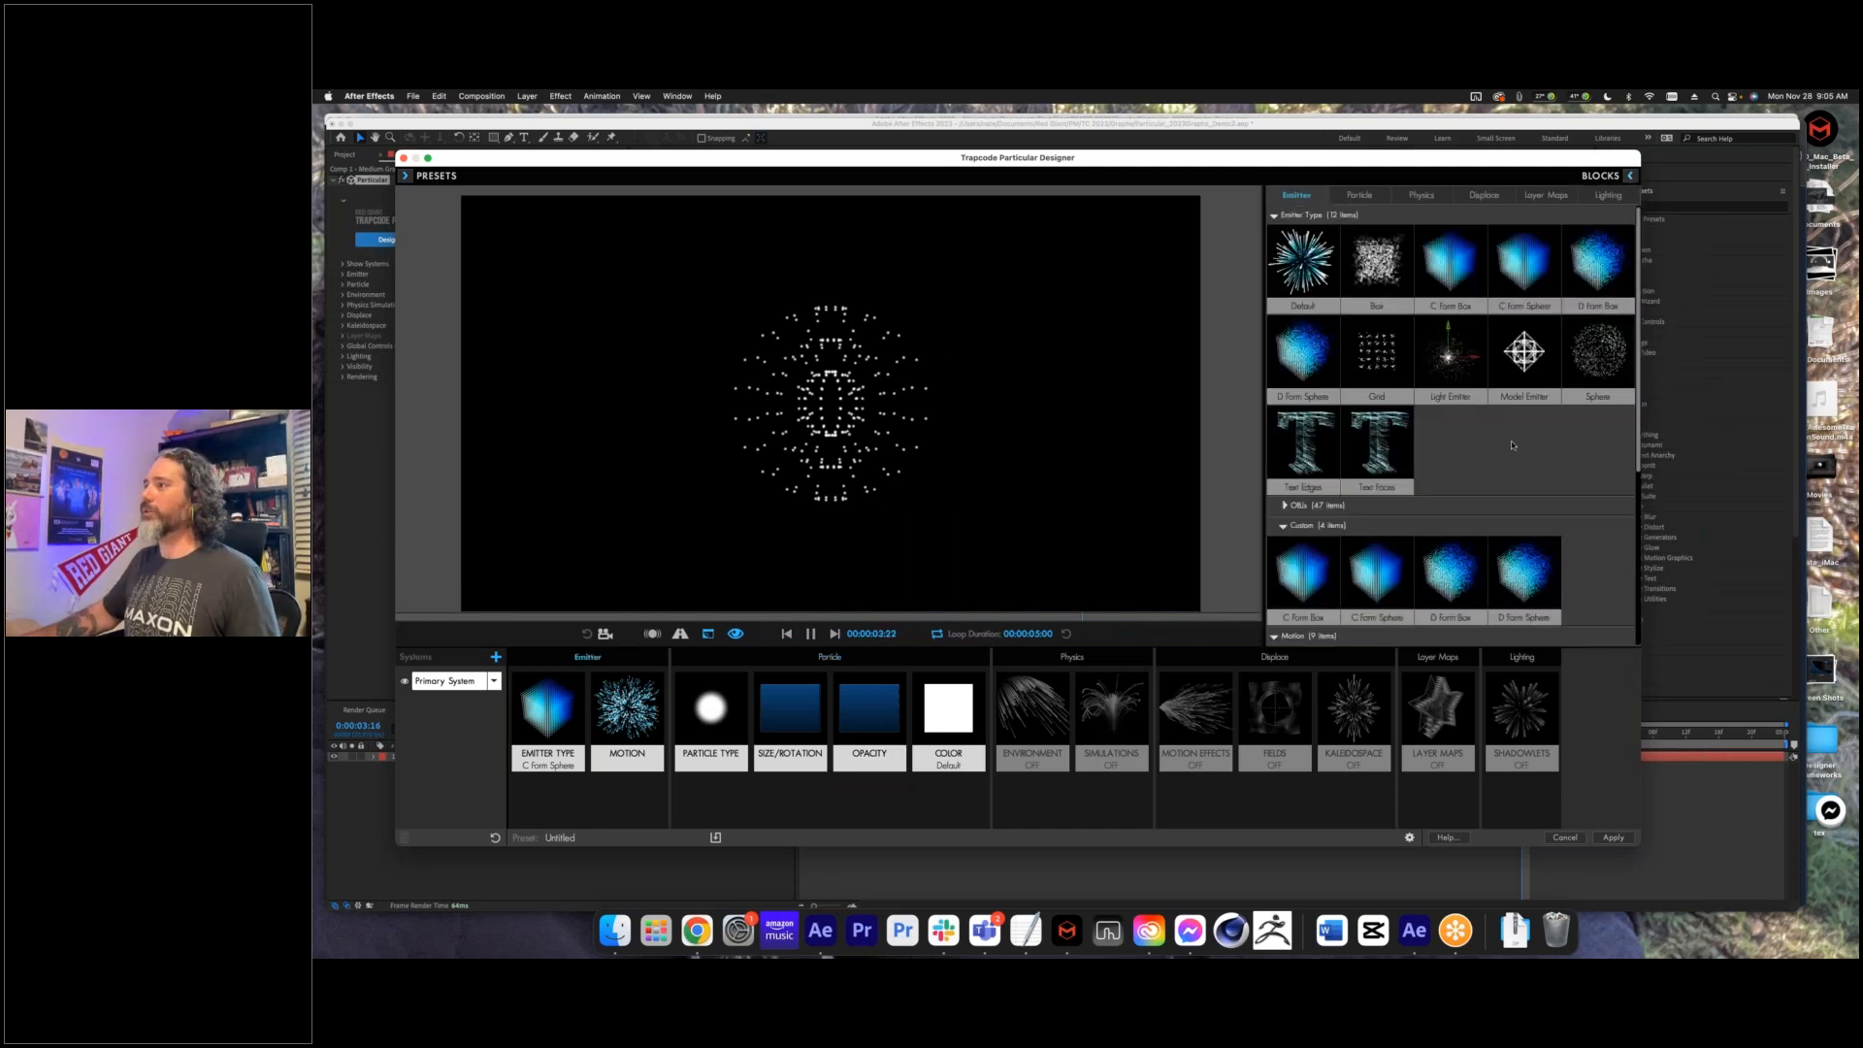
{"action": "left_click", "coordinate": [1472, 256]}
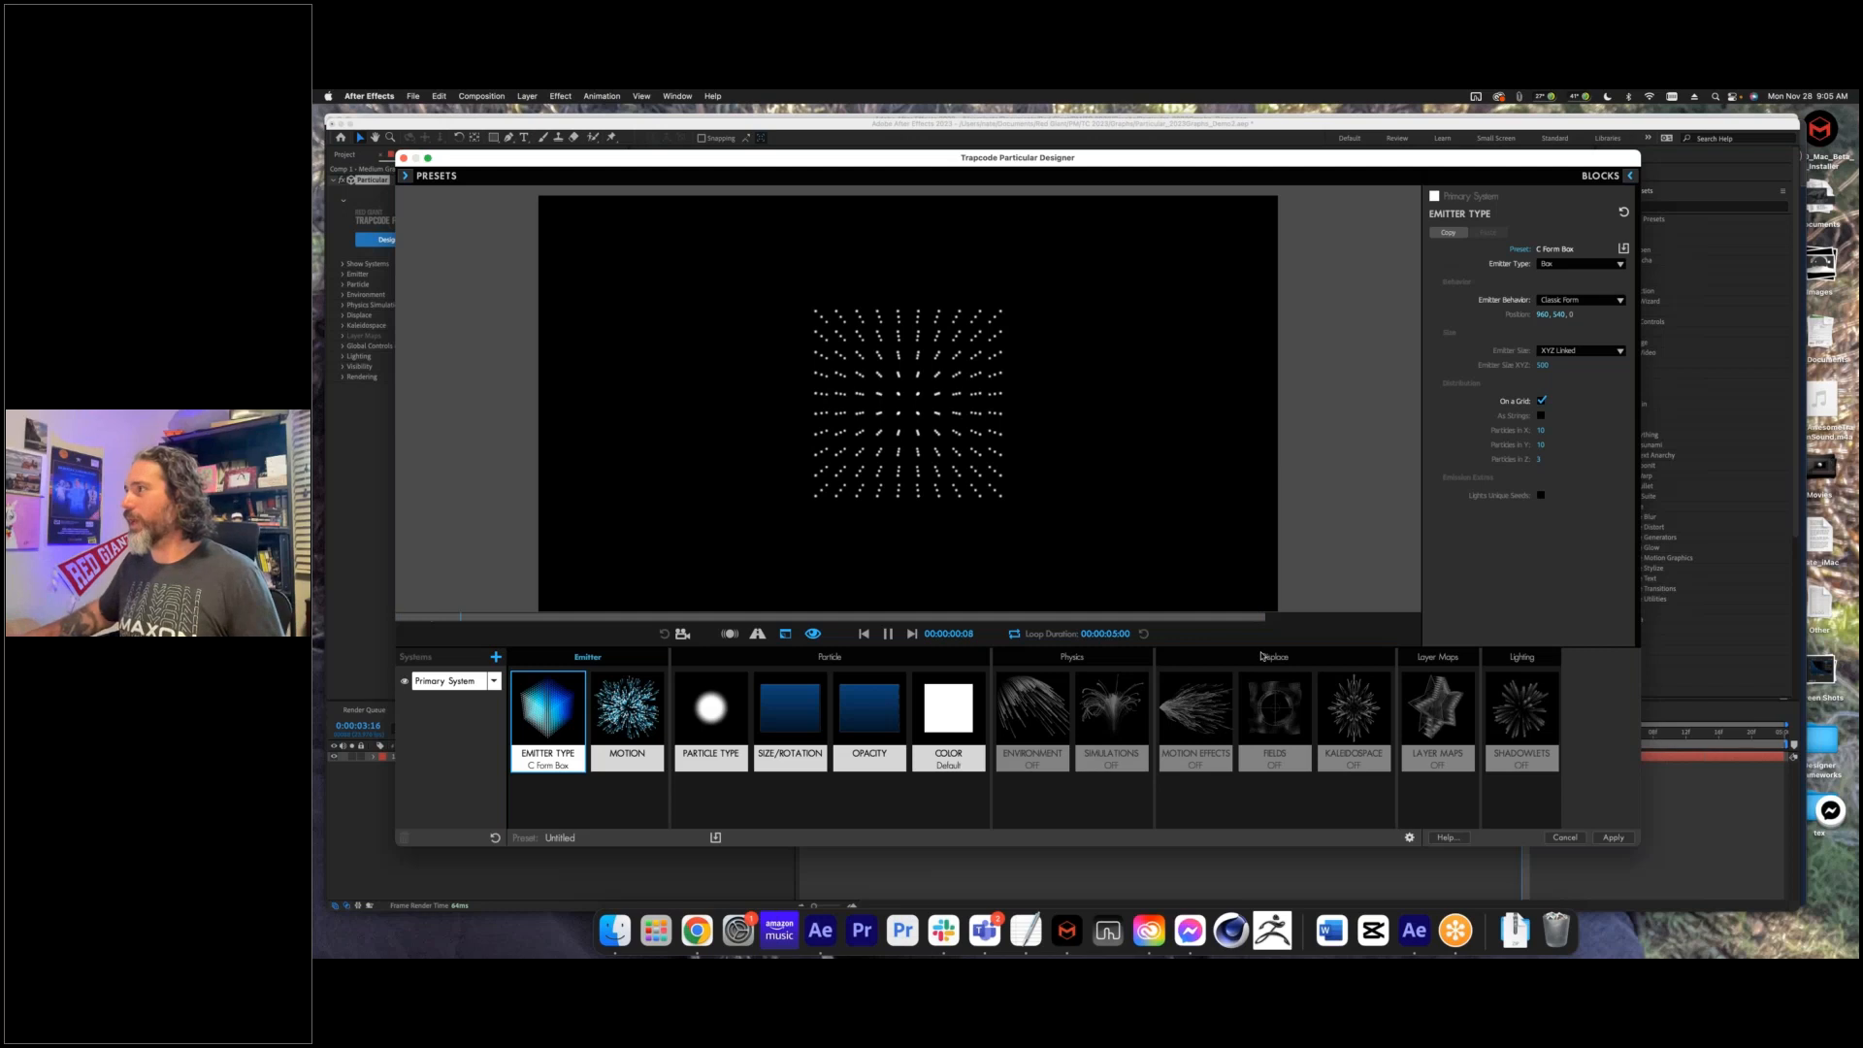
- Apply the C Form Sphere emitter type block and set its Particles in X and Particles in Y to 75
{"action": "left_click", "coordinate": [1632, 176]}
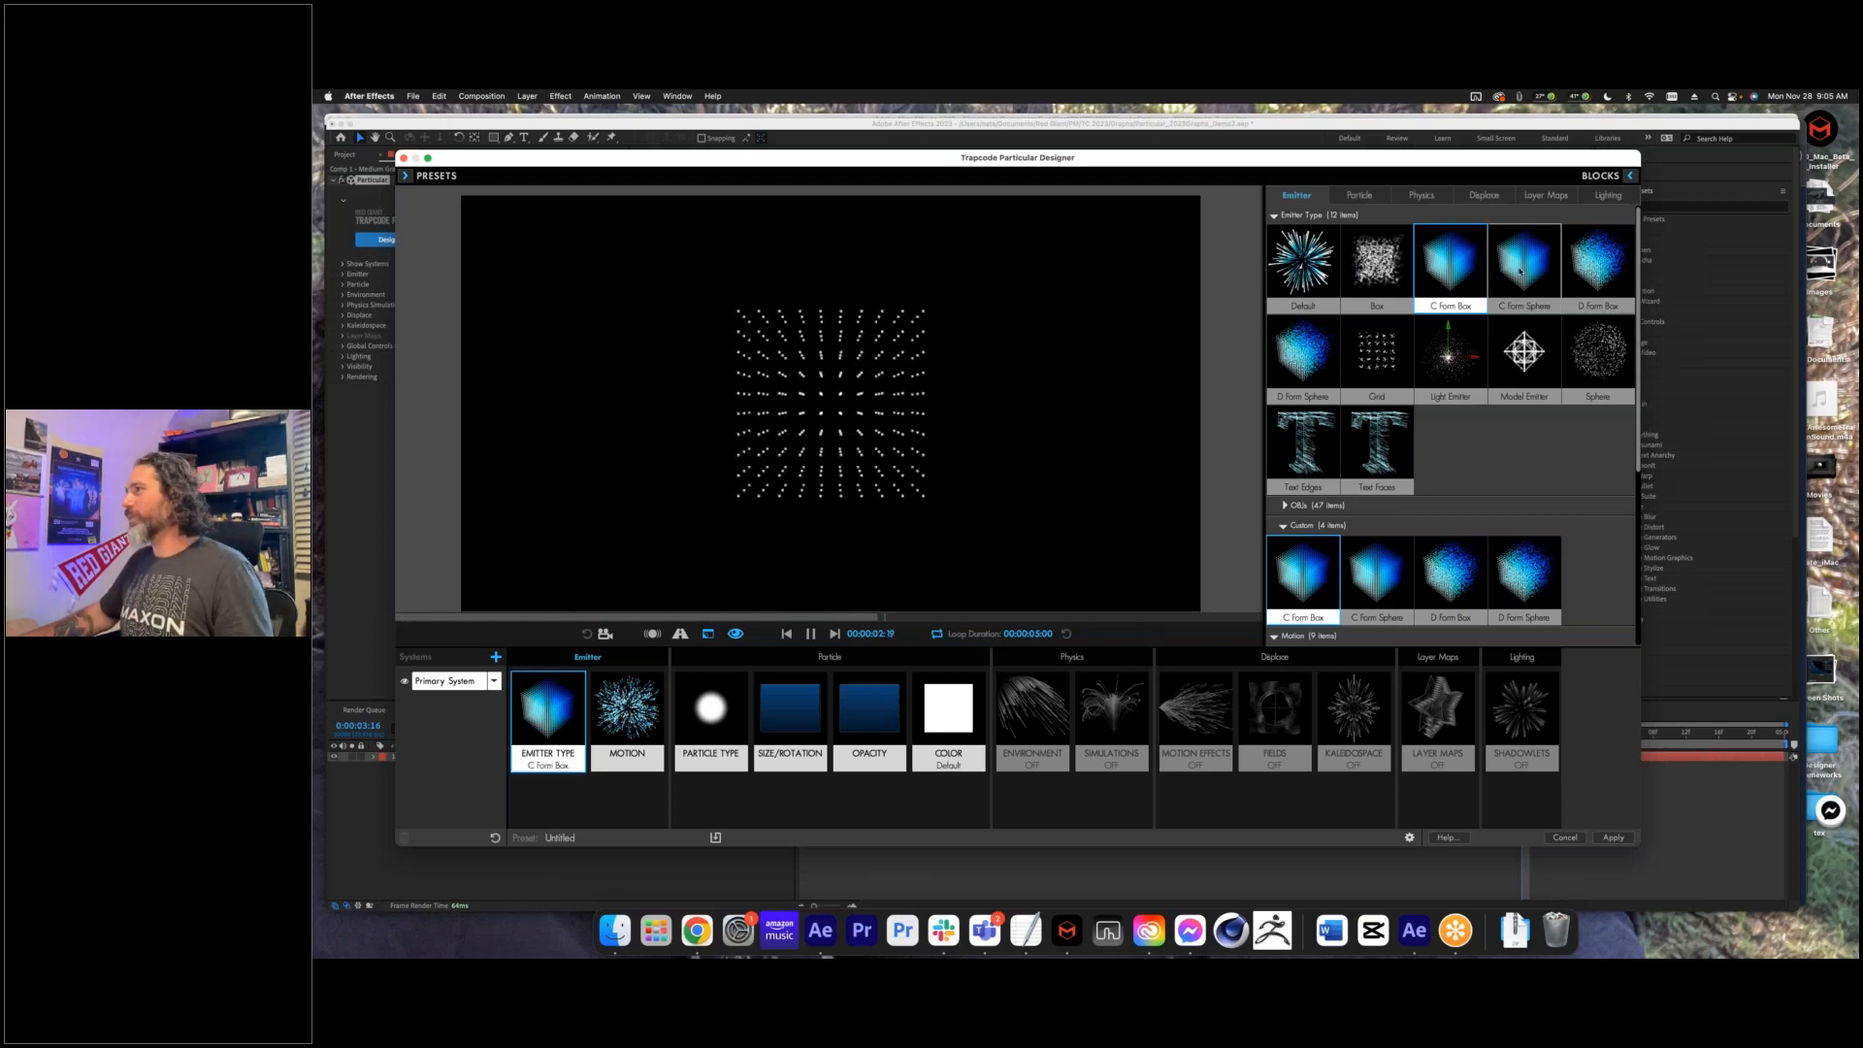
{"action": "left_click", "coordinate": [1520, 271]}
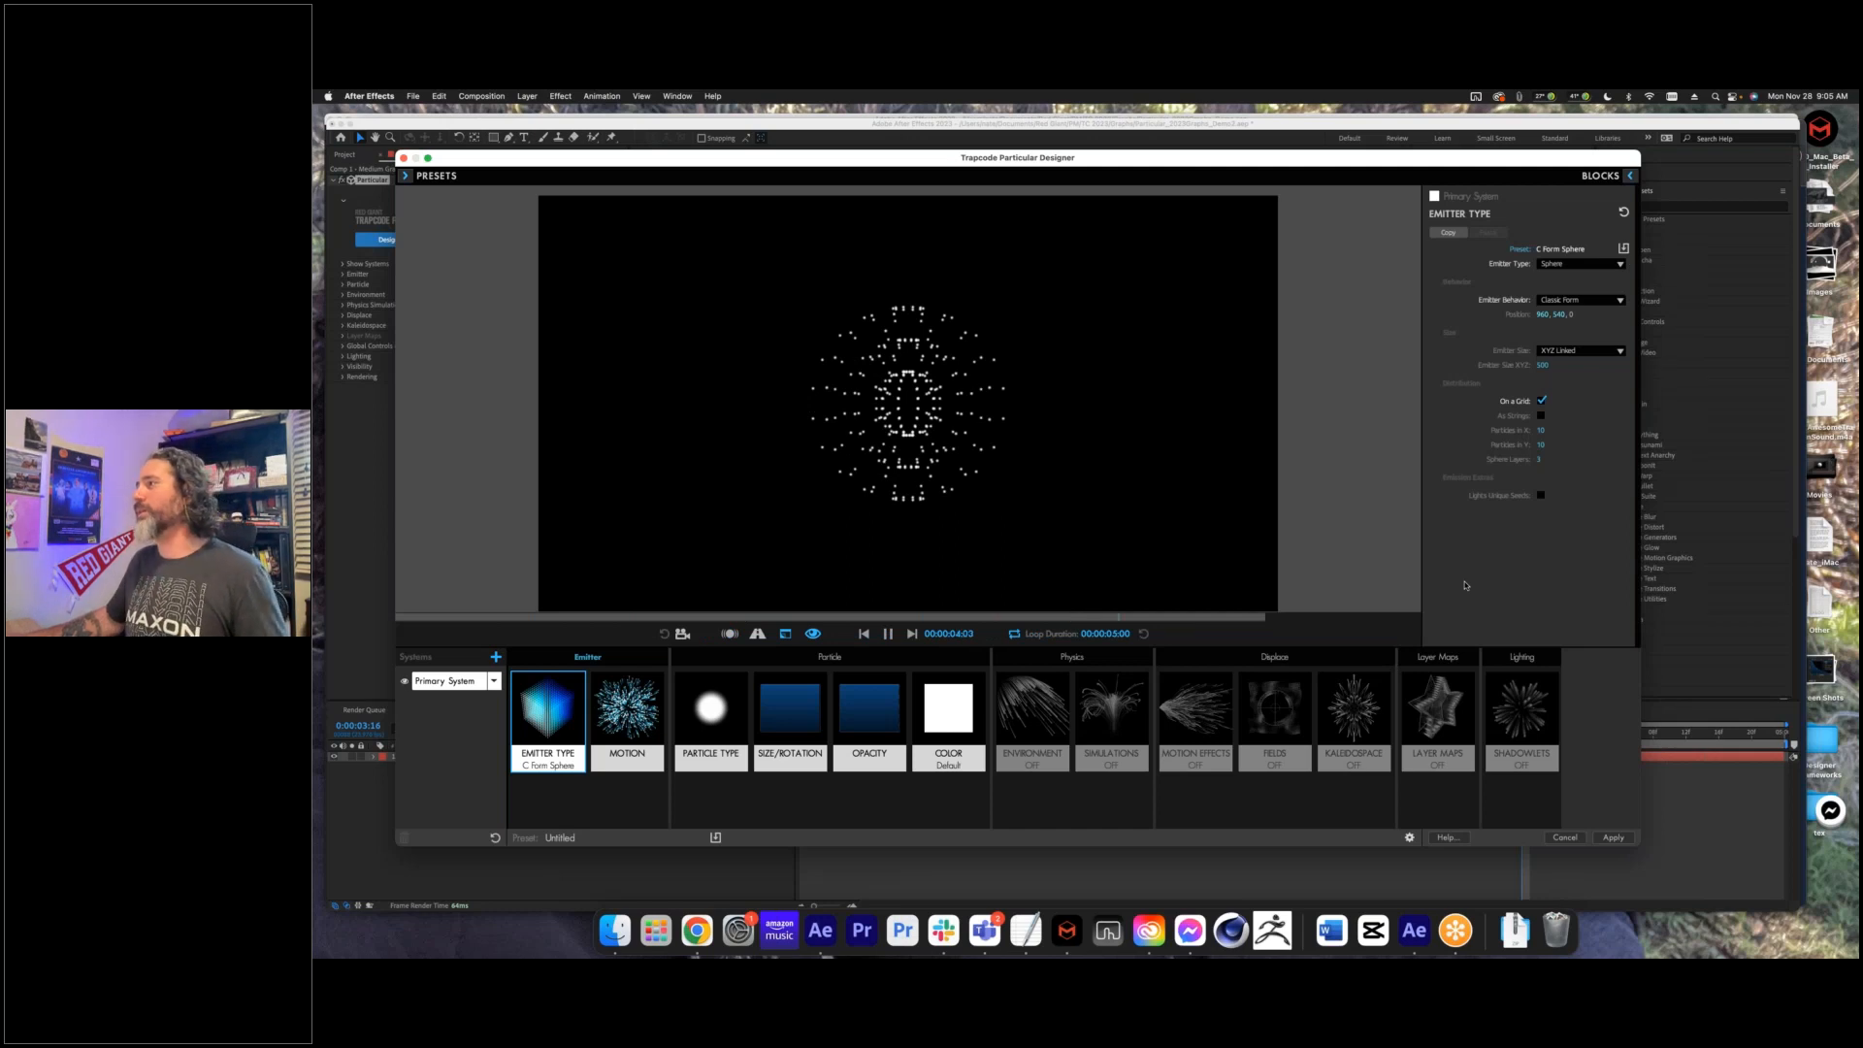
{"action": "left_click", "coordinate": [1542, 430]}
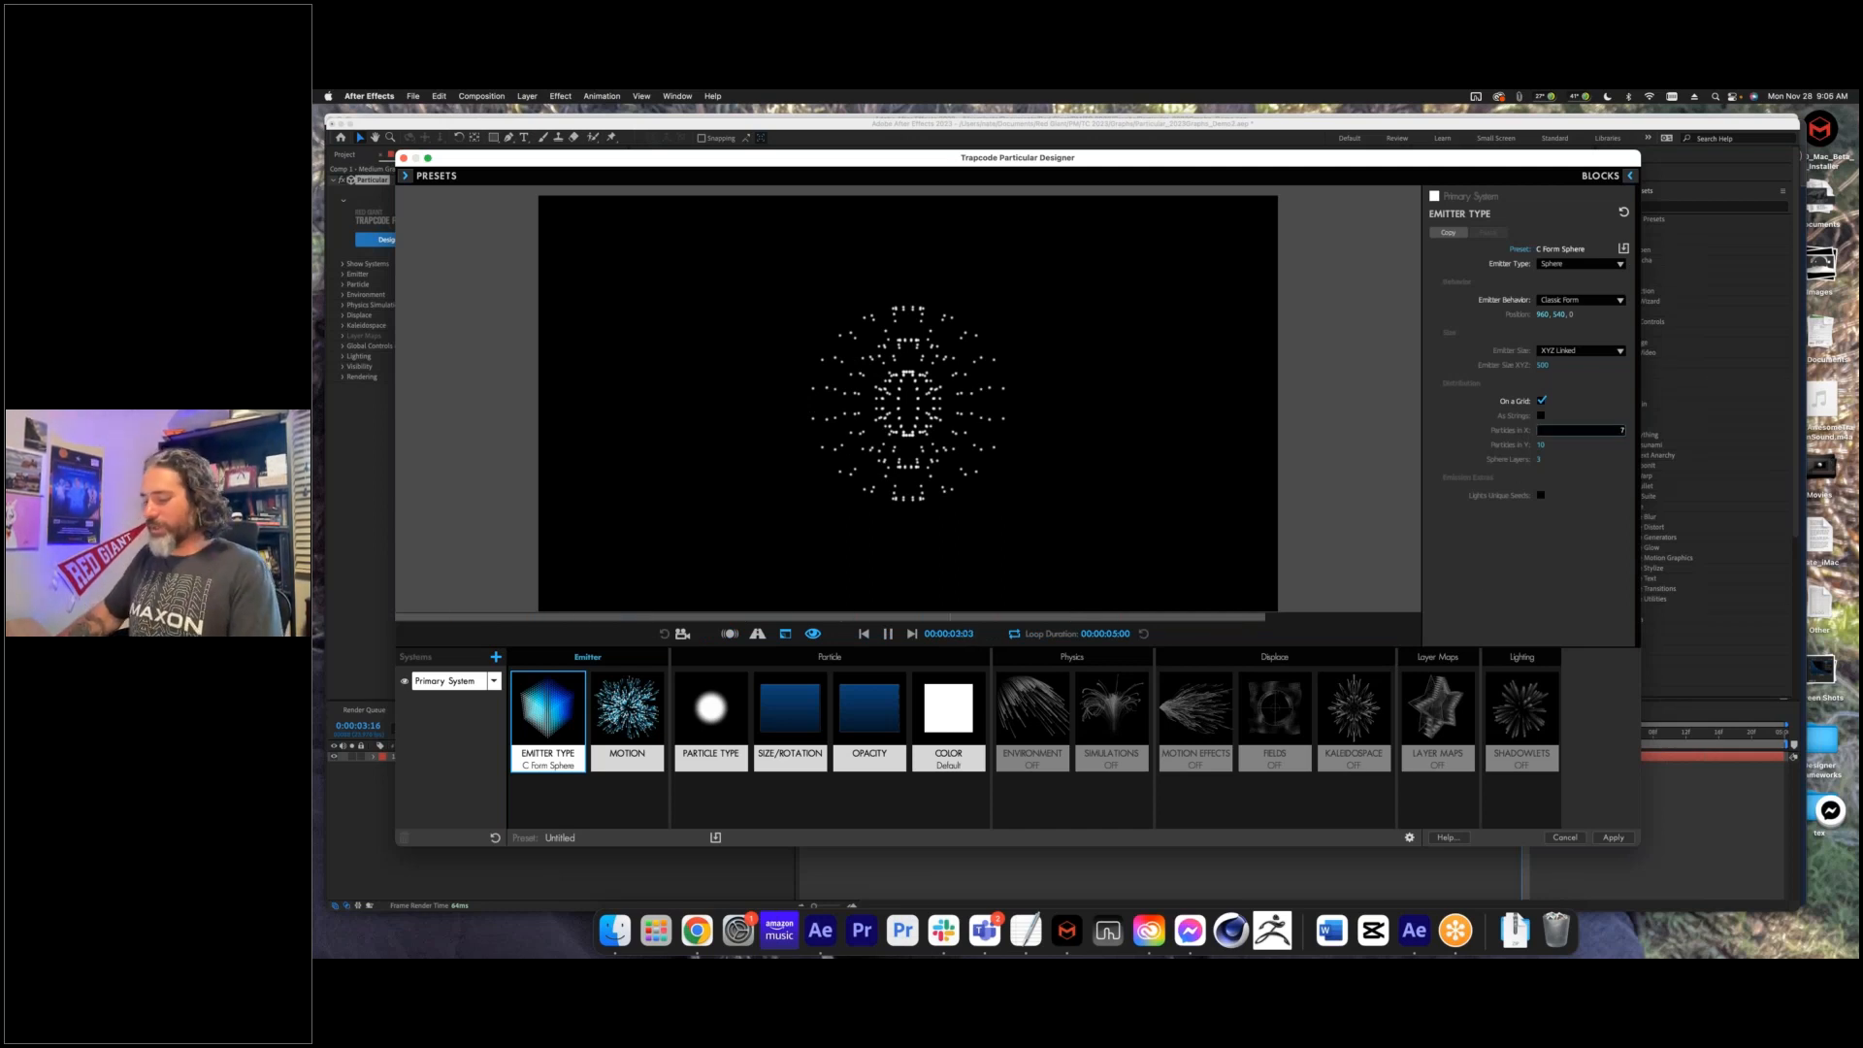
{"action": "key", "text": "Tab"}
{"action": "type", "text": "75"}
{"action": "key", "text": "Return"}
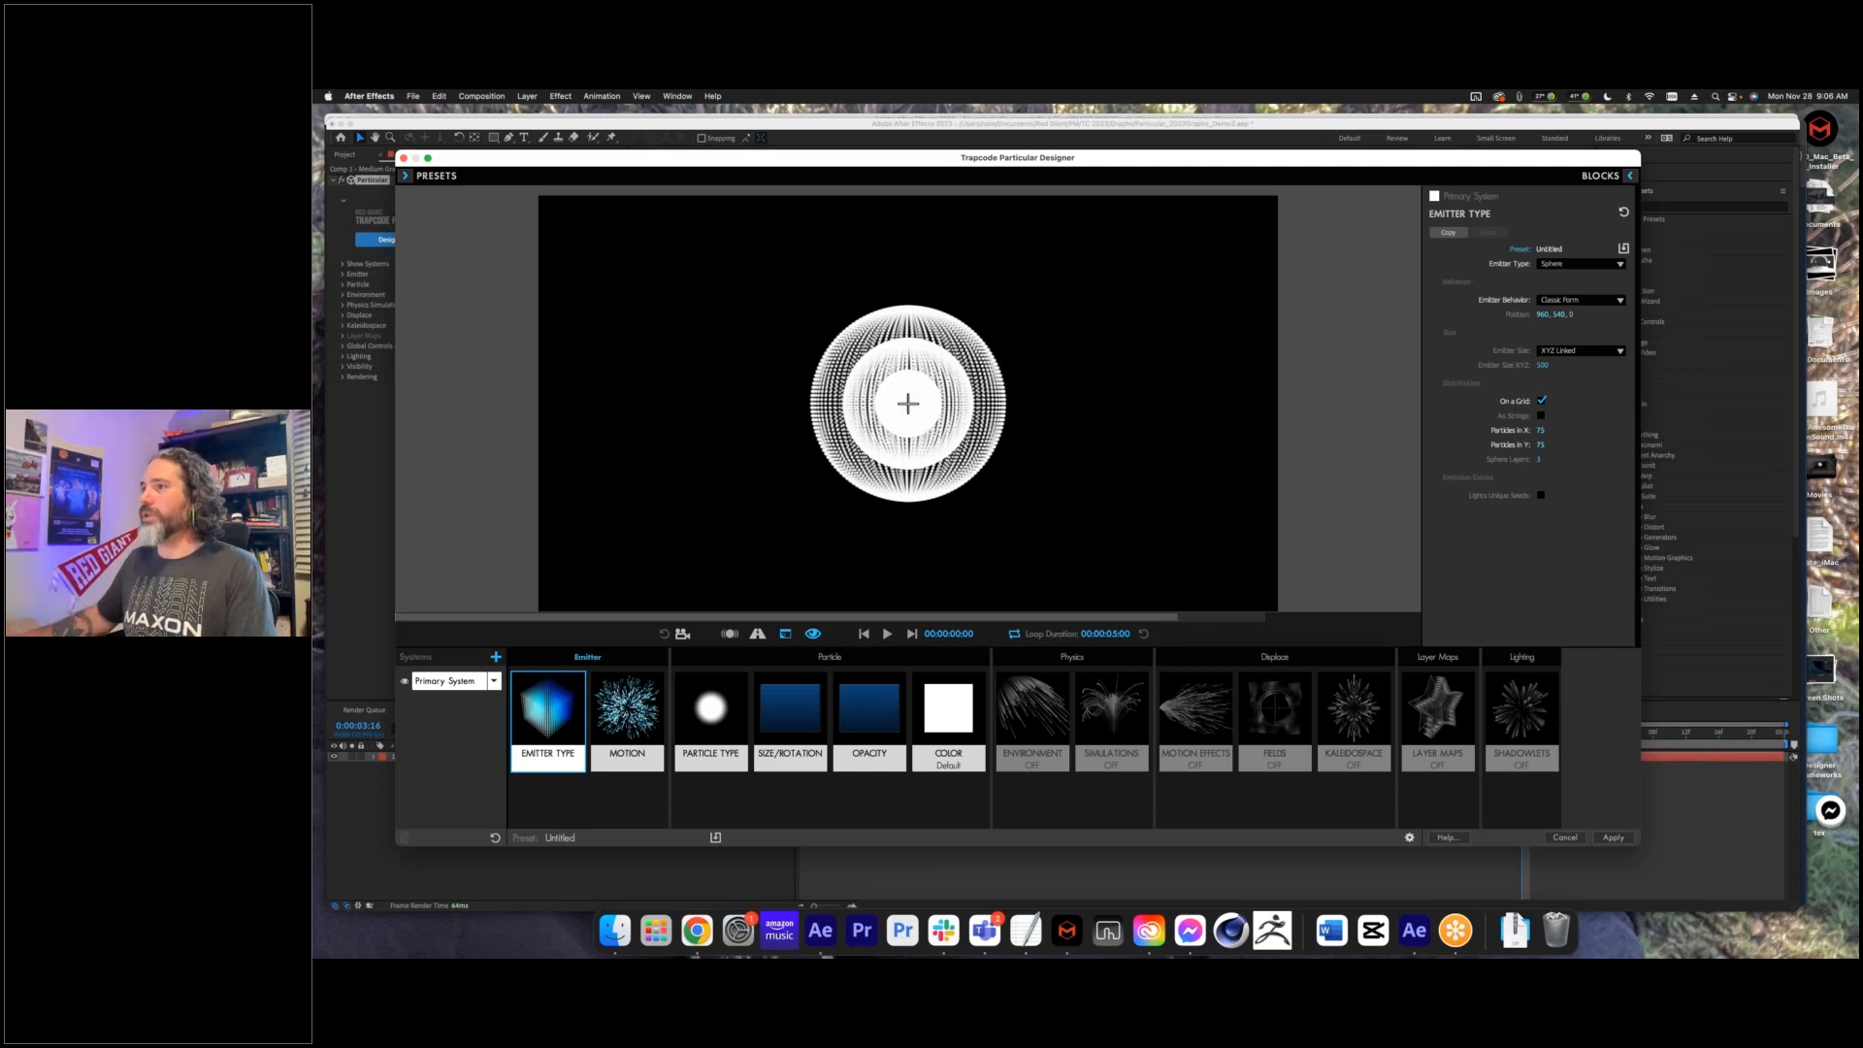
- Save the customized emitter type settings as a preset named My preset
{"action": "left_click", "coordinate": [1623, 249]}
{"action": "type", "text": "My pl"}
{"action": "type", "text": "eset"}
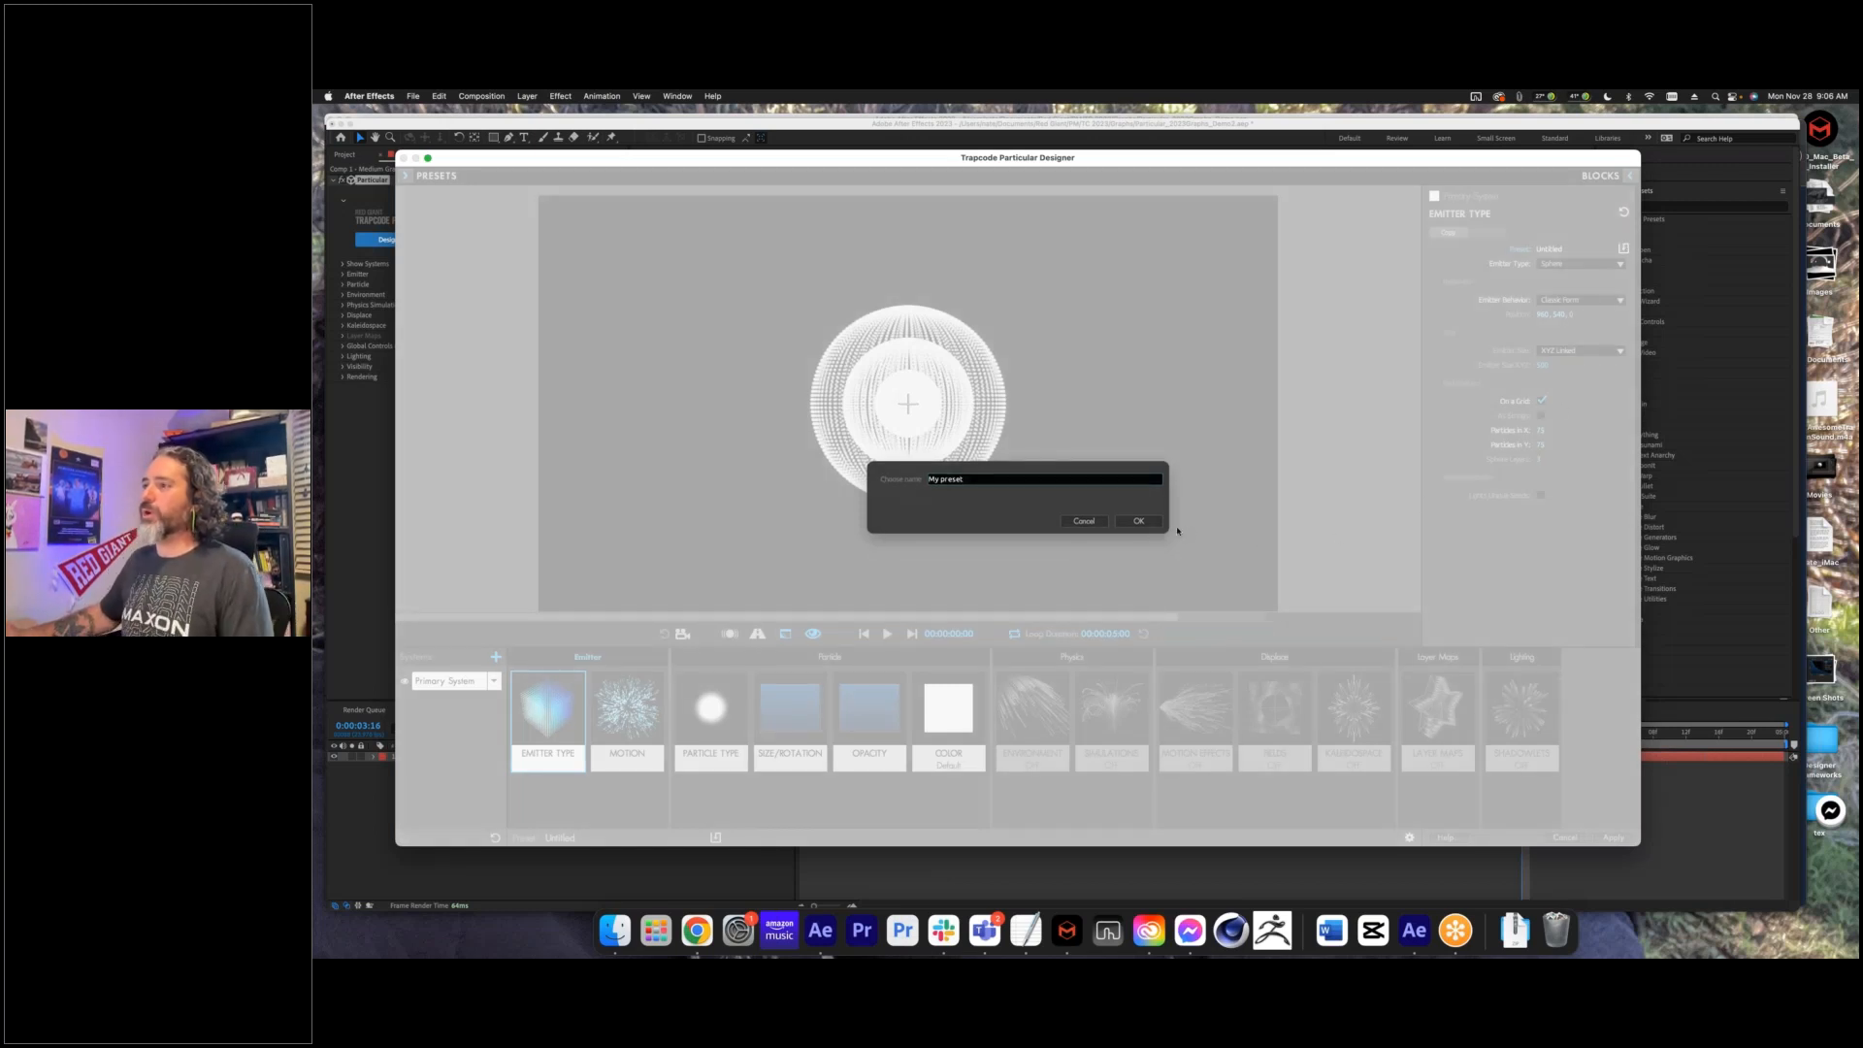
{"action": "key", "text": "Return"}
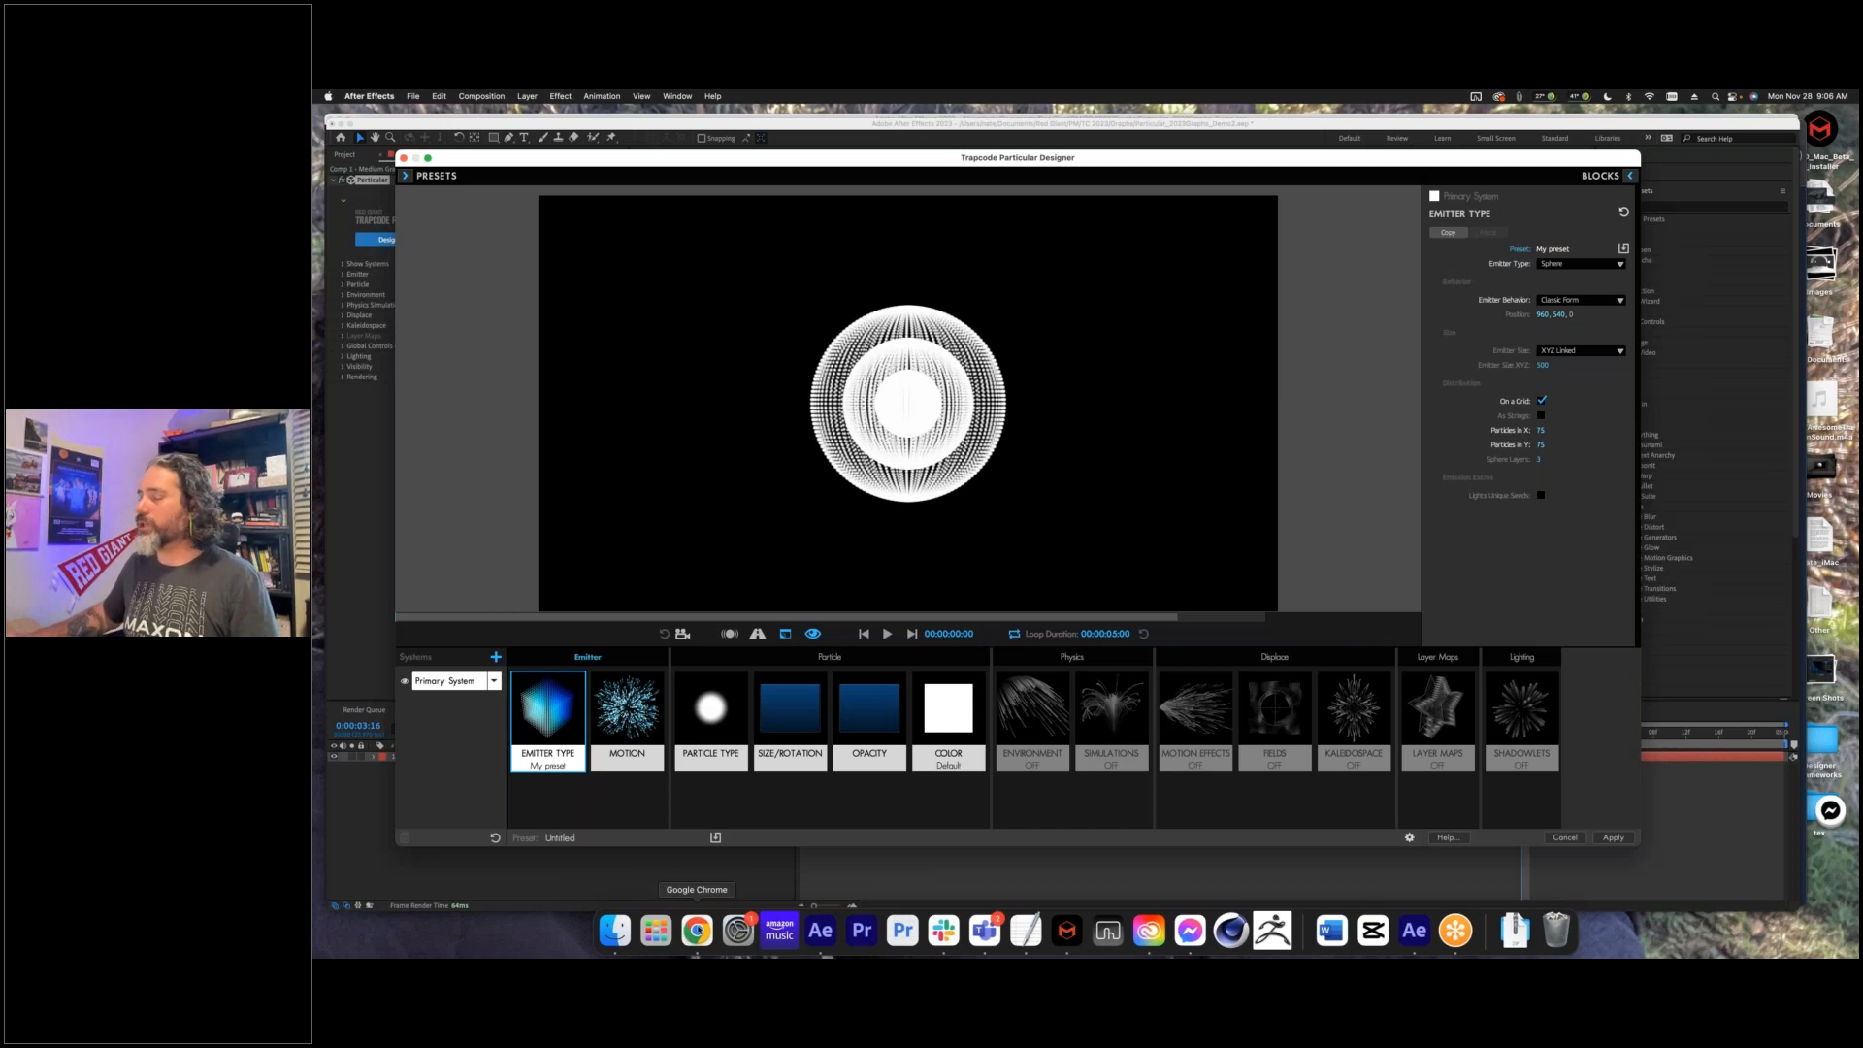
- Switch to Chrome and examine the Opacity Over Life and Color Gradient demos on the Graphs Update Exploration page
{"action": "left_click", "coordinate": [697, 929]}
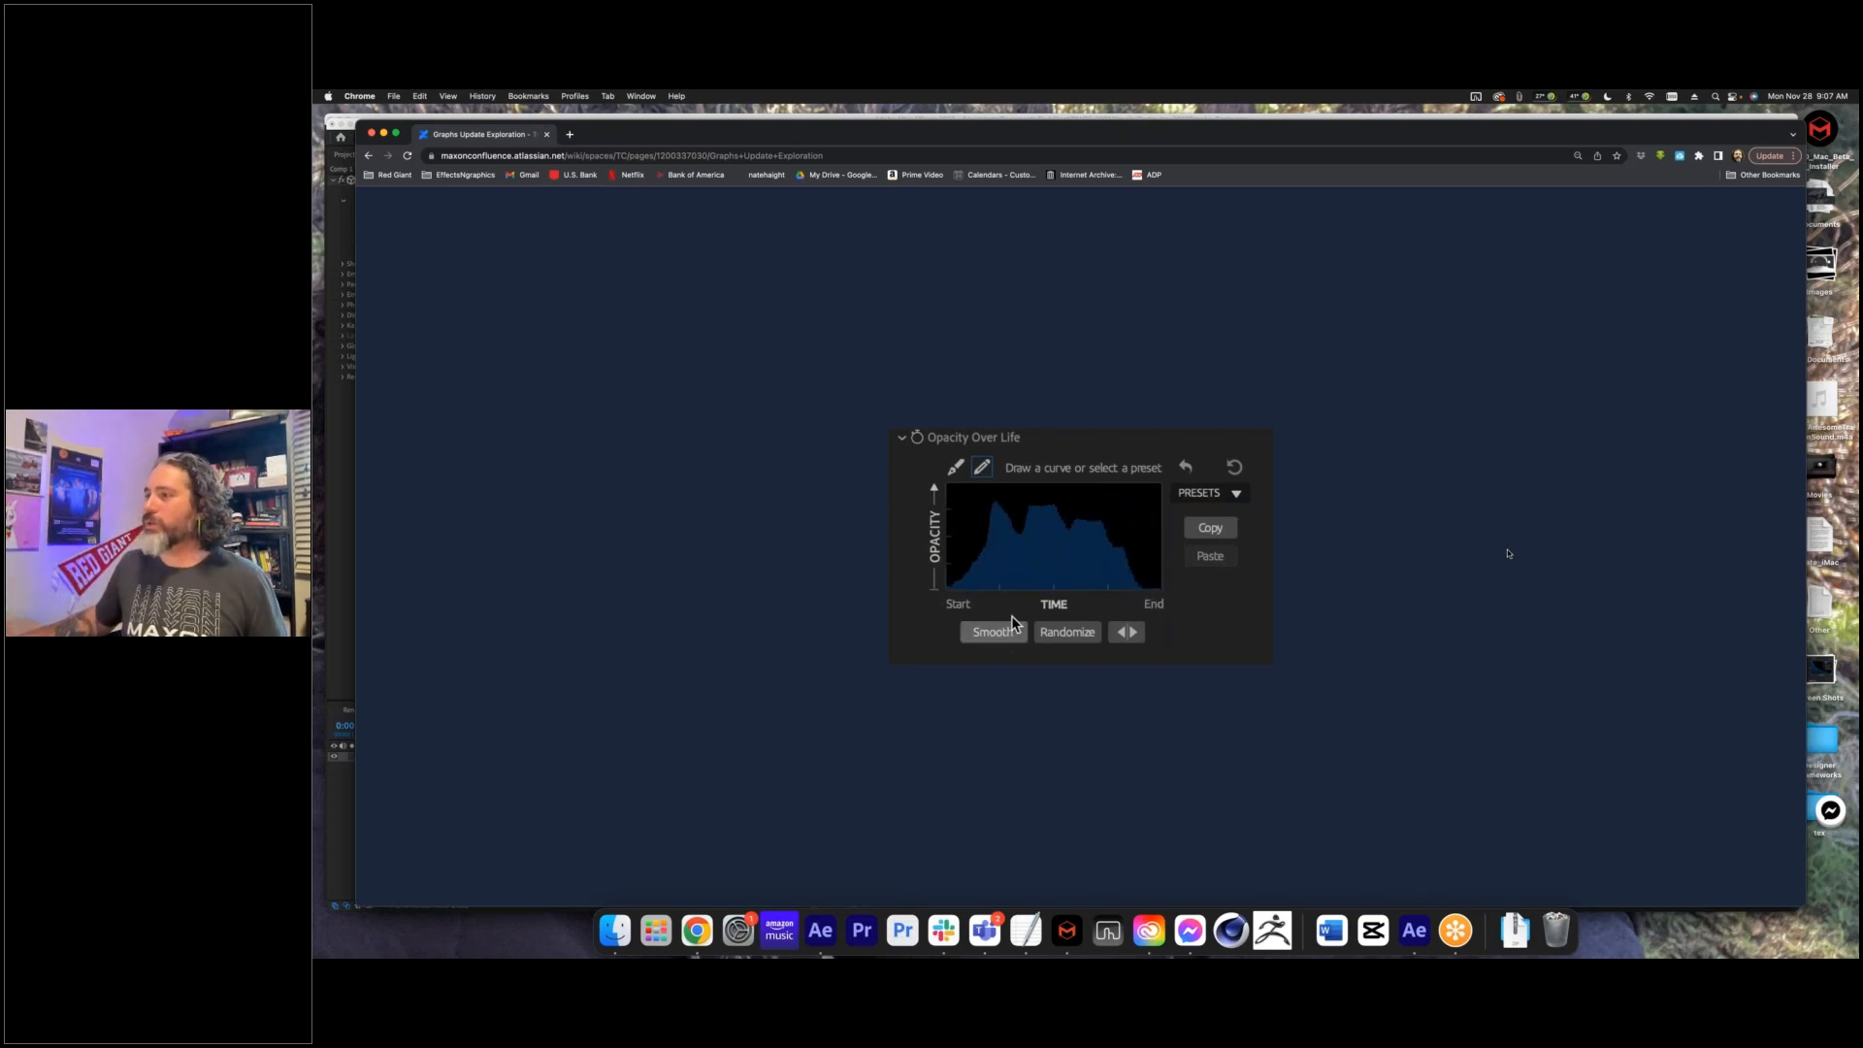
{"action": "mouse_move", "coordinate": [1719, 553]}
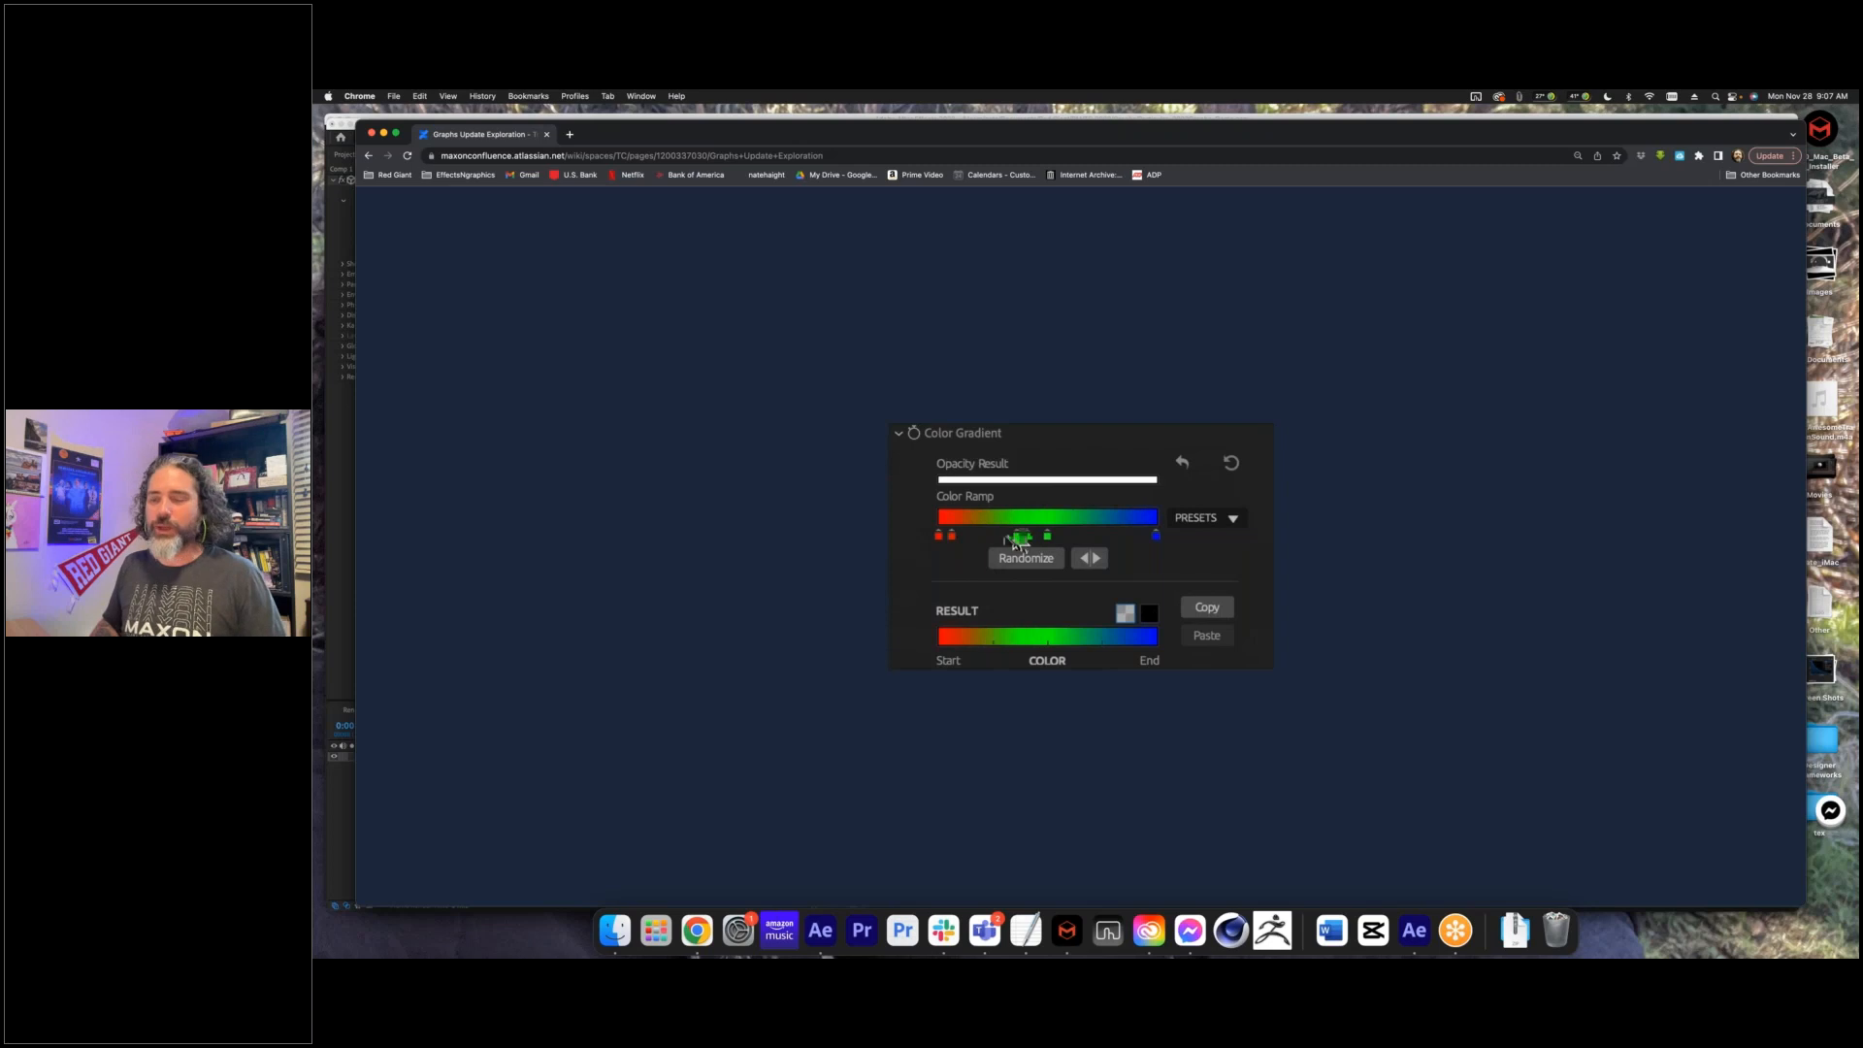
{"action": "mouse_move", "coordinate": [1330, 644]}
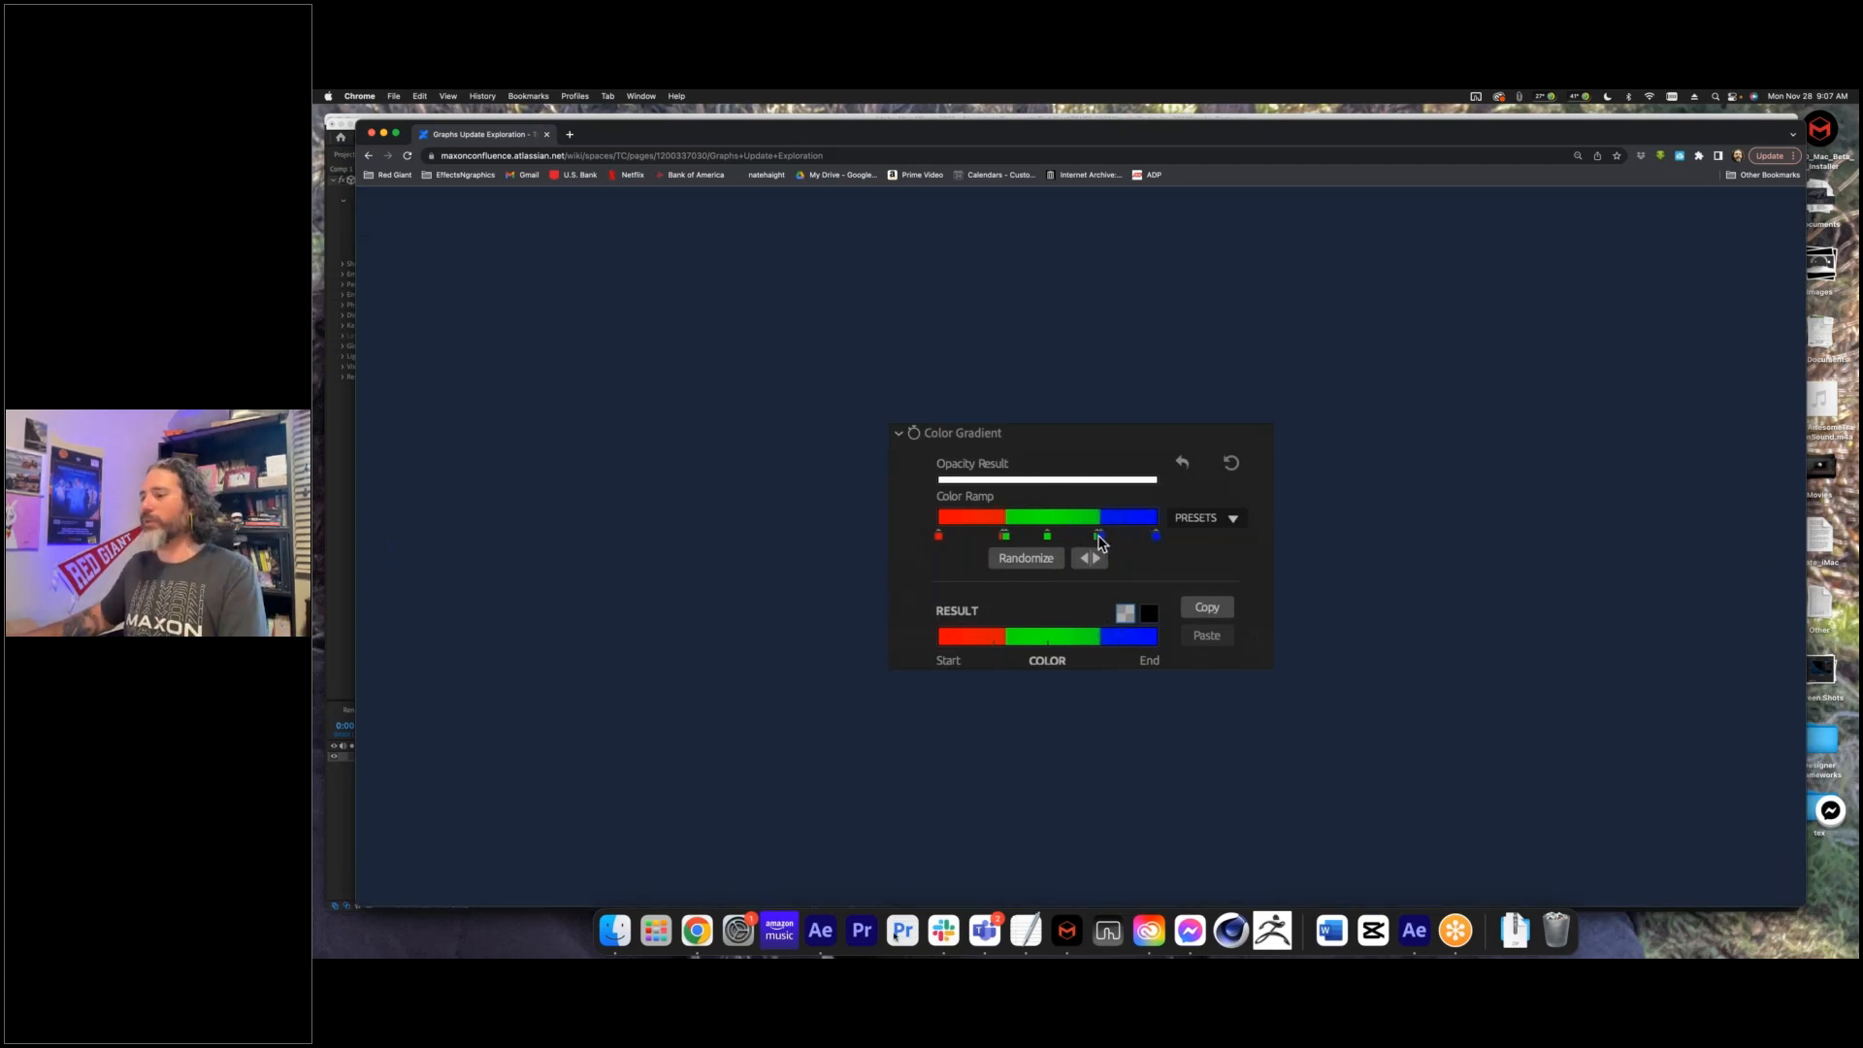
- Return to After Effects and set the primary system's particle color to be assigned Radially
{"action": "left_click", "coordinate": [821, 931]}
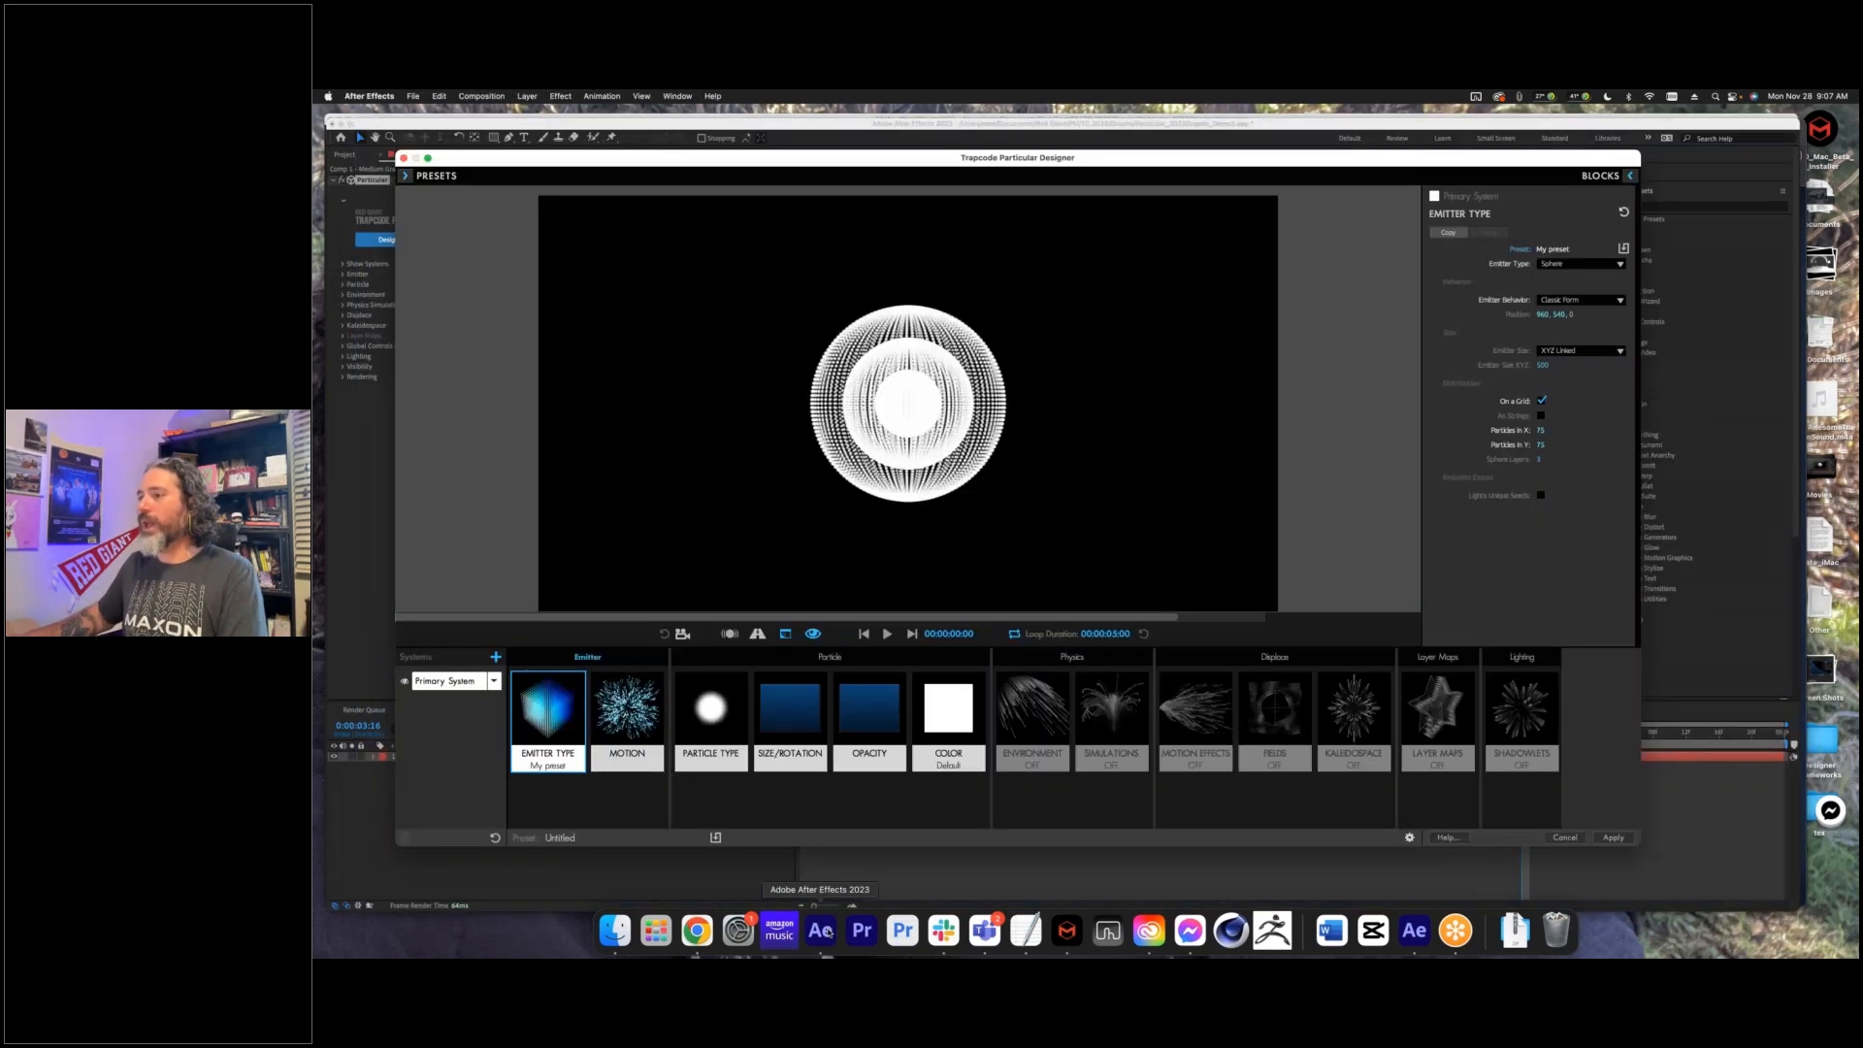
{"action": "left_click", "coordinate": [951, 718]}
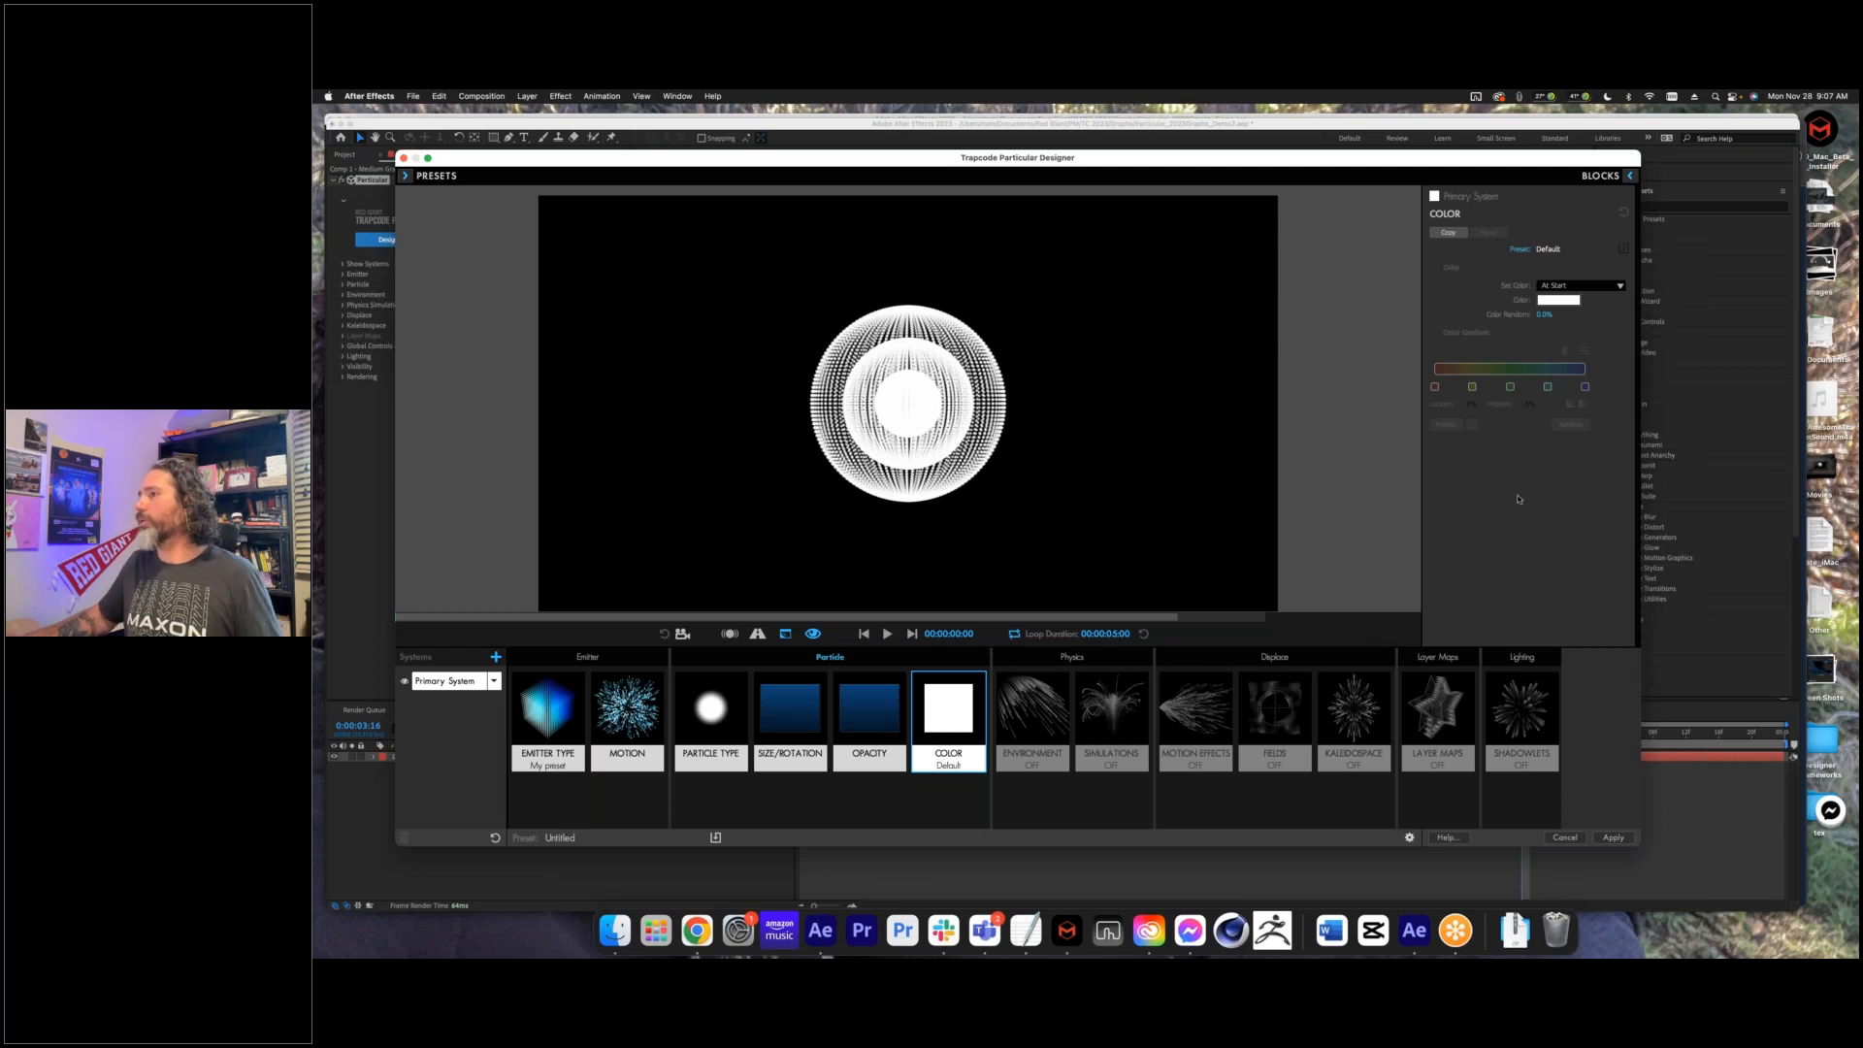
{"action": "left_click", "coordinate": [1568, 287]}
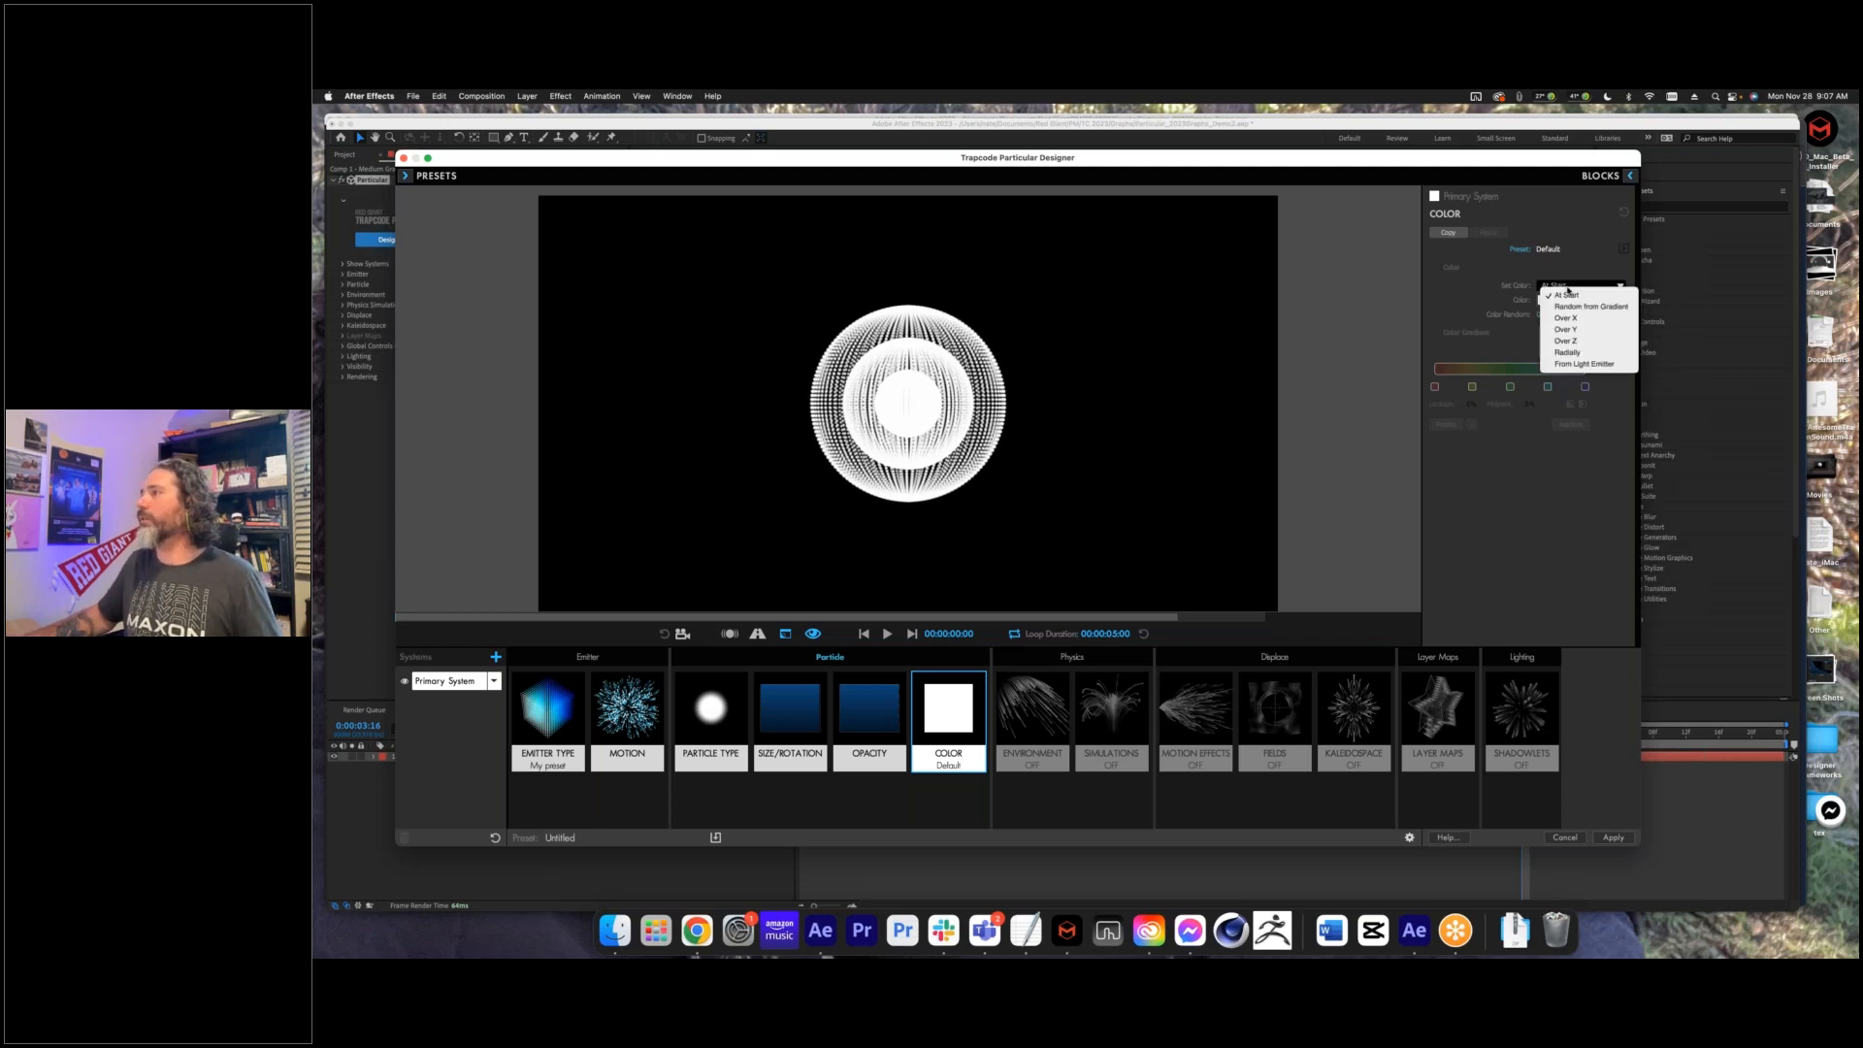
{"action": "left_click", "coordinate": [1573, 353]}
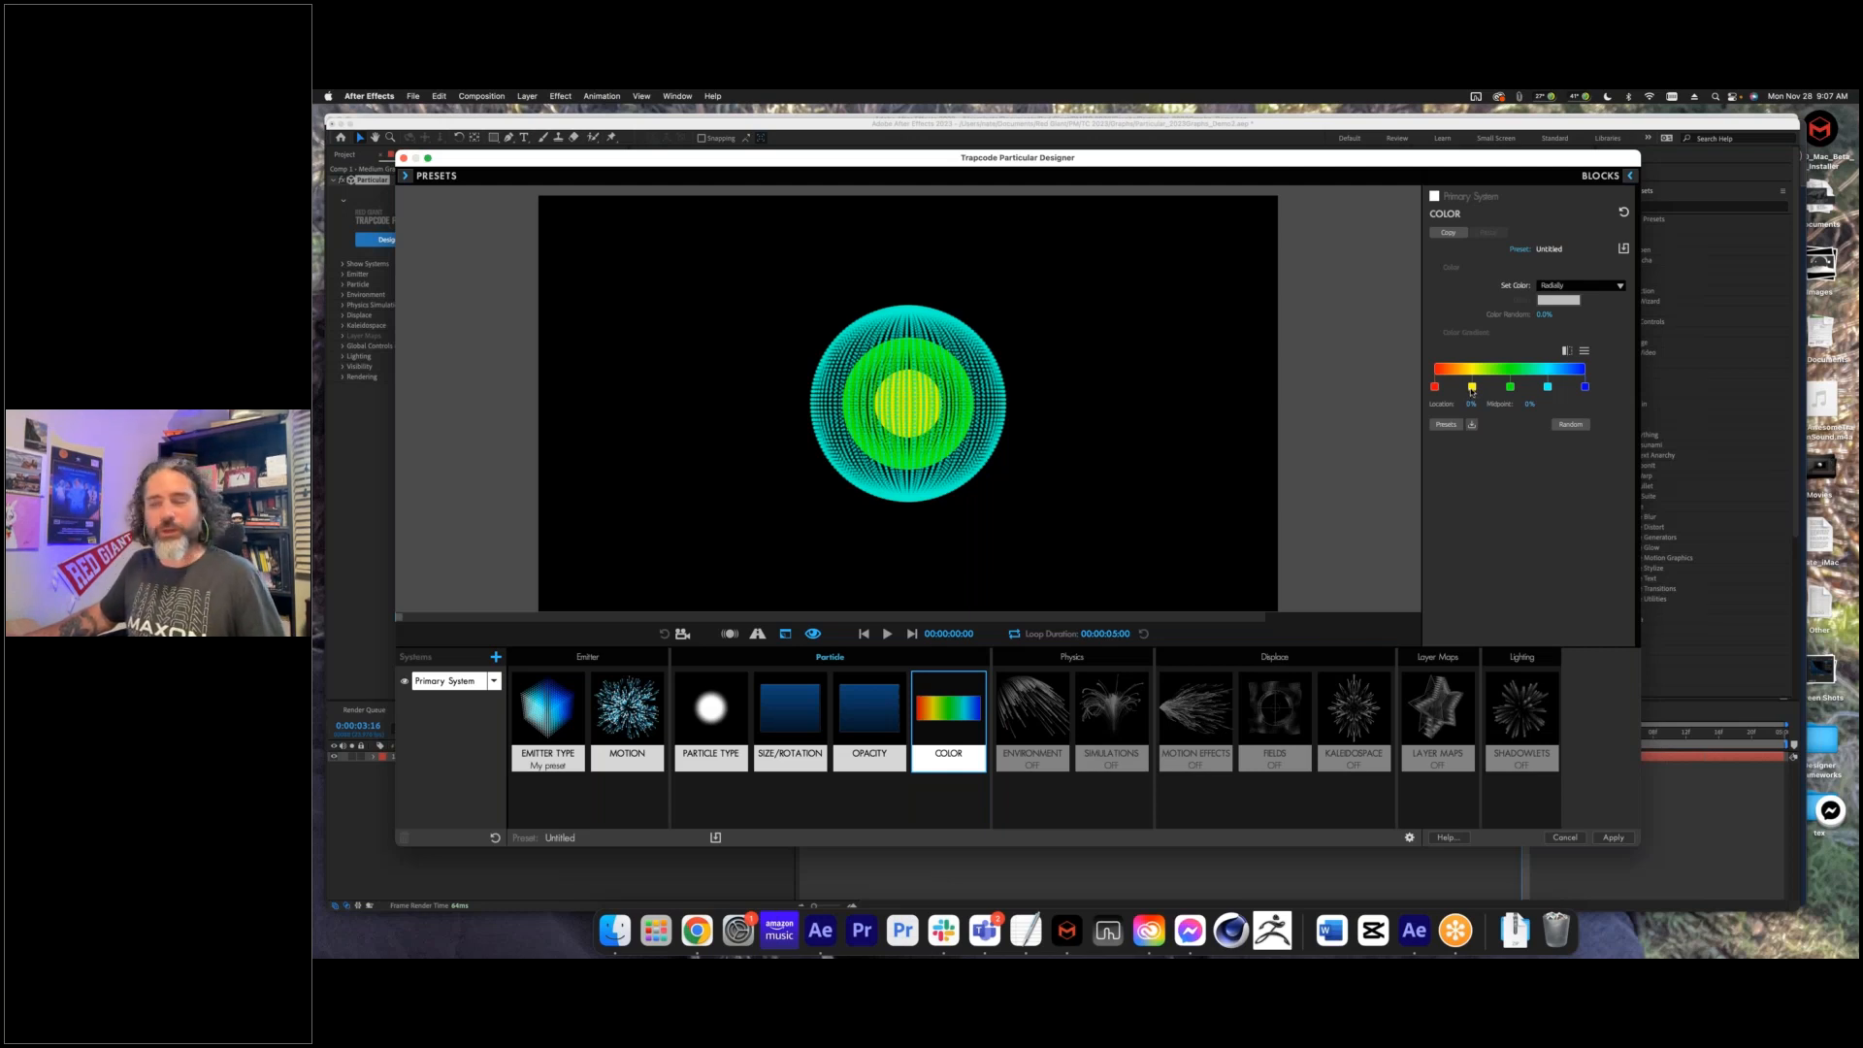
- Shift the yellow stop of the color gradient toward the red end and set its location to 100%
{"action": "mouse_move", "coordinate": [1471, 389]}
{"action": "left_mouse_down"}
{"action": "mouse_move", "coordinate": [1455, 389]}
{"action": "mouse_move", "coordinate": [1529, 390]}
{"action": "mouse_move", "coordinate": [1467, 392]}
{"action": "left_mouse_up"}
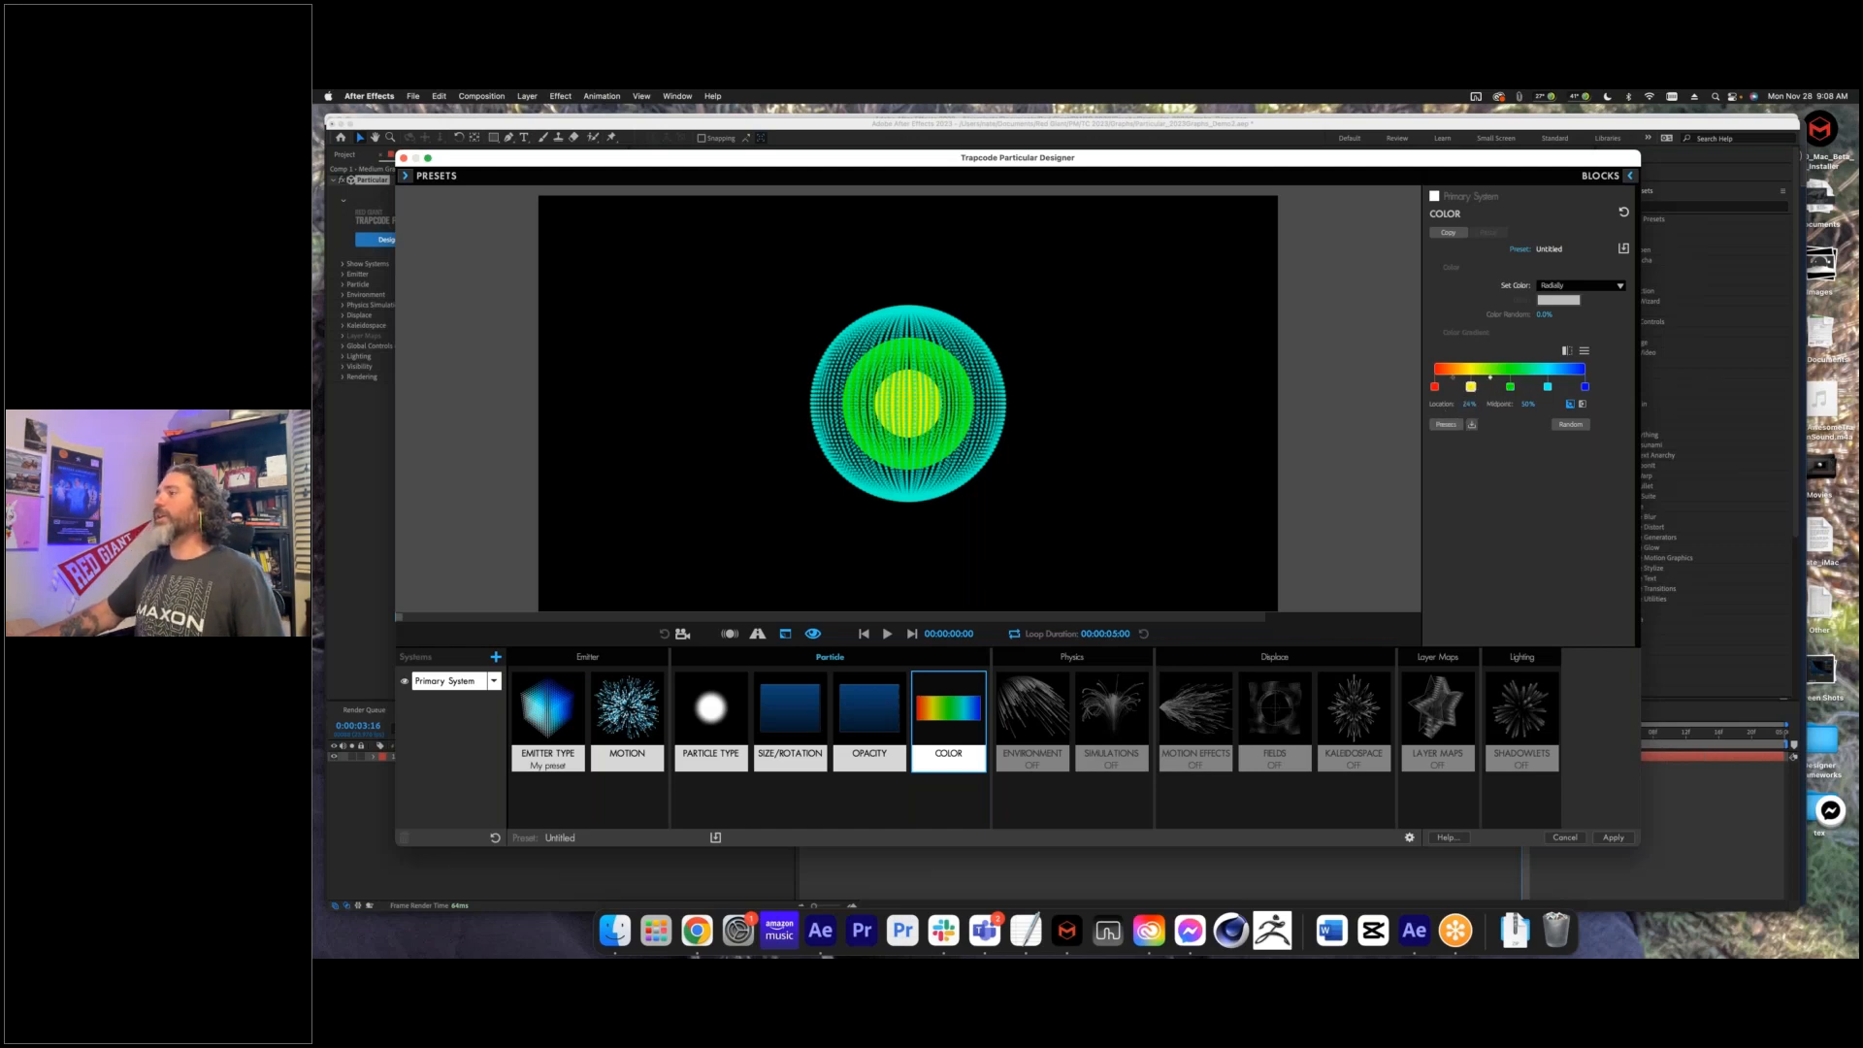
{"action": "left_click_drag", "start_coordinate": [1468, 407], "coordinate": [1458, 386]}
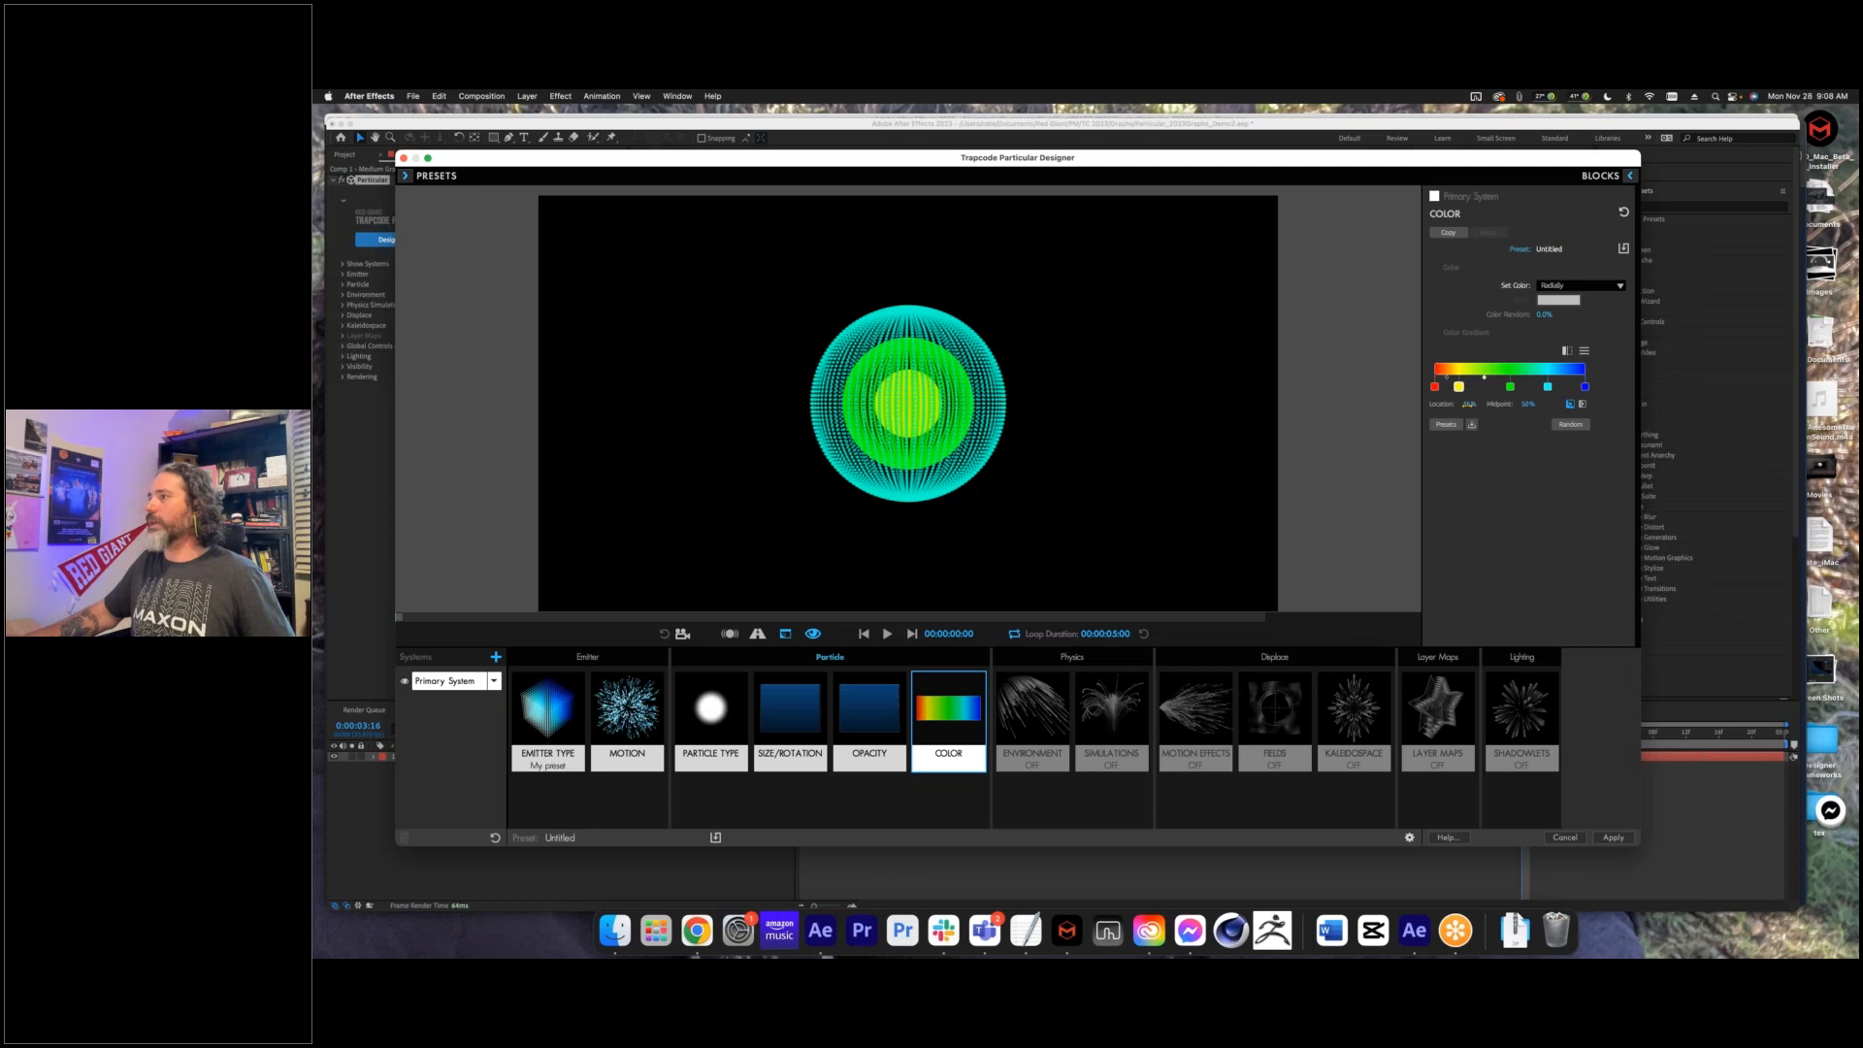
{"action": "left_click", "coordinate": [1468, 404]}
{"action": "type", "text": "16"}
{"action": "type", "text": "100"}
{"action": "key", "text": "Return"}
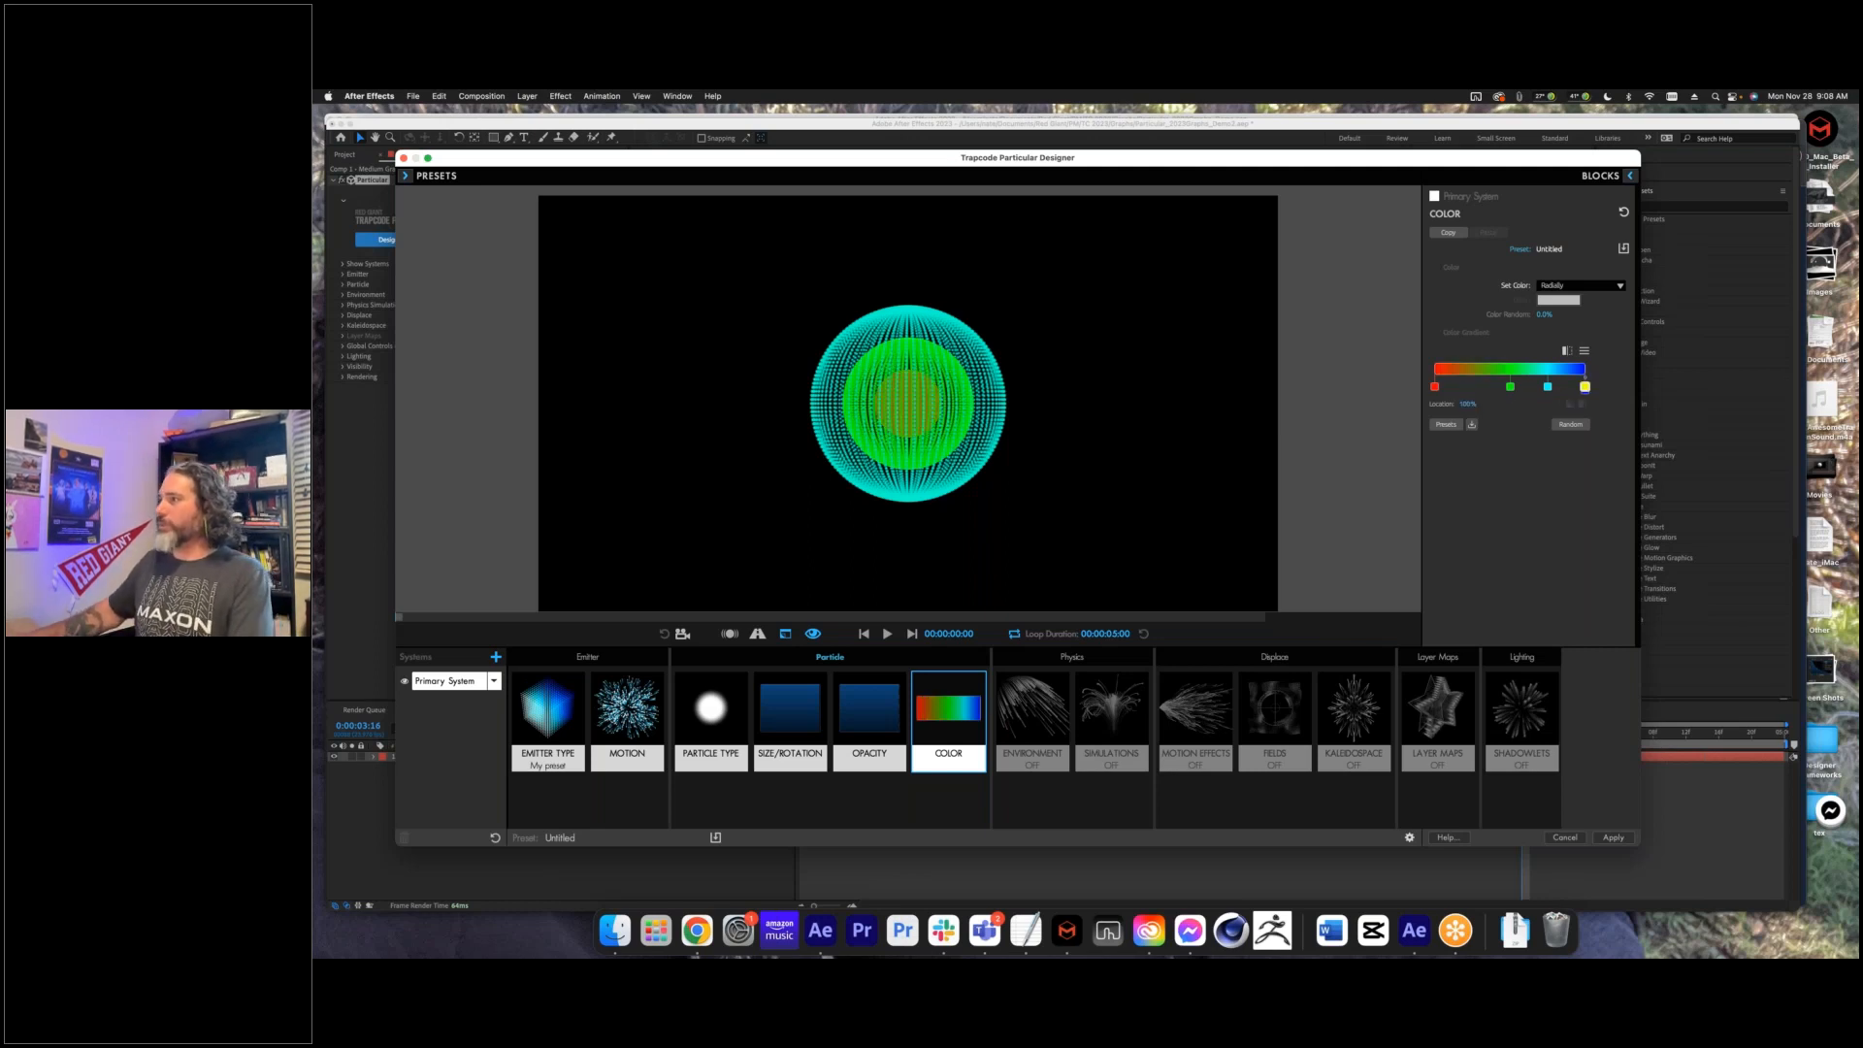
- Set the yellow gradient stop's location to 30%
{"action": "left_click", "coordinate": [1468, 404]}
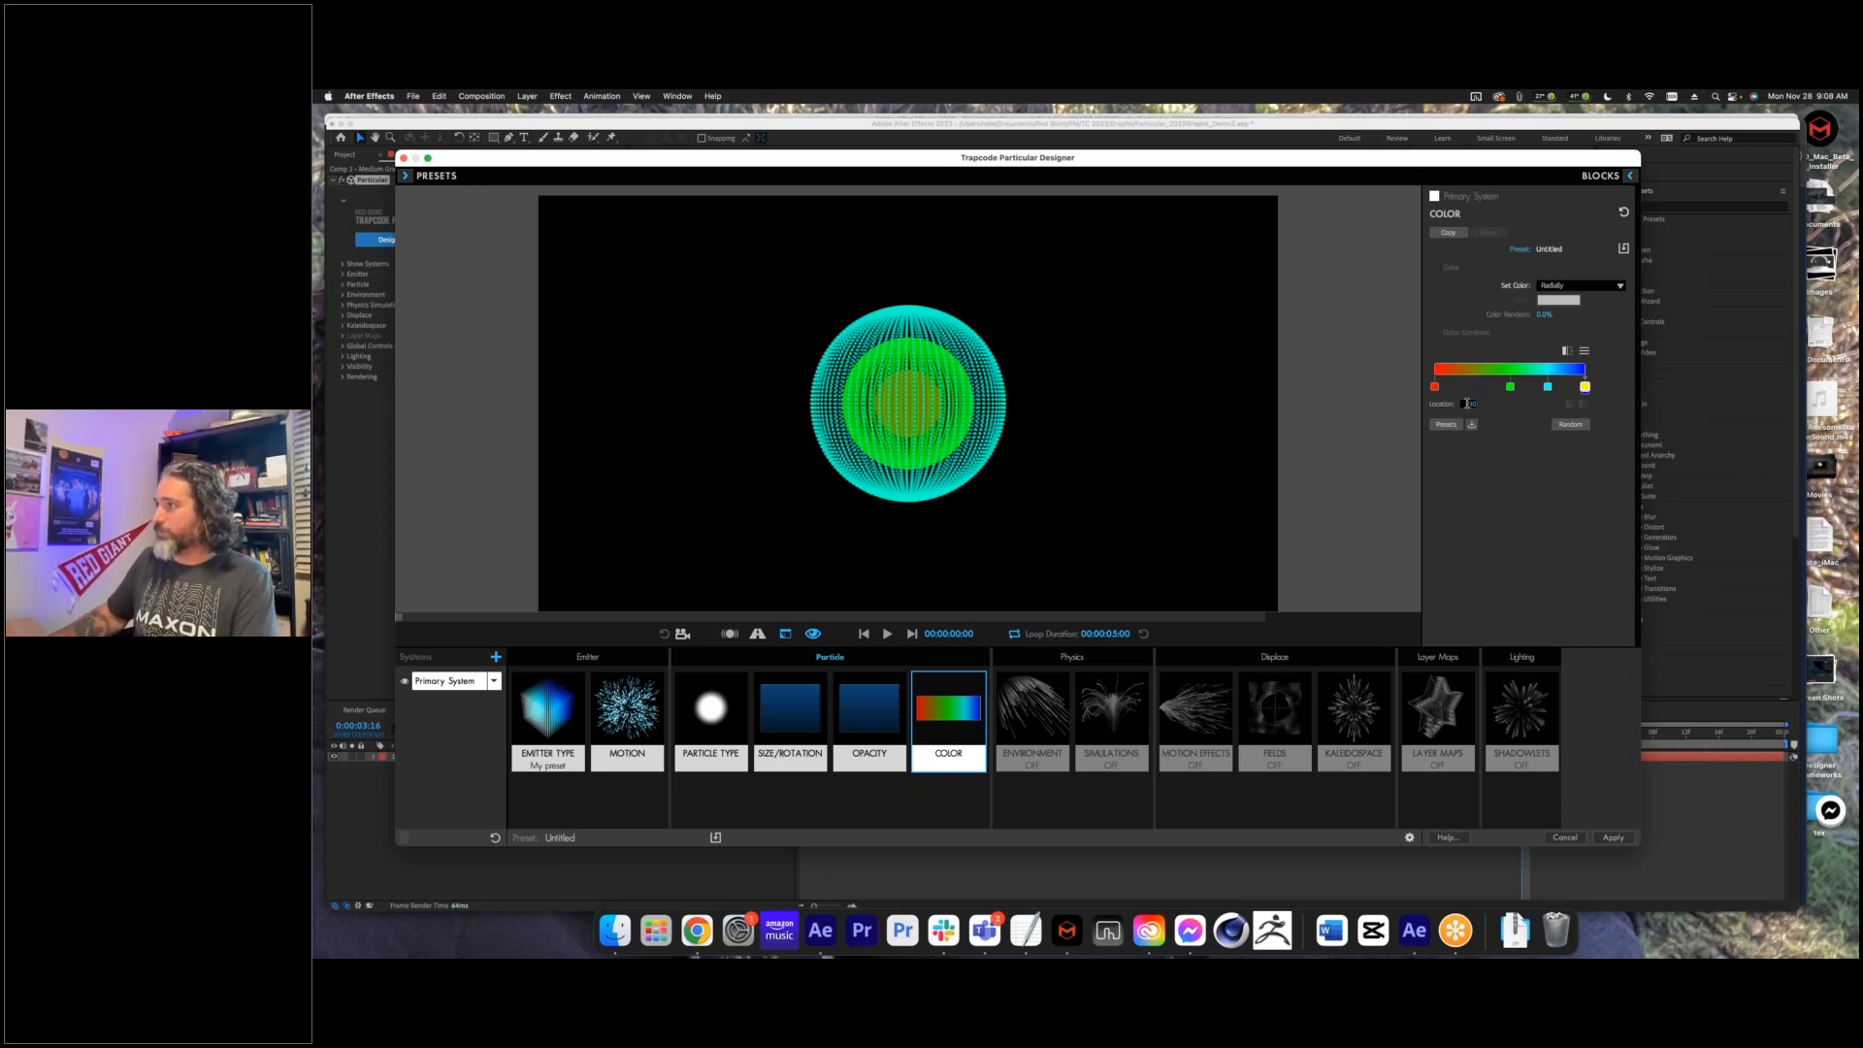
{"action": "type", "text": "30"}
{"action": "key", "text": "Return"}
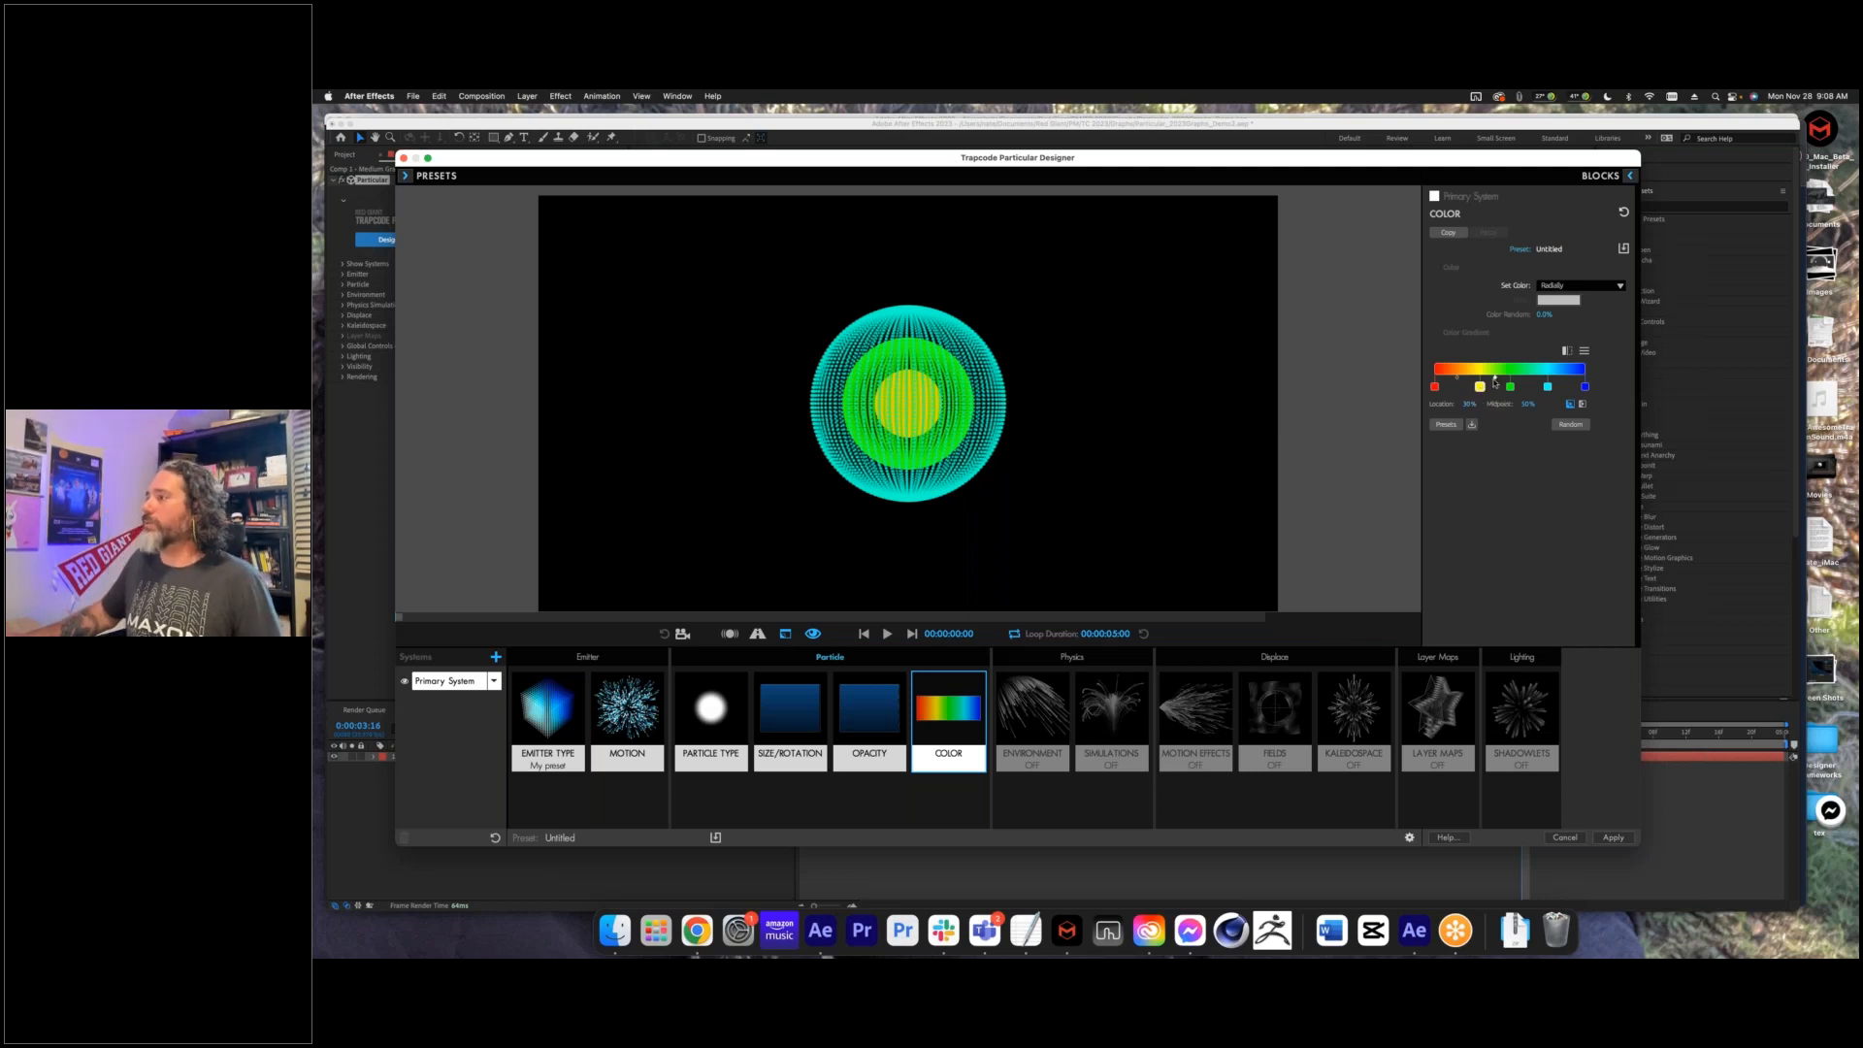
- Place the yellow stop at about 18% with its midpoint pulled closer, and give it a hard-edged transition to green
{"action": "mouse_move", "coordinate": [1480, 387]}
{"action": "left_mouse_down"}
{"action": "mouse_move", "coordinate": [1460, 388]}
{"action": "mouse_move", "coordinate": [1501, 379]}
{"action": "mouse_move", "coordinate": [1469, 380]}
{"action": "left_mouse_up"}
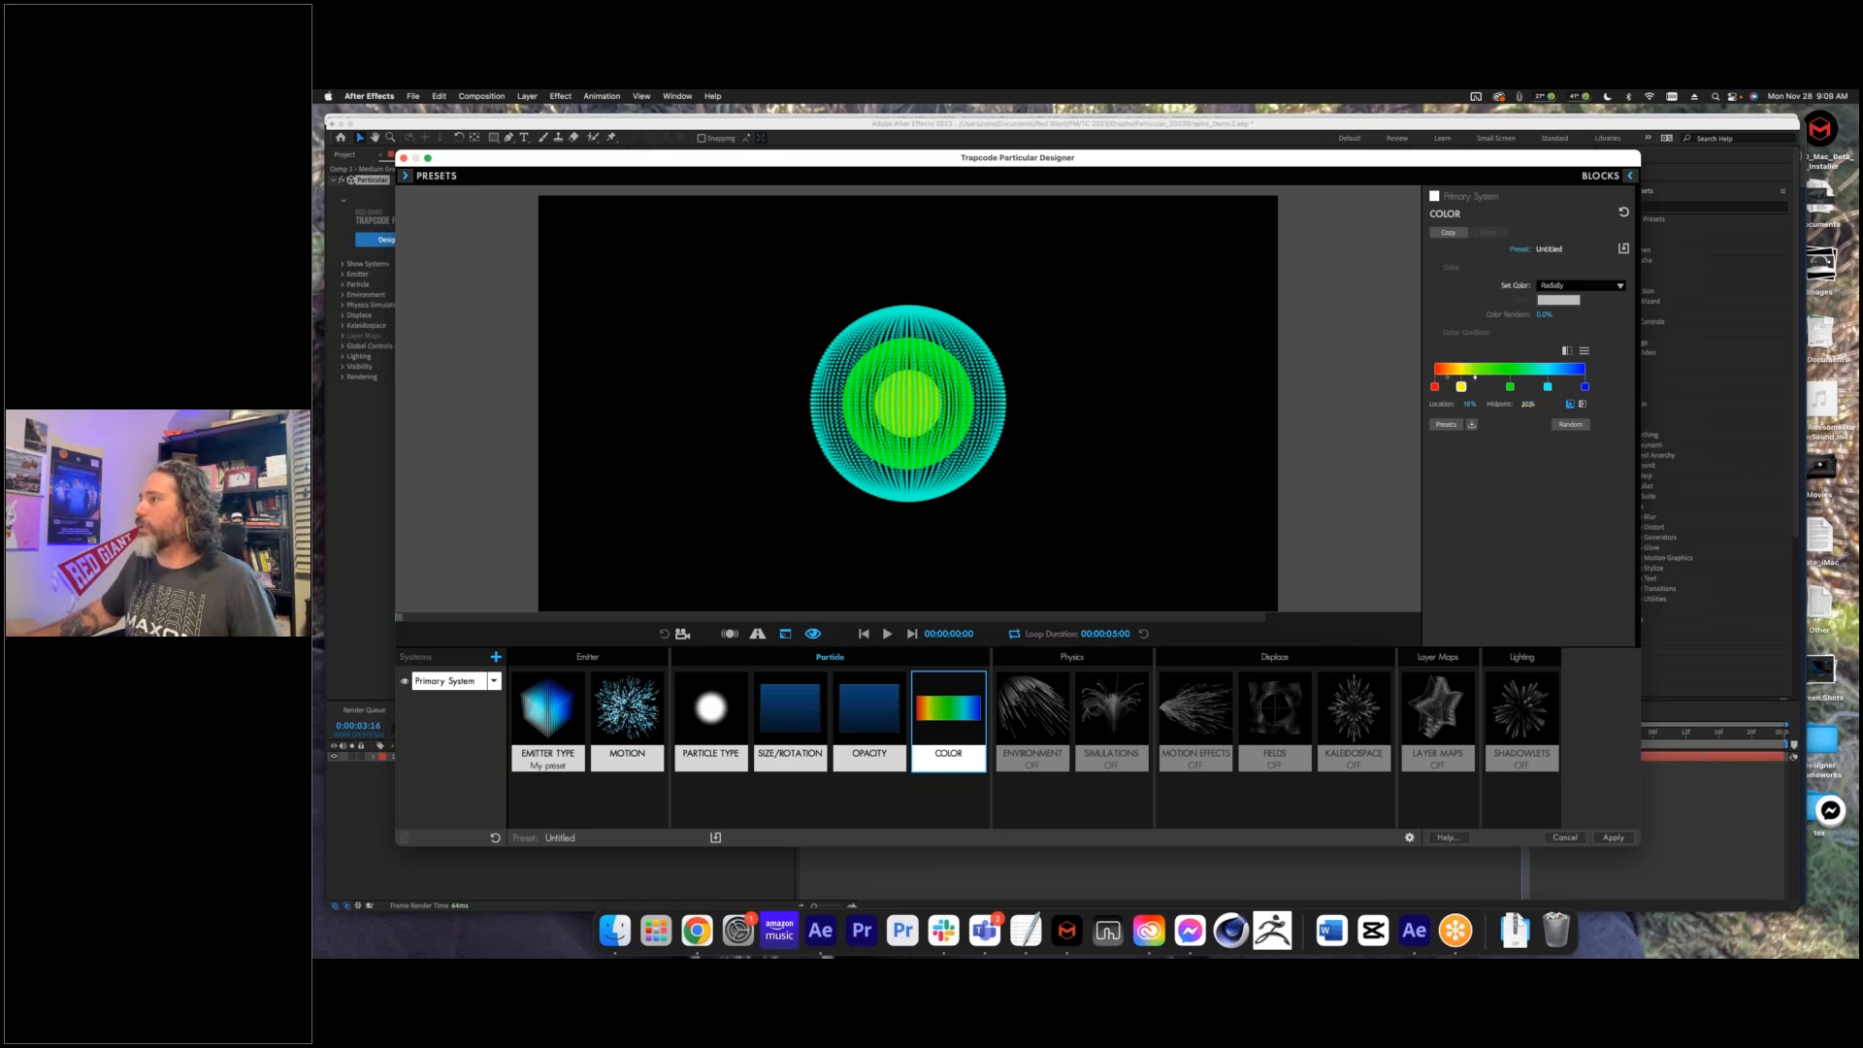
{"action": "left_click_drag", "start_coordinate": [1475, 378], "coordinate": [1468, 378]}
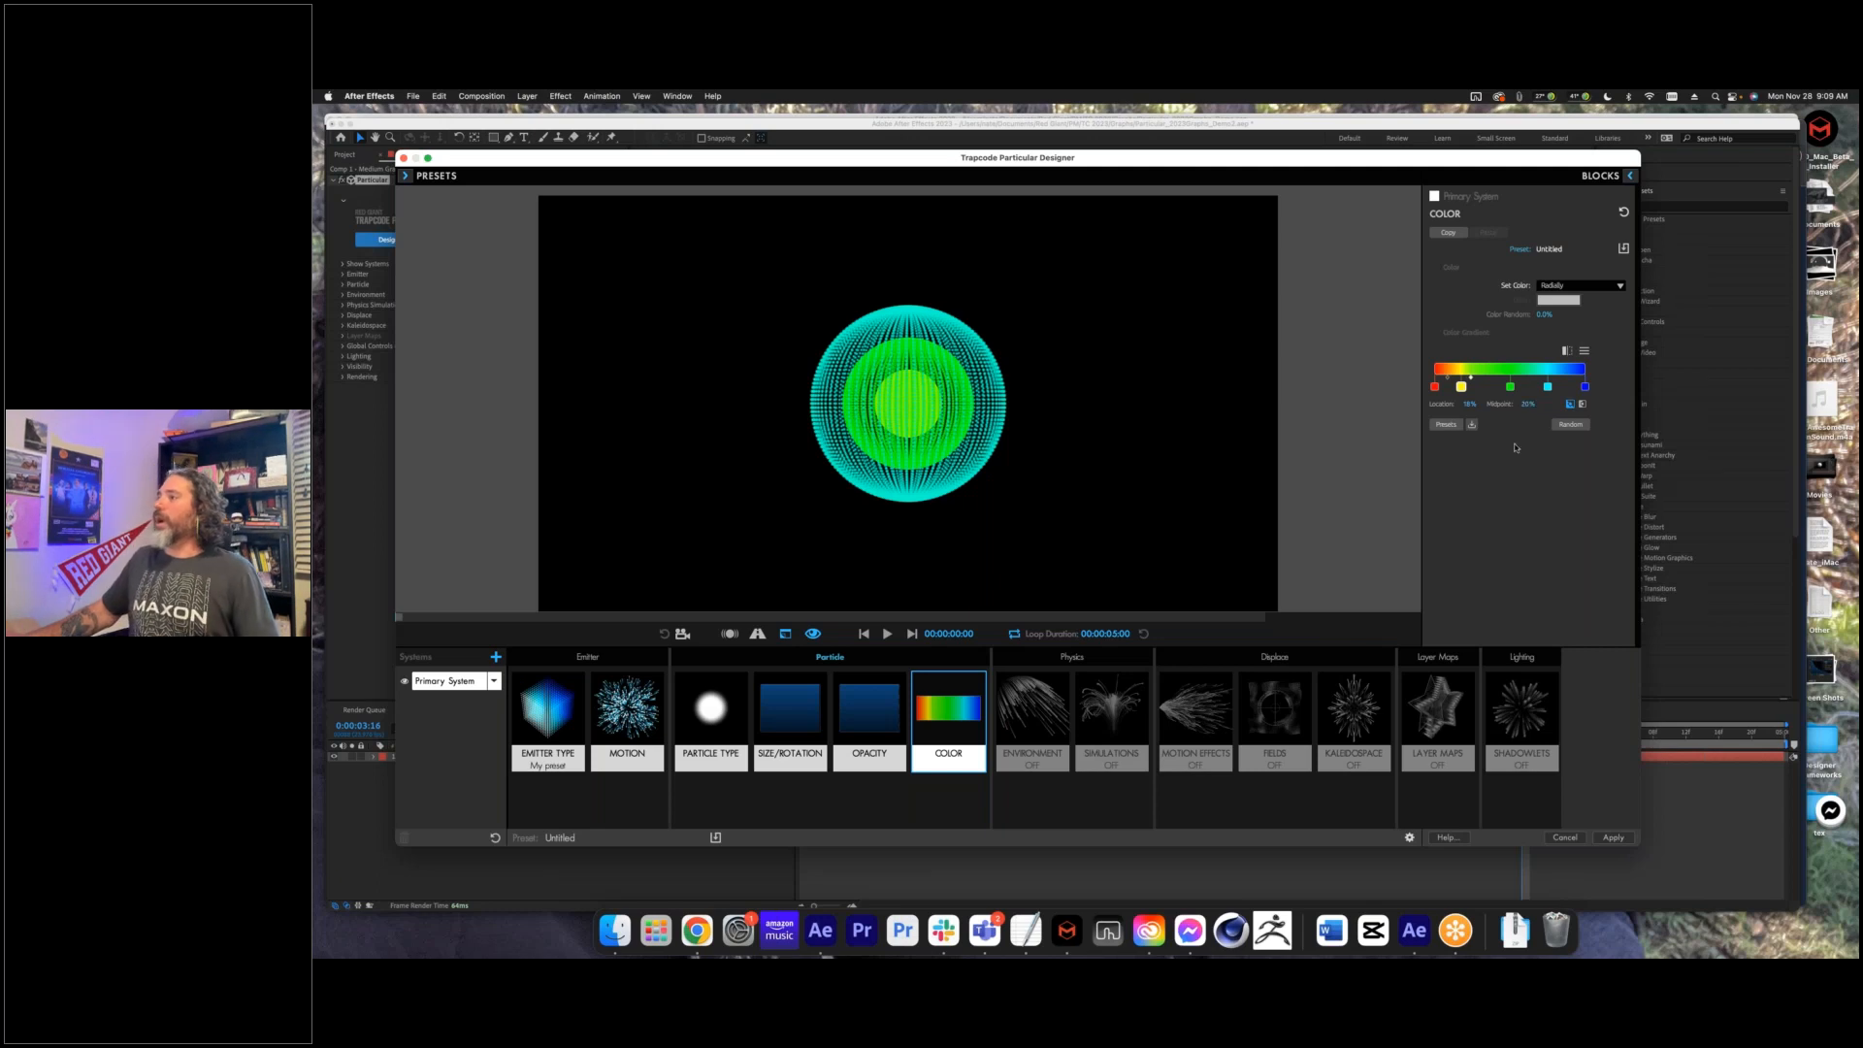
{"action": "left_click", "coordinate": [1575, 405]}
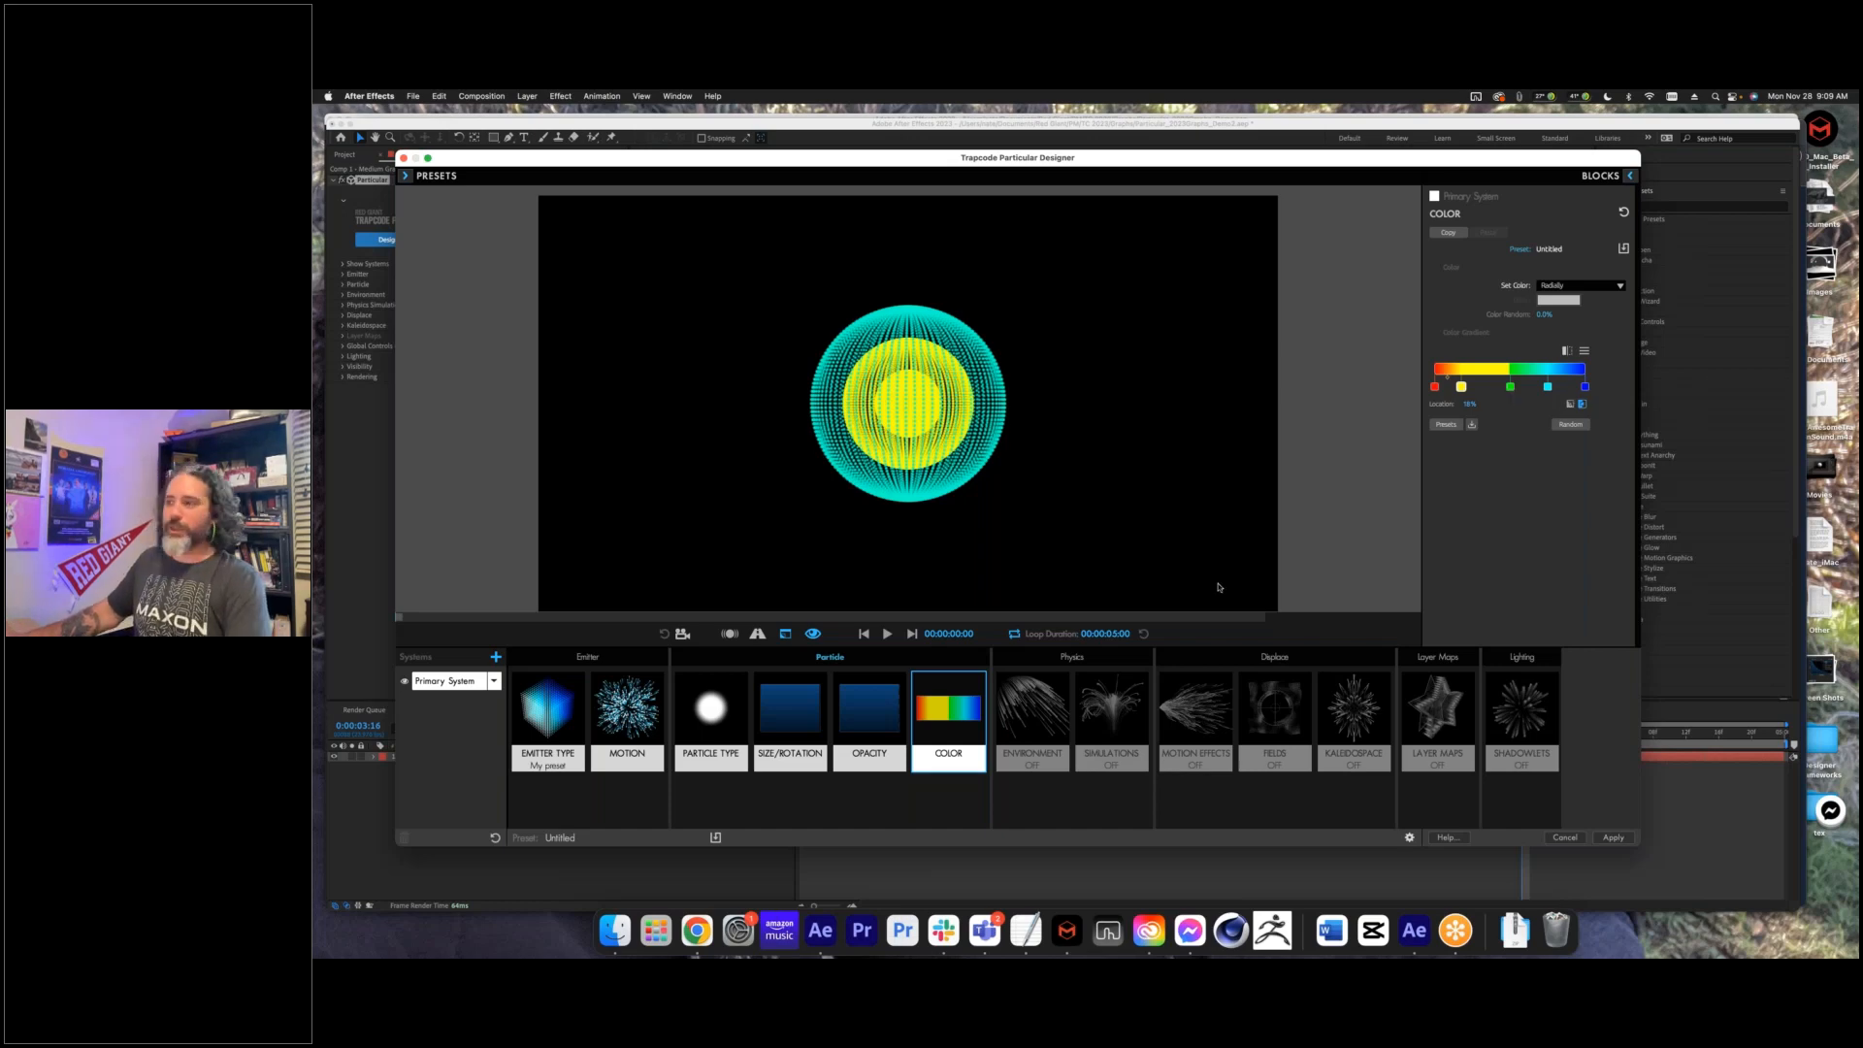
- Switch to Chrome and review the Color Gradient demo image
{"action": "left_click", "coordinate": [696, 929]}
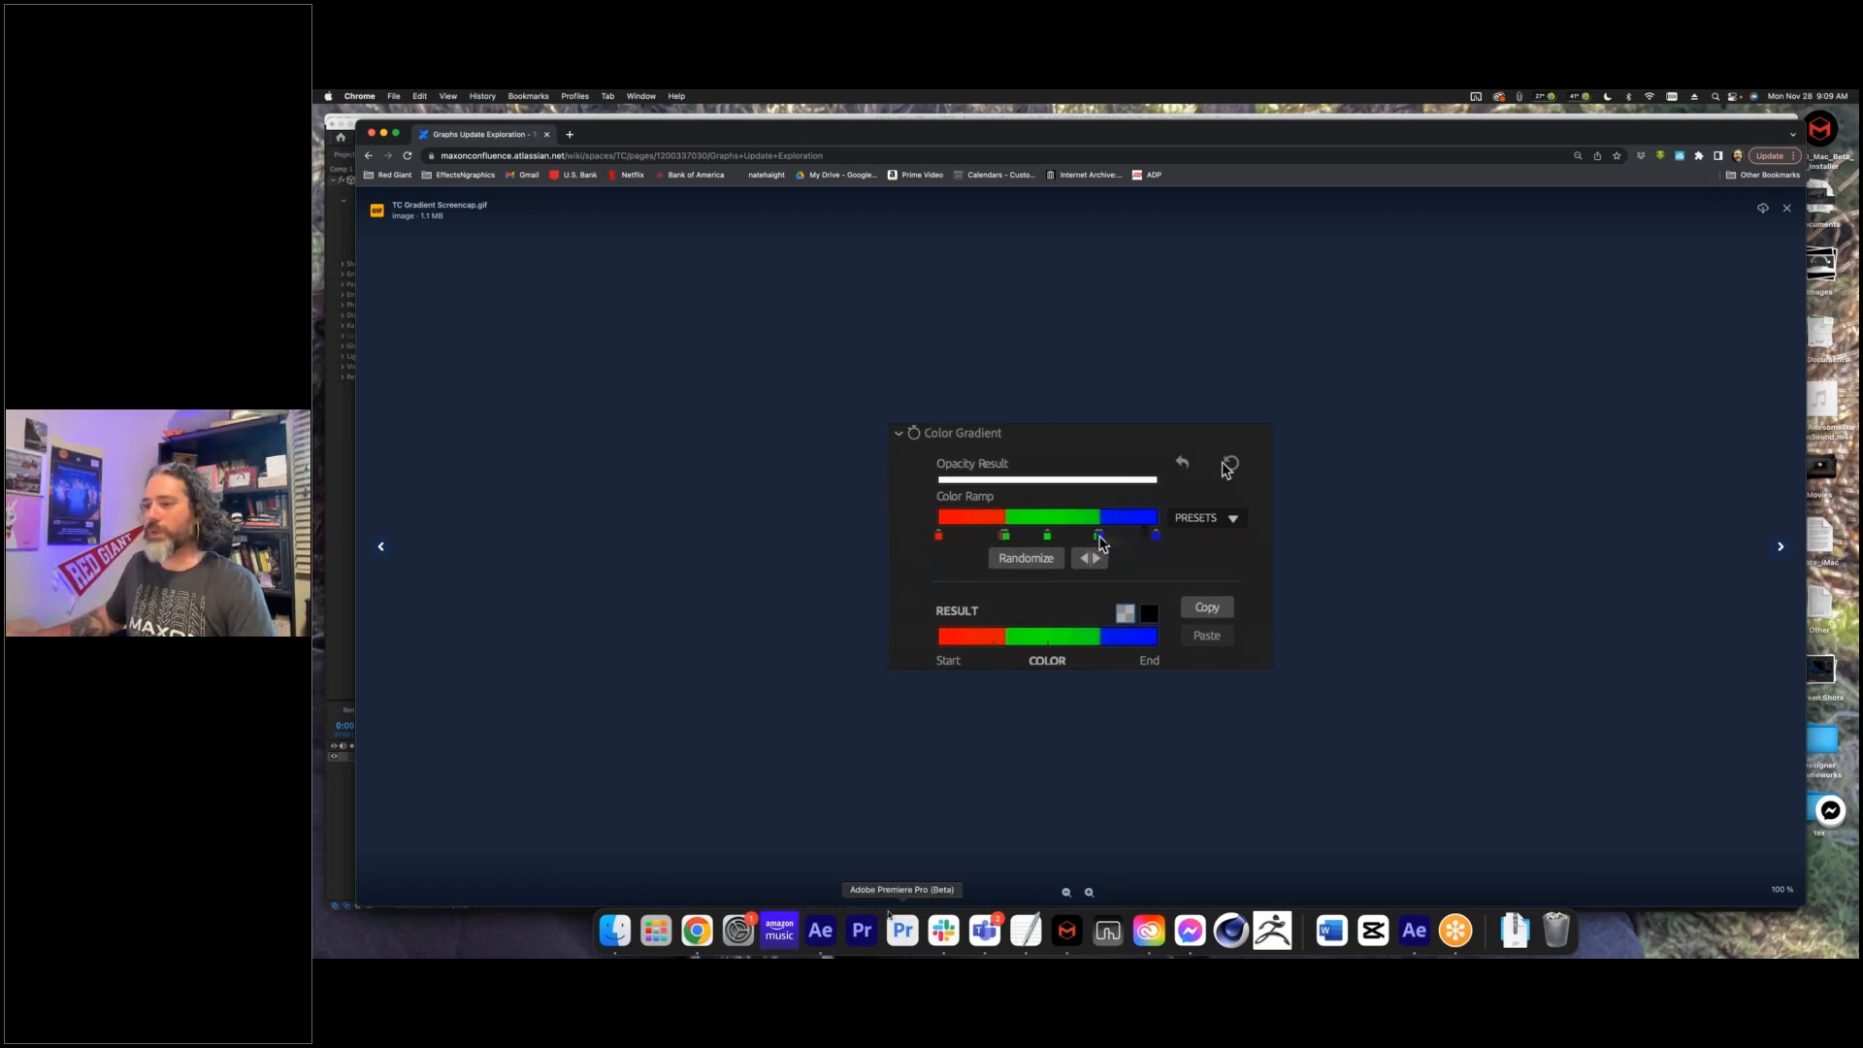
- Switch back to After Effects and toggle the green gradient stop between stepped and interpolated, ending on interpolated
{"action": "left_click", "coordinate": [819, 931]}
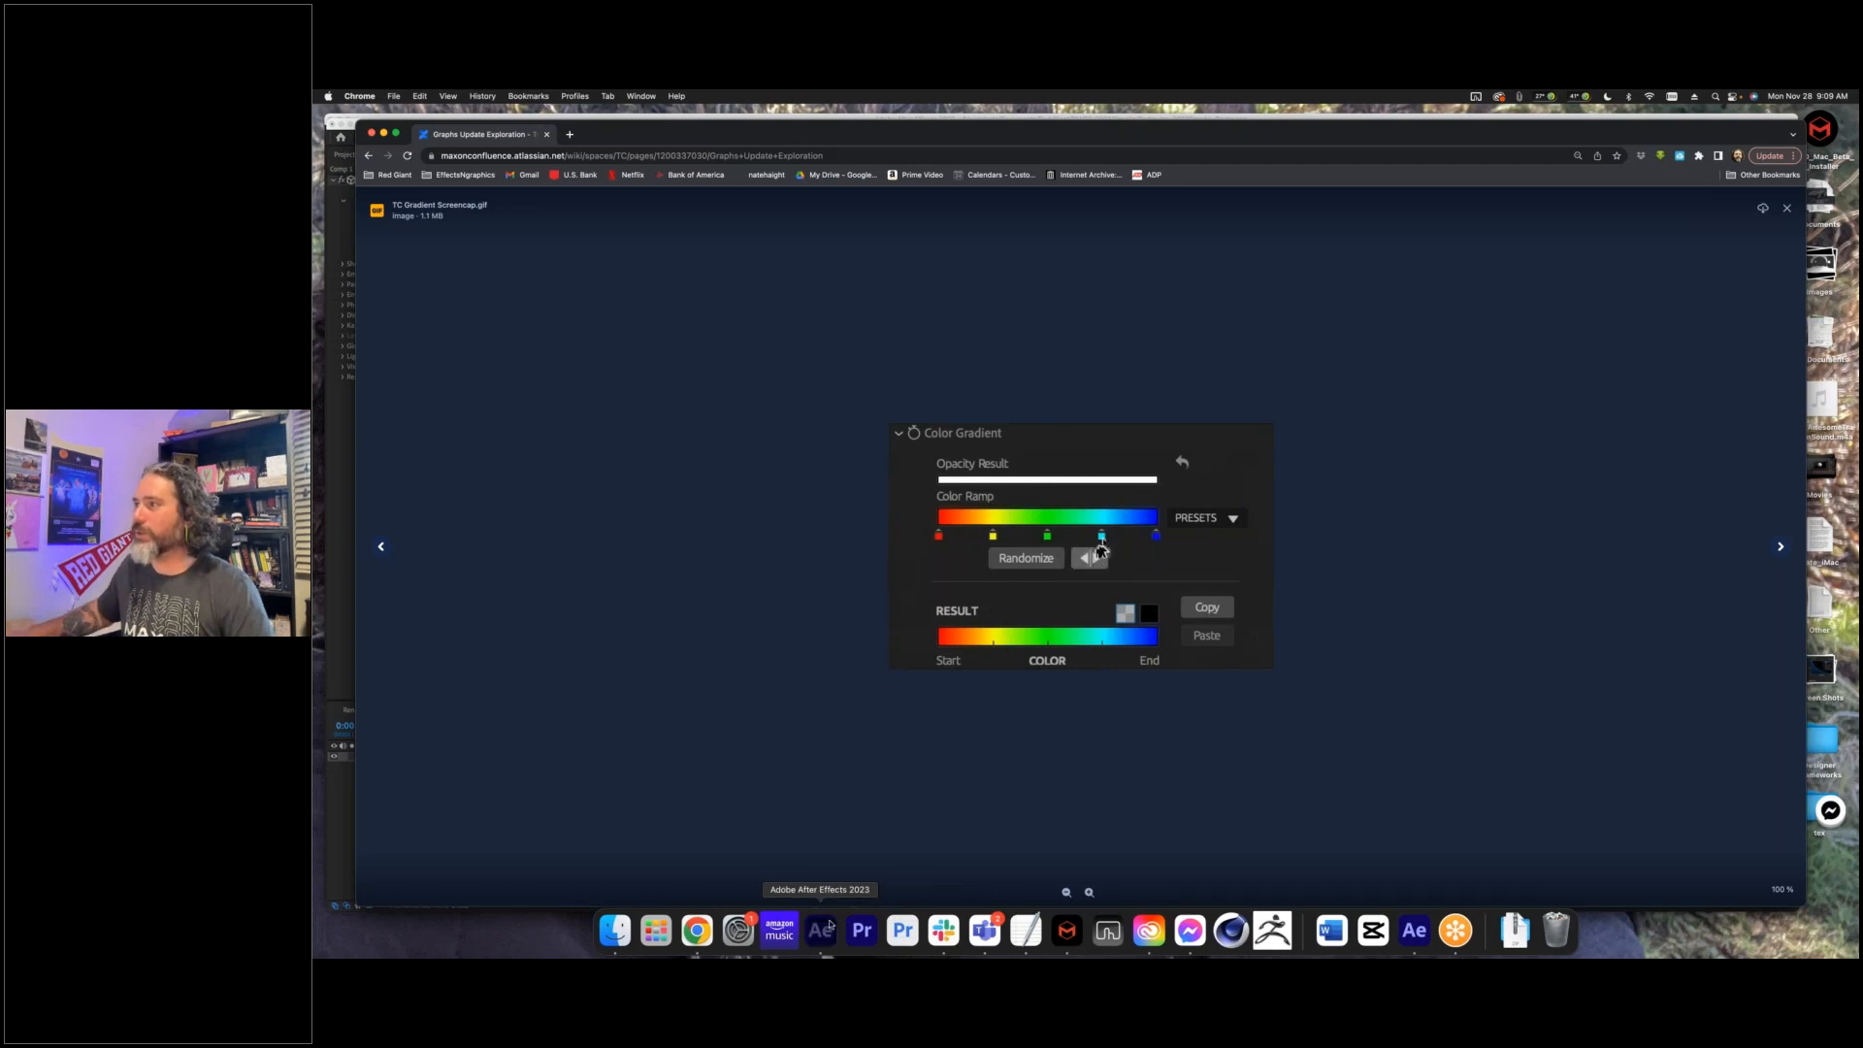
{"action": "left_click", "coordinate": [1509, 388]}
{"action": "left_click", "coordinate": [1577, 406]}
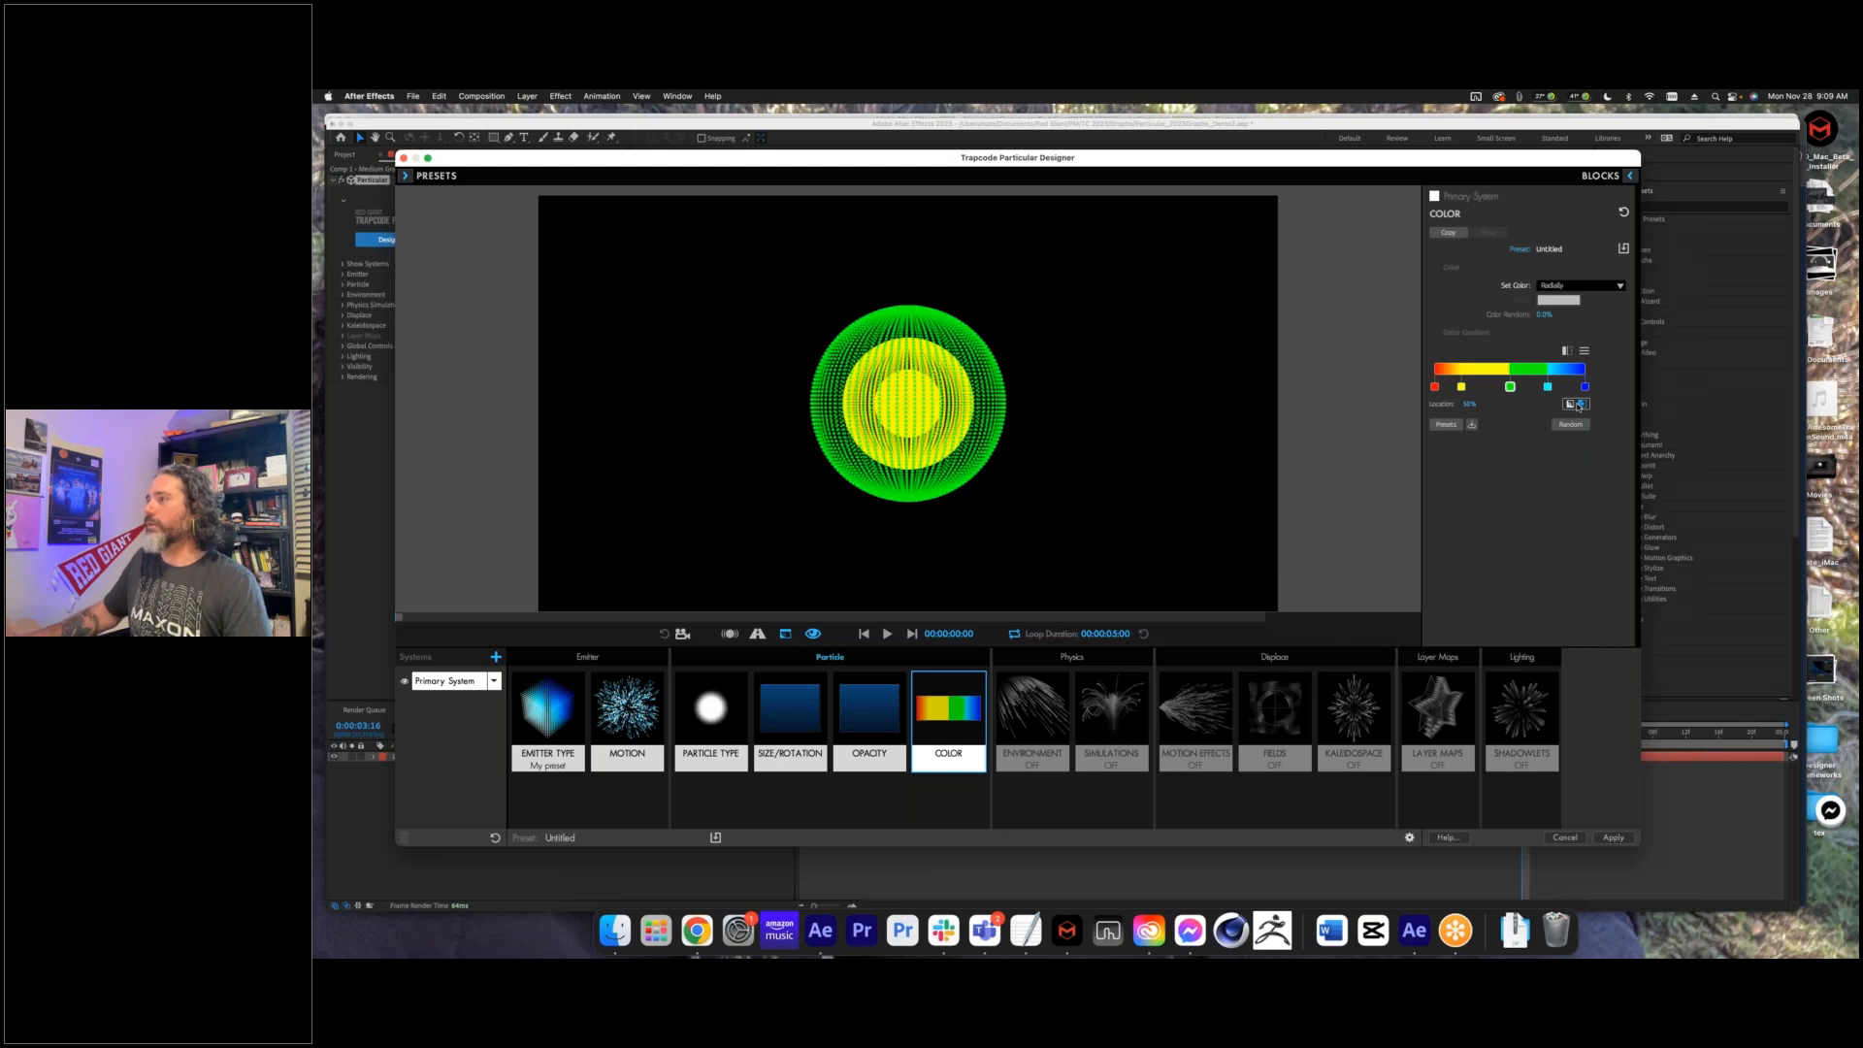
{"action": "left_click", "coordinate": [1577, 405]}
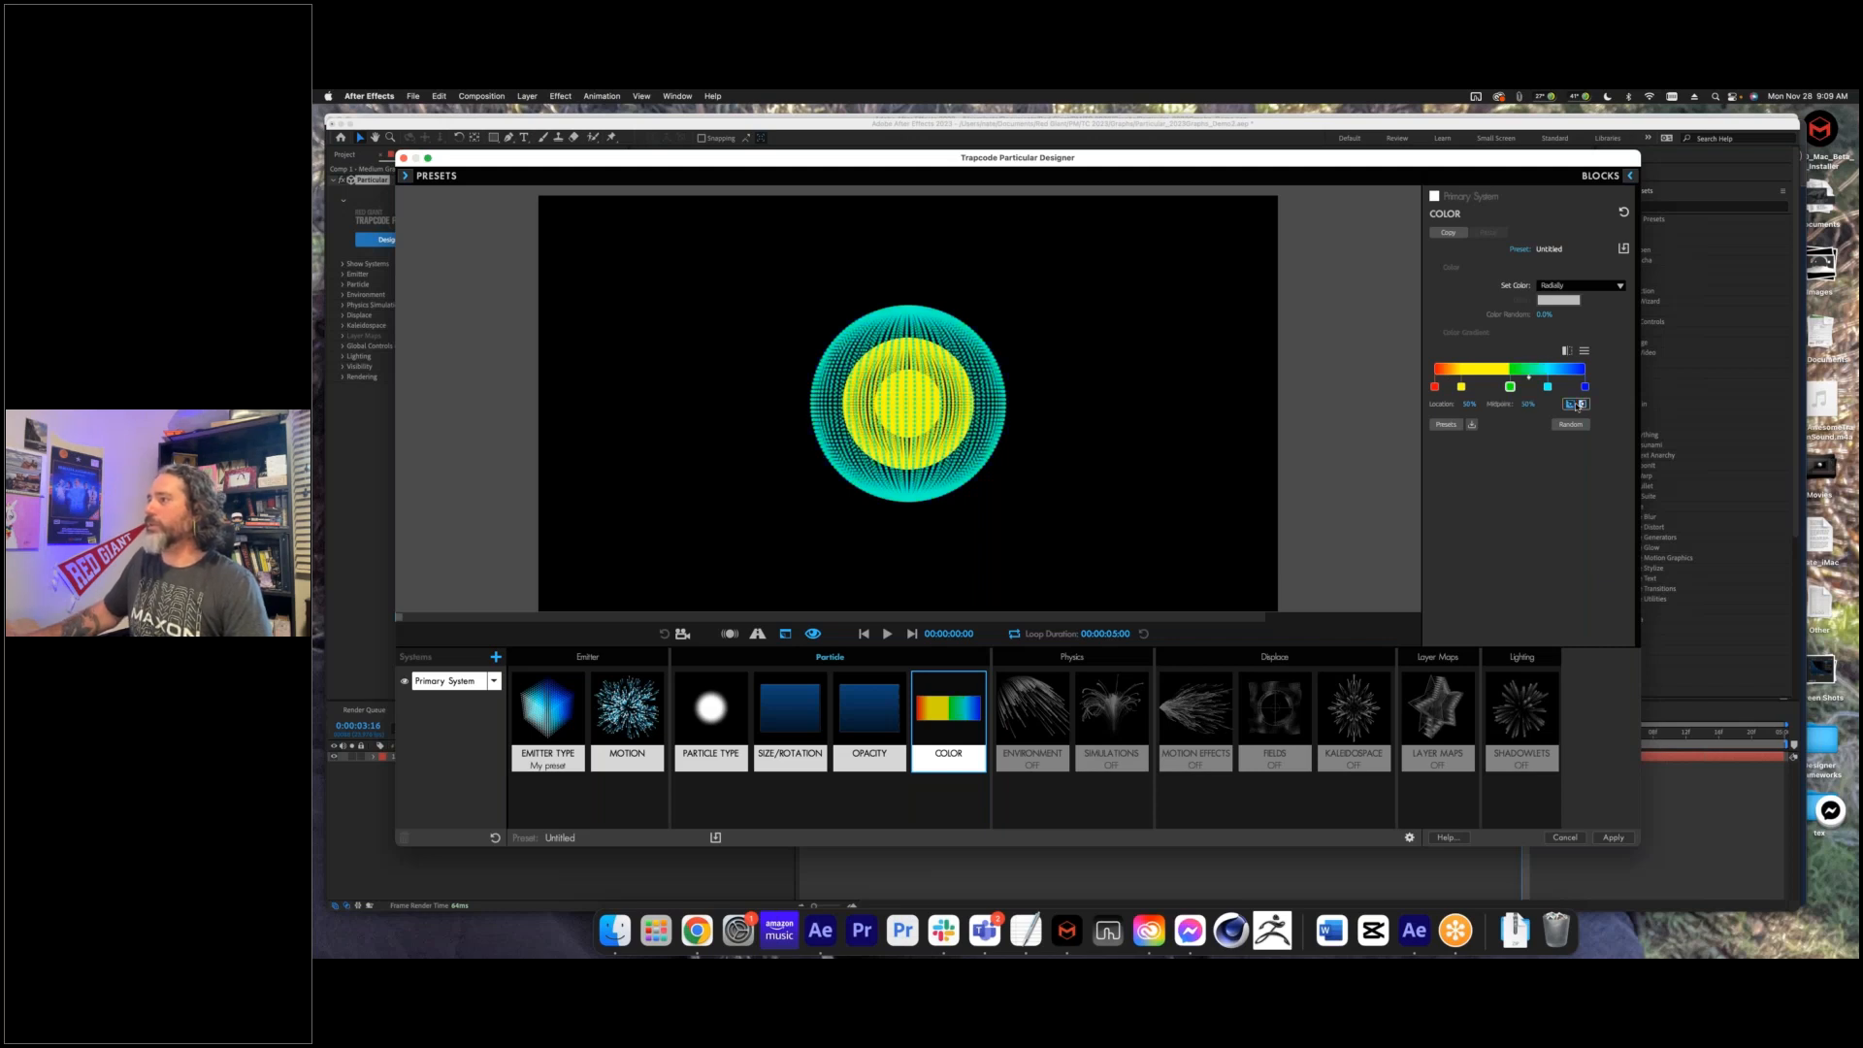
{"action": "left_click", "coordinate": [1579, 405]}
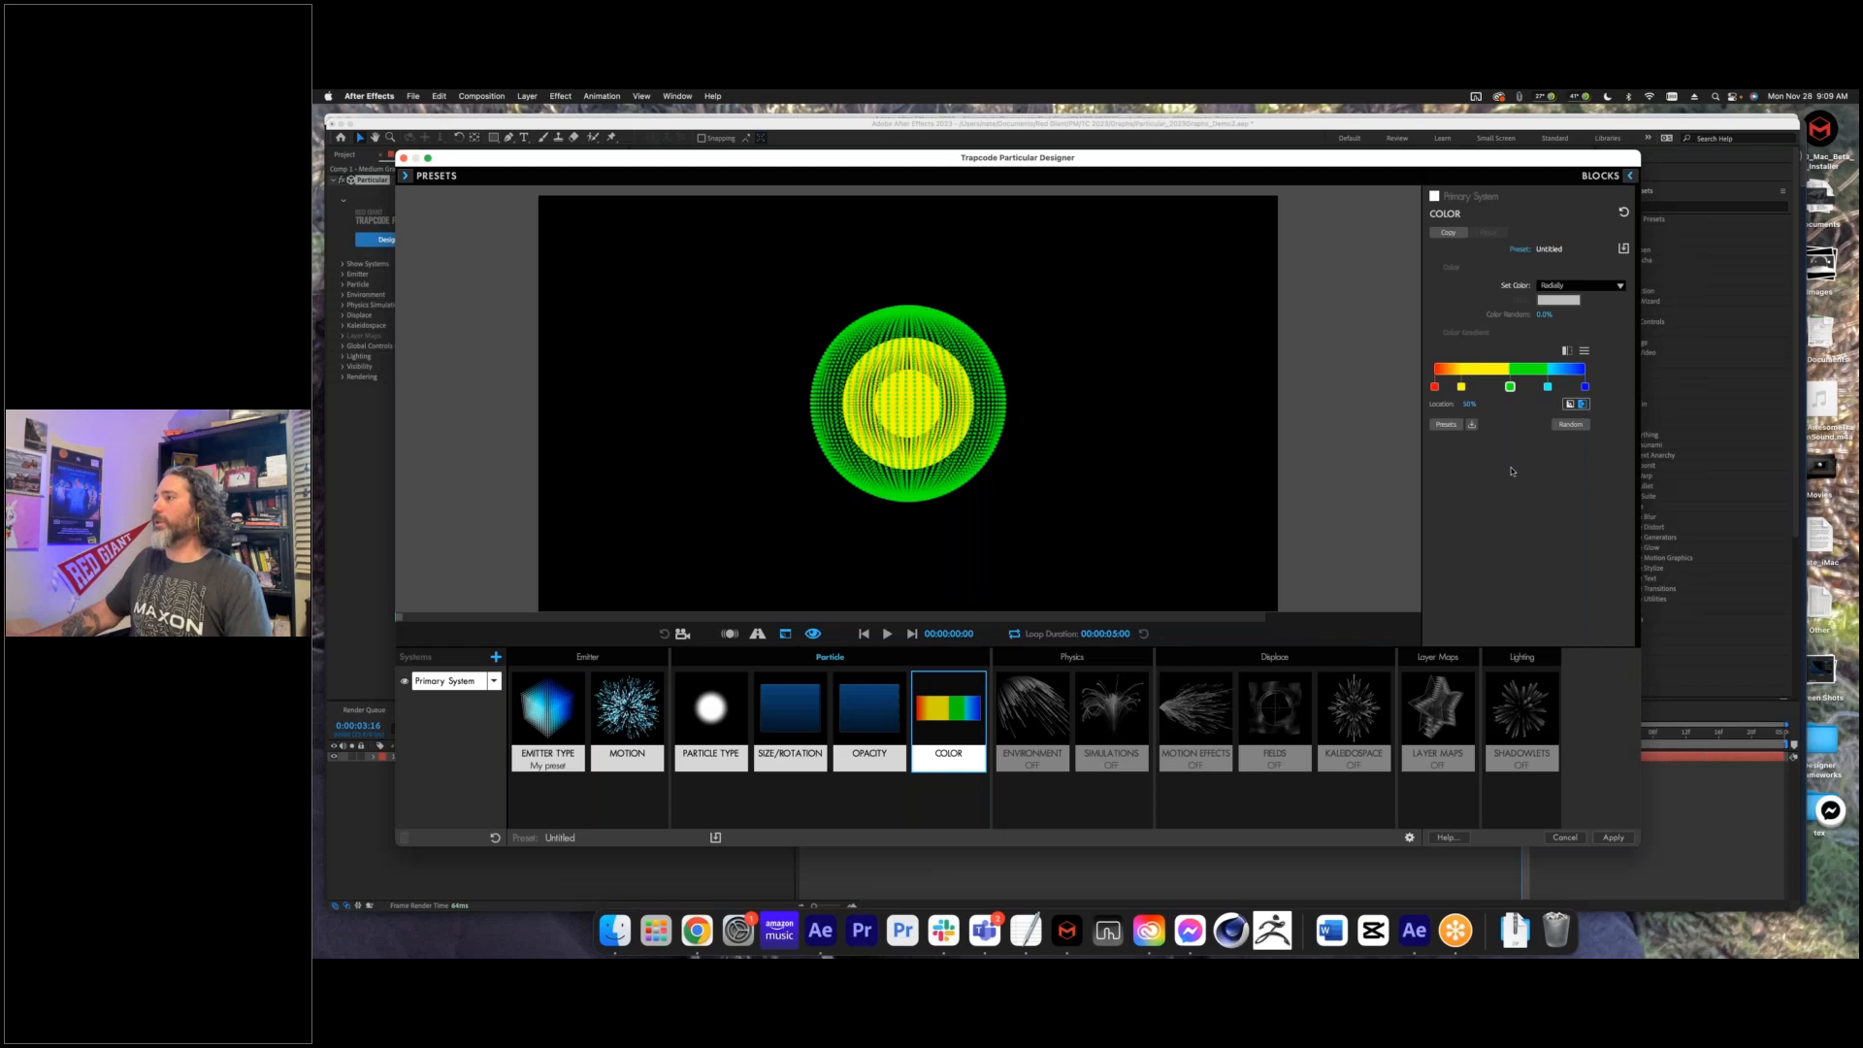
{"action": "left_click", "coordinate": [1572, 405]}
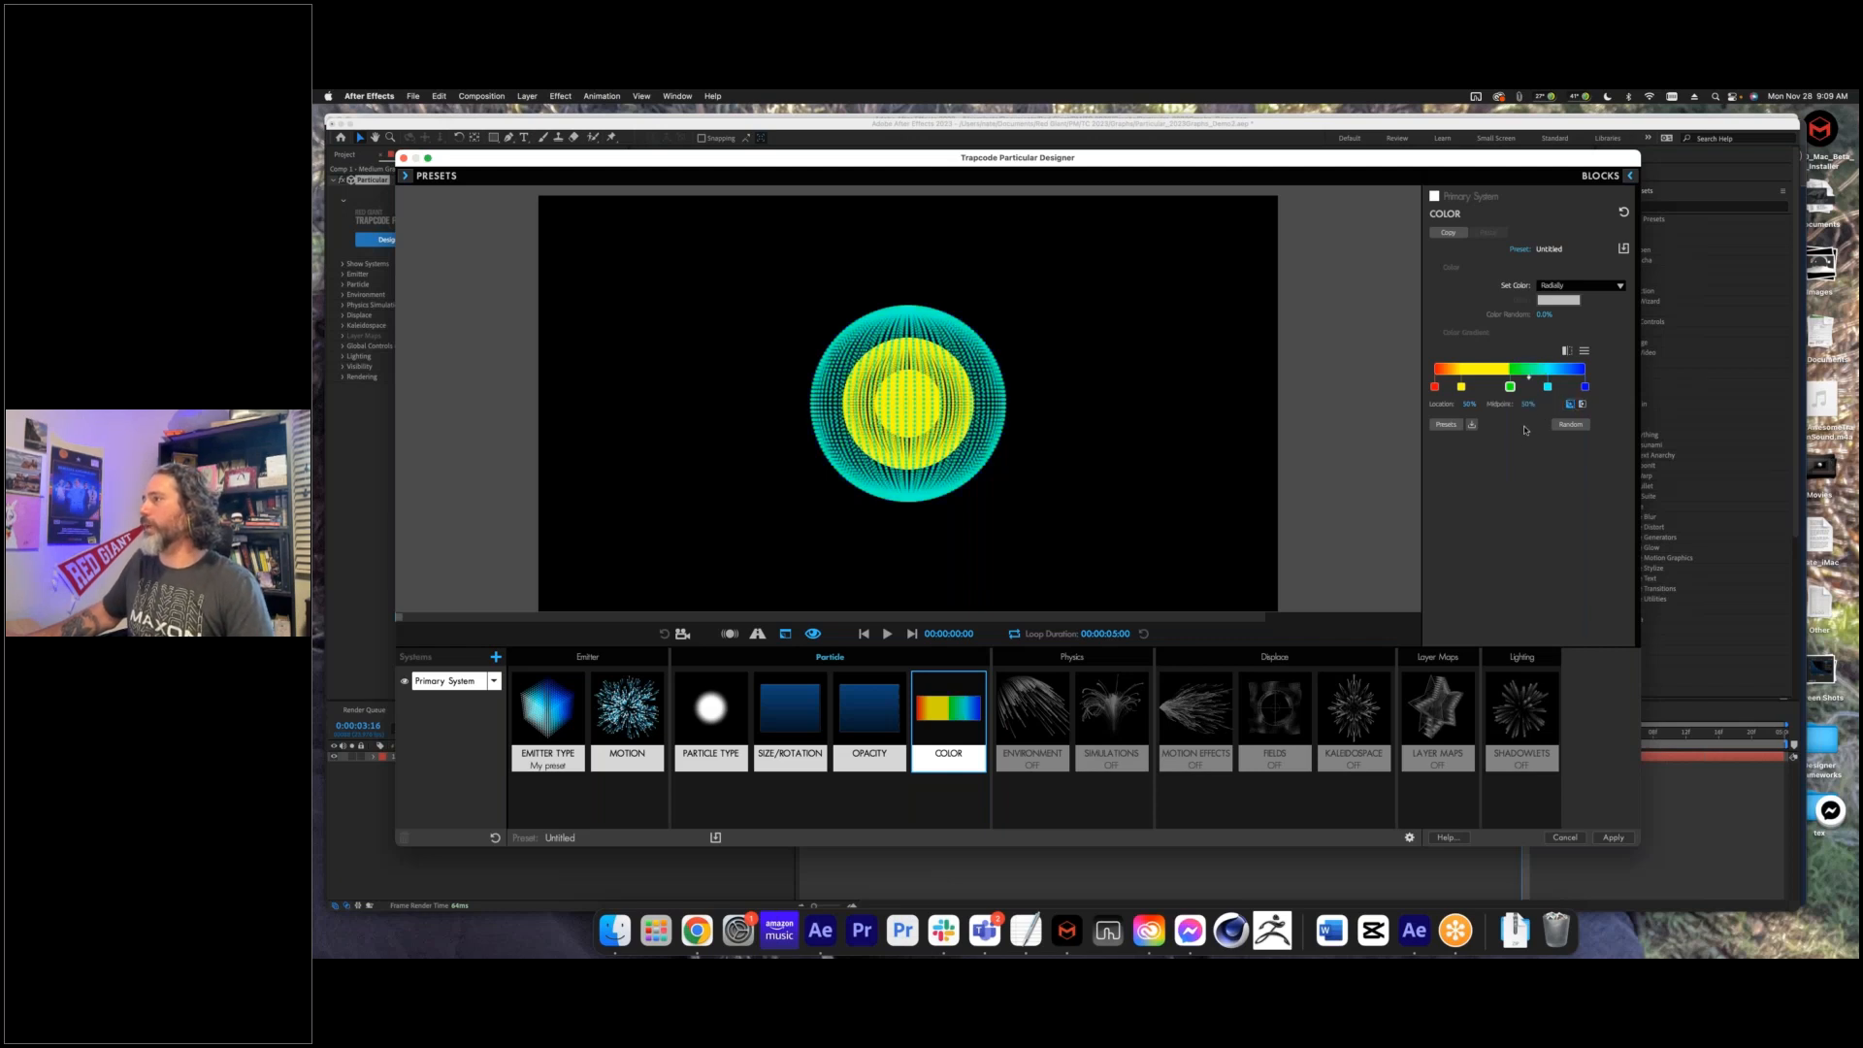
- Apply Step All to the color gradient's stops, followed by Interpolate All
{"action": "left_click", "coordinate": [1583, 352]}
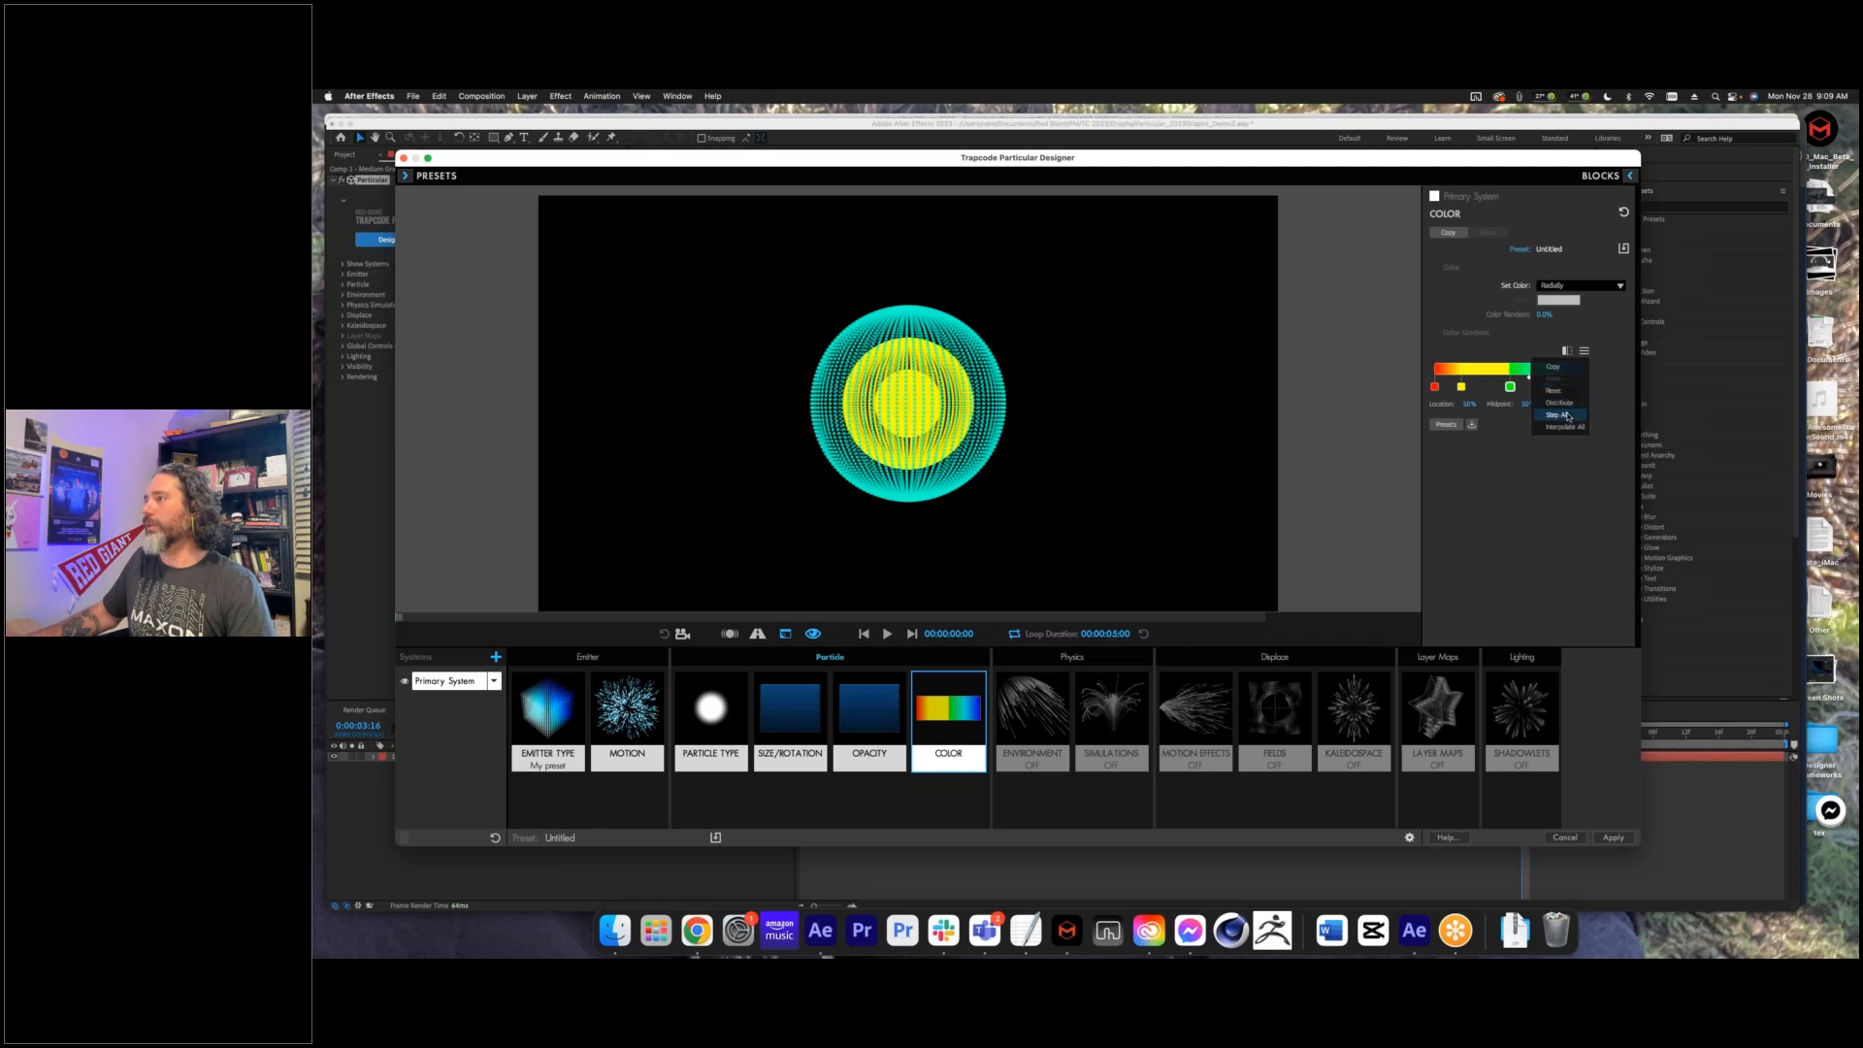
{"action": "left_click", "coordinate": [1569, 416]}
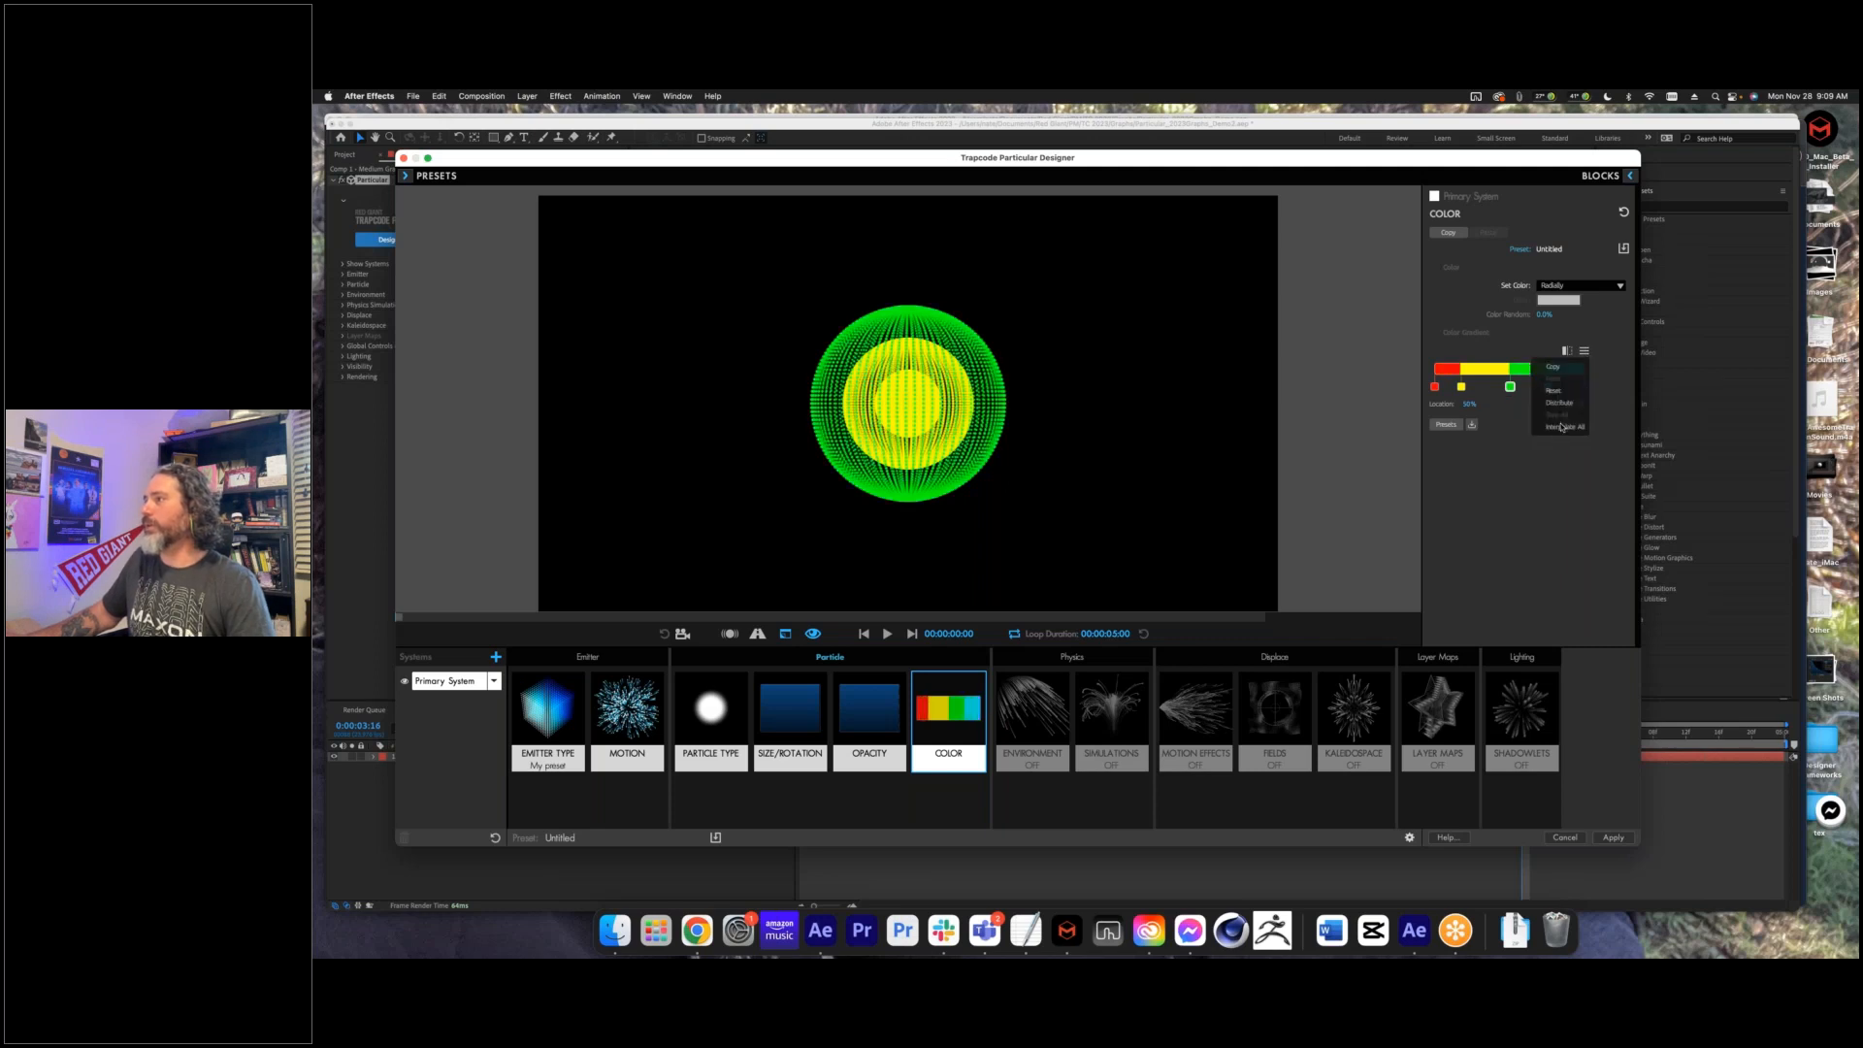
{"action": "left_click", "coordinate": [1562, 427]}
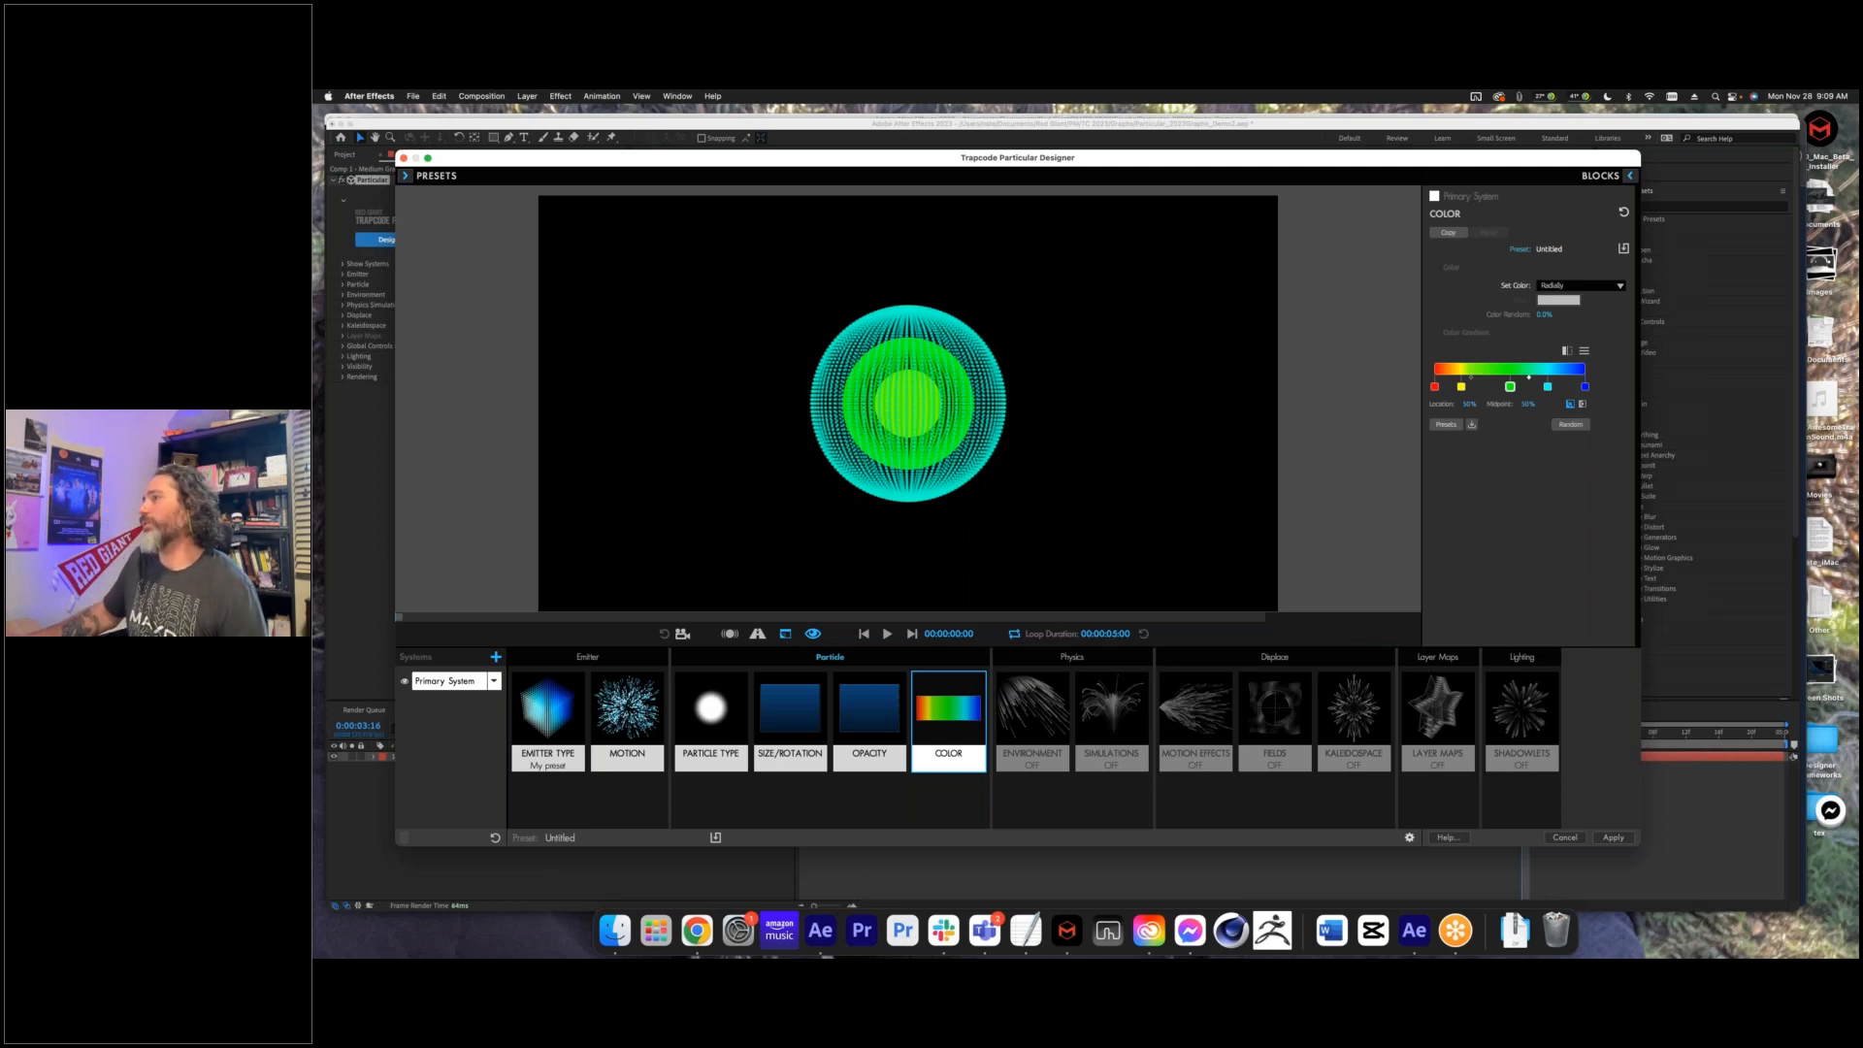
- Move the yellow stop toward the red end to about 12% and reverse the gradient's direction so blue comes first
{"action": "left_click", "coordinate": [1461, 387]}
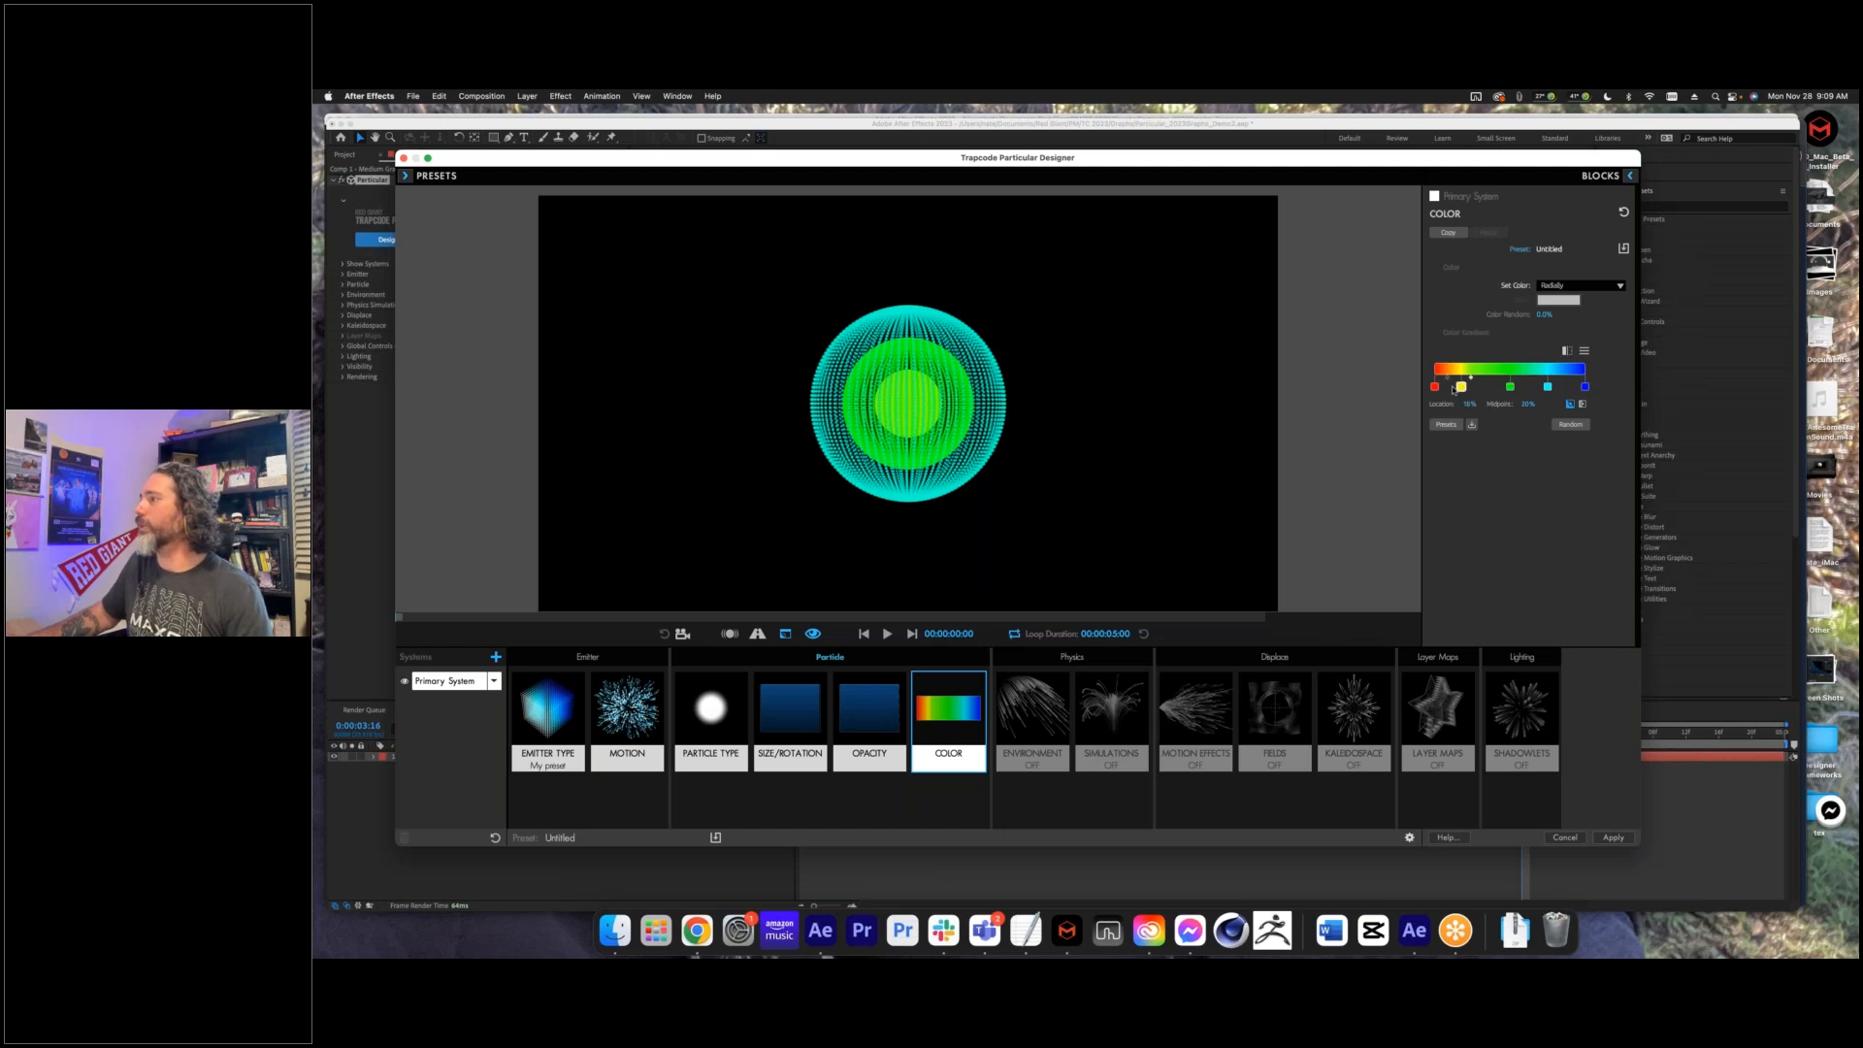
{"action": "left_click_drag", "start_coordinate": [1452, 390], "coordinate": [1454, 391]}
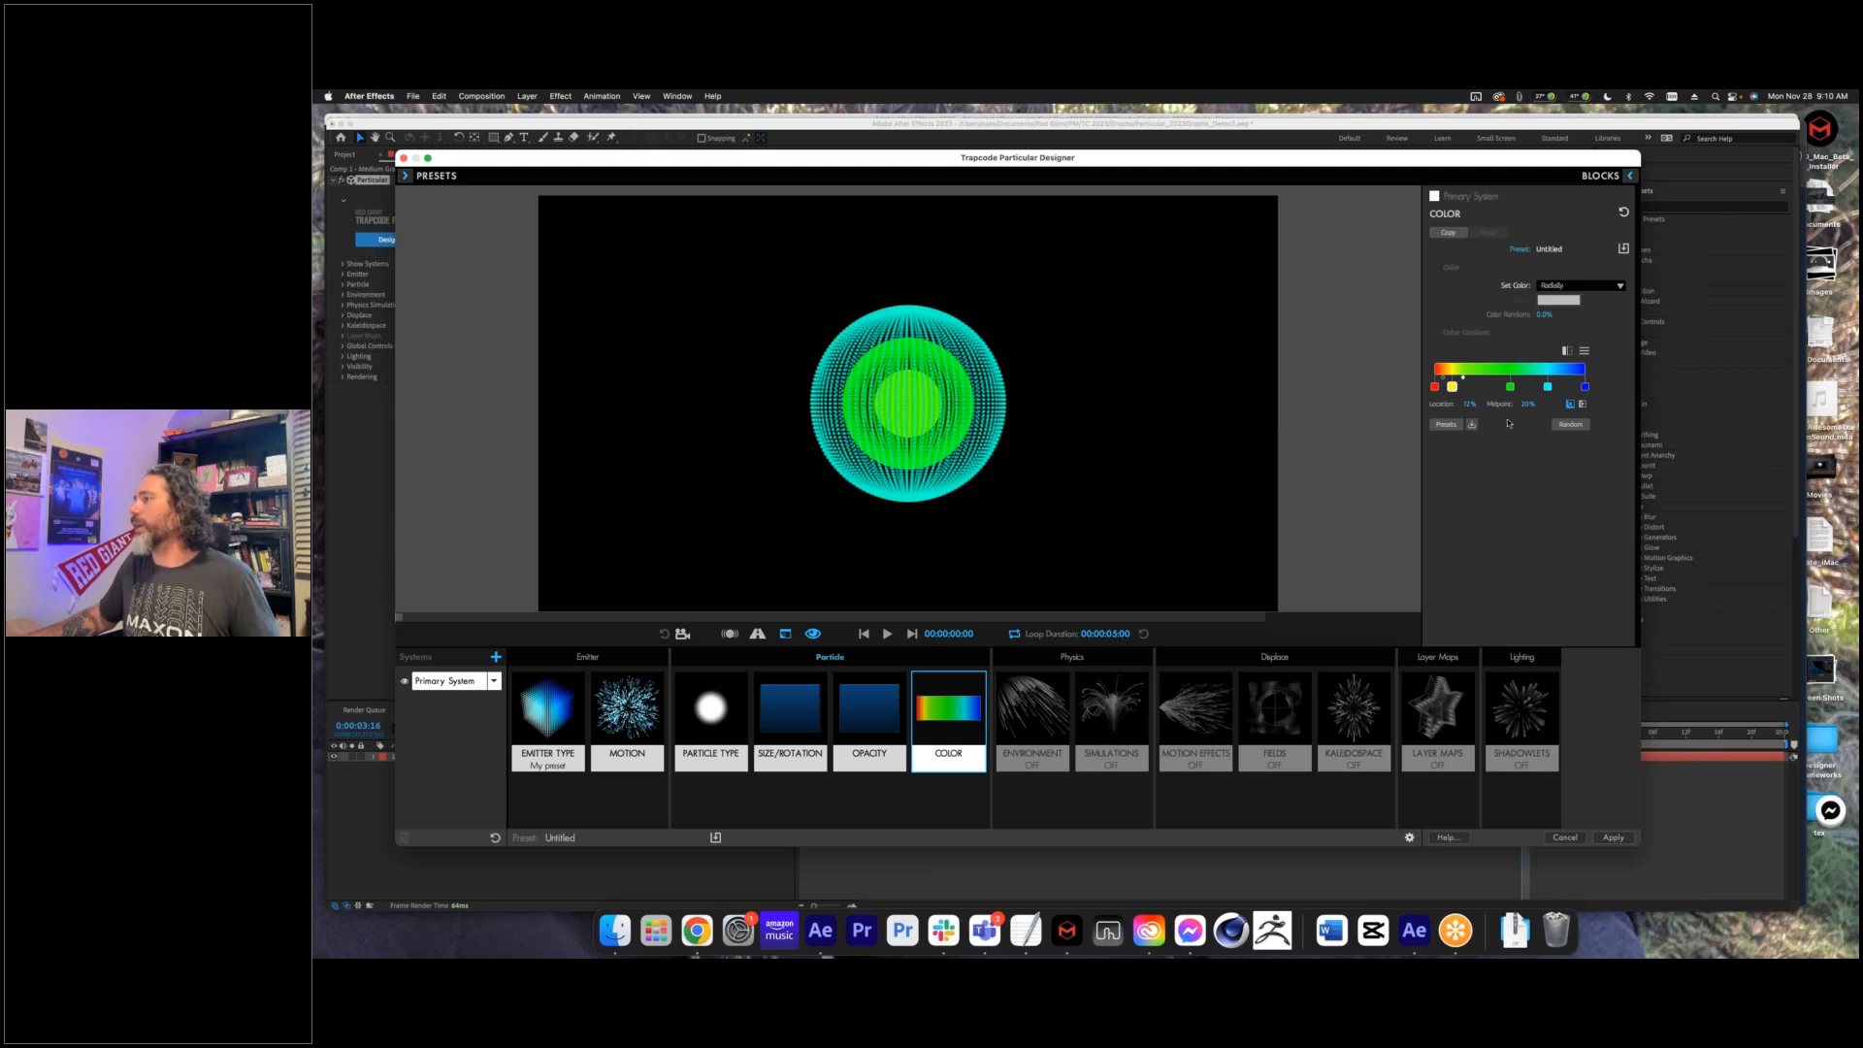
{"action": "left_click", "coordinate": [1566, 352]}
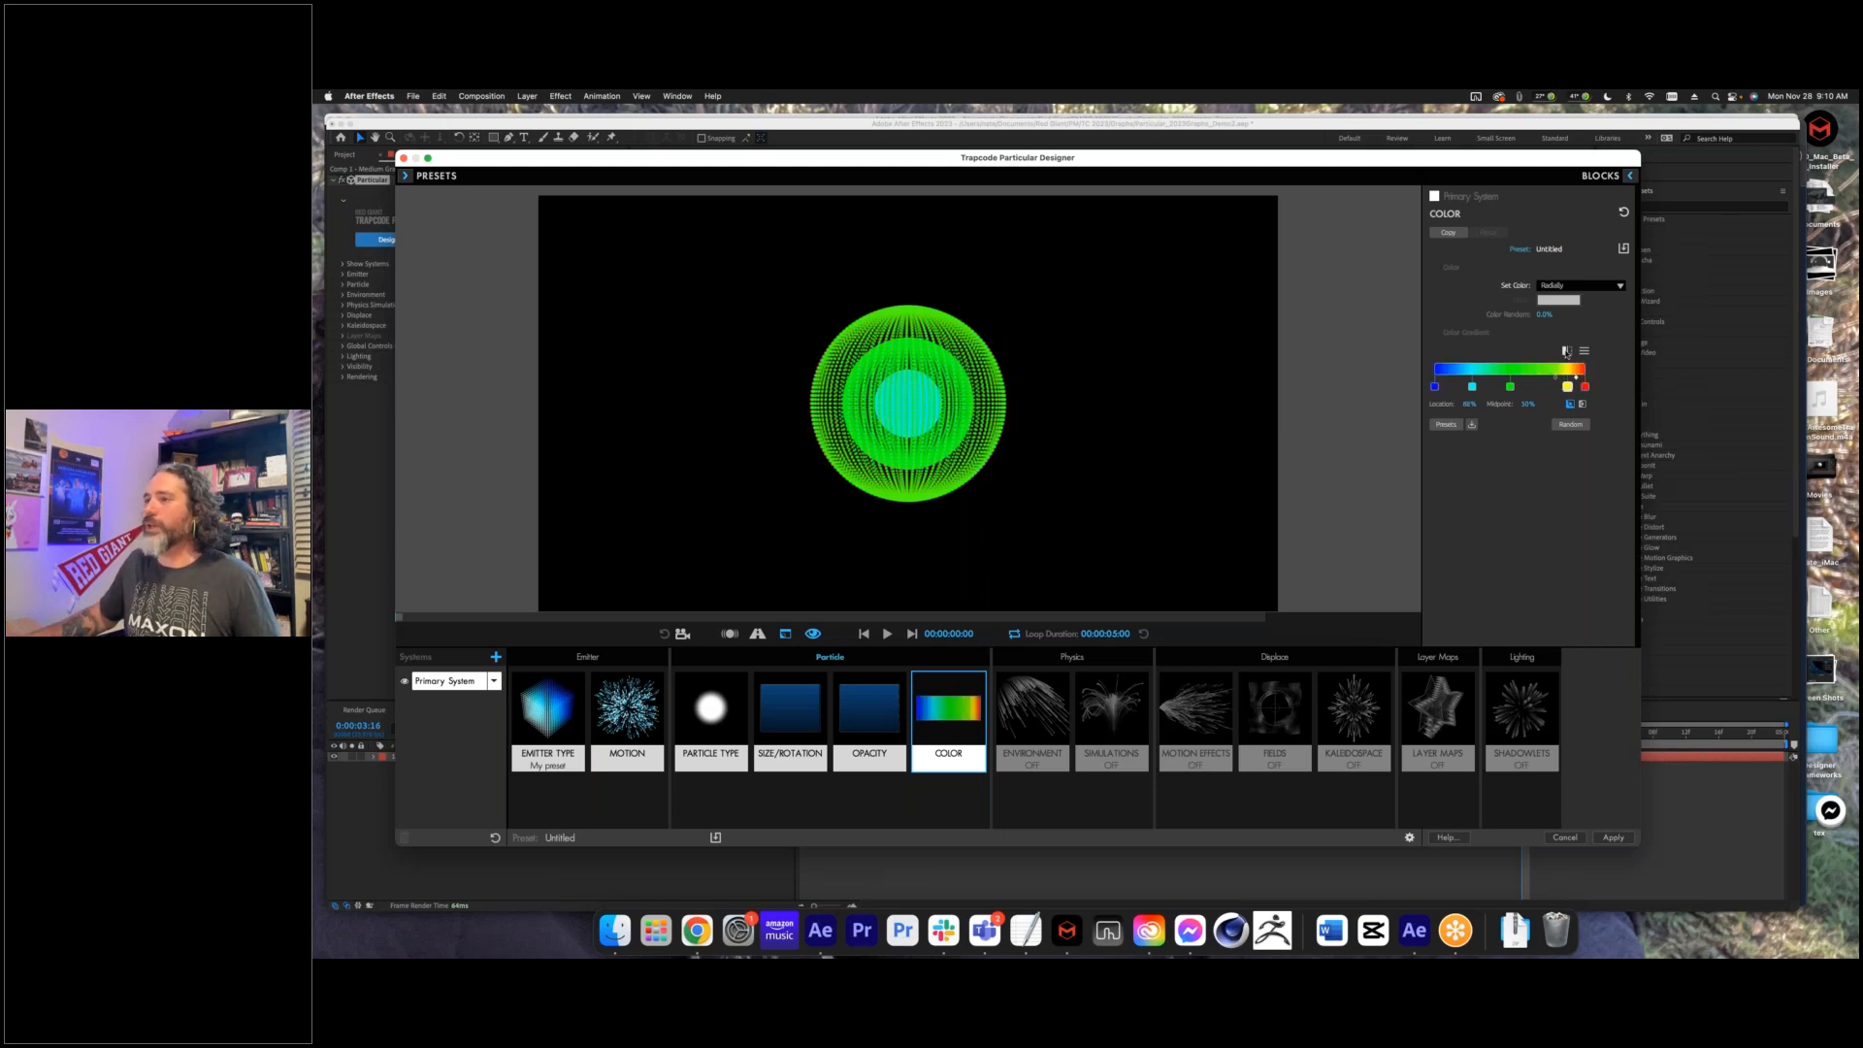
{"action": "left_click", "coordinate": [1566, 352]}
{"action": "left_click", "coordinate": [1566, 351]}
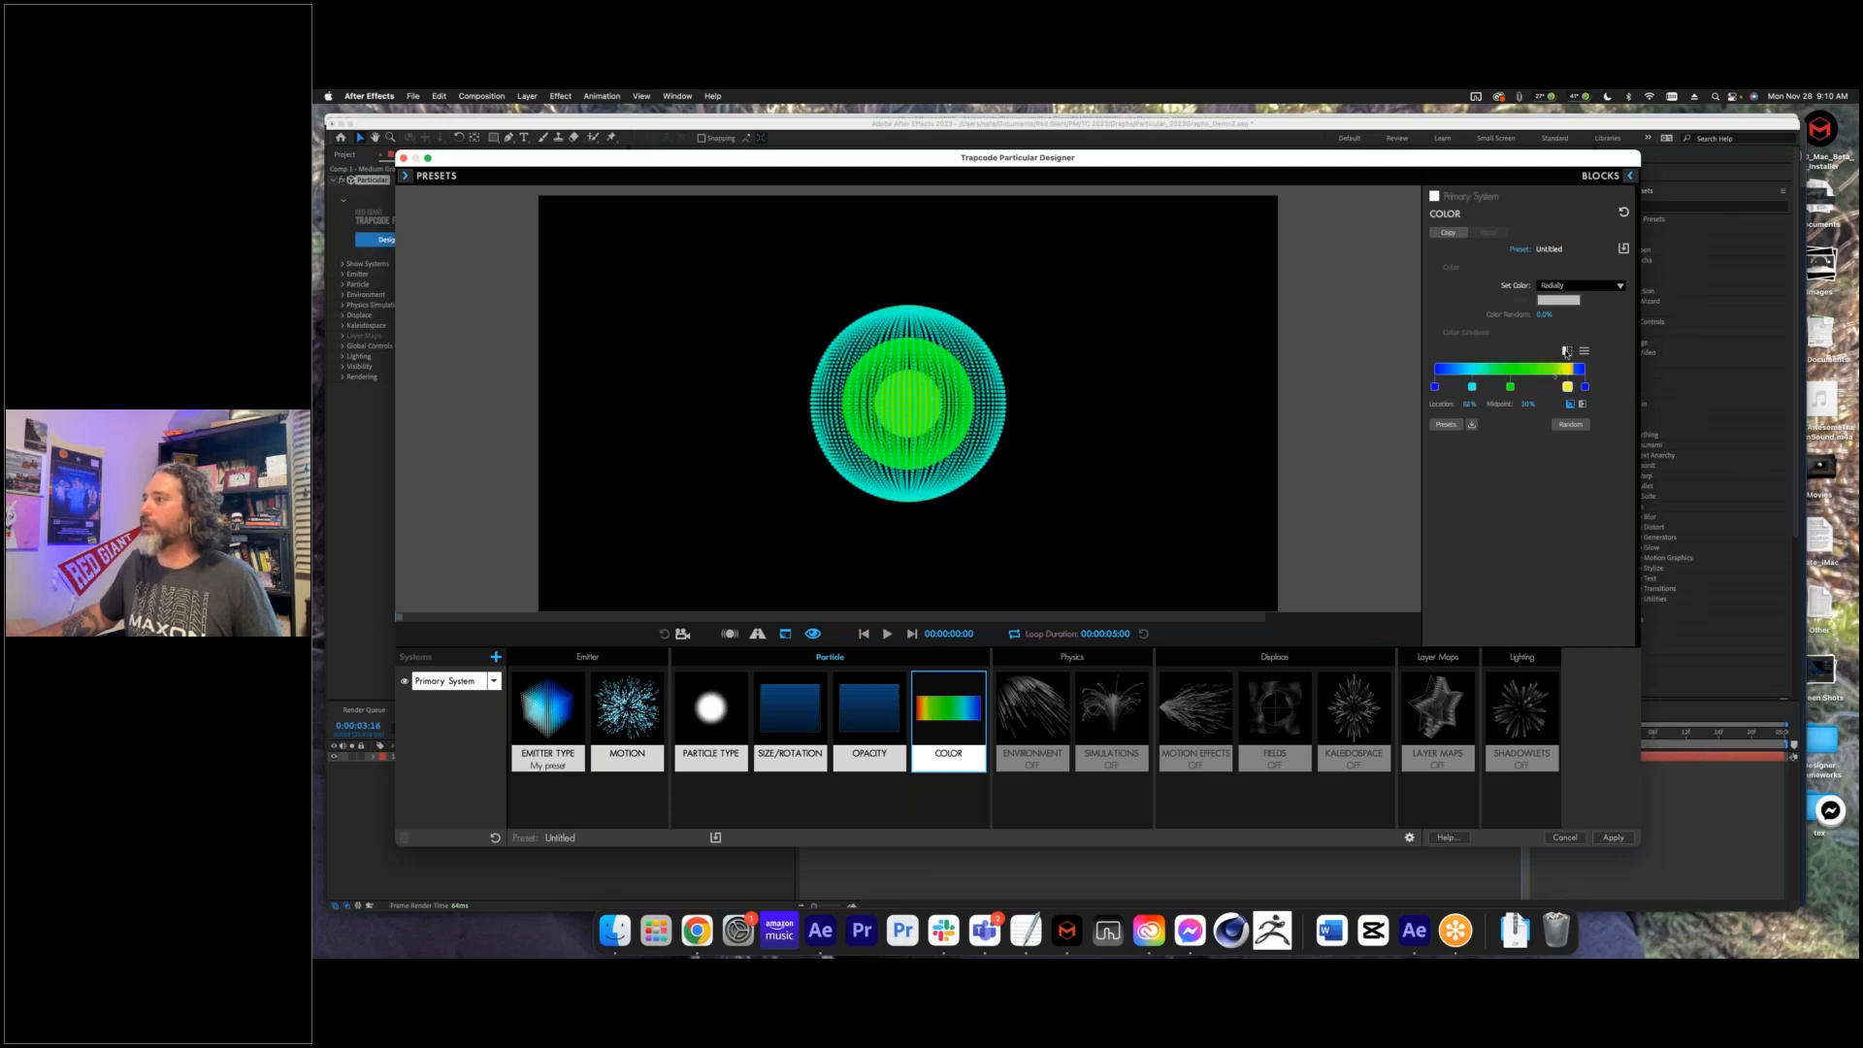
- Randomize the gradient's colors and delete the middle stop at 50%
{"action": "left_click", "coordinate": [1570, 425]}
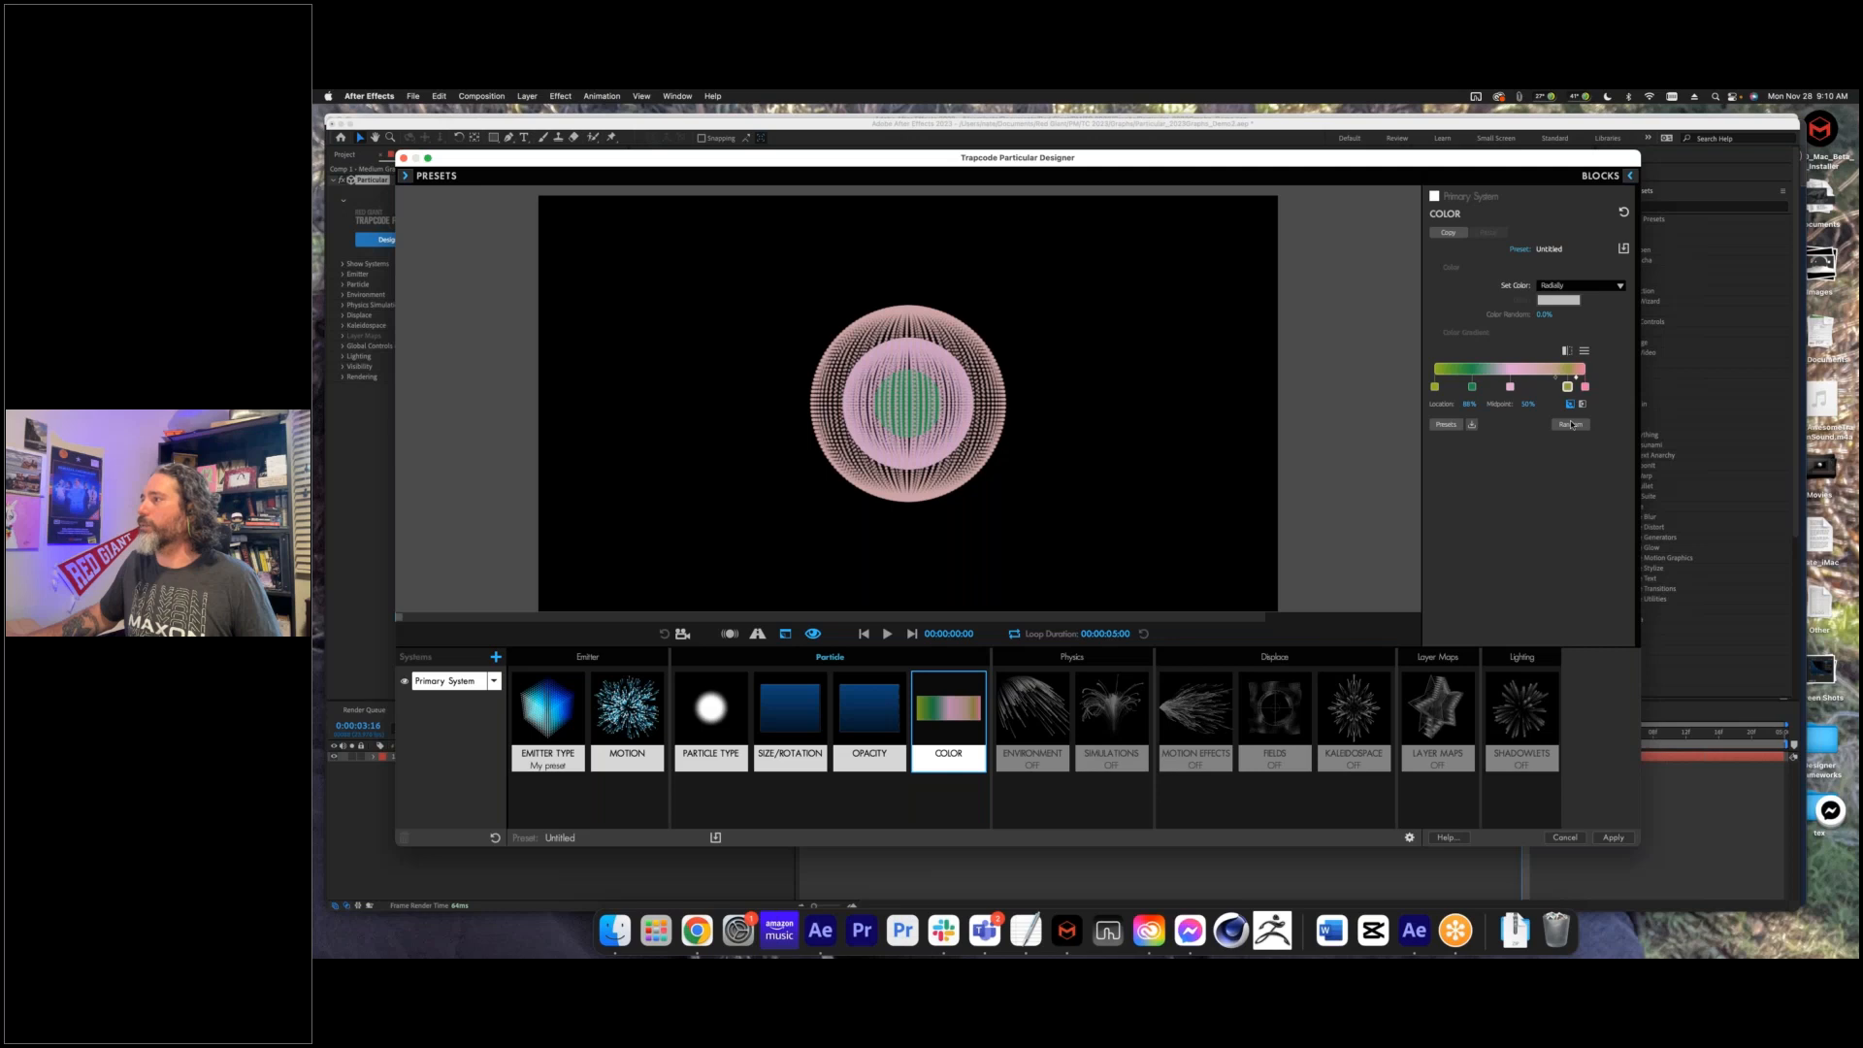
{"action": "left_click", "coordinate": [1571, 425]}
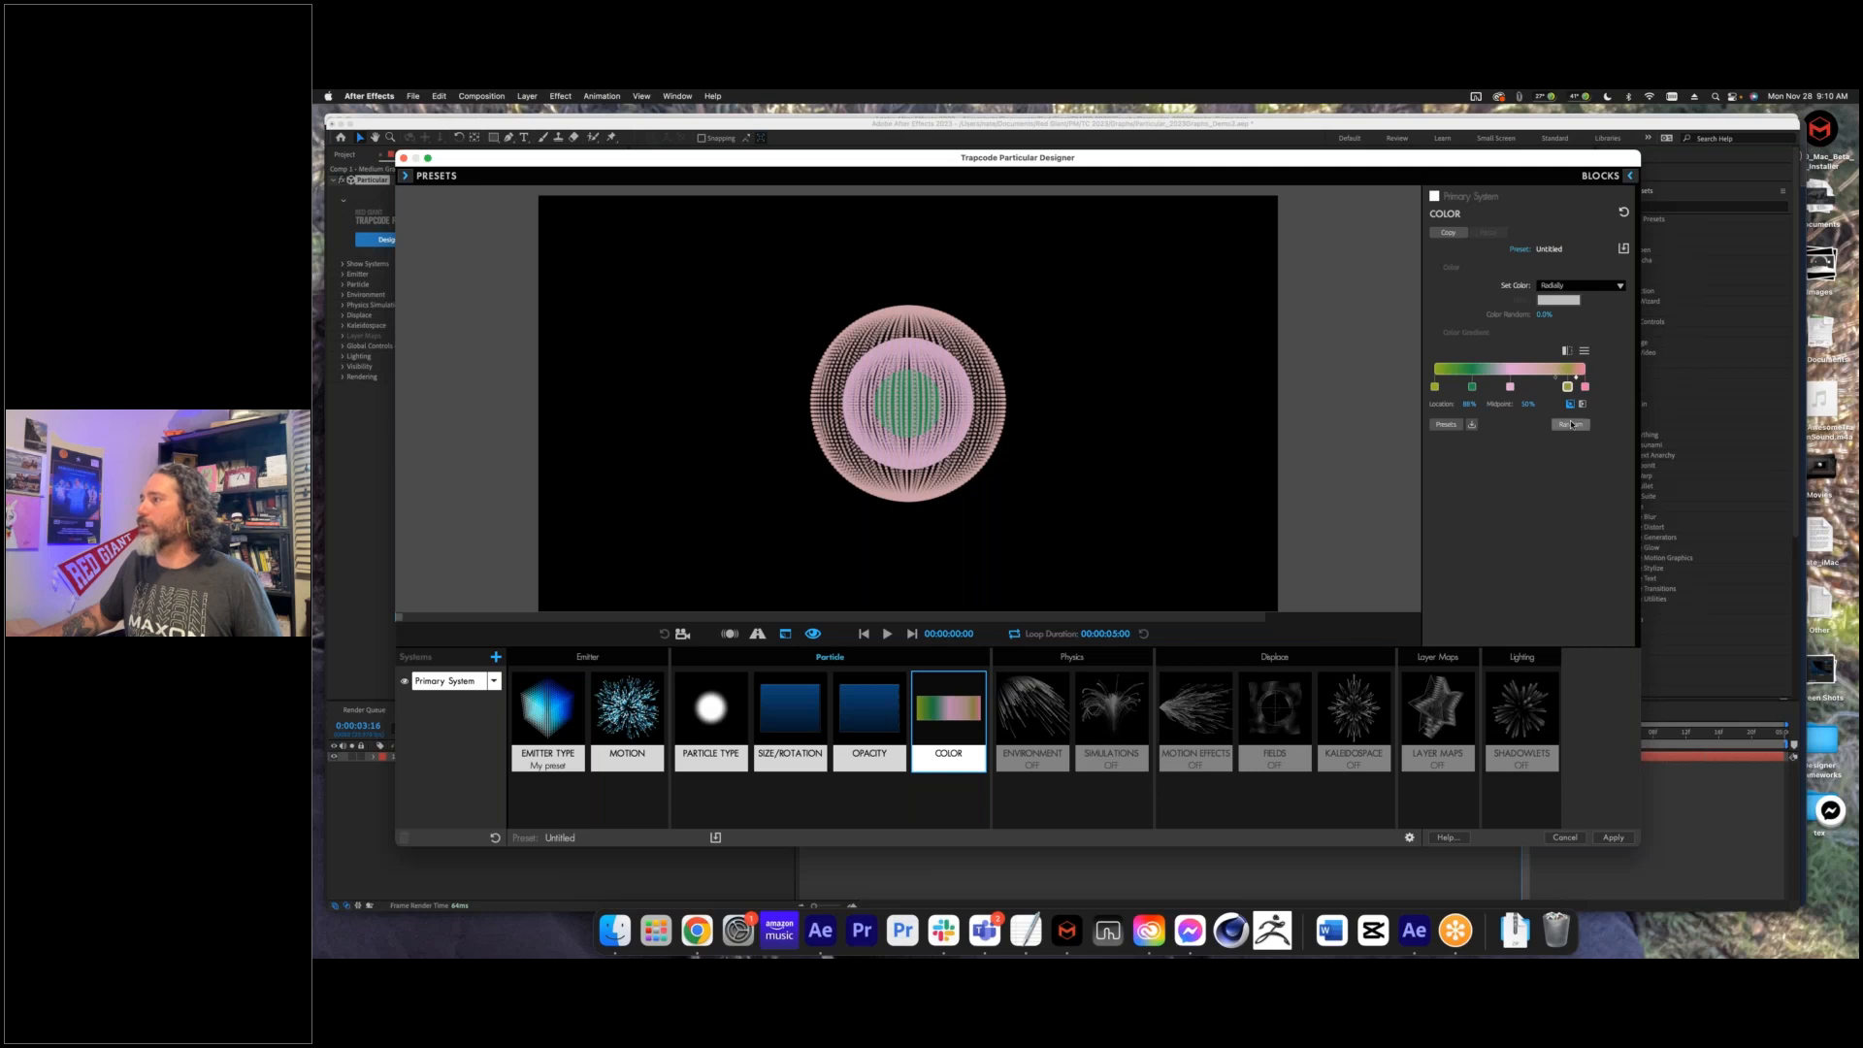
{"action": "left_click", "coordinate": [1509, 387]}
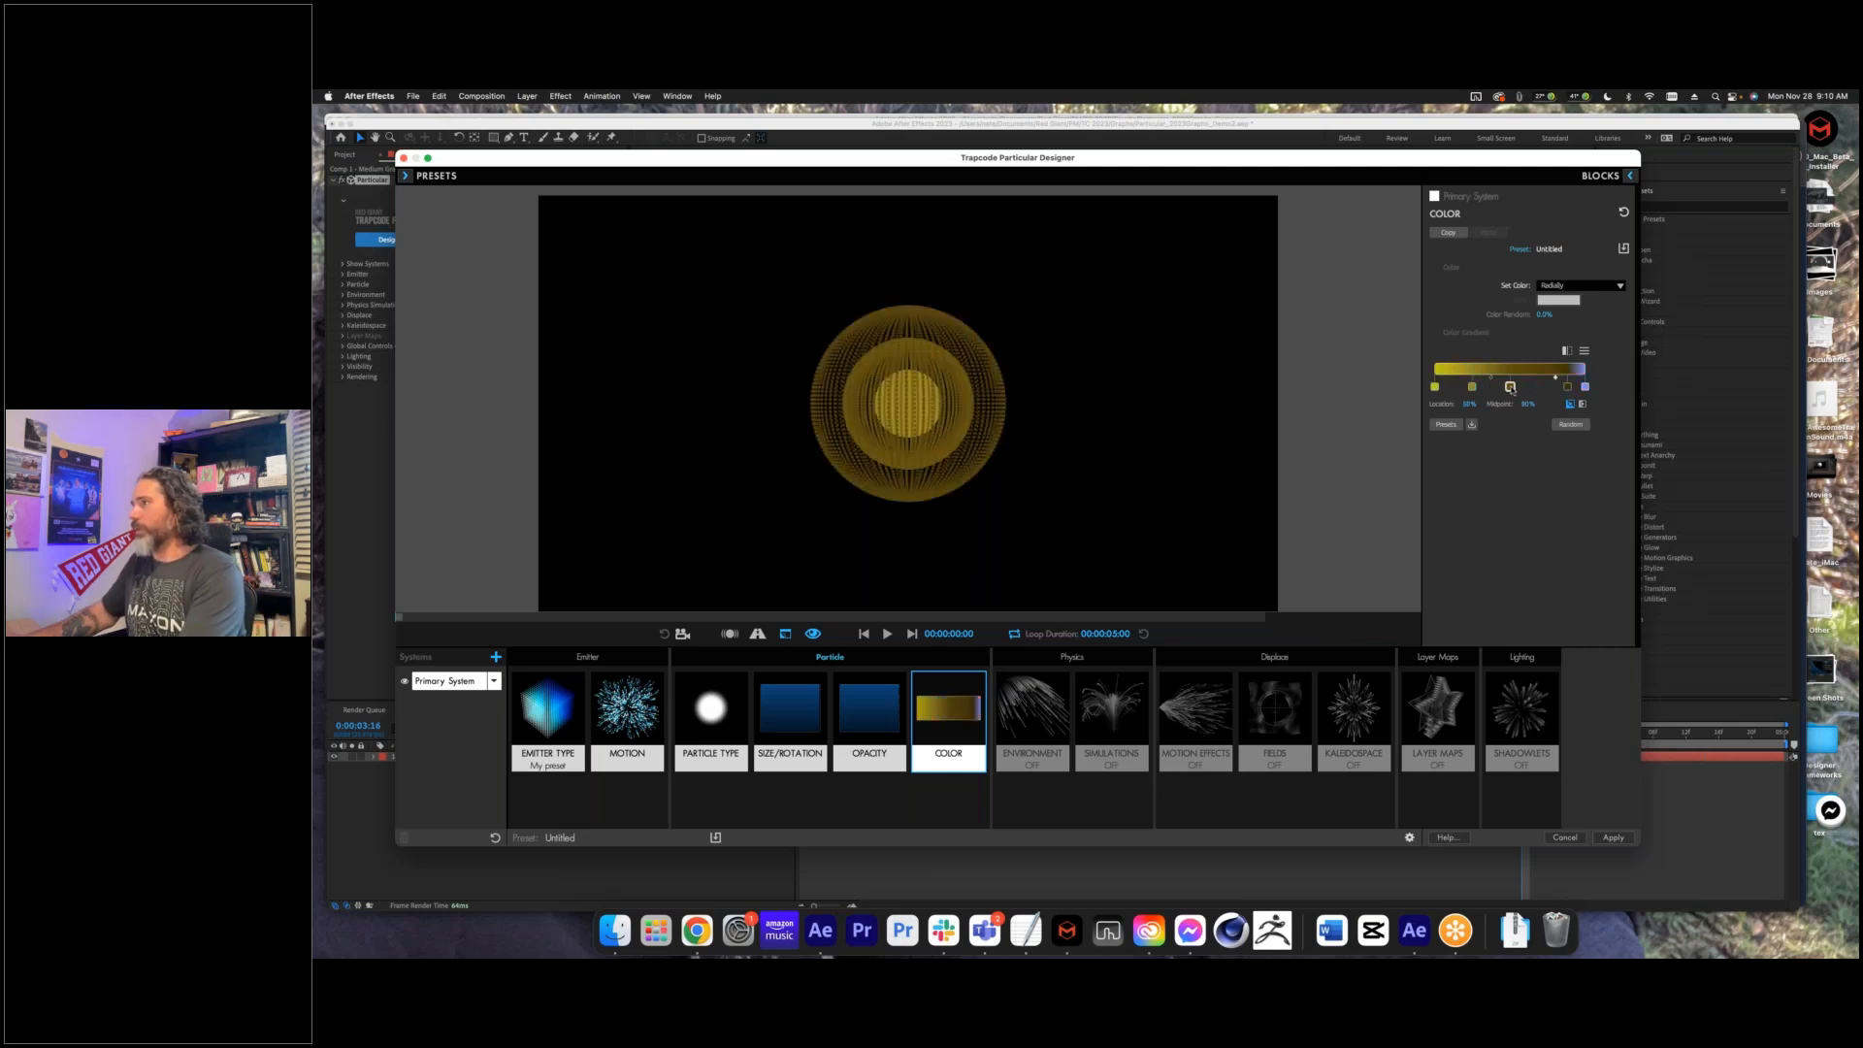
{"action": "key", "text": "Delete"}
- Randomize the gradient's colors again and remove the stop nearest the end stop
{"action": "left_click", "coordinate": [1571, 425]}
{"action": "left_click", "coordinate": [1570, 425]}
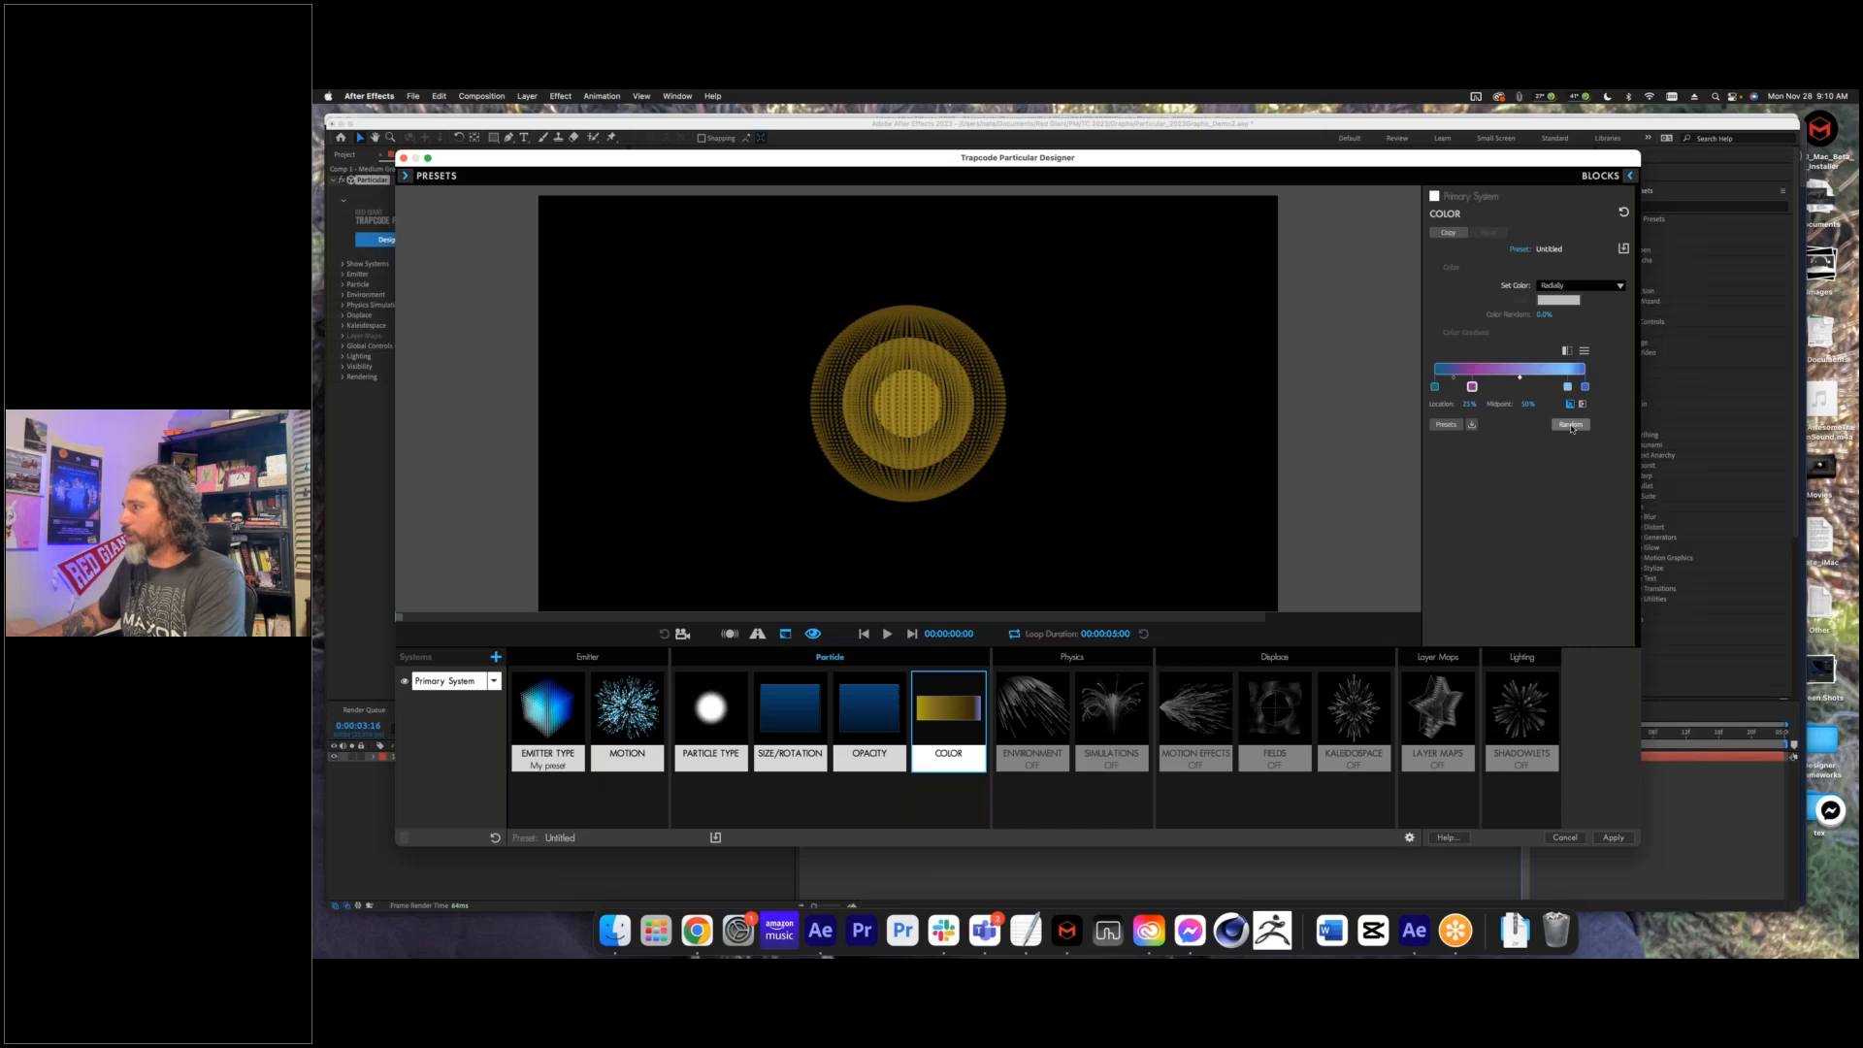
{"action": "left_click", "coordinate": [1567, 387]}
{"action": "left_click_drag", "start_coordinate": [1568, 390], "coordinate": [1568, 437]}
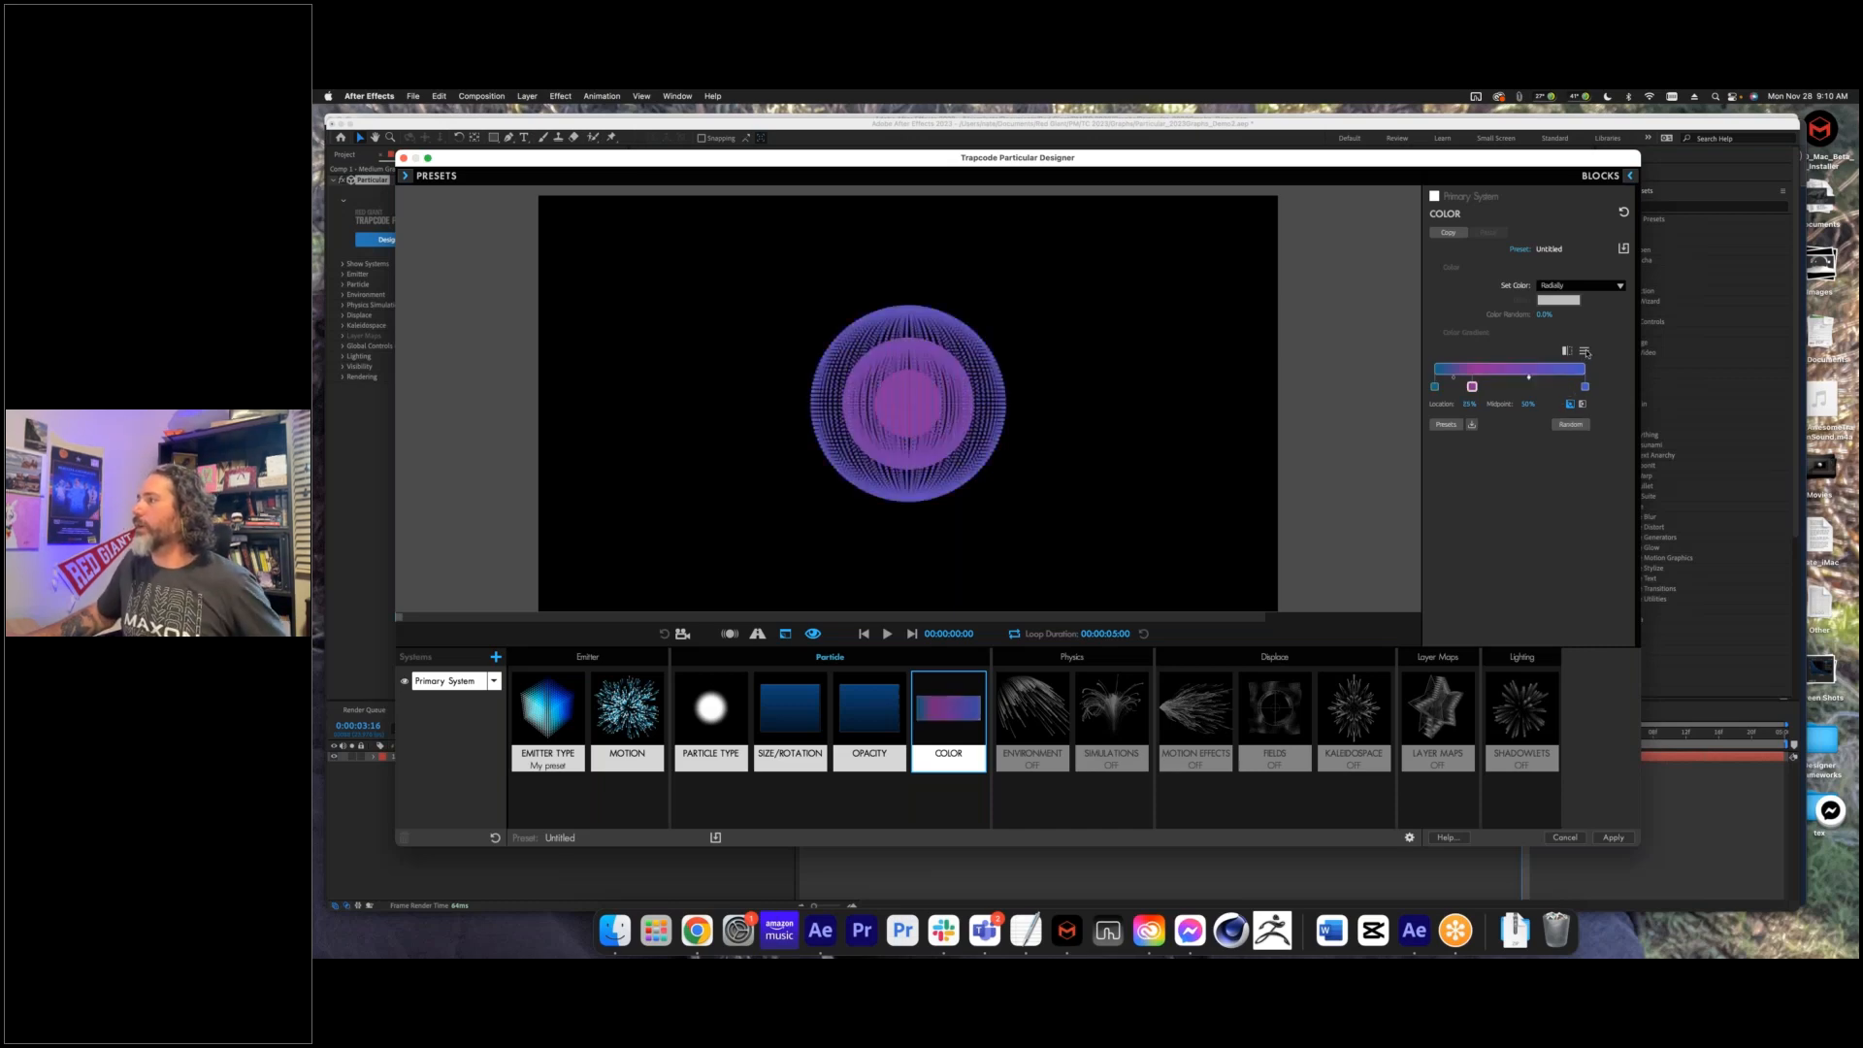
- Distribute the remaining gradient stops evenly along the ramp
{"action": "left_click", "coordinate": [1585, 351]}
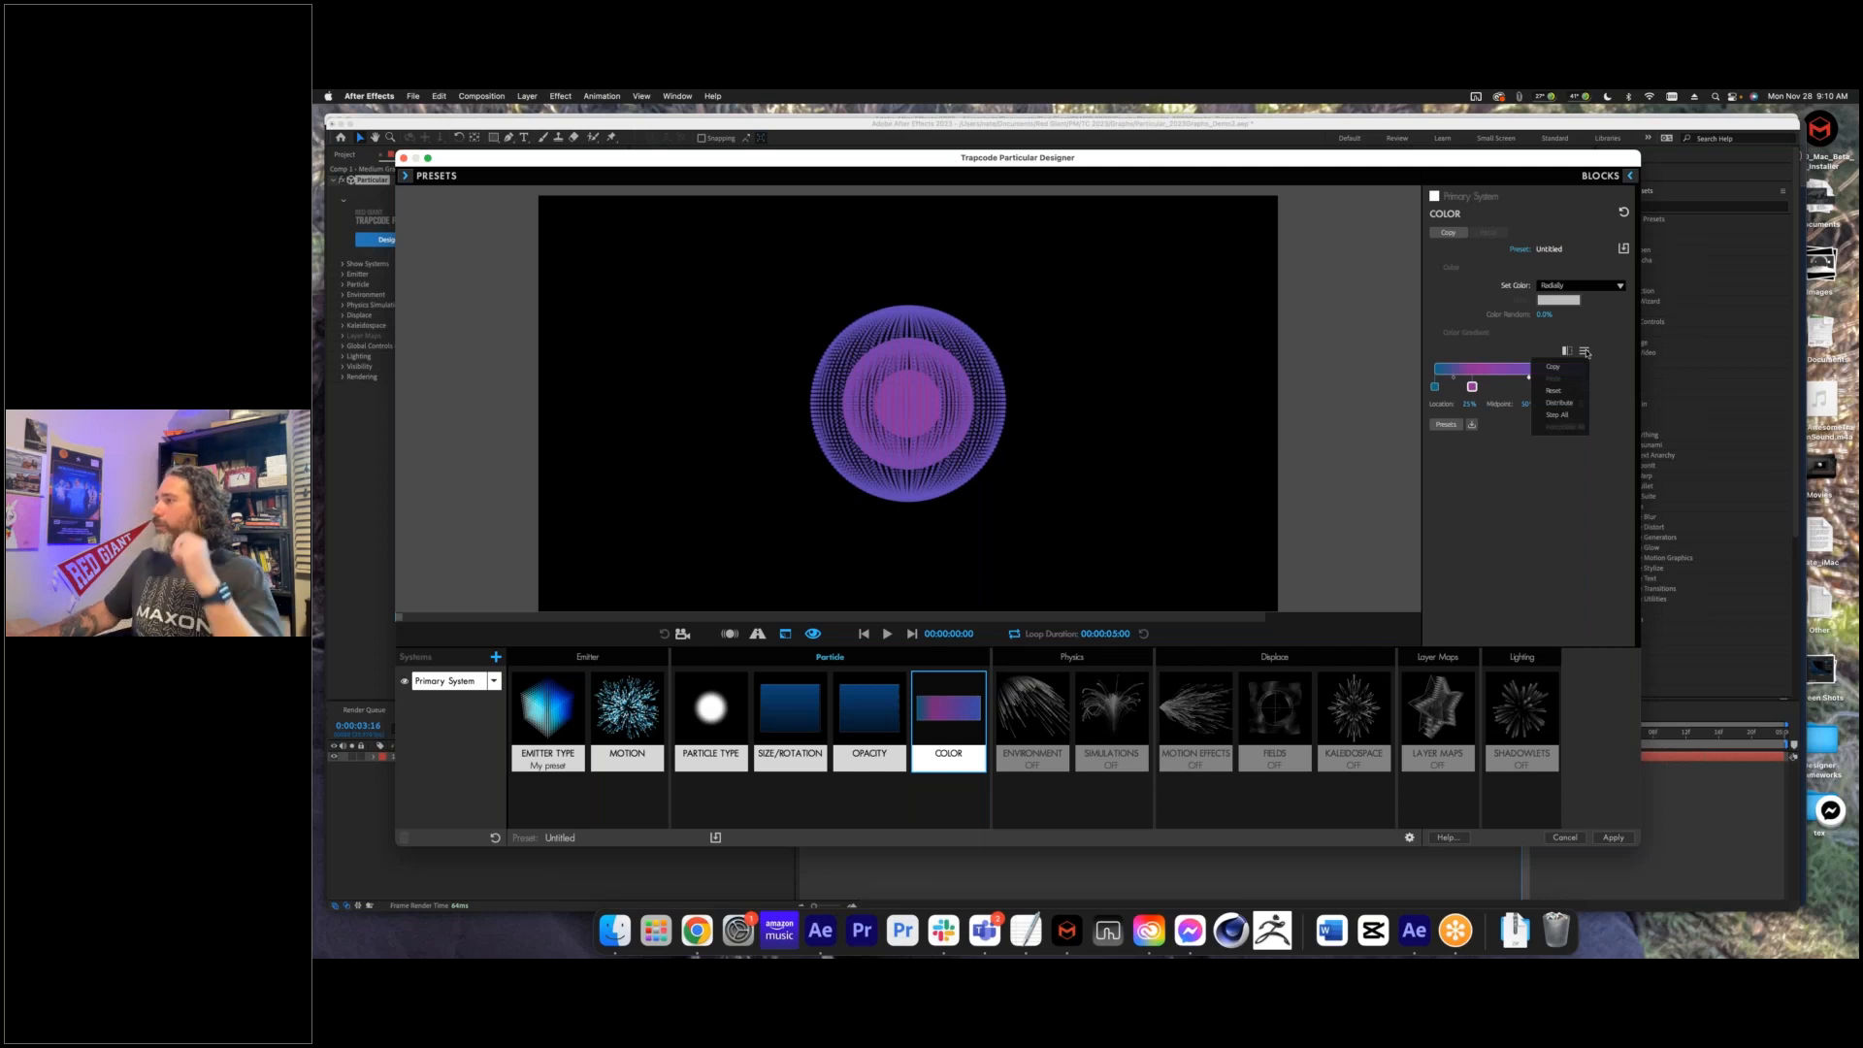
{"action": "left_click", "coordinate": [1559, 403]}
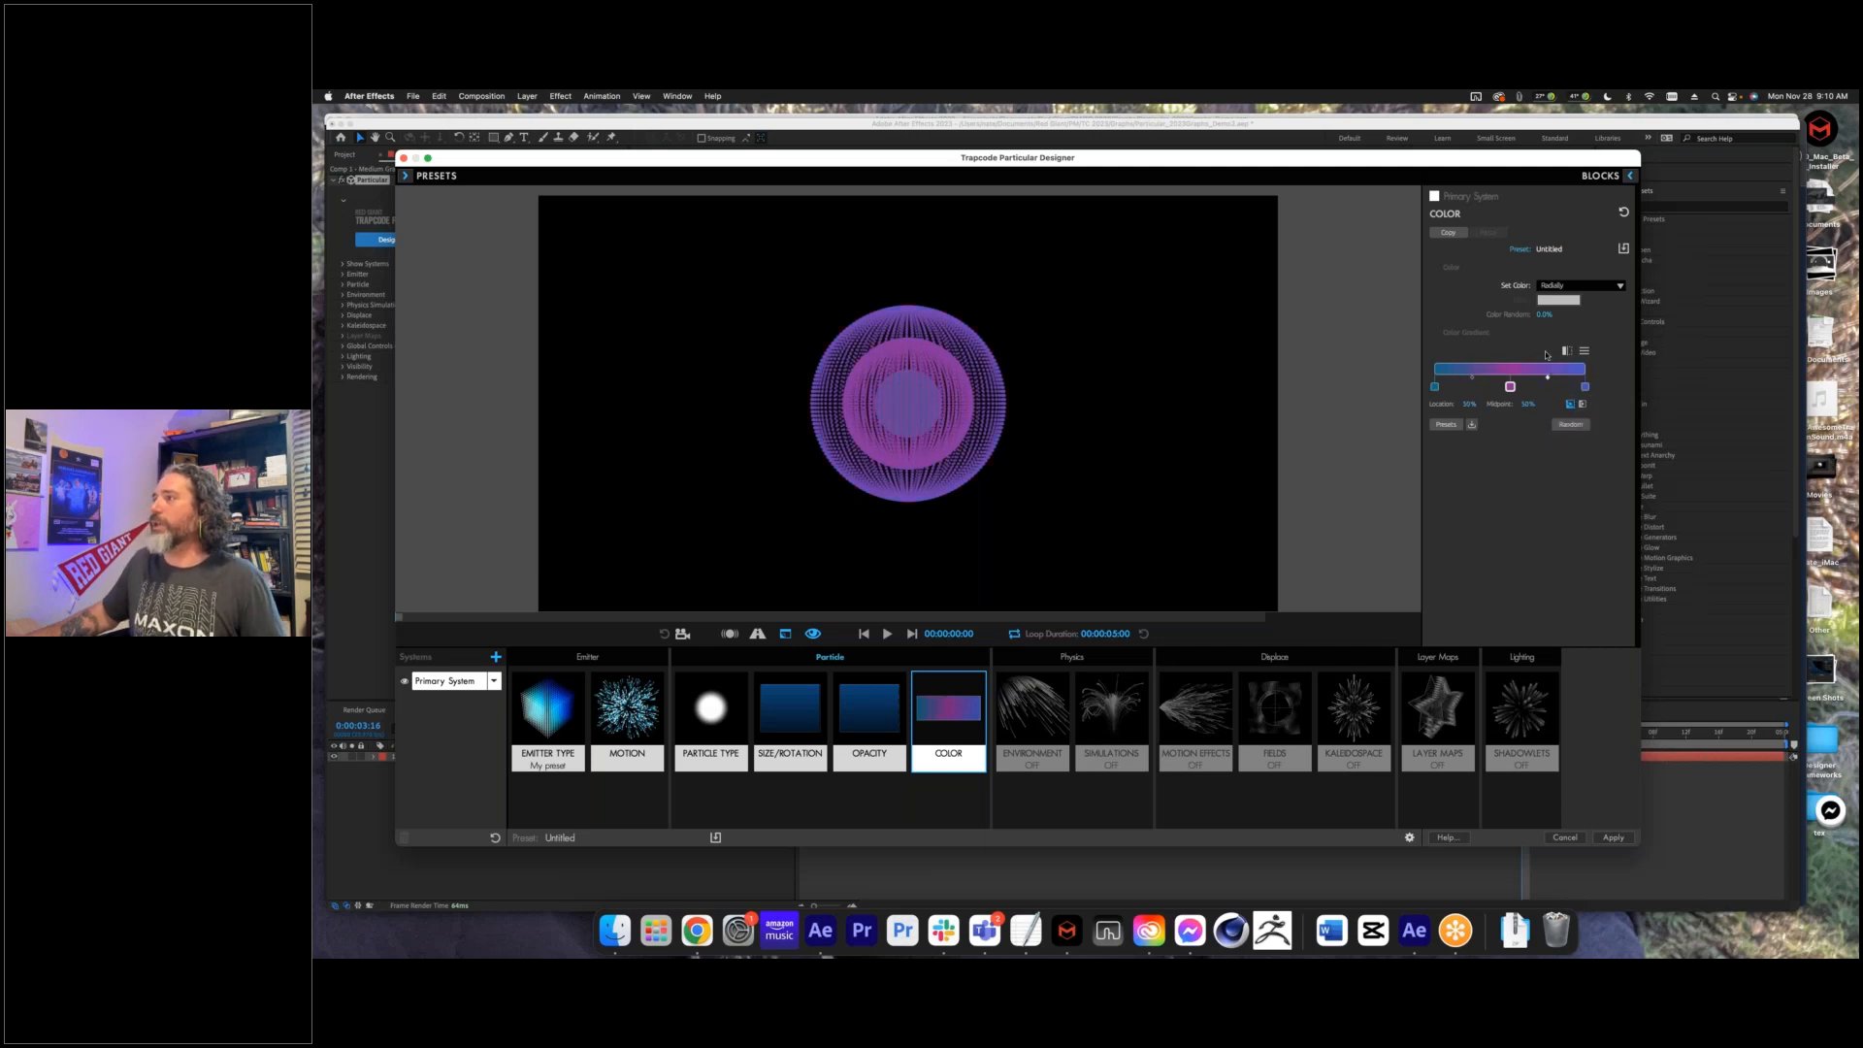
{"action": "left_click", "coordinate": [1583, 350]}
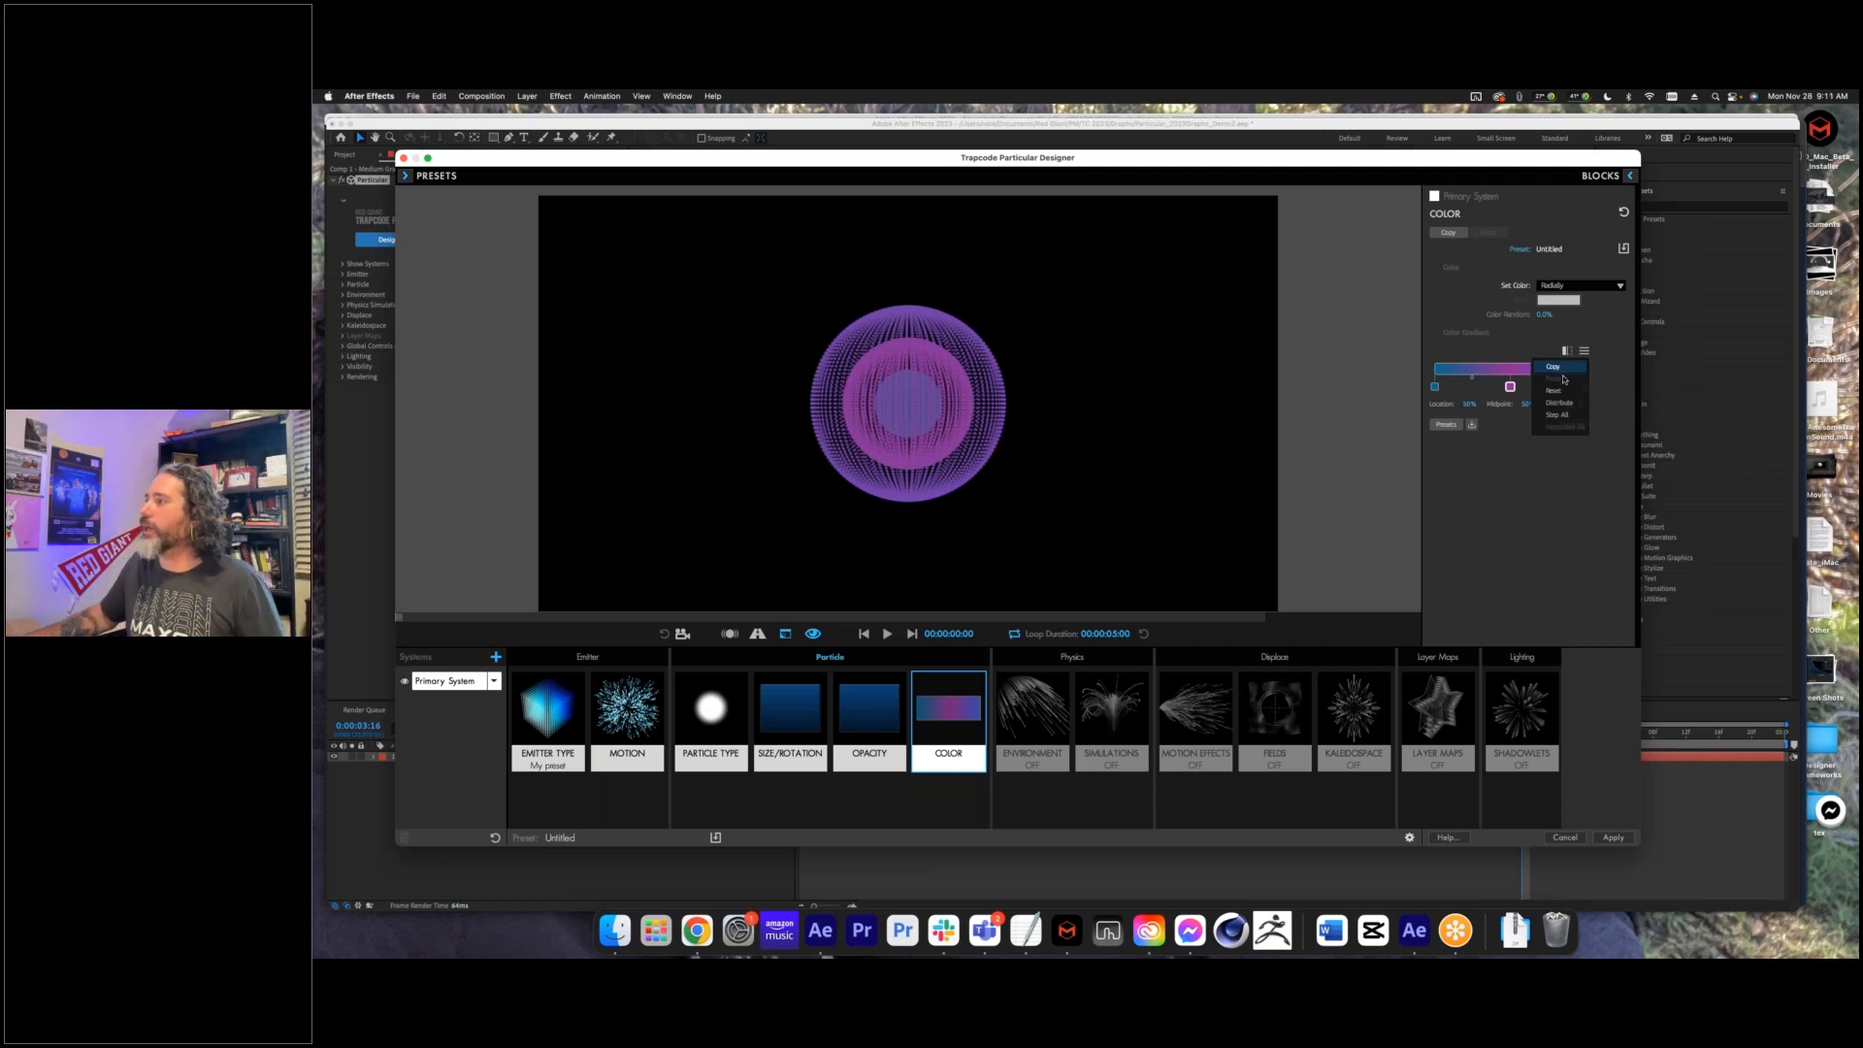
{"action": "left_click", "coordinate": [1575, 465]}
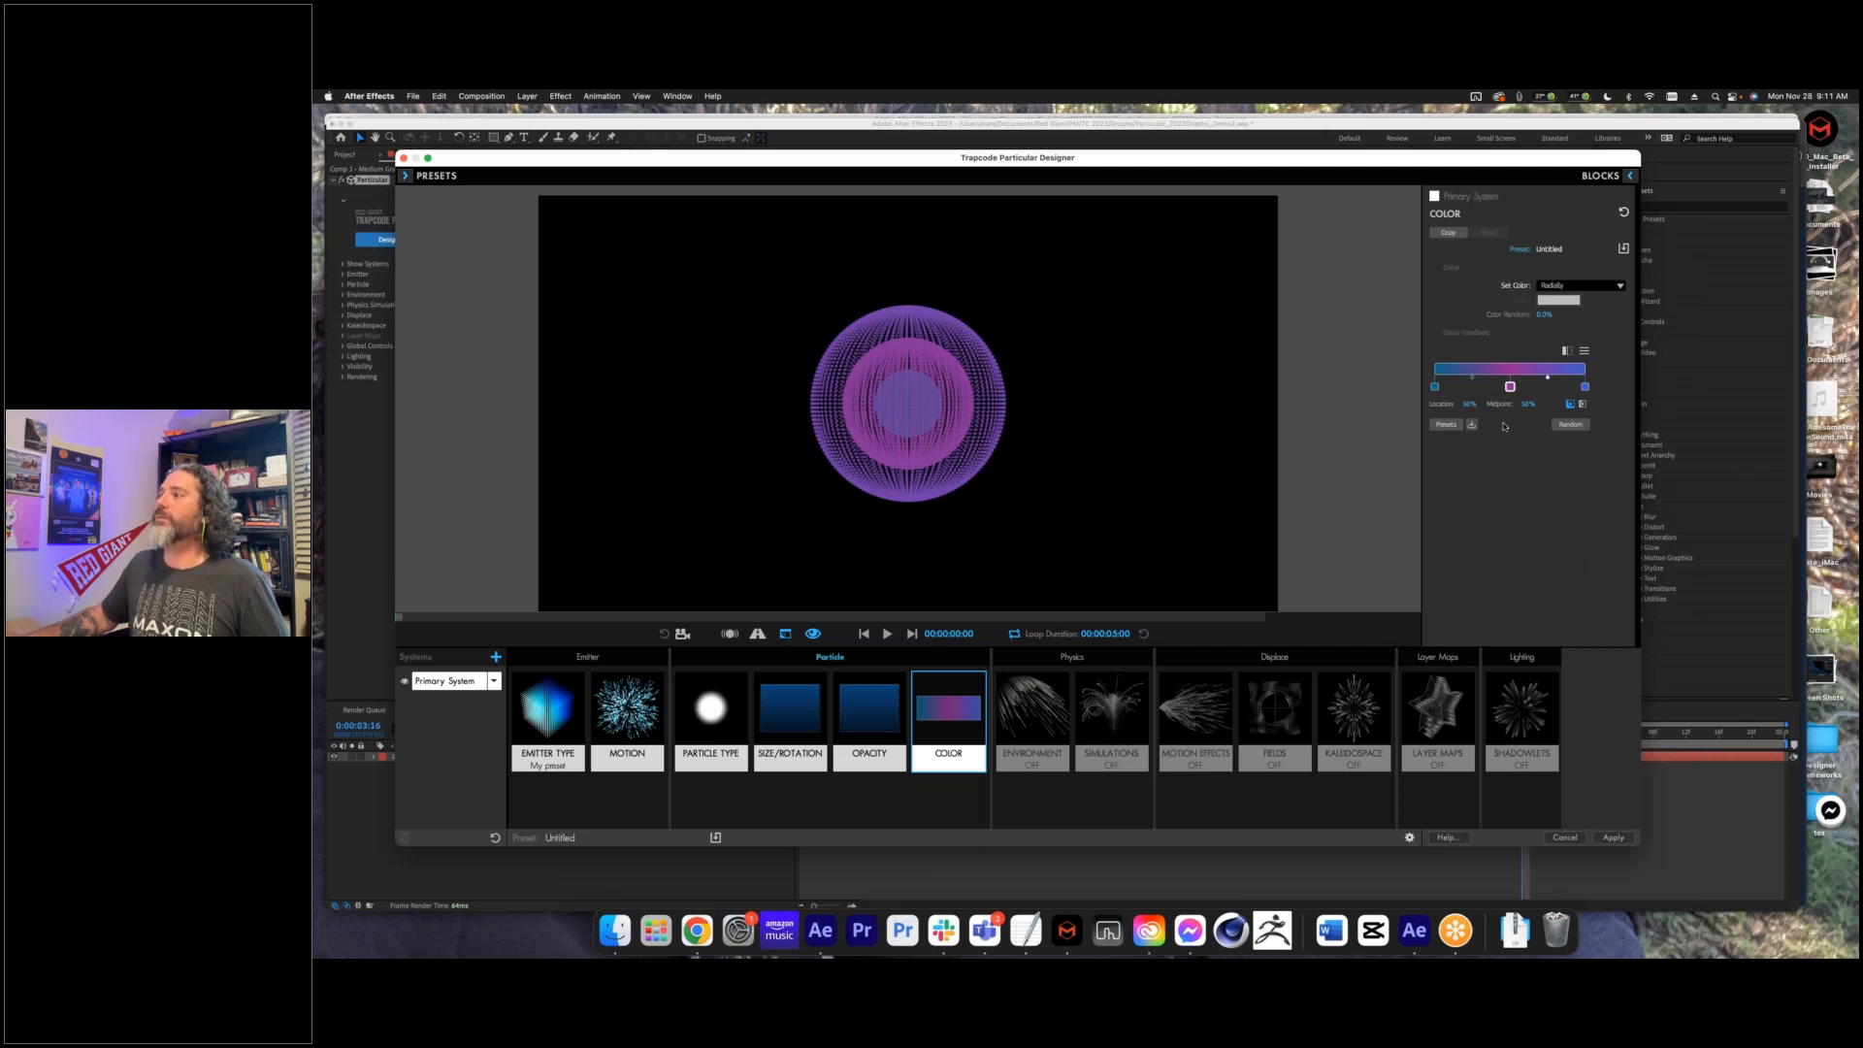
{"action": "left_click", "coordinate": [1585, 353]}
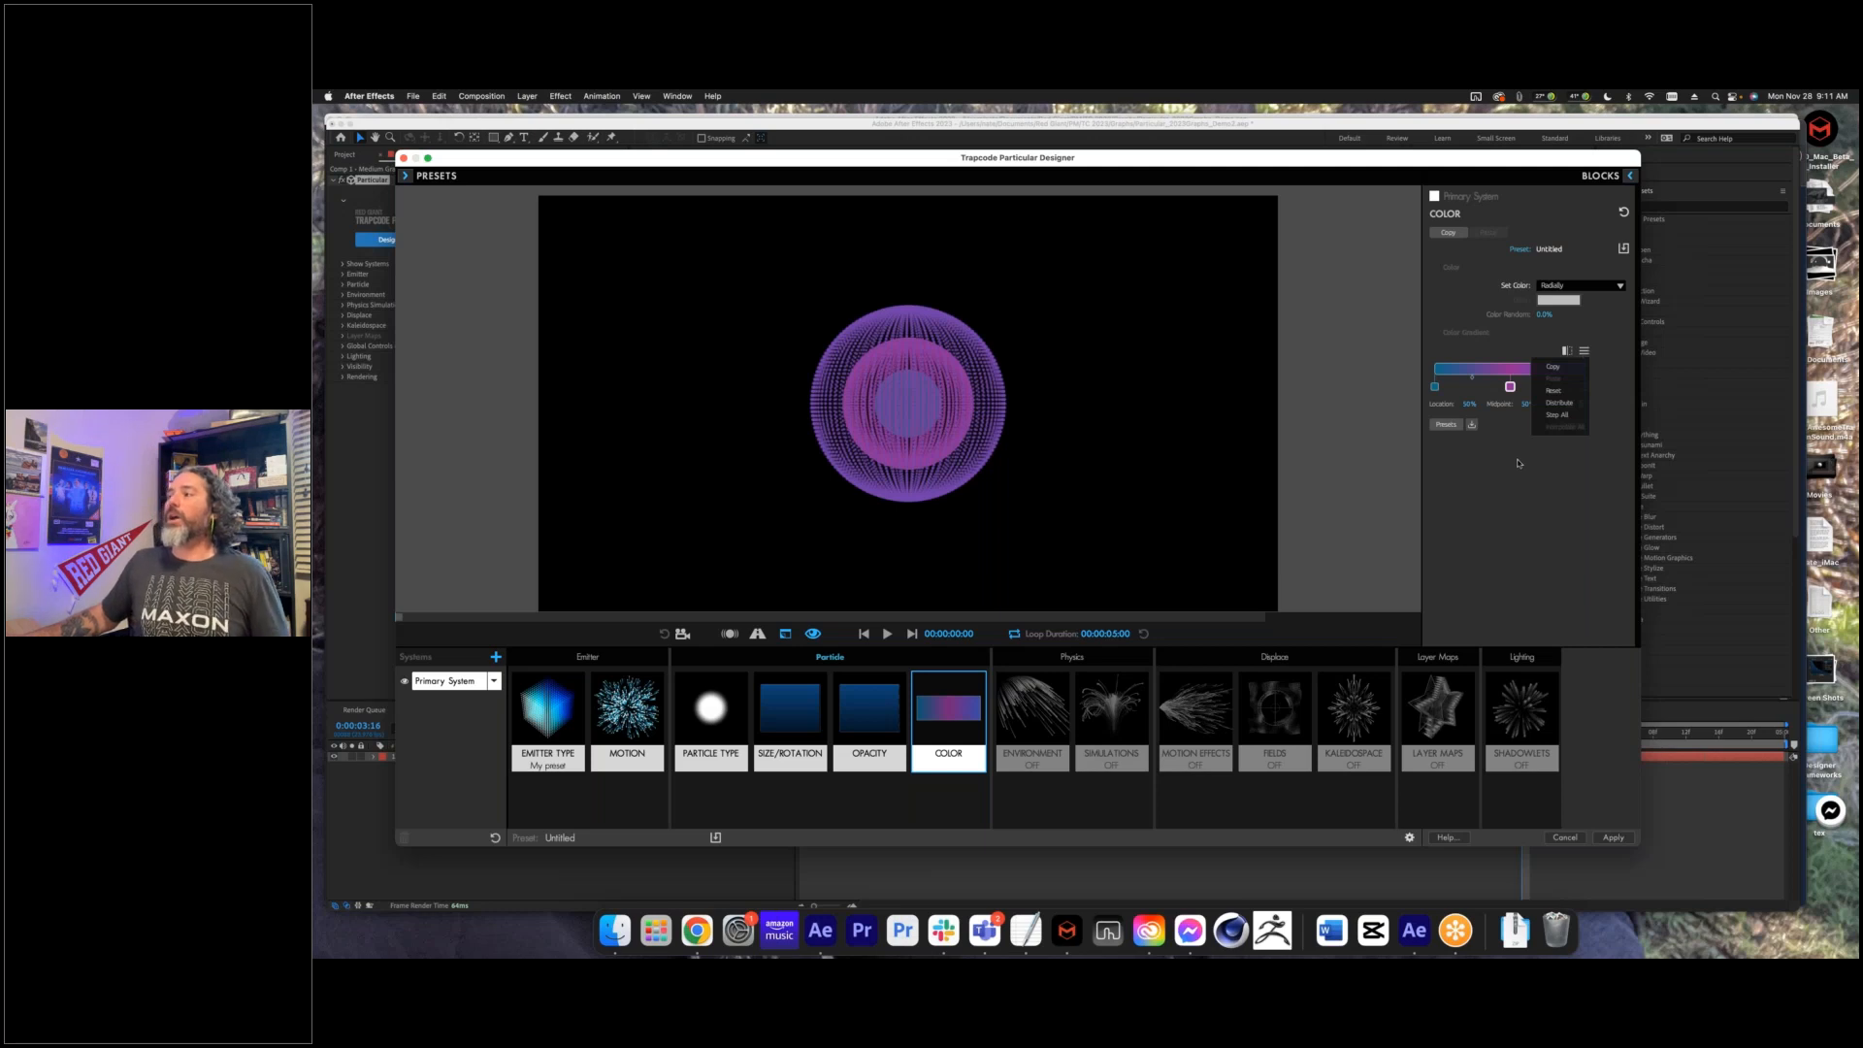
{"action": "left_click", "coordinate": [1519, 403]}
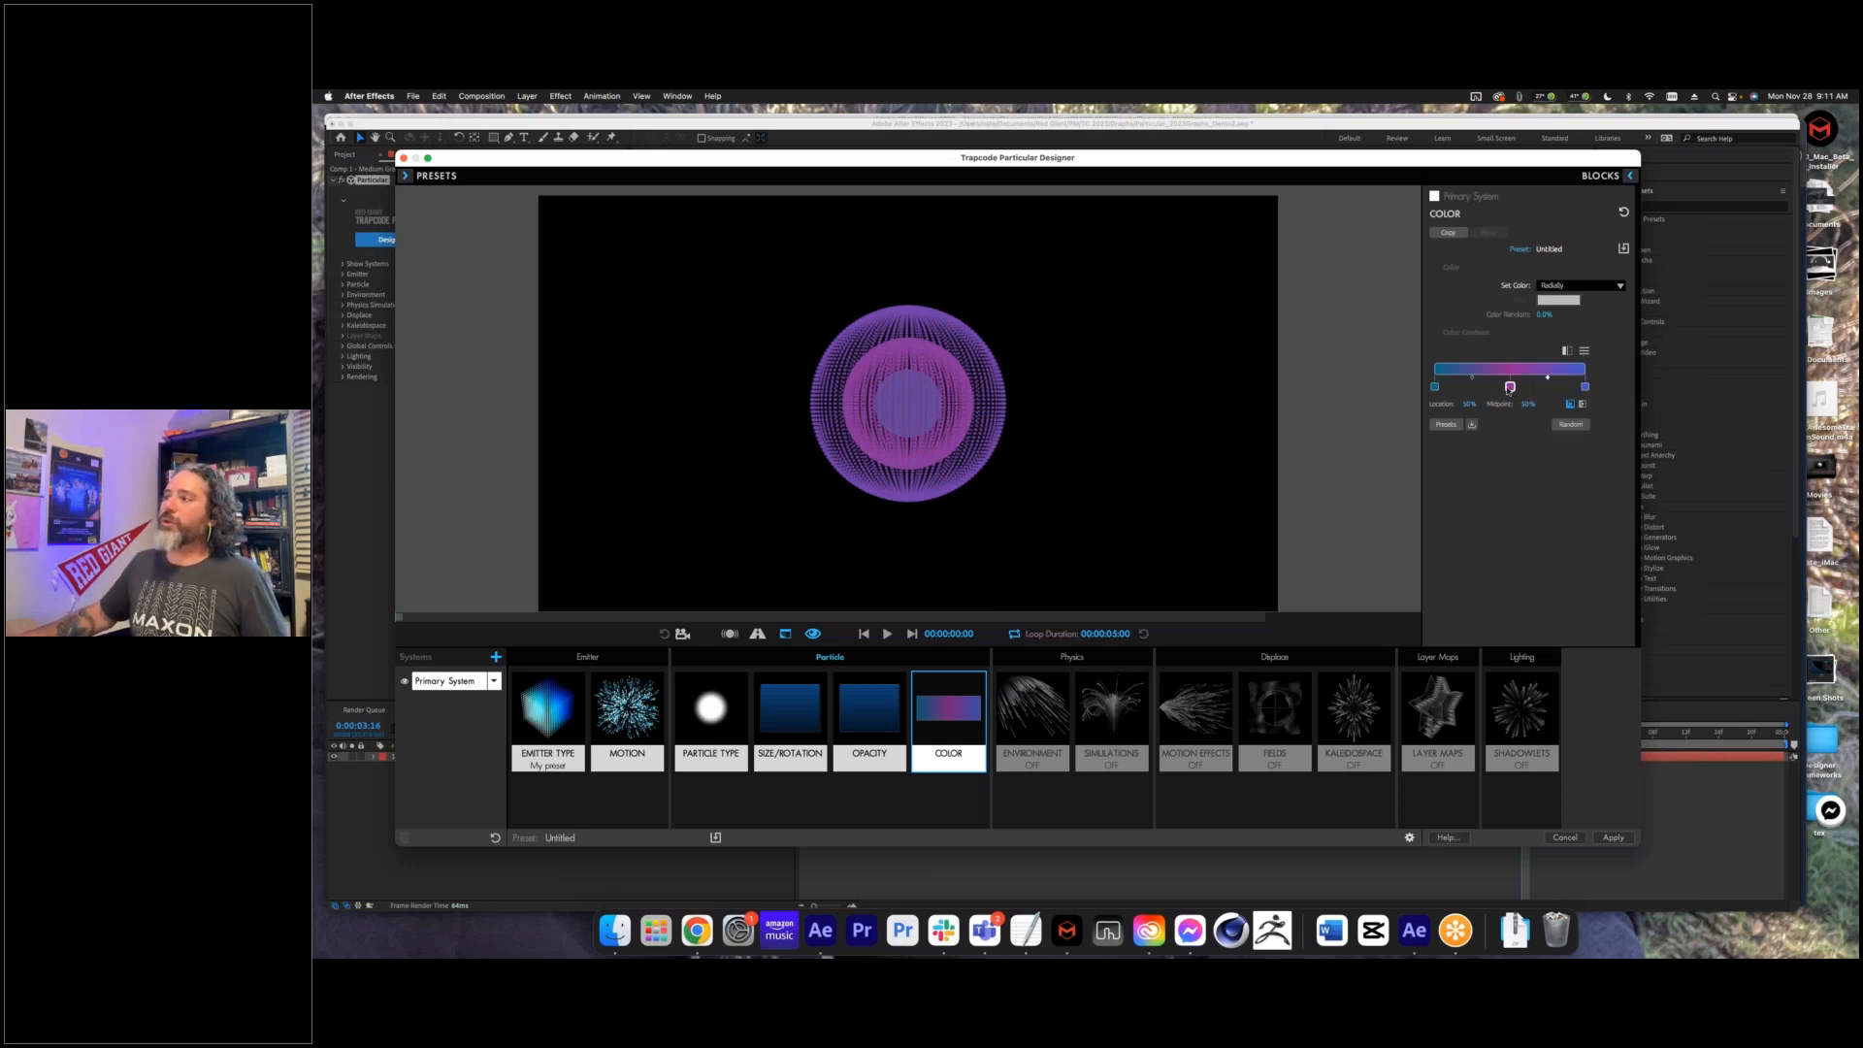
- Open the middle stop's color picker, browse its slider, palette and wheel views, and close it without changing the color
{"action": "double_click", "coordinate": [1511, 389]}
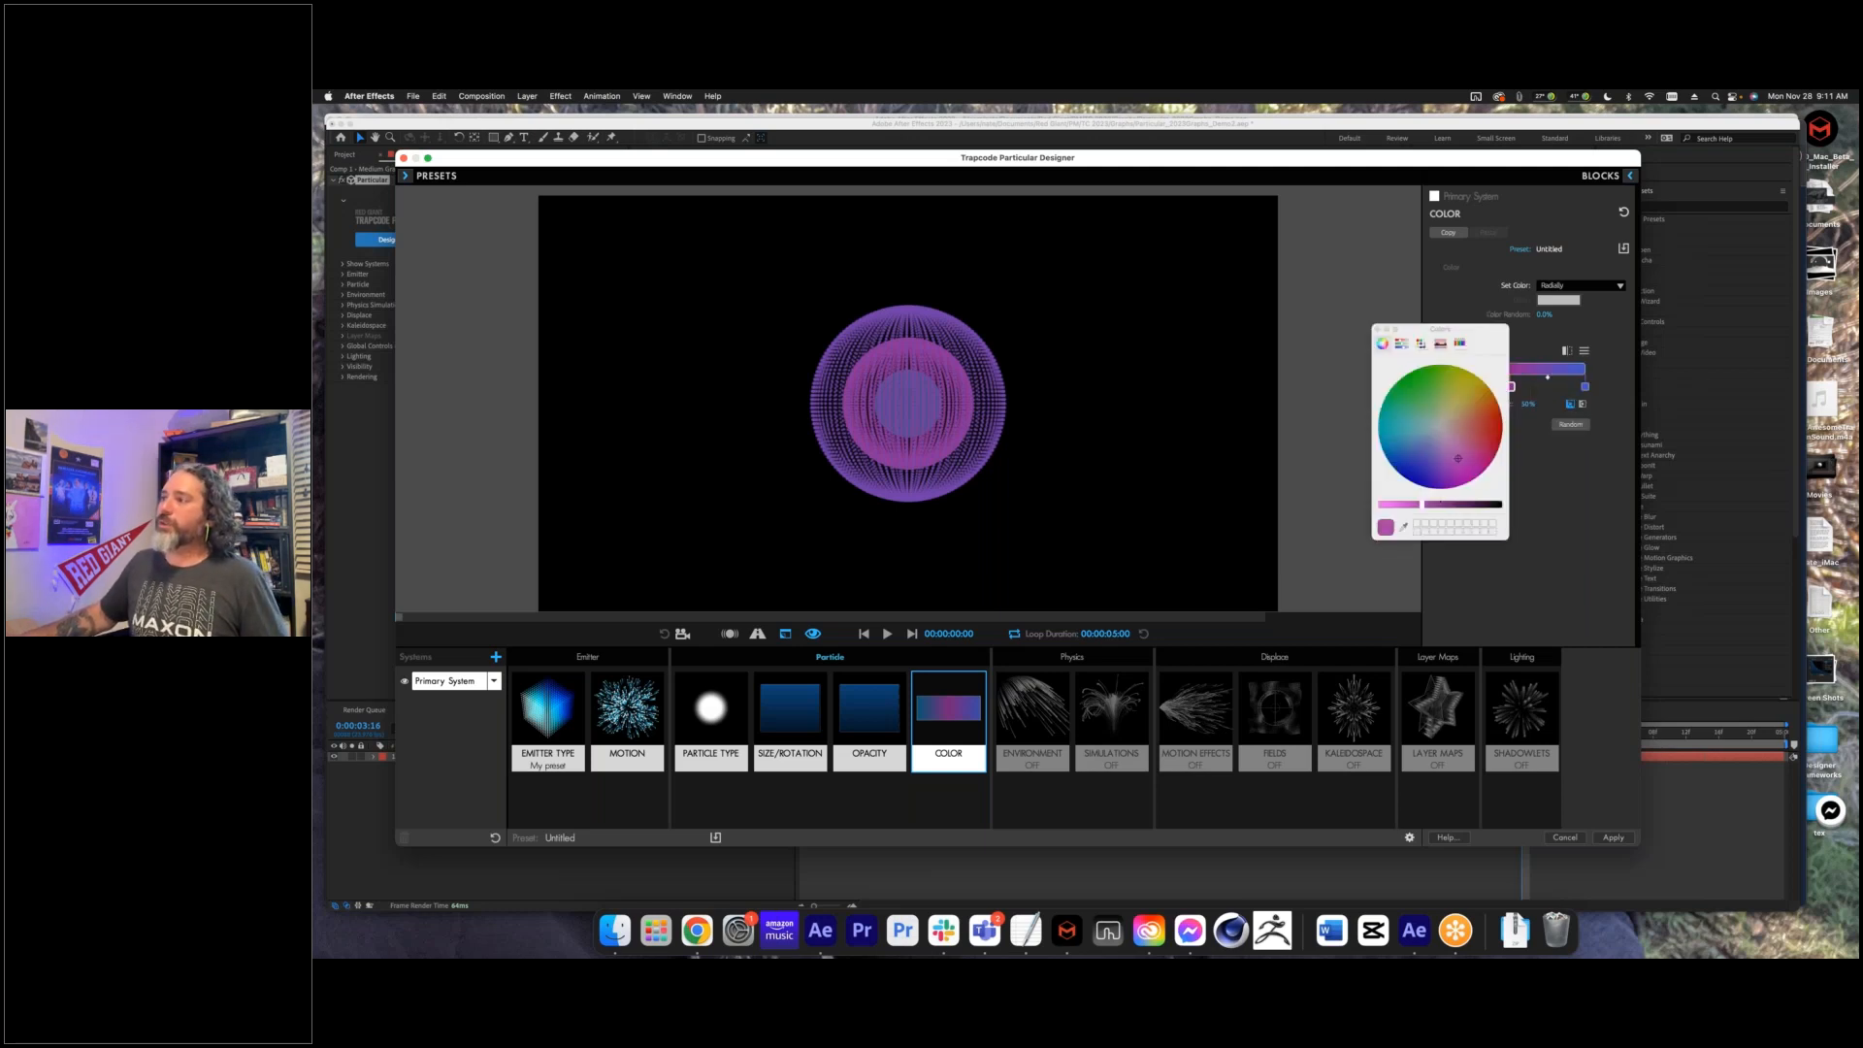
{"action": "left_click", "coordinate": [1402, 344]}
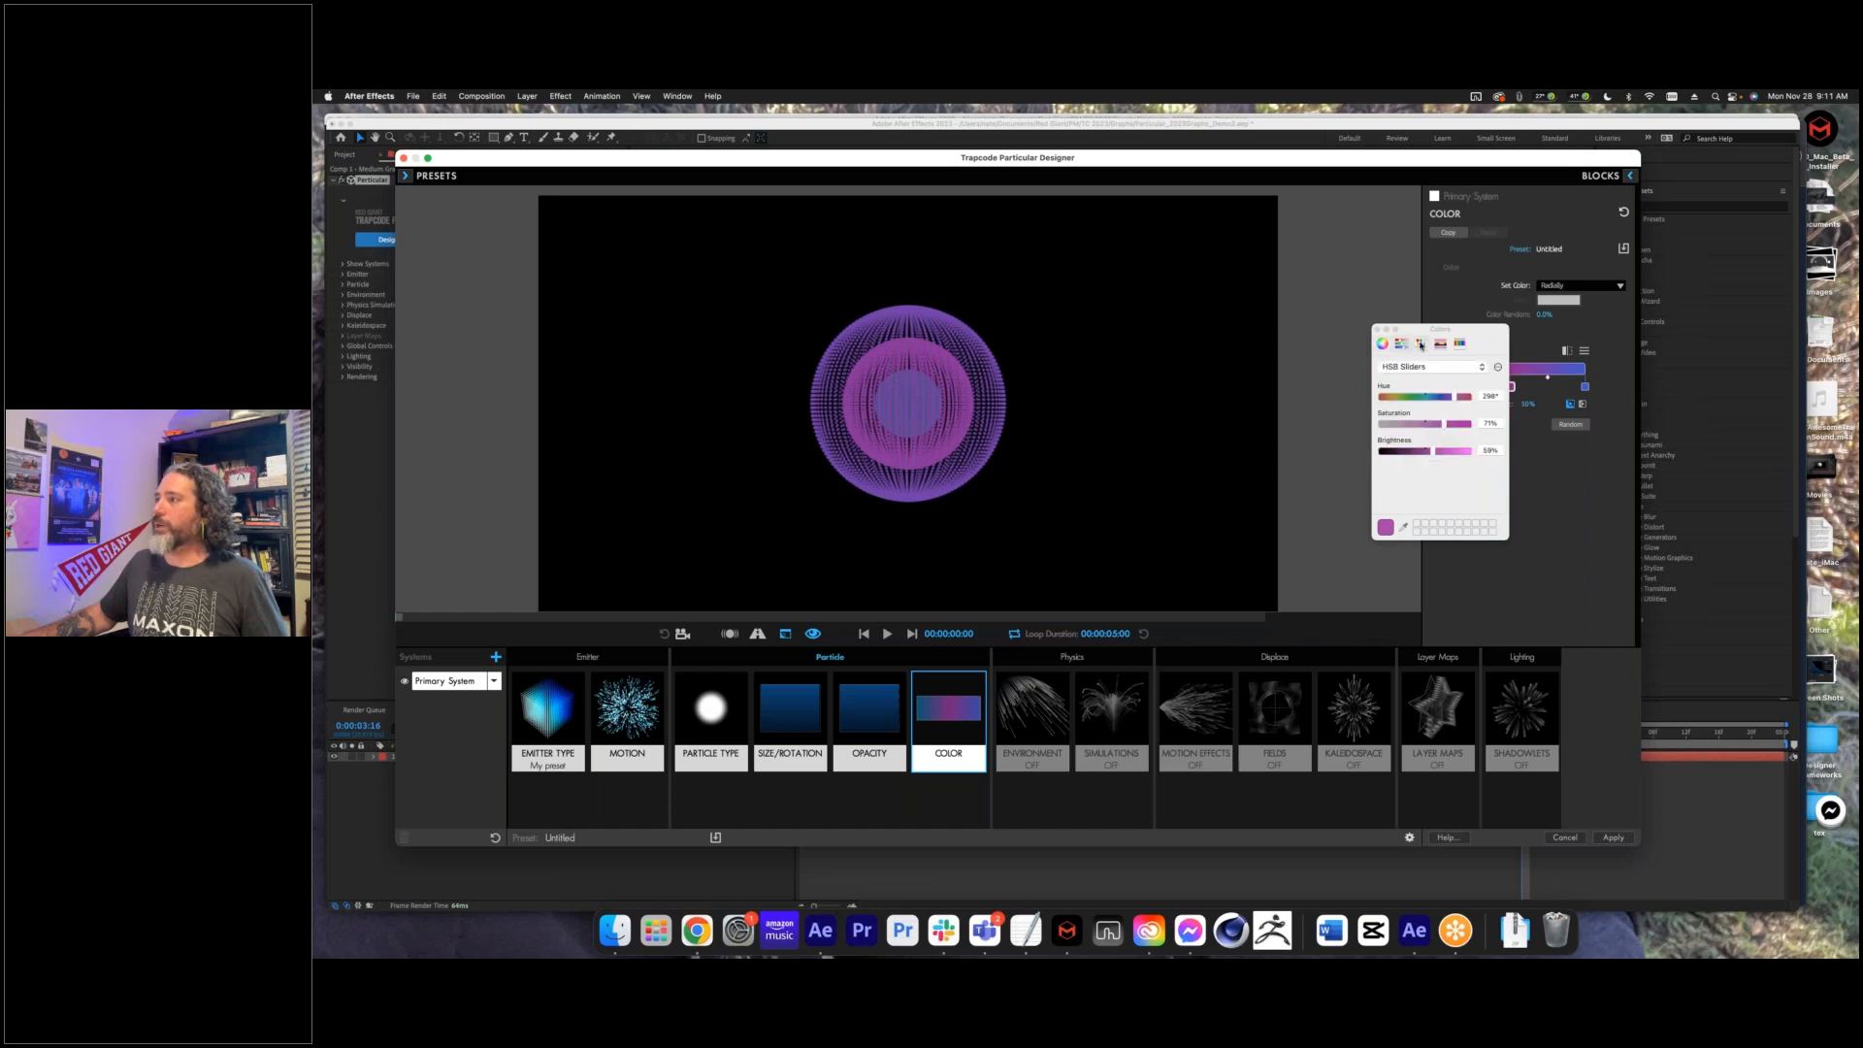
{"action": "left_click", "coordinate": [1420, 343]}
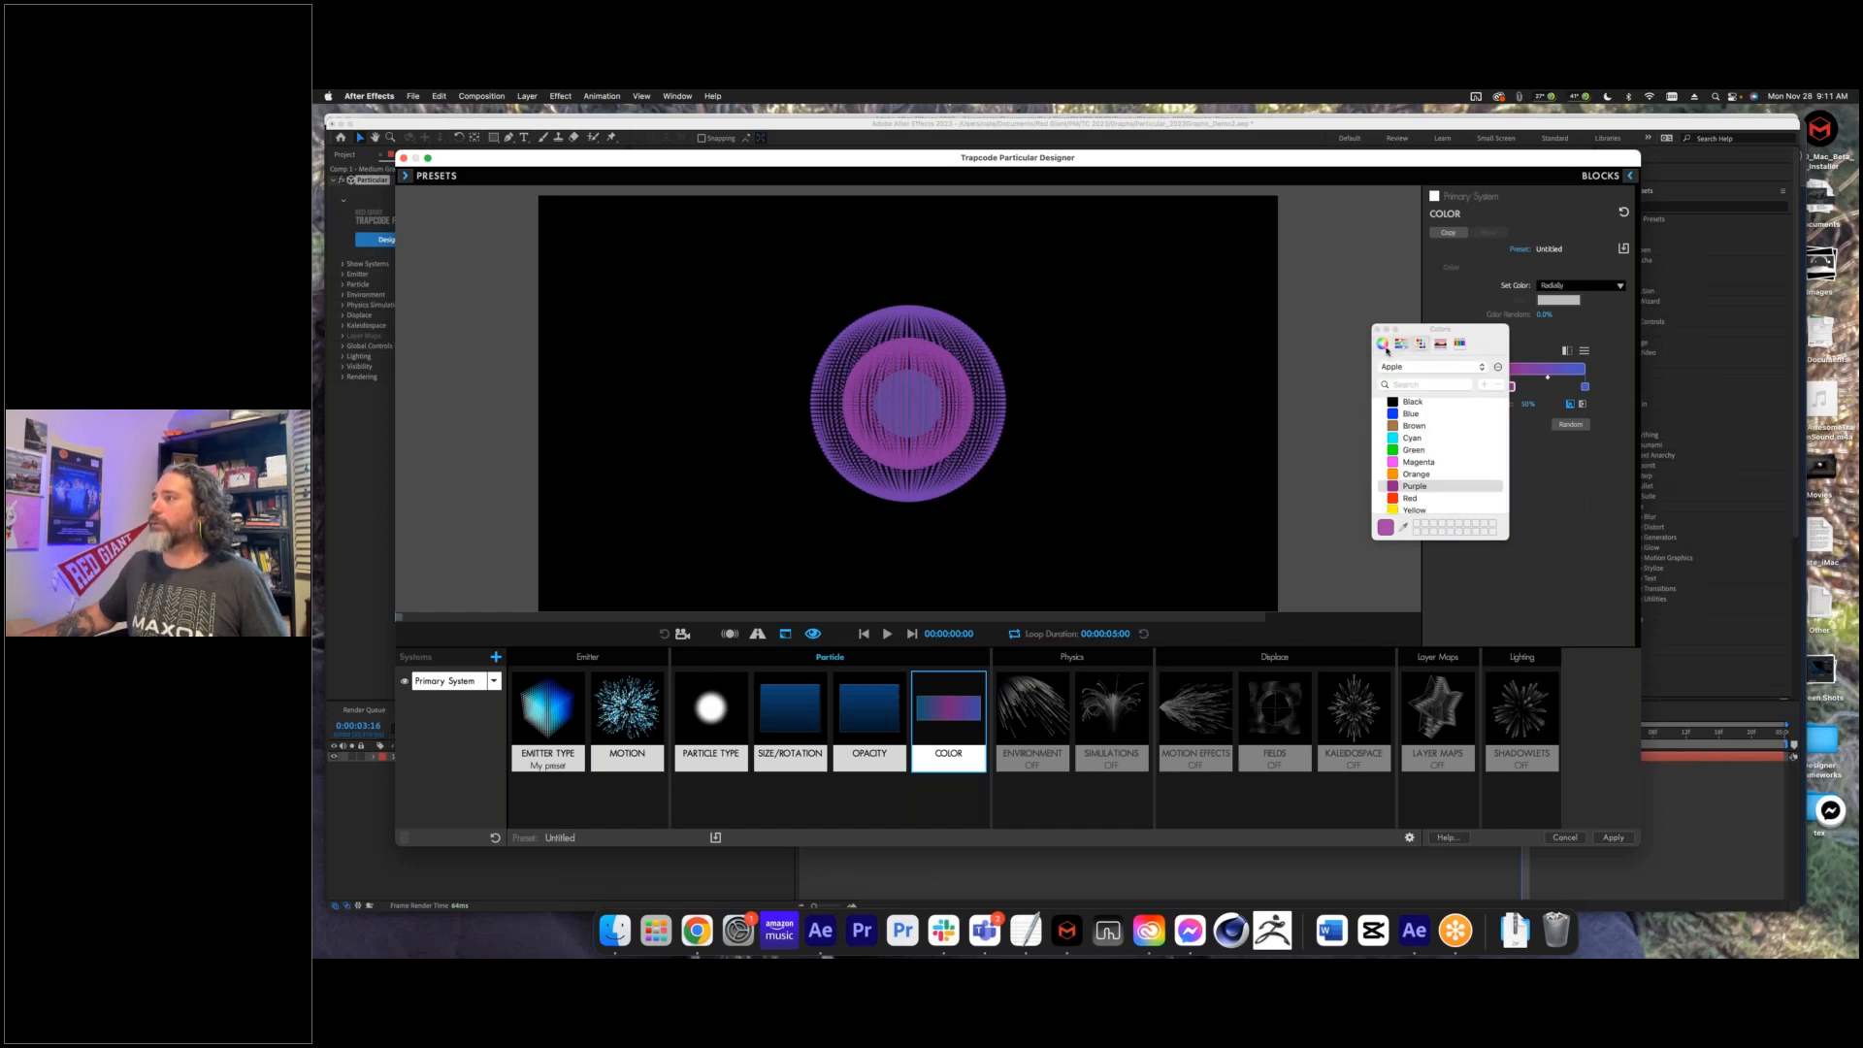
{"action": "left_click", "coordinate": [1381, 341]}
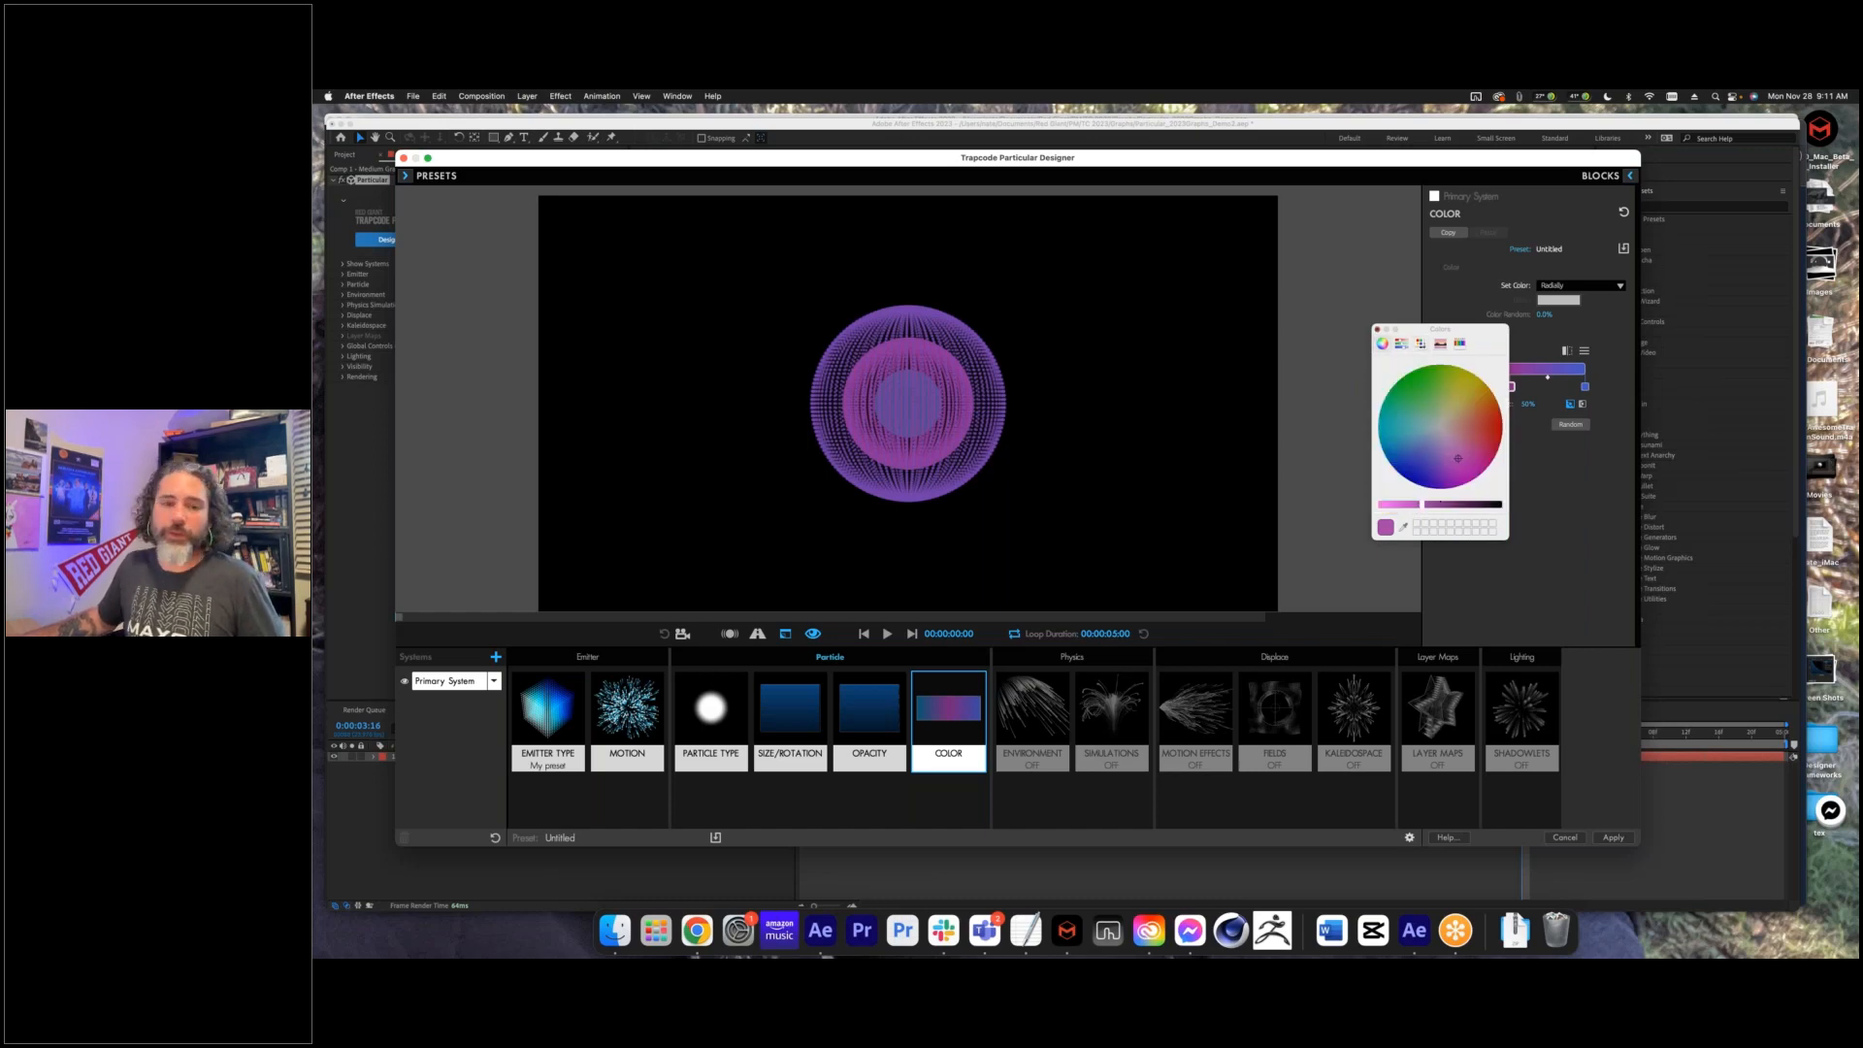
{"action": "left_click", "coordinate": [1377, 329]}
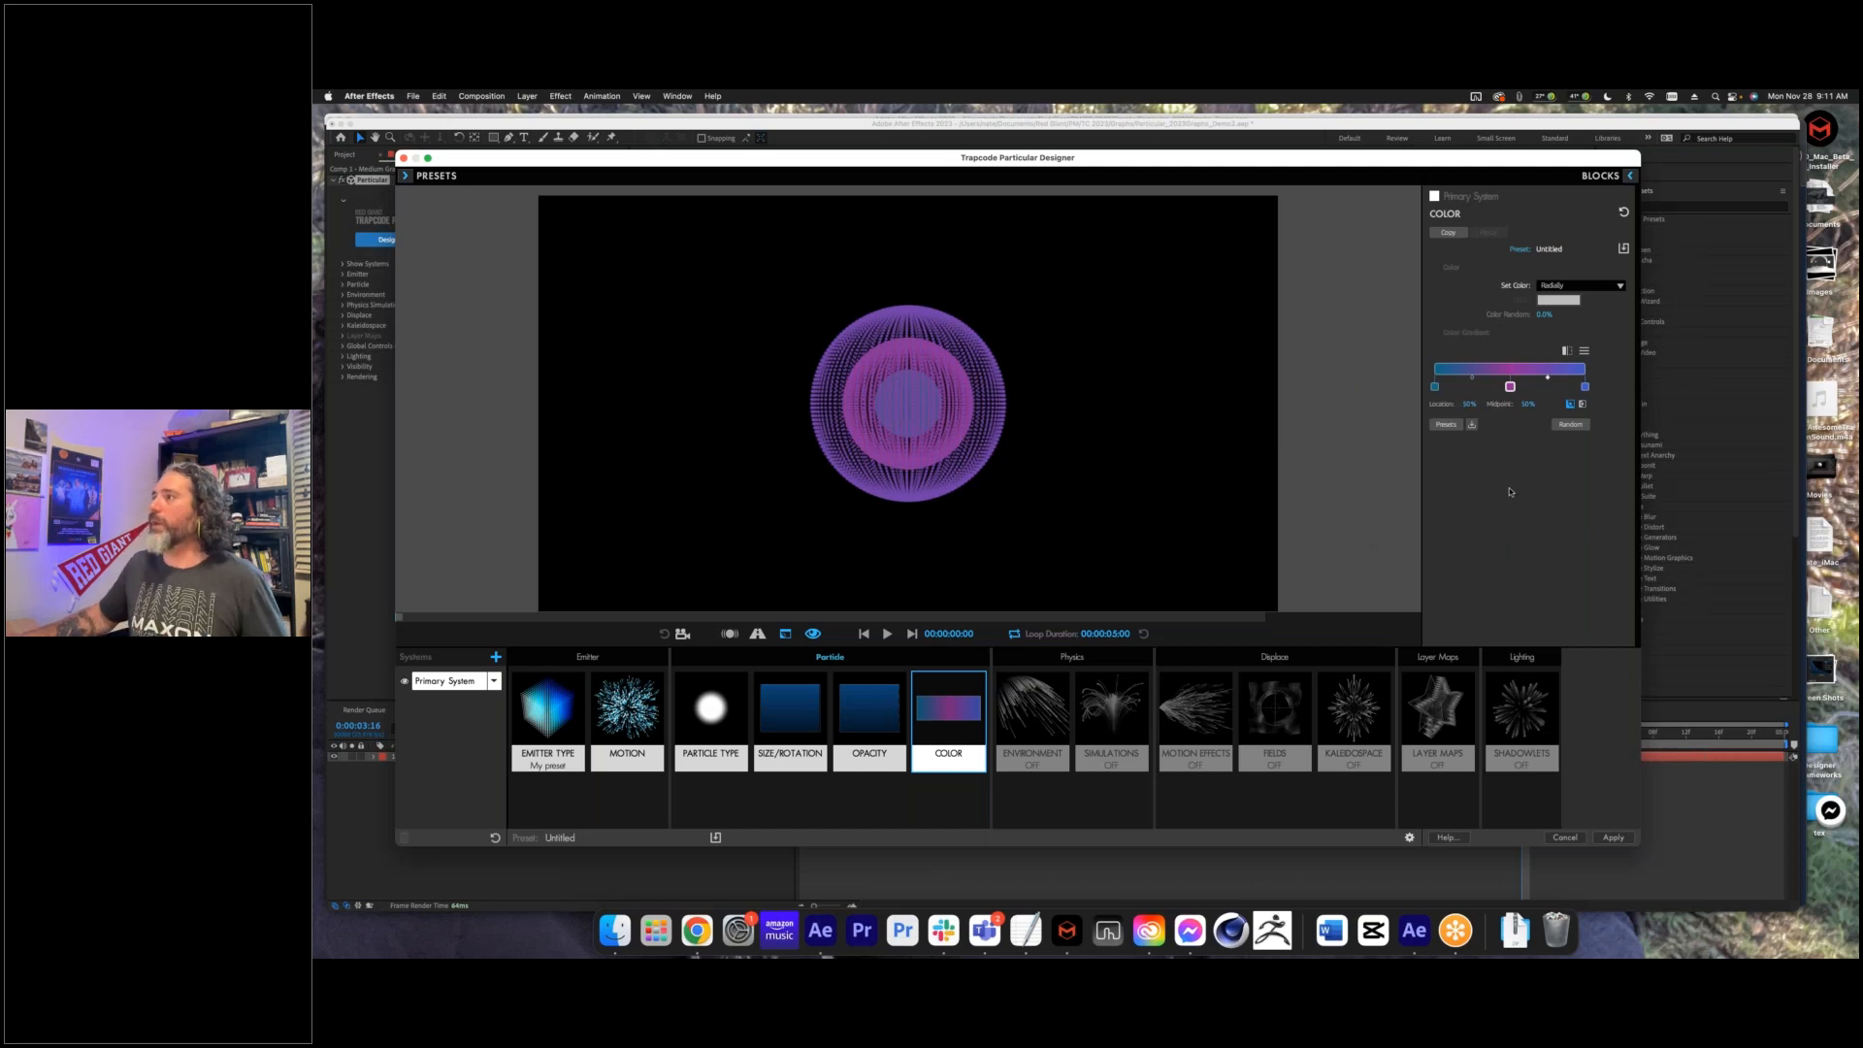
- Examine the copy options available for the gradient and for the Color block
{"action": "left_click", "coordinate": [1584, 351]}
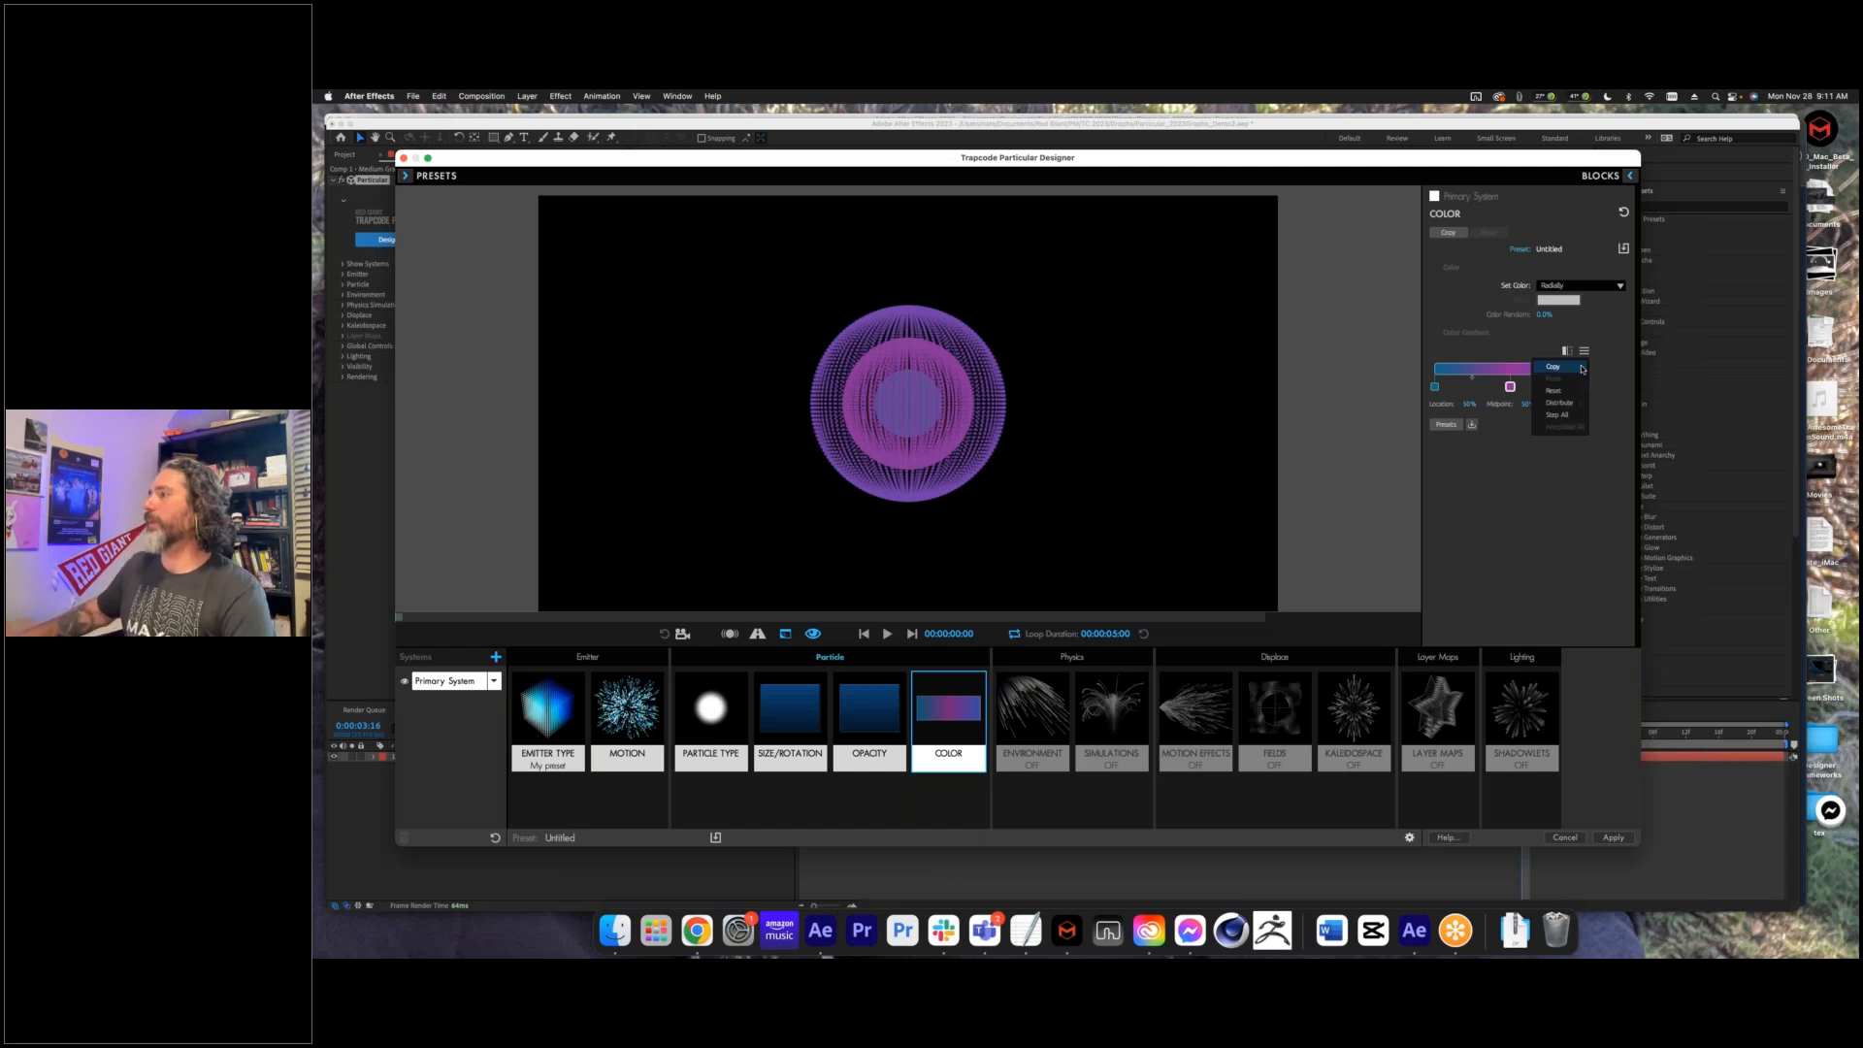
{"action": "left_click", "coordinate": [1513, 499]}
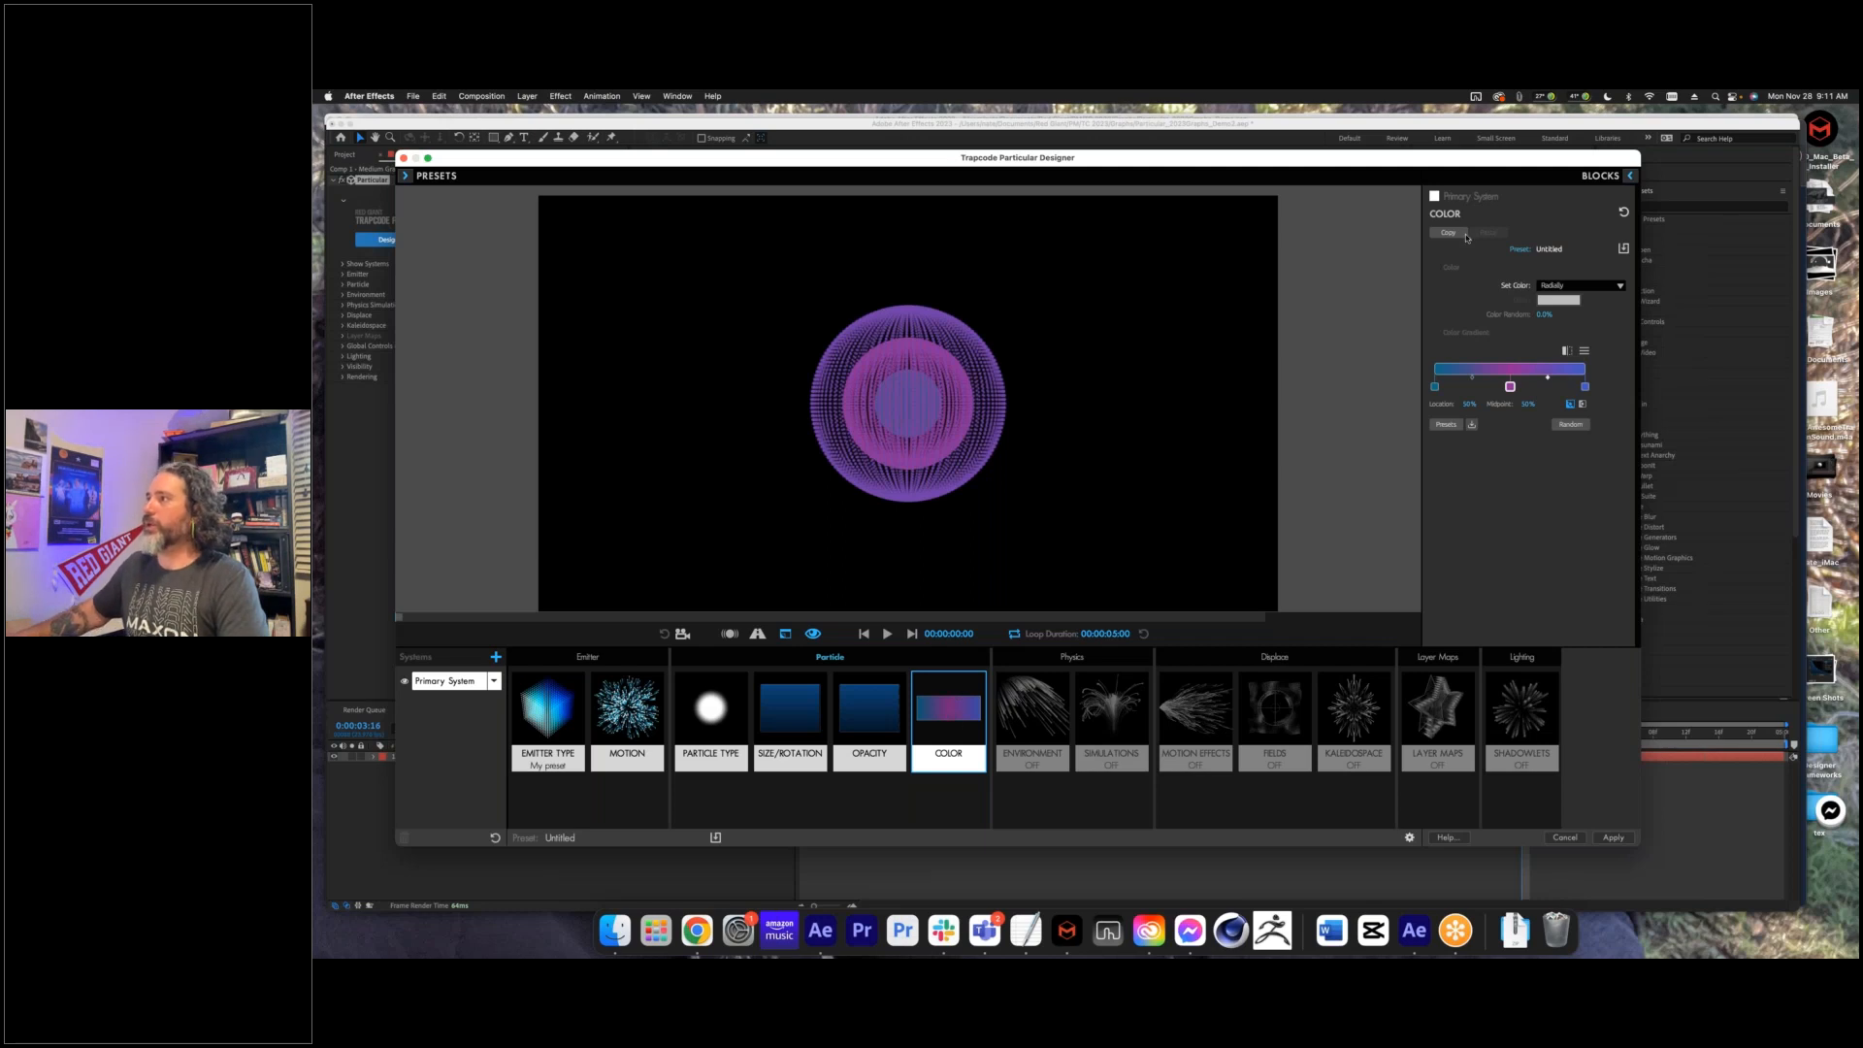
{"action": "right_click", "coordinate": [947, 702]}
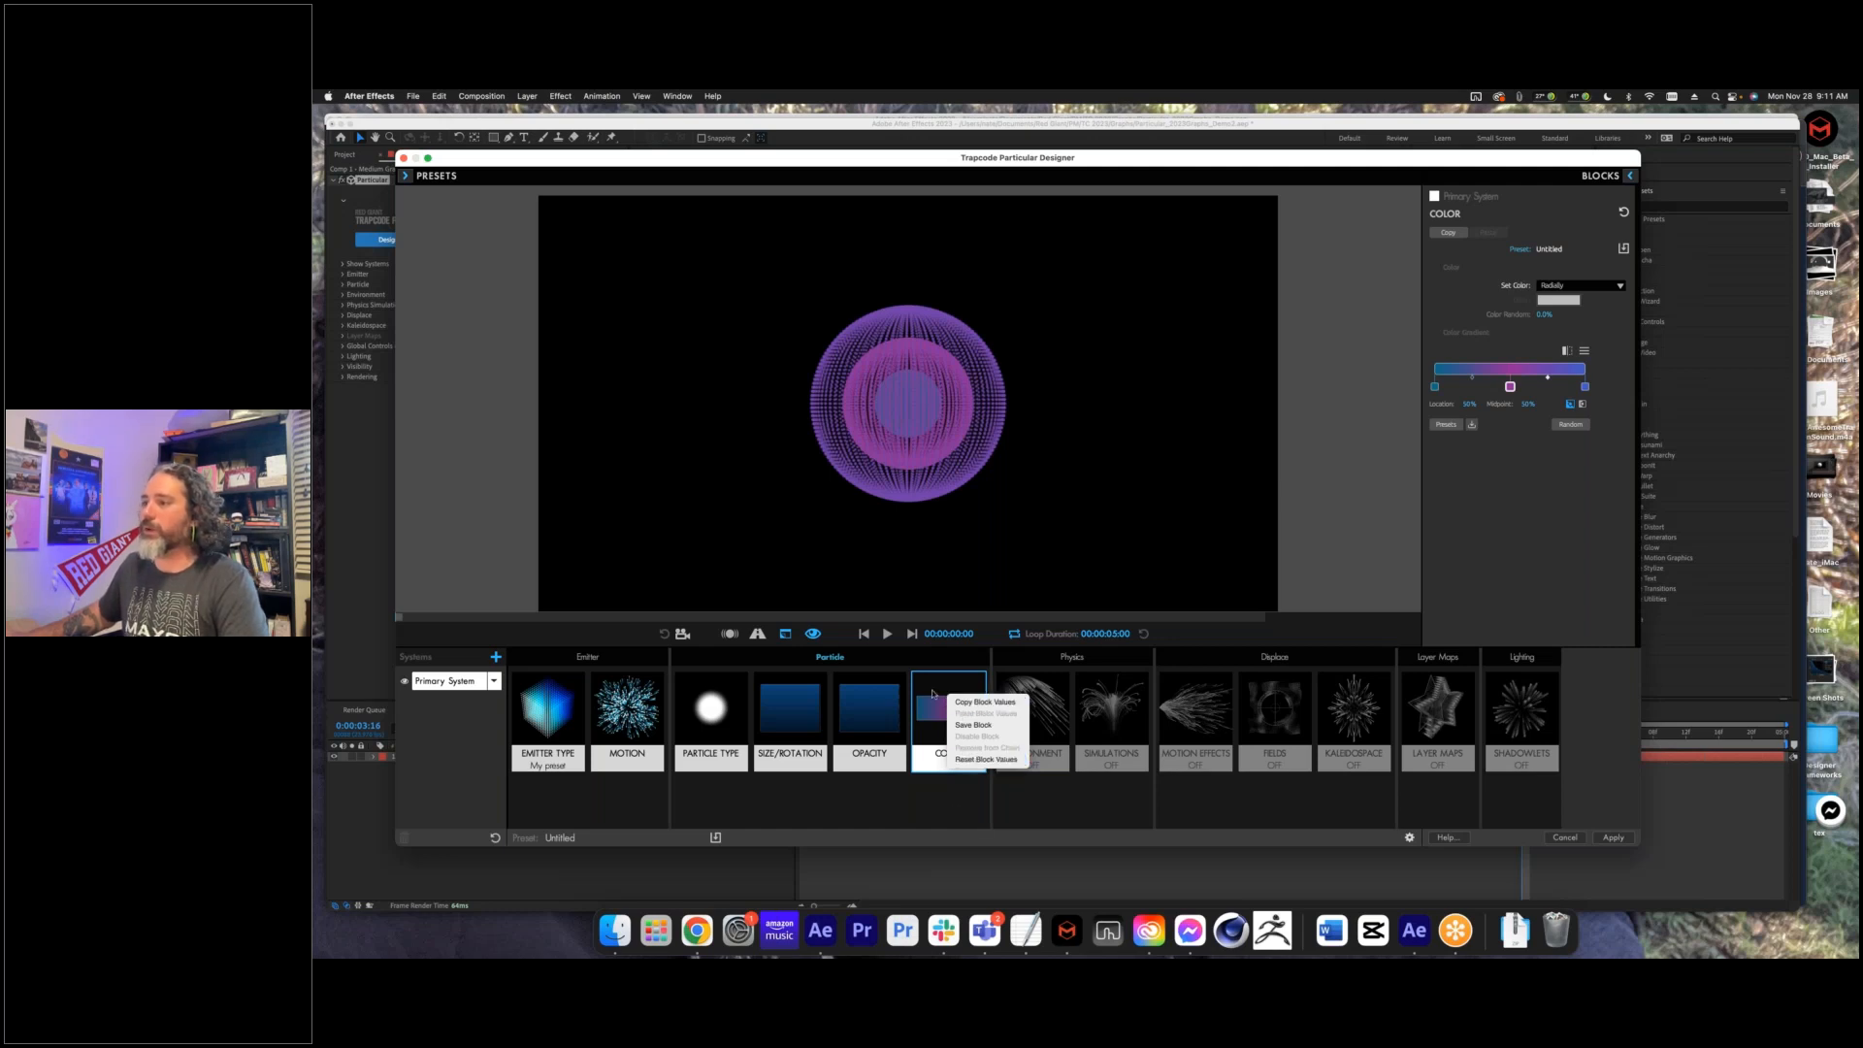
{"action": "left_click", "coordinate": [1354, 534]}
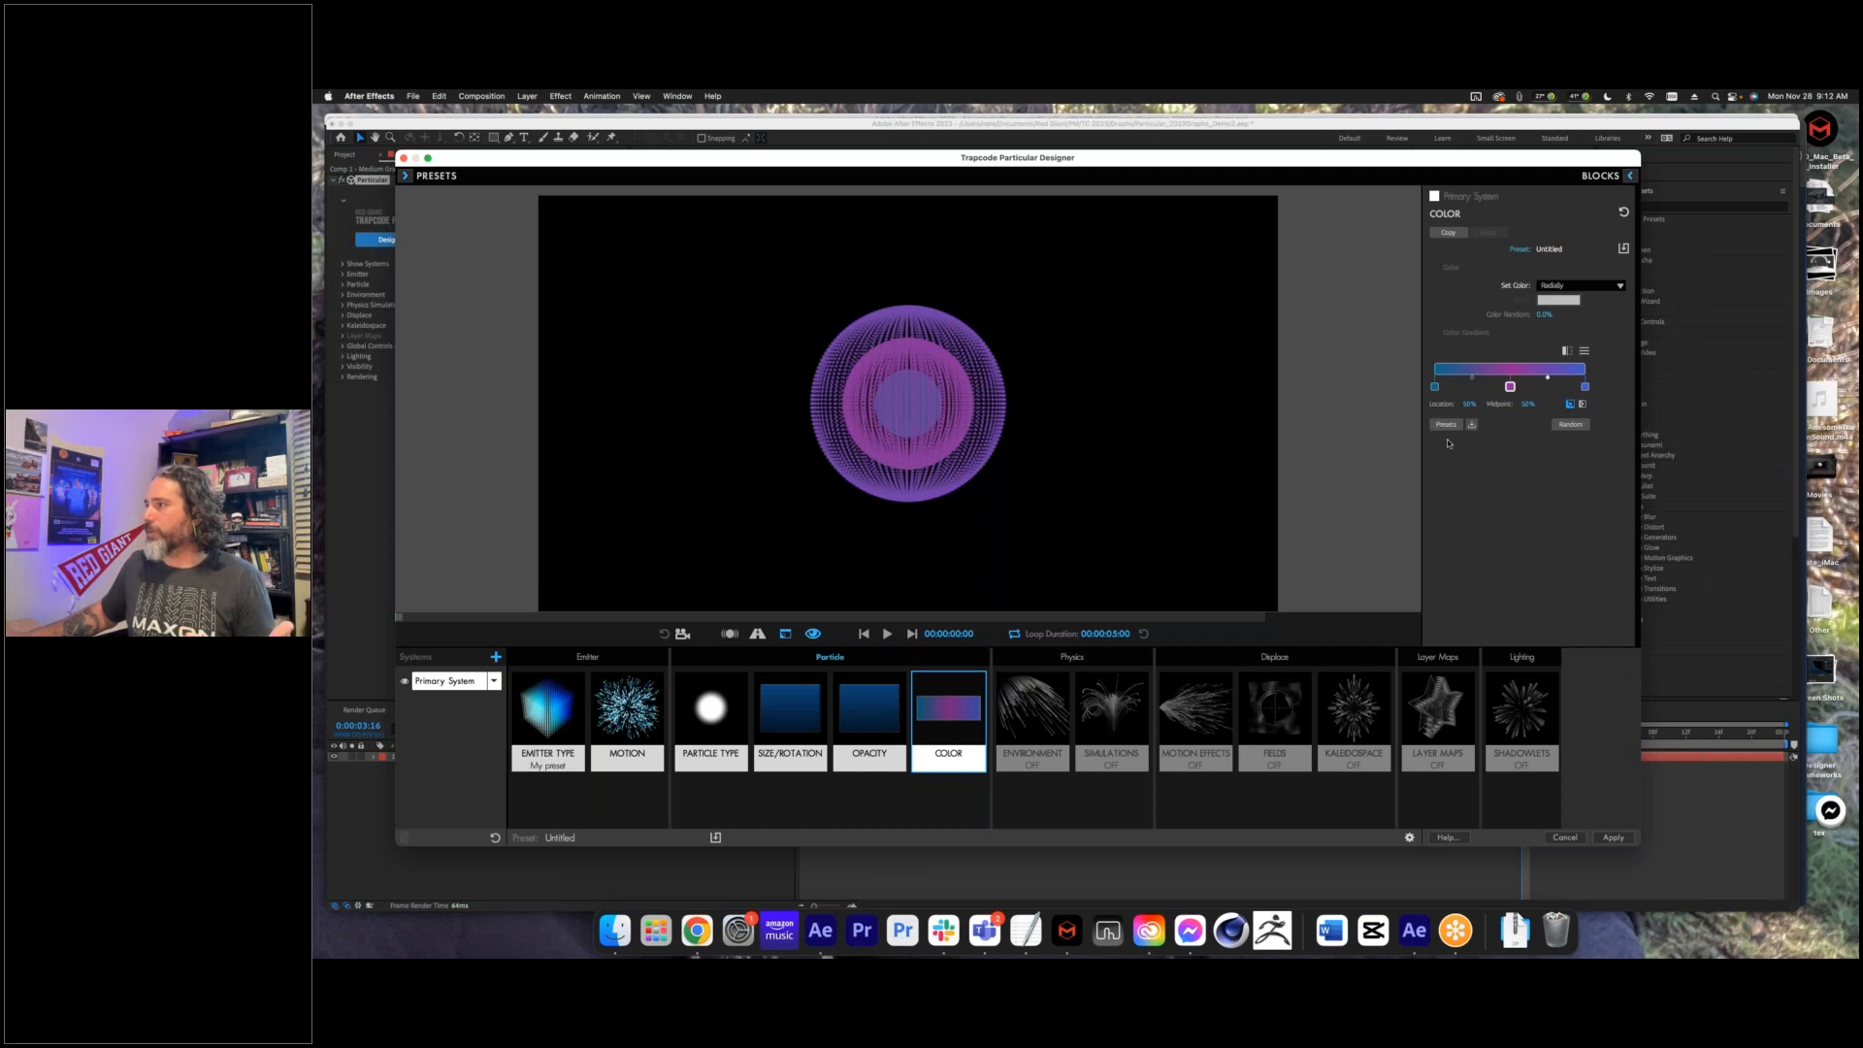
- Check the Color Gradient demo image in Chrome again and return to After Effects
{"action": "left_click", "coordinate": [696, 930]}
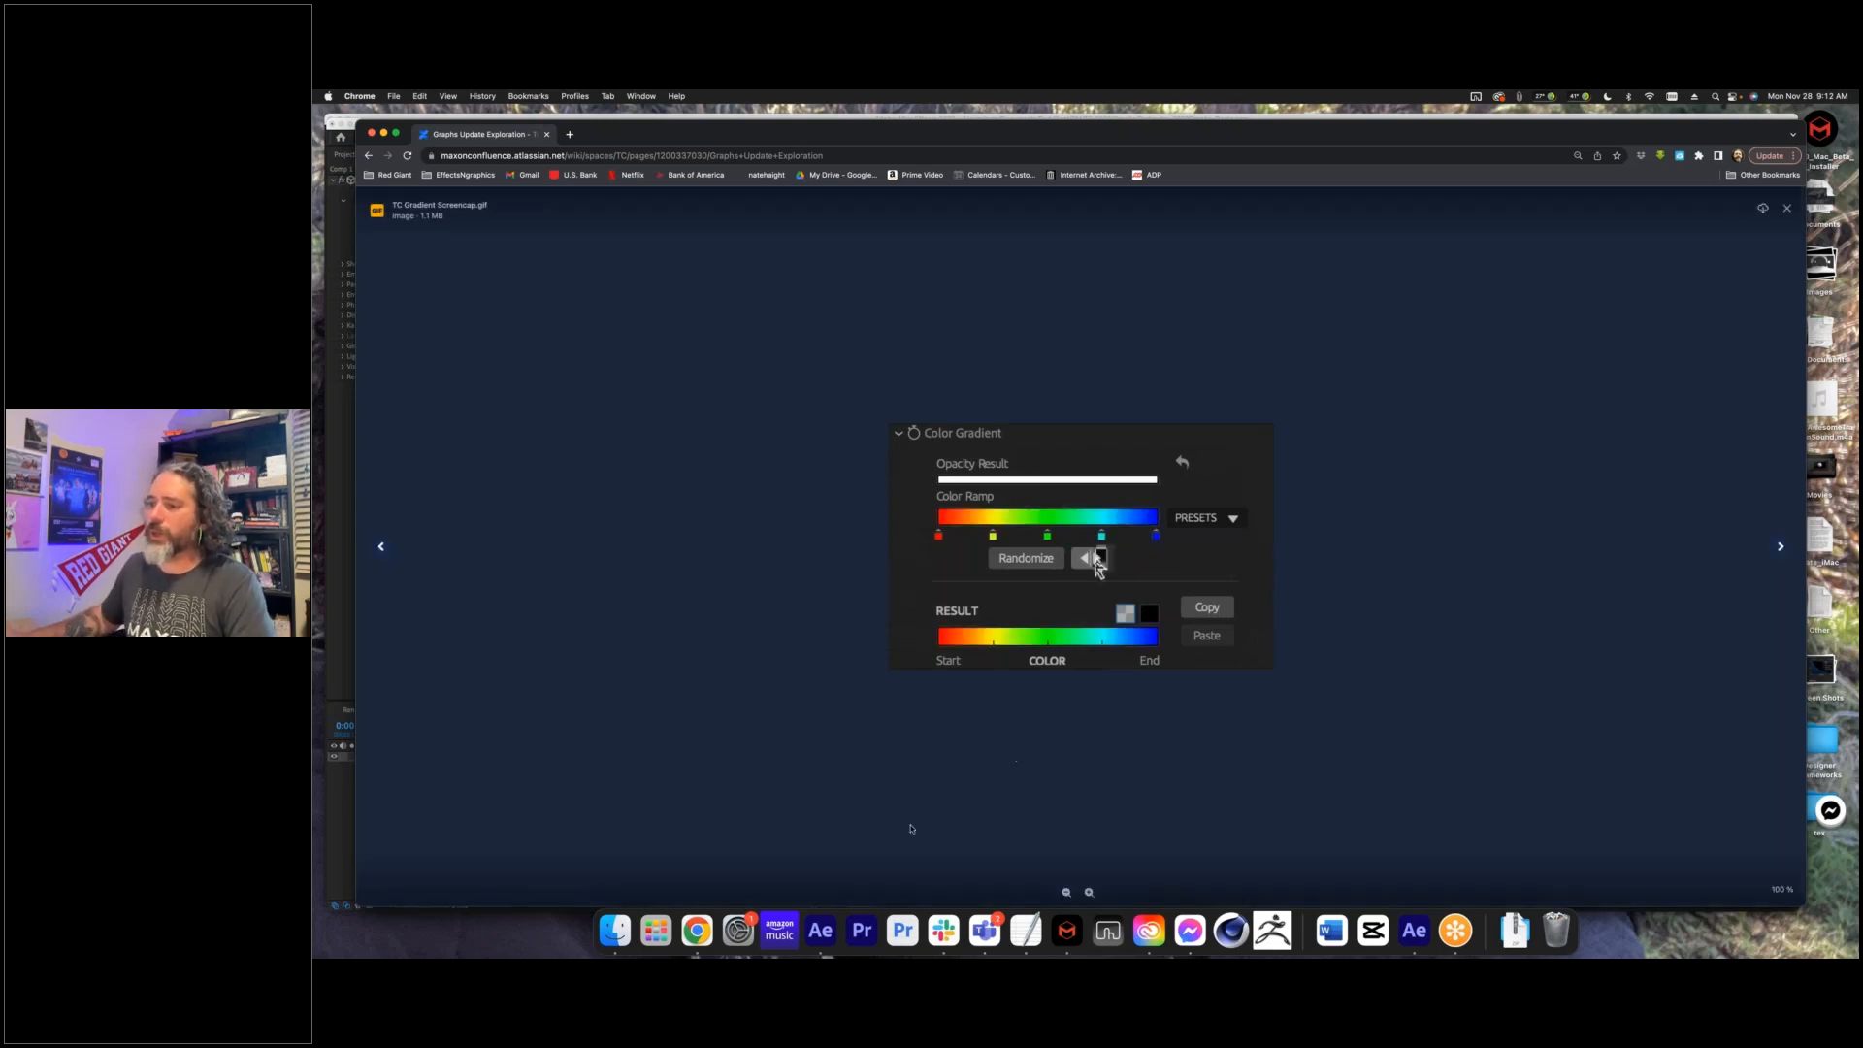
{"action": "left_click", "coordinate": [820, 930]}
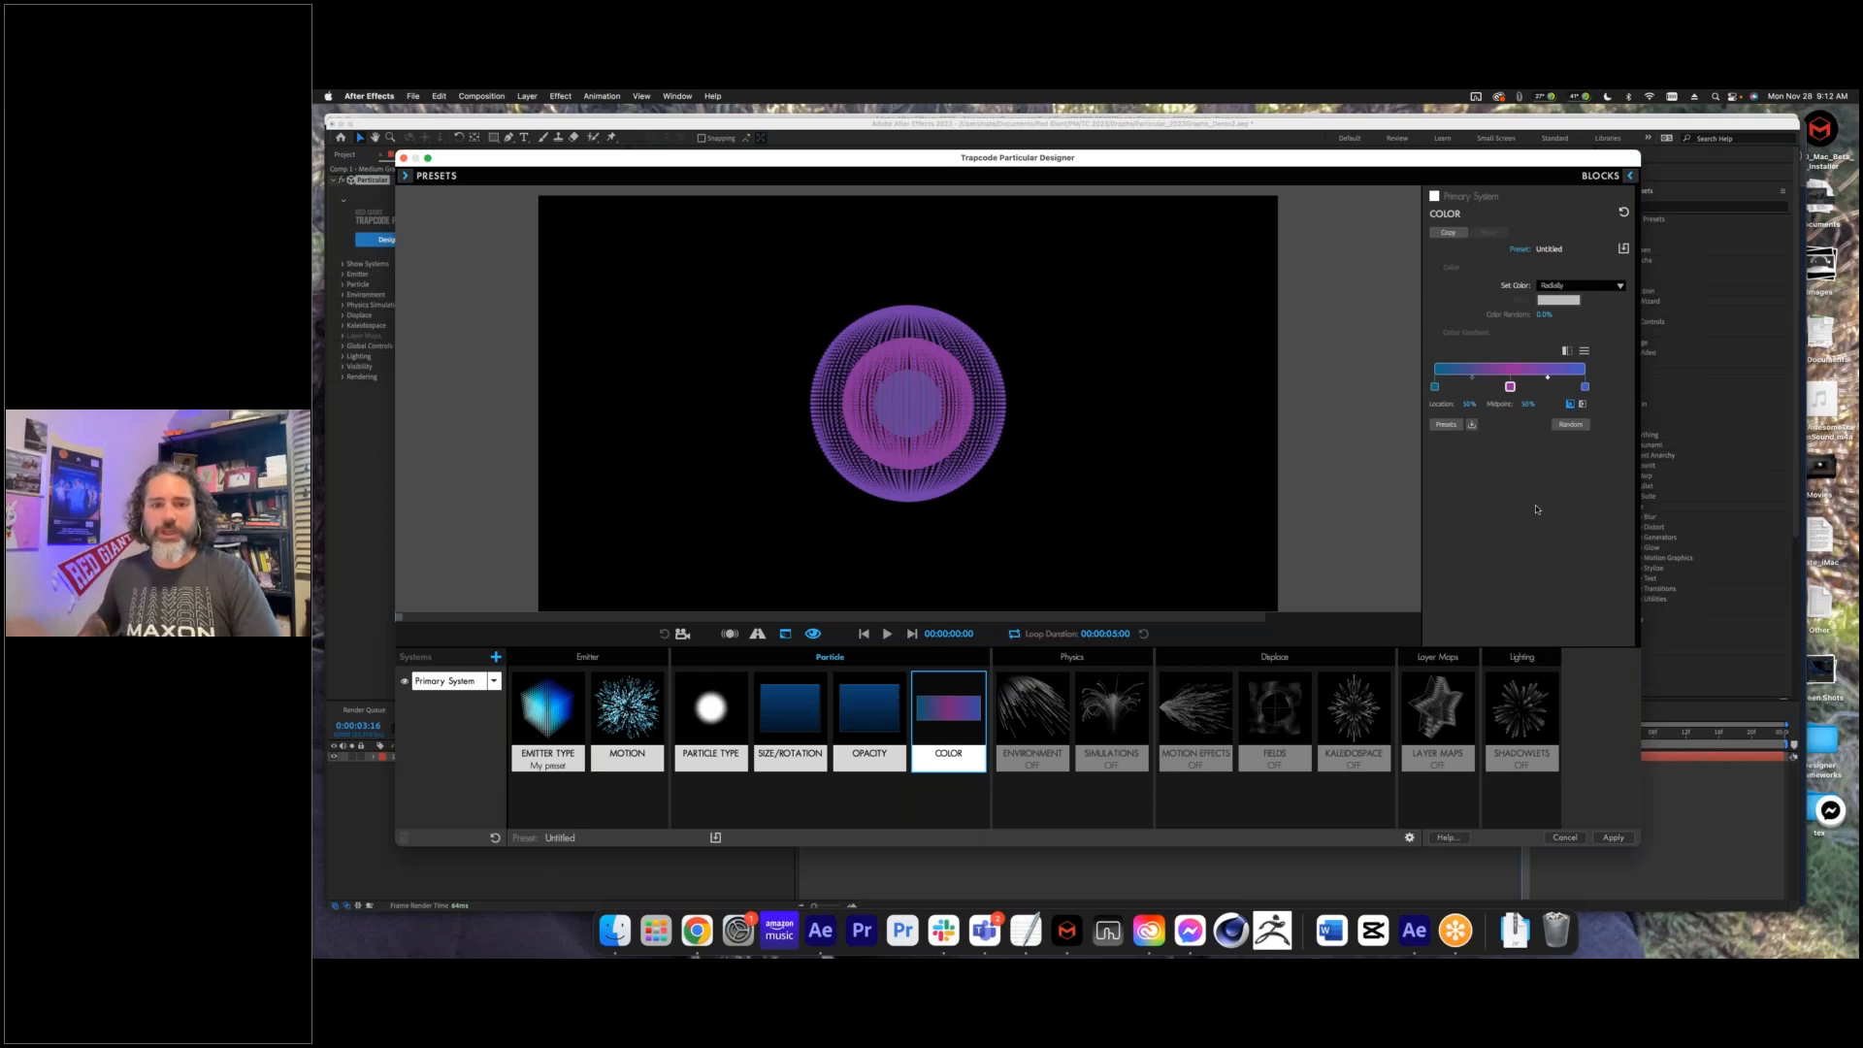
- Browse the interpolated, stepped and custom gradient presets and apply the interpolated Gluhwein gradient
{"action": "left_click", "coordinate": [1445, 425]}
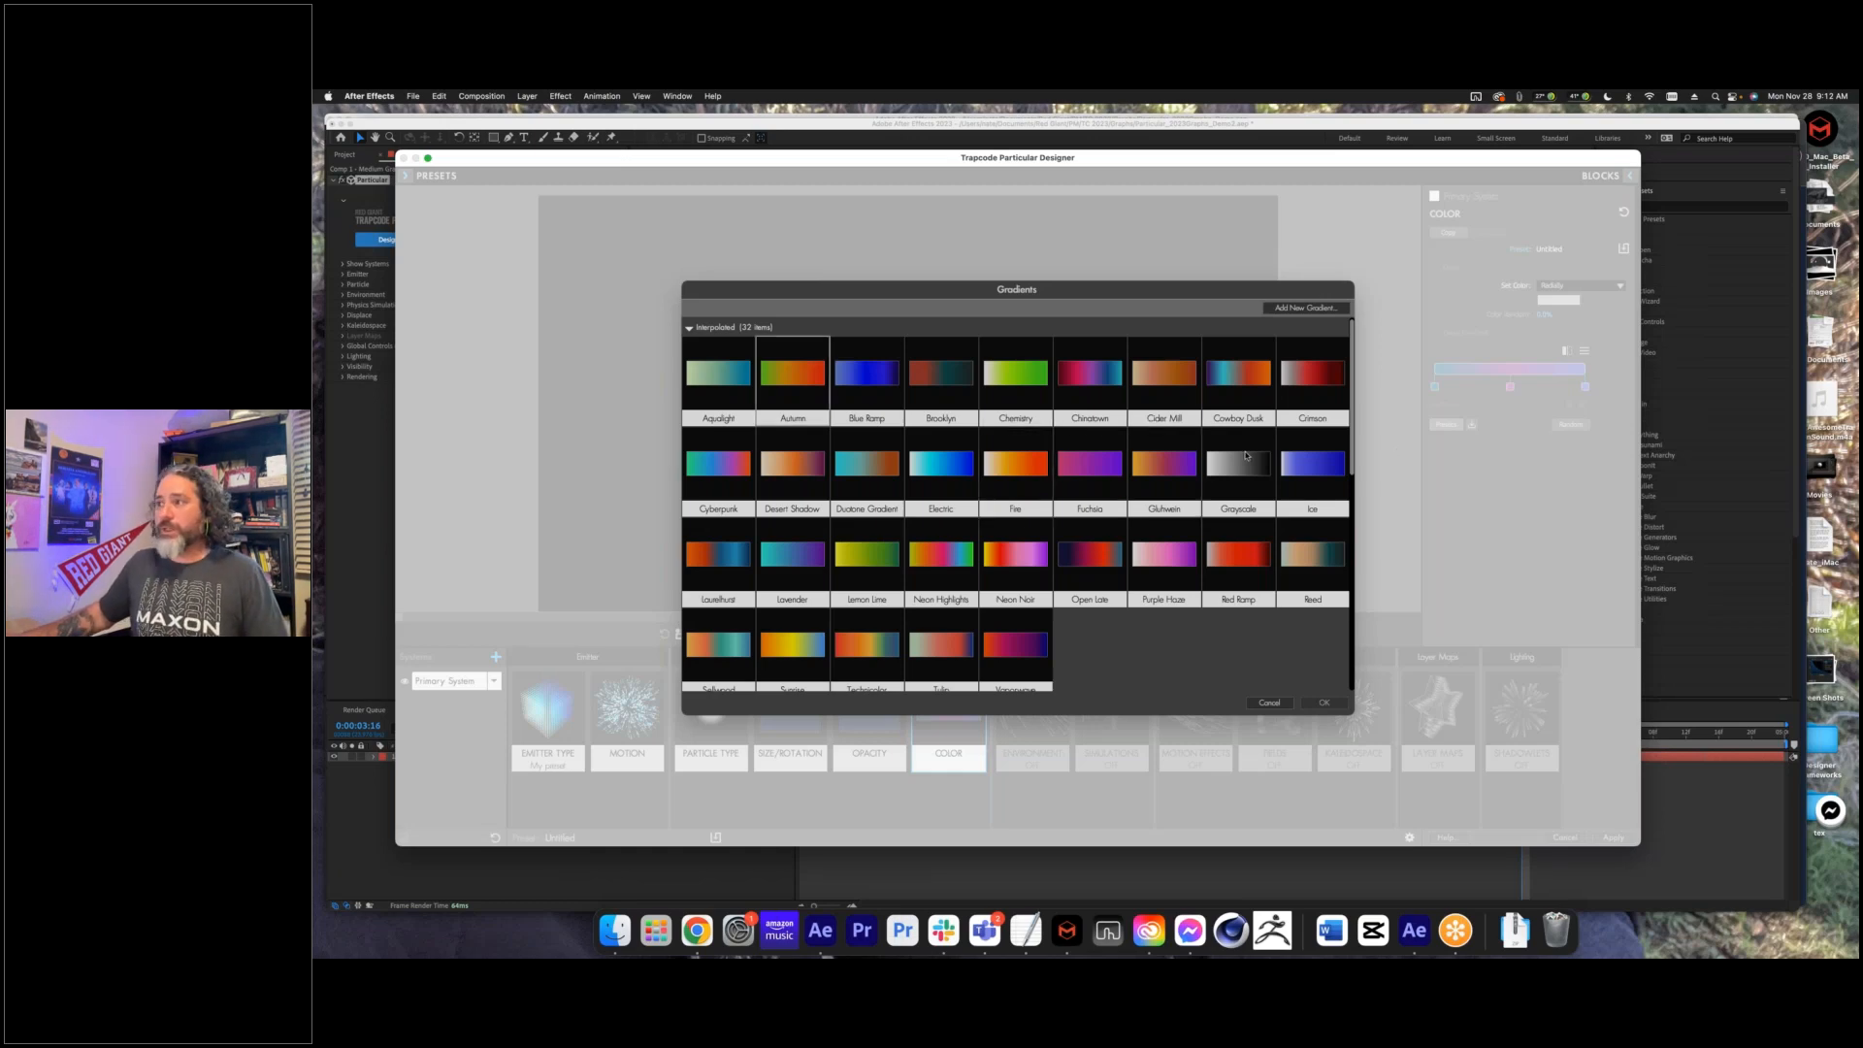
{"action": "scroll", "coordinate": [1247, 455], "scroll_direction": "down", "scroll_amount": 5}
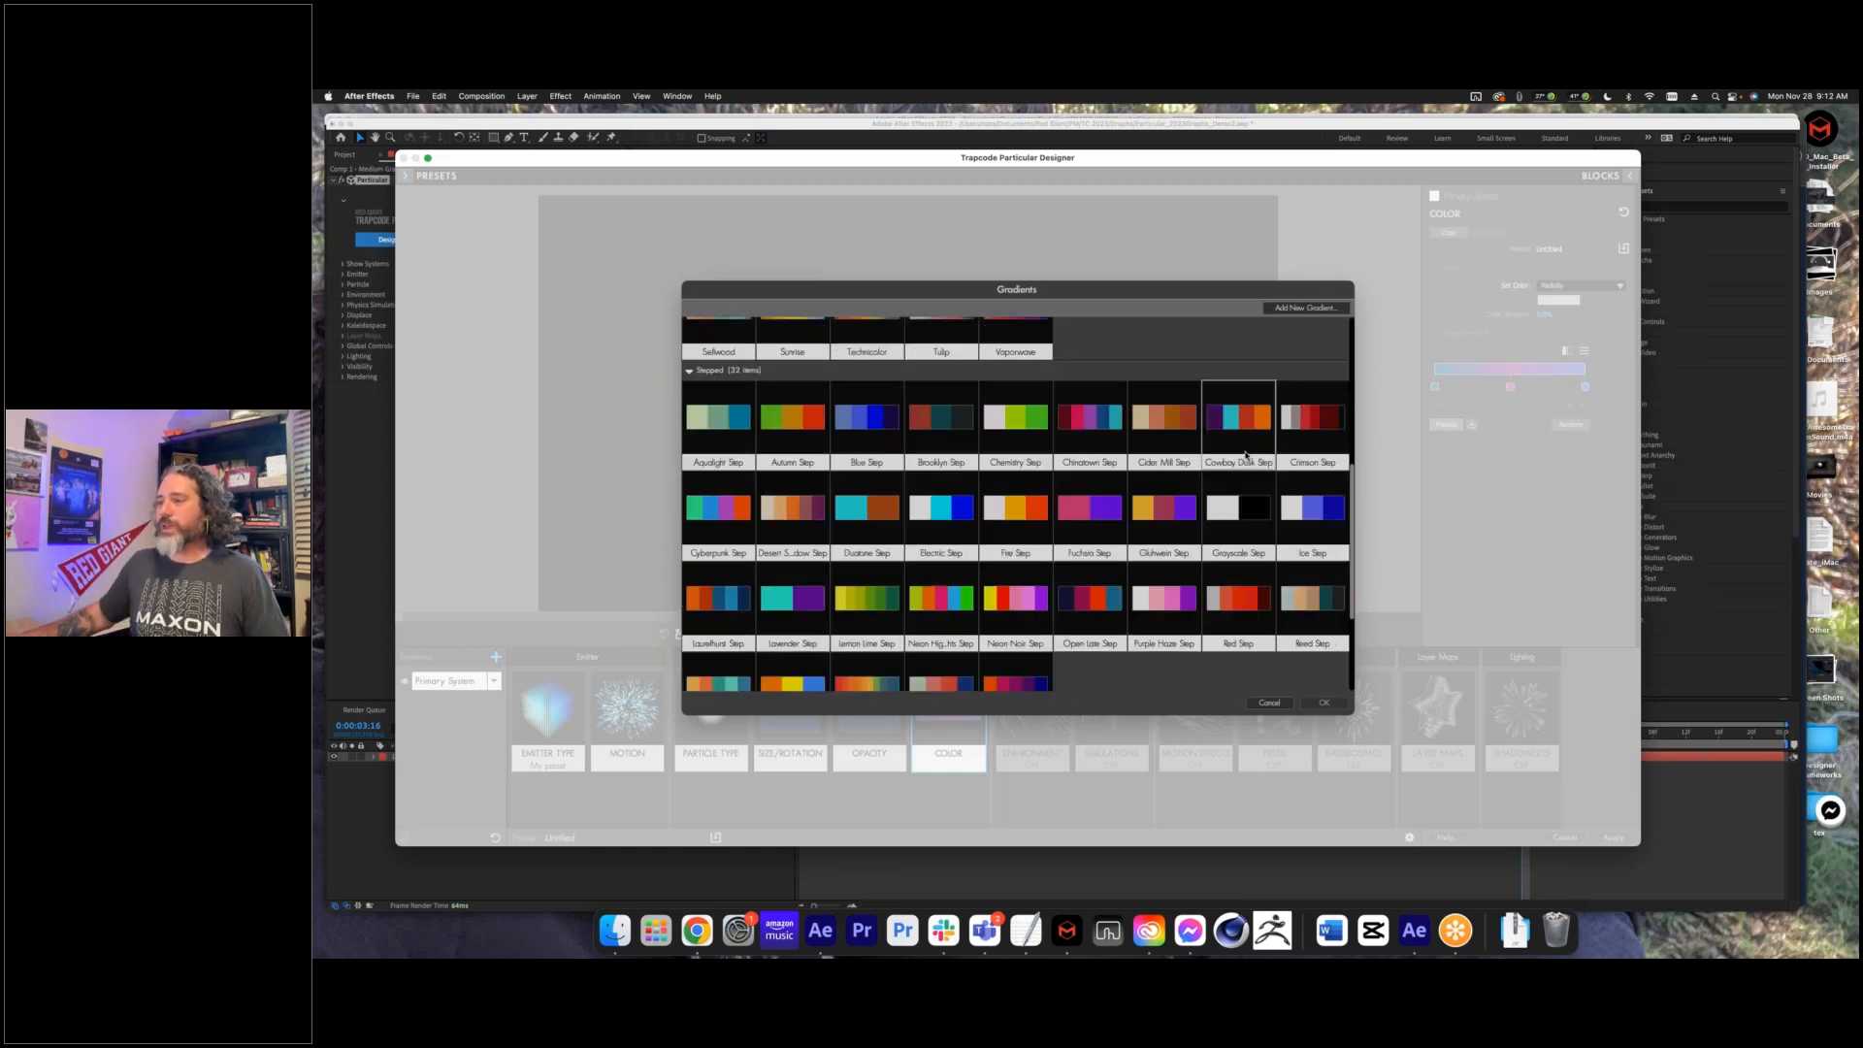
{"action": "scroll", "coordinate": [1246, 455], "scroll_direction": "down", "scroll_amount": 5}
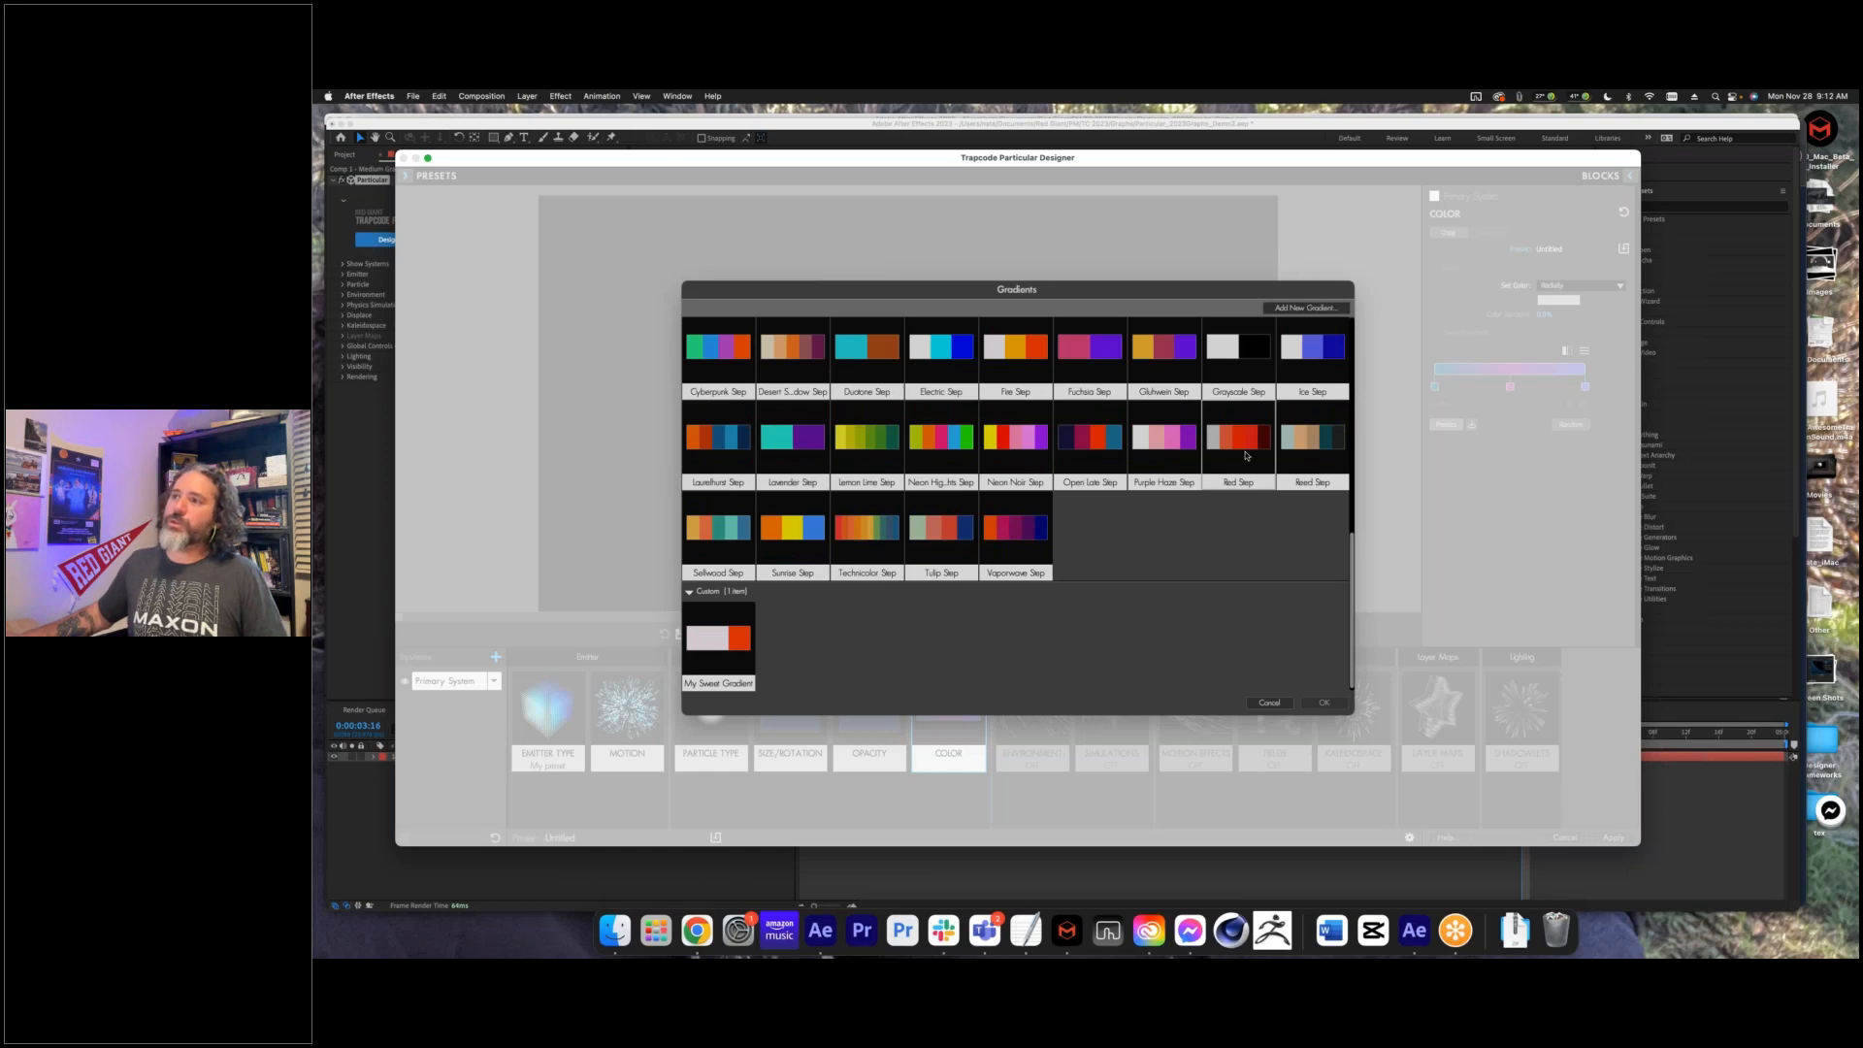
{"action": "scroll", "coordinate": [1247, 454], "scroll_direction": "up", "scroll_amount": 10}
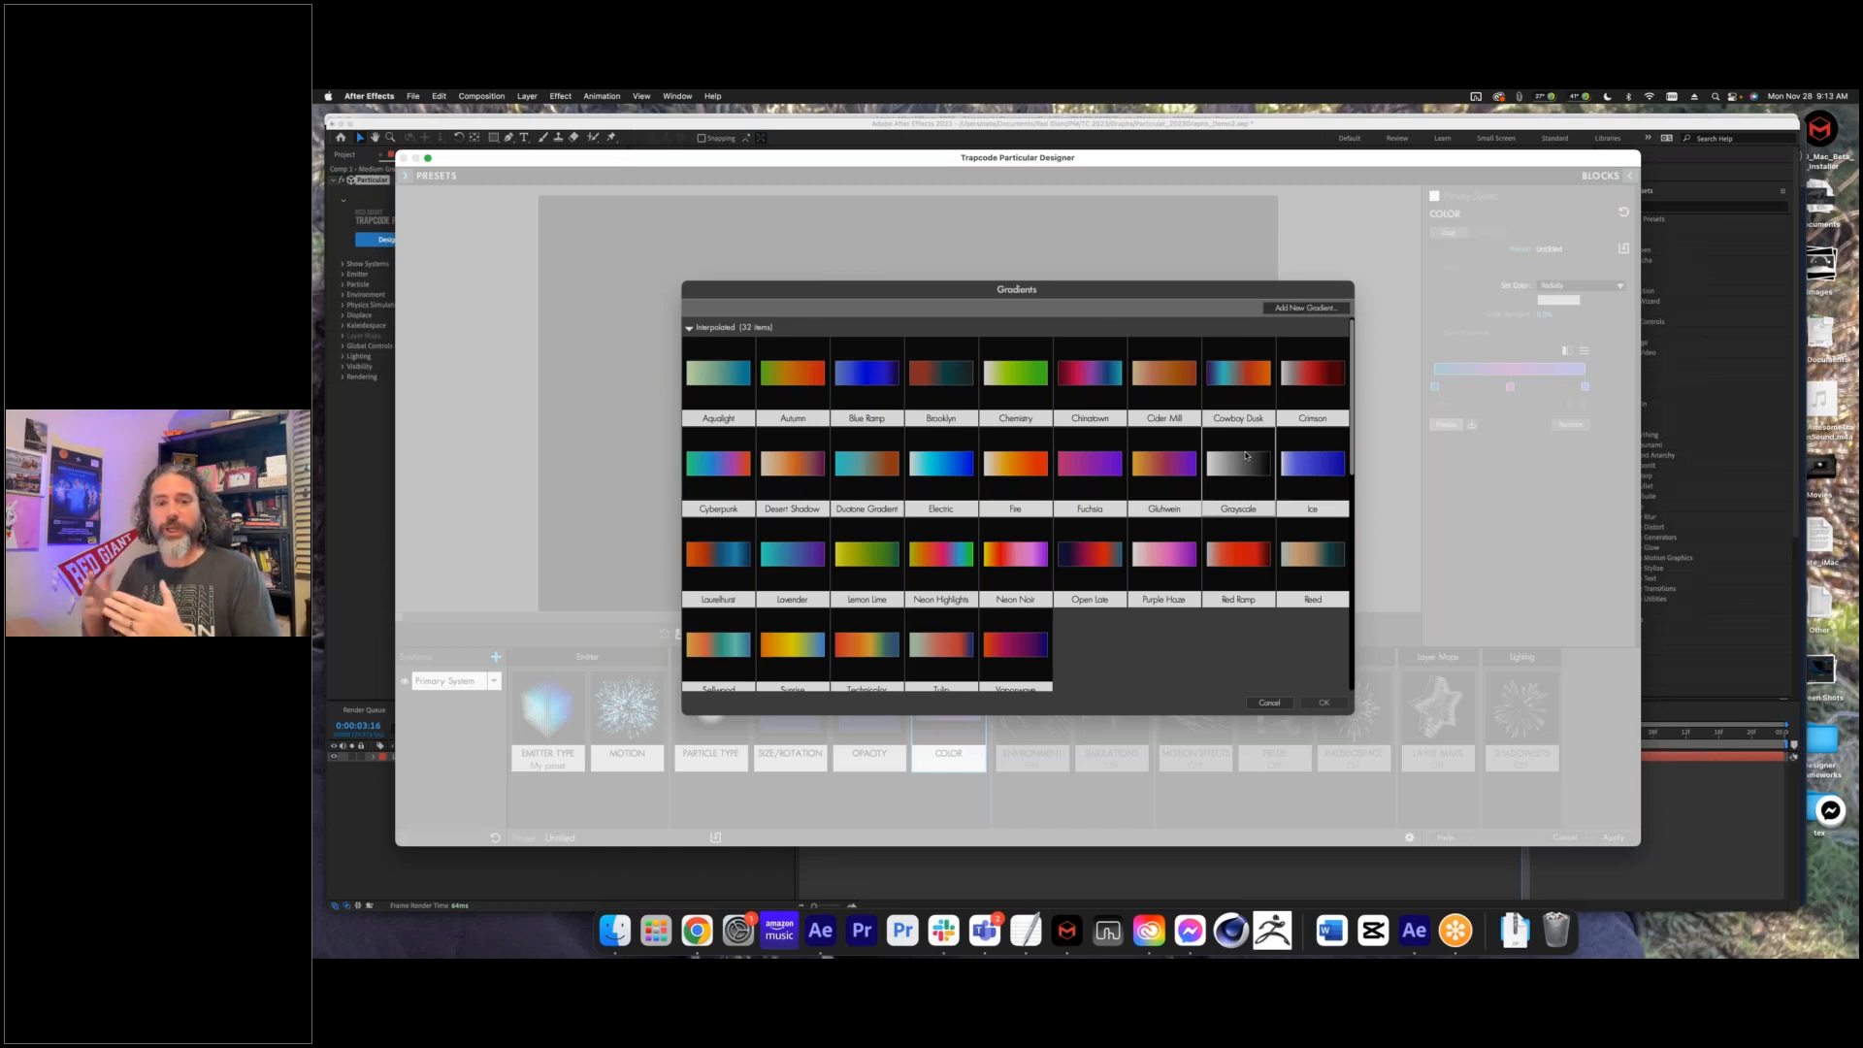
{"action": "left_click", "coordinate": [1178, 468]}
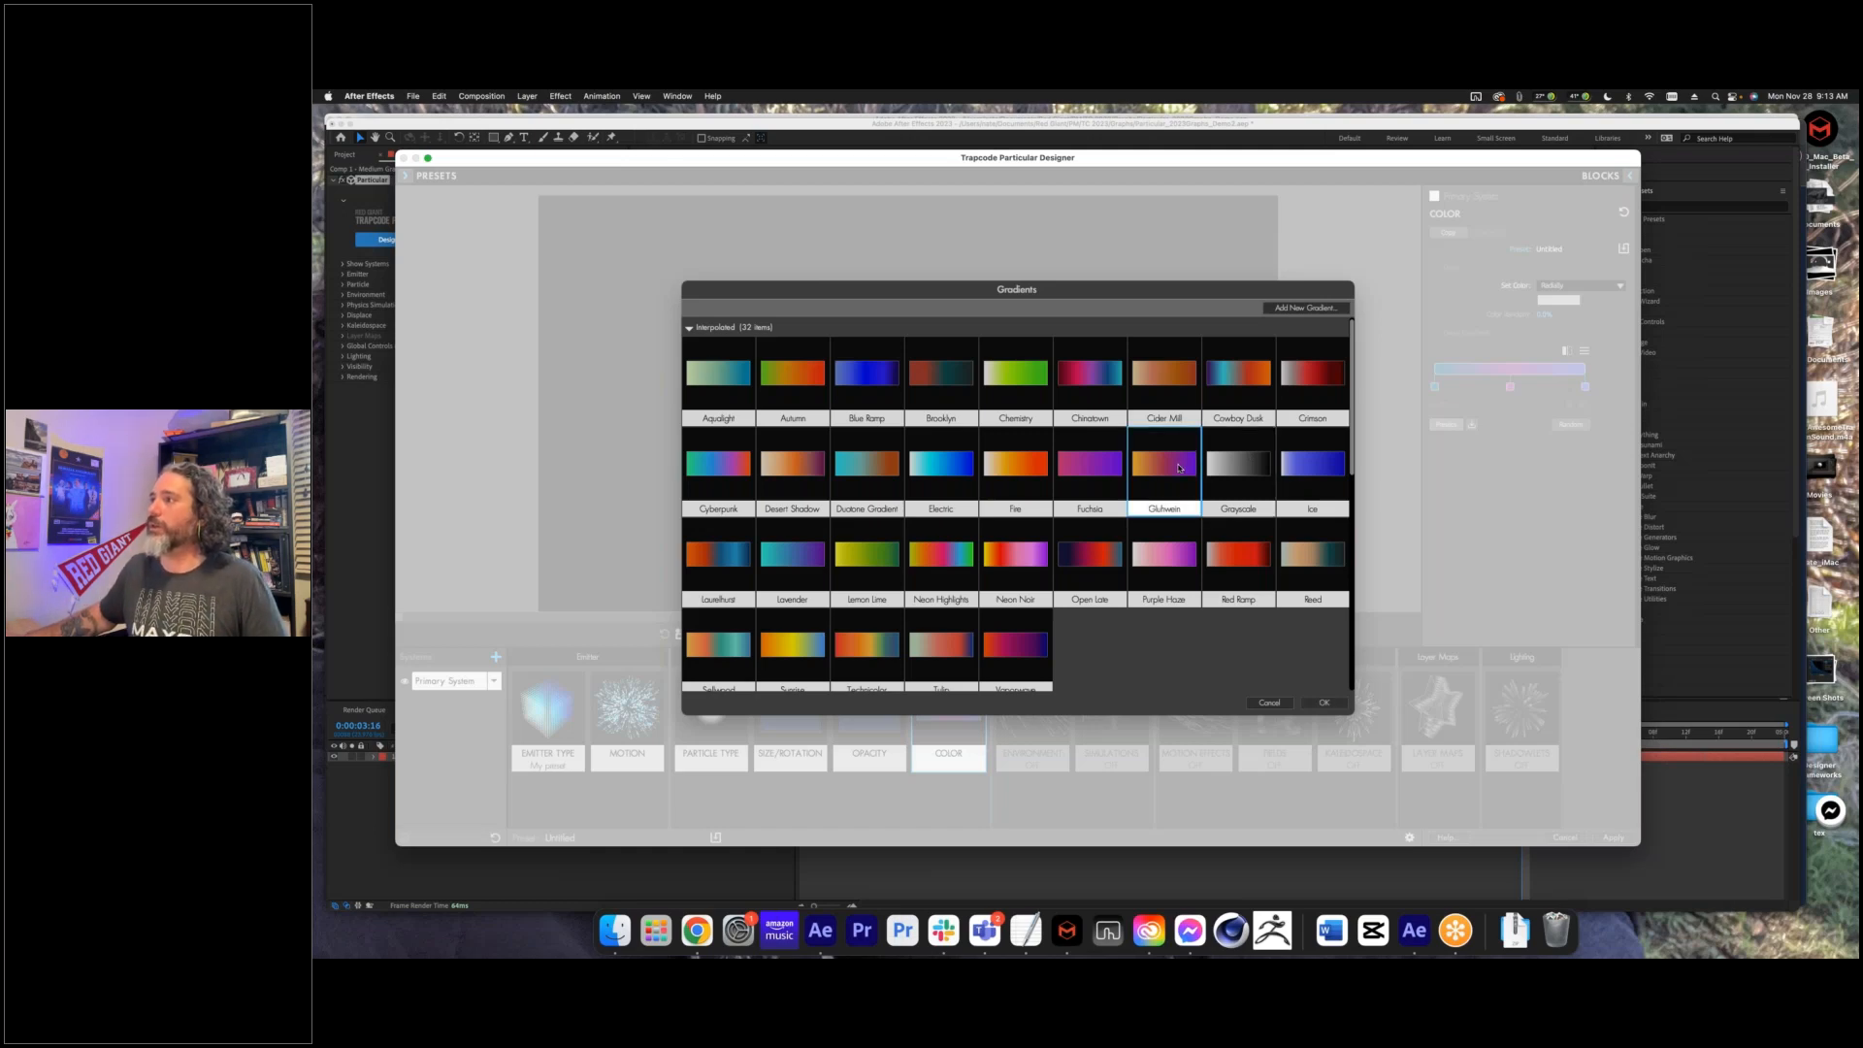
{"action": "double_click", "coordinate": [1179, 468]}
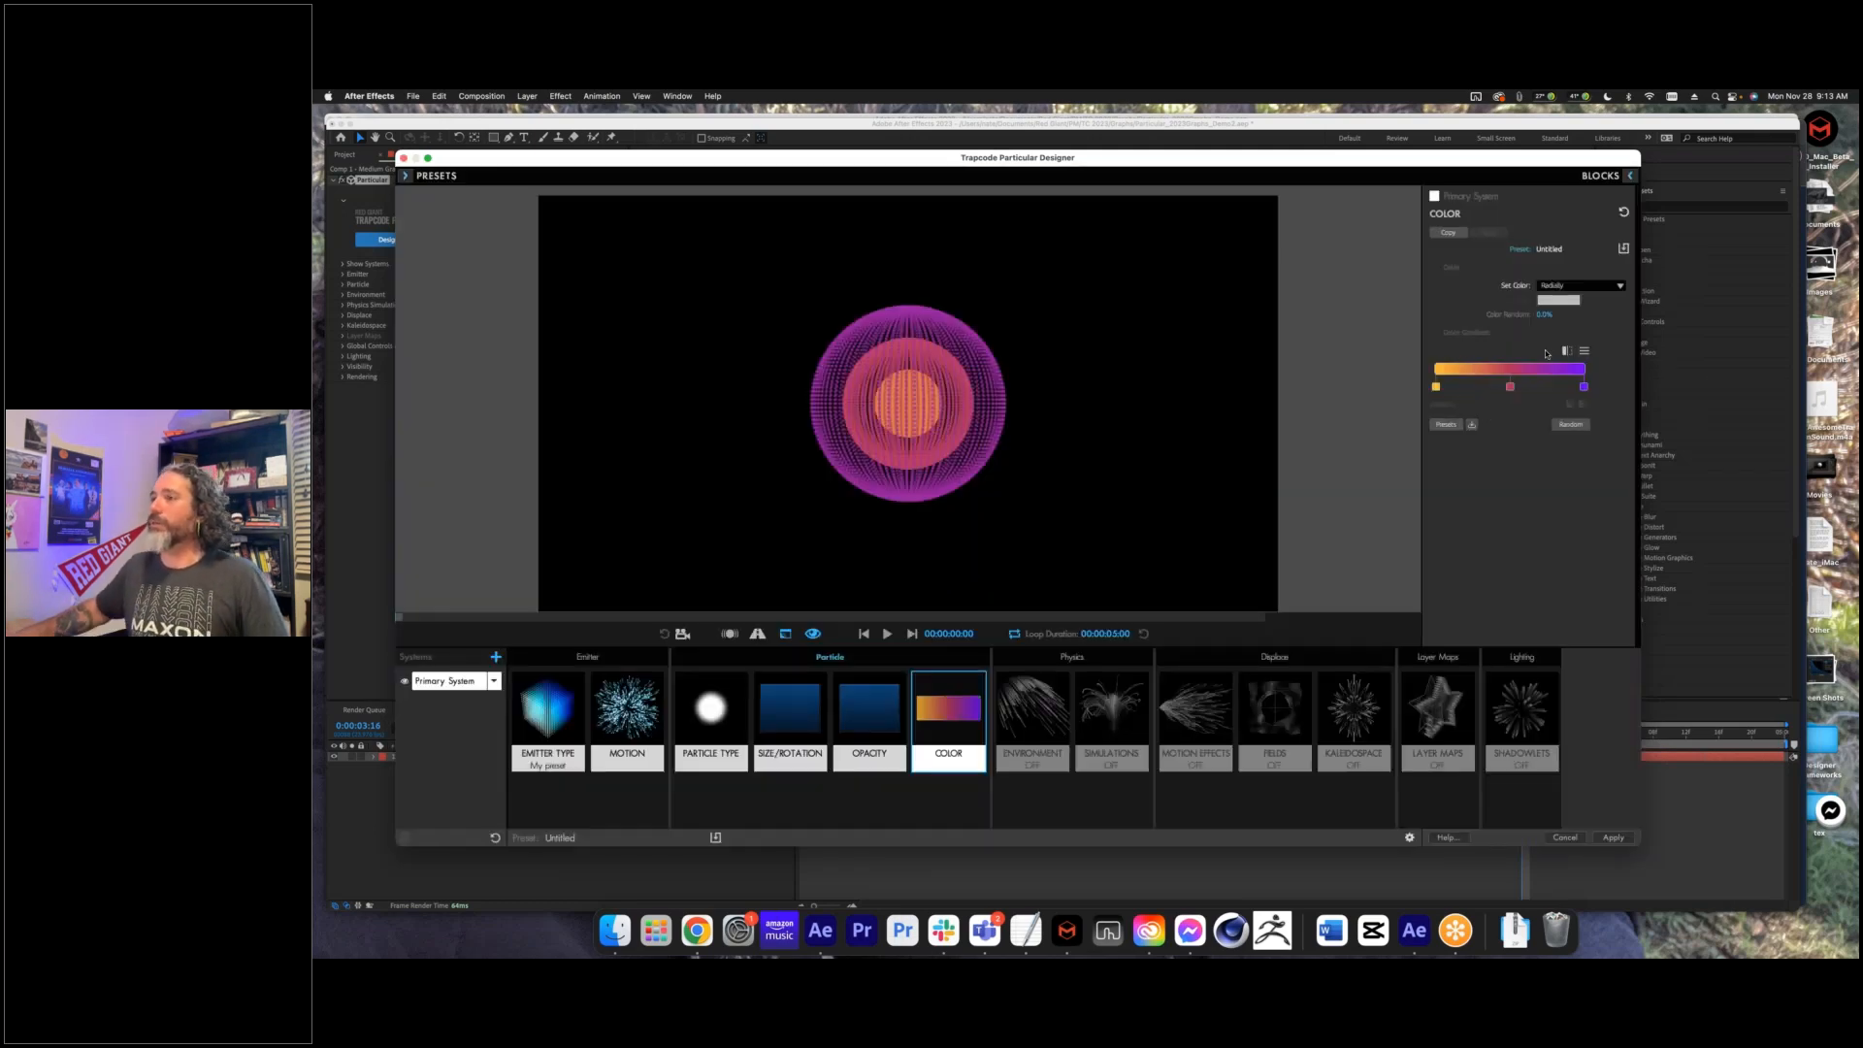
- Apply the Gluhwein Step gradient preset, shift its middle stop toward the start and move its last stop to about 79%
{"action": "left_click", "coordinate": [1447, 425]}
{"action": "scroll", "coordinate": [1157, 649], "scroll_direction": "down", "scroll_amount": 5}
{"action": "scroll", "coordinate": [1157, 649], "scroll_direction": "down", "scroll_amount": 5}
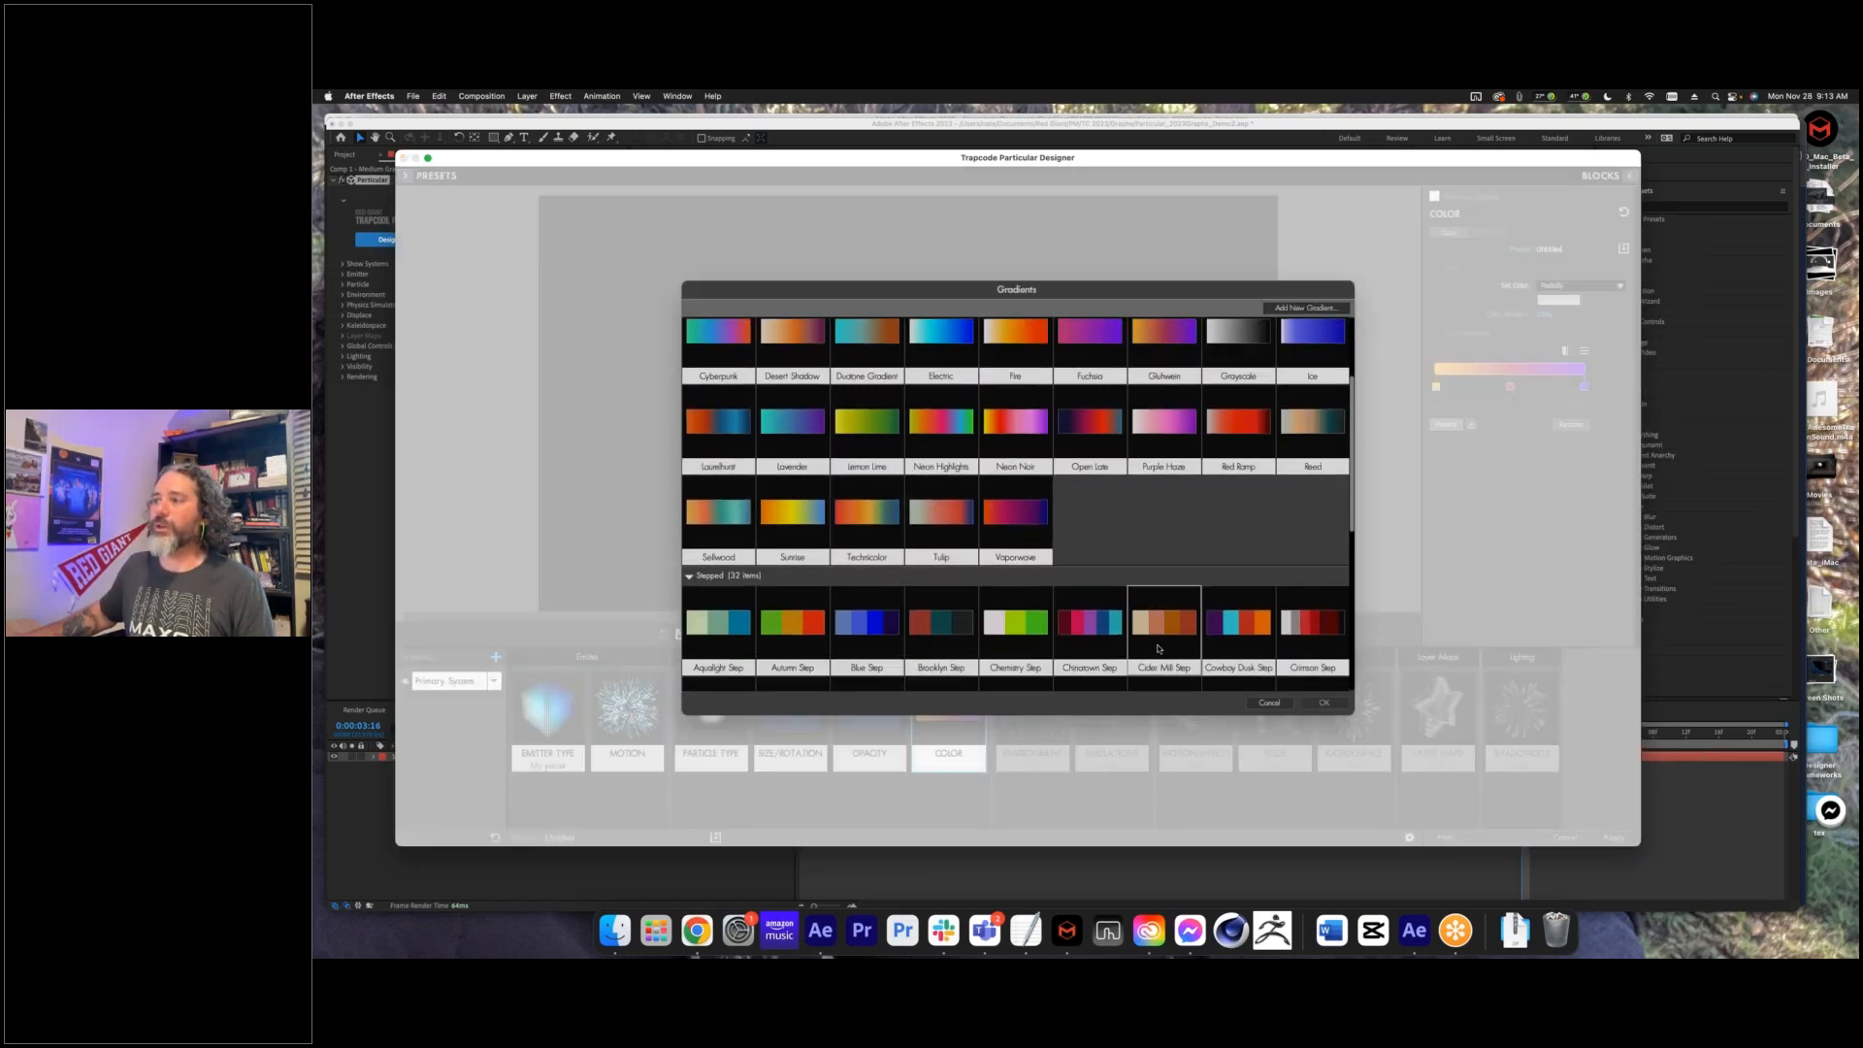
{"action": "left_click", "coordinate": [1167, 558]}
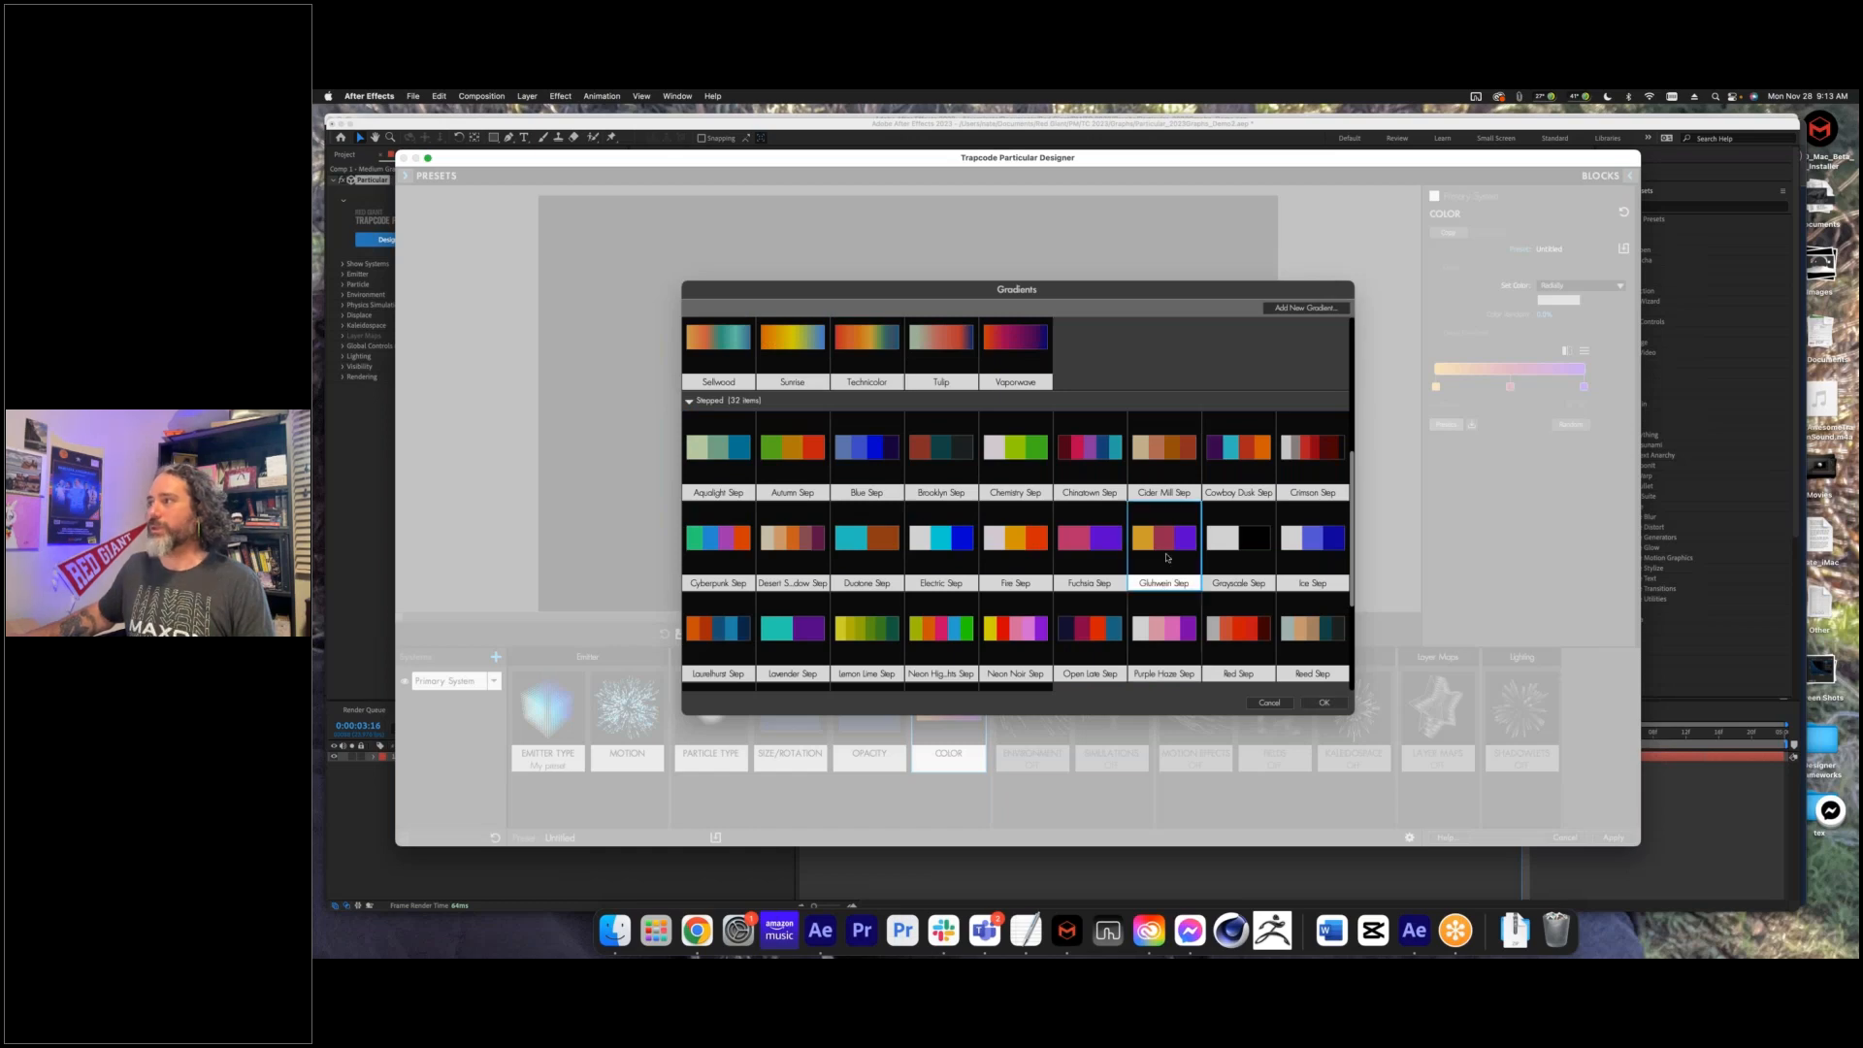
{"action": "left_click", "coordinate": [1324, 703]}
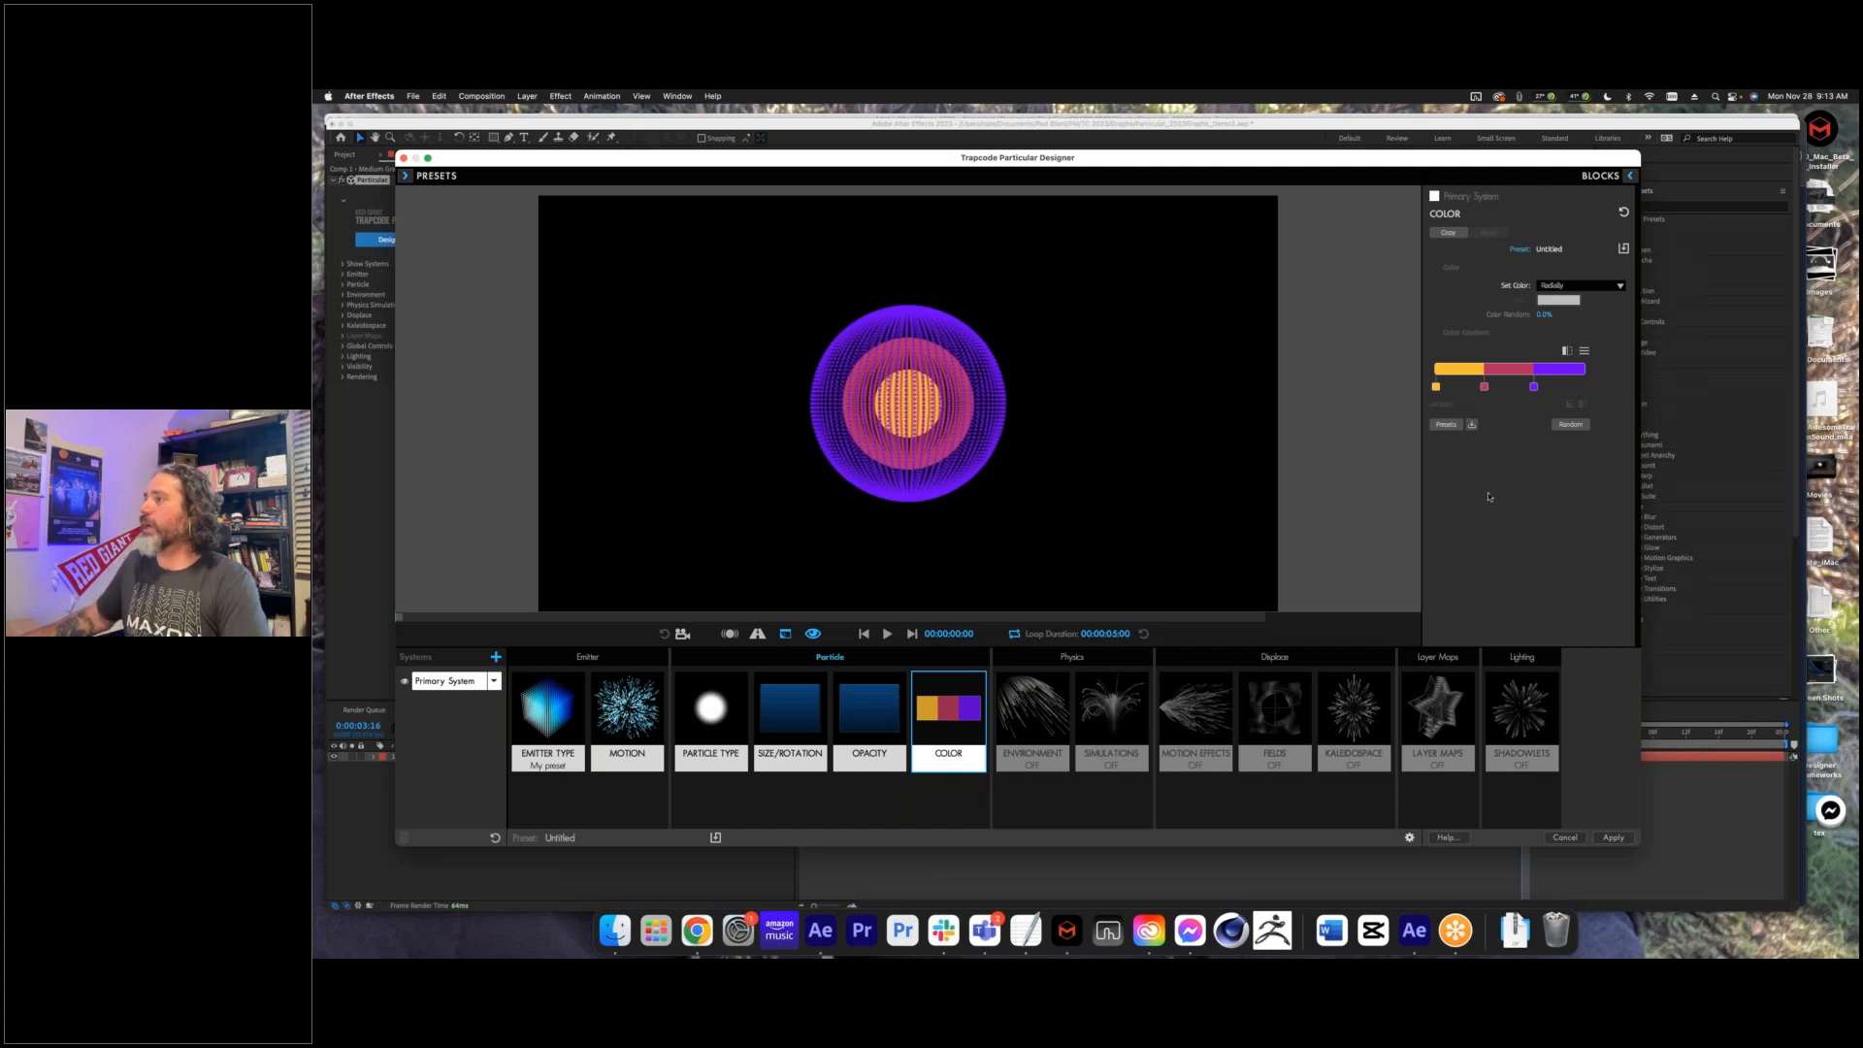
{"action": "left_click_drag", "start_coordinate": [1485, 387], "coordinate": [1553, 387]}
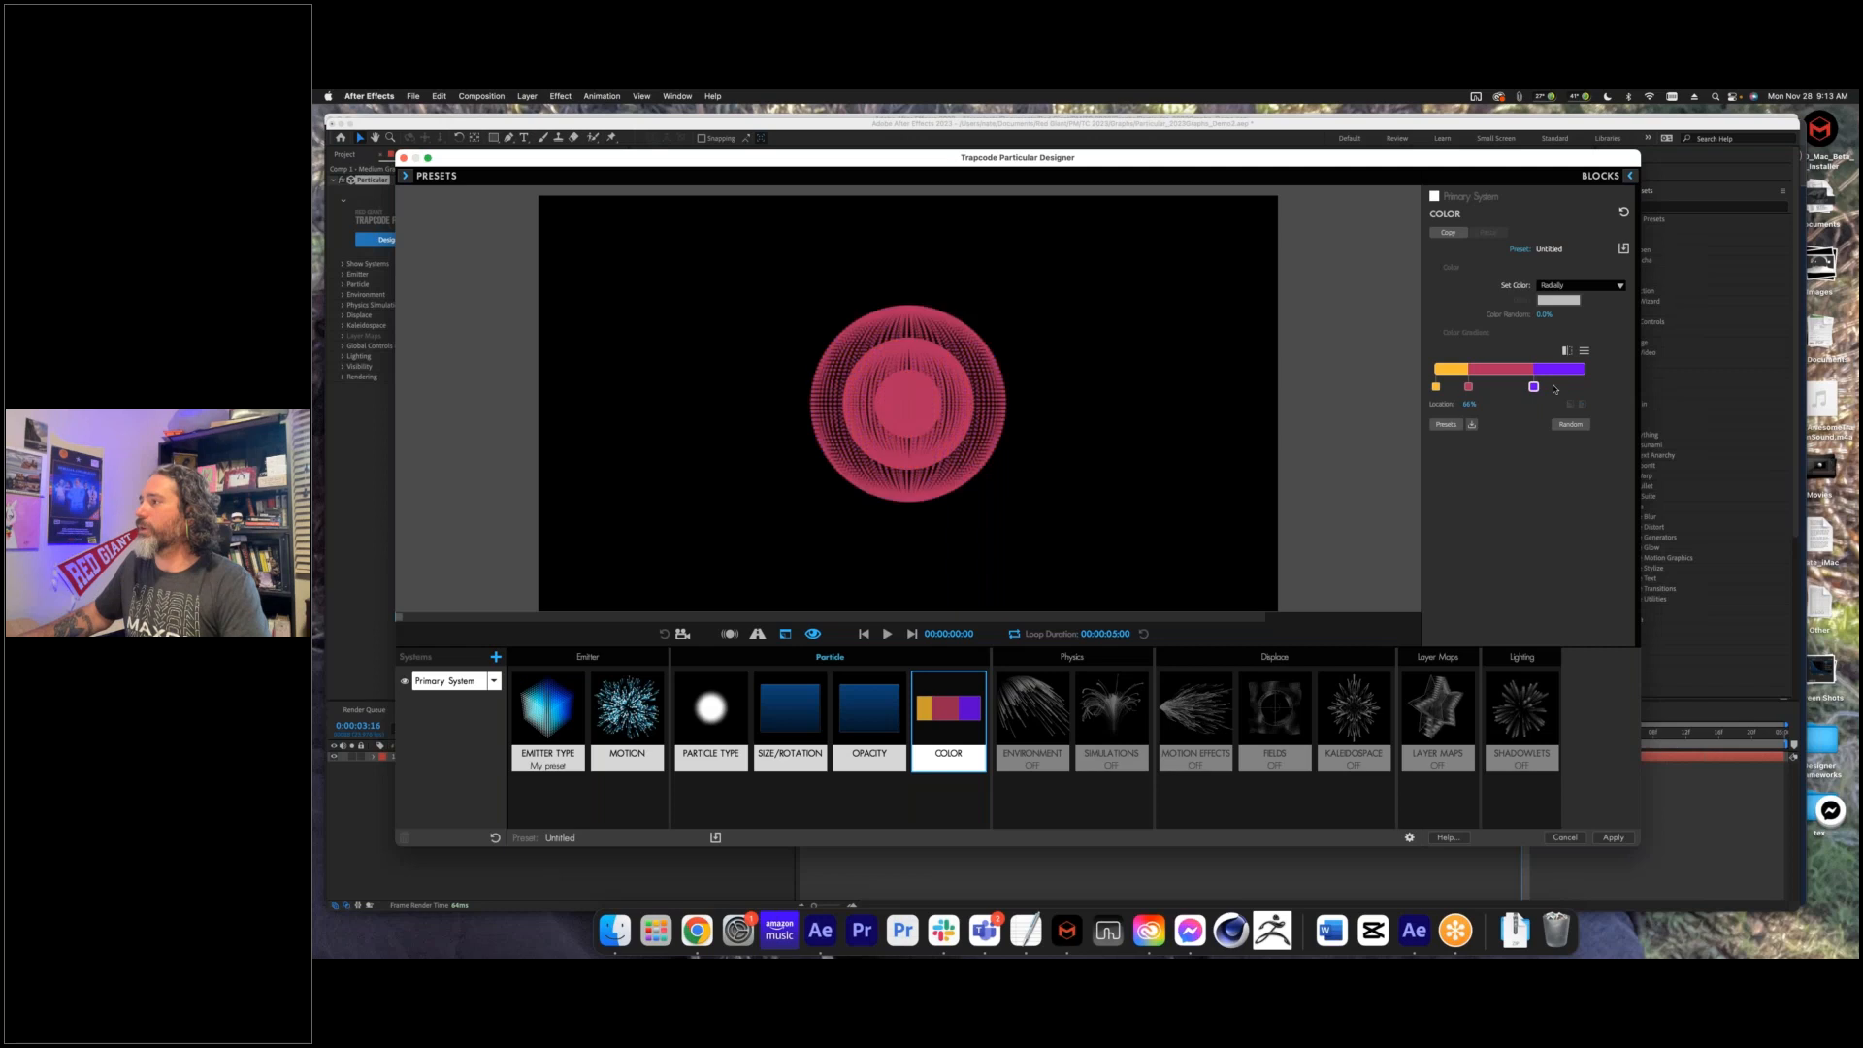
- View the Save Gradient Preset dialog and the custom section of the gradient presets, cancelling both without saving or applying anything
{"action": "left_click", "coordinate": [1471, 425]}
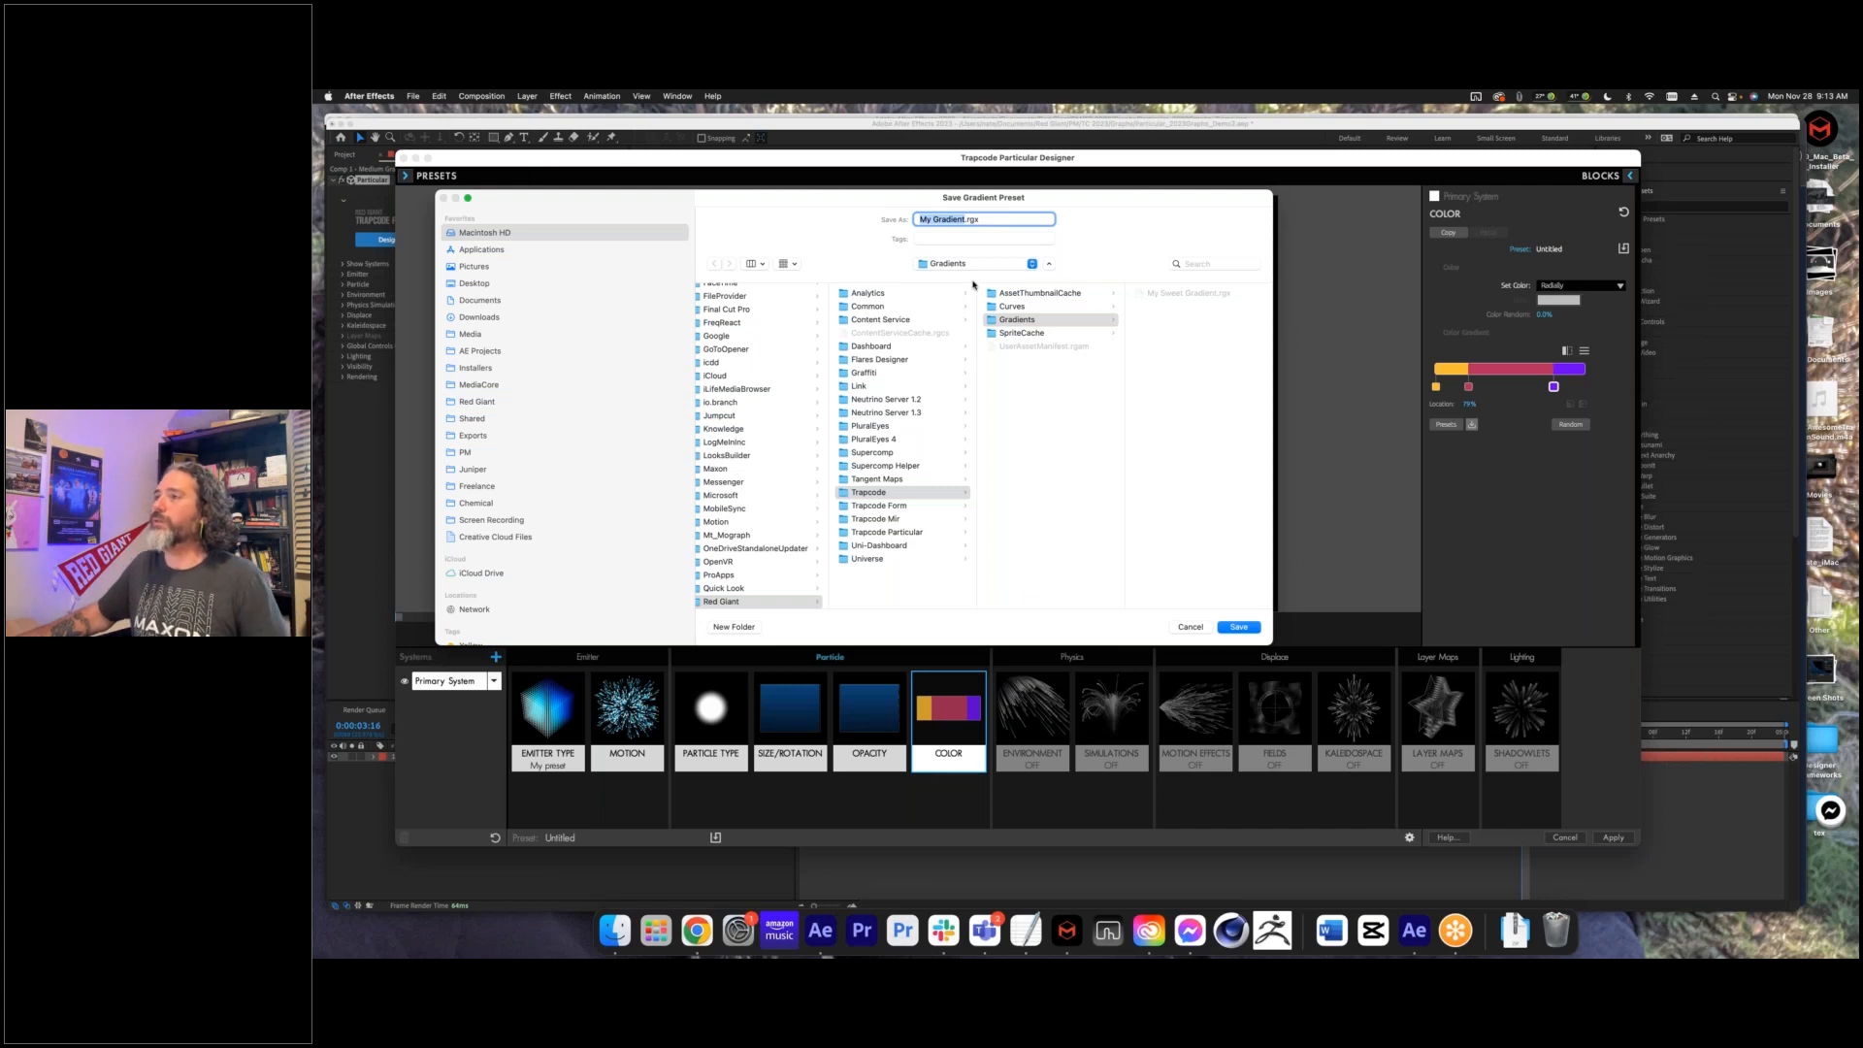
{"action": "left_click", "coordinate": [1191, 626]}
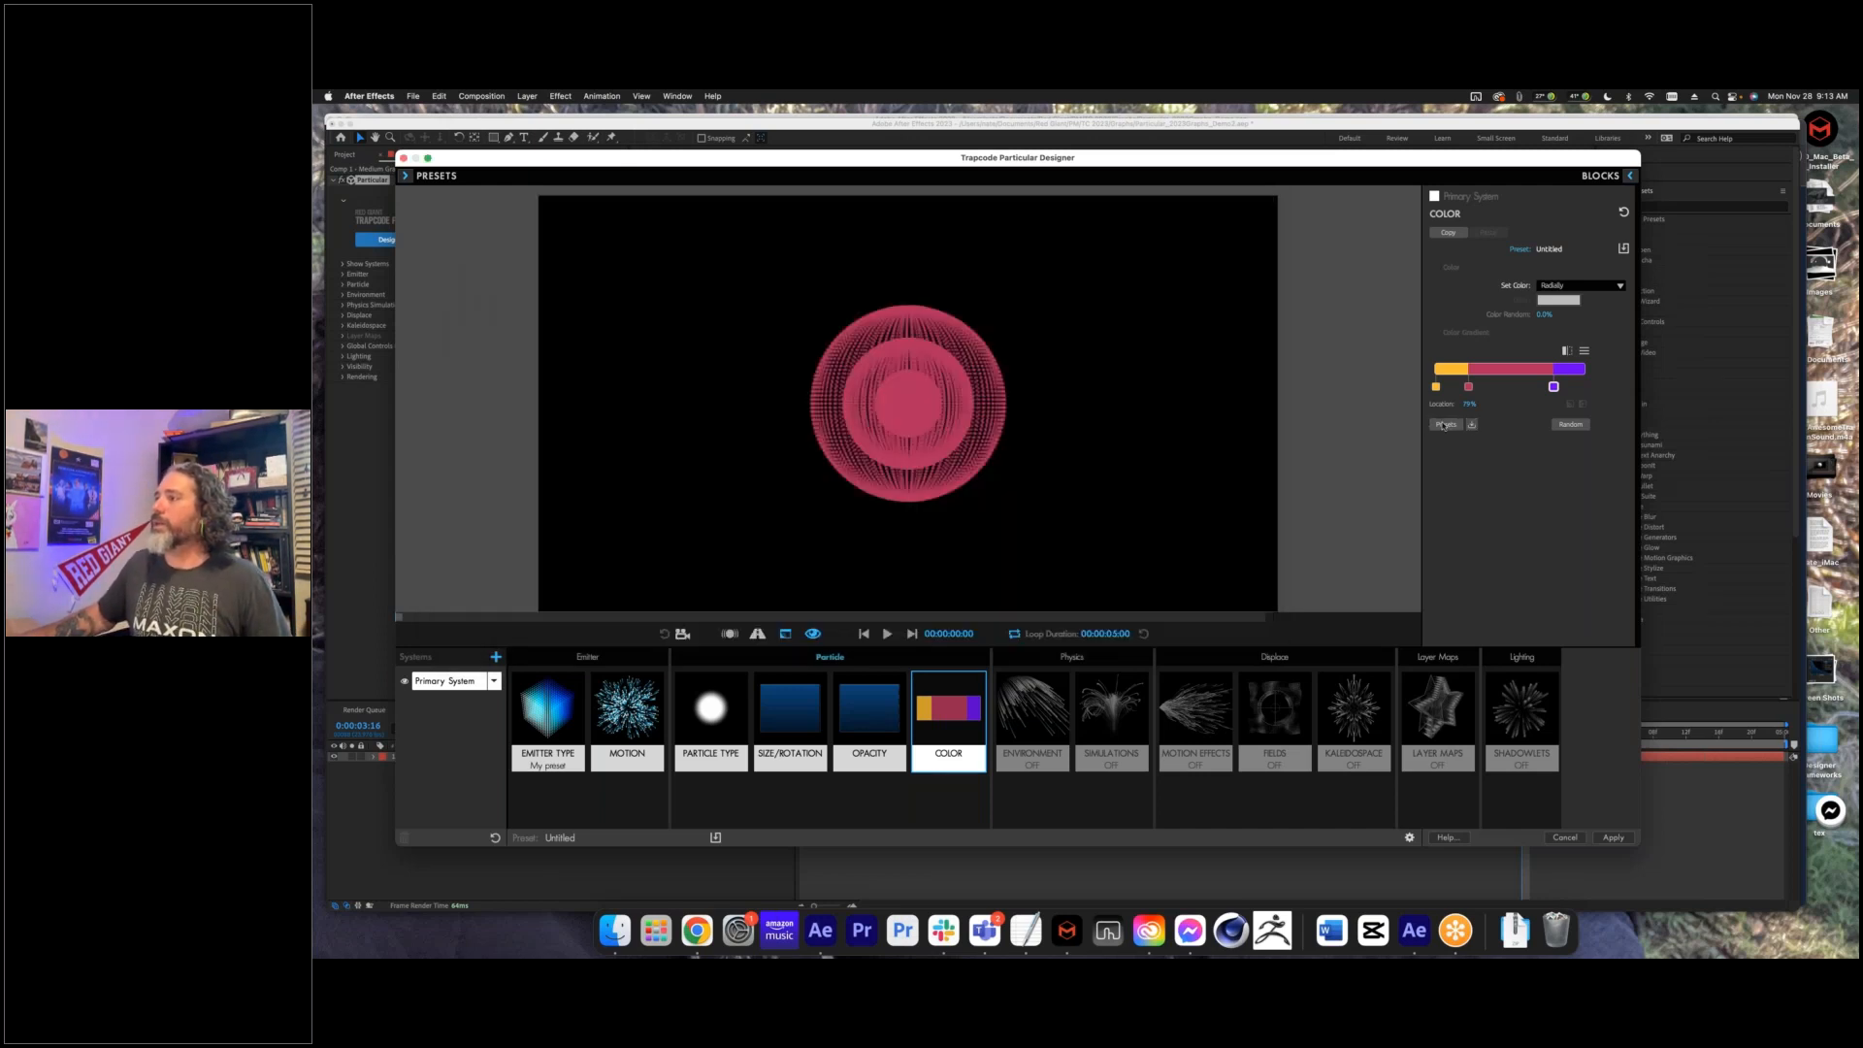
{"action": "left_click", "coordinate": [1444, 425]}
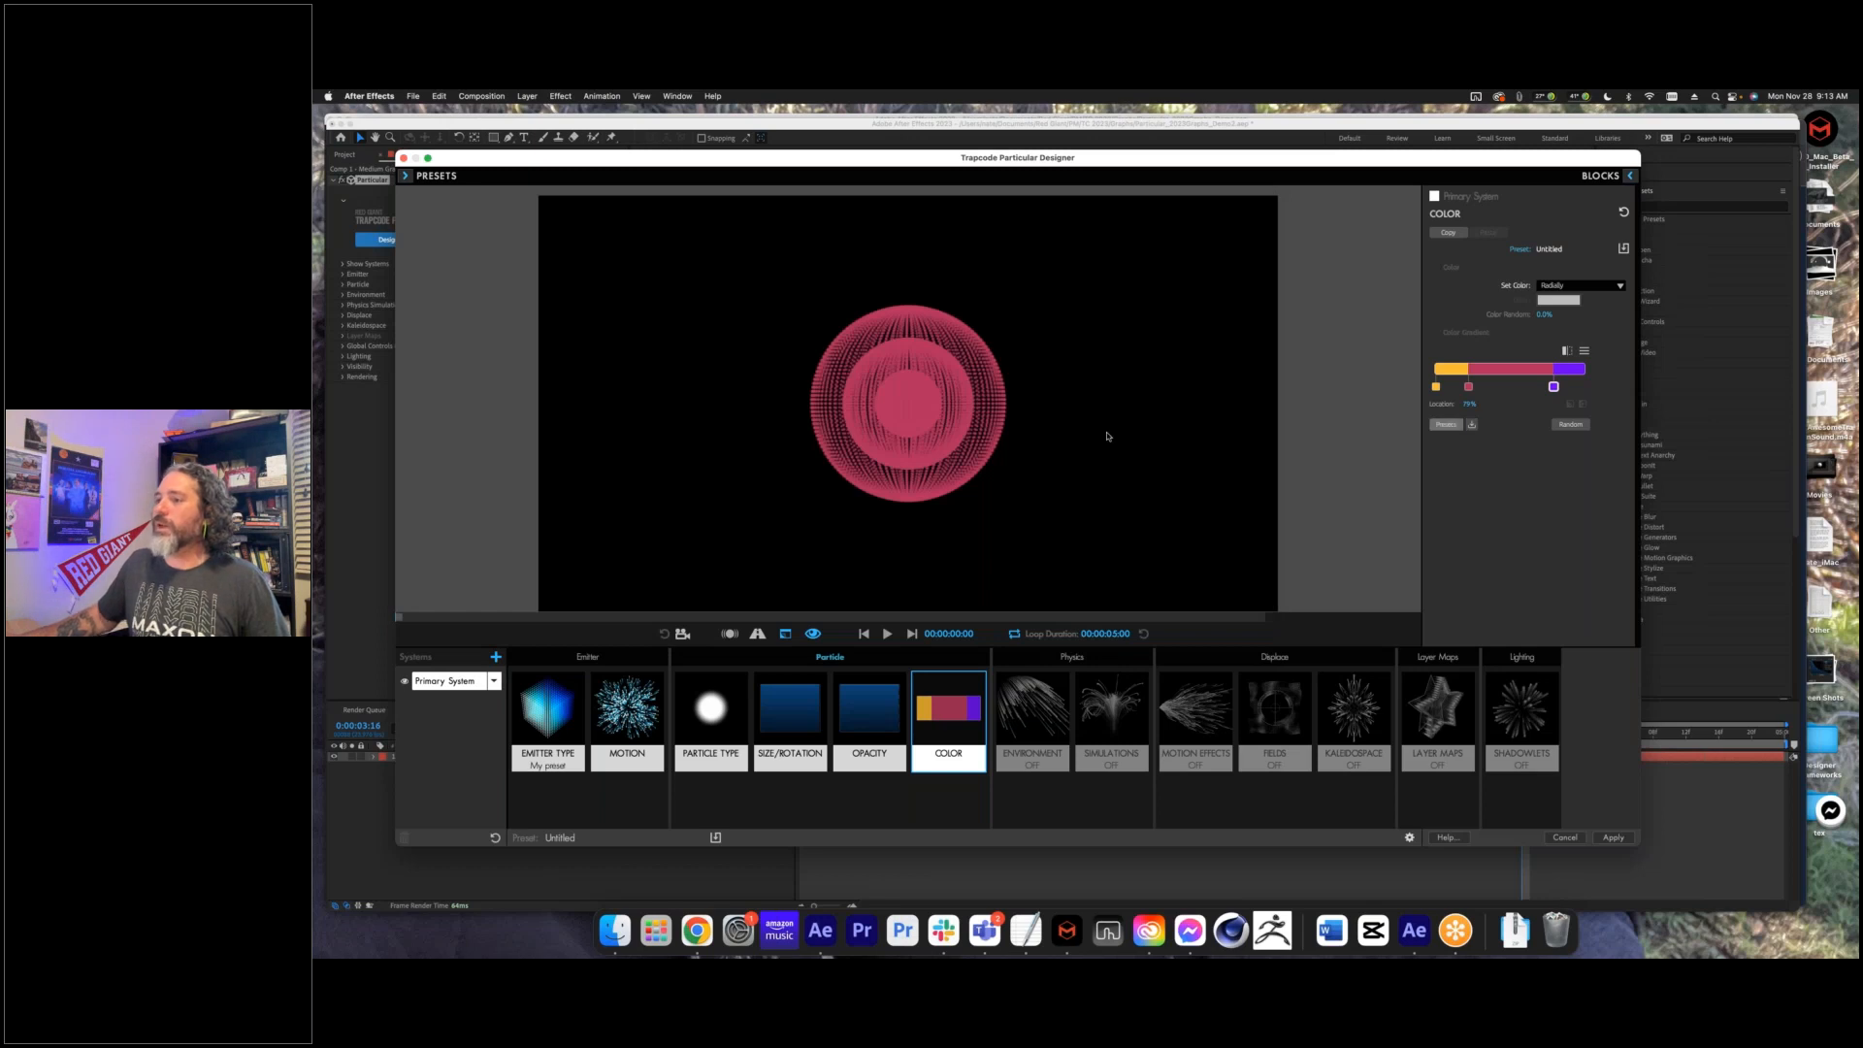
{"action": "scroll", "coordinate": [1059, 476], "scroll_direction": "down", "scroll_amount": 10}
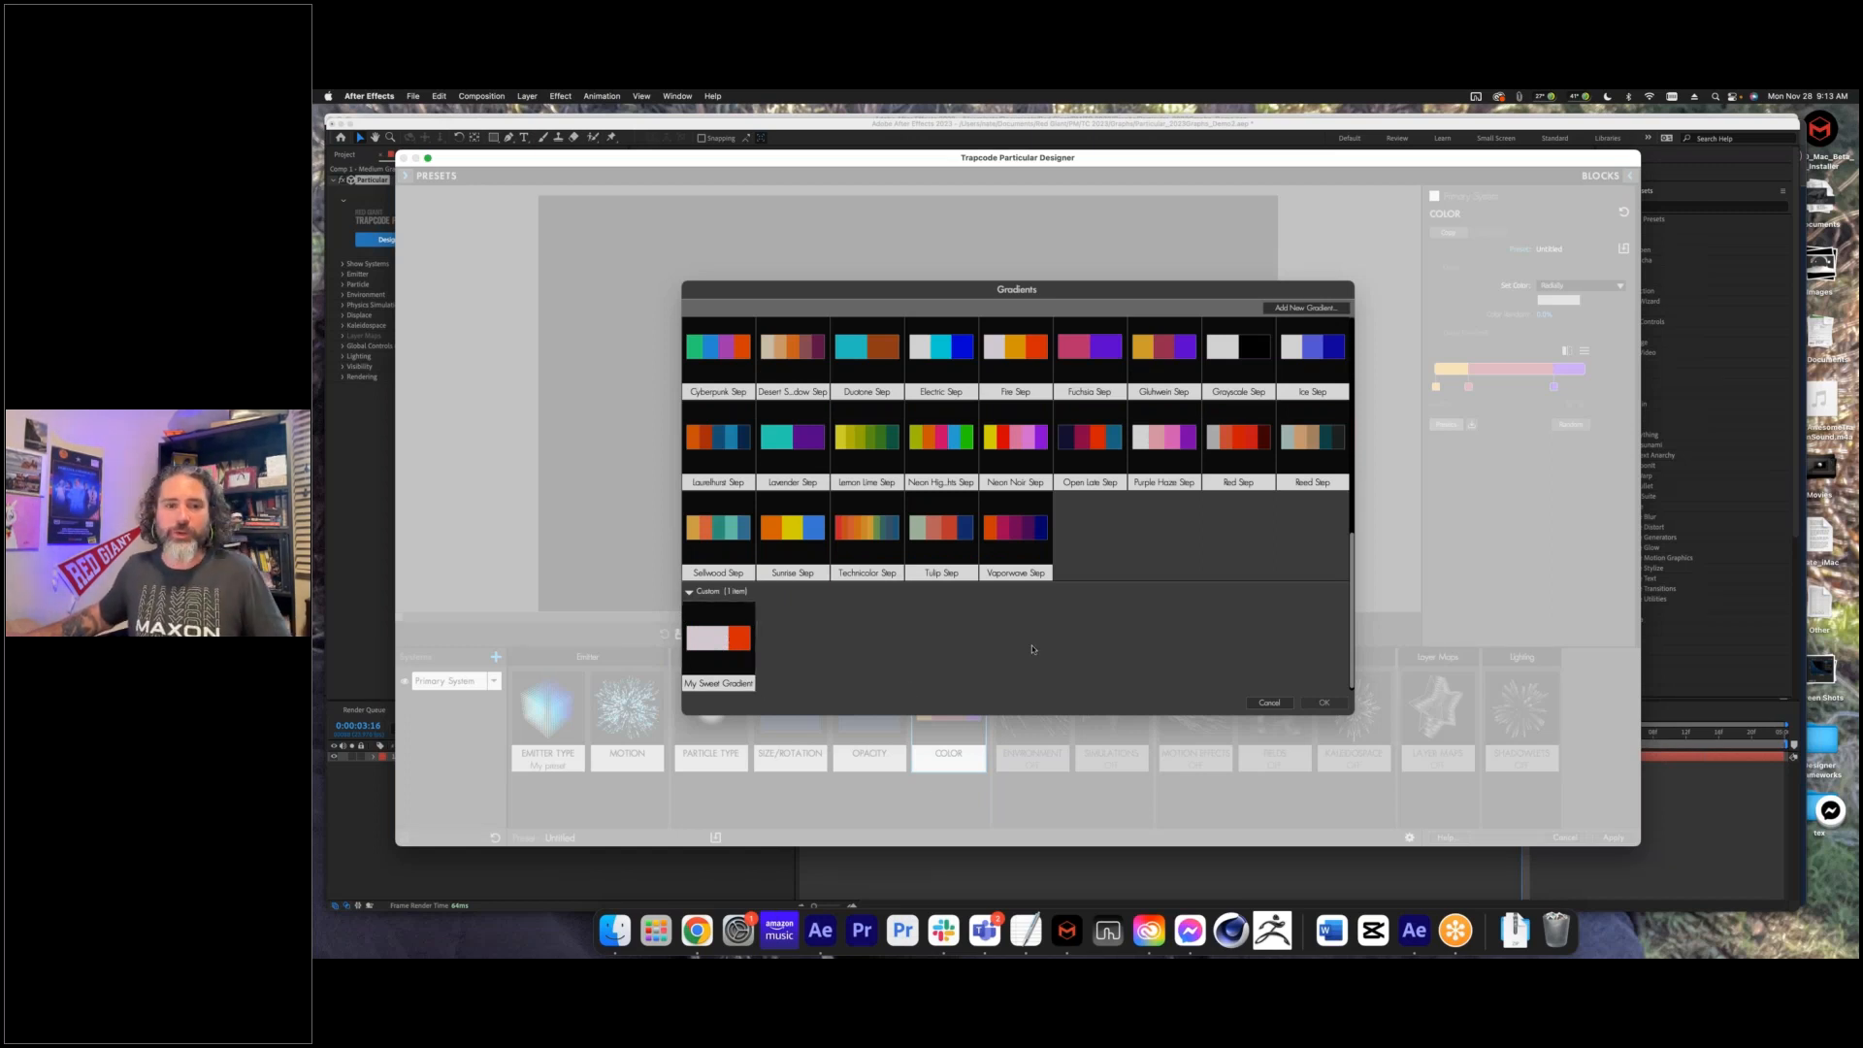
{"action": "left_click", "coordinate": [1270, 704]}
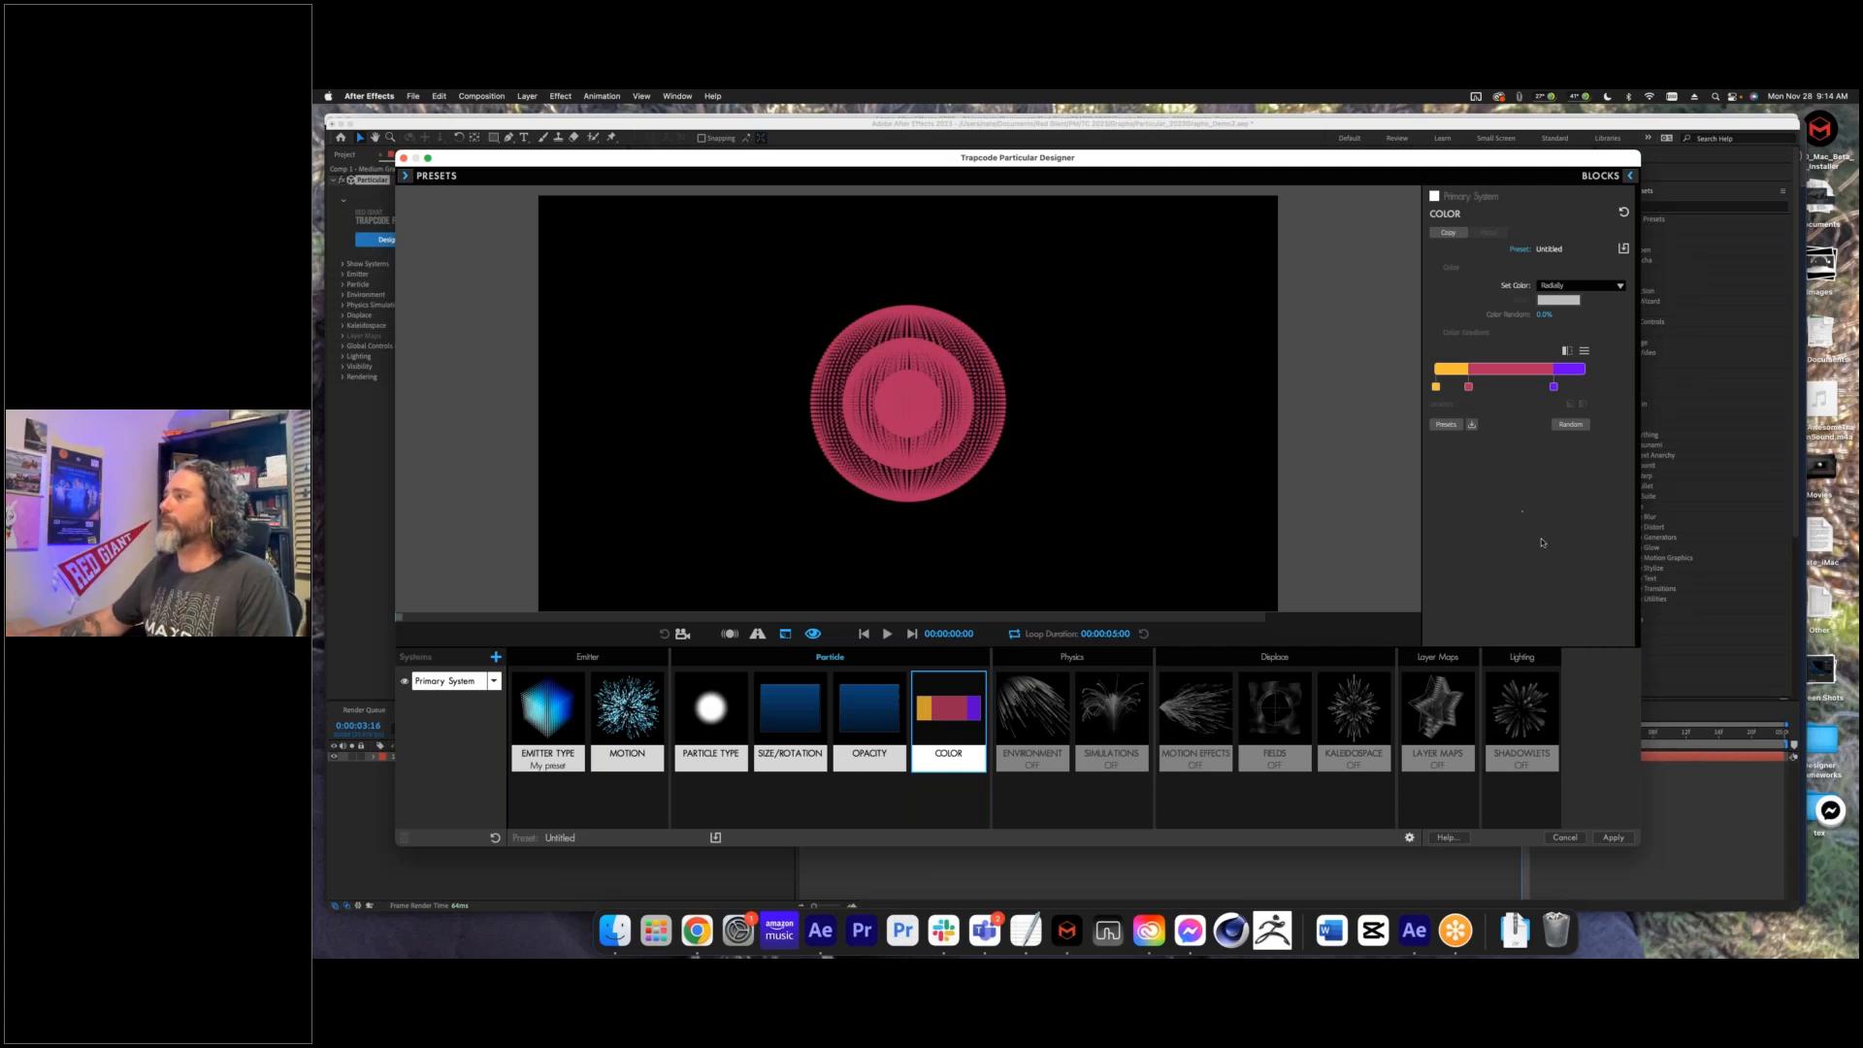
- Enlarge the designer window to fill the screen and randomize the gradient's colors
{"action": "left_click", "coordinate": [427, 159]}
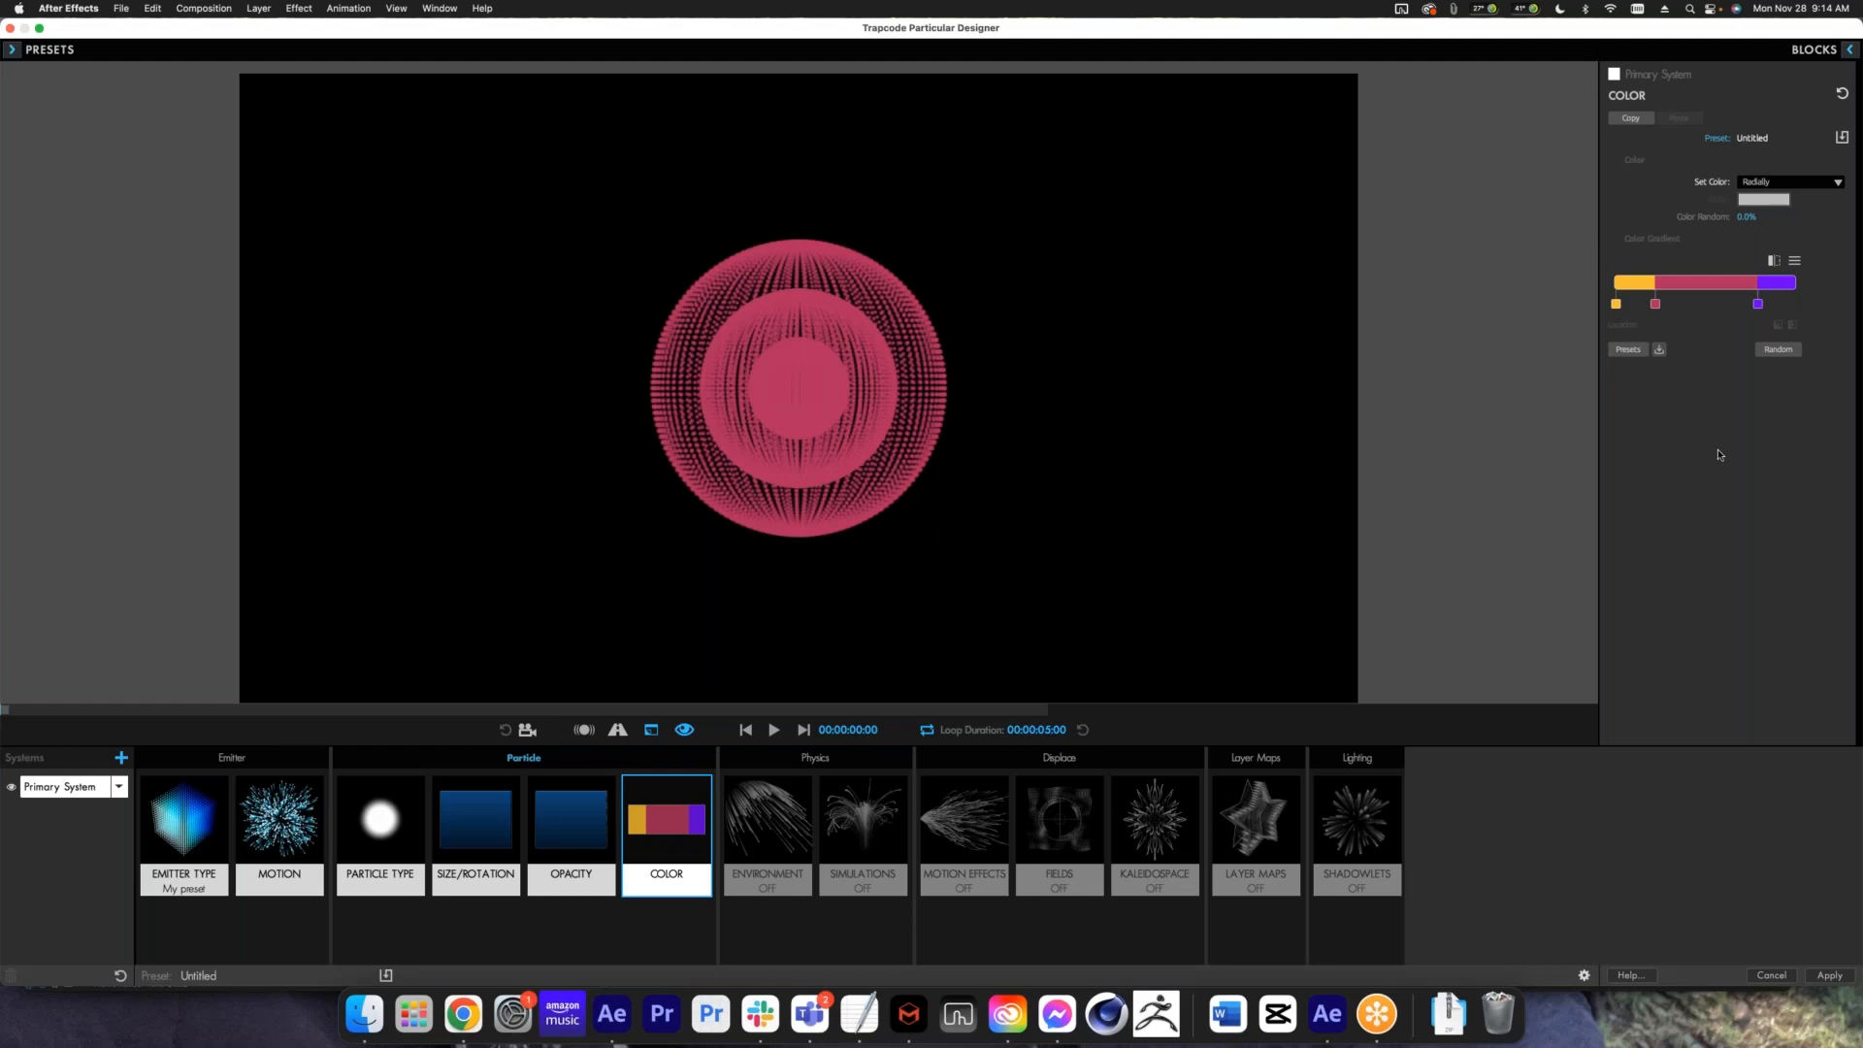
{"action": "left_click", "coordinate": [1777, 350]}
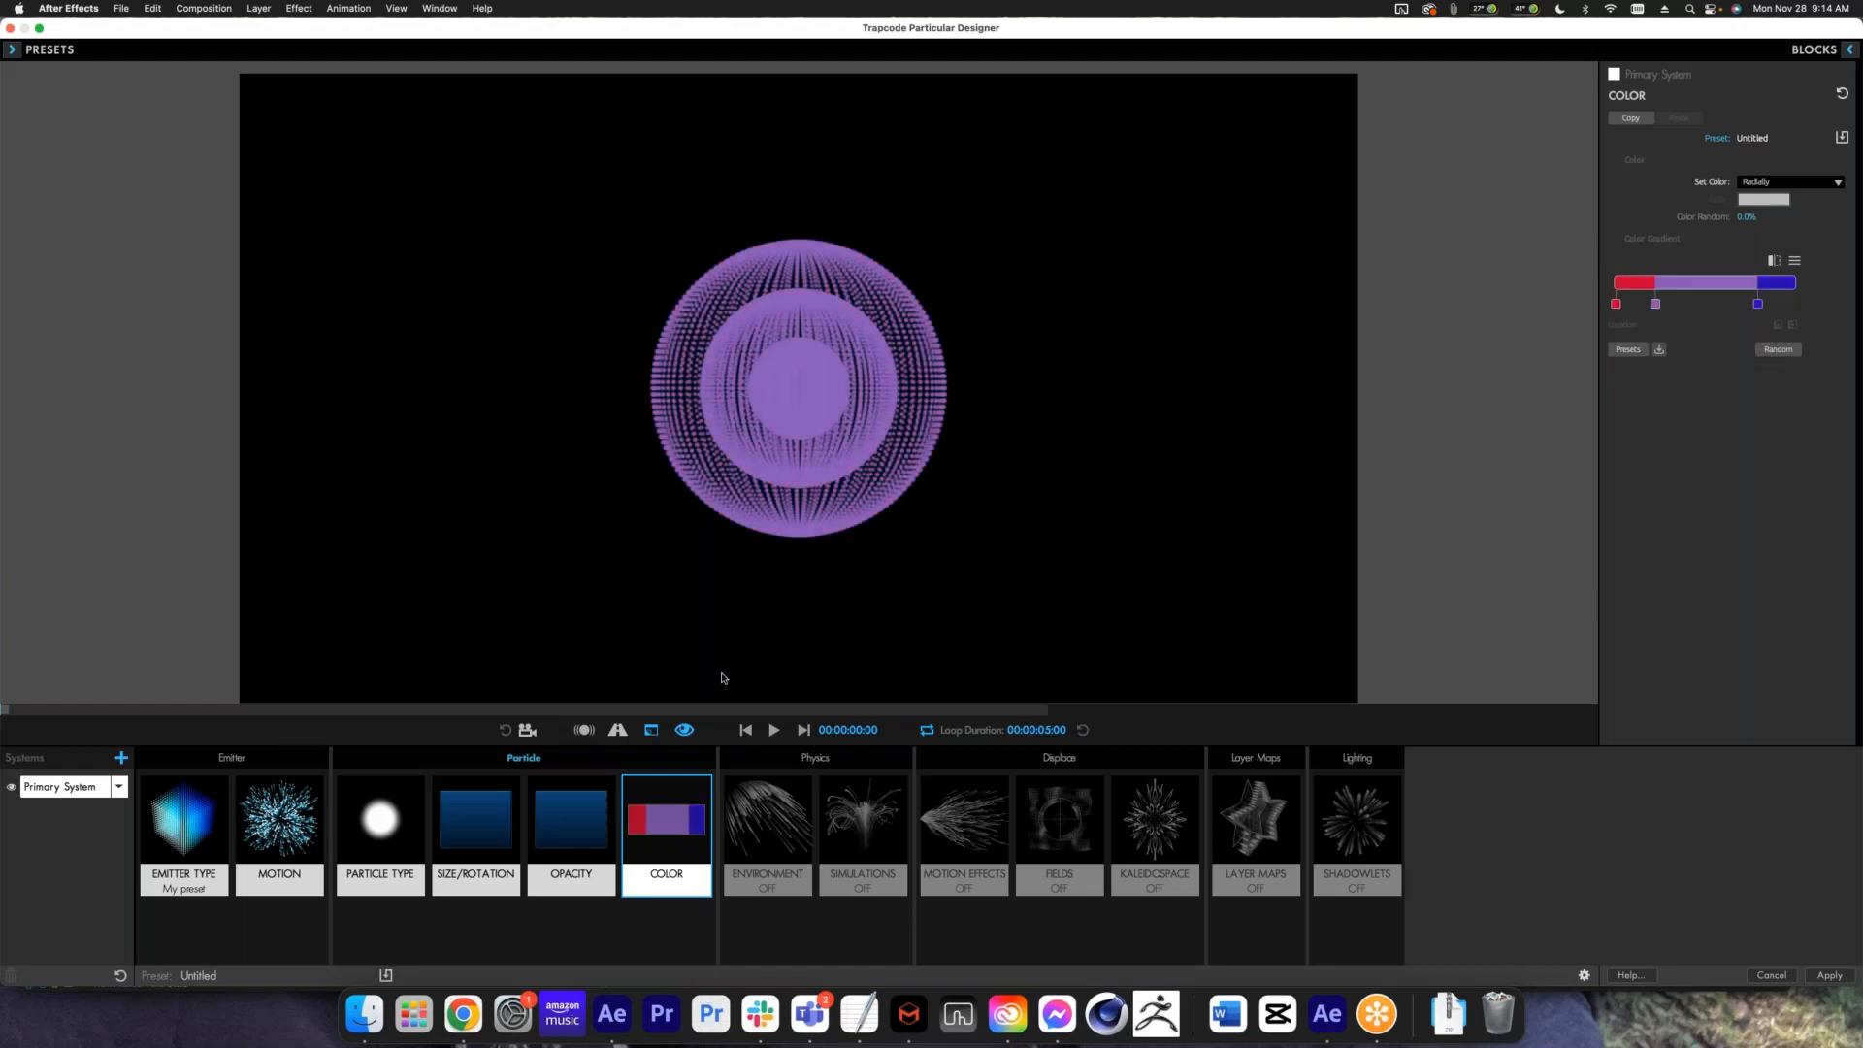
- Interpolate all of the gradient's stops and move the middle stop to about 45%
{"action": "left_click", "coordinate": [1795, 264]}
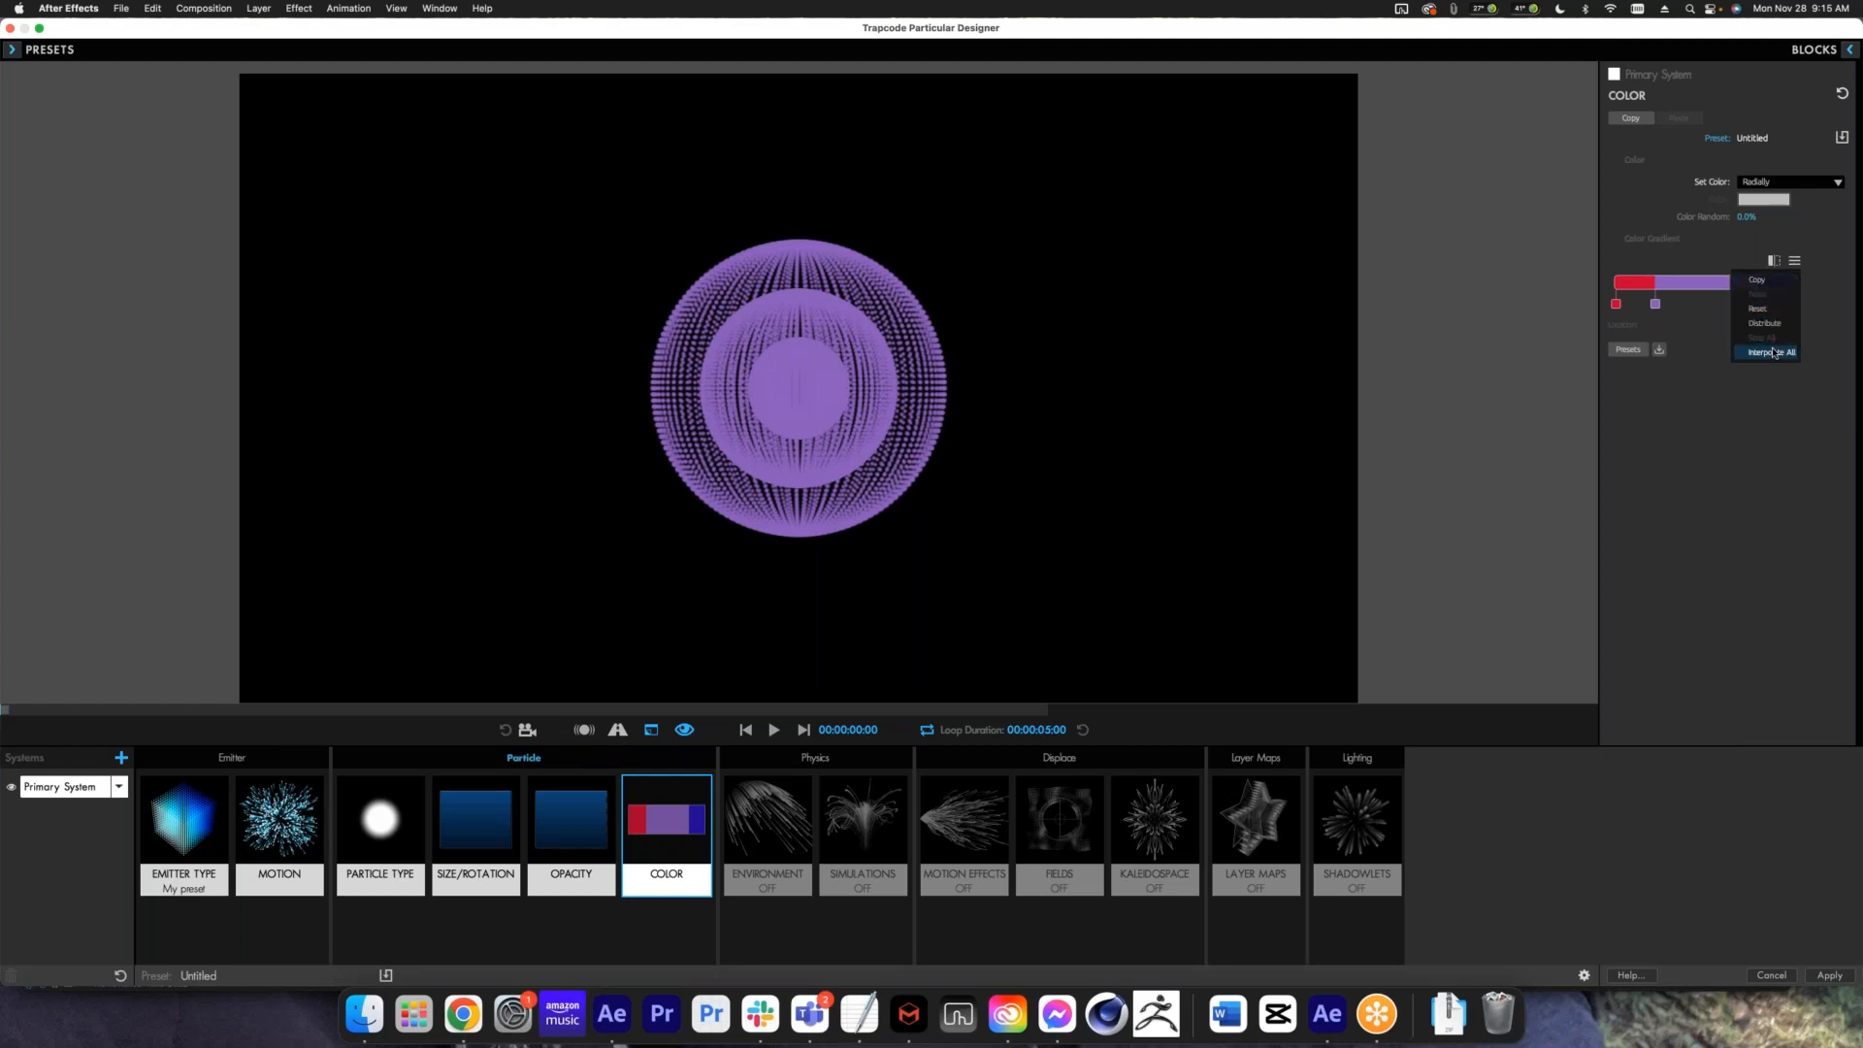
{"action": "left_click", "coordinate": [1775, 353]}
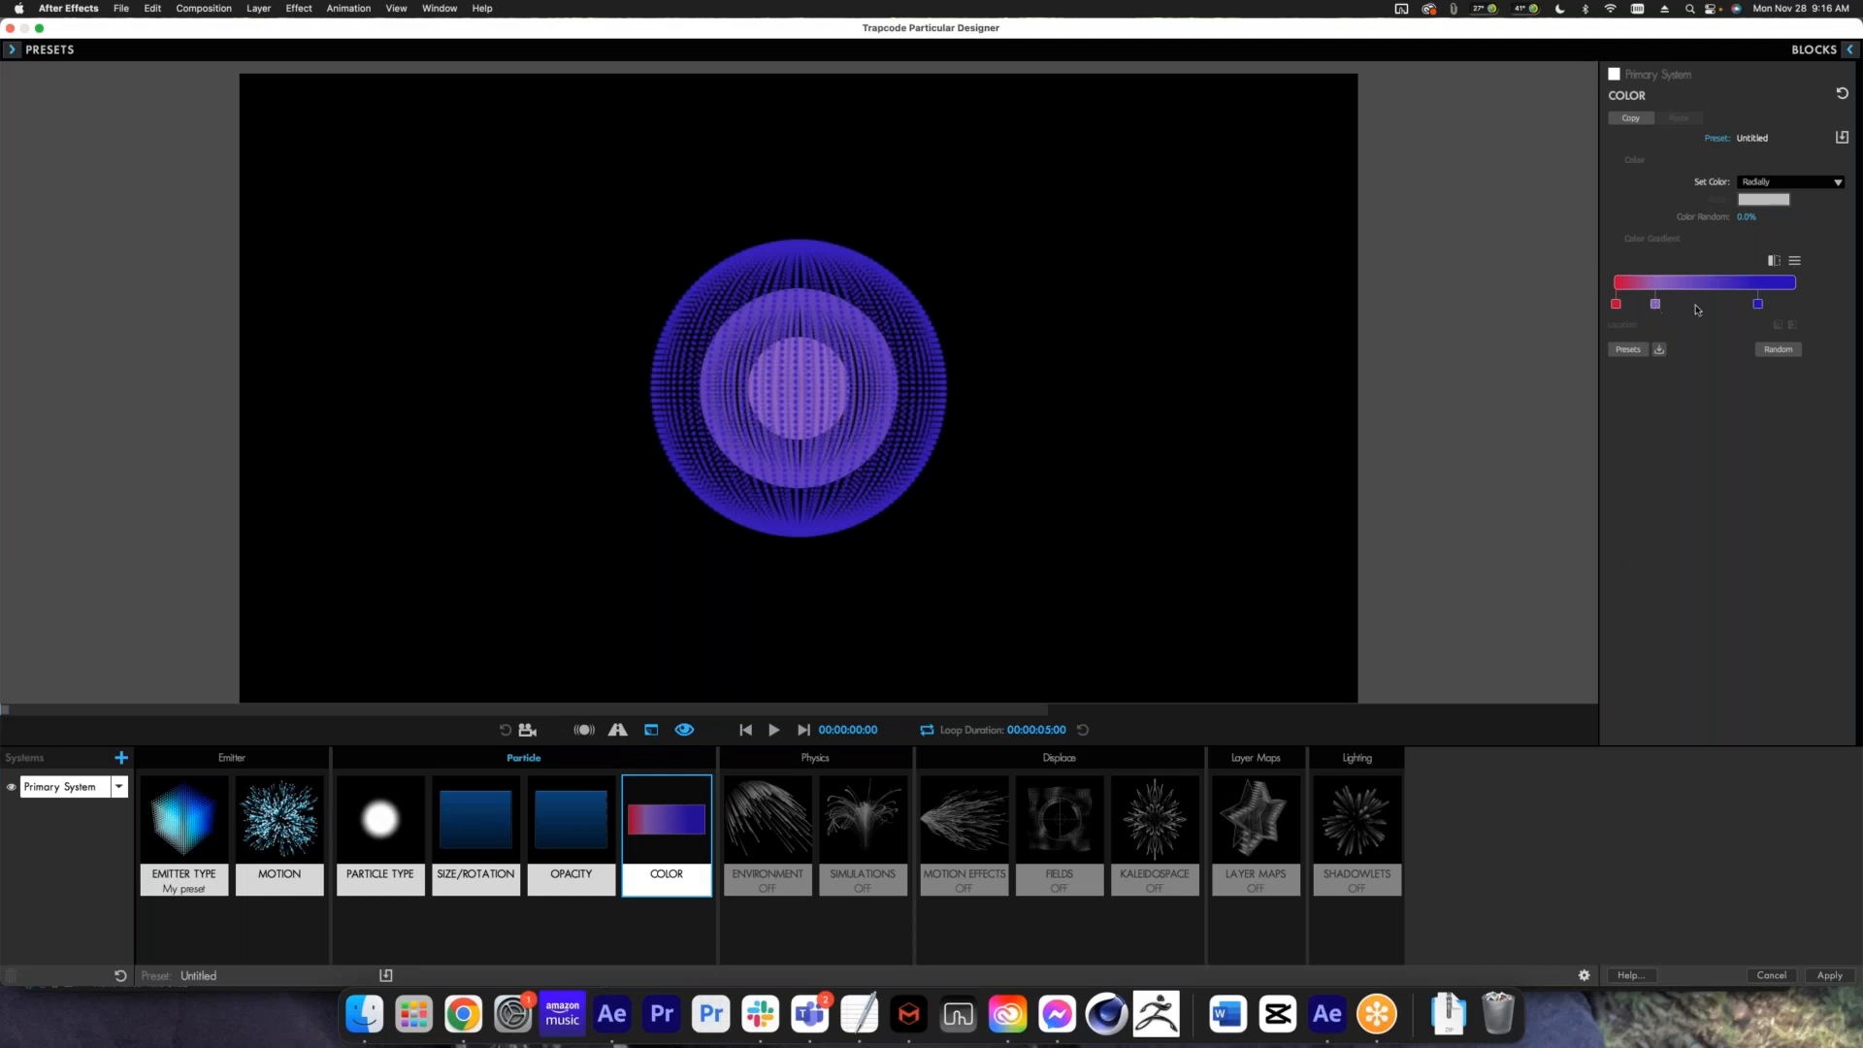
{"action": "left_click_drag", "start_coordinate": [1655, 304], "coordinate": [1697, 311]}
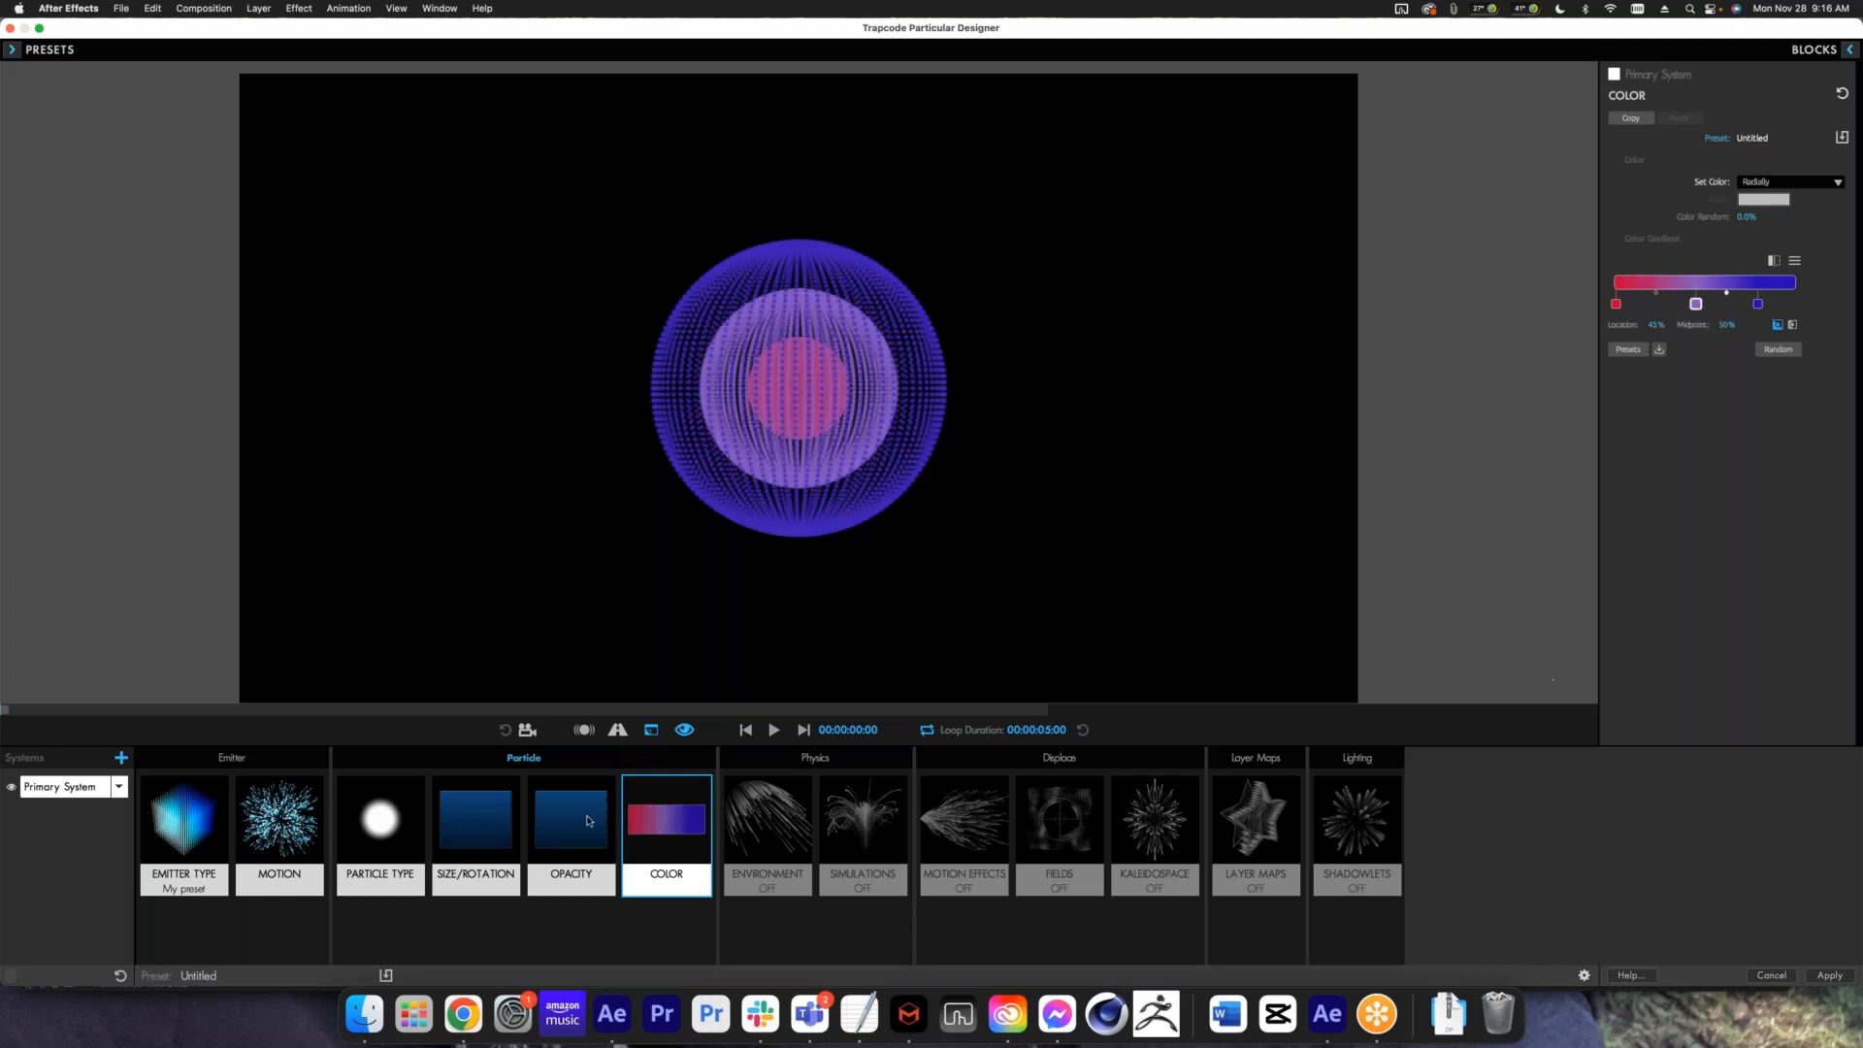
- Open the Size/Rotation block and set Size Over to X
{"action": "left_click", "coordinate": [473, 841]}
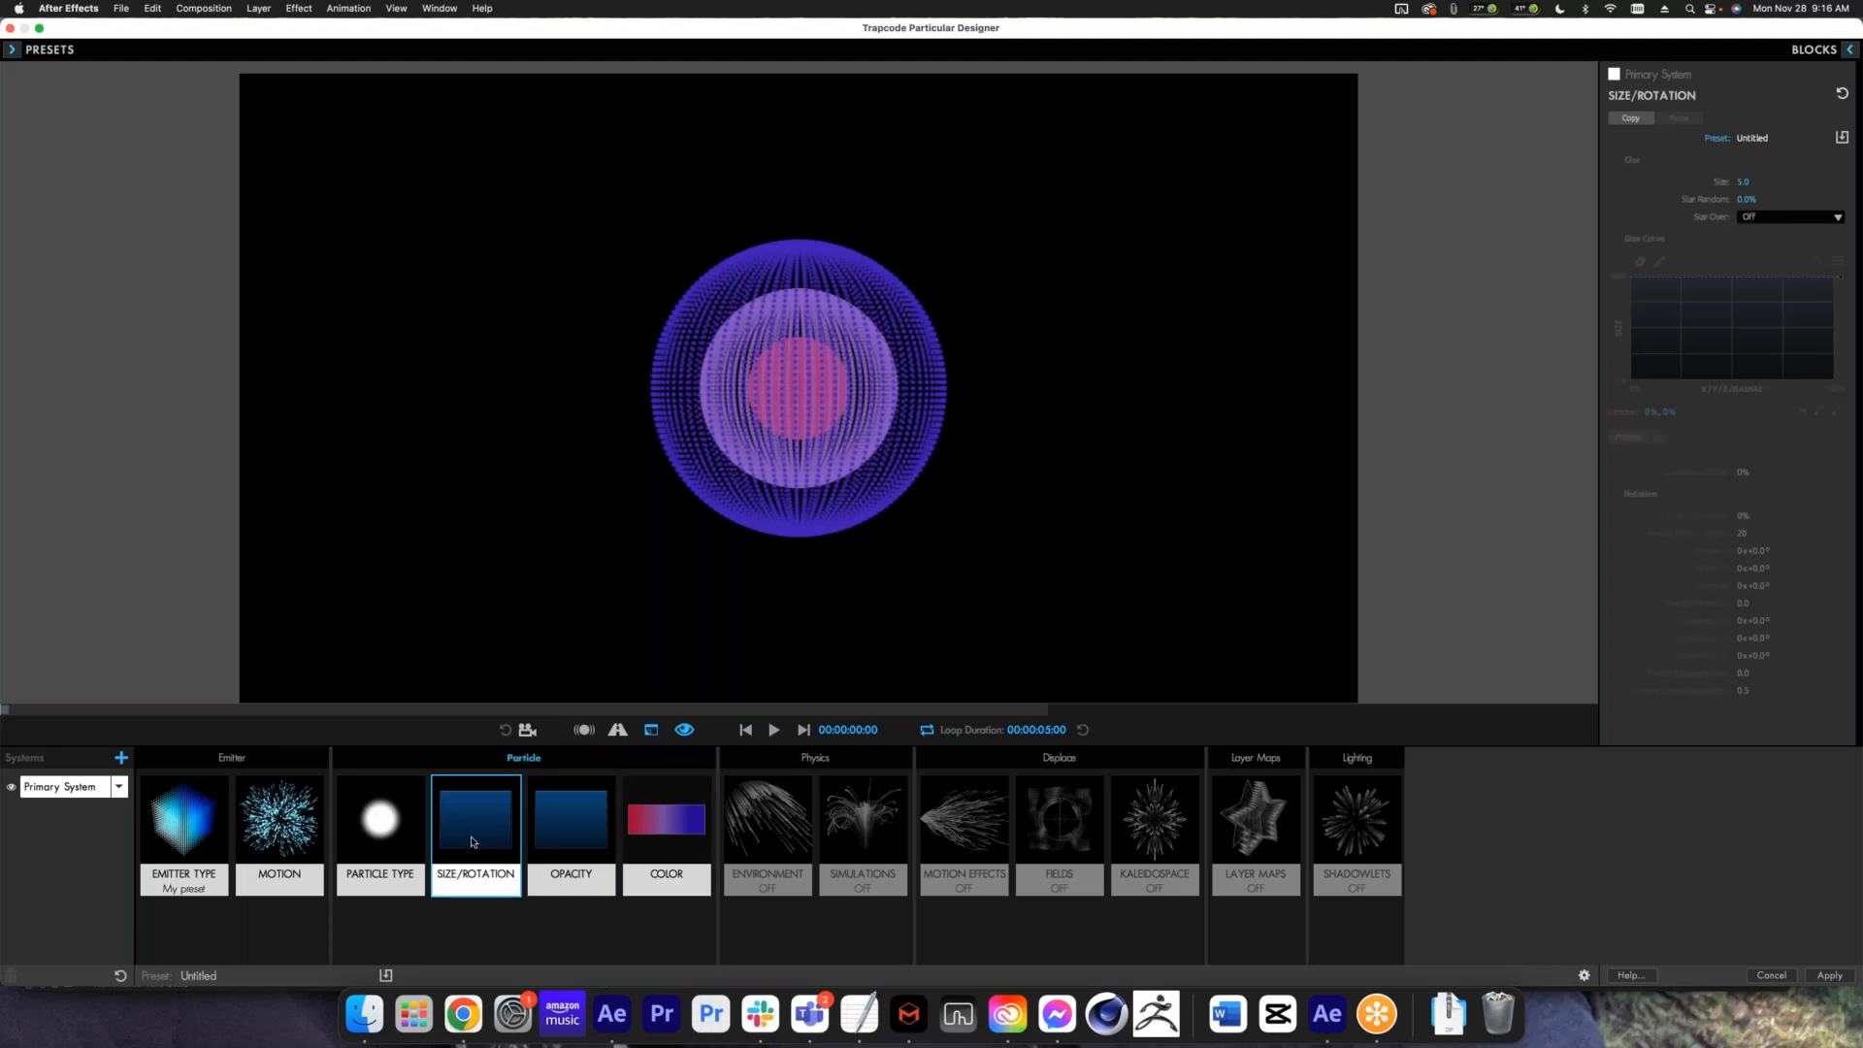
{"action": "left_click", "coordinate": [1772, 221]}
{"action": "left_click", "coordinate": [1772, 221]}
{"action": "left_click", "coordinate": [1772, 221]}
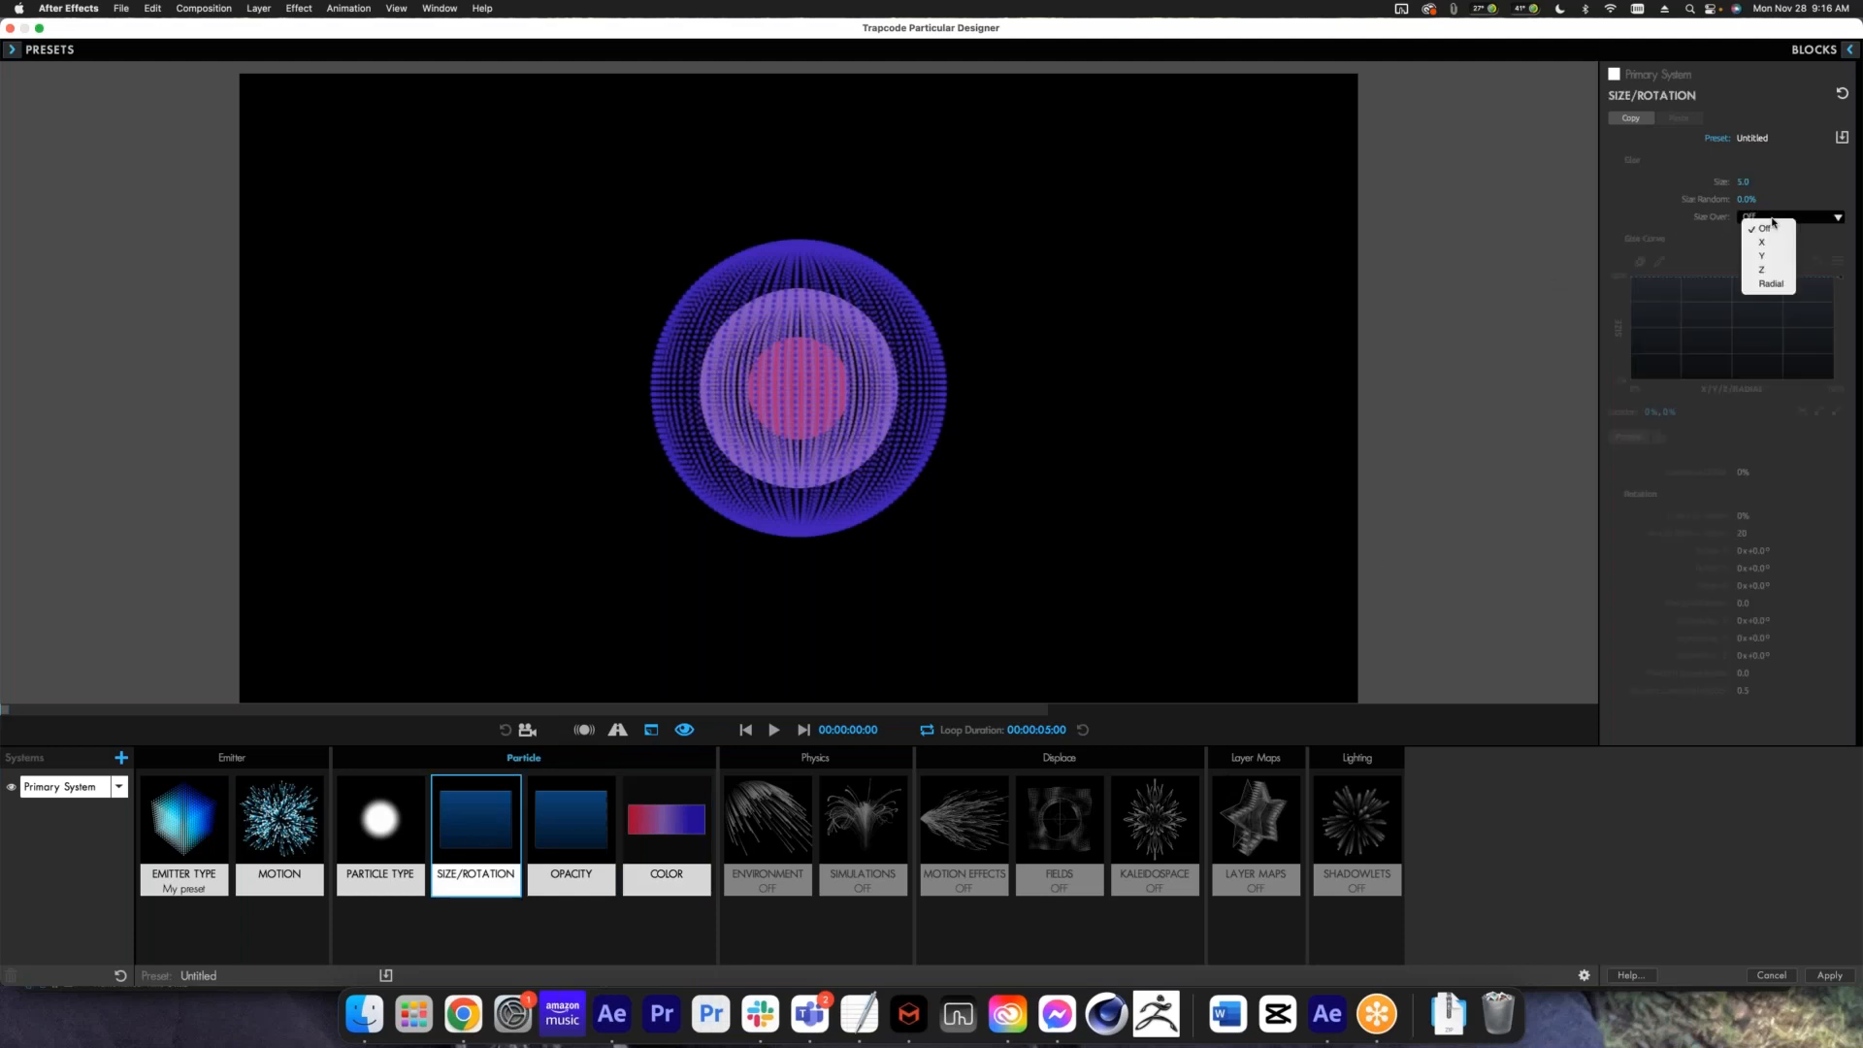
{"action": "left_click", "coordinate": [1761, 222]}
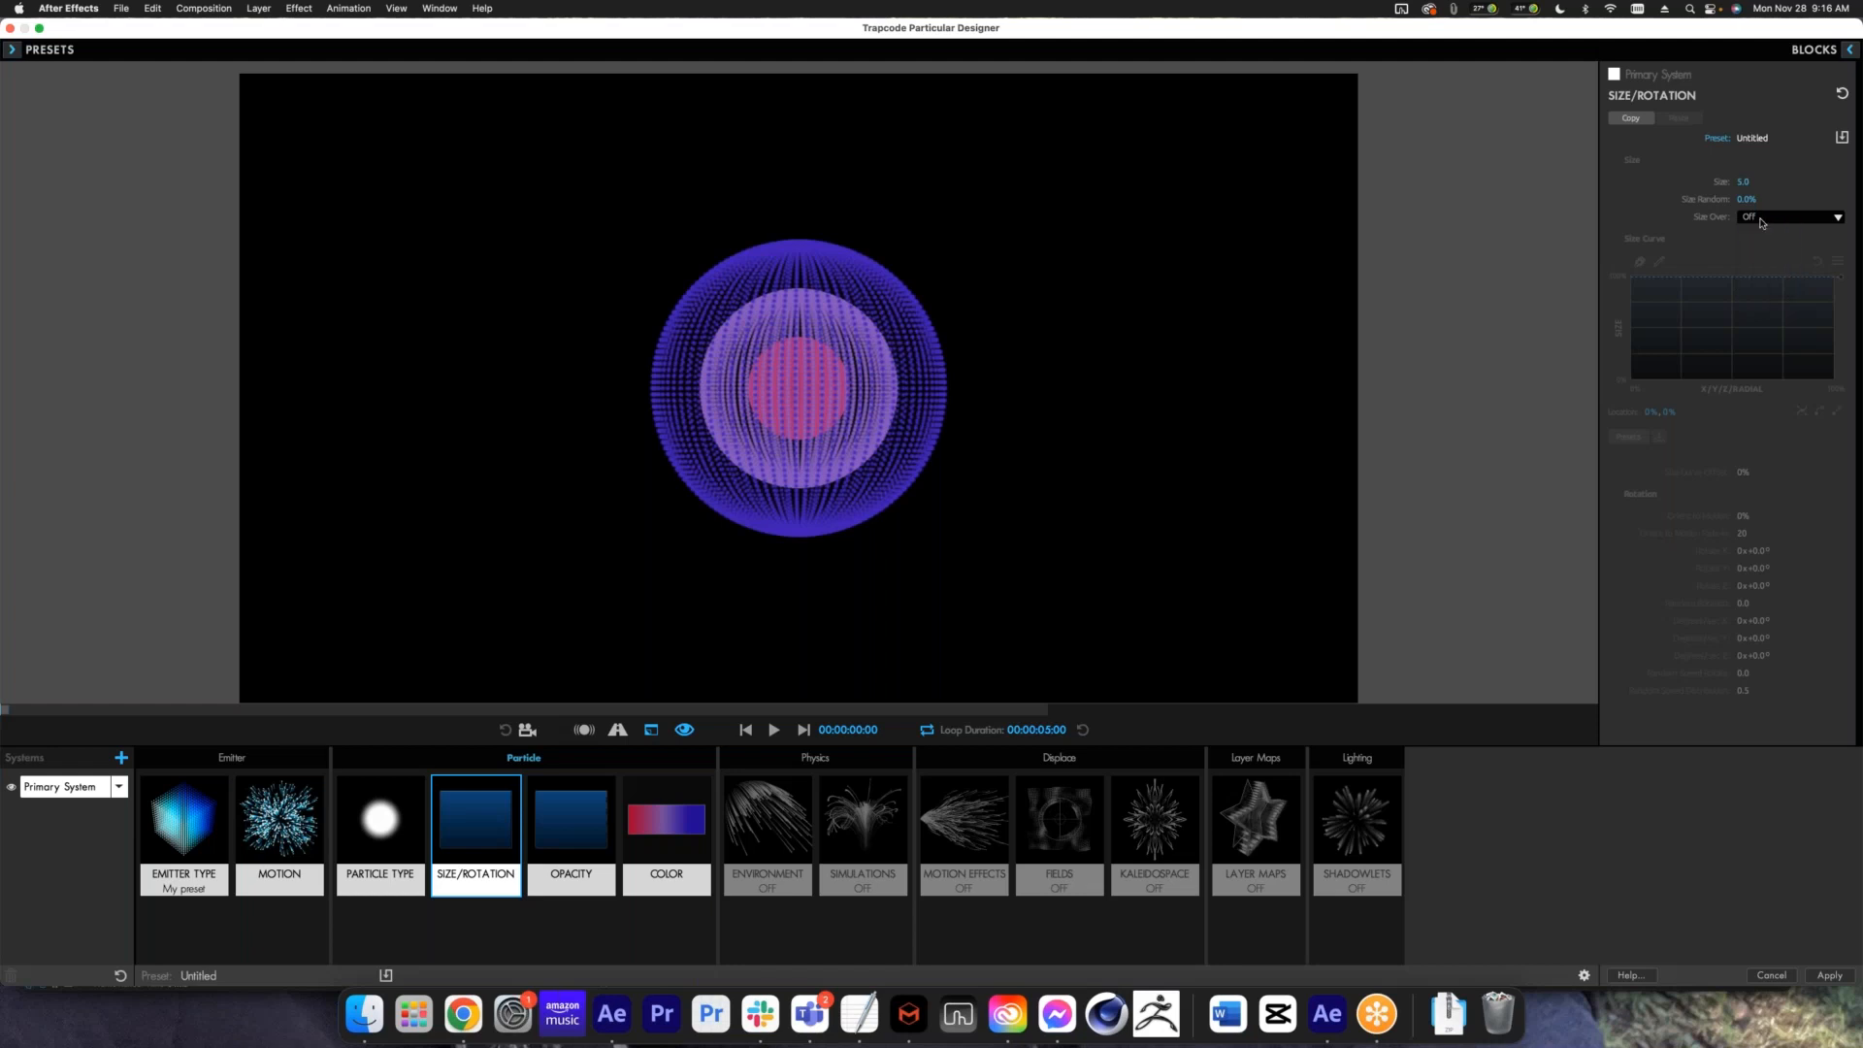
{"action": "left_click", "coordinate": [1761, 222]}
{"action": "left_click", "coordinate": [1761, 242]}
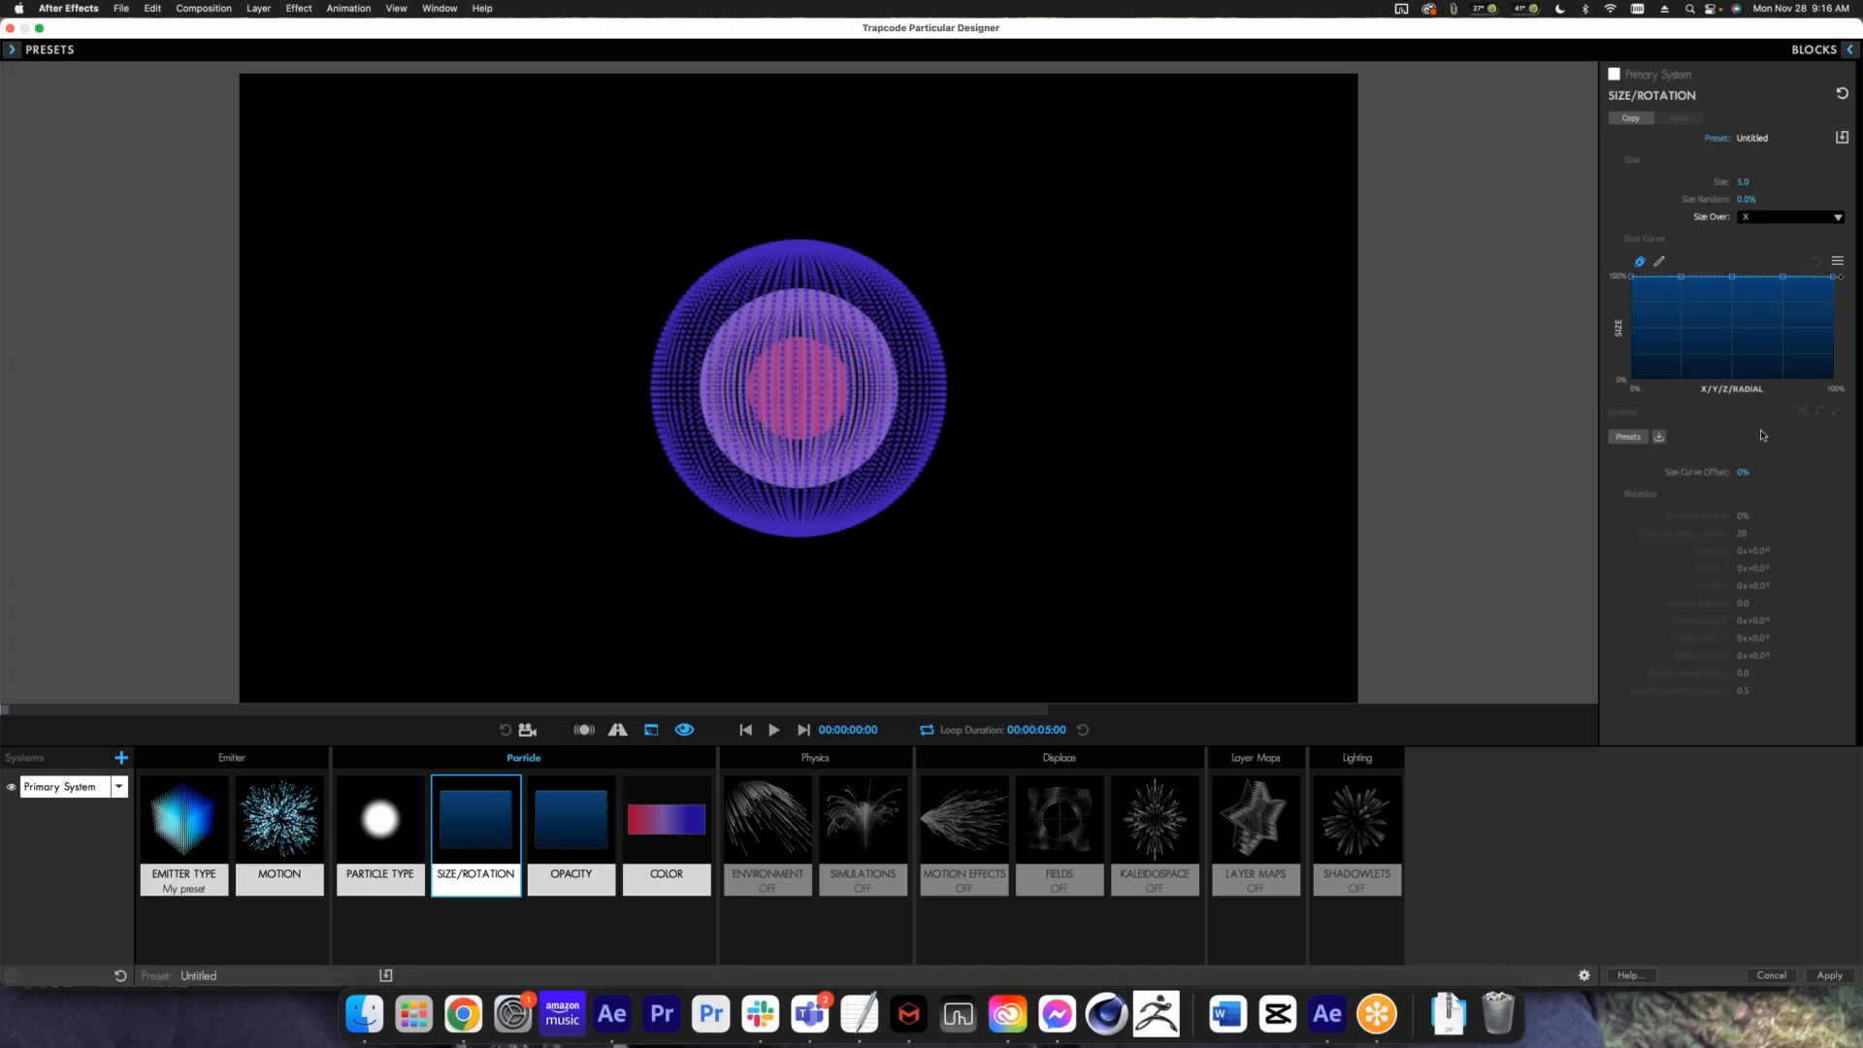
- Draw a freehand wave on the size curve with the pencil, adding narrow spikes and reshaping its second half around a taller peak
{"action": "left_click", "coordinate": [1659, 263]}
{"action": "mouse_move", "coordinate": [1641, 337]}
{"action": "left_mouse_down"}
{"action": "mouse_move", "coordinate": [1720, 351]}
{"action": "mouse_move", "coordinate": [1767, 305]}
{"action": "mouse_move", "coordinate": [1842, 327]}
{"action": "left_mouse_up"}
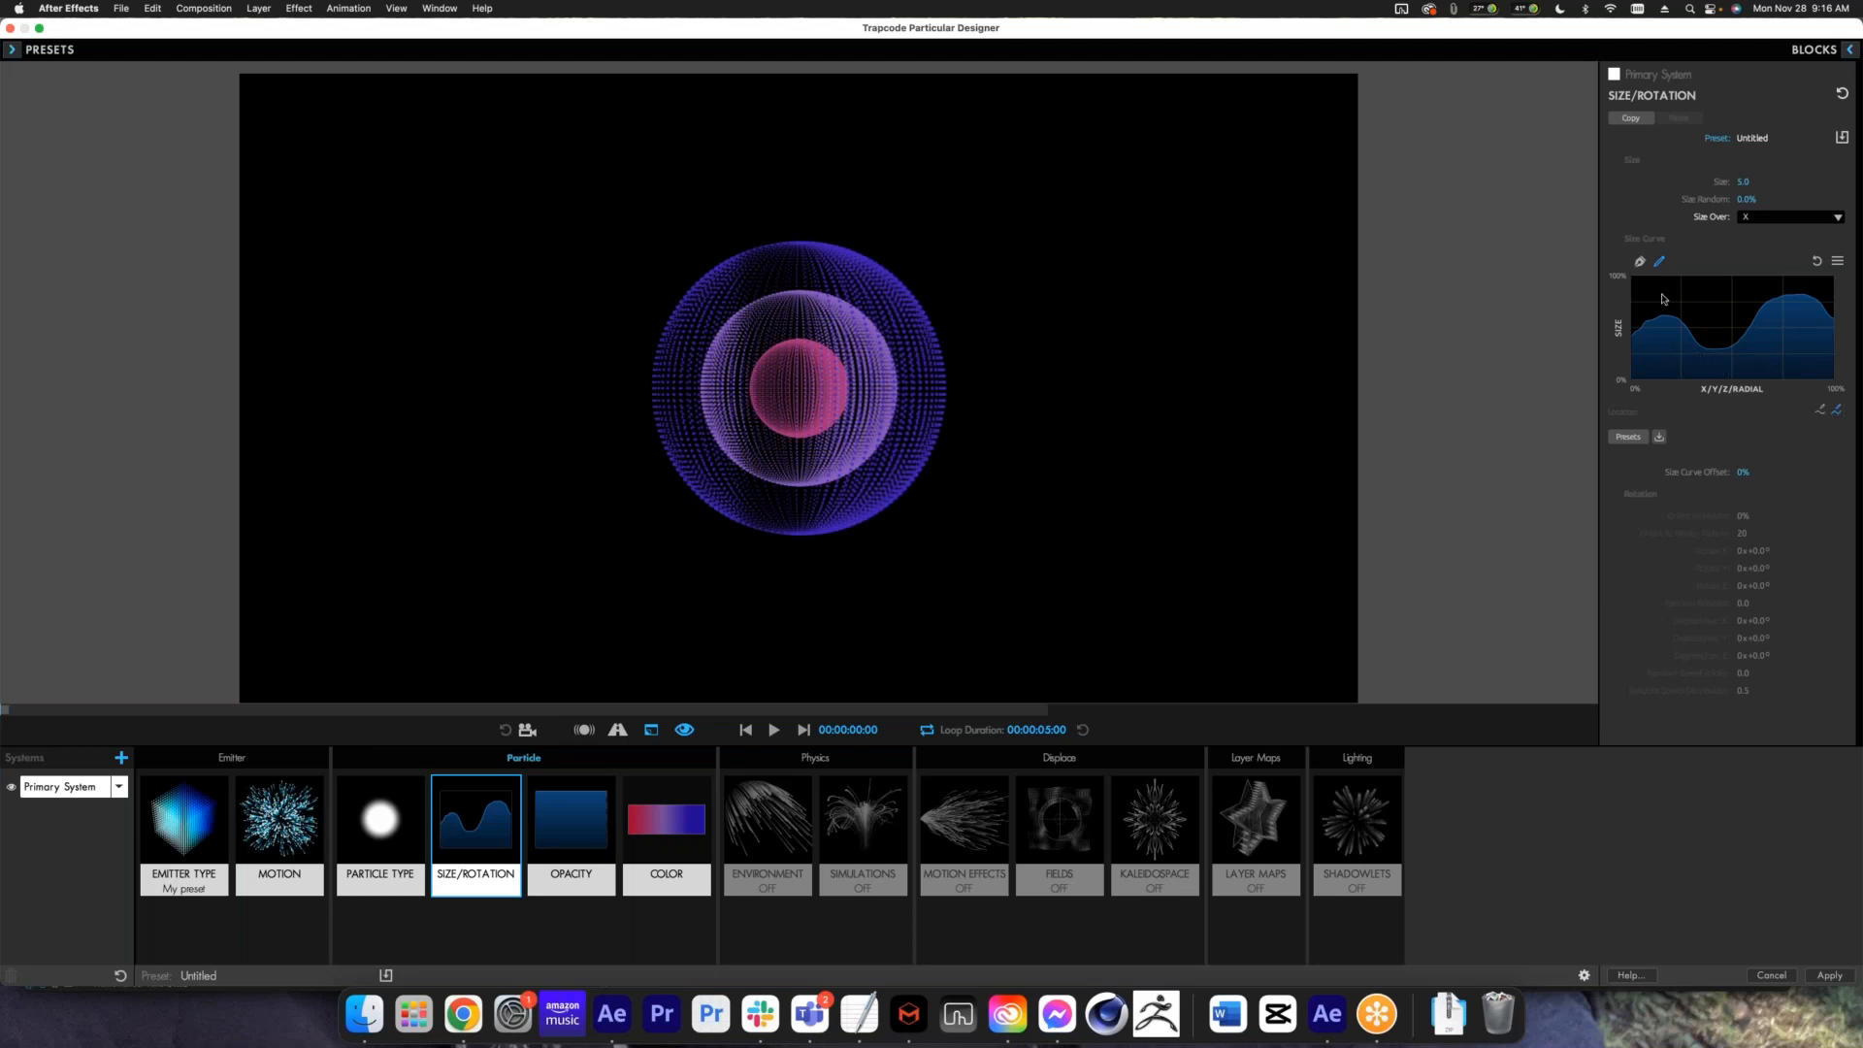
{"action": "left_click", "coordinate": [1642, 287]}
{"action": "left_click", "coordinate": [1653, 287]}
{"action": "left_click", "coordinate": [1671, 287]}
{"action": "left_click", "coordinate": [1686, 287]}
{"action": "left_click", "coordinate": [1749, 357]}
{"action": "left_click", "coordinate": [1749, 295]}
{"action": "left_click", "coordinate": [1773, 345]}
{"action": "left_click_drag", "start_coordinate": [1816, 341], "coordinate": [1773, 345]}
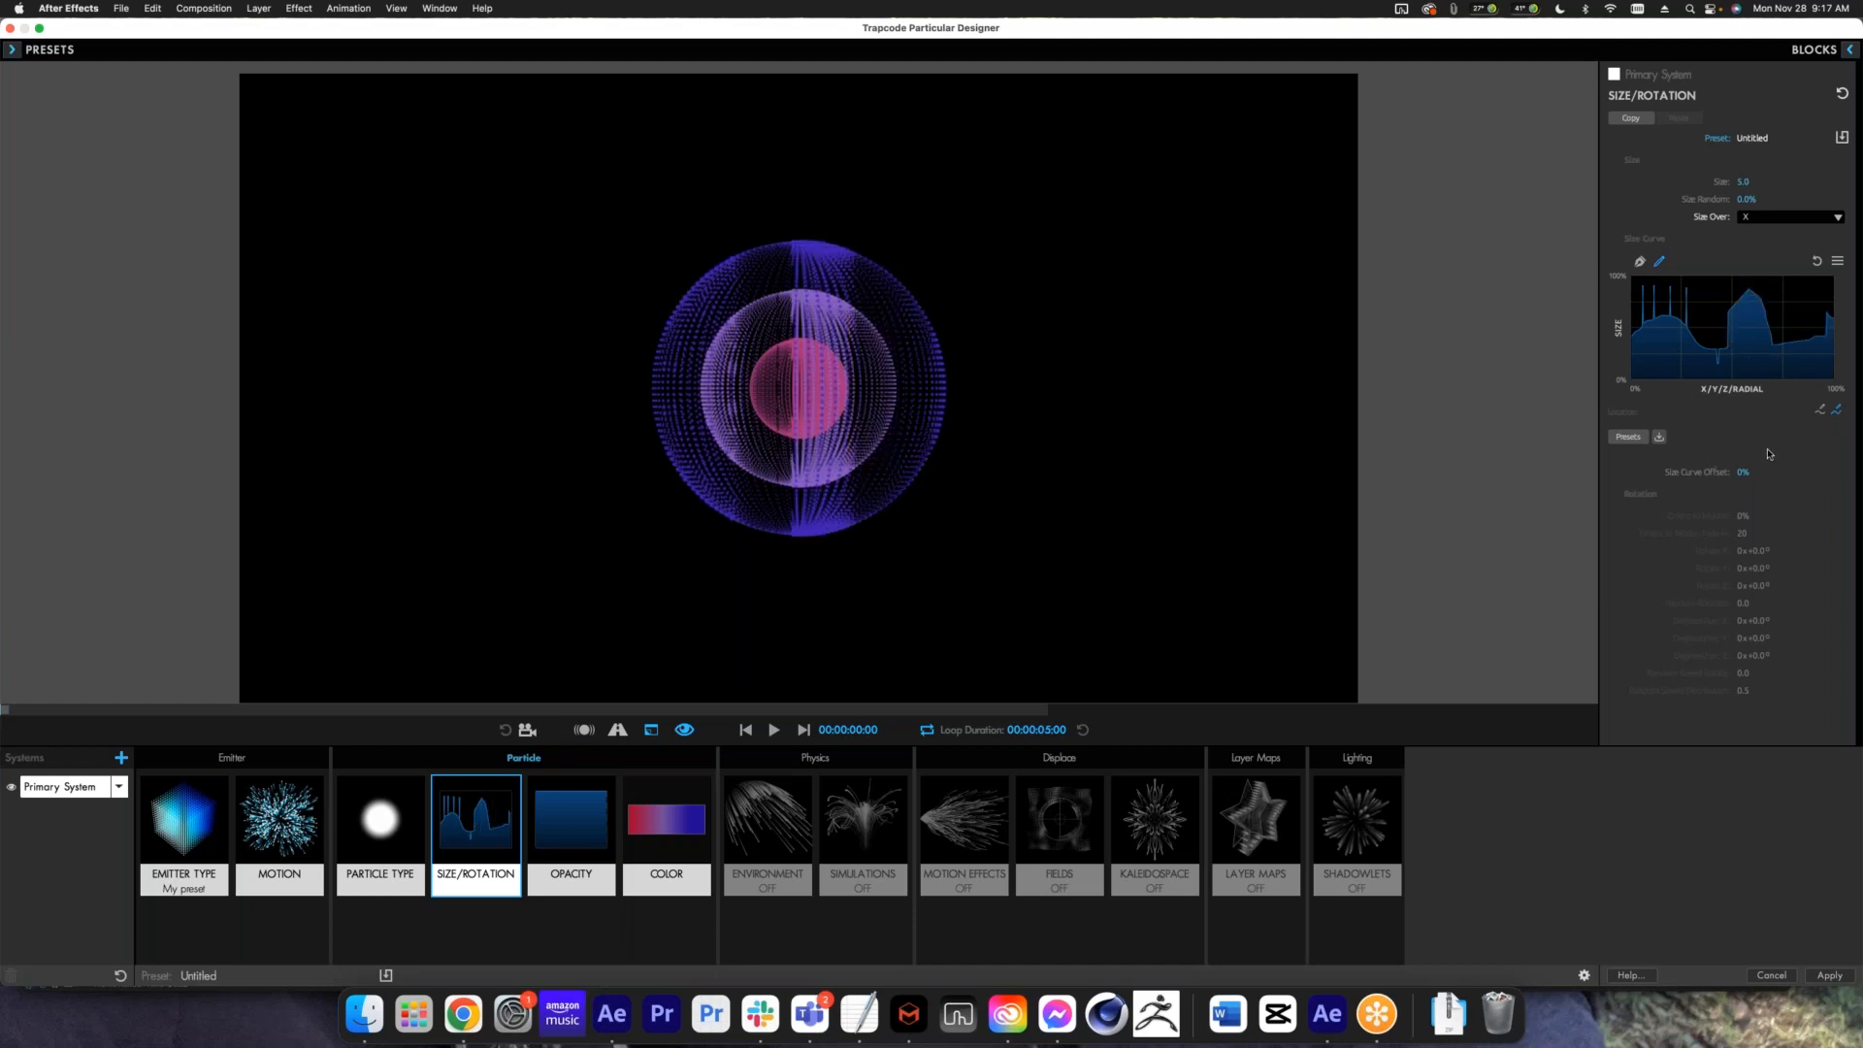
- Convert the freehand size curve into editable points, then reset the curve
{"action": "left_click", "coordinate": [1640, 262]}
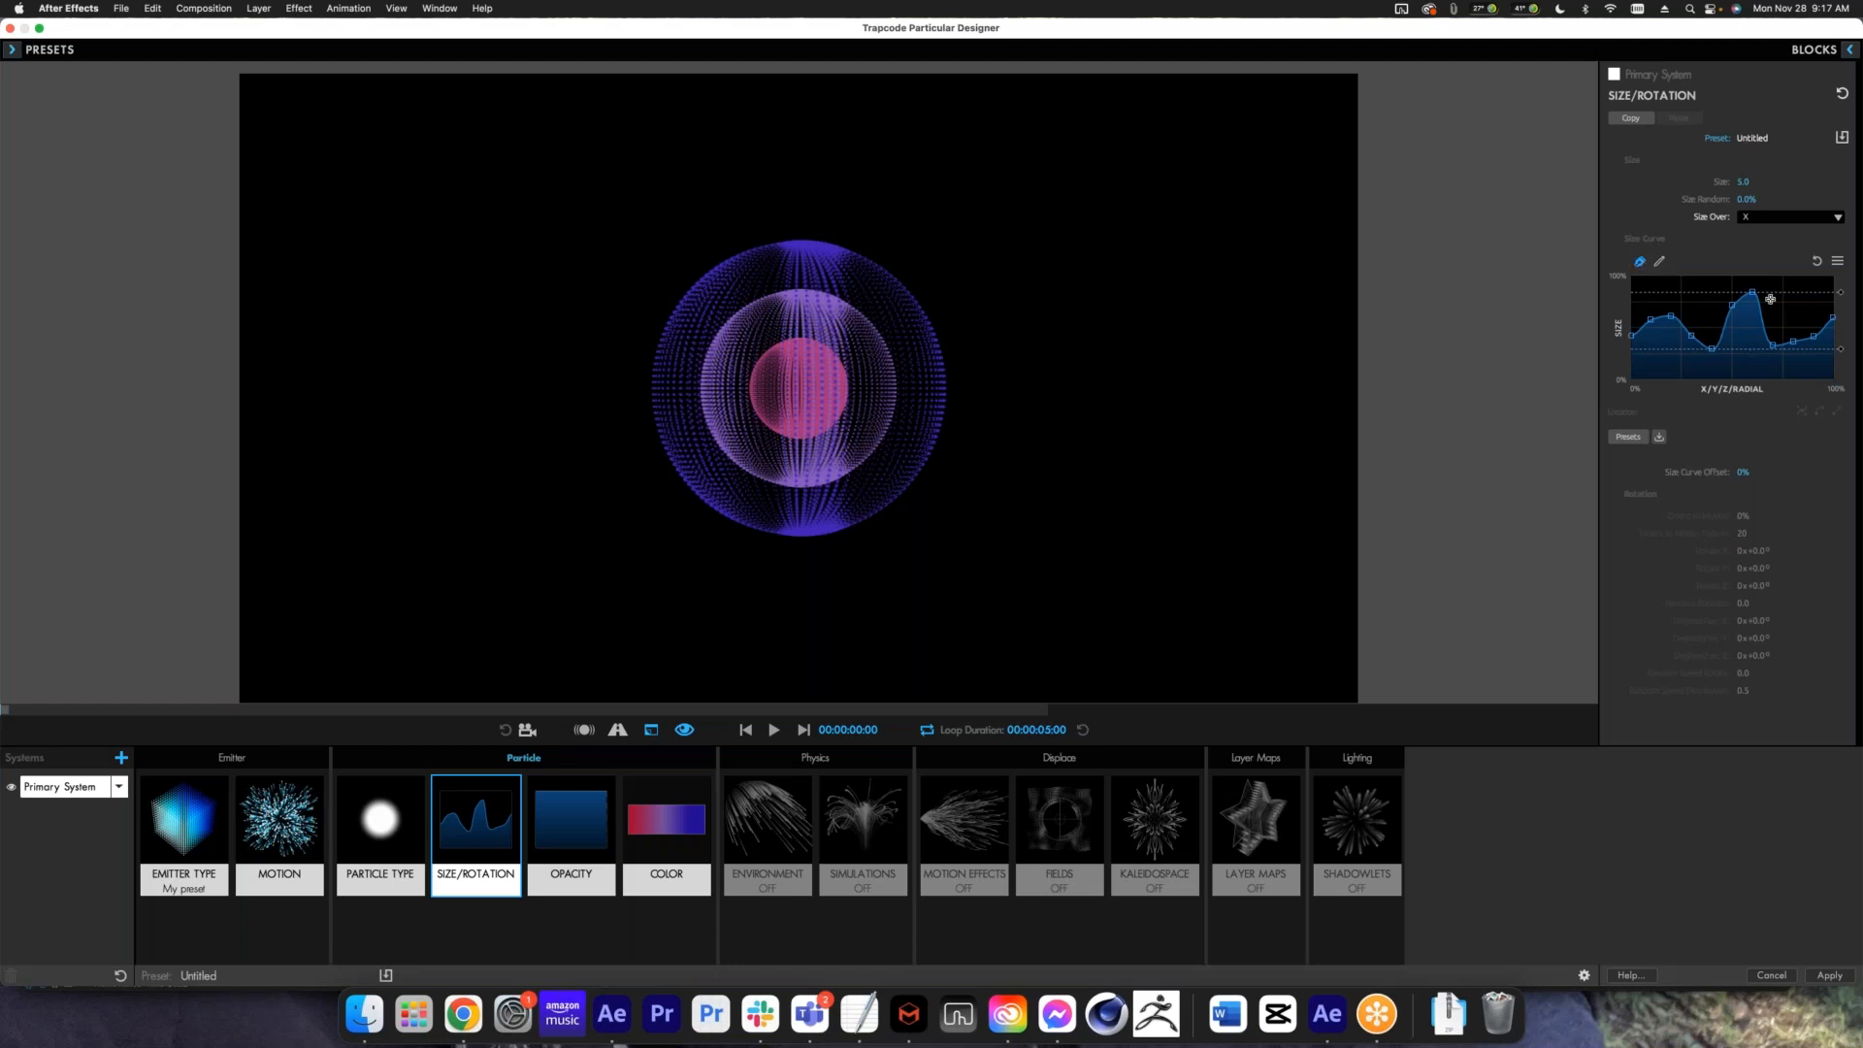
{"action": "left_click", "coordinate": [1817, 260]}
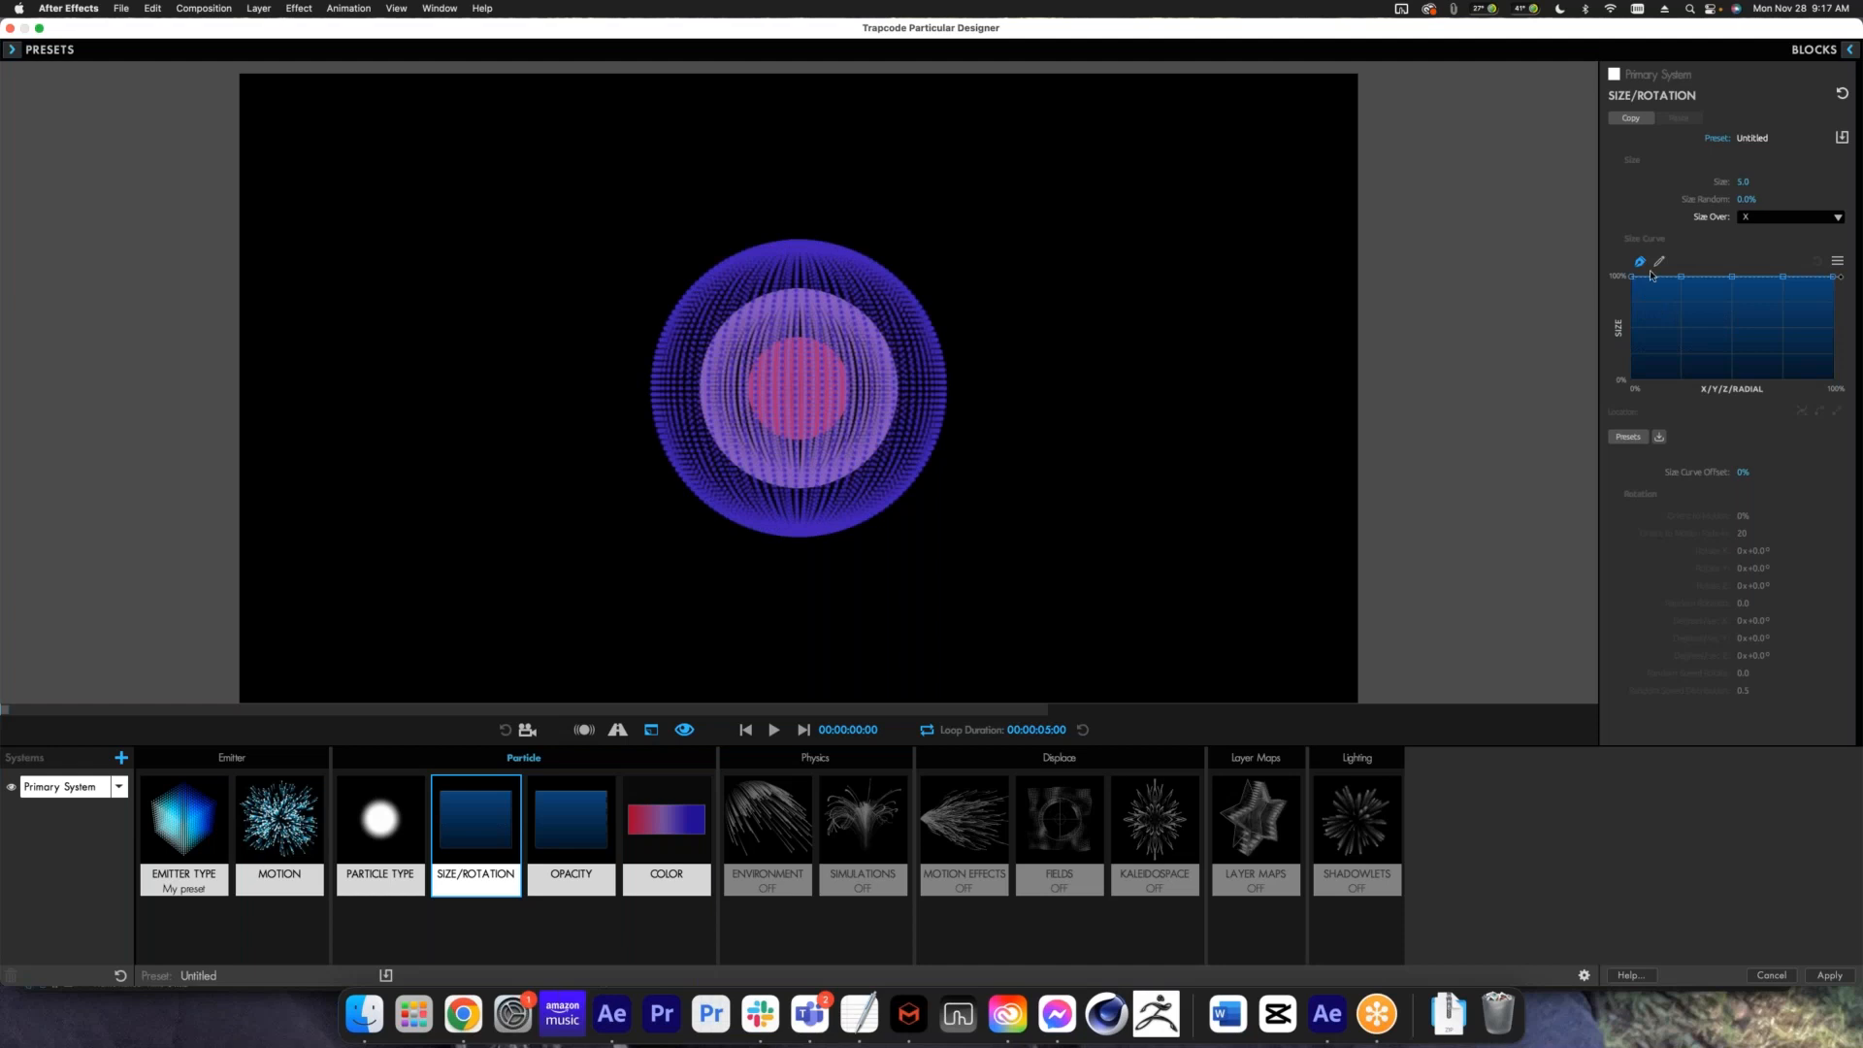
- Pull the size curve's second point down to about 25%, 52% and tilt its Bezier handles
{"action": "left_click", "coordinate": [1652, 278]}
{"action": "left_click", "coordinate": [1681, 277]}
{"action": "left_click_drag", "start_coordinate": [1682, 308], "coordinate": [1725, 317]}
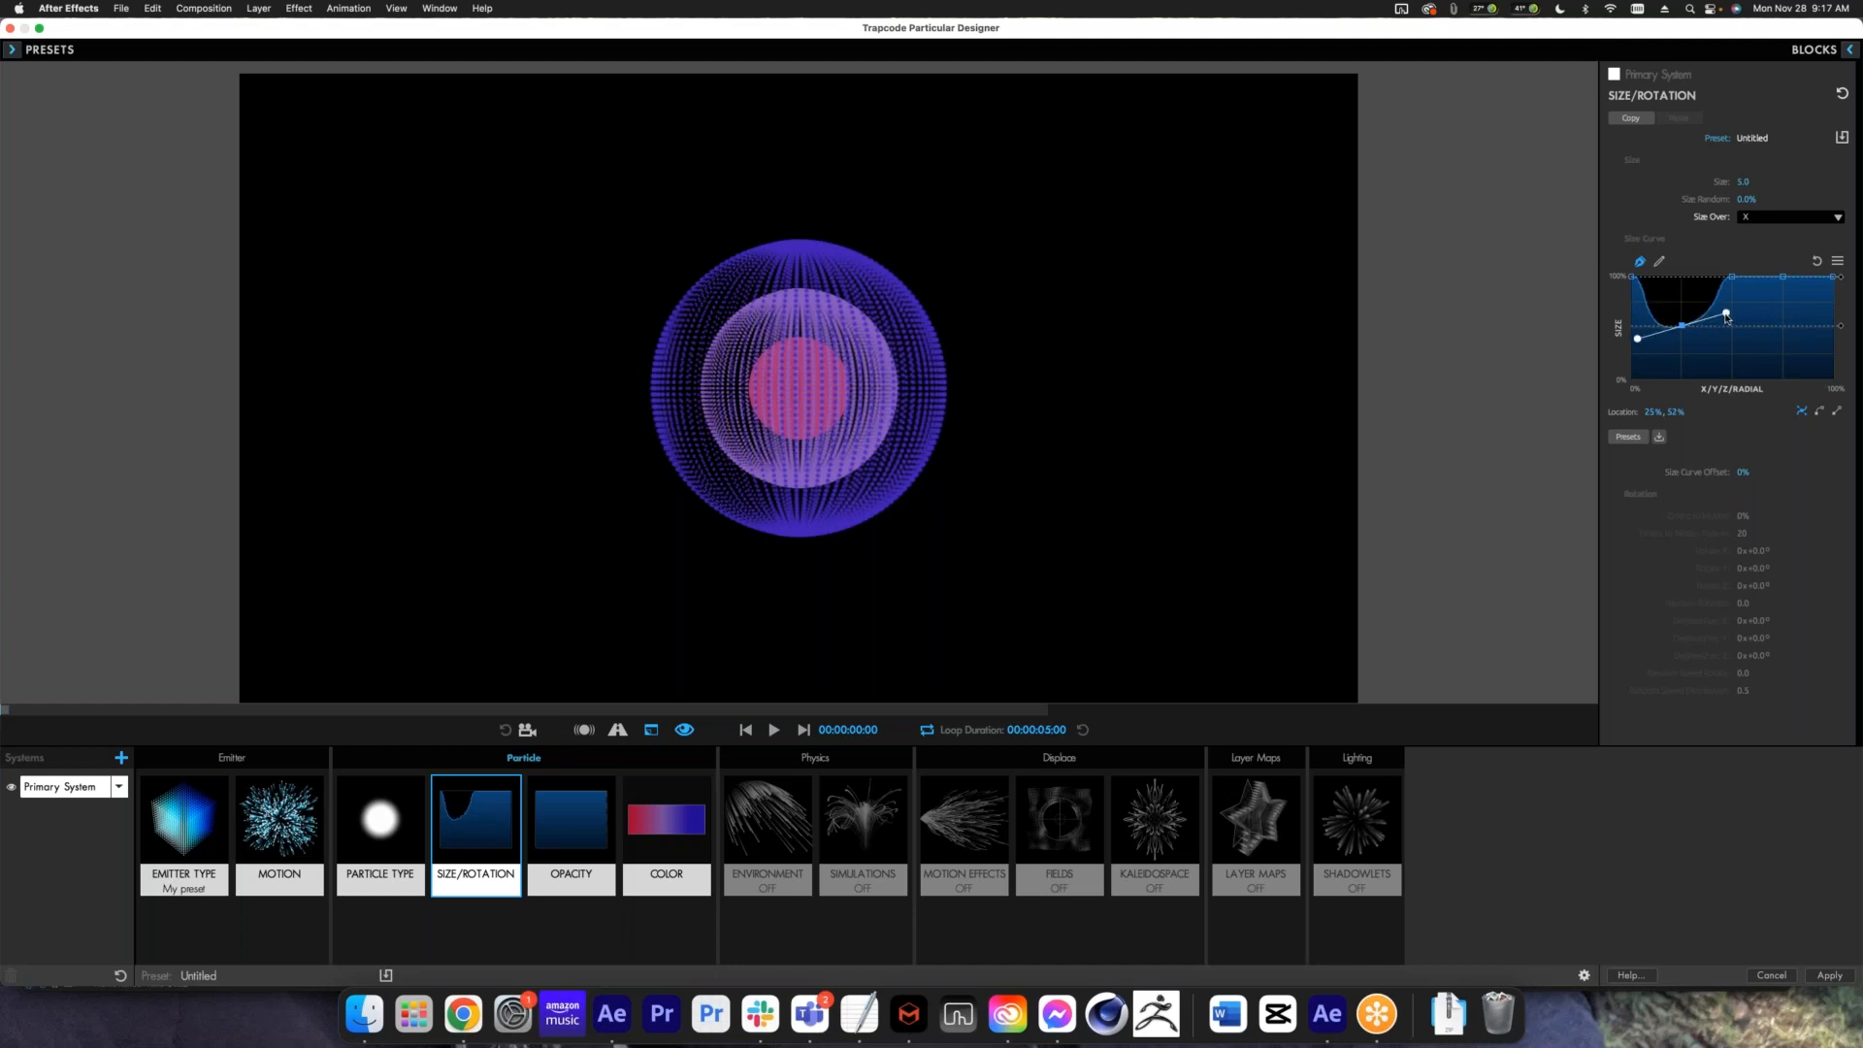
- Bend the lowered point's handles independently for an abrupt drop, then restore its default smooth handles
{"action": "left_click", "coordinate": [1818, 411]}
{"action": "left_click", "coordinate": [1726, 312]}
{"action": "left_click_drag", "start_coordinate": [1732, 323], "coordinate": [1730, 311]}
{"action": "mouse_move", "coordinate": [1730, 308]}
{"action": "left_mouse_down"}
{"action": "mouse_move", "coordinate": [1723, 354]}
{"action": "mouse_move", "coordinate": [1785, 401]}
{"action": "left_mouse_up"}
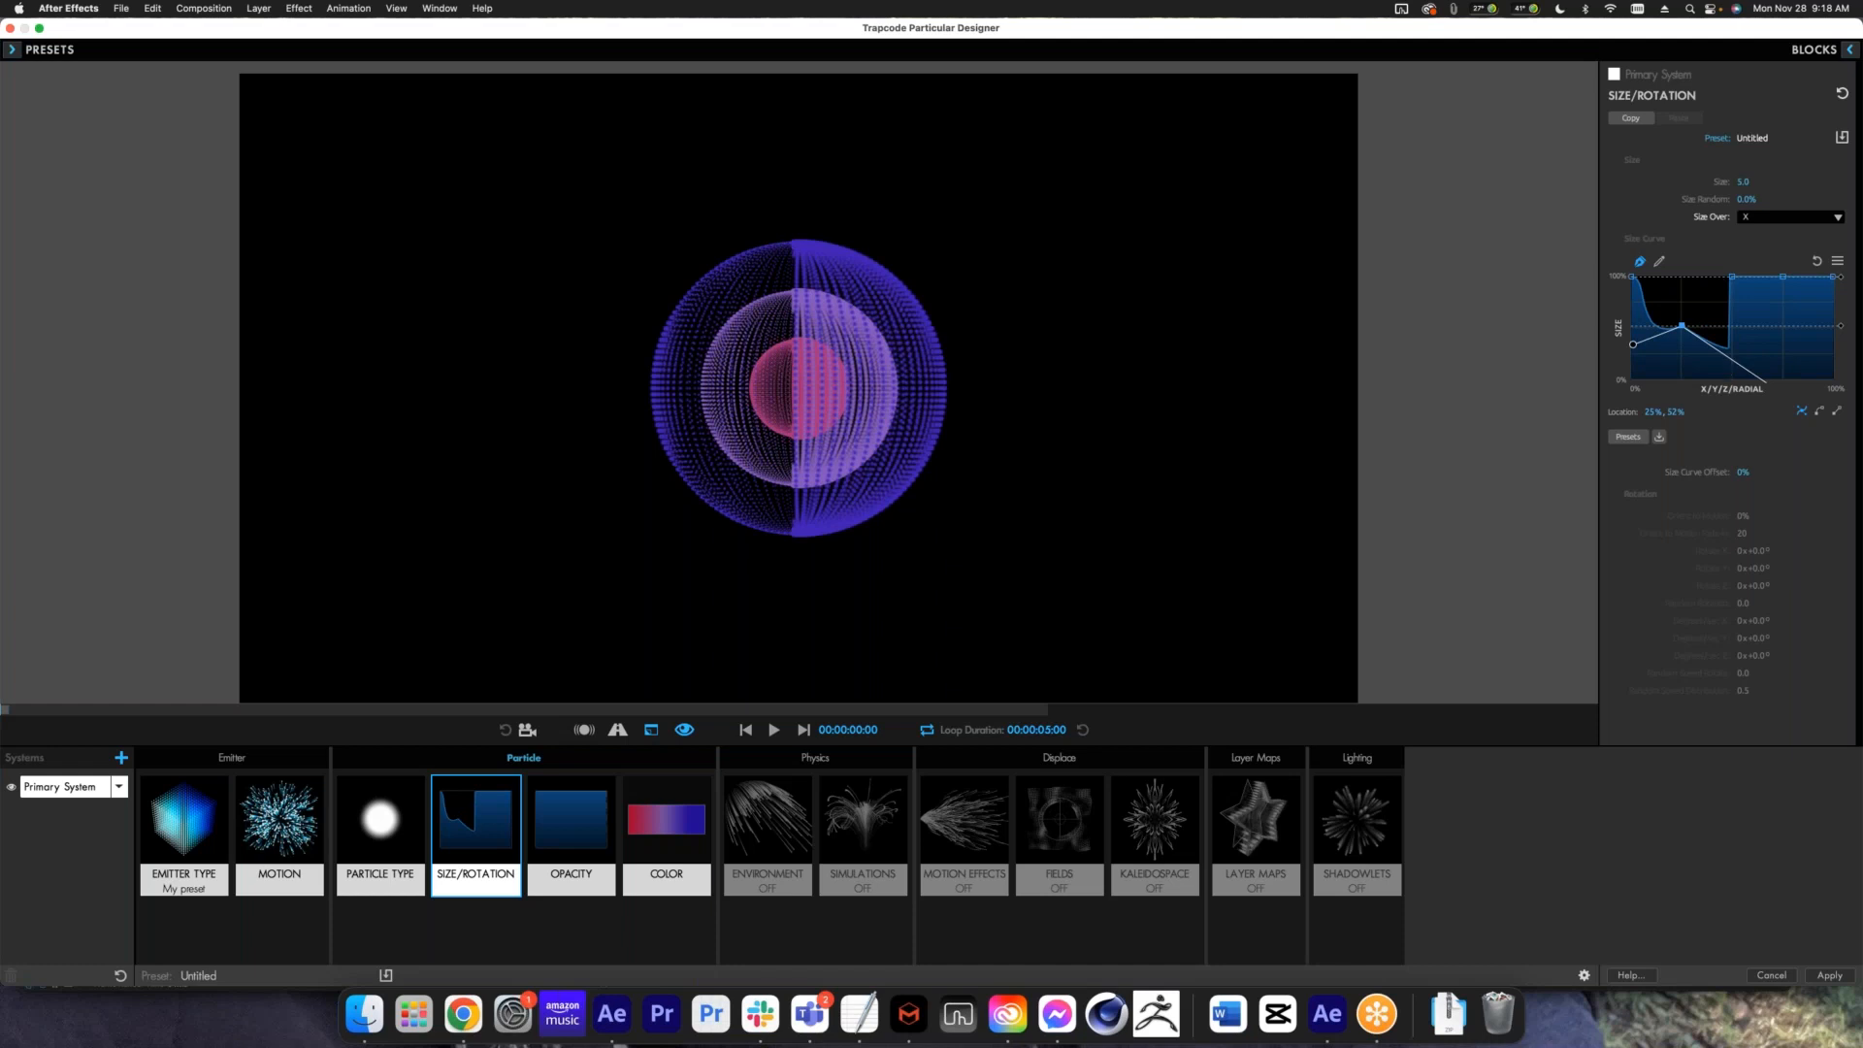
{"action": "double_click", "coordinate": [1683, 328]}
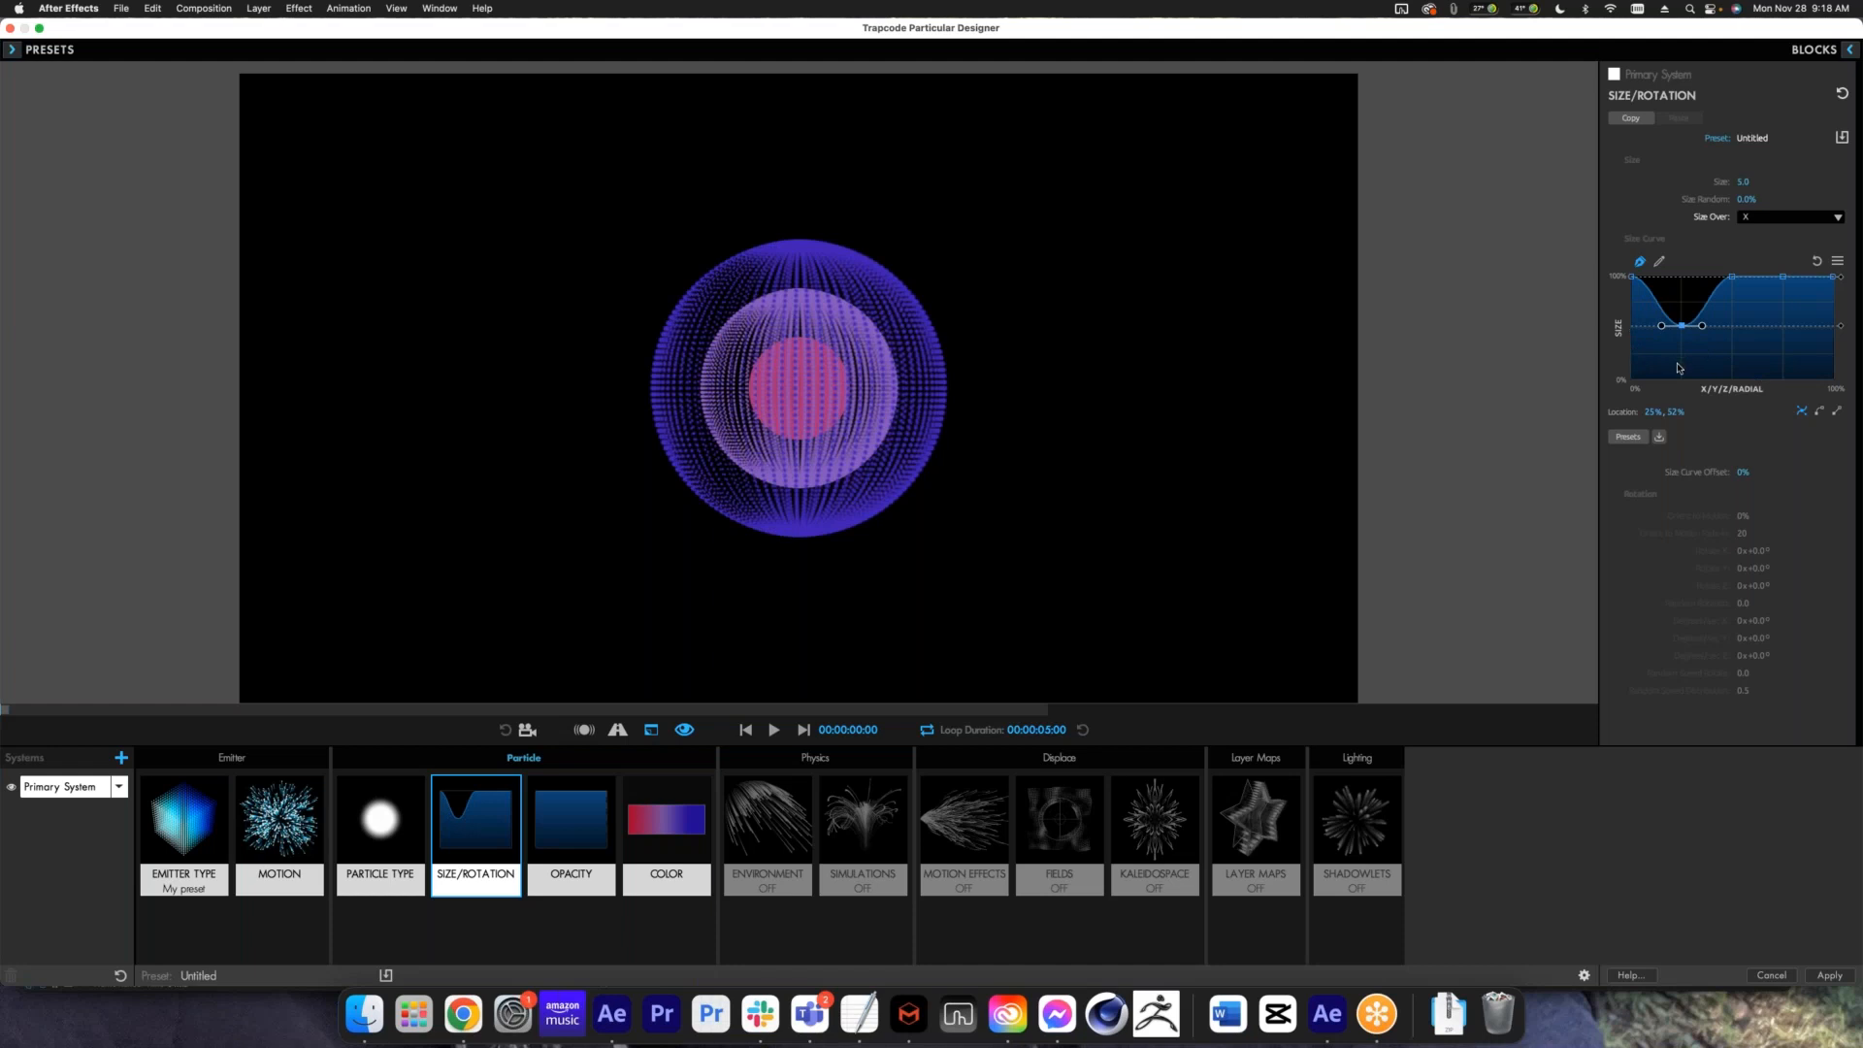
- Make the lowered size-curve point linear and shift the first three points slightly downward together
{"action": "left_click", "coordinate": [1836, 413]}
{"action": "left_click", "coordinate": [1837, 411]}
{"action": "left_click", "coordinate": [1732, 279]}
{"action": "mouse_move", "coordinate": [1685, 331]}
{"action": "left_mouse_down"}
{"action": "mouse_move", "coordinate": [1683, 351]}
{"action": "mouse_move", "coordinate": [1681, 334]}
{"action": "left_mouse_up"}
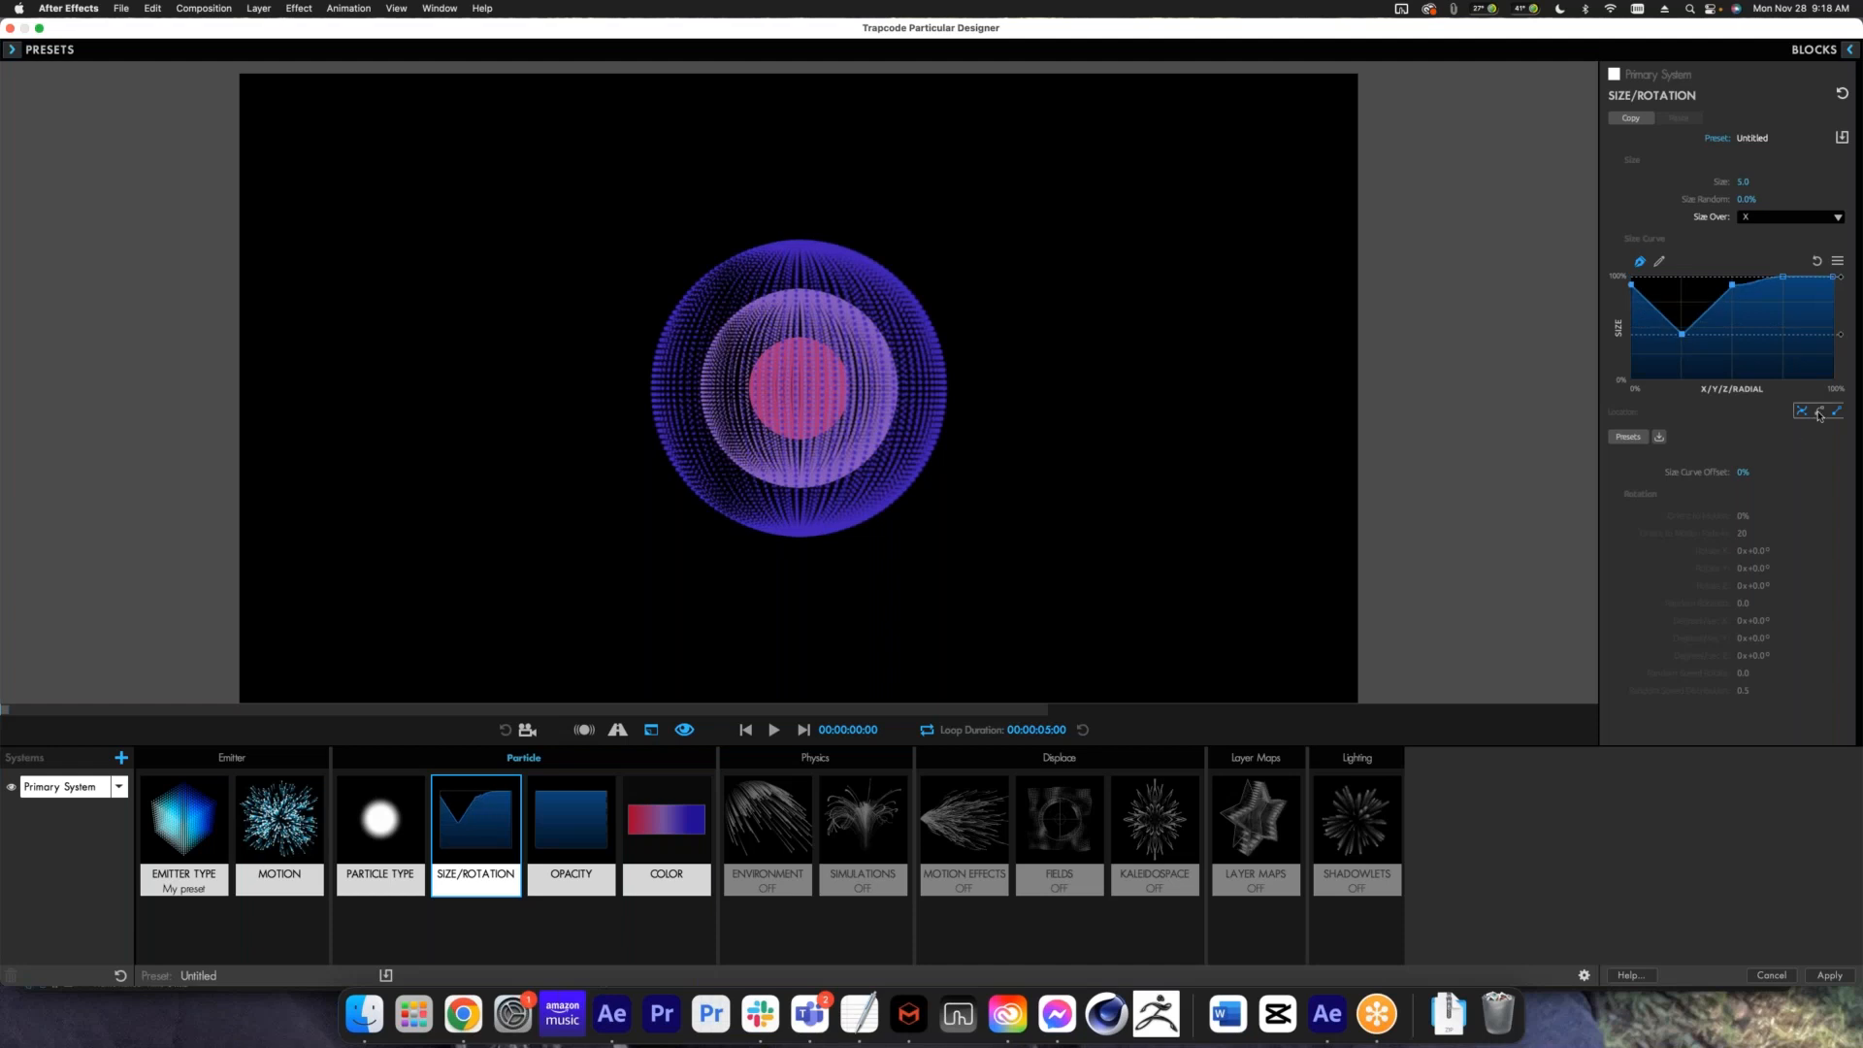
- Smooth the three selected points, then select every point on the size curve and make them all linear
{"action": "left_click", "coordinate": [1819, 412]}
{"action": "left_click", "coordinate": [1836, 263]}
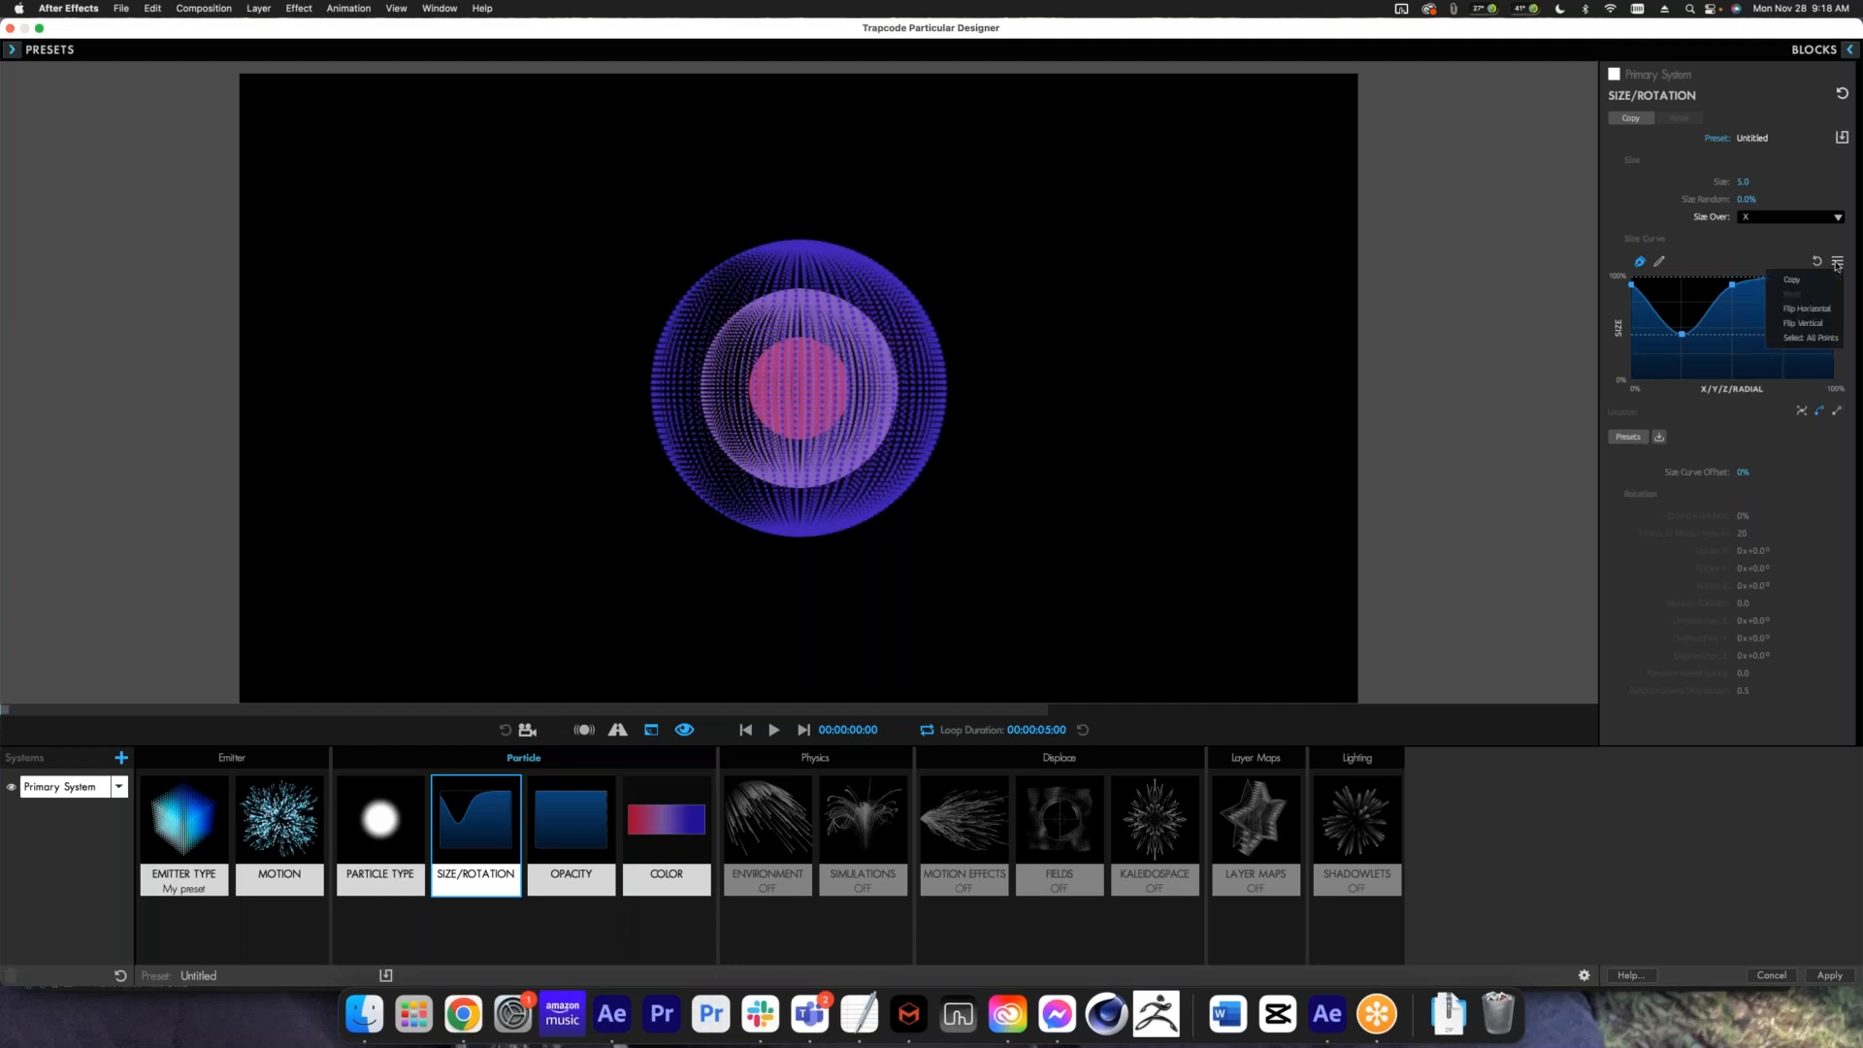
{"action": "left_click", "coordinate": [1810, 339]}
{"action": "left_click", "coordinate": [1836, 412]}
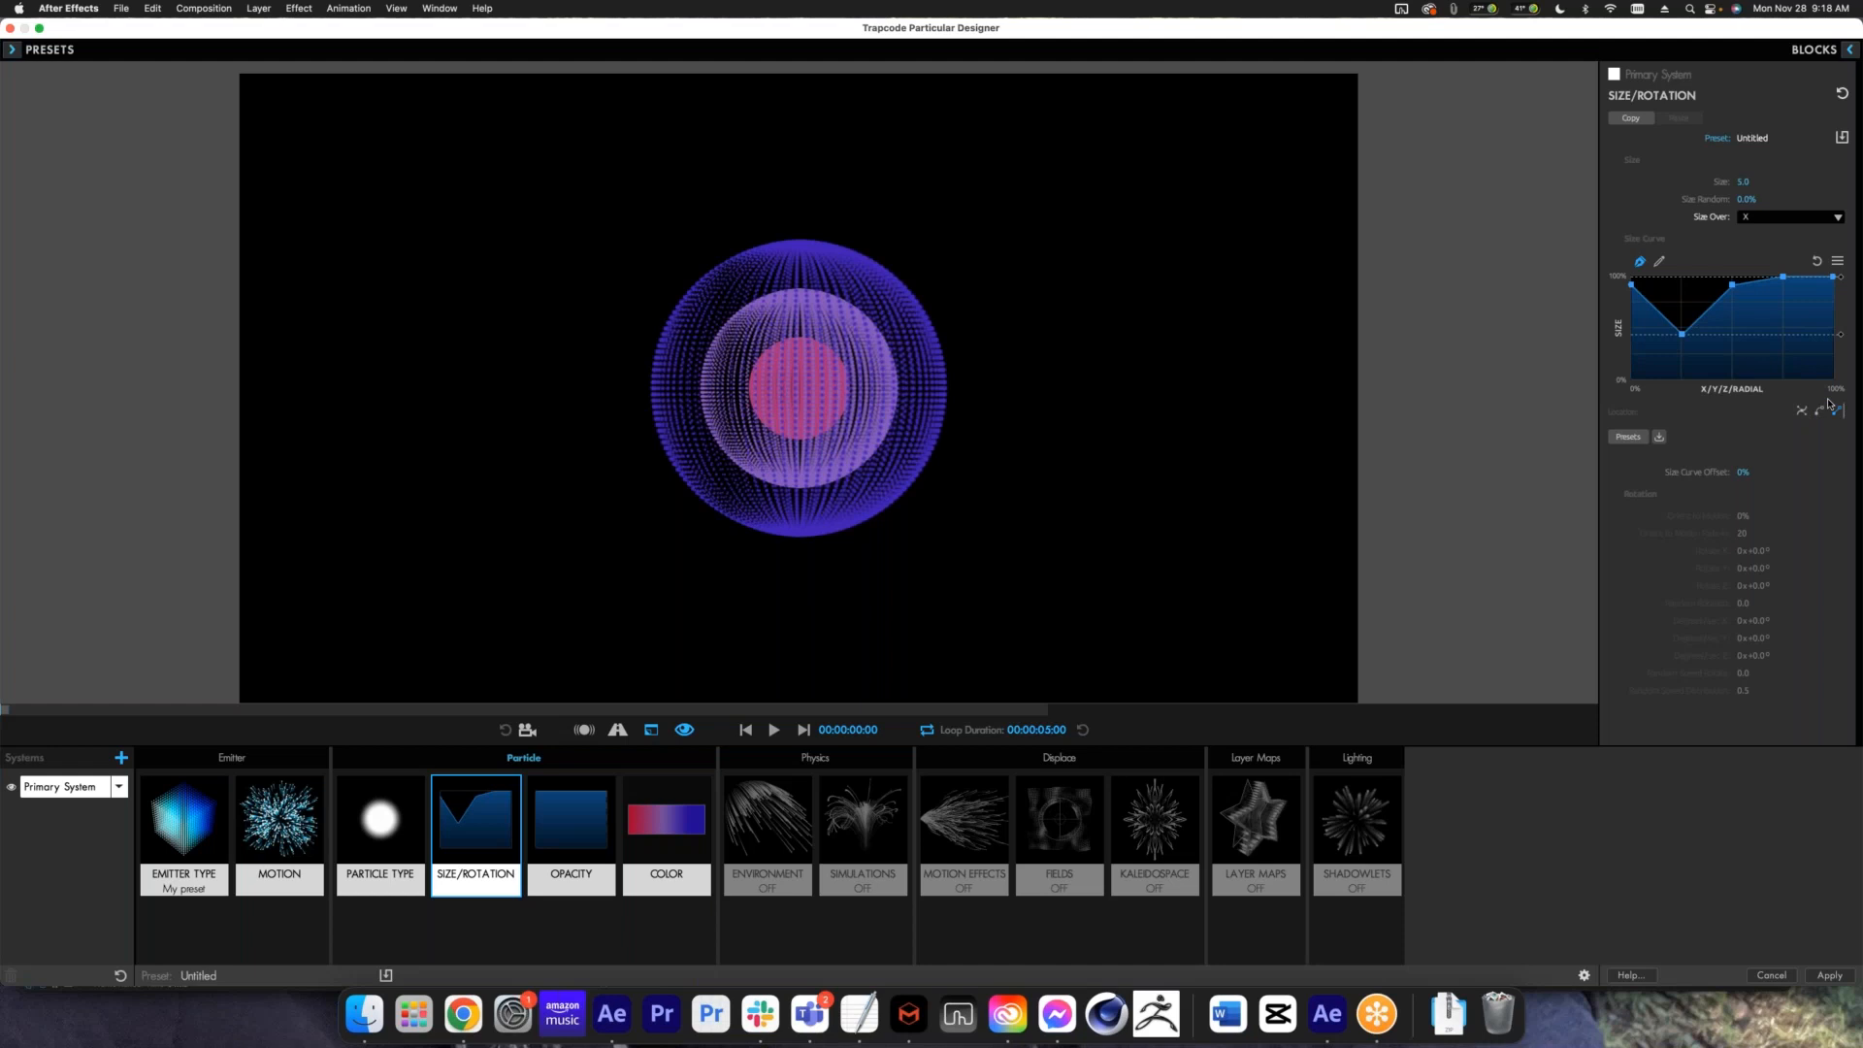
- Select only the dip point of the size curve and change its location to about 18%, 58%
{"action": "left_click", "coordinate": [1714, 327]}
{"action": "left_click", "coordinate": [1686, 339]}
{"action": "left_click", "coordinate": [1683, 336]}
{"action": "left_click_drag", "start_coordinate": [1650, 412], "coordinate": [1681, 412]}
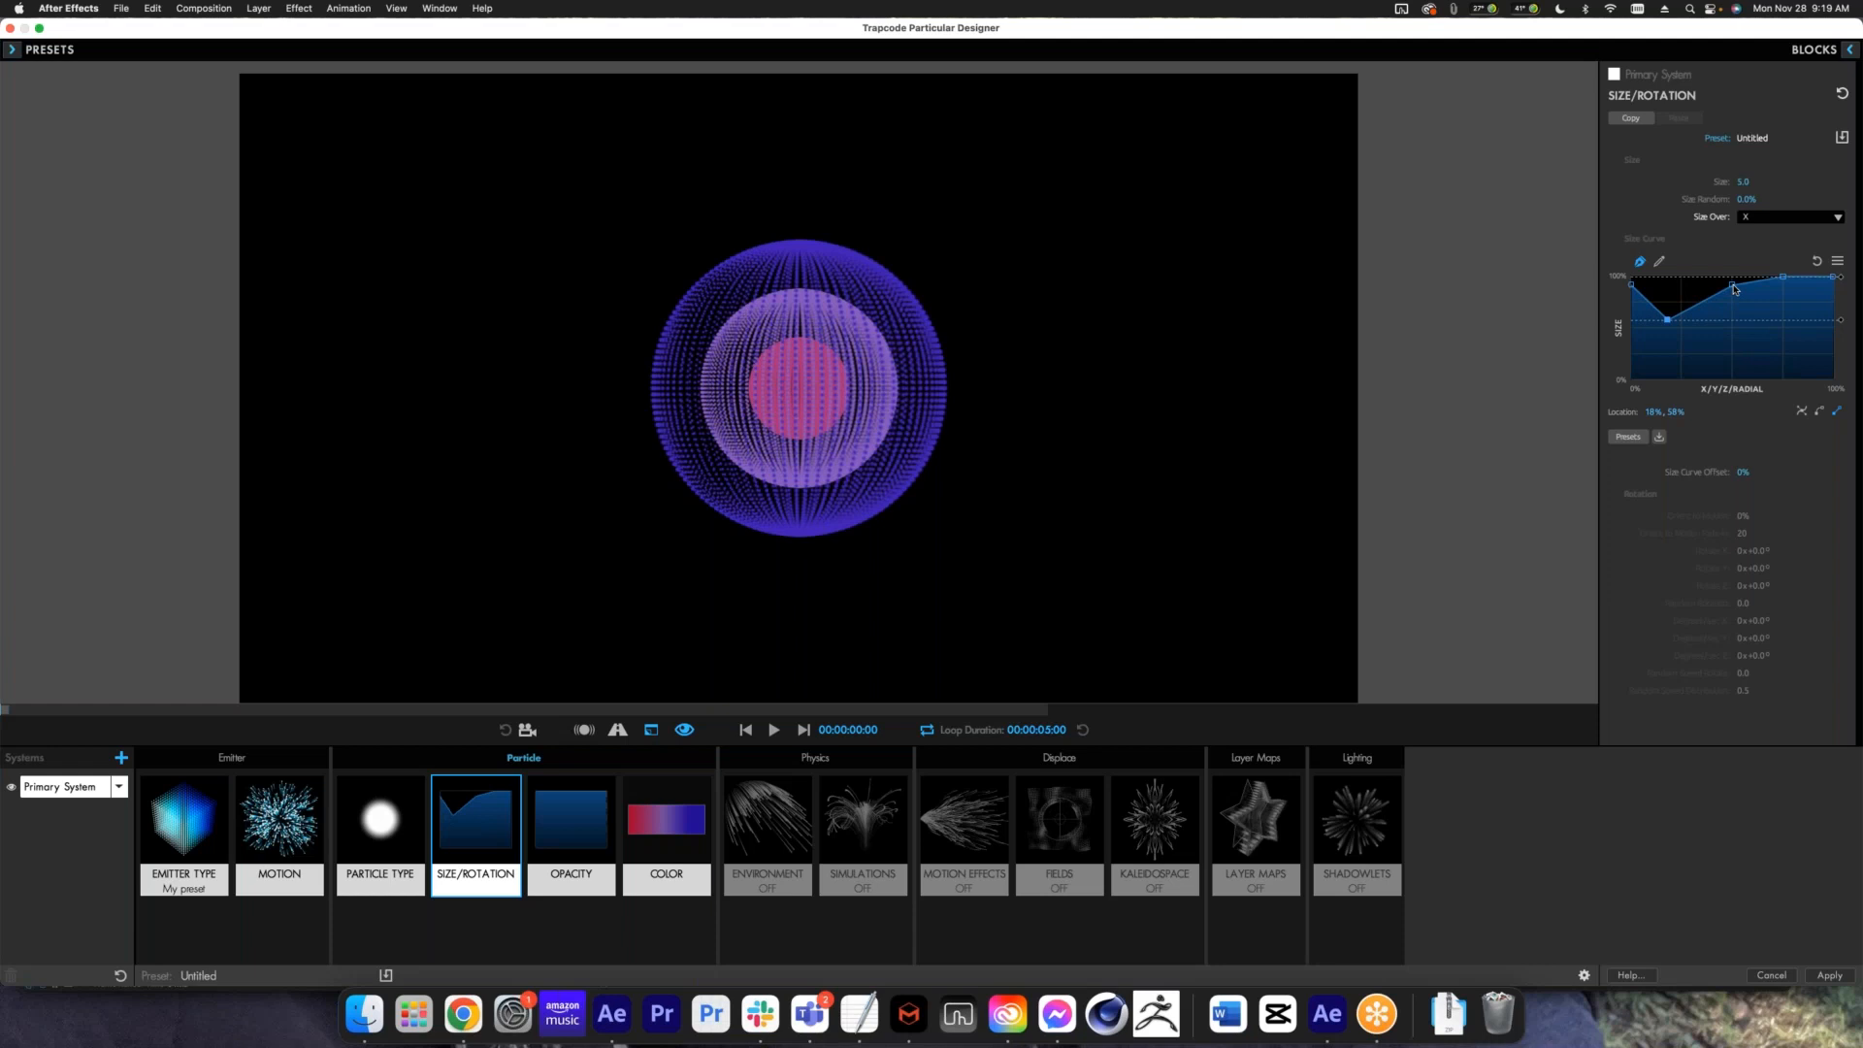
- Raise the size curve's middle point to 50%, 100%, and flip the whole curve horizontally and back again
{"action": "left_click_drag", "start_coordinate": [1683, 413], "coordinate": [1693, 412]}
{"action": "left_click", "coordinate": [1835, 262]}
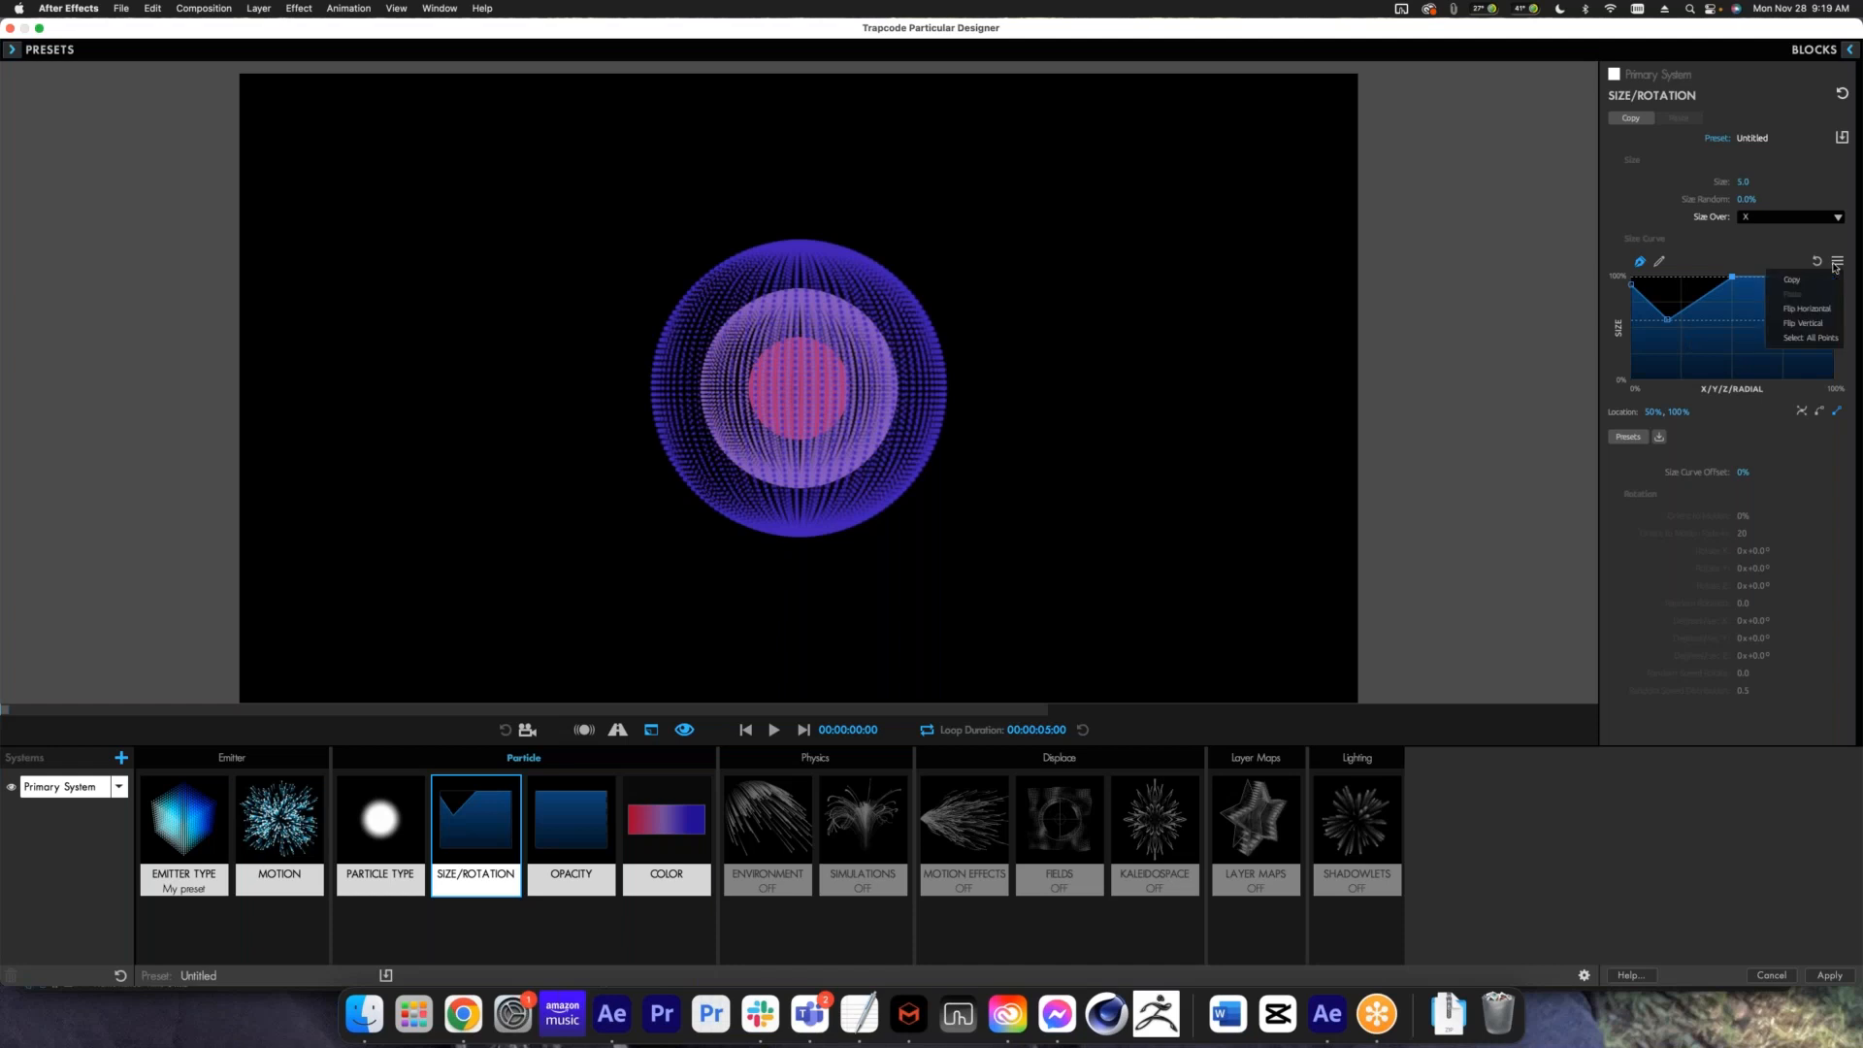
{"action": "left_click", "coordinate": [1800, 310]}
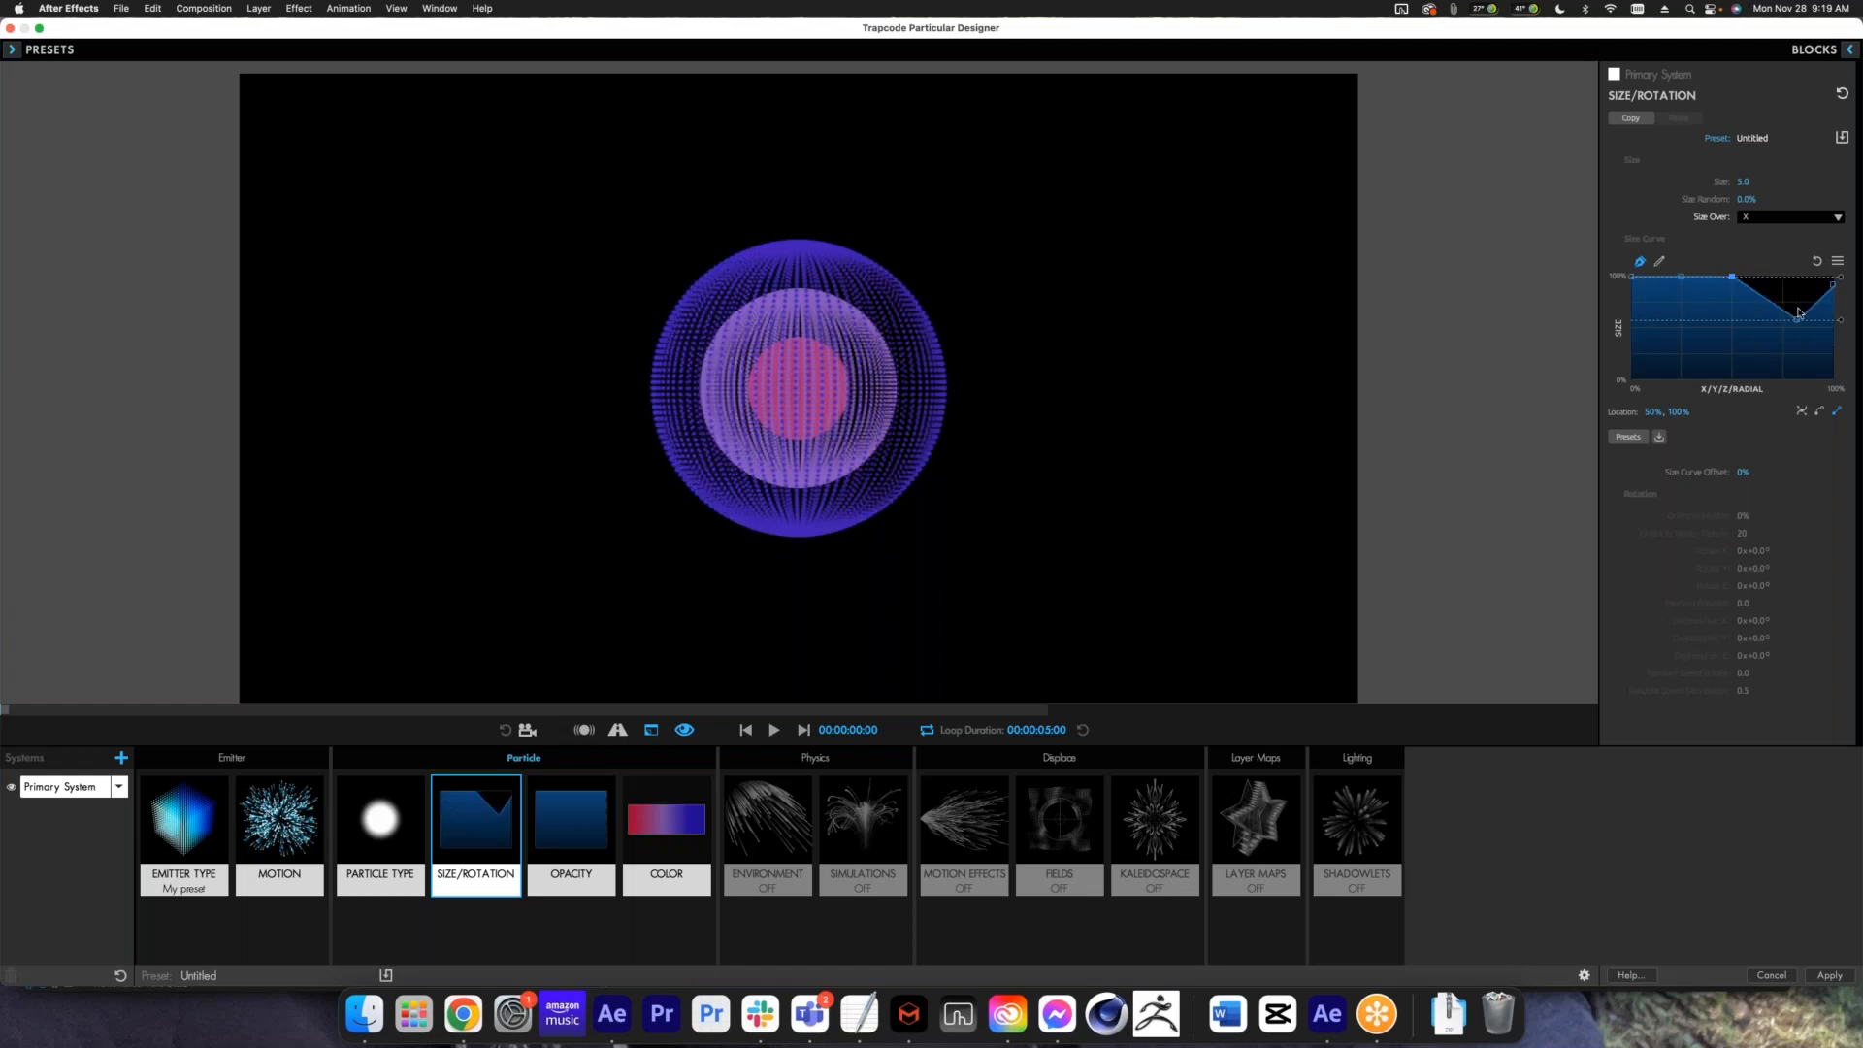
{"action": "left_click", "coordinate": [1836, 264]}
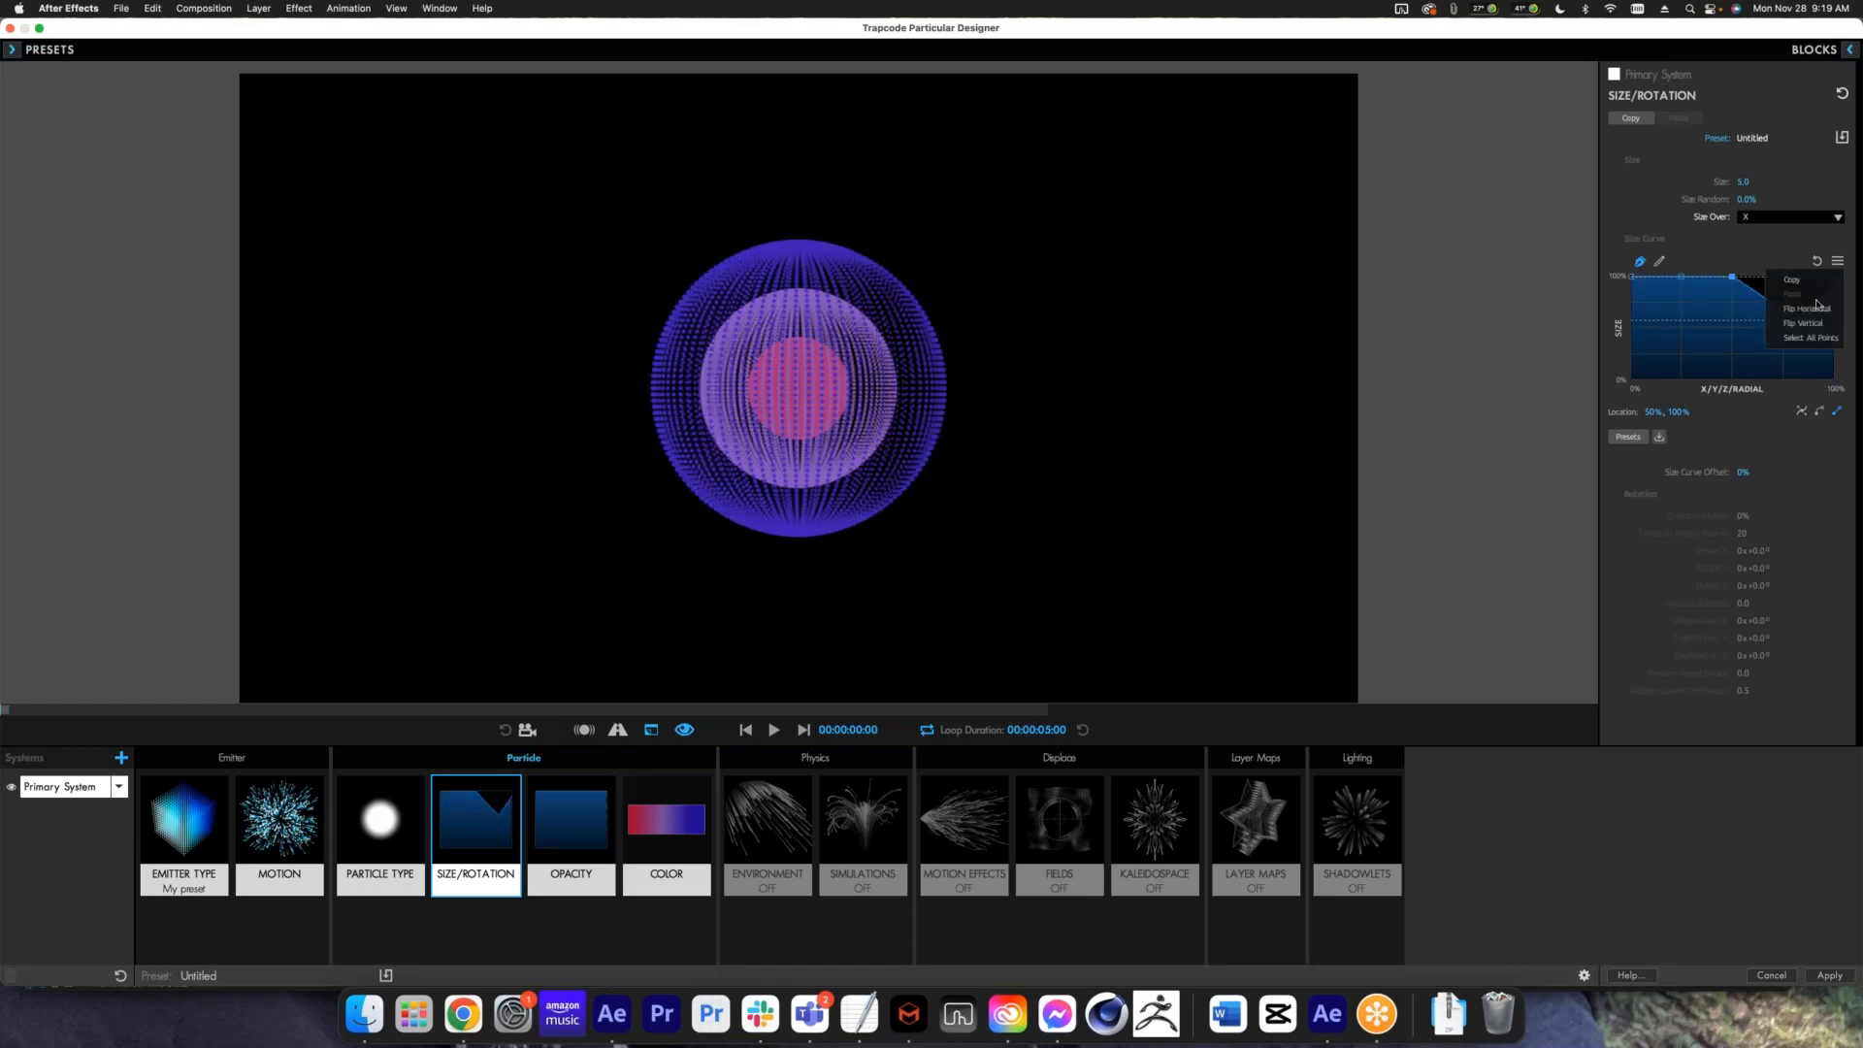
{"action": "left_click", "coordinate": [1819, 309]}
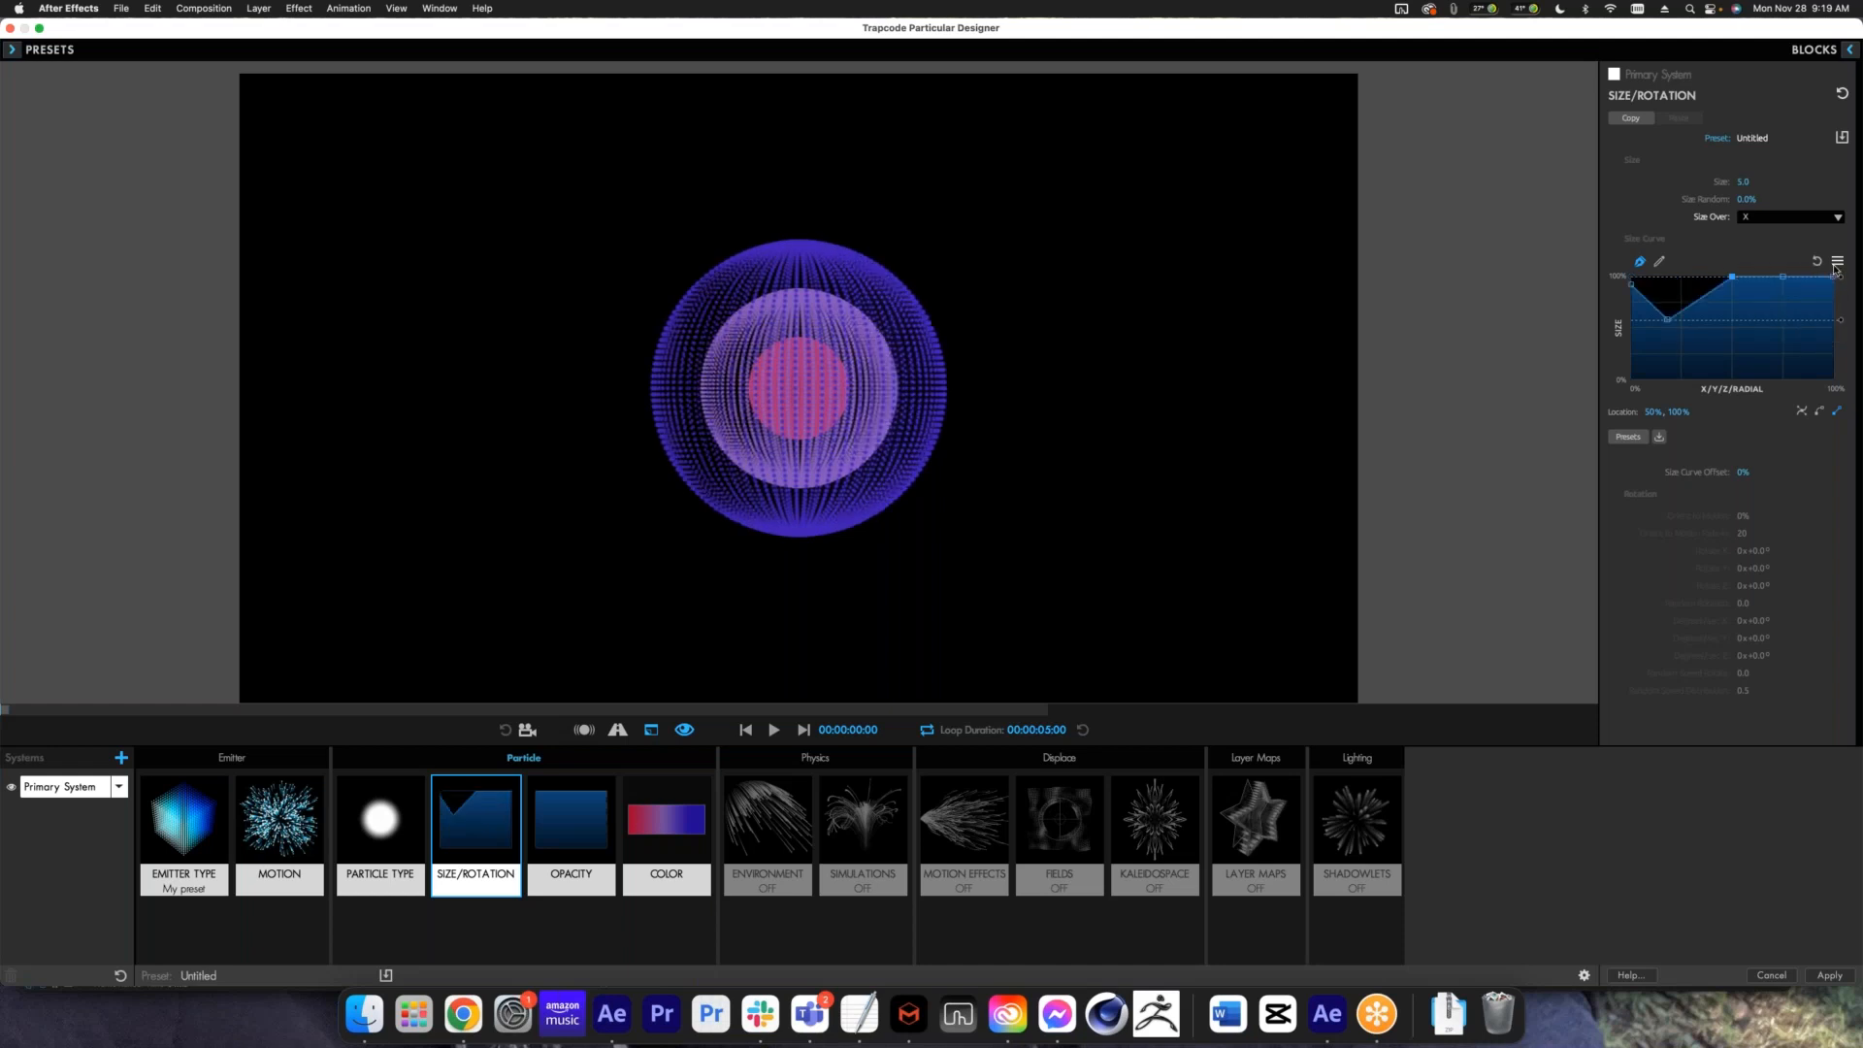
- Flip the size curve vertically, then flip it back to its original orientation
{"action": "left_click", "coordinate": [1836, 261]}
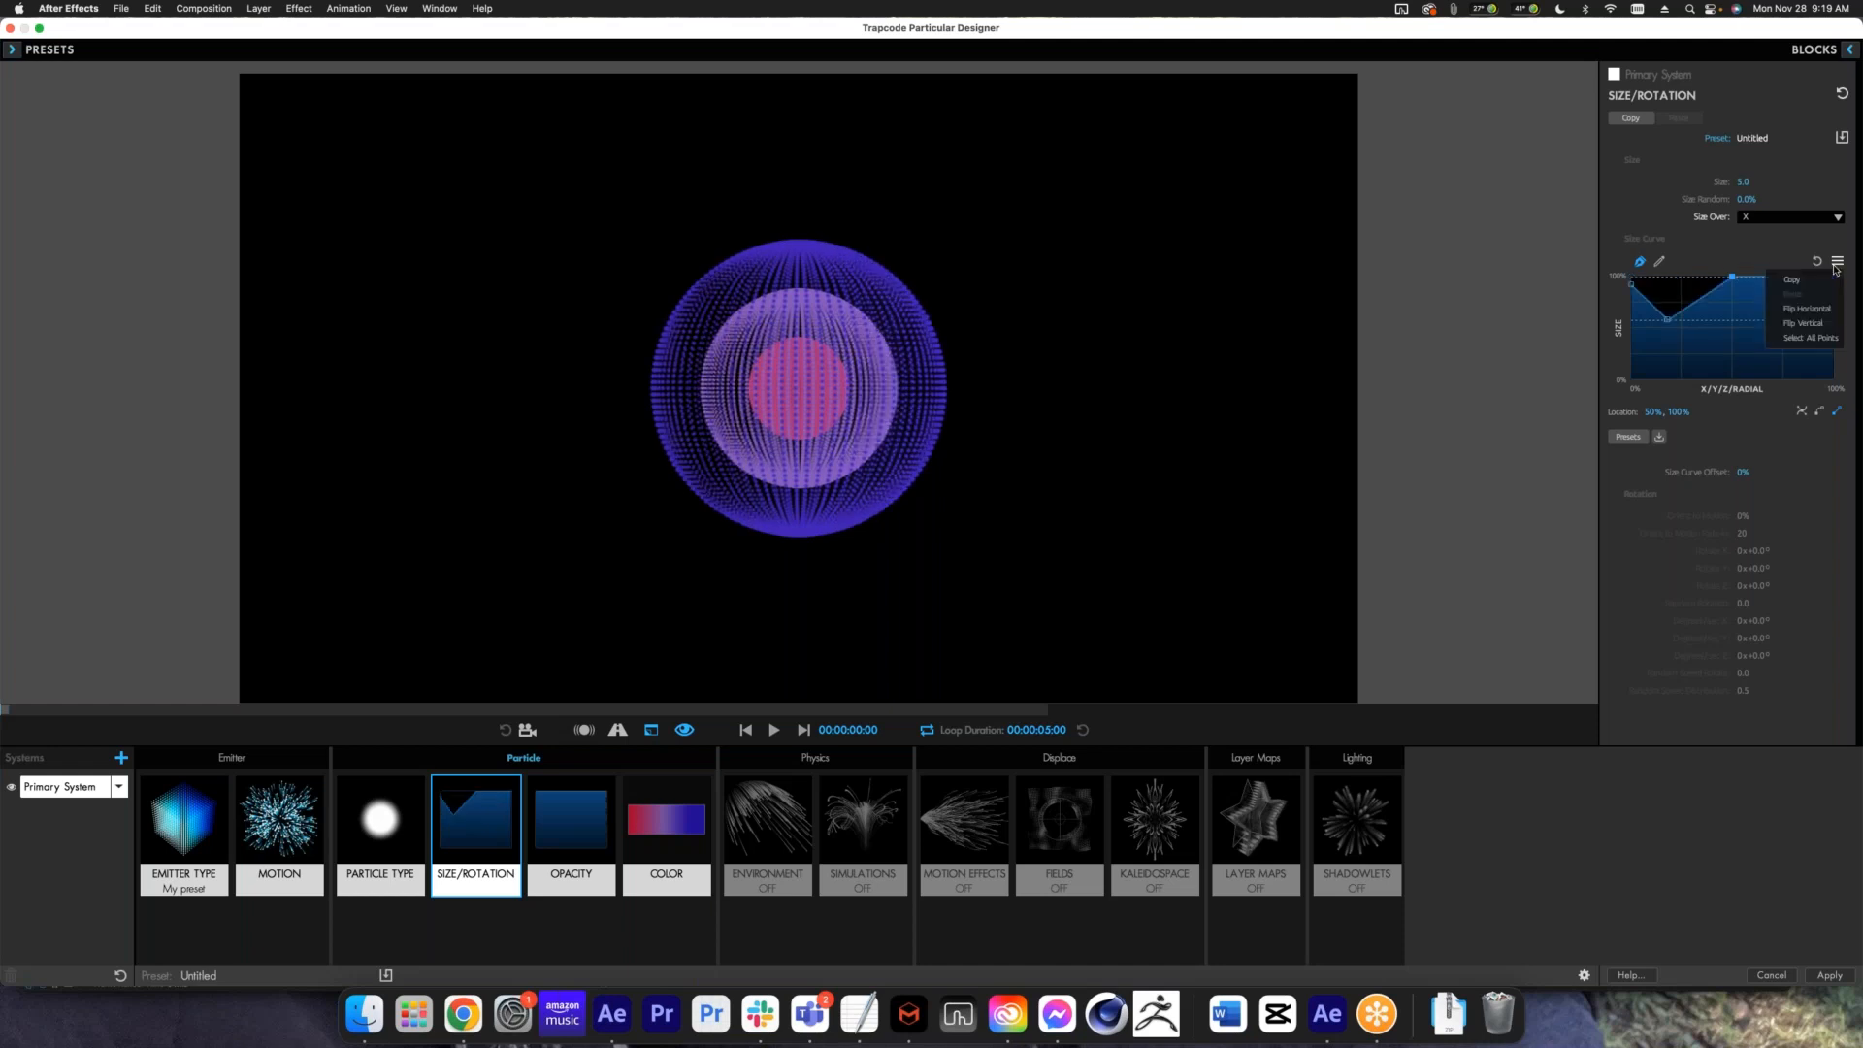
{"action": "left_click", "coordinate": [1822, 324]}
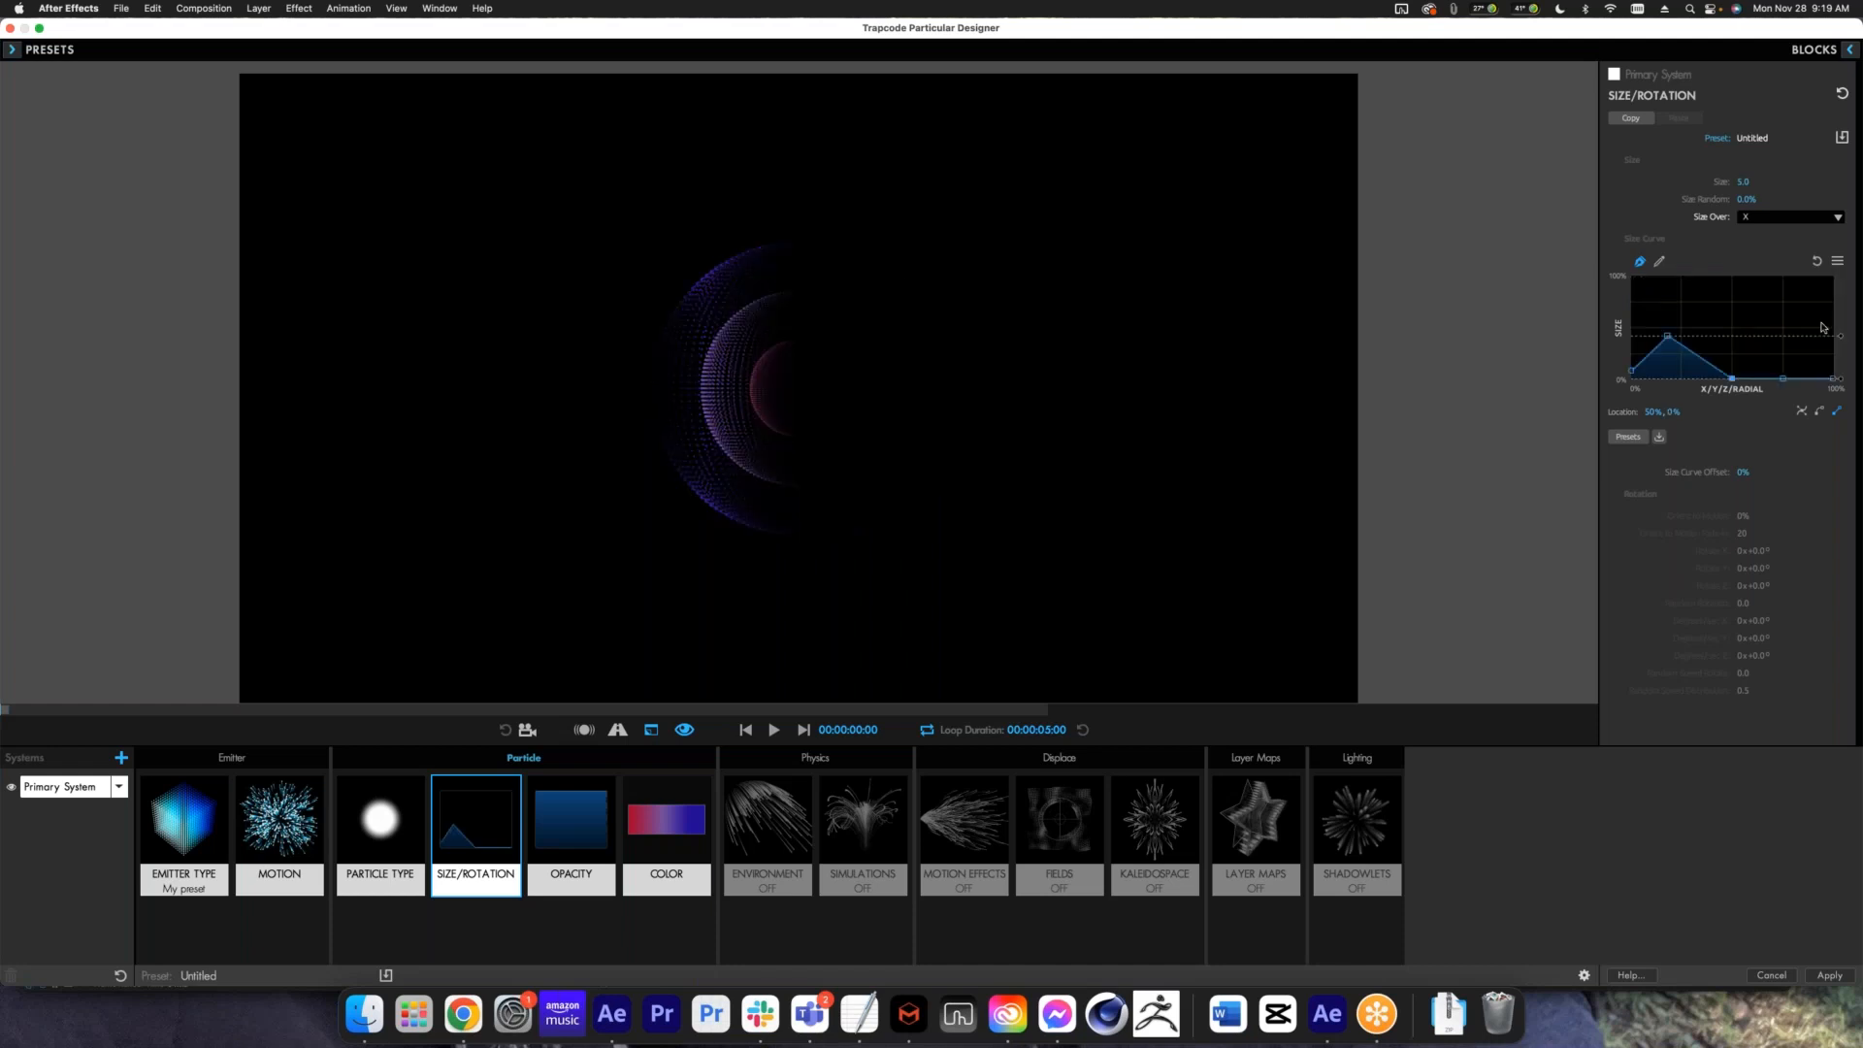
{"action": "left_click", "coordinate": [1835, 263]}
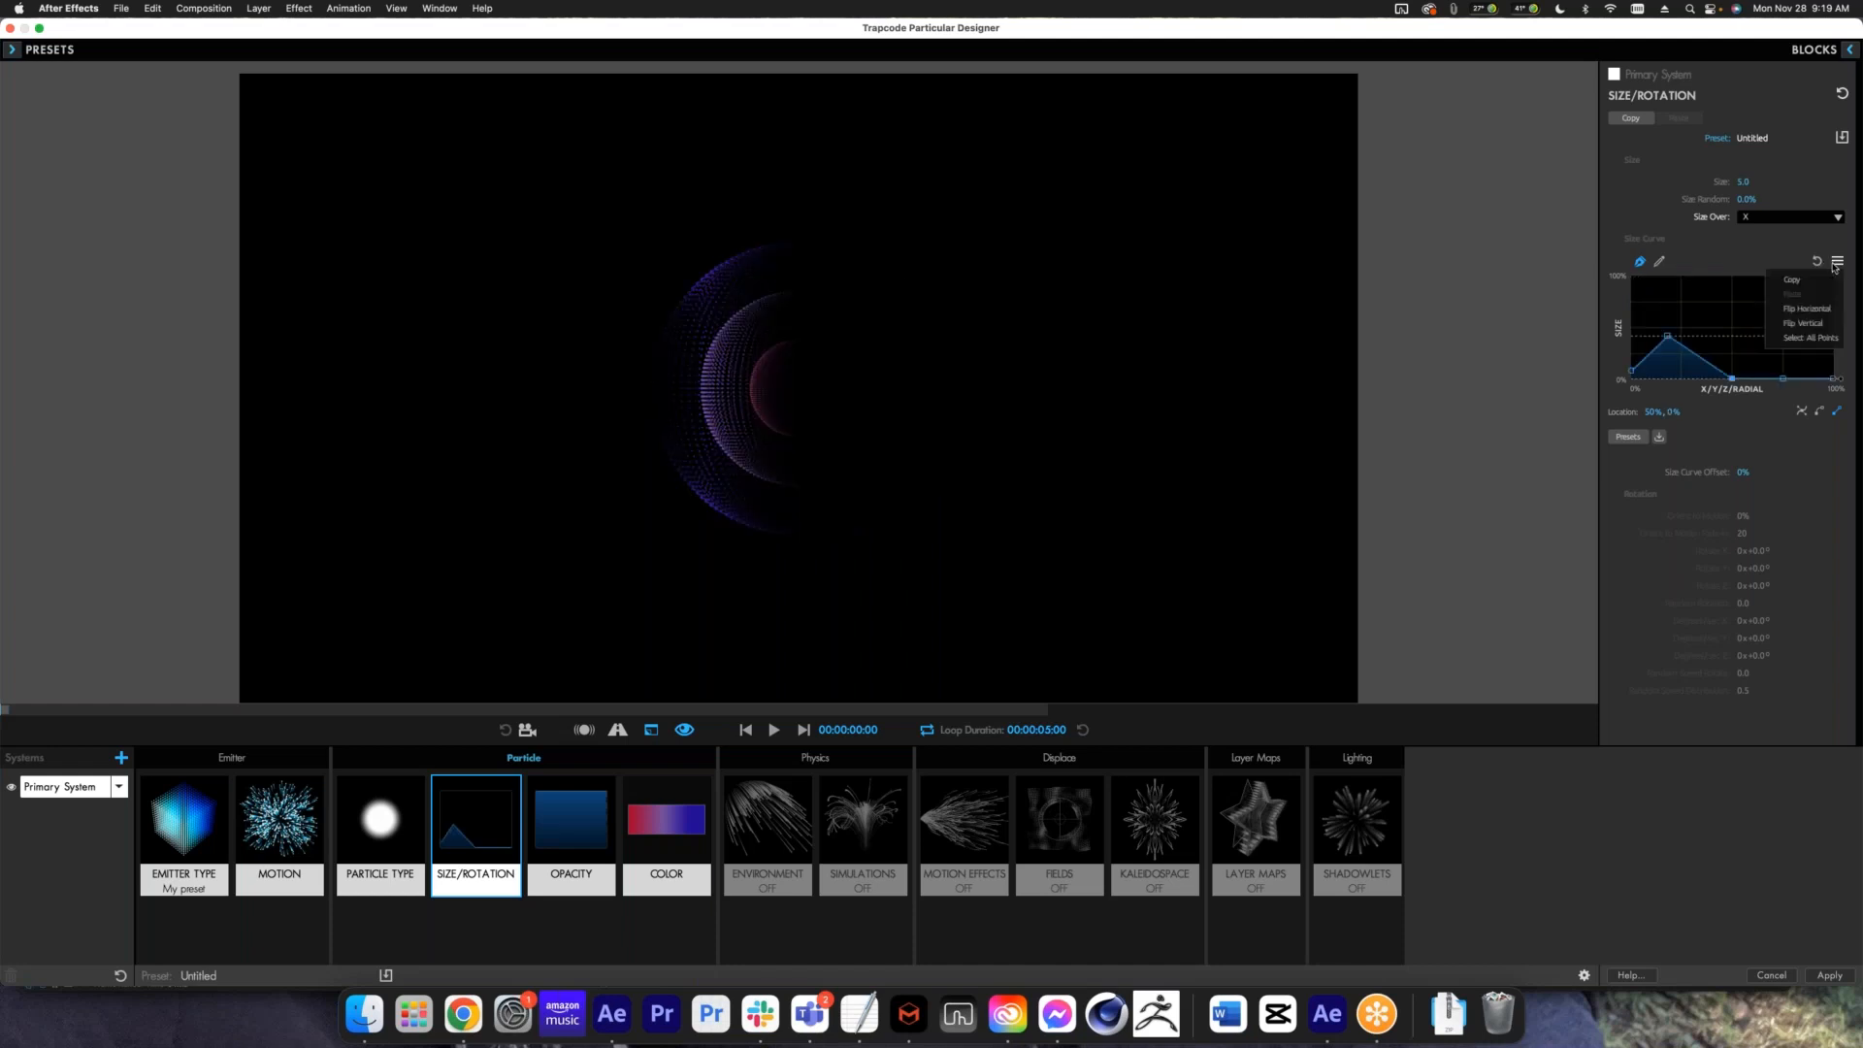
{"action": "left_click", "coordinate": [1814, 324]}
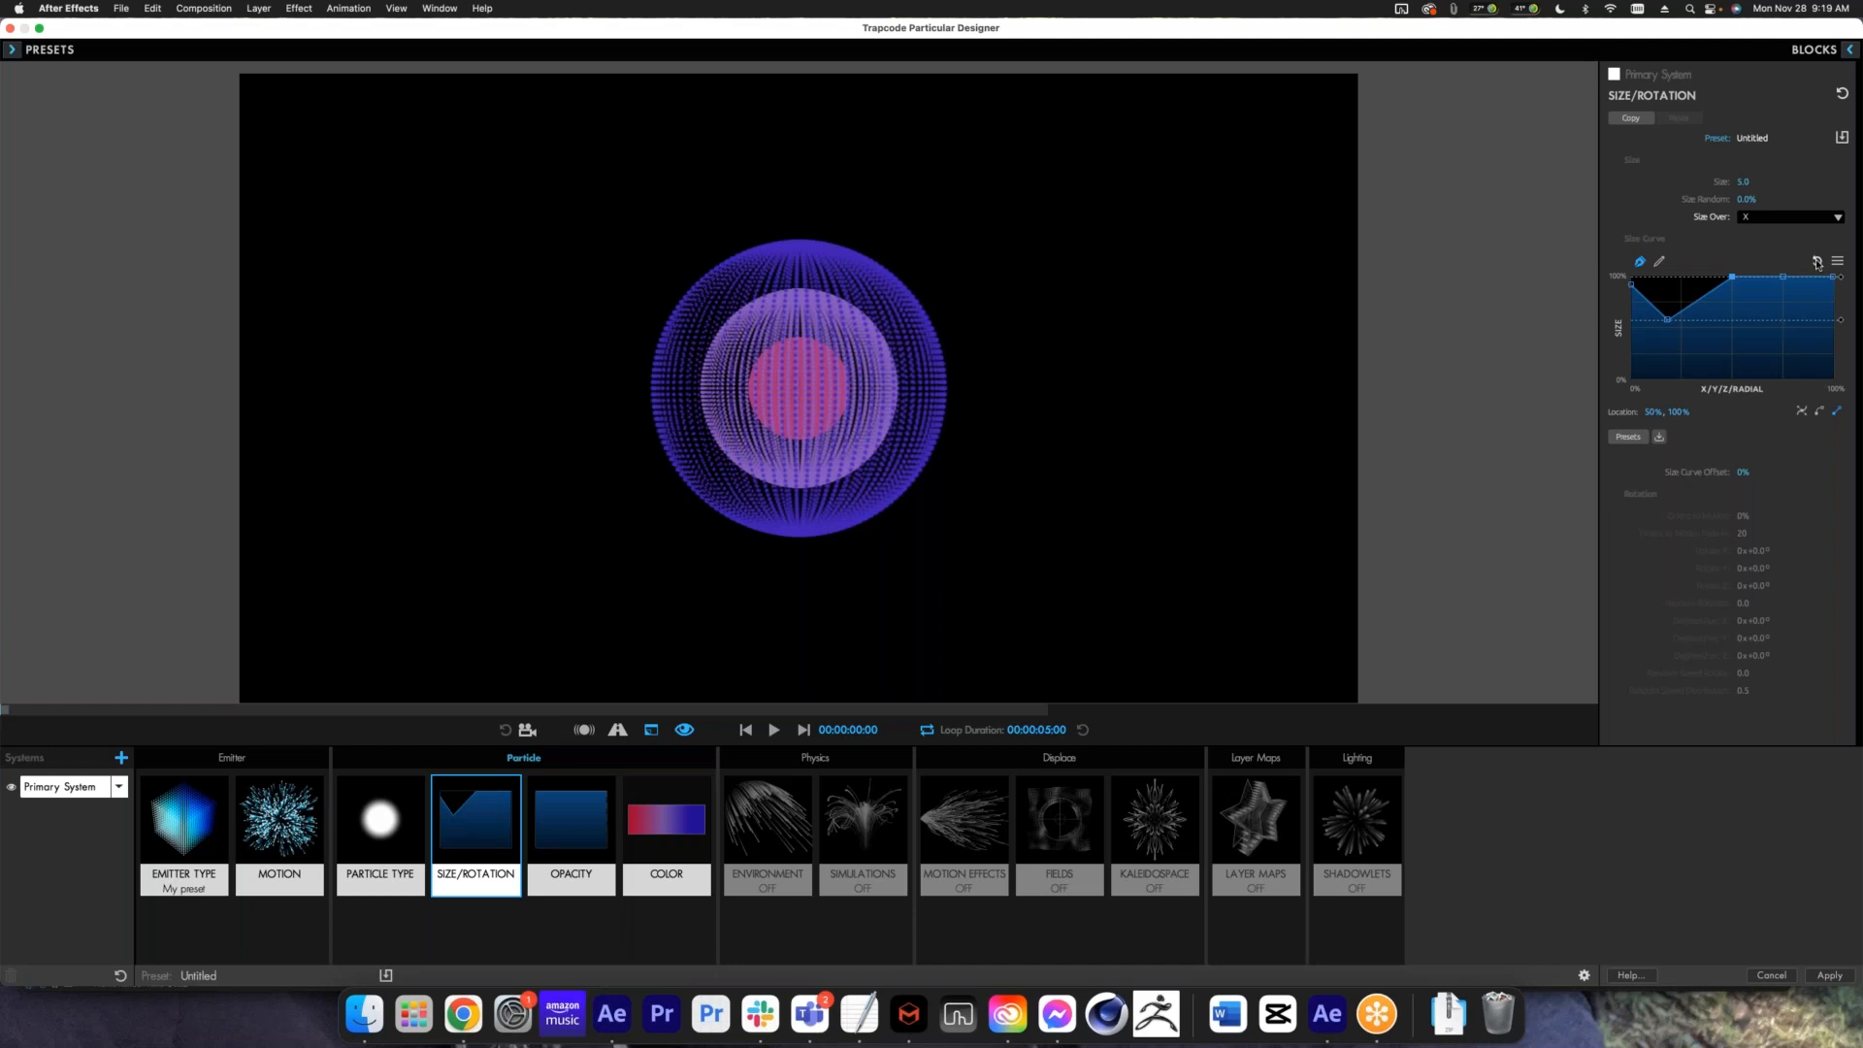
- Browse the Flickers, Linear and Smooth curve presets for the size curve, then close the library without choosing one
{"action": "left_click", "coordinate": [1627, 437]}
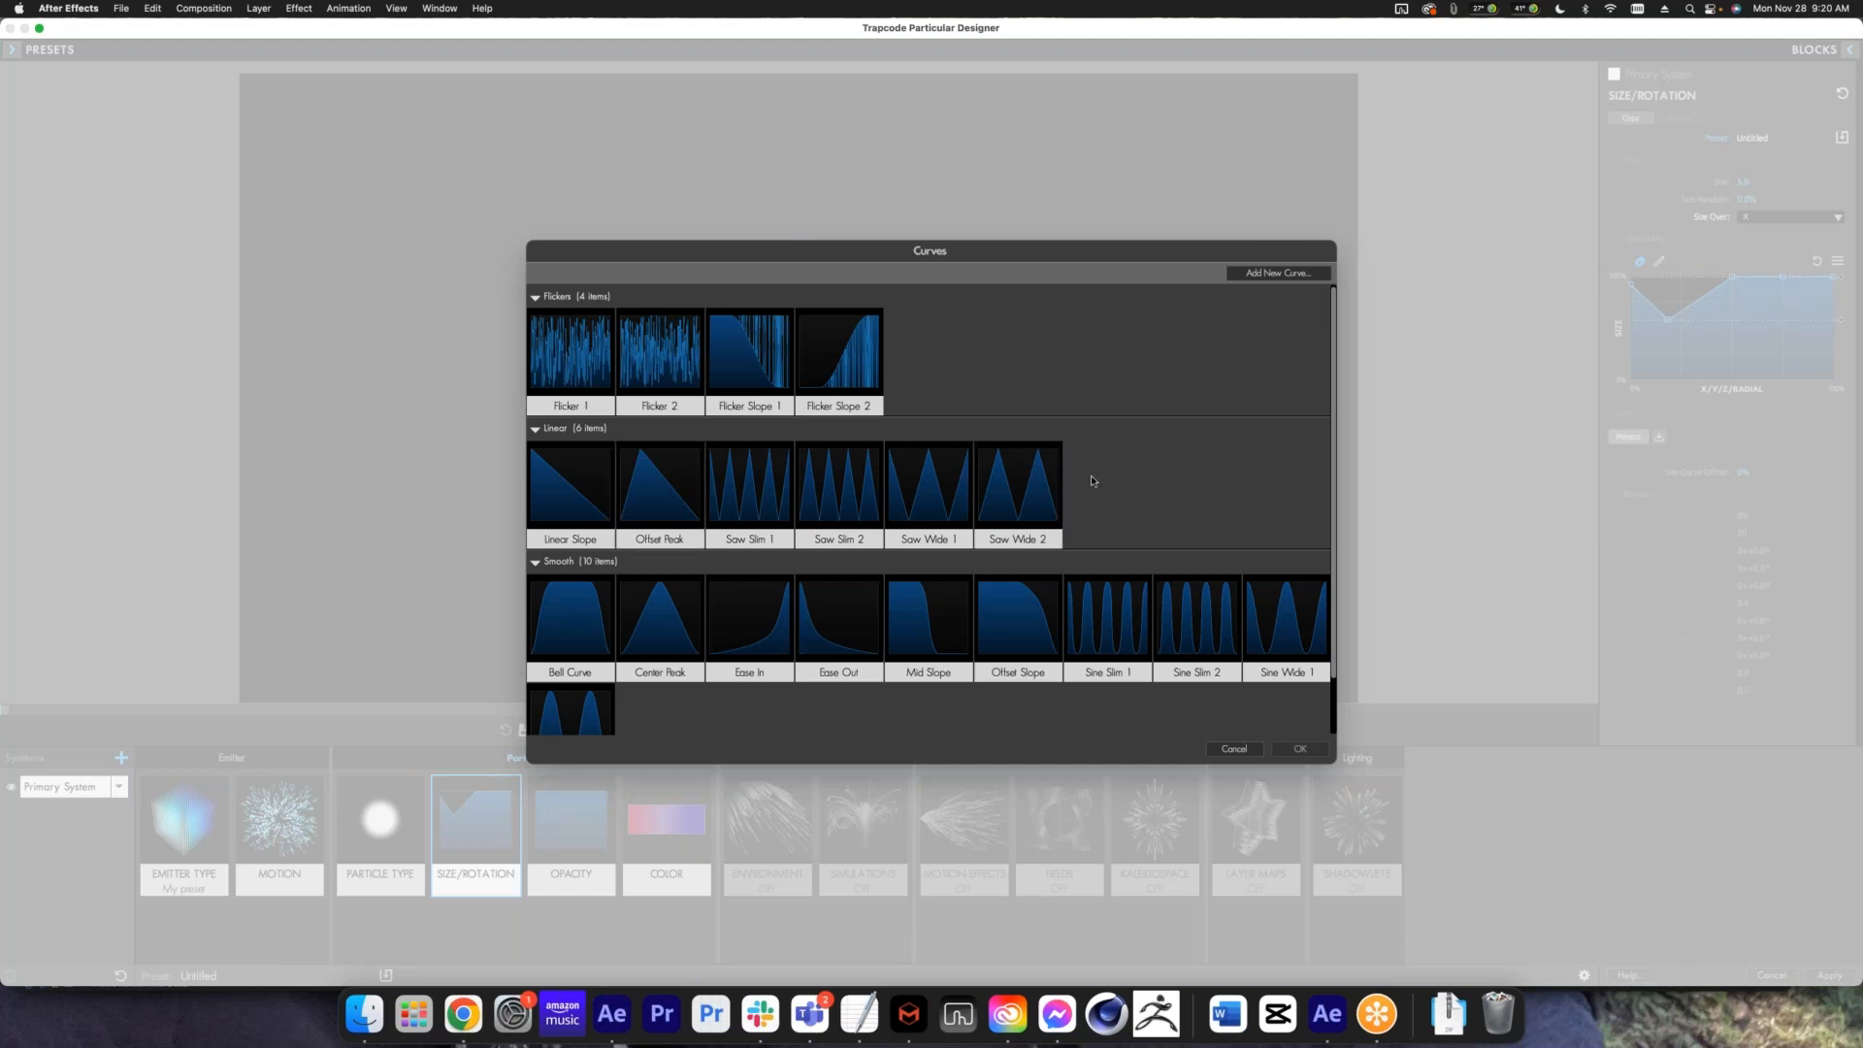
{"action": "scroll", "coordinate": [1092, 480], "scroll_direction": "down", "scroll_amount": 2}
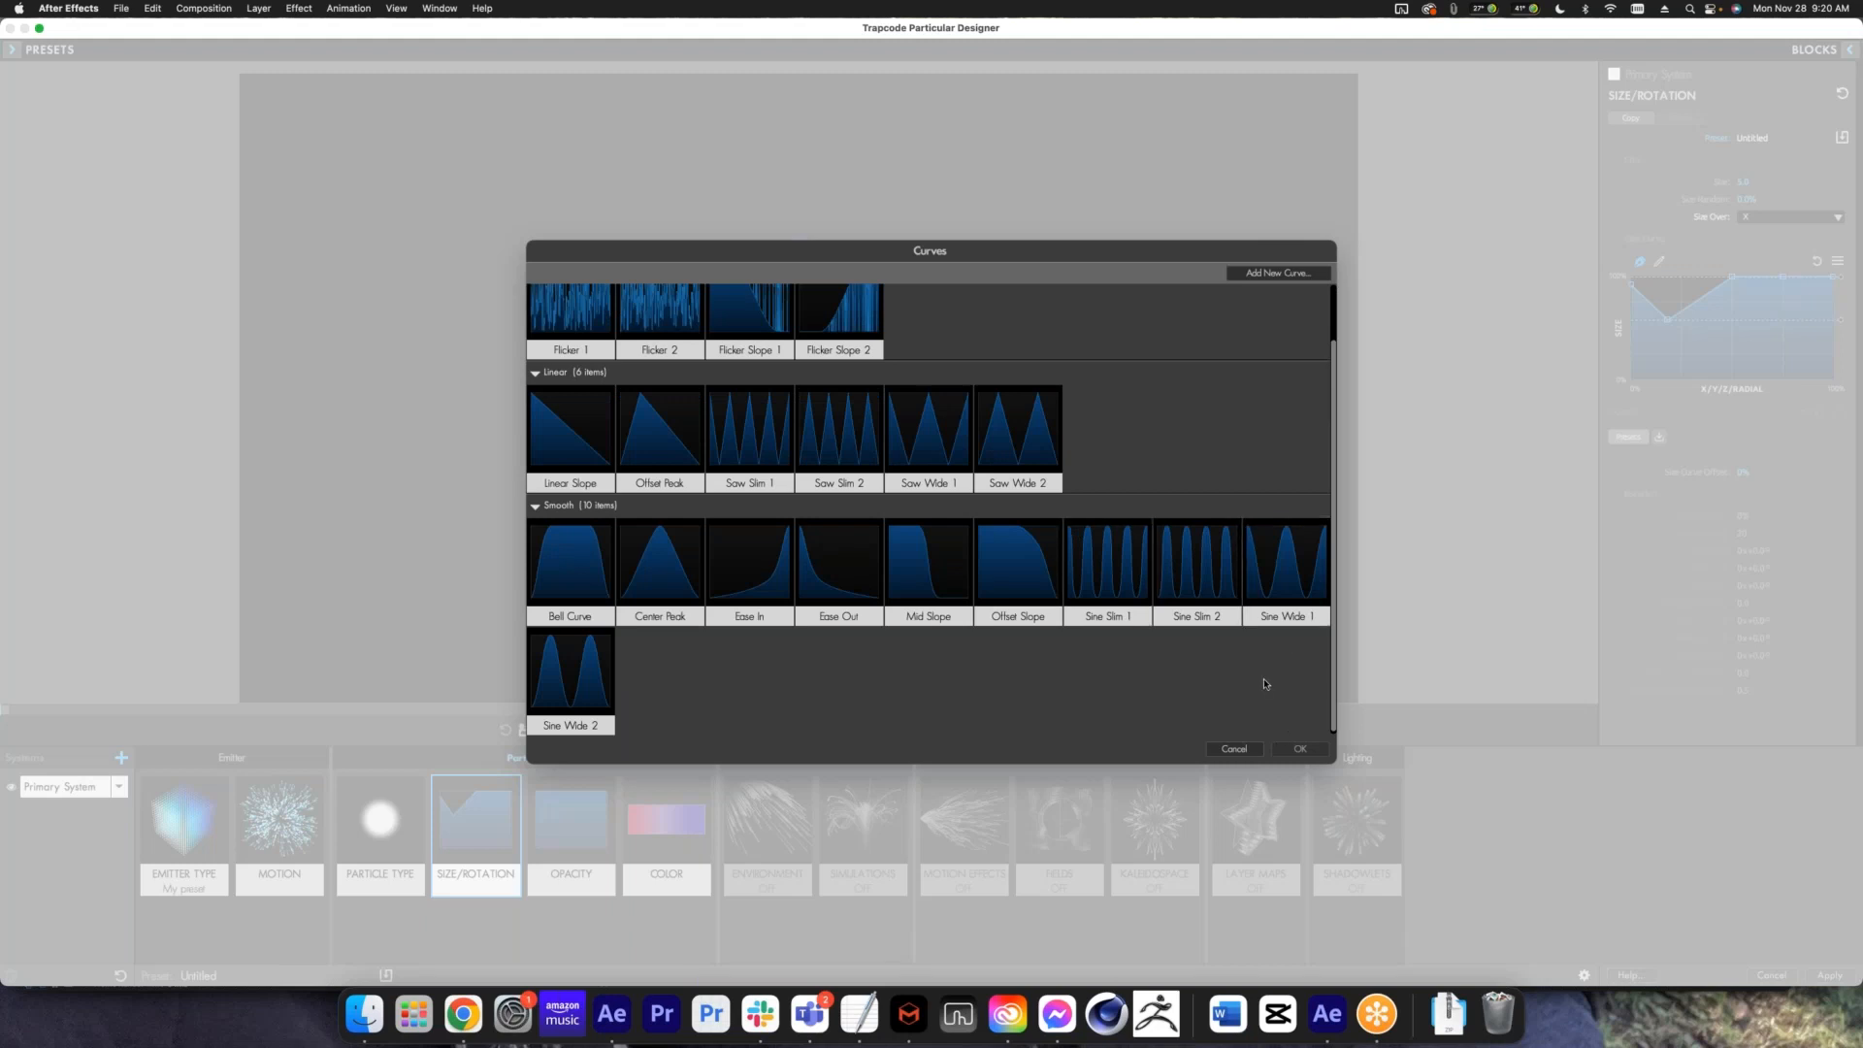
{"action": "left_click", "coordinate": [1249, 750]}
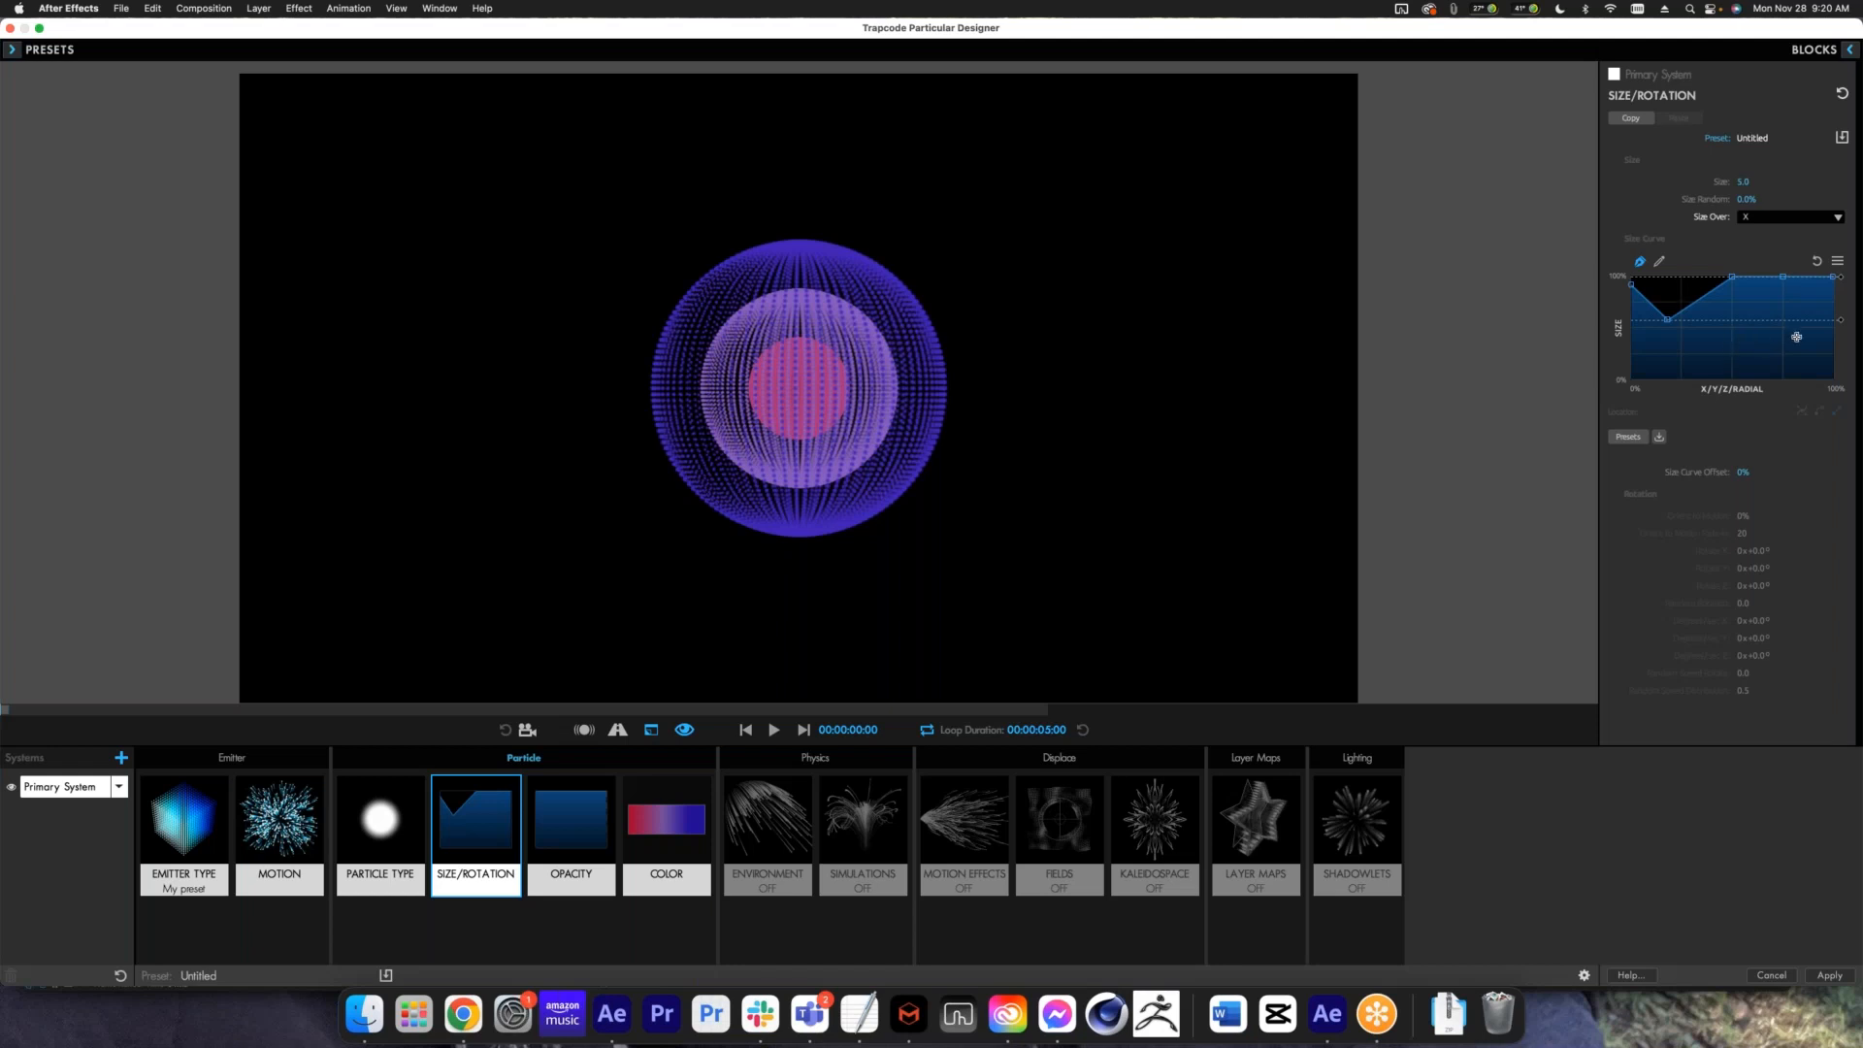
- Adjust the size curve's upper and lower range limits to invert it between about 53% and 86%, then apply the Designer changes
{"action": "left_click_drag", "start_coordinate": [1843, 325], "coordinate": [1843, 365]}
{"action": "left_click_drag", "start_coordinate": [1843, 296], "coordinate": [1842, 322]}
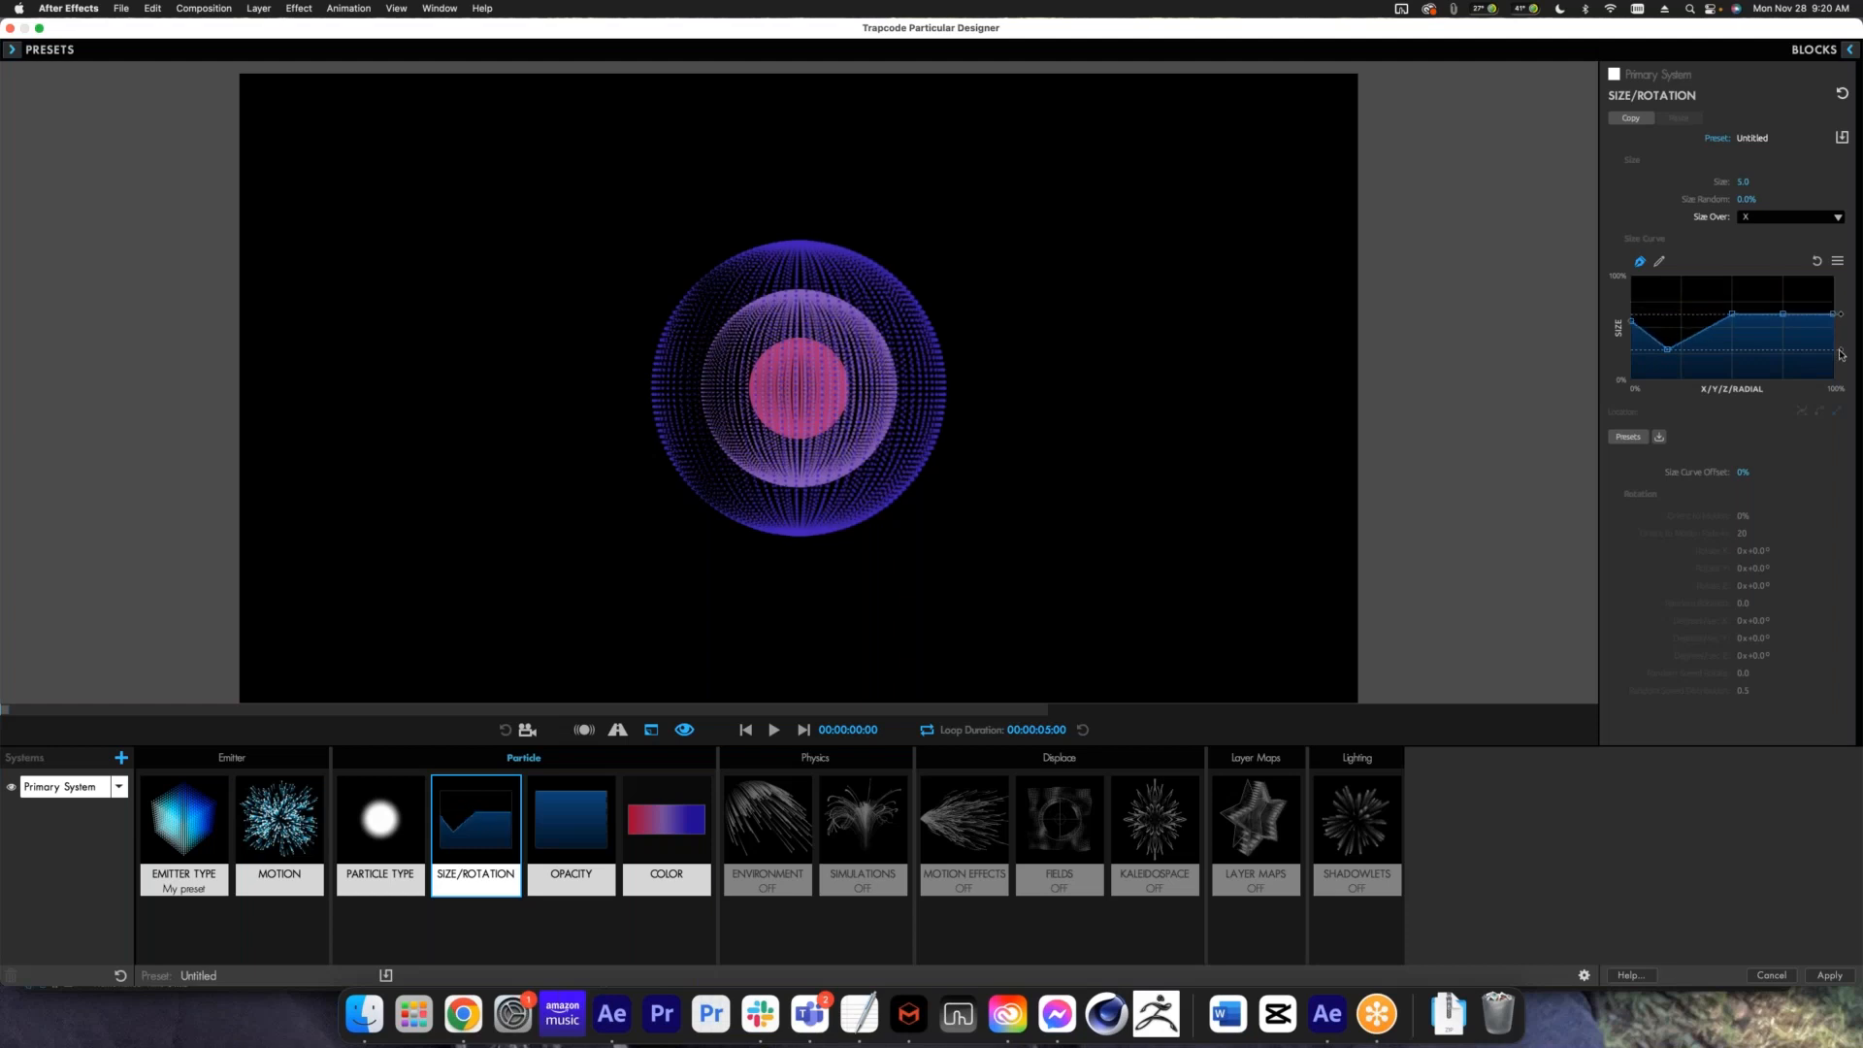
{"action": "mouse_move", "coordinate": [1842, 301]}
{"action": "left_mouse_down"}
{"action": "mouse_move", "coordinate": [1843, 342]}
{"action": "mouse_move", "coordinate": [1843, 325]}
{"action": "left_mouse_up"}
{"action": "left_click", "coordinate": [1829, 976]}
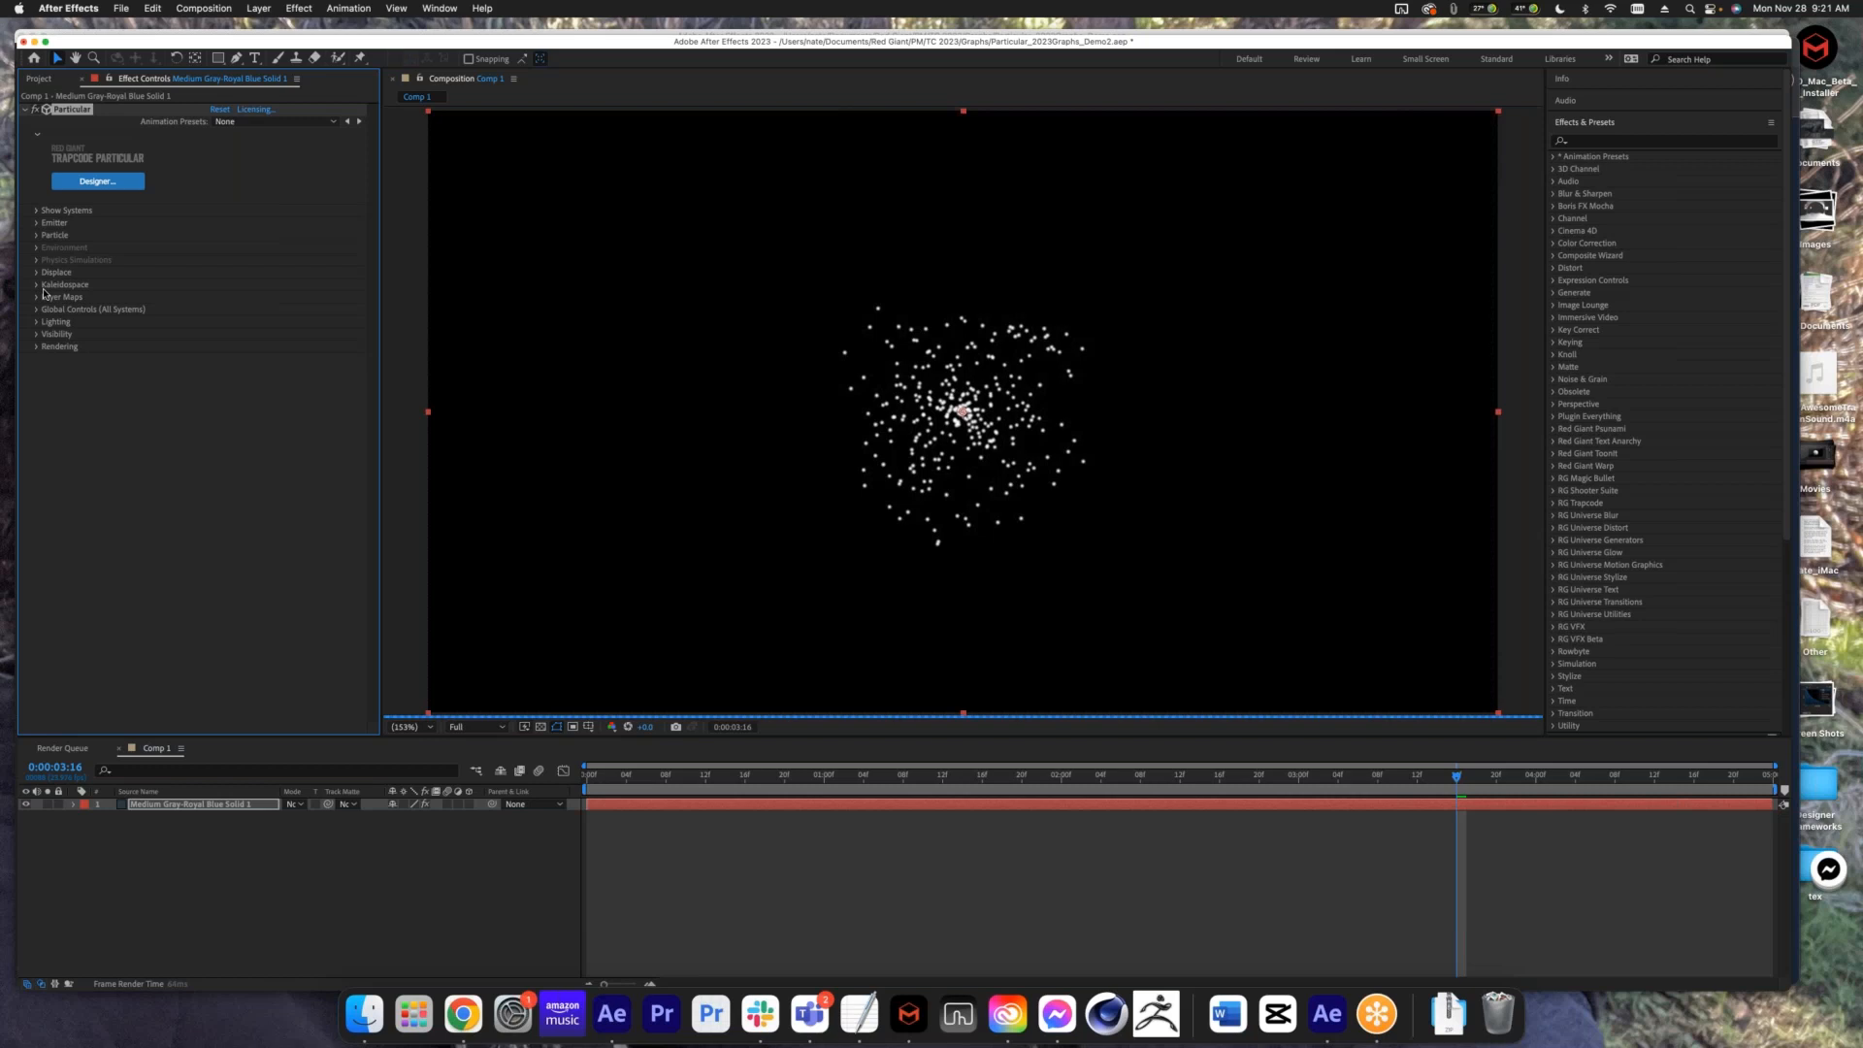
- Reveal the Particle group's Size Curve in the effect controls and toggle its graph width, leaving it at the wider size
{"action": "left_click", "coordinate": [36, 235]}
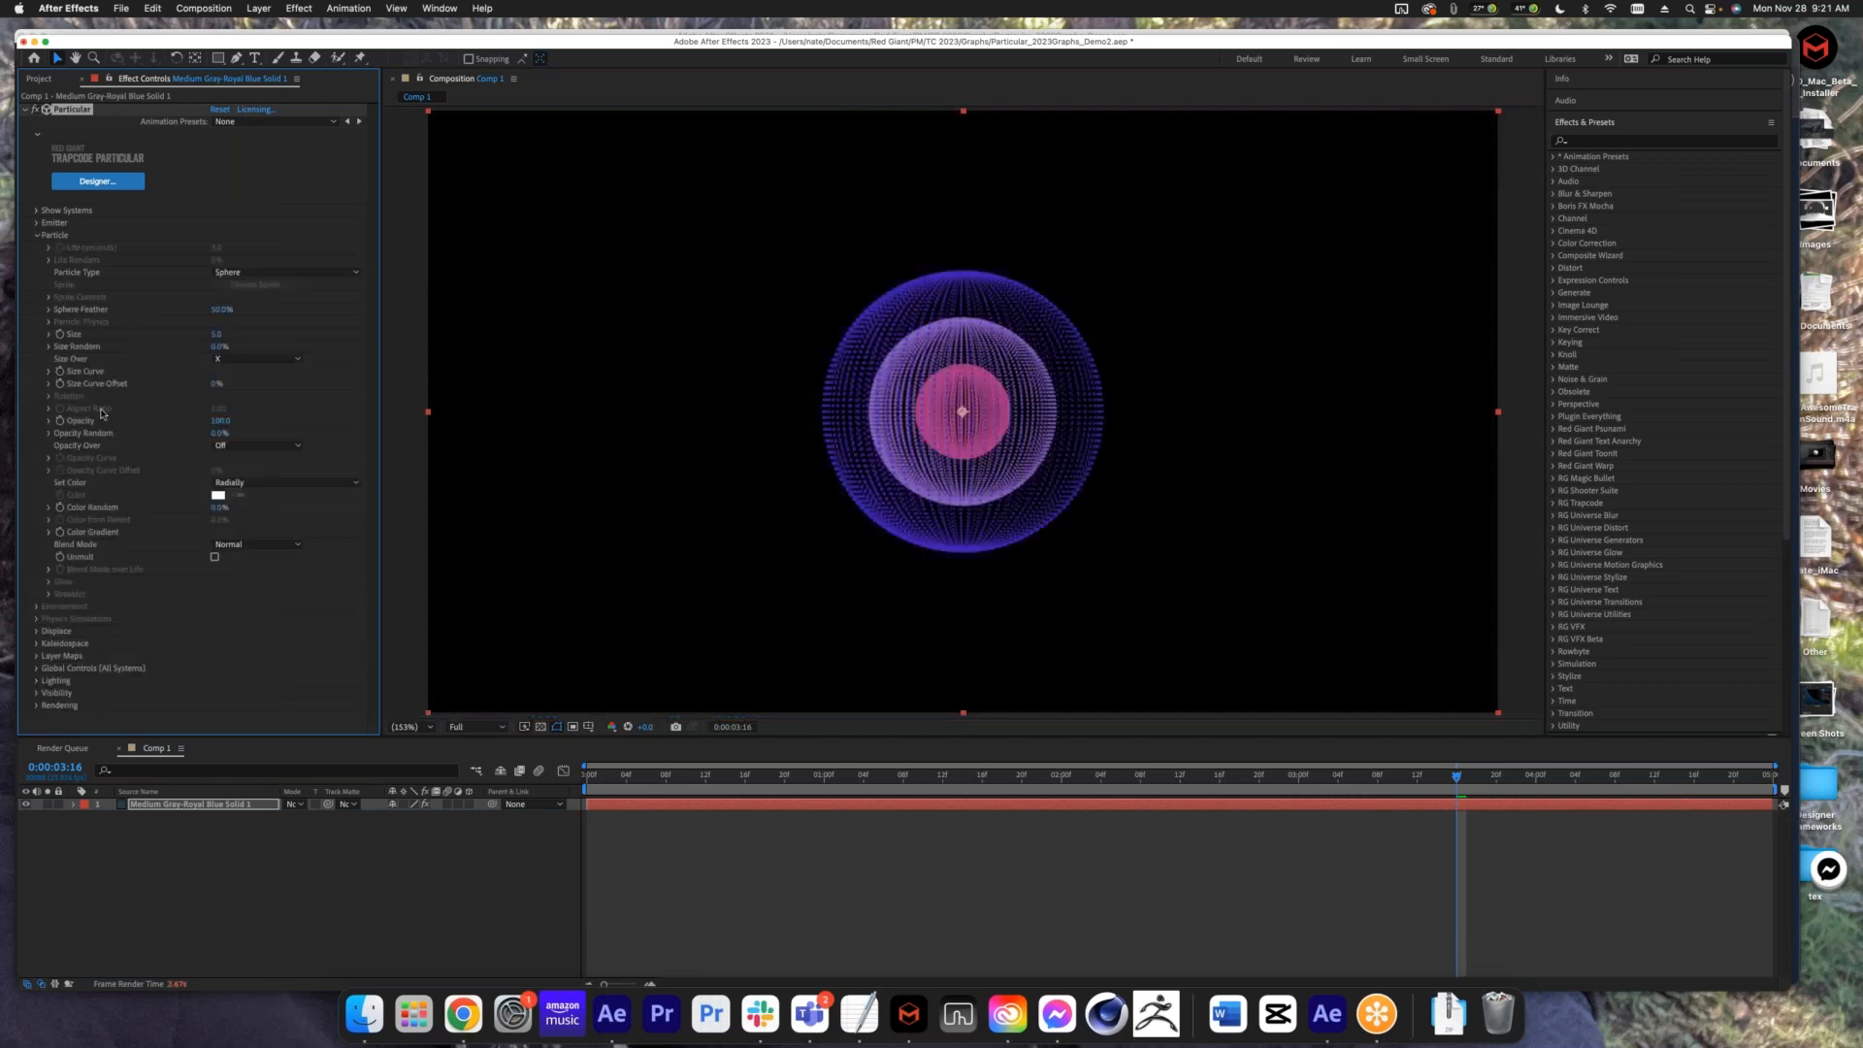
{"action": "left_click", "coordinate": [48, 370]}
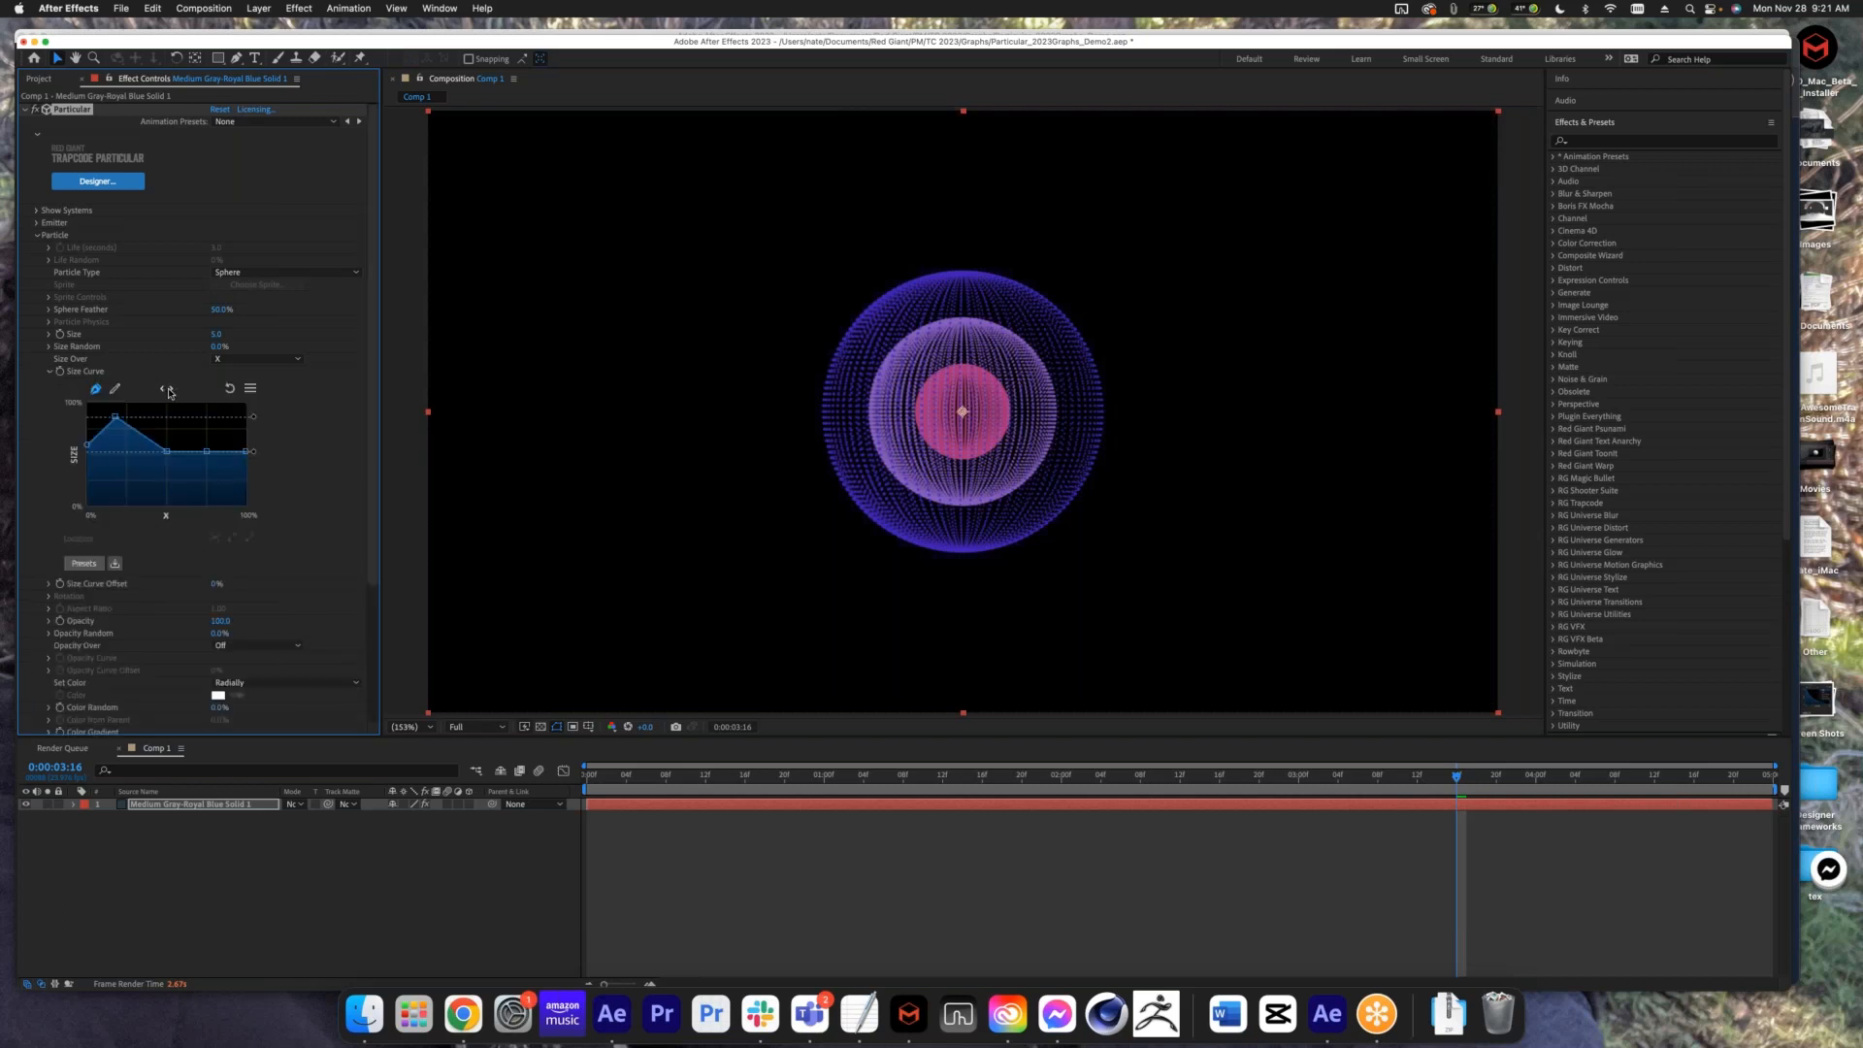
{"action": "left_click", "coordinate": [167, 389]}
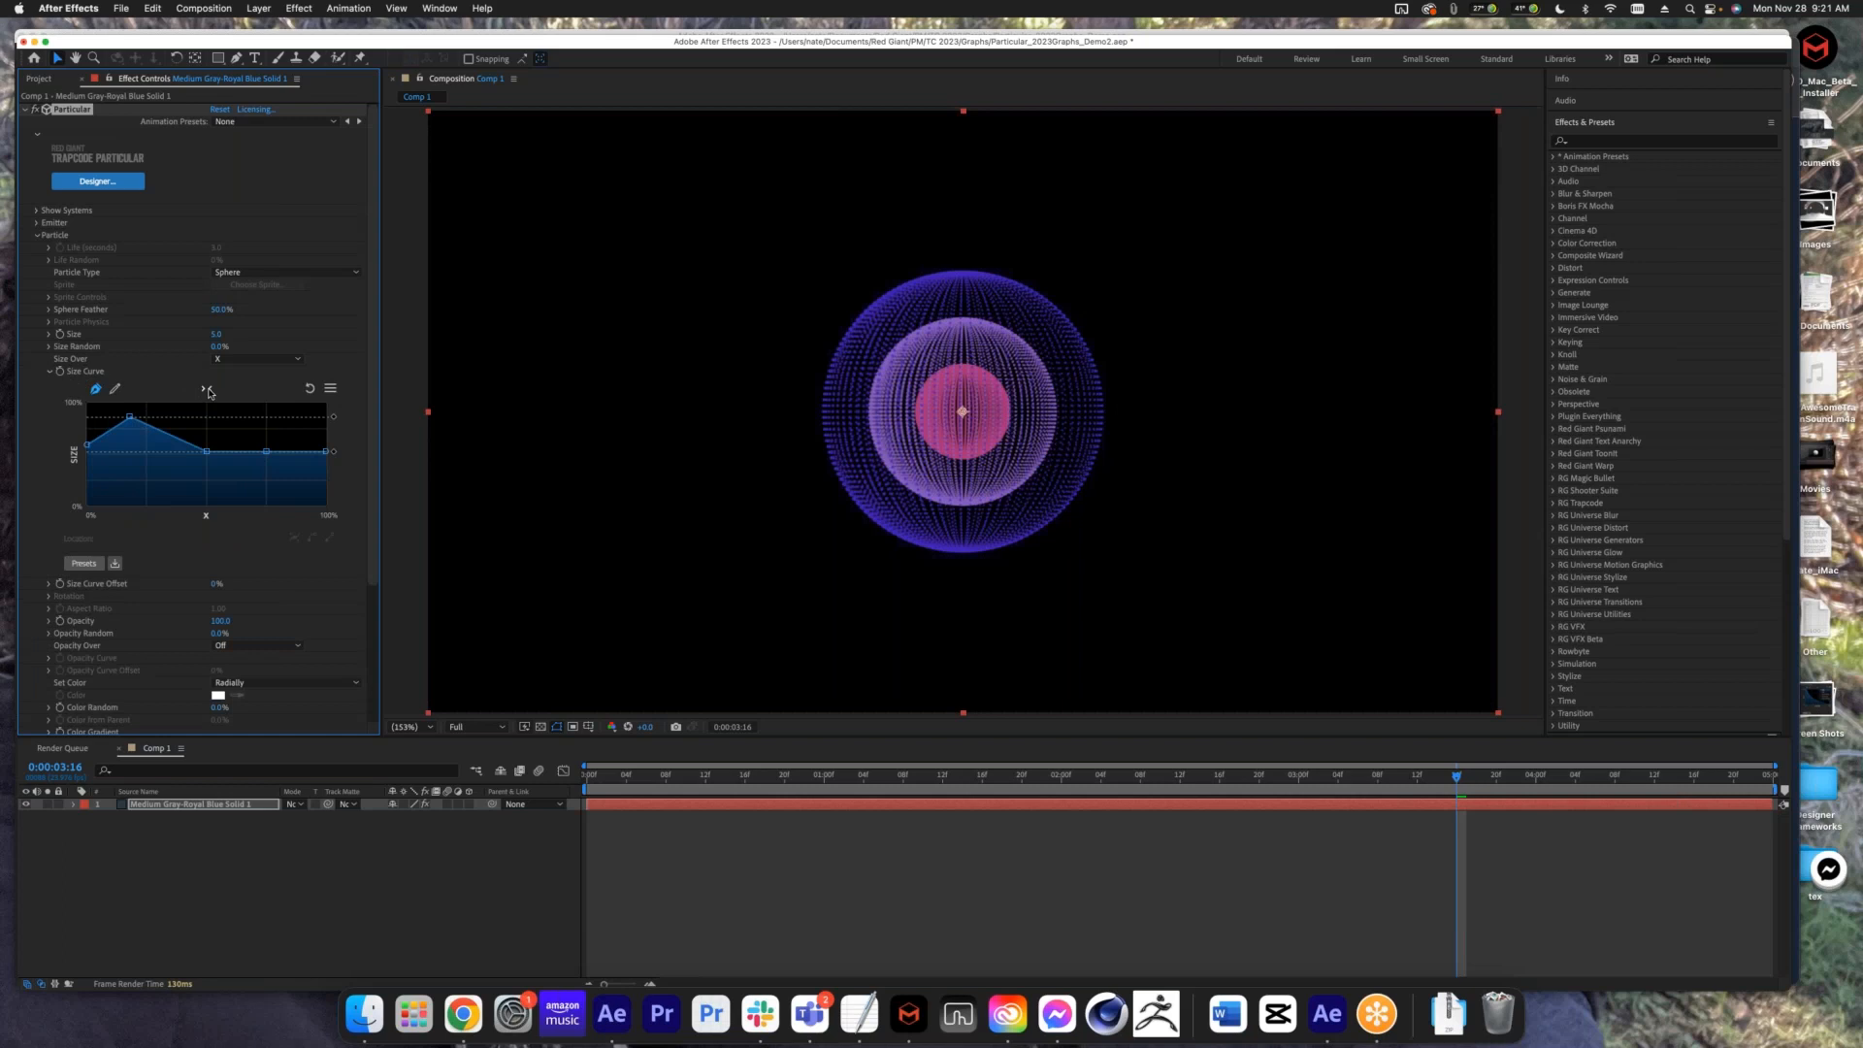
{"action": "left_click", "coordinate": [207, 389]}
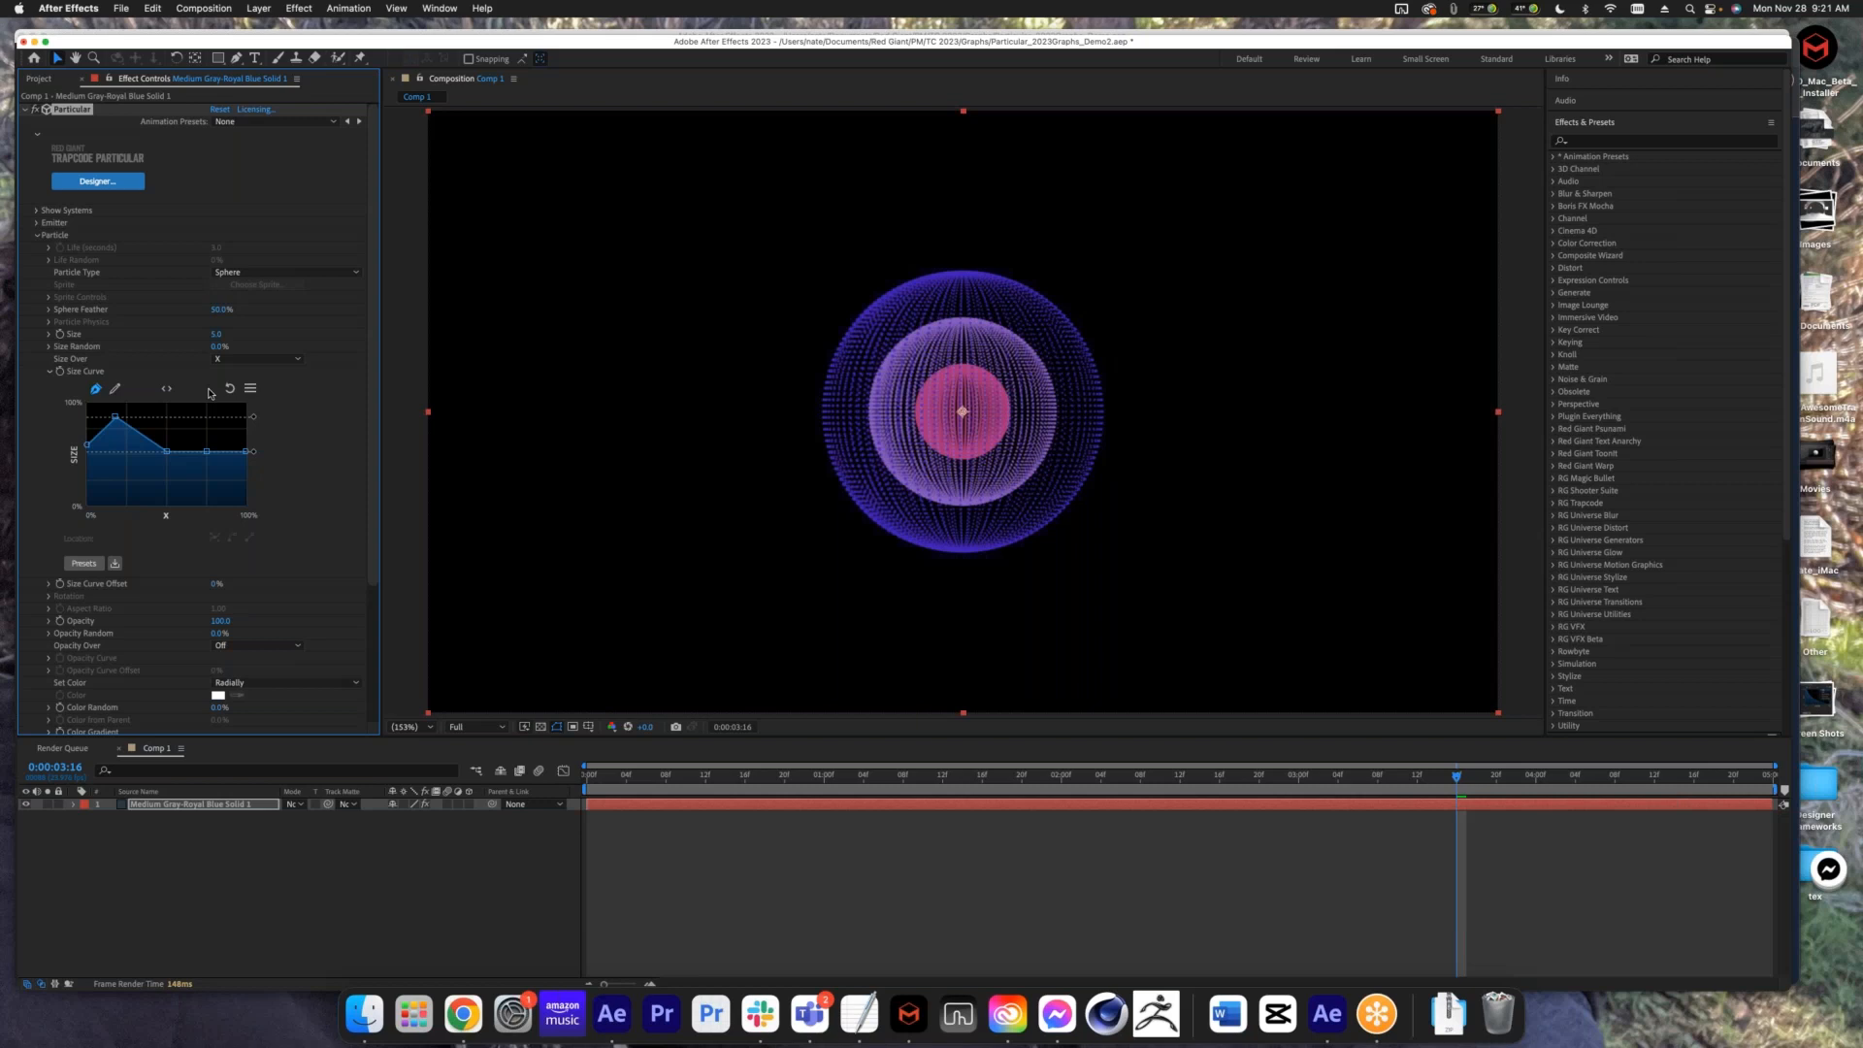
{"action": "left_click", "coordinate": [167, 389]}
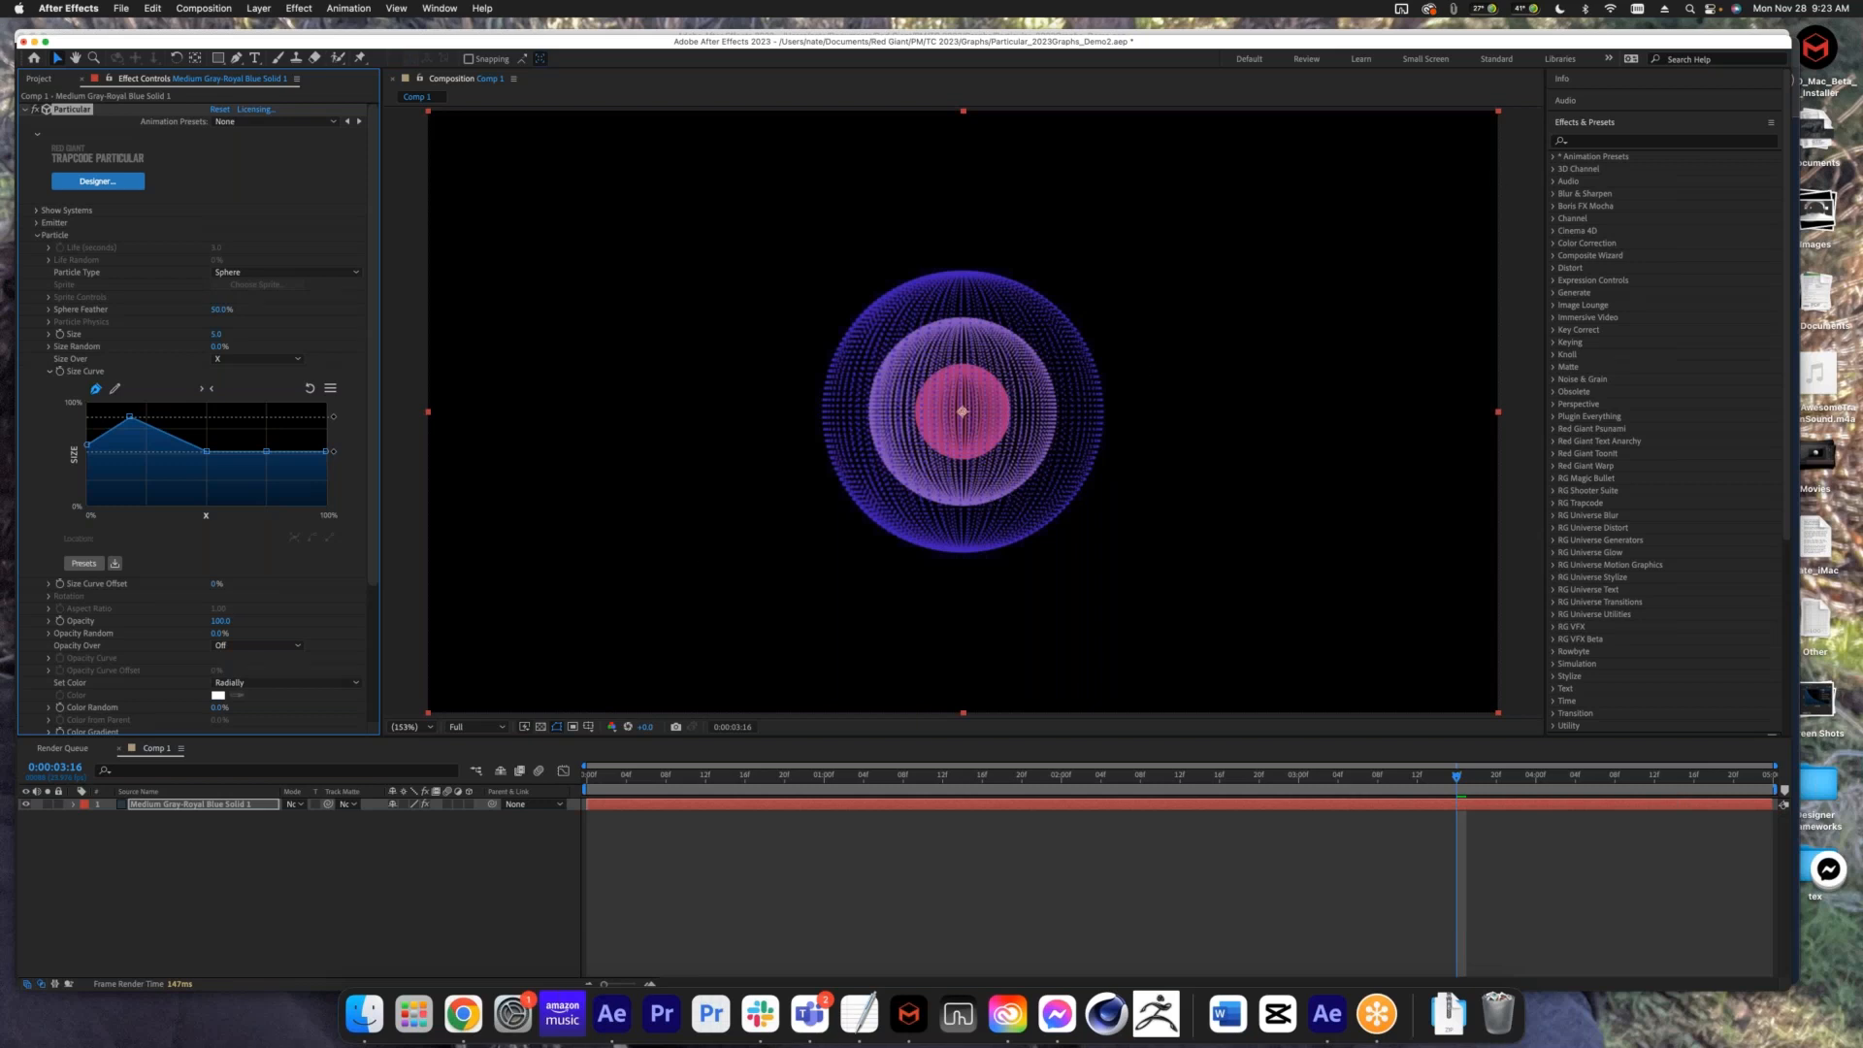
{"action": "left_click", "coordinate": [1850, 58]}
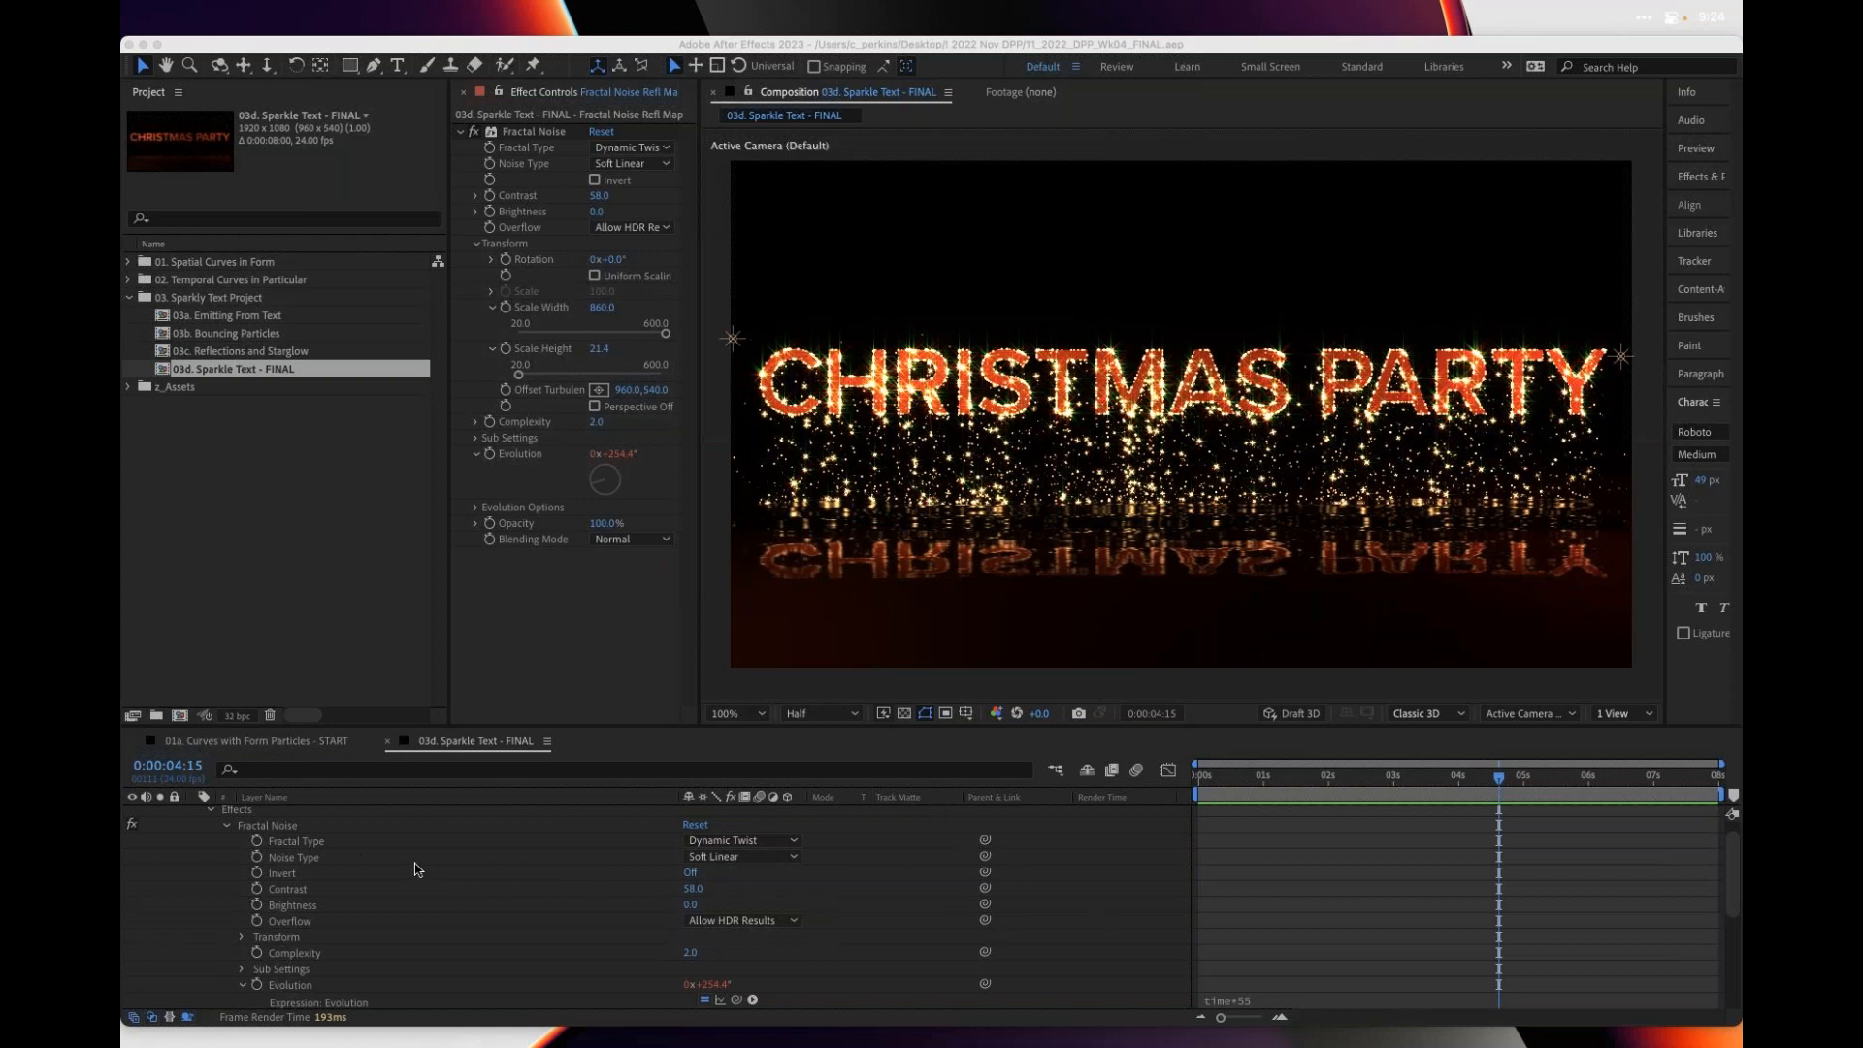
- Collapse the expanded properties of the Fractal Noise Refl Map layer in the 03d. Sparkle Text - FINAL composition
{"action": "scroll", "coordinate": [417, 870], "scroll_direction": "up", "scroll_amount": 1}
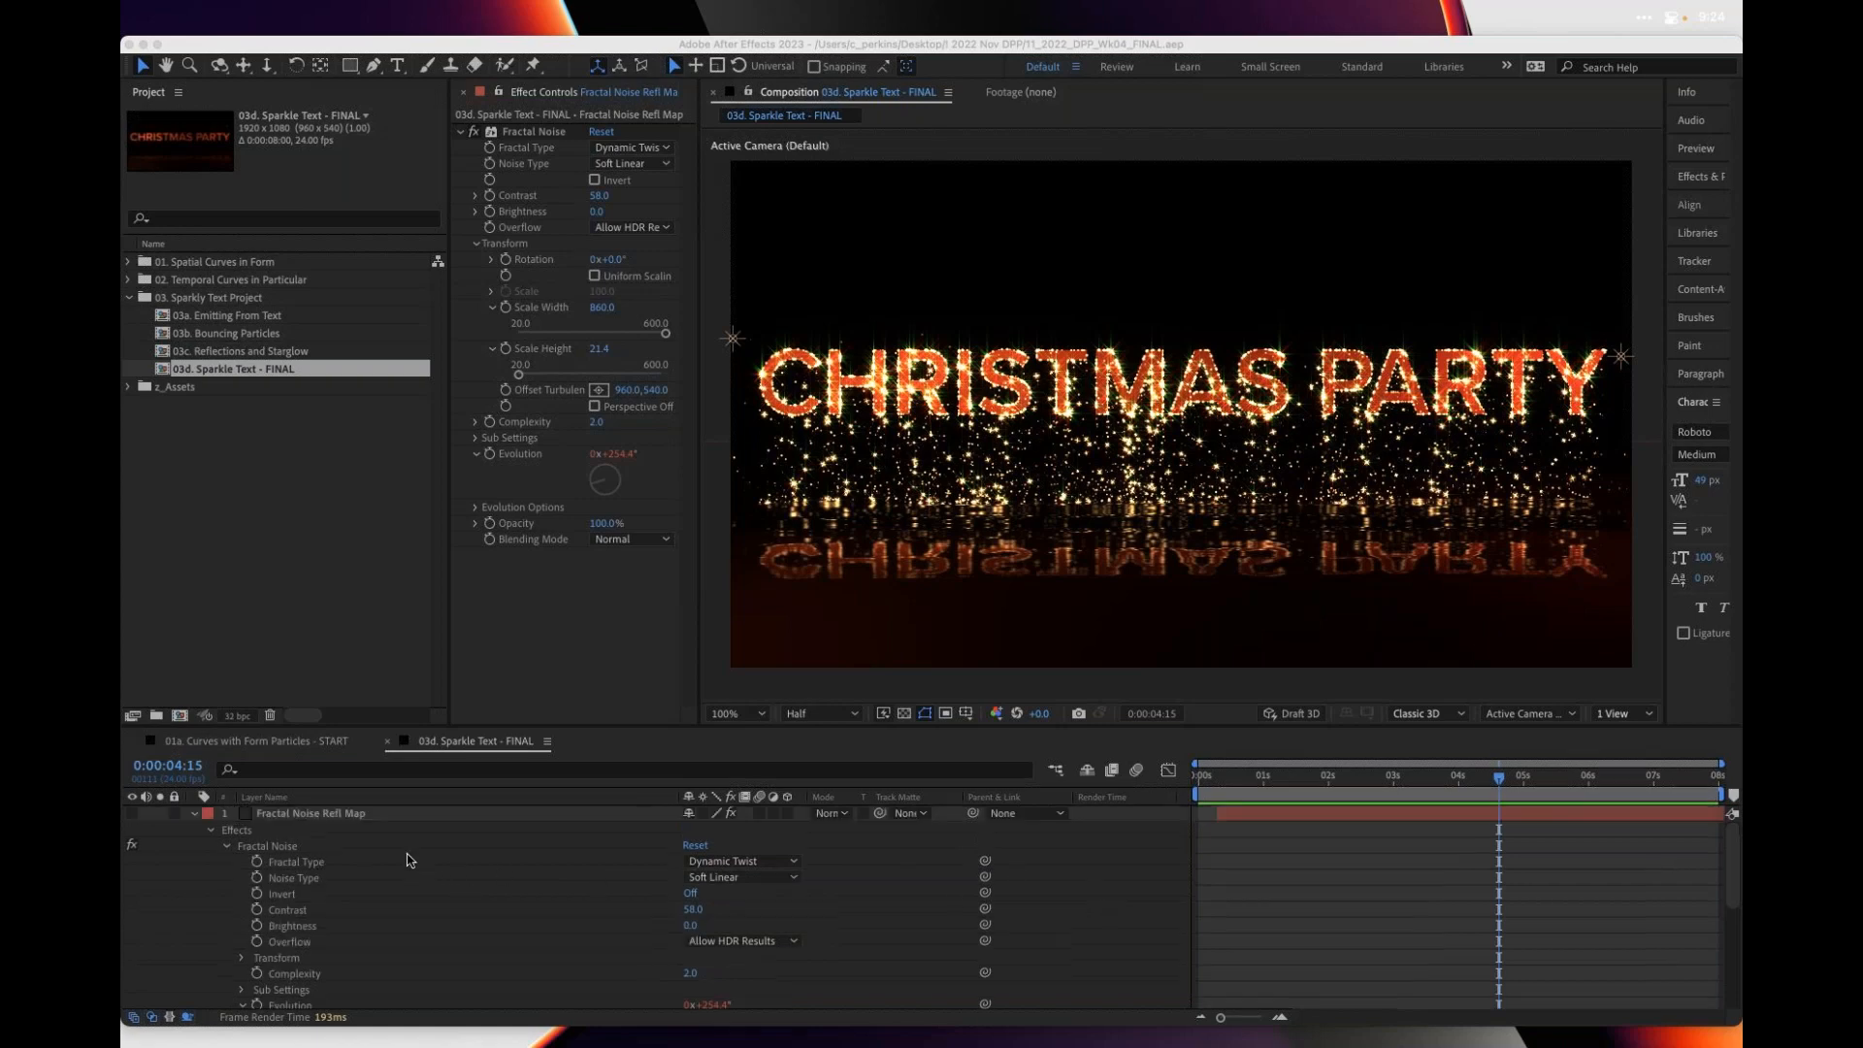
{"action": "left_click", "coordinate": [196, 818]}
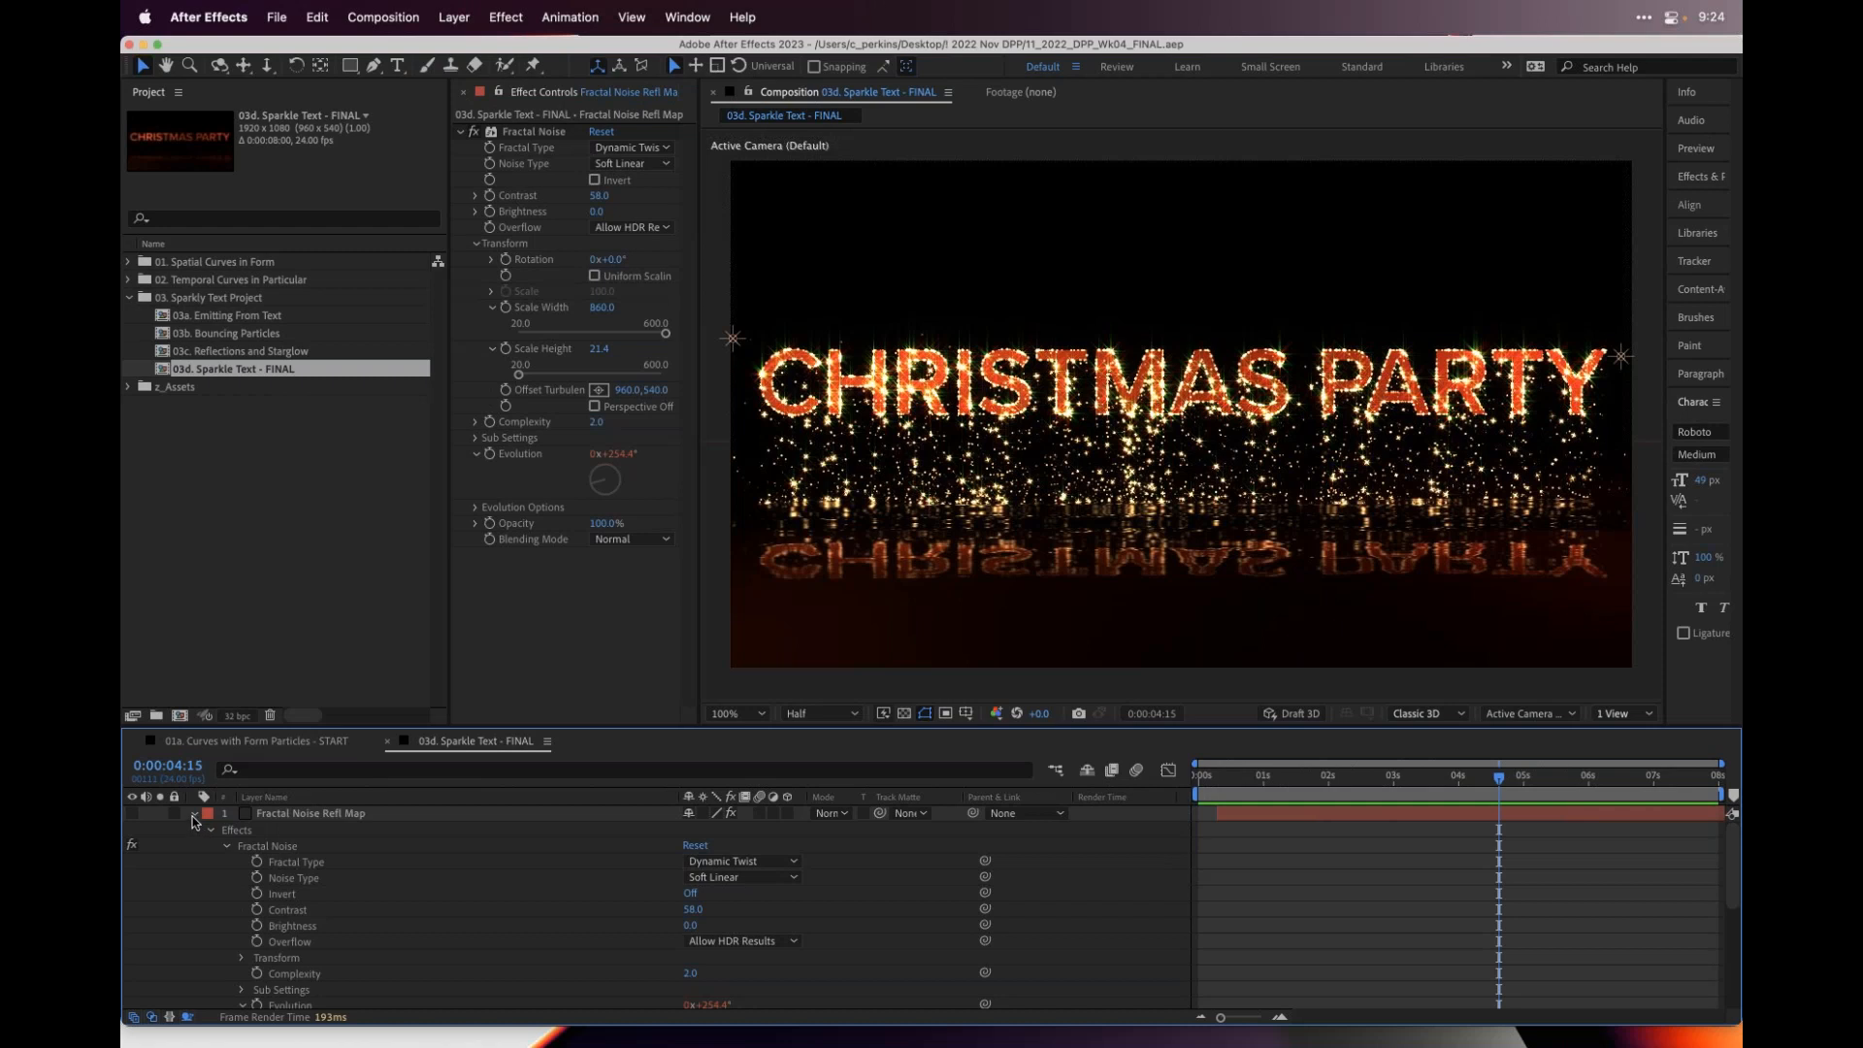
{"action": "left_click", "coordinate": [196, 817]}
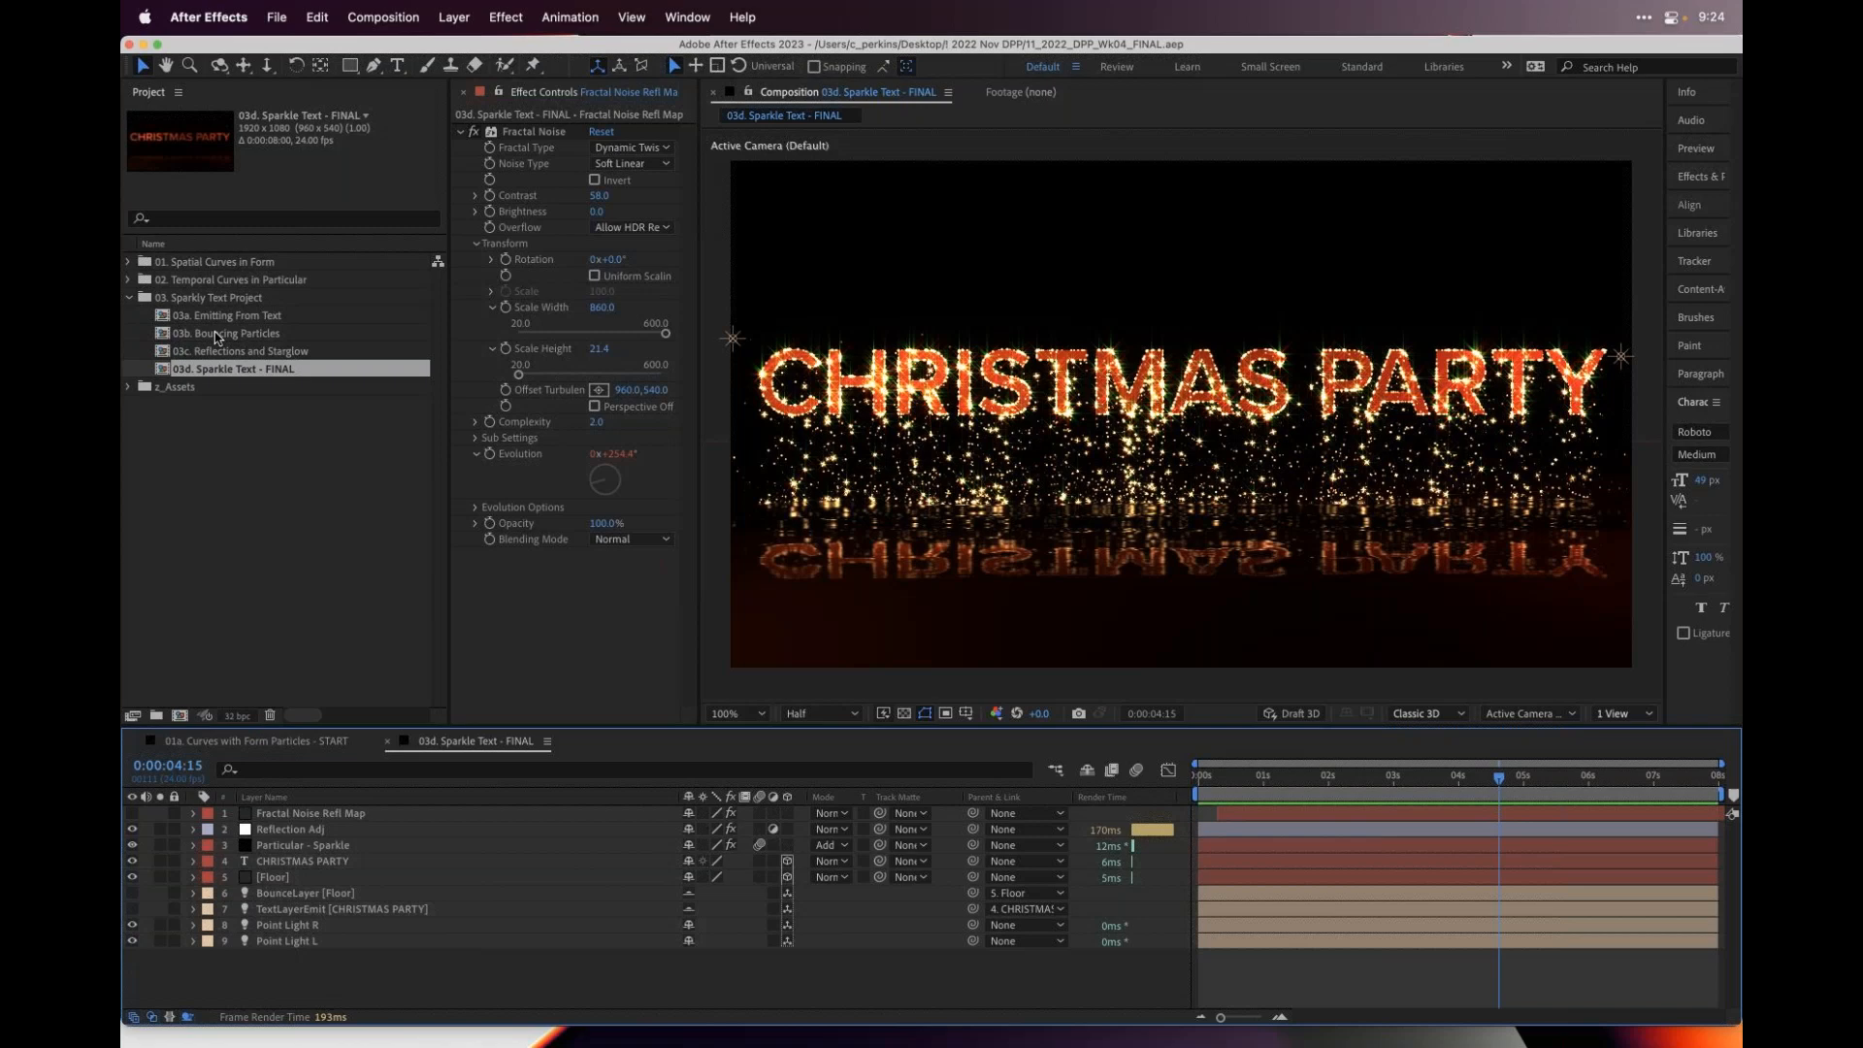
- Preview the Christmas Party sparkle animation from its first frame, then scrub ahead to about 0:00:04:20
{"action": "left_click", "coordinate": [1227, 777]}
{"action": "left_click_drag", "start_coordinate": [1248, 781], "coordinate": [1143, 772]}
{"action": "key", "text": "space"}
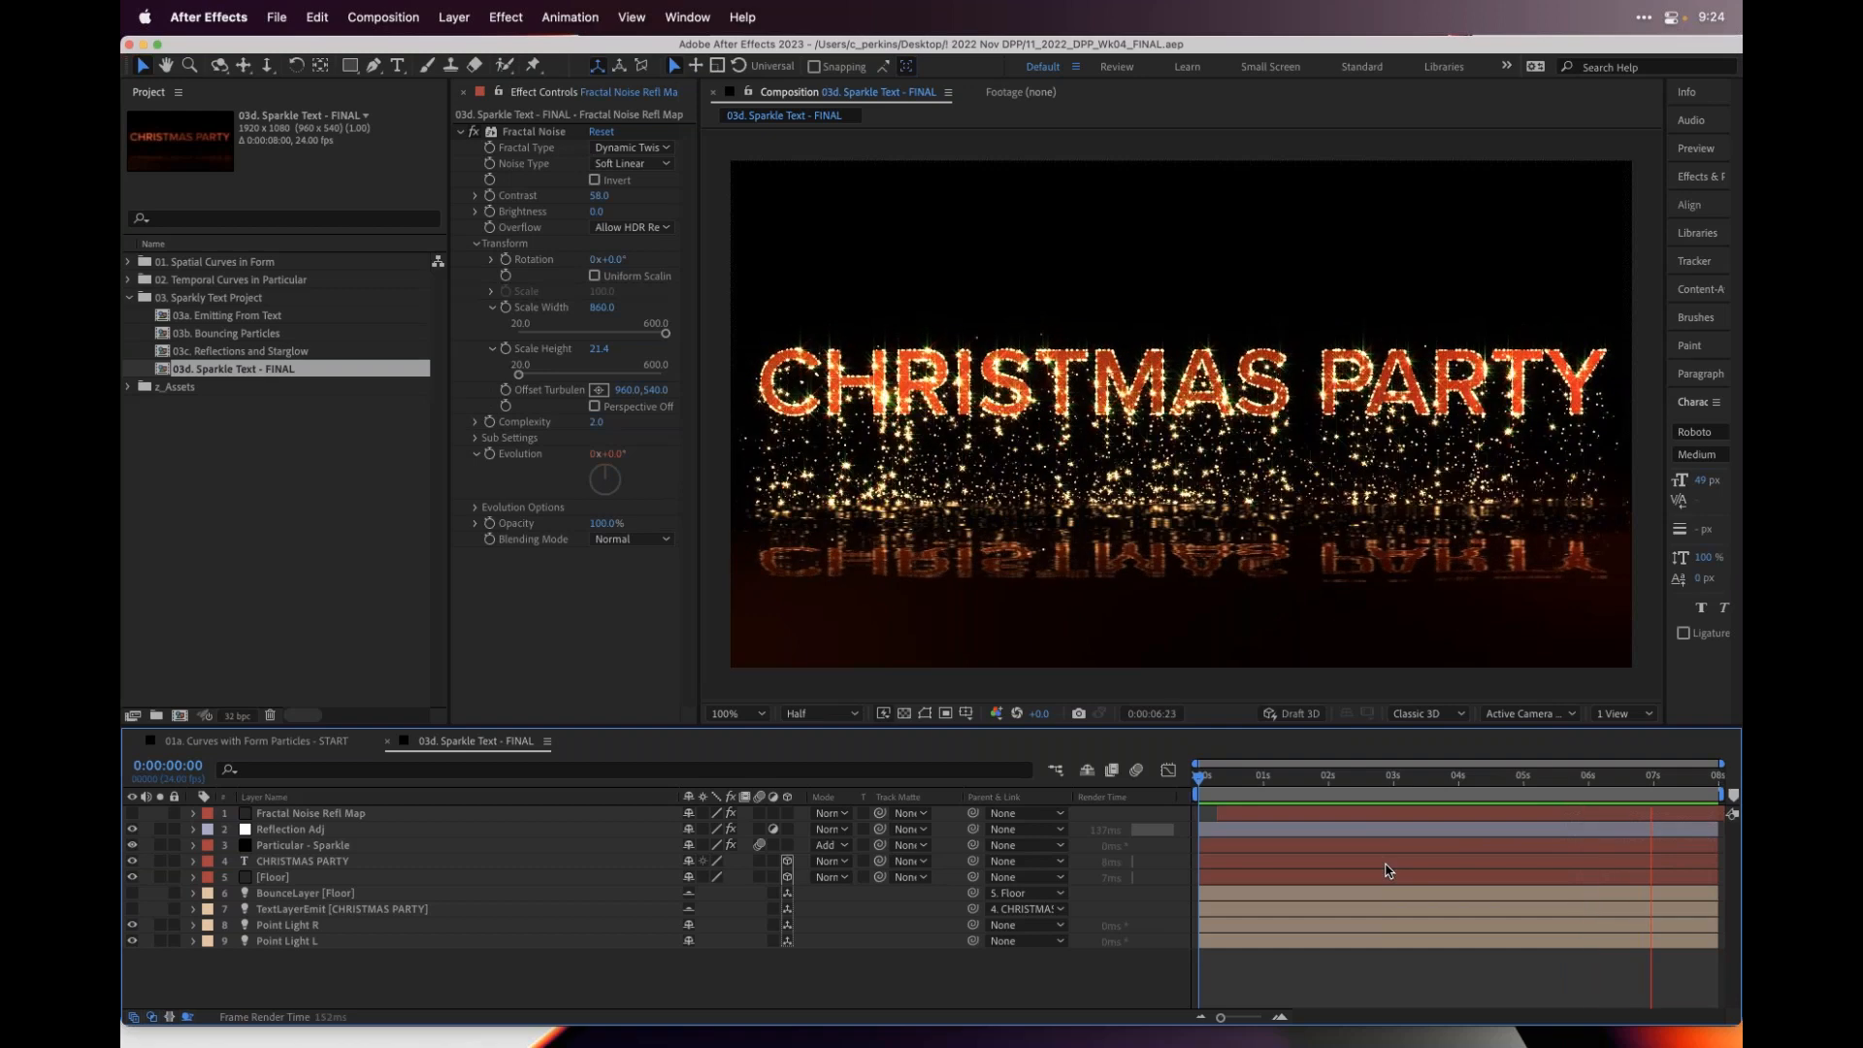
{"action": "key", "text": "space"}
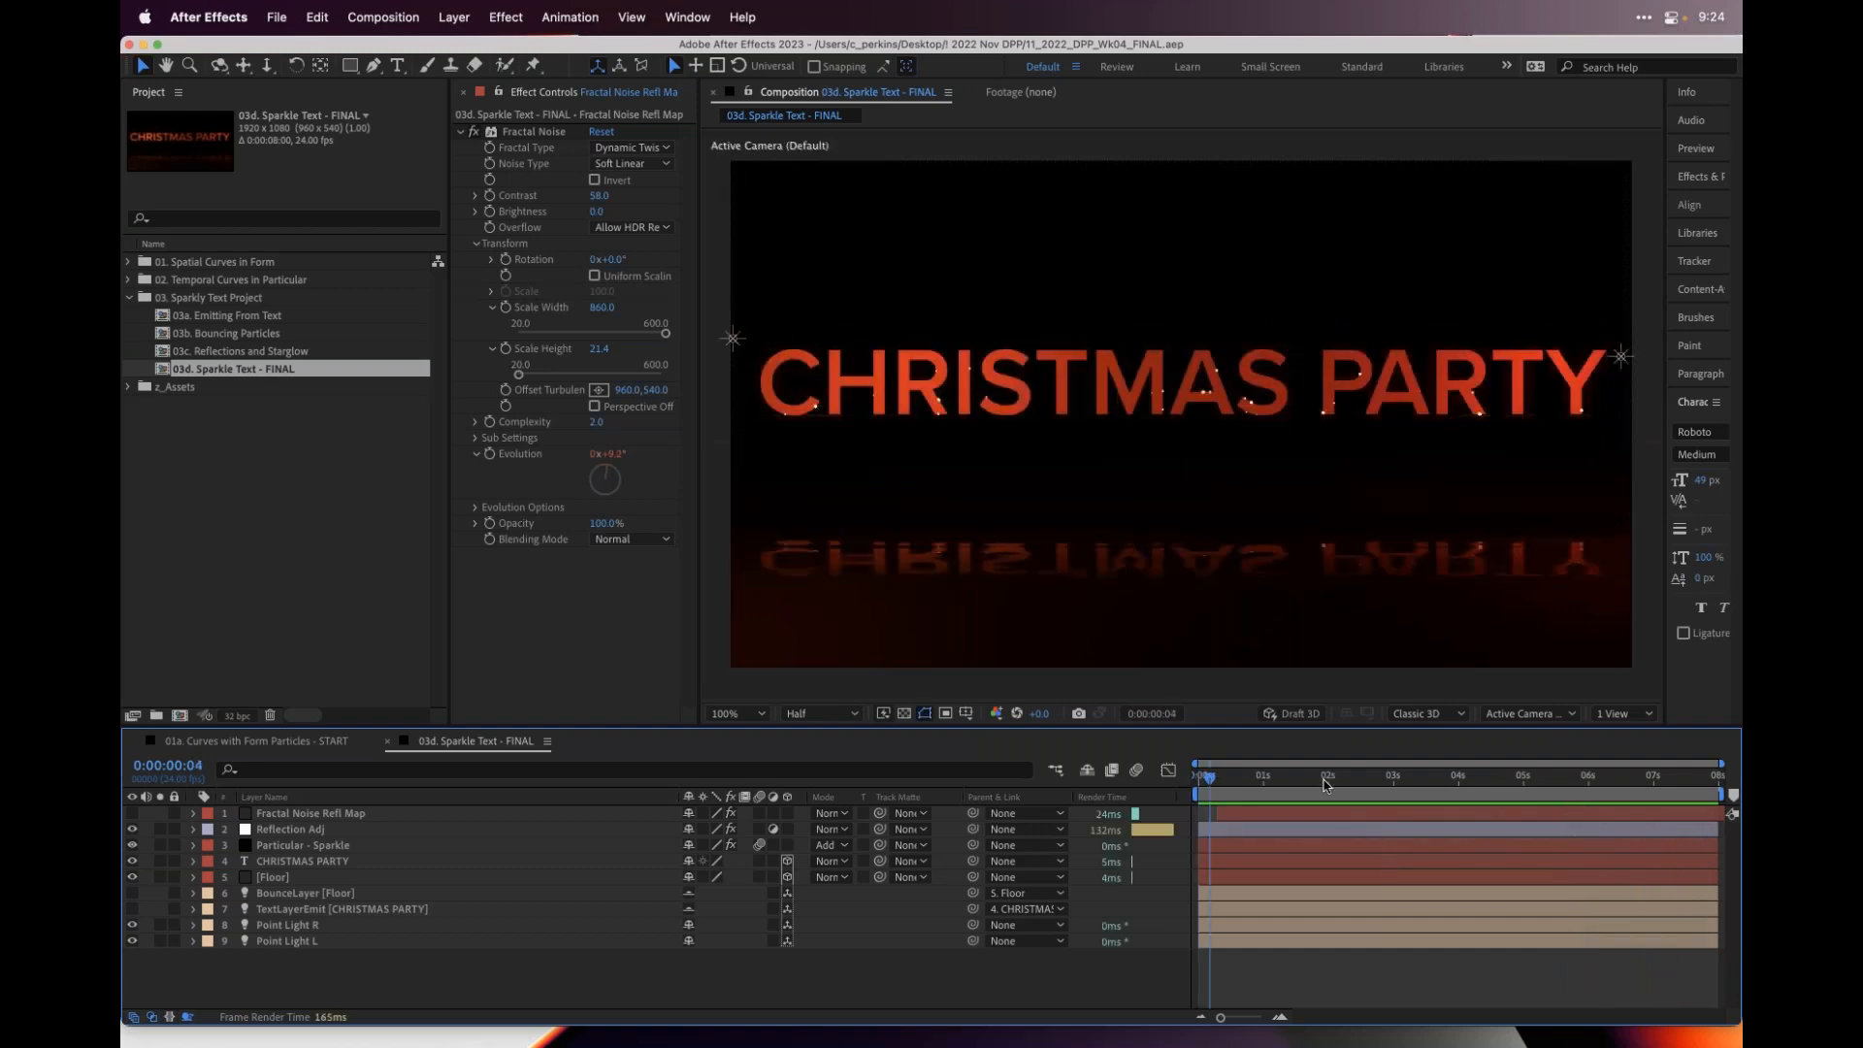
{"action": "left_click", "coordinate": [1326, 777]}
{"action": "left_click_drag", "start_coordinate": [1343, 783], "coordinate": [1477, 760]}
{"action": "key", "text": "space"}
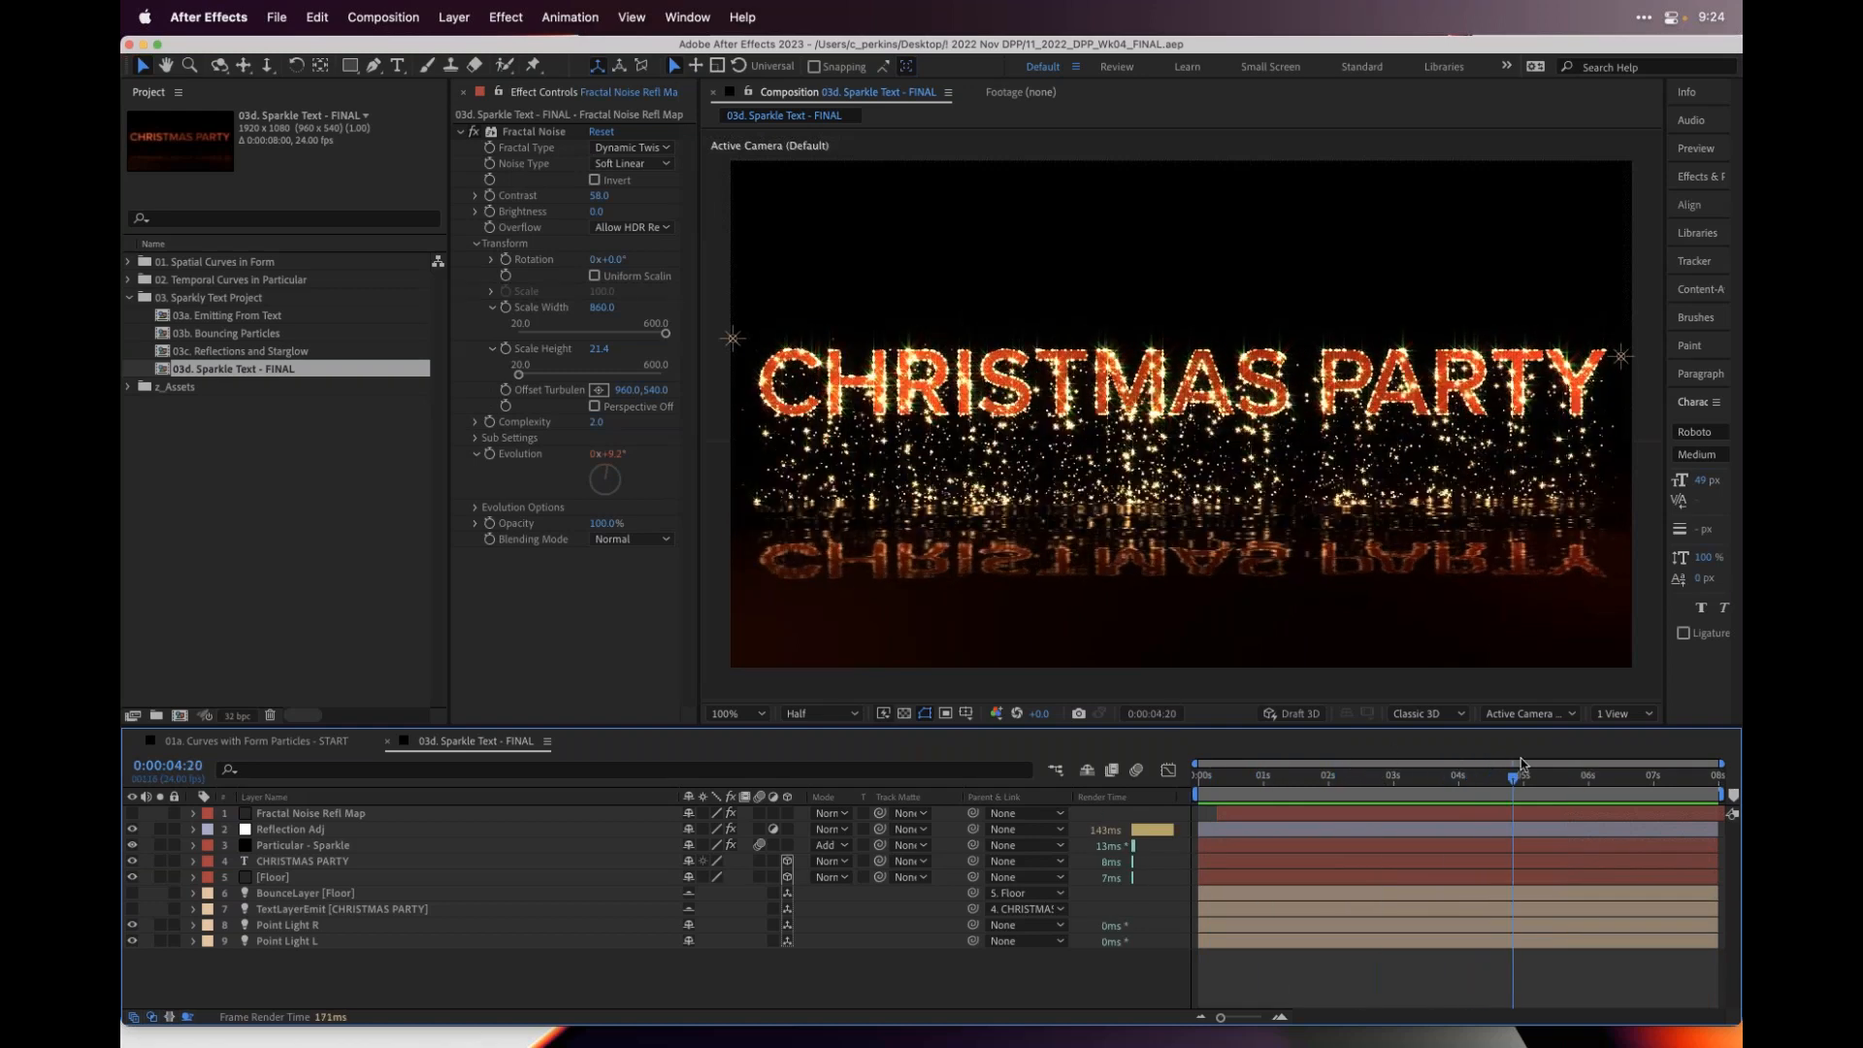
- Switch to the 01a. Curves with Form Particles - START composition and scrub its particle animation, ending at 0:00:00:15
{"action": "left_click", "coordinate": [252, 742]}
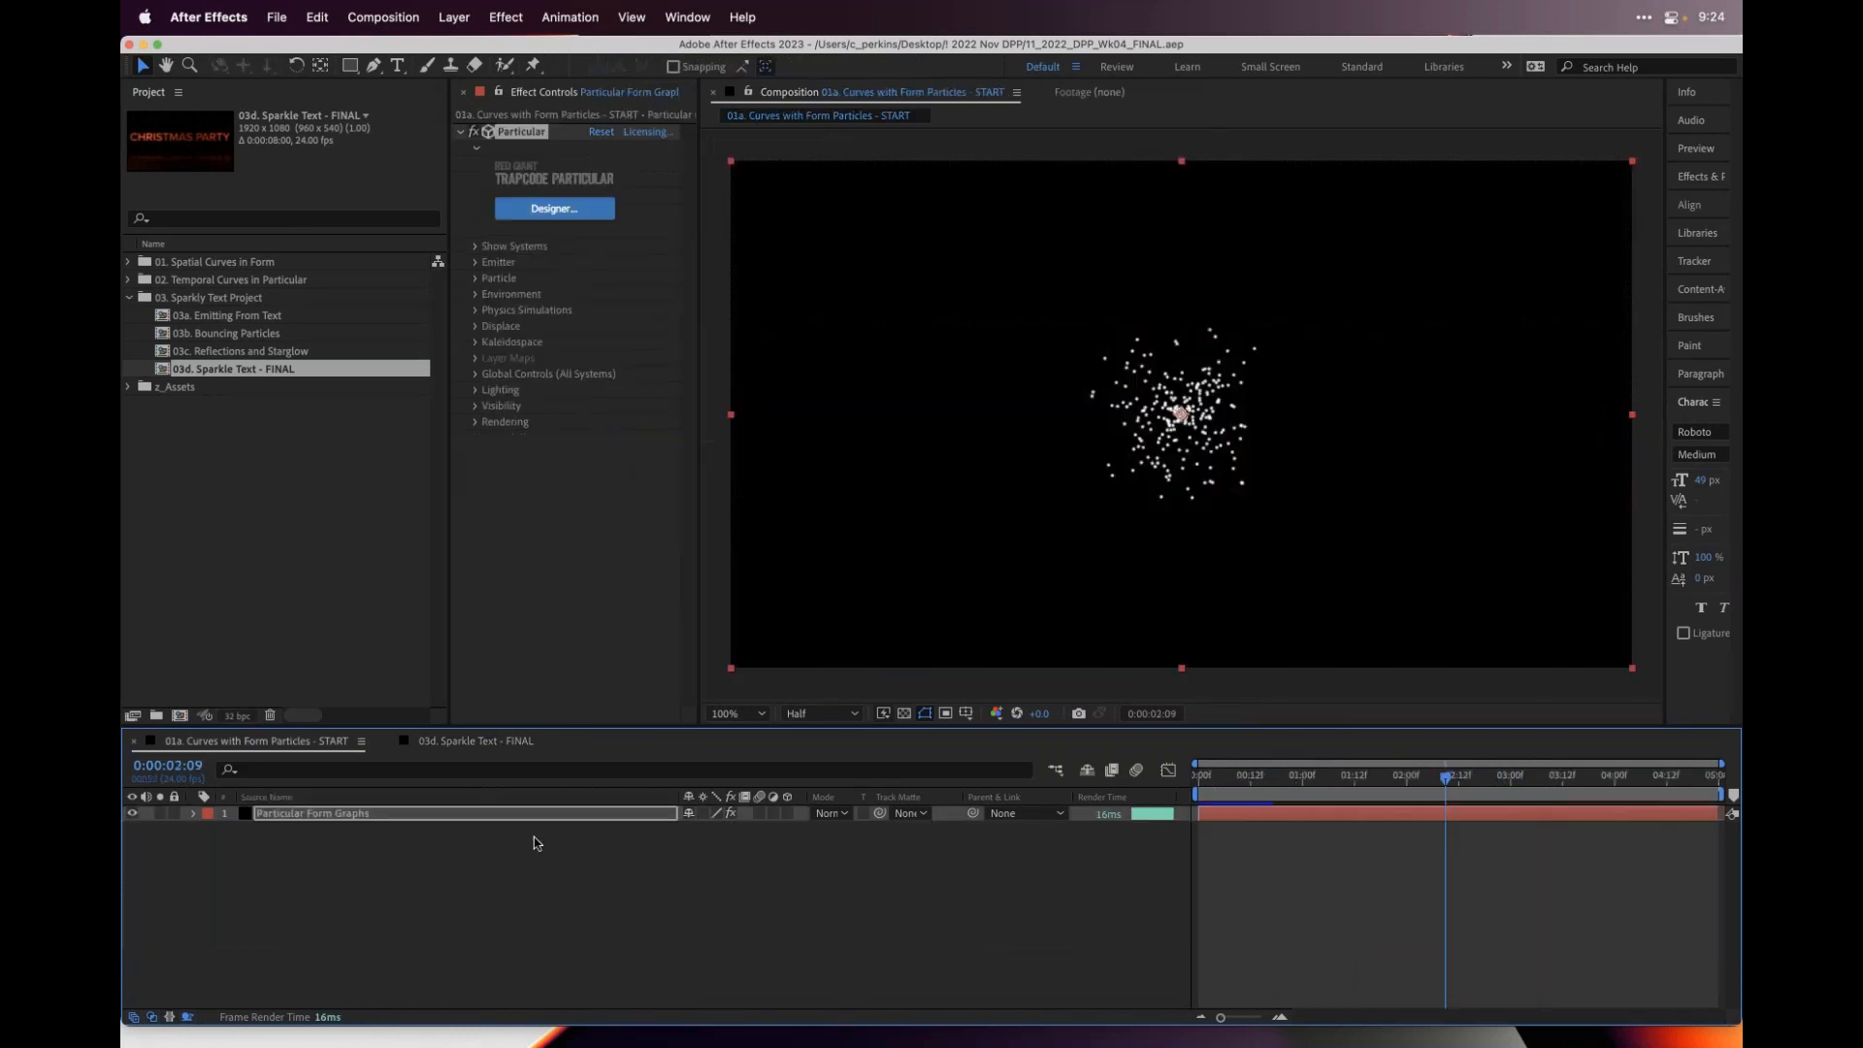
{"action": "left_click_drag", "start_coordinate": [1216, 781], "coordinate": [1342, 809]}
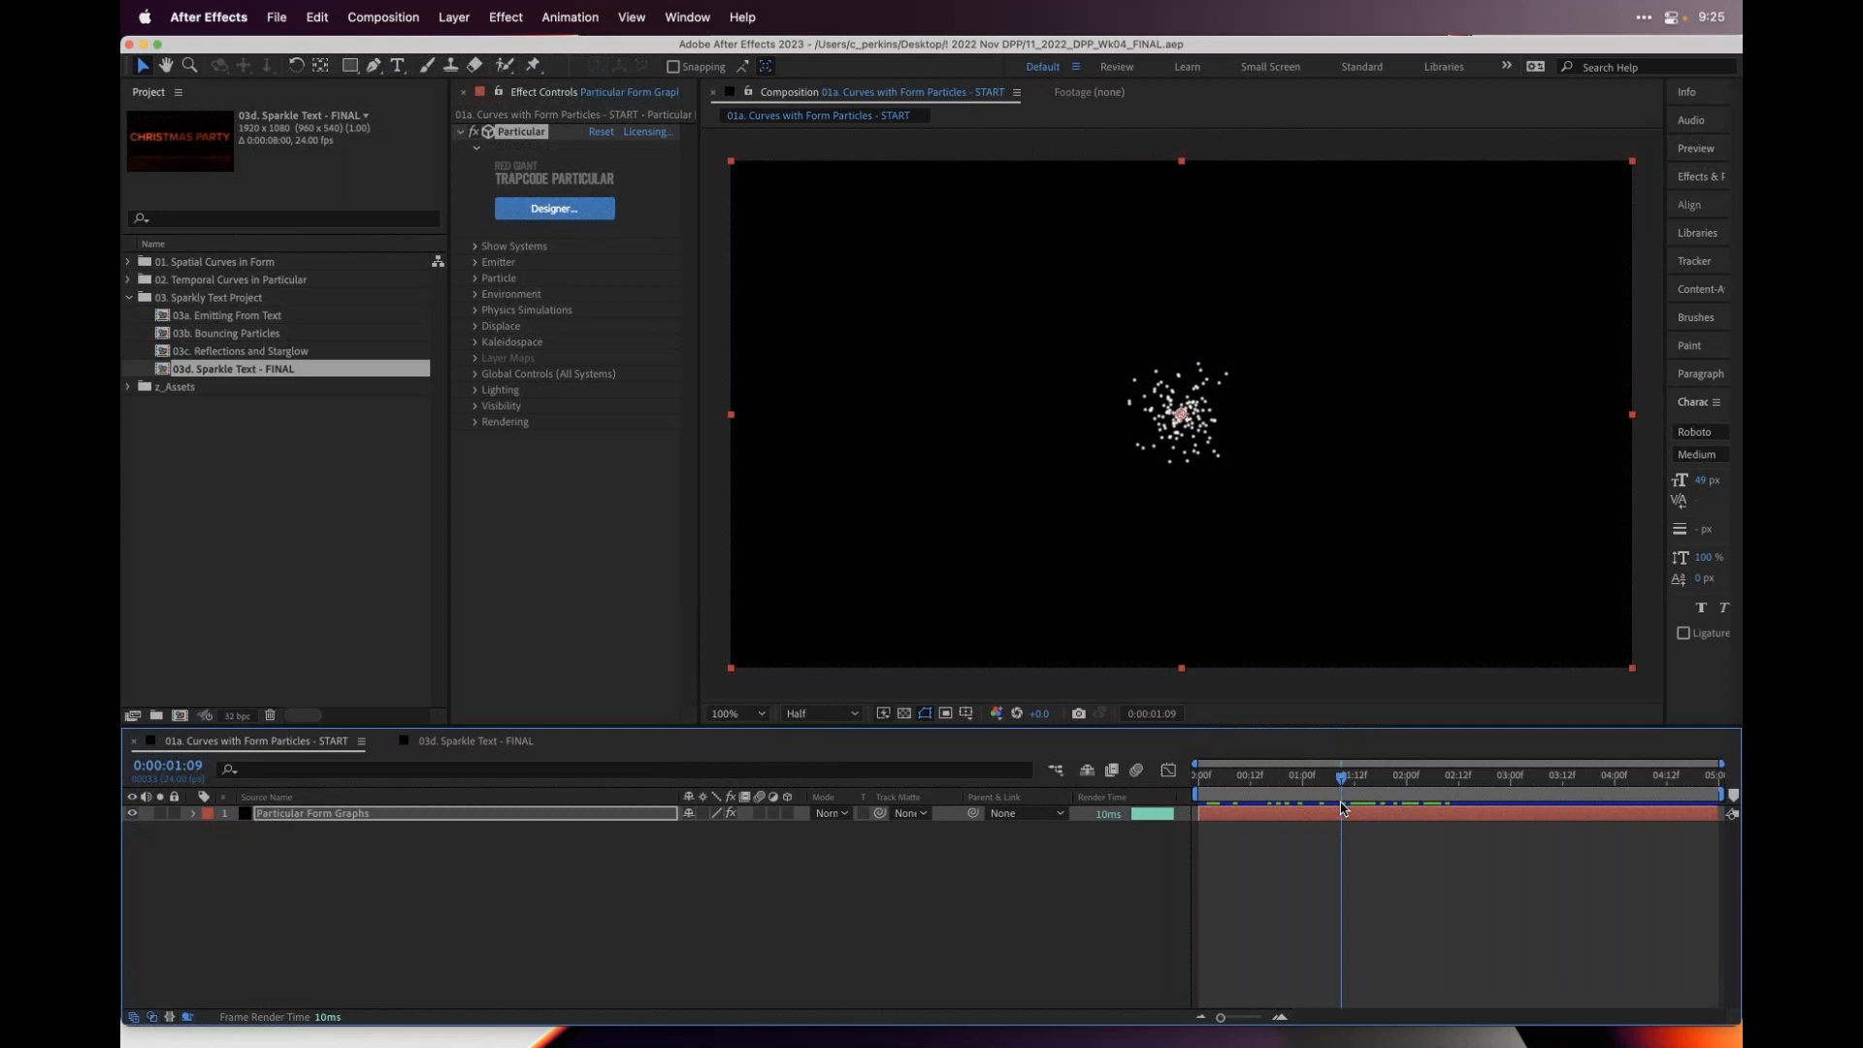
{"action": "left_click", "coordinate": [1325, 778]}
{"action": "left_click_drag", "start_coordinate": [1325, 778], "coordinate": [1352, 775]}
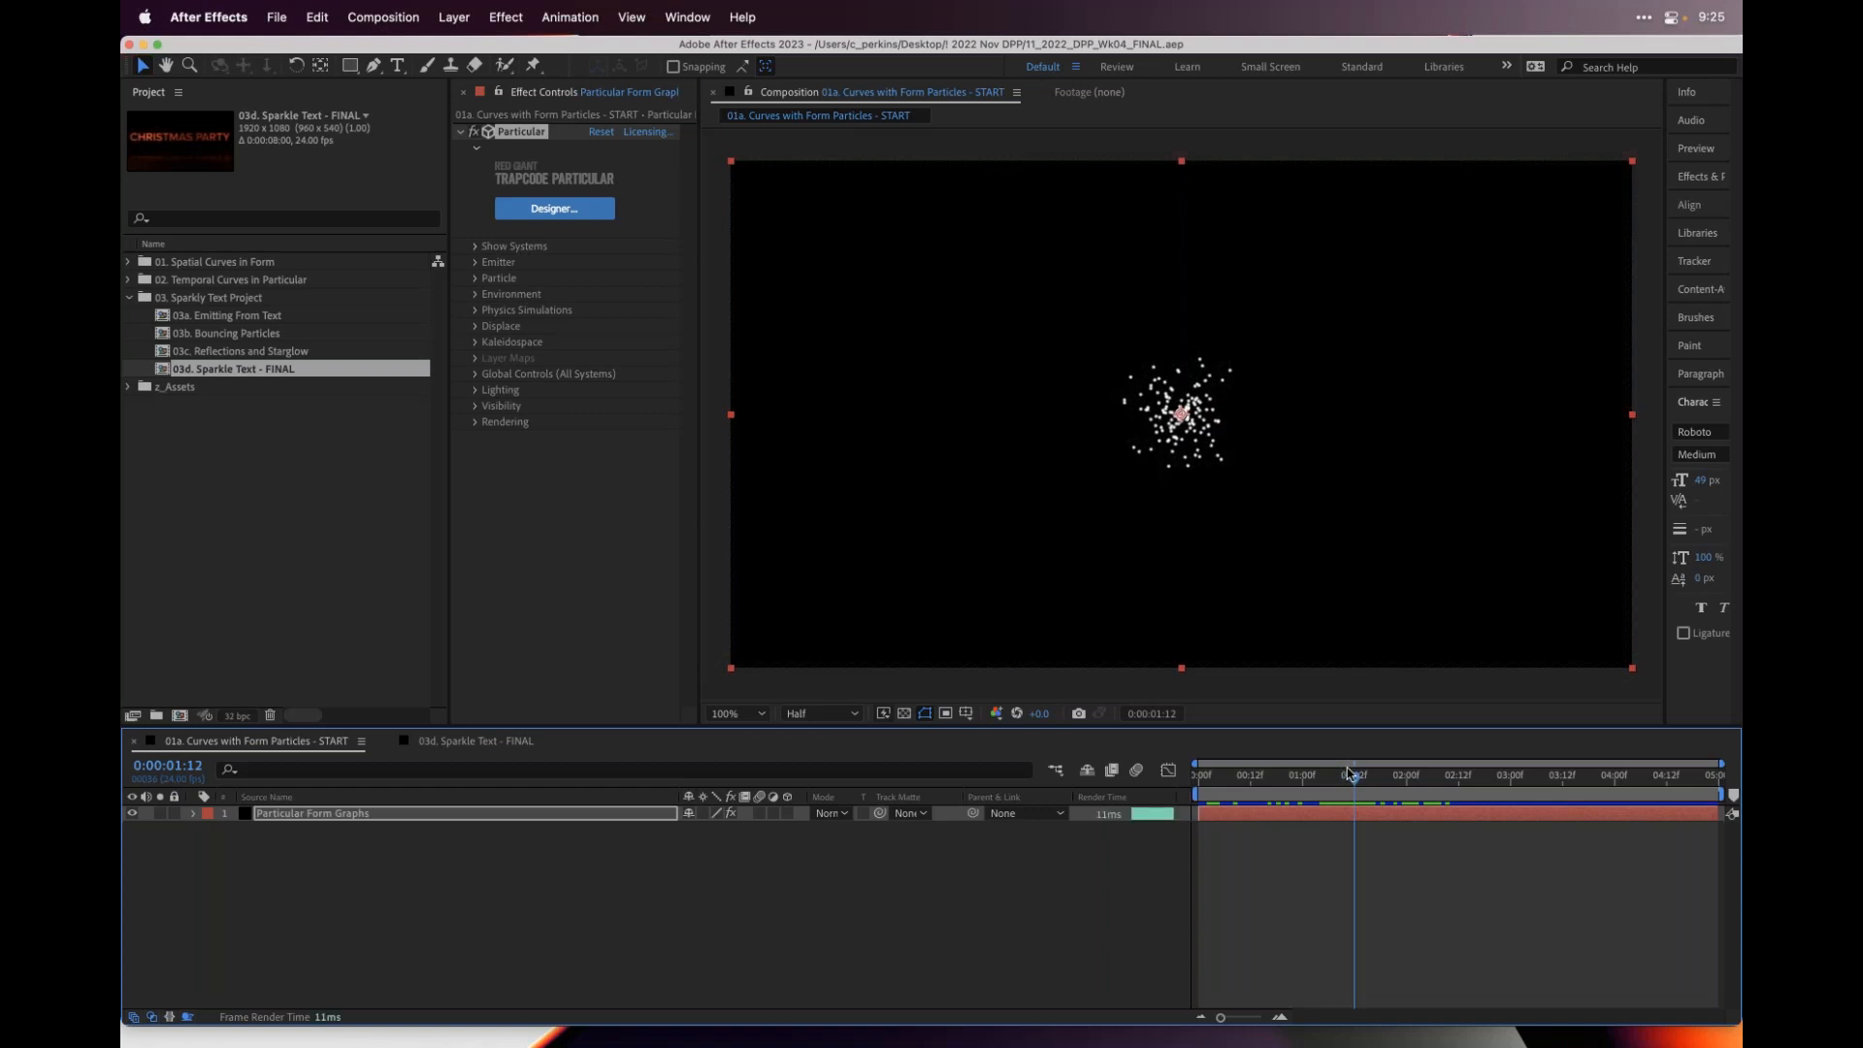
{"action": "left_click_drag", "start_coordinate": [1349, 773], "coordinate": [1262, 778]}
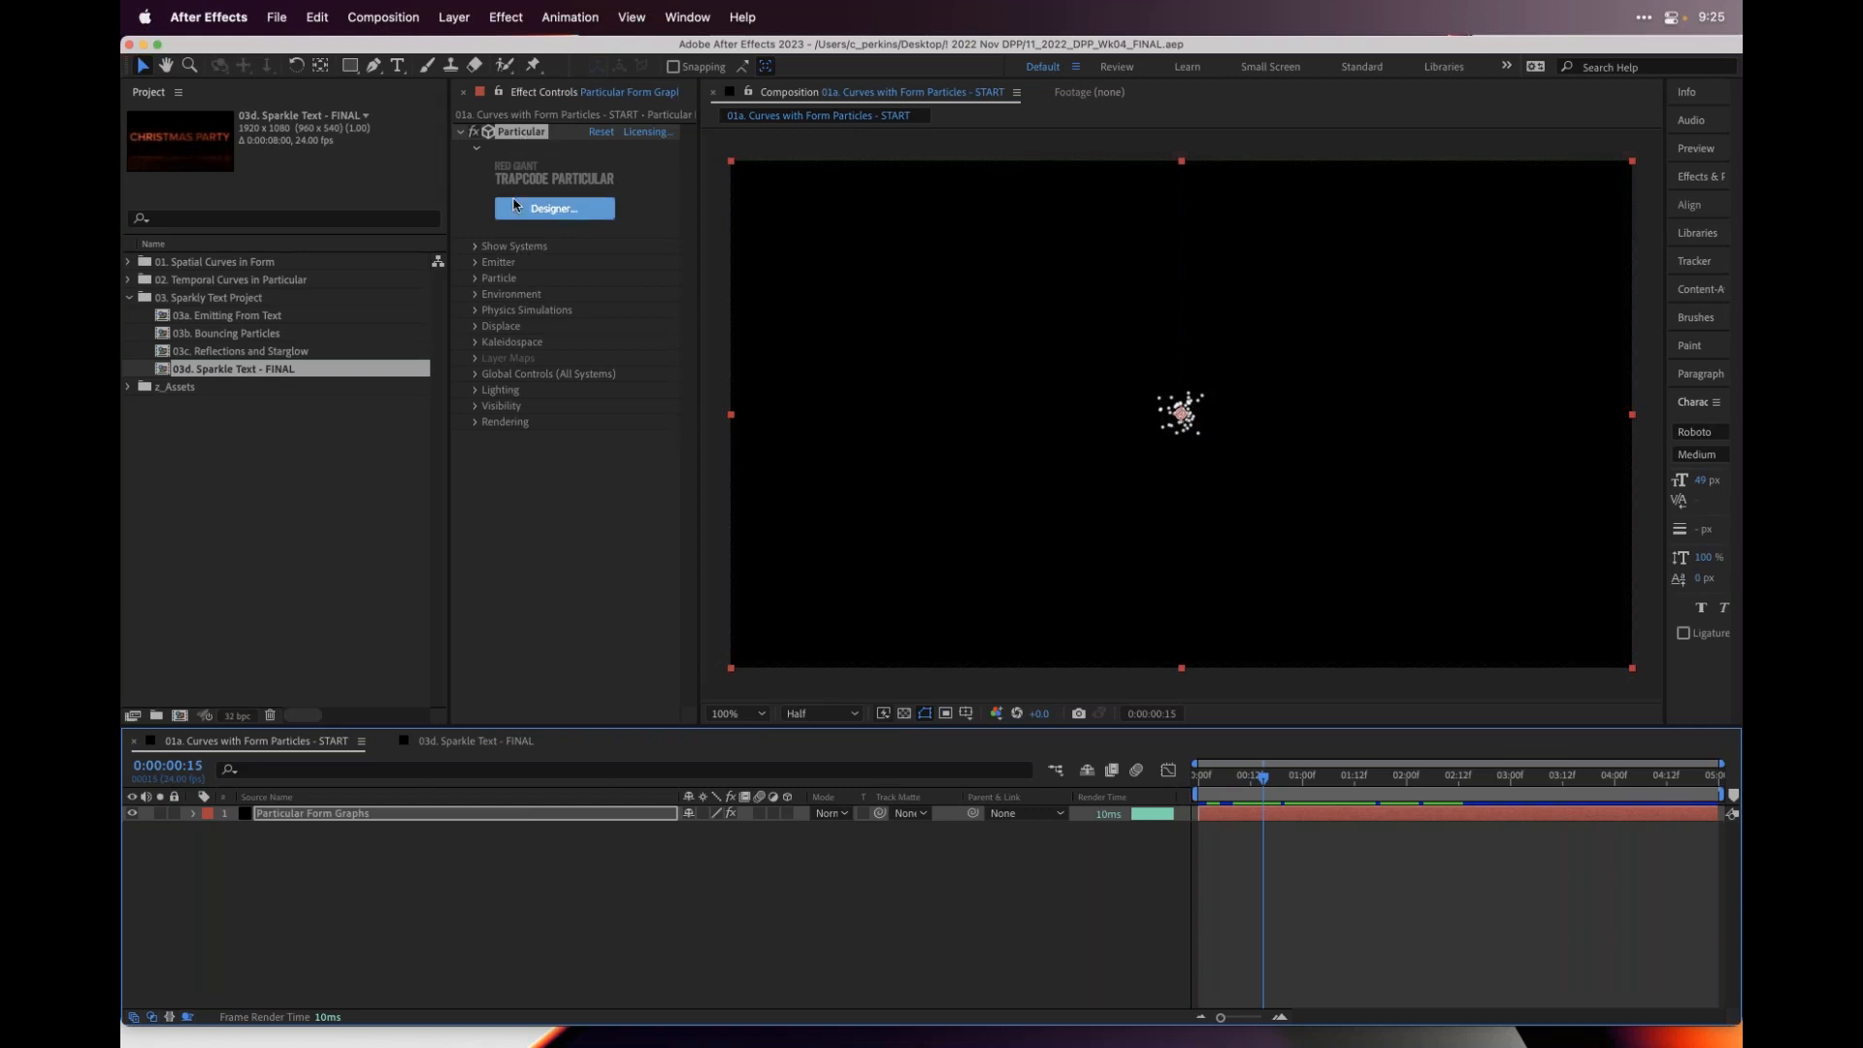
- Play the default particle animation briefly and park the current time at 0:00:01:08
{"action": "key", "text": "space"}
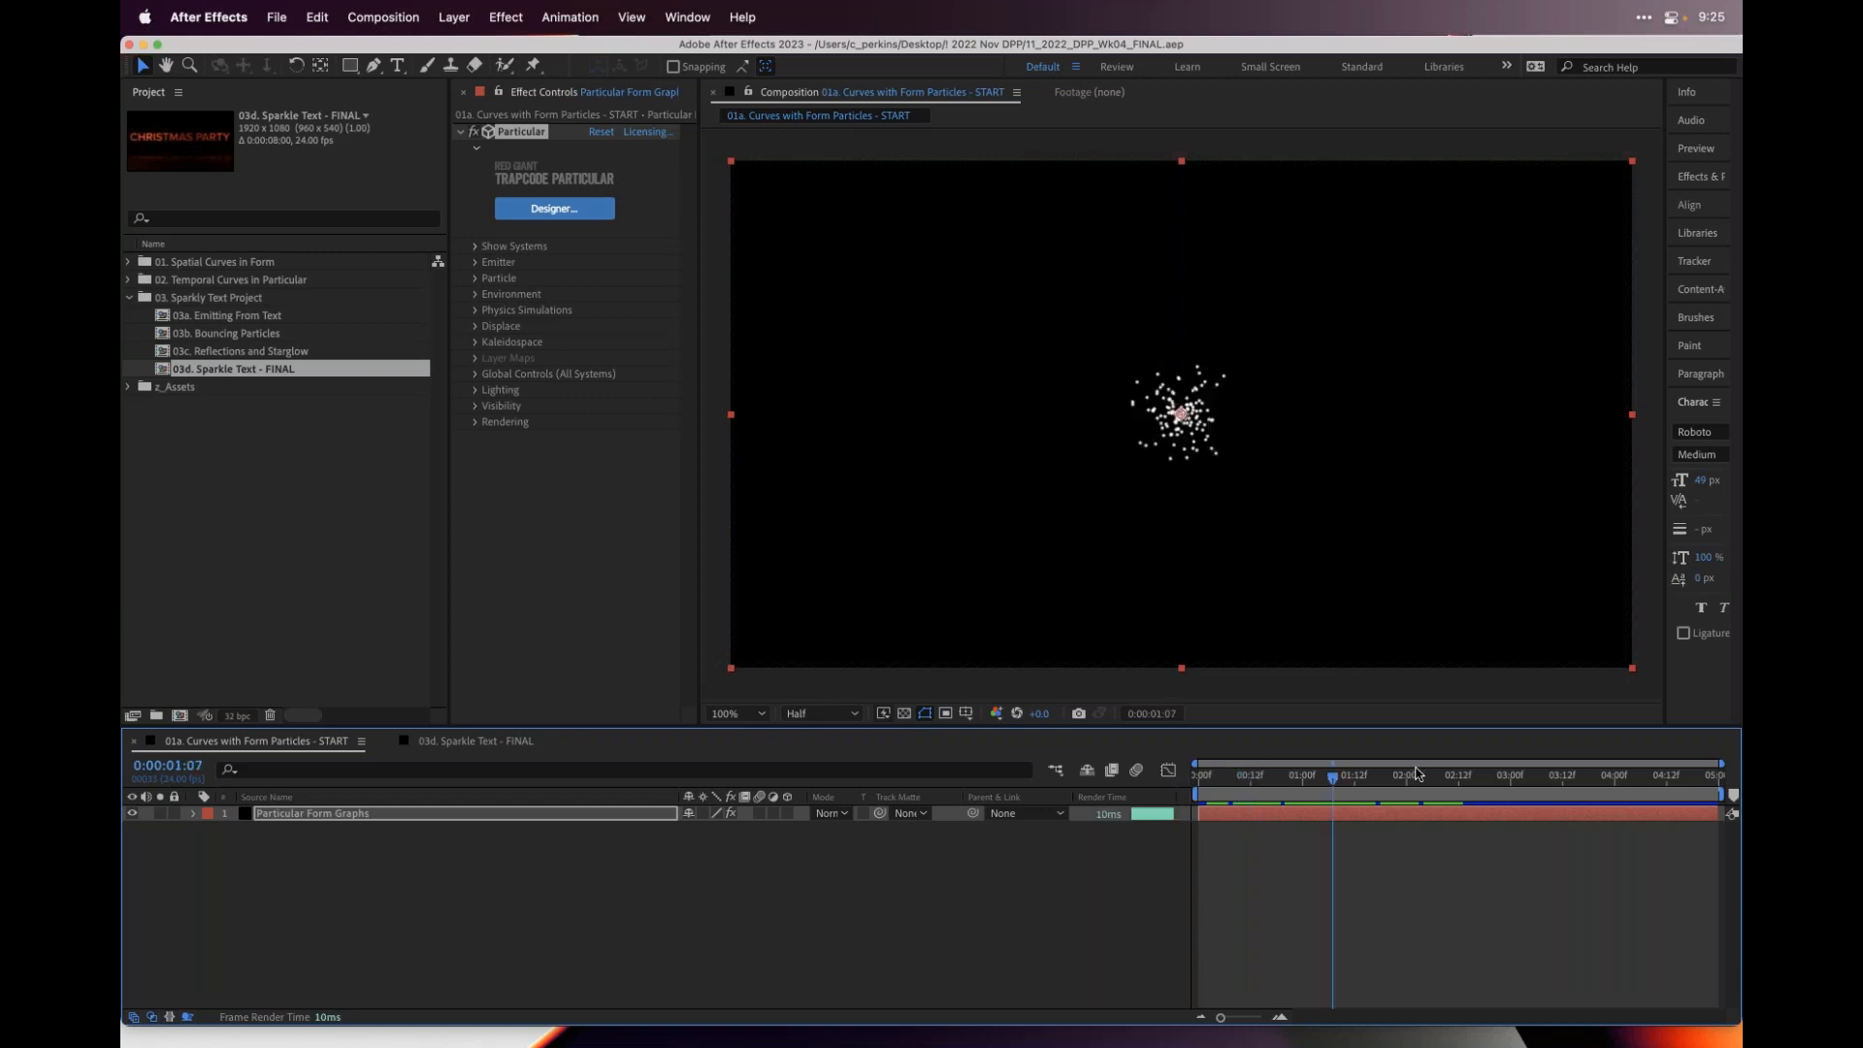
{"action": "key", "text": "space"}
{"action": "left_click", "coordinate": [1358, 775]}
{"action": "left_click_drag", "start_coordinate": [1375, 776], "coordinate": [1337, 776]}
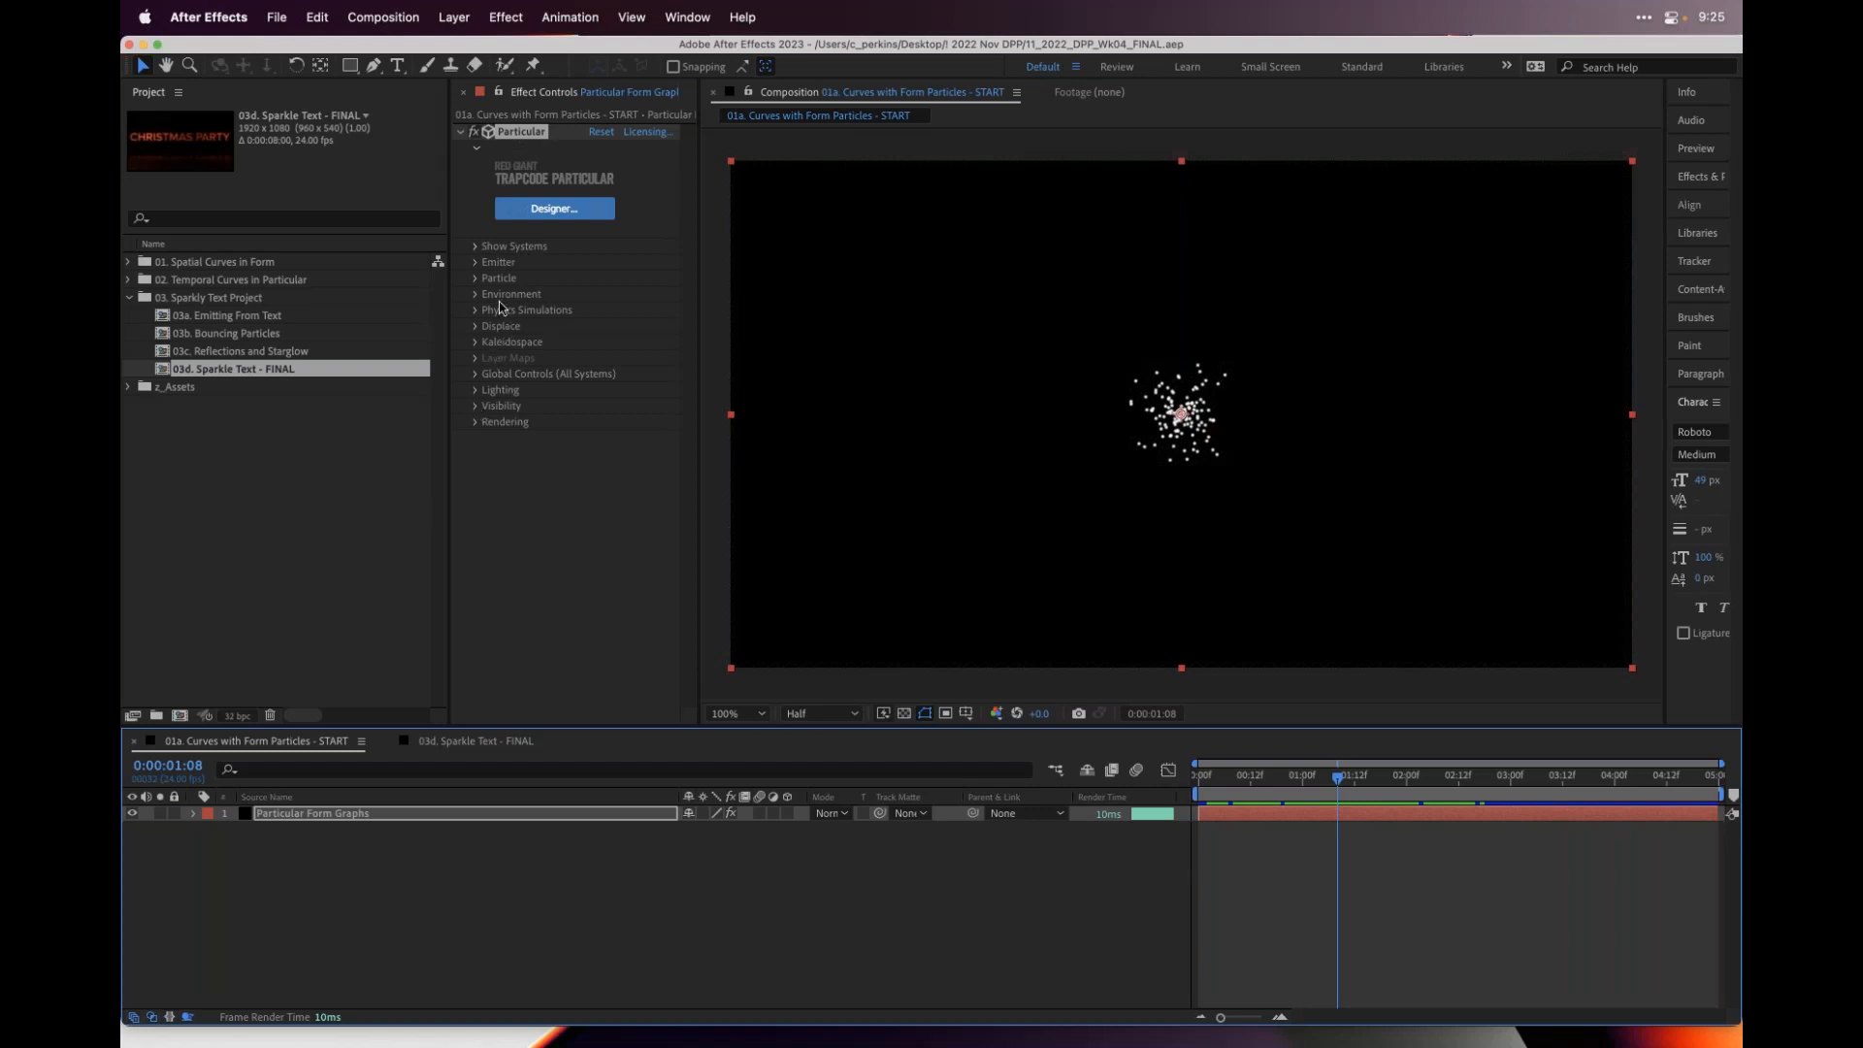
- Reveal the Particle group's Size Over Life graph and widen the effect controls area until the whole curve fits
{"action": "left_click", "coordinate": [474, 279]}
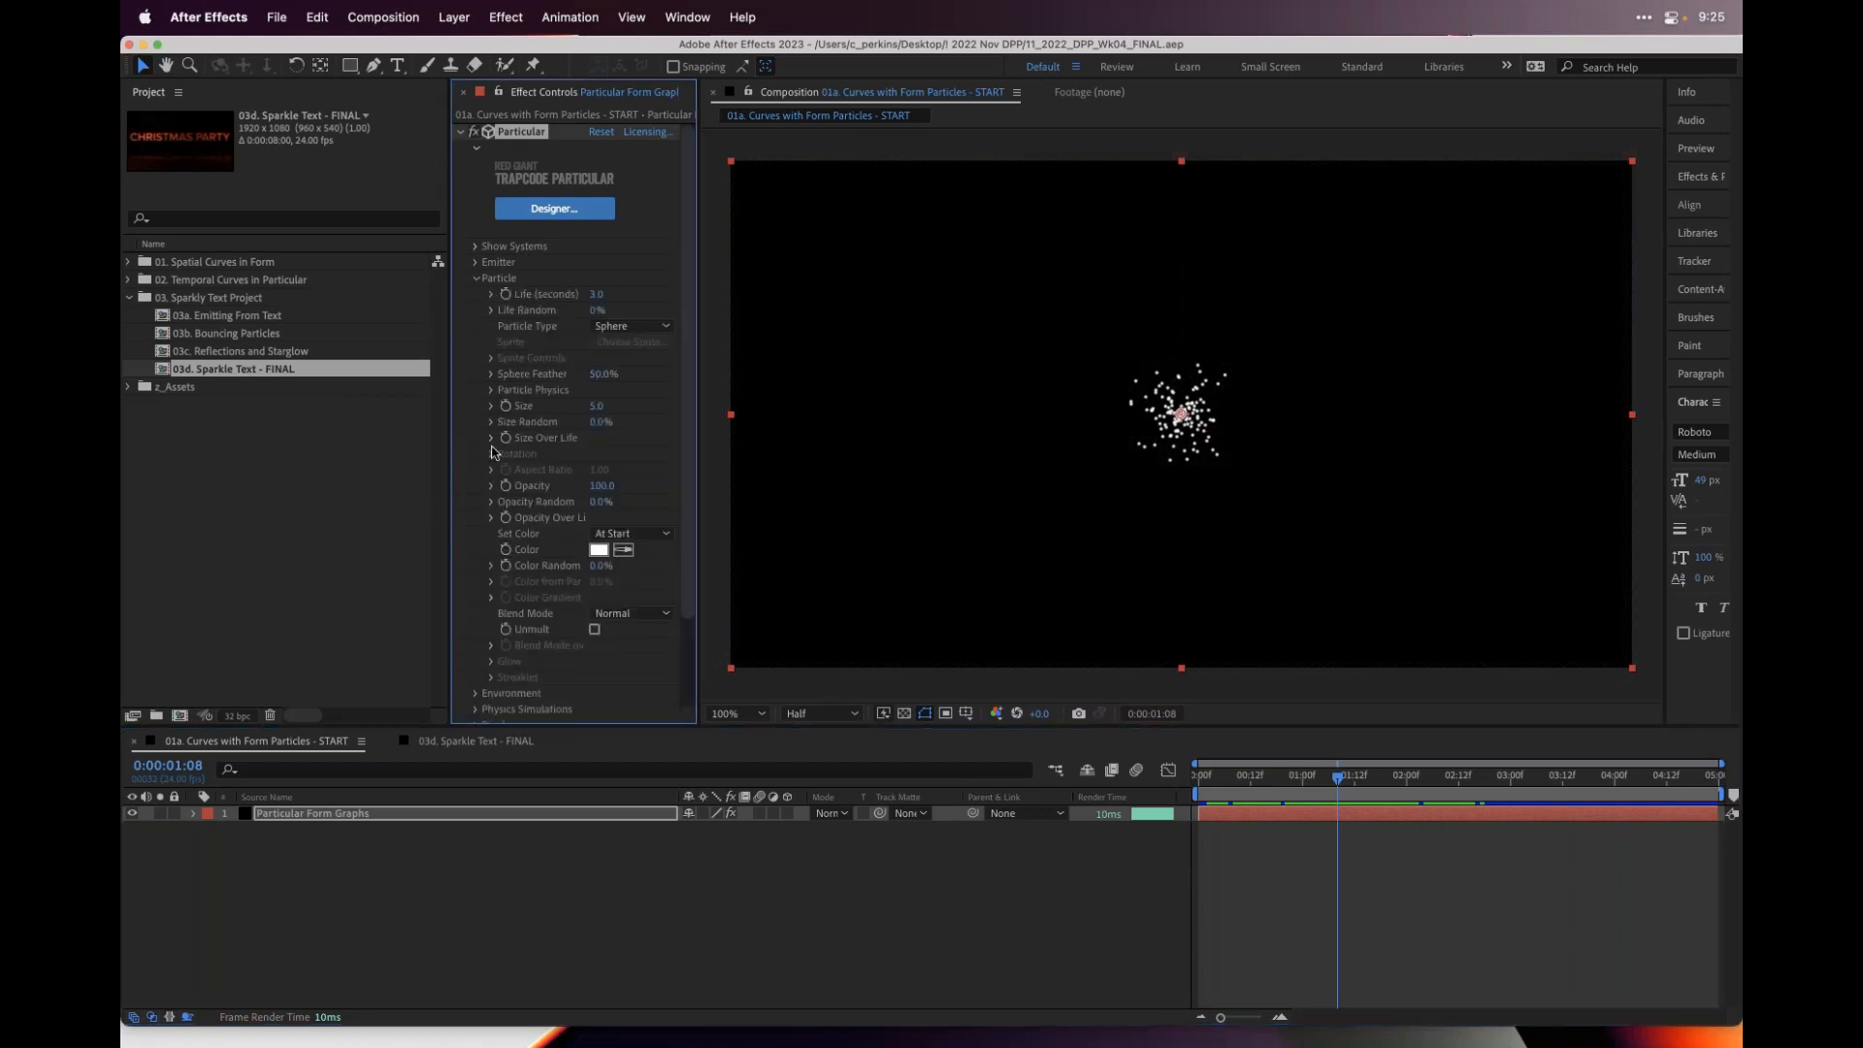
{"action": "left_click", "coordinate": [490, 439]}
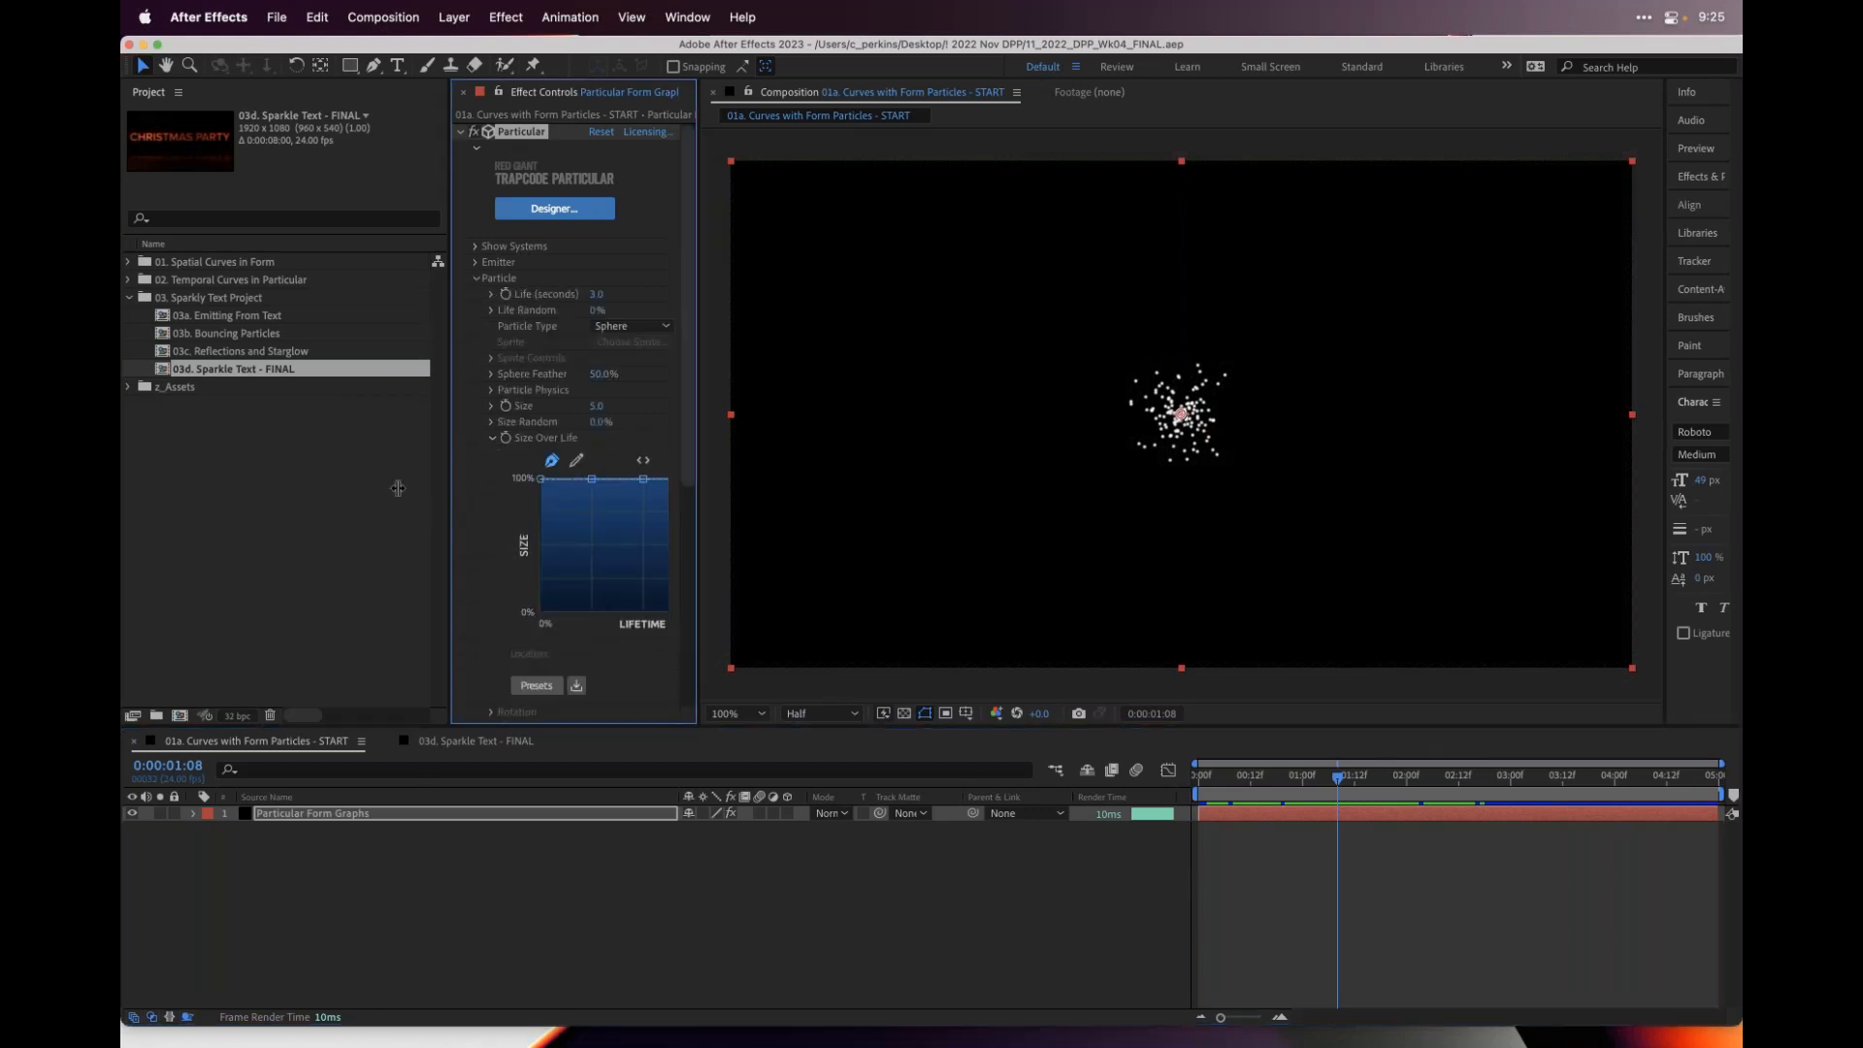
{"action": "left_click_drag", "start_coordinate": [450, 490], "coordinate": [358, 484]}
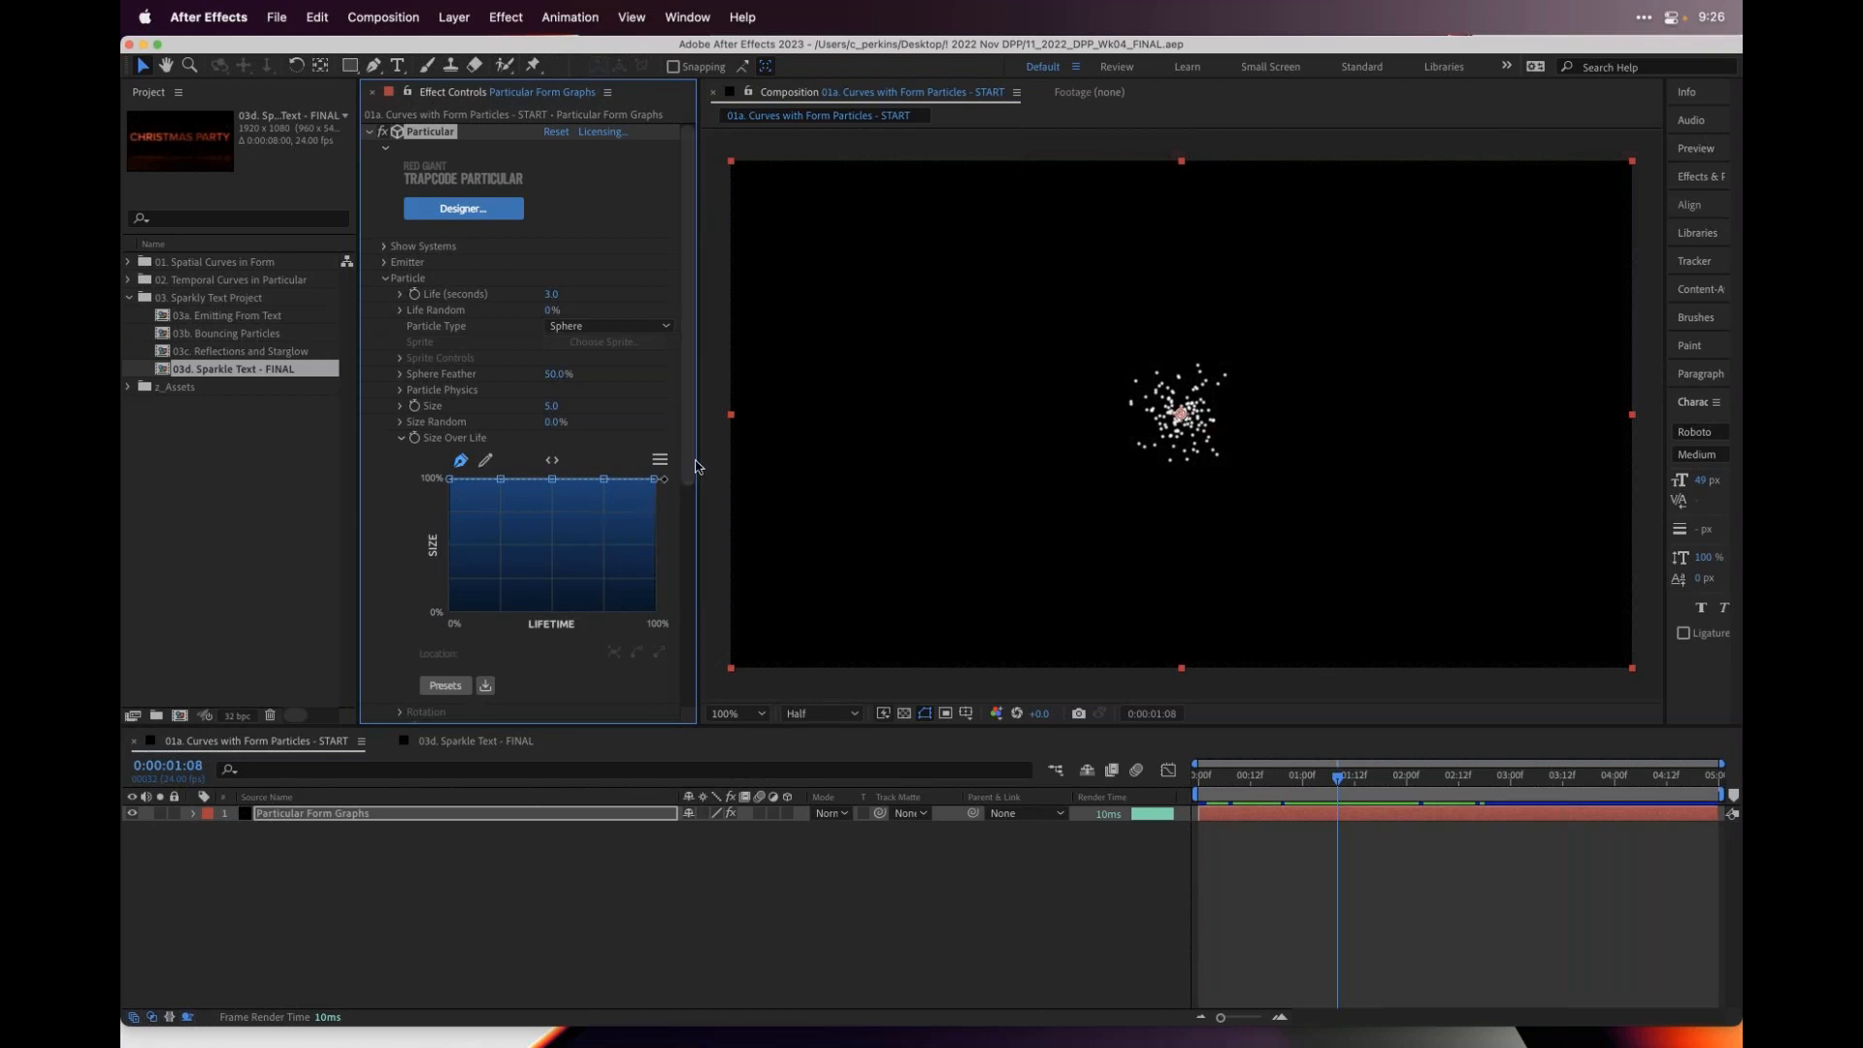
{"action": "left_click_drag", "start_coordinate": [694, 467], "coordinate": [714, 467]}
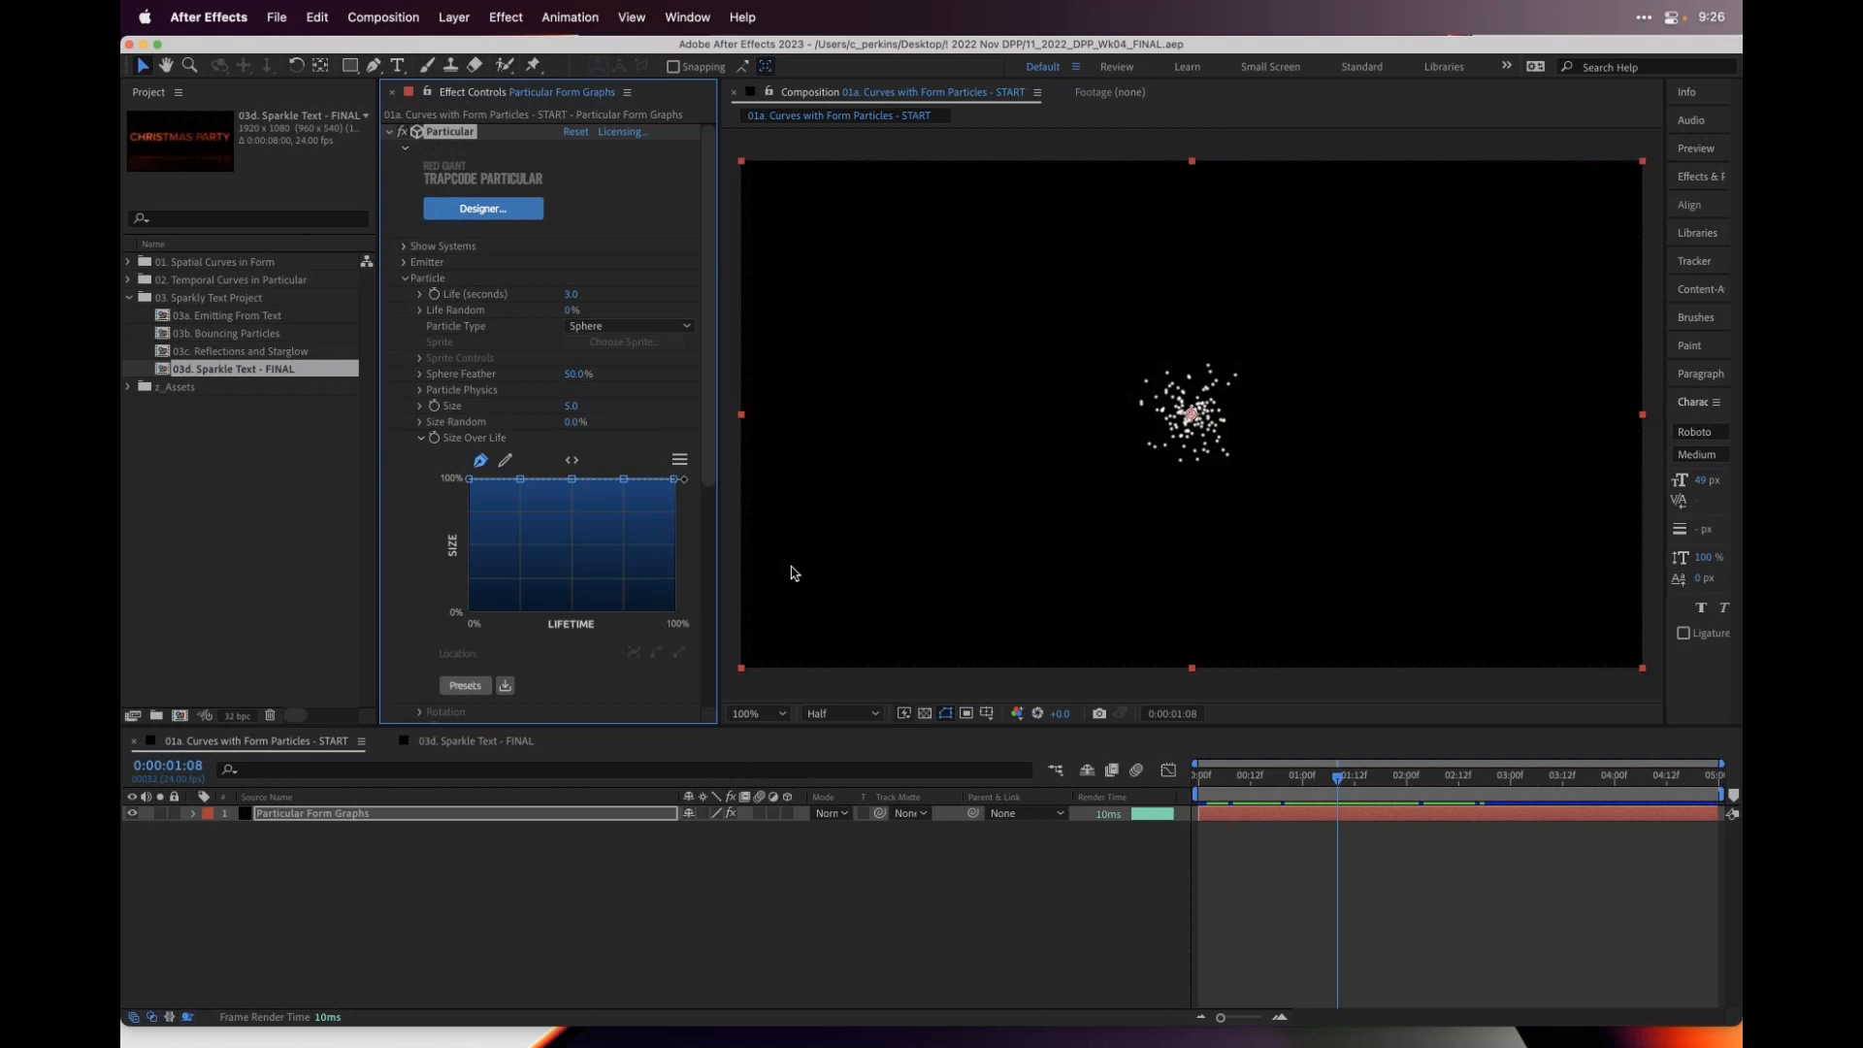
- Open the Particular Designer and pause its looping particle preview
{"action": "left_click", "coordinate": [484, 208]}
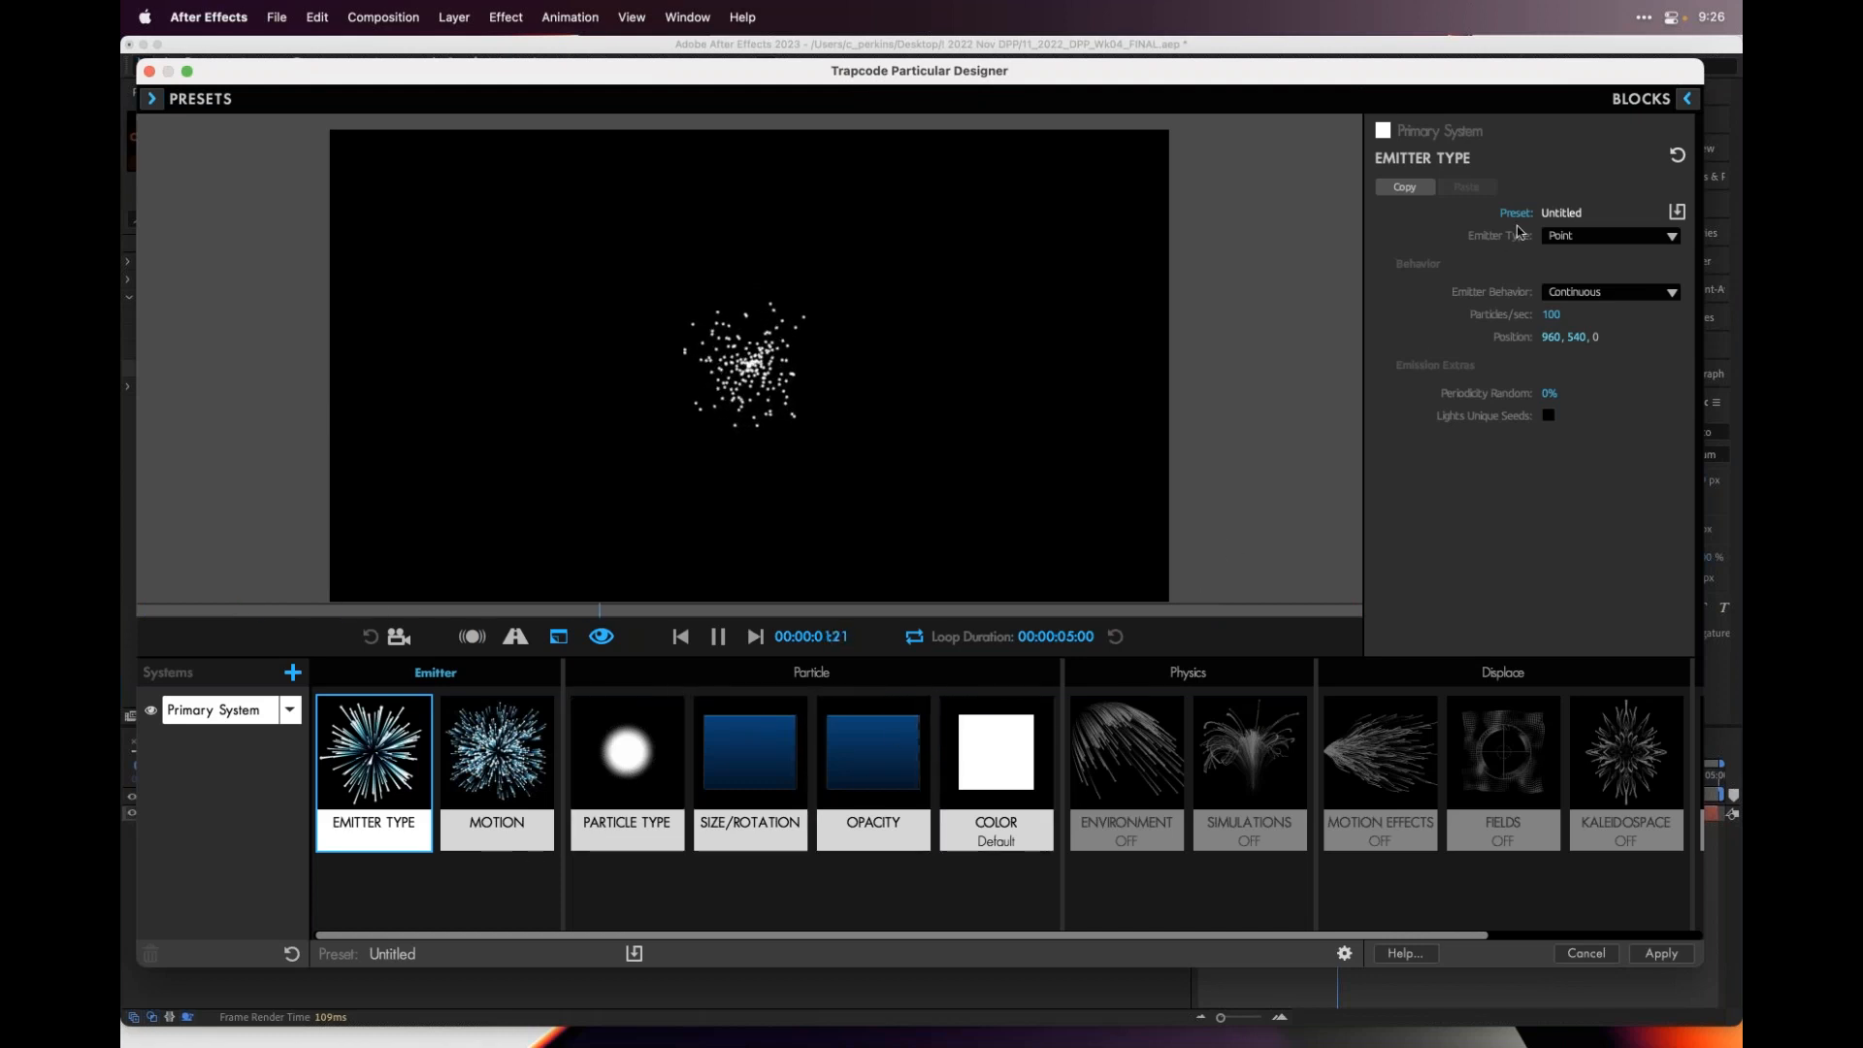
{"action": "left_click", "coordinate": [1686, 100]}
{"action": "left_click", "coordinate": [1686, 100]}
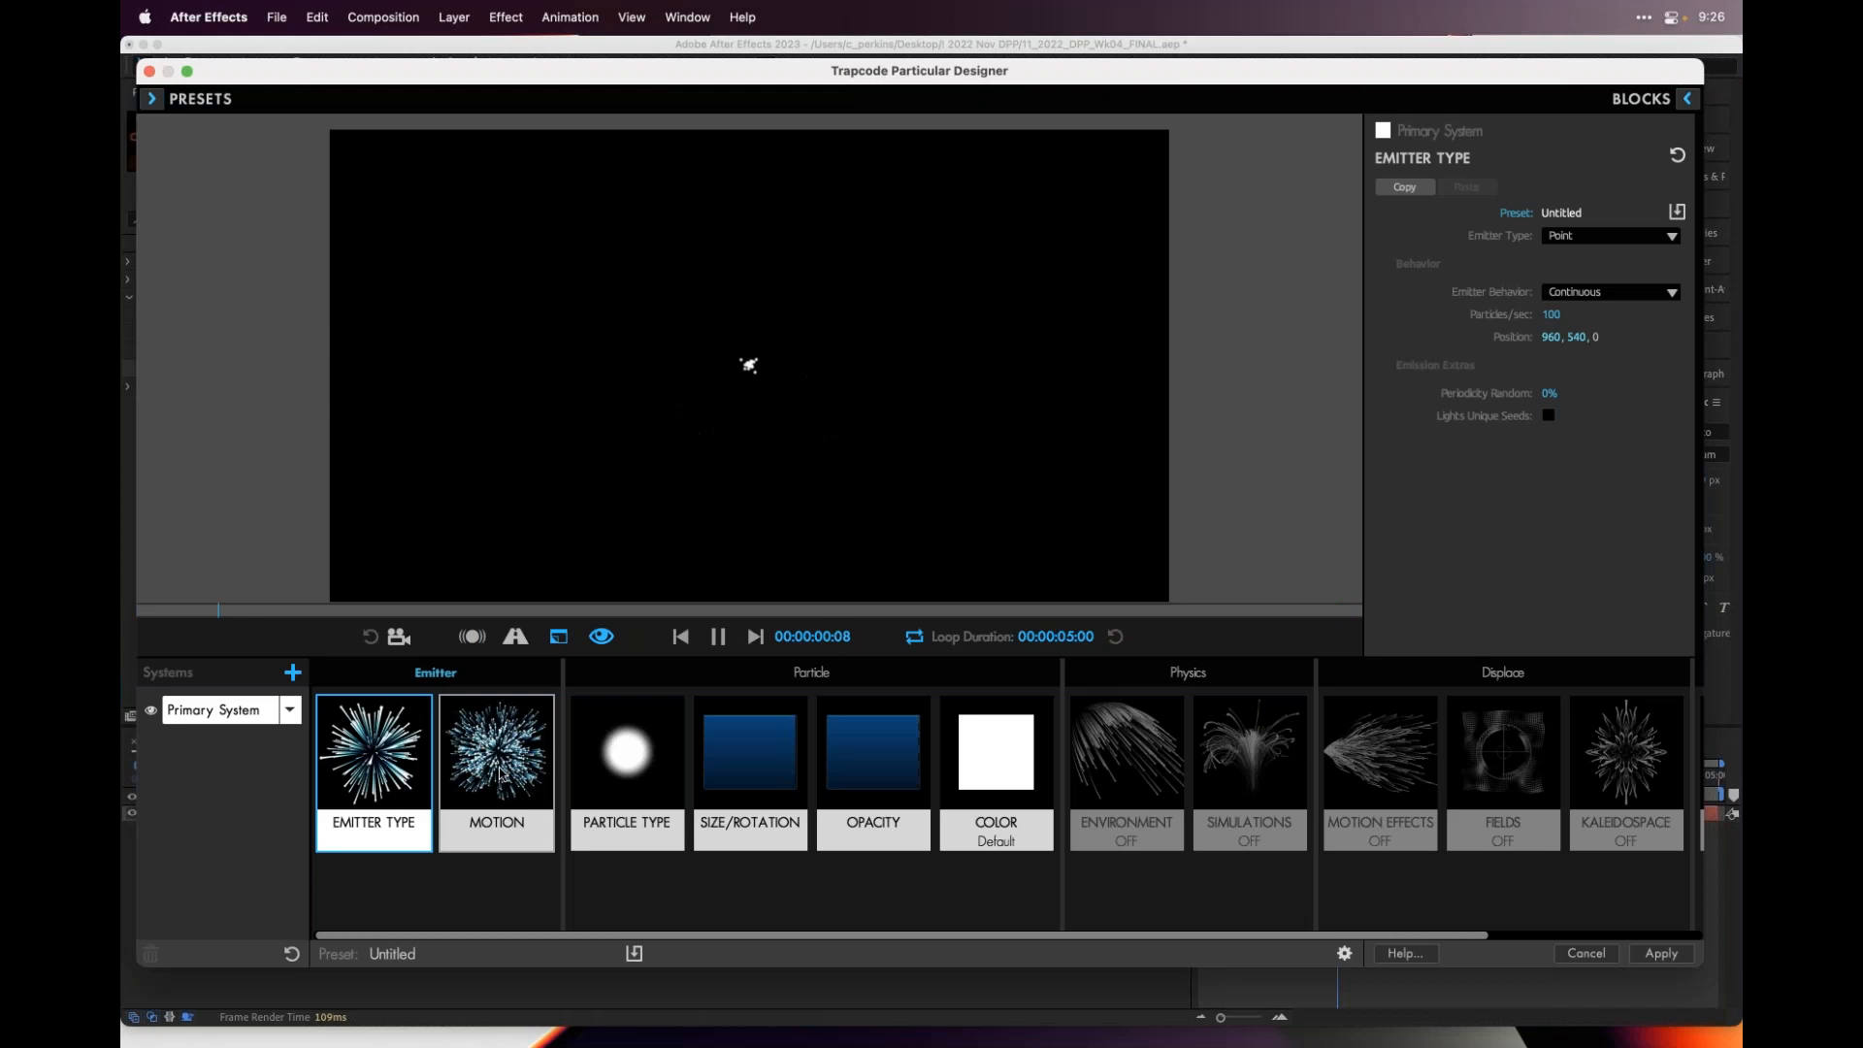
{"action": "key", "text": "space"}
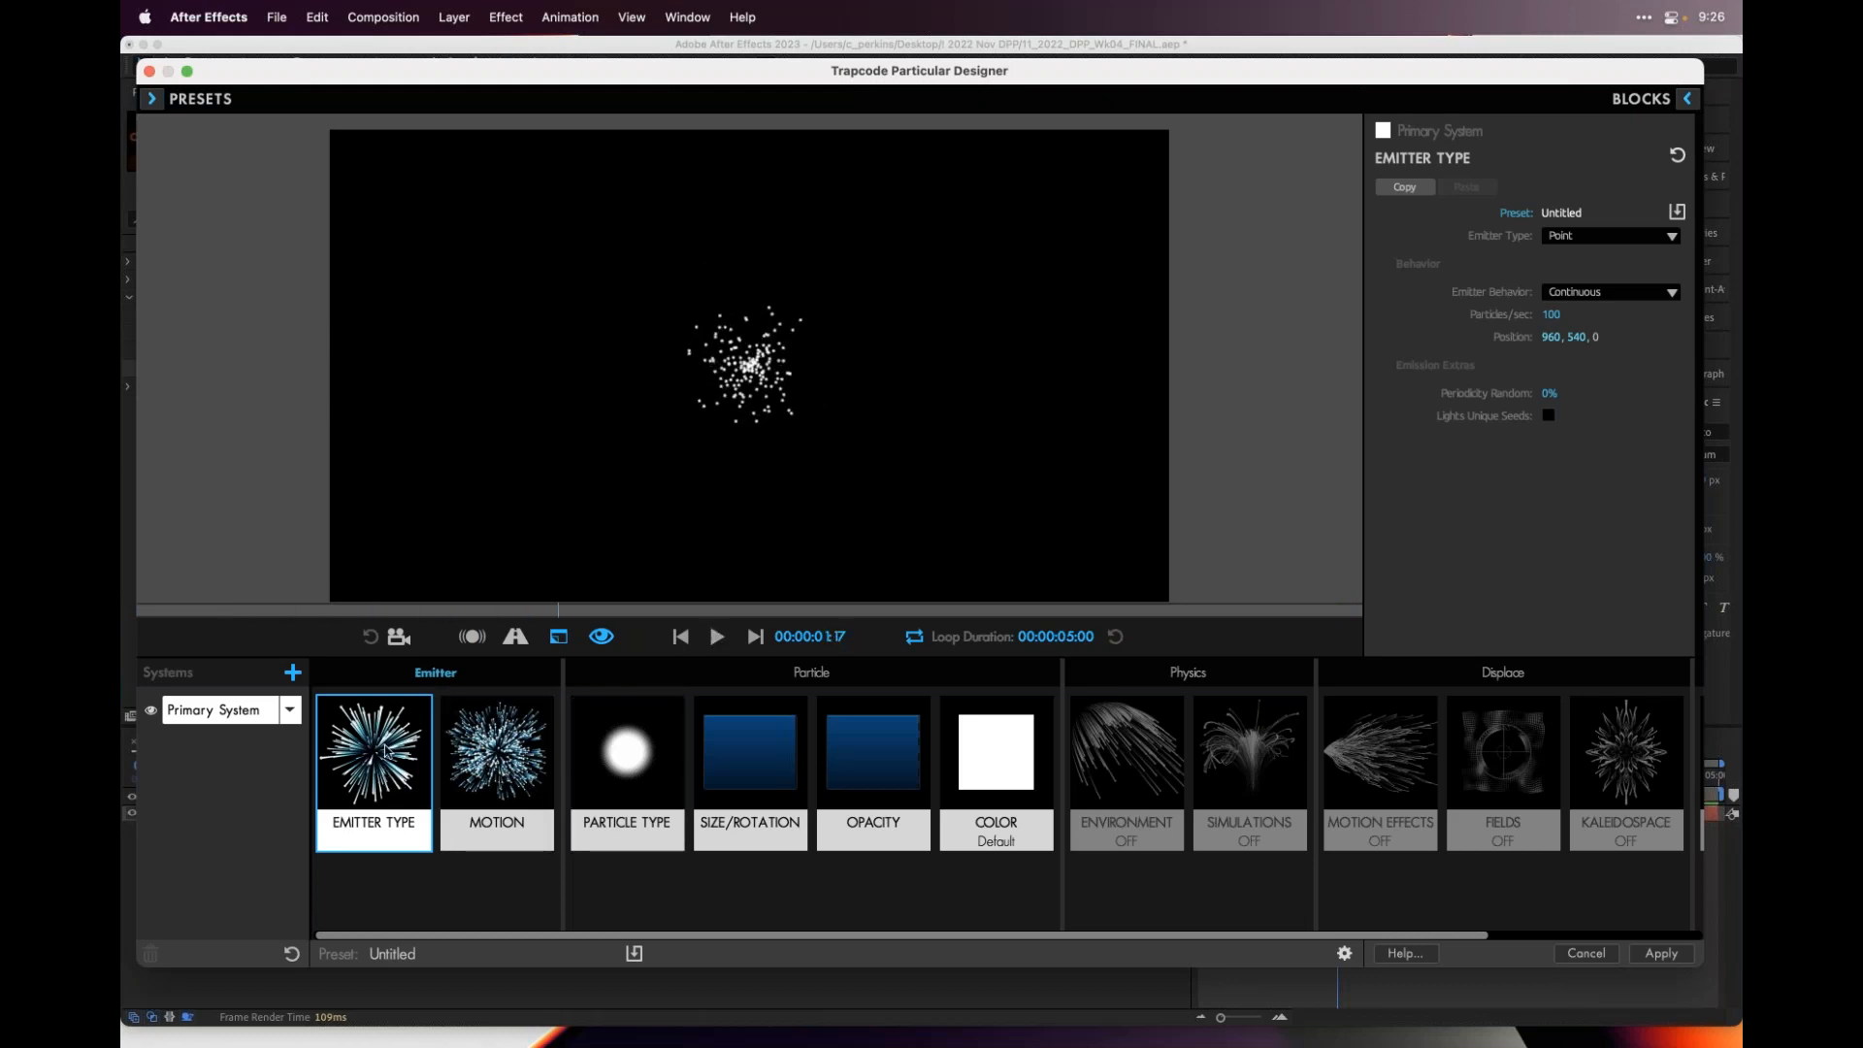
- Compare the Designer's settings and available preset blocks for Motion, Emitter Type, Size/Rotation and Opacity
{"action": "left_click", "coordinate": [455, 754]}
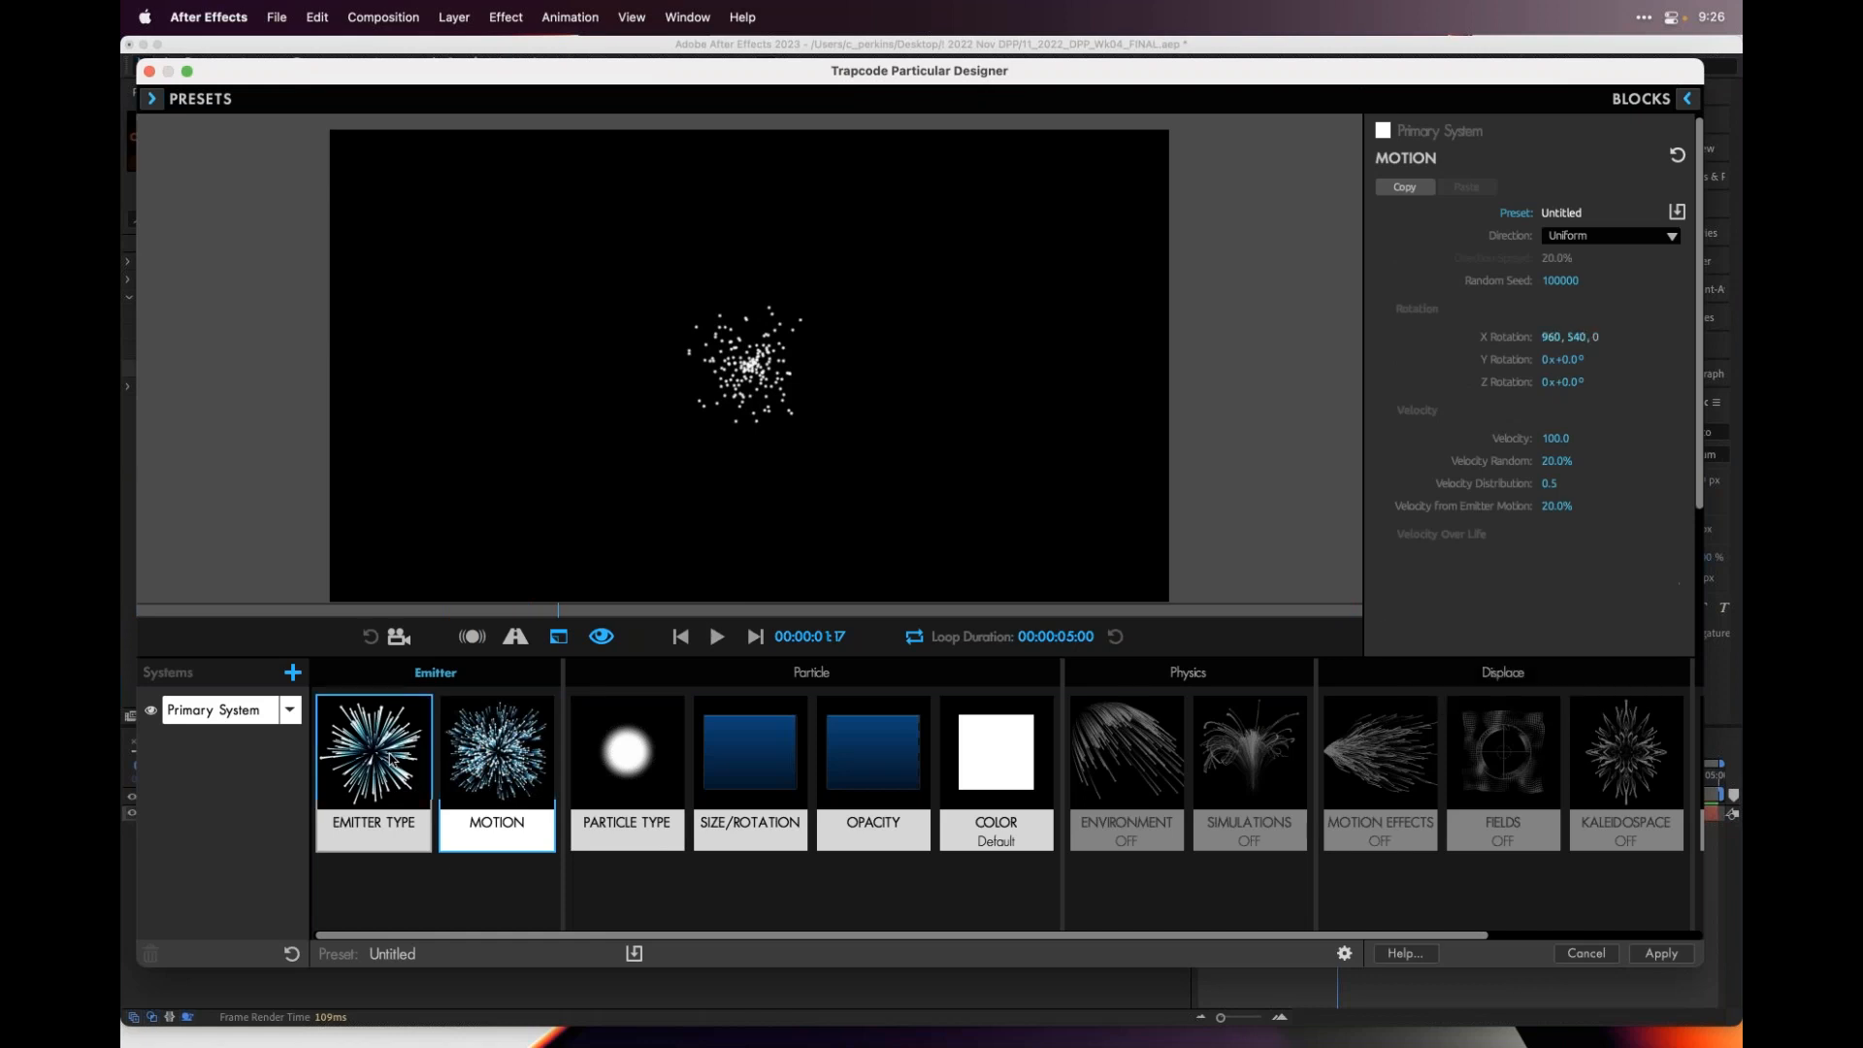
{"action": "left_click", "coordinate": [392, 758]}
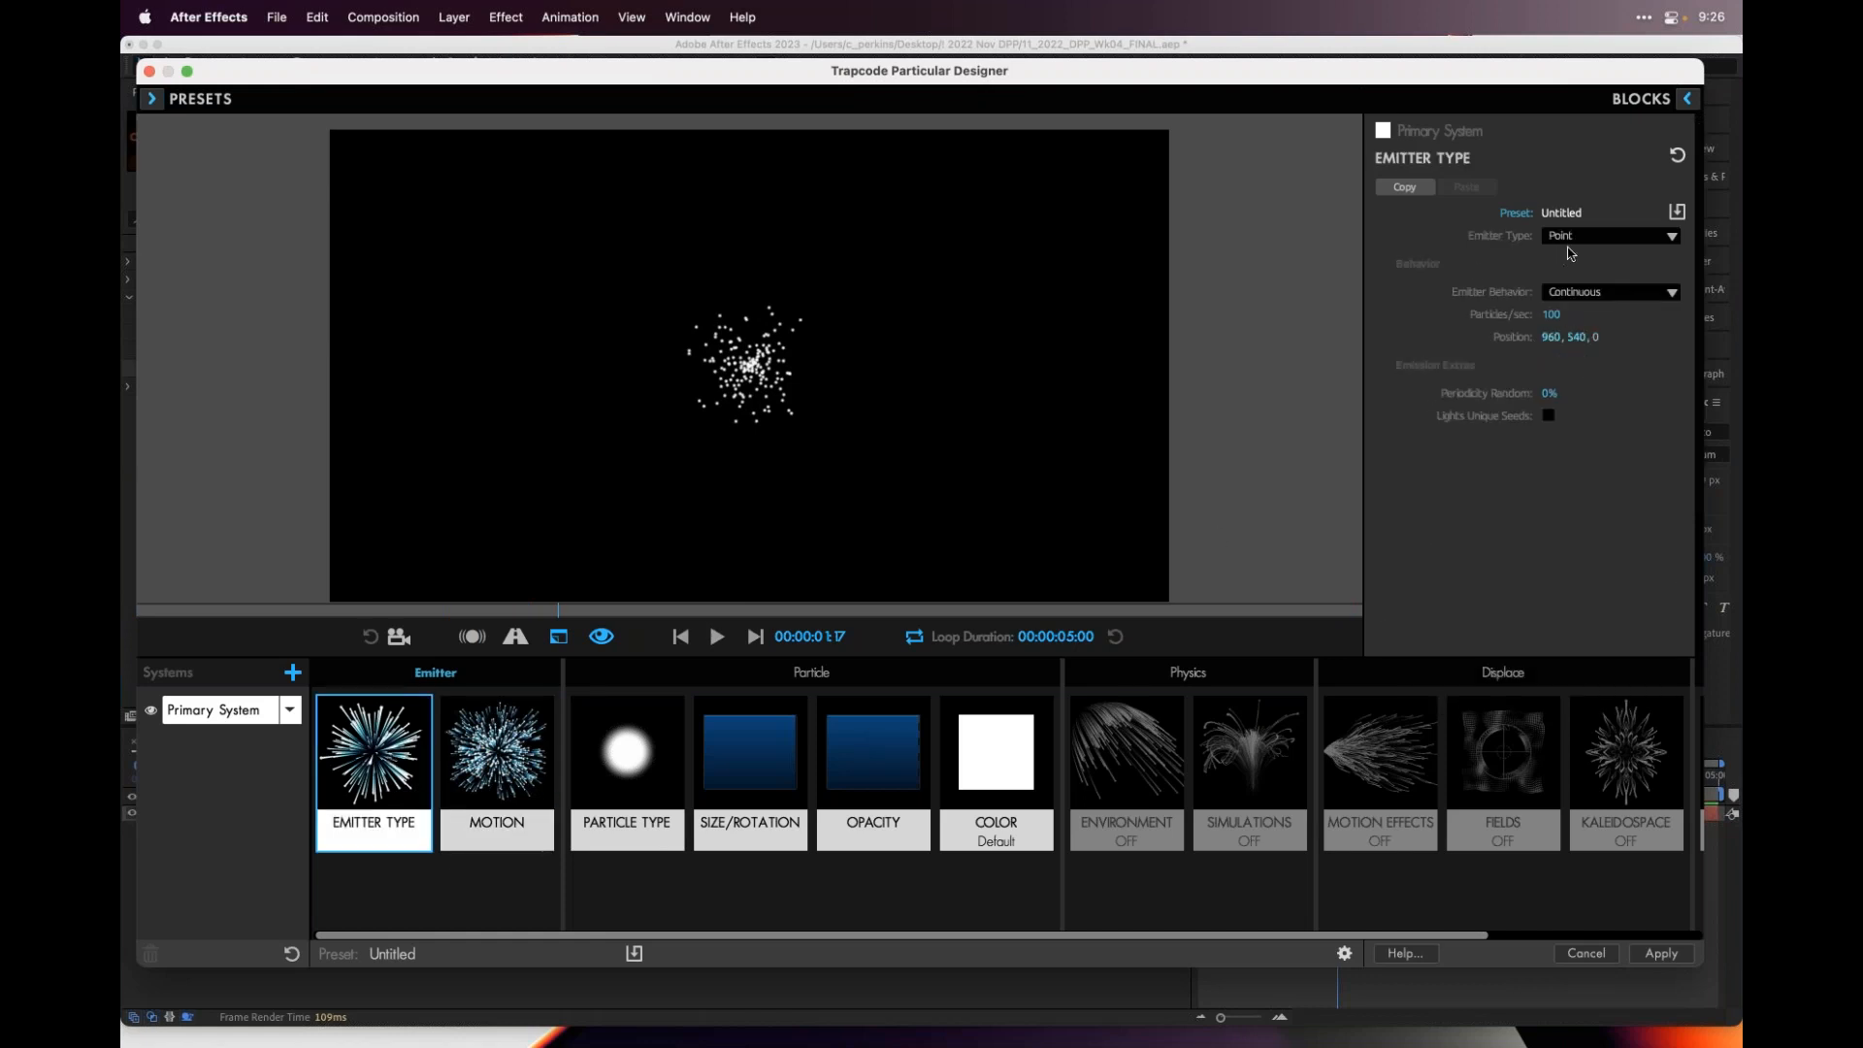
{"action": "left_click", "coordinate": [1646, 100]}
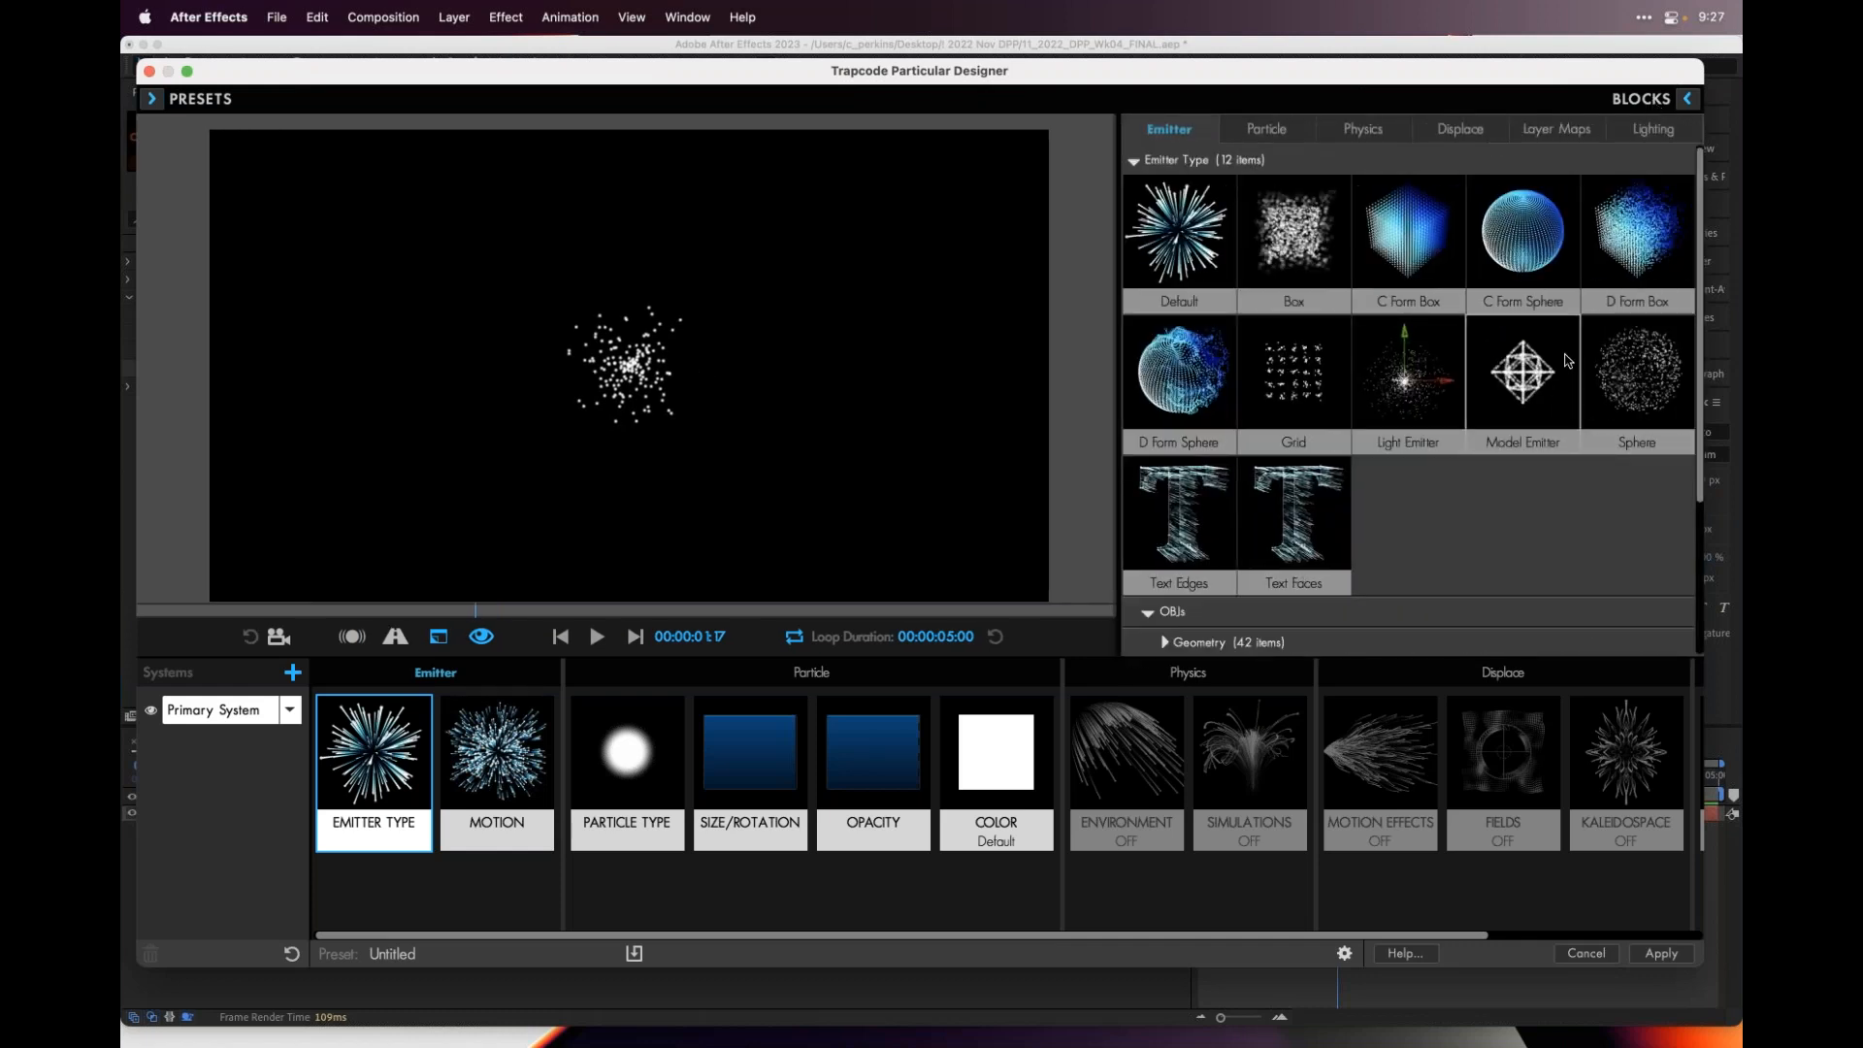
{"action": "left_click", "coordinate": [777, 761]}
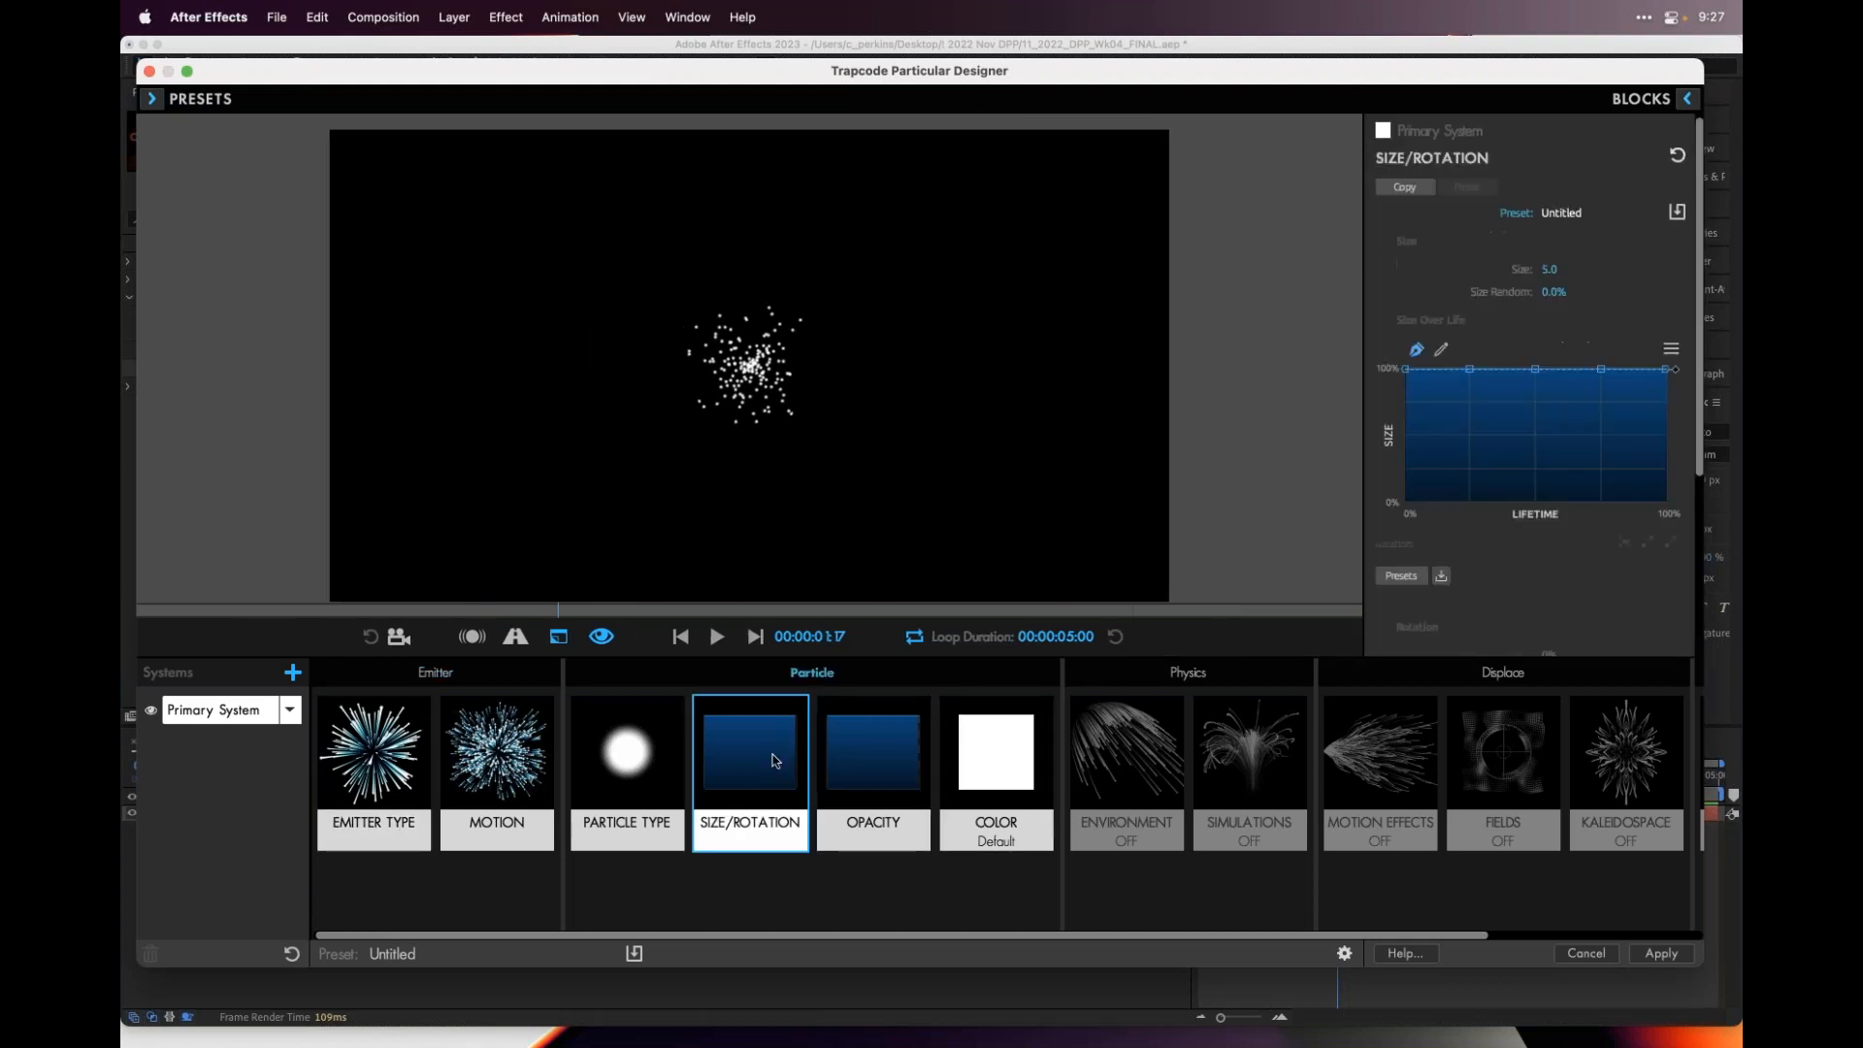
{"action": "left_click", "coordinate": [1641, 103]}
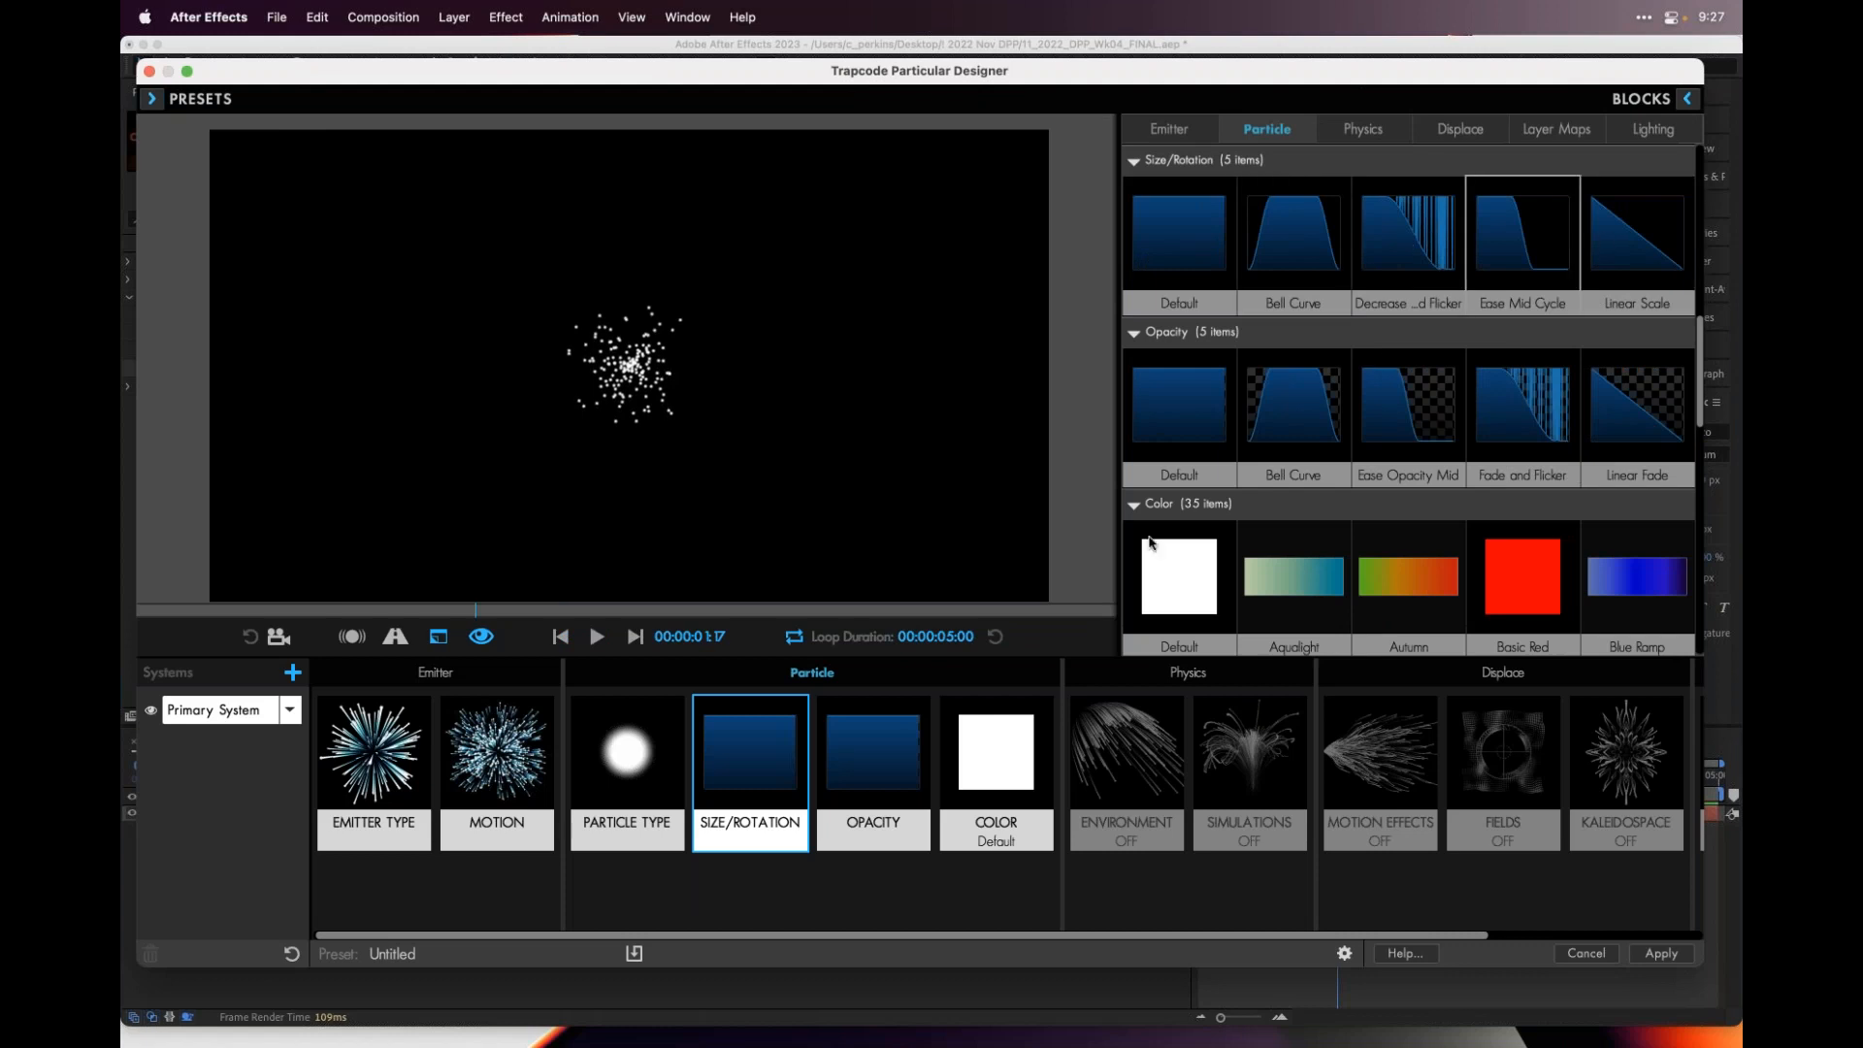
{"action": "left_click", "coordinate": [872, 766]}
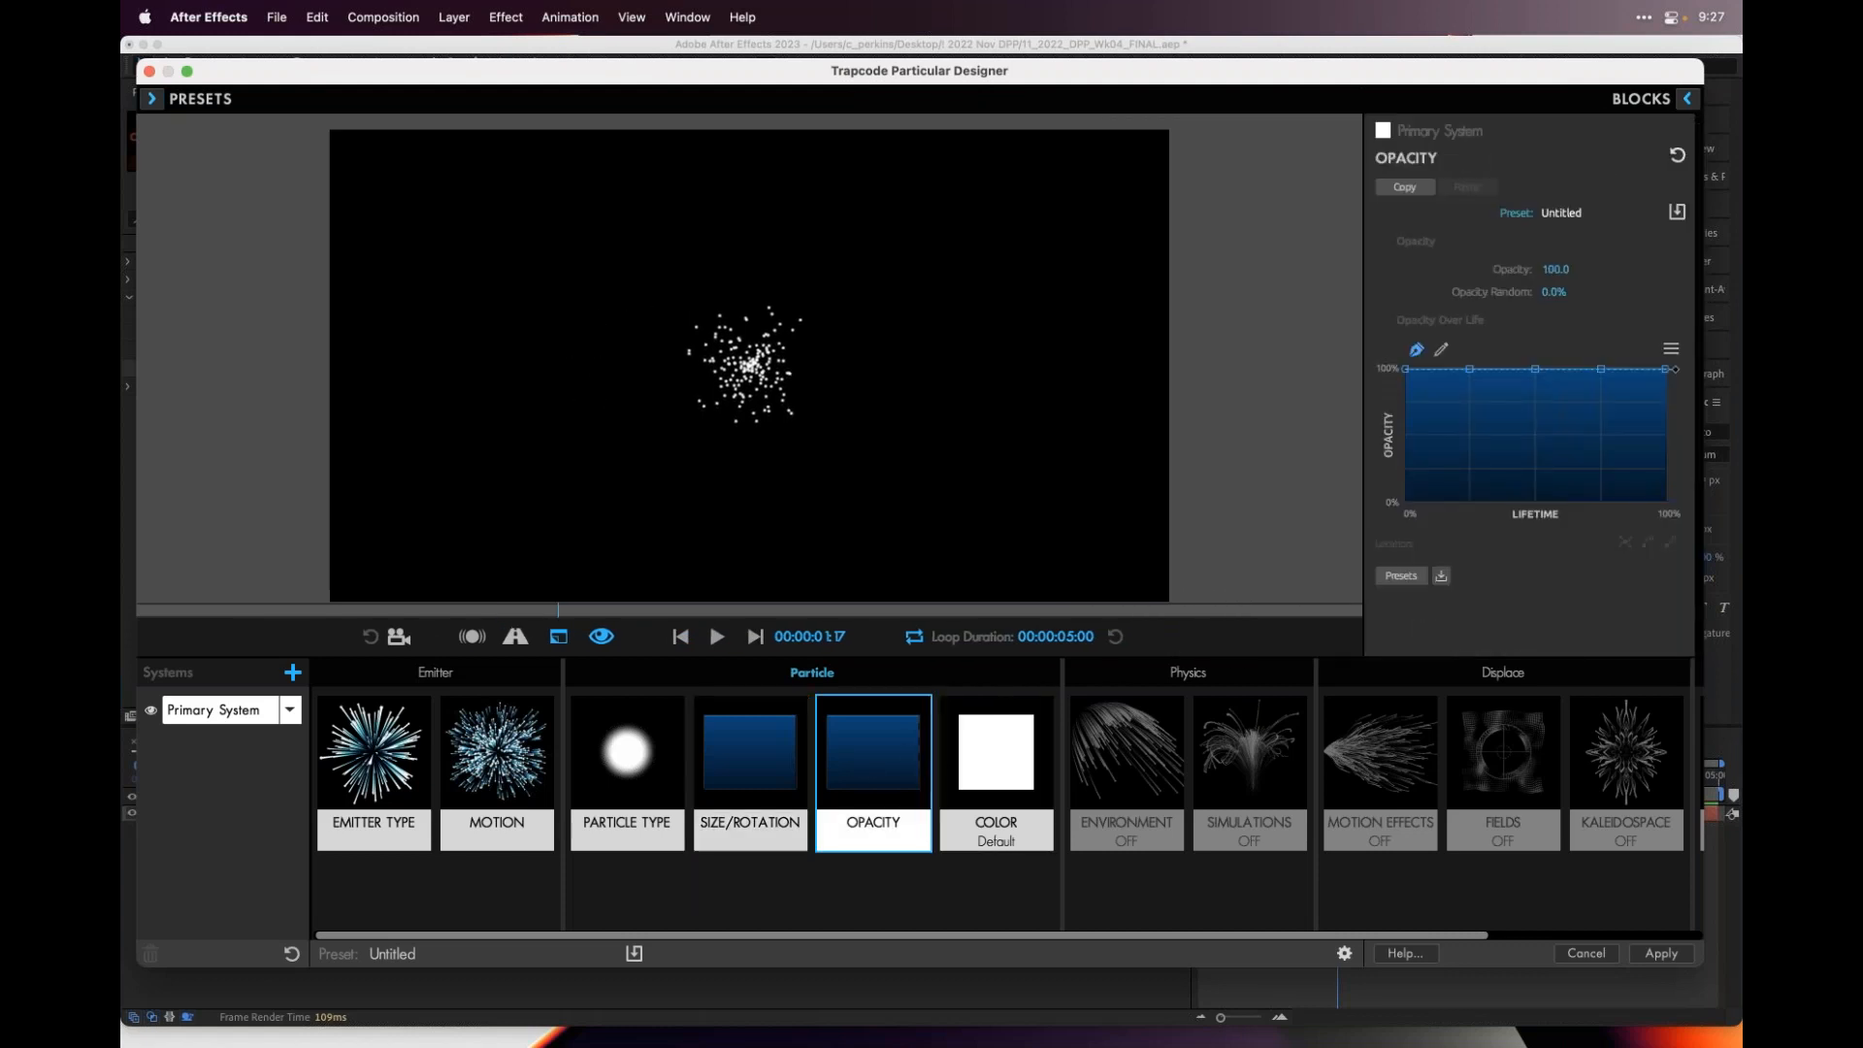
{"action": "left_click", "coordinate": [1640, 100]}
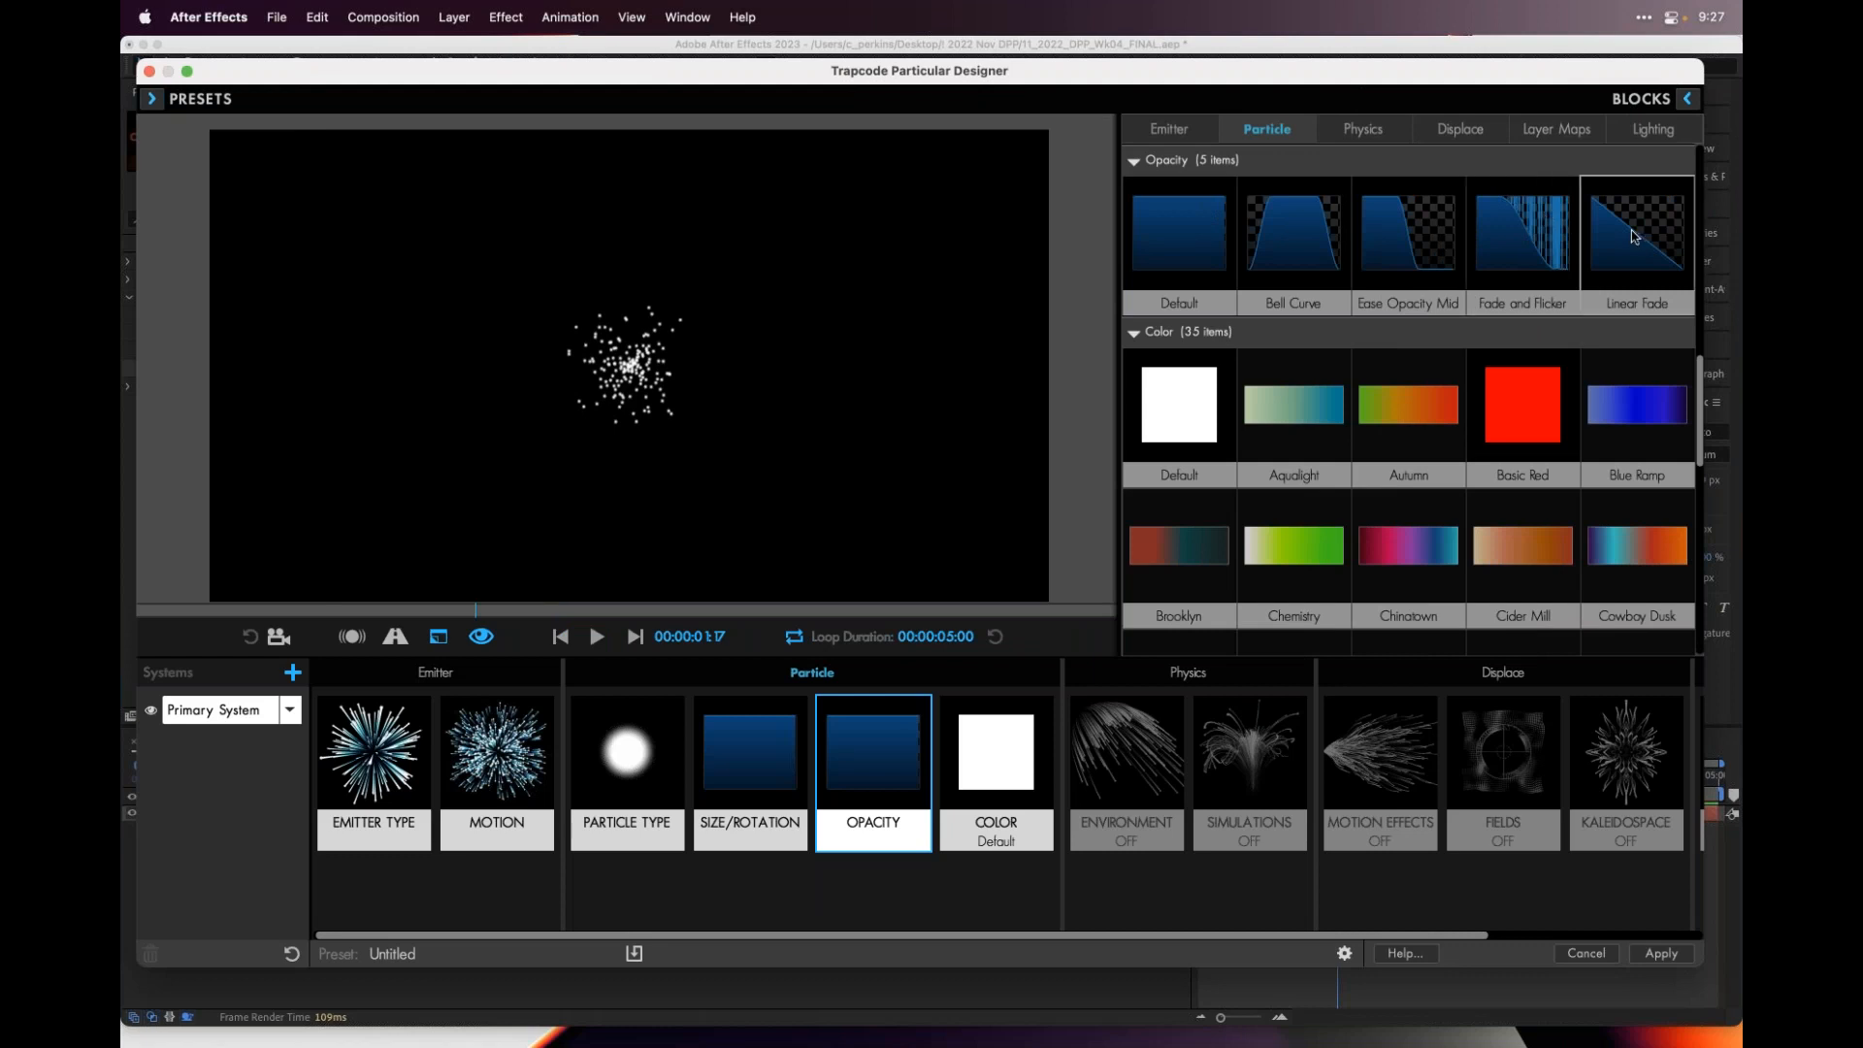
- Browse the Layer Maps, Displace, Physics and Particle block categories, ending with the Motion block's presets
{"action": "left_click", "coordinate": [1561, 133]}
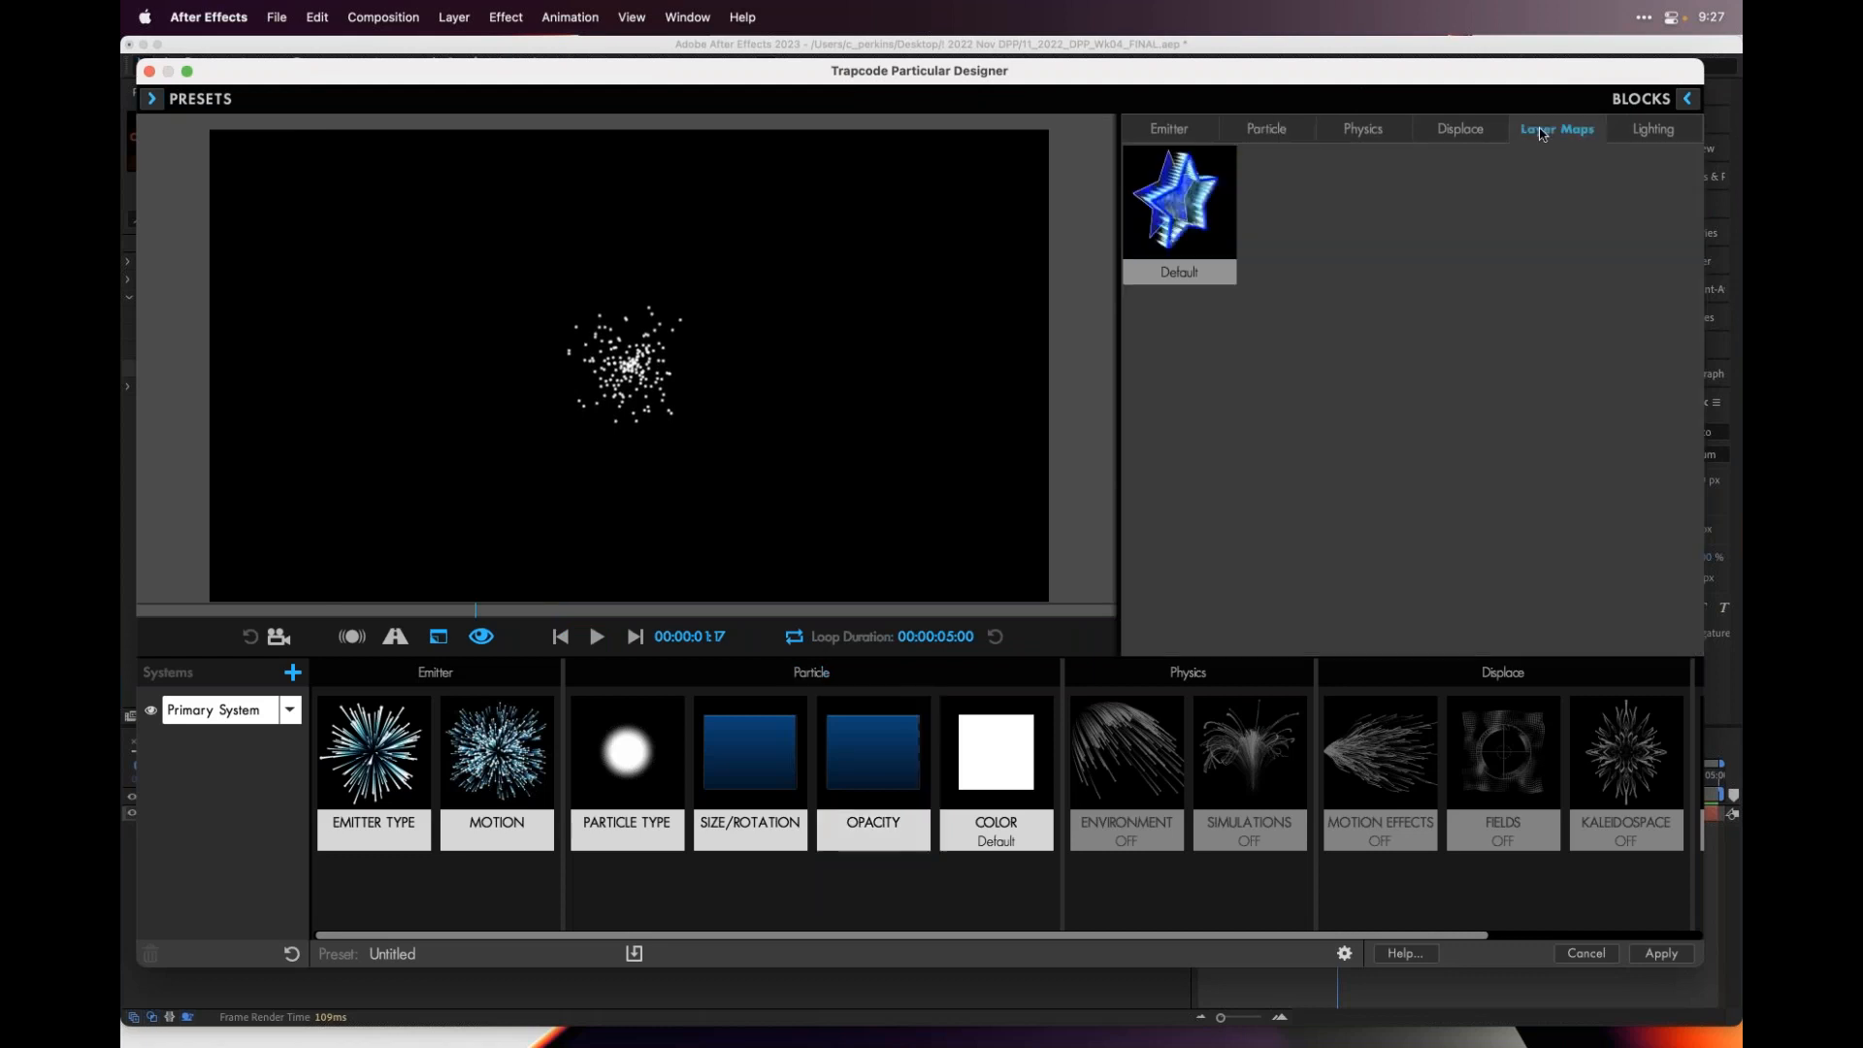
{"action": "left_click", "coordinate": [1460, 136]}
{"action": "left_click", "coordinate": [1369, 135]}
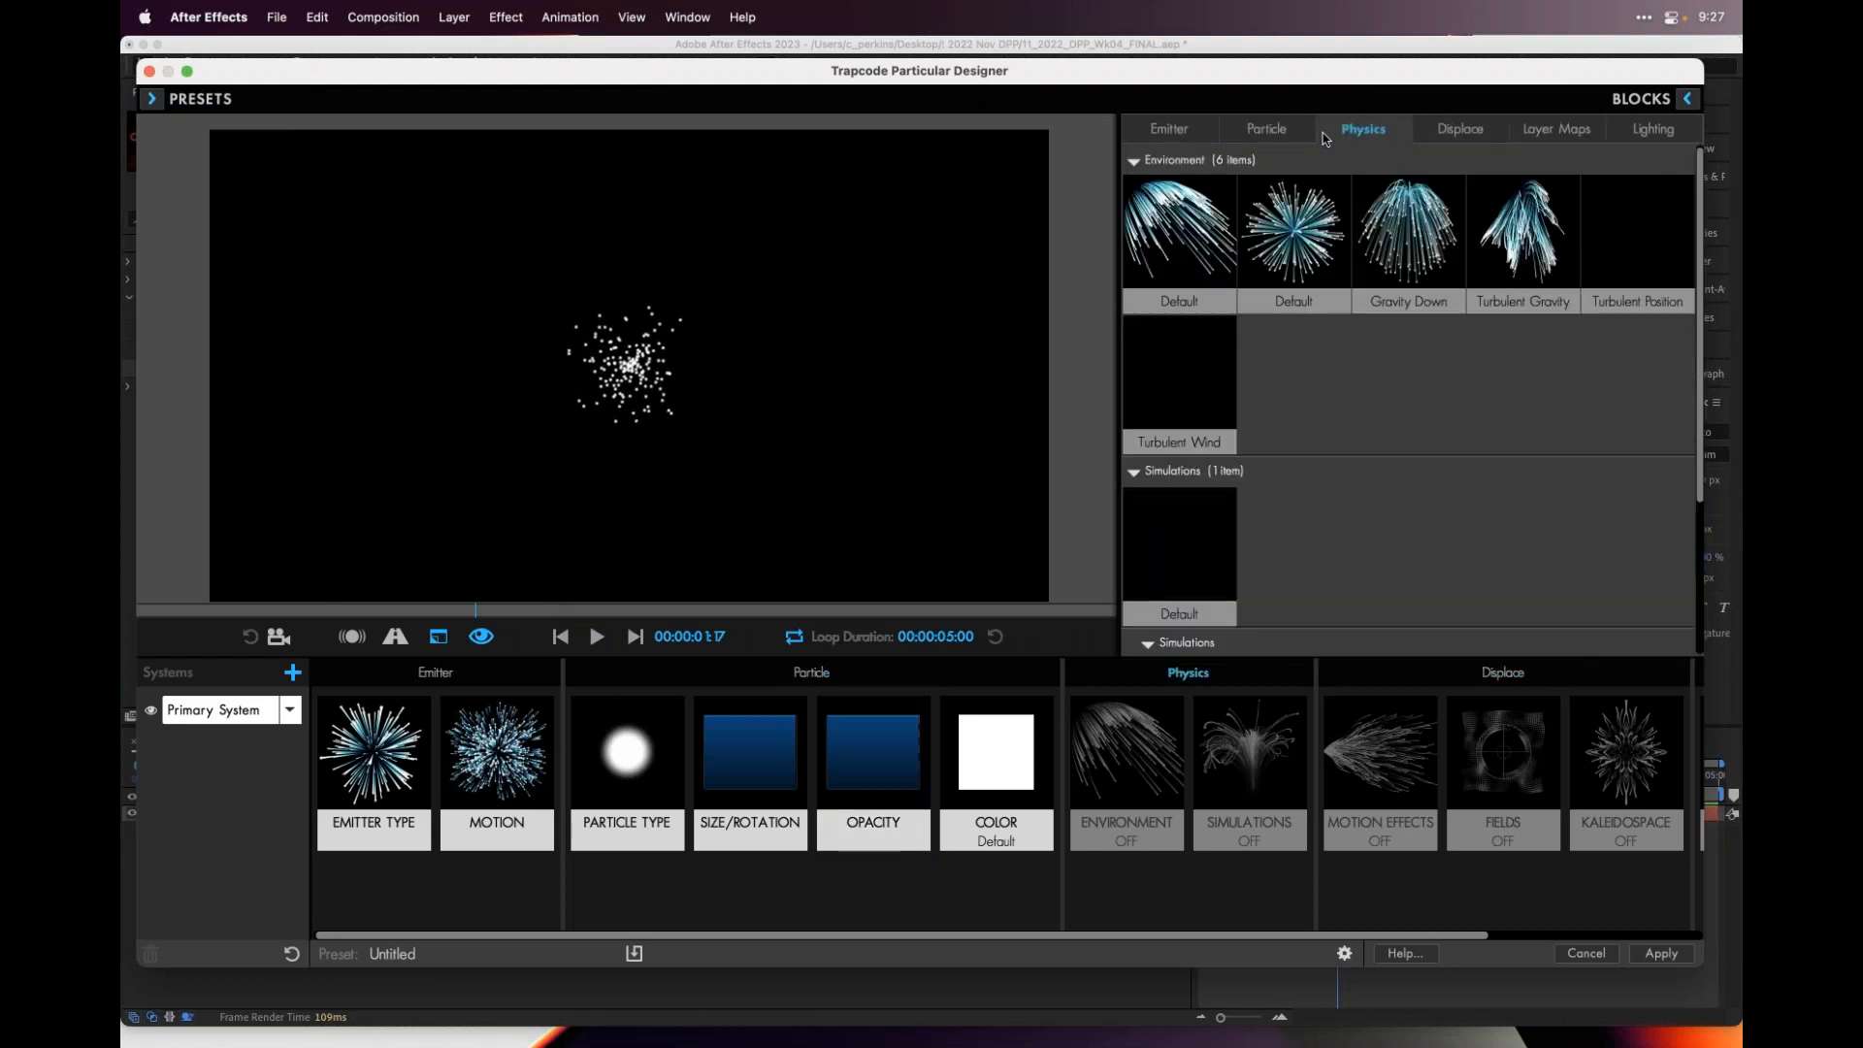
{"action": "left_click", "coordinate": [1266, 131]}
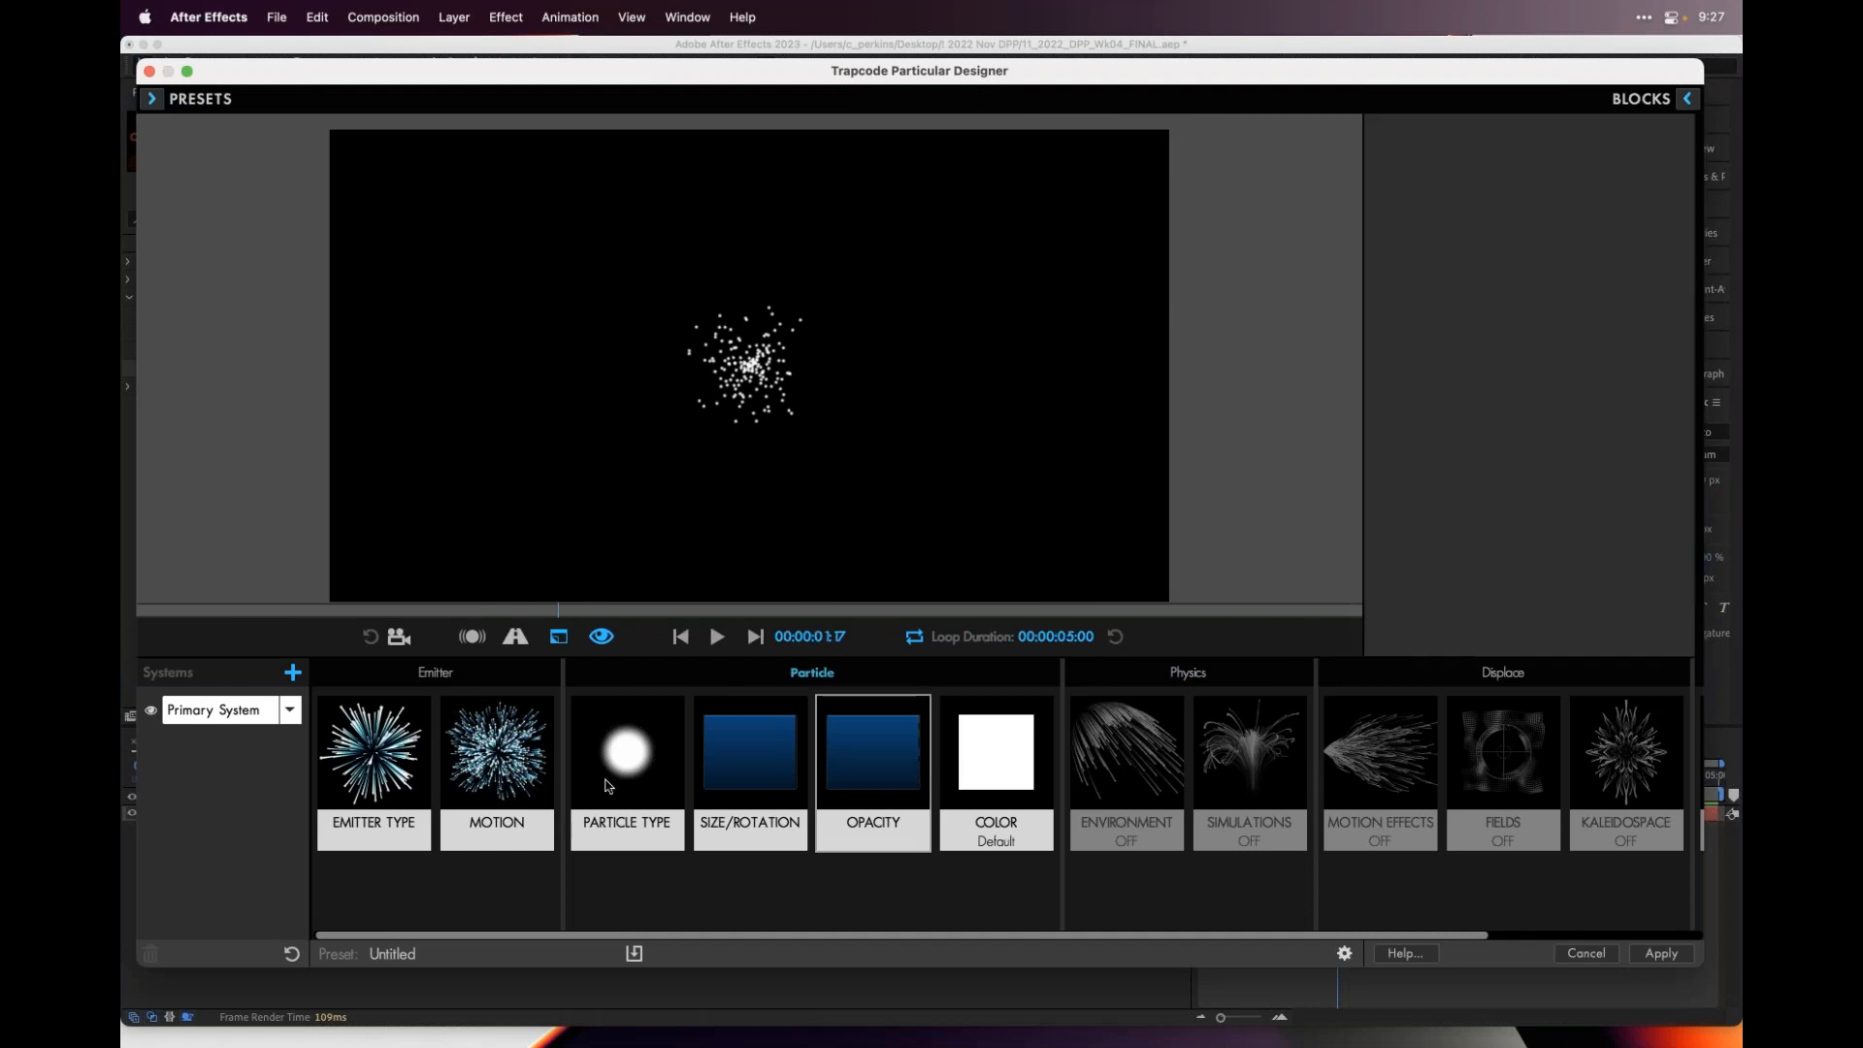
{"action": "left_click", "coordinate": [1688, 99]}
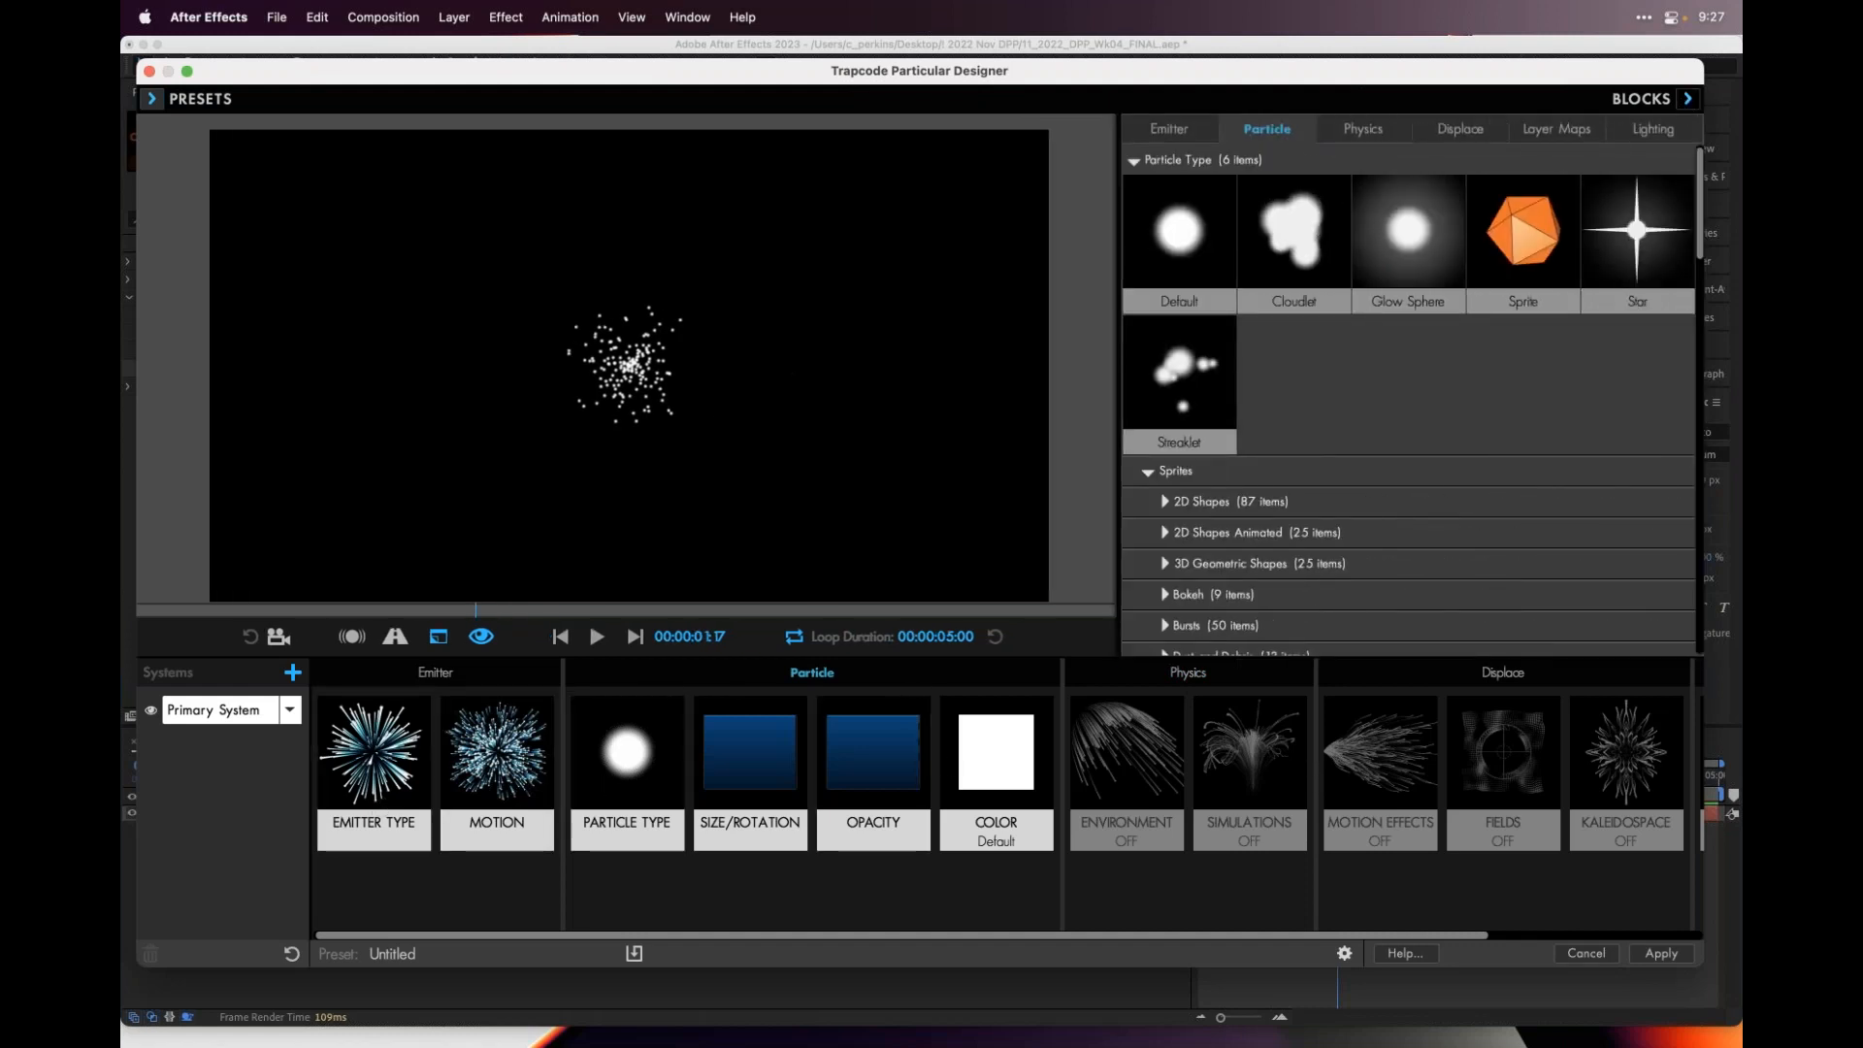
{"action": "left_click", "coordinate": [495, 776]}
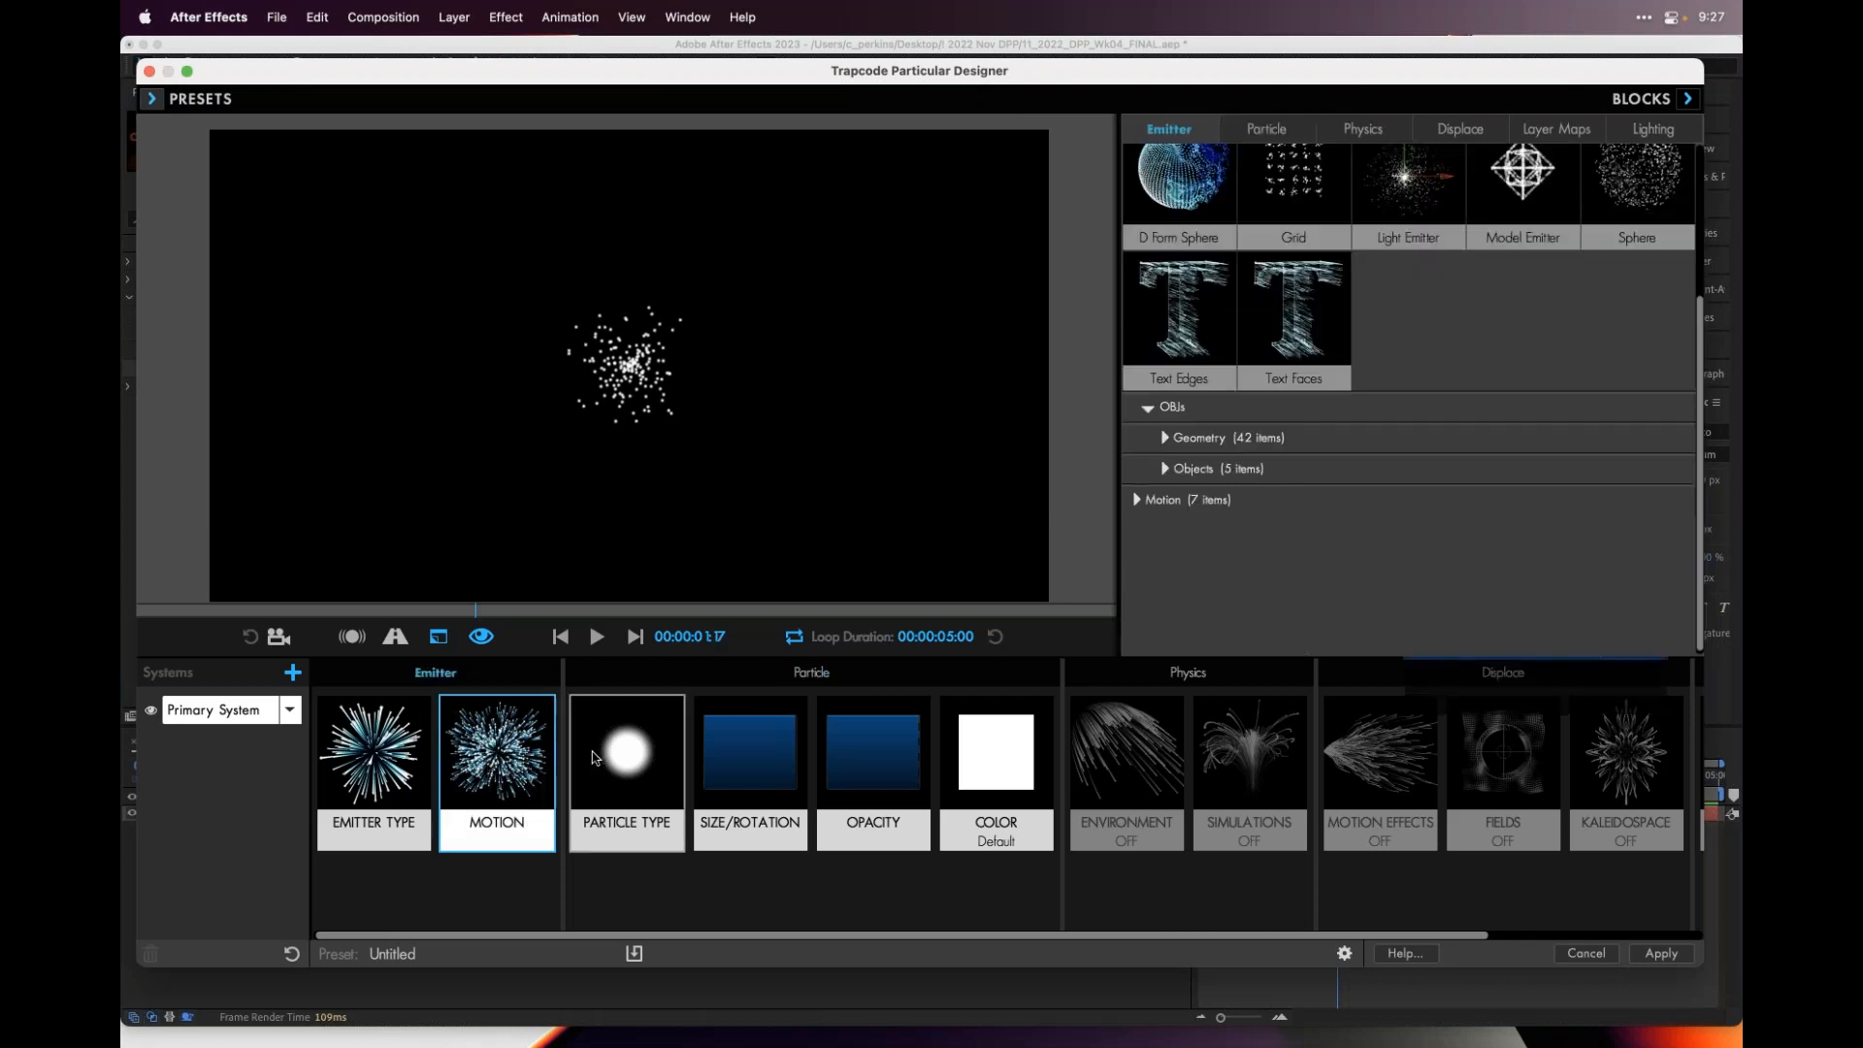
- Apply the C Form Box preset as the emitter type and set its Particles in Z to 1
{"action": "left_click", "coordinate": [398, 776]}
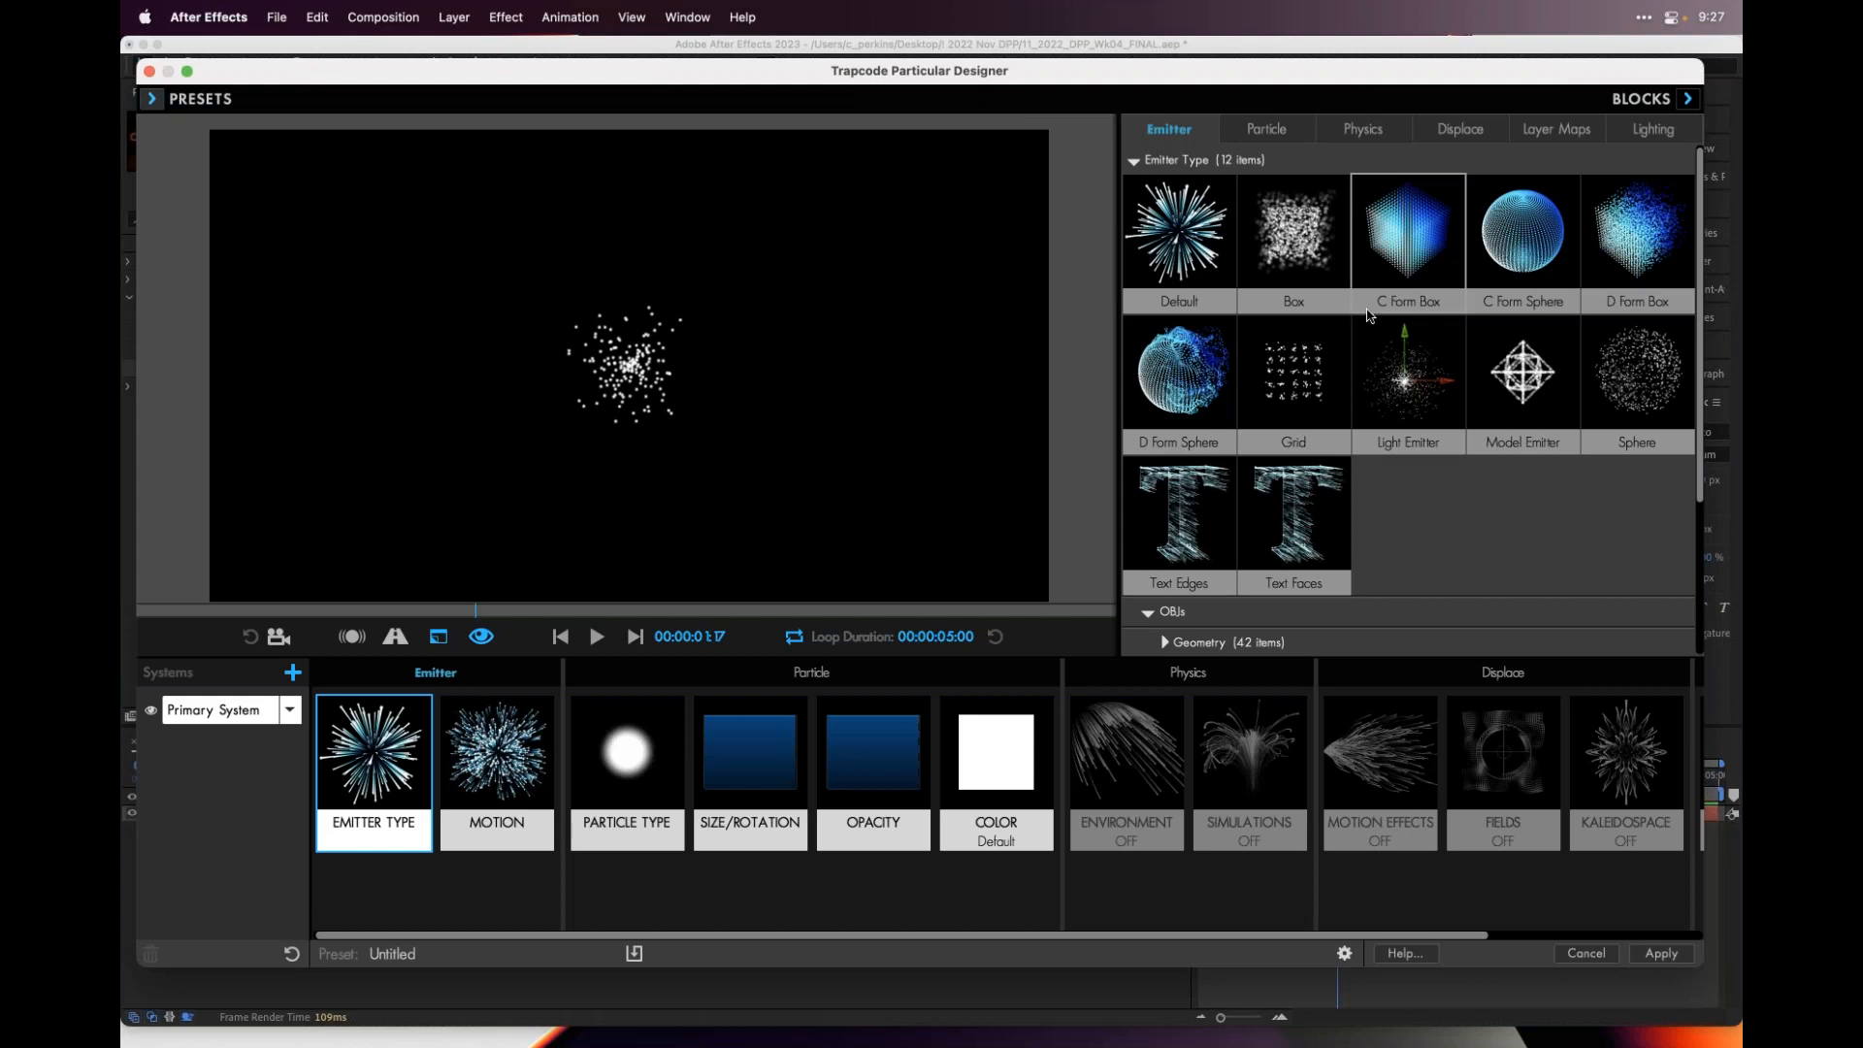
{"action": "left_click", "coordinate": [1410, 254]}
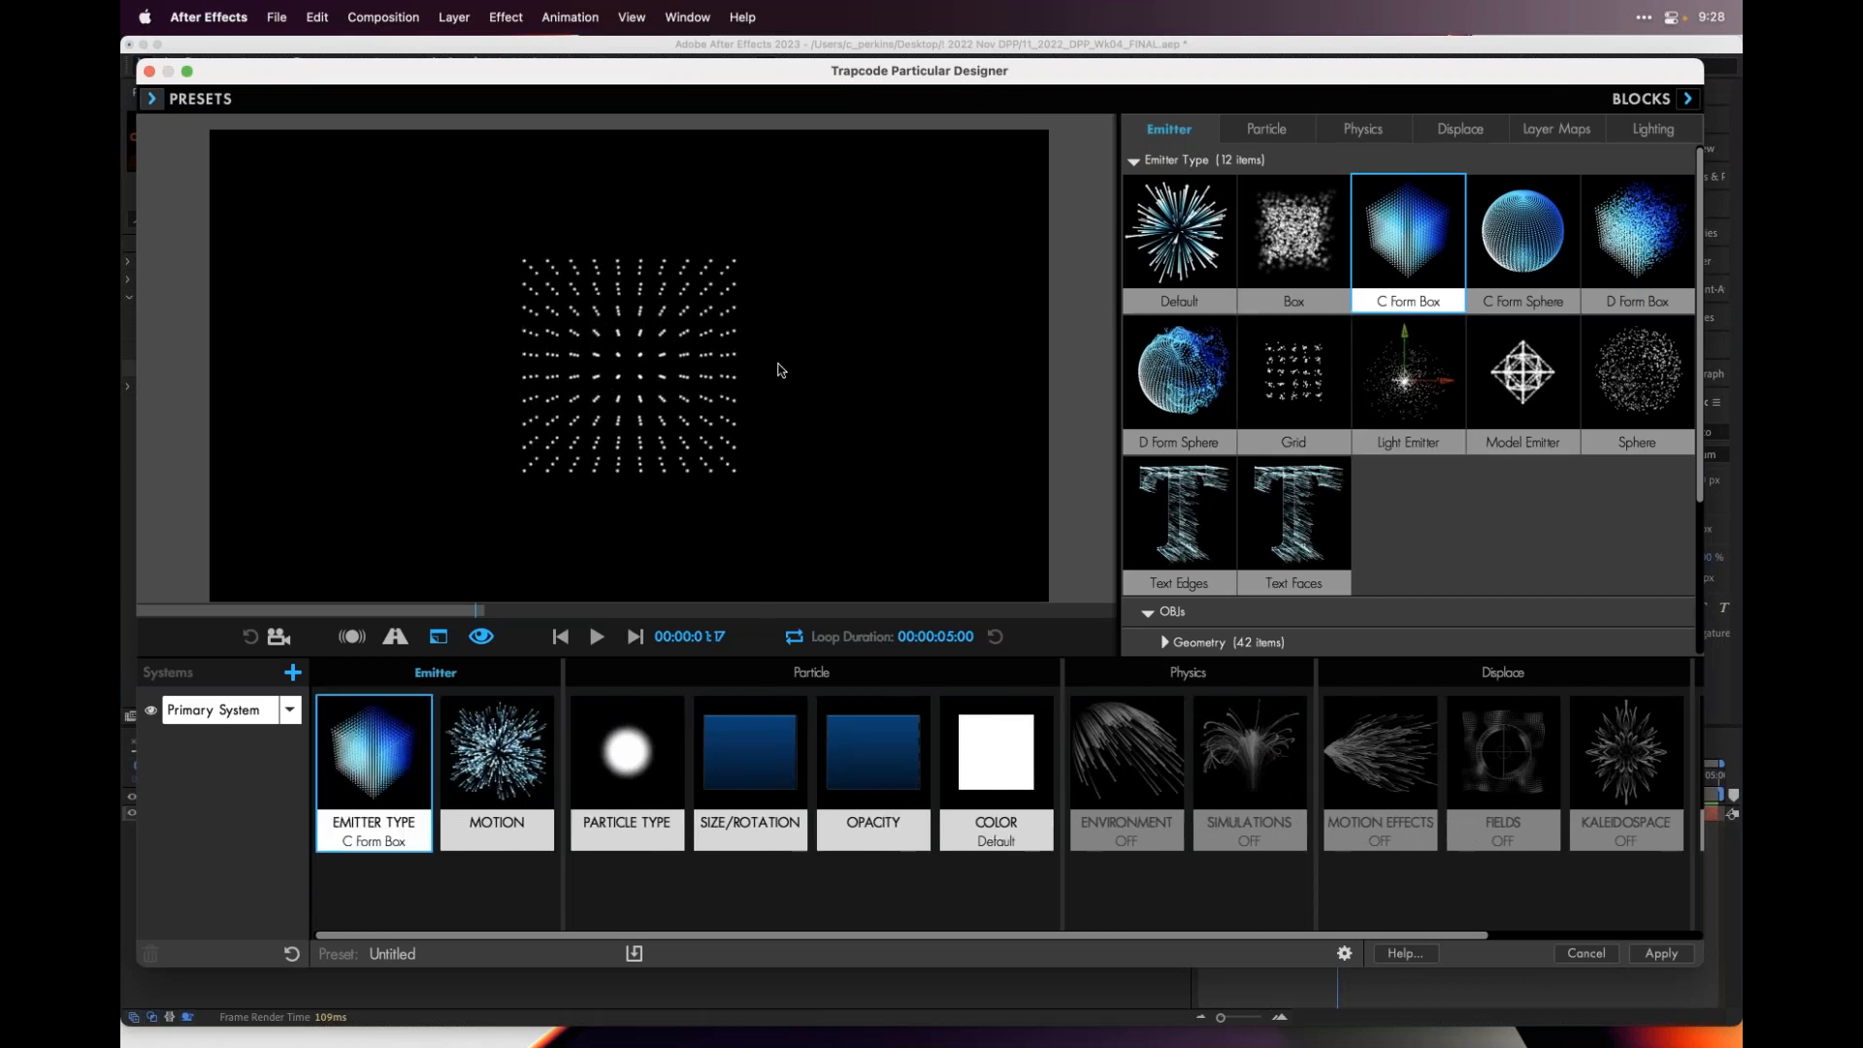
{"action": "left_click", "coordinate": [1687, 100]}
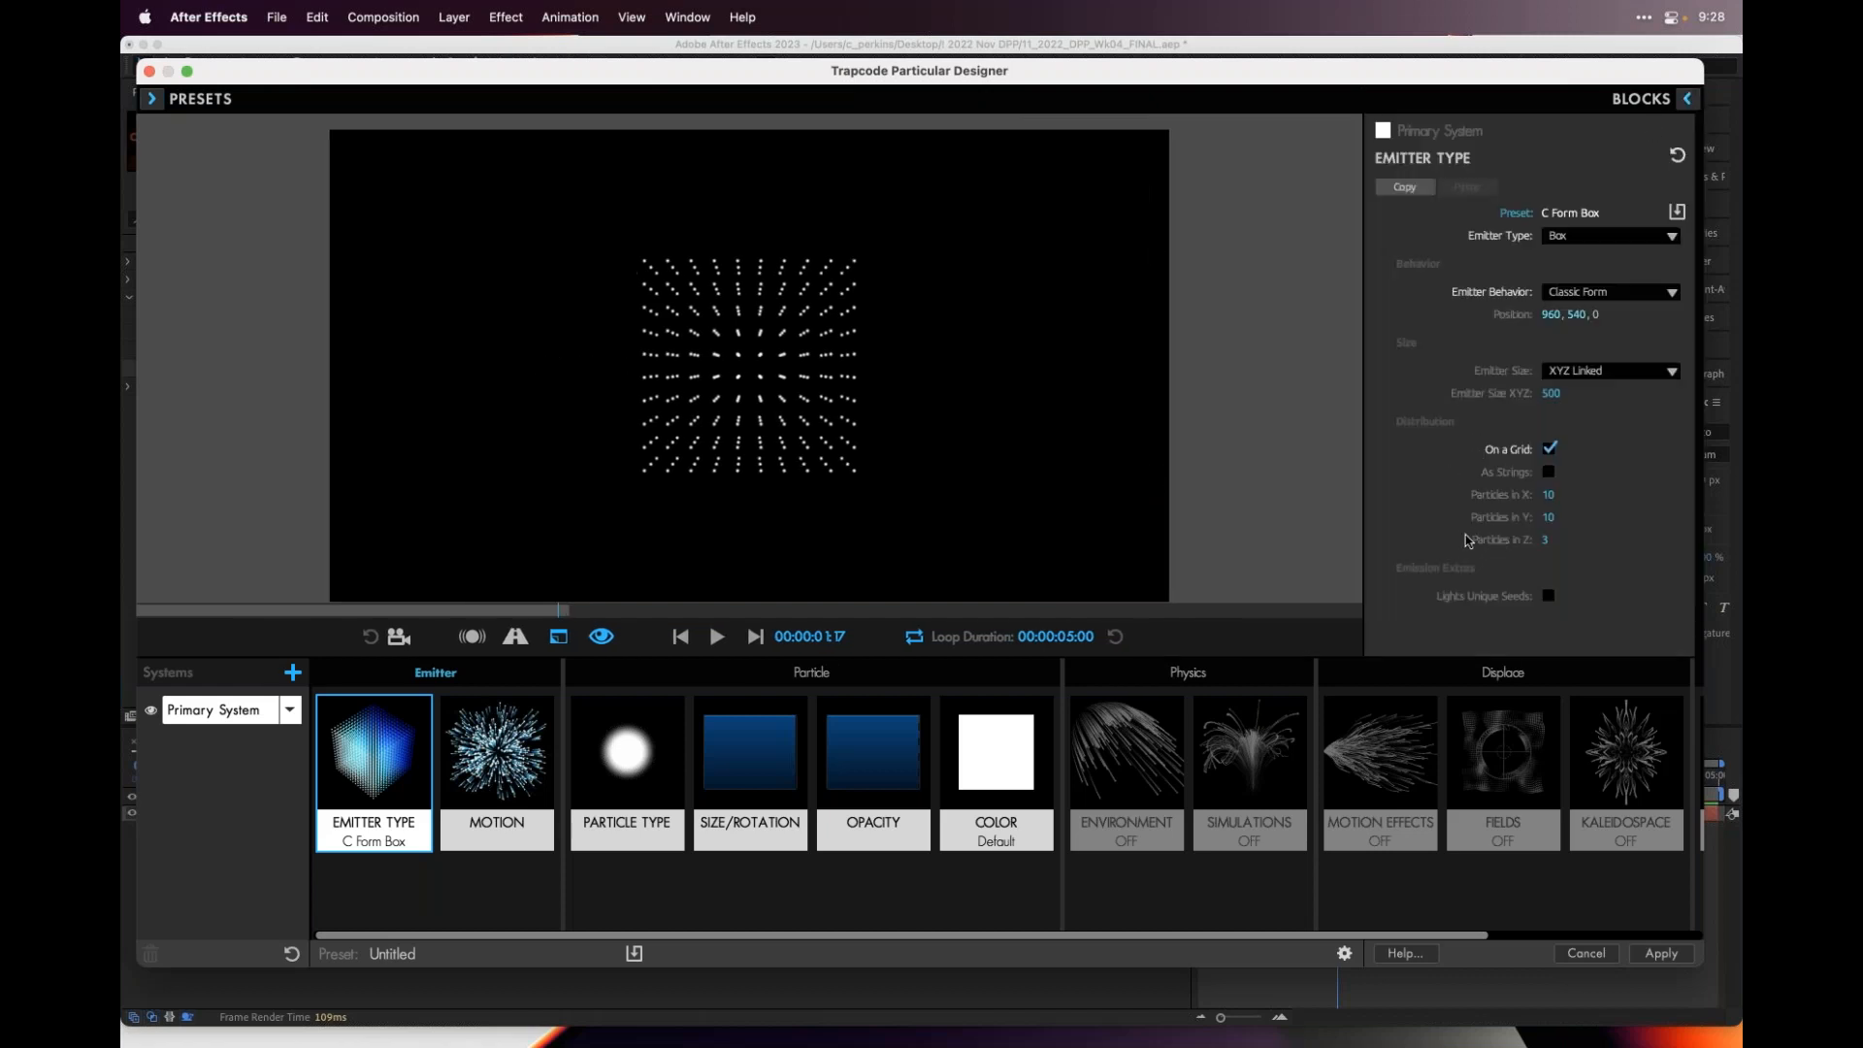
{"action": "left_click", "coordinate": [1546, 541]}
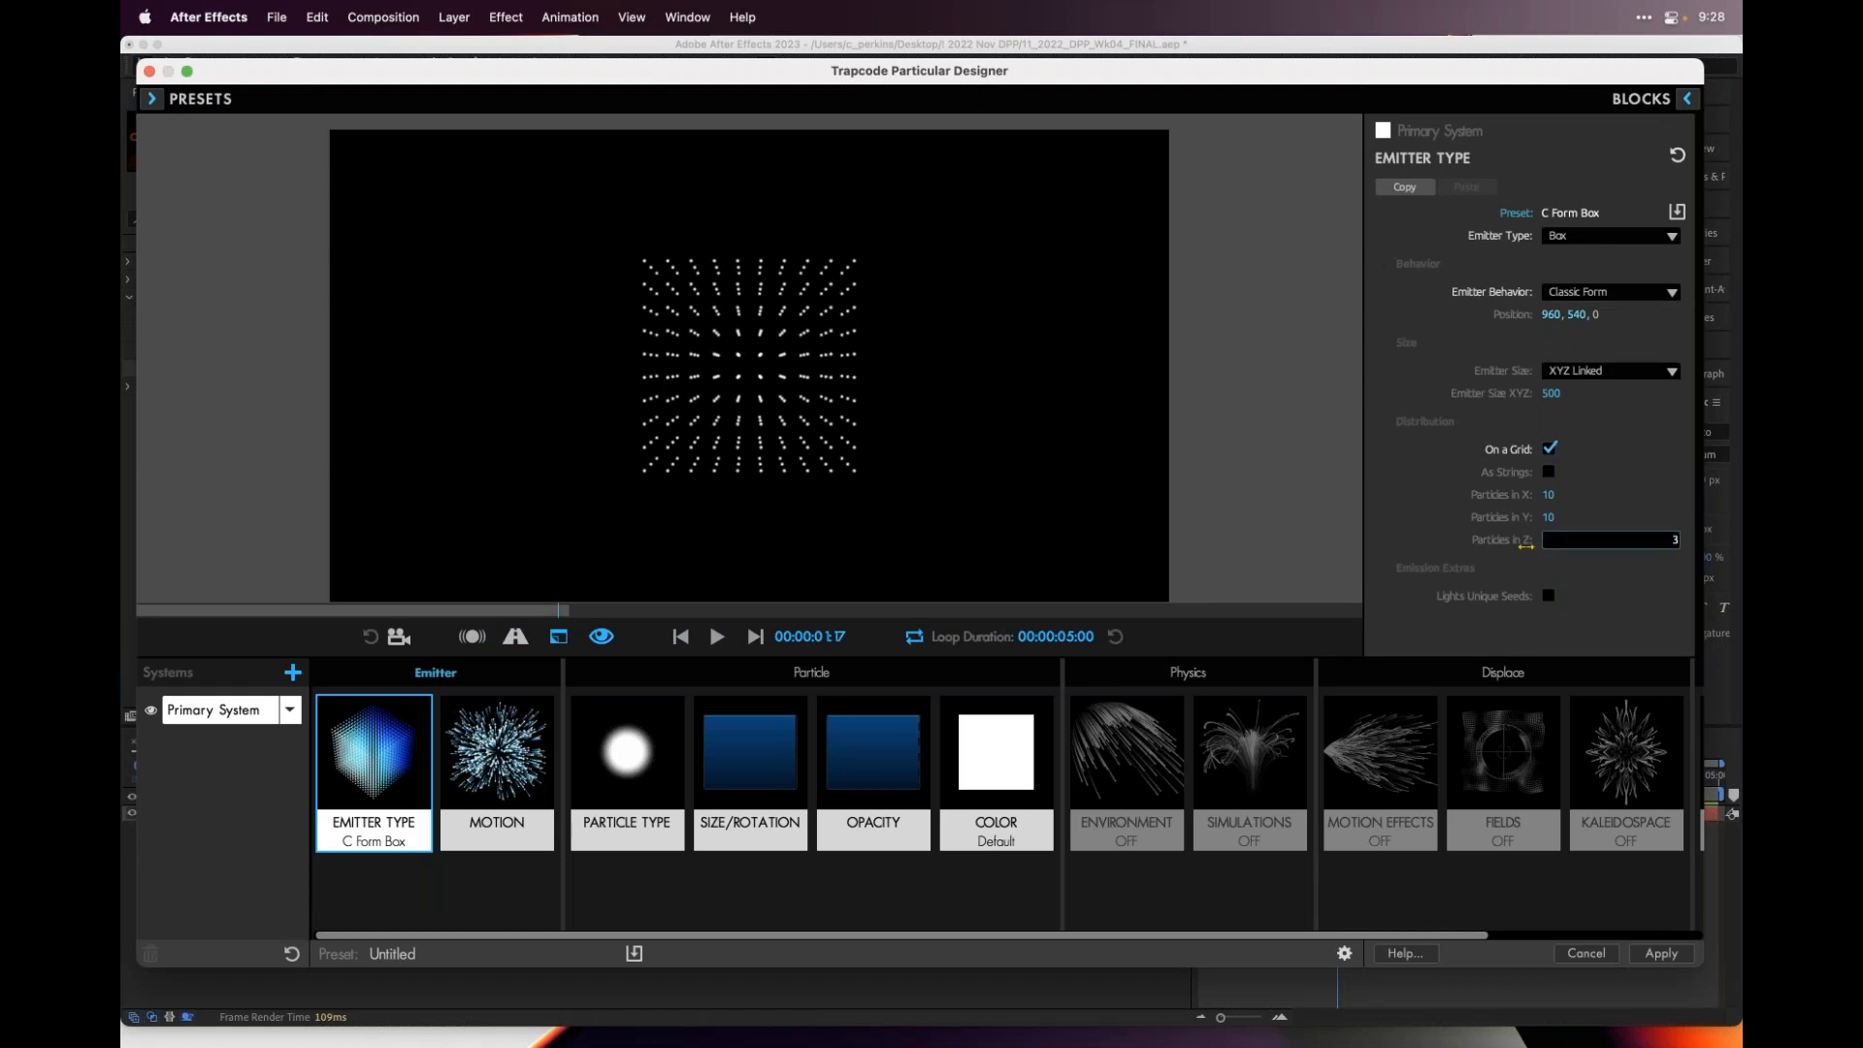
{"action": "left_click", "coordinate": [1403, 553]}
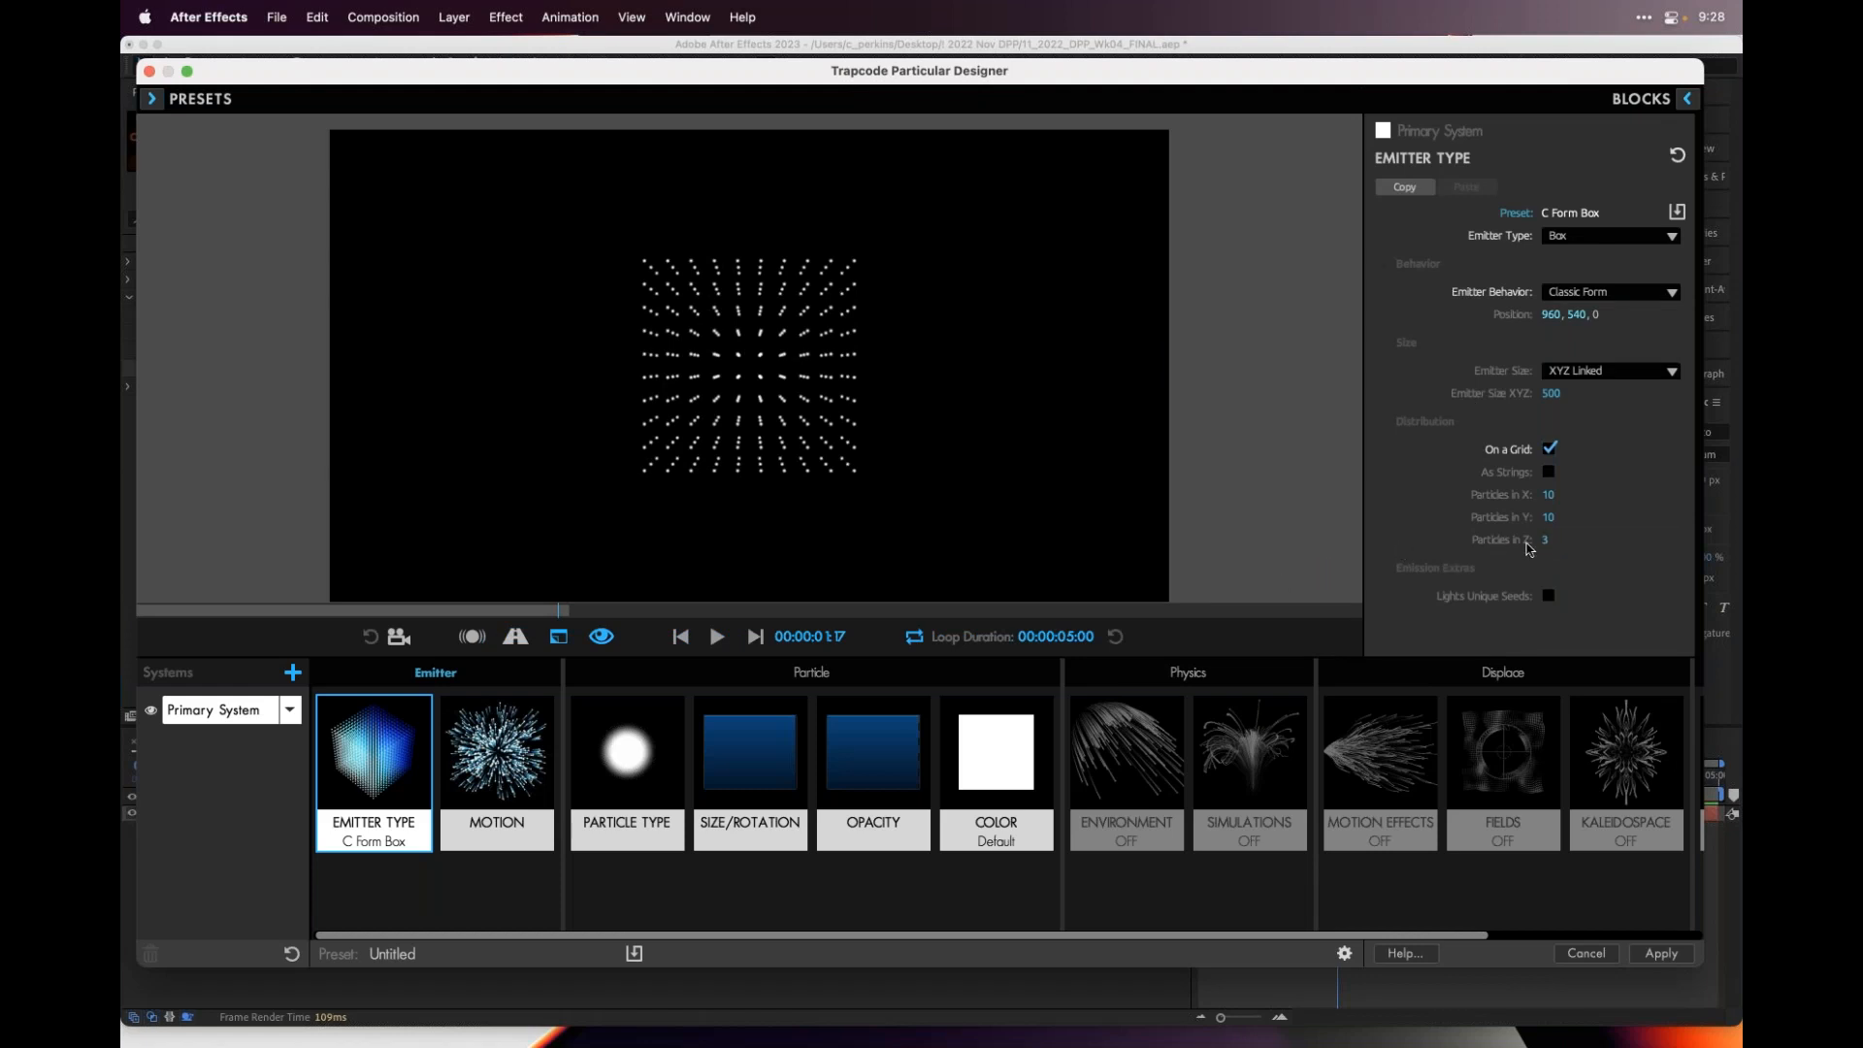
{"action": "left_click_drag", "start_coordinate": [1549, 539], "coordinate": [1546, 539]}
- Size the emitter individually to X 2129 and Y 649, with 174 particles in X and 54 in Y, and apply the design
{"action": "left_click", "coordinate": [1586, 377]}
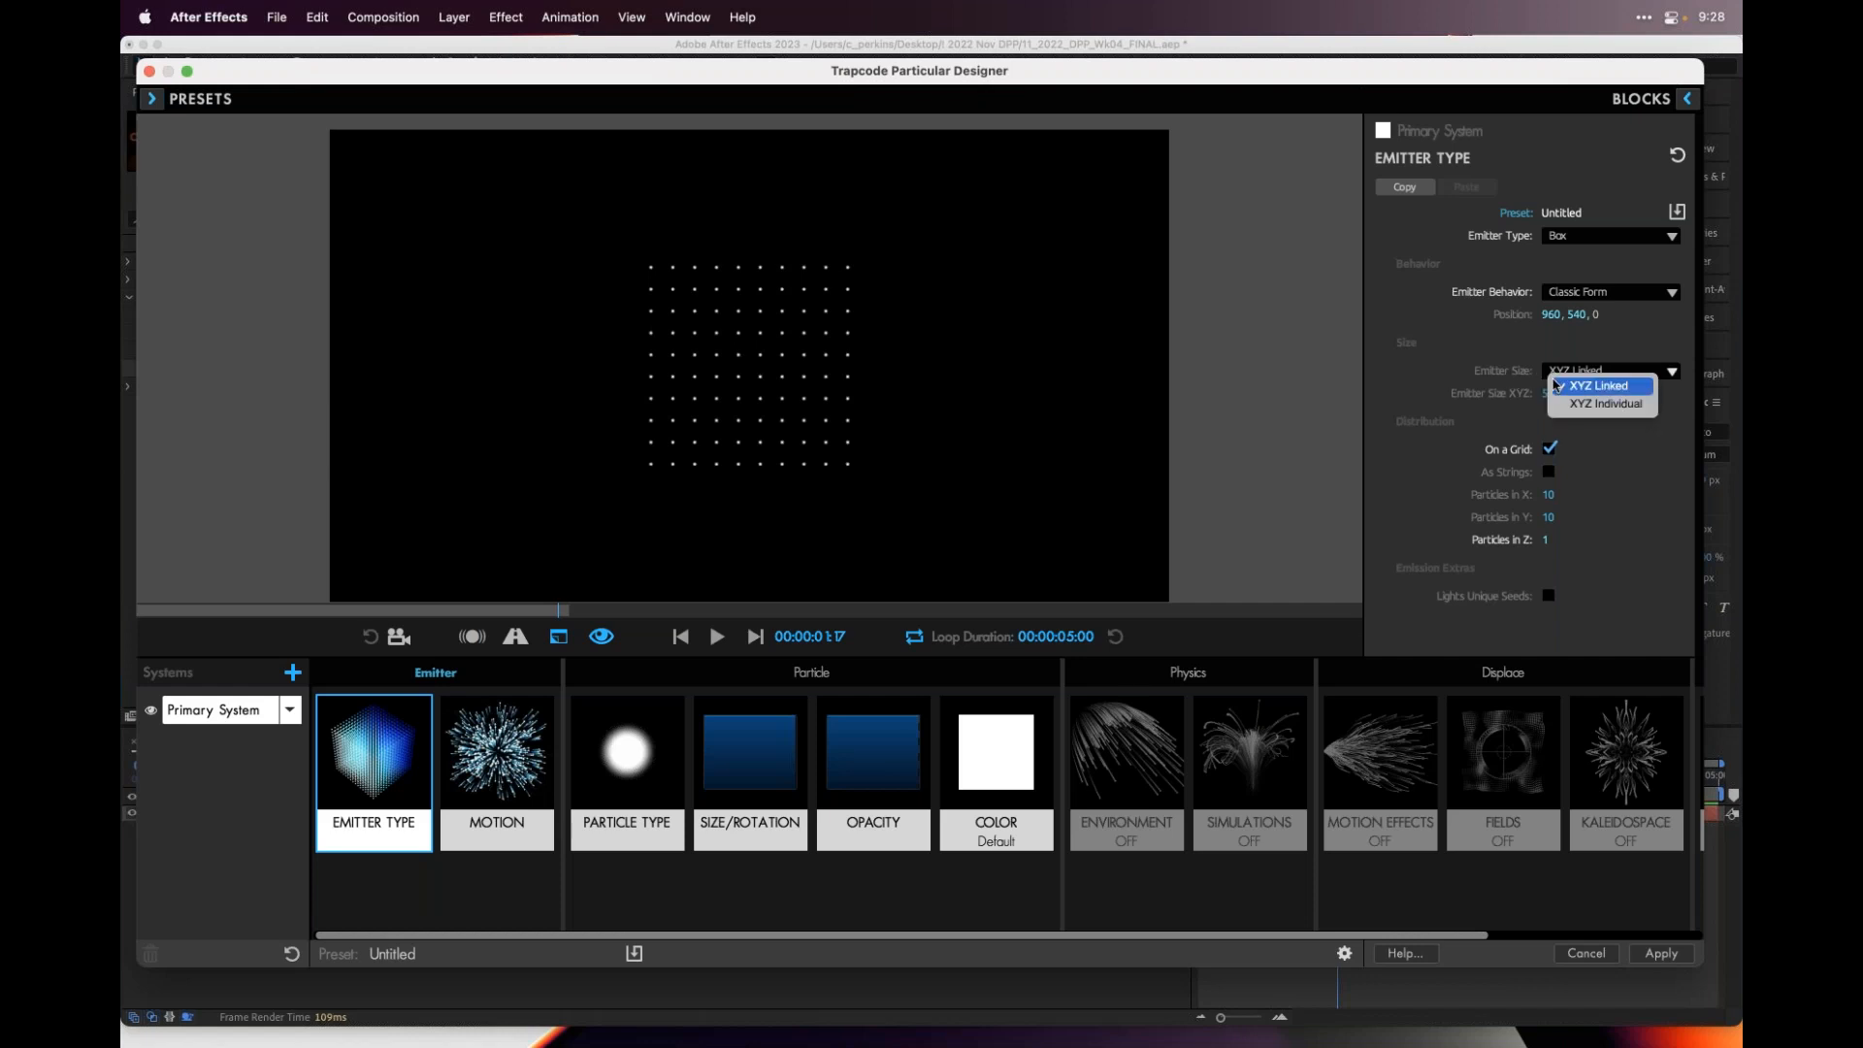
{"action": "left_click", "coordinate": [1606, 404]}
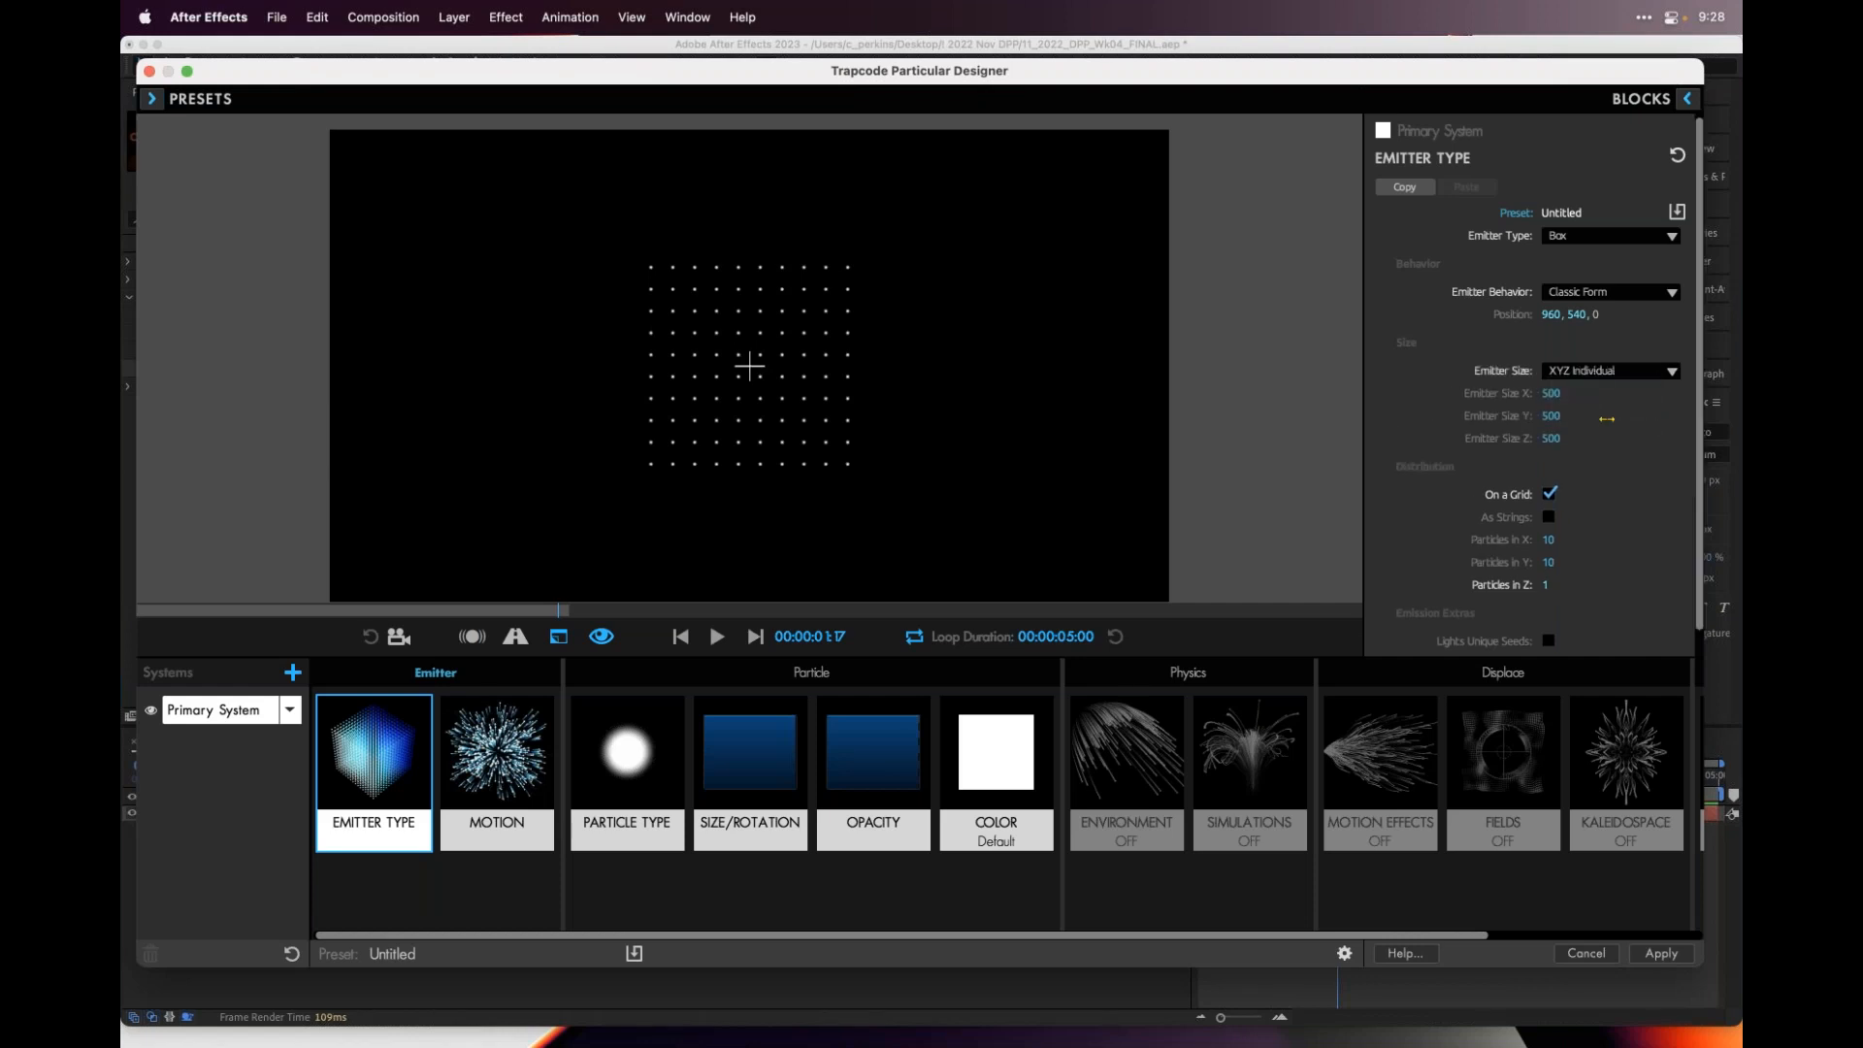
{"action": "left_click_drag", "start_coordinate": [1549, 398], "coordinate": [1447, 454]}
{"action": "left_click_drag", "start_coordinate": [1551, 416], "coordinate": [1591, 415]}
{"action": "left_click_drag", "start_coordinate": [1549, 540], "coordinate": [1587, 561]}
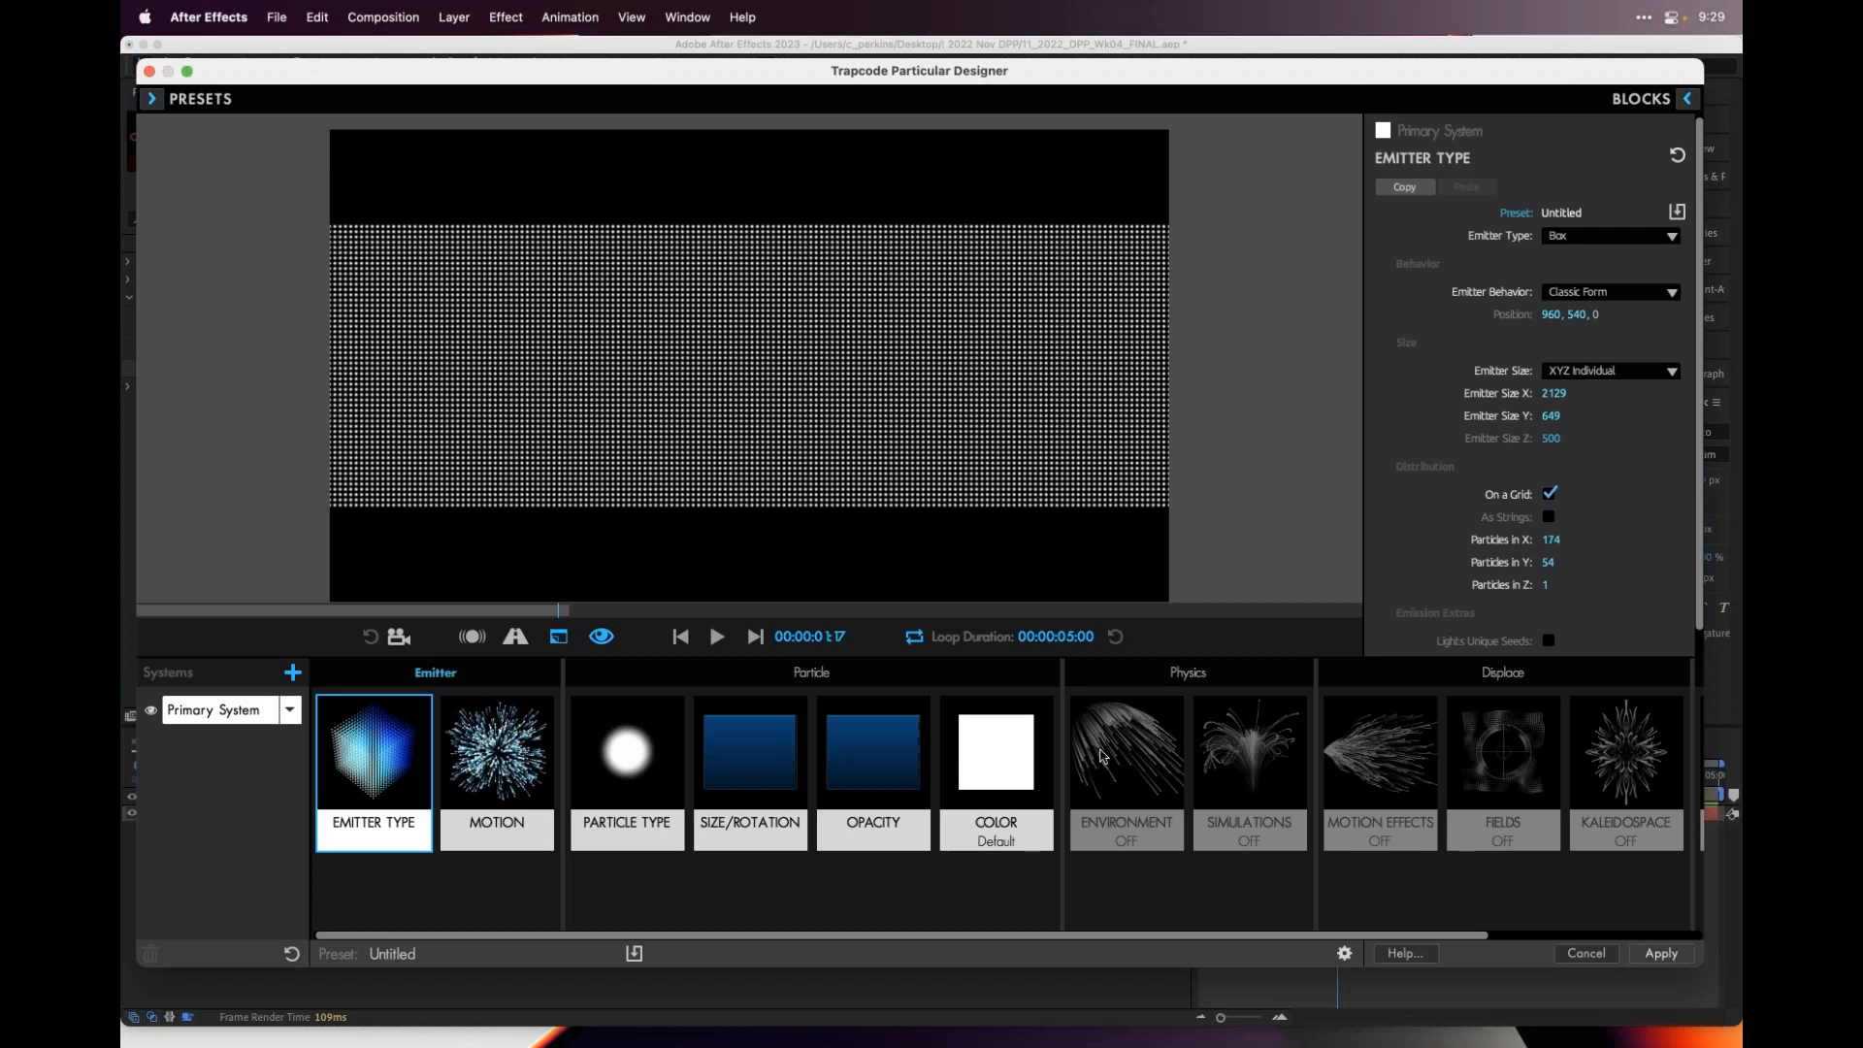
{"action": "key", "text": "Return"}
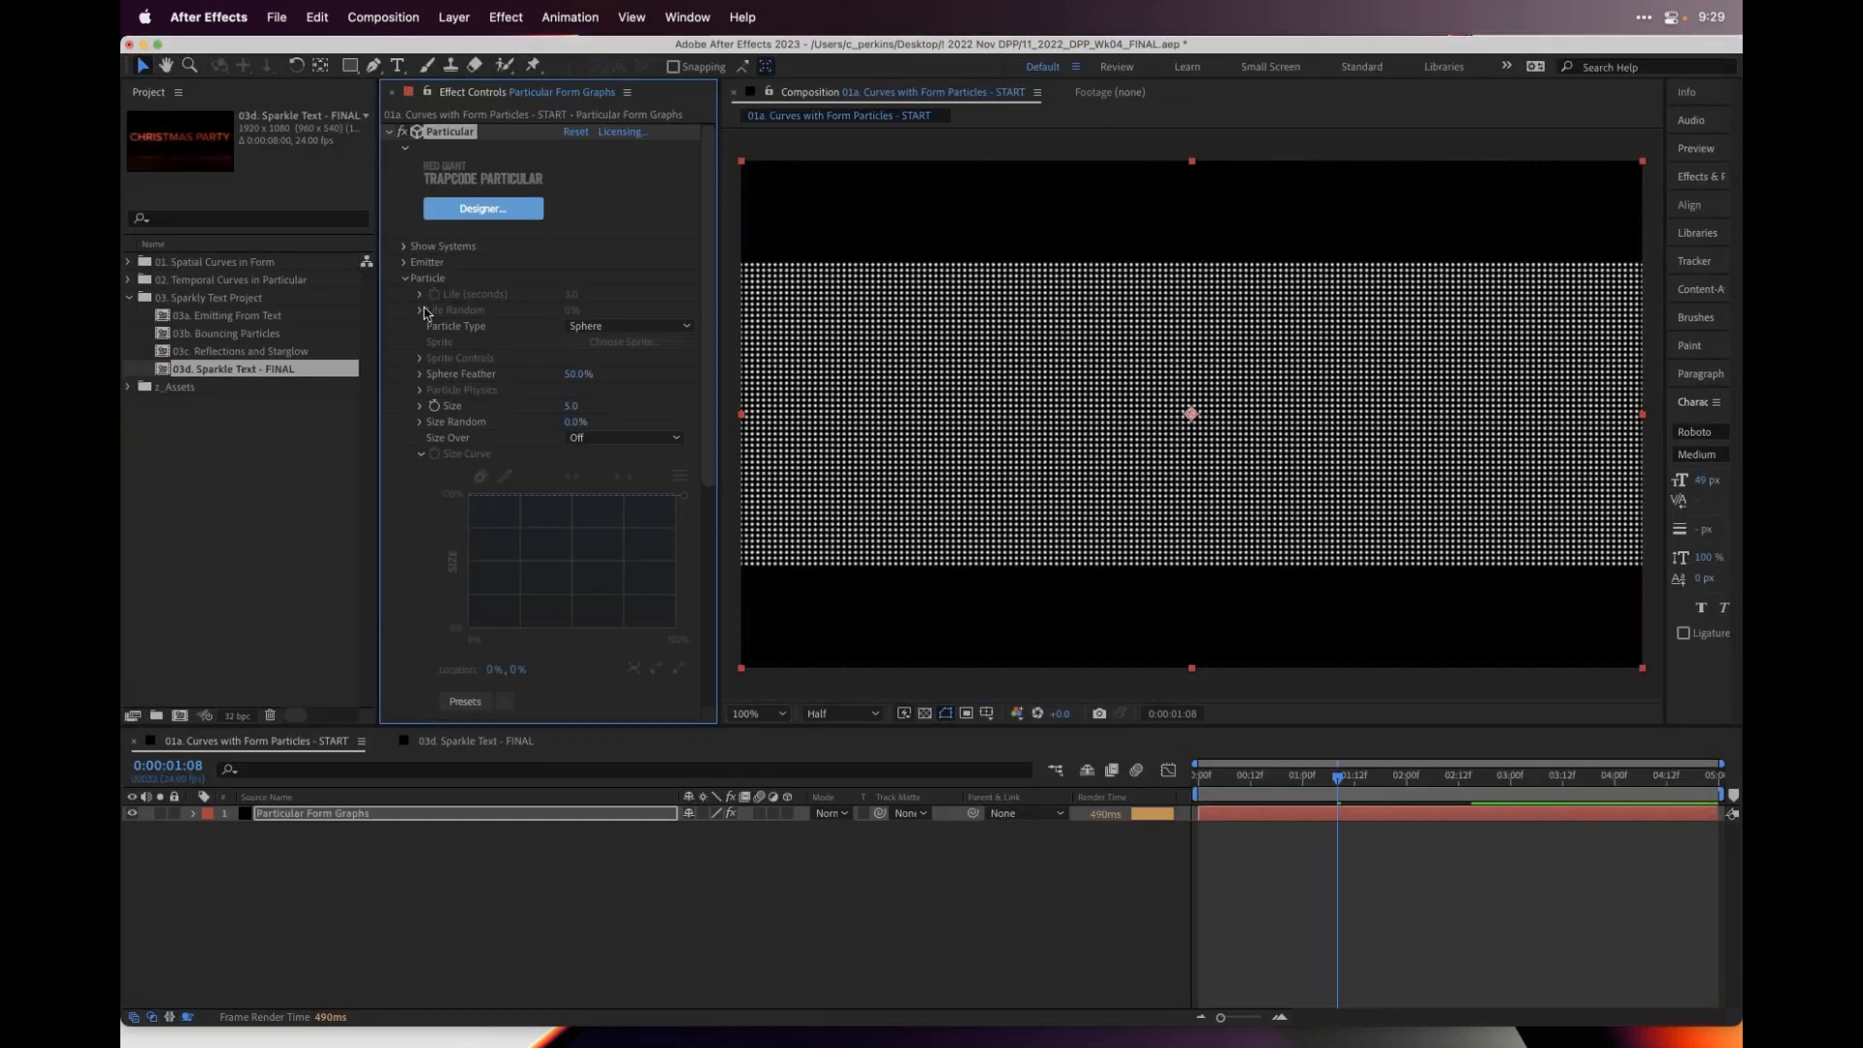
- Set the Particle group's Size Over option to X and show its Size Curve in a wider effect controls area
{"action": "left_click_drag", "start_coordinate": [377, 340], "coordinate": [306, 341]}
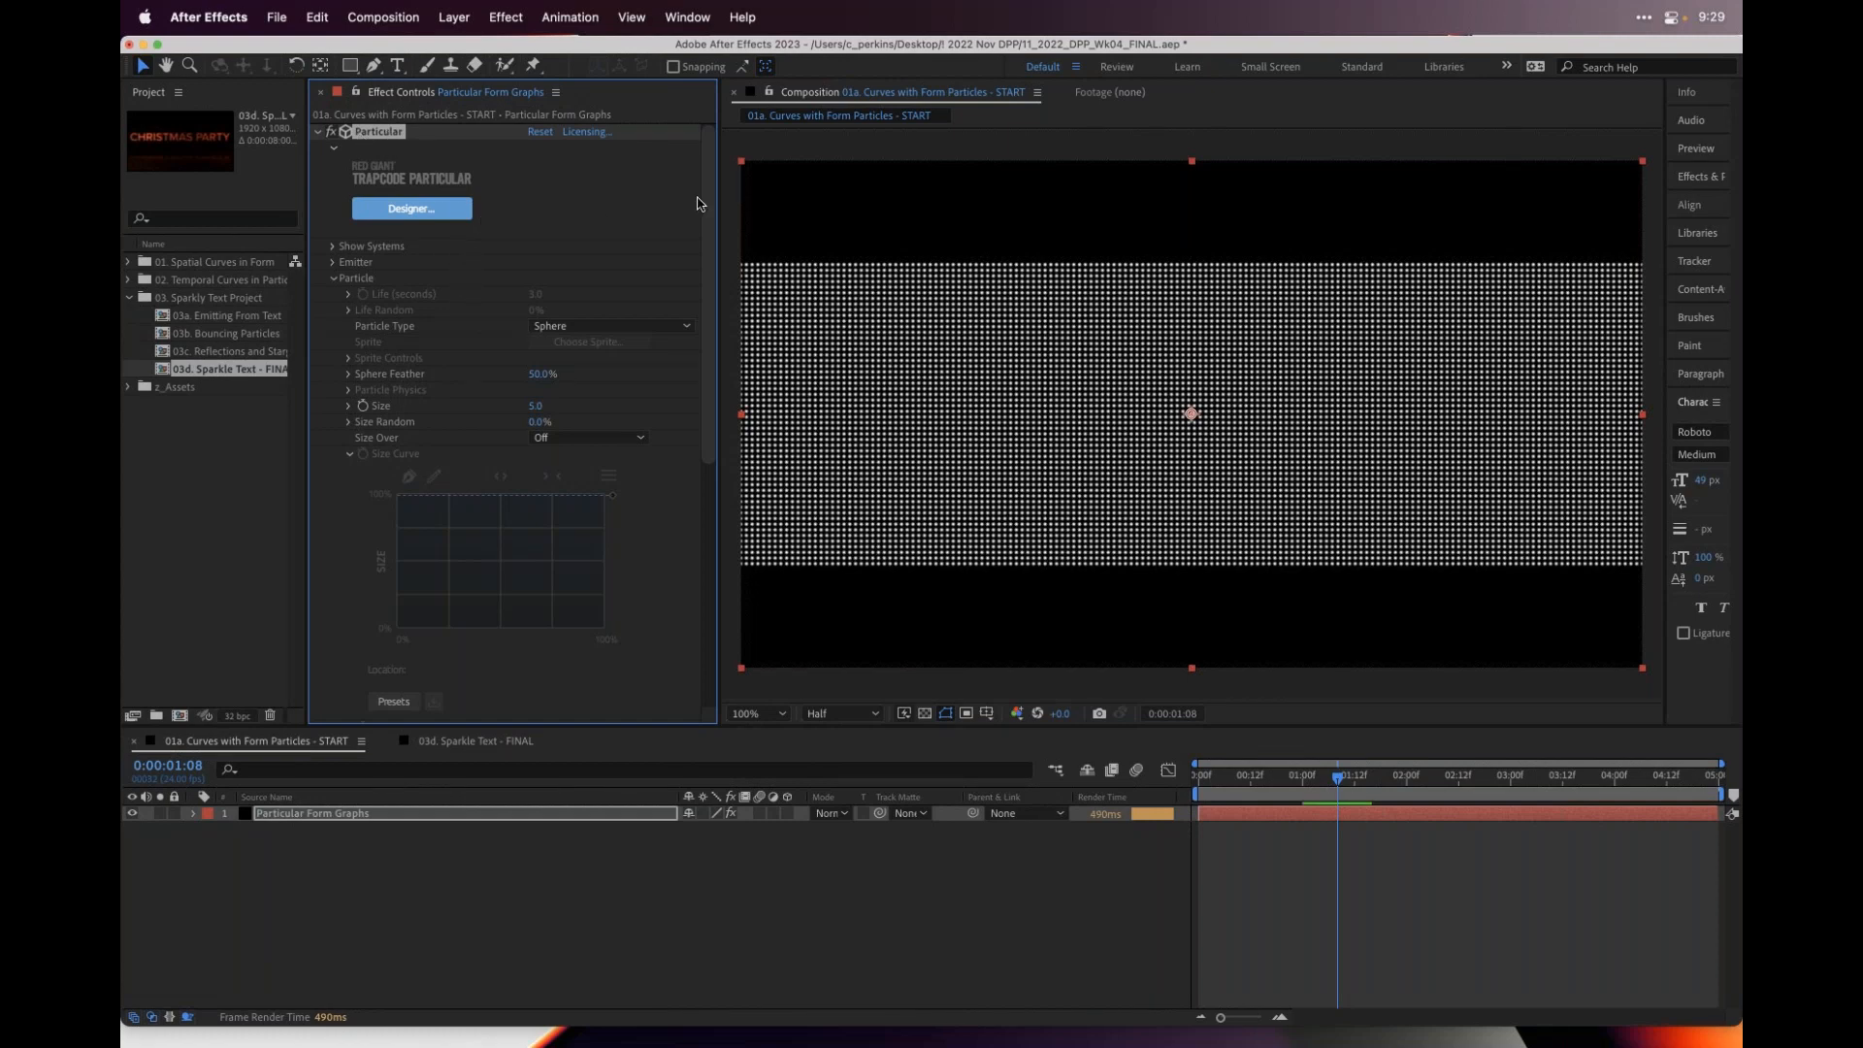
{"action": "left_click", "coordinate": [334, 279]}
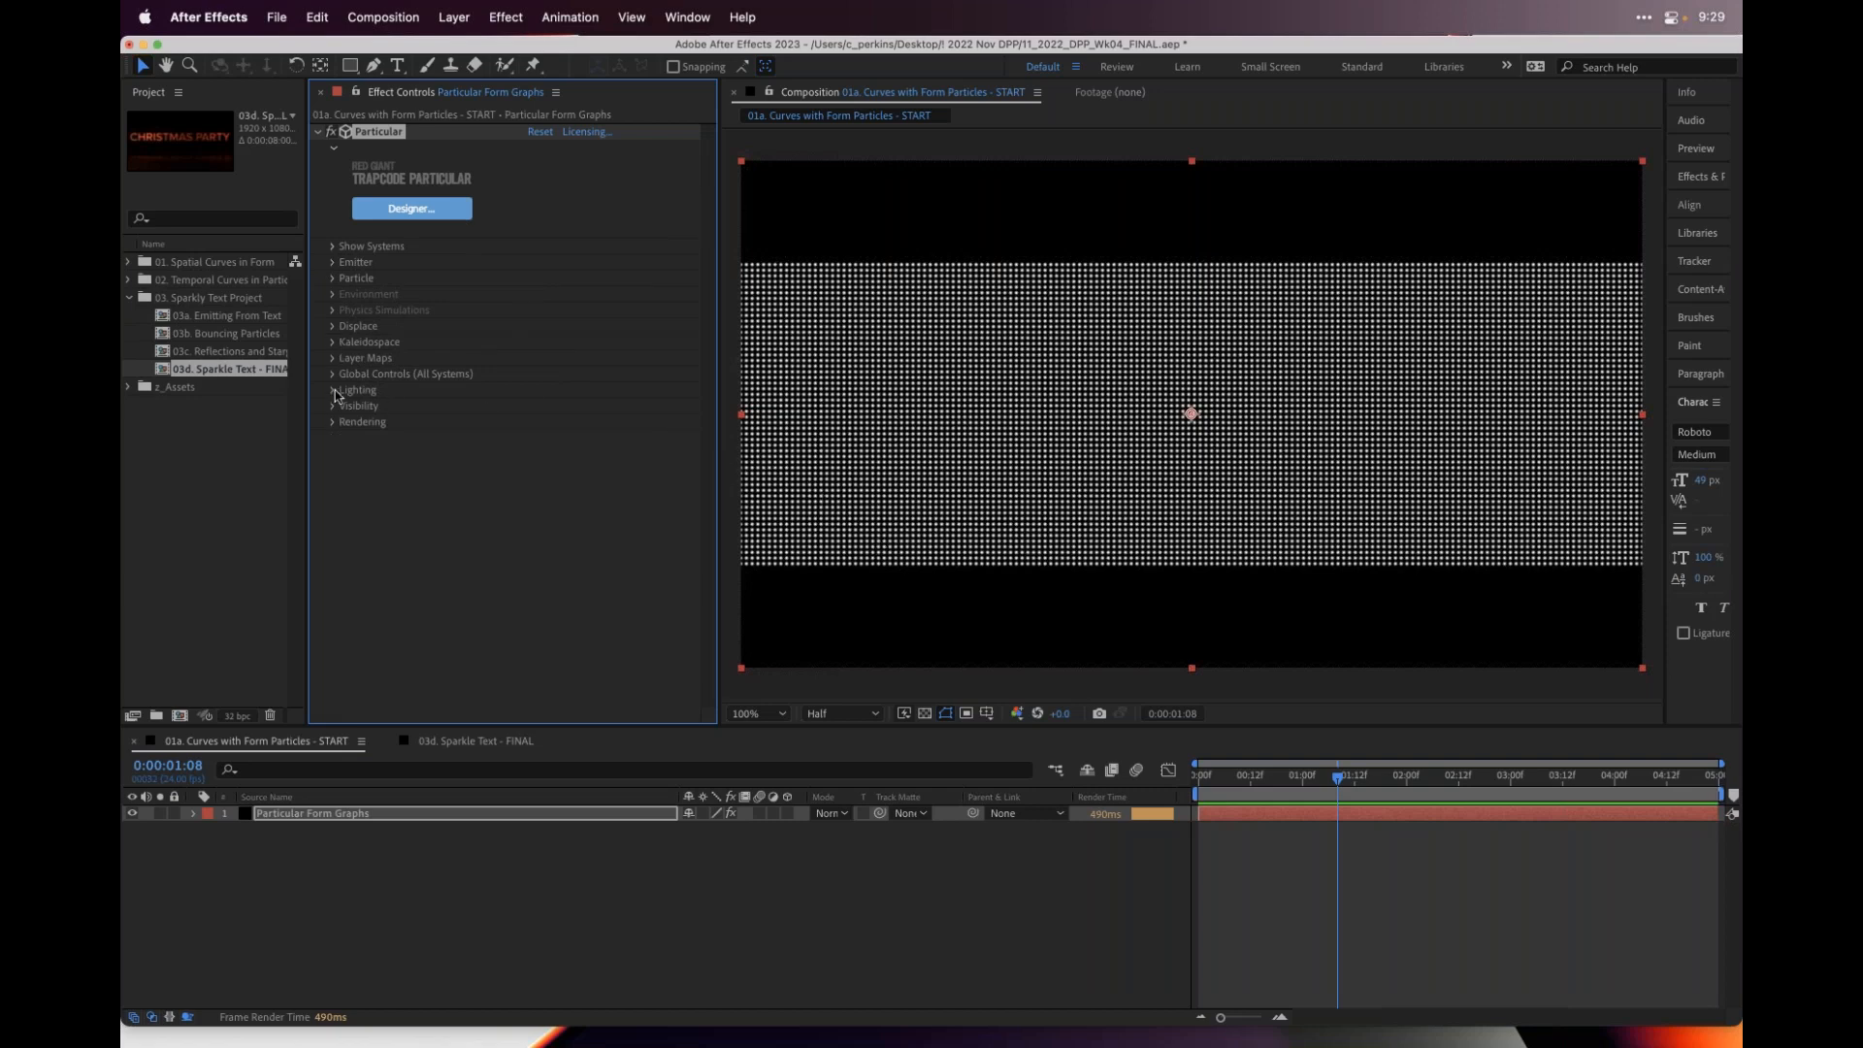
{"action": "left_click", "coordinate": [332, 278]}
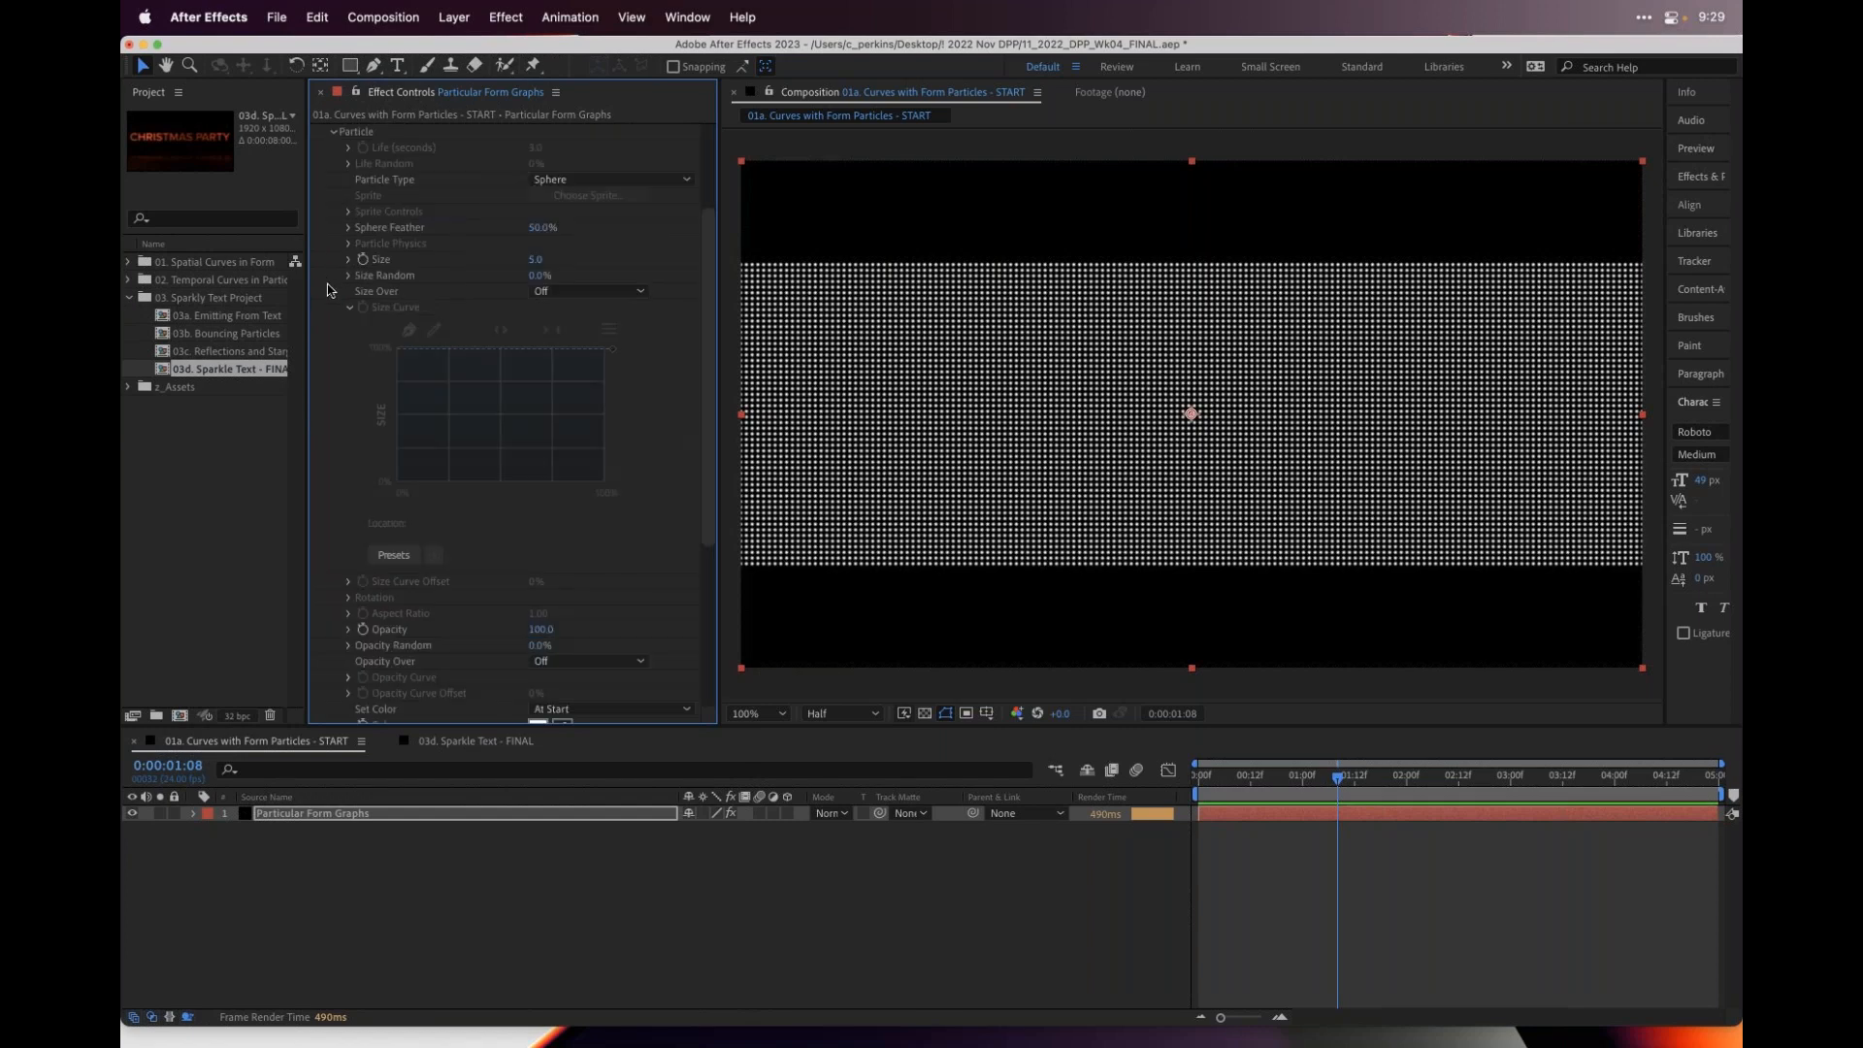
{"action": "left_click", "coordinate": [351, 308]}
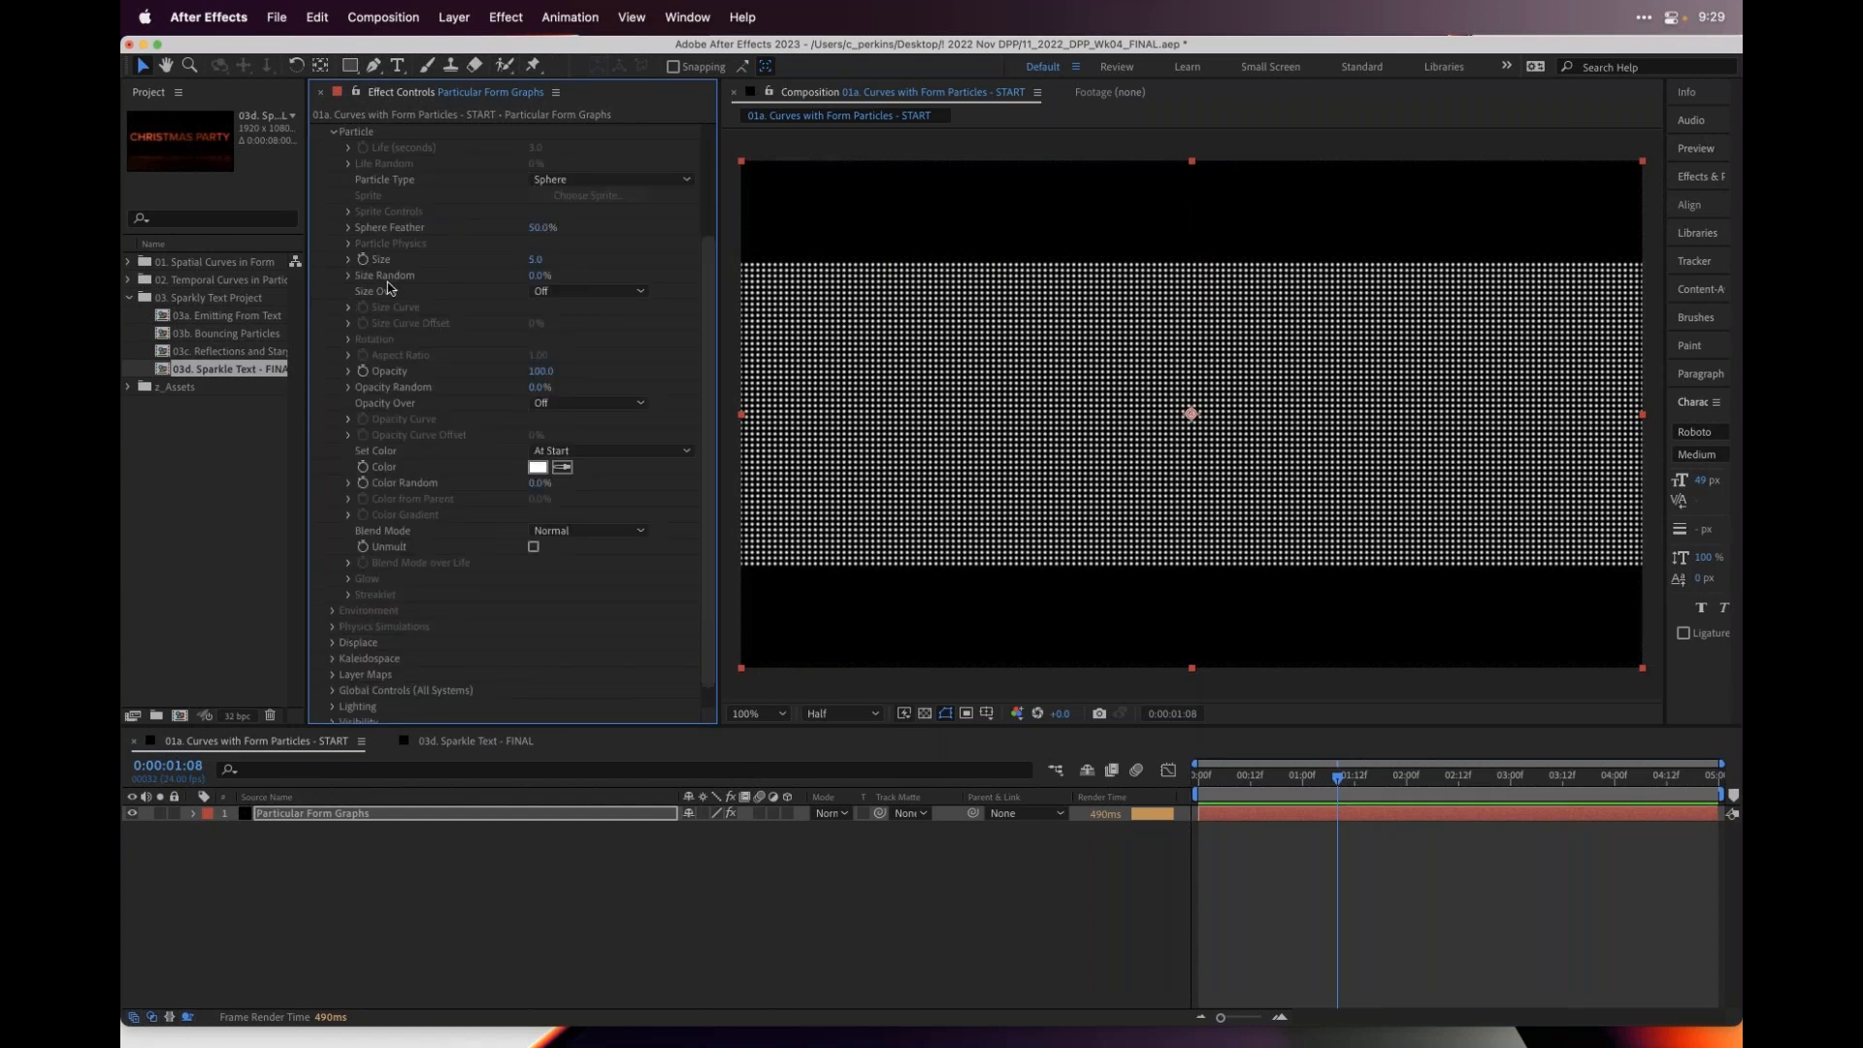
{"action": "left_click", "coordinate": [607, 294]}
{"action": "left_click", "coordinate": [588, 329]}
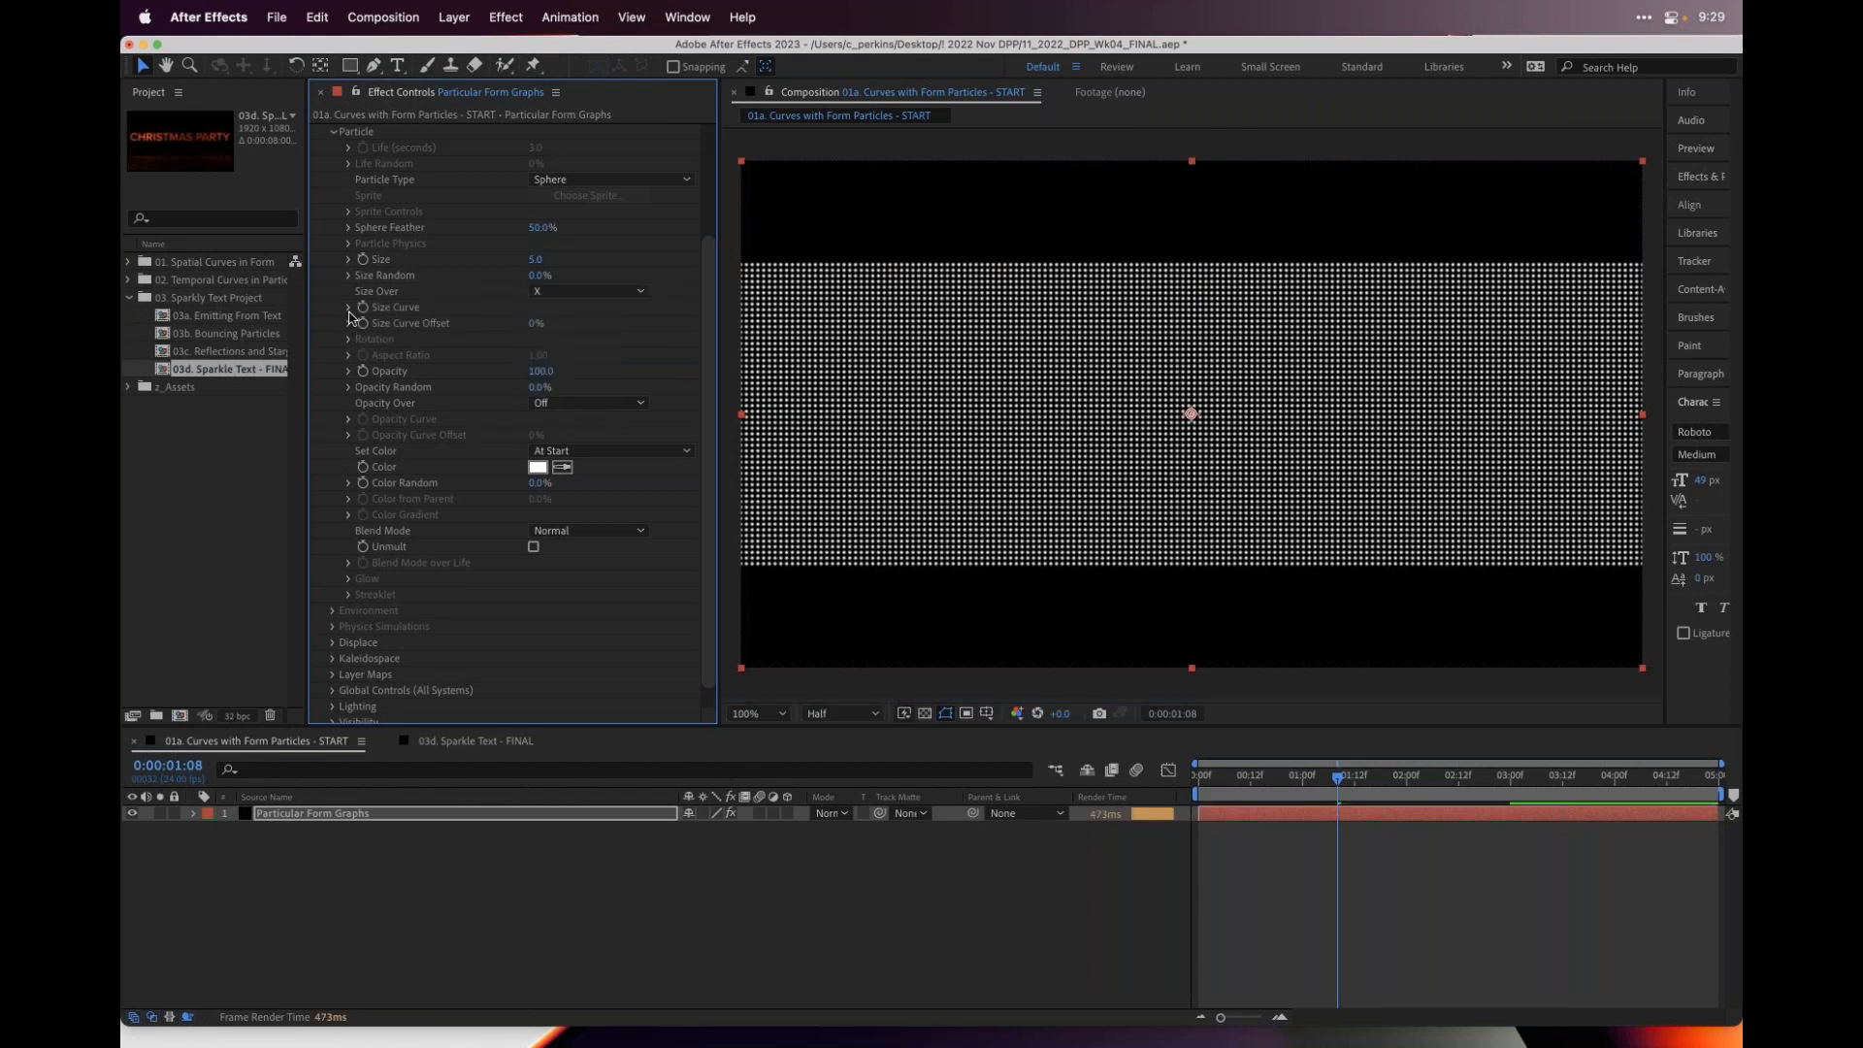
{"action": "left_click", "coordinate": [349, 307]}
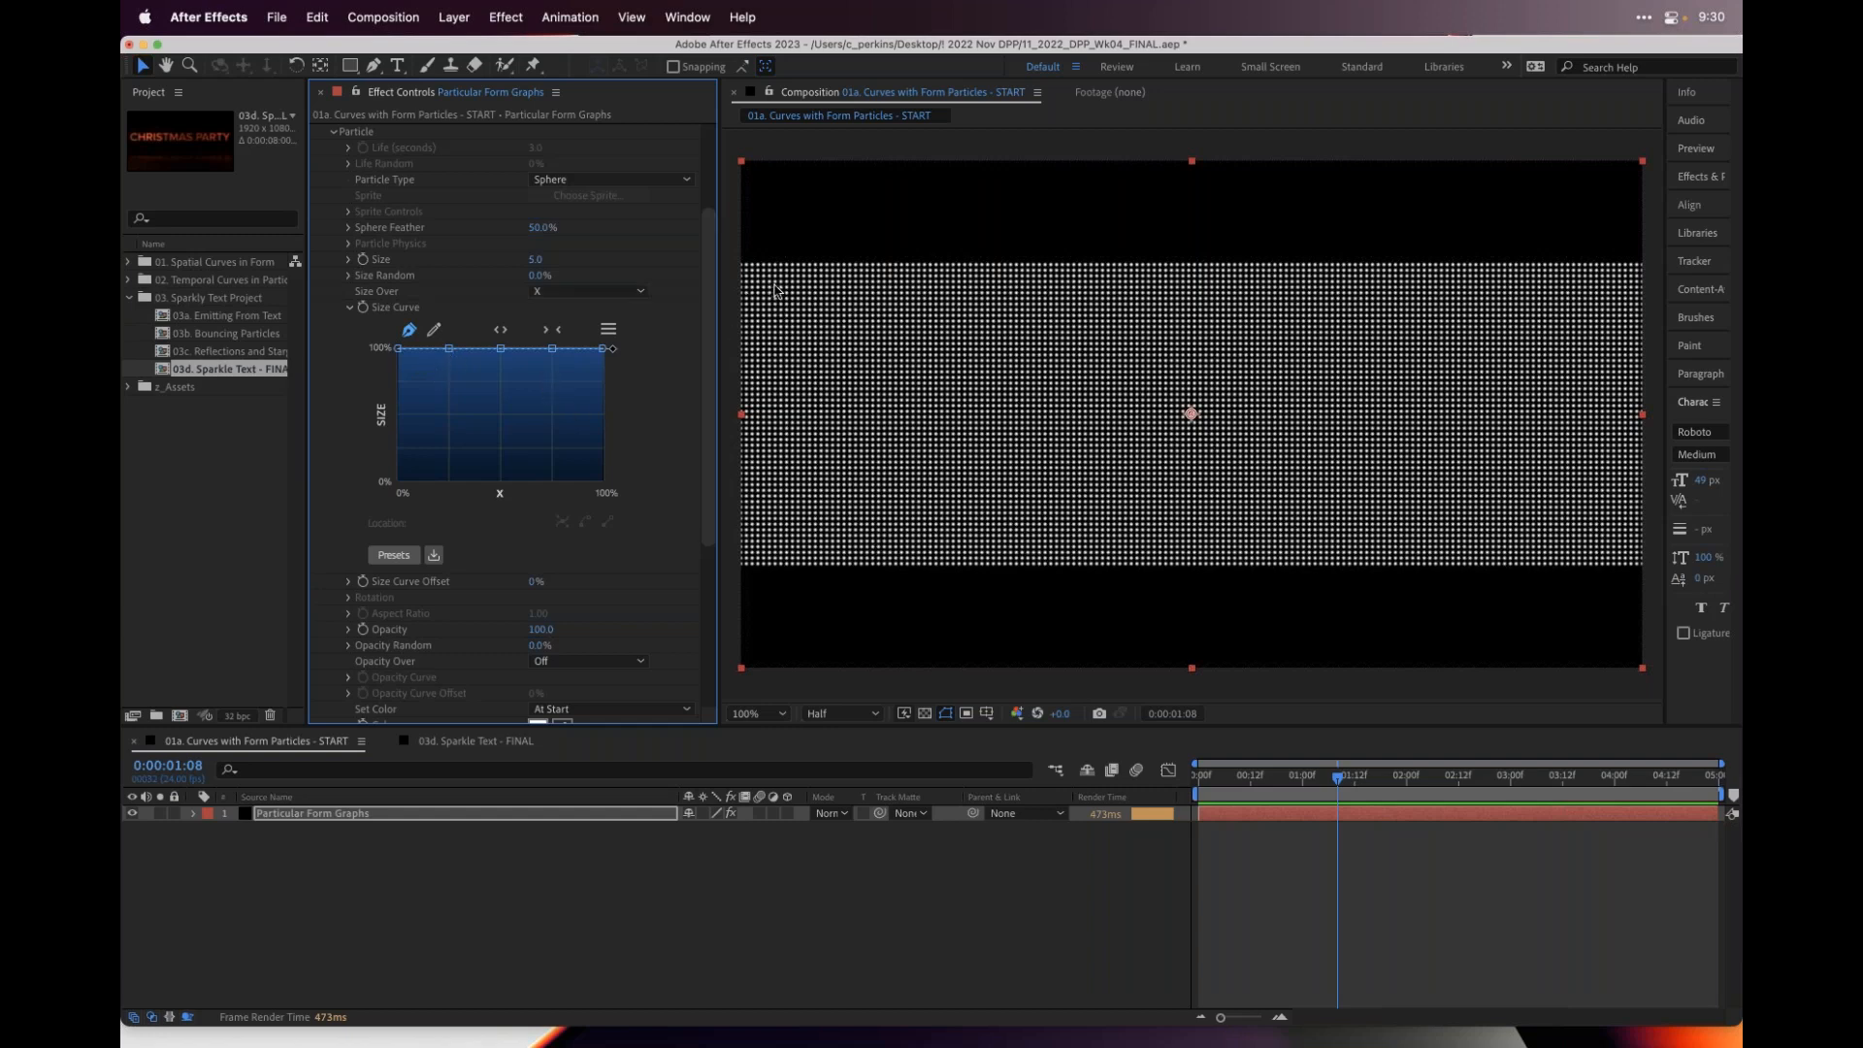
- Set the particle Size to 10 and the Sphere Feather to 0%
{"action": "left_click", "coordinate": [536, 259]}
{"action": "type", "text": "10"}
{"action": "key", "text": "Return"}
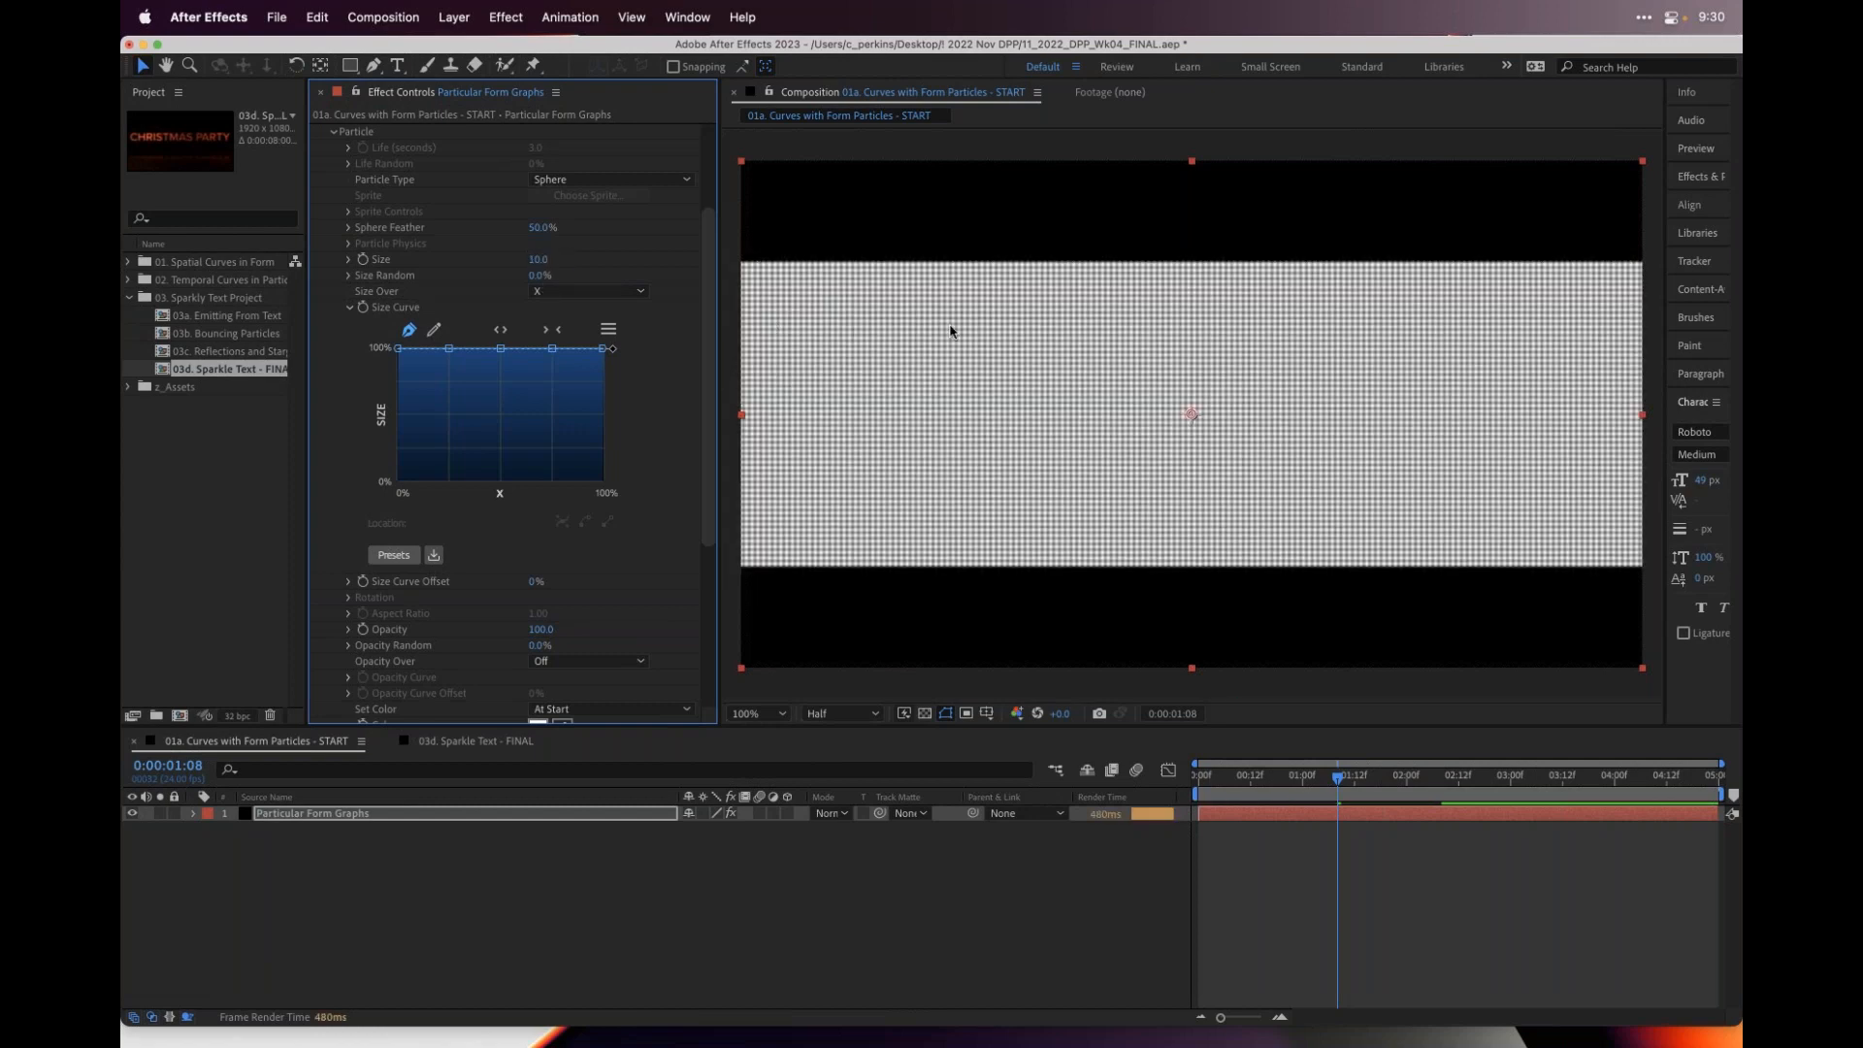
{"action": "left_click", "coordinate": [542, 227]}
{"action": "type", "text": "0"}
{"action": "key", "text": "Return"}
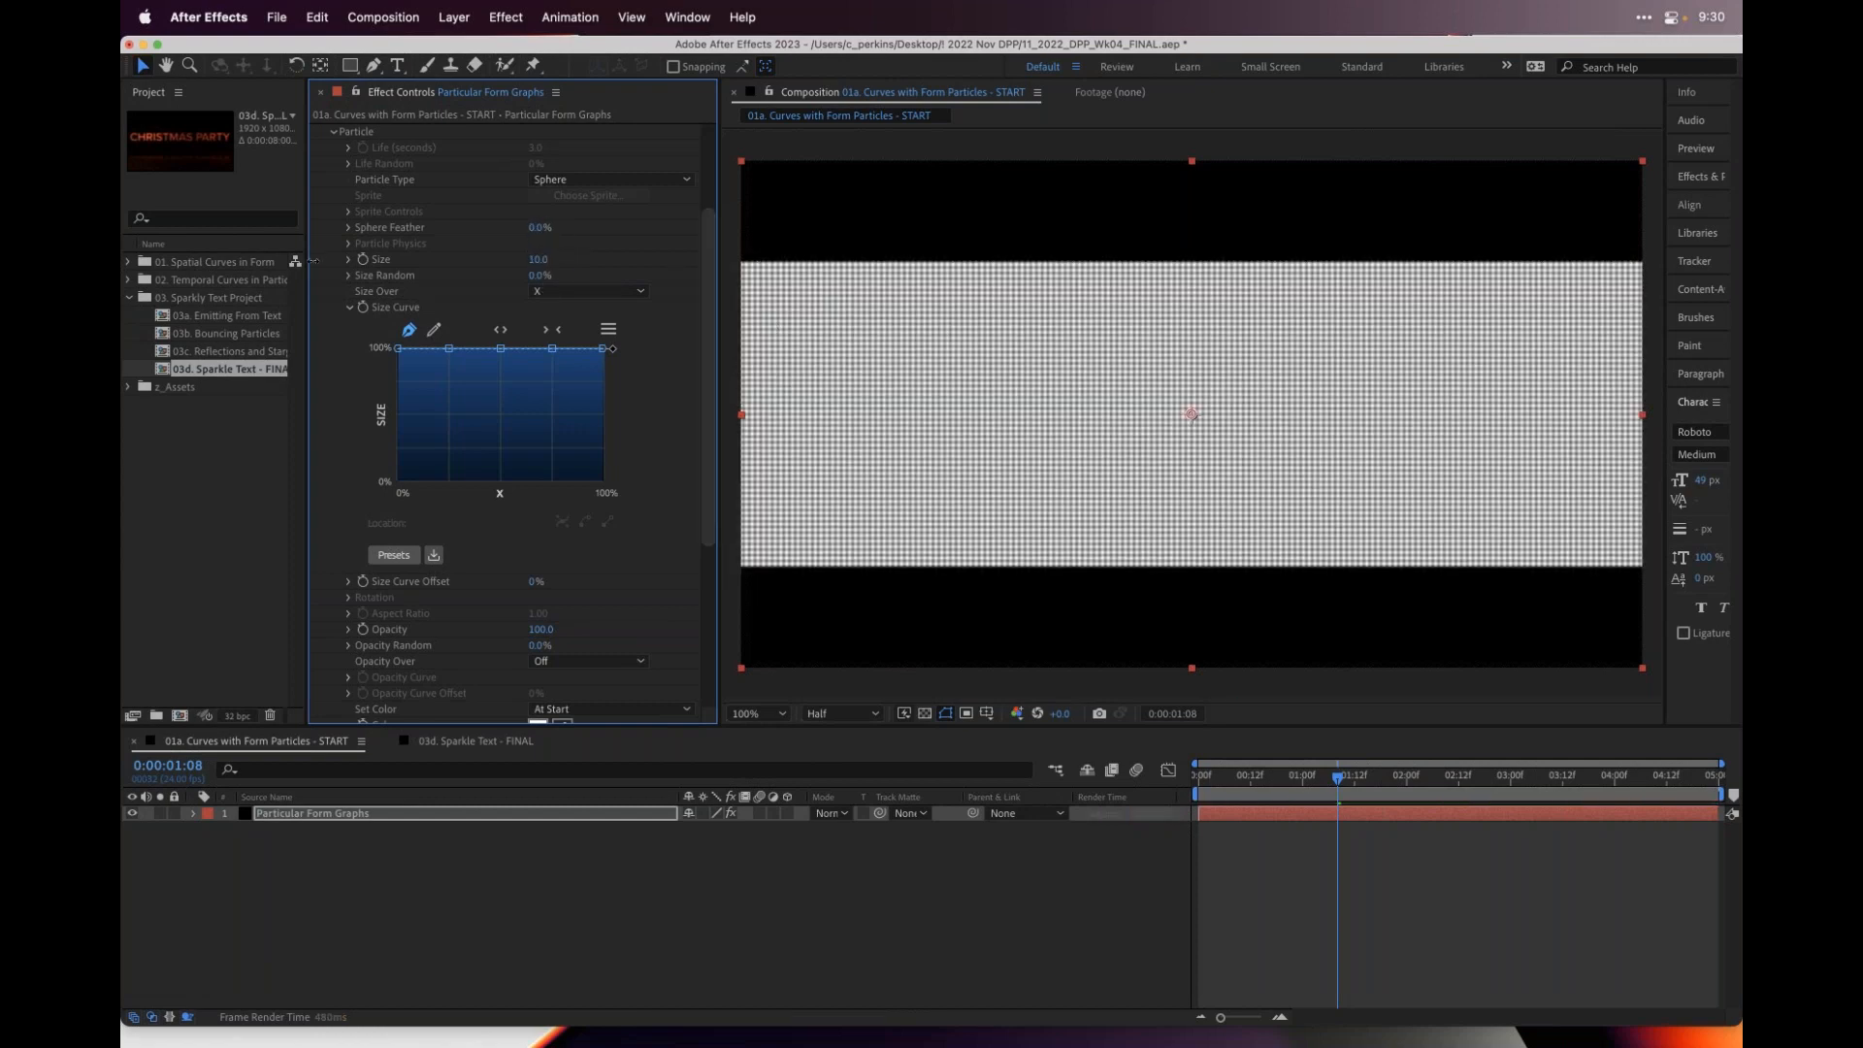
- Set the particle Size to 8
{"action": "left_click", "coordinate": [536, 259]}
{"action": "type", "text": "8"}
{"action": "key", "text": "Return"}
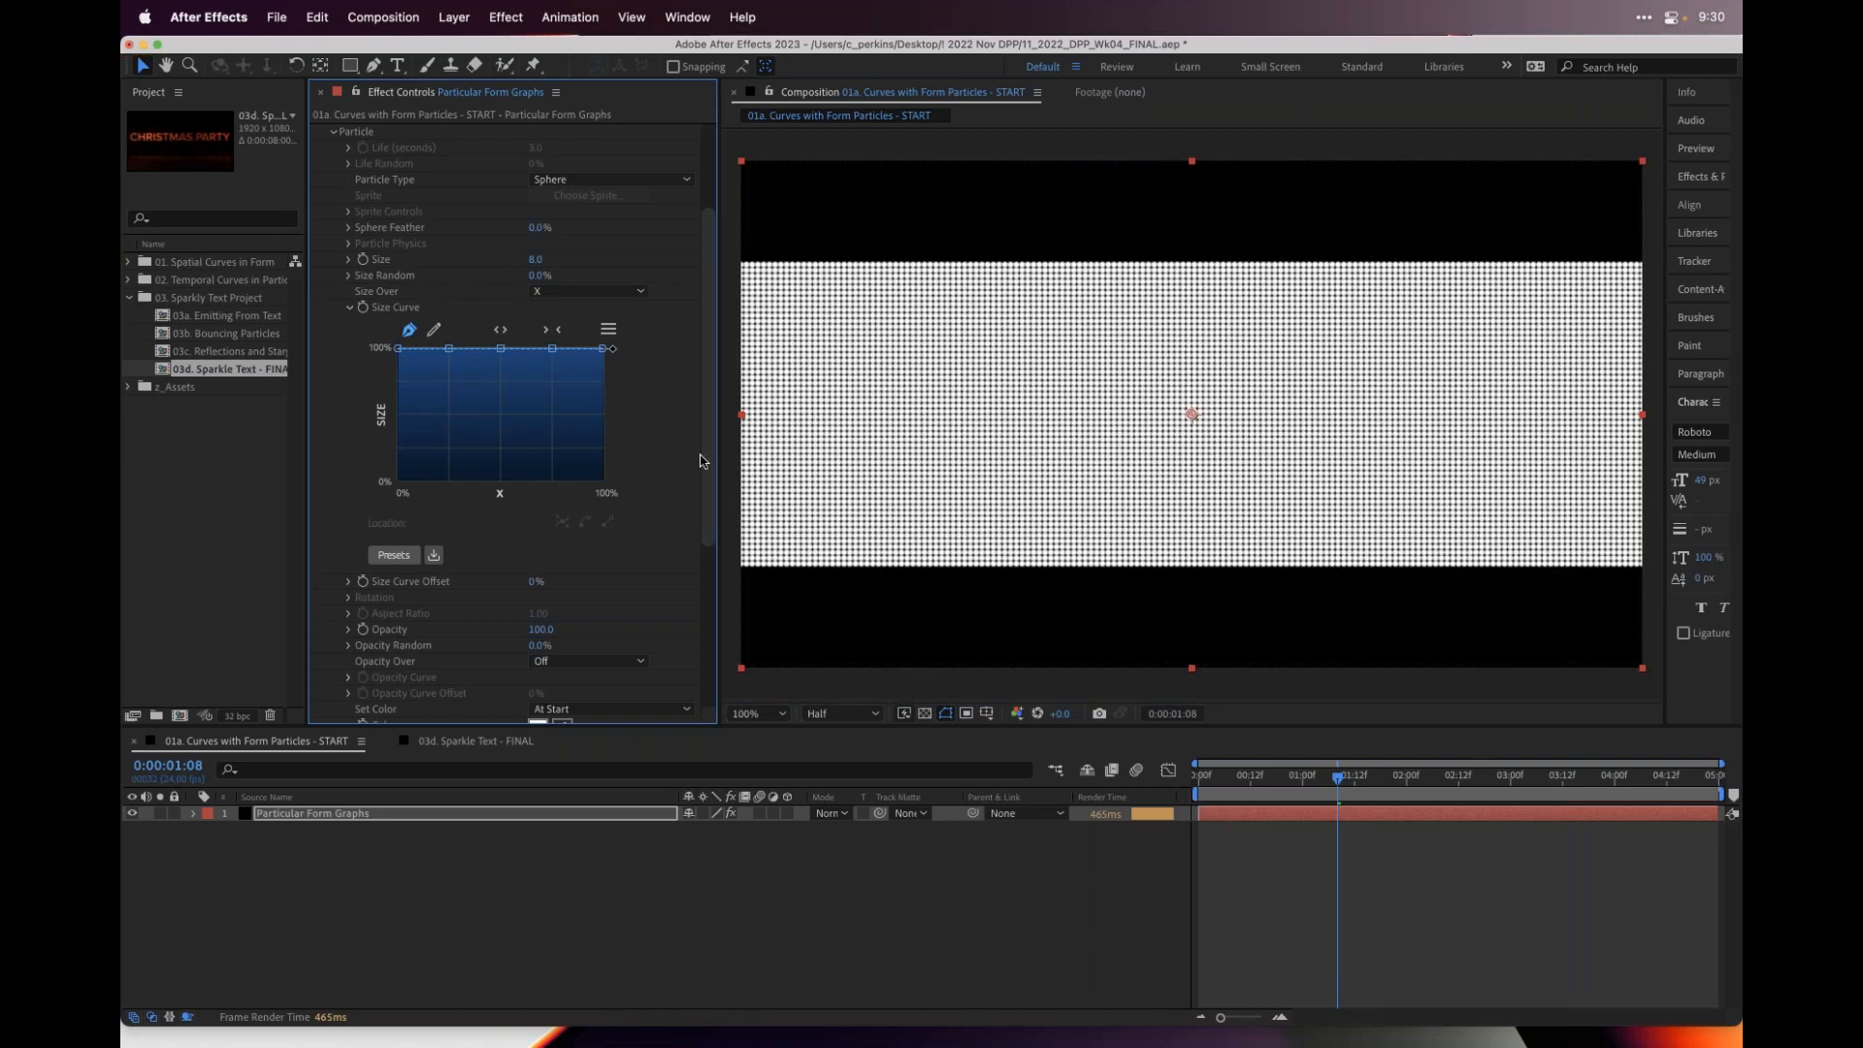
- Lower the Size Curve's end point to about 42% and its point at 25% X to about 33%
{"action": "left_click_drag", "start_coordinate": [604, 349], "coordinate": [603, 424]}
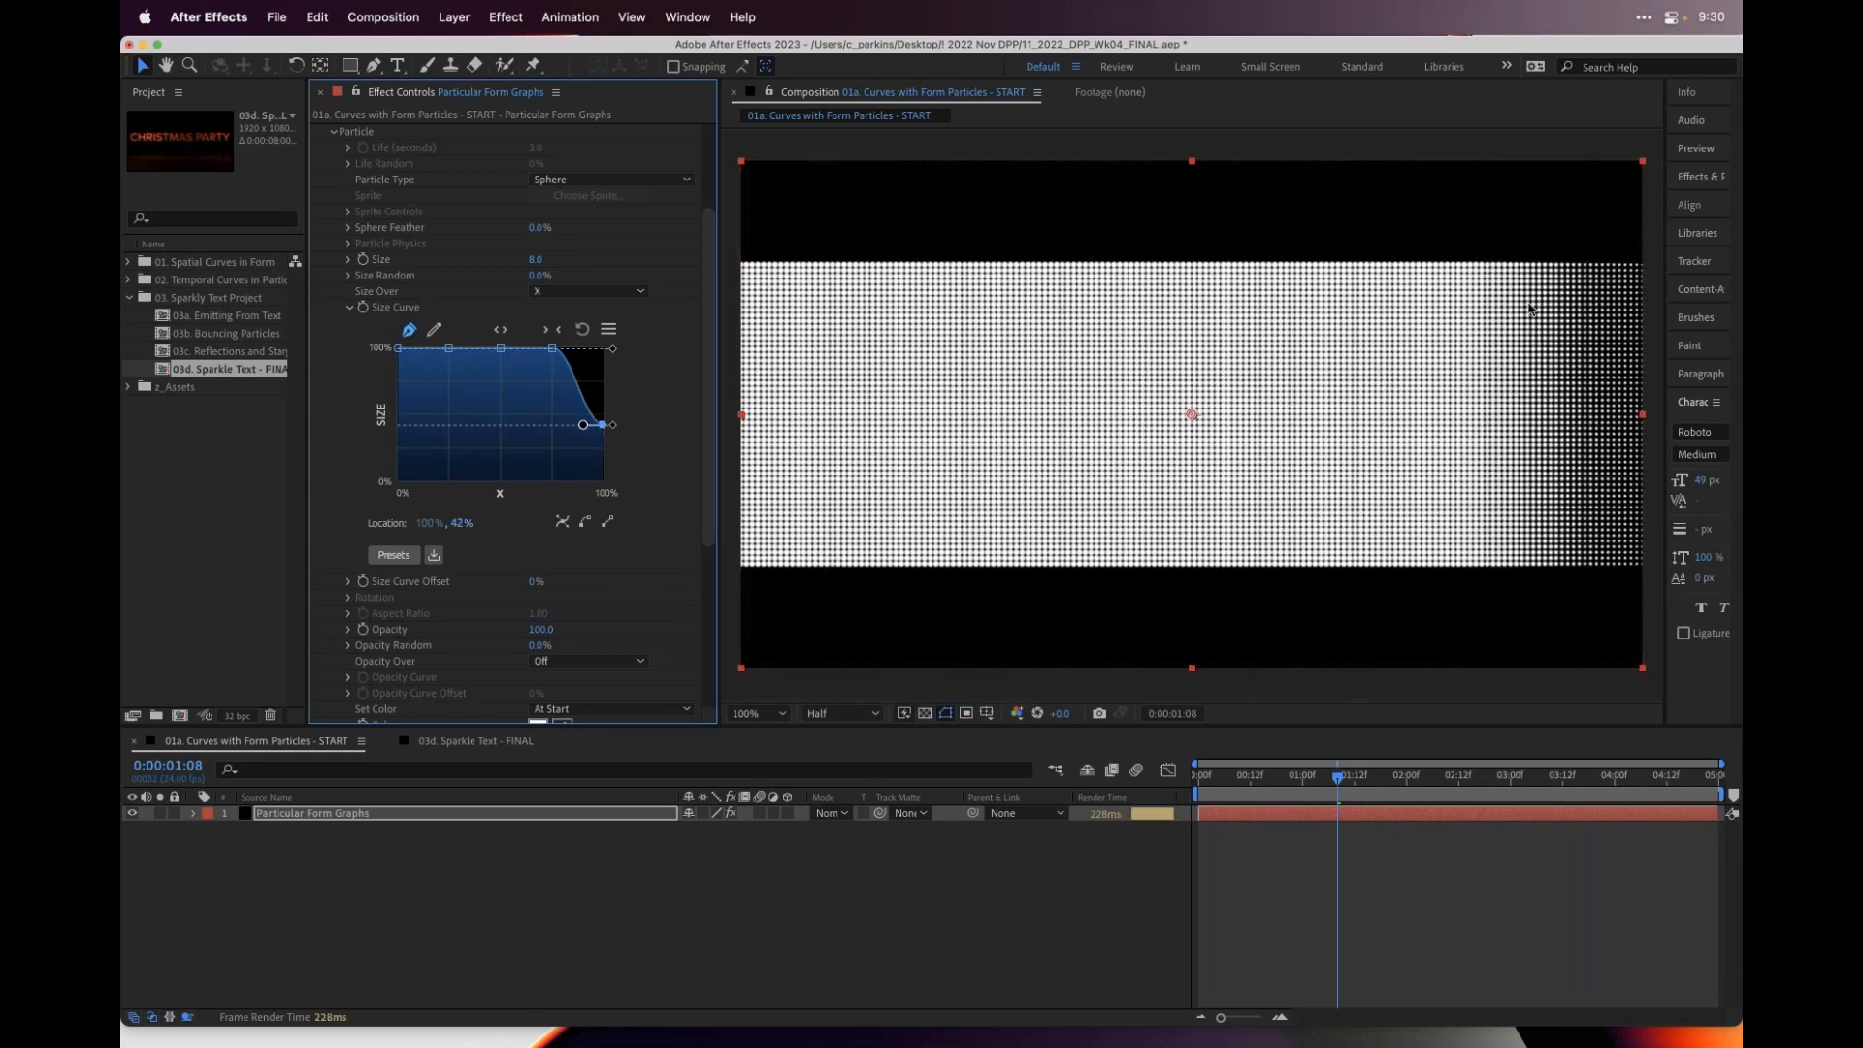
{"action": "left_click", "coordinate": [449, 348]}
{"action": "left_click_drag", "start_coordinate": [448, 356], "coordinate": [448, 455]}
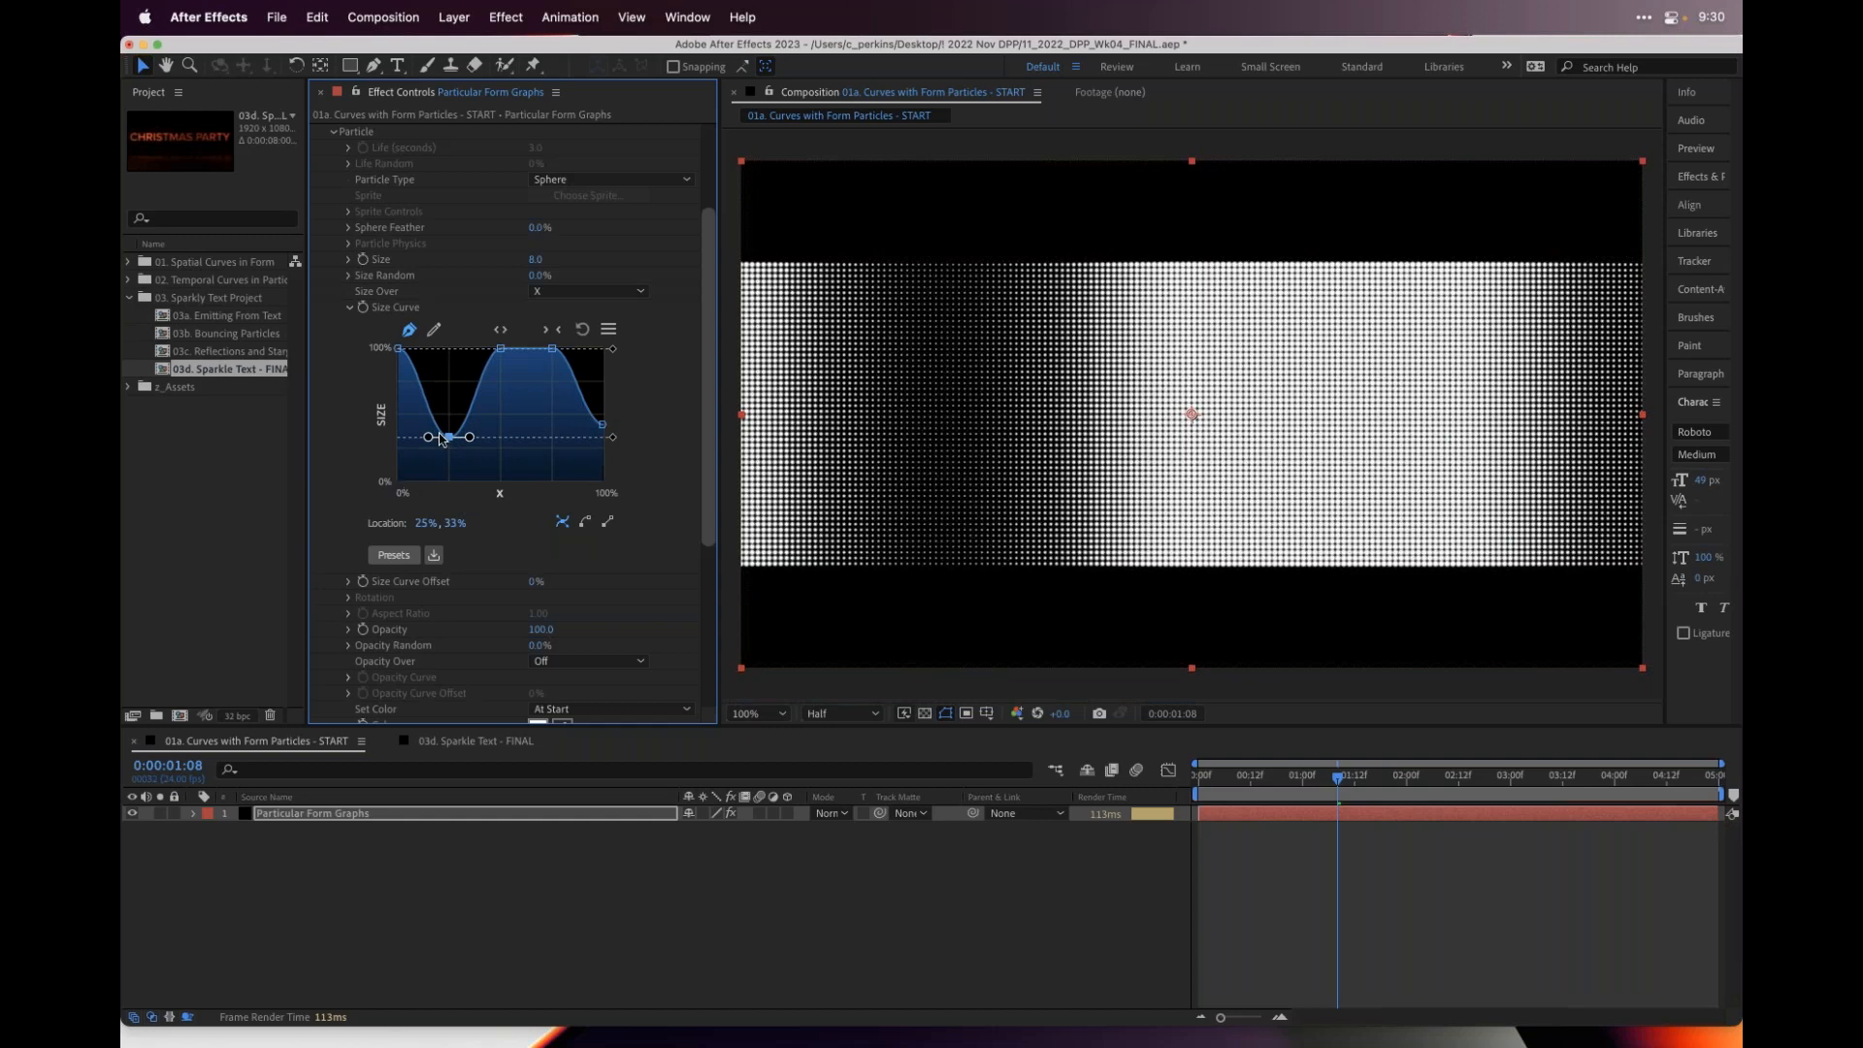
- Lower the Size Curve's points at 25% X and 75% X to about 2% and 0%, with a vertical falloff handle at 50% X
{"action": "left_click_drag", "start_coordinate": [449, 446], "coordinate": [466, 472]}
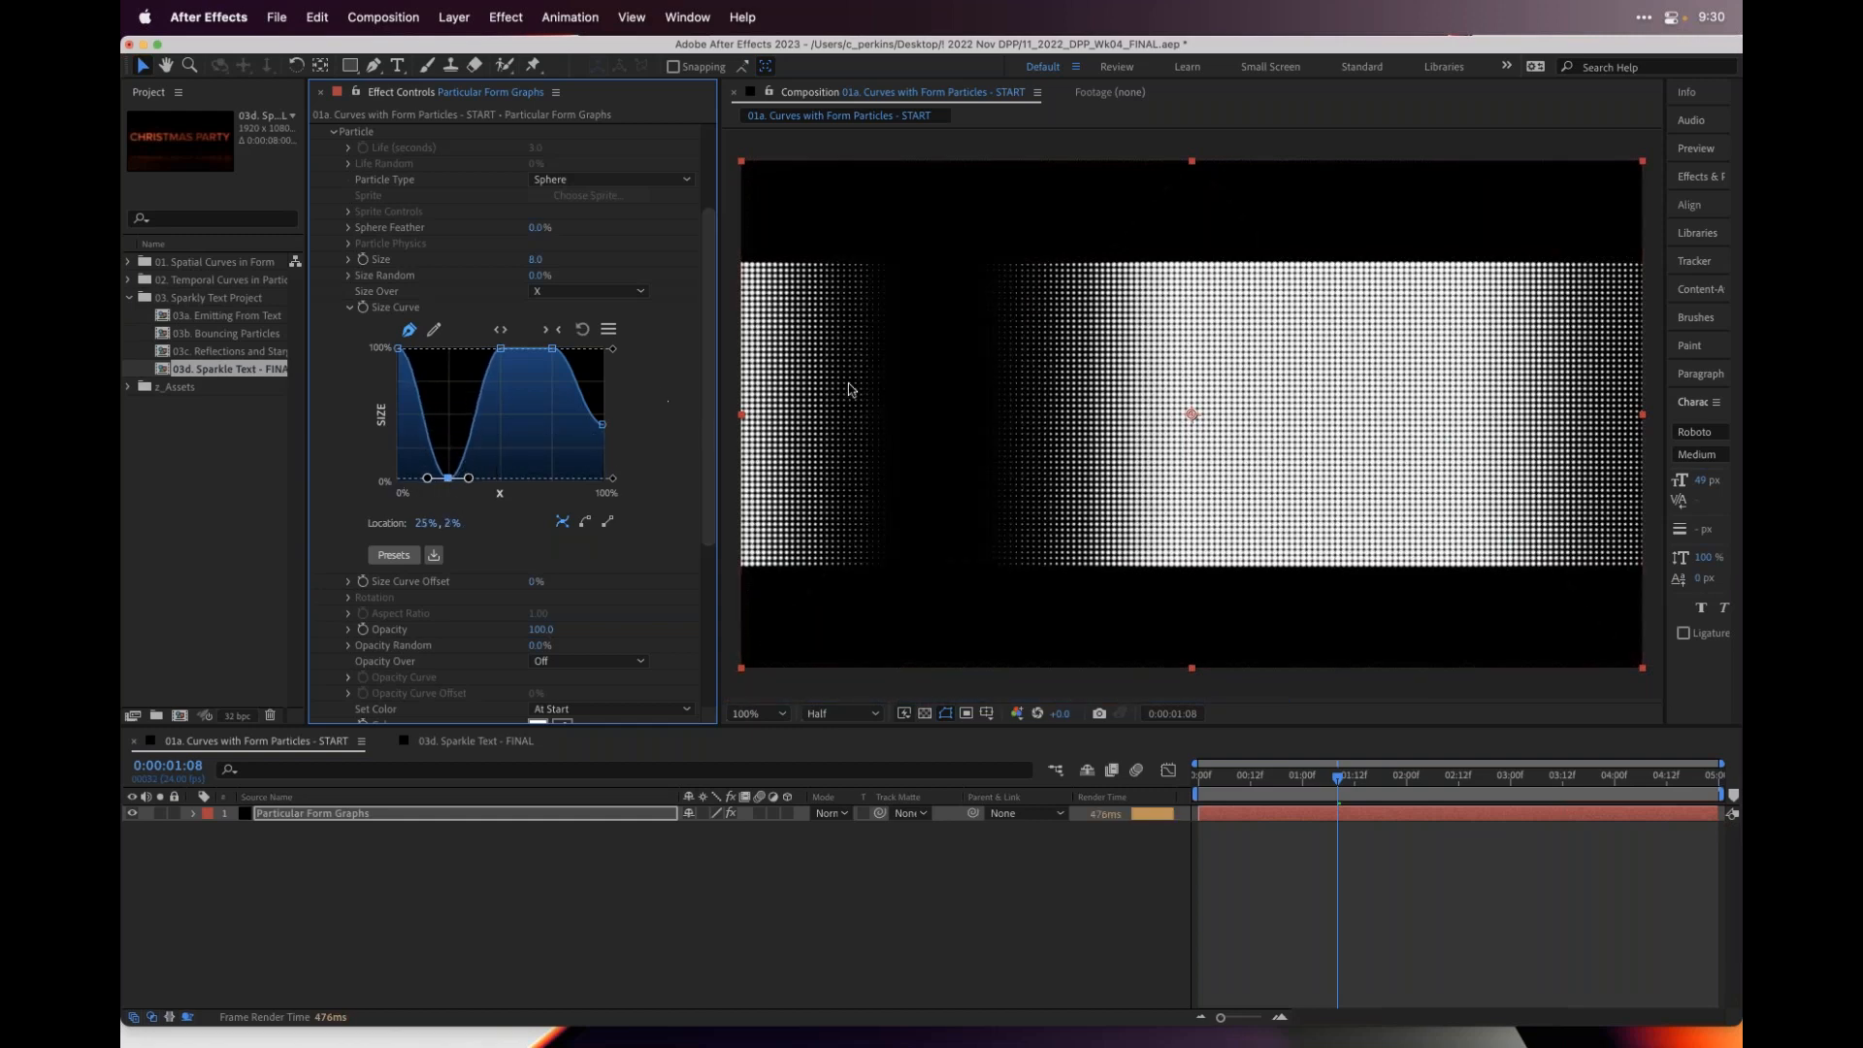
{"action": "left_click", "coordinate": [449, 491]}
{"action": "left_click", "coordinate": [552, 348]}
{"action": "left_click_drag", "start_coordinate": [551, 376], "coordinate": [557, 498]}
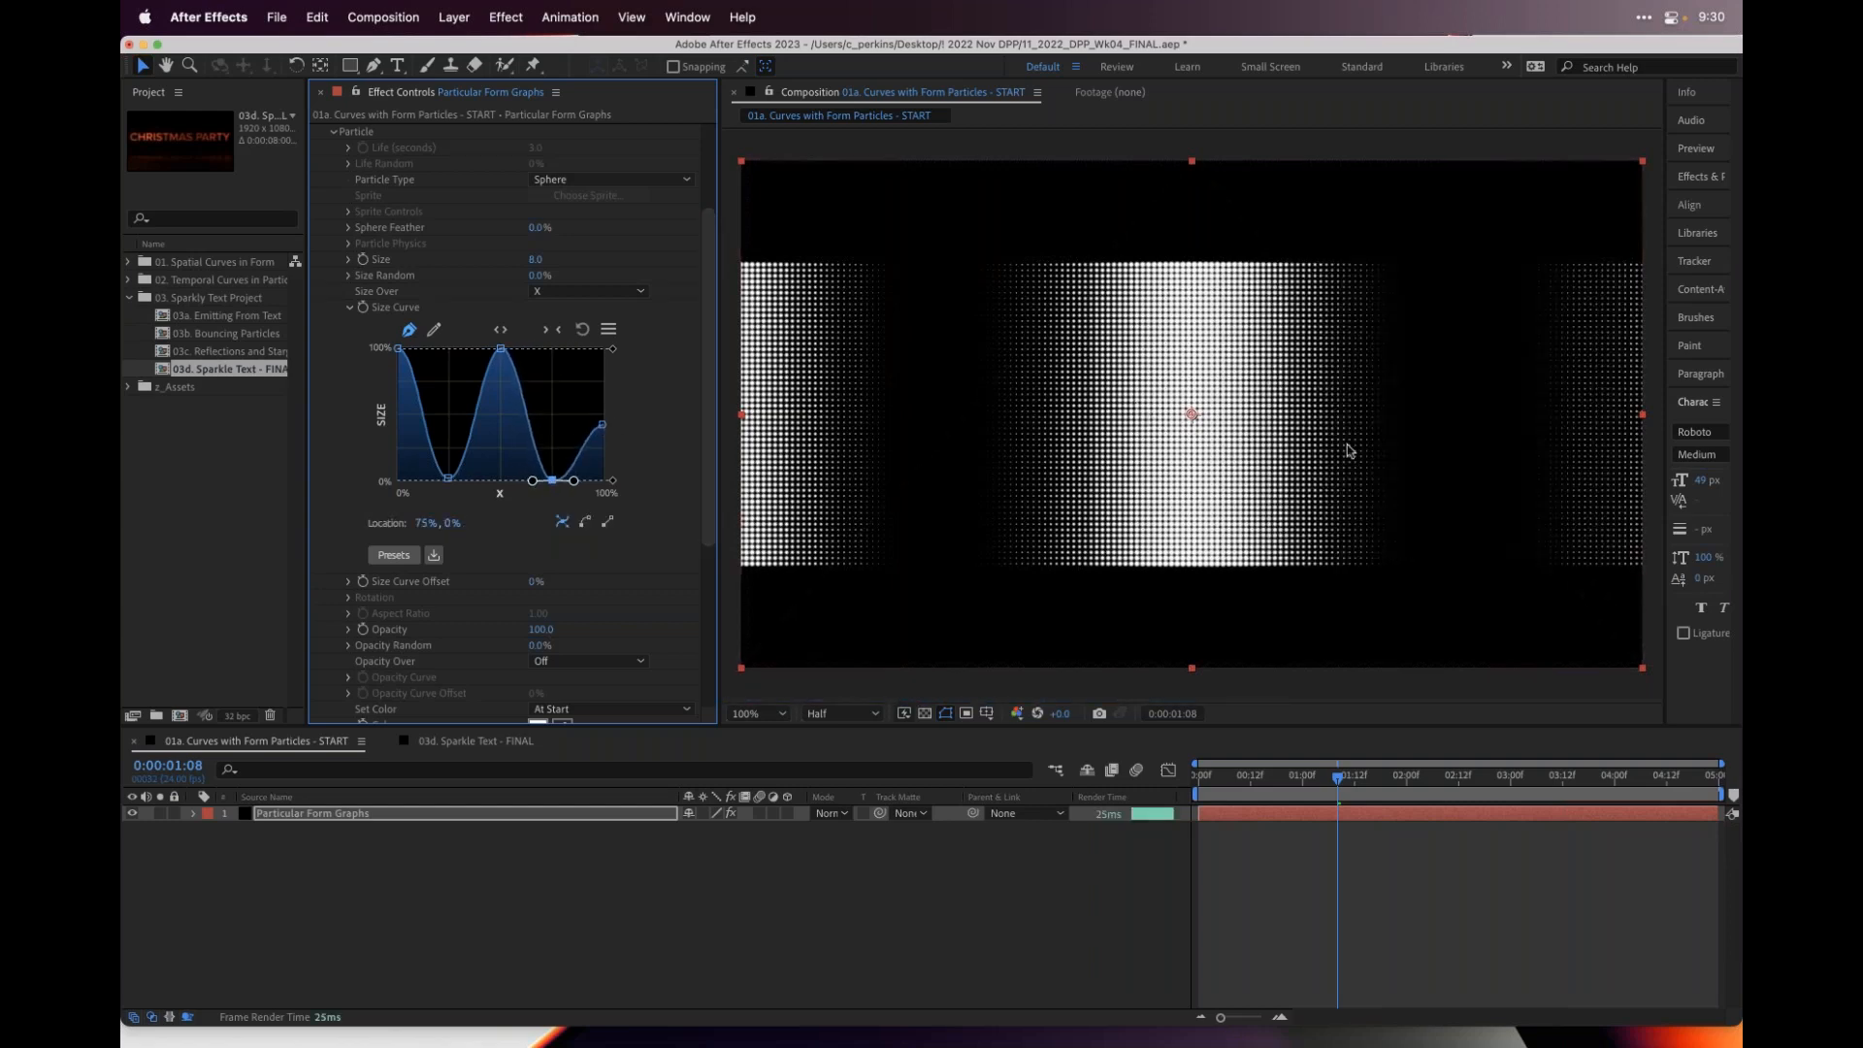
{"action": "left_click", "coordinate": [501, 349]}
{"action": "left_click_drag", "start_coordinate": [521, 349], "coordinate": [495, 478]}
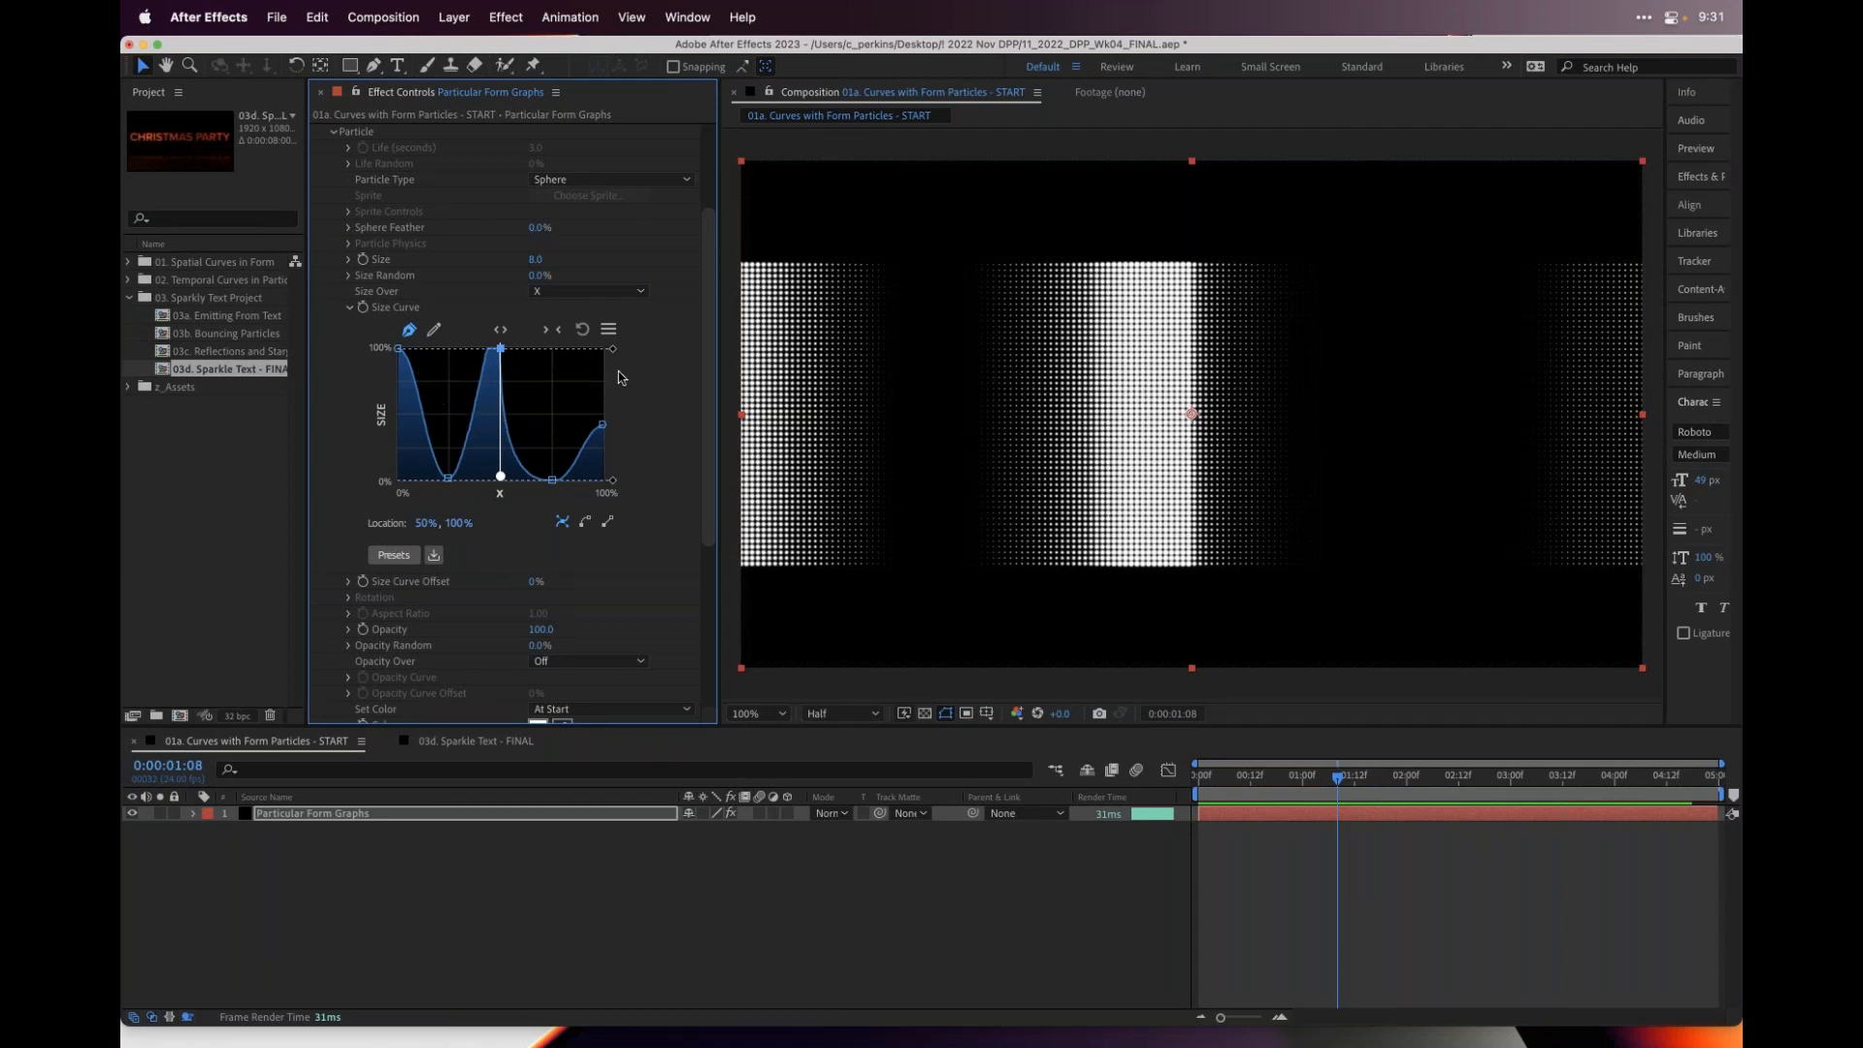
- Flip the Size Curve horizontally and vertically
{"action": "left_click", "coordinate": [608, 330]}
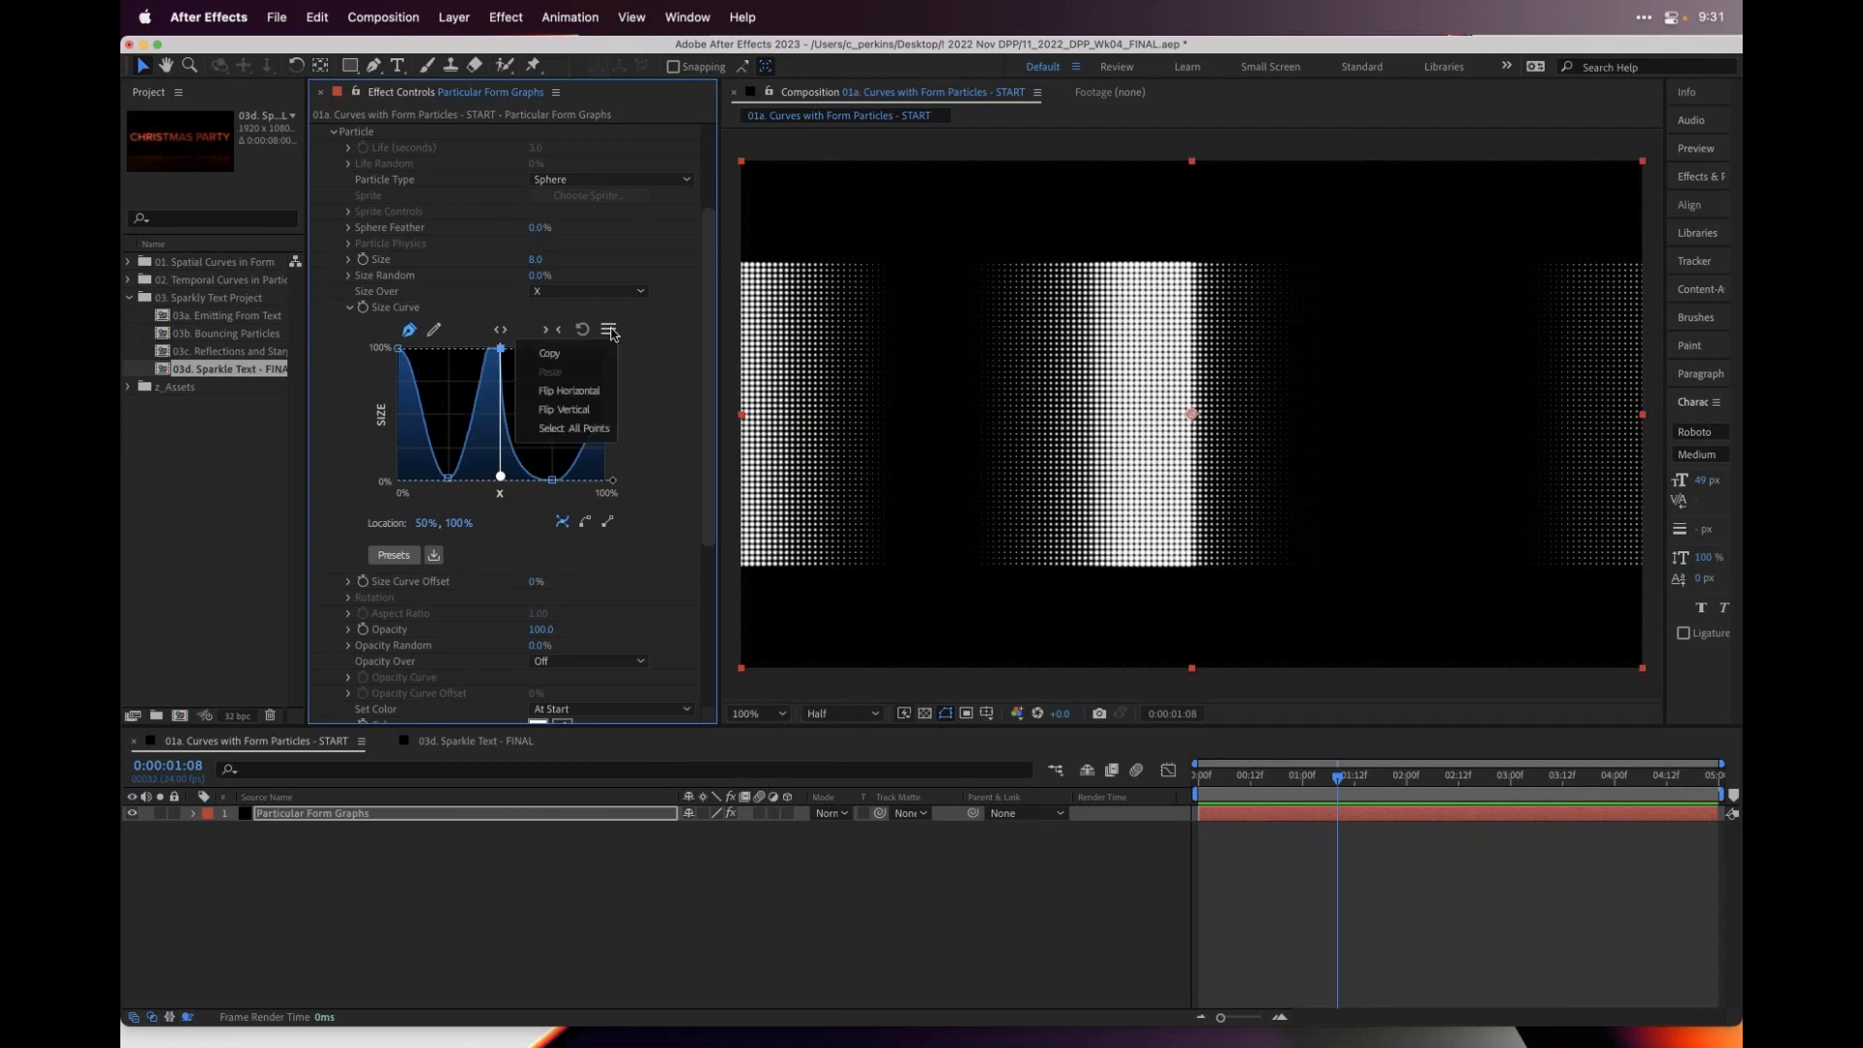
{"action": "left_click", "coordinate": [596, 390]}
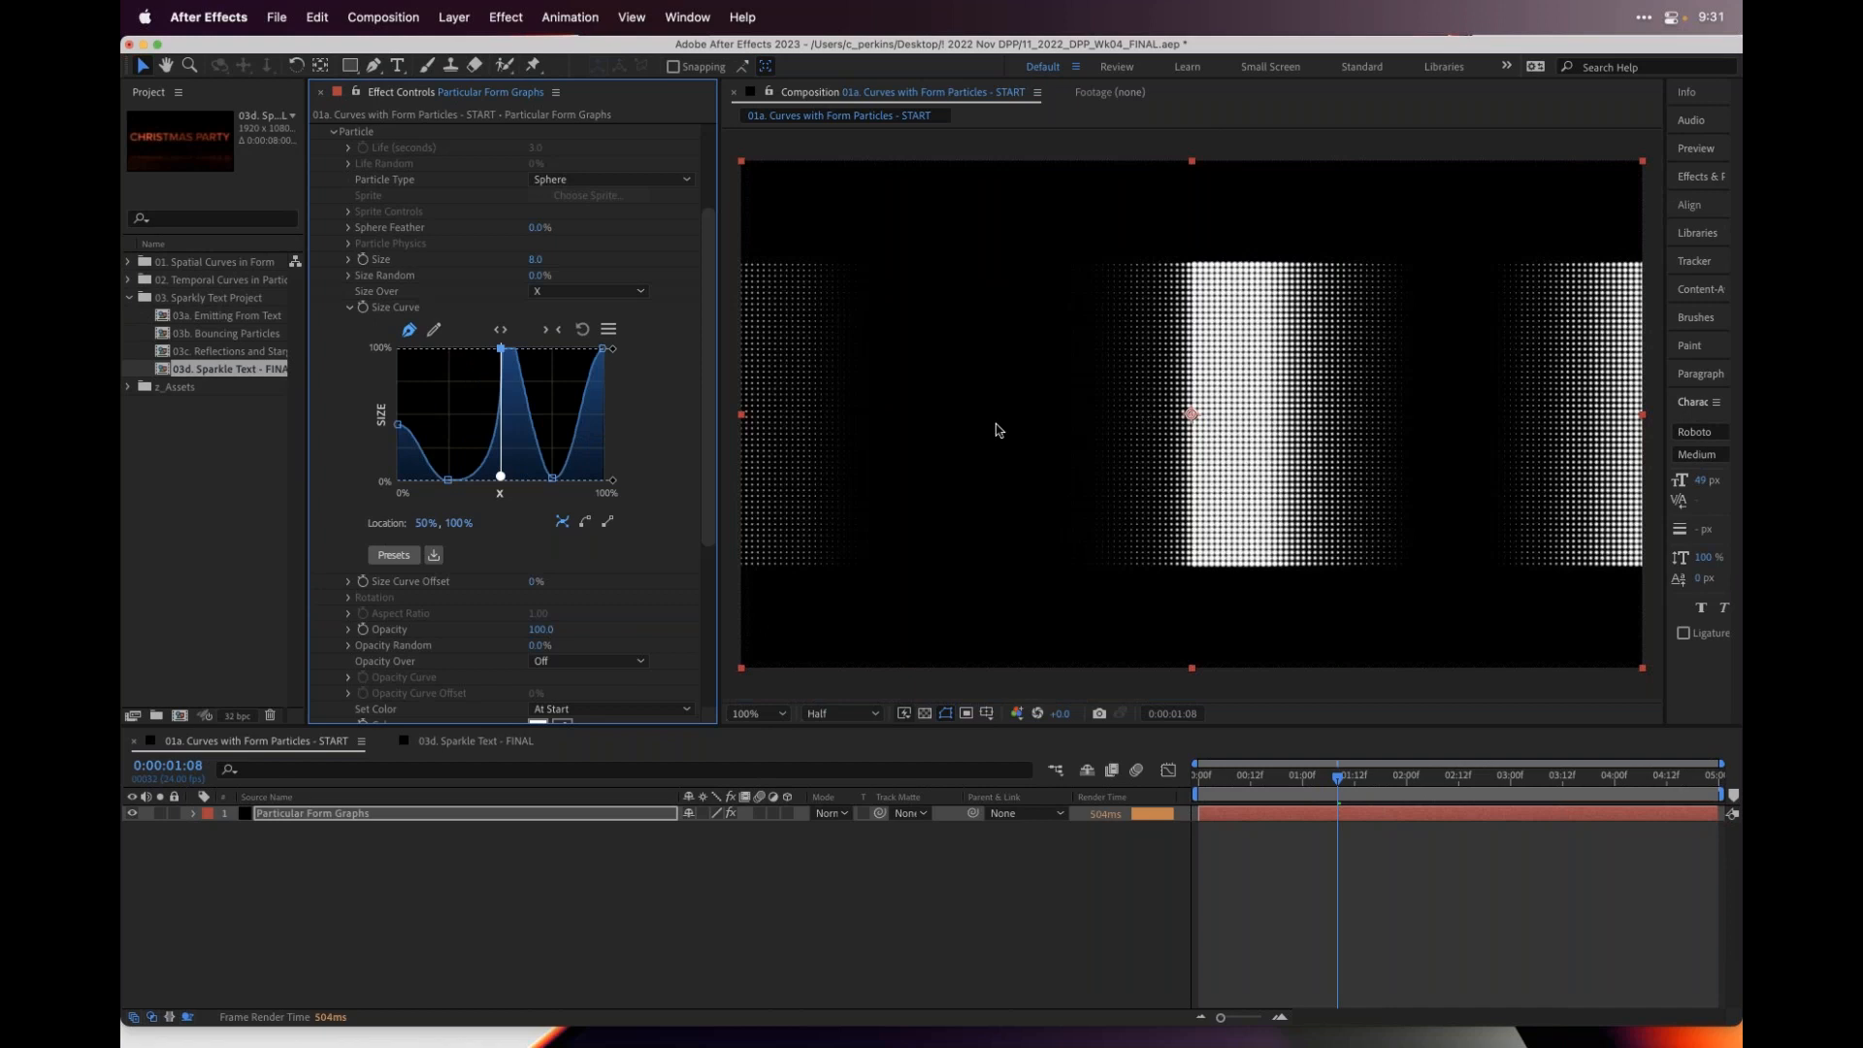
{"action": "left_click", "coordinate": [609, 330]}
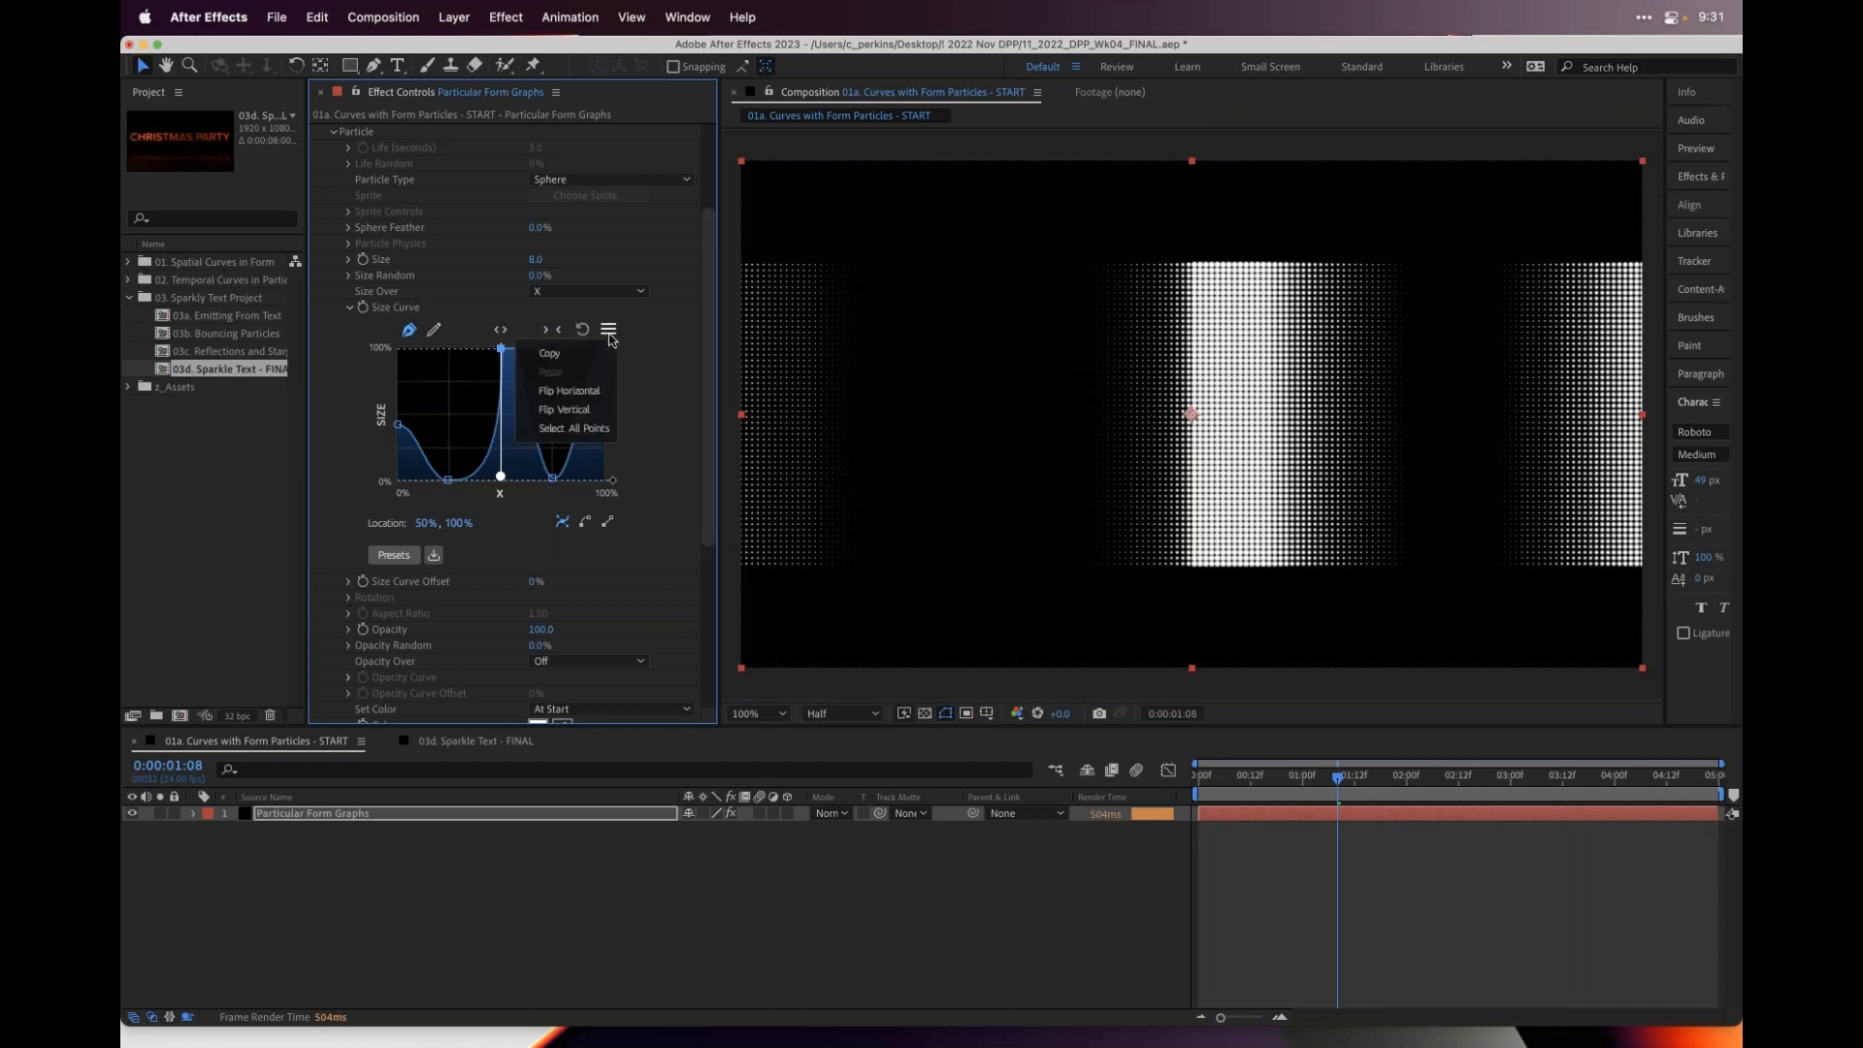
{"action": "left_click", "coordinate": [591, 410]}
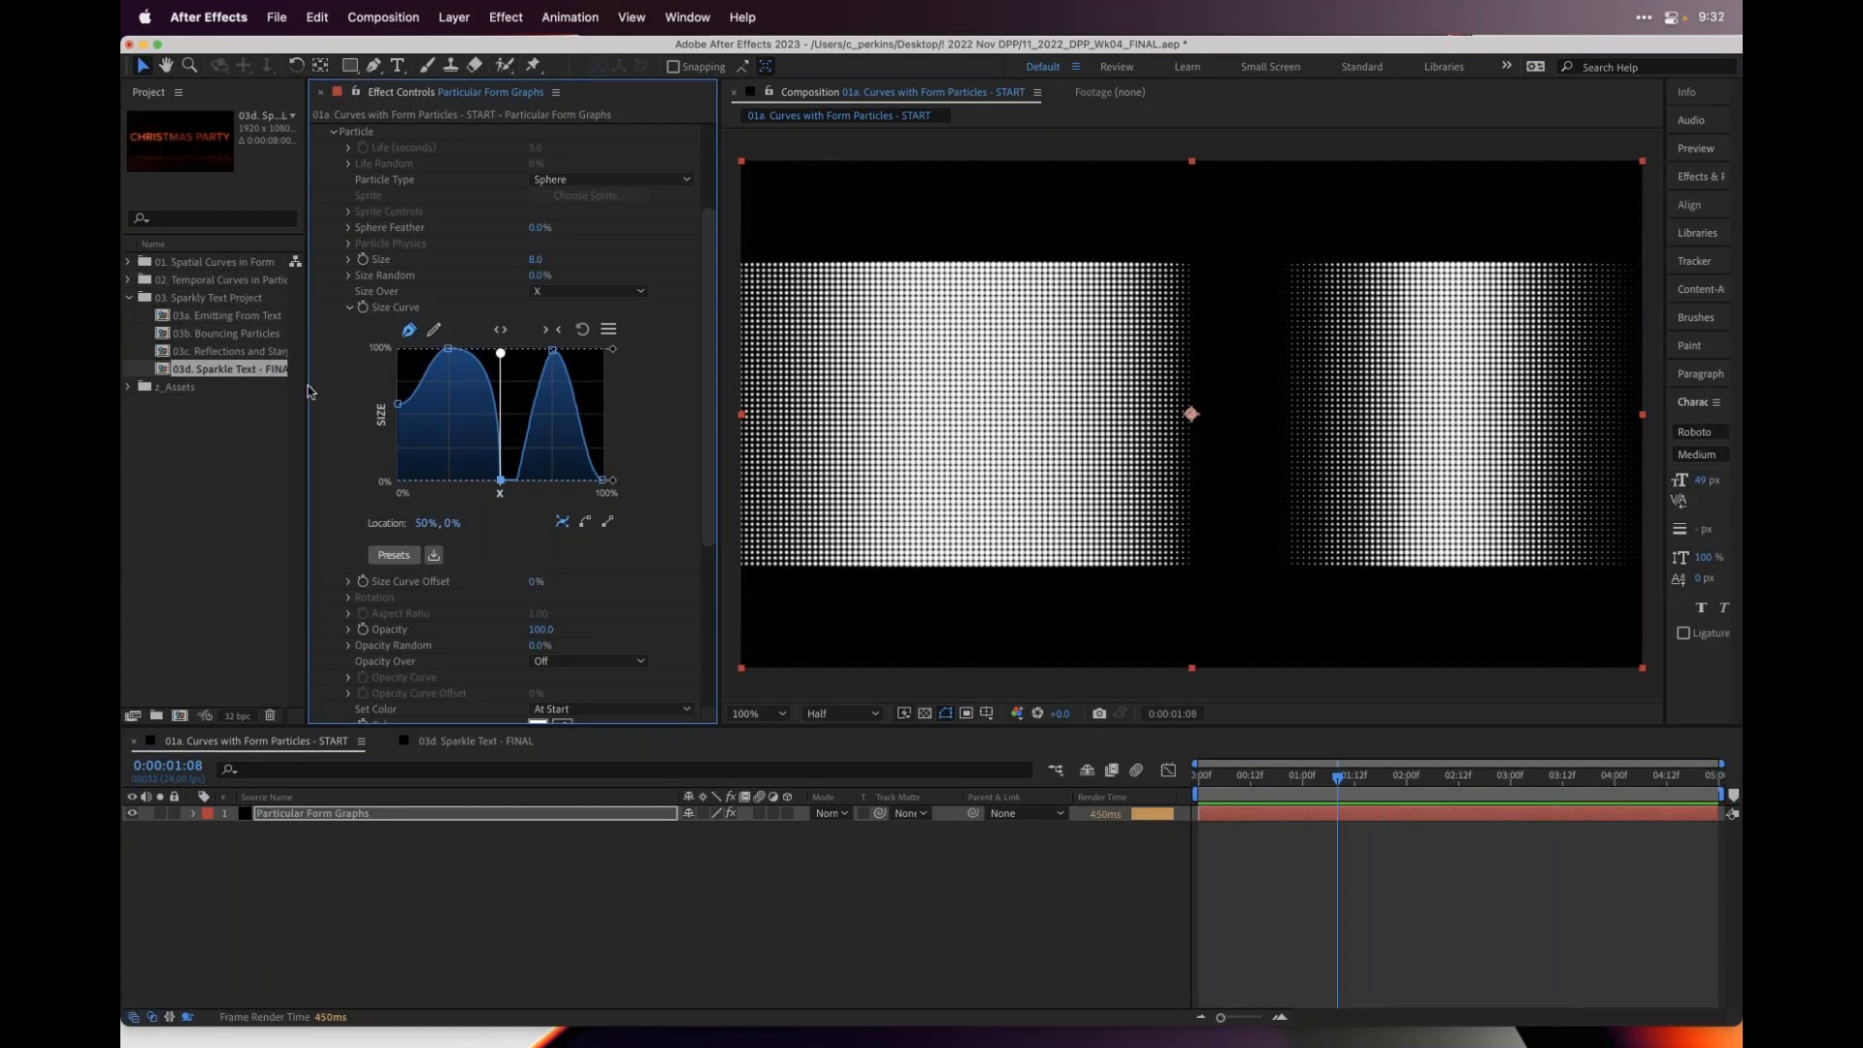
- Widen the project item list slightly and reset the Size Curve to its default shape
{"action": "left_click_drag", "start_coordinate": [310, 388], "coordinate": [334, 388]}
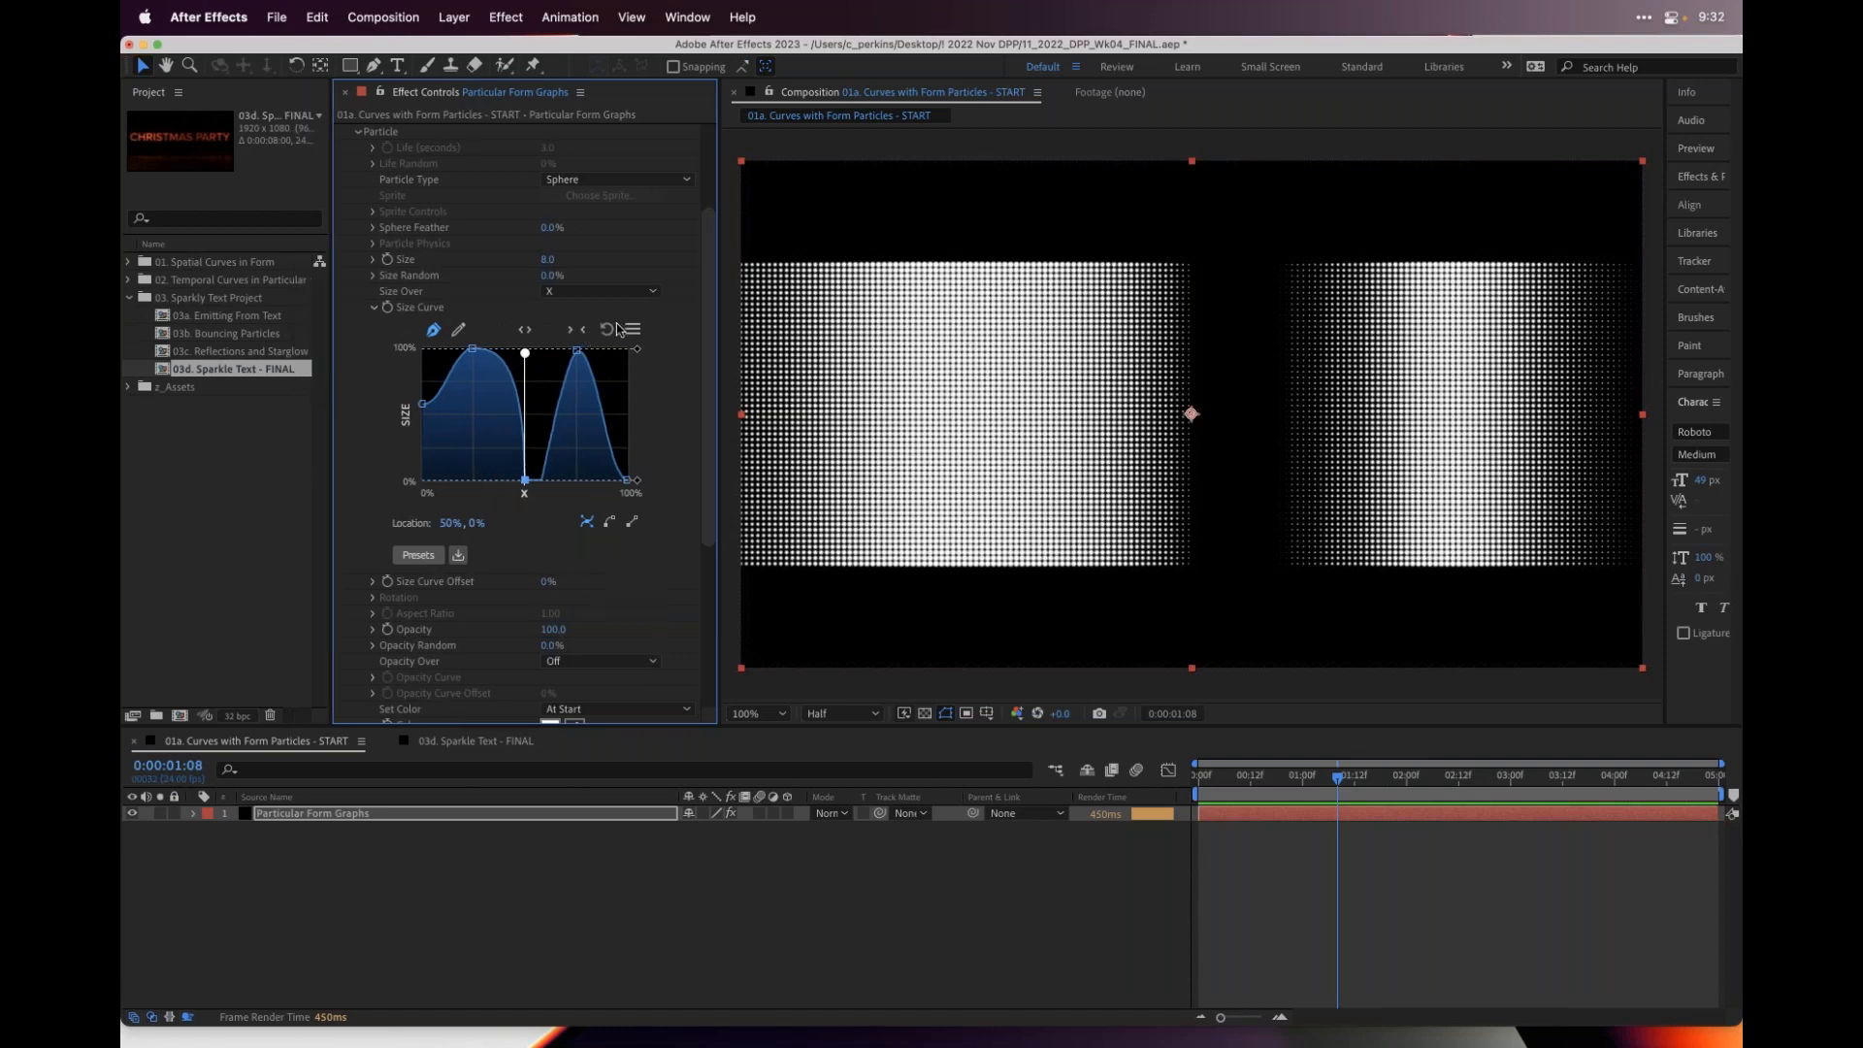
{"action": "left_click", "coordinate": [607, 331]}
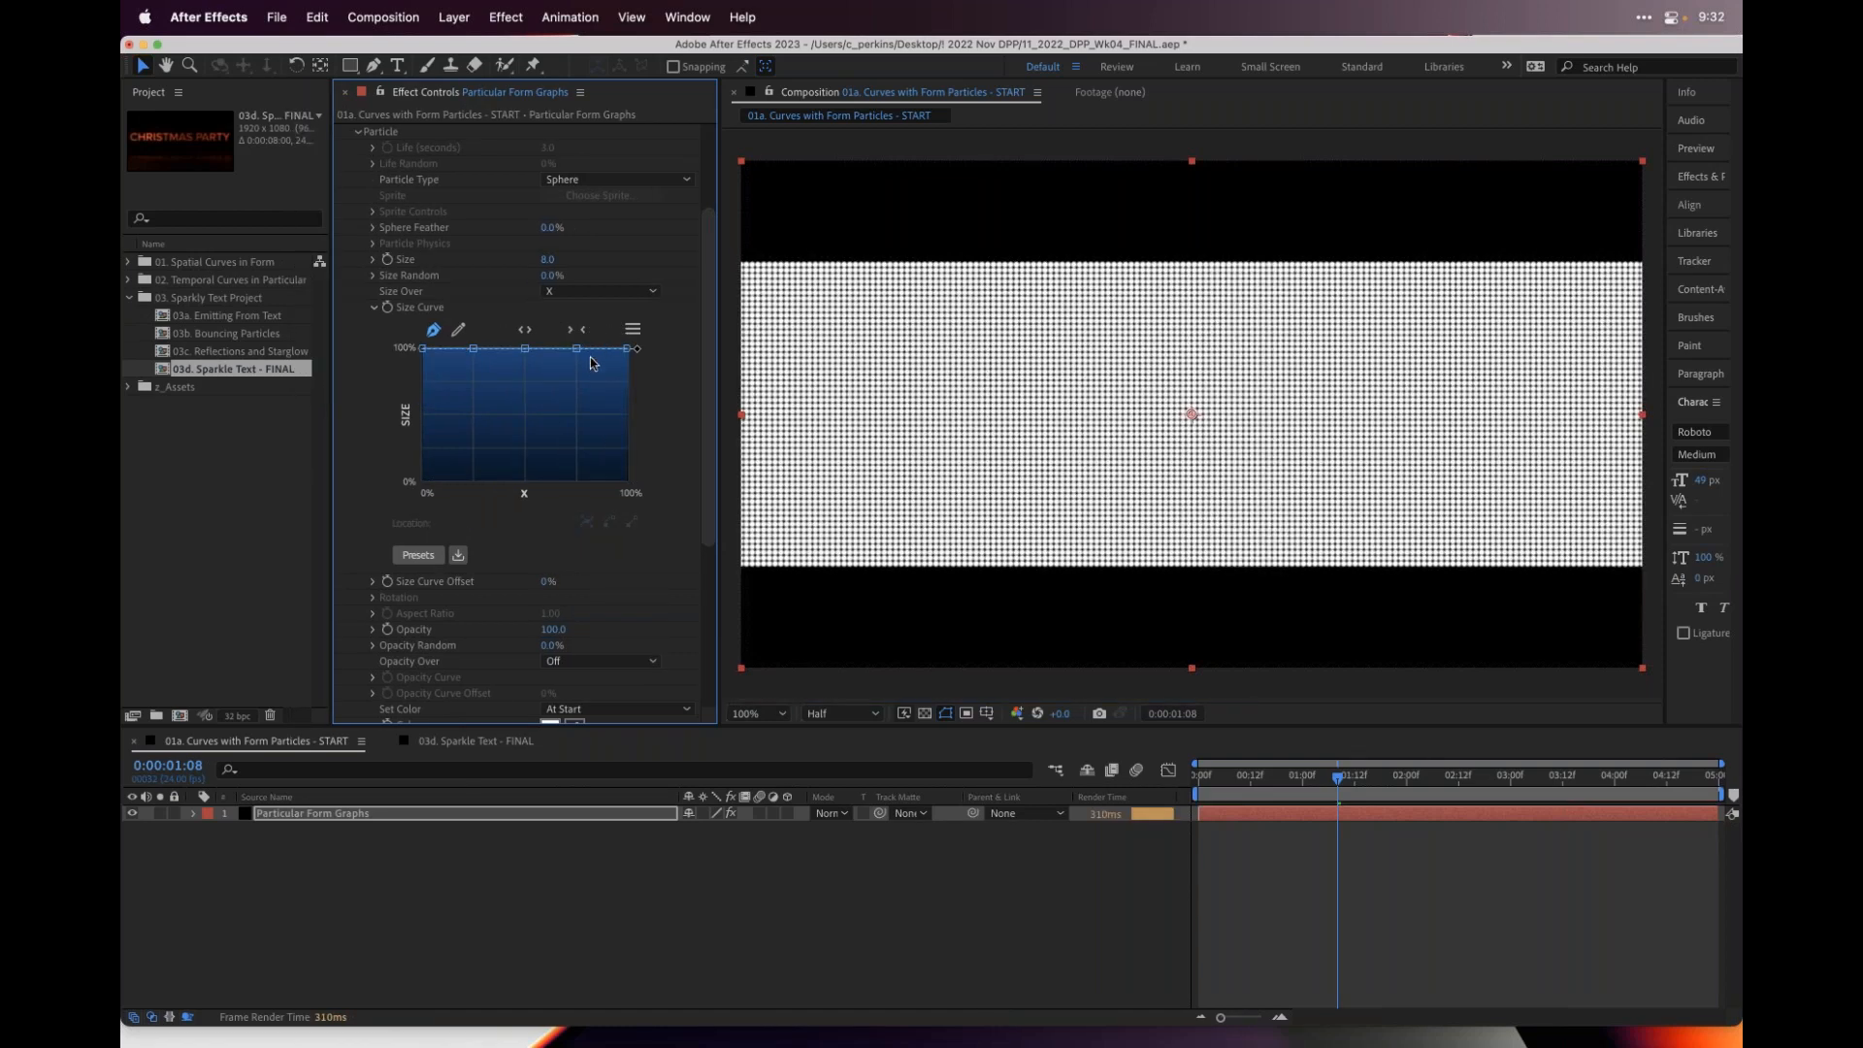
- Apply the Linear Slope preset from the Linear curve group to the Size Curve
{"action": "left_click", "coordinate": [418, 556]}
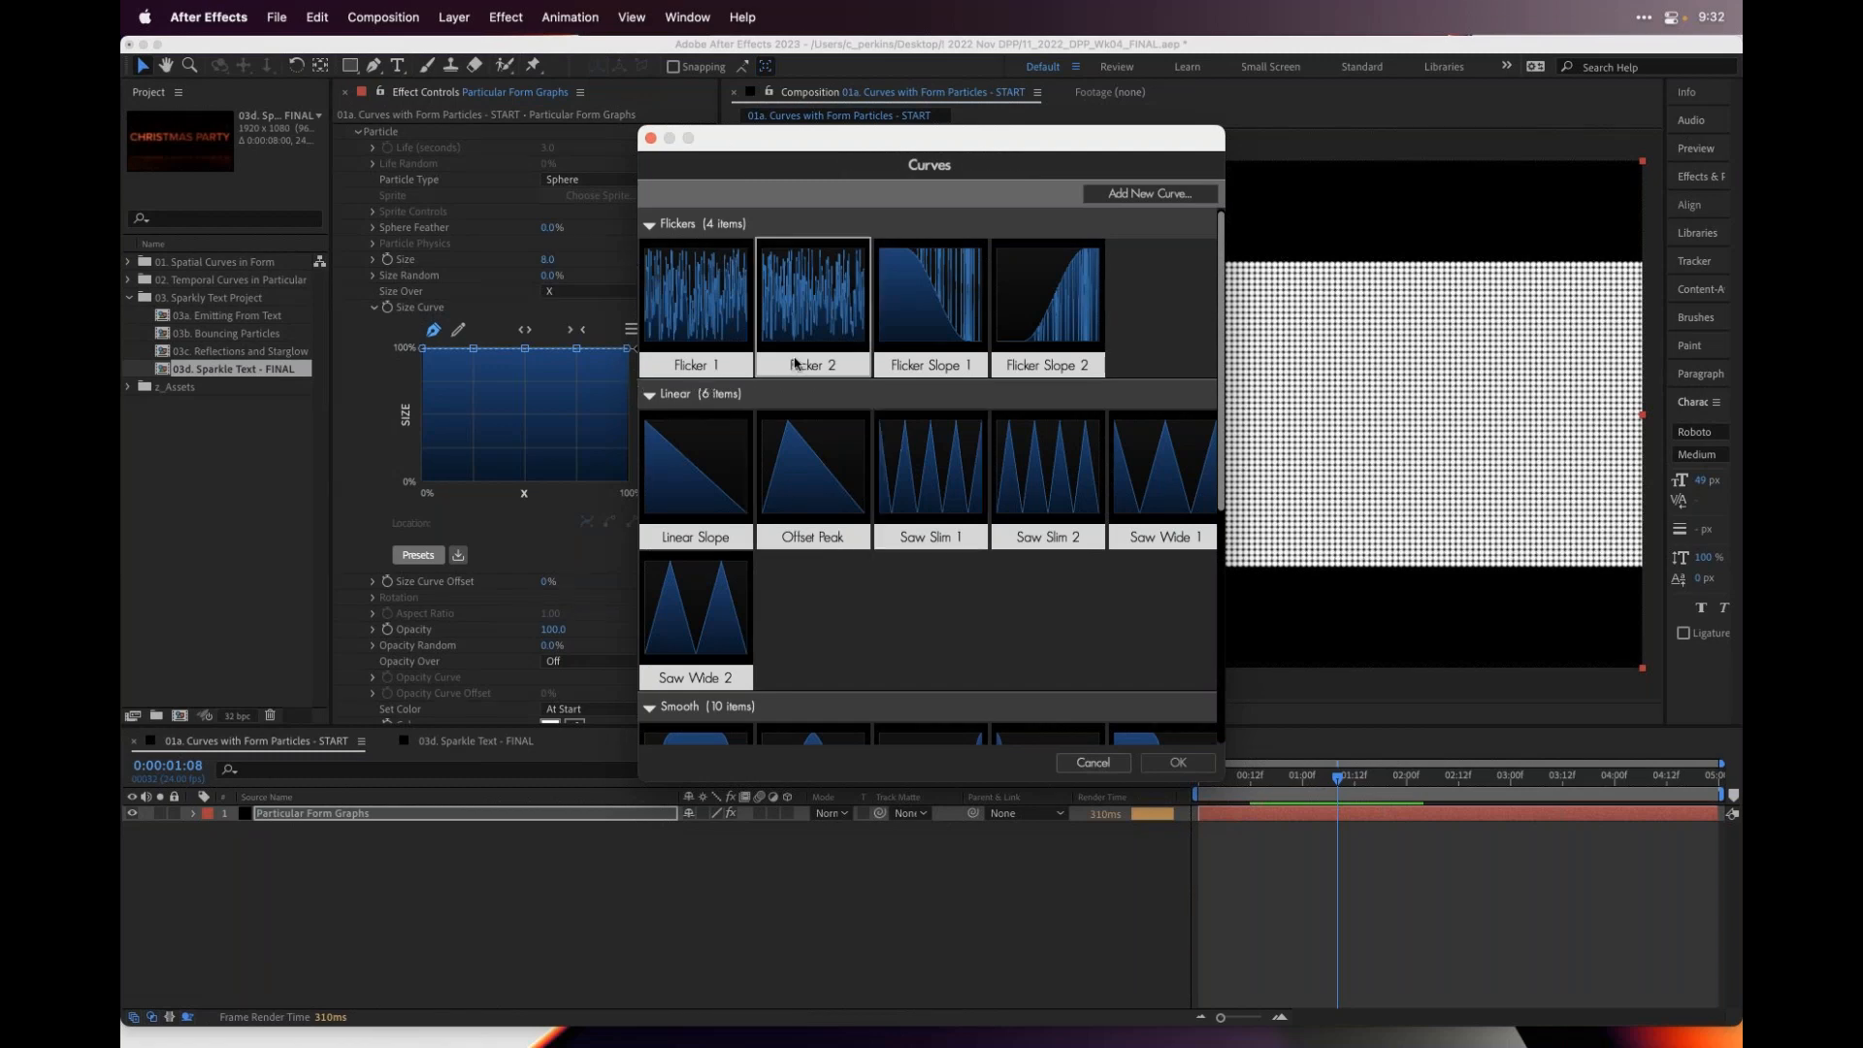
{"action": "scroll", "coordinate": [1060, 619], "scroll_direction": "down", "scroll_amount": 5}
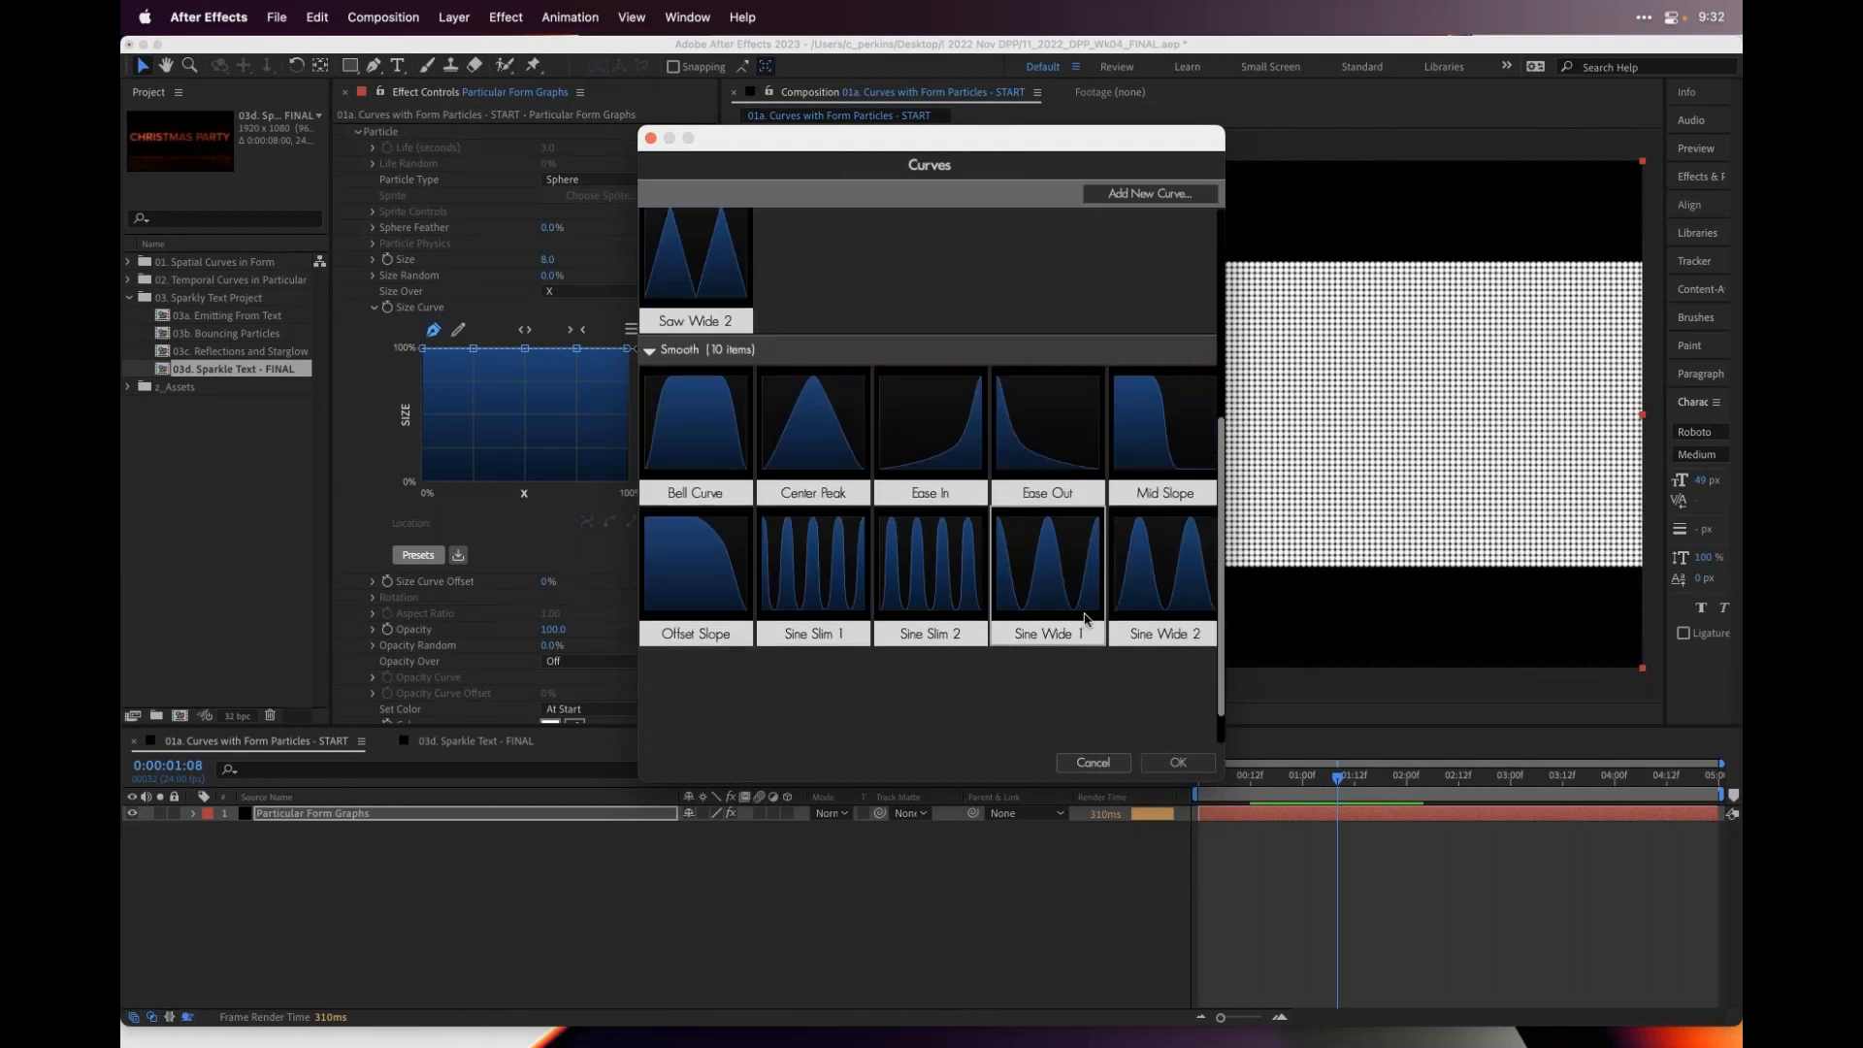
{"action": "scroll", "coordinate": [1067, 607], "scroll_direction": "up", "scroll_amount": 3}
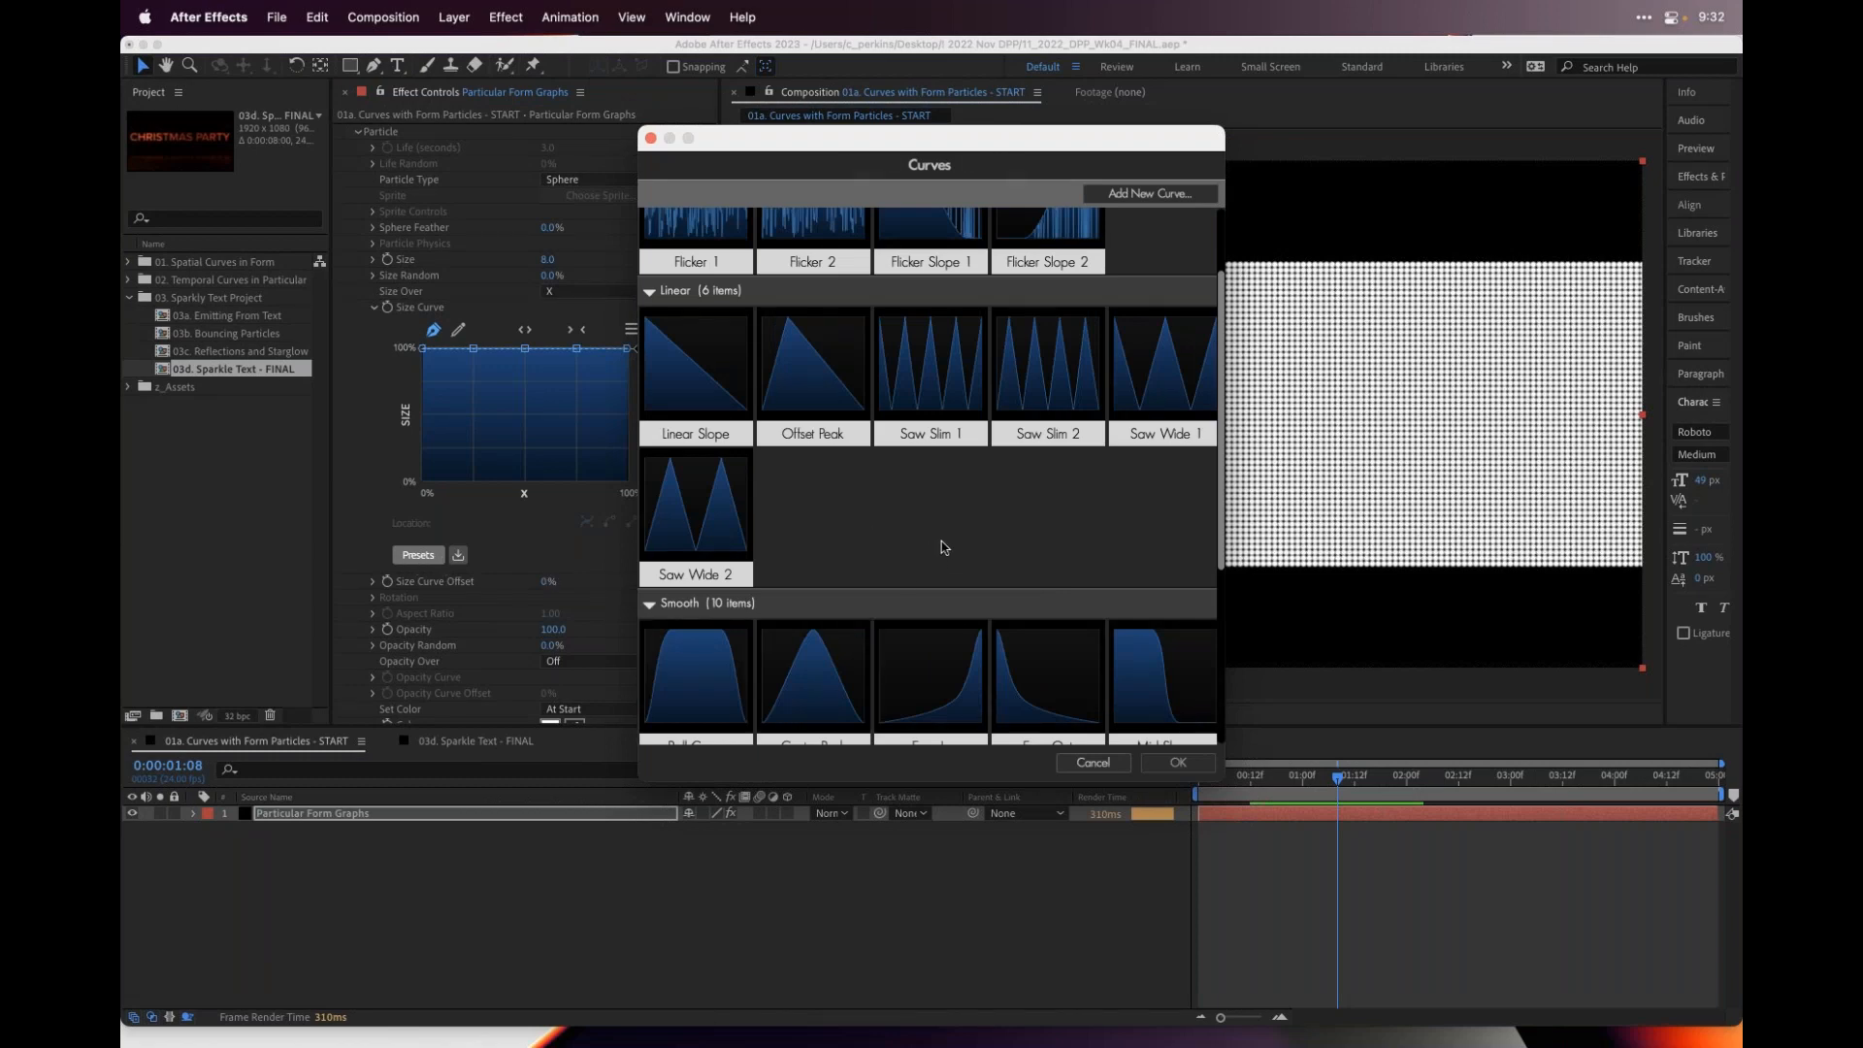
{"action": "scroll", "coordinate": [941, 546], "scroll_direction": "up", "scroll_amount": 2}
{"action": "left_click", "coordinate": [690, 482]}
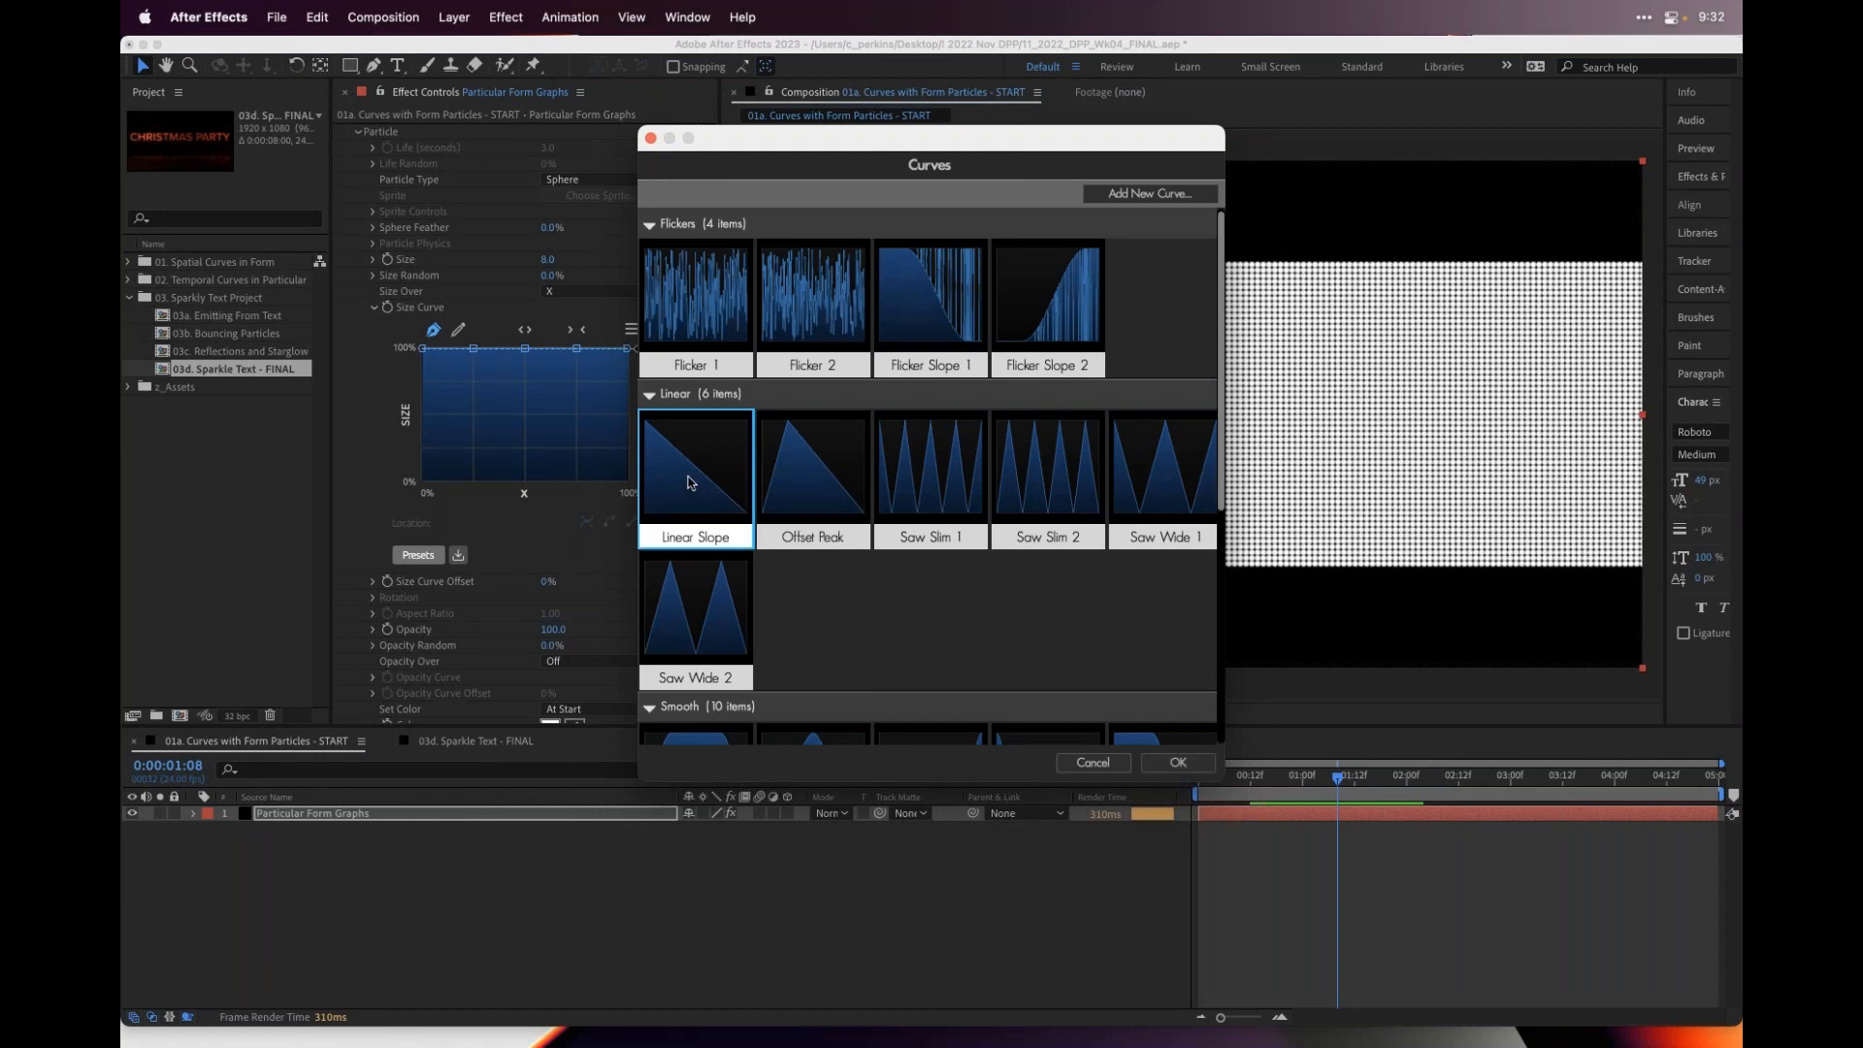
{"action": "left_click", "coordinate": [1164, 762]}
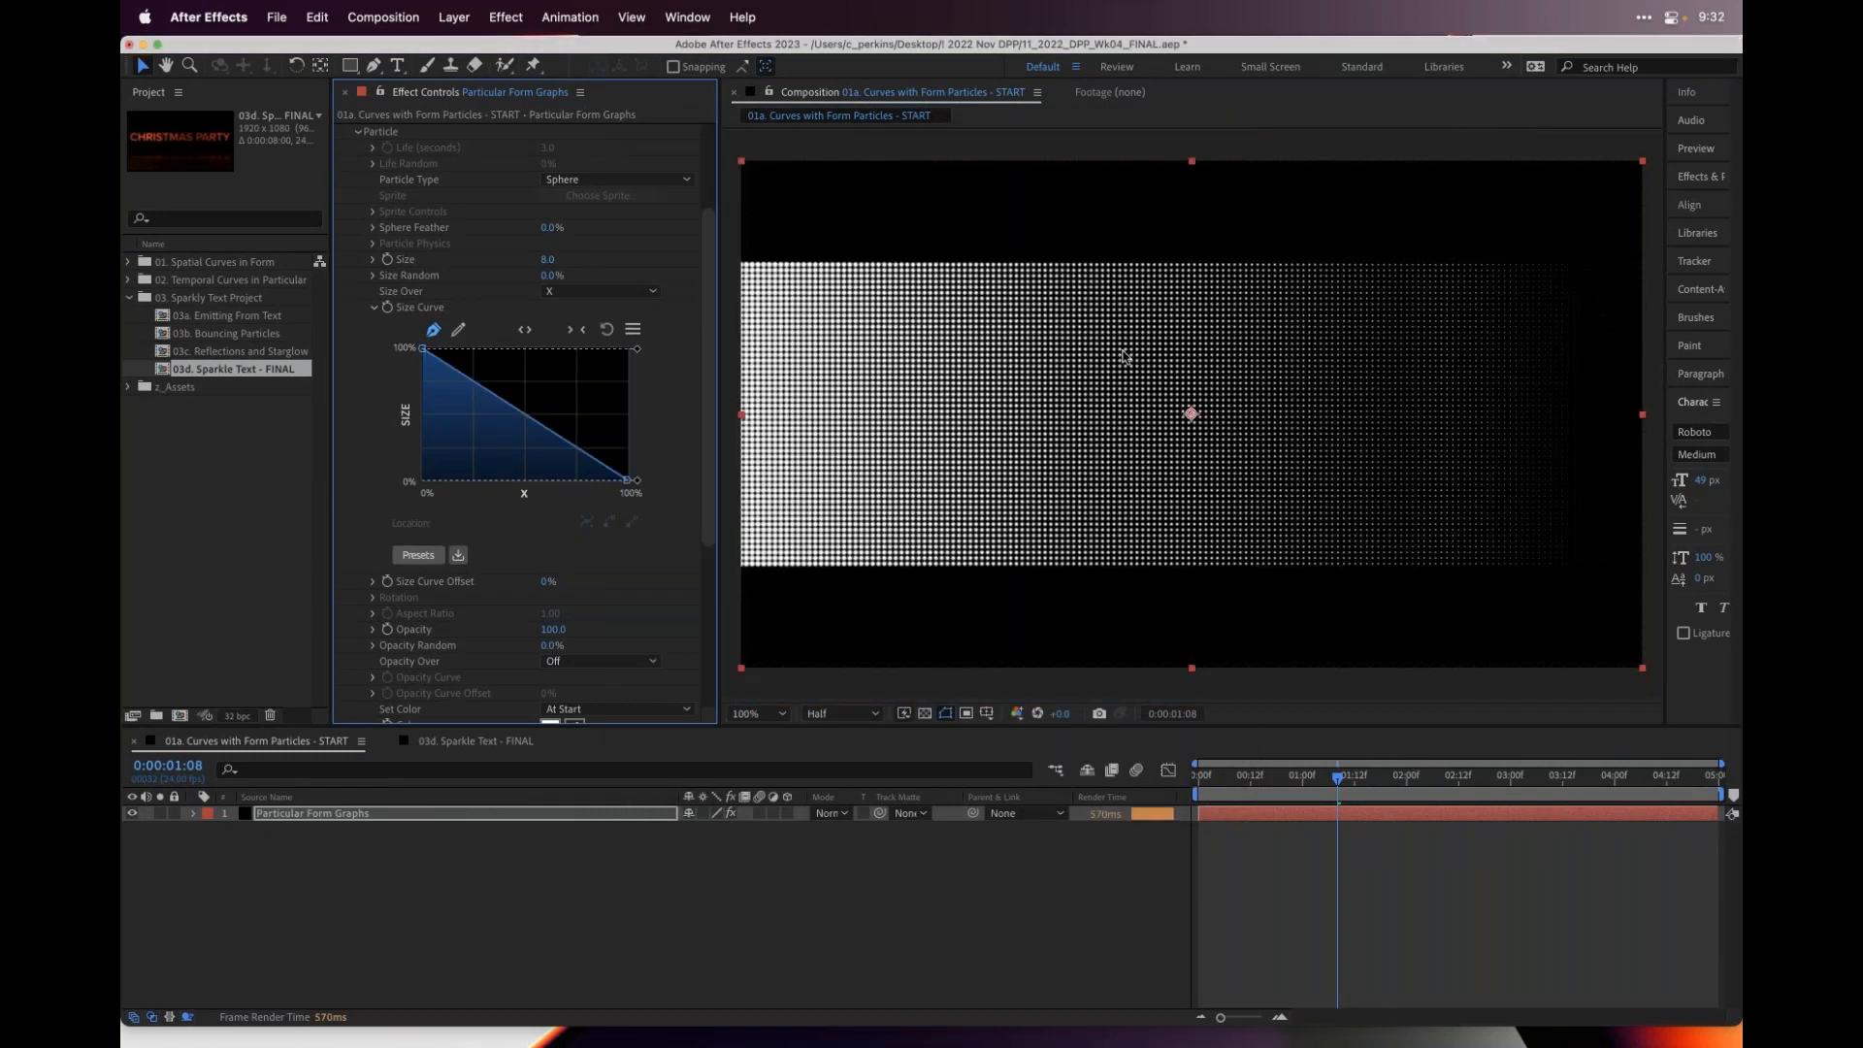
- Round the Size Curve's slope with a point at about 55% X, 76% and further points near 25% and 75% X
{"action": "left_click_drag", "start_coordinate": [515, 411], "coordinate": [537, 376]}
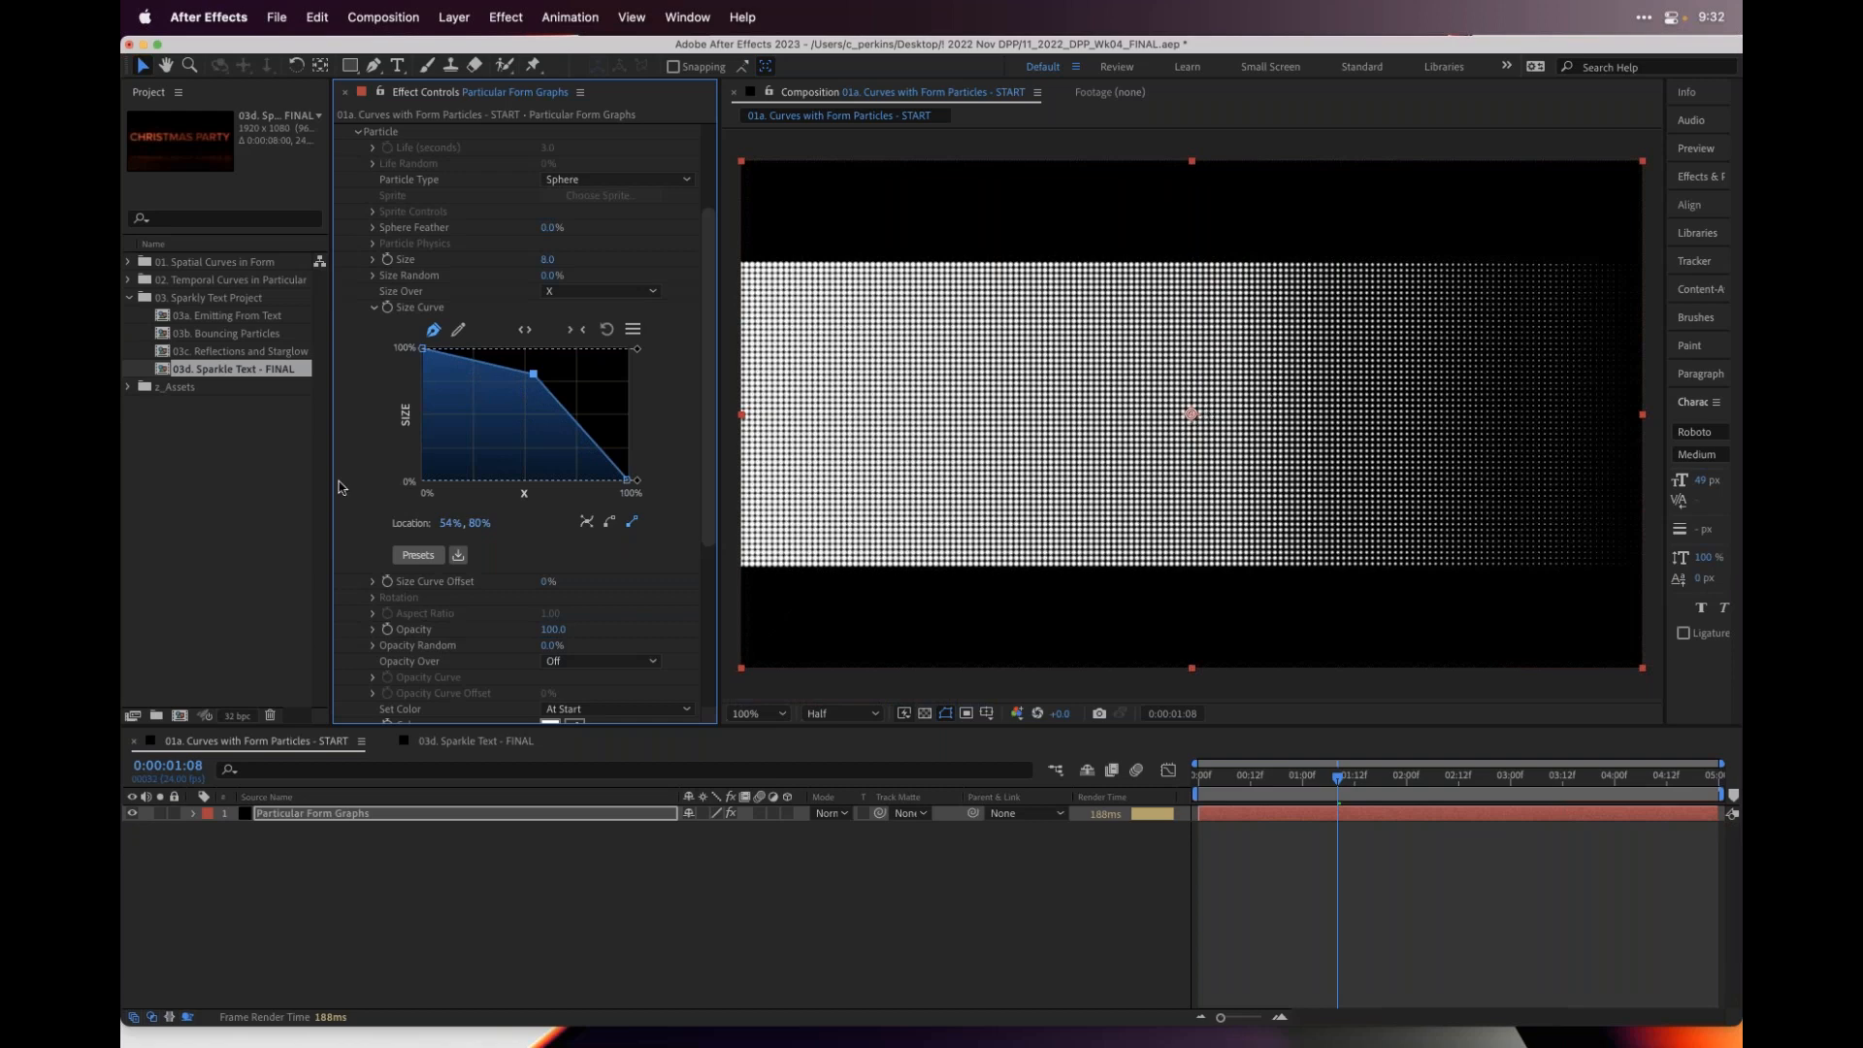
{"action": "left_click", "coordinate": [434, 331]}
{"action": "left_click", "coordinate": [526, 372]}
{"action": "left_click_drag", "start_coordinate": [528, 378], "coordinate": [535, 384]}
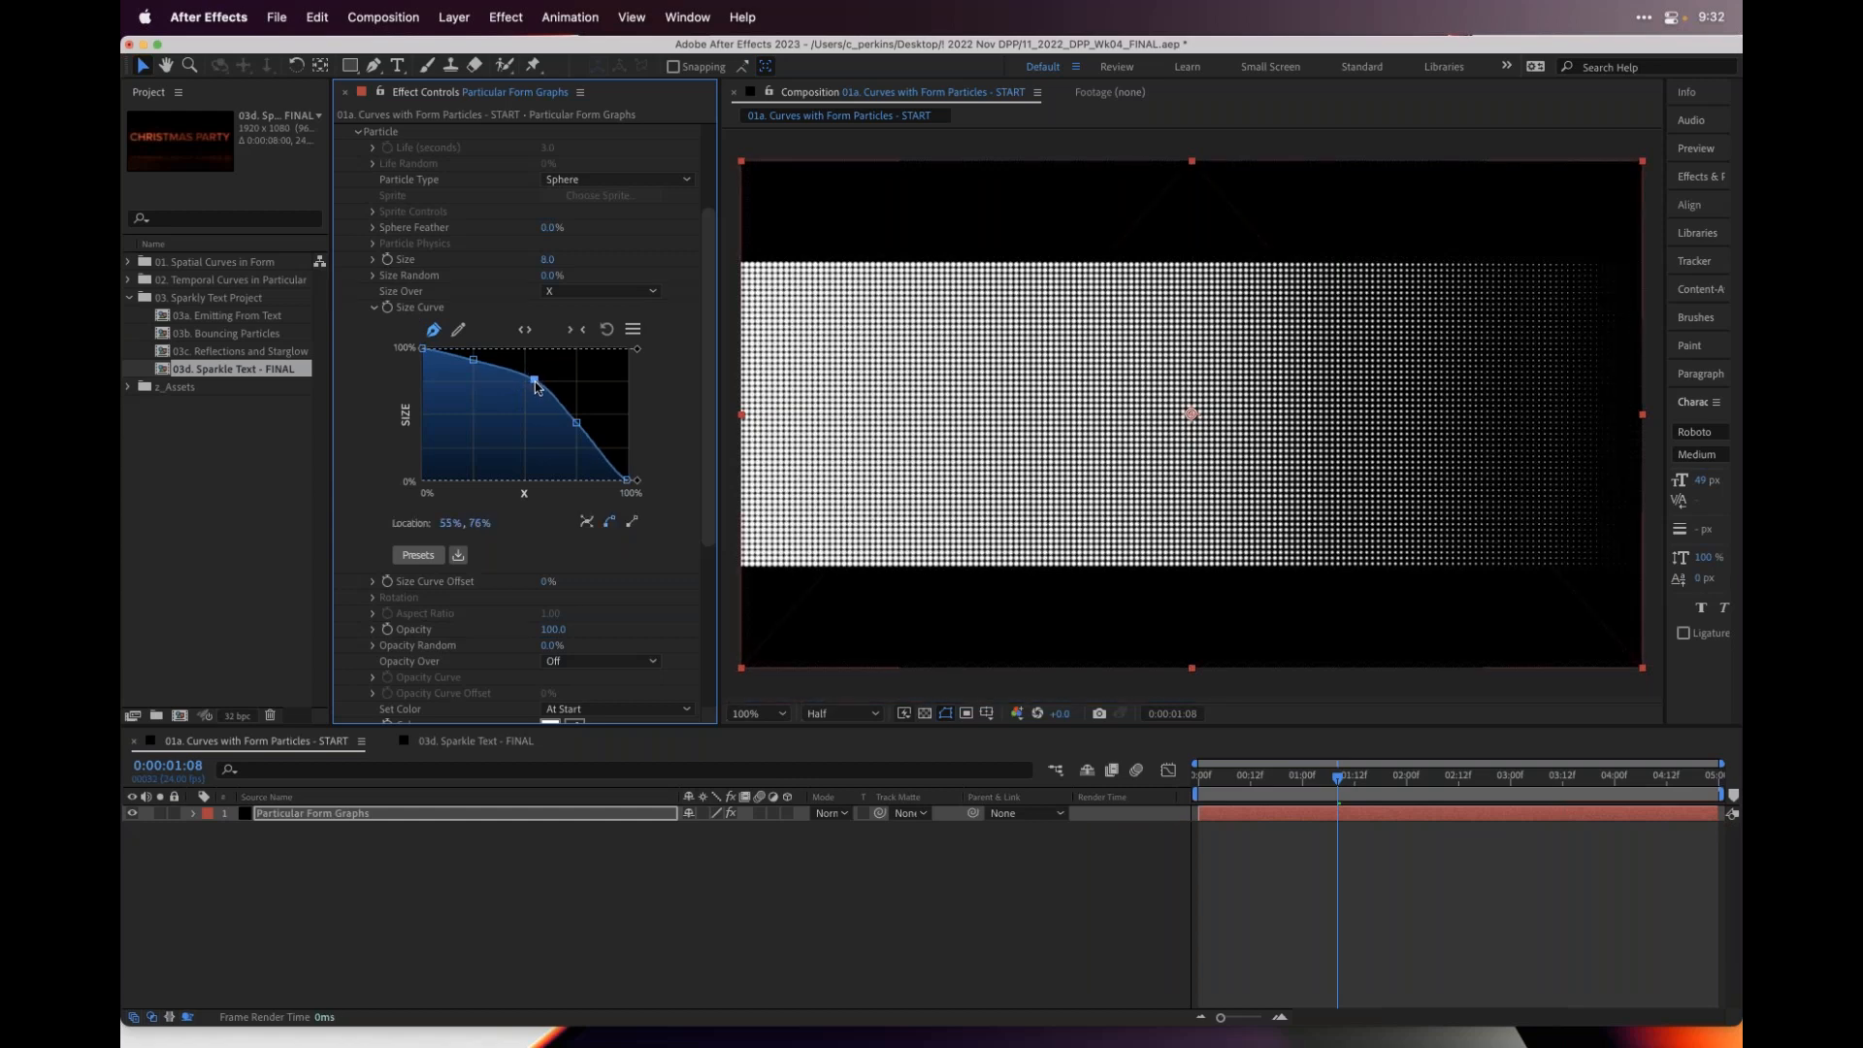
- Delete the Size Curve's point near 75% X and move the one near 25% X to about 28%, 94%
{"action": "left_click", "coordinate": [576, 423]}
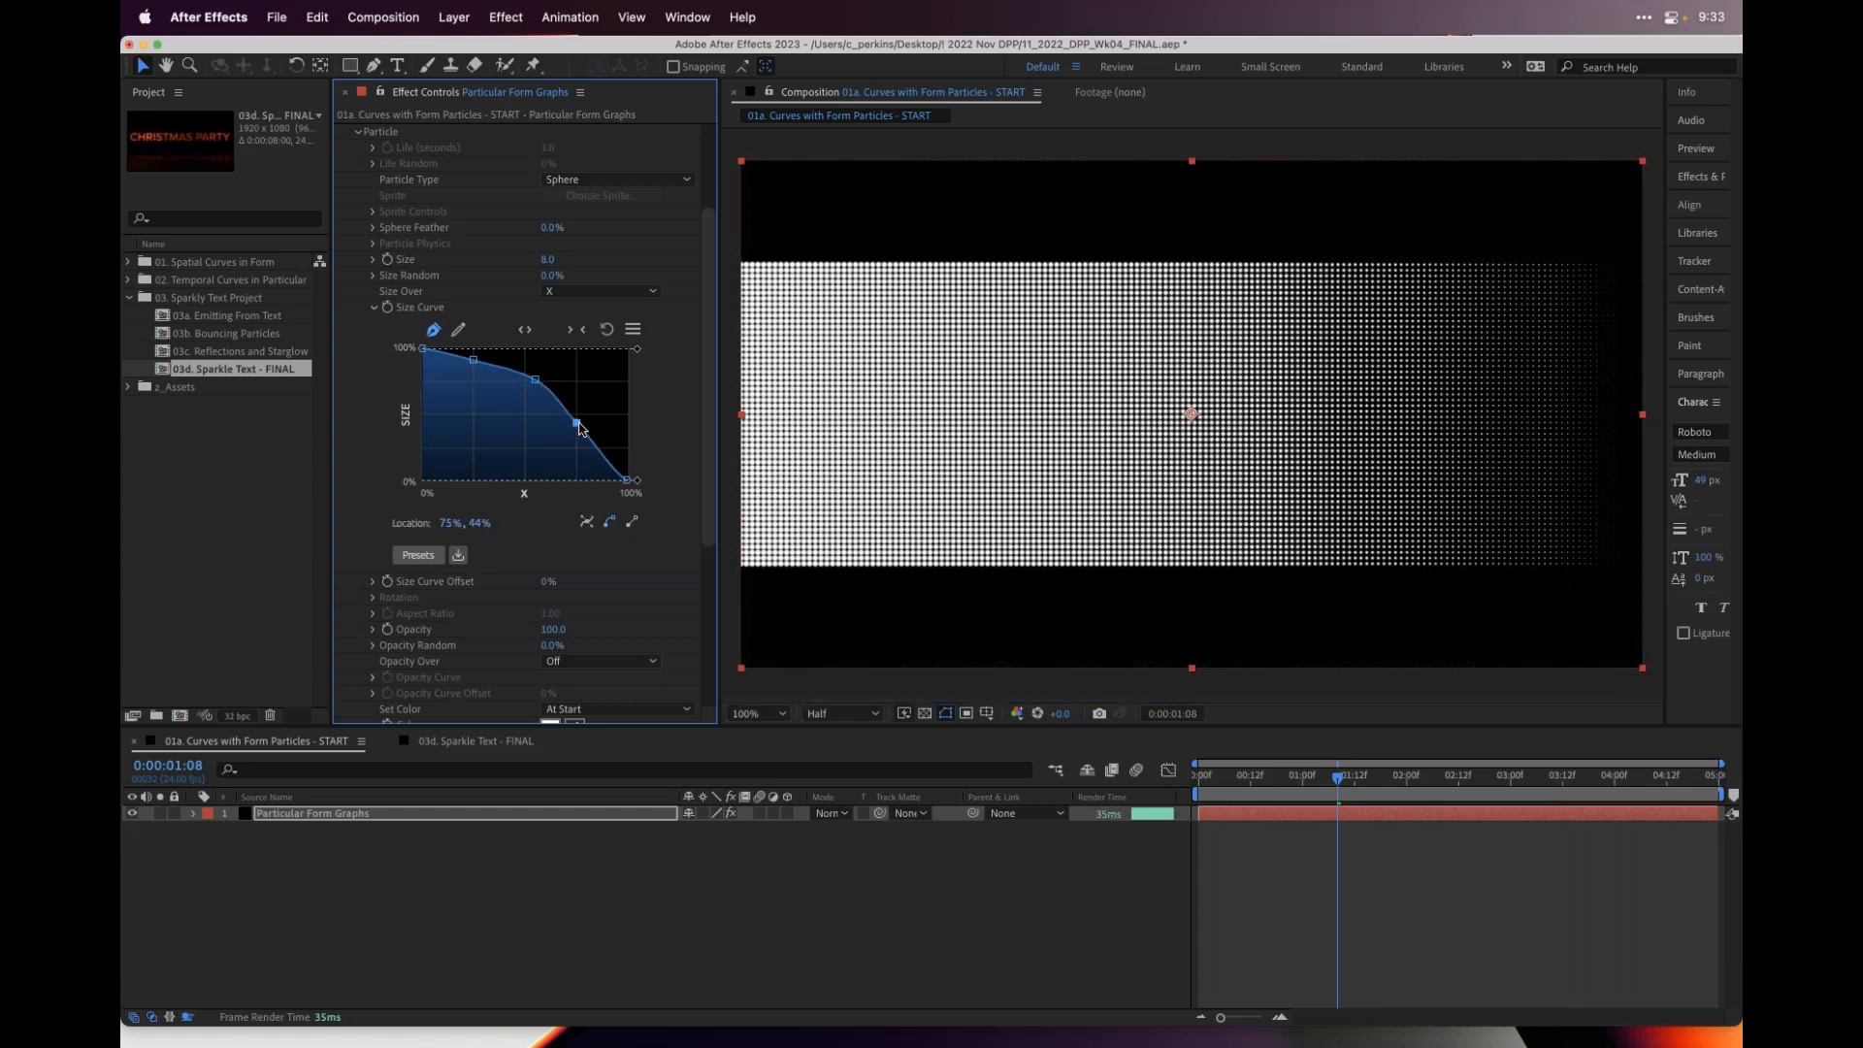
{"action": "key", "text": "Delete"}
{"action": "left_click", "coordinate": [535, 379]}
{"action": "left_click_drag", "start_coordinate": [476, 361], "coordinate": [479, 356]}
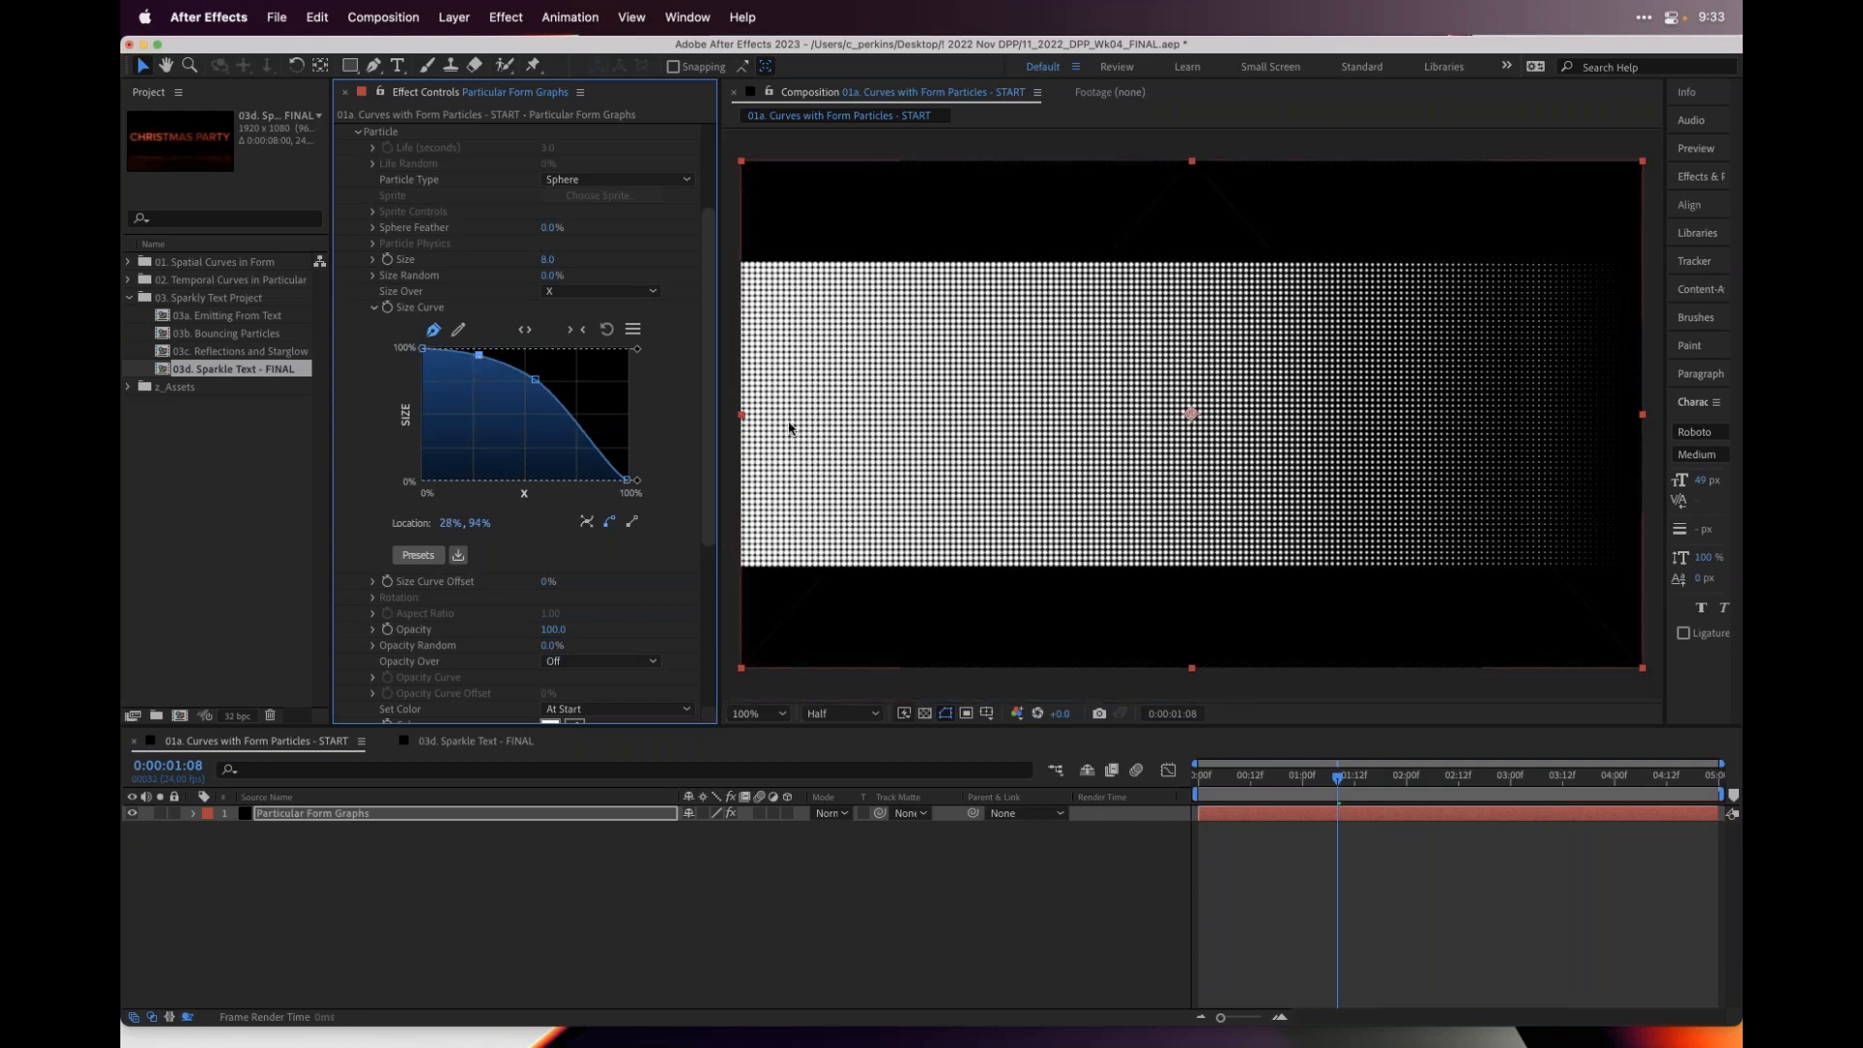
- Raise the Size Curve's end point to about 4% and collapse the curve graph
{"action": "left_click", "coordinate": [625, 480]}
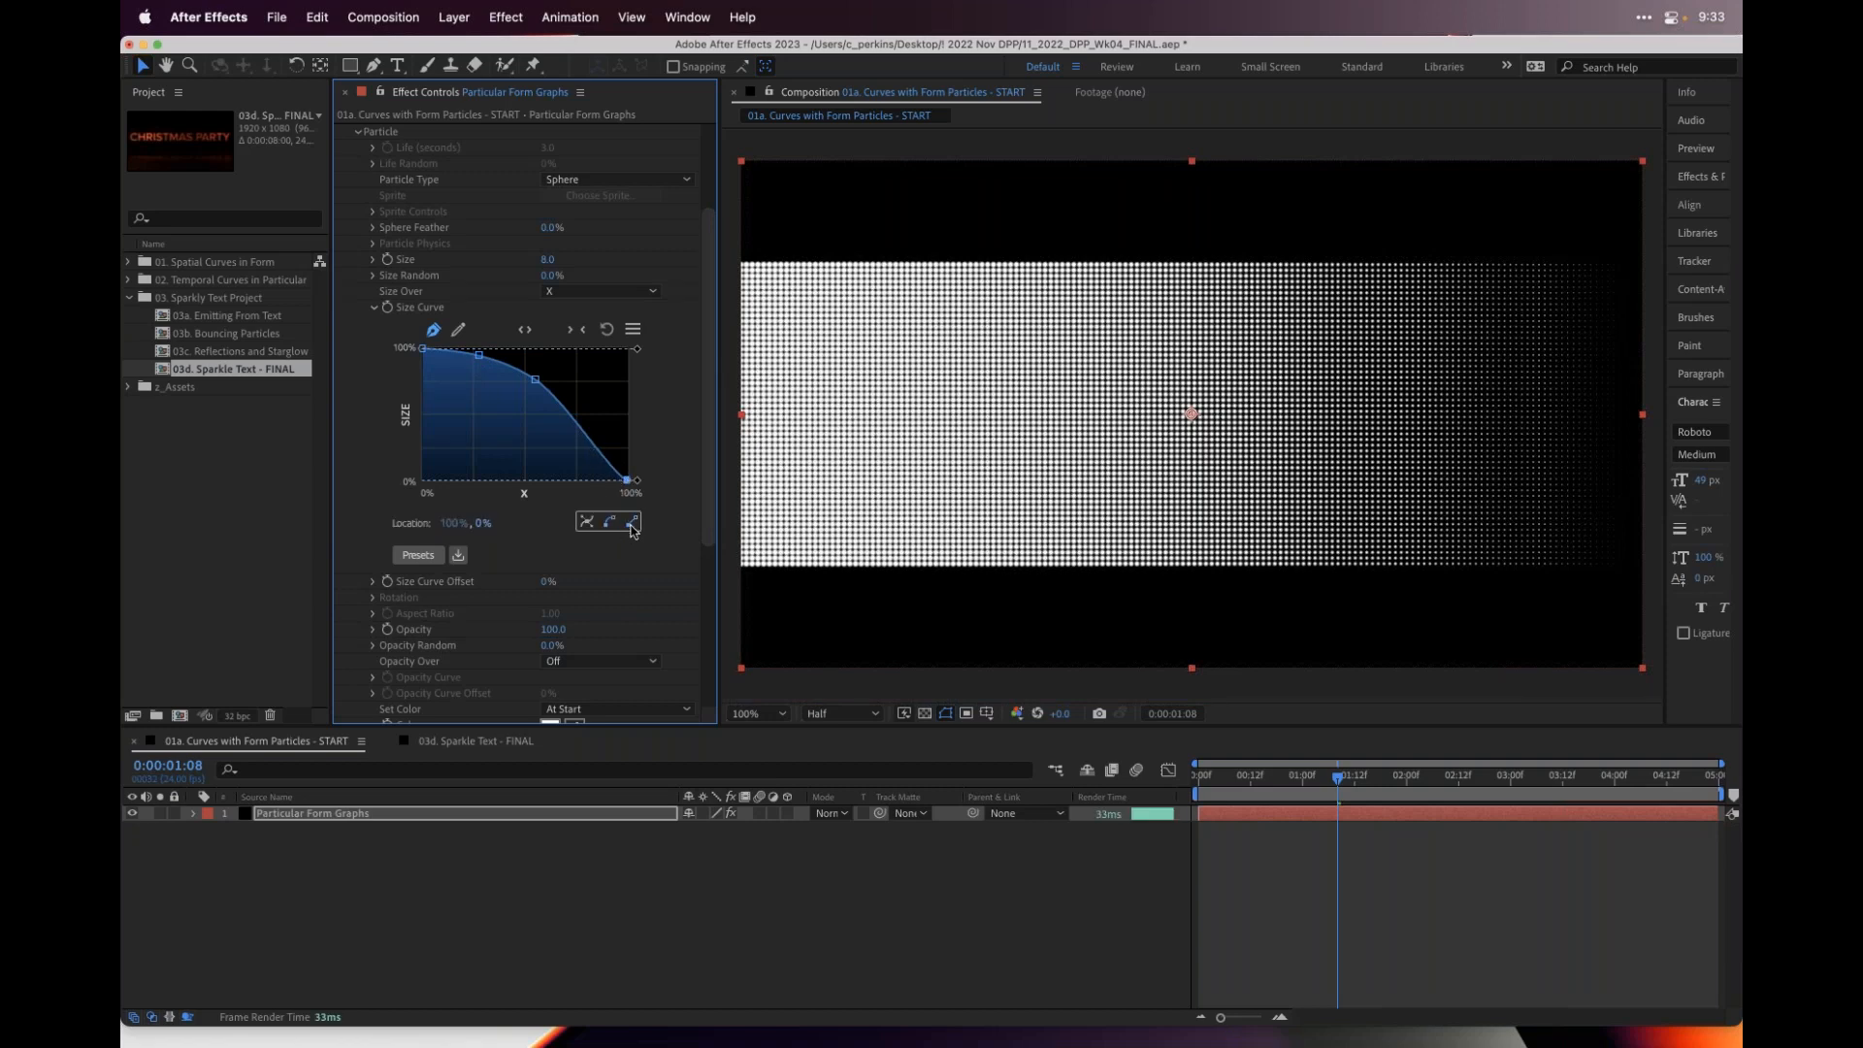
{"action": "left_click", "coordinate": [535, 379]}
{"action": "left_click_drag", "start_coordinate": [627, 480], "coordinate": [627, 475]}
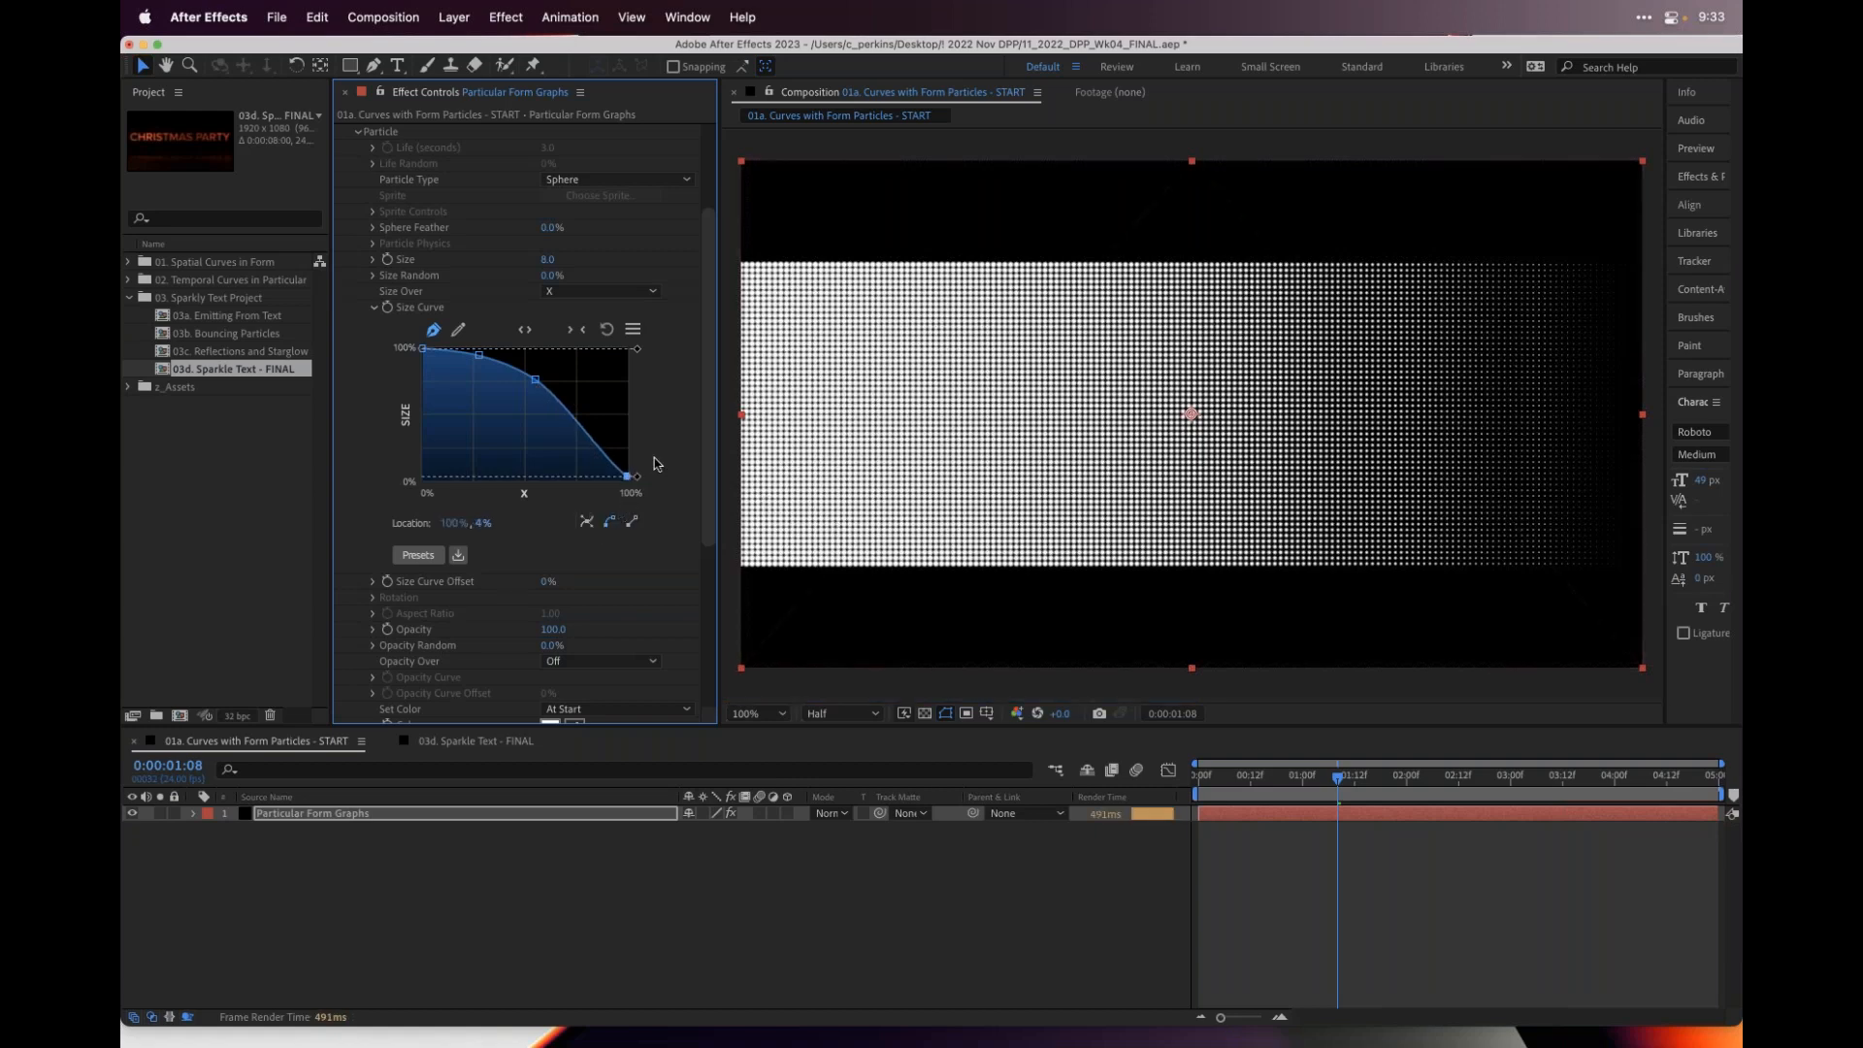
{"action": "left_click", "coordinate": [371, 308]}
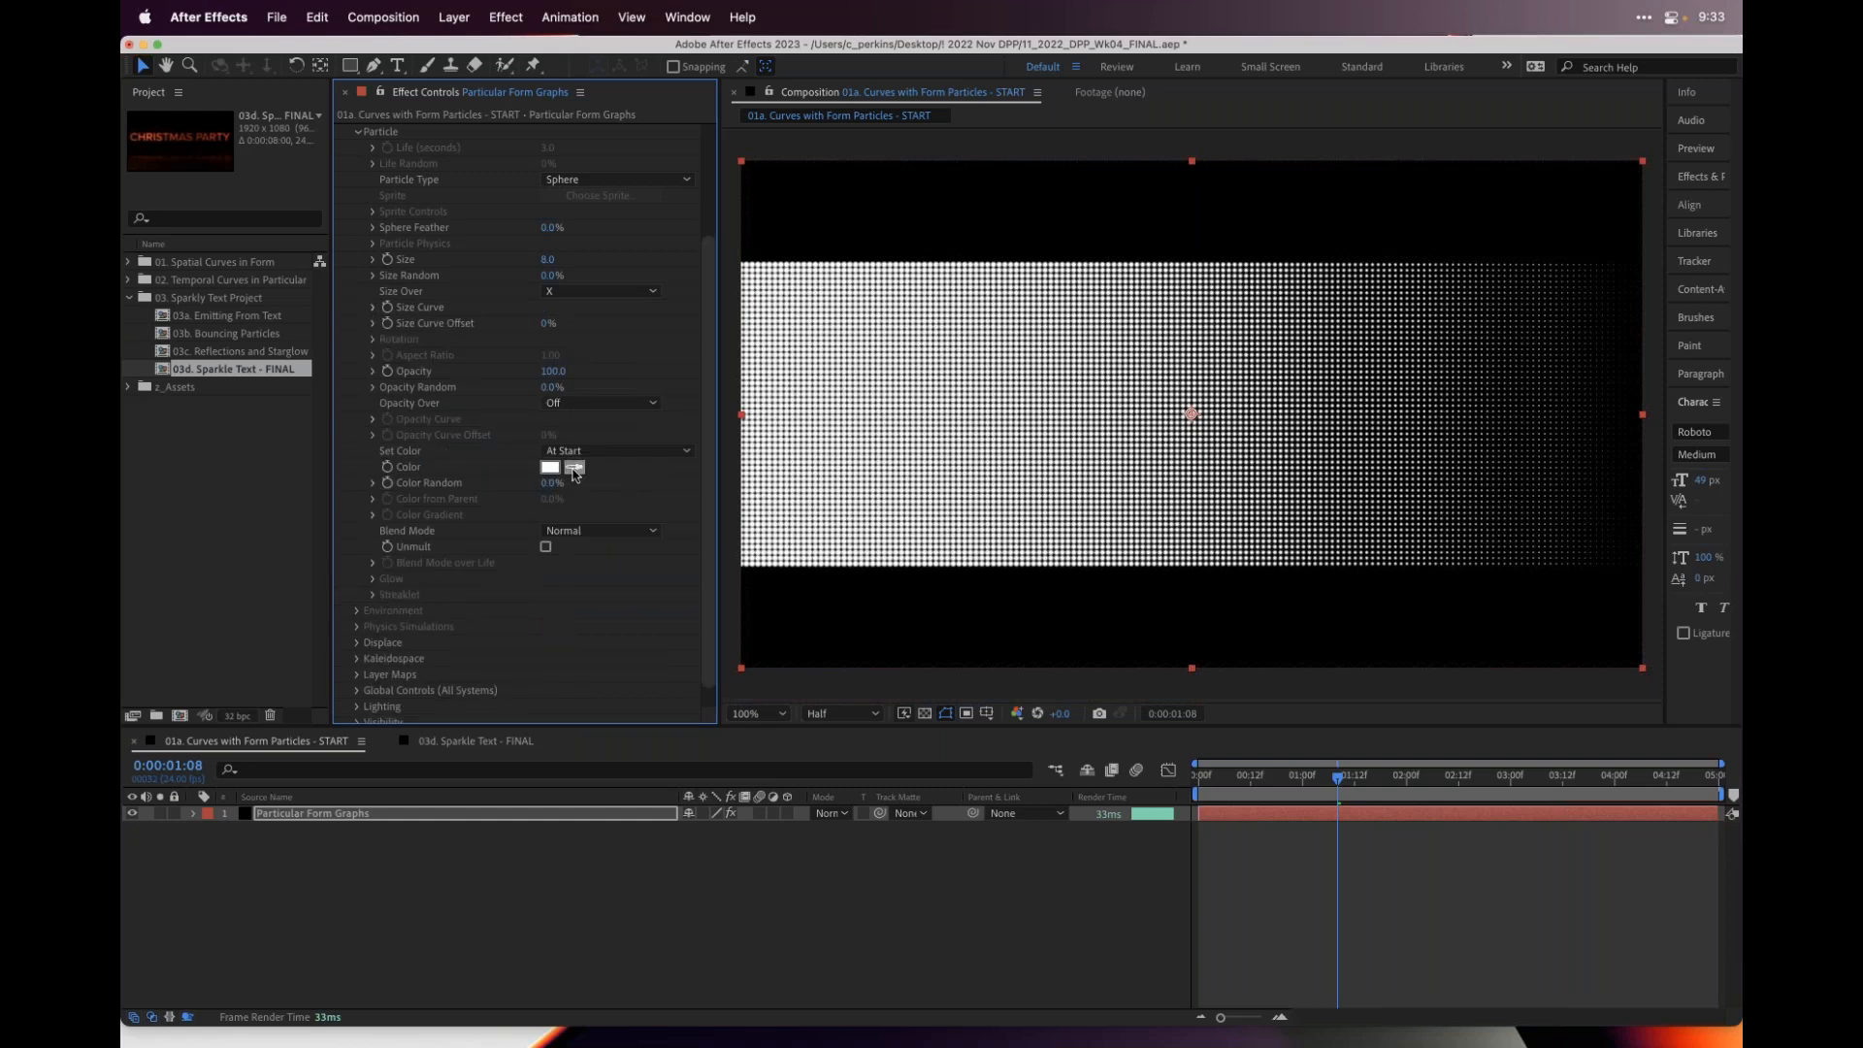
- Try the particles' Set Color option as Over X, and settle on Over Y
{"action": "left_click", "coordinate": [610, 452]}
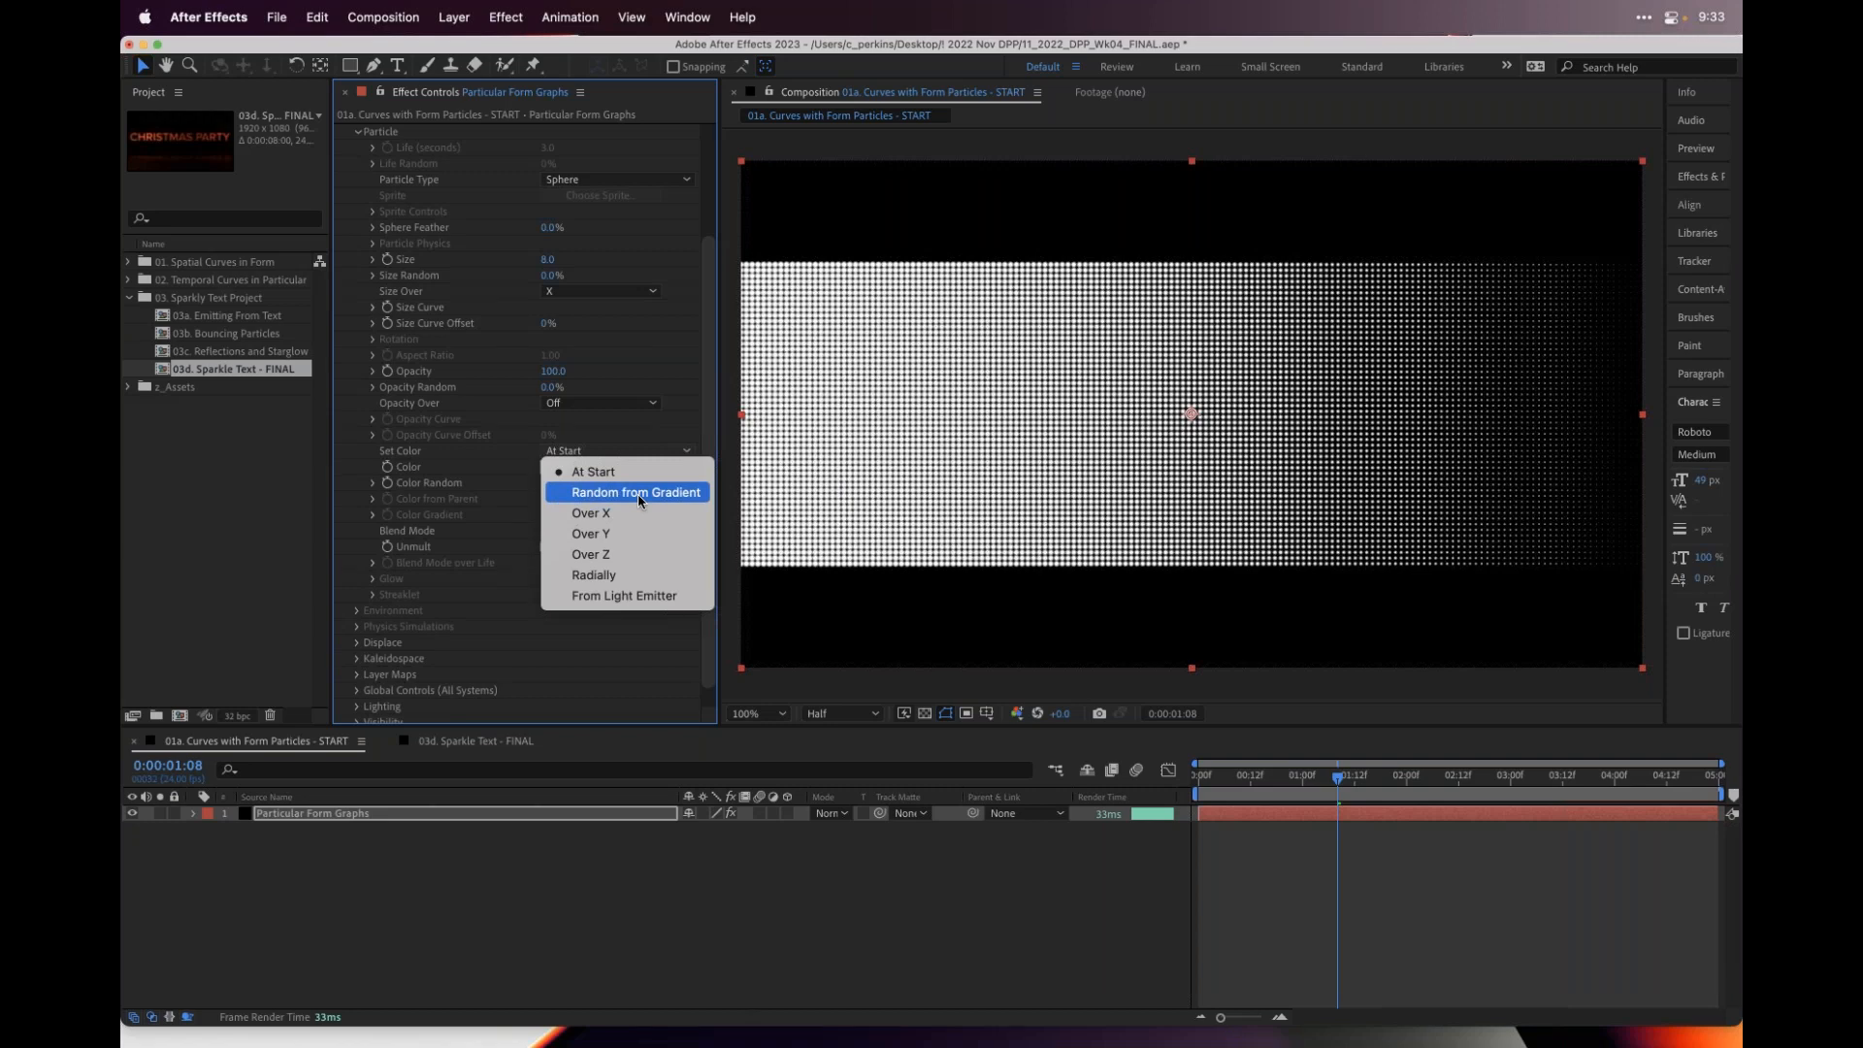
{"action": "left_click", "coordinate": [590, 513]}
{"action": "left_click", "coordinate": [603, 453]}
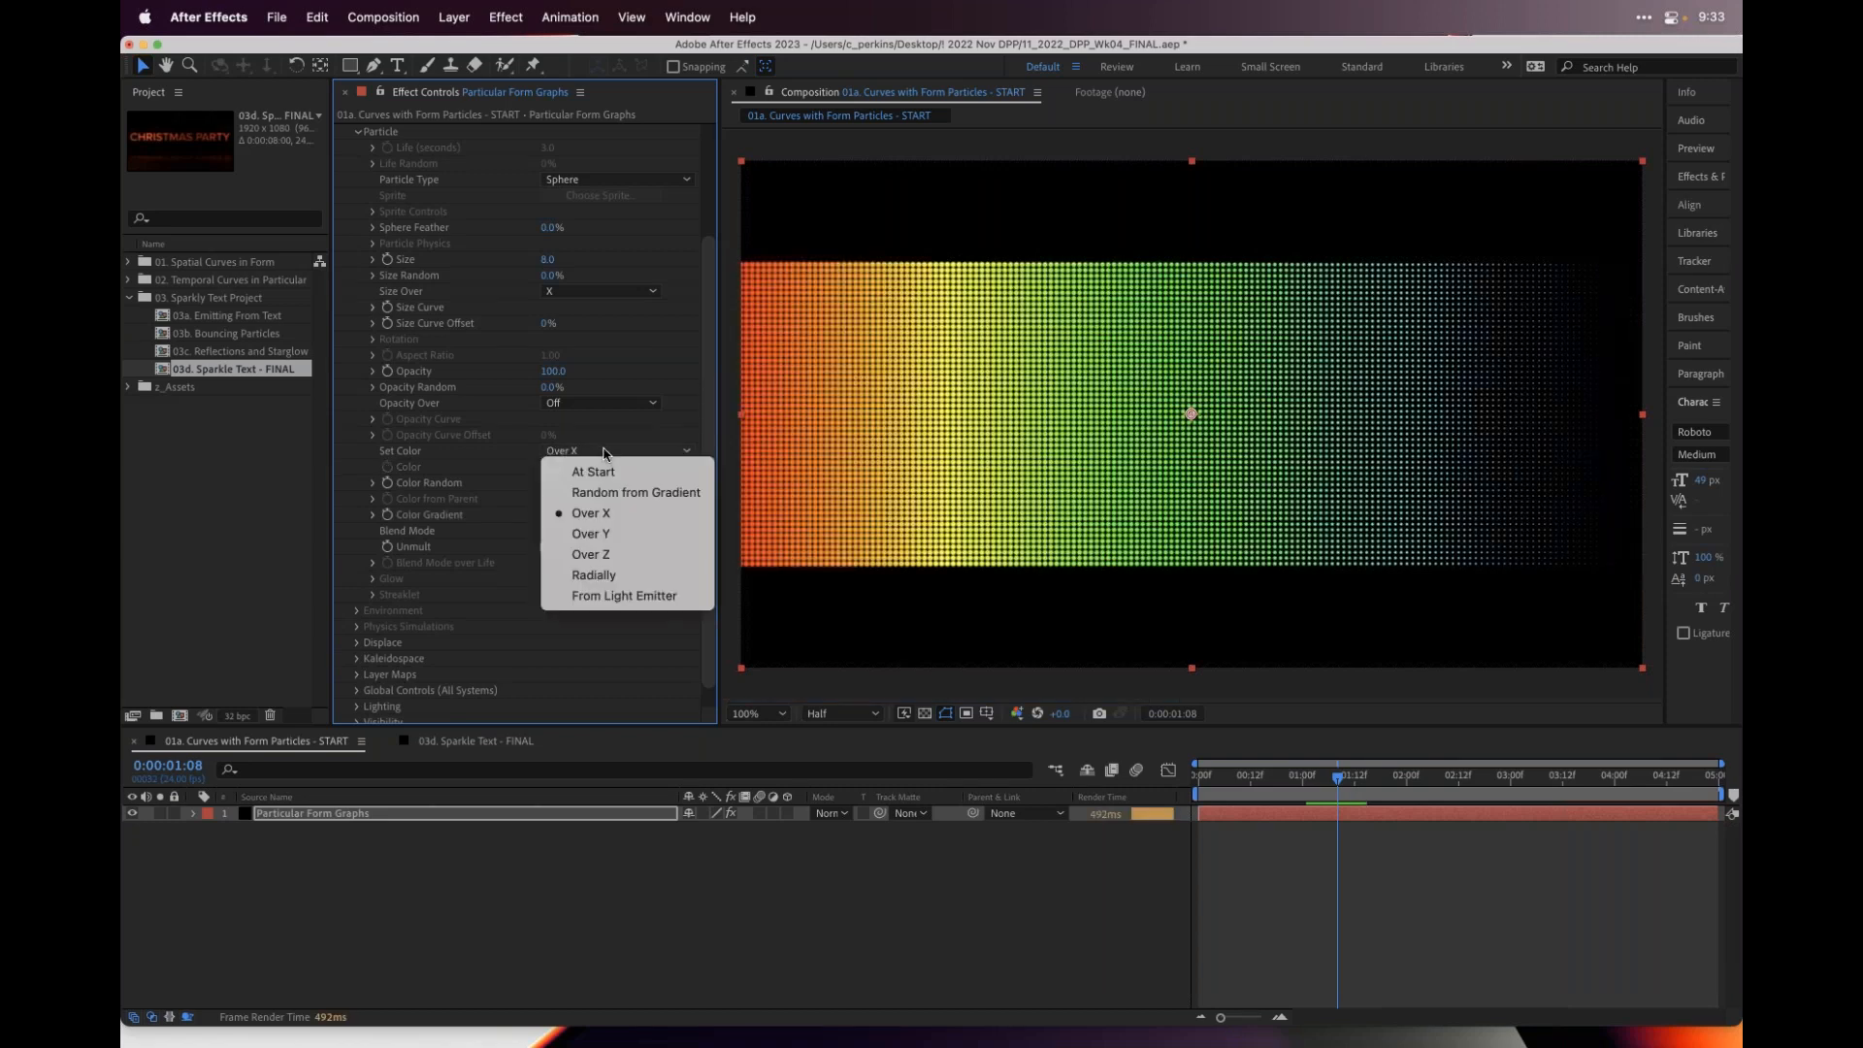
{"action": "left_click", "coordinate": [621, 533]}
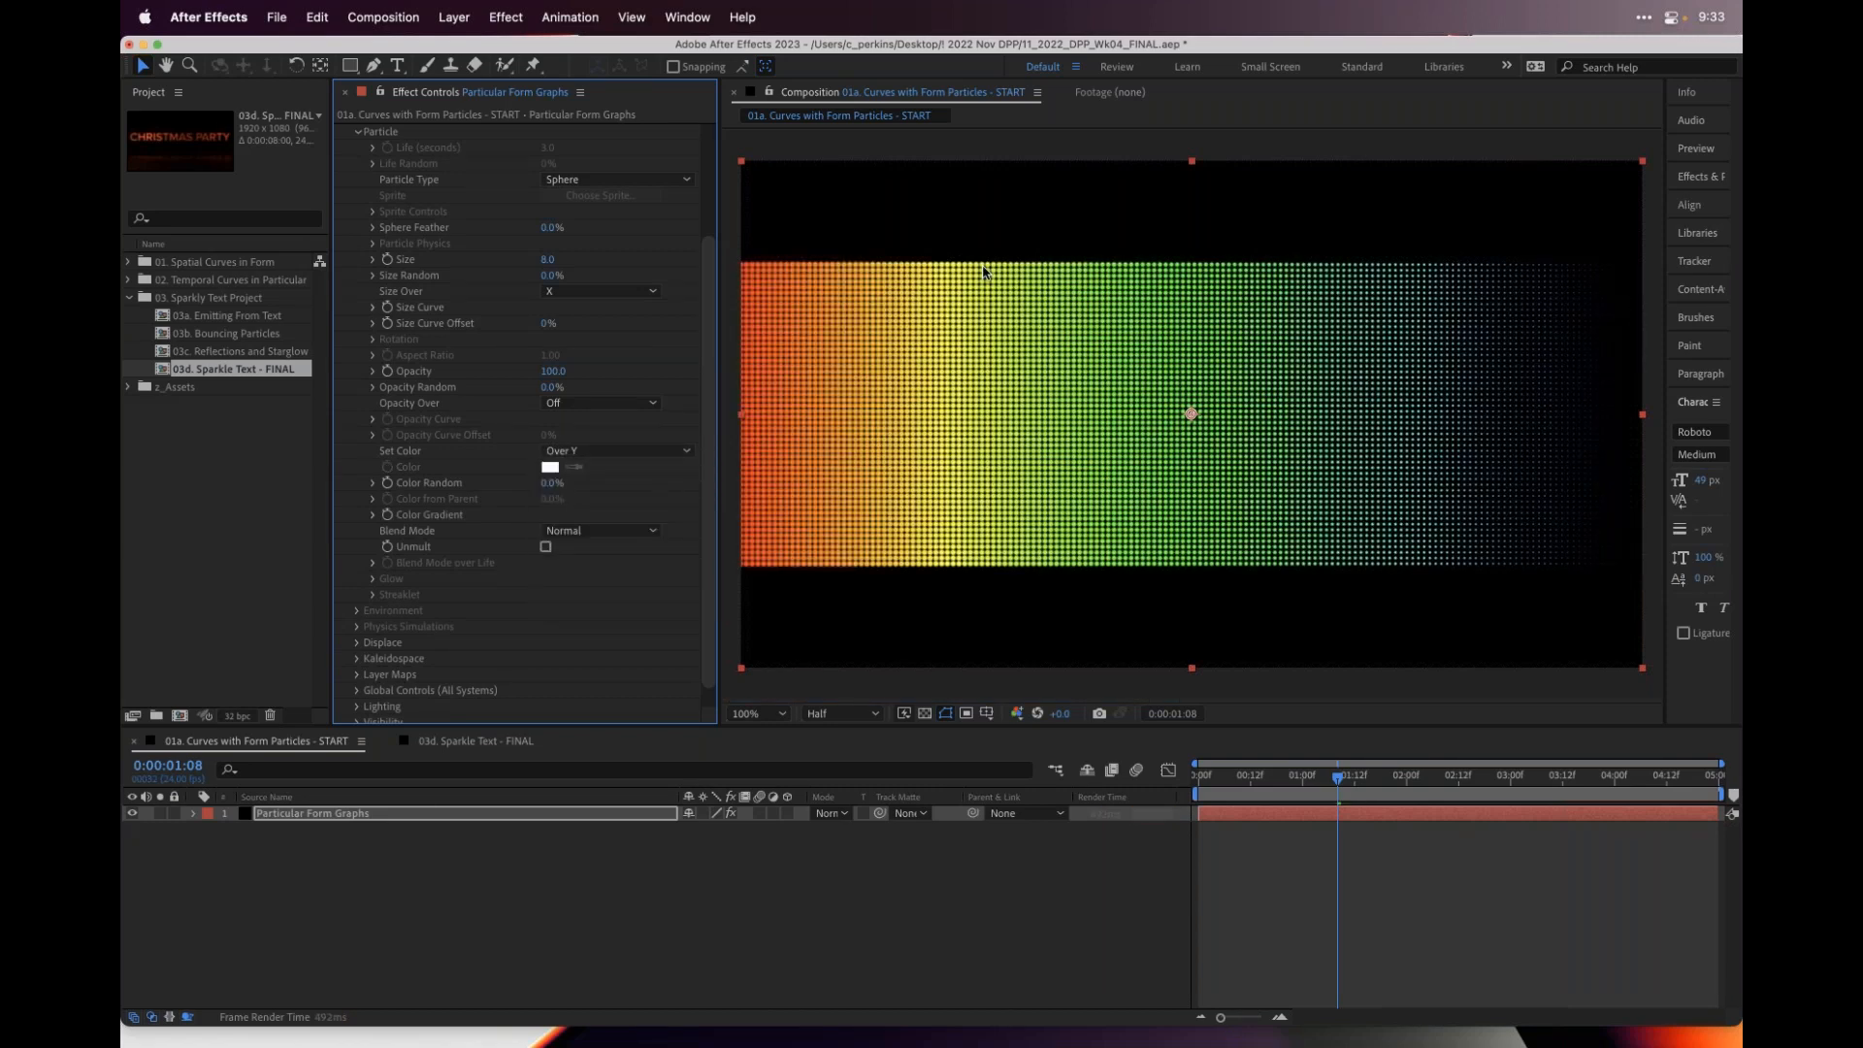
- Try the Fuchsia preset on the Color Gradient, and replace it with the Chinatown preset
{"action": "left_click", "coordinate": [372, 516]}
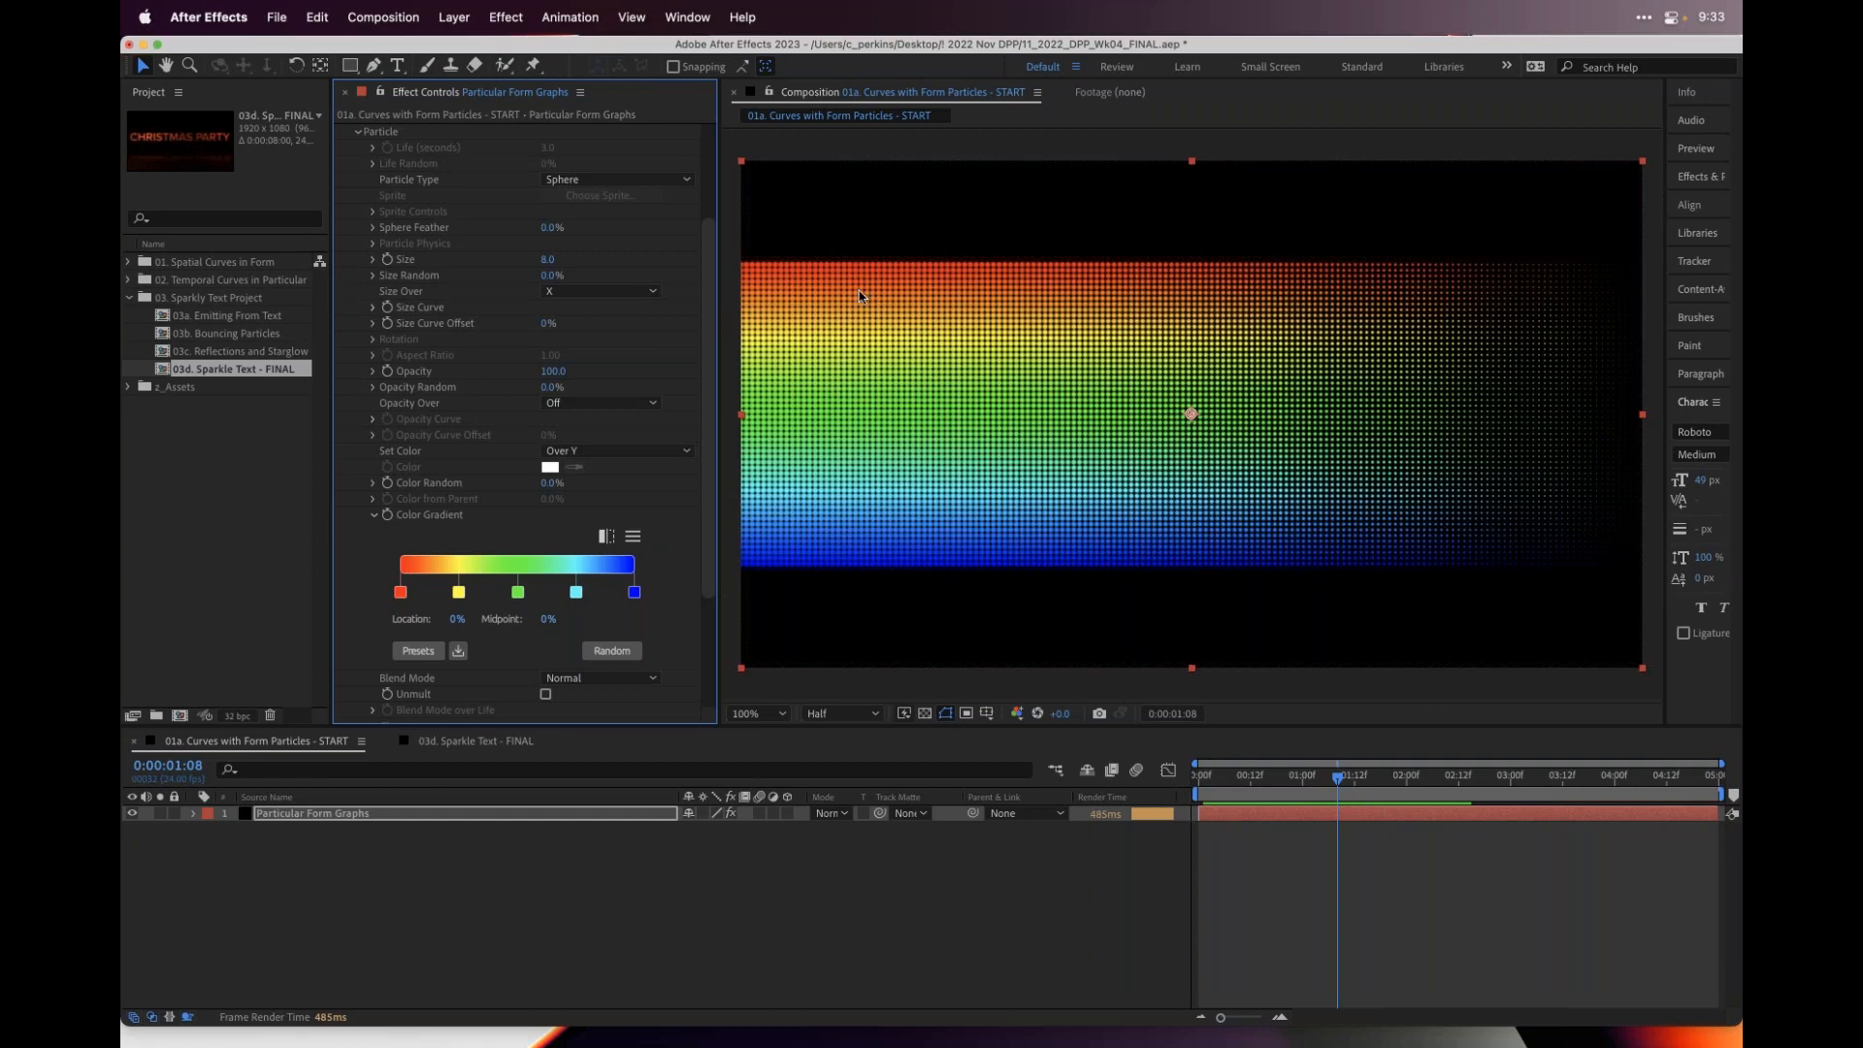
{"action": "left_click", "coordinate": [418, 651]}
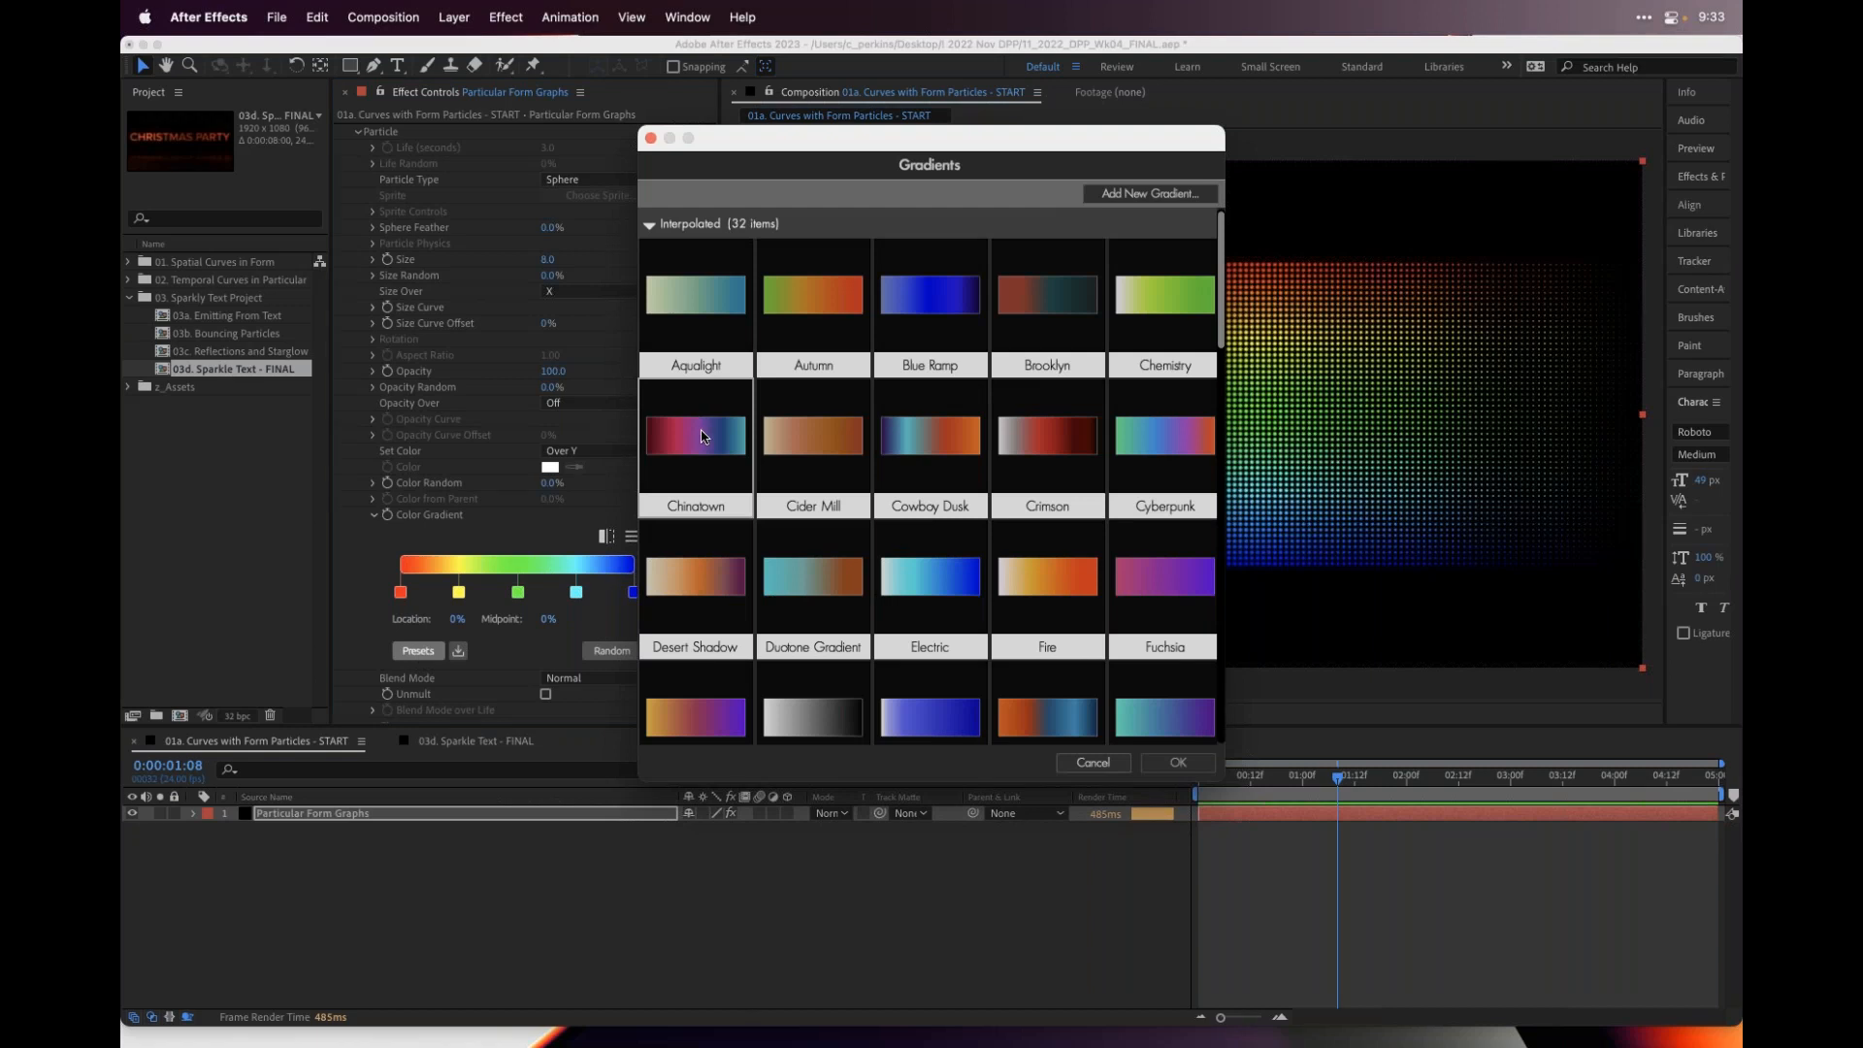
{"action": "left_click", "coordinate": [1146, 580]}
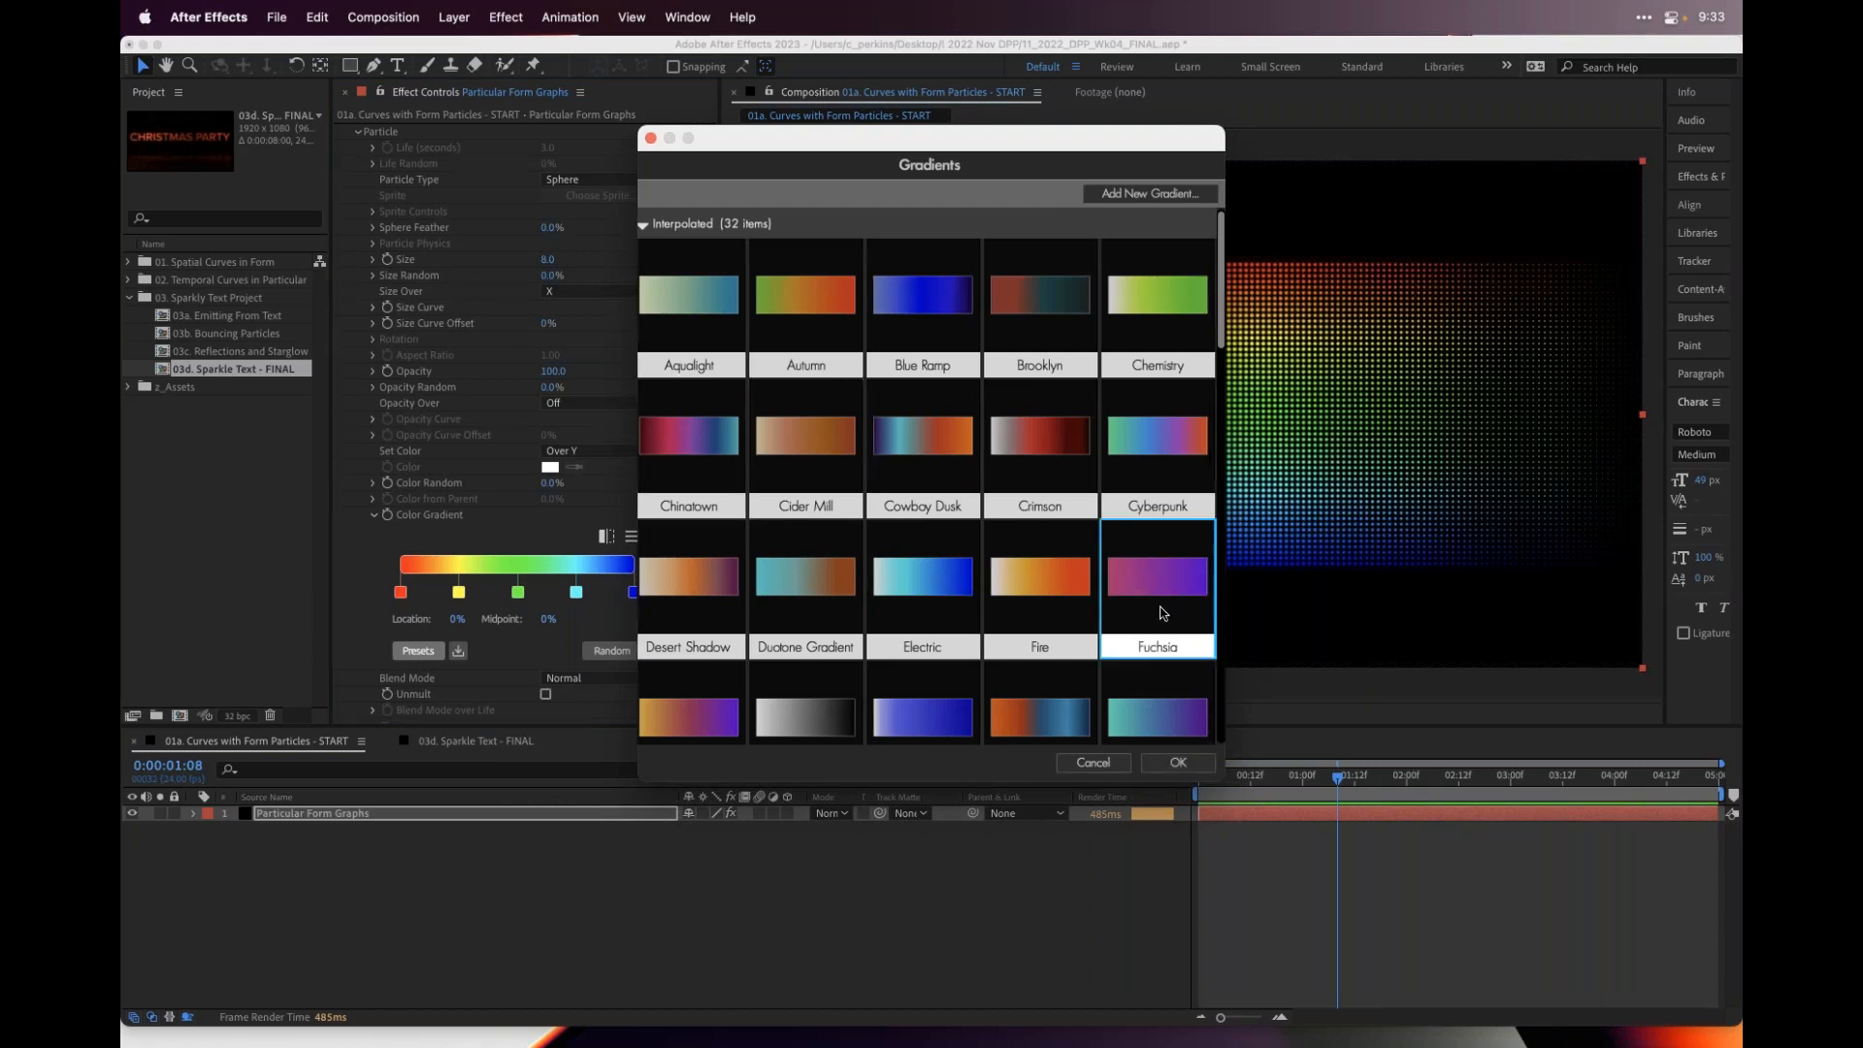
{"action": "double_click", "coordinate": [1169, 580]}
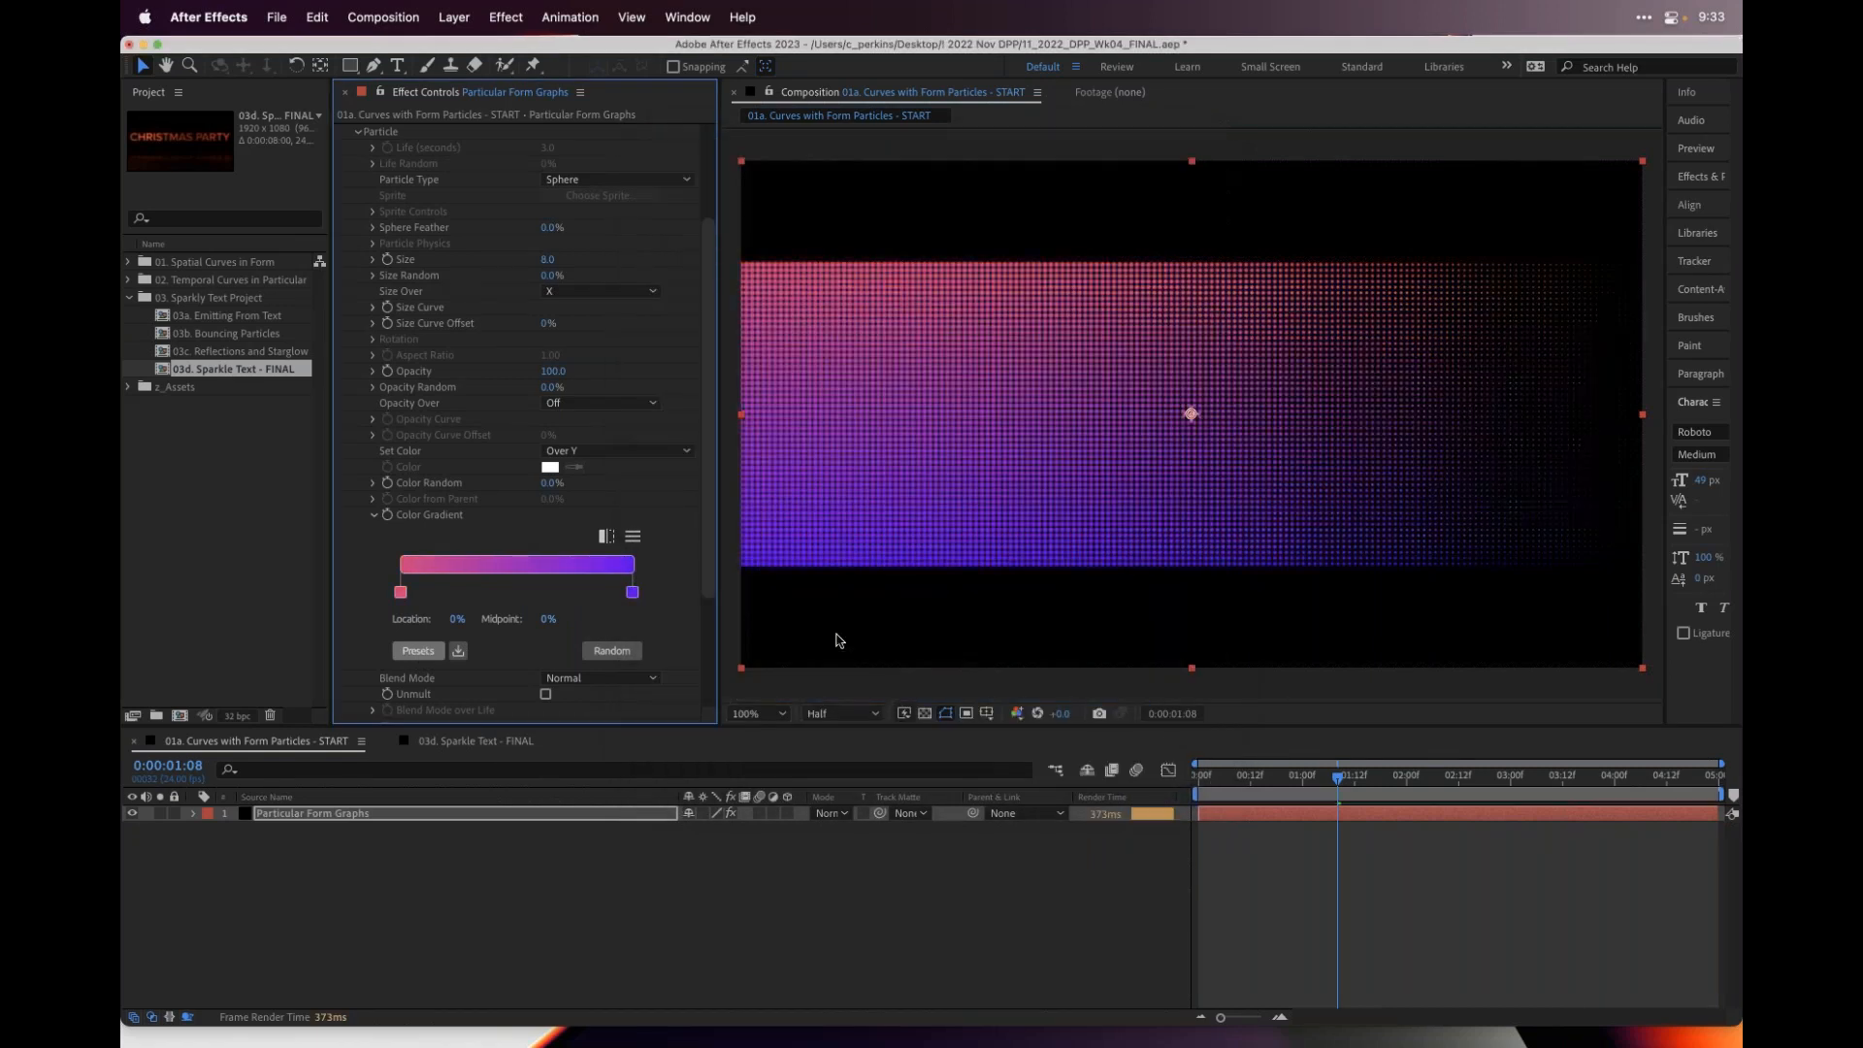
{"action": "left_click", "coordinate": [415, 649]}
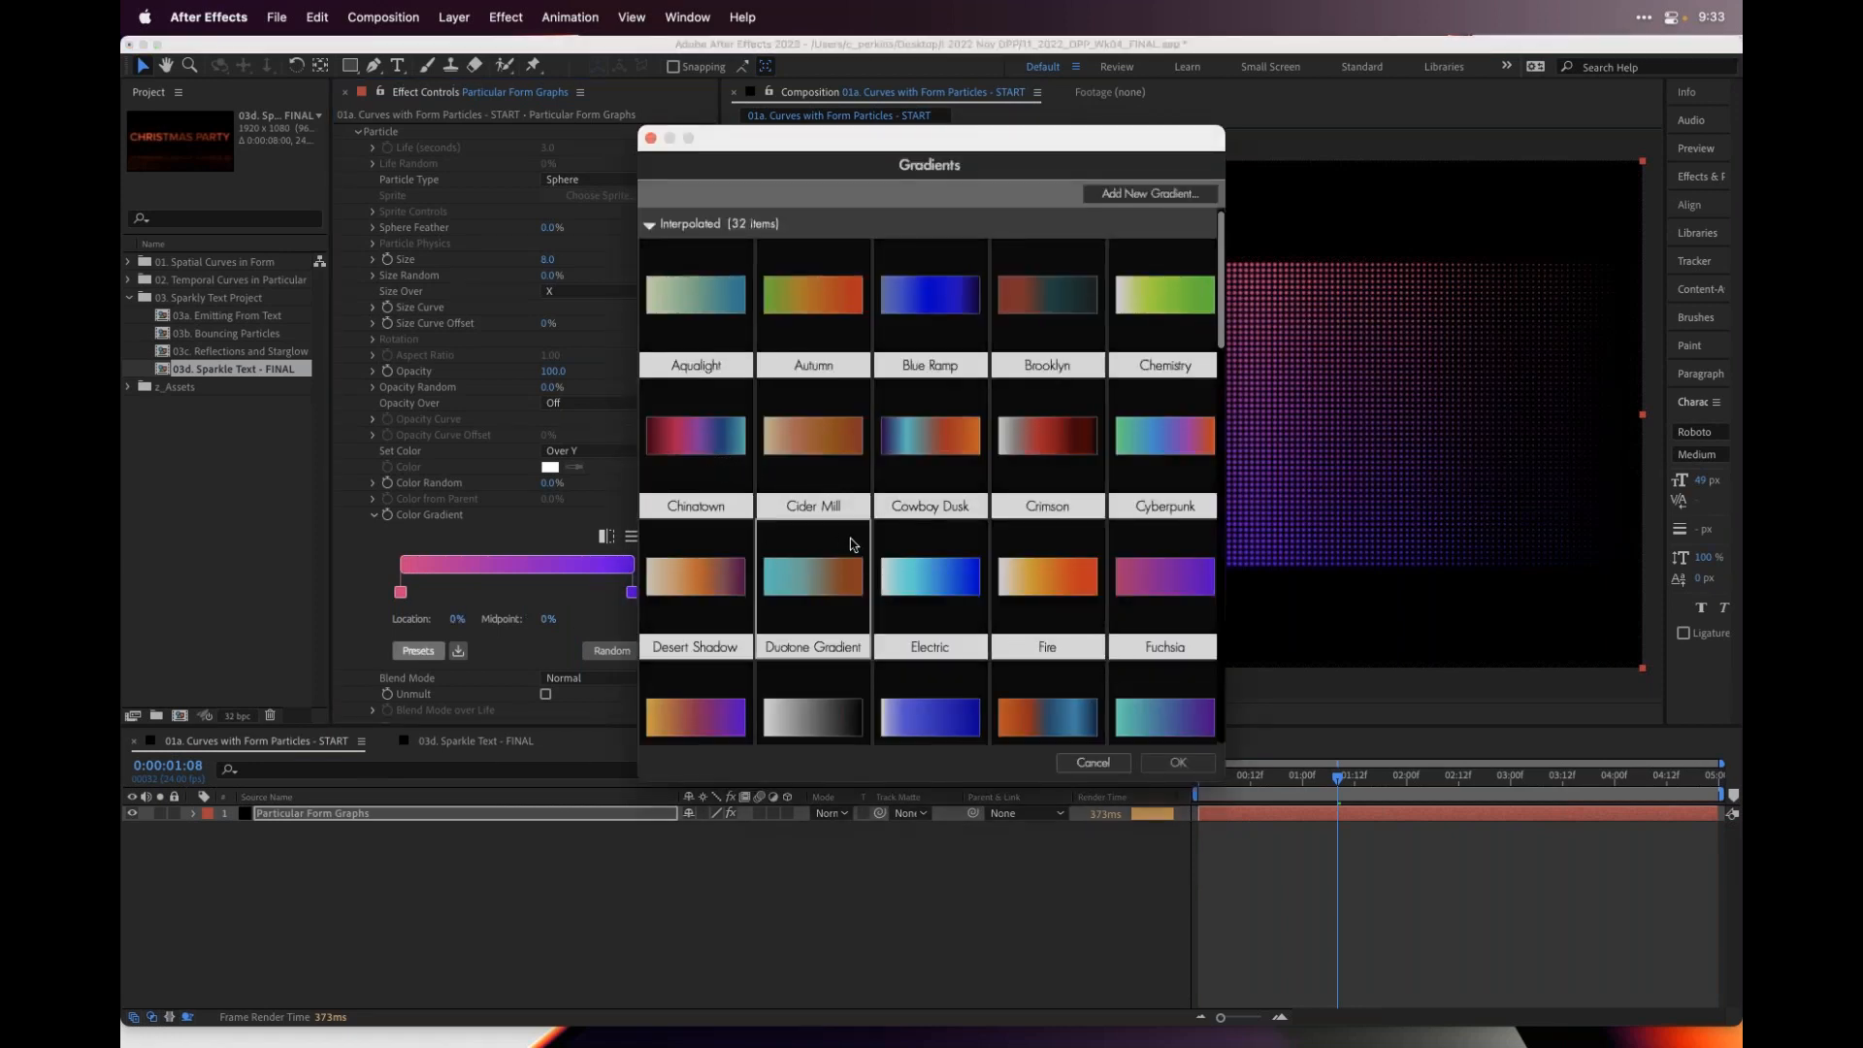
{"action": "double_click", "coordinate": [696, 437]}
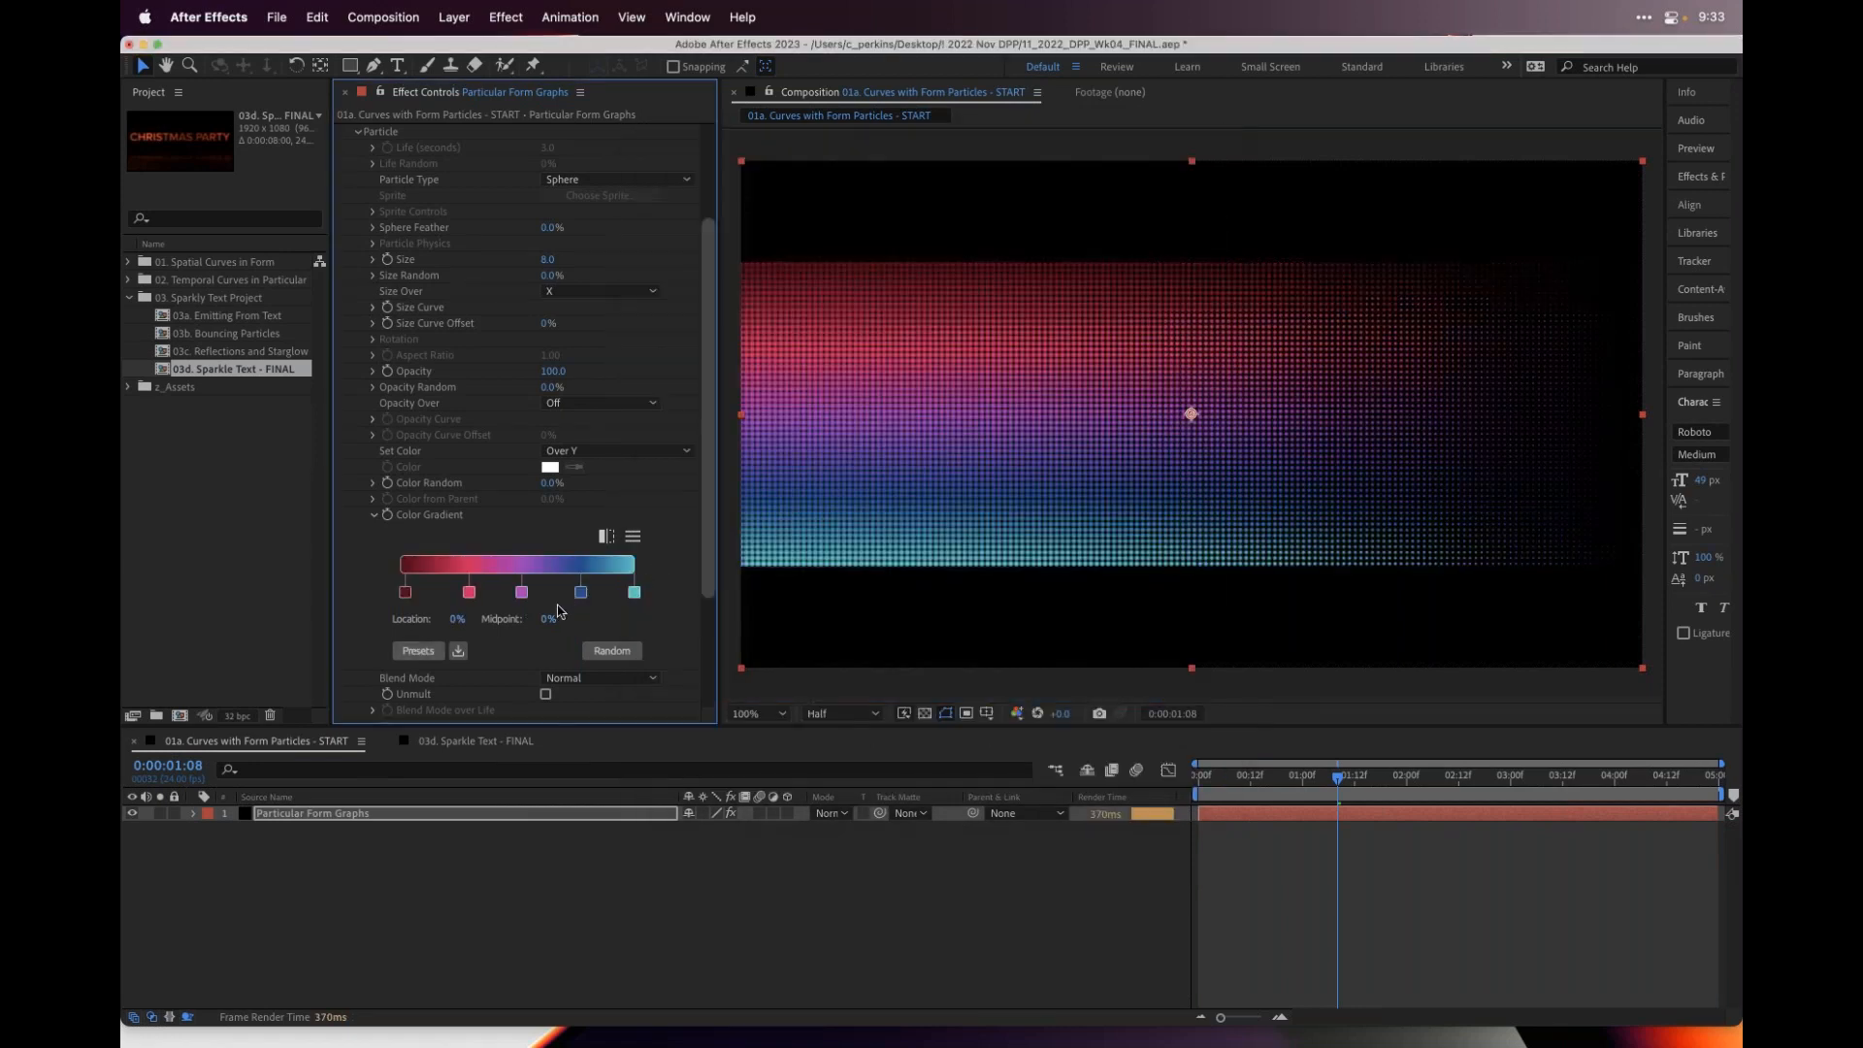
- Apply Step All to the Color Gradient and remove its dark red stop
{"action": "left_click", "coordinate": [632, 536]}
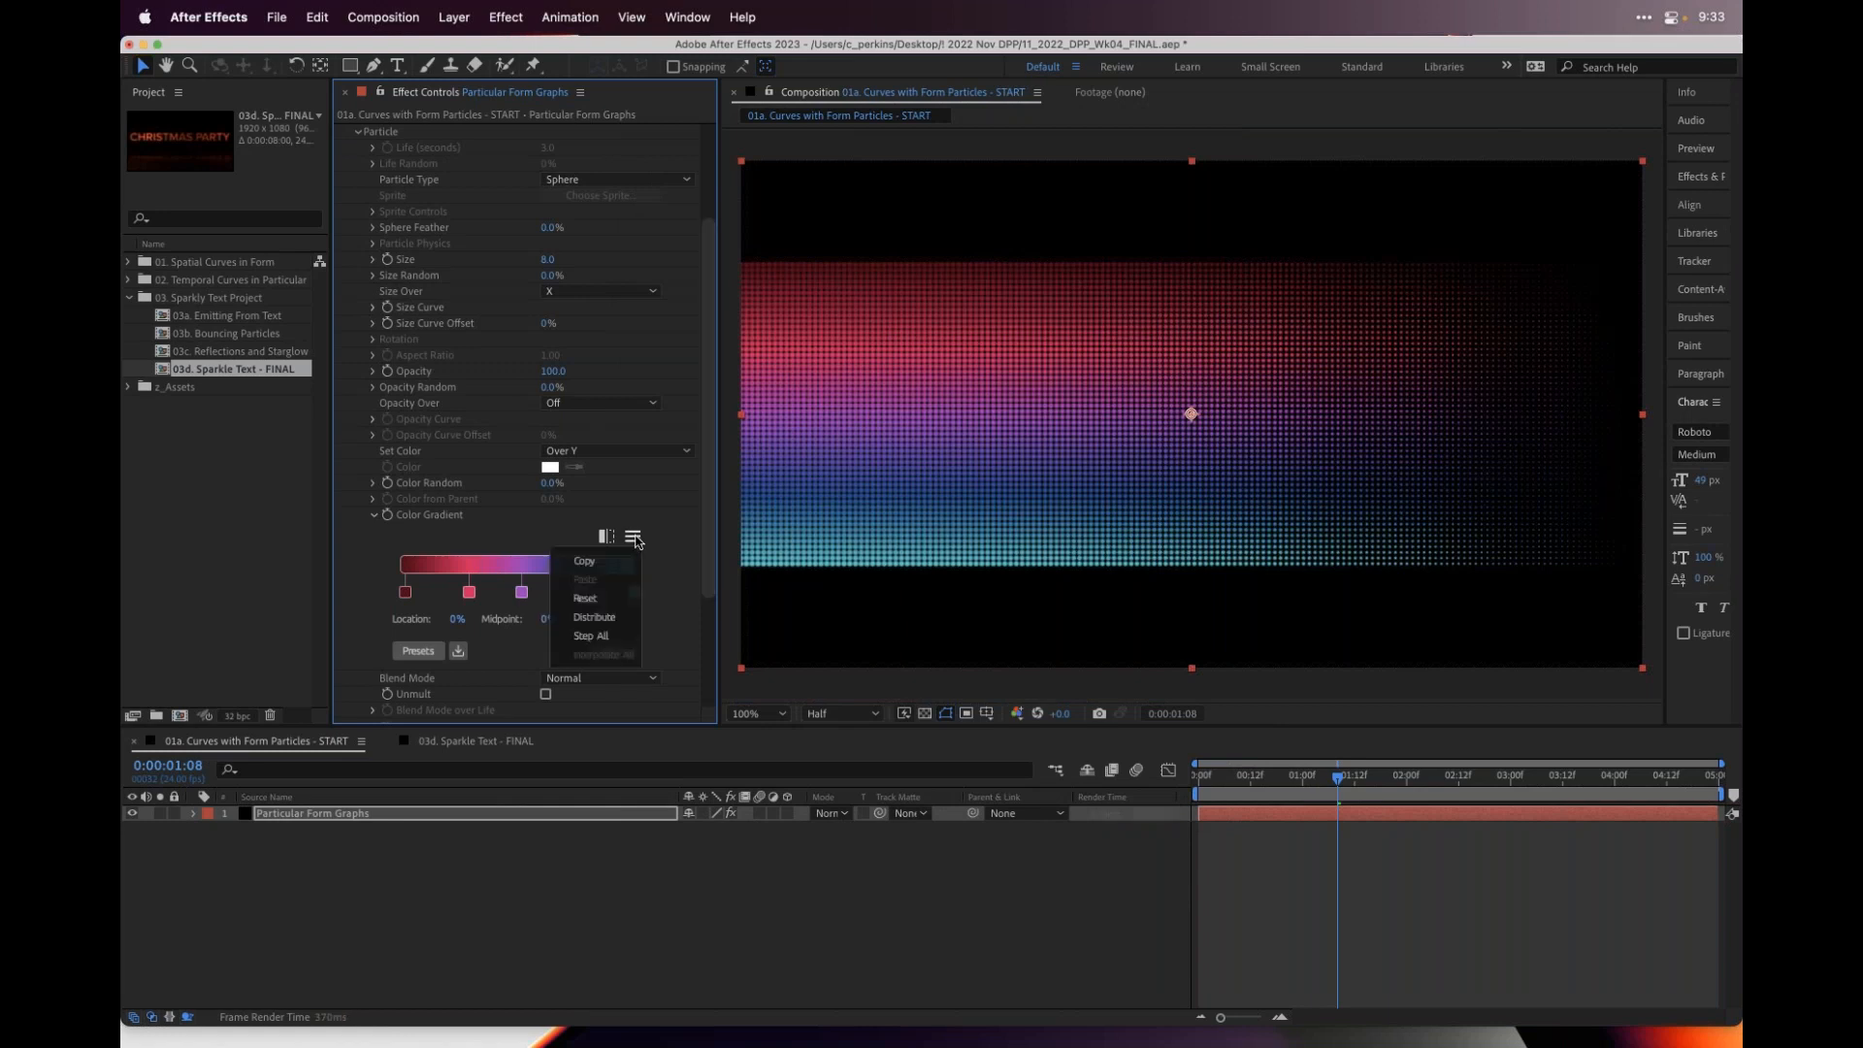
{"action": "left_click", "coordinate": [610, 638]}
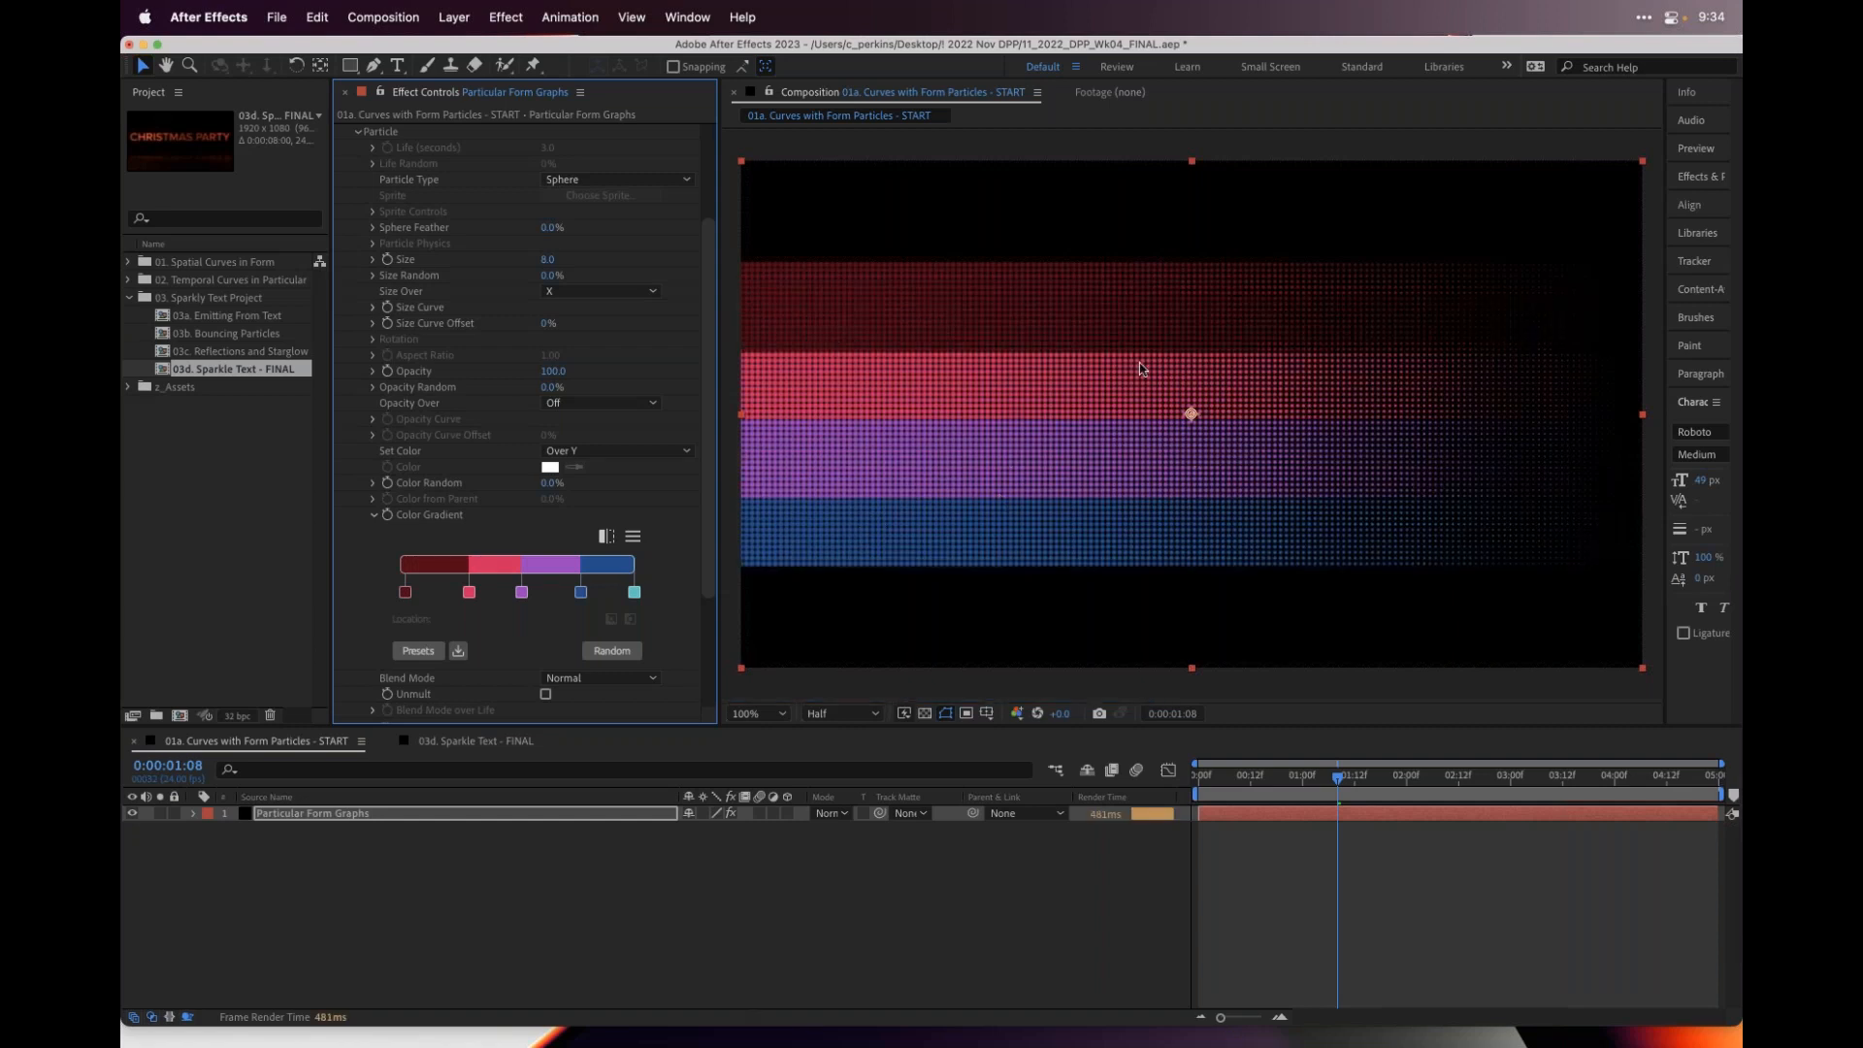
{"action": "left_click_drag", "start_coordinate": [405, 594], "coordinate": [398, 730]}
- Move the gradient's pink stop to about 6%, distribute all colour stops evenly, and collapse the Color Gradient
{"action": "left_click_drag", "start_coordinate": [468, 595], "coordinate": [414, 594]}
{"action": "left_click", "coordinate": [633, 537]}
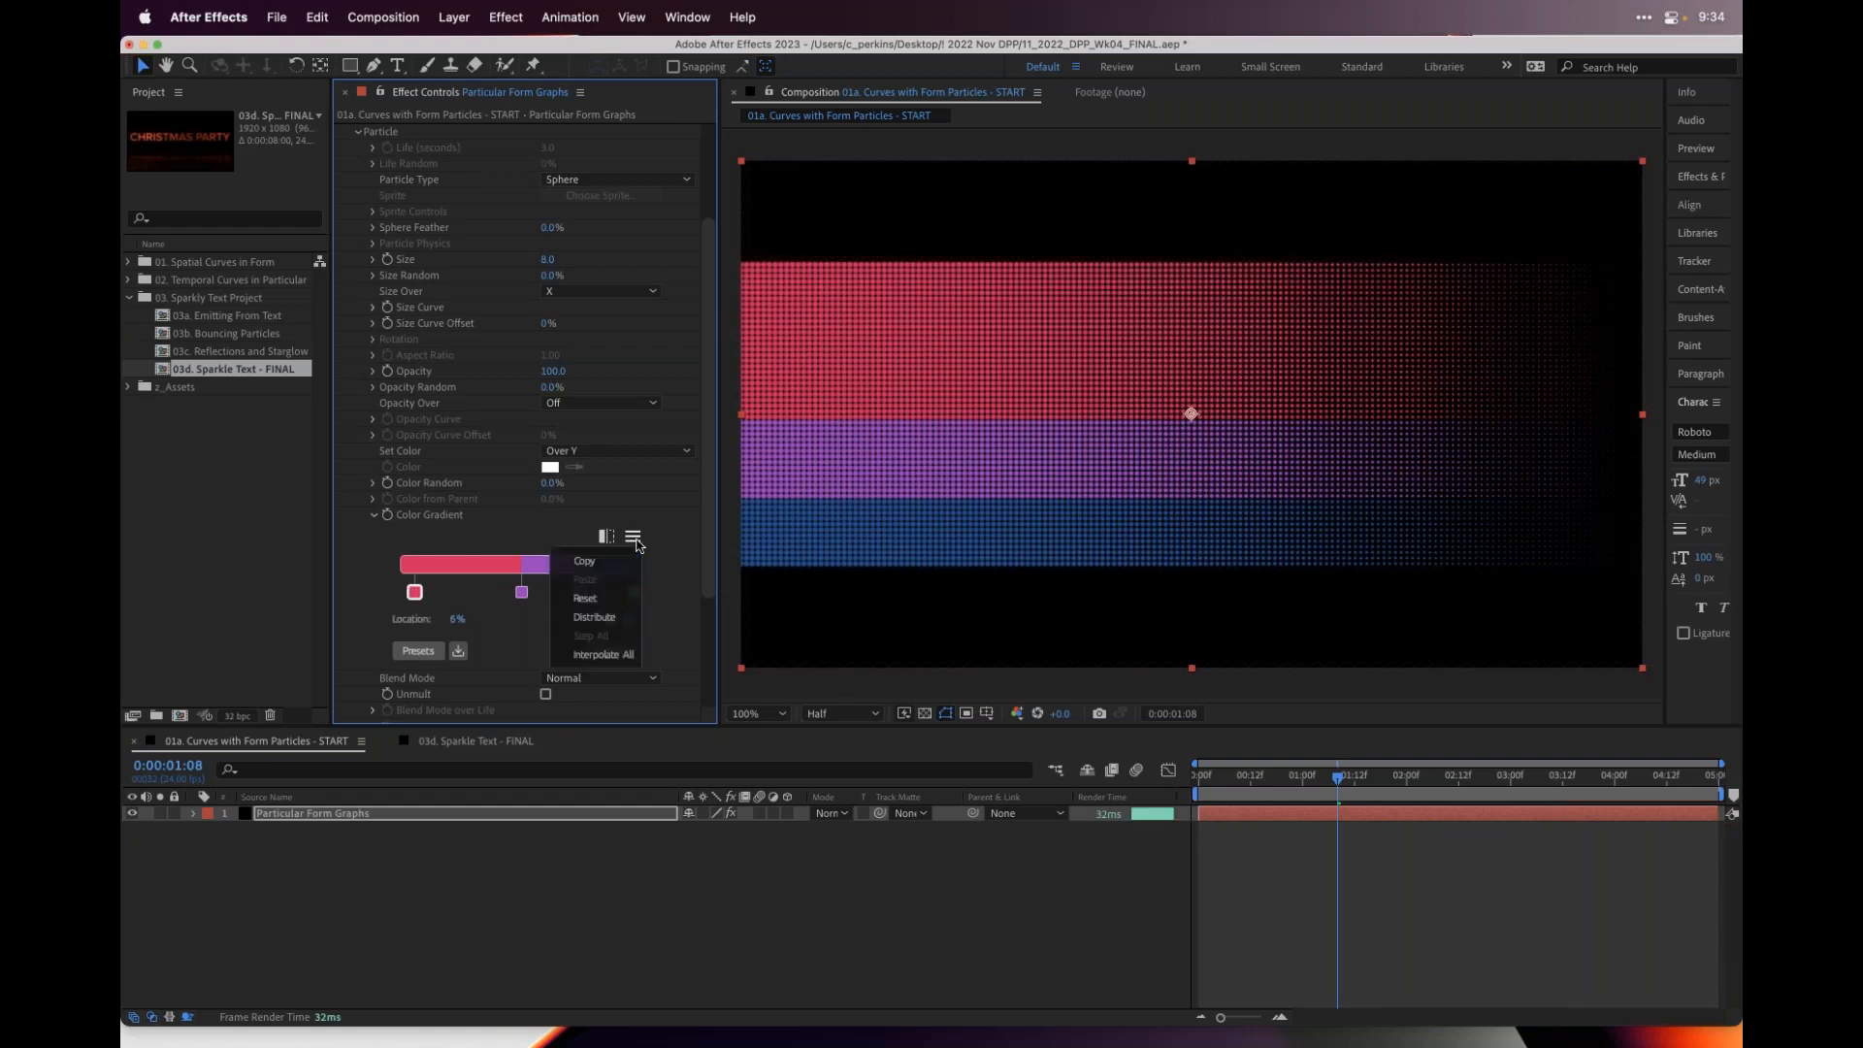
{"action": "left_click", "coordinate": [593, 617]}
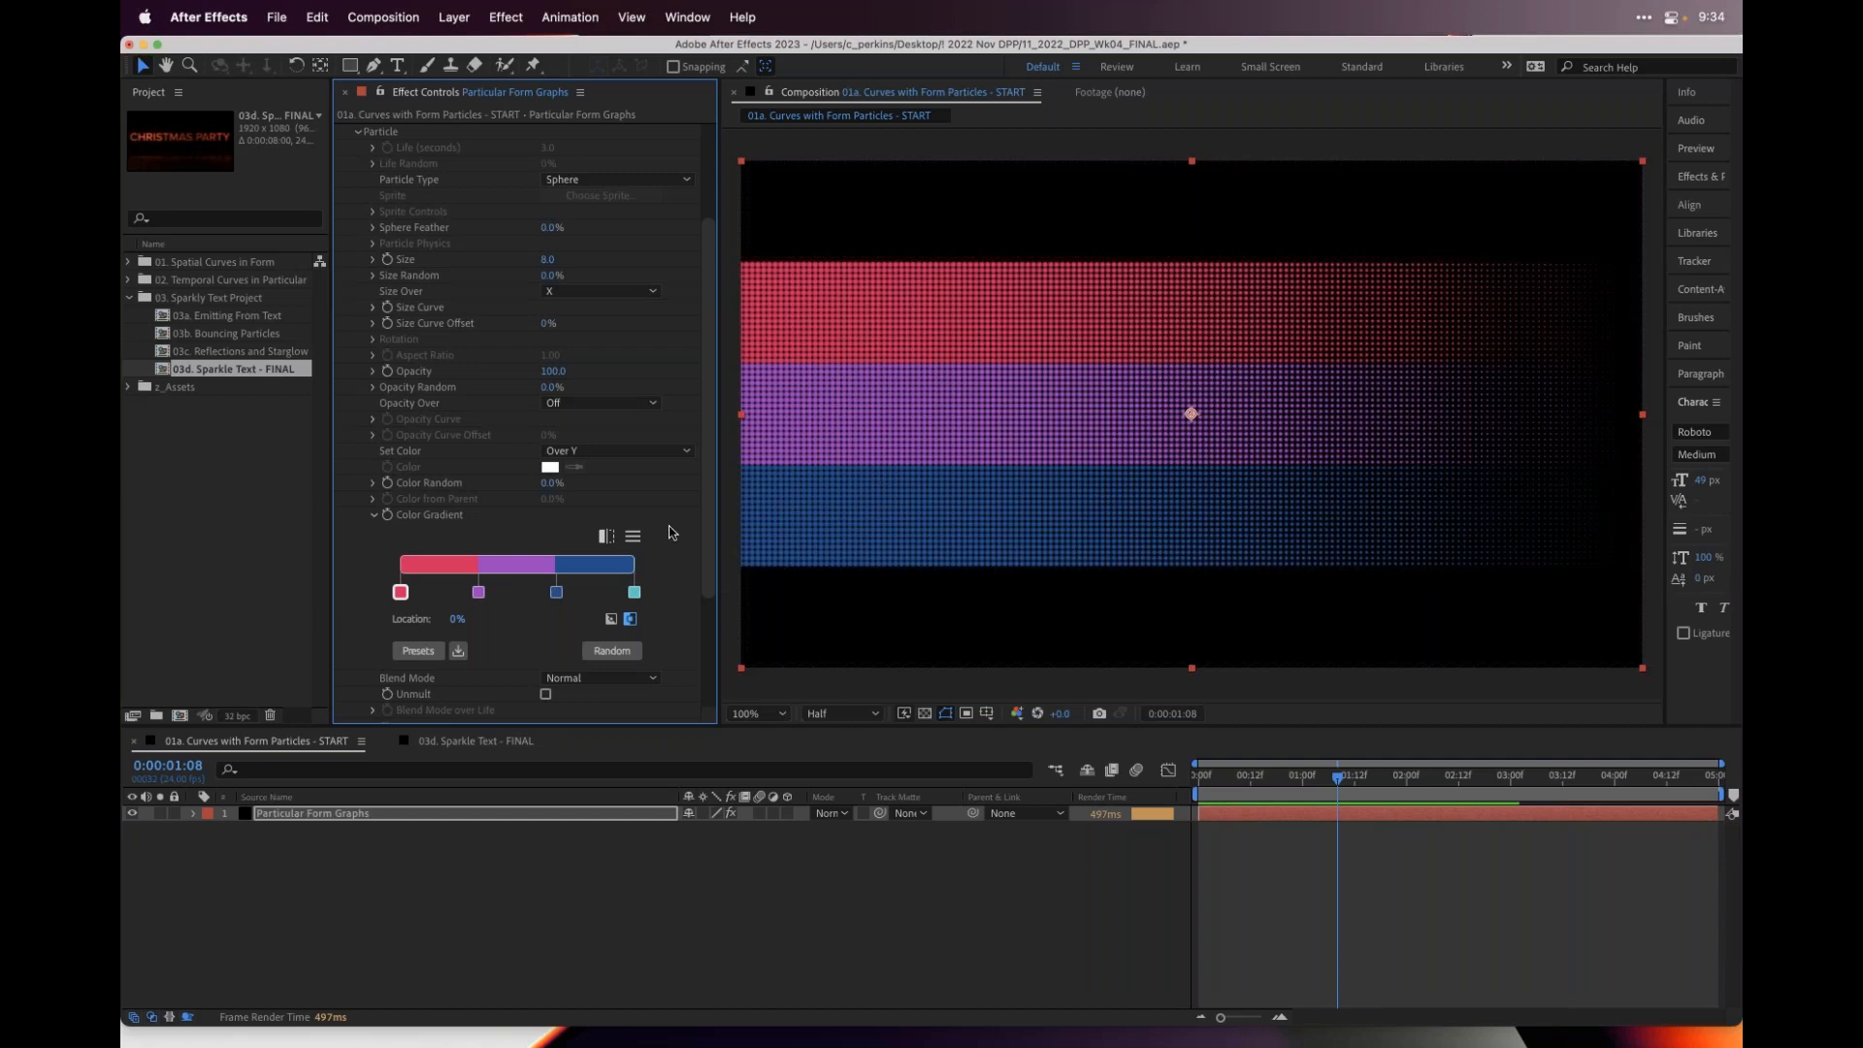
{"action": "left_click", "coordinate": [374, 515]}
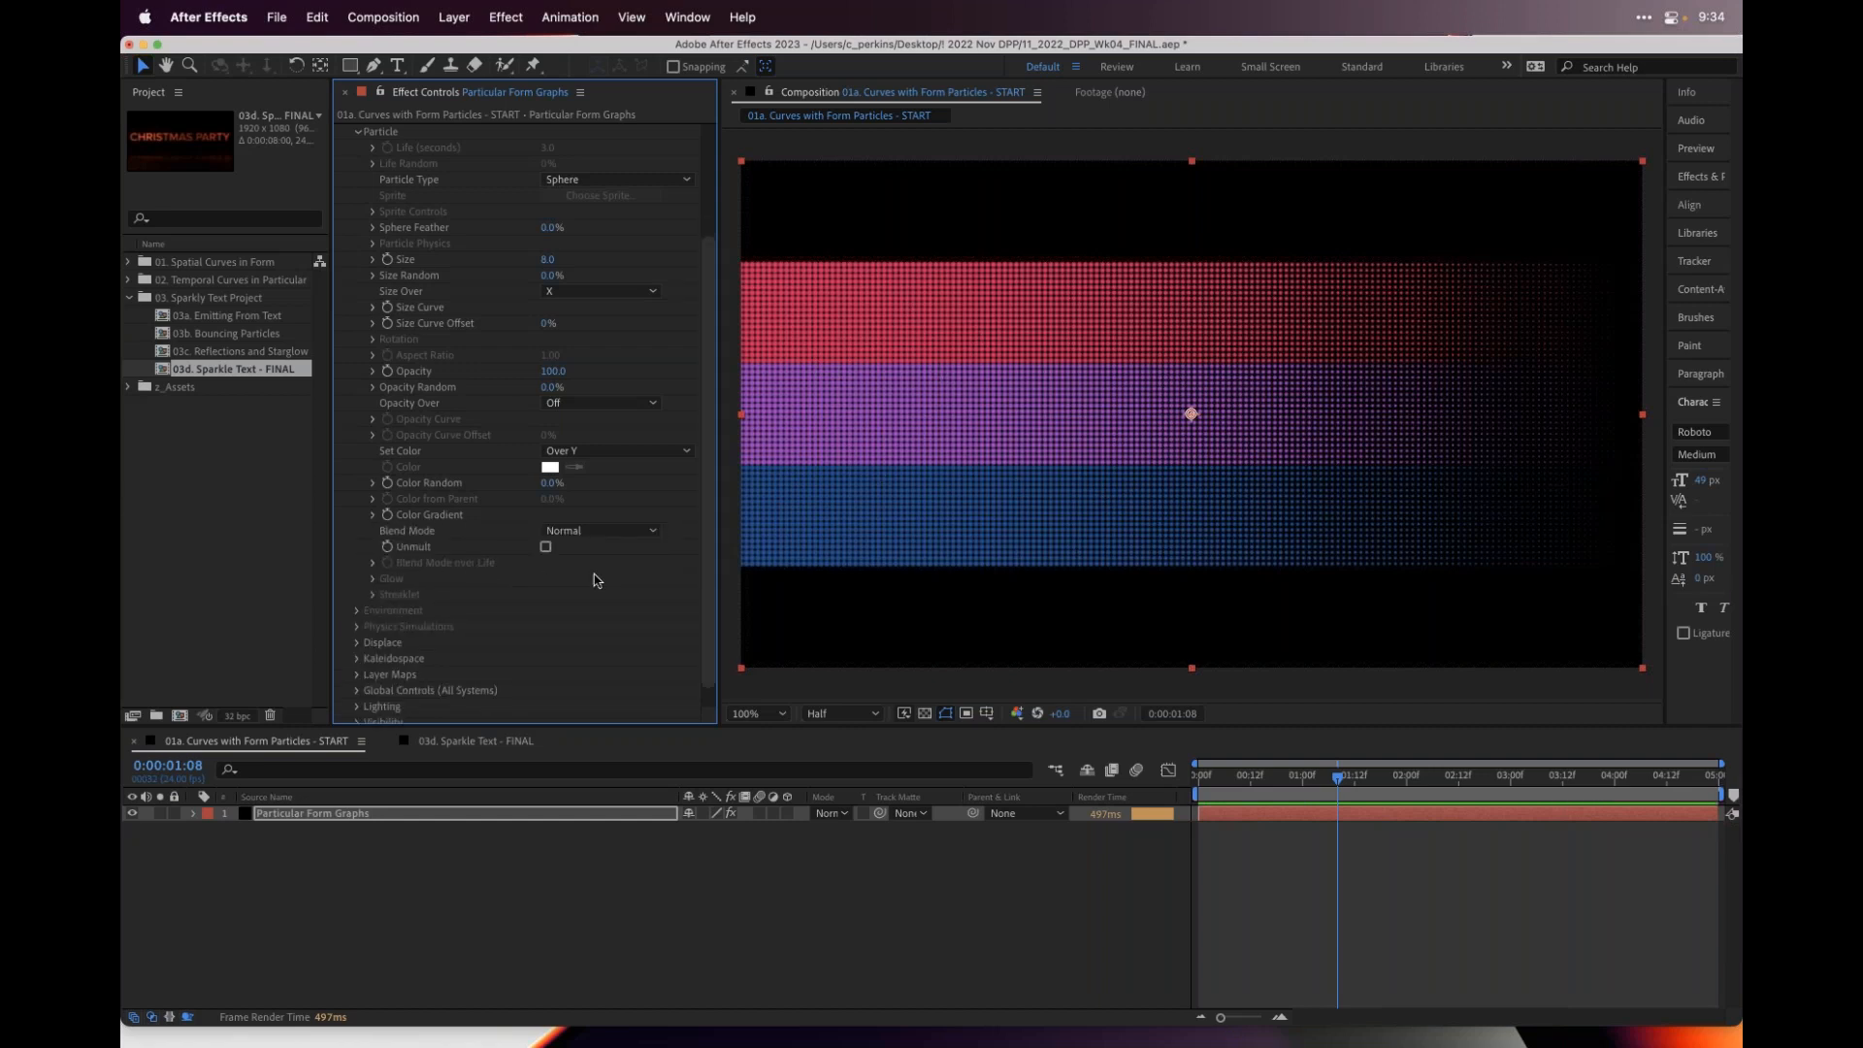
- Set the Turbulence Field's TF Displace XYZ to about 112 and the particles' Blend Mode to Add
{"action": "scroll", "coordinate": [417, 597], "scroll_direction": "down", "scroll_amount": 1}
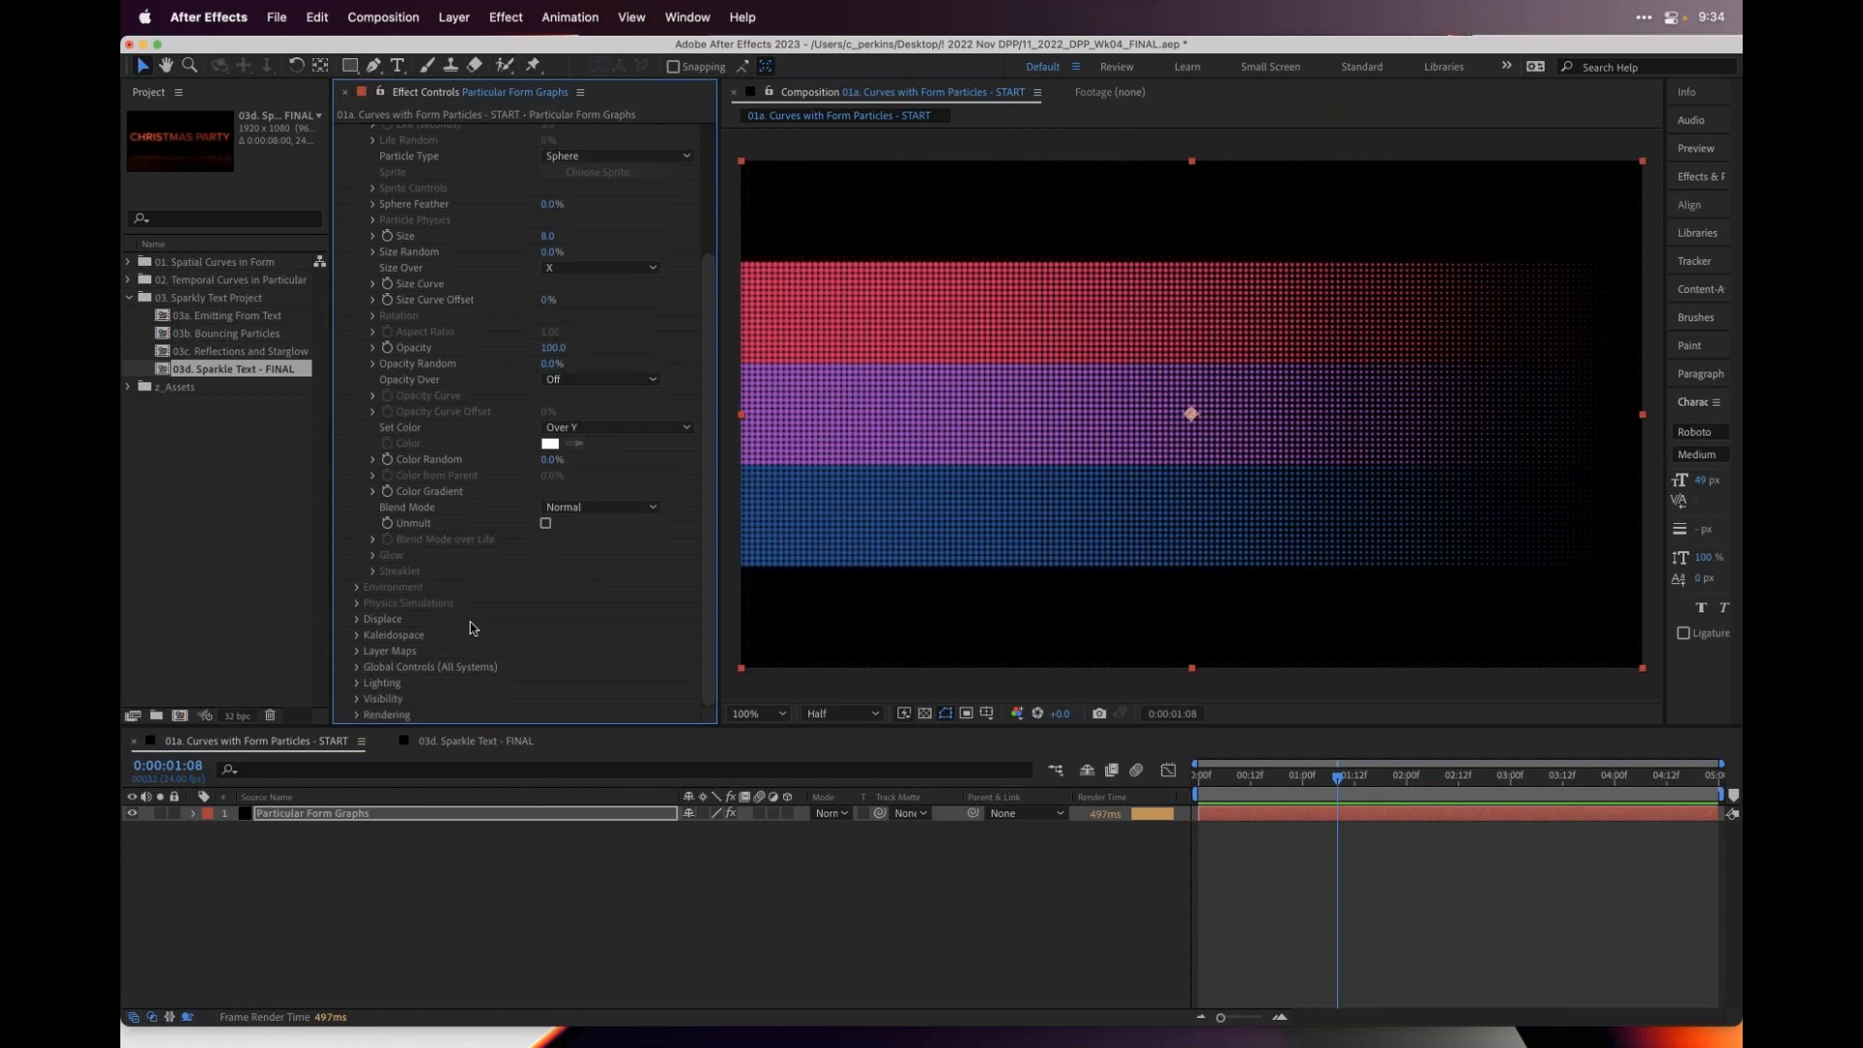
{"action": "left_click", "coordinate": [357, 619]}
{"action": "scroll", "coordinate": [490, 601], "scroll_direction": "down", "scroll_amount": 4}
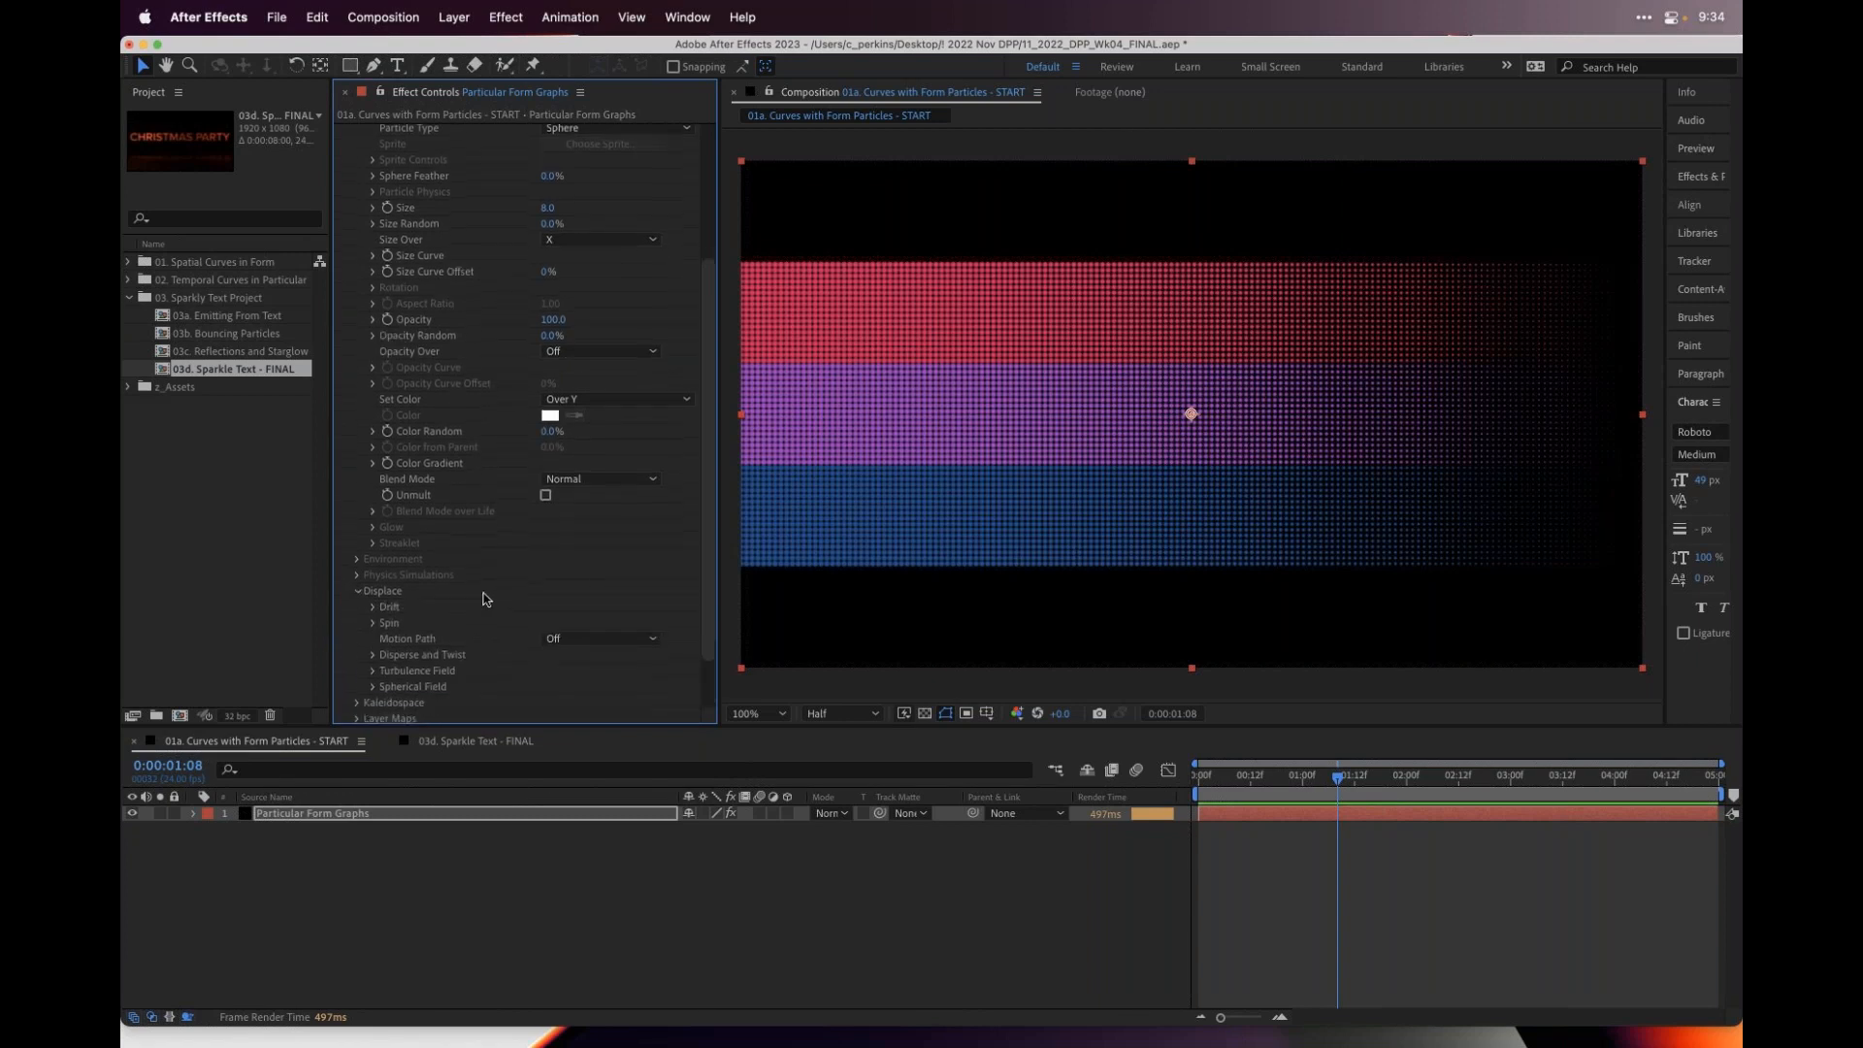
{"action": "left_click", "coordinate": [373, 604]}
{"action": "scroll", "coordinate": [407, 602], "scroll_direction": "down", "scroll_amount": 3}
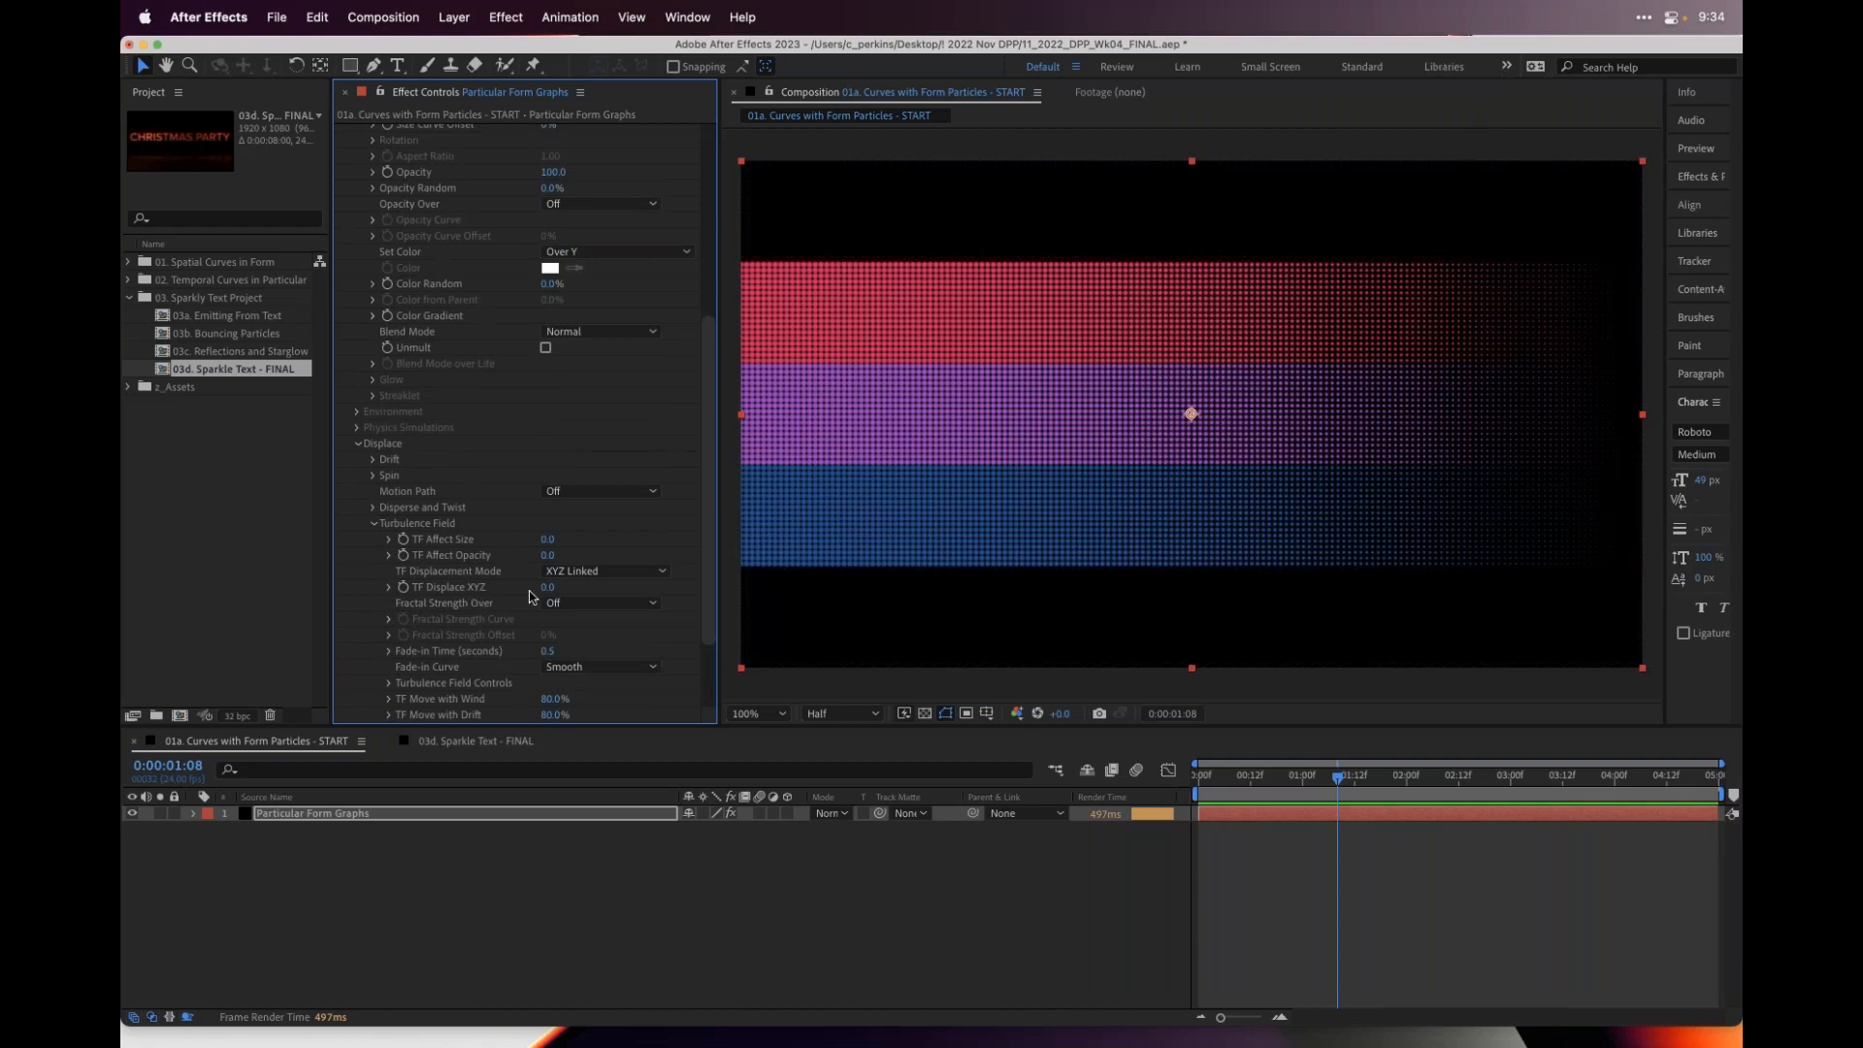
{"action": "left_click_drag", "start_coordinate": [548, 587], "coordinate": [594, 600]}
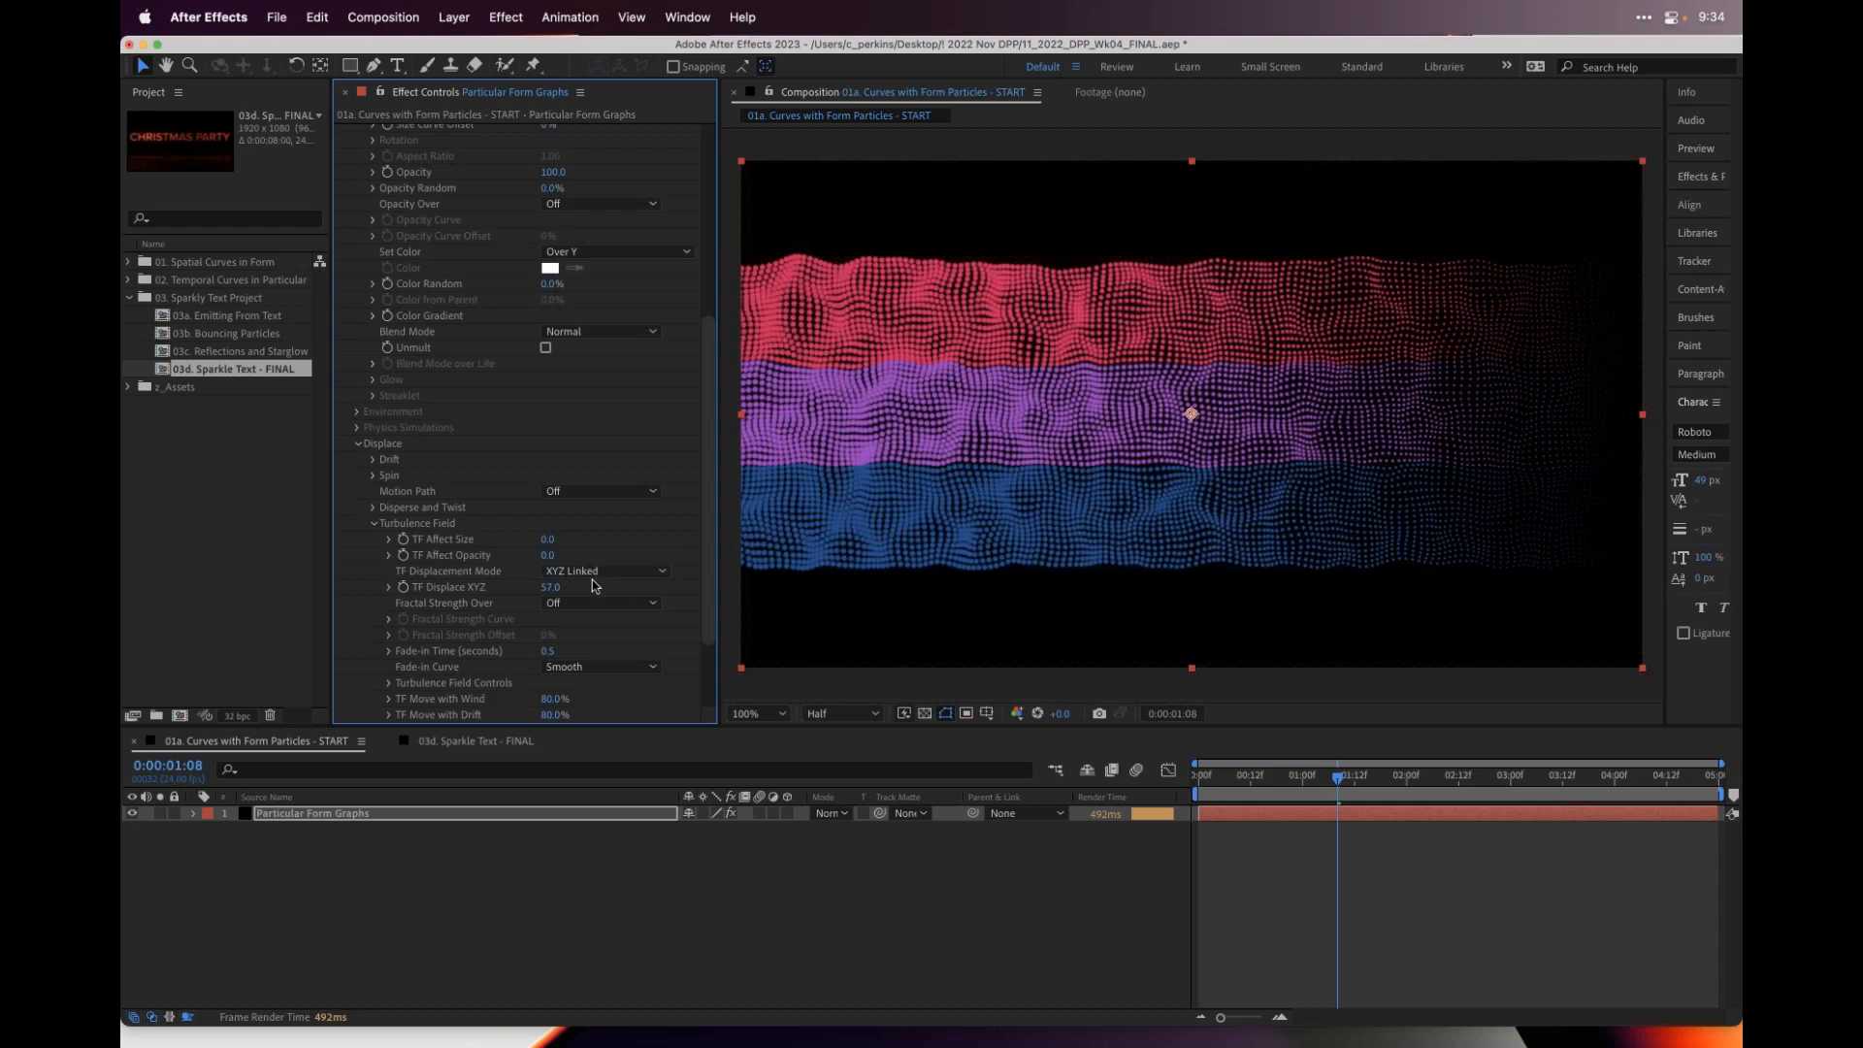
{"action": "left_click_drag", "start_coordinate": [551, 587], "coordinate": [611, 588]}
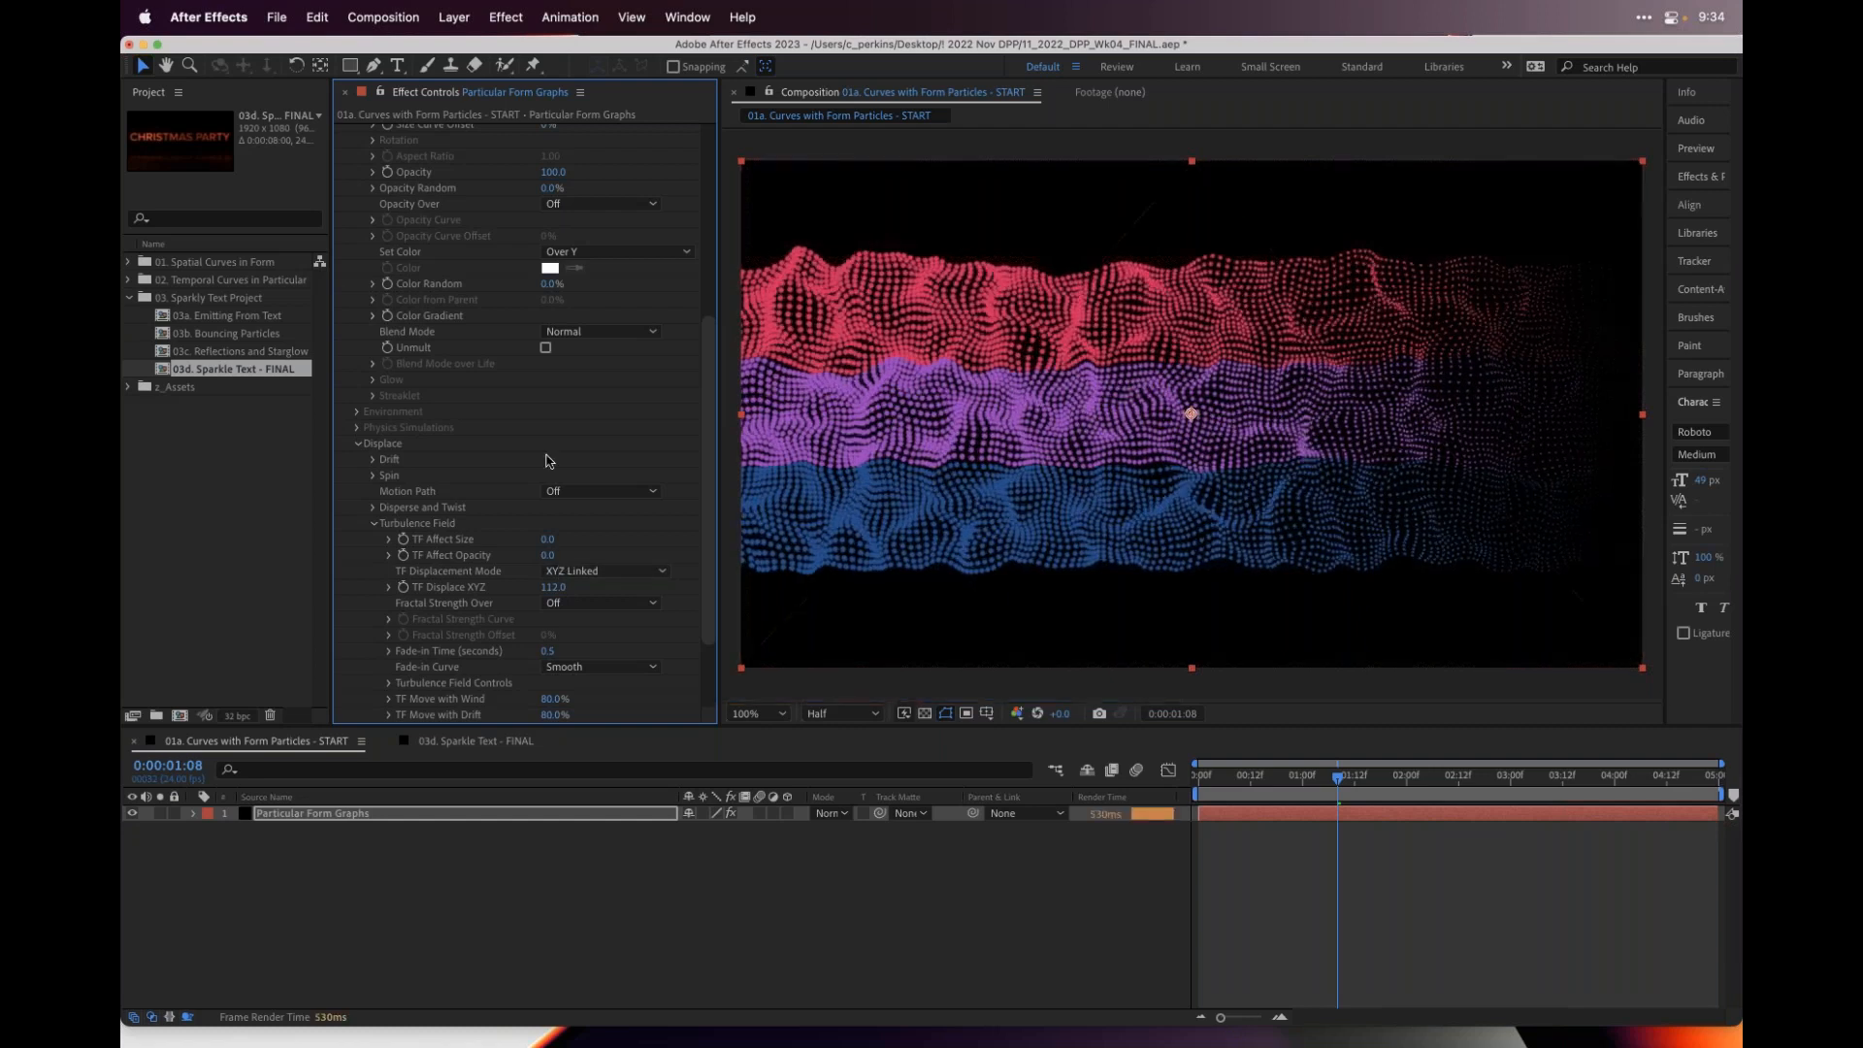
{"action": "left_click", "coordinate": [603, 338]}
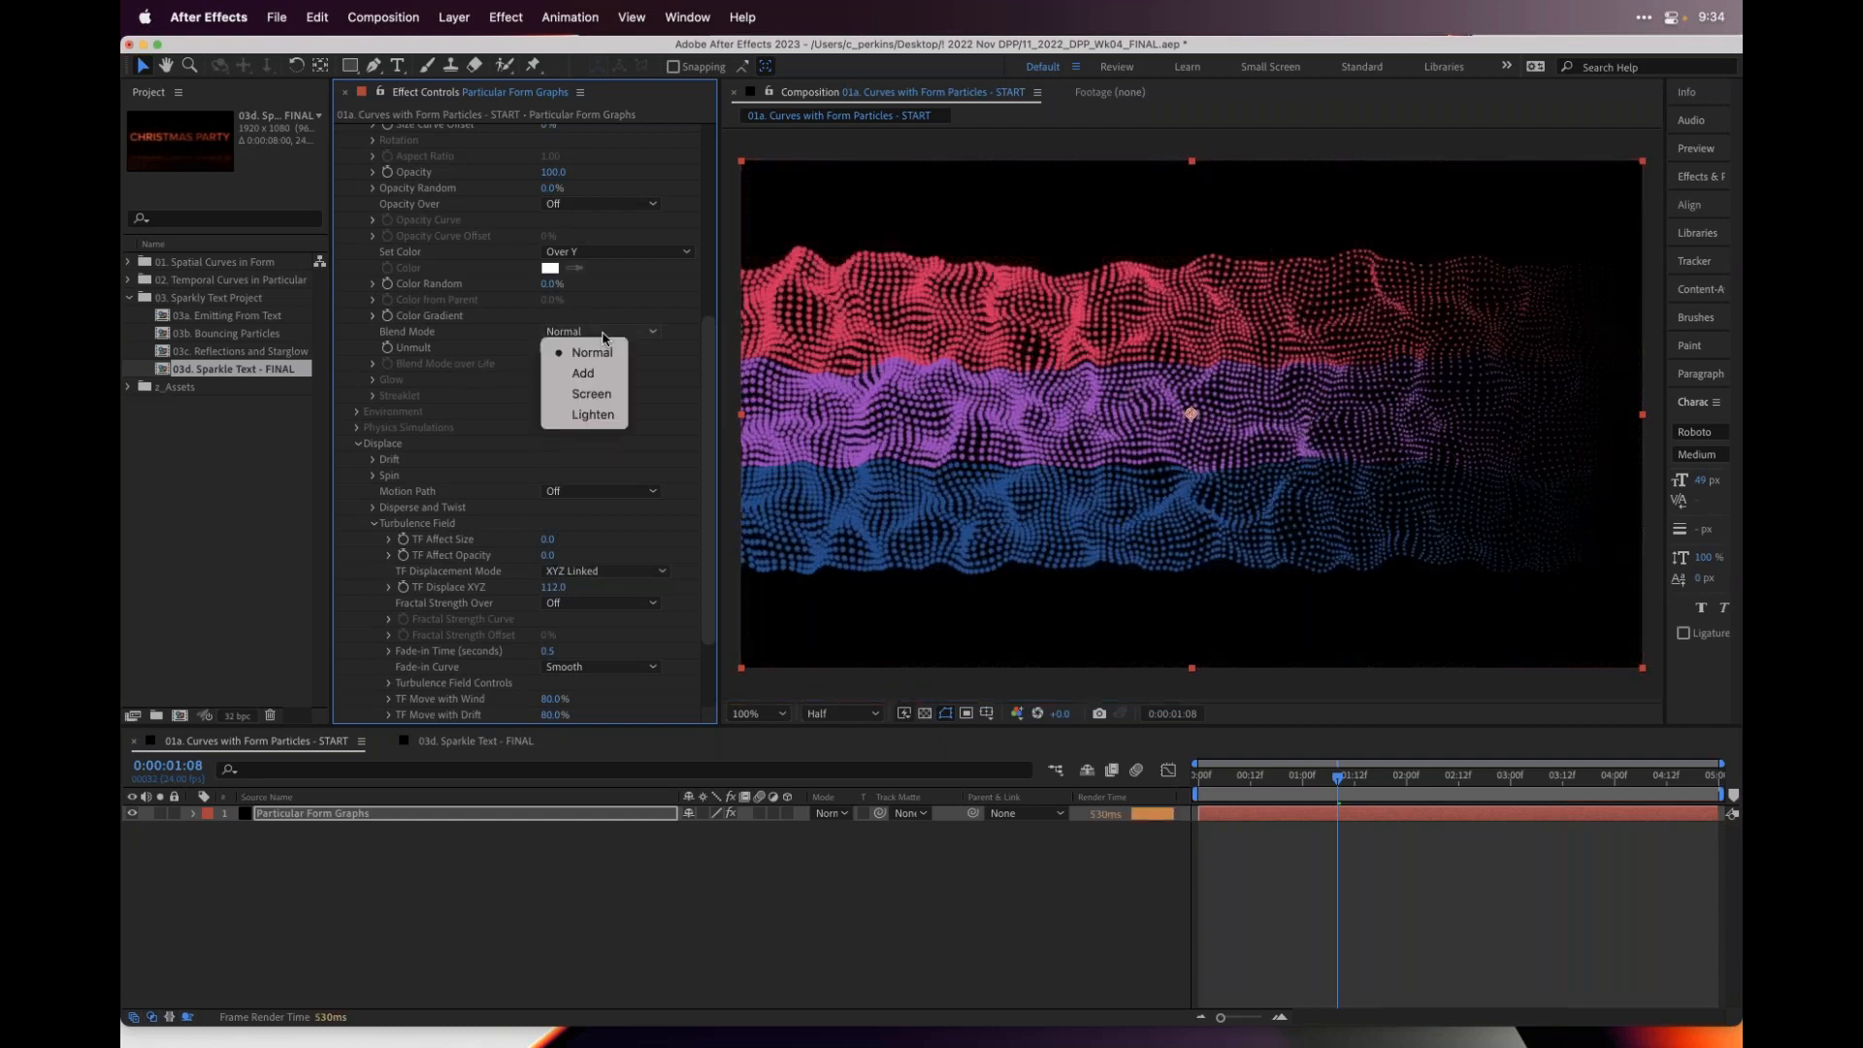
{"action": "key", "text": "Escape"}
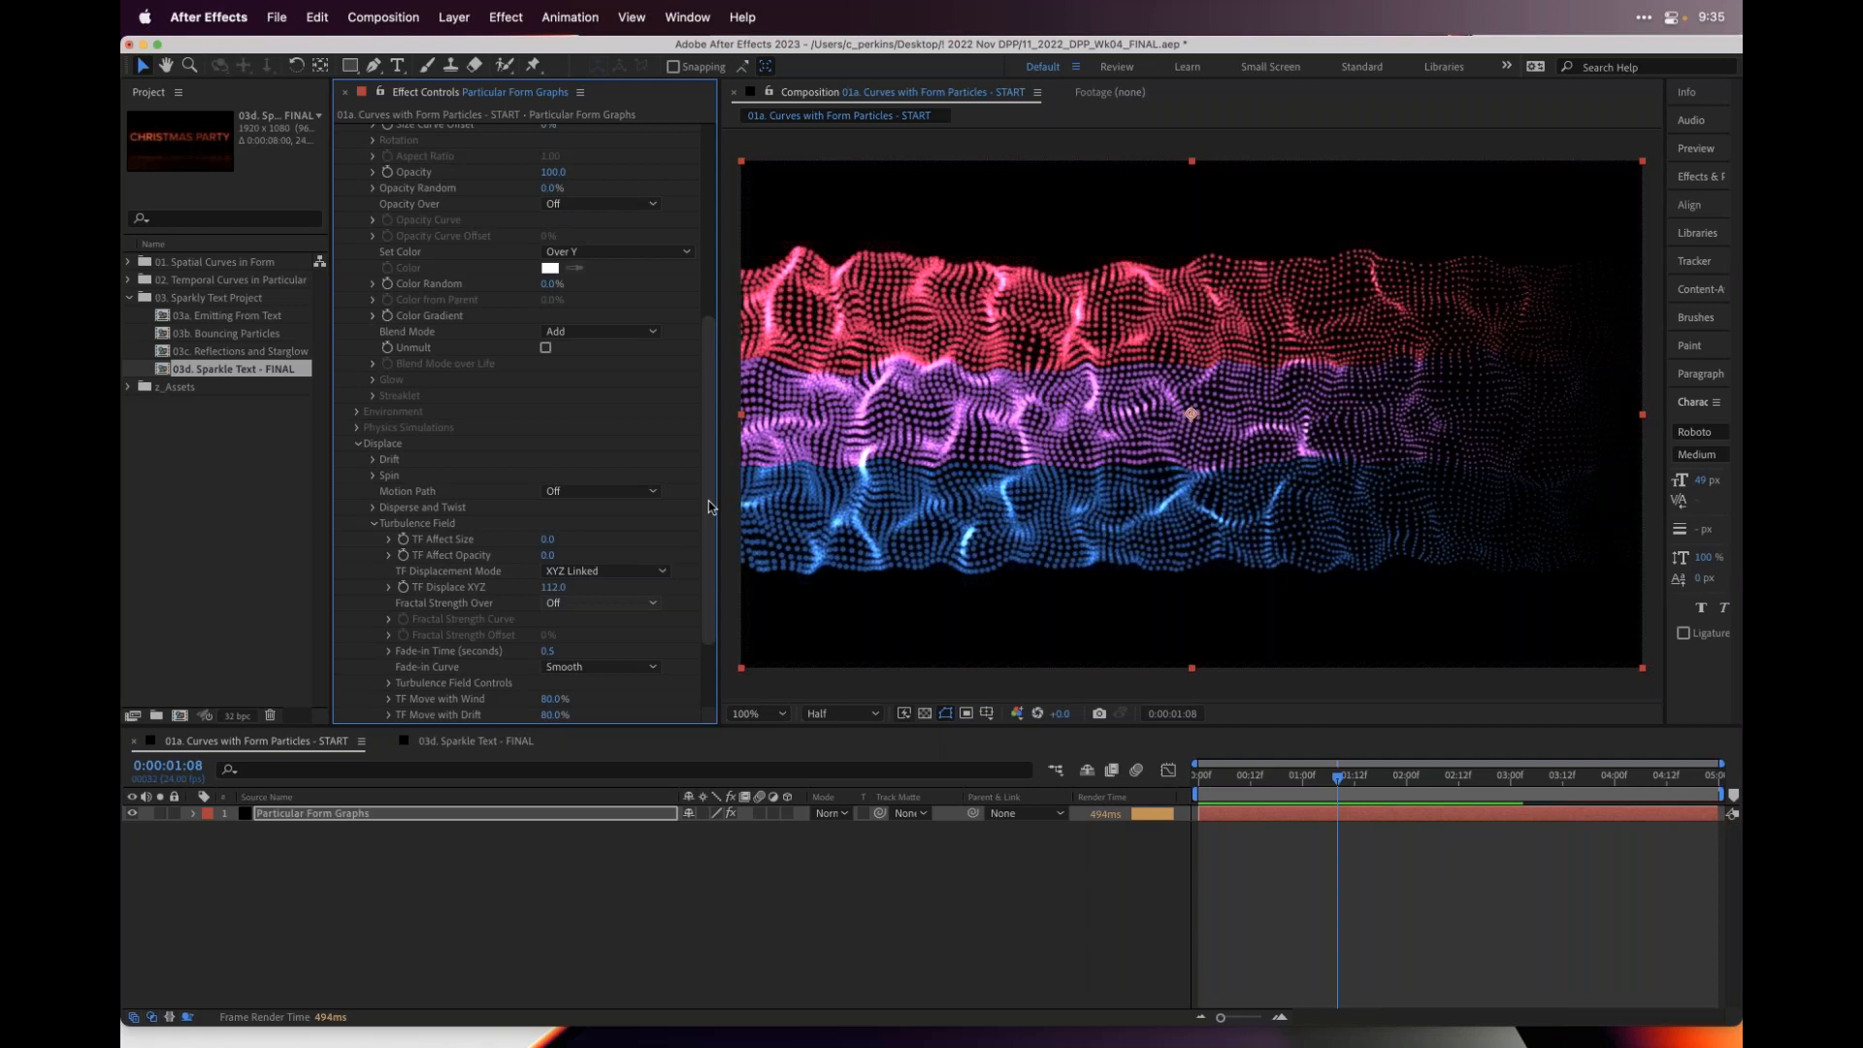
- Set the Turbulence Field's Fractal Strength Over to X and expand the Fractal Strength Curve graph
{"action": "left_click_drag", "start_coordinate": [710, 470], "coordinate": [708, 512]}
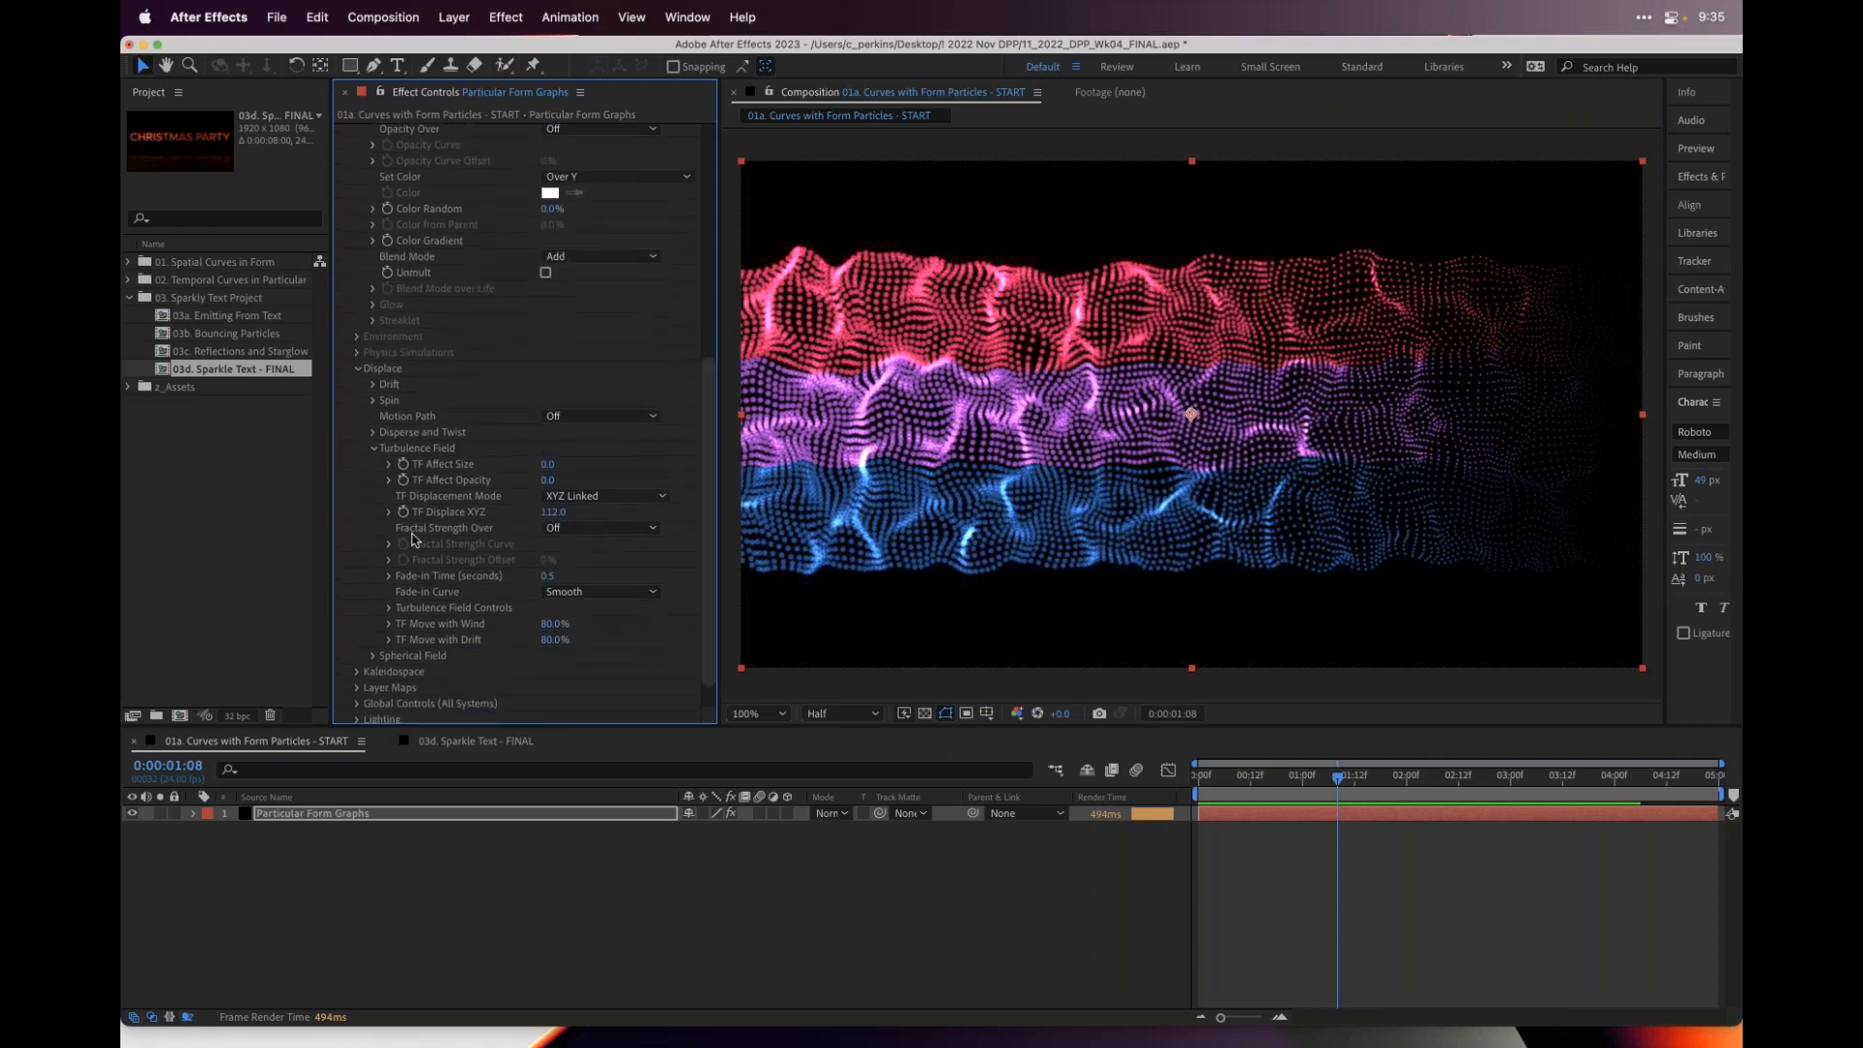
{"action": "left_click", "coordinate": [582, 532]}
{"action": "left_click", "coordinate": [575, 571]}
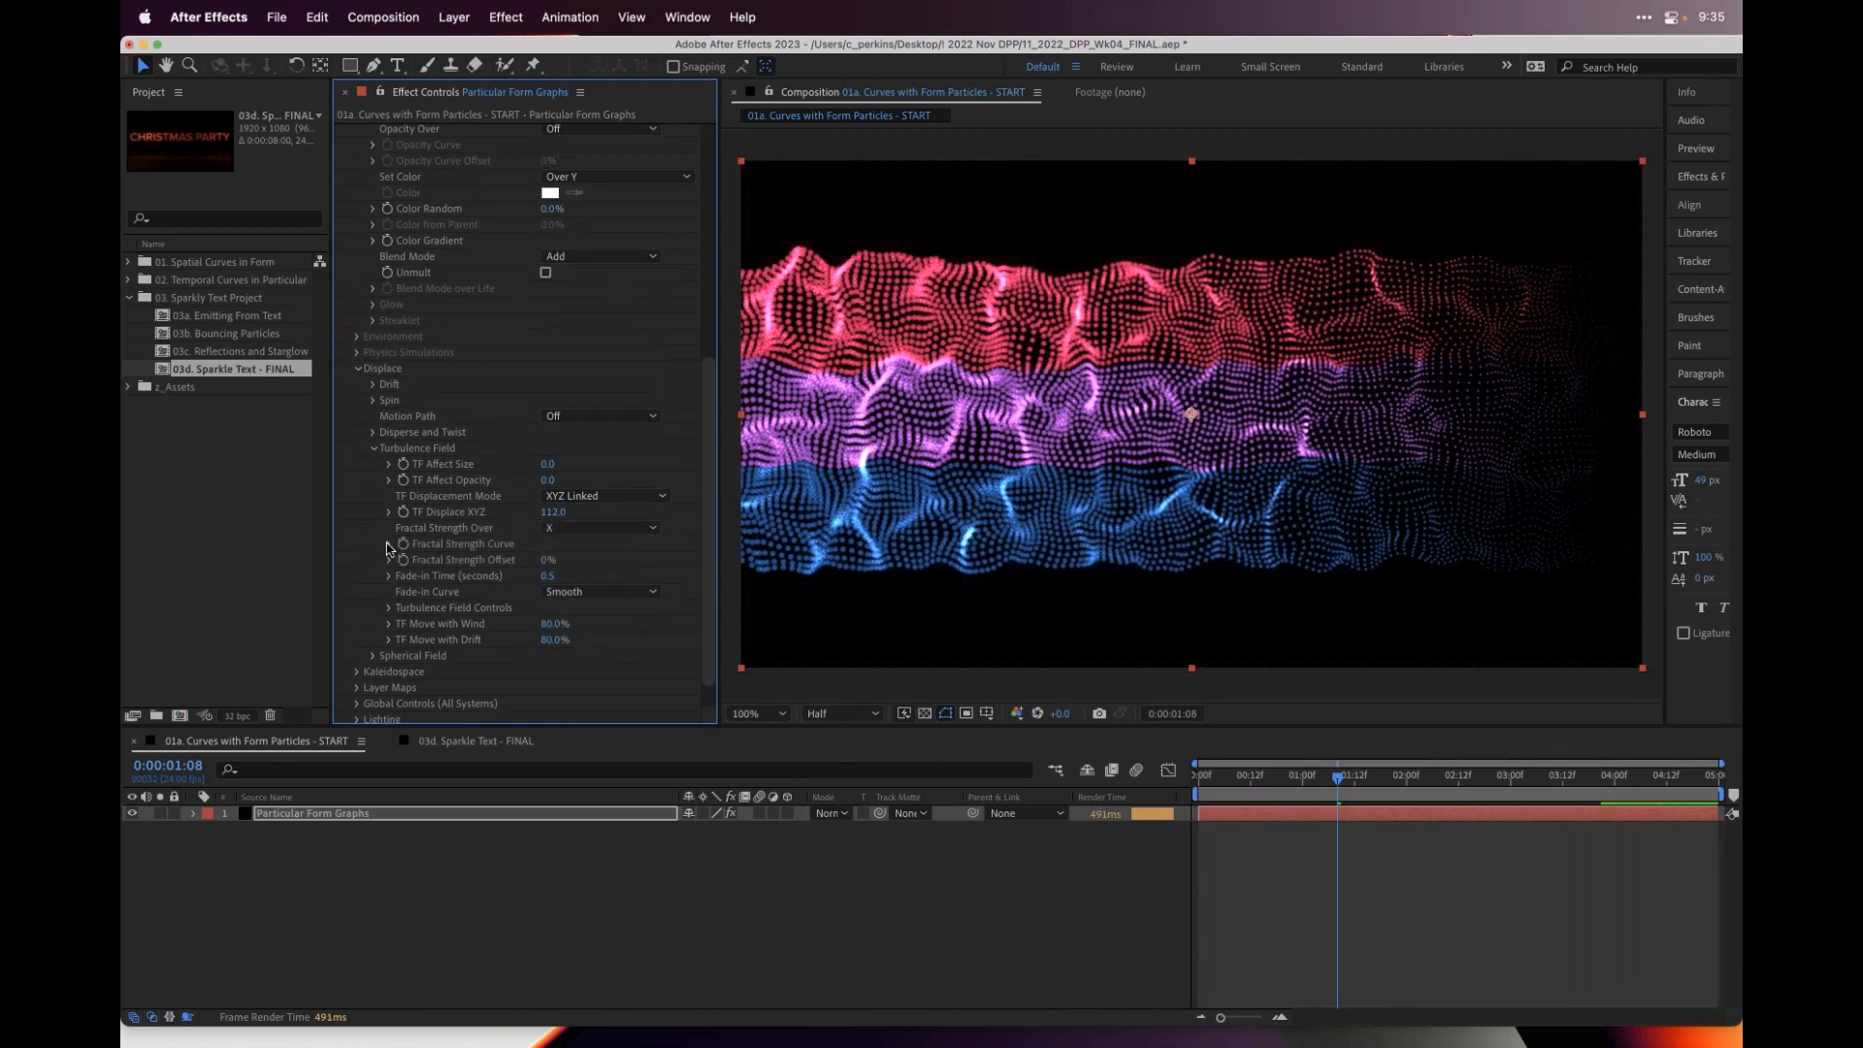
{"action": "left_click", "coordinate": [388, 544]}
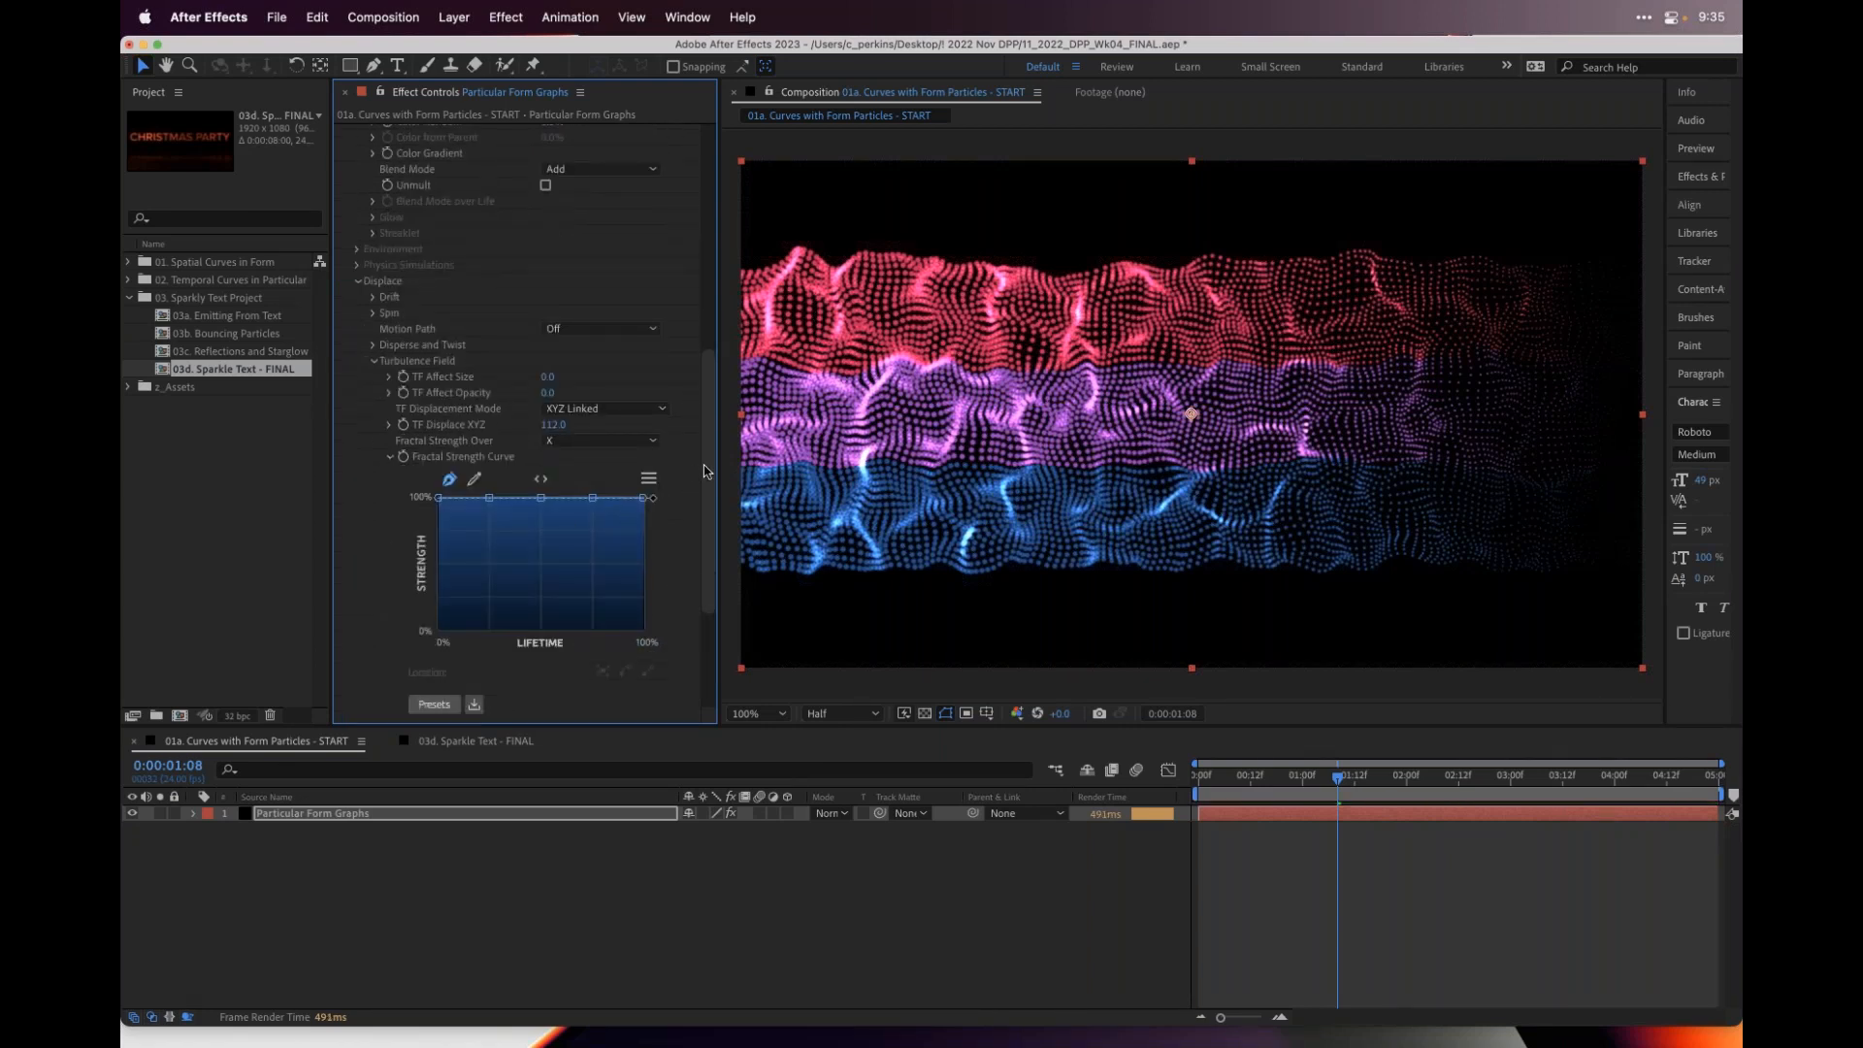
- Copy the Size Curve into the Fractal Strength Curve and flip the pasted curve horizontally
{"action": "left_click_drag", "start_coordinate": [707, 450], "coordinate": [714, 341]}
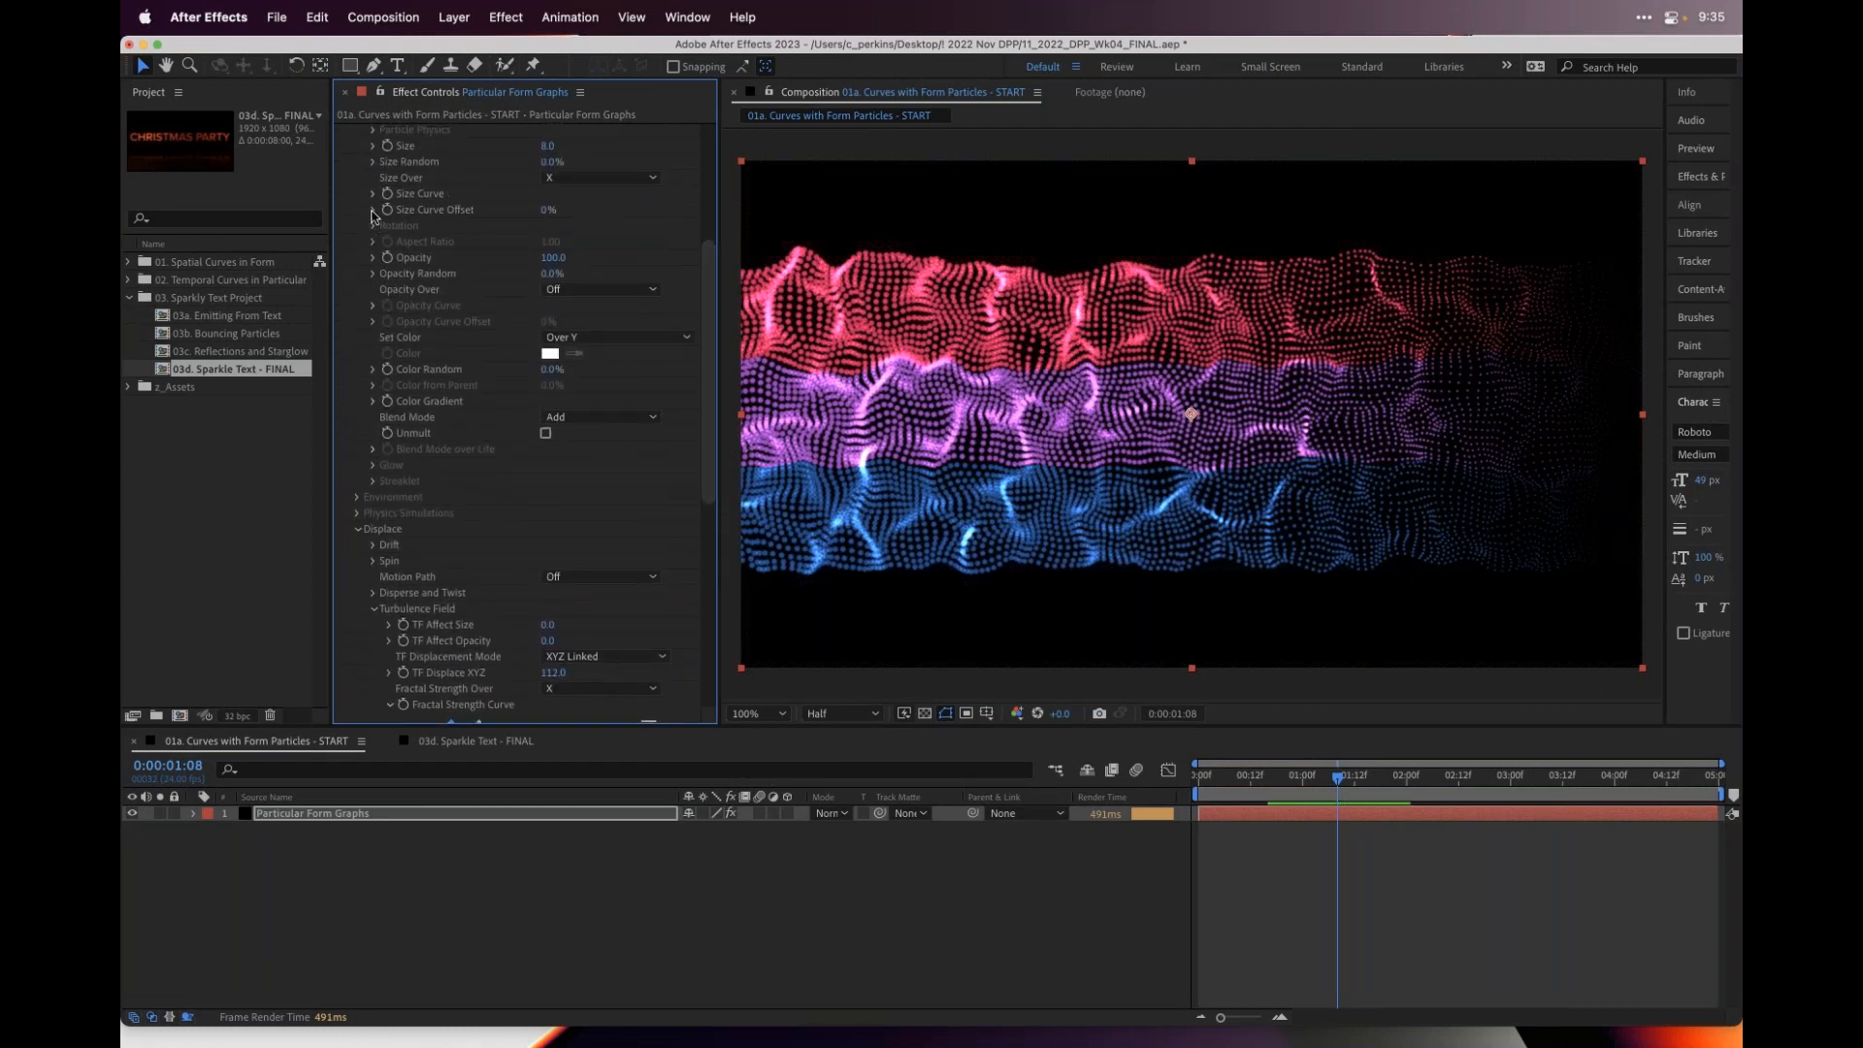
{"action": "left_click", "coordinate": [371, 195]}
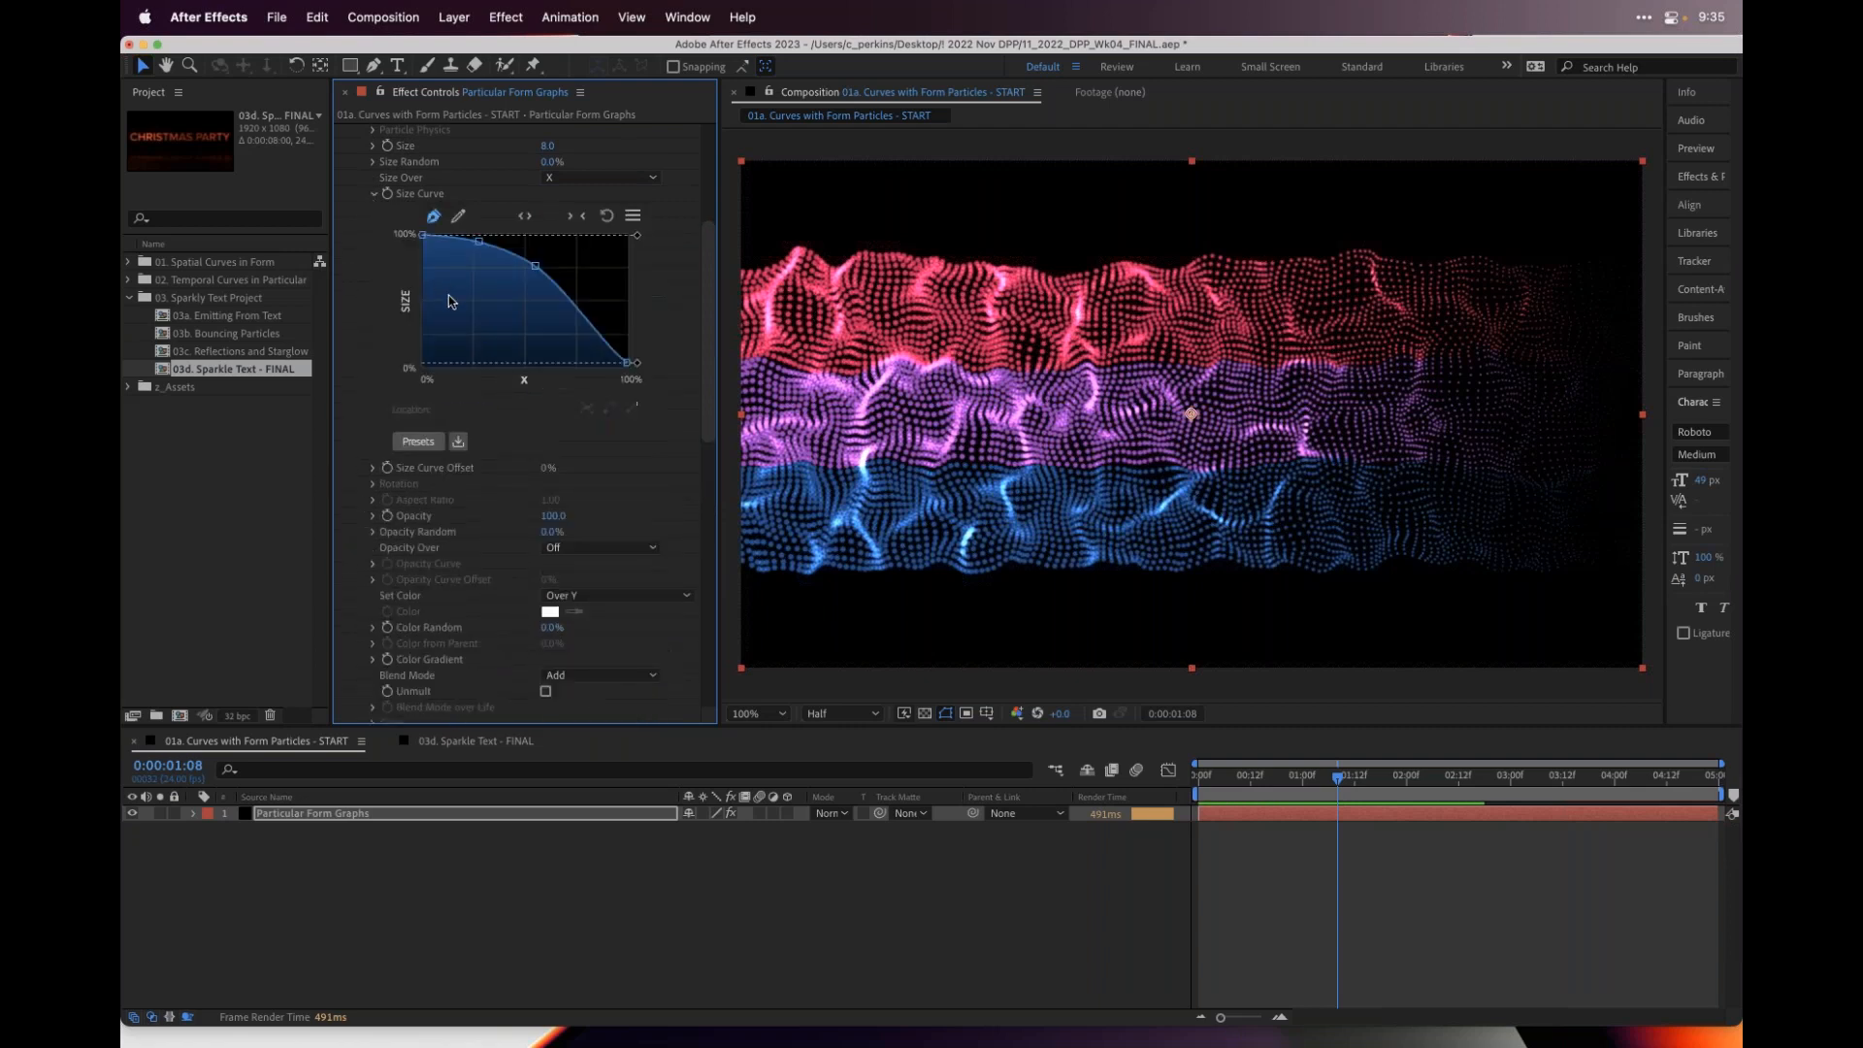
{"action": "left_click", "coordinate": [633, 217]}
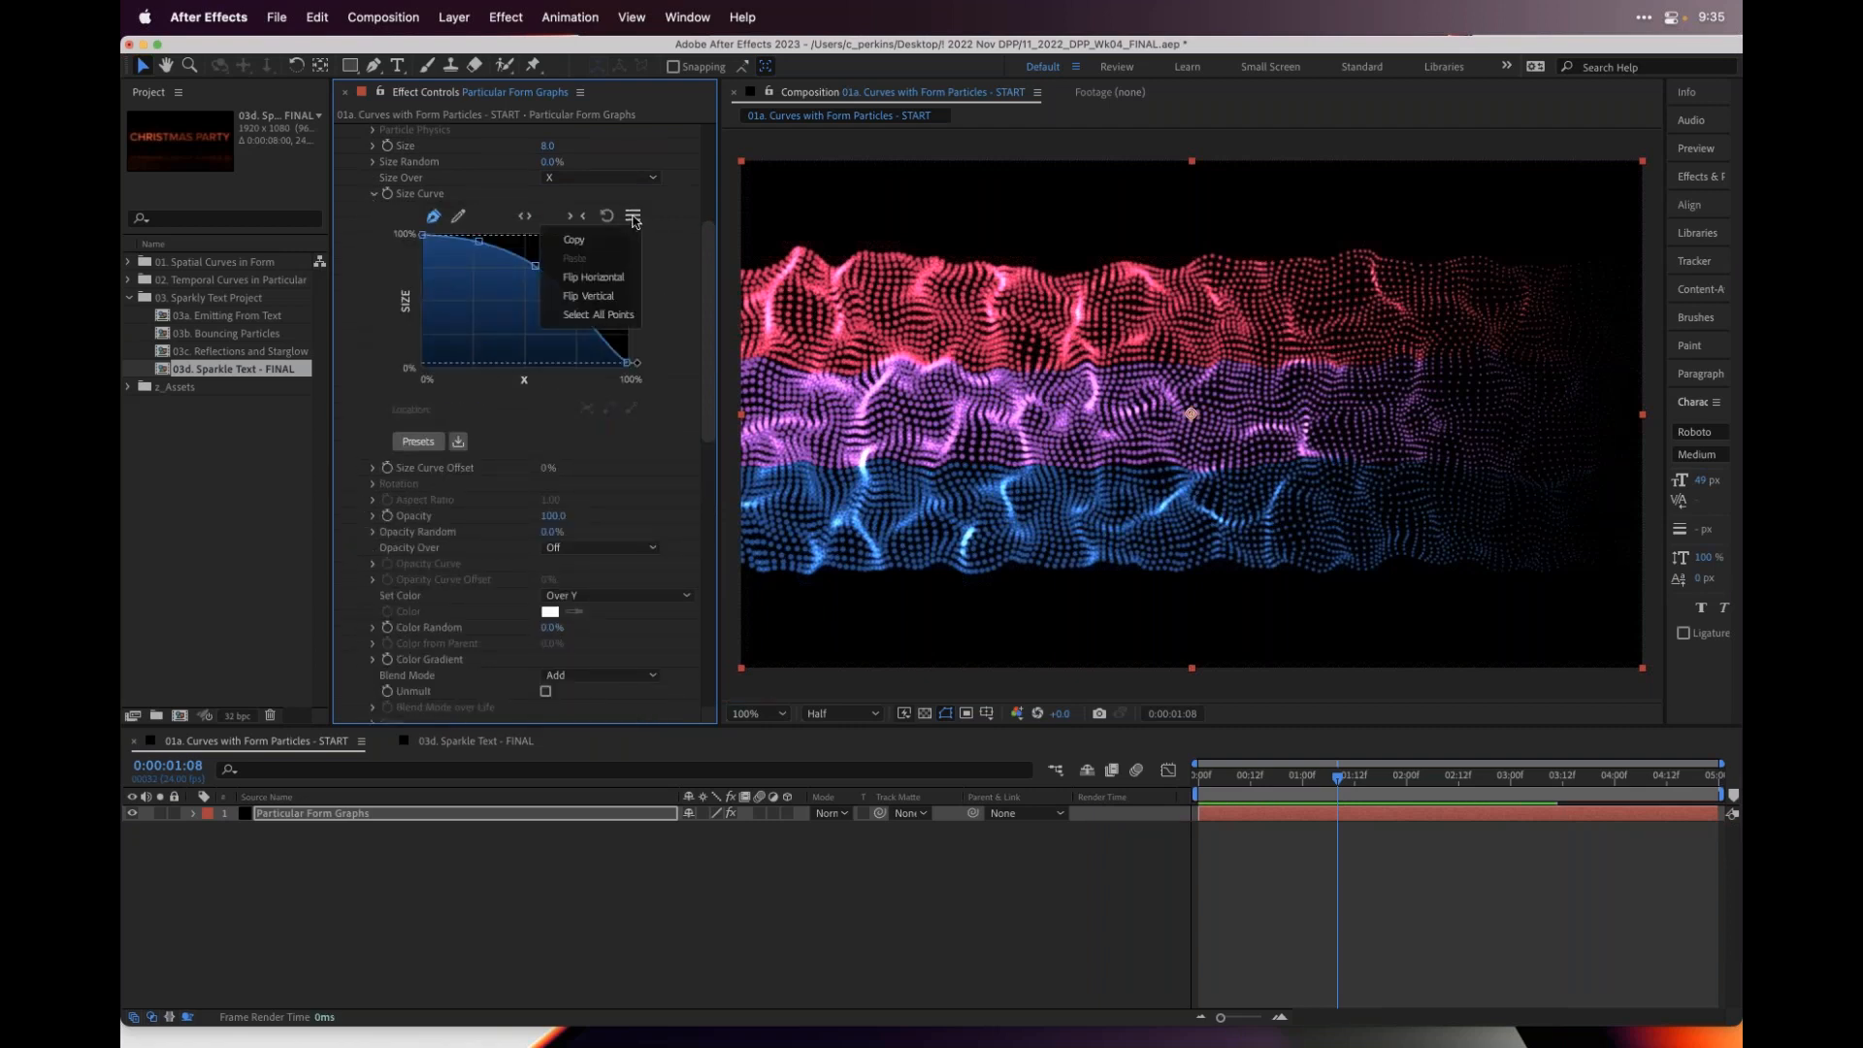
{"action": "left_click", "coordinate": [580, 242]}
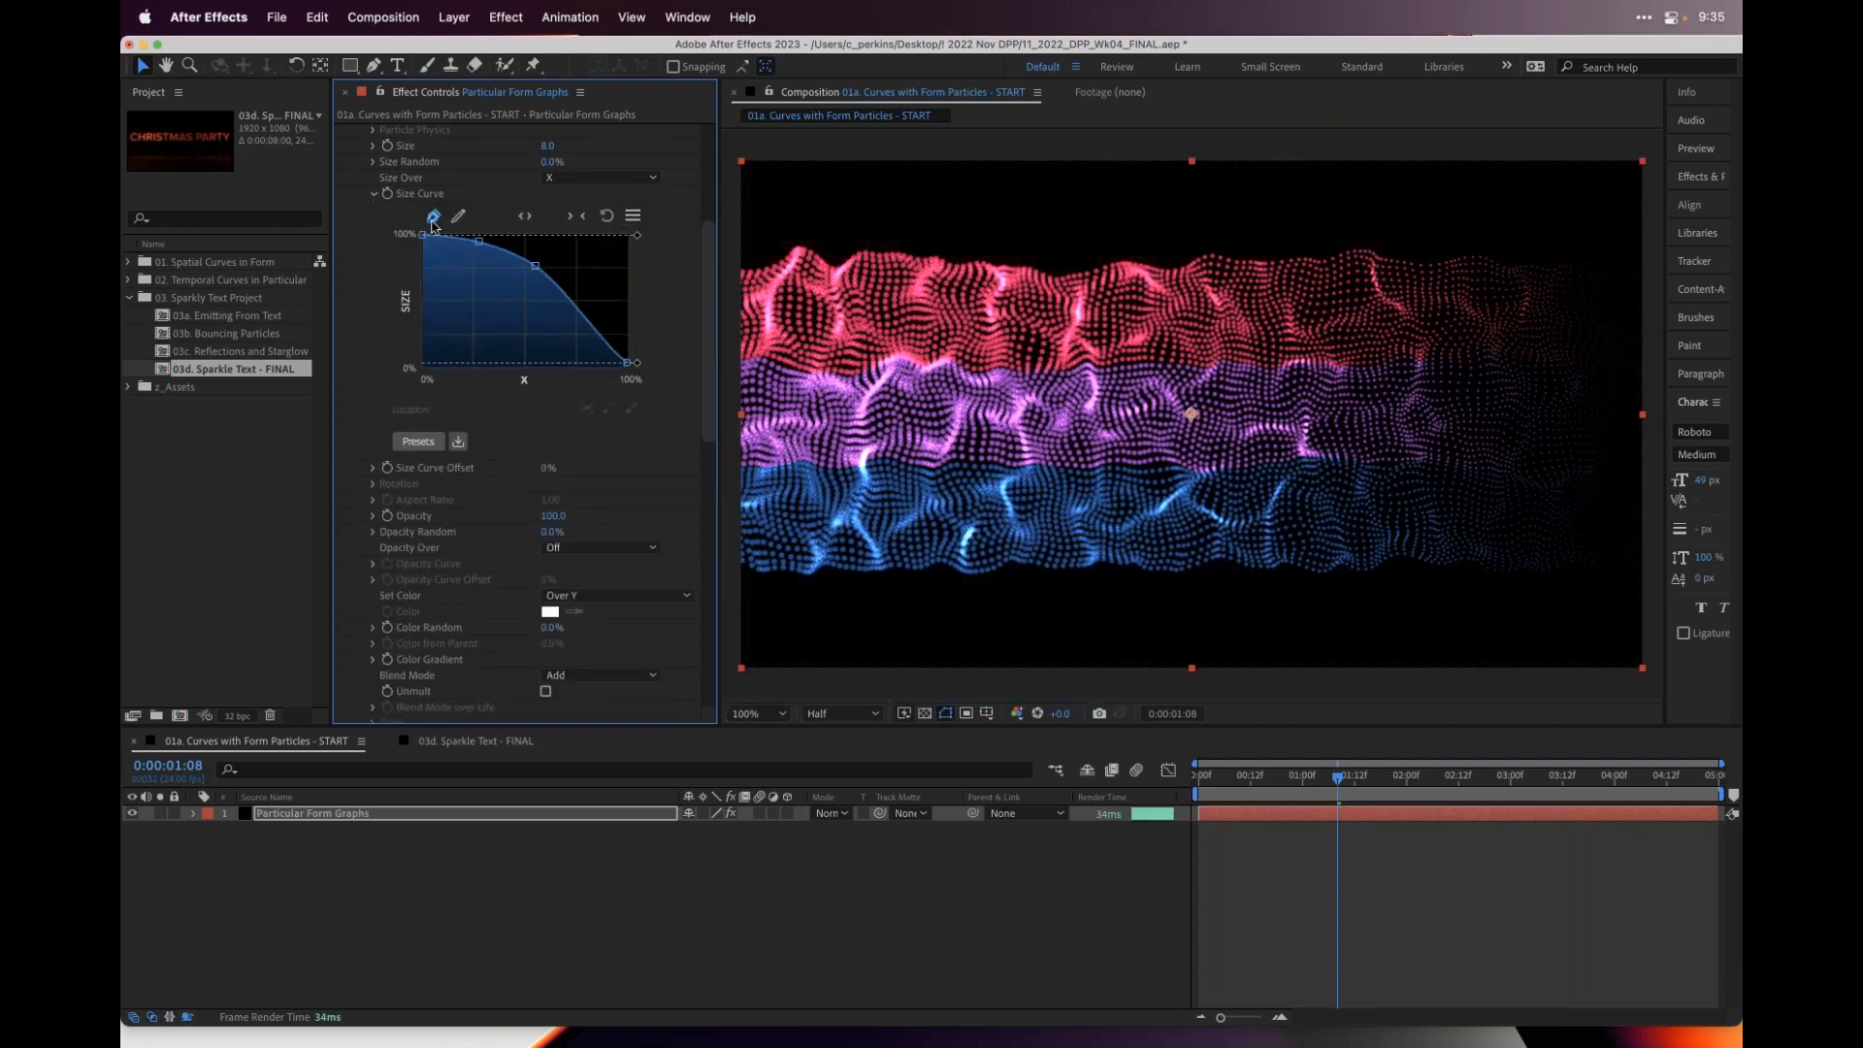
{"action": "left_click", "coordinate": [374, 197]}
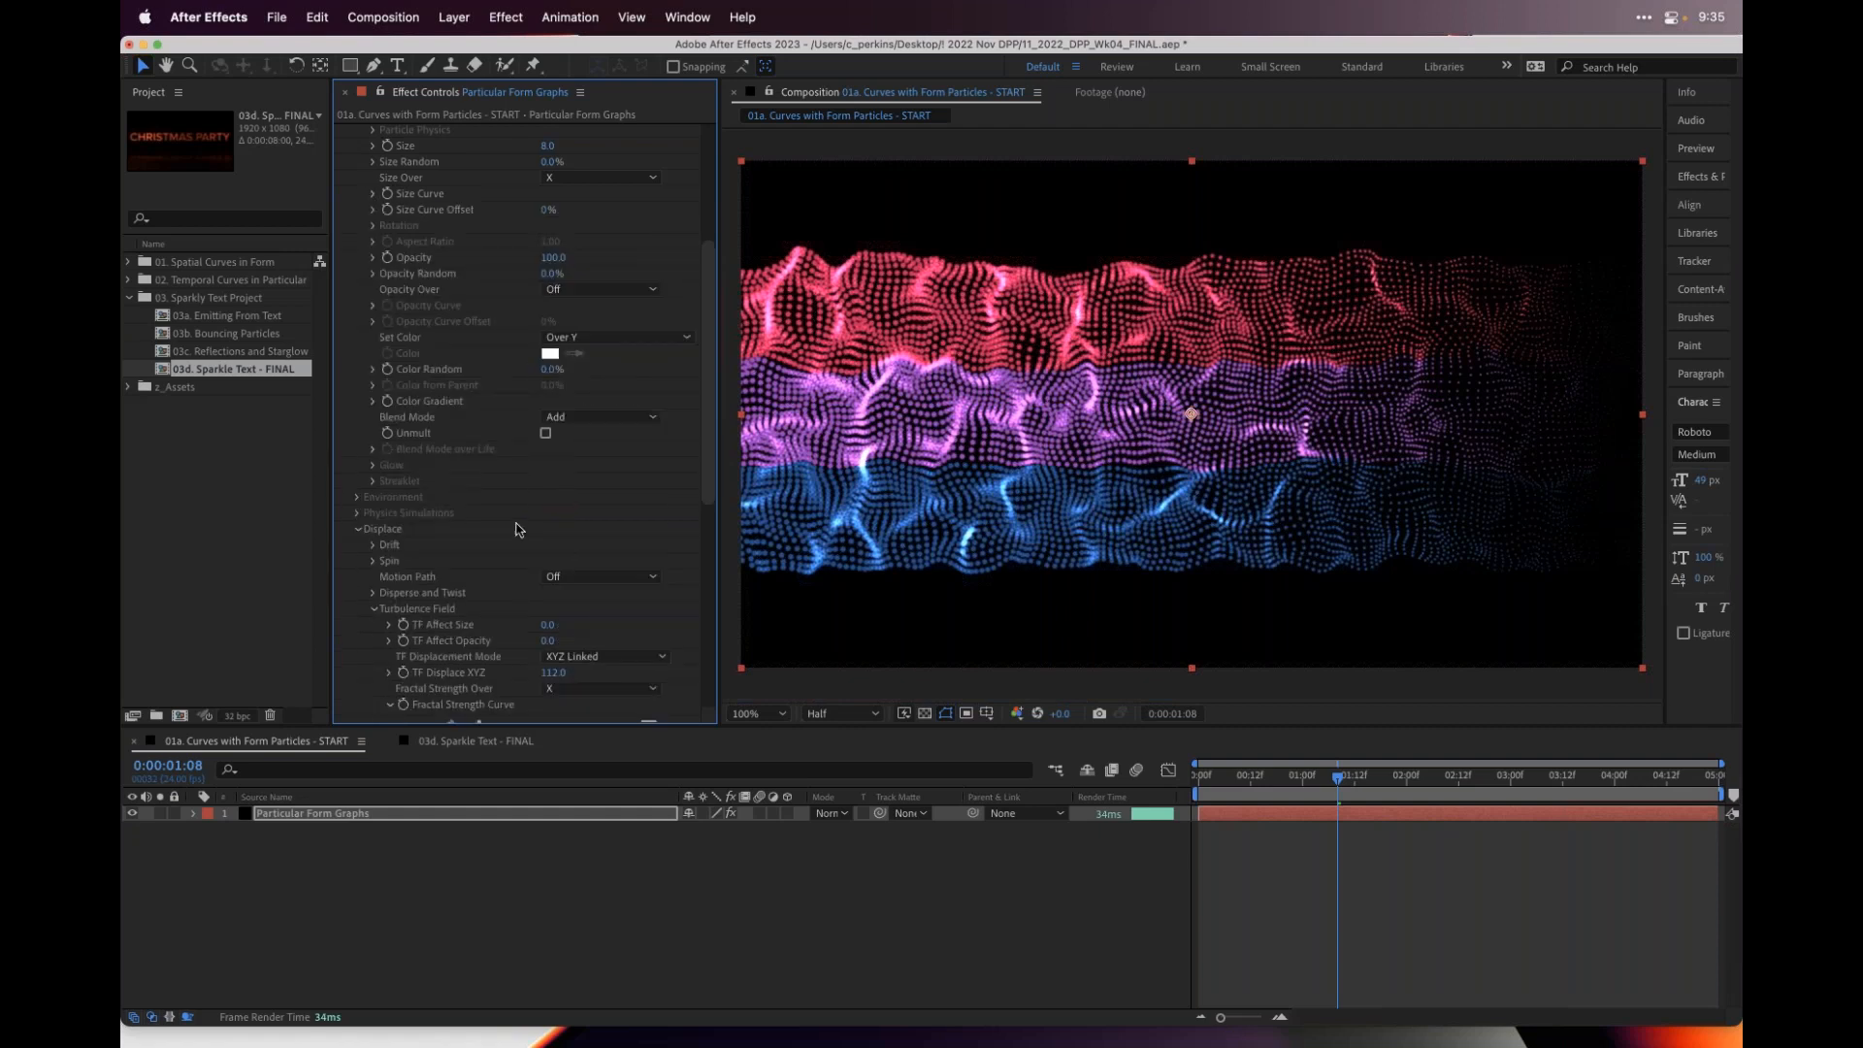
{"action": "scroll", "coordinate": [519, 529], "scroll_direction": "down", "scroll_amount": 5}
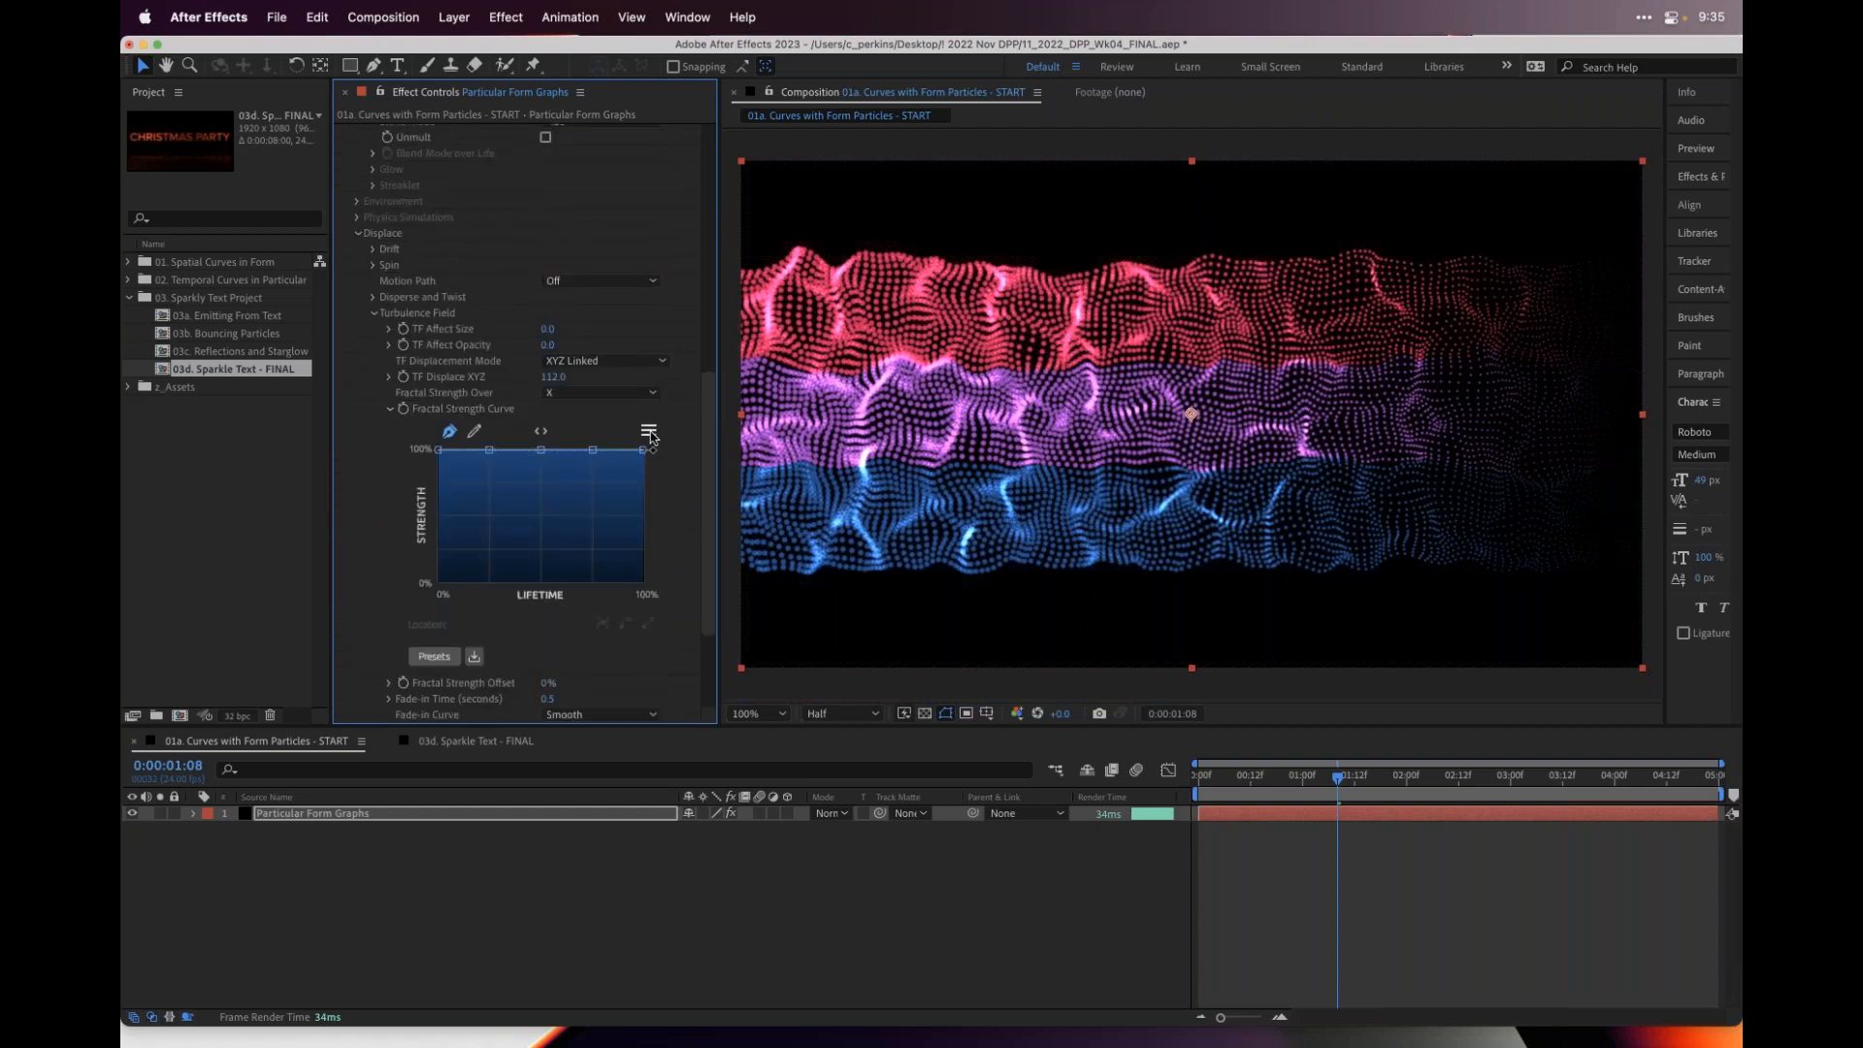
{"action": "left_click", "coordinate": [648, 429]}
{"action": "left_click", "coordinate": [626, 476]}
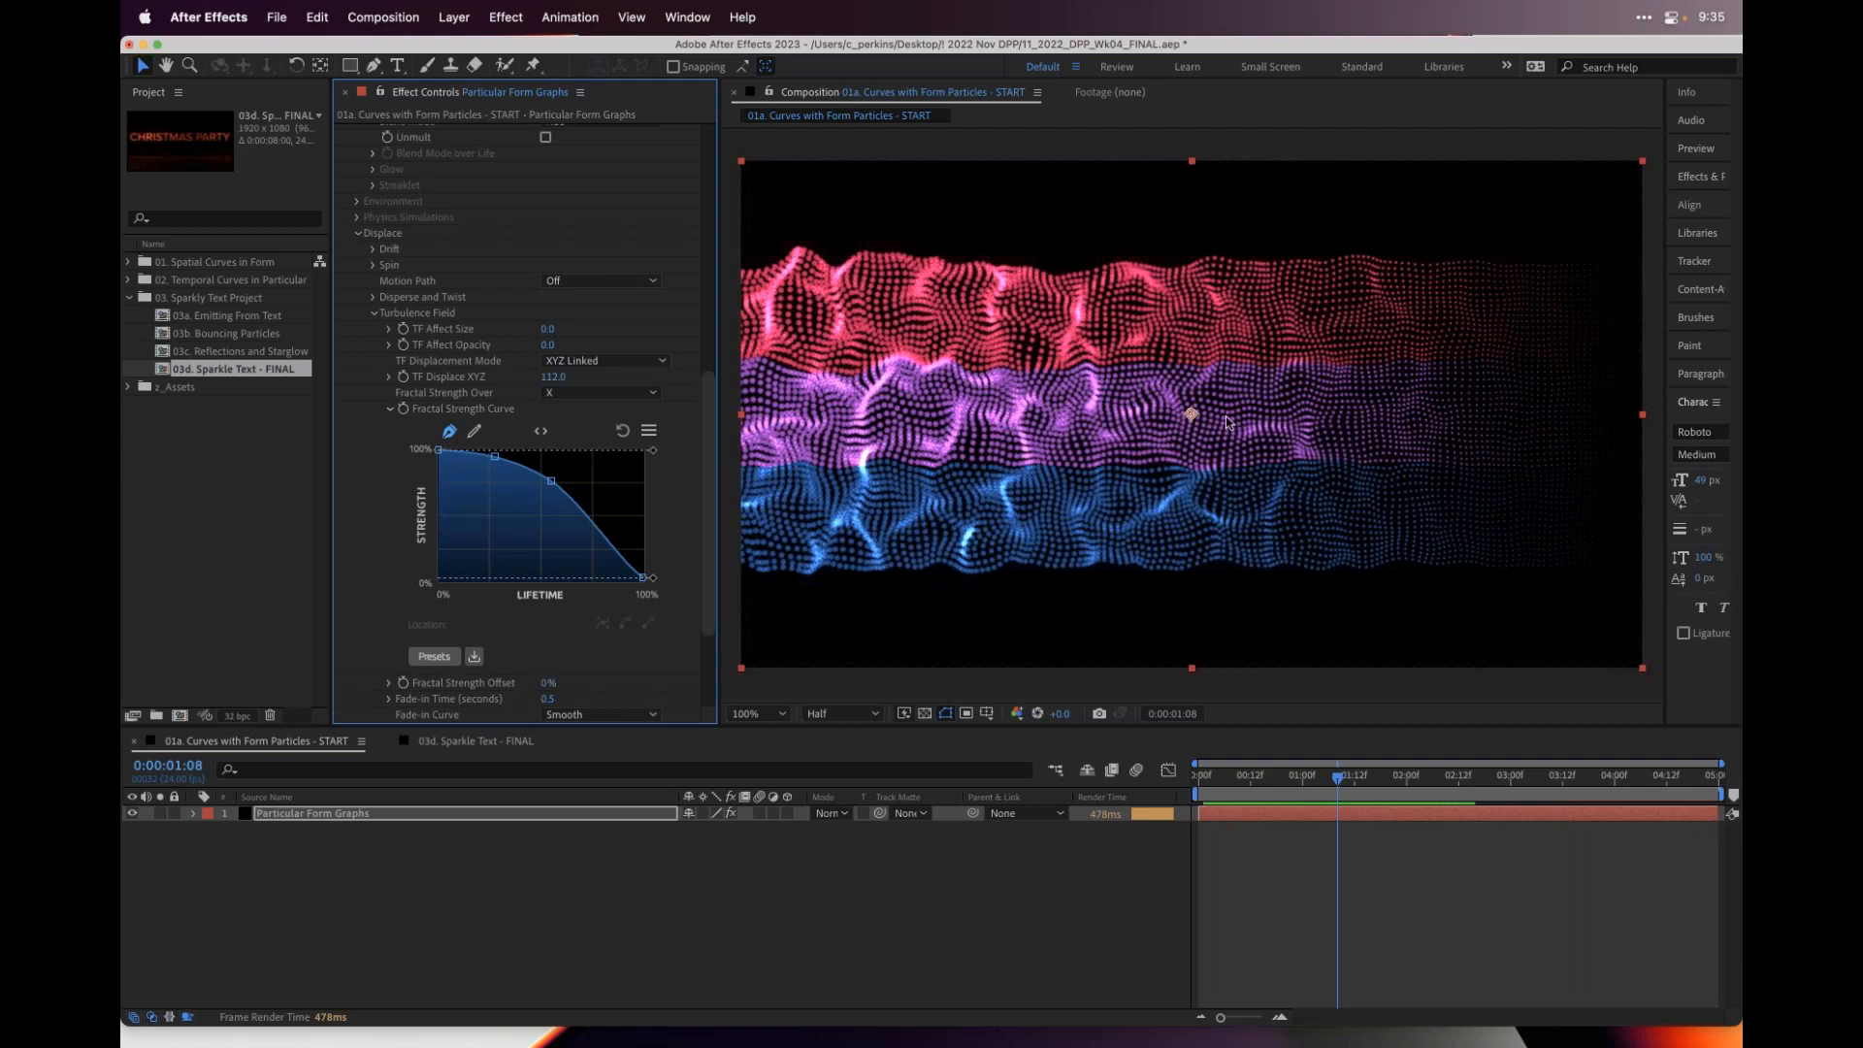
{"action": "left_click", "coordinate": [649, 431]}
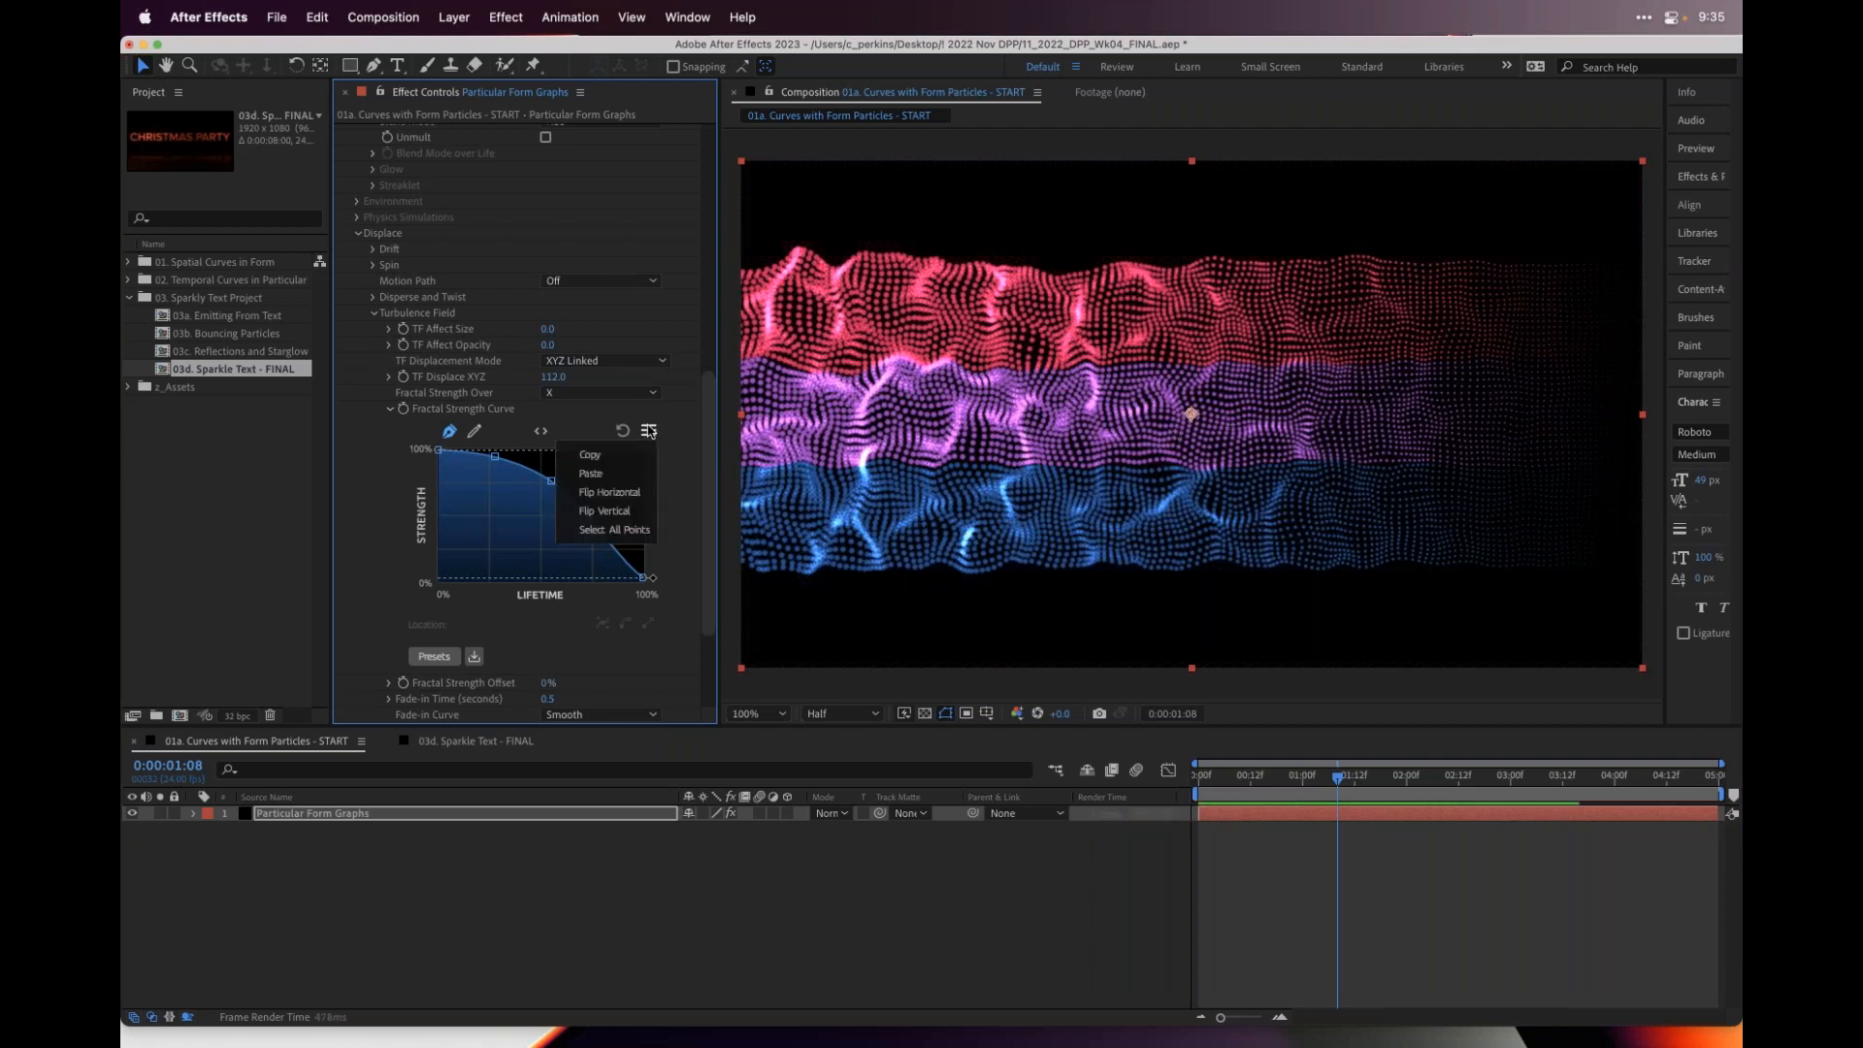
{"action": "left_click", "coordinate": [617, 492]}
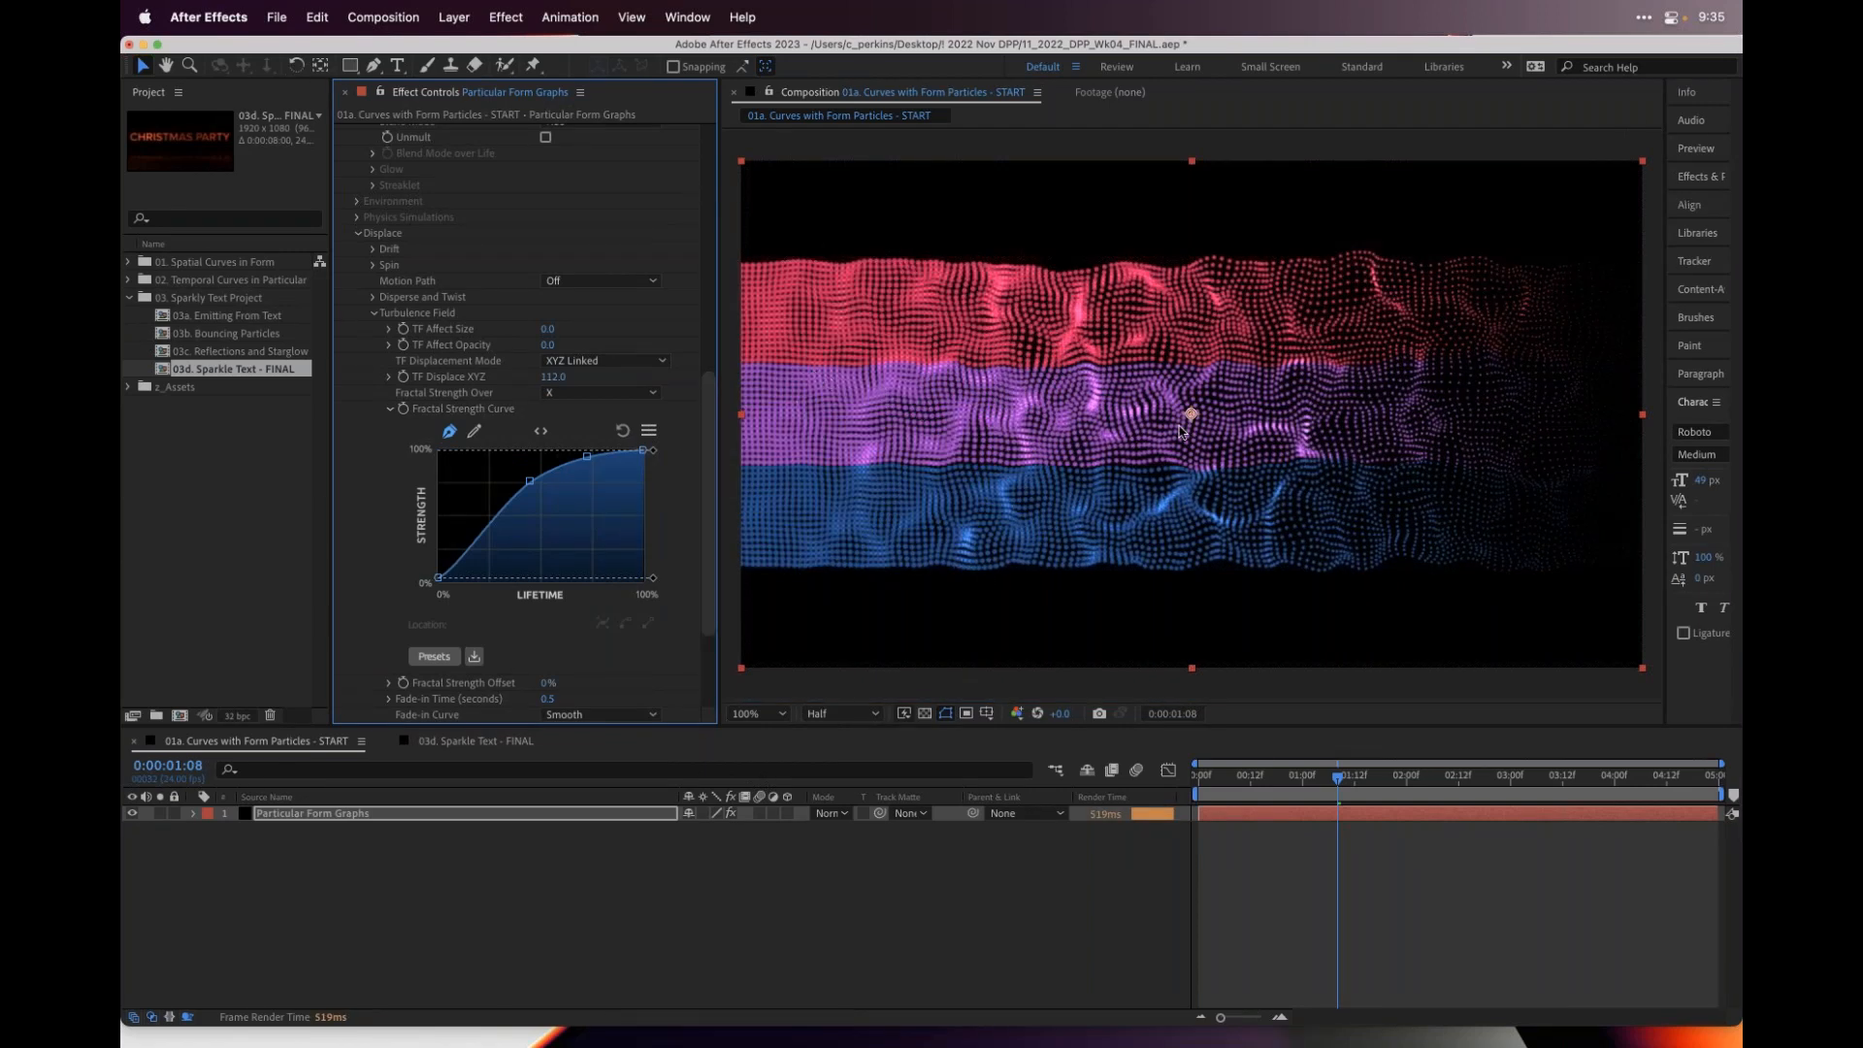
- Add a point at about 38%, 4% to the Fractal Strength Curve and shift the upper middle point to about 67%, 75%
{"action": "left_click_drag", "start_coordinate": [441, 580], "coordinate": [456, 582]}
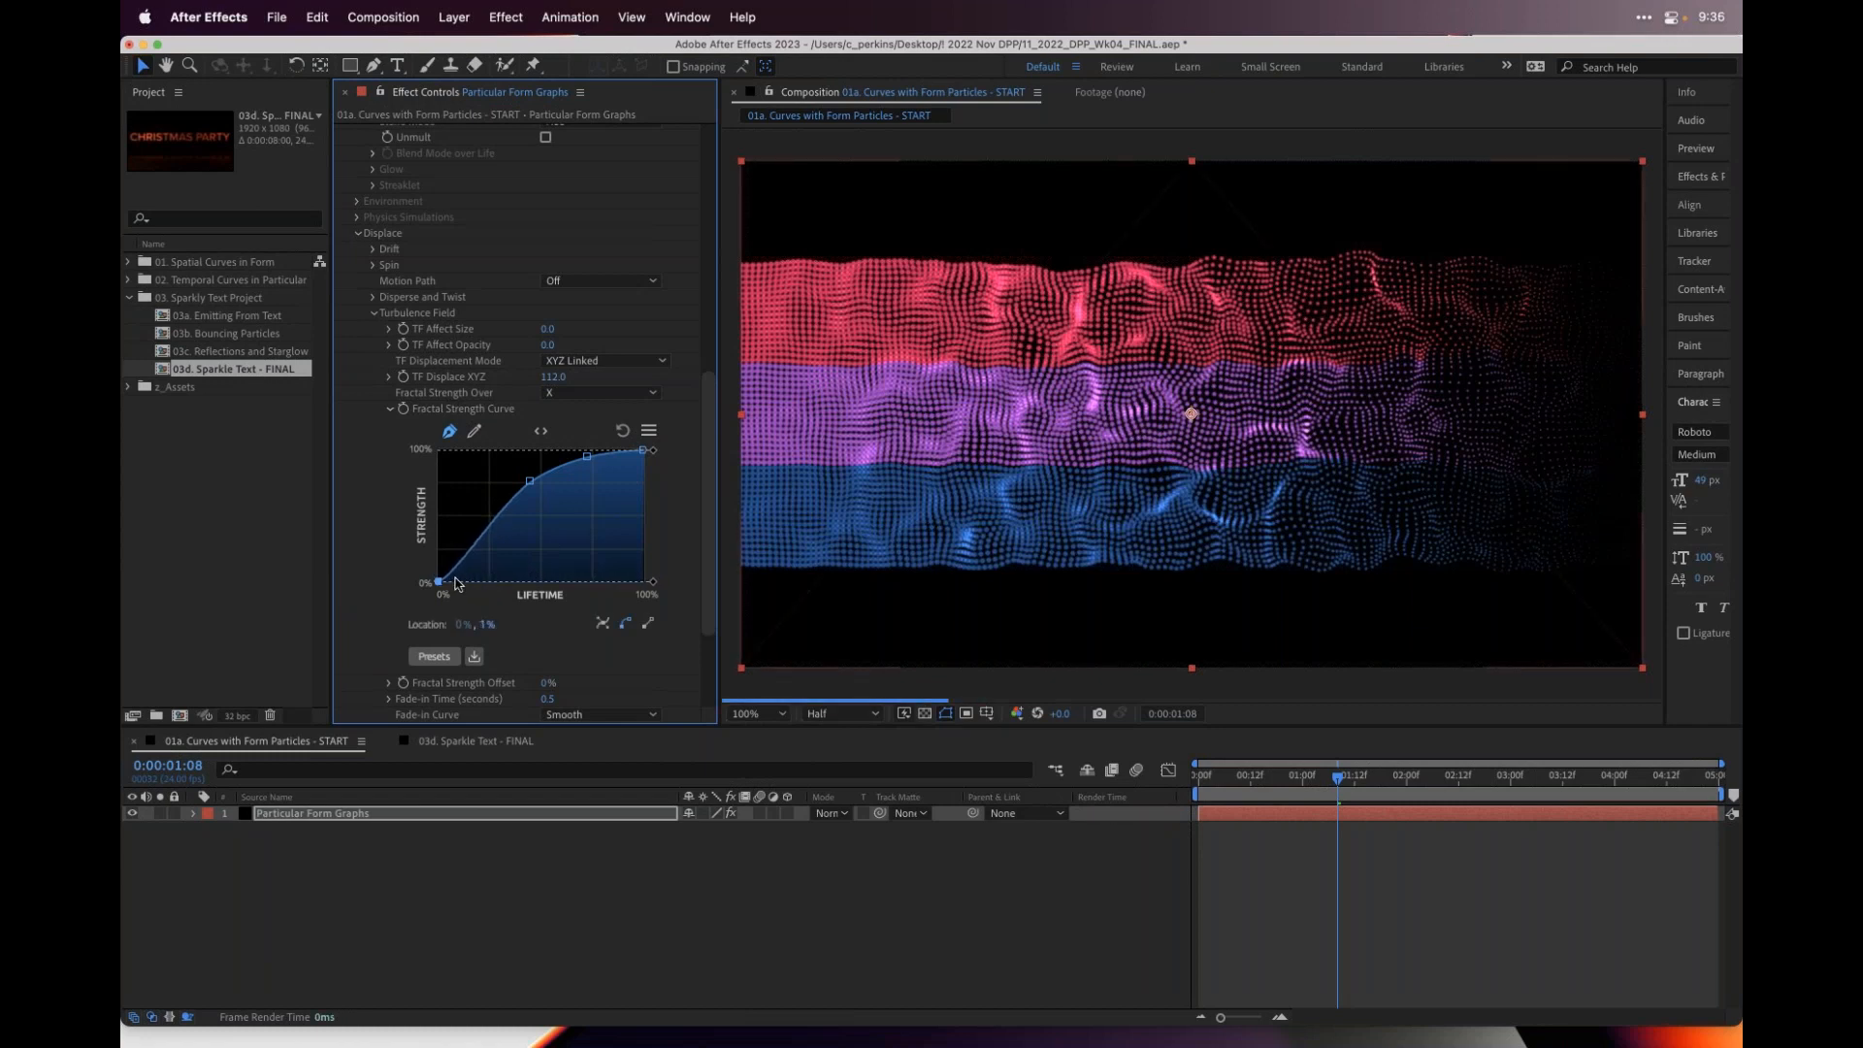
{"action": "left_click", "coordinate": [457, 571]}
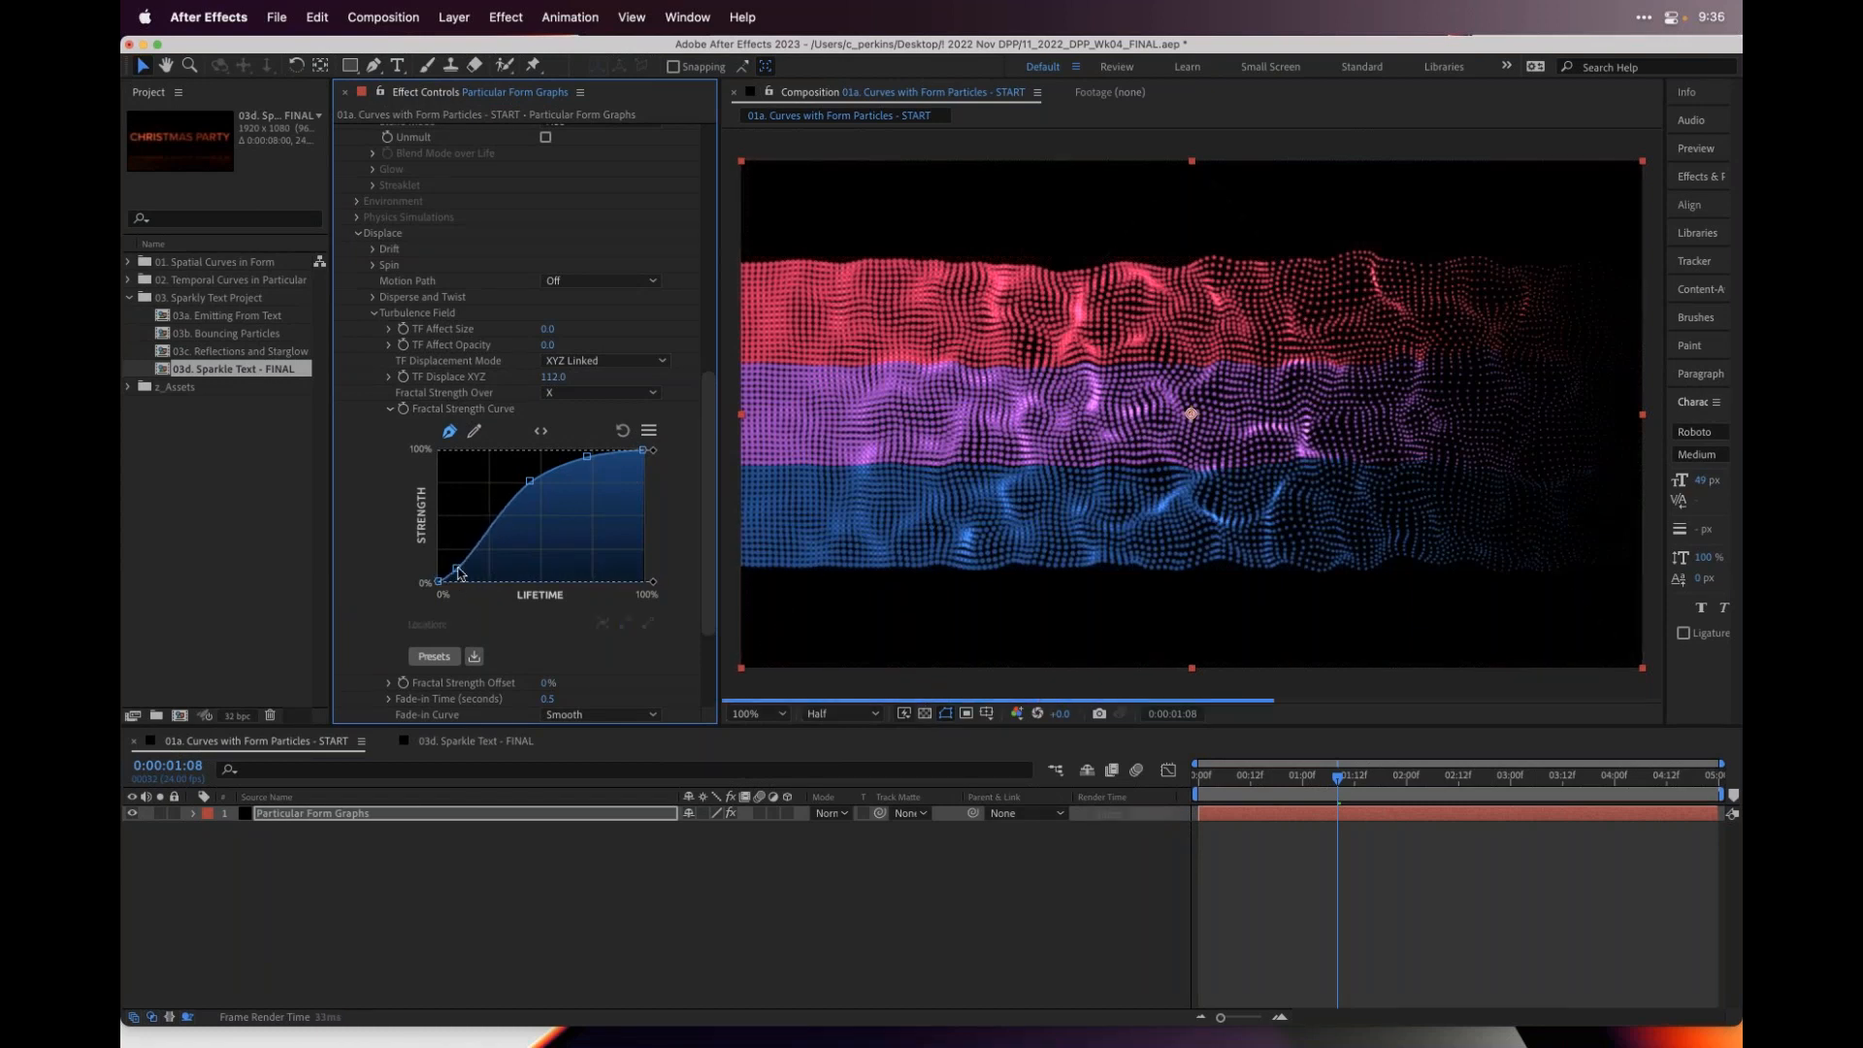
{"action": "left_click_drag", "start_coordinate": [458, 571], "coordinate": [517, 583]}
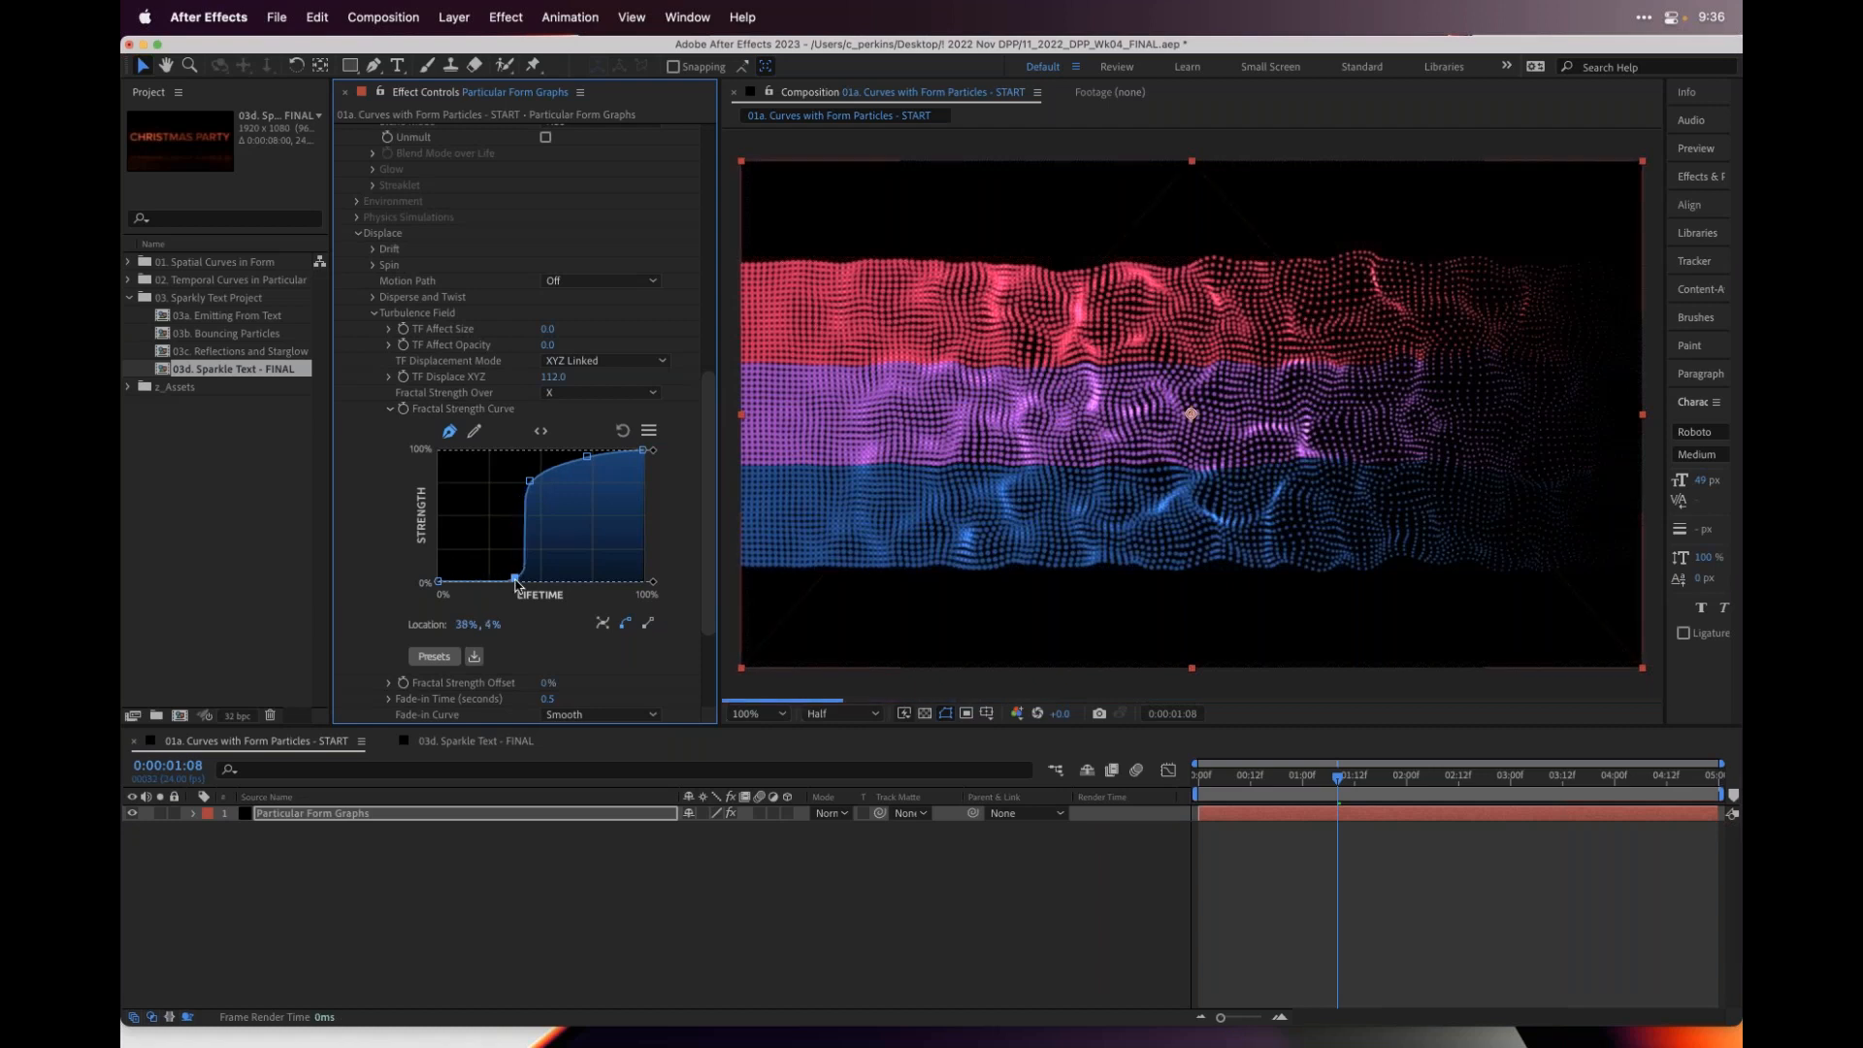
{"action": "left_click_drag", "start_coordinate": [529, 482], "coordinate": [572, 478]}
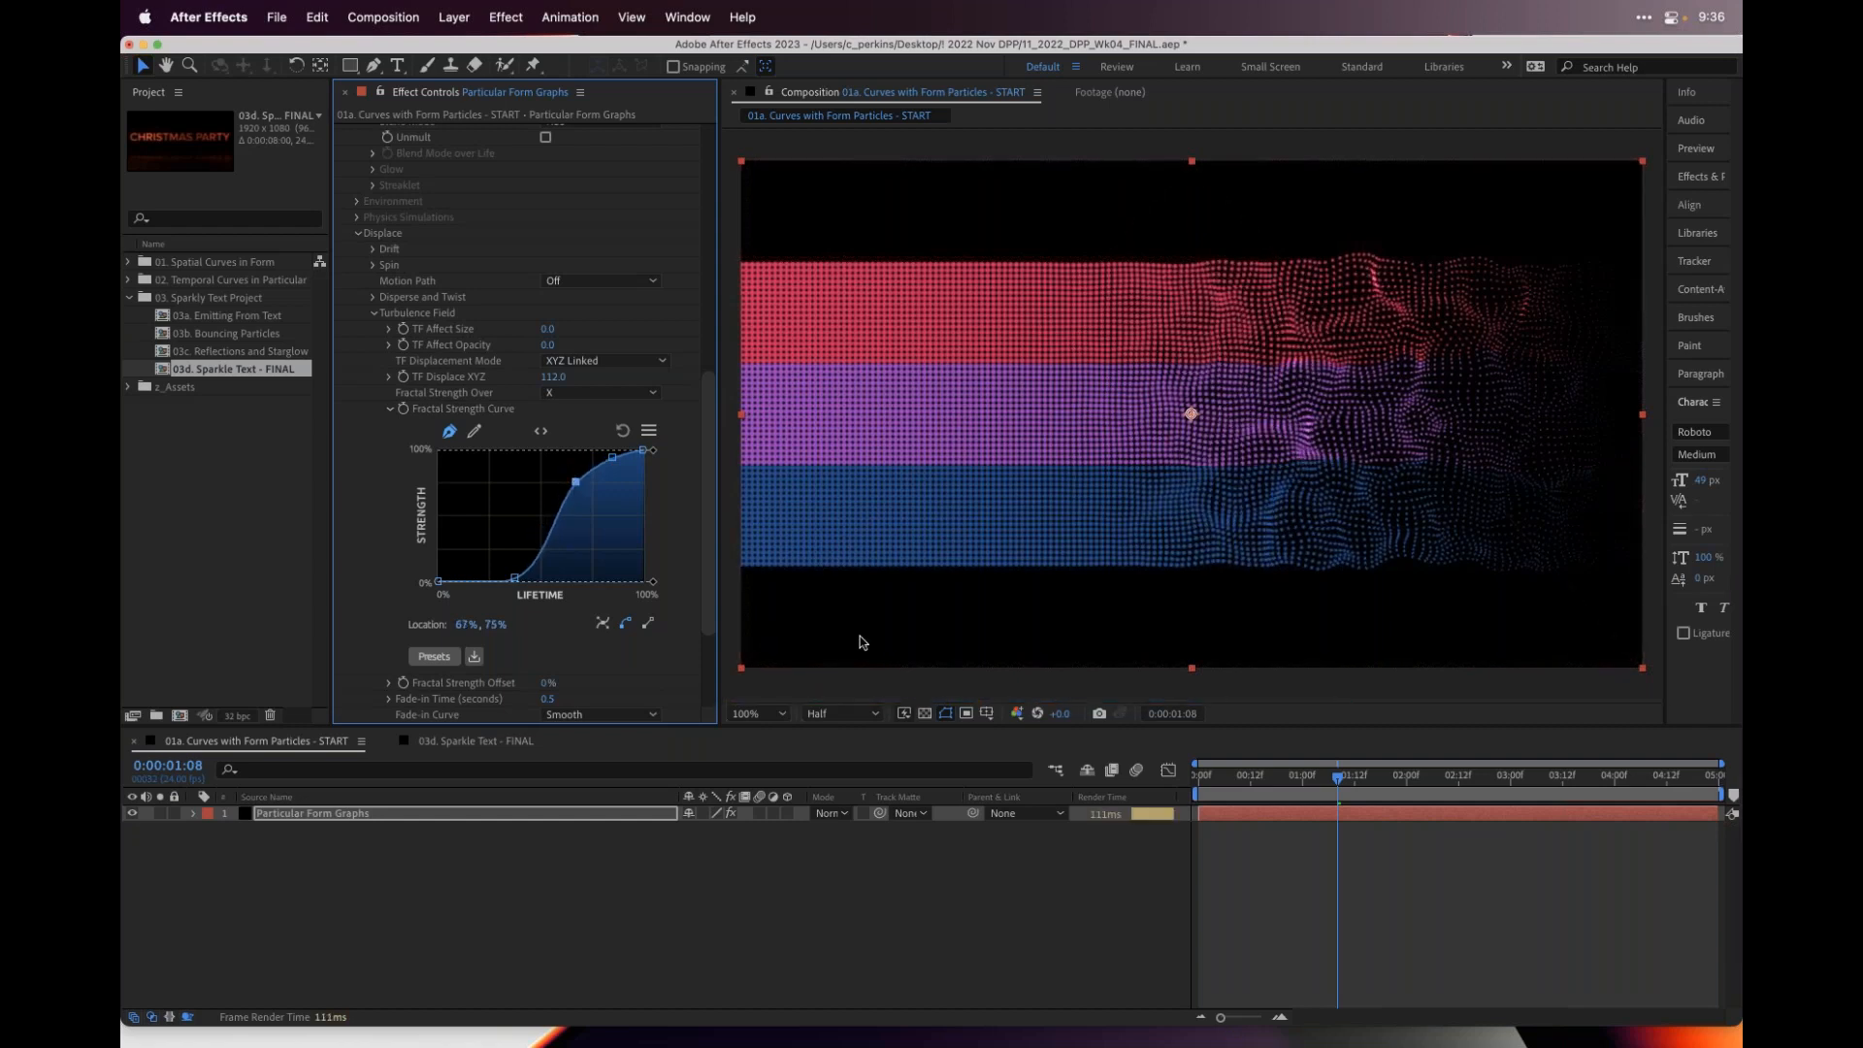
- Preview the turbulence from the first frame and scrub through the opening half second to examine how it fades in
{"action": "left_click_drag", "start_coordinate": [1227, 781], "coordinate": [1079, 780]}
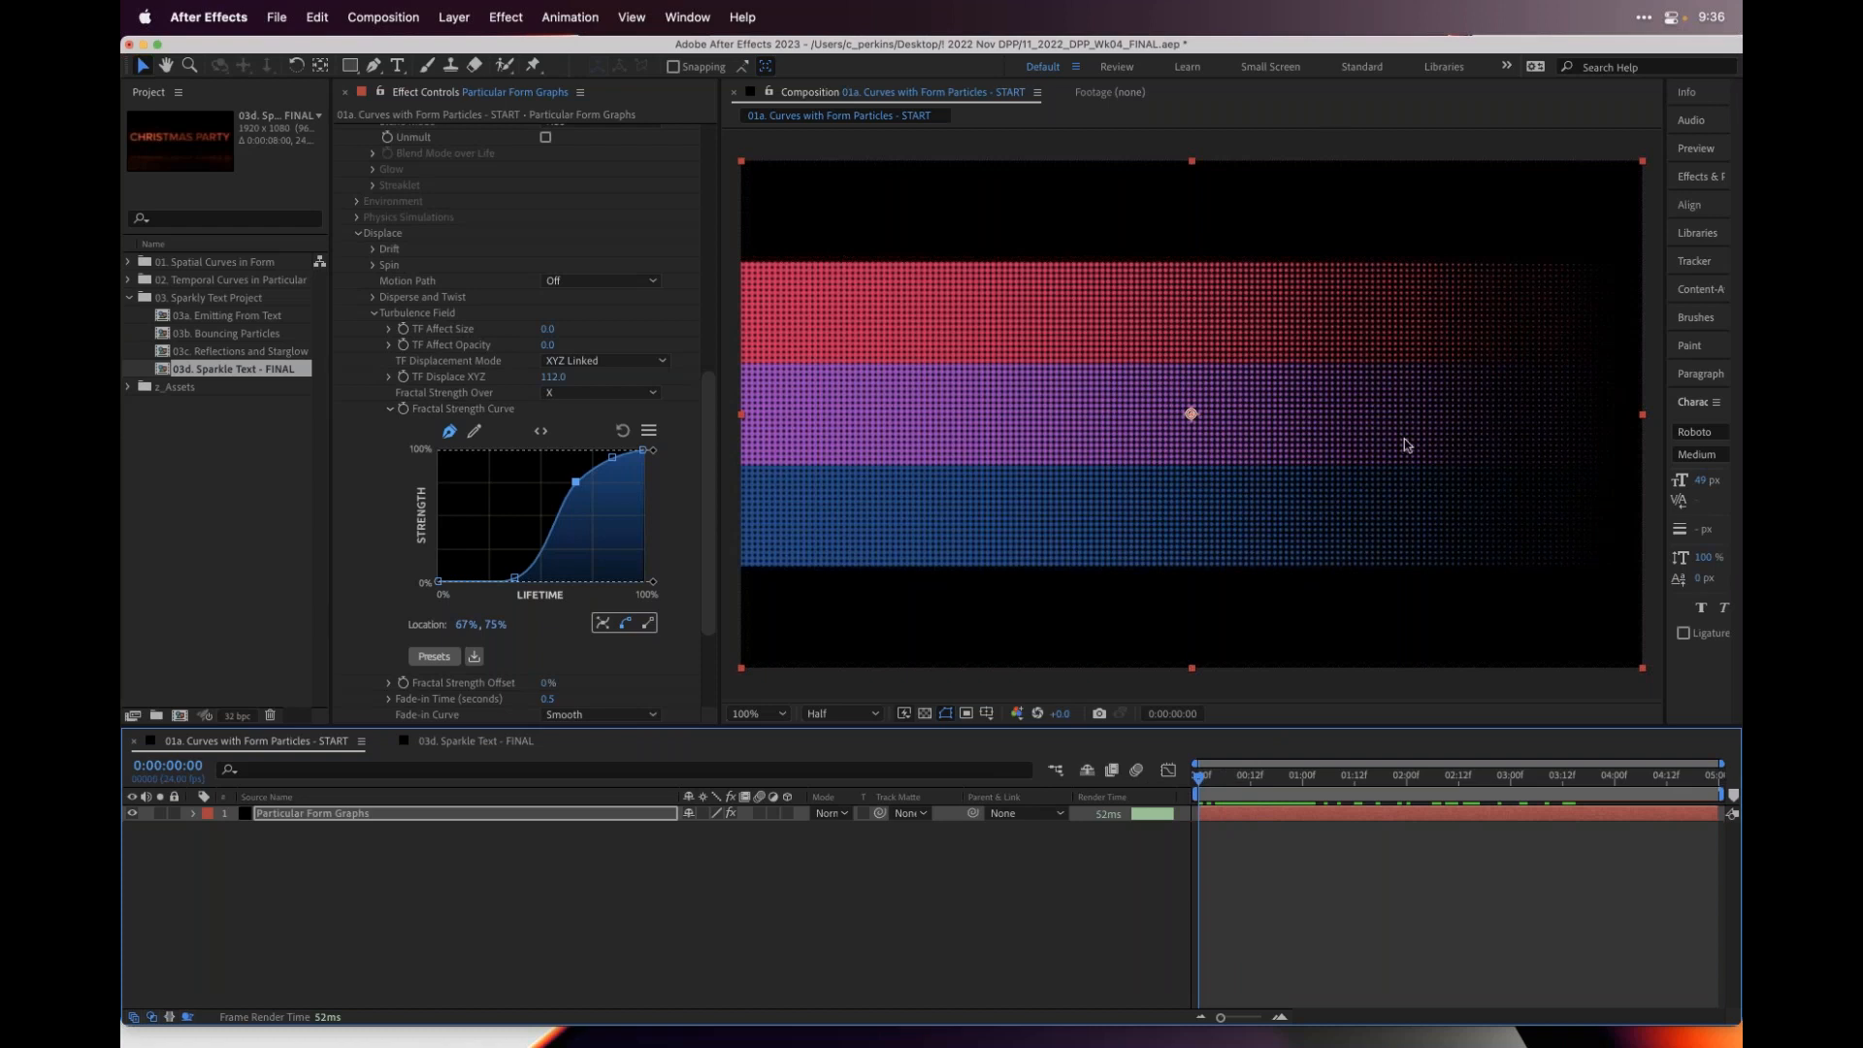
{"action": "key", "text": "space"}
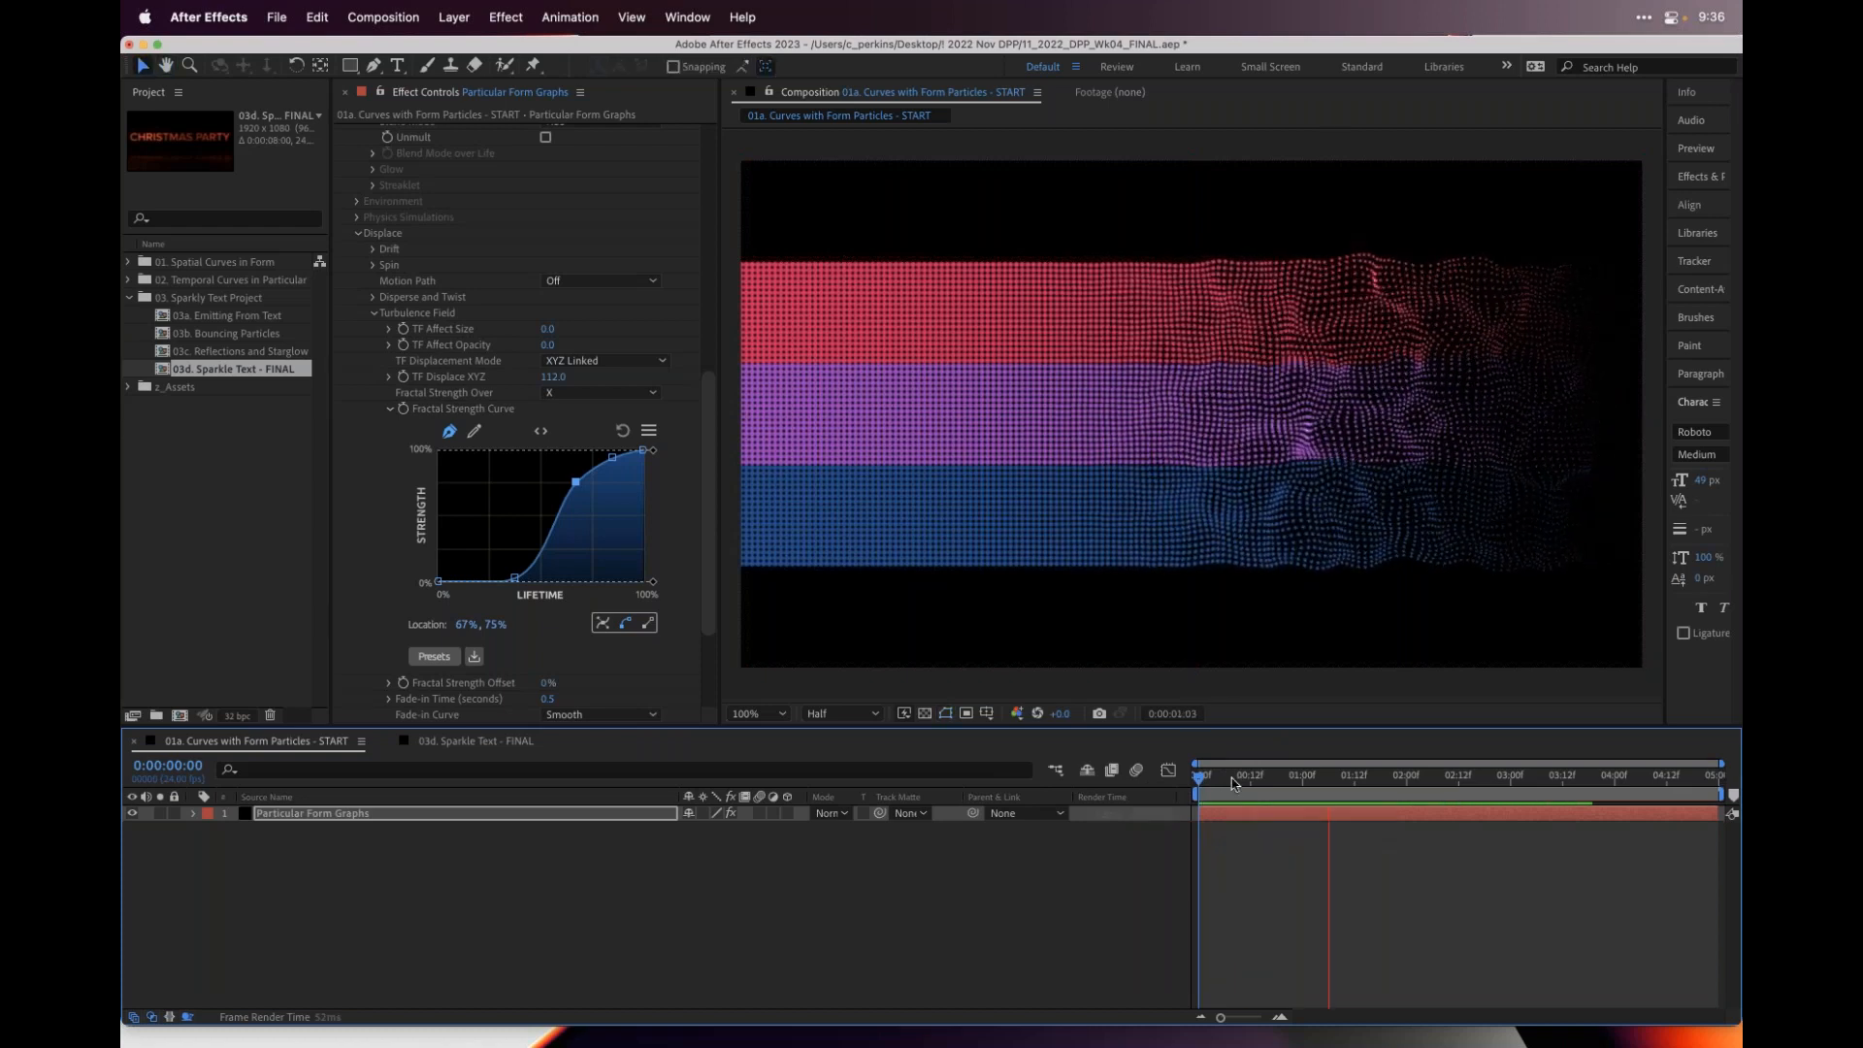
{"action": "left_click", "coordinate": [1208, 779]}
{"action": "left_click_drag", "start_coordinate": [1208, 779], "coordinate": [1189, 782]}
{"action": "key", "text": "space"}
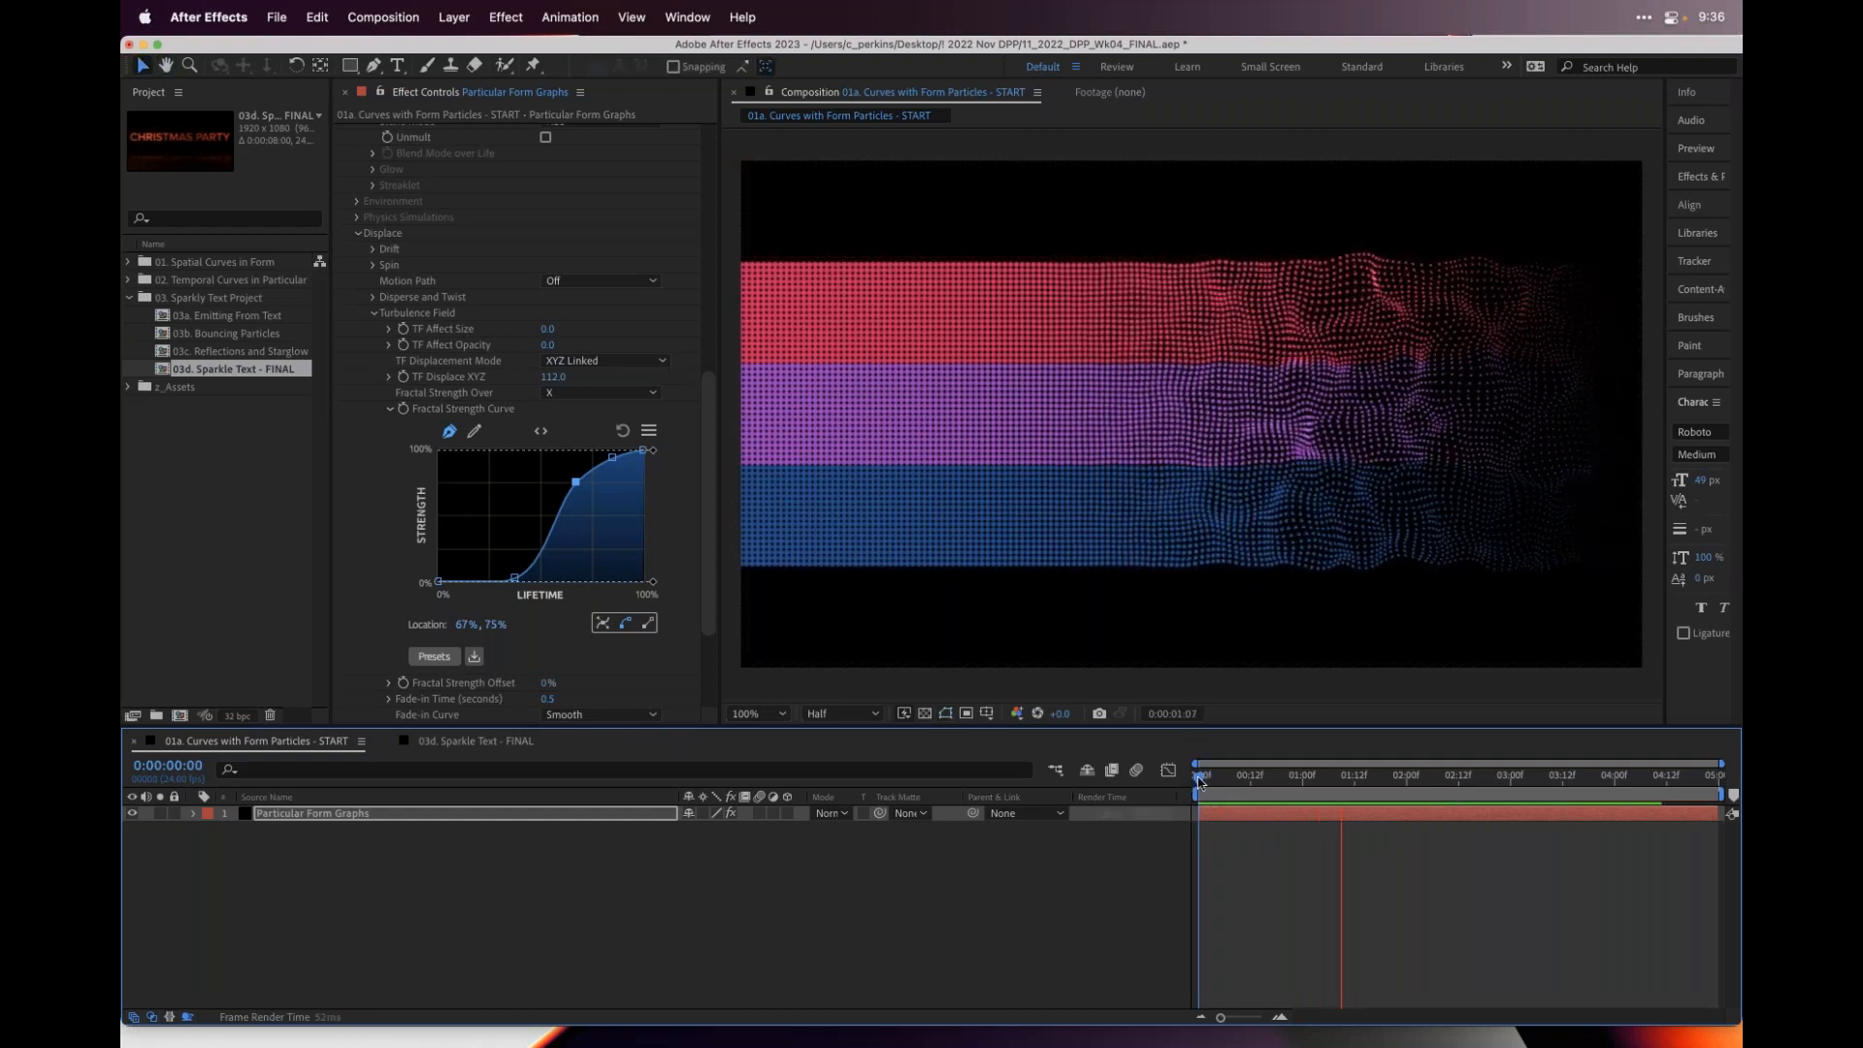
{"action": "left_click_drag", "start_coordinate": [1200, 779], "coordinate": [1254, 774]}
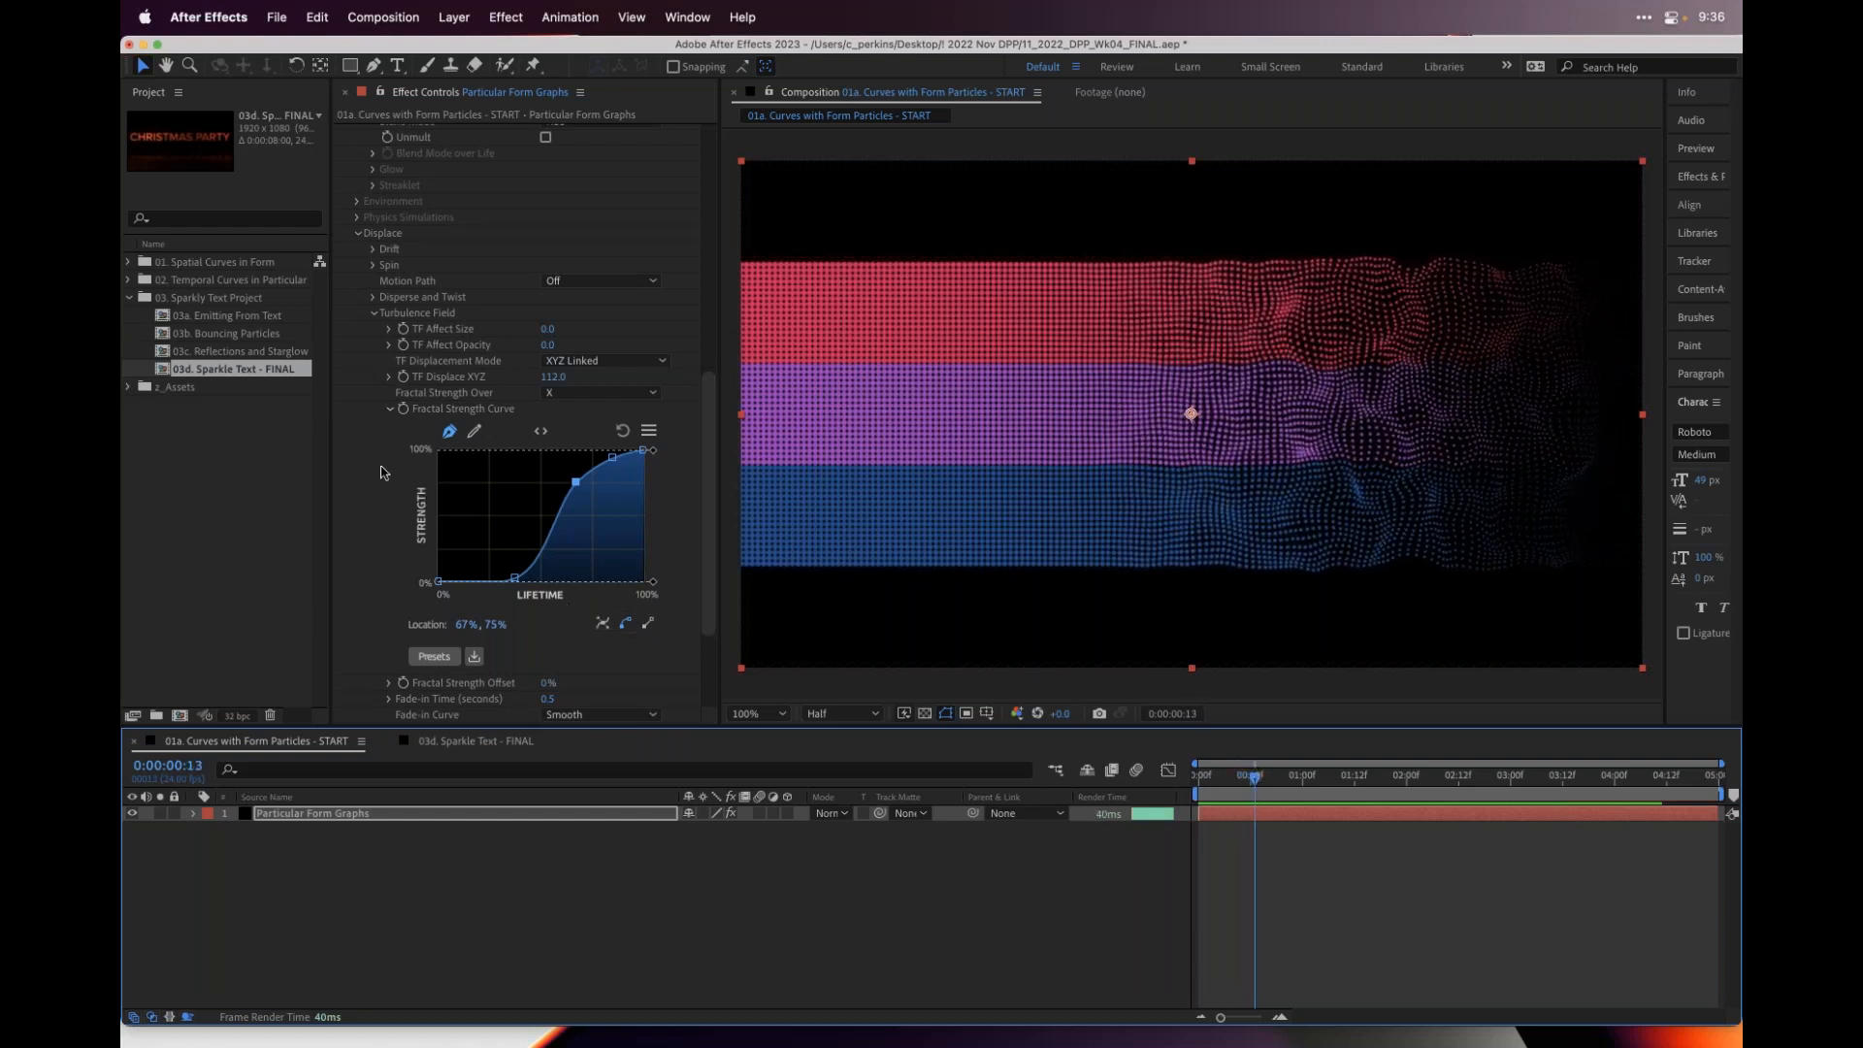
- Collapse the Fractal Strength Curve, try a turbulence Fade-in Time of 0 seconds, and scrub the timeline to check it
{"action": "left_click", "coordinate": [391, 409]}
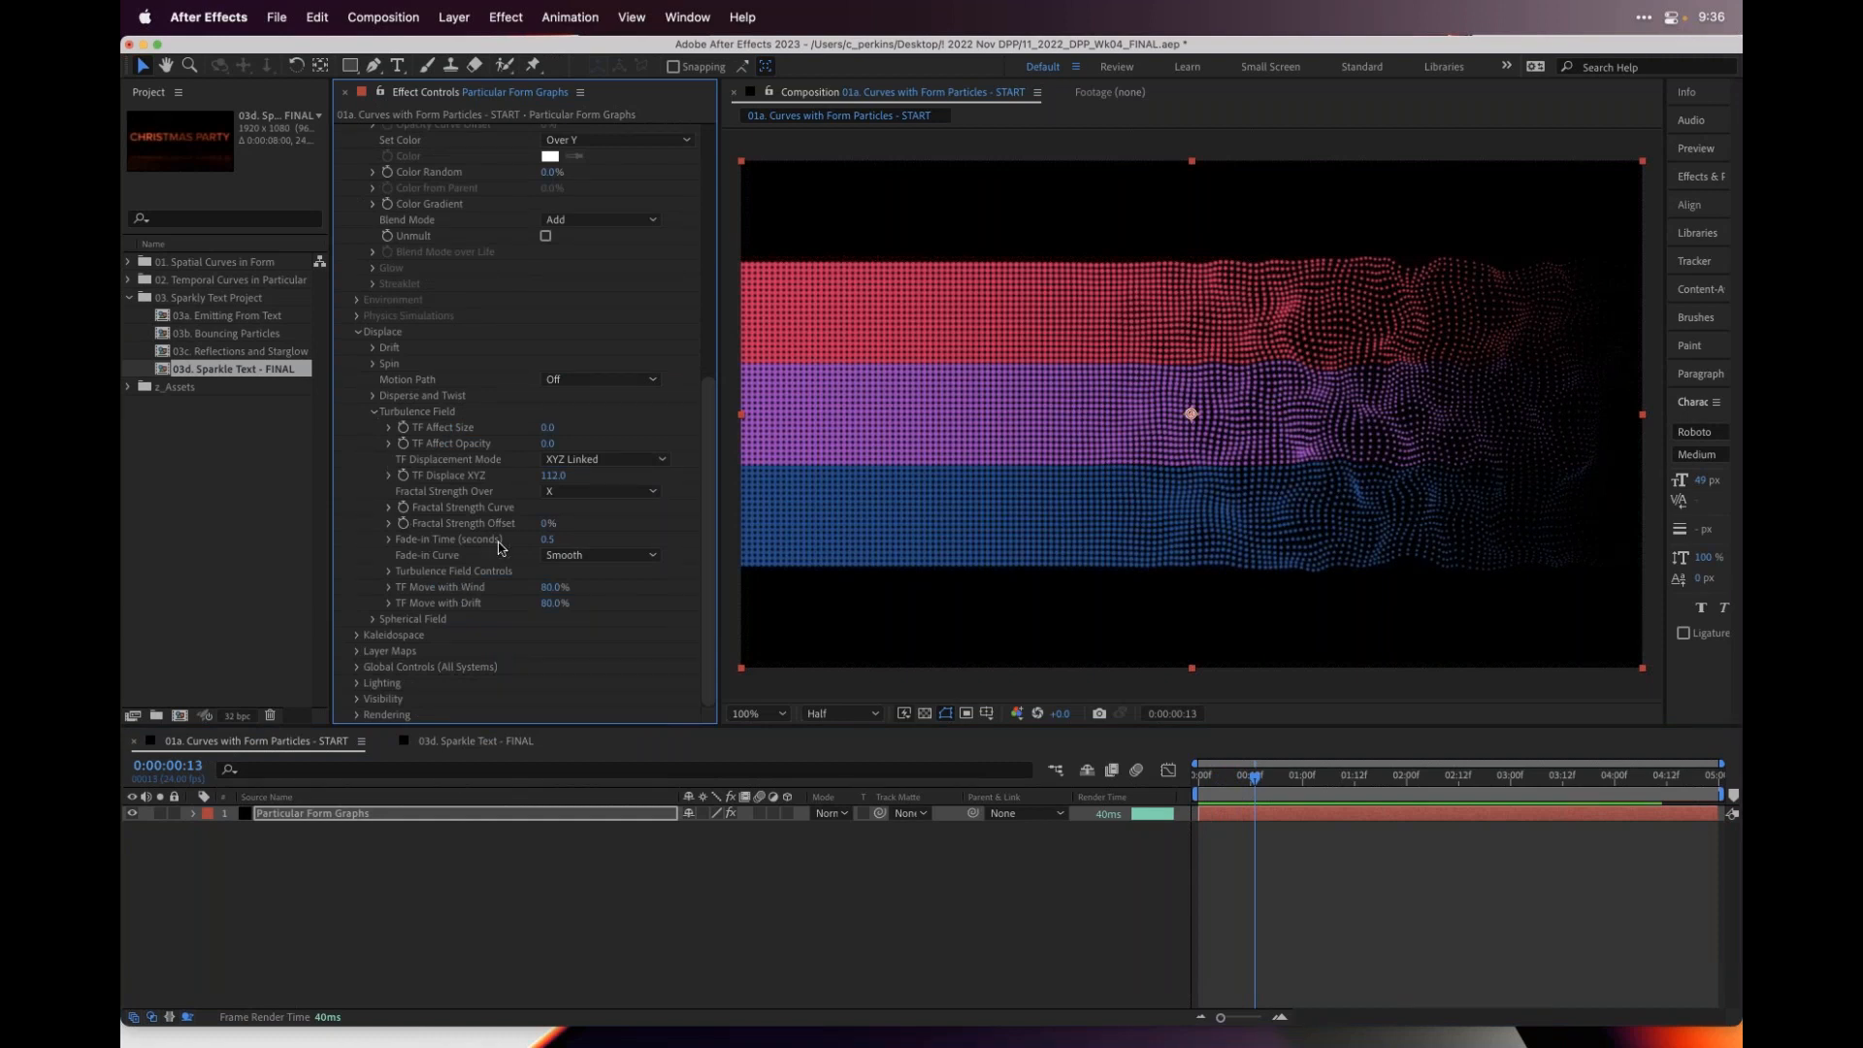
{"action": "left_click", "coordinate": [549, 540]}
{"action": "key", "text": "Return"}
{"action": "key", "text": "space"}
{"action": "left_click", "coordinate": [1182, 784]}
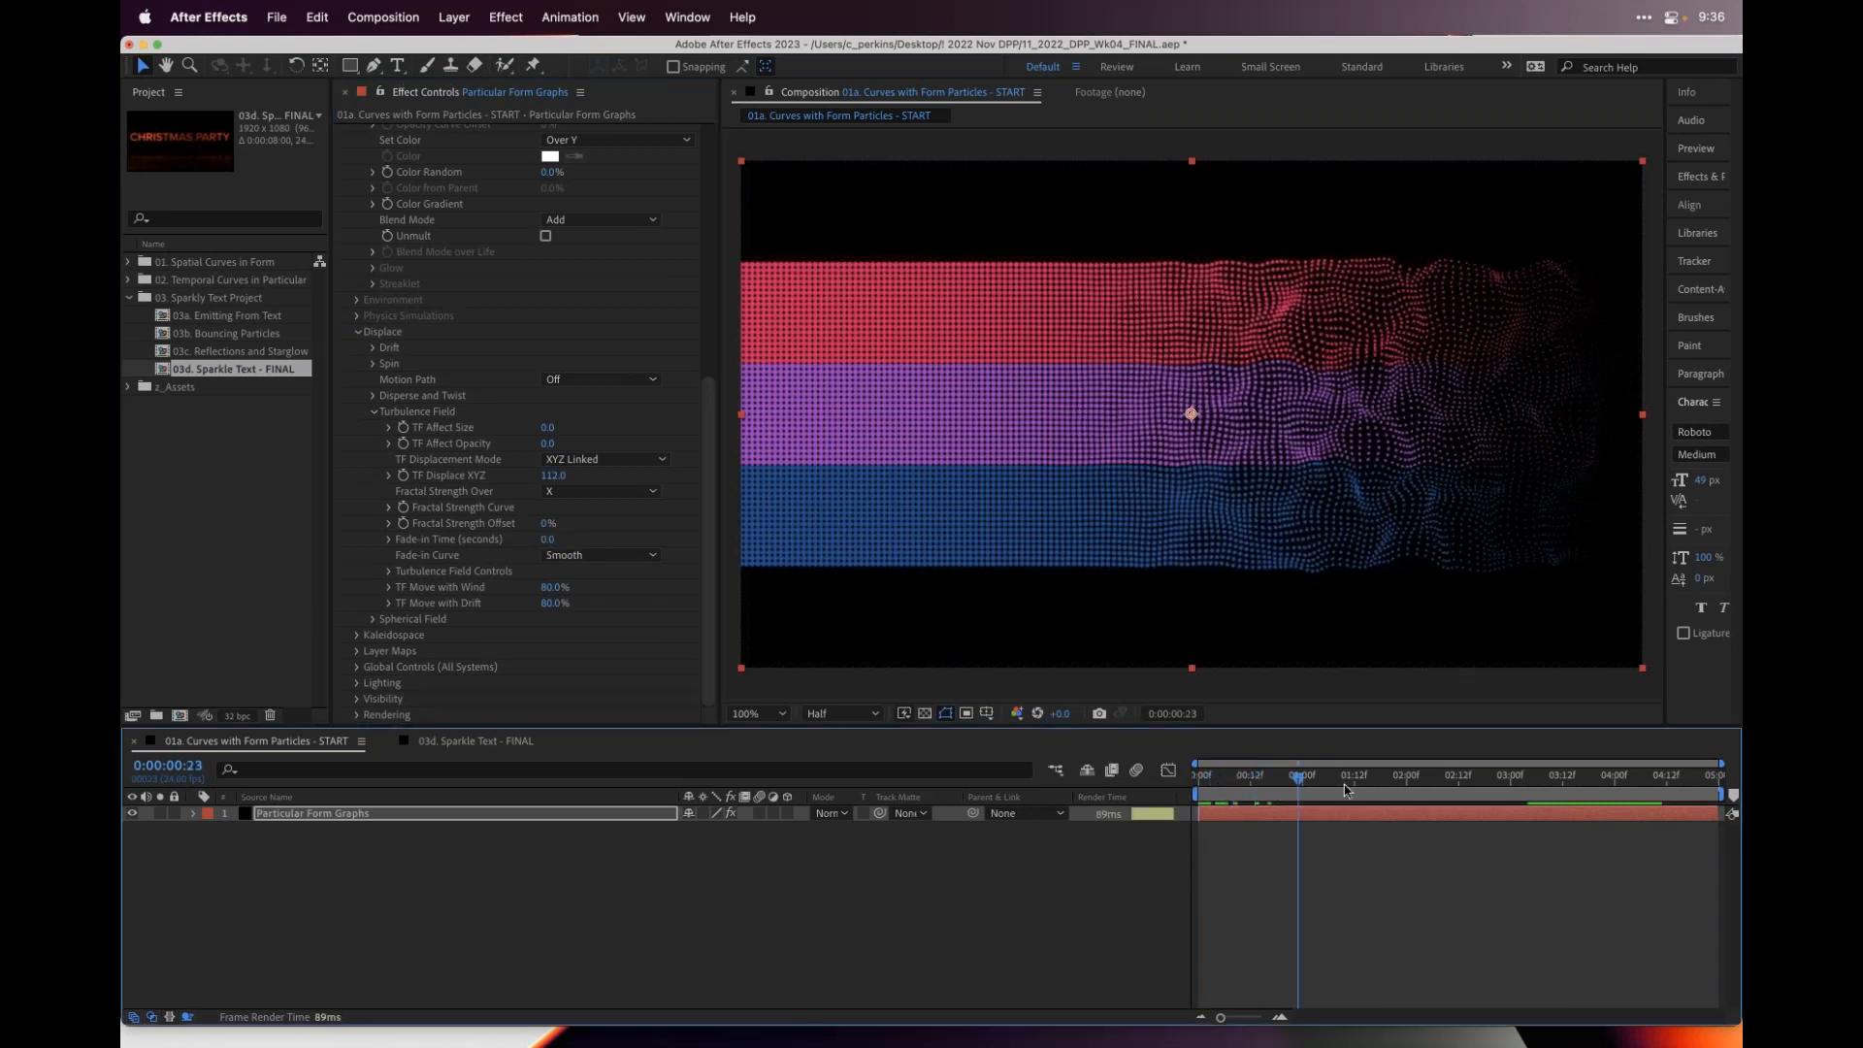
{"action": "left_click_drag", "start_coordinate": [1405, 788], "coordinate": [1453, 774]}
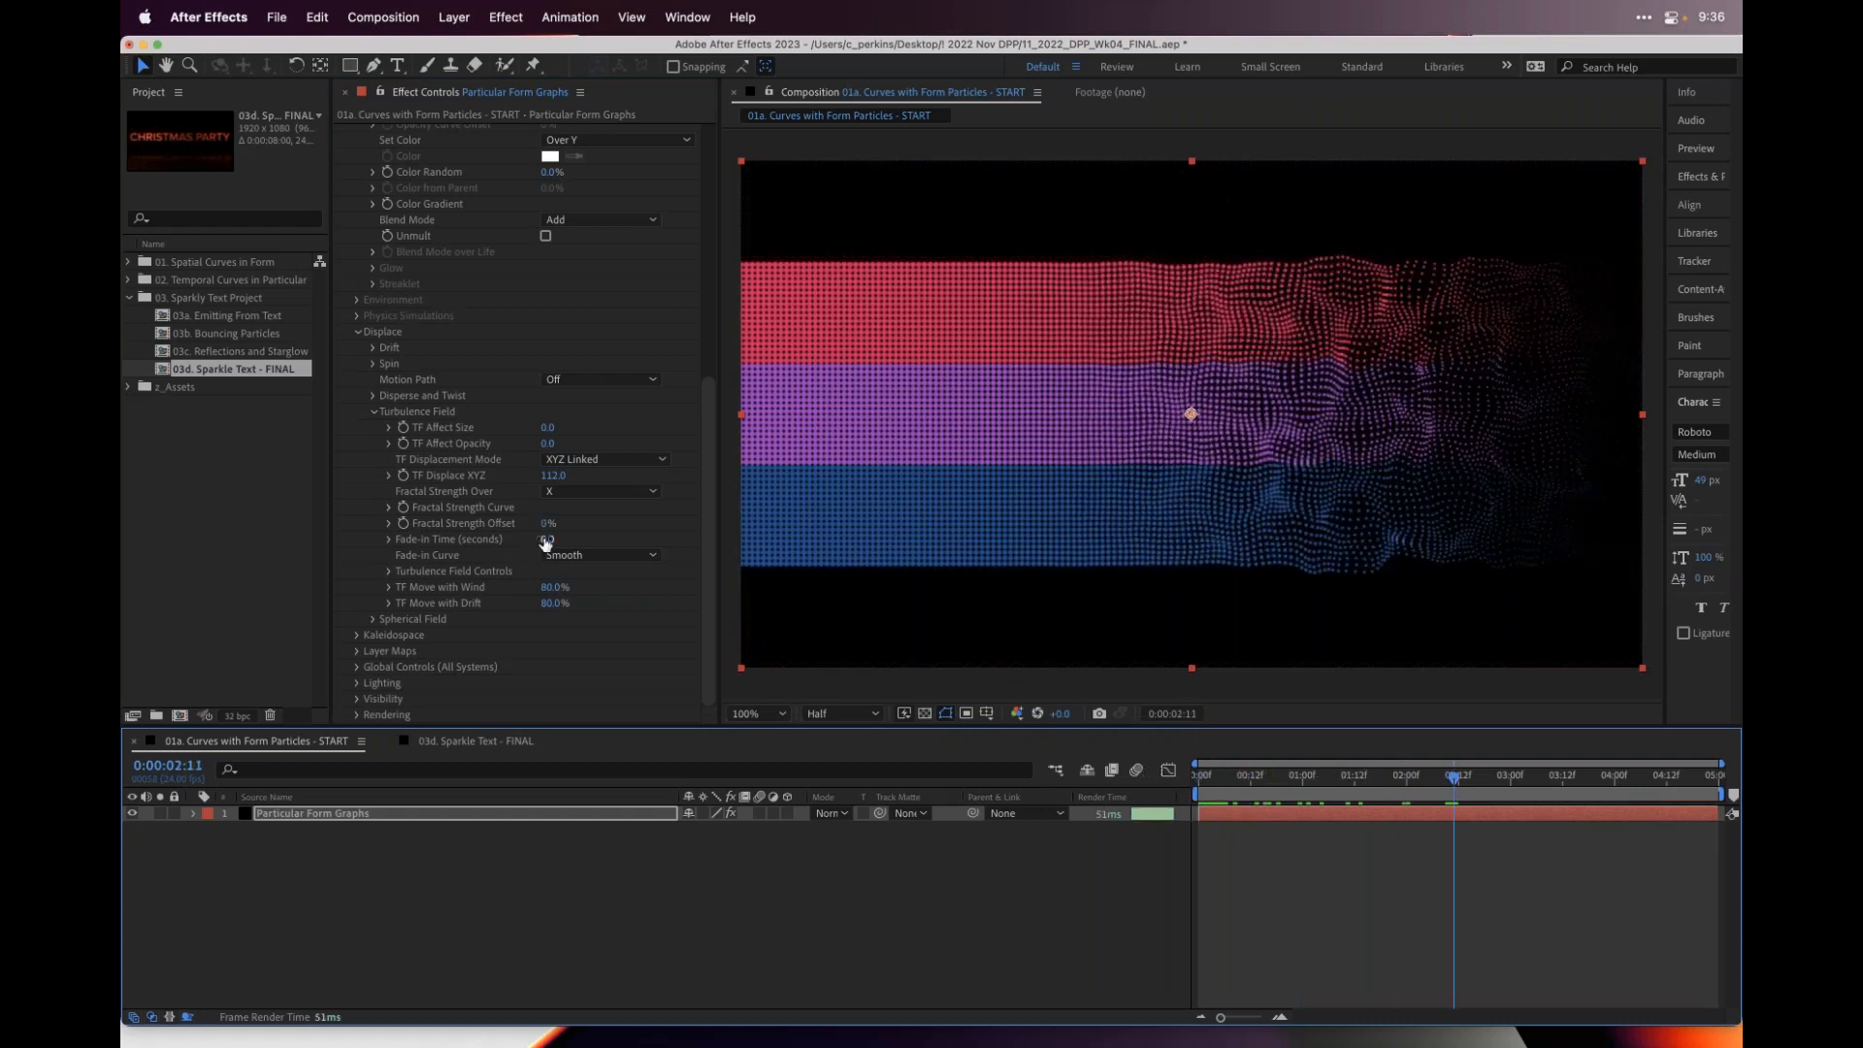
- Set the turbulence Fade-in Time to 3 seconds and scrub from the first frame to about 4 seconds to check it
{"action": "left_click", "coordinate": [545, 540]}
{"action": "type", "text": "3"}
{"action": "key", "text": "Return"}
{"action": "left_click", "coordinate": [1206, 776]}
{"action": "mouse_move", "coordinate": [1228, 782]}
{"action": "left_mouse_down"}
{"action": "mouse_move", "coordinate": [1620, 776]}
{"action": "mouse_move", "coordinate": [1199, 766]}
{"action": "left_mouse_up"}
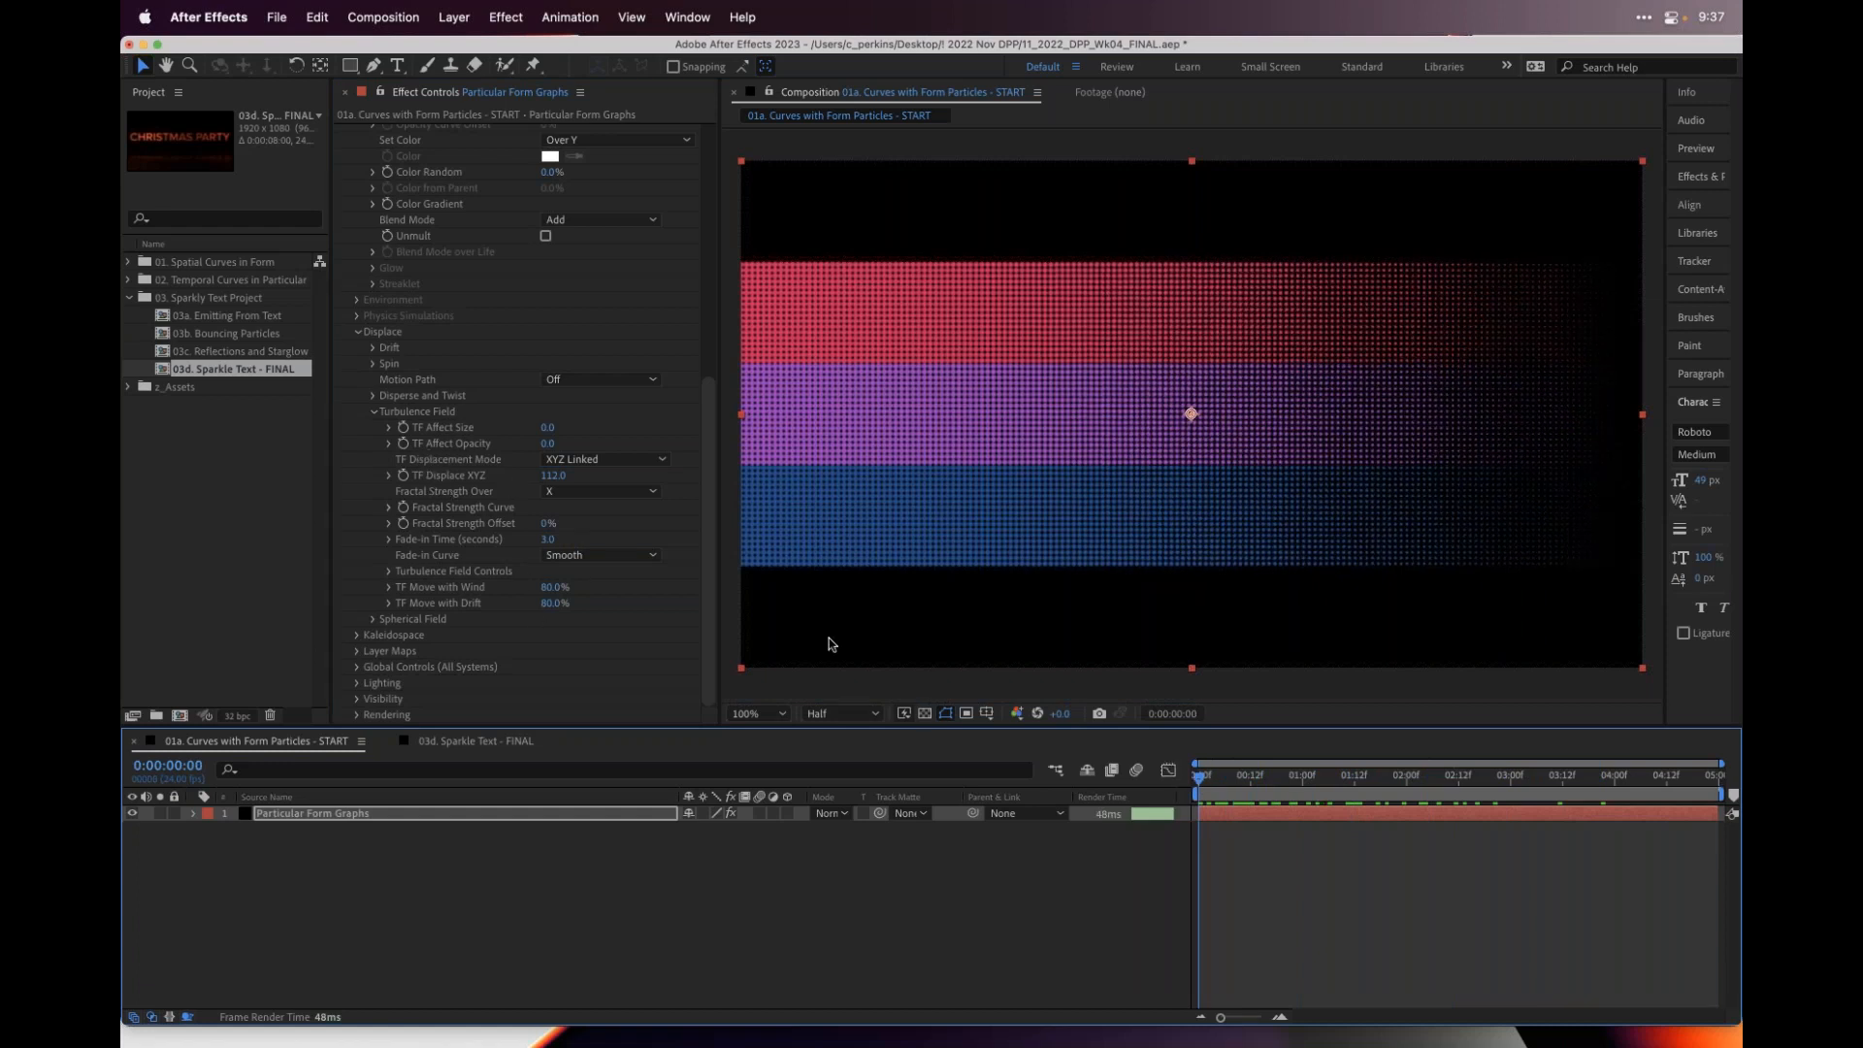
{"action": "left_click_drag", "start_coordinate": [1208, 779], "coordinate": [1632, 781]}
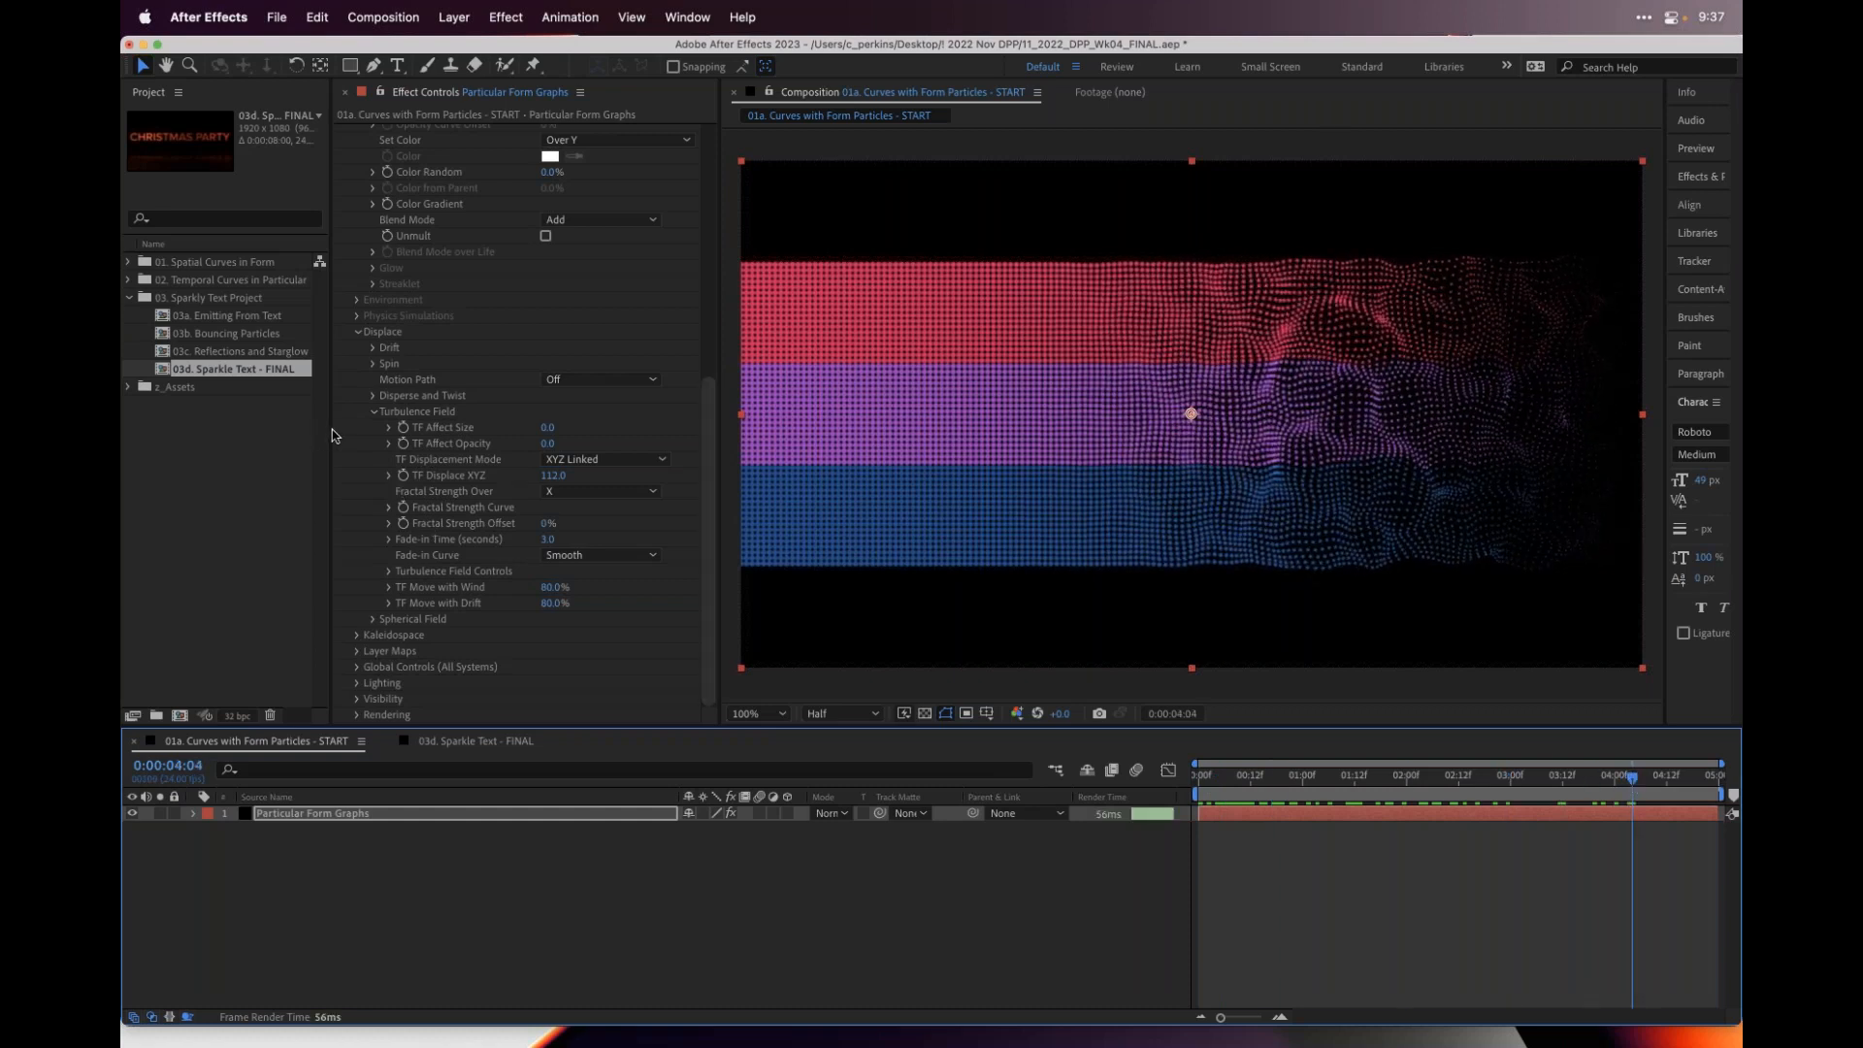
- Widen the project list, collapse the 03. Sparkly Text Project folder, and expand 02. Temporal Curves in Particular
{"action": "left_click_drag", "start_coordinate": [331, 436], "coordinate": [346, 432]}
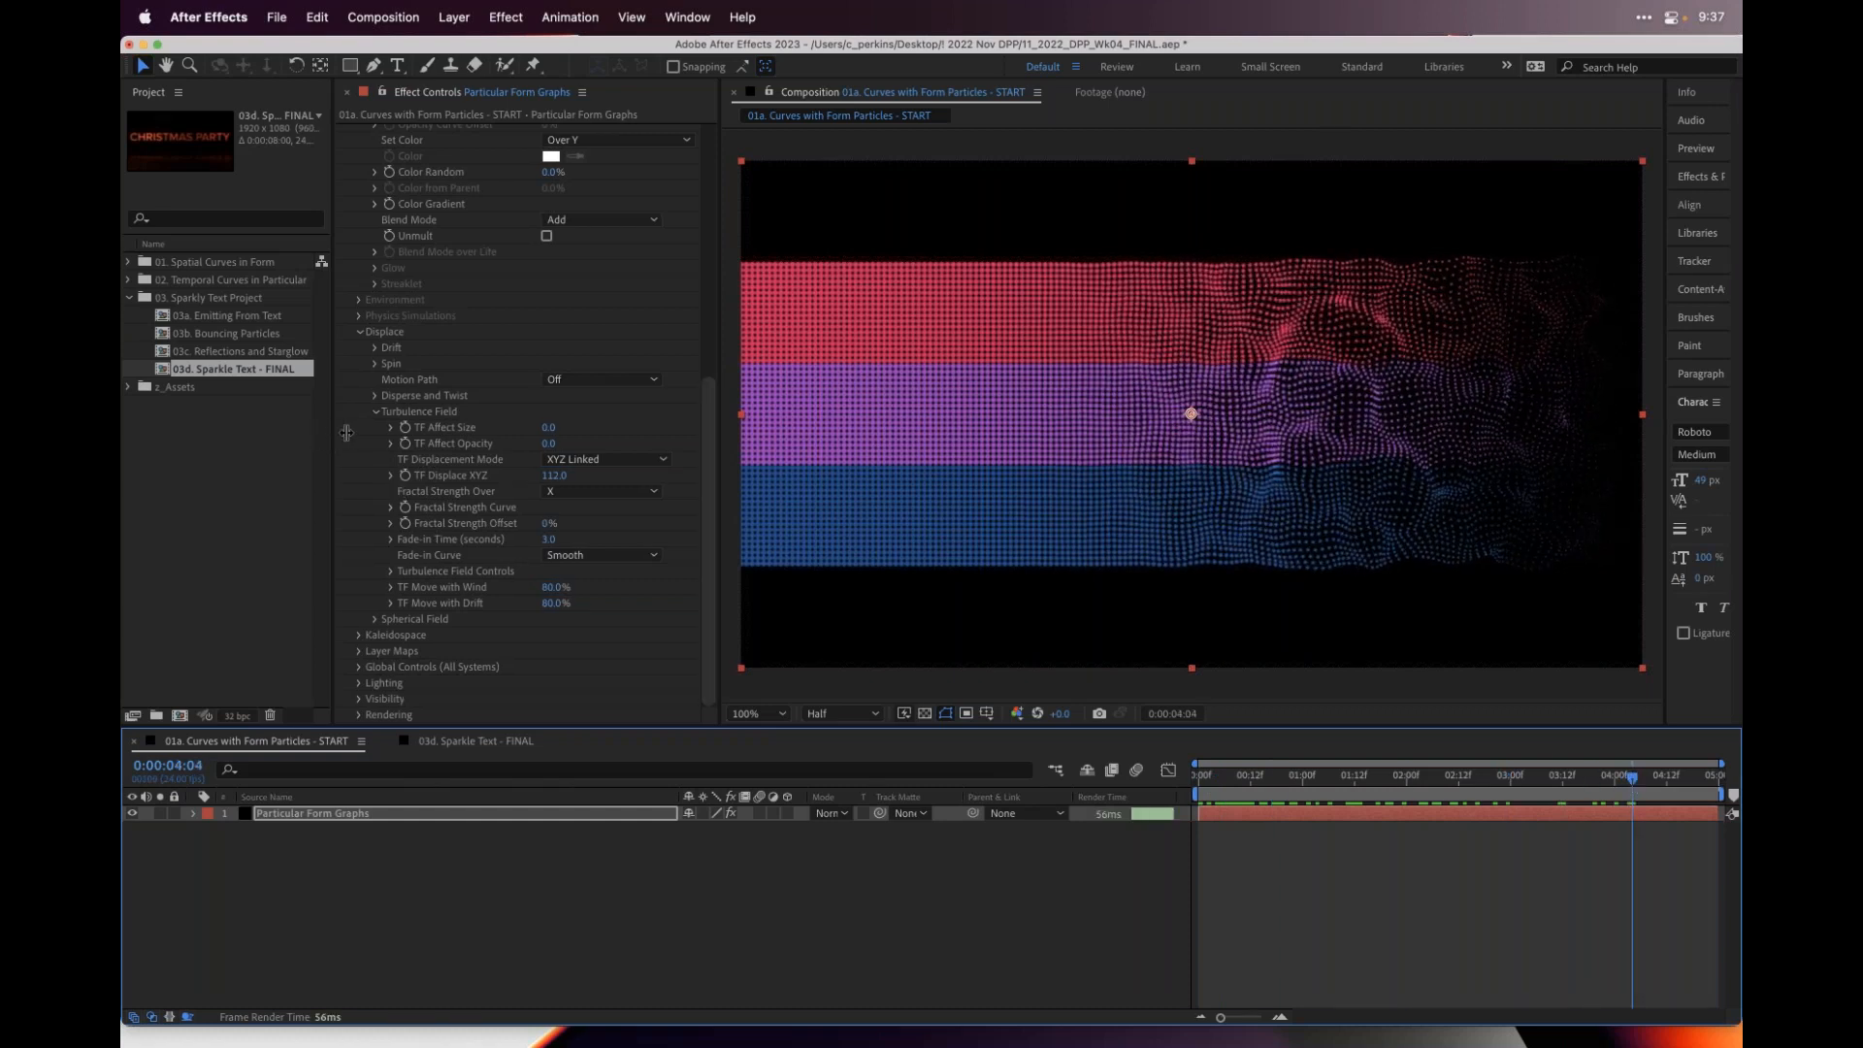
{"action": "left_click", "coordinate": [129, 299]}
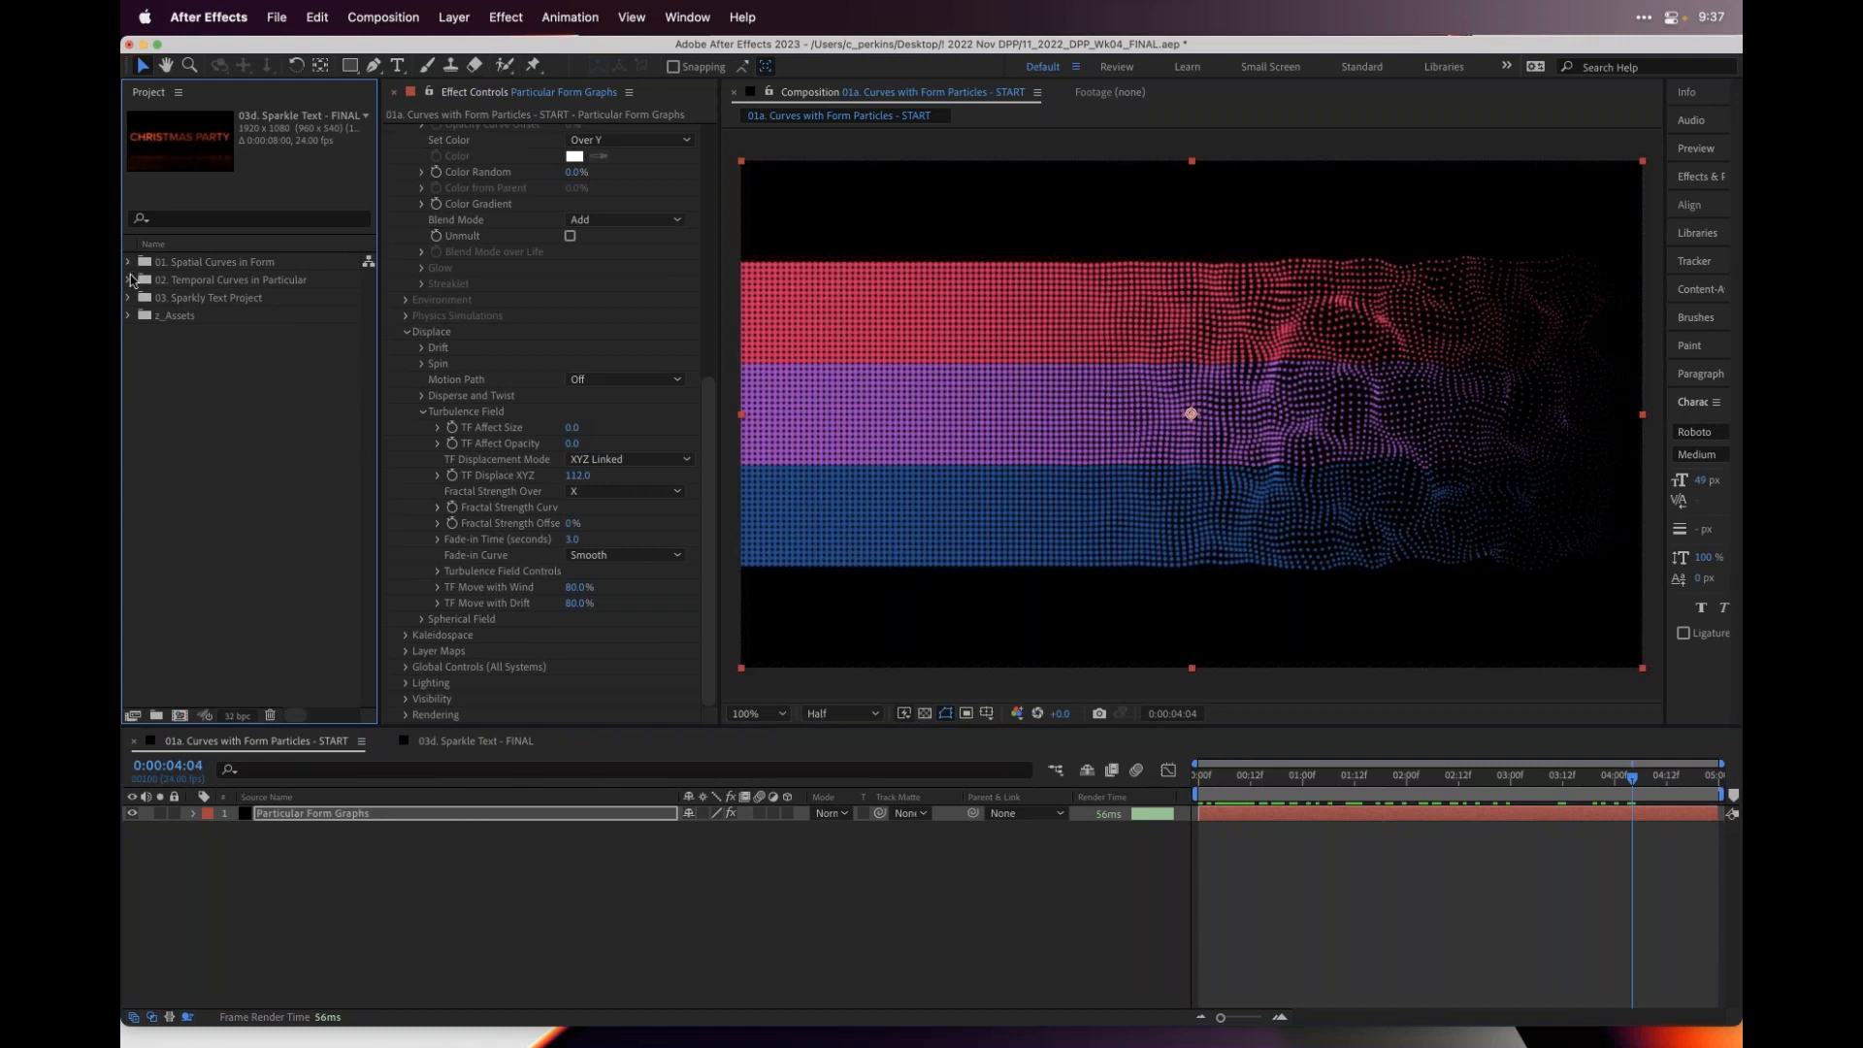
{"action": "left_click", "coordinate": [130, 281]}
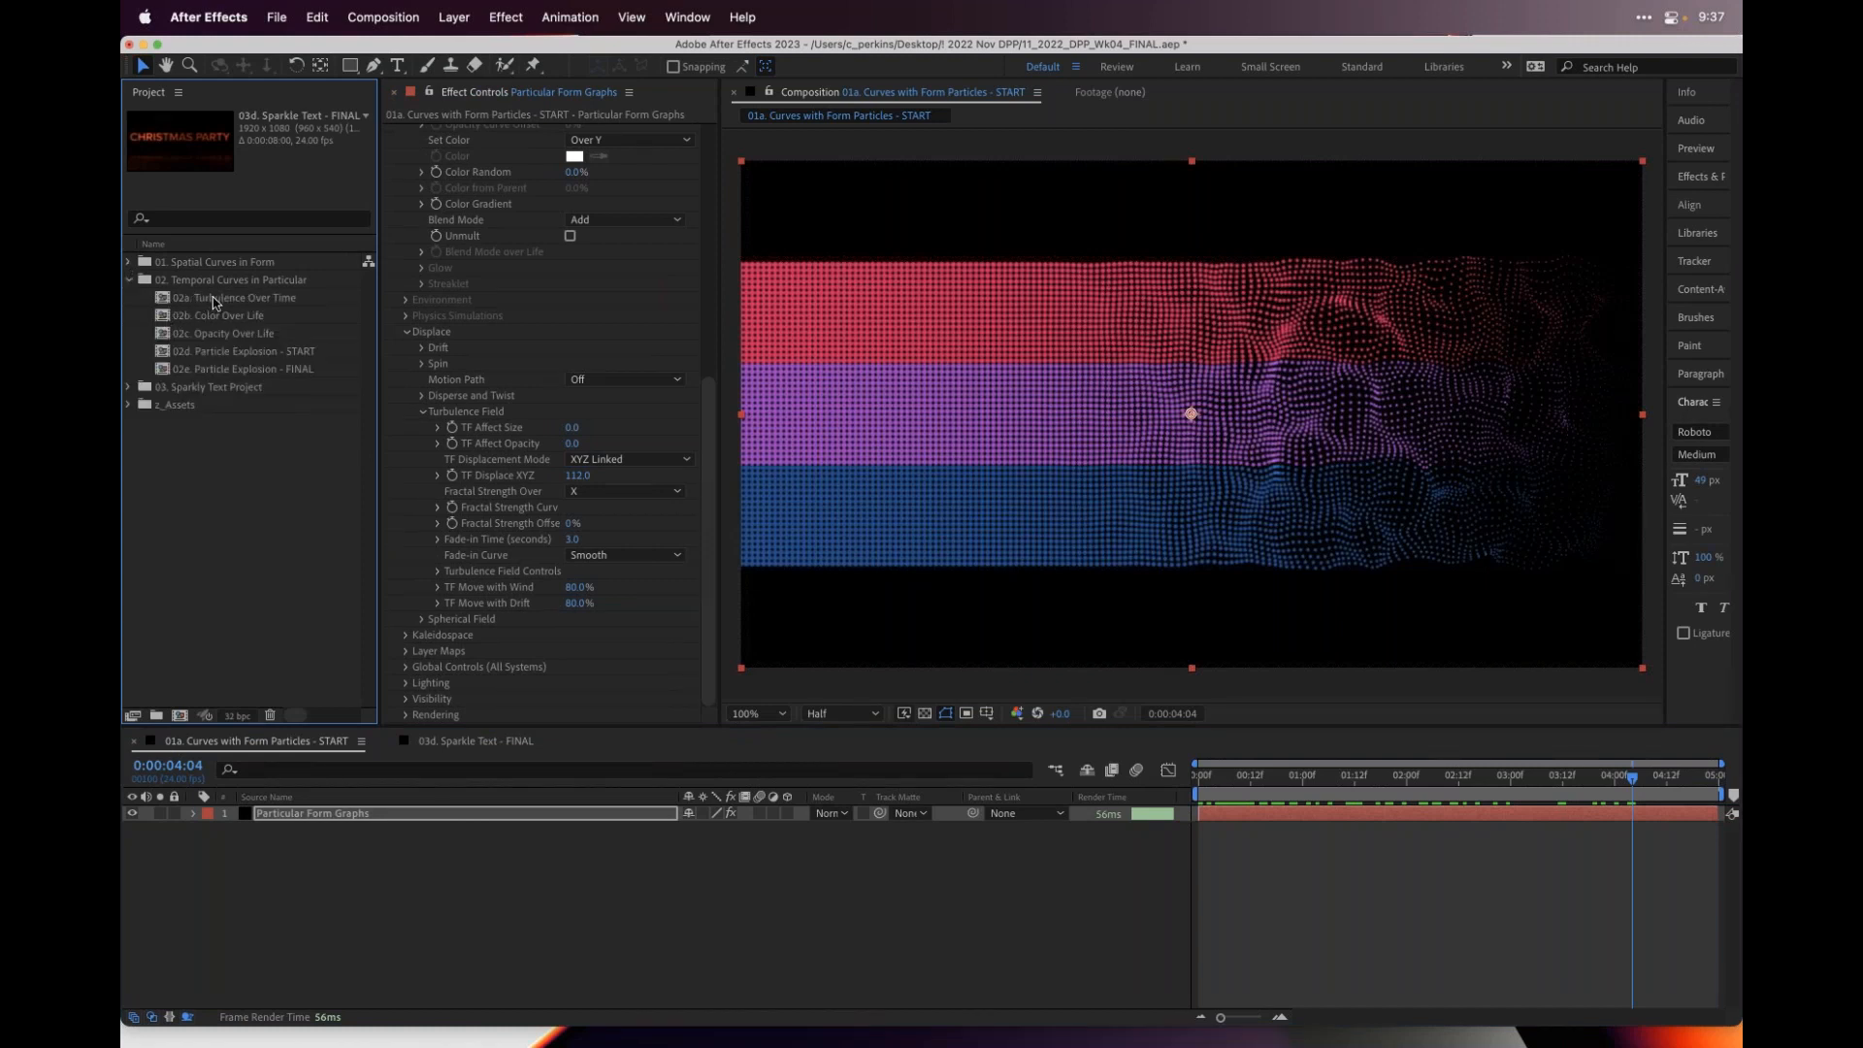
- Open the 02a. Turbulence Over Time composition and preview it from the first frame
{"action": "double_click", "coordinate": [213, 297]}
{"action": "left_click_drag", "start_coordinate": [1286, 776], "coordinate": [1199, 774]}
{"action": "key", "text": "space"}
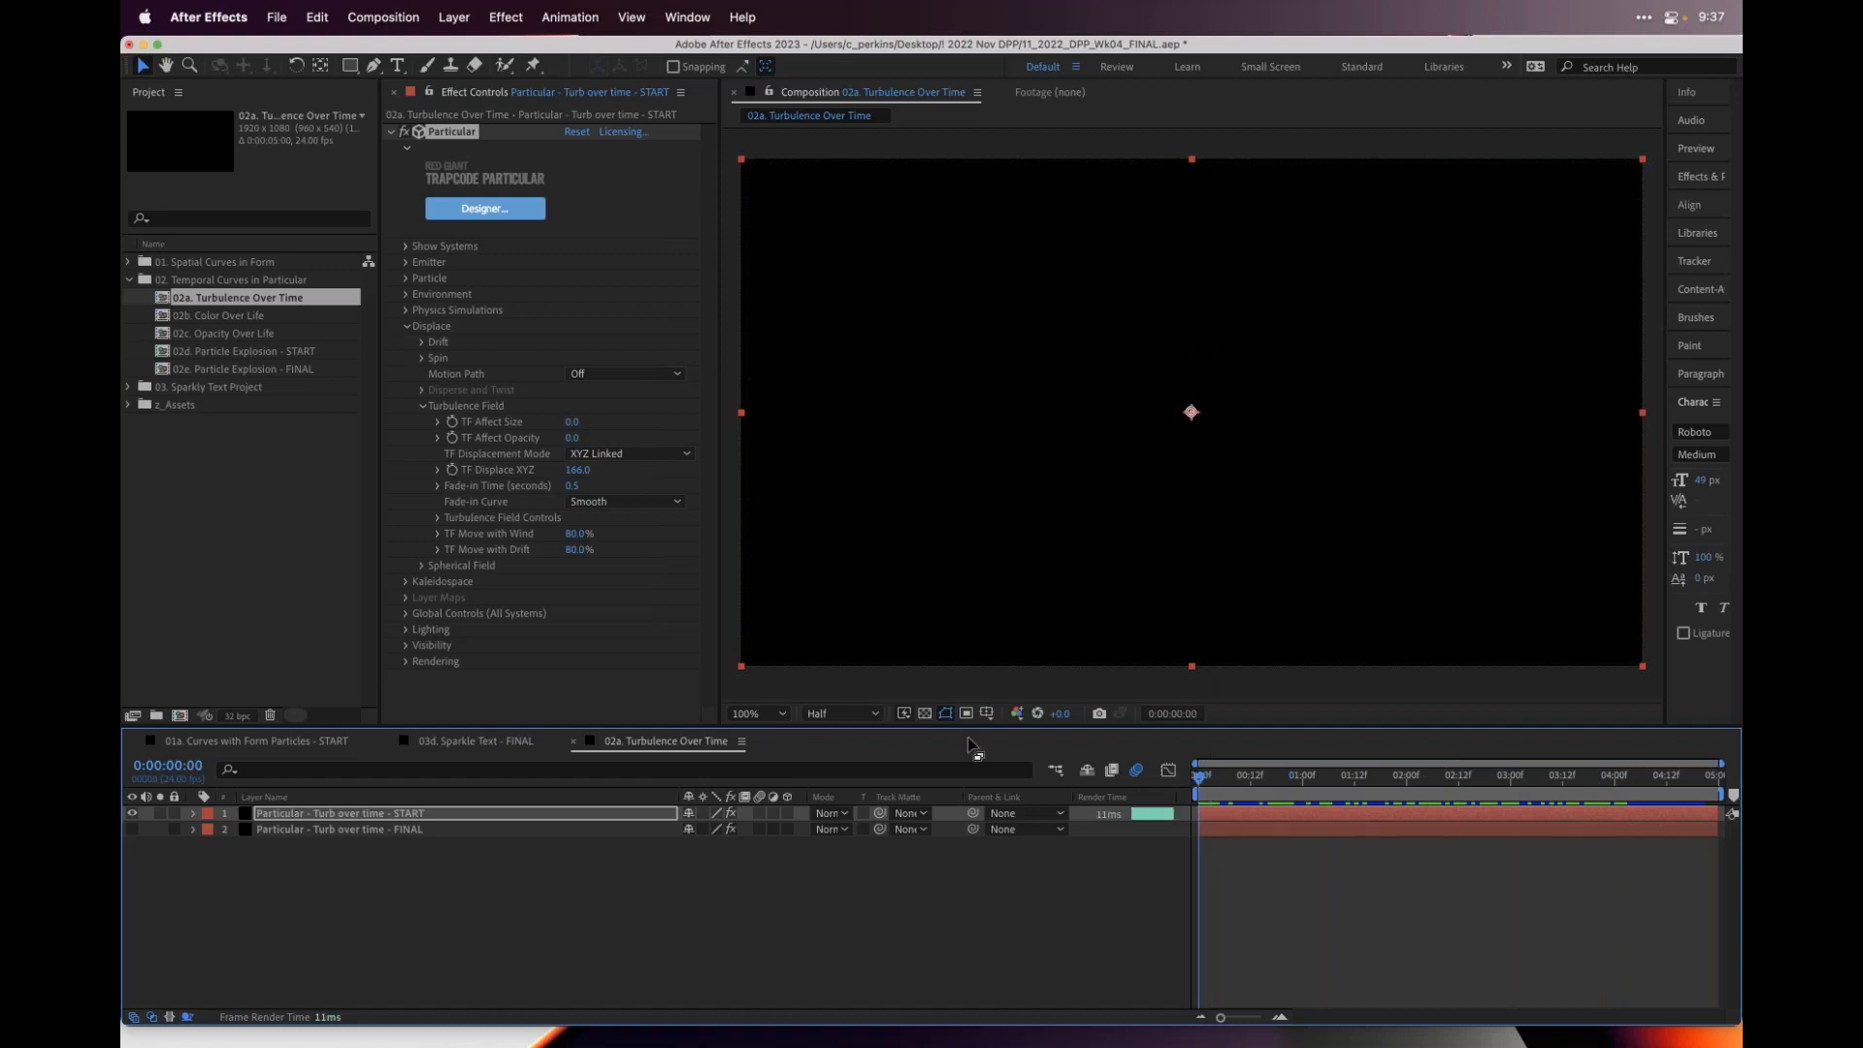
- Open the 02b. Color Over Life composition, preview its particle stream from the first frame, and park the playhead at about 1 second
{"action": "double_click", "coordinate": [227, 318]}
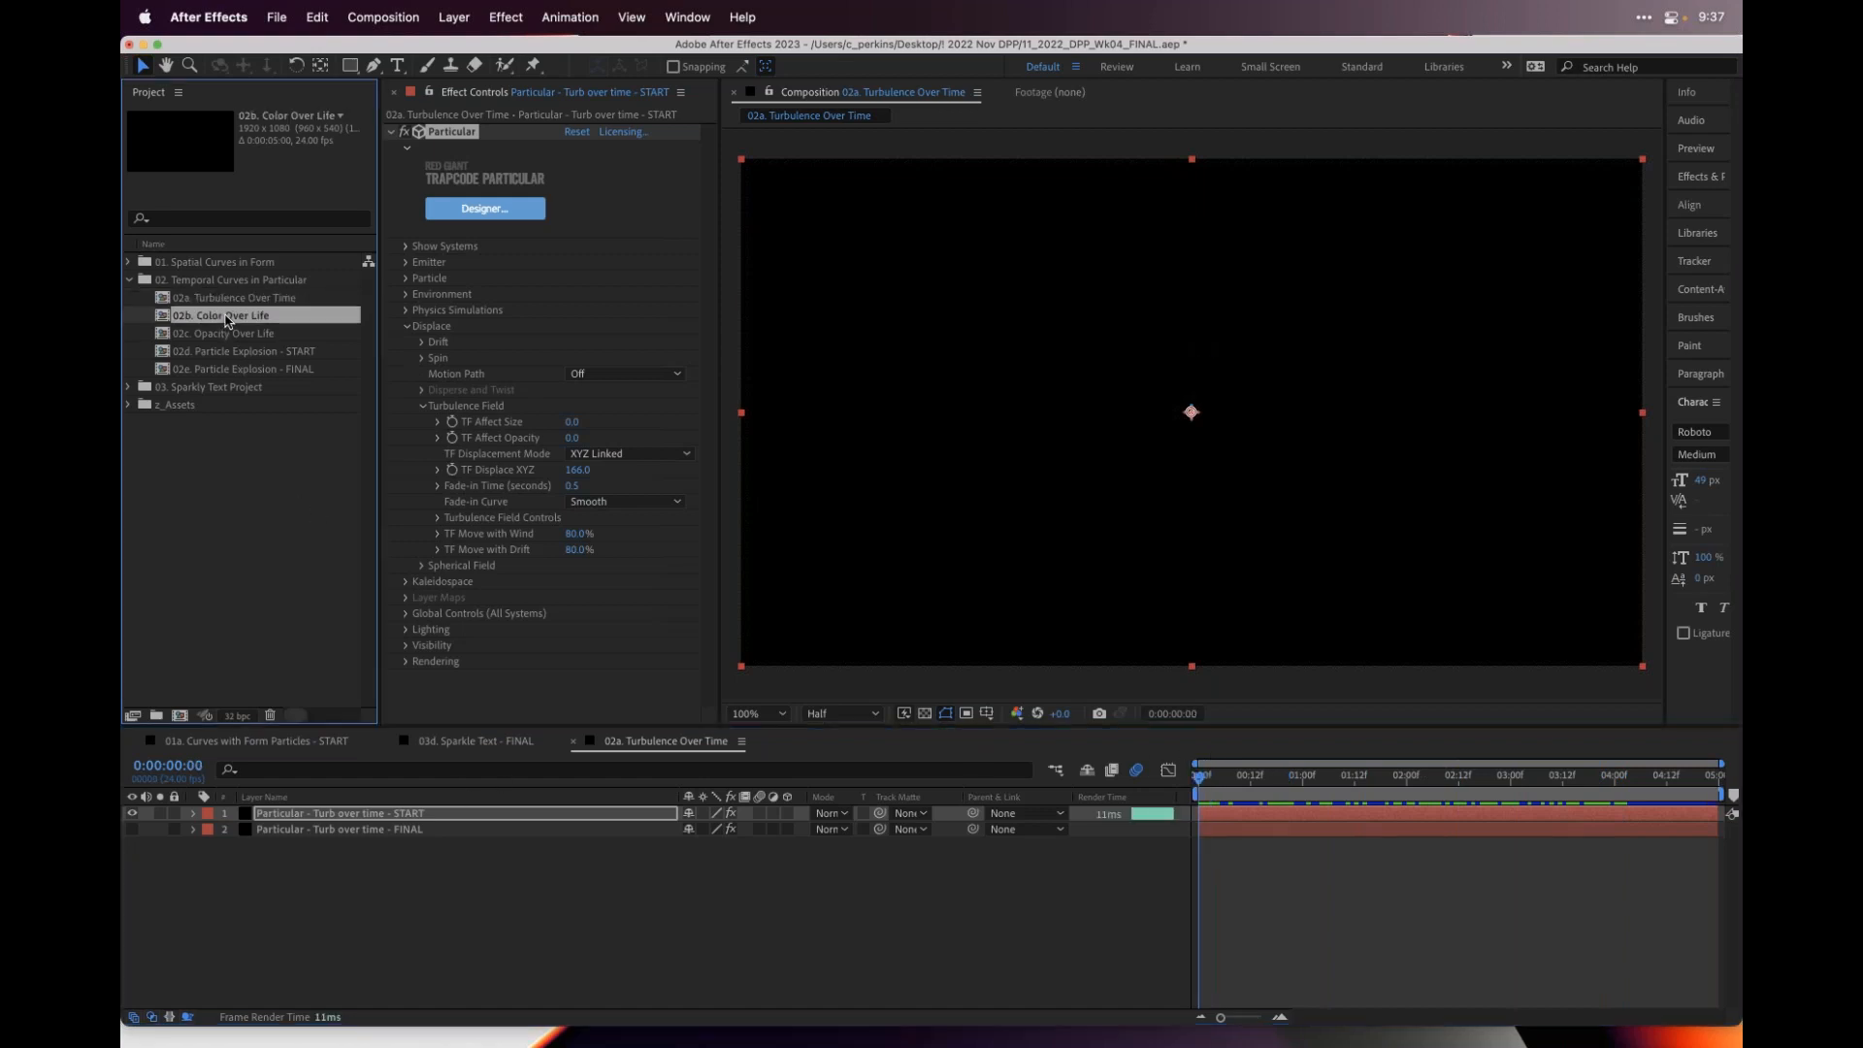
{"action": "left_click_drag", "start_coordinate": [1293, 784], "coordinate": [1515, 776]}
{"action": "mouse_move", "coordinate": [1213, 776]}
{"action": "left_mouse_down"}
{"action": "mouse_move", "coordinate": [1513, 776]}
{"action": "mouse_move", "coordinate": [1199, 776]}
{"action": "left_mouse_up"}
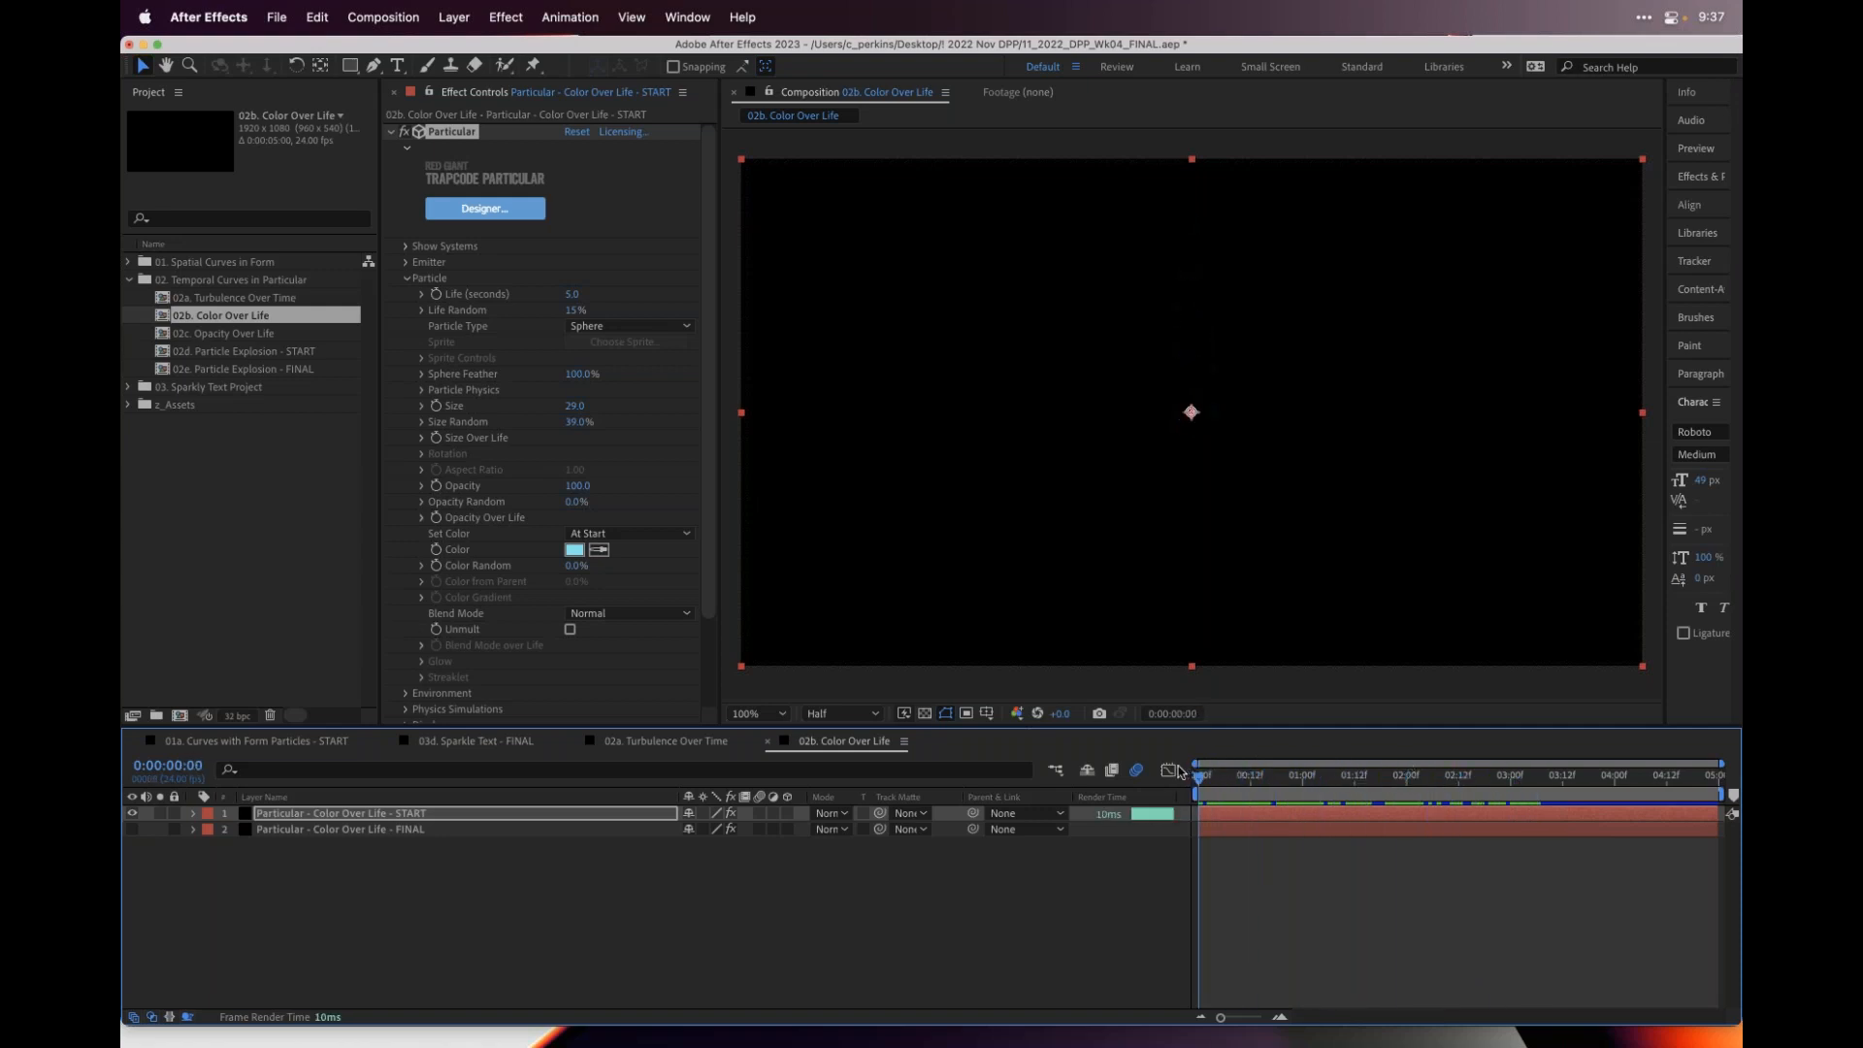
{"action": "key", "text": "space"}
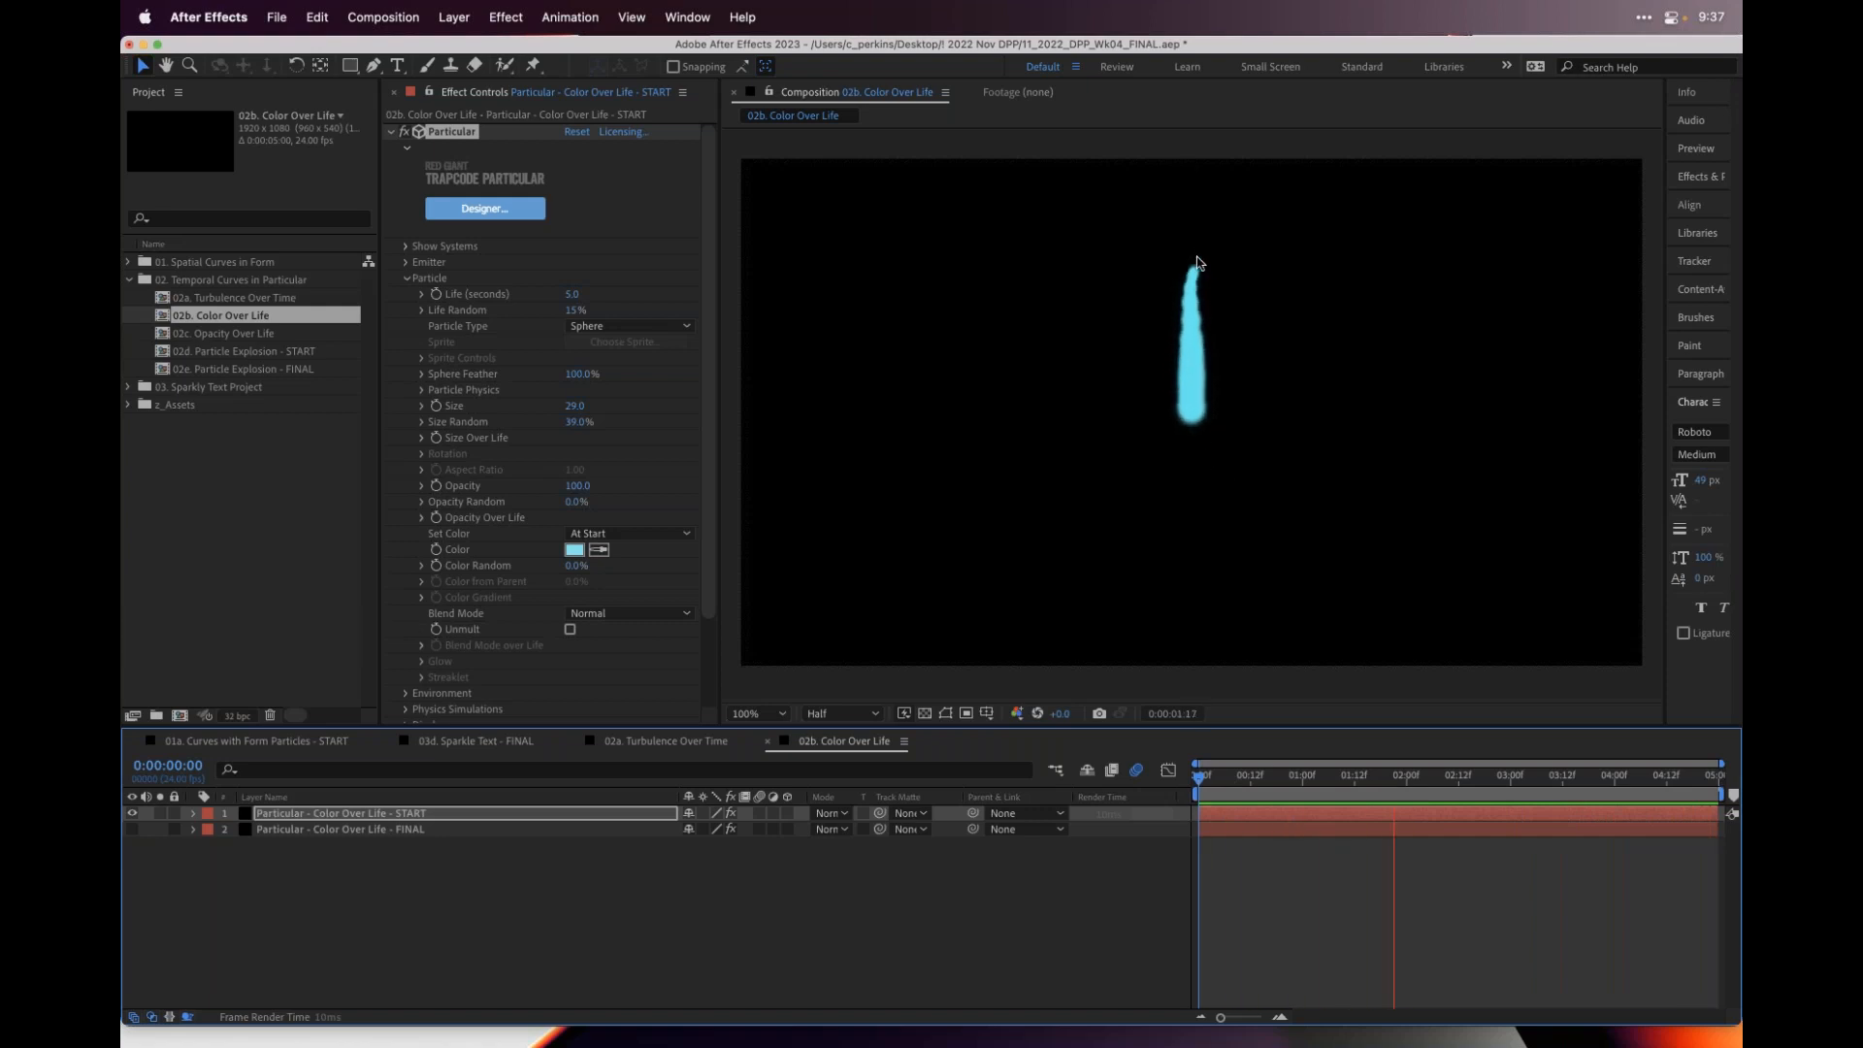
{"action": "key", "text": "space"}
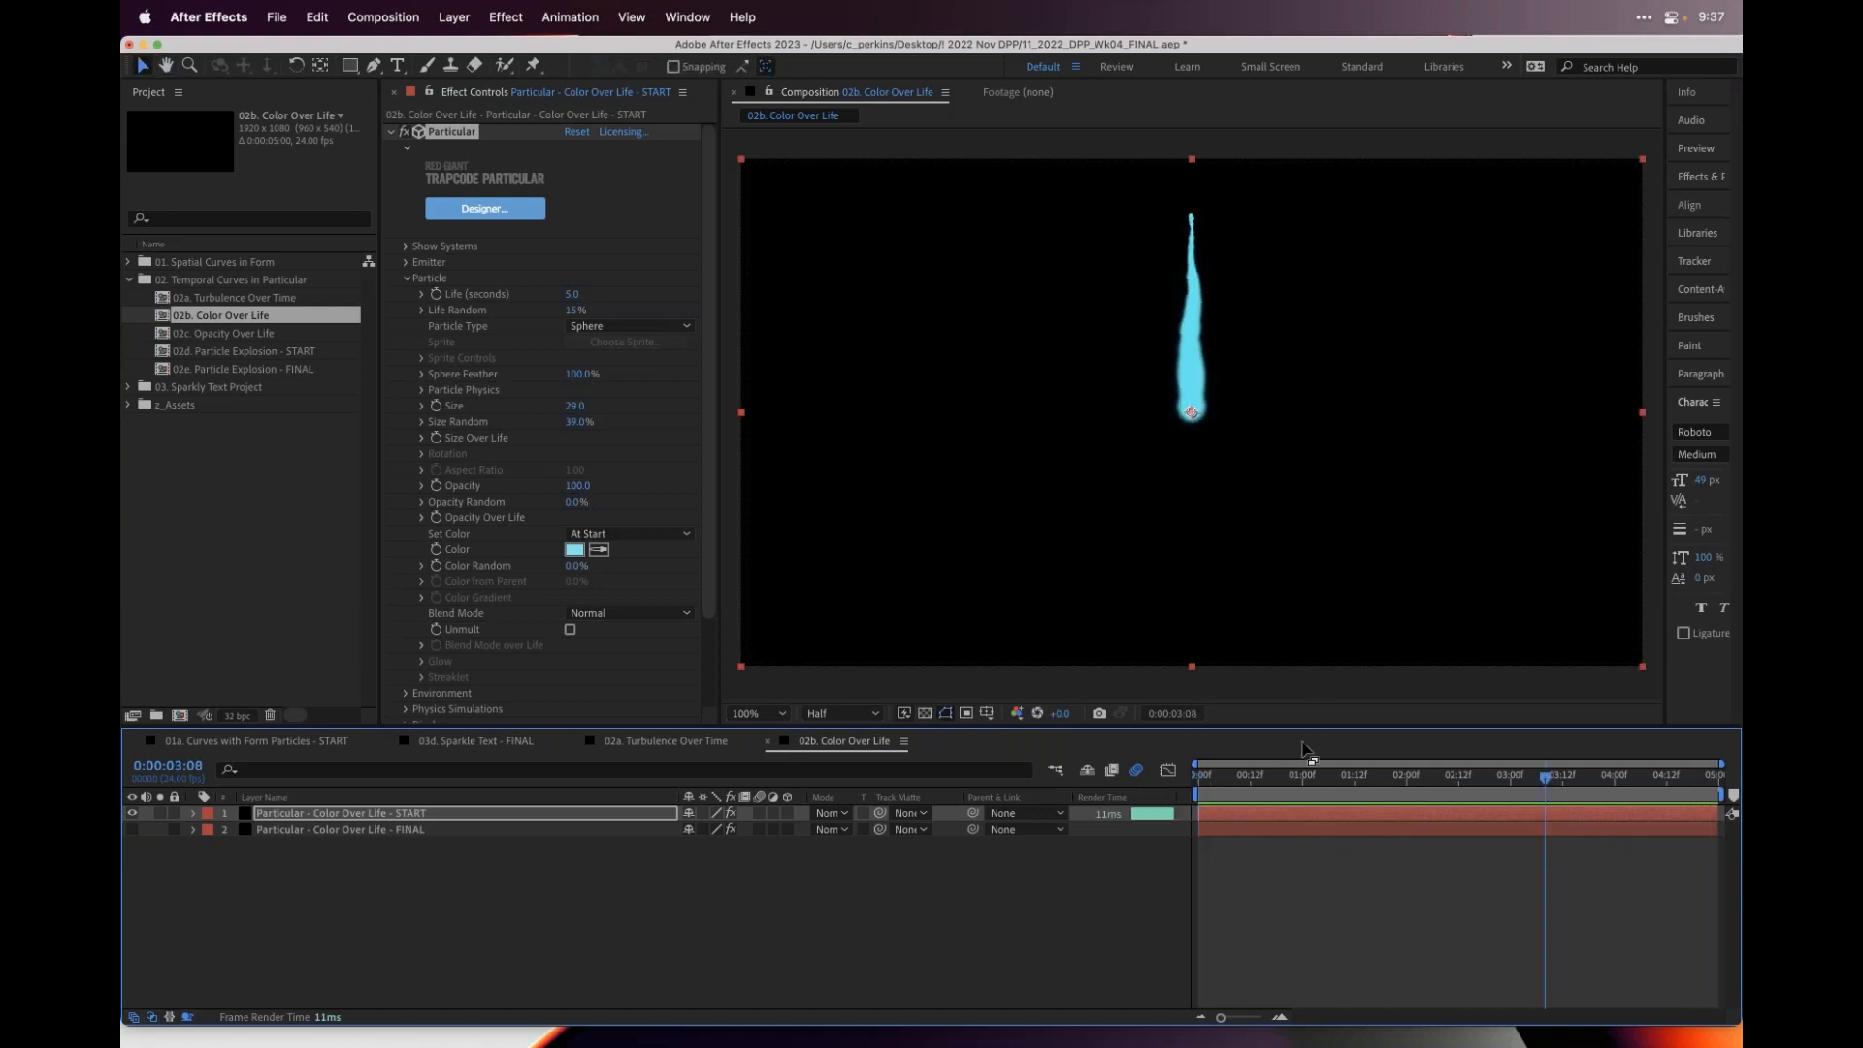
{"action": "left_click", "coordinate": [1226, 776]}
{"action": "left_click_drag", "start_coordinate": [1226, 779], "coordinate": [1310, 777]}
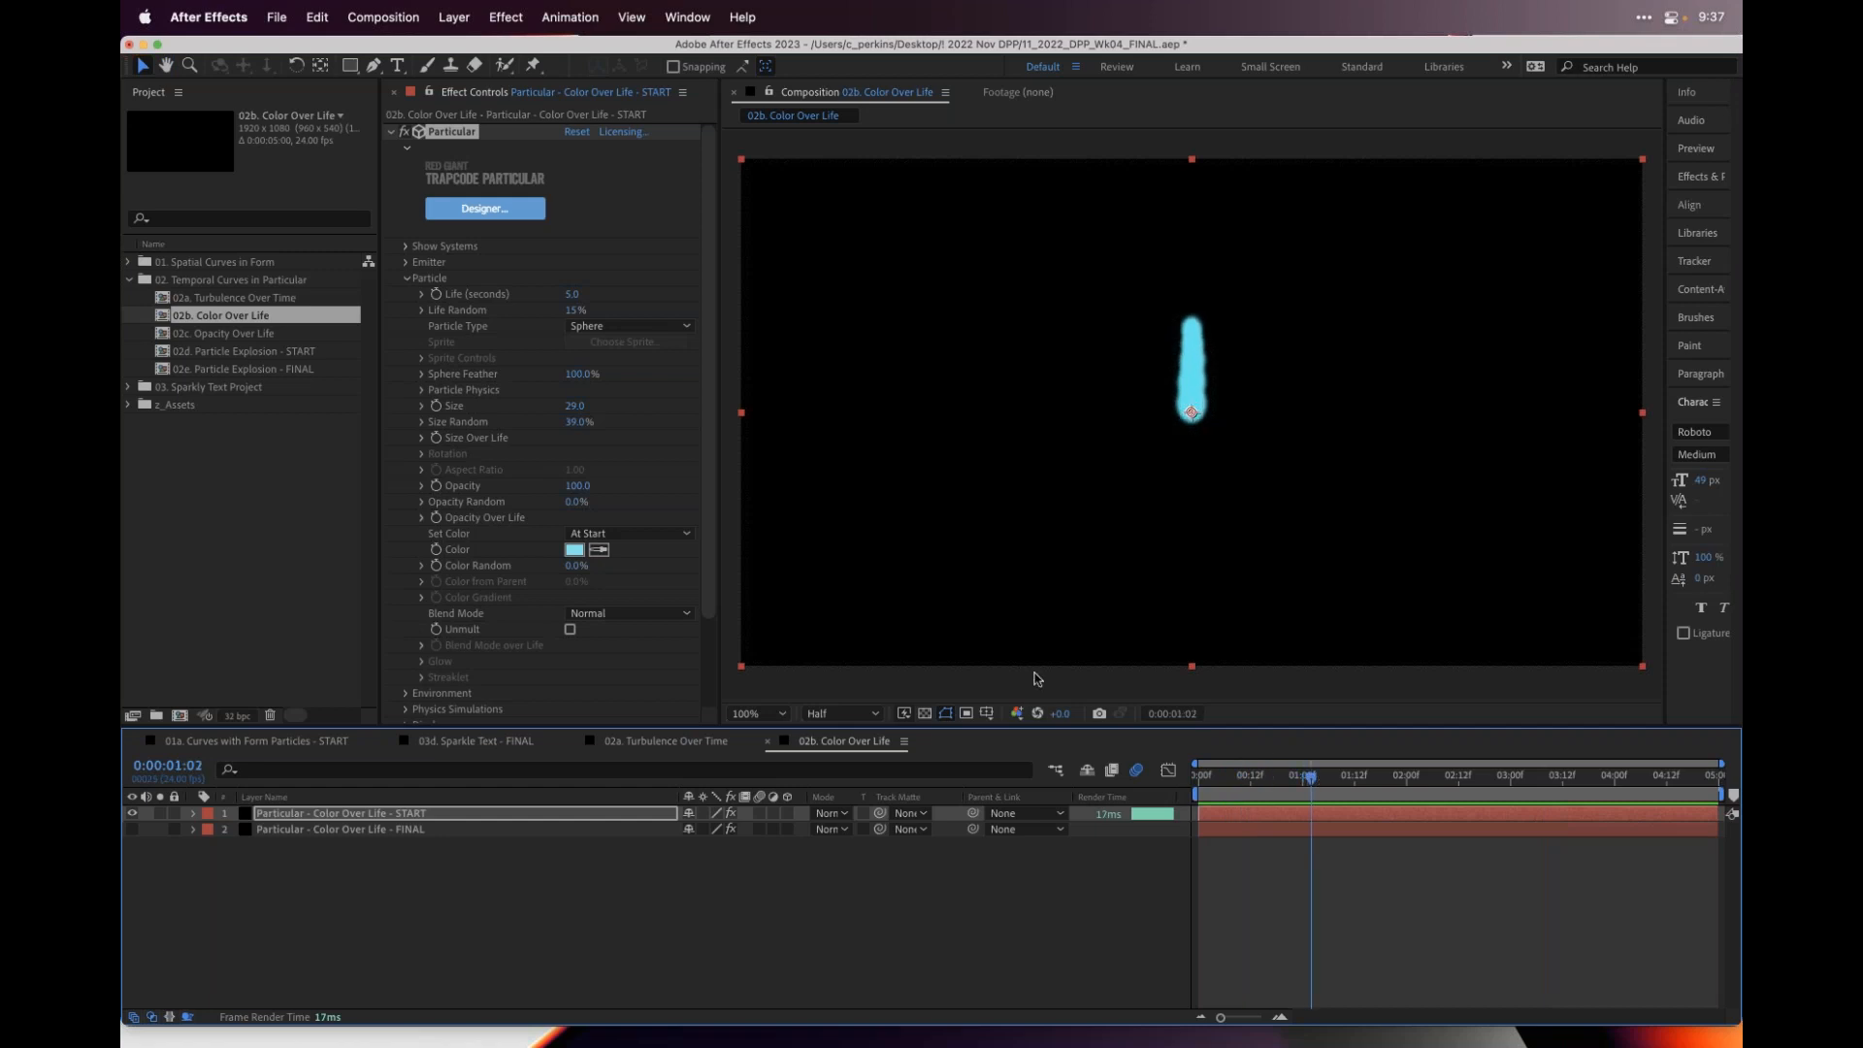
- Try the Over Y option for the particles' Set Color on the Color Over Life - START layer
{"action": "left_click", "coordinate": [645, 533]}
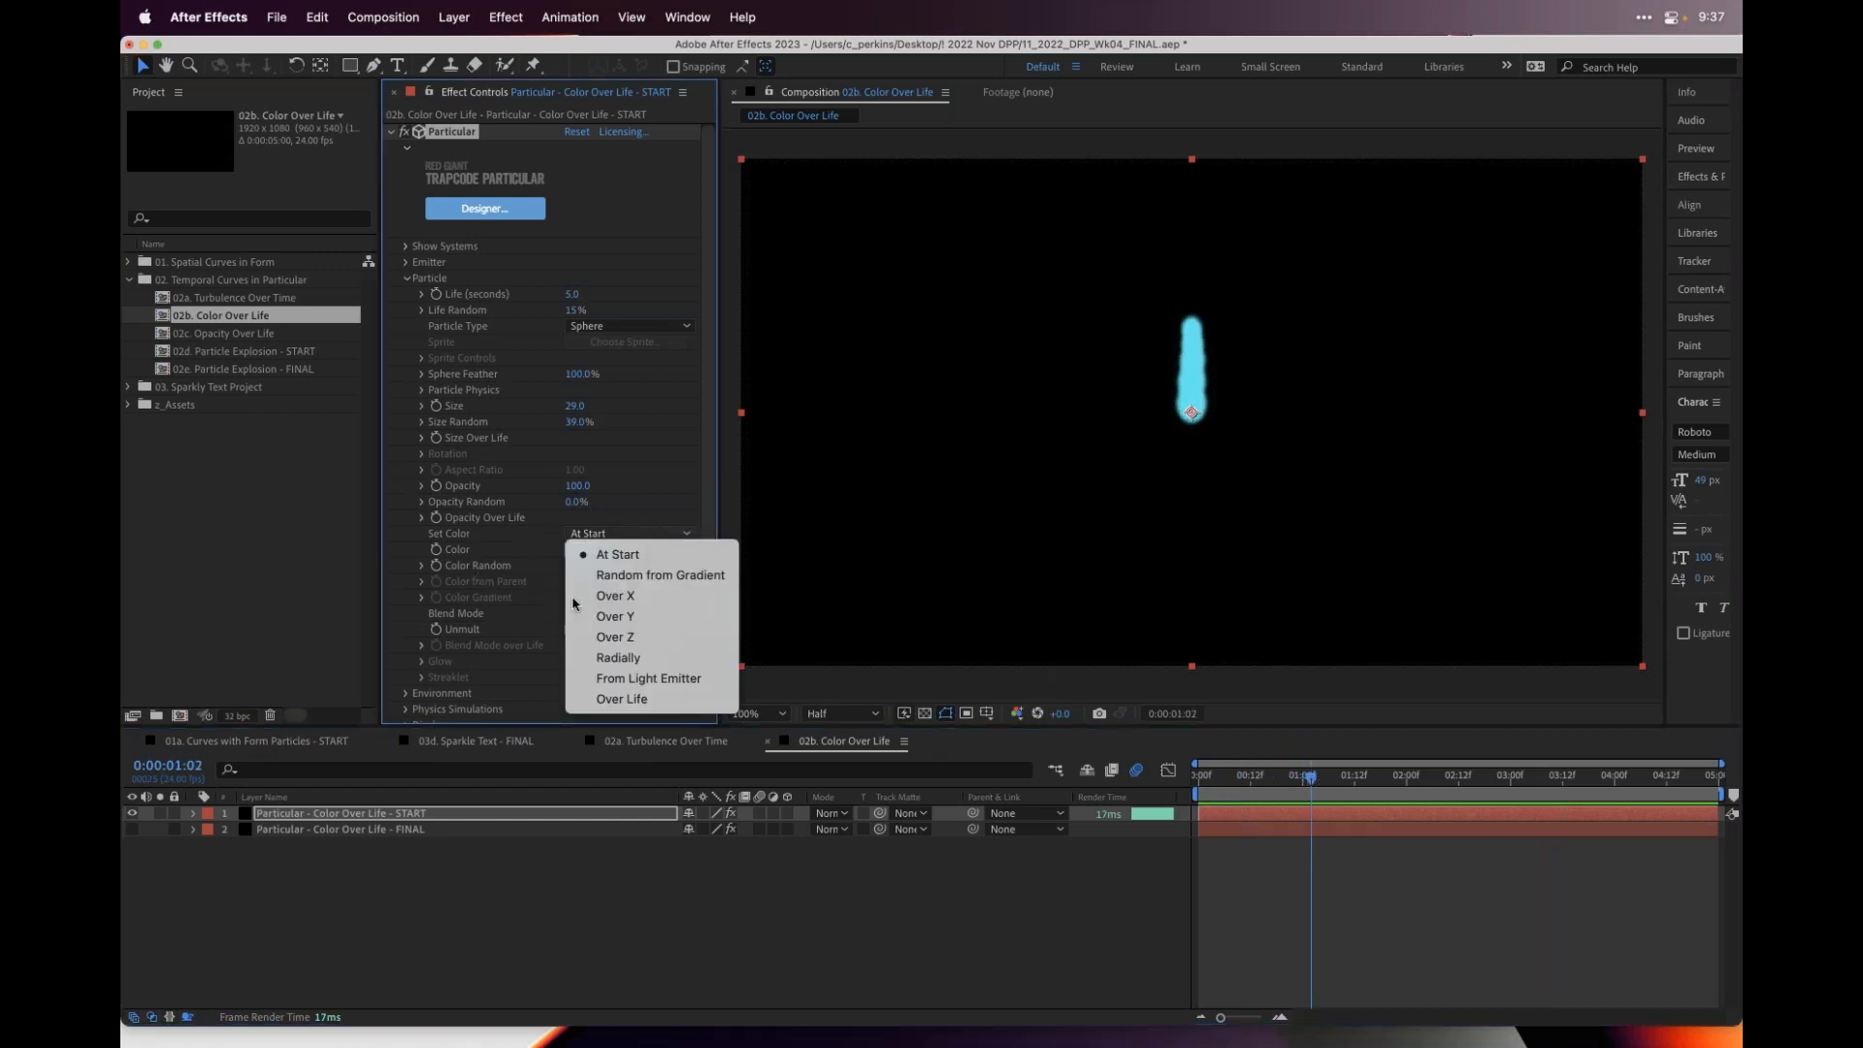
{"action": "left_click", "coordinate": [601, 616]}
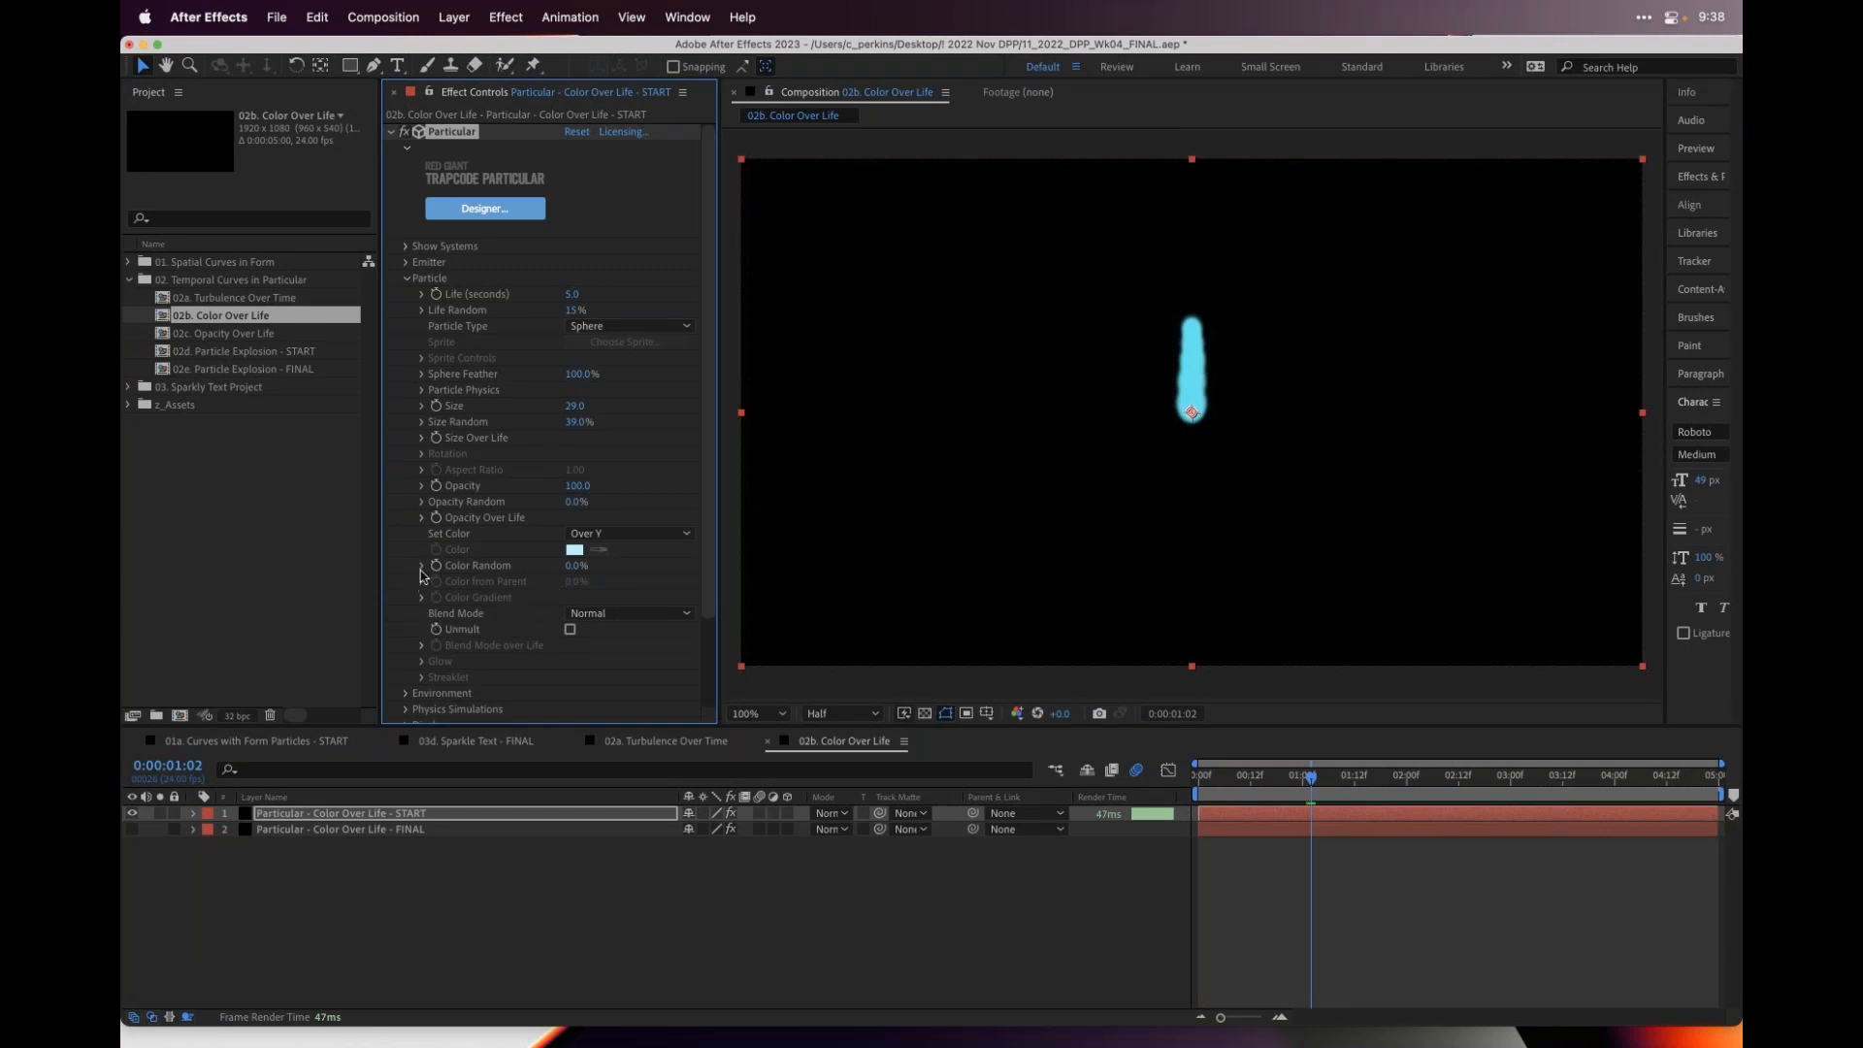
{"action": "left_click", "coordinate": [648, 534]}
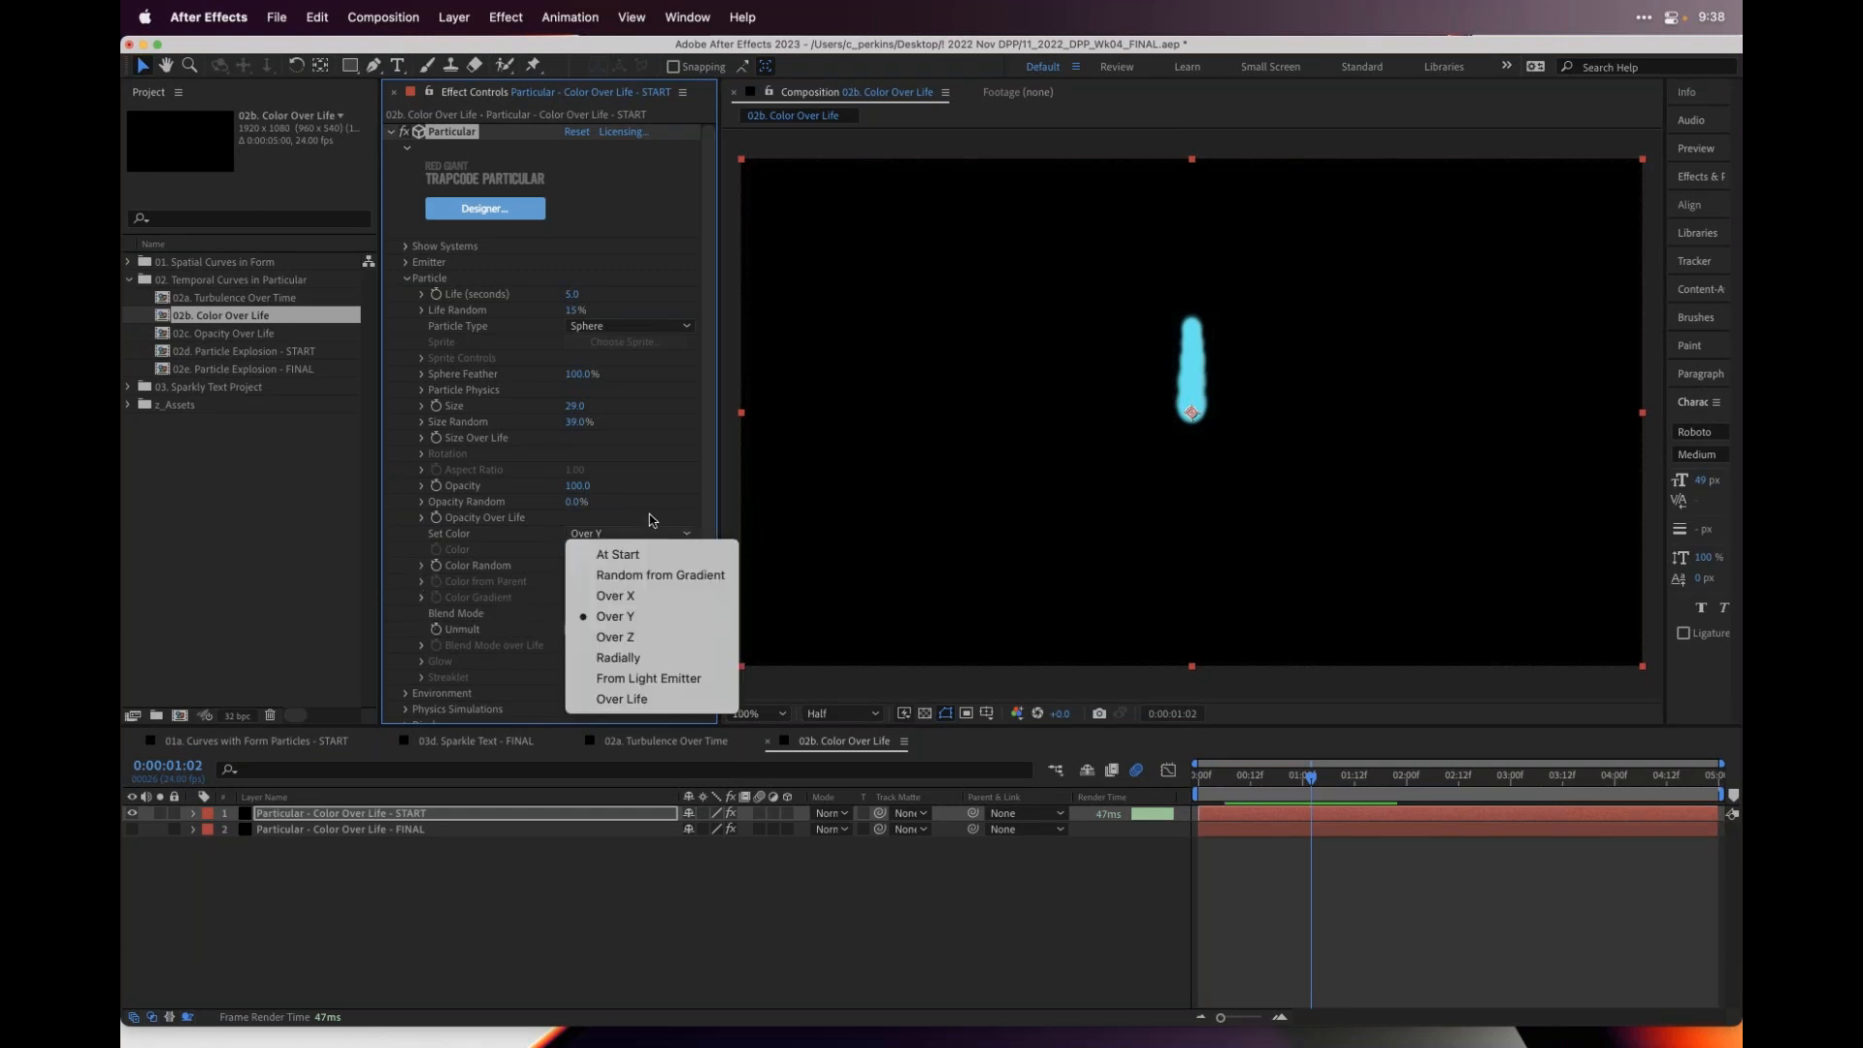
{"action": "left_click", "coordinate": [492, 575]}
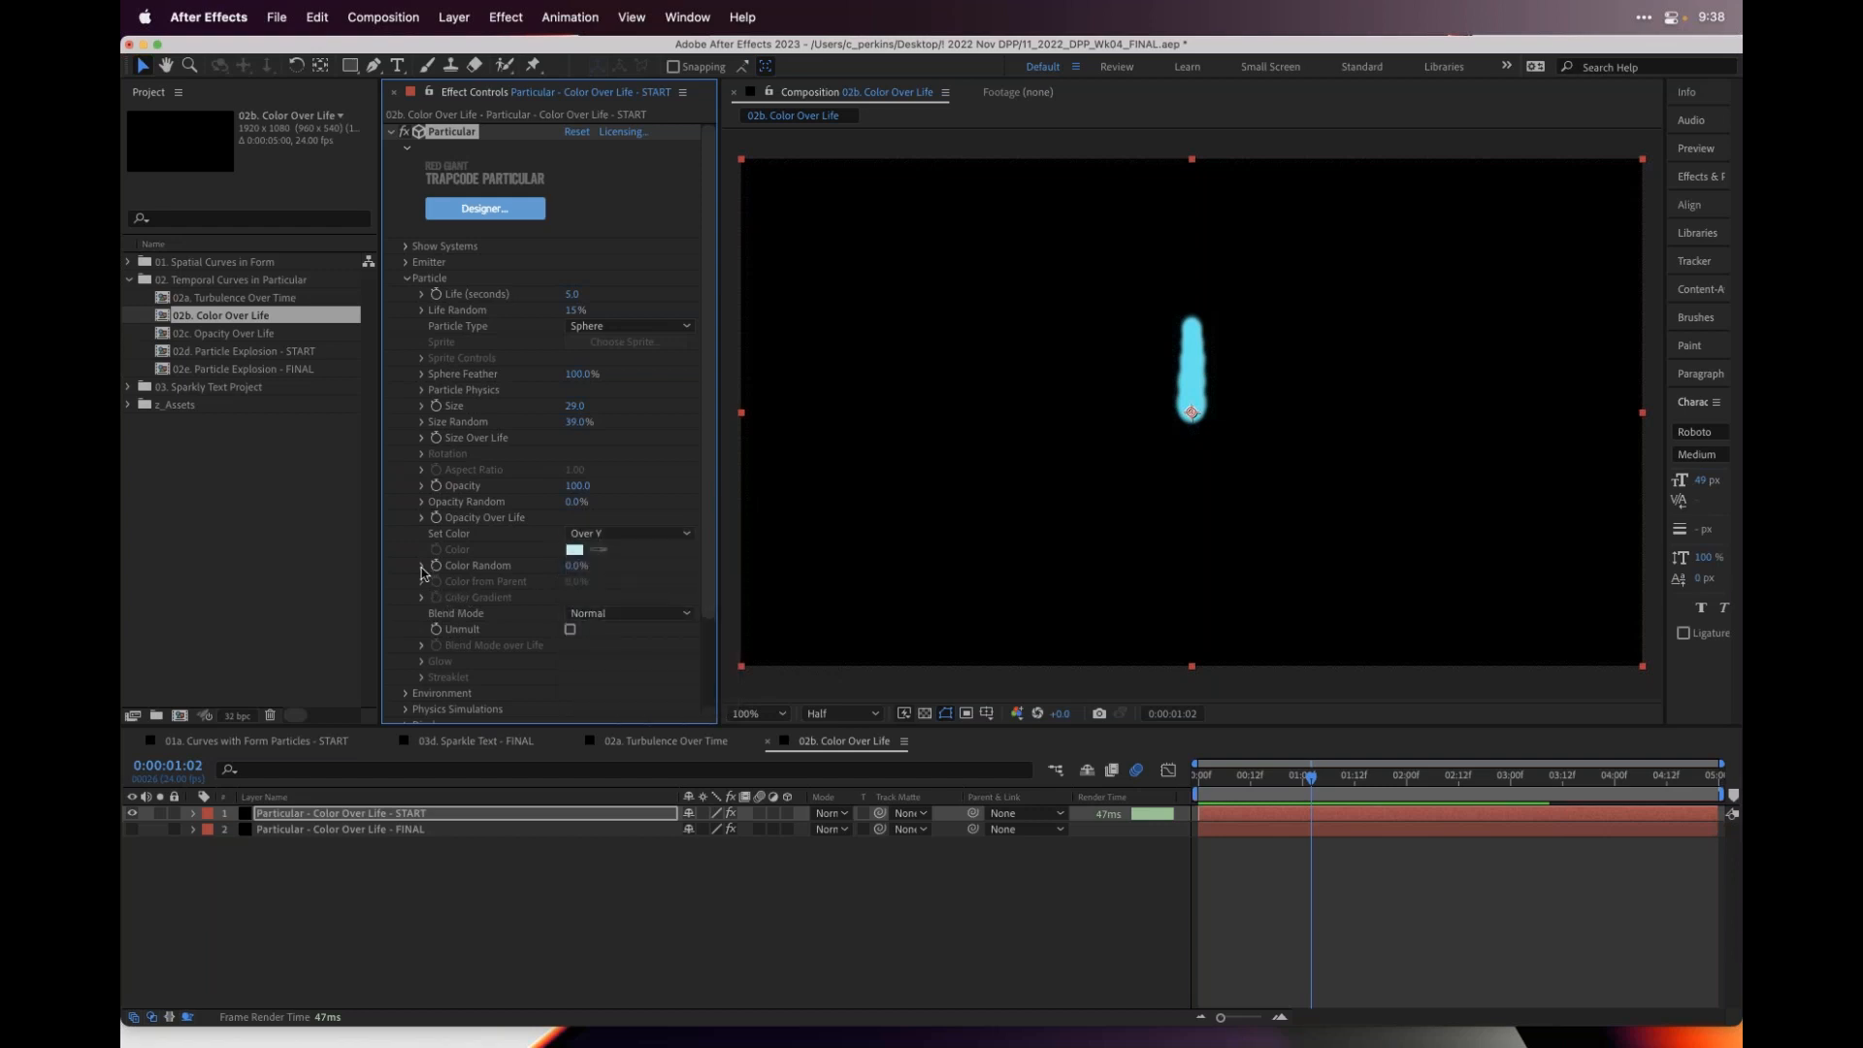
- Set the particles' Set Color to Over Life on the Color Over Life - START layer
{"action": "scroll", "coordinate": [417, 531], "scroll_direction": "down", "scroll_amount": 3}
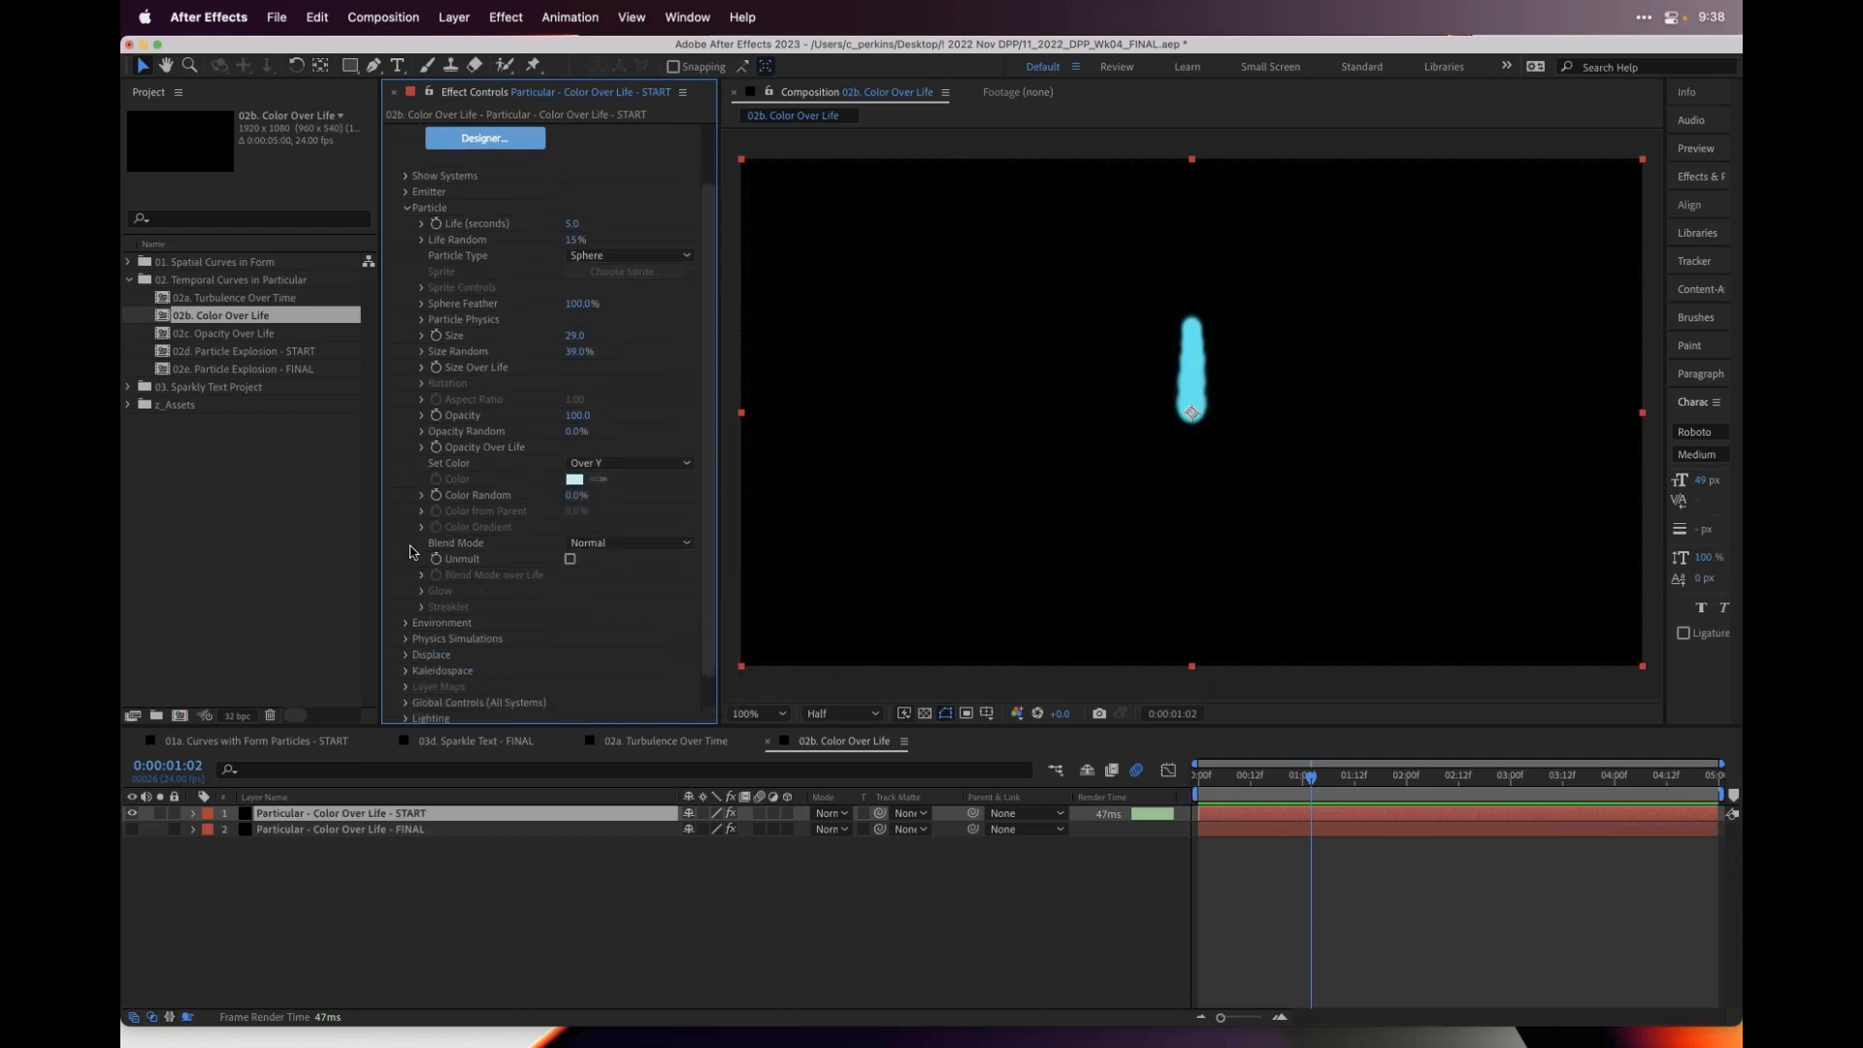
{"action": "left_click", "coordinate": [633, 463]}
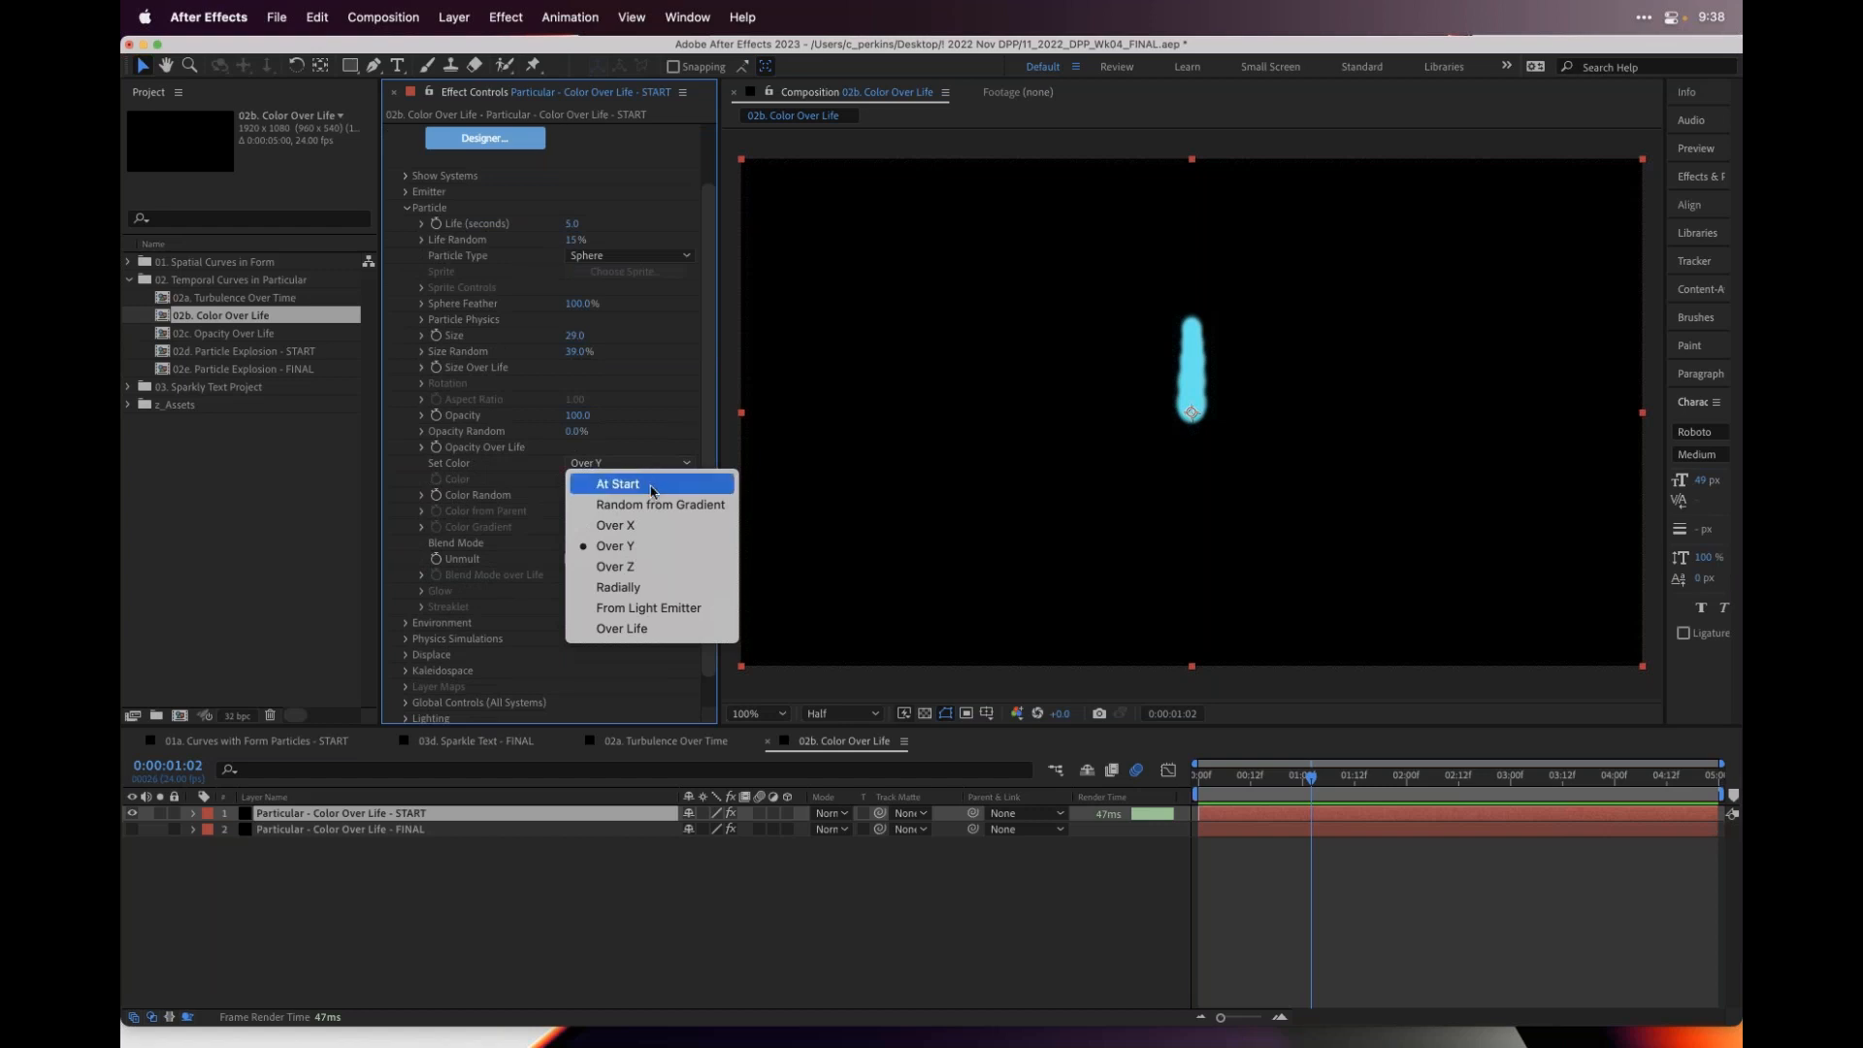
{"action": "left_click", "coordinate": [659, 630]}
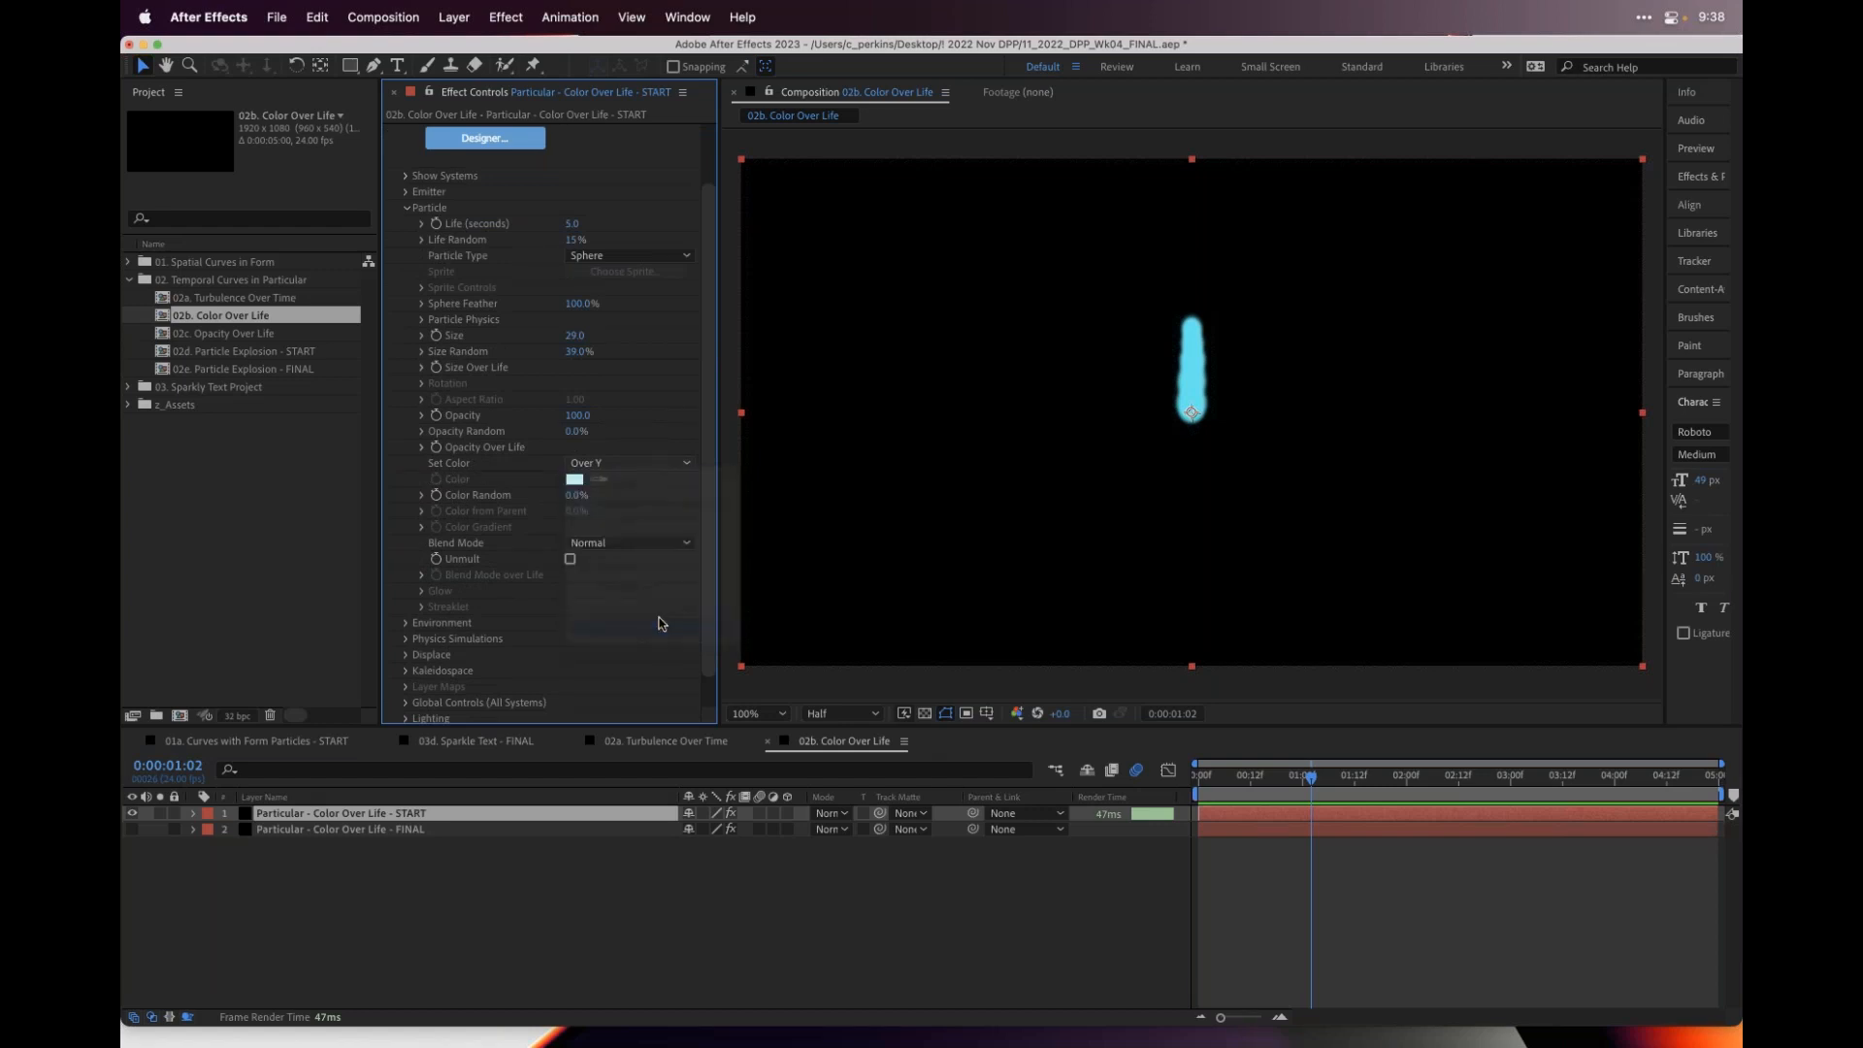
- In the particles' Color Gradient, remove the light blue stop and select the dark blue stop at the 100% end
{"action": "left_click", "coordinate": [421, 526]}
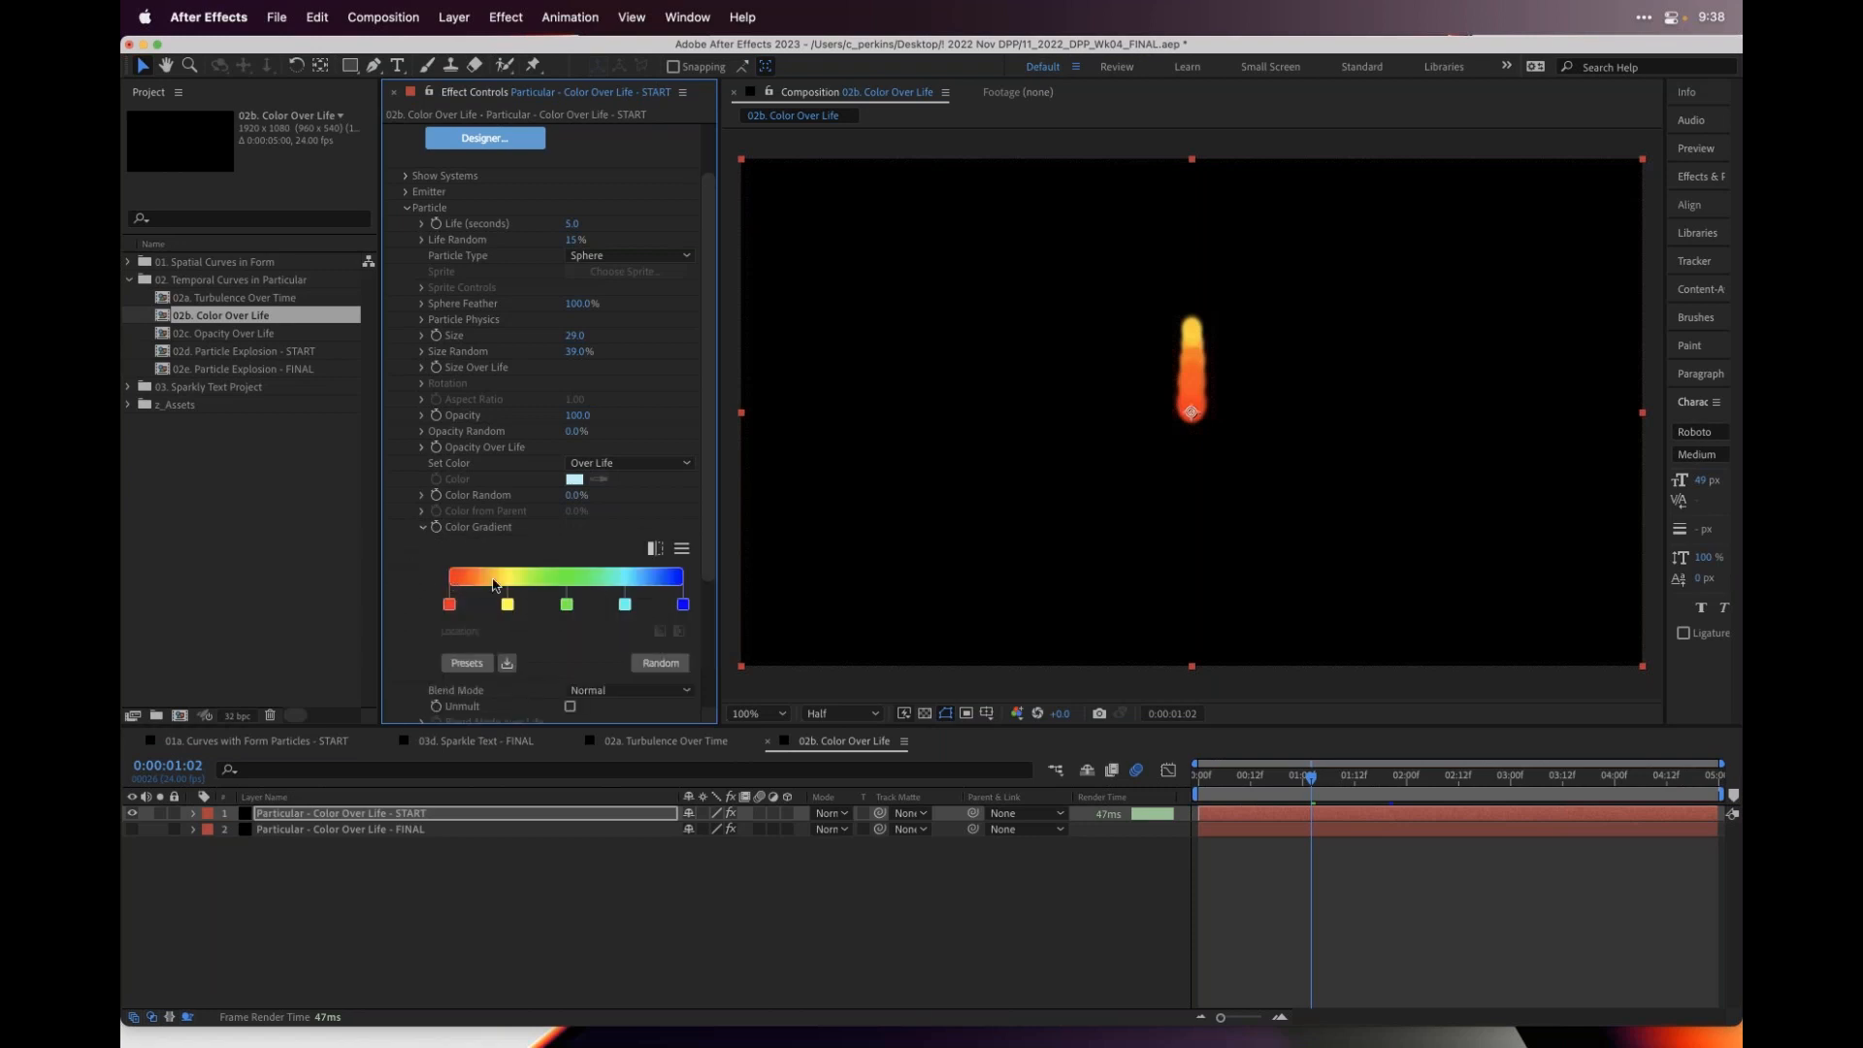
{"action": "left_click_drag", "start_coordinate": [624, 608], "coordinate": [615, 769]}
{"action": "left_click", "coordinate": [683, 604]}
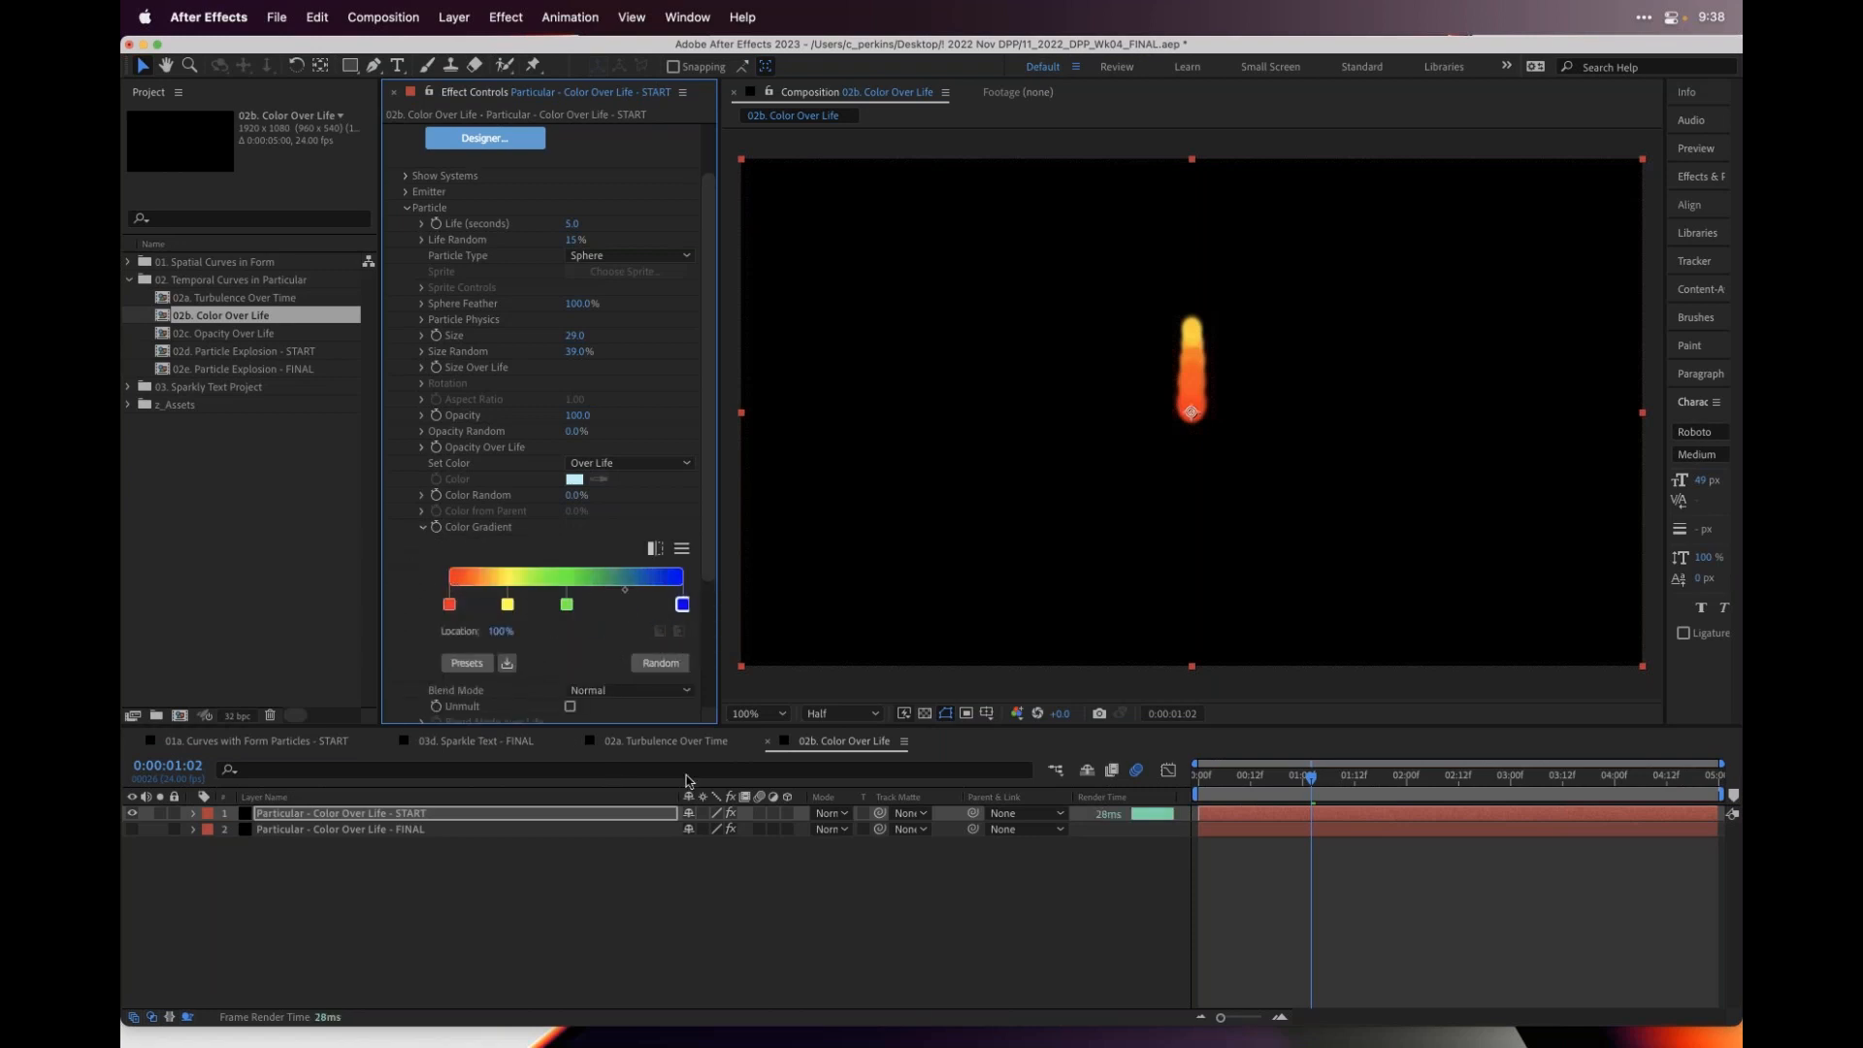
- Remove the green and blue stops from the Color Gradient and add a pale yellow FFFFD1 stop at 96%
{"action": "left_click_drag", "start_coordinate": [683, 605], "coordinate": [590, 920]}
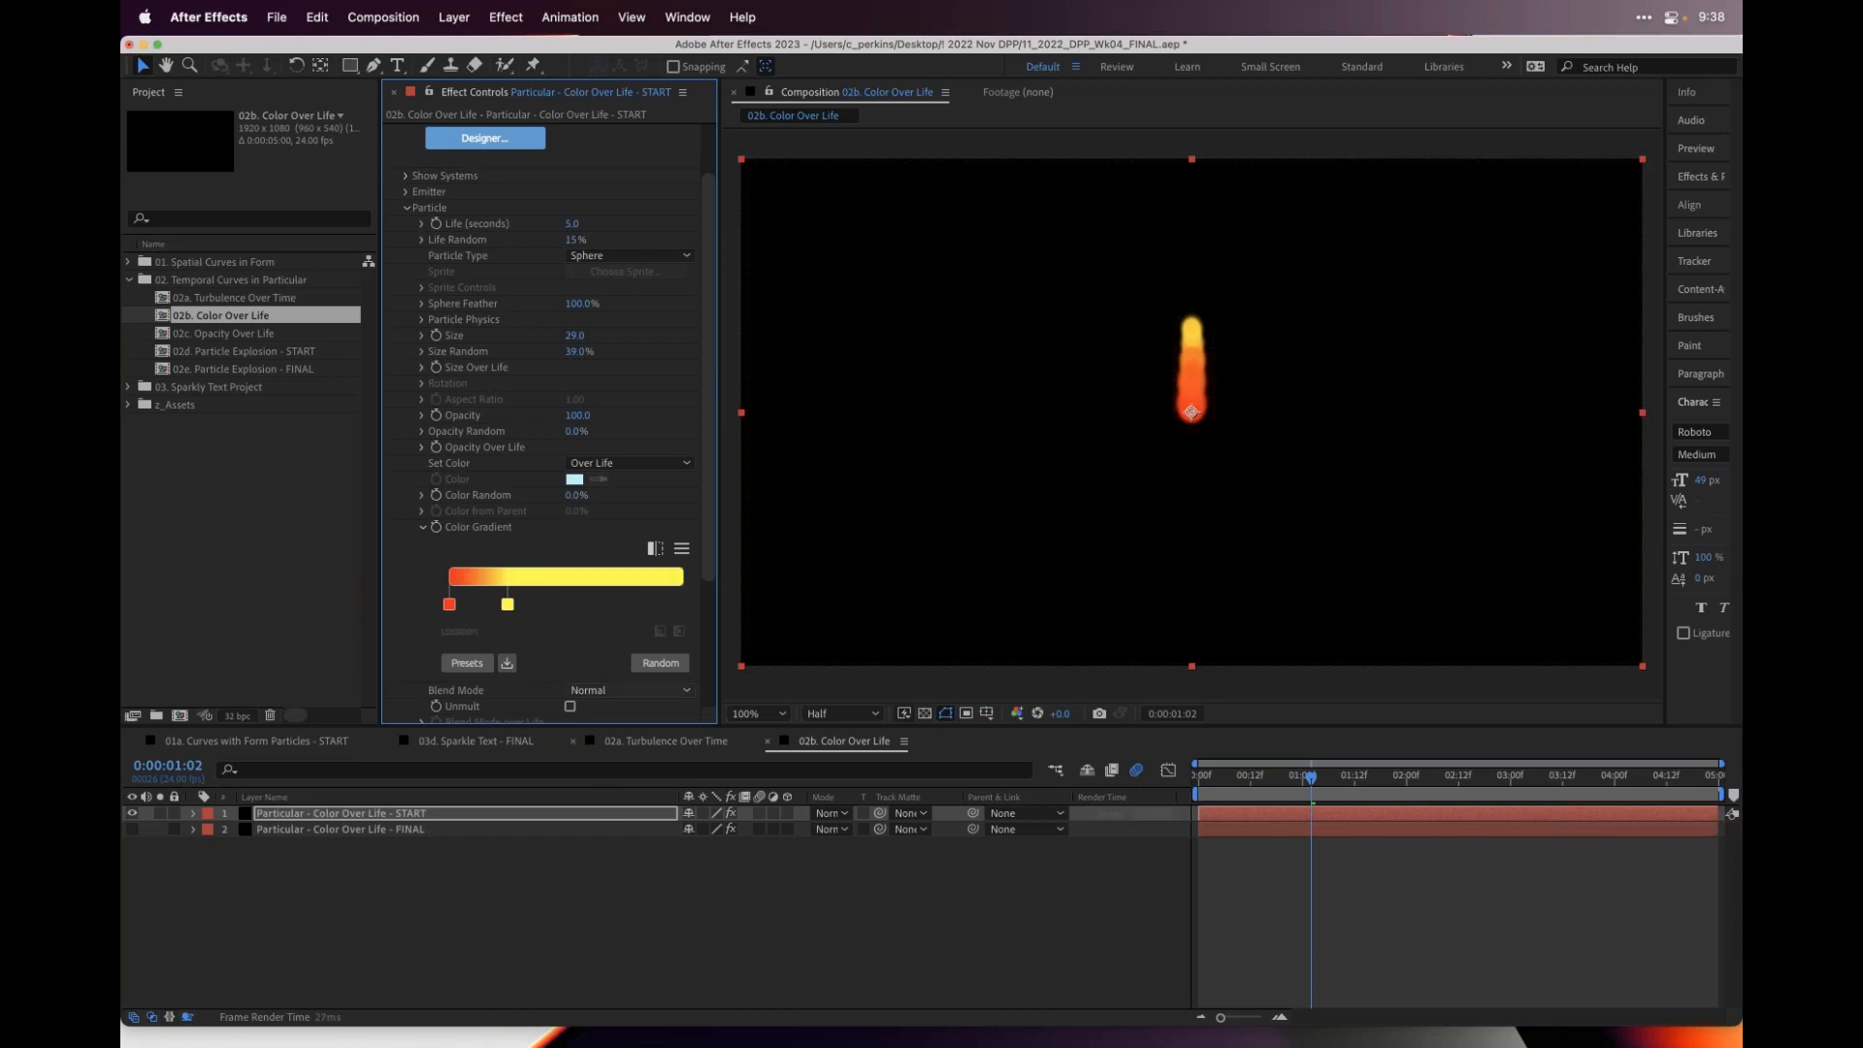
{"action": "left_click", "coordinate": [676, 603]}
{"action": "double_click", "coordinate": [676, 603]}
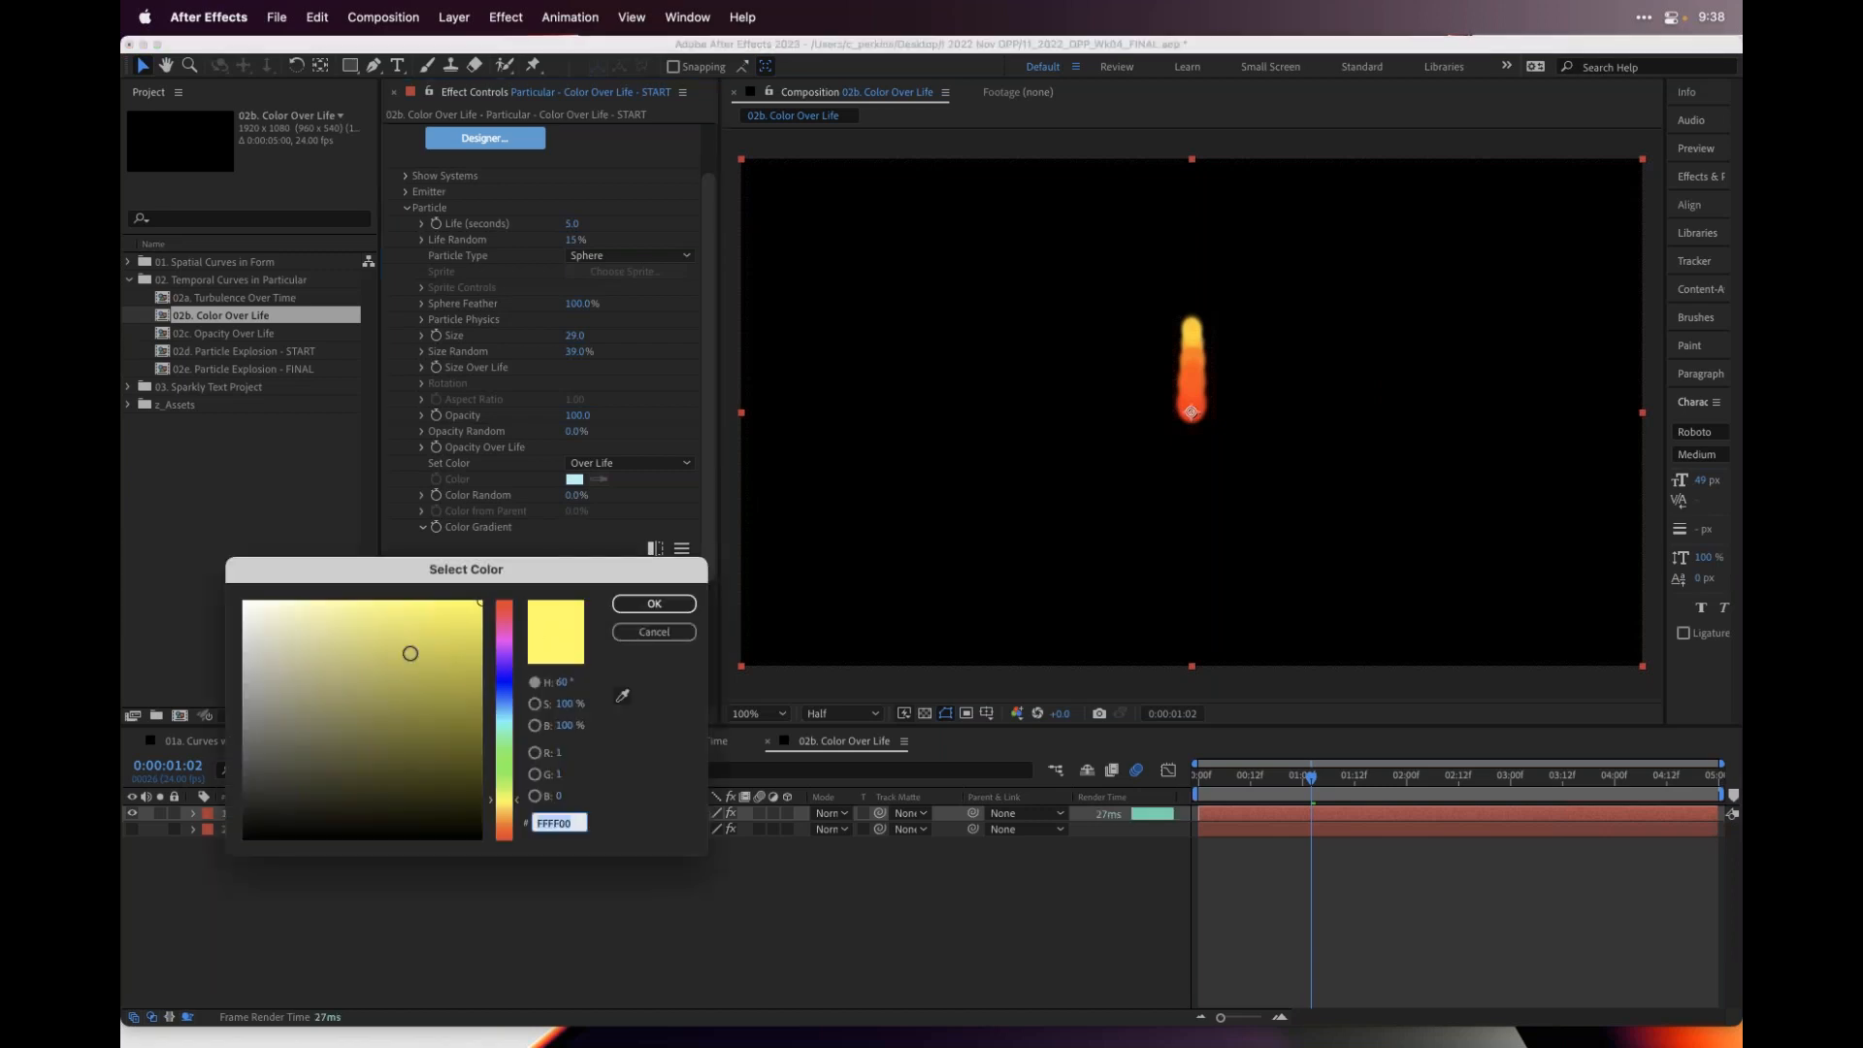
{"action": "left_click_drag", "start_coordinate": [351, 606], "coordinate": [285, 579]}
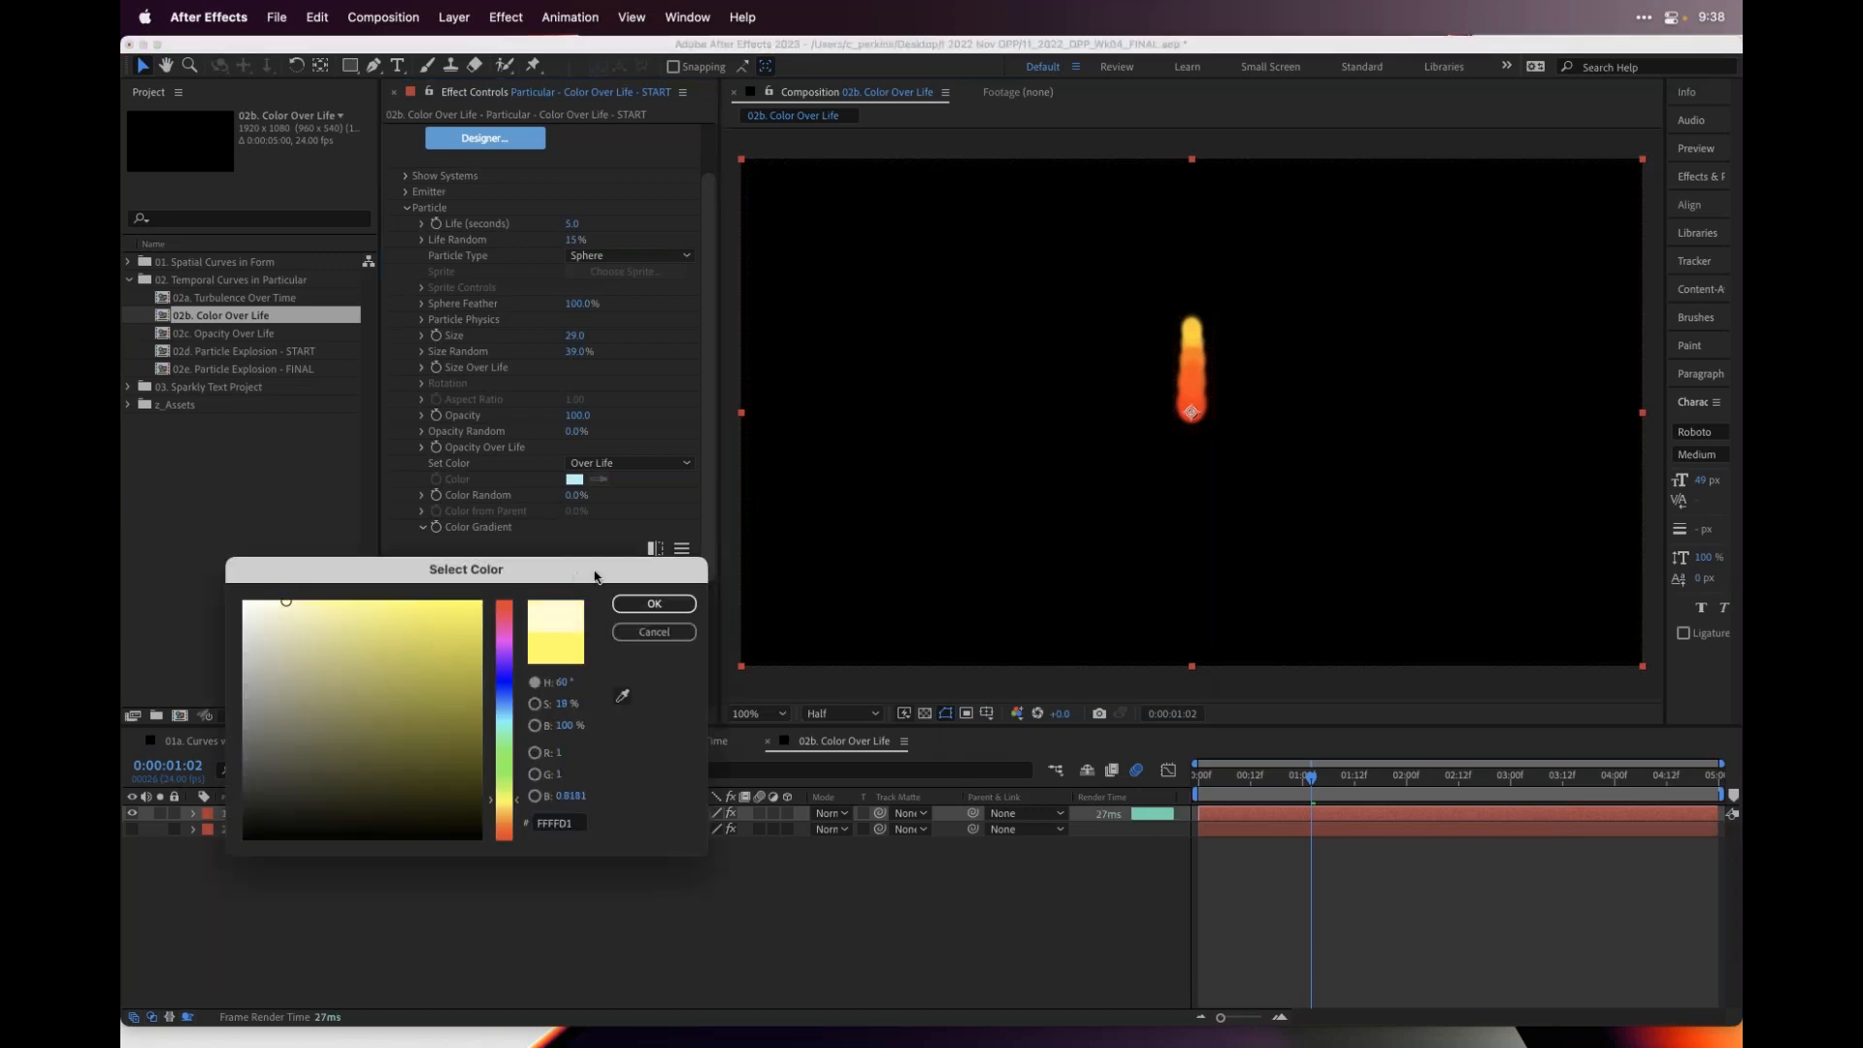
{"action": "left_click", "coordinate": [633, 604]}
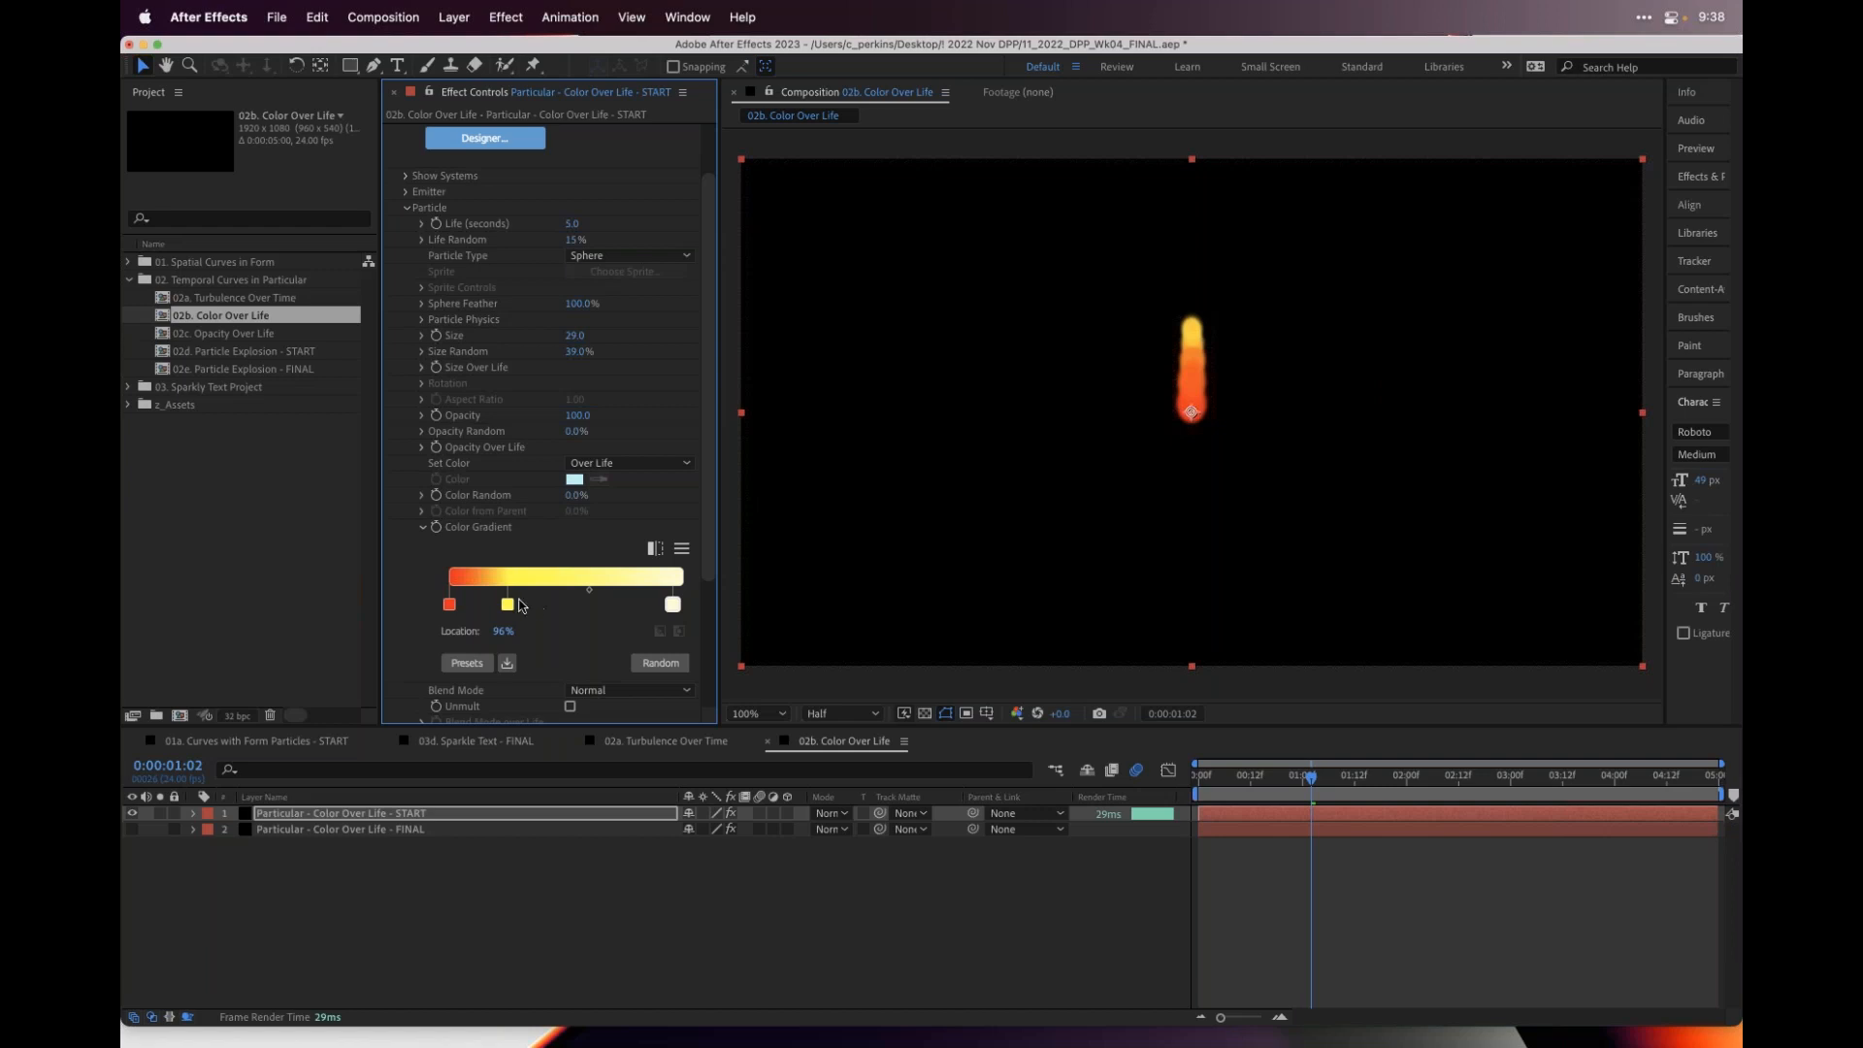
- Try the yellow gradient stop at 50%, settle it at 30%, and scrub the timeline to check the particle colors
{"action": "left_click_drag", "start_coordinate": [511, 606], "coordinate": [567, 606]}
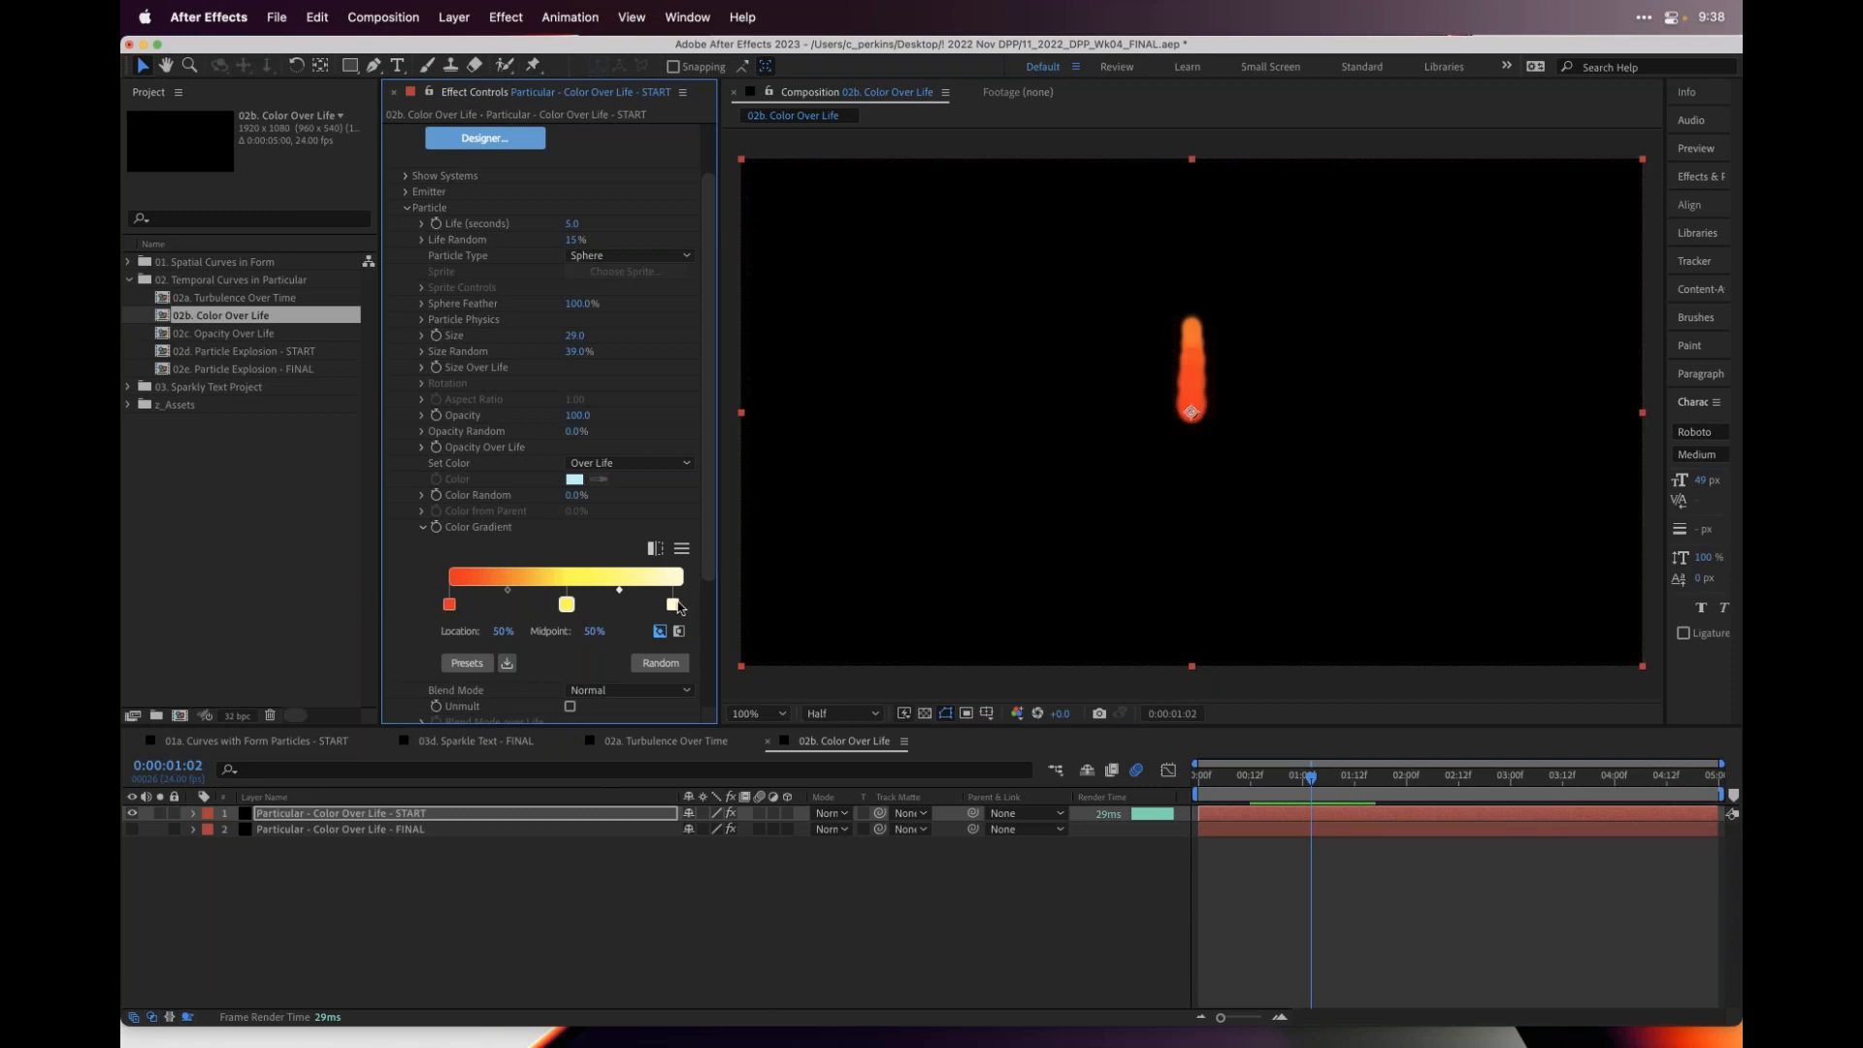
{"action": "left_click_drag", "start_coordinate": [1225, 785], "coordinate": [1652, 755]}
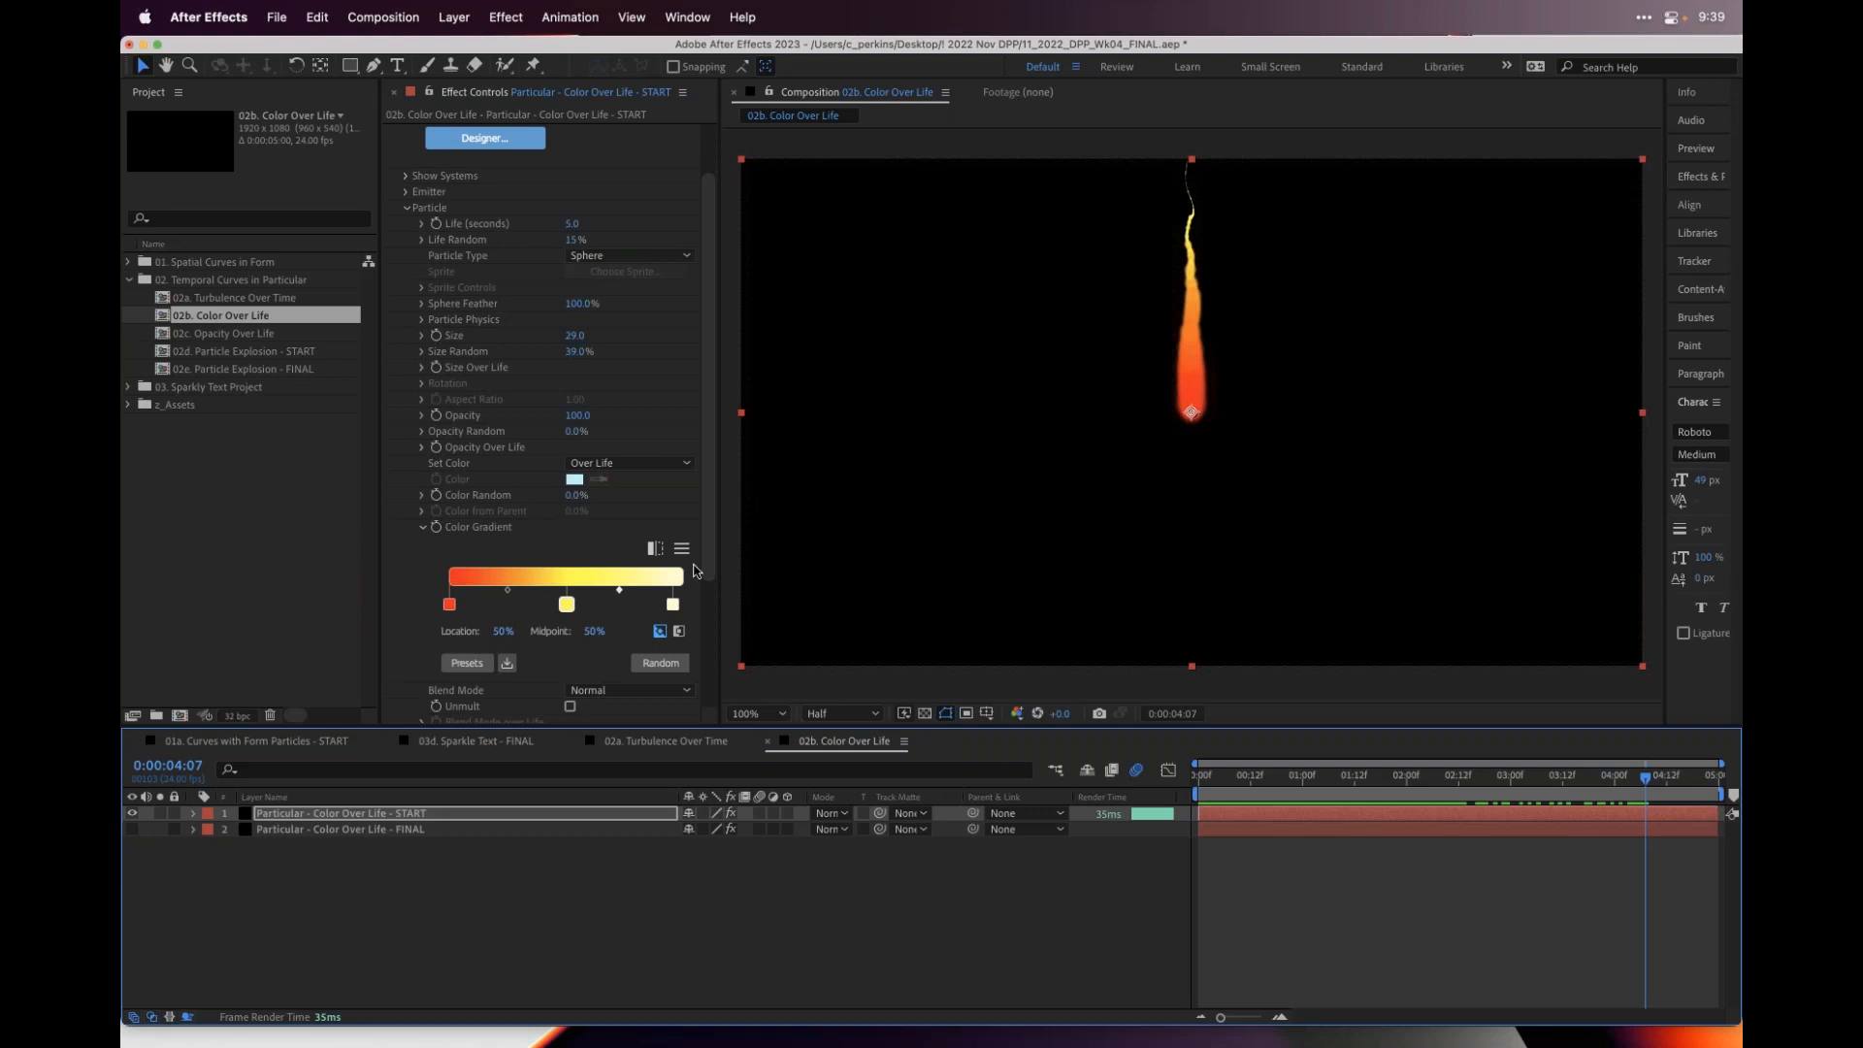
{"action": "left_click_drag", "start_coordinate": [568, 606], "coordinate": [519, 605]}
{"action": "left_click_drag", "start_coordinate": [1200, 773], "coordinate": [1559, 745]}
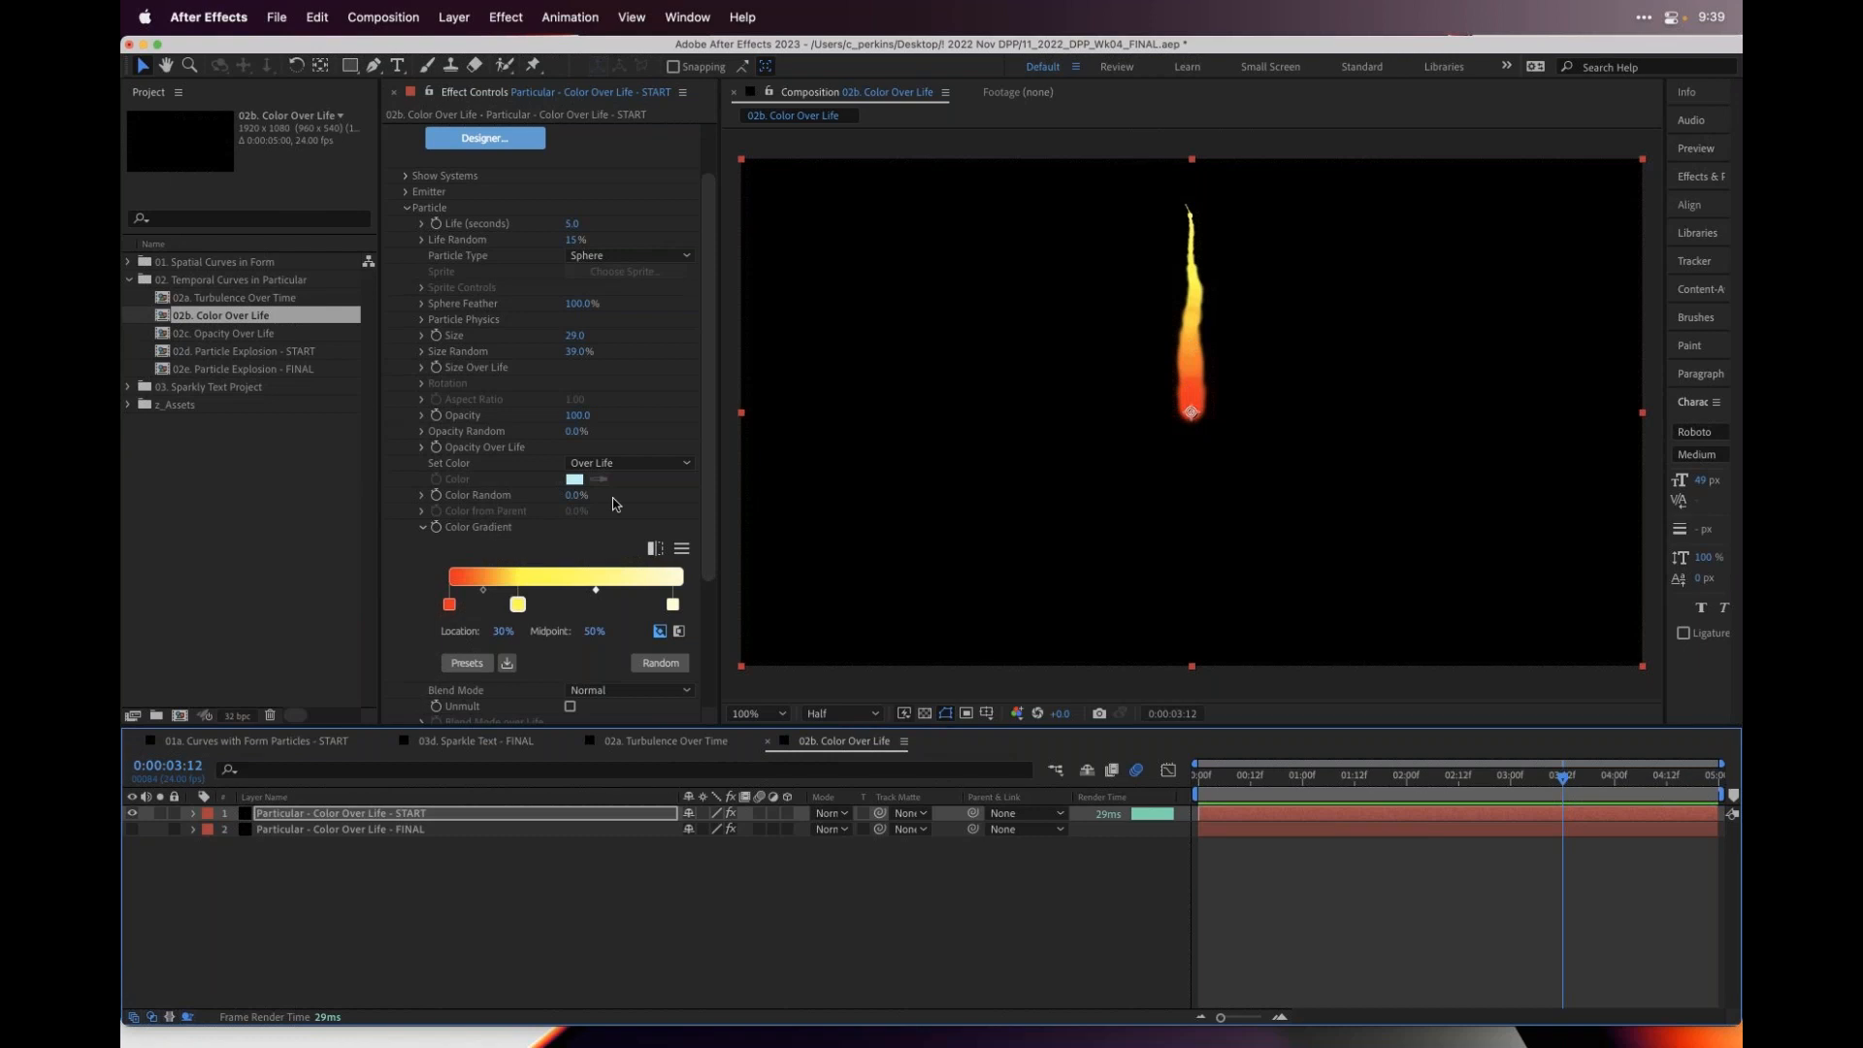
- Set the emitter's Direction Spread to 61% and scrub the timeline to check the color change over particle life
{"action": "left_click", "coordinate": [406, 192]}
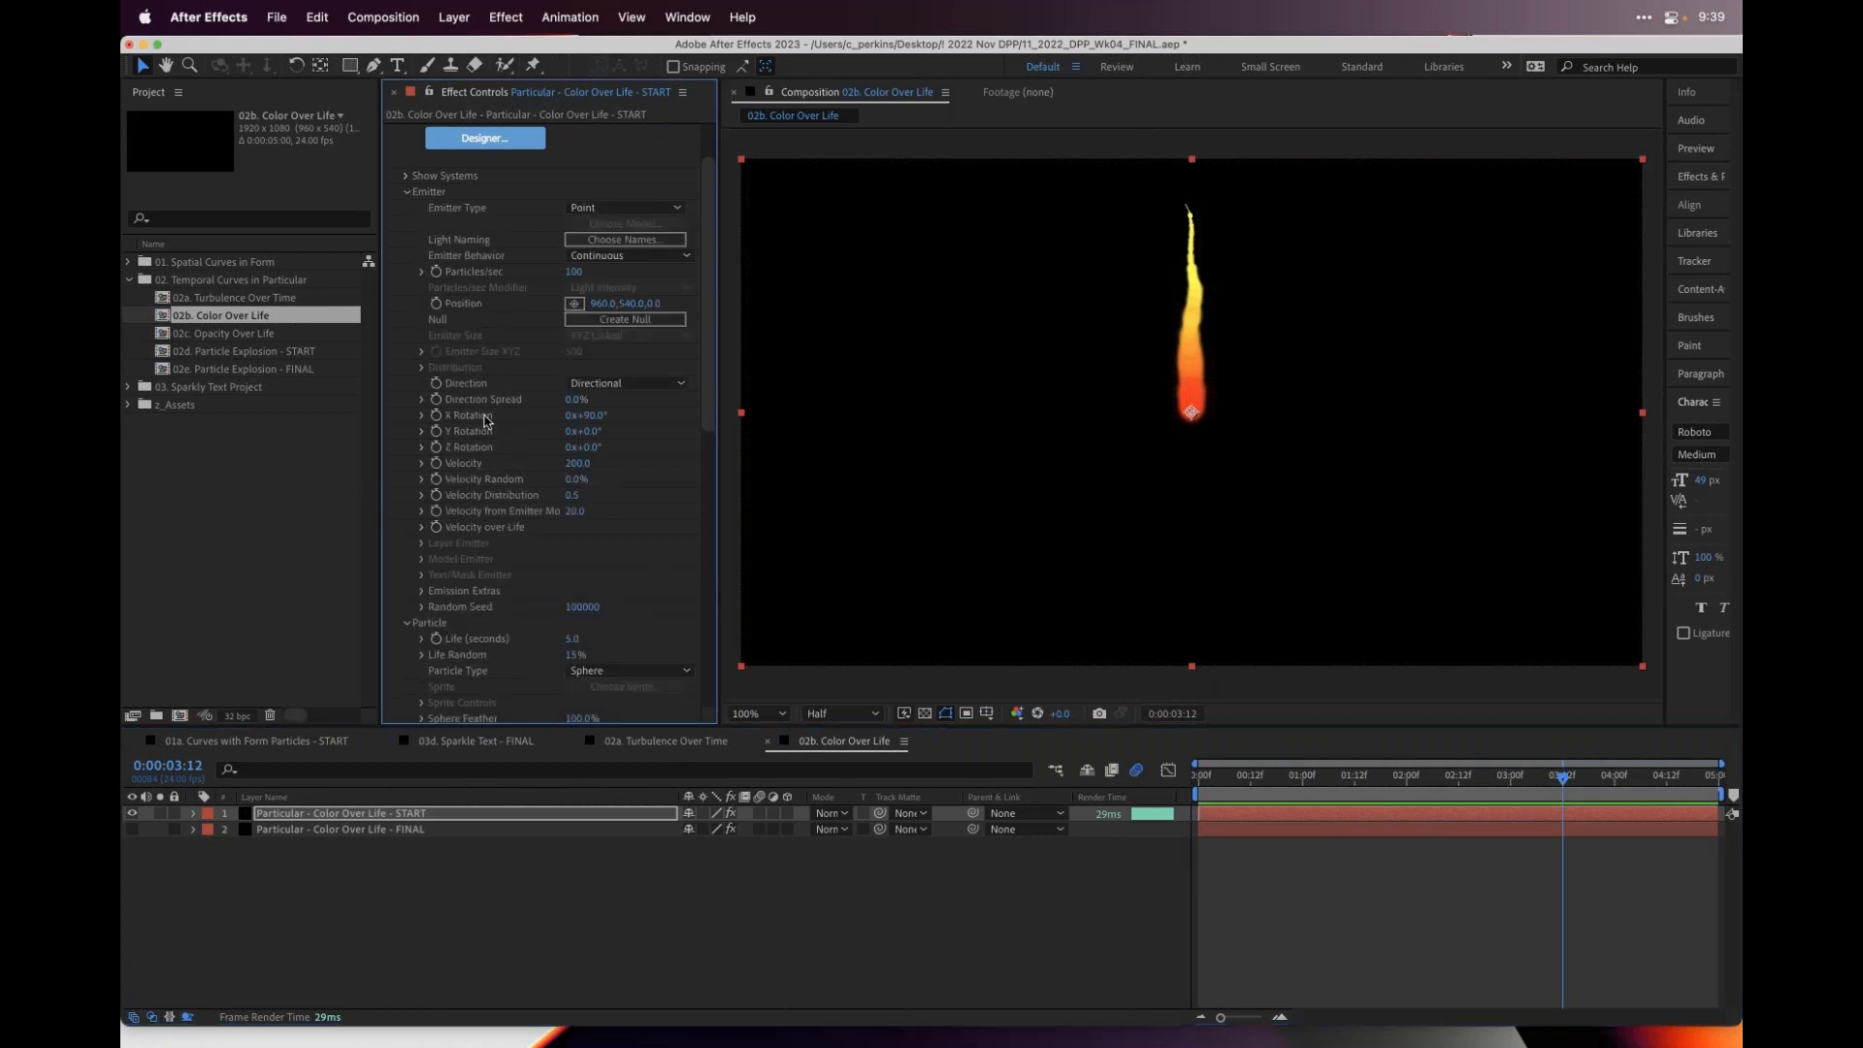
{"action": "left_click_drag", "start_coordinate": [576, 400], "coordinate": [636, 401]}
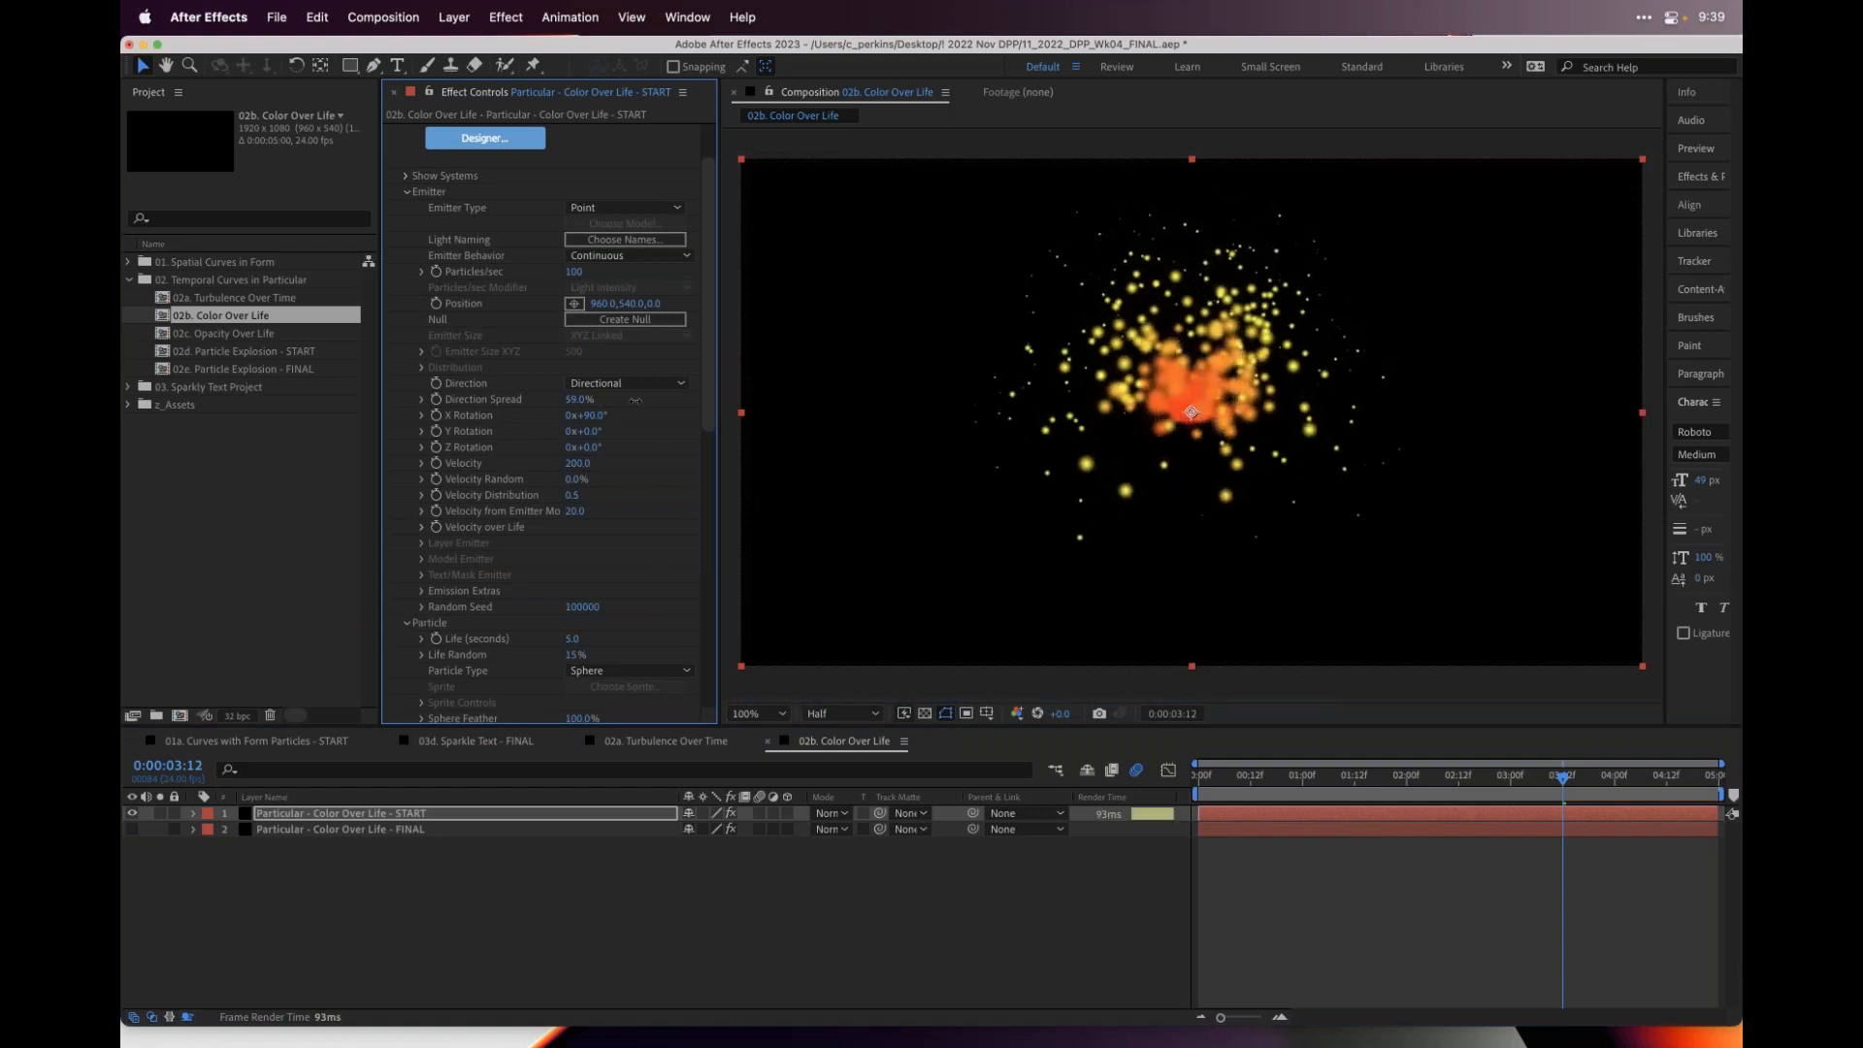
{"action": "left_click_drag", "start_coordinate": [1206, 784], "coordinate": [1583, 790]}
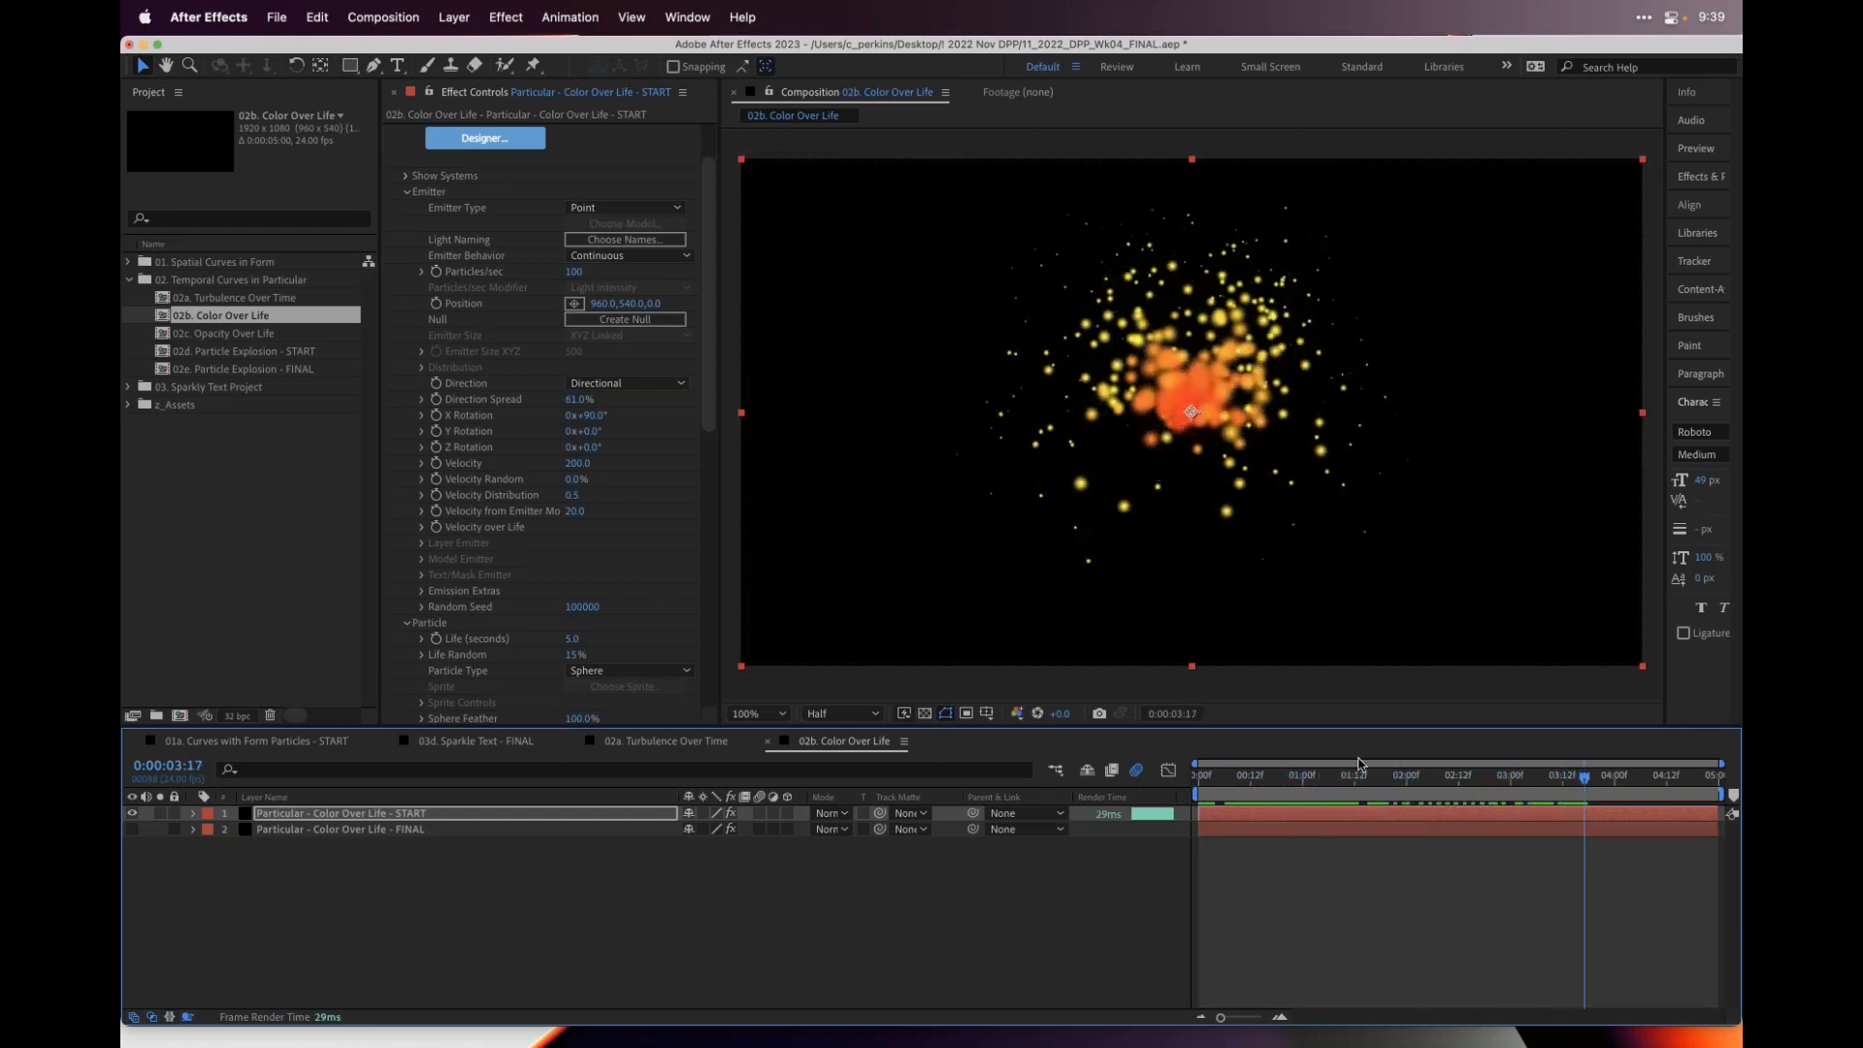
- Open the 02c. Opacity Over Life composition and scrub through its particle animation
{"action": "double_click", "coordinate": [210, 333]}
{"action": "left_click", "coordinate": [1217, 782]}
{"action": "left_click_drag", "start_coordinate": [1215, 784], "coordinate": [1561, 763]}
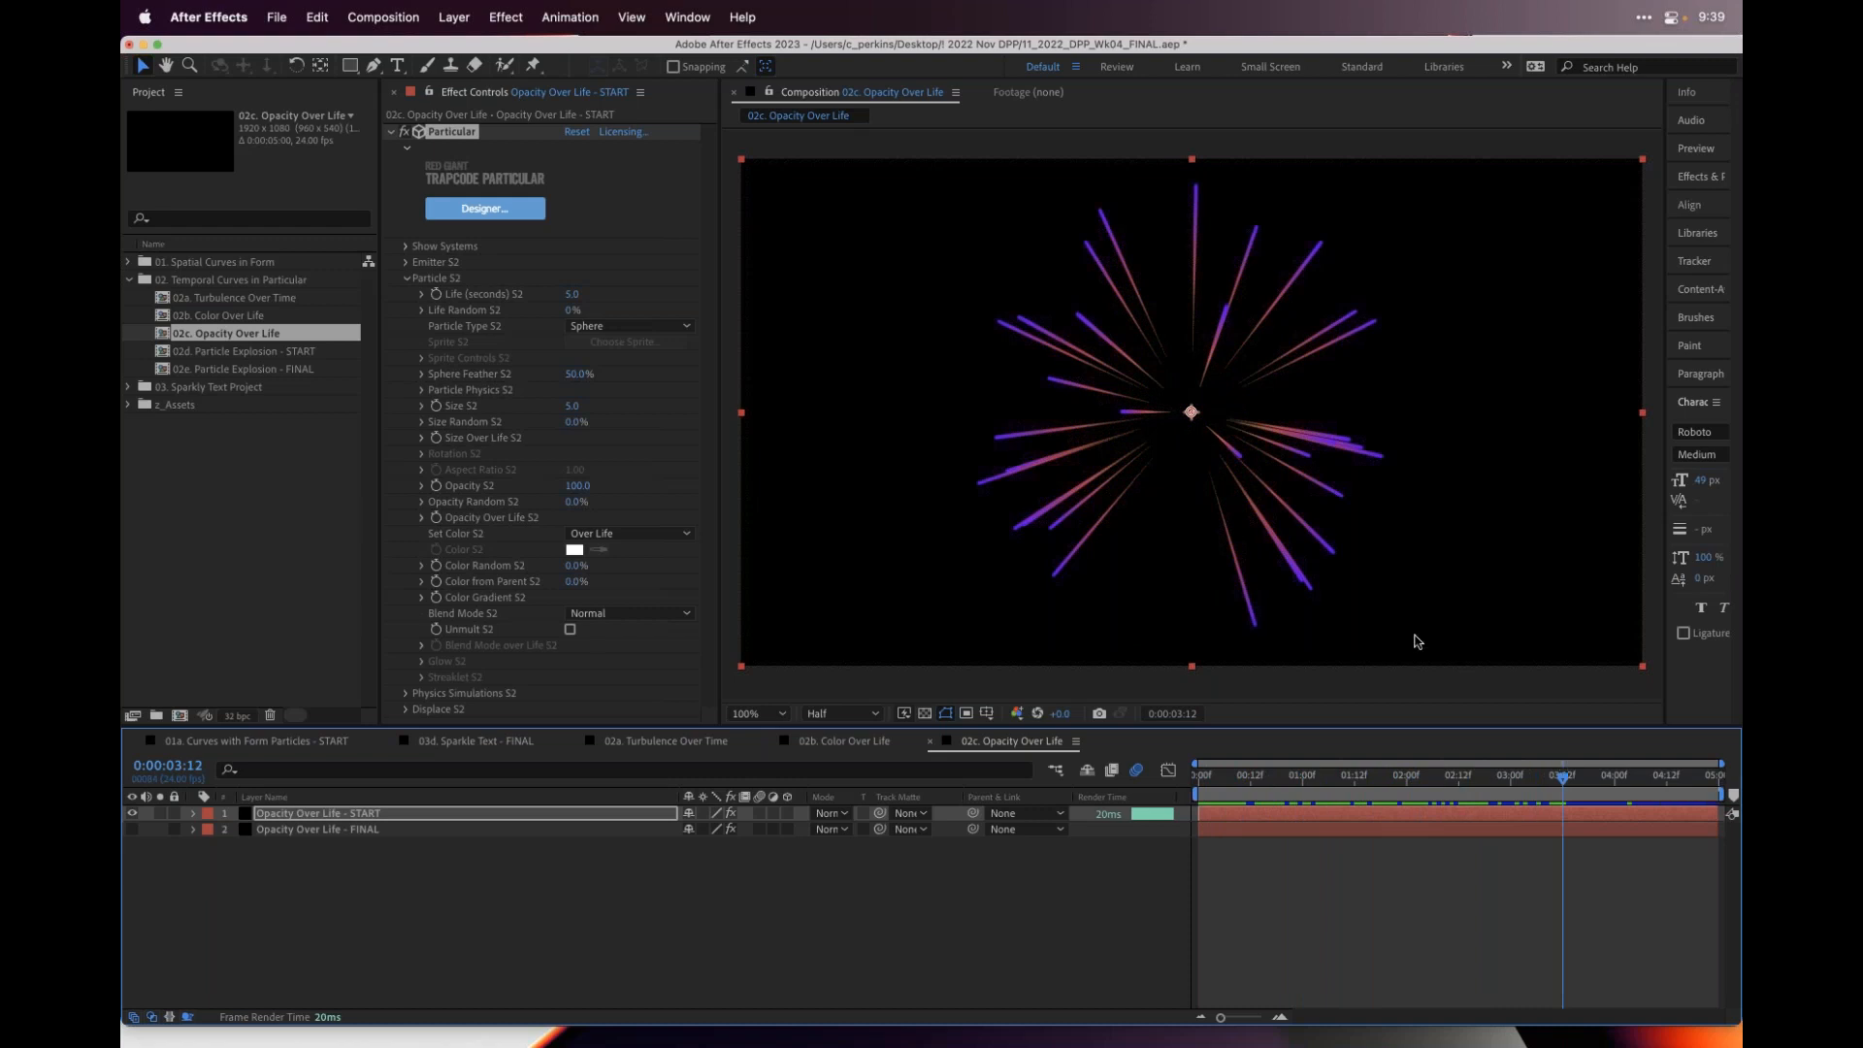
- Expand Show Systems, isolate the Primary System by hiding System 2, and preview the animation
{"action": "left_click", "coordinate": [406, 247]}
{"action": "left_click", "coordinate": [434, 288]}
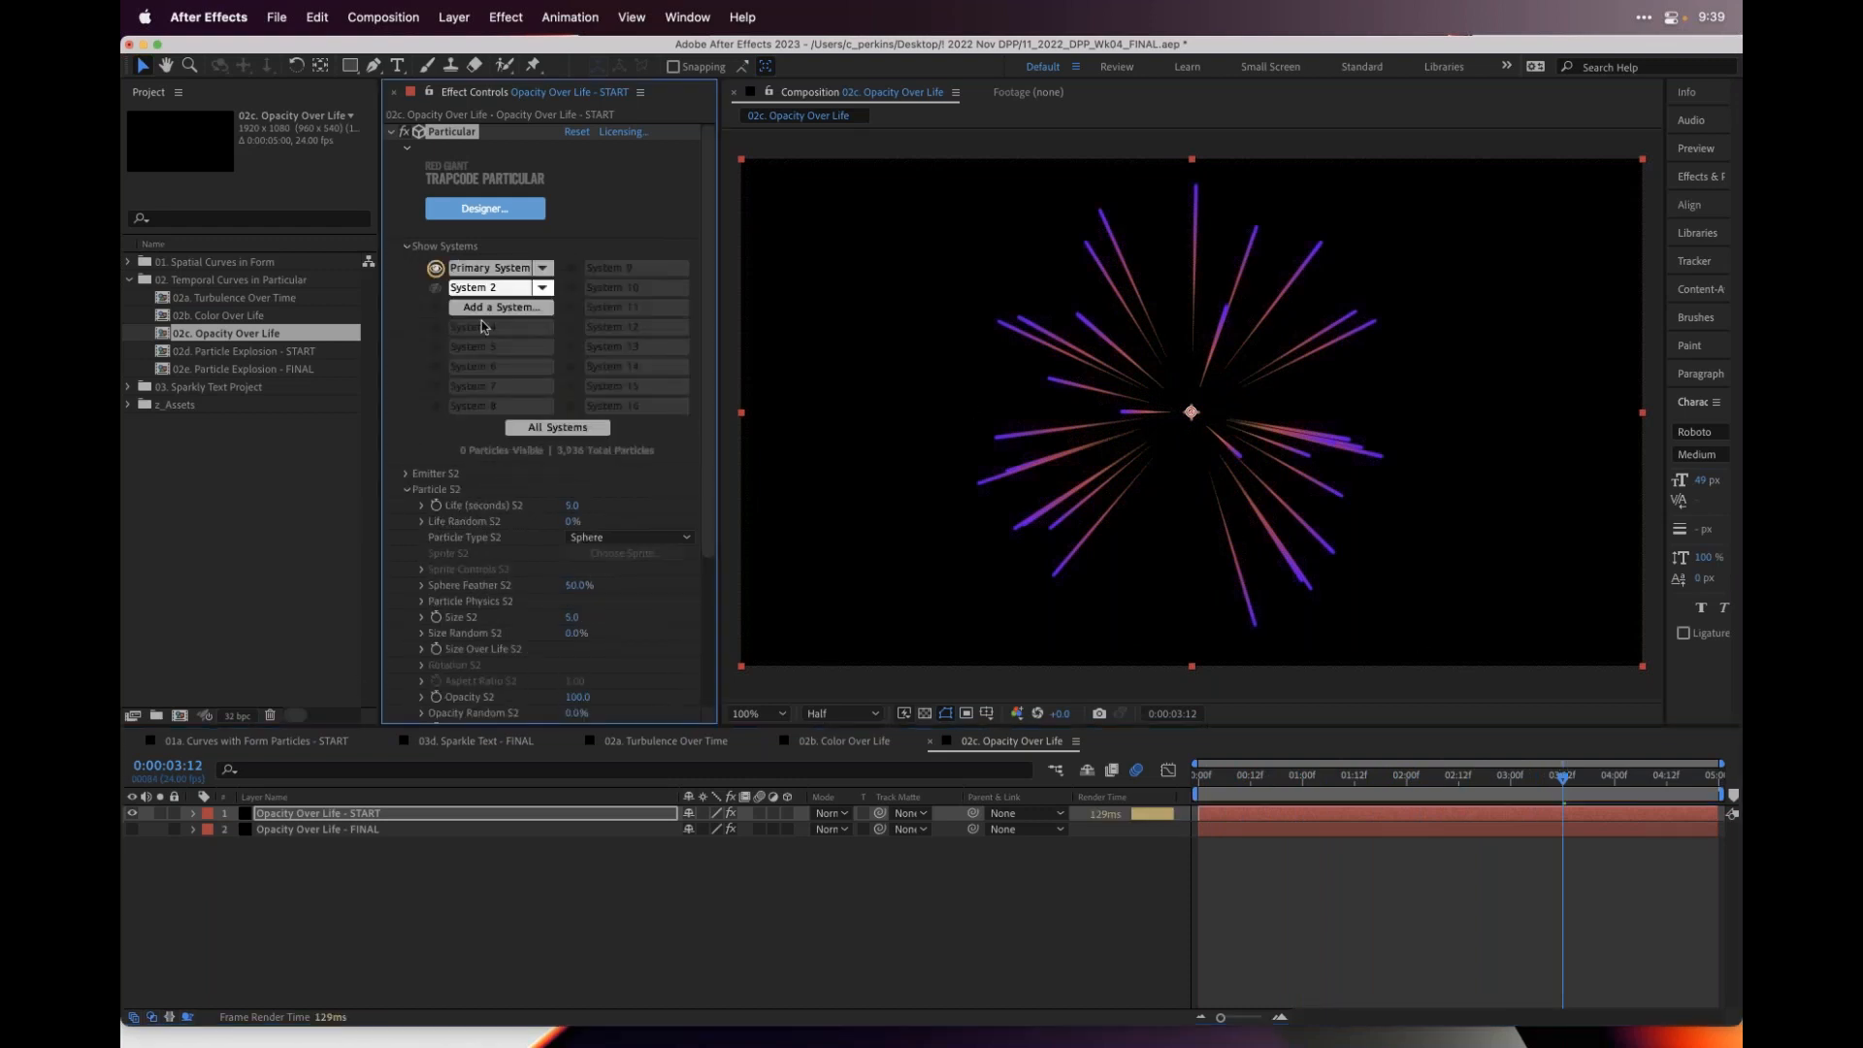
{"action": "left_click", "coordinate": [1235, 785]}
{"action": "key", "text": "space"}
- Set the Primary System's particle Opacity to 100 and scrub the timeline to inspect its particles
{"action": "left_click", "coordinate": [490, 268]}
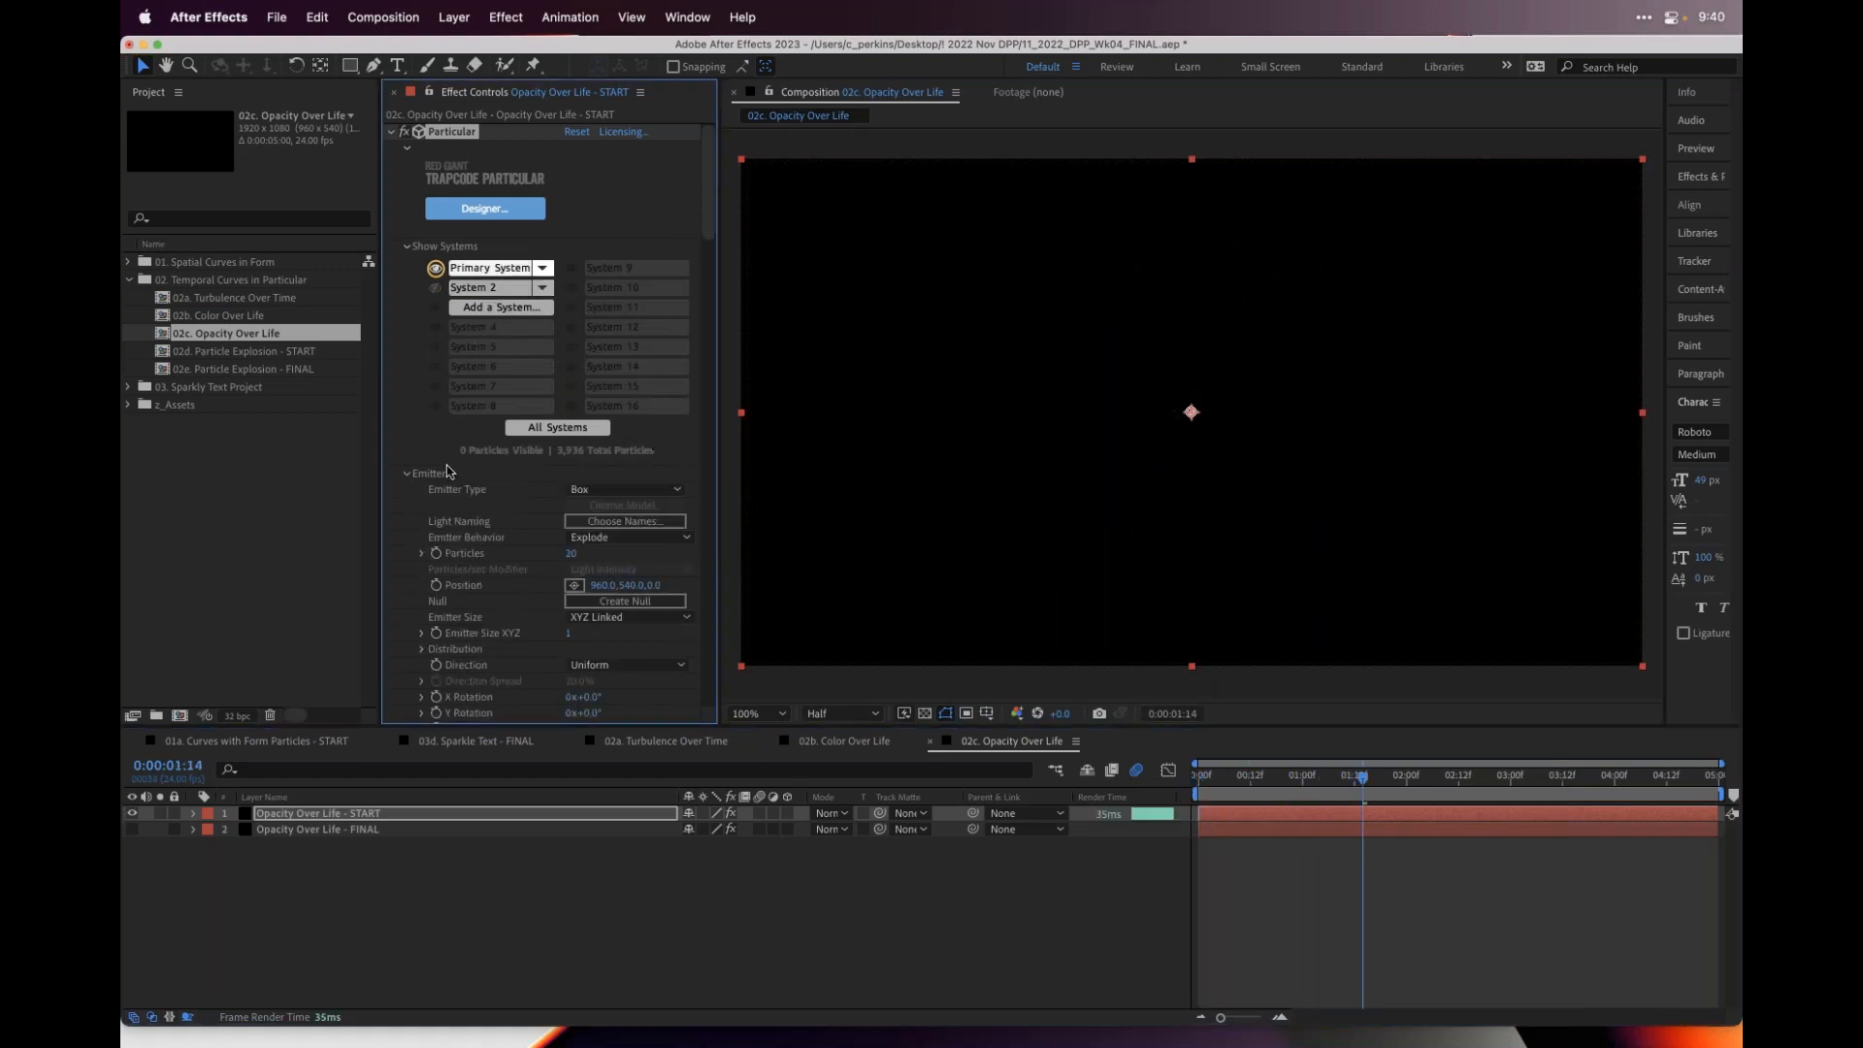
{"action": "left_click", "coordinate": [408, 475]}
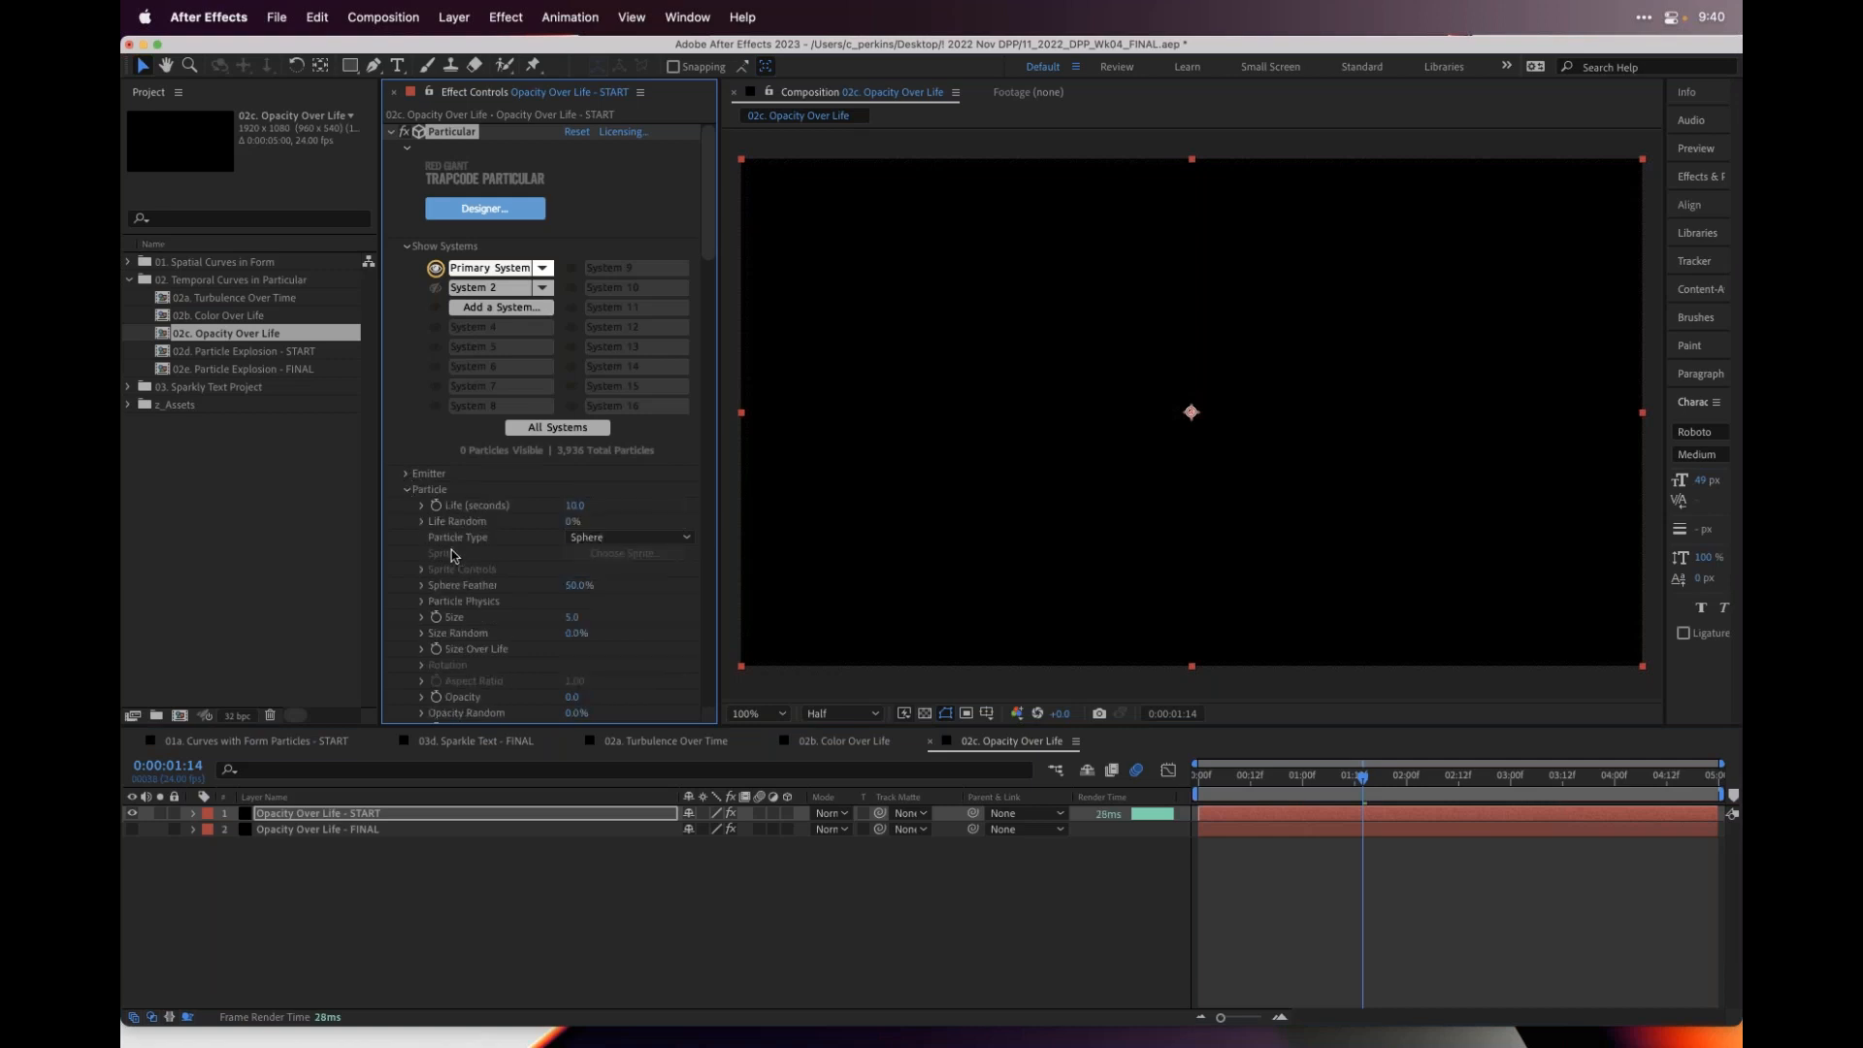
{"action": "scroll", "coordinate": [524, 661], "scroll_direction": "down", "scroll_amount": 2}
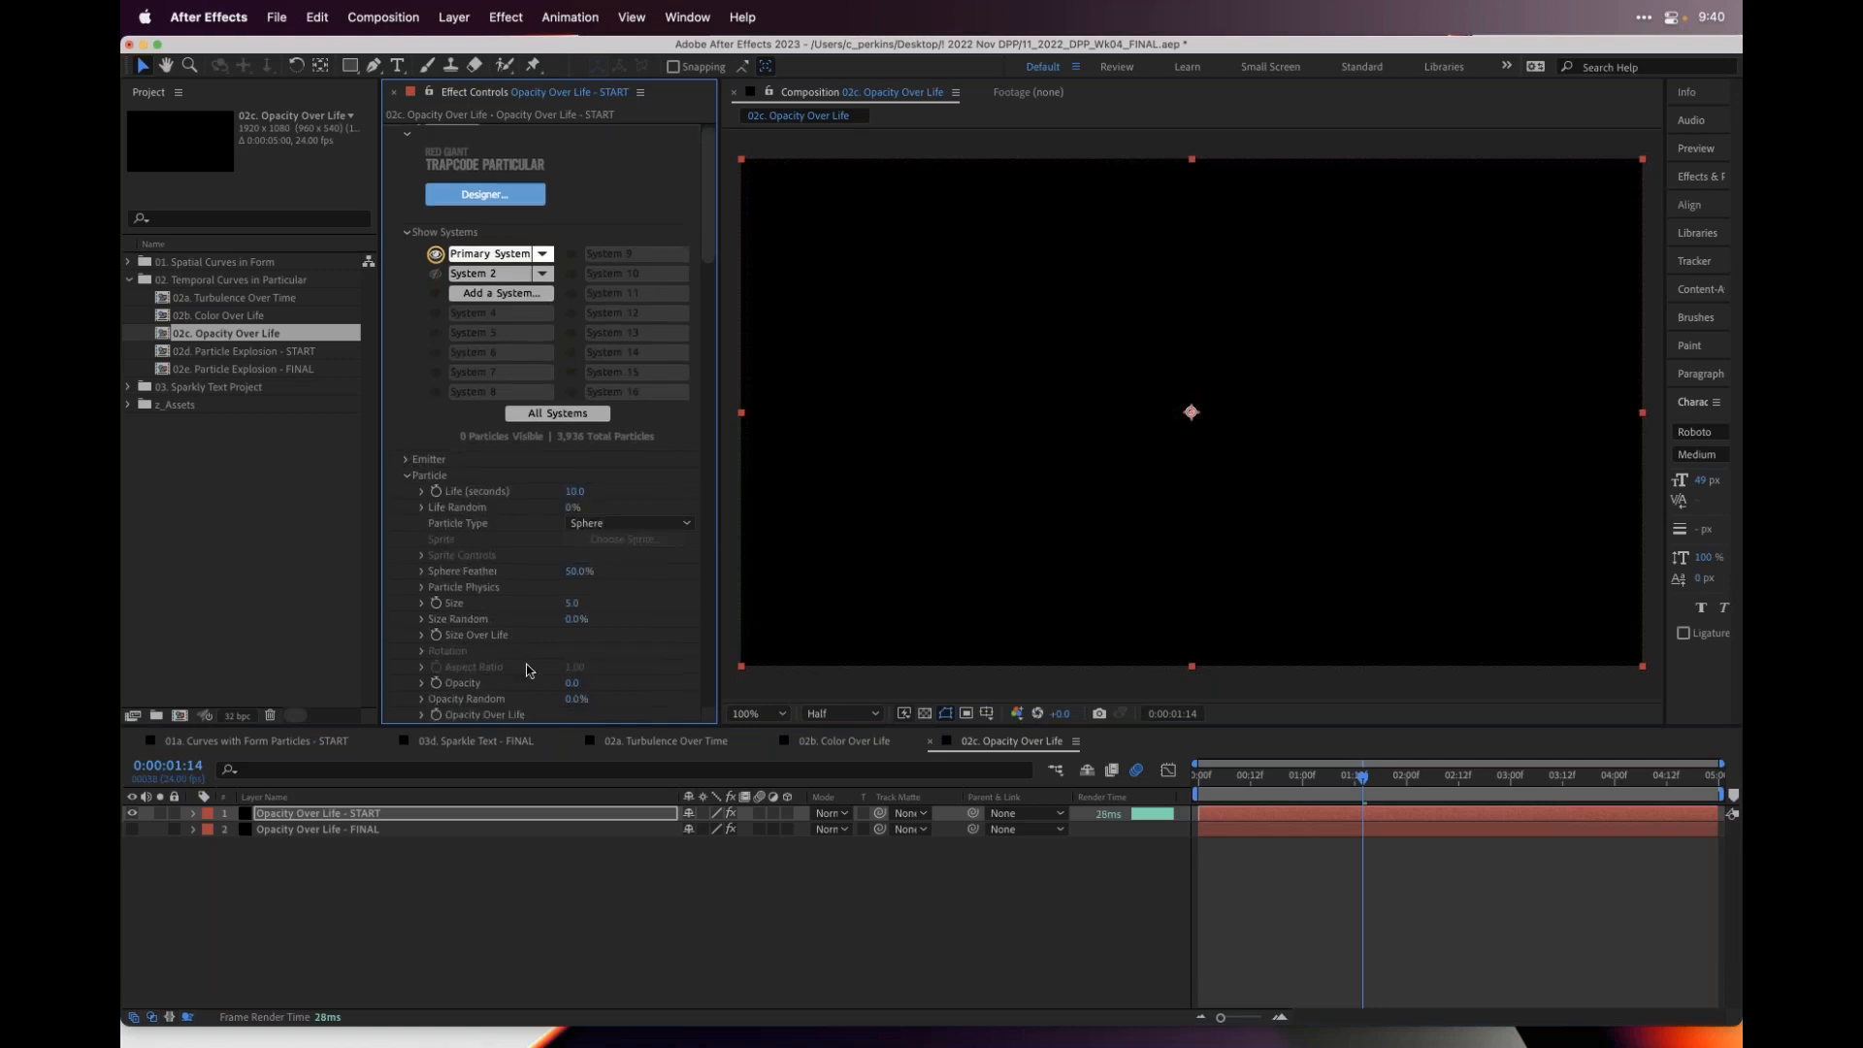
{"action": "left_click_drag", "start_coordinate": [571, 669], "coordinate": [1389, 761]}
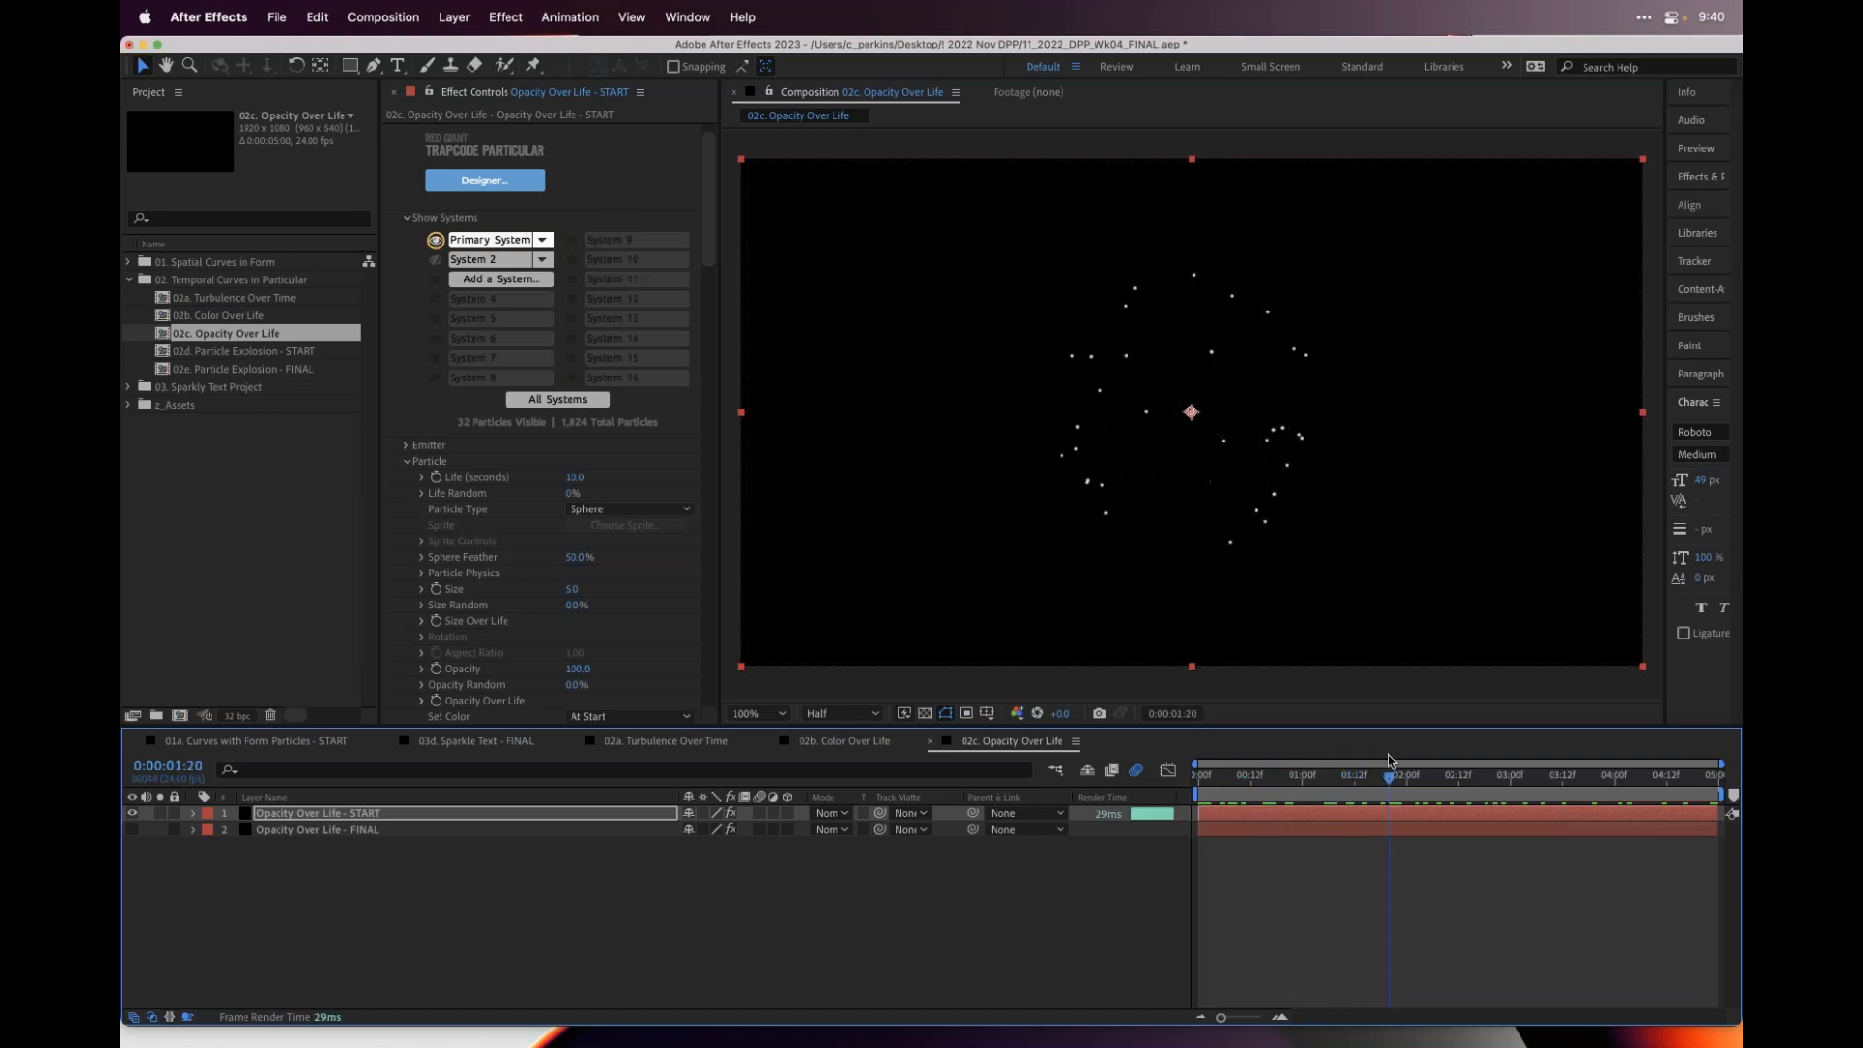
- Show System 2 again, preview both systems together, and return the Primary System's Opacity to 0
{"action": "left_click", "coordinate": [436, 260]}
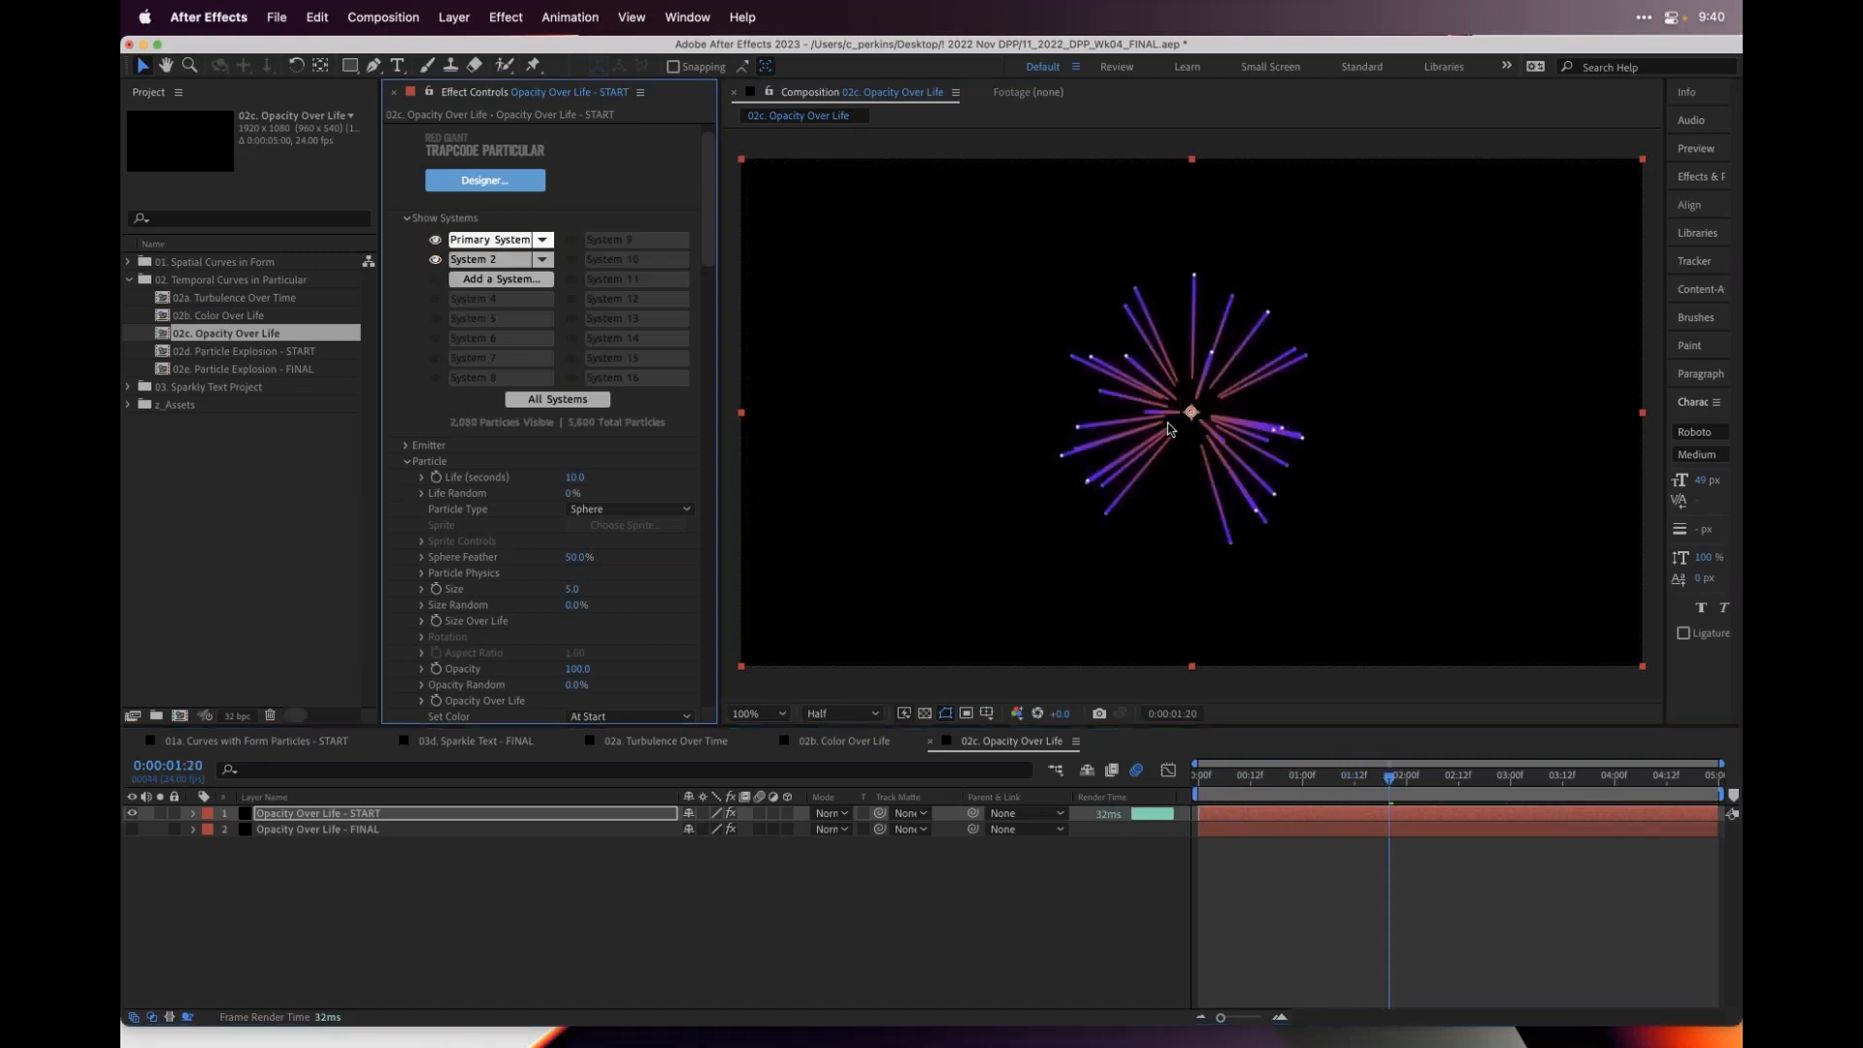
{"action": "left_click", "coordinate": [1279, 788]}
{"action": "key", "text": "space"}
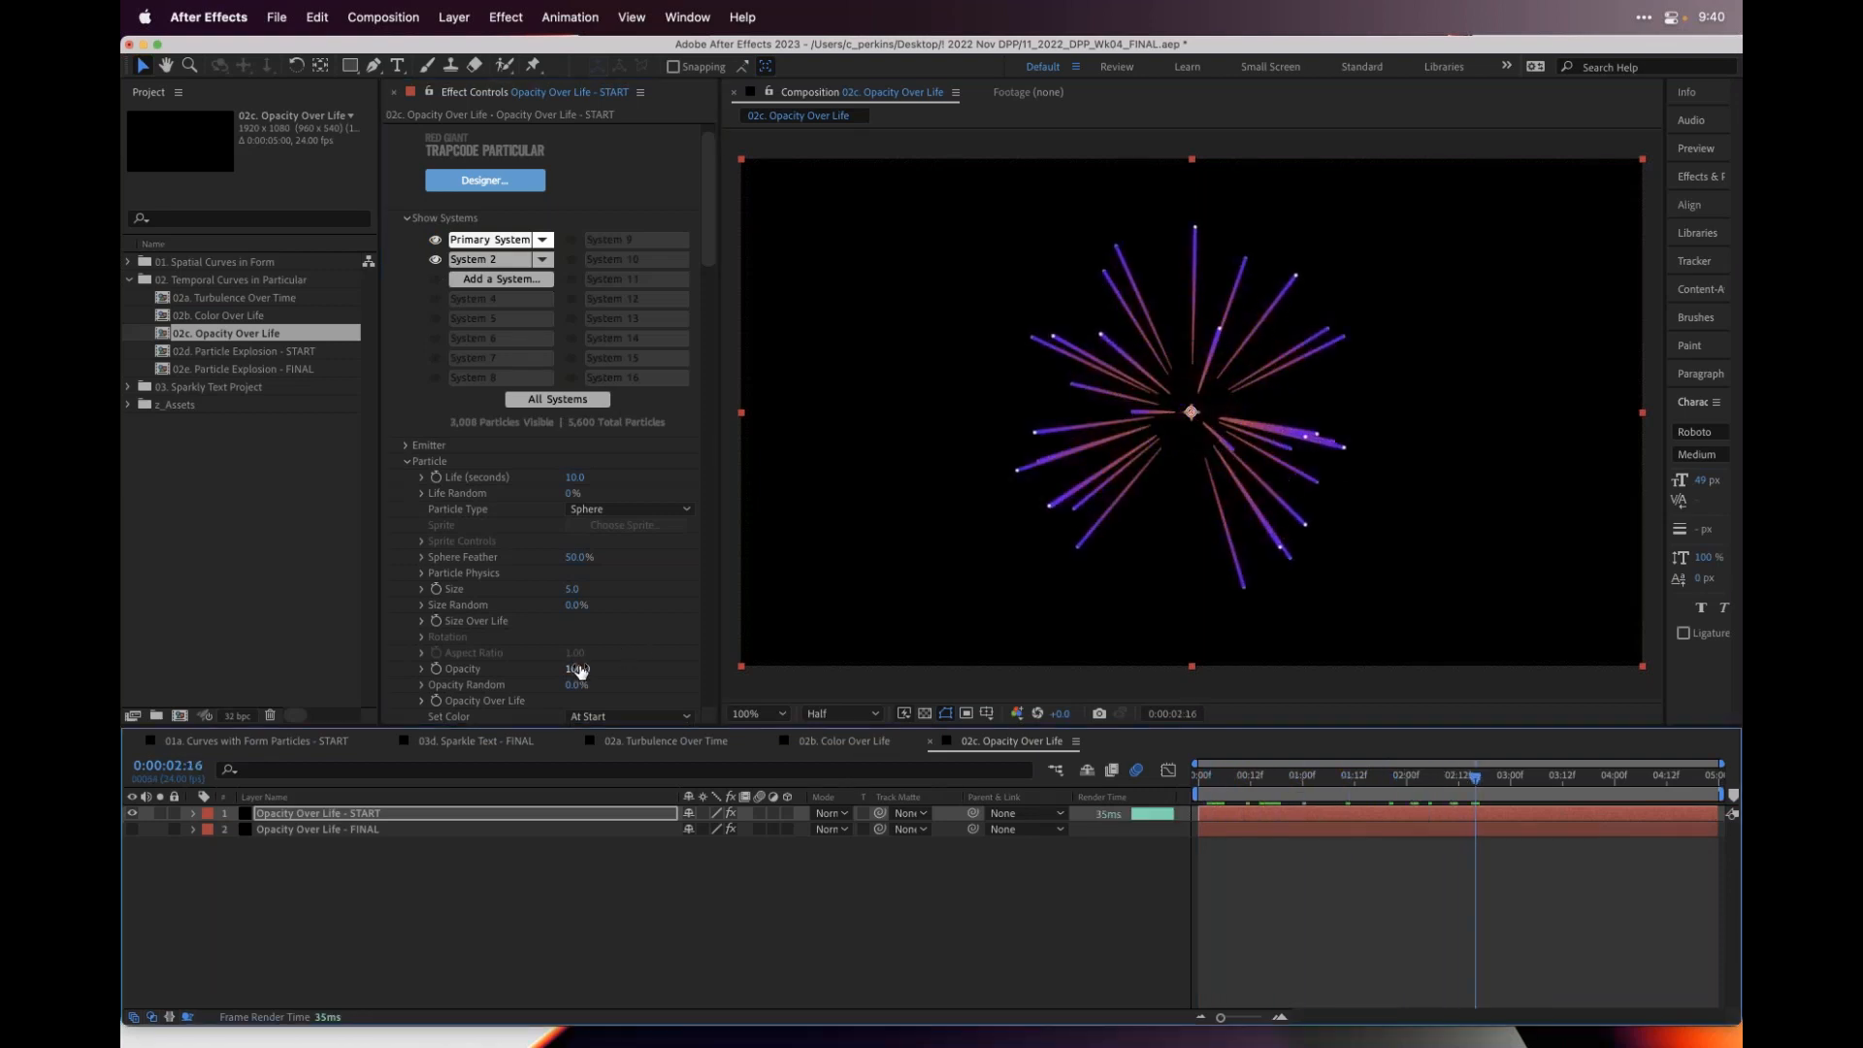
{"action": "left_click_drag", "start_coordinate": [577, 669], "coordinate": [537, 661]}
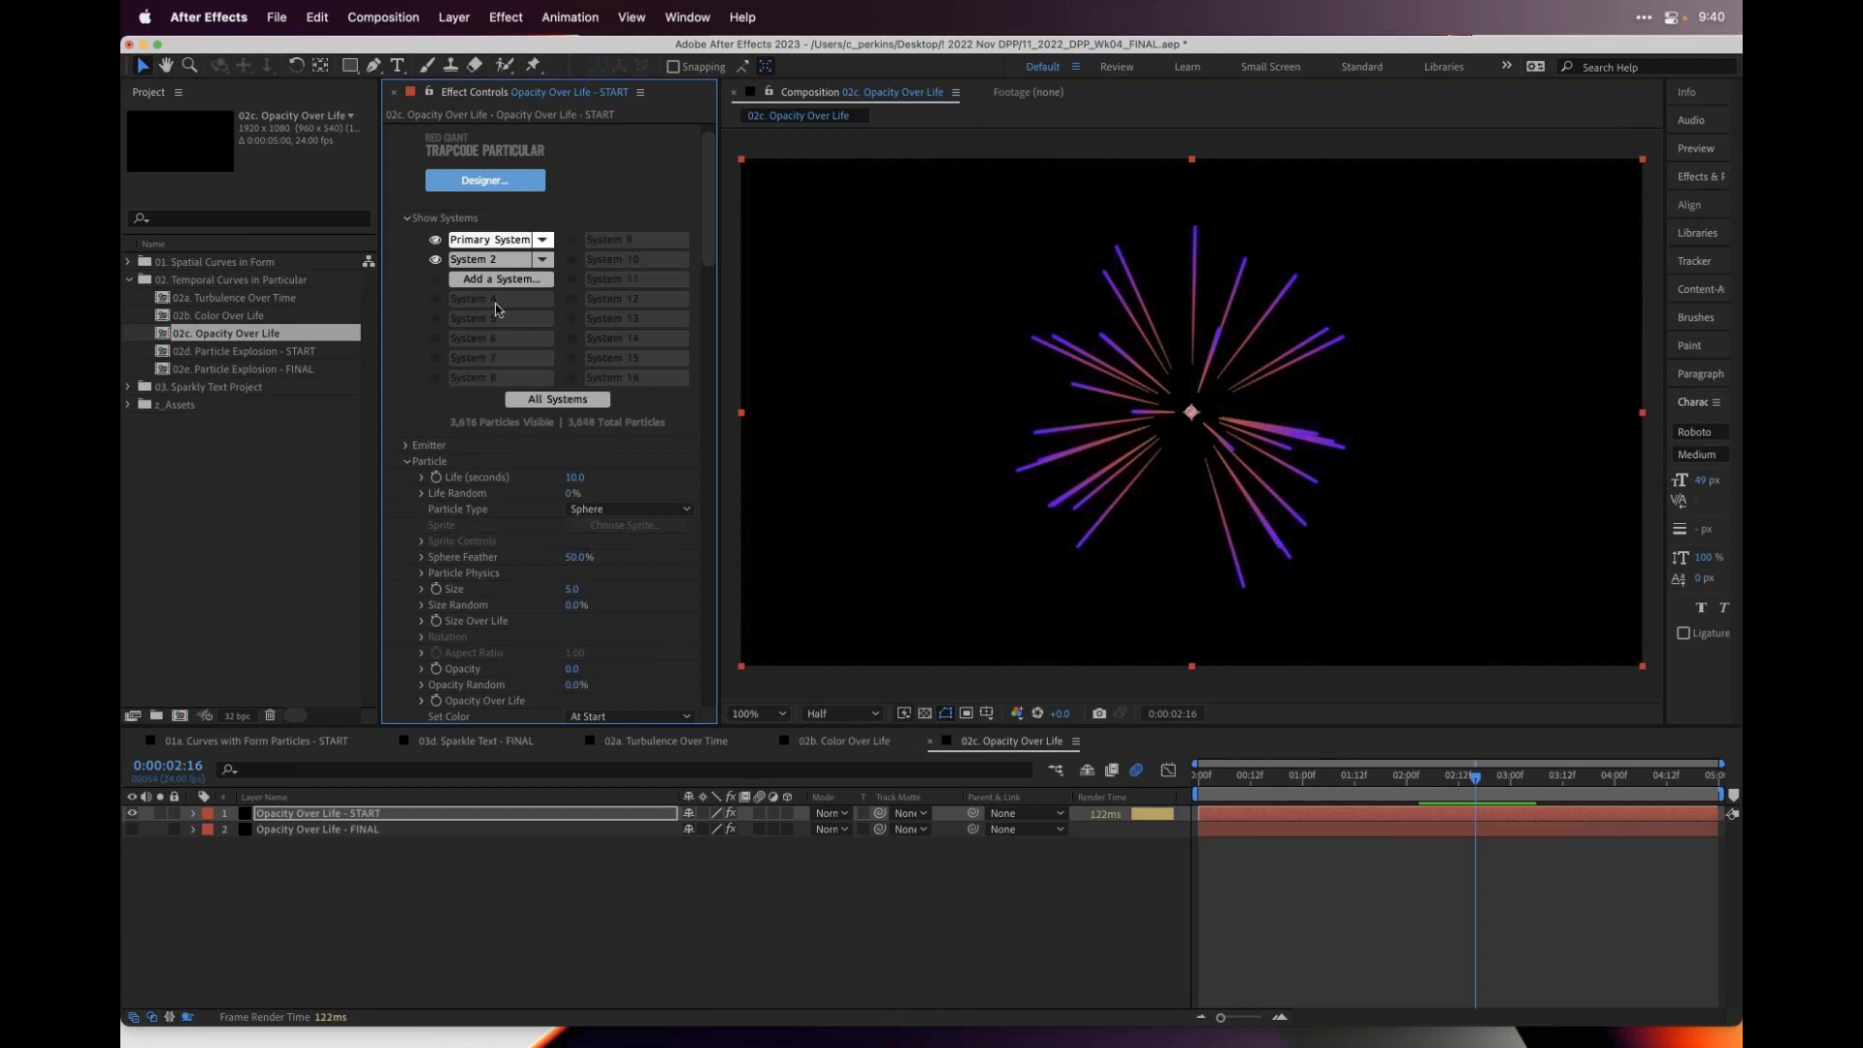
- Shape System 2's Opacity Over Life curve with dips to 0% opacity at 24% and 77% of the lifetime
{"action": "left_click", "coordinate": [488, 259]}
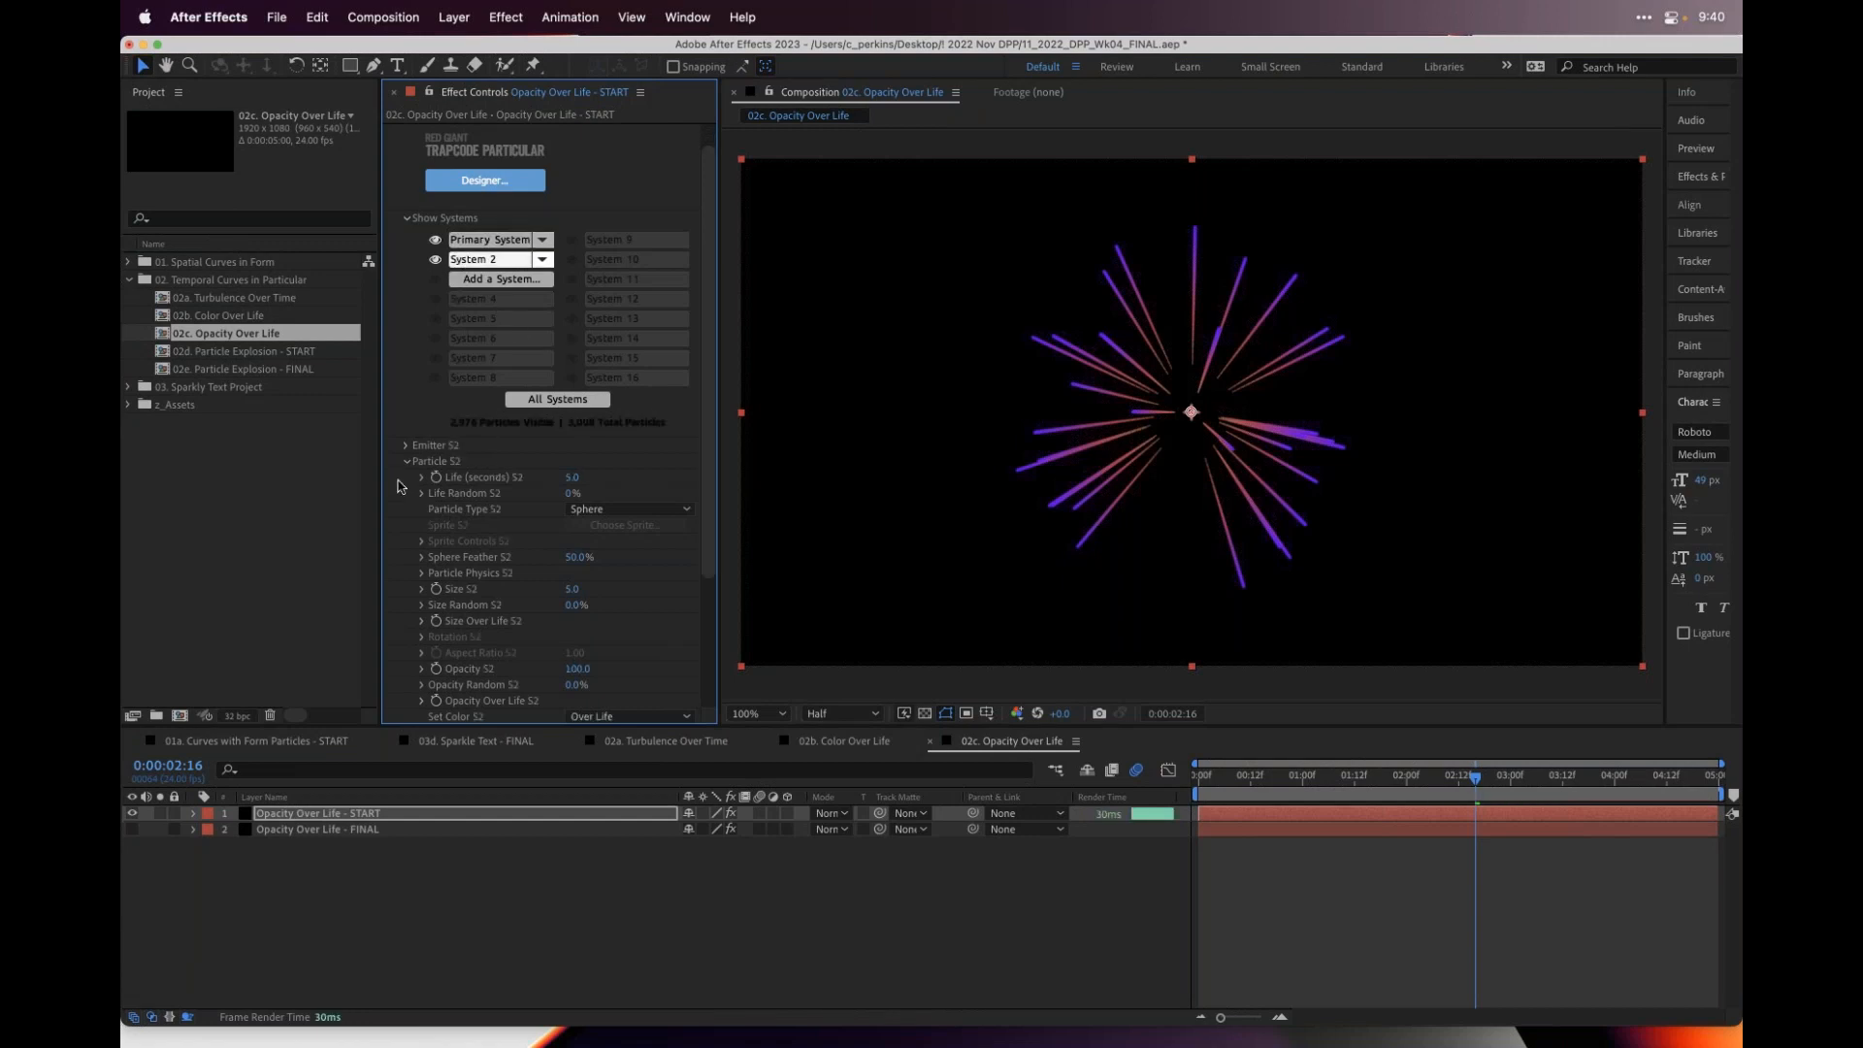
{"action": "scroll", "coordinate": [471, 482], "scroll_direction": "down", "scroll_amount": 3}
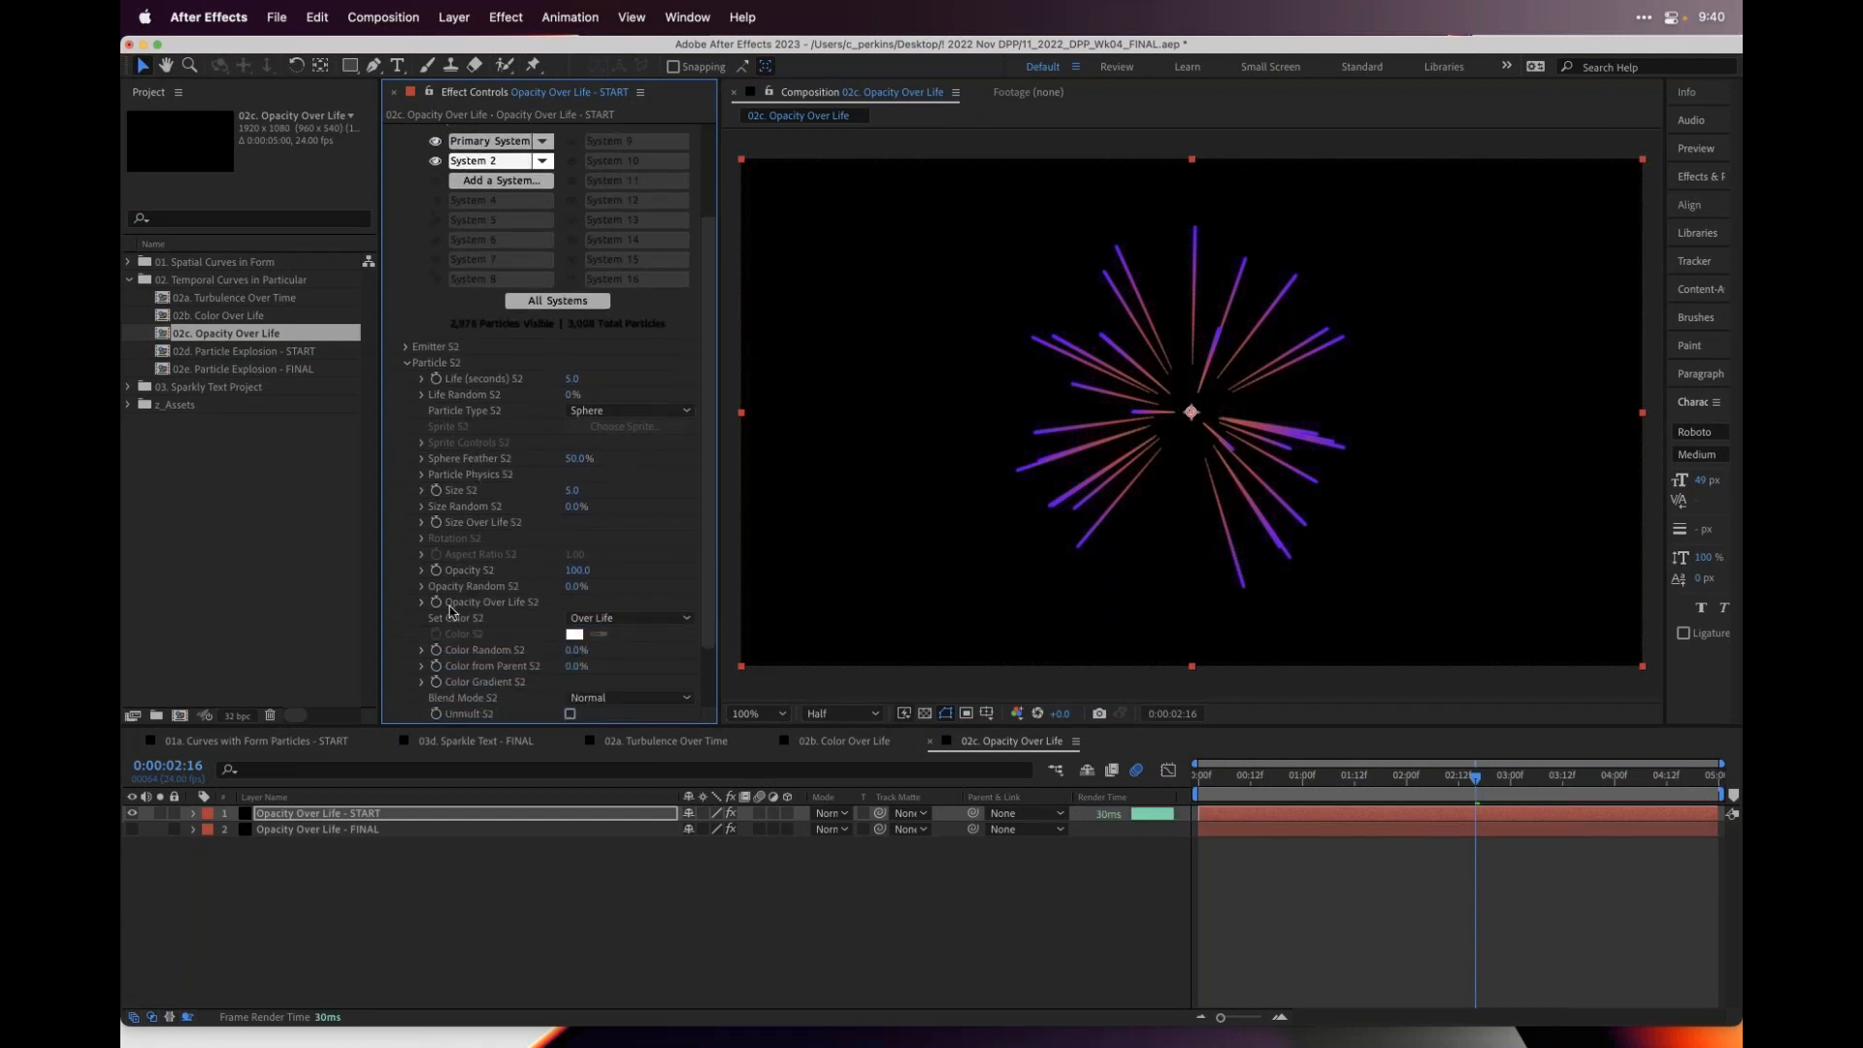
{"action": "left_click", "coordinate": [421, 603]}
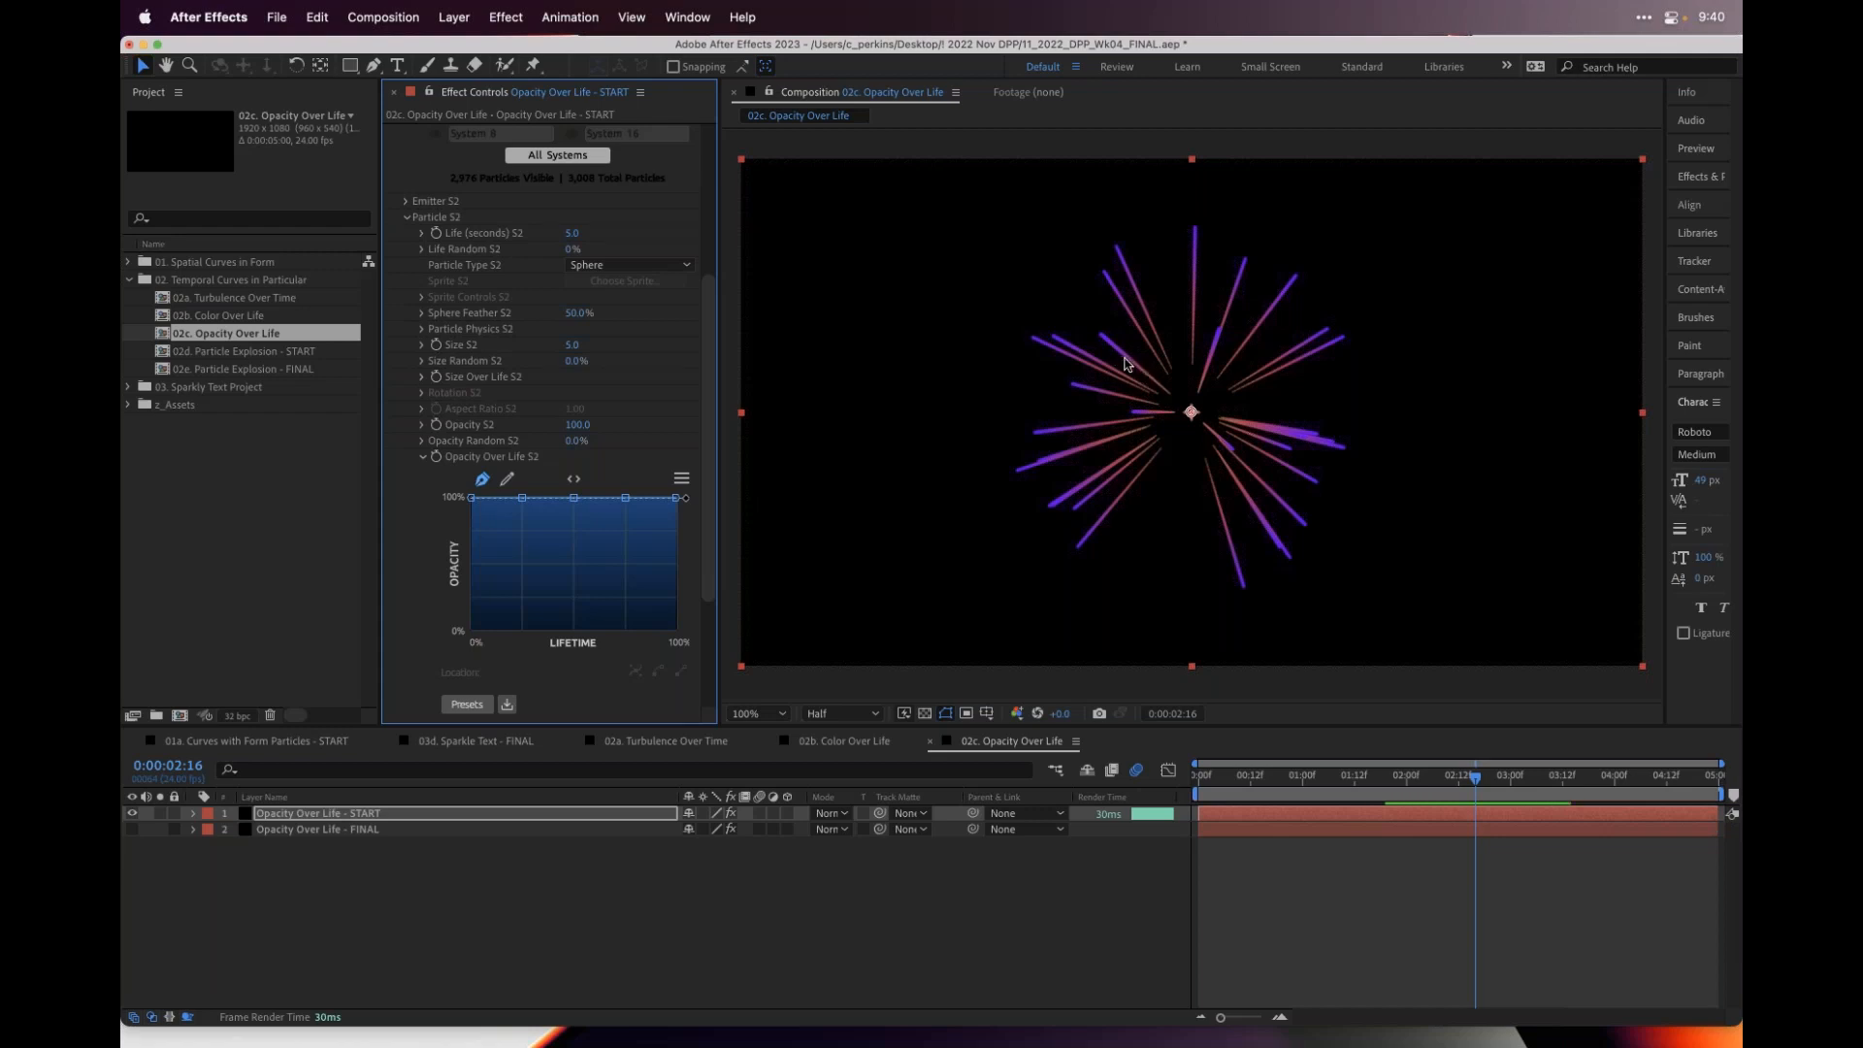
{"action": "scroll", "coordinate": [528, 509], "scroll_direction": "down", "scroll_amount": 1}
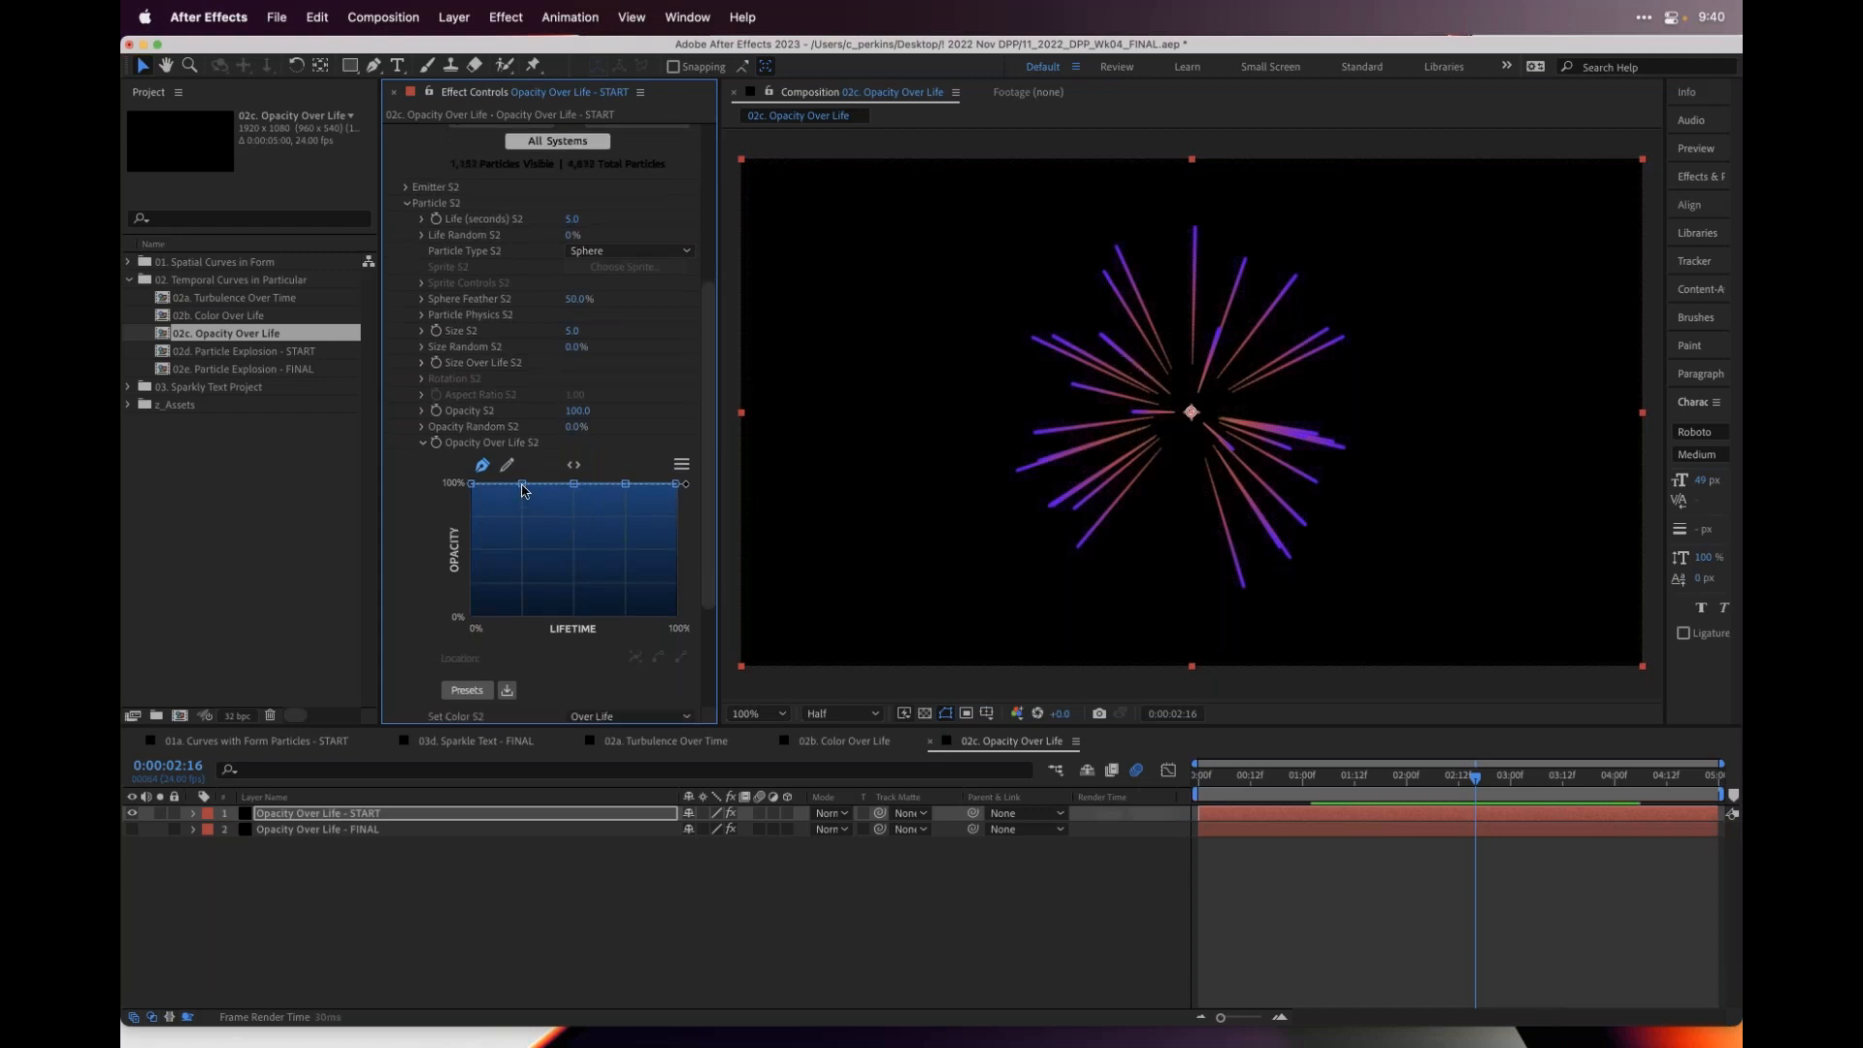
{"action": "left_click_drag", "start_coordinate": [522, 483], "coordinate": [524, 544]}
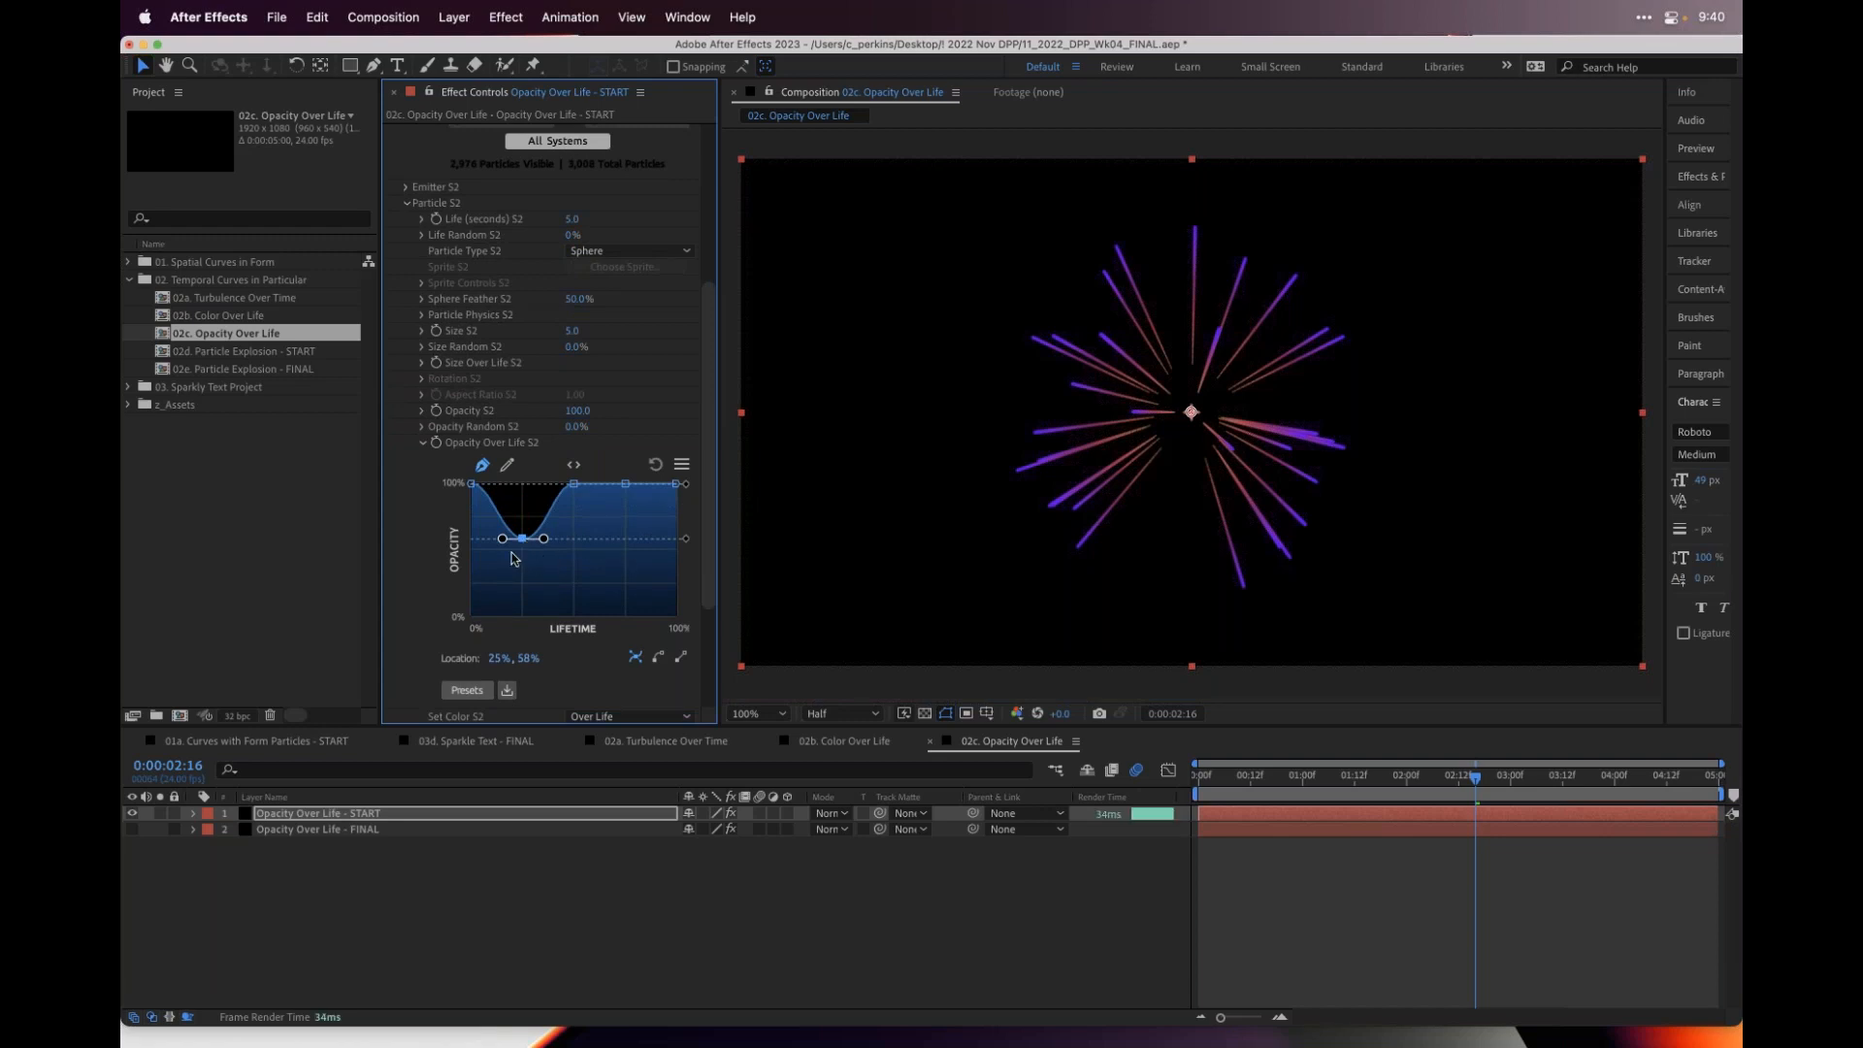
{"action": "left_click_drag", "start_coordinate": [522, 542], "coordinate": [522, 634]}
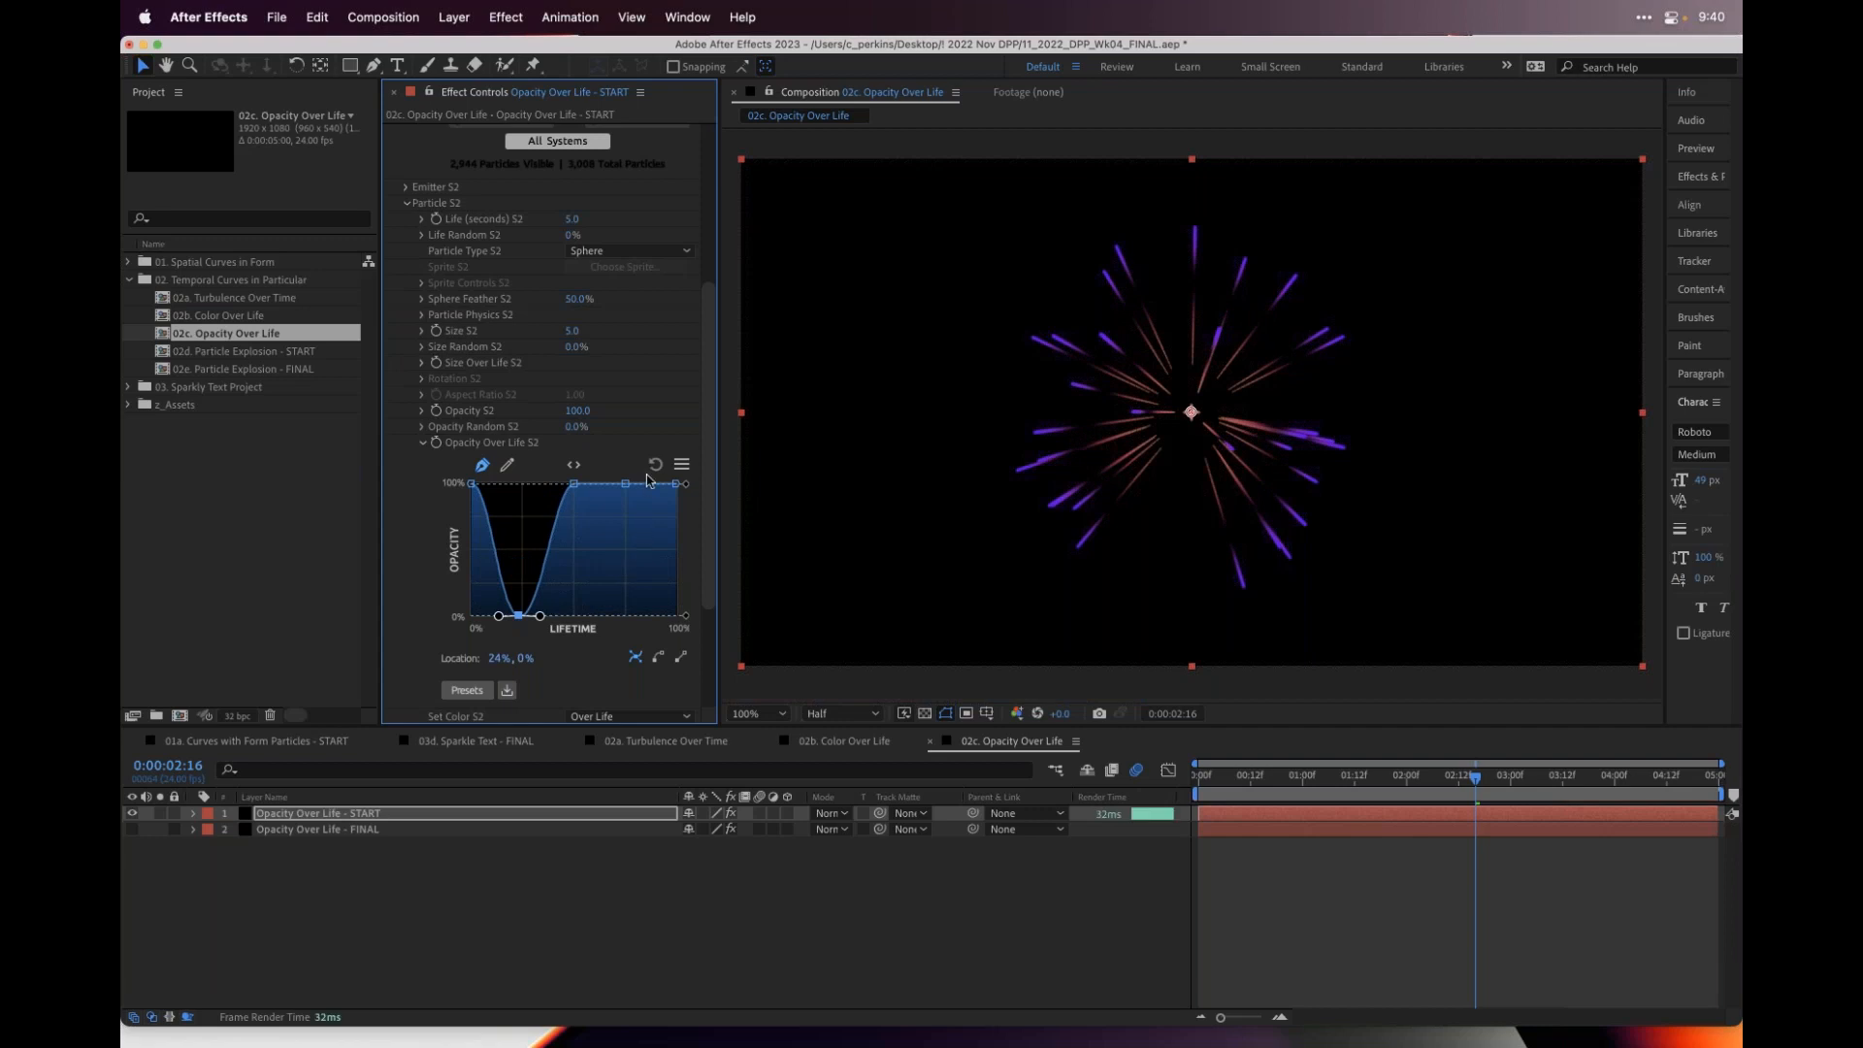
{"action": "left_click_drag", "start_coordinate": [623, 485], "coordinate": [629, 615]}
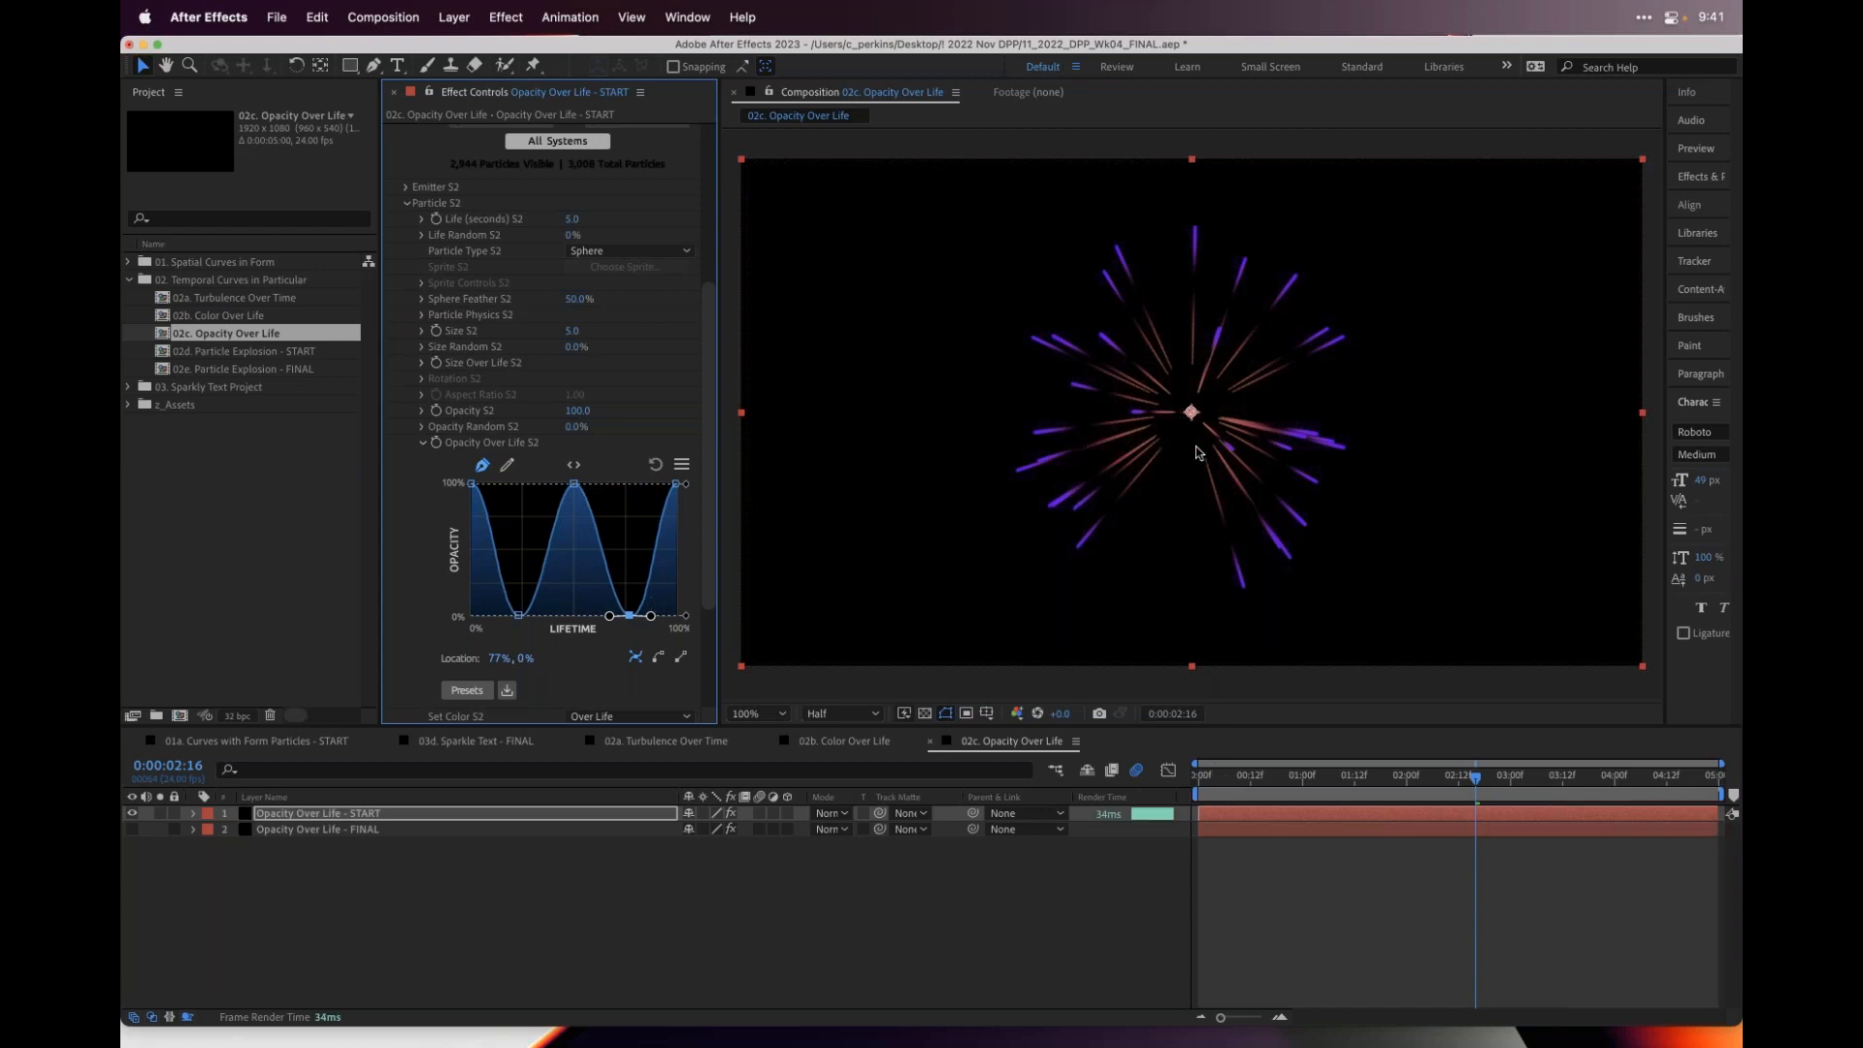
- Scrub the composition and play it from the first frame to check how the trails fade in and out
{"action": "left_click_drag", "start_coordinate": [1274, 784], "coordinate": [1375, 760]}
{"action": "key", "text": "space"}
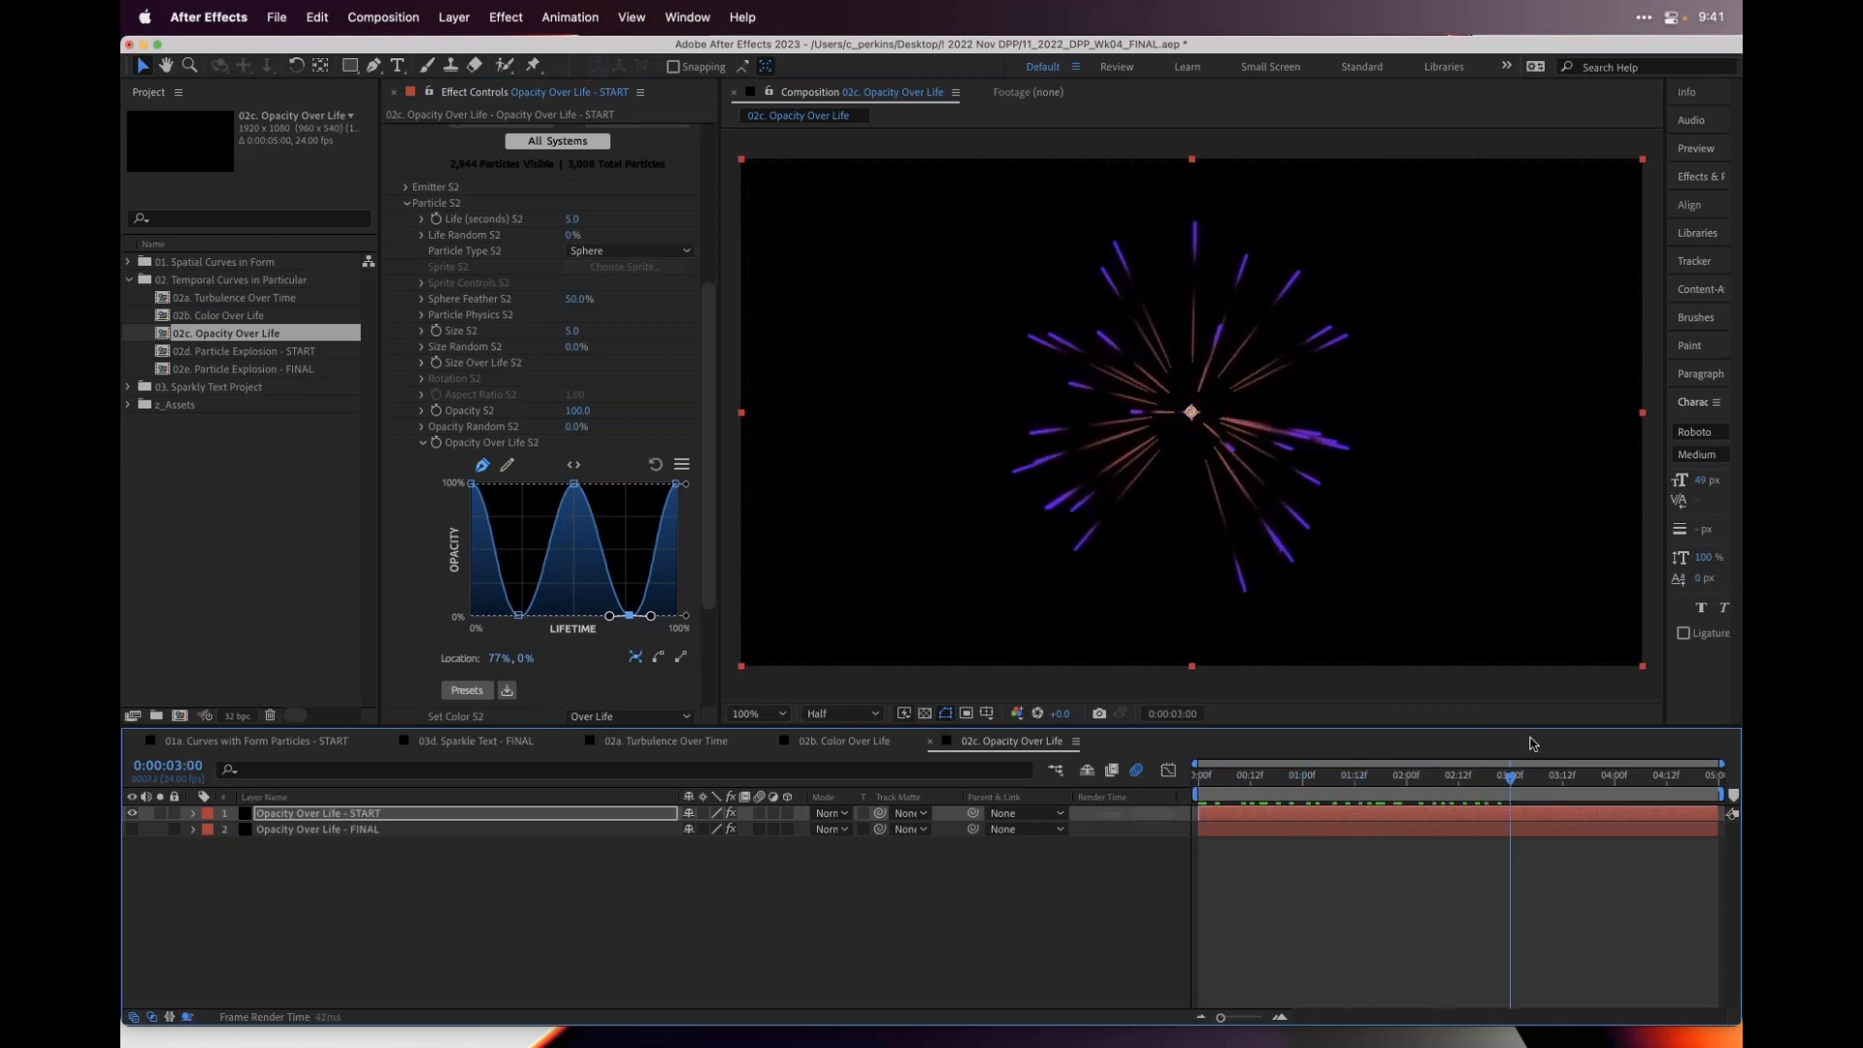
{"action": "key", "text": "Home"}
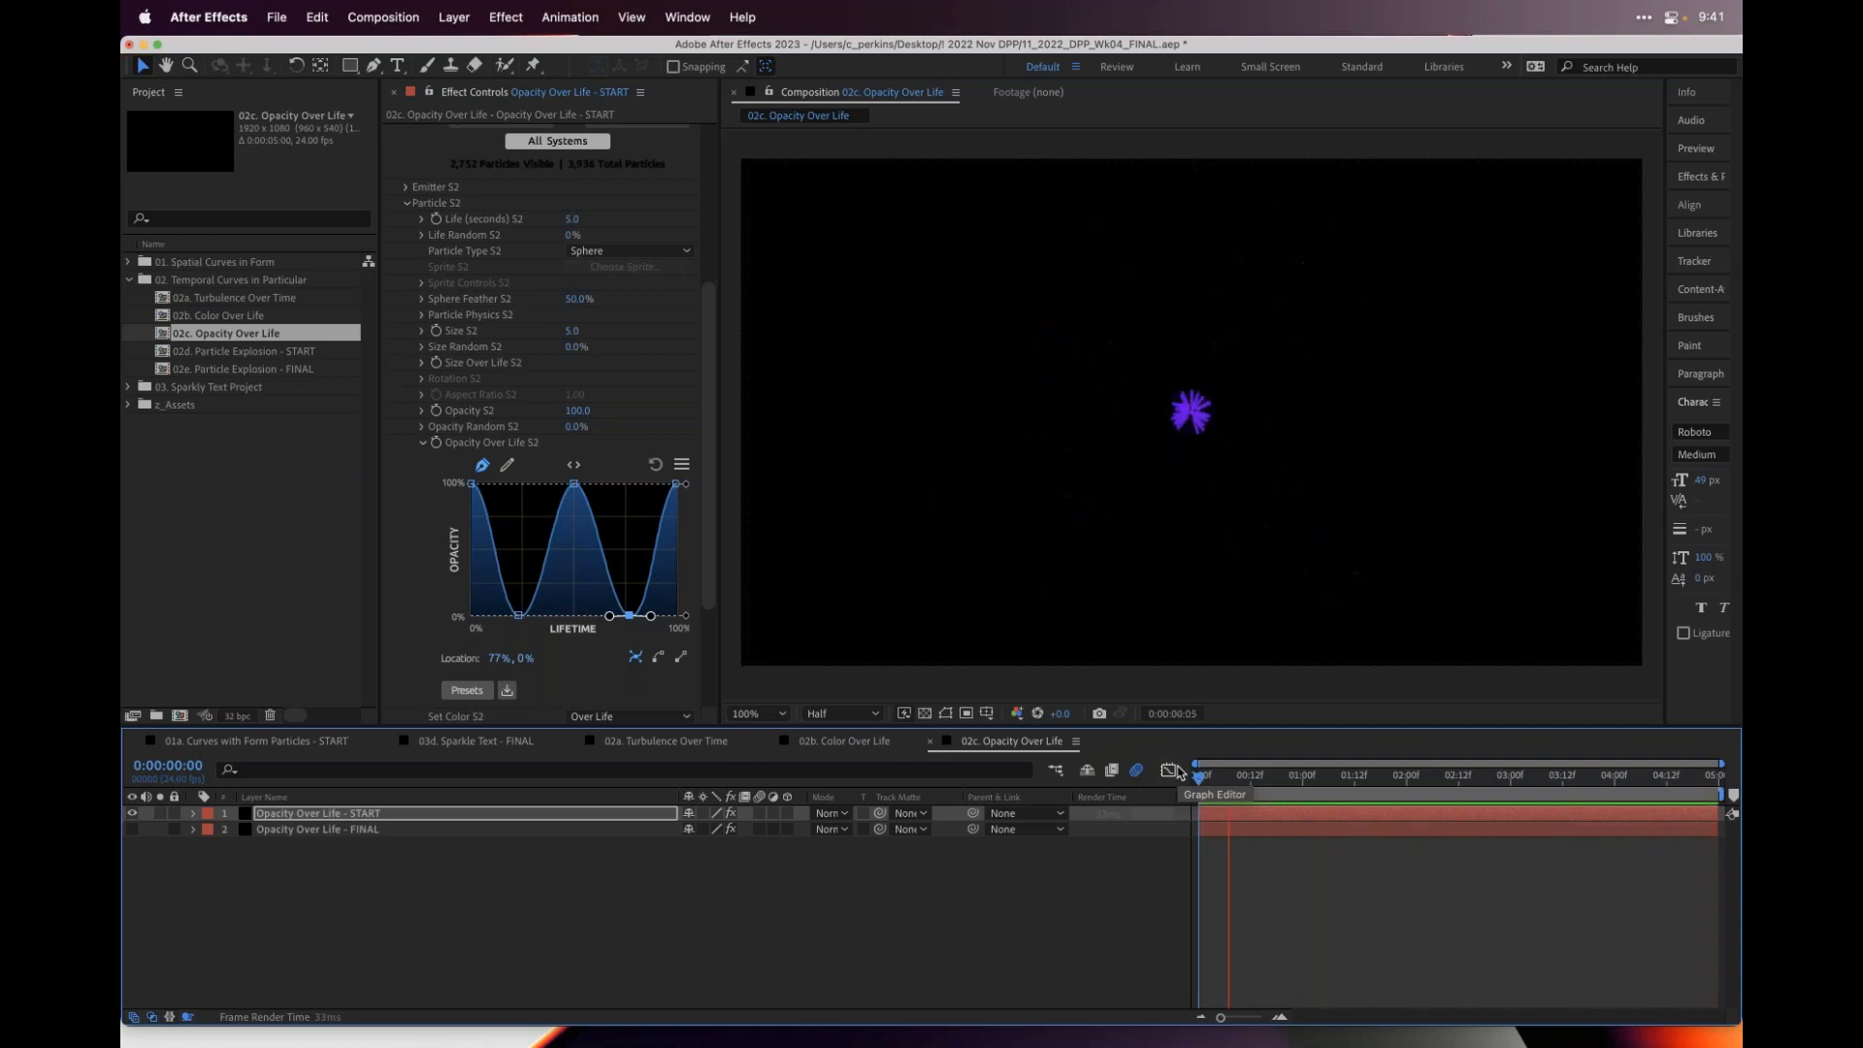
- Shift the opacity curve's second dip earlier, its middle peak to 39% and its first dip to 13% of the lifetime
{"action": "left_click", "coordinate": [613, 619]}
{"action": "left_click_drag", "start_coordinate": [613, 619], "coordinate": [551, 492]}
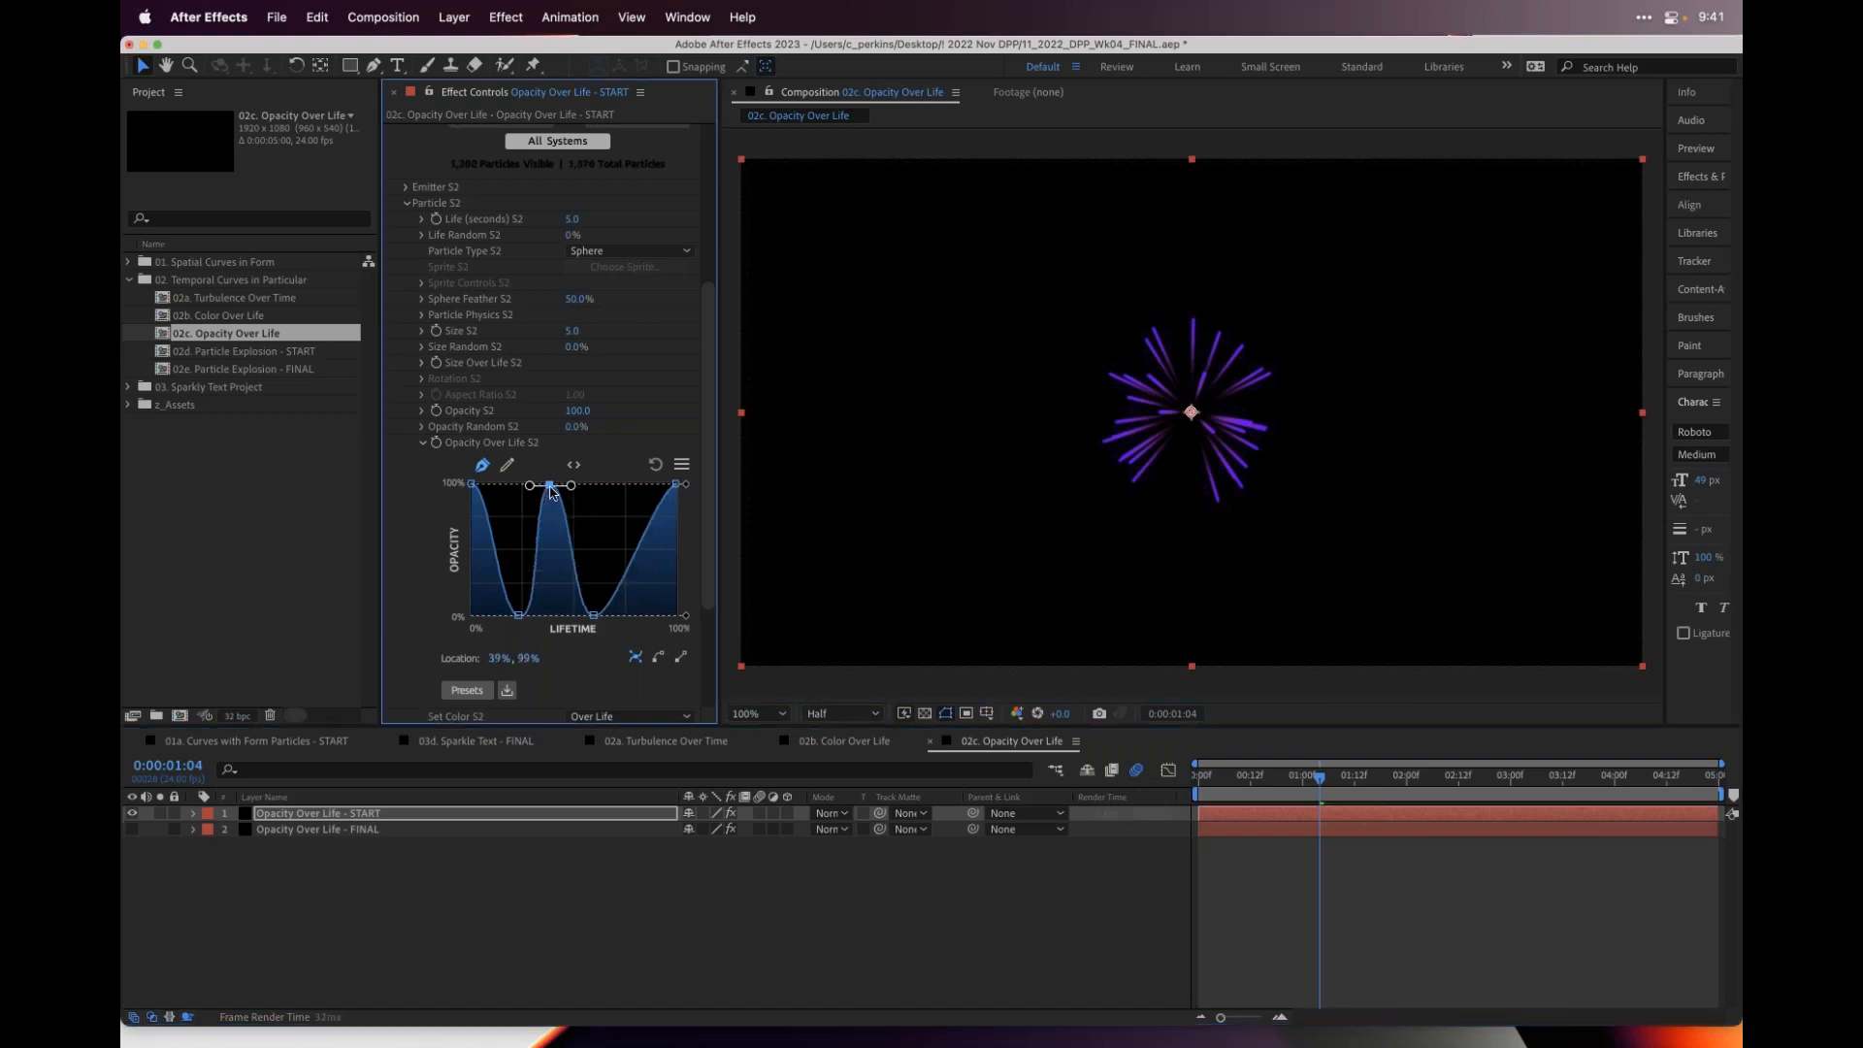
{"action": "left_click_drag", "start_coordinate": [519, 615], "coordinate": [497, 616]}
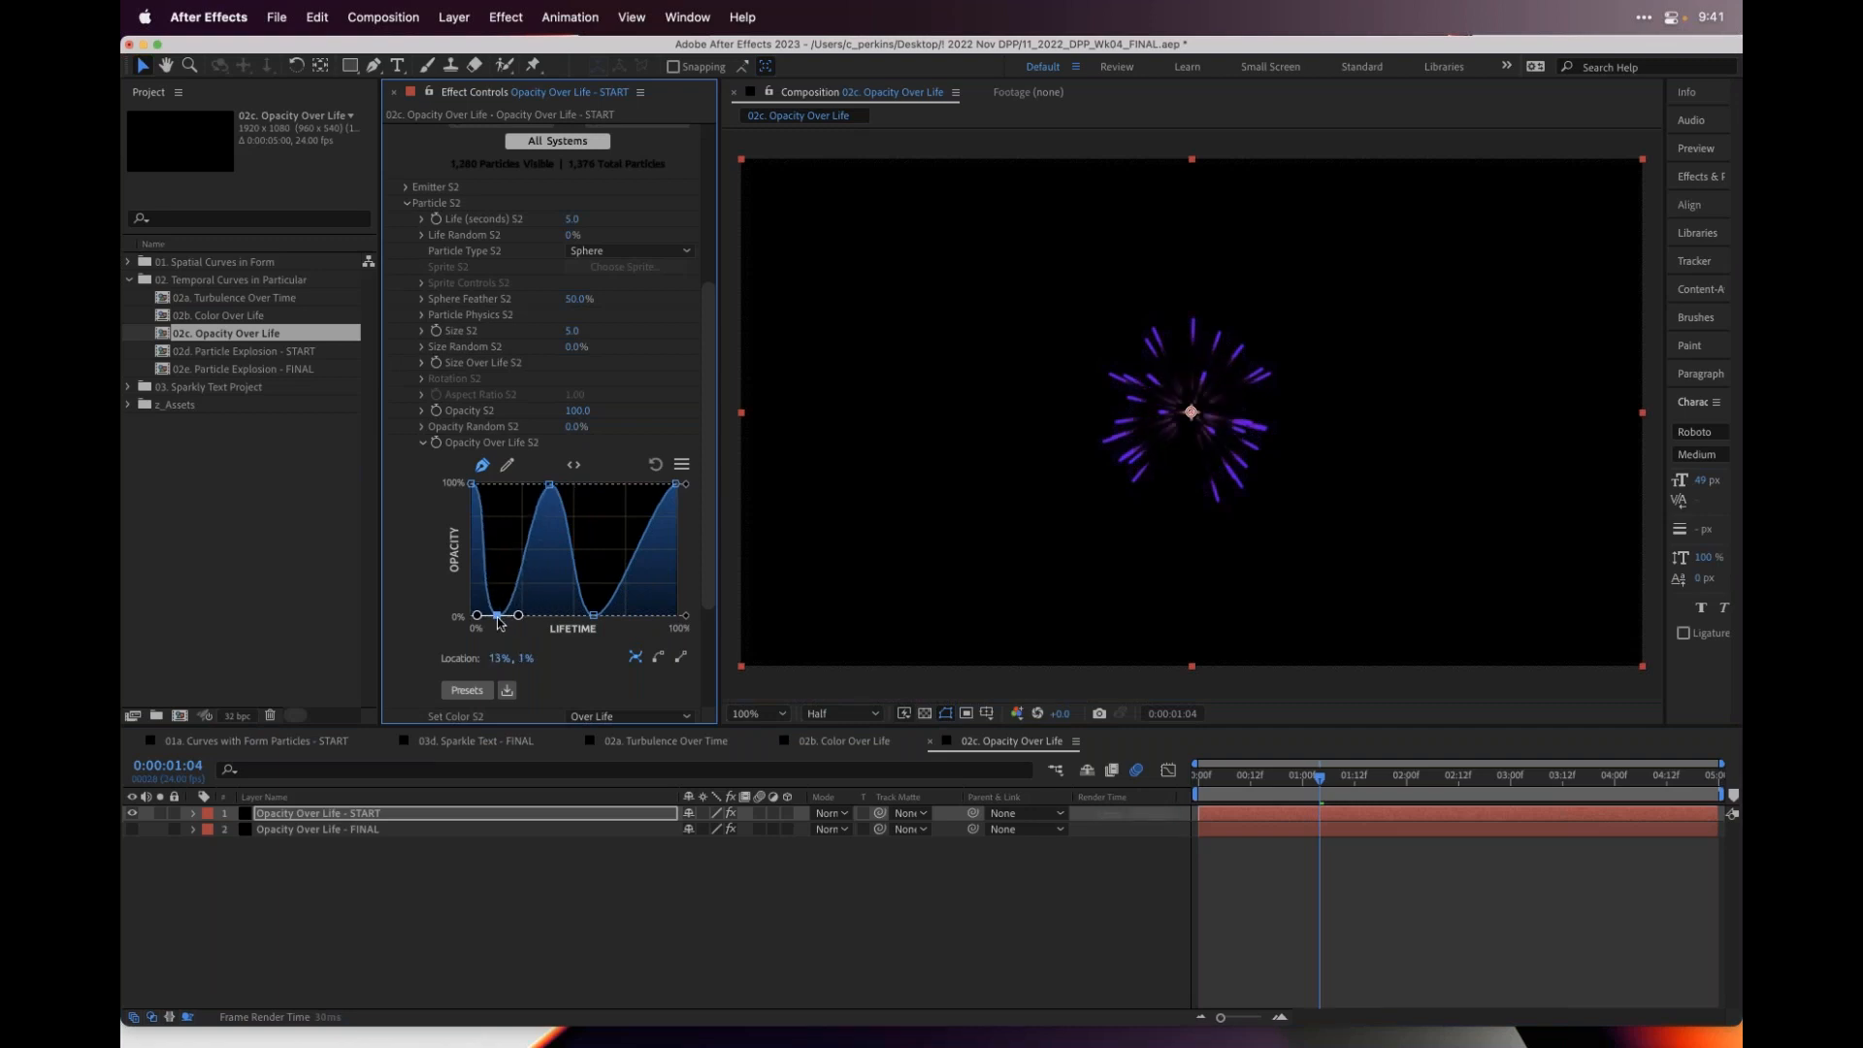
- Preview the particle trails with the reshaped System 2 opacity curve across the timeline
{"action": "left_click", "coordinate": [1252, 784]}
{"action": "key", "text": "space"}
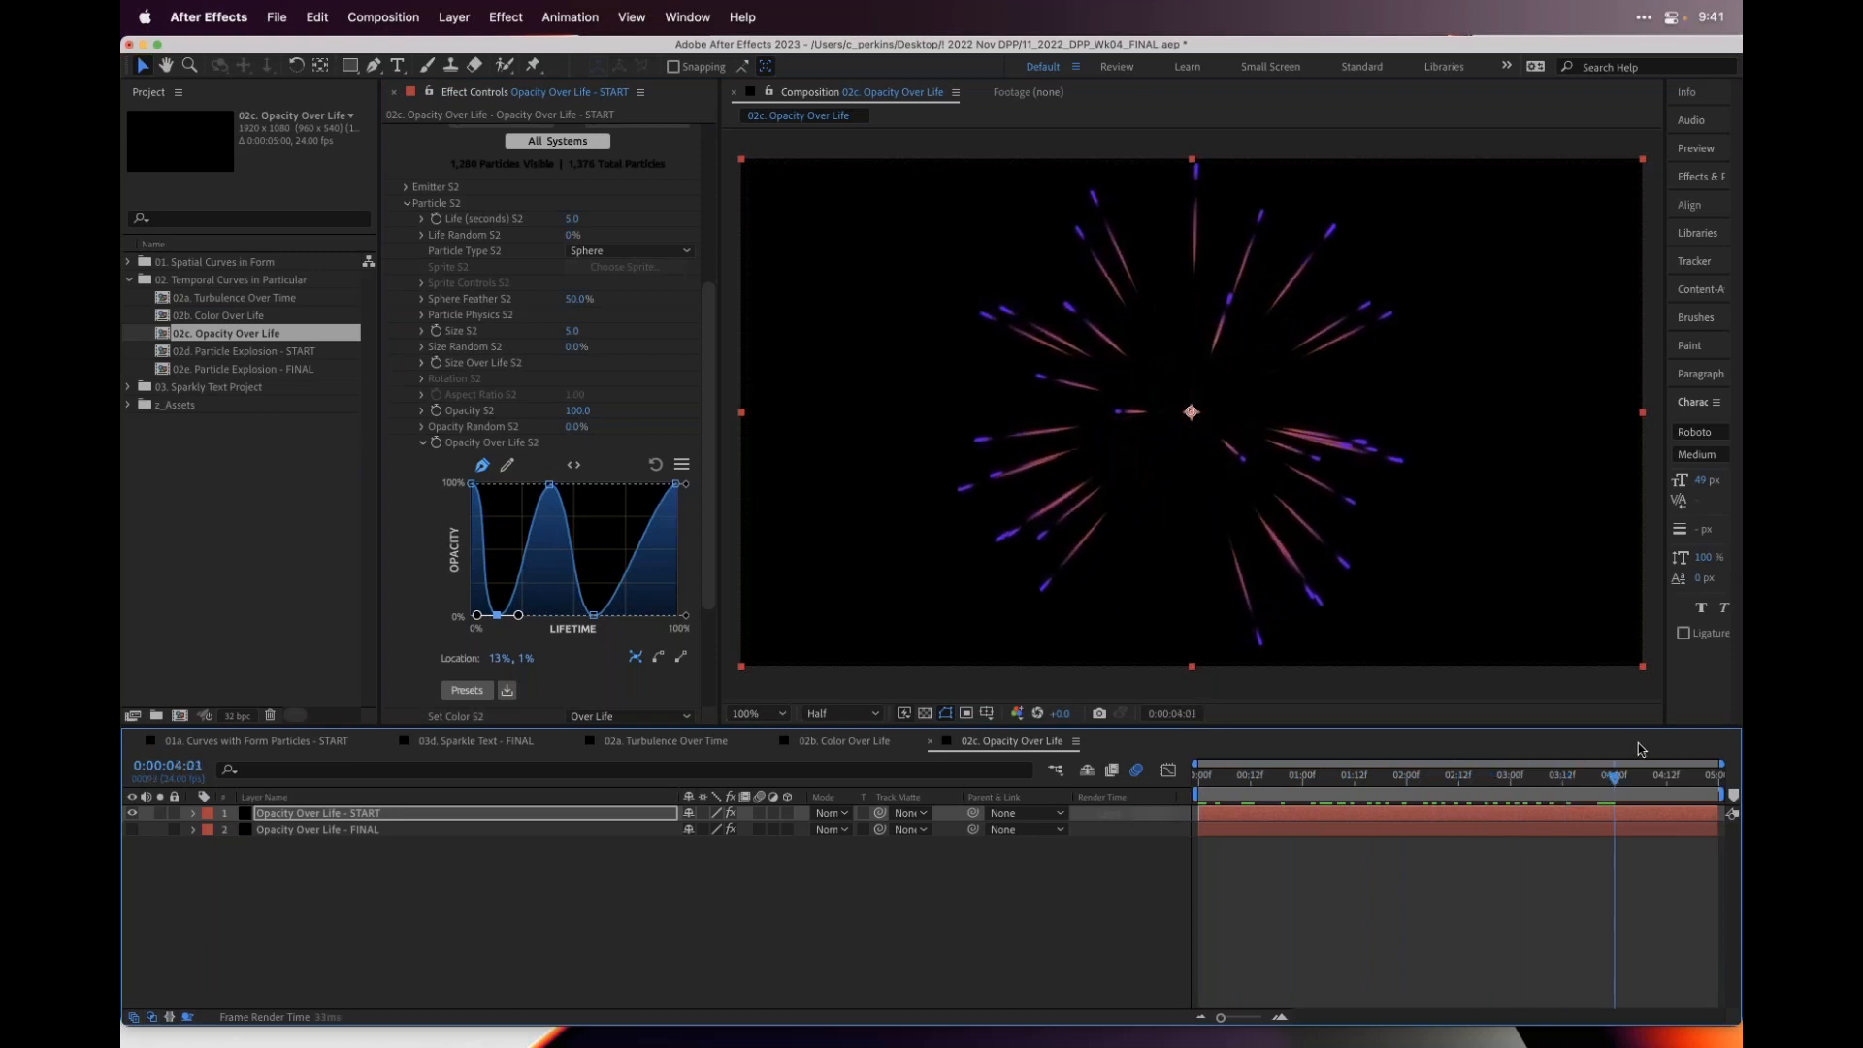
{"action": "key", "text": "space"}
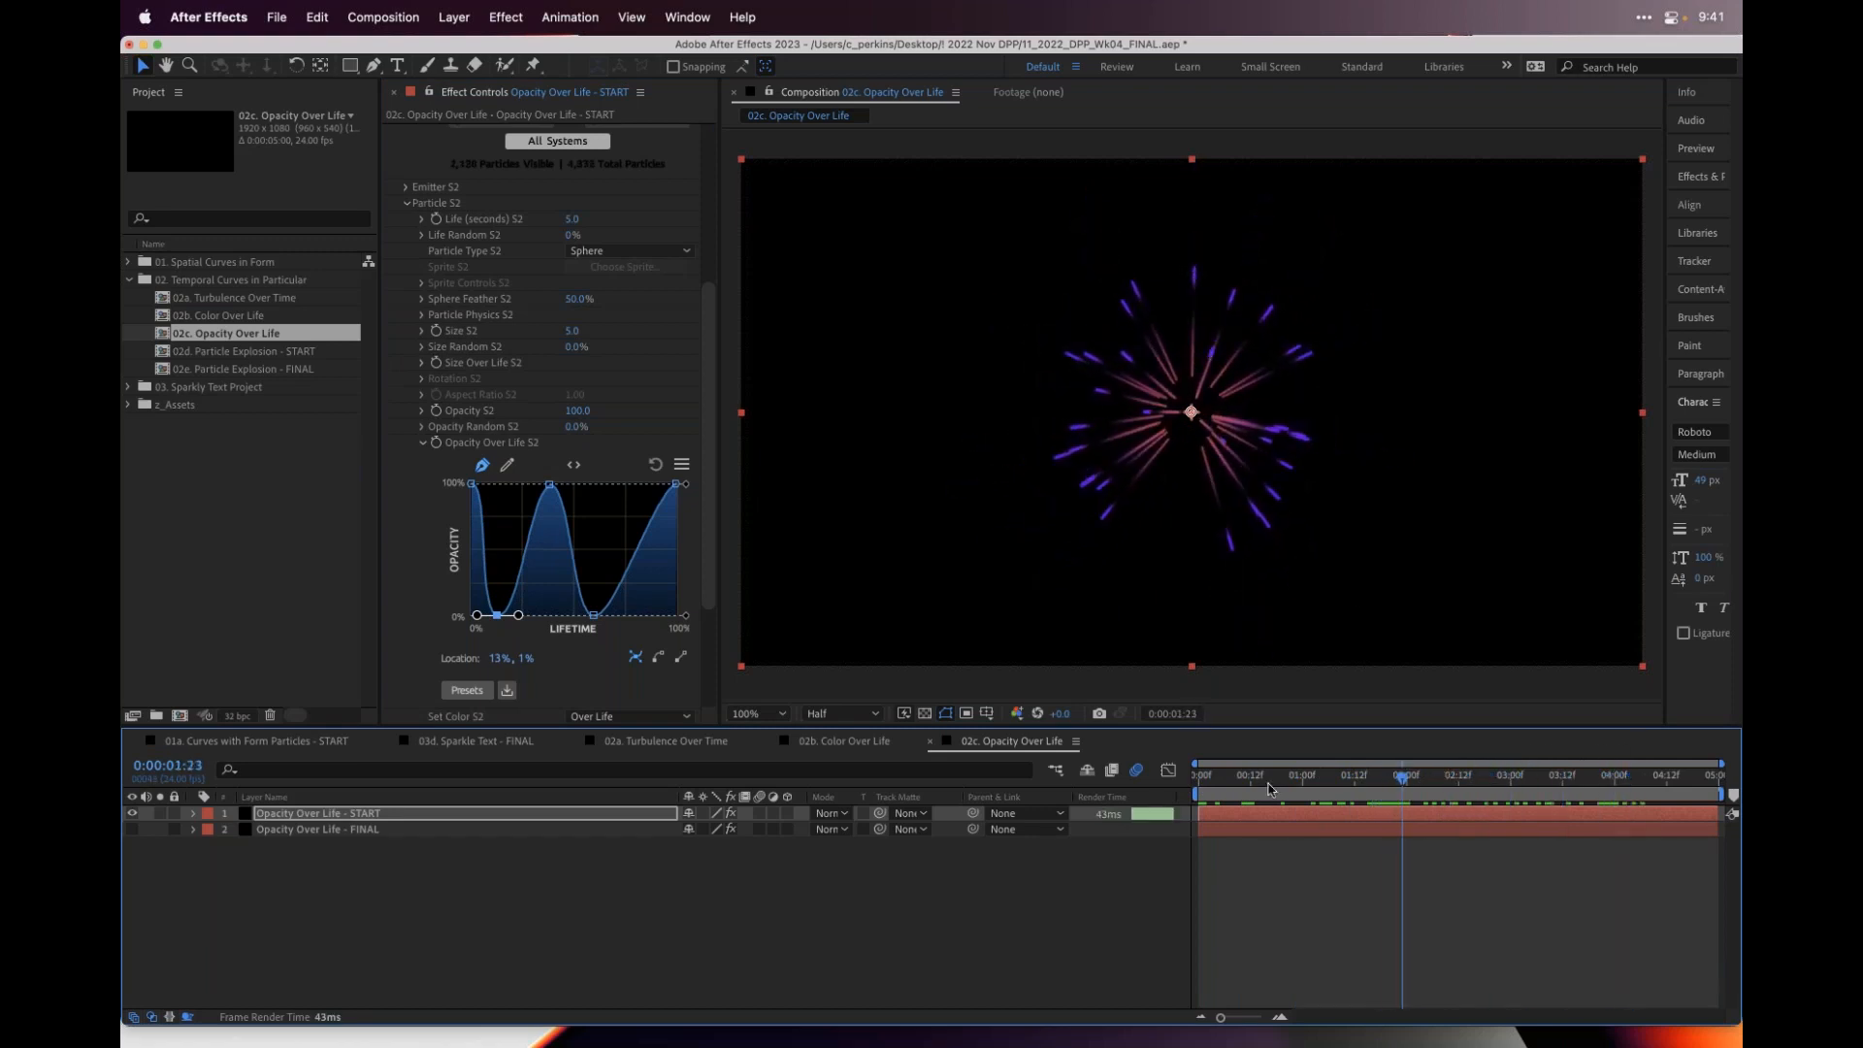
{"action": "left_click_drag", "start_coordinate": [1255, 776], "coordinate": [1386, 758]}
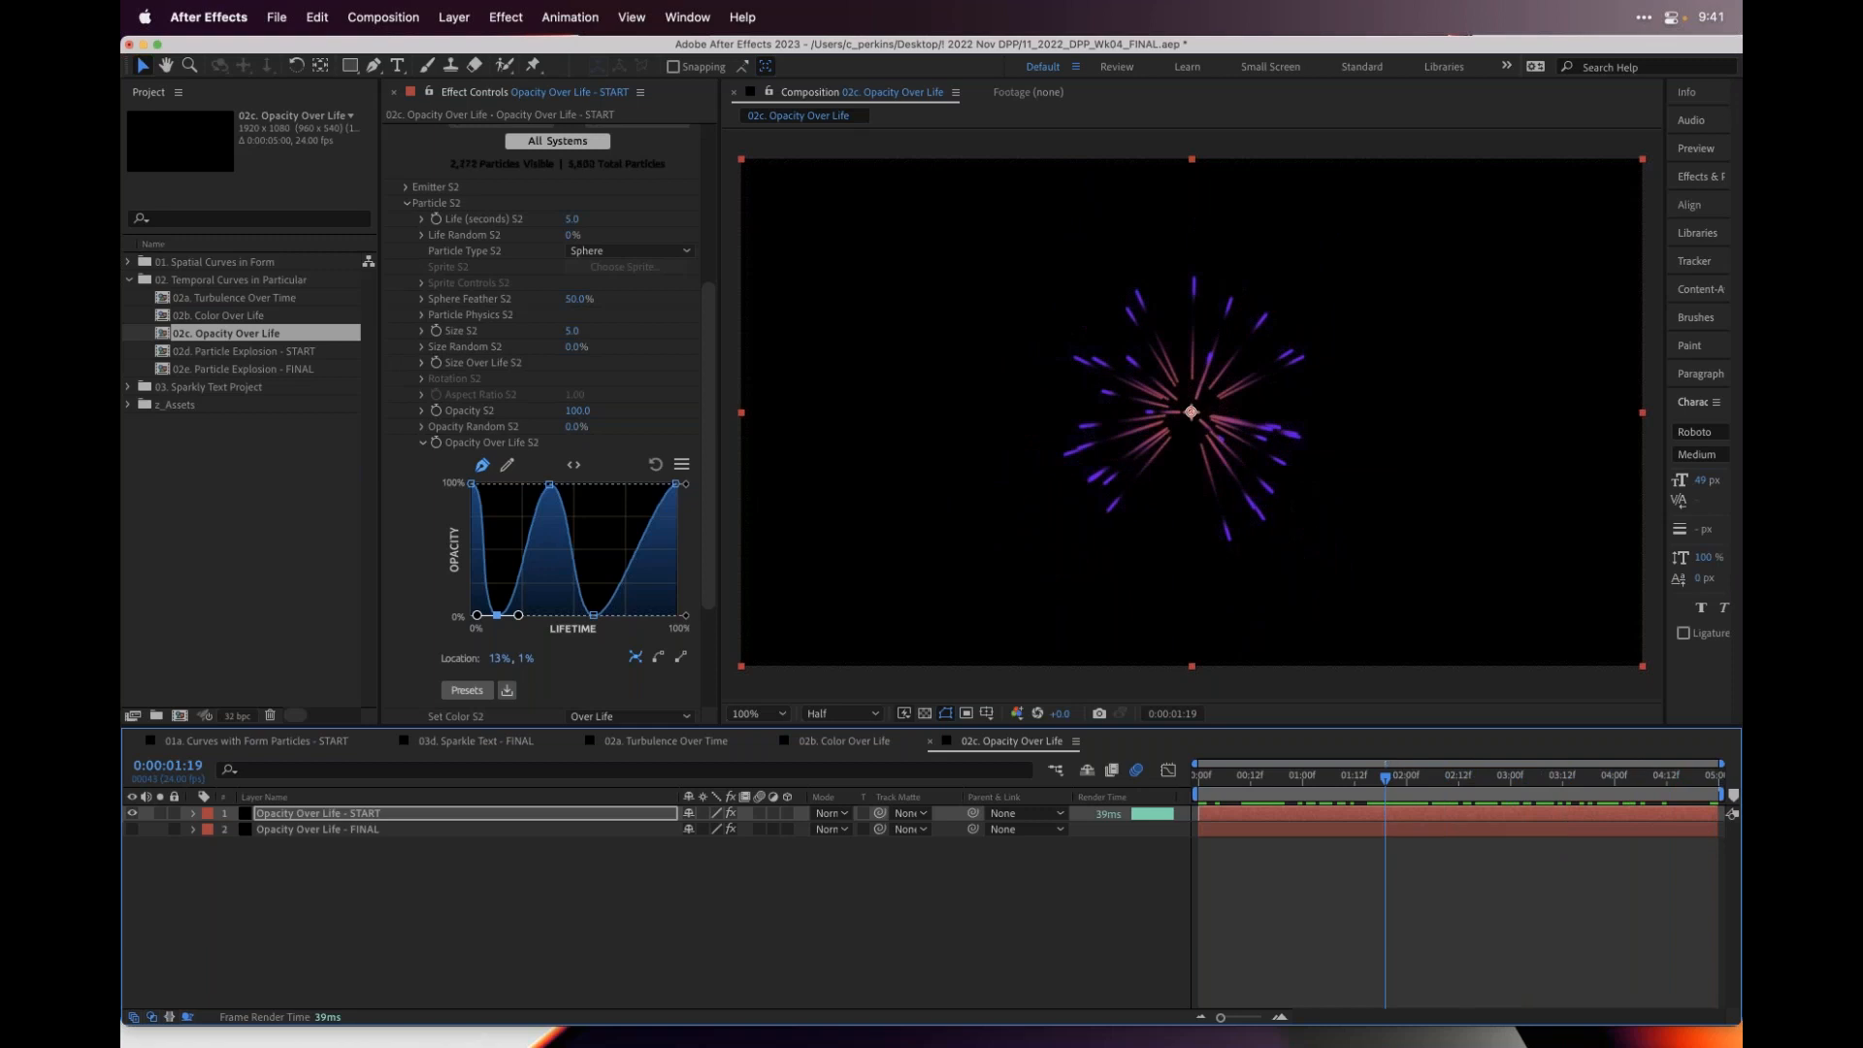
- Open the 02e. Particle Explosion - FINAL composition and preview the sparkle explosion
{"action": "double_click", "coordinate": [239, 371]}
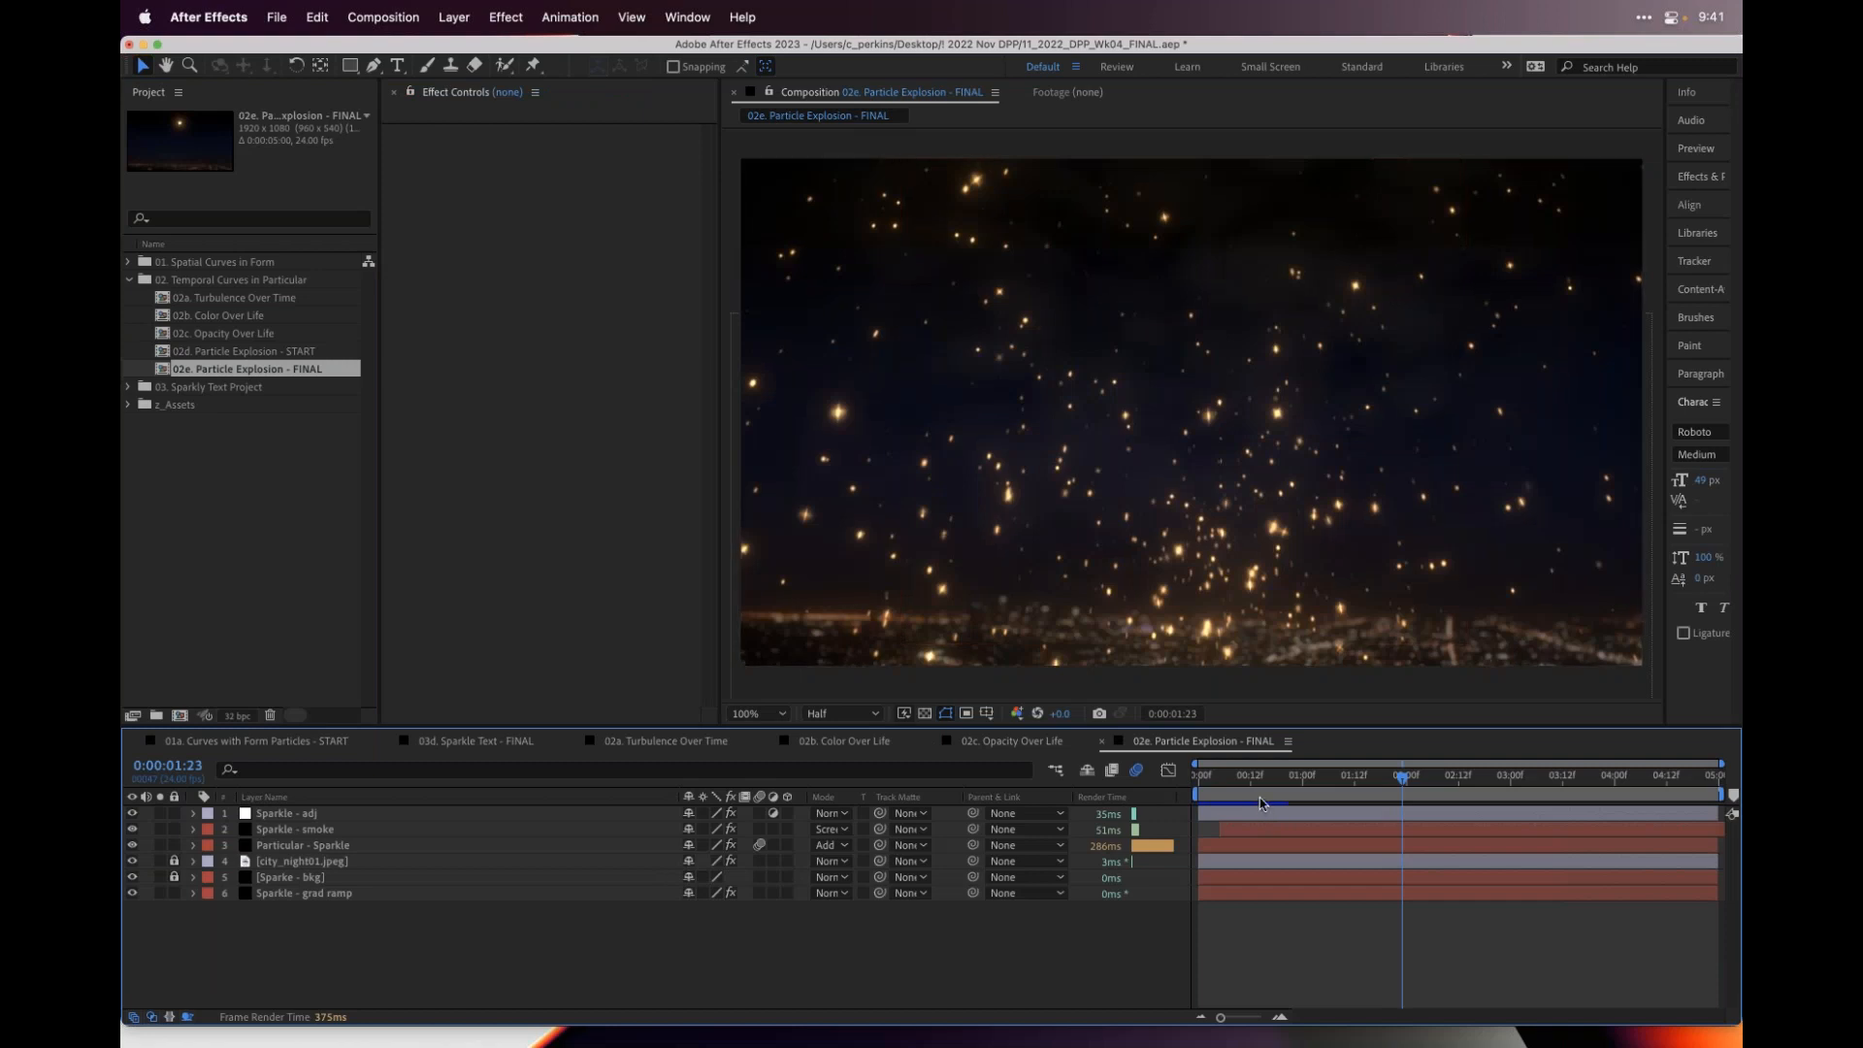
{"action": "key", "text": "space"}
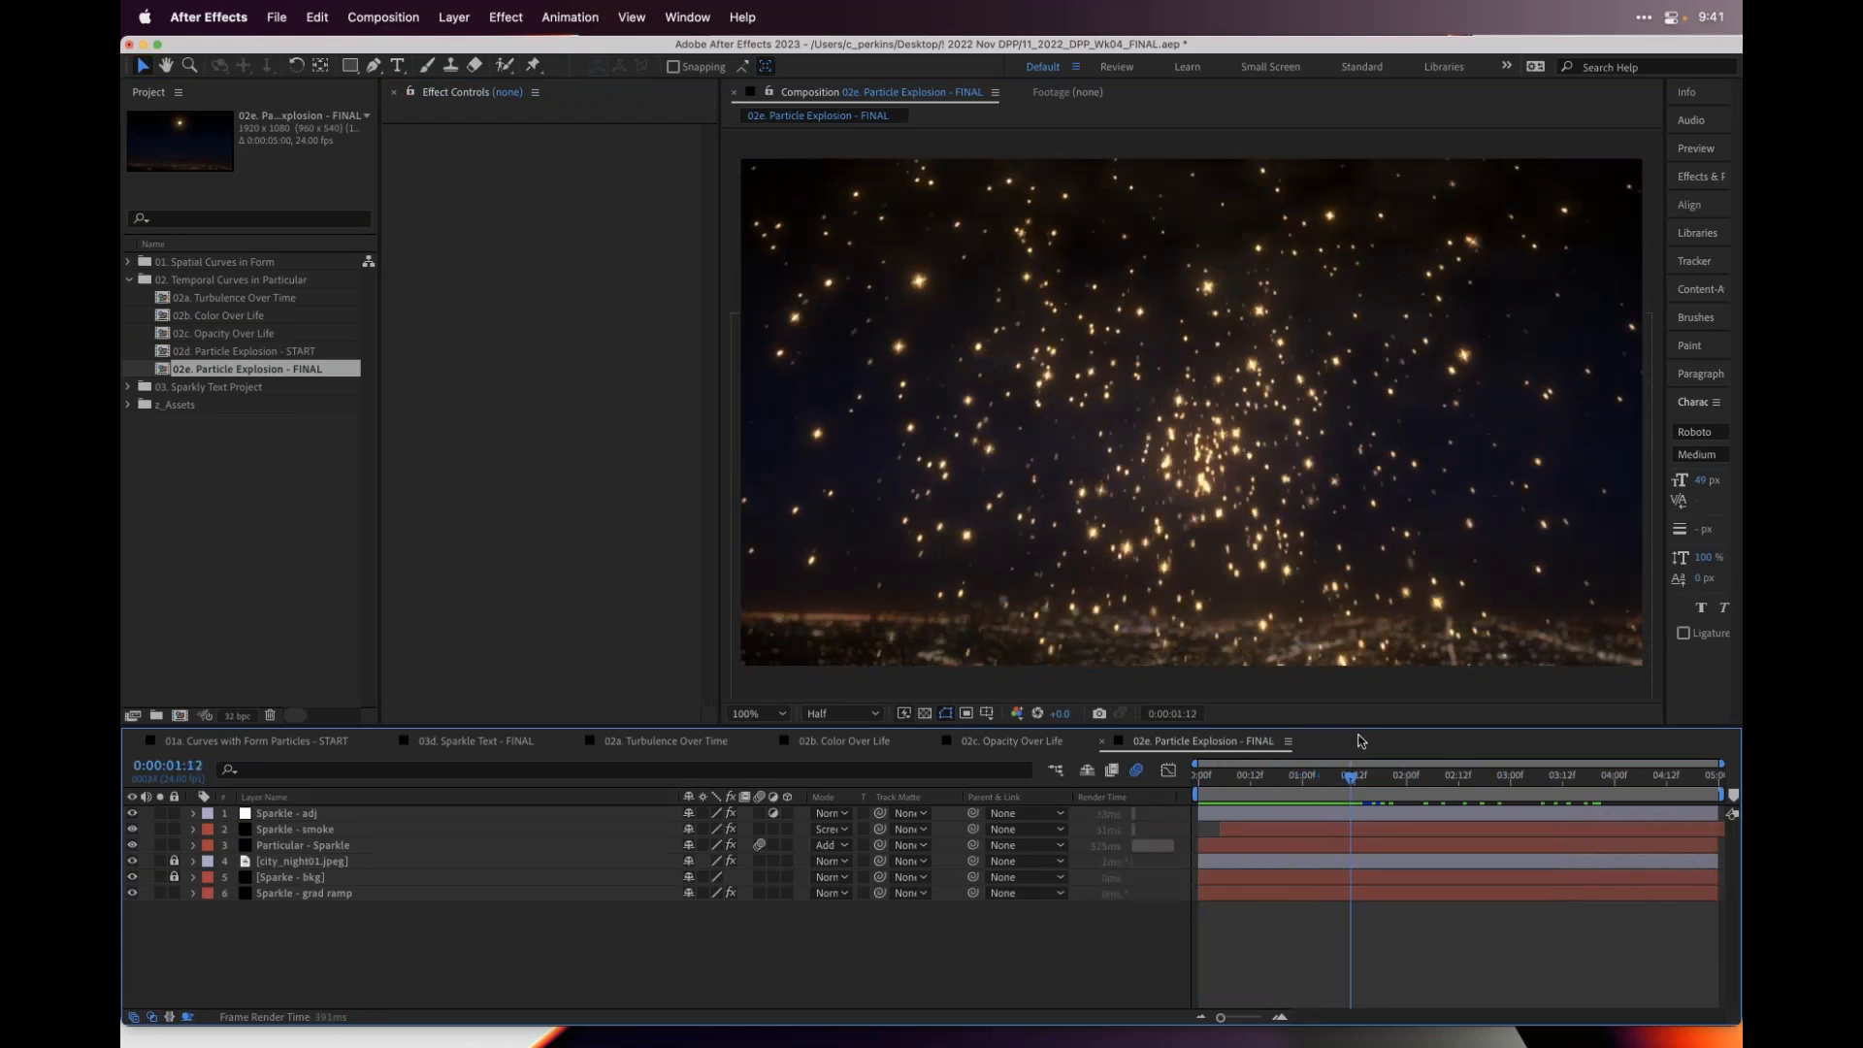
- Scrub the sparkle explosion preview and open the 03a. Emitting From Text composition from the 03. Sparkly Text Project folder
{"action": "key", "text": "space"}
{"action": "left_click_drag", "start_coordinate": [1329, 766], "coordinate": [1291, 774]}
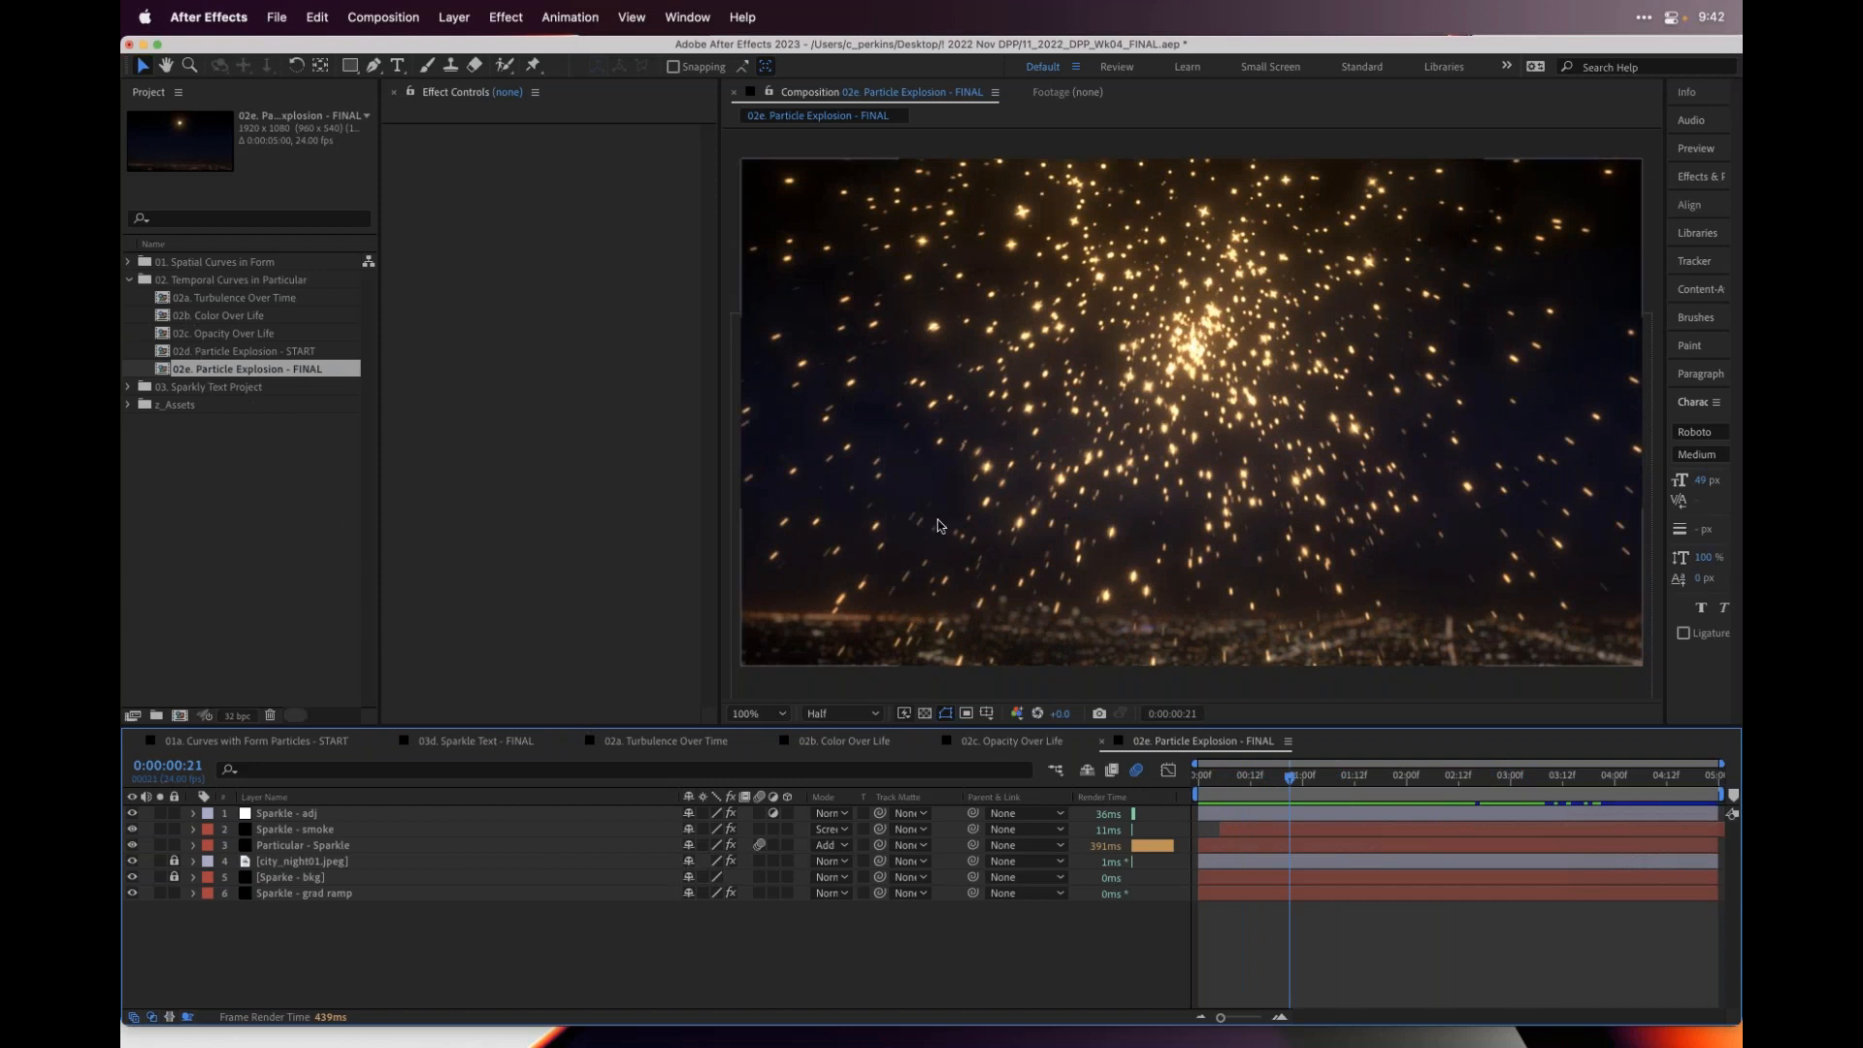
{"action": "left_click", "coordinate": [131, 279]}
{"action": "left_click", "coordinate": [129, 297]}
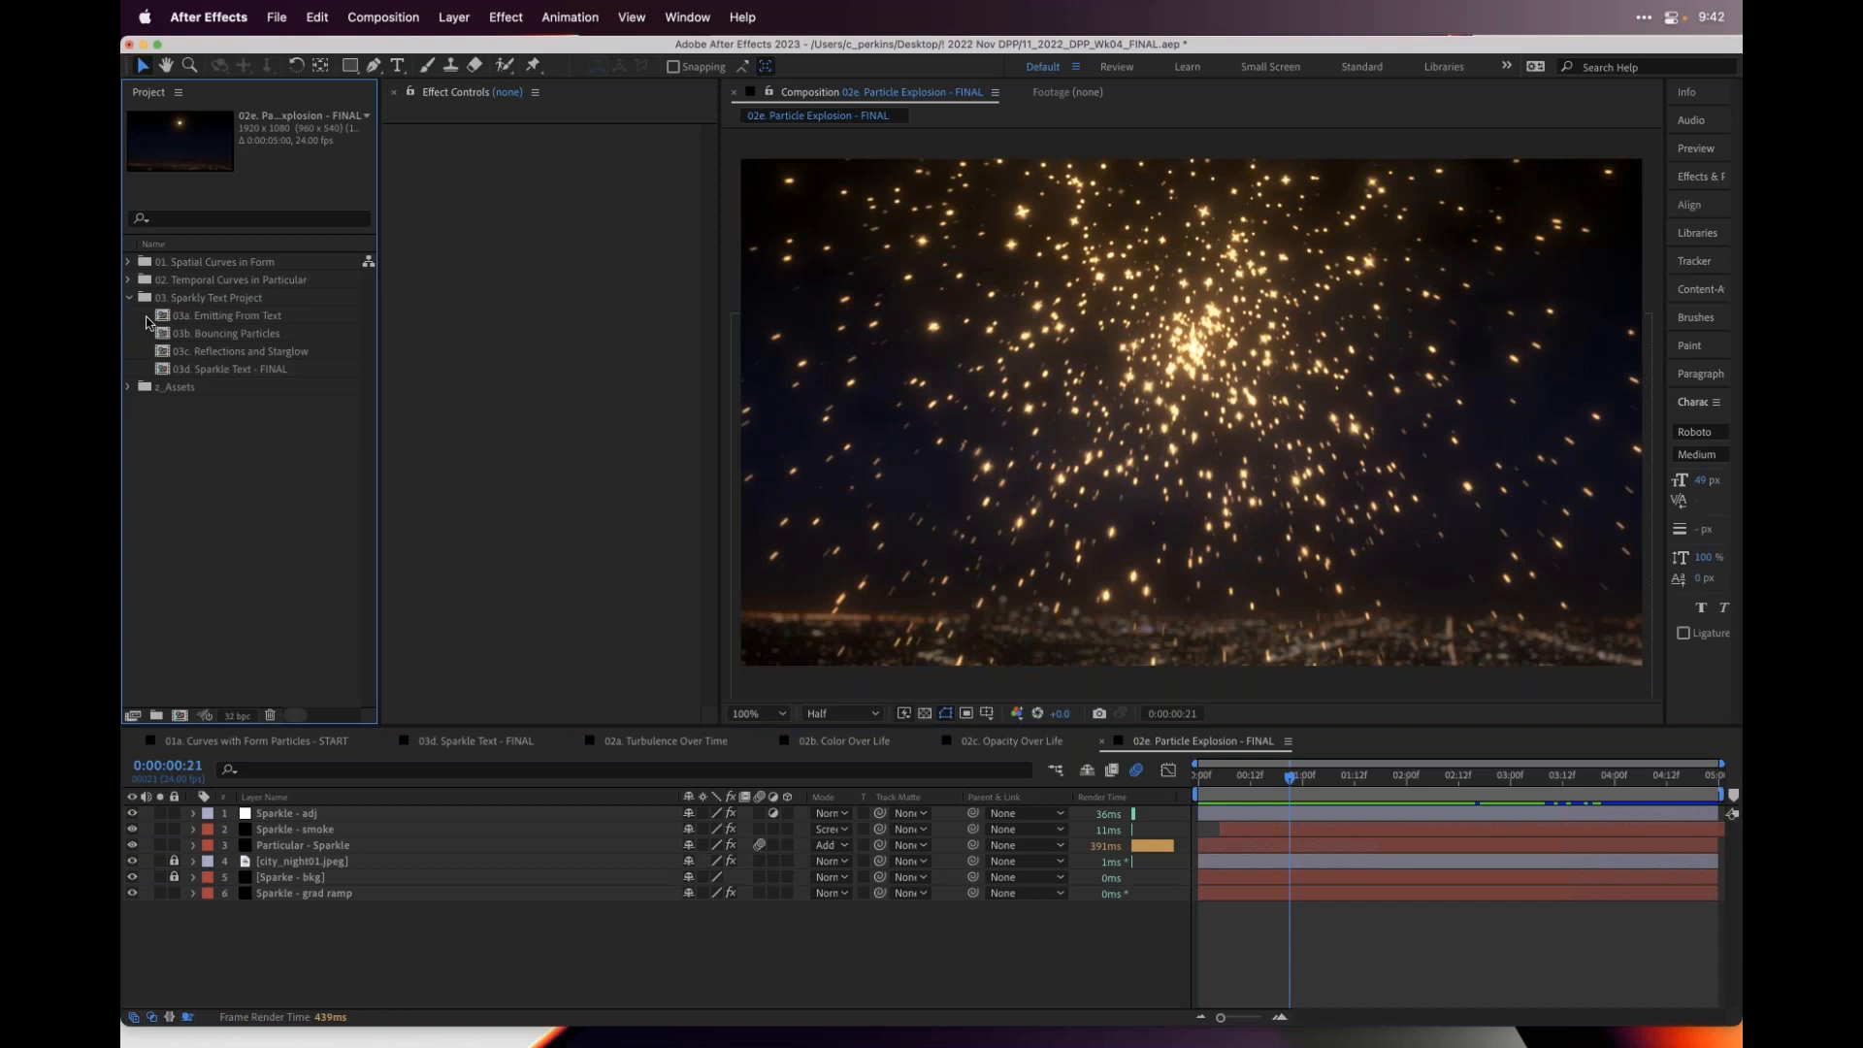
{"action": "double_click", "coordinate": [241, 316]}
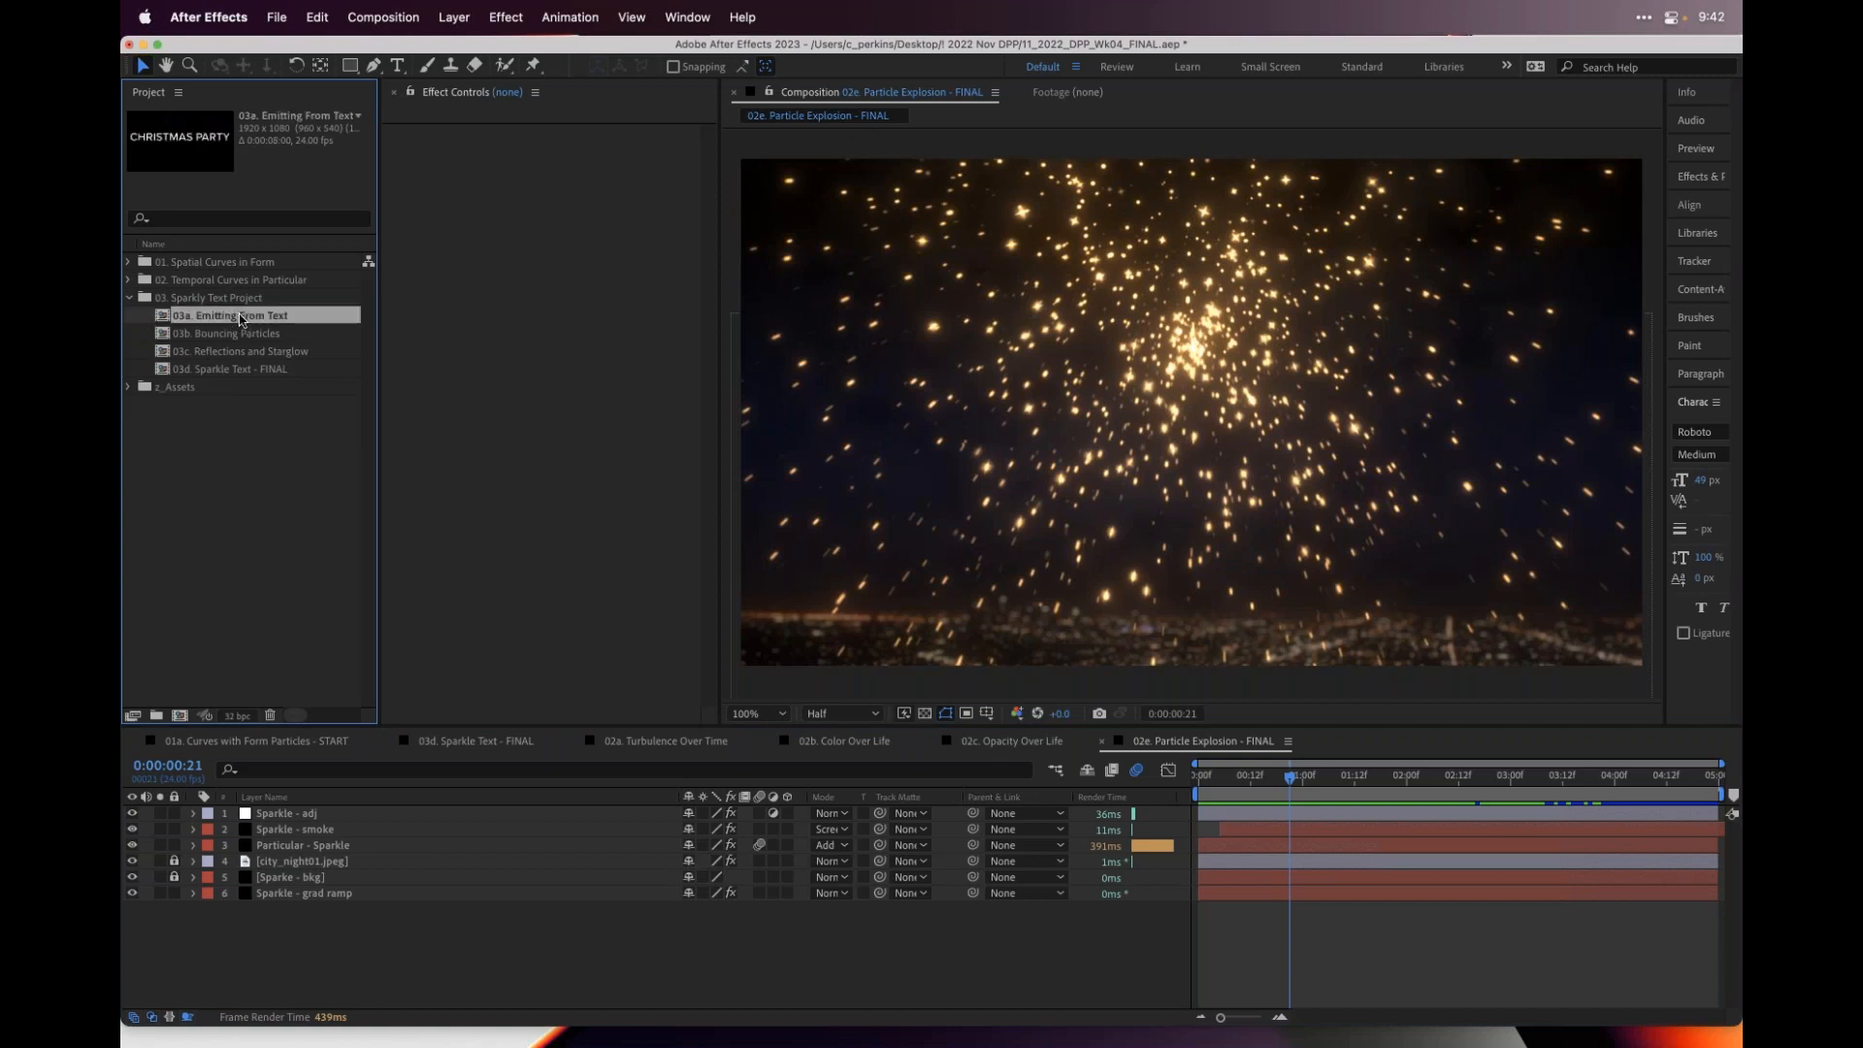
- Scrub through the 03a. Emitting From Text composition to examine the title text and the default point-emitted particles
{"action": "left_click_drag", "start_coordinate": [1203, 775], "coordinate": [1453, 775]}
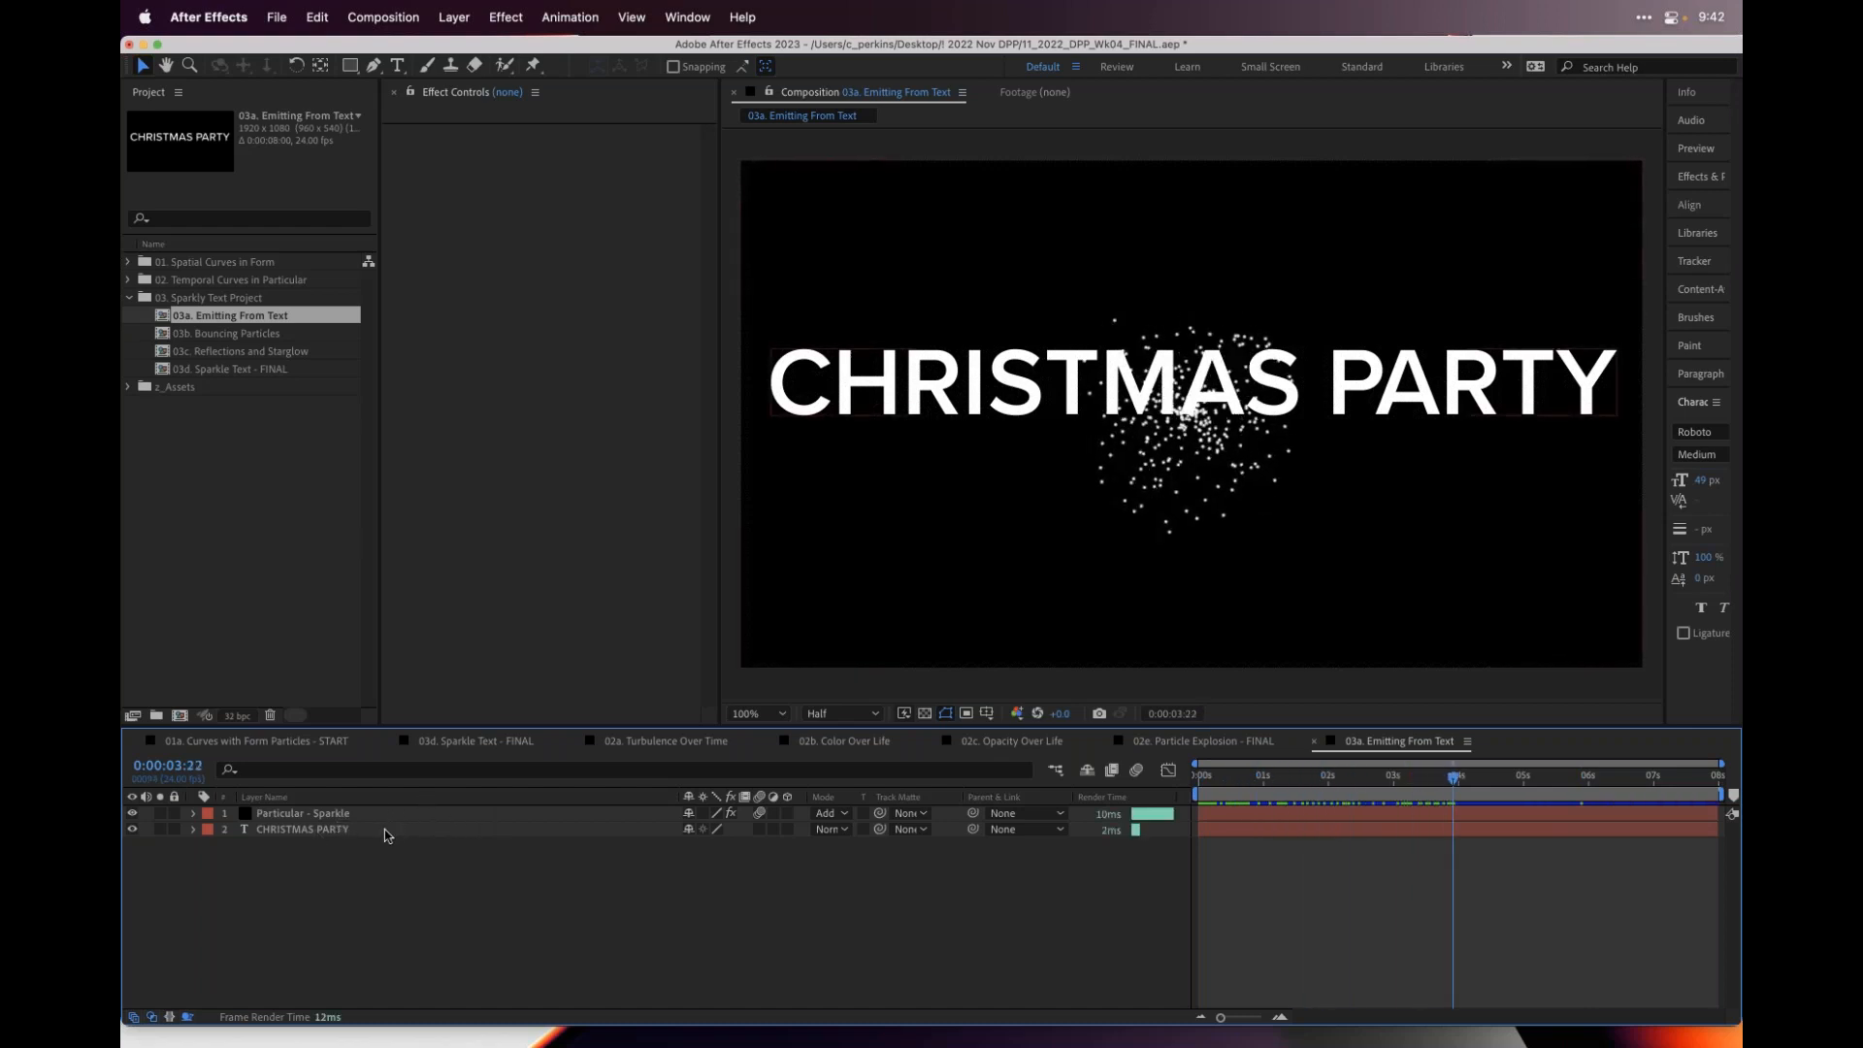
{"action": "left_click", "coordinate": [1222, 776]}
{"action": "left_click_drag", "start_coordinate": [1203, 786], "coordinate": [1495, 779]}
{"action": "left_click_drag", "start_coordinate": [1373, 788], "coordinate": [1637, 776]}
{"action": "left_click", "coordinate": [1452, 776]}
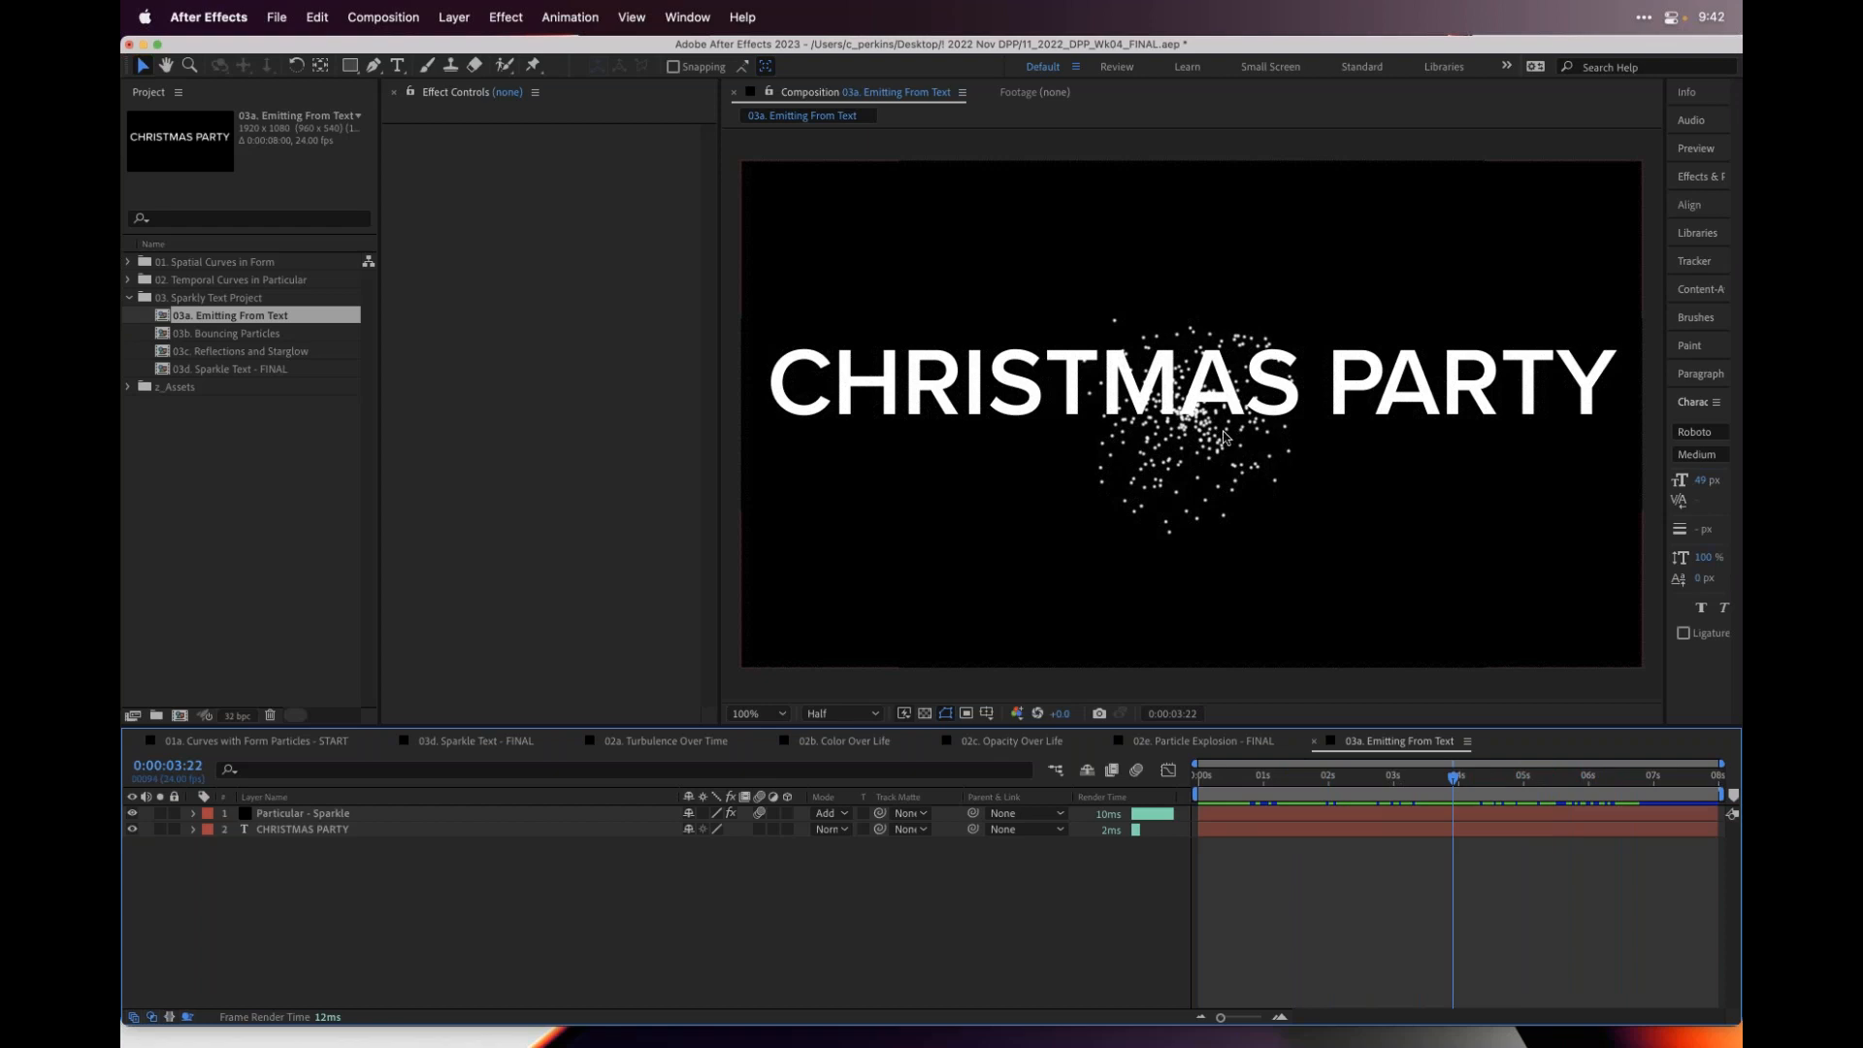
- Widen the effect settings of the Particular - Sparkle layer and set its Emitter Type to Text/Mask
{"action": "left_click", "coordinate": [329, 818]}
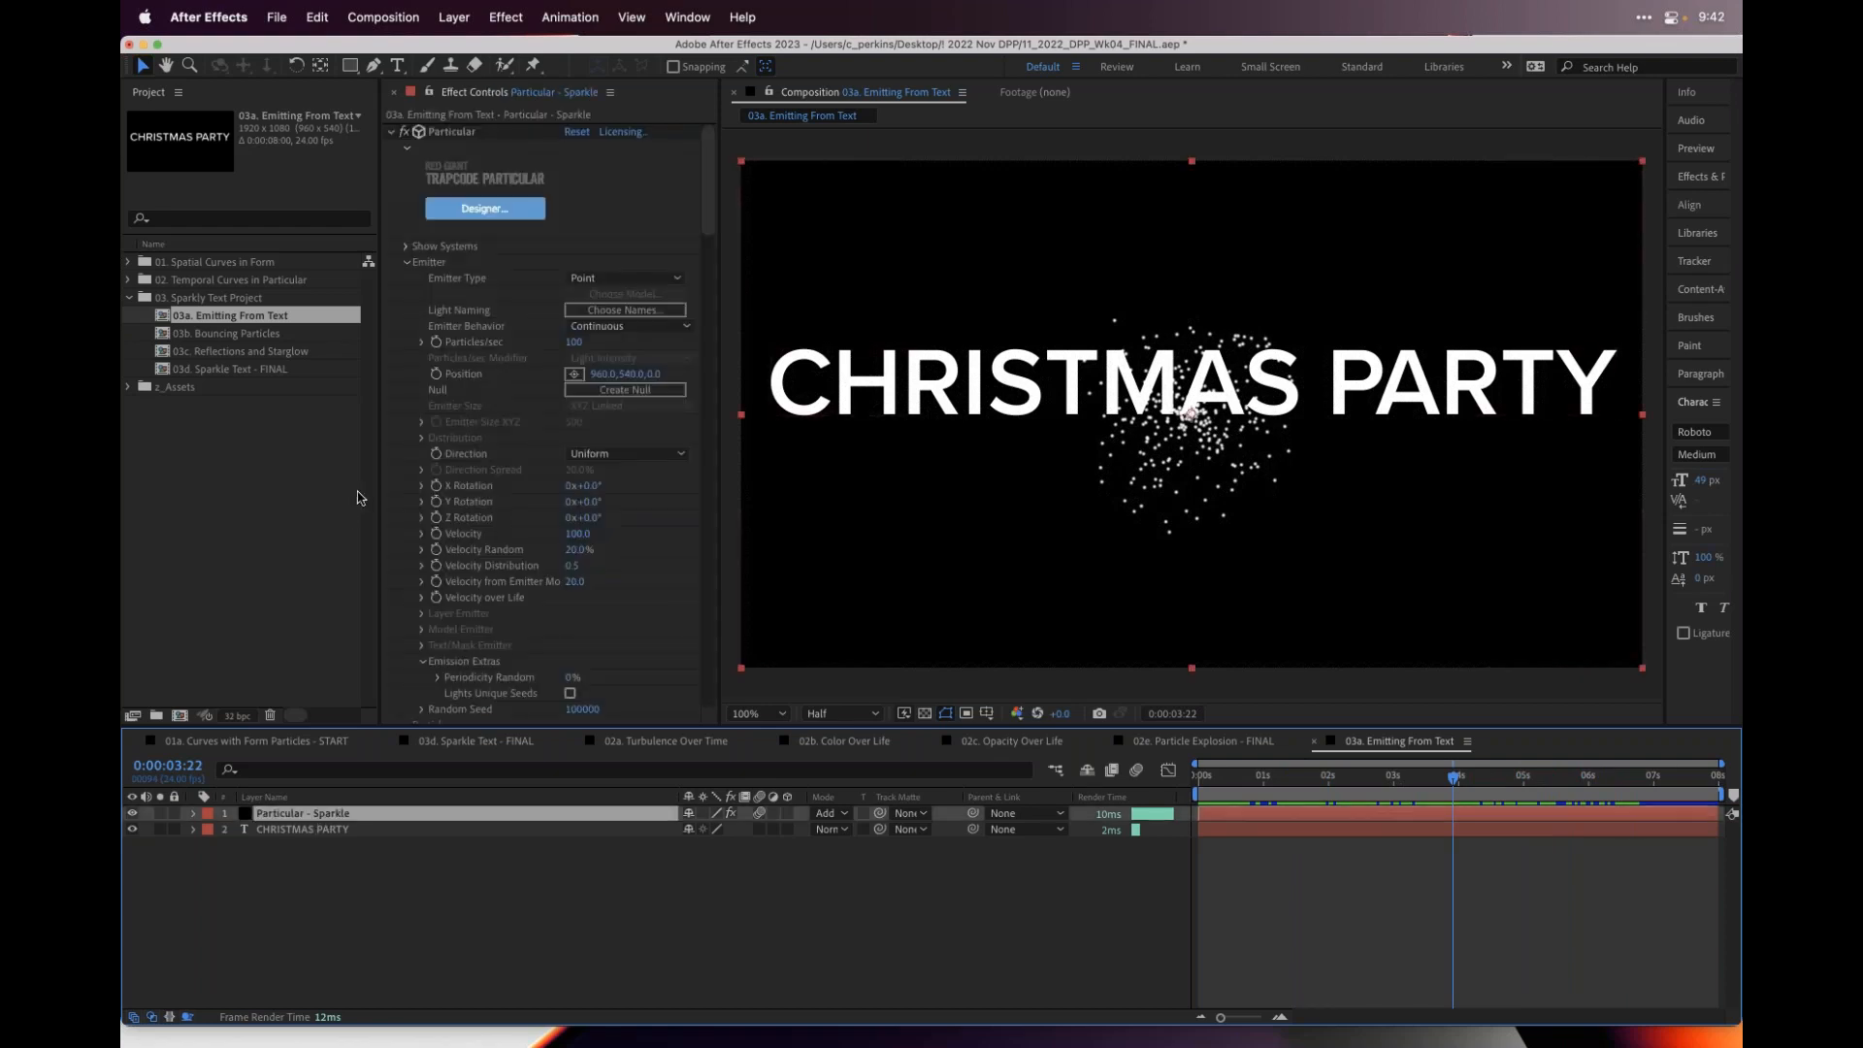
{"action": "left_click_drag", "start_coordinate": [379, 358], "coordinate": [269, 359]}
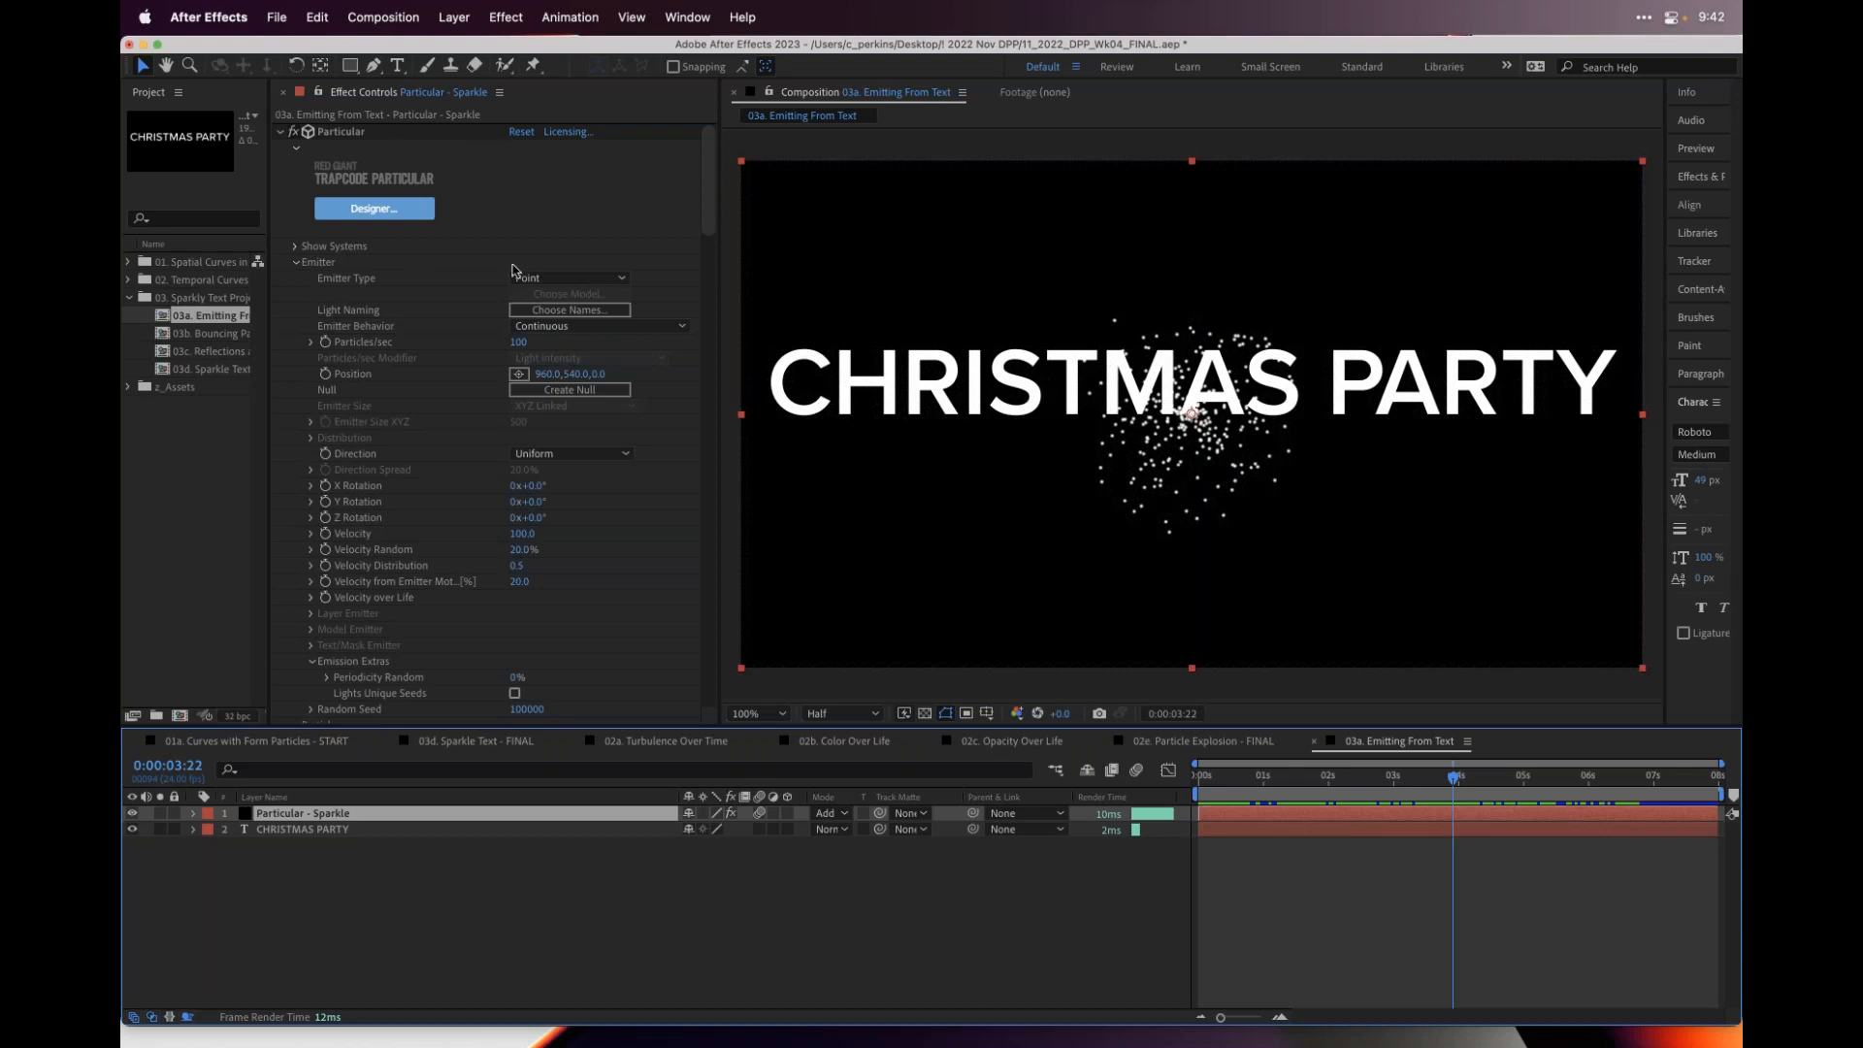
{"action": "left_click", "coordinate": [594, 280]}
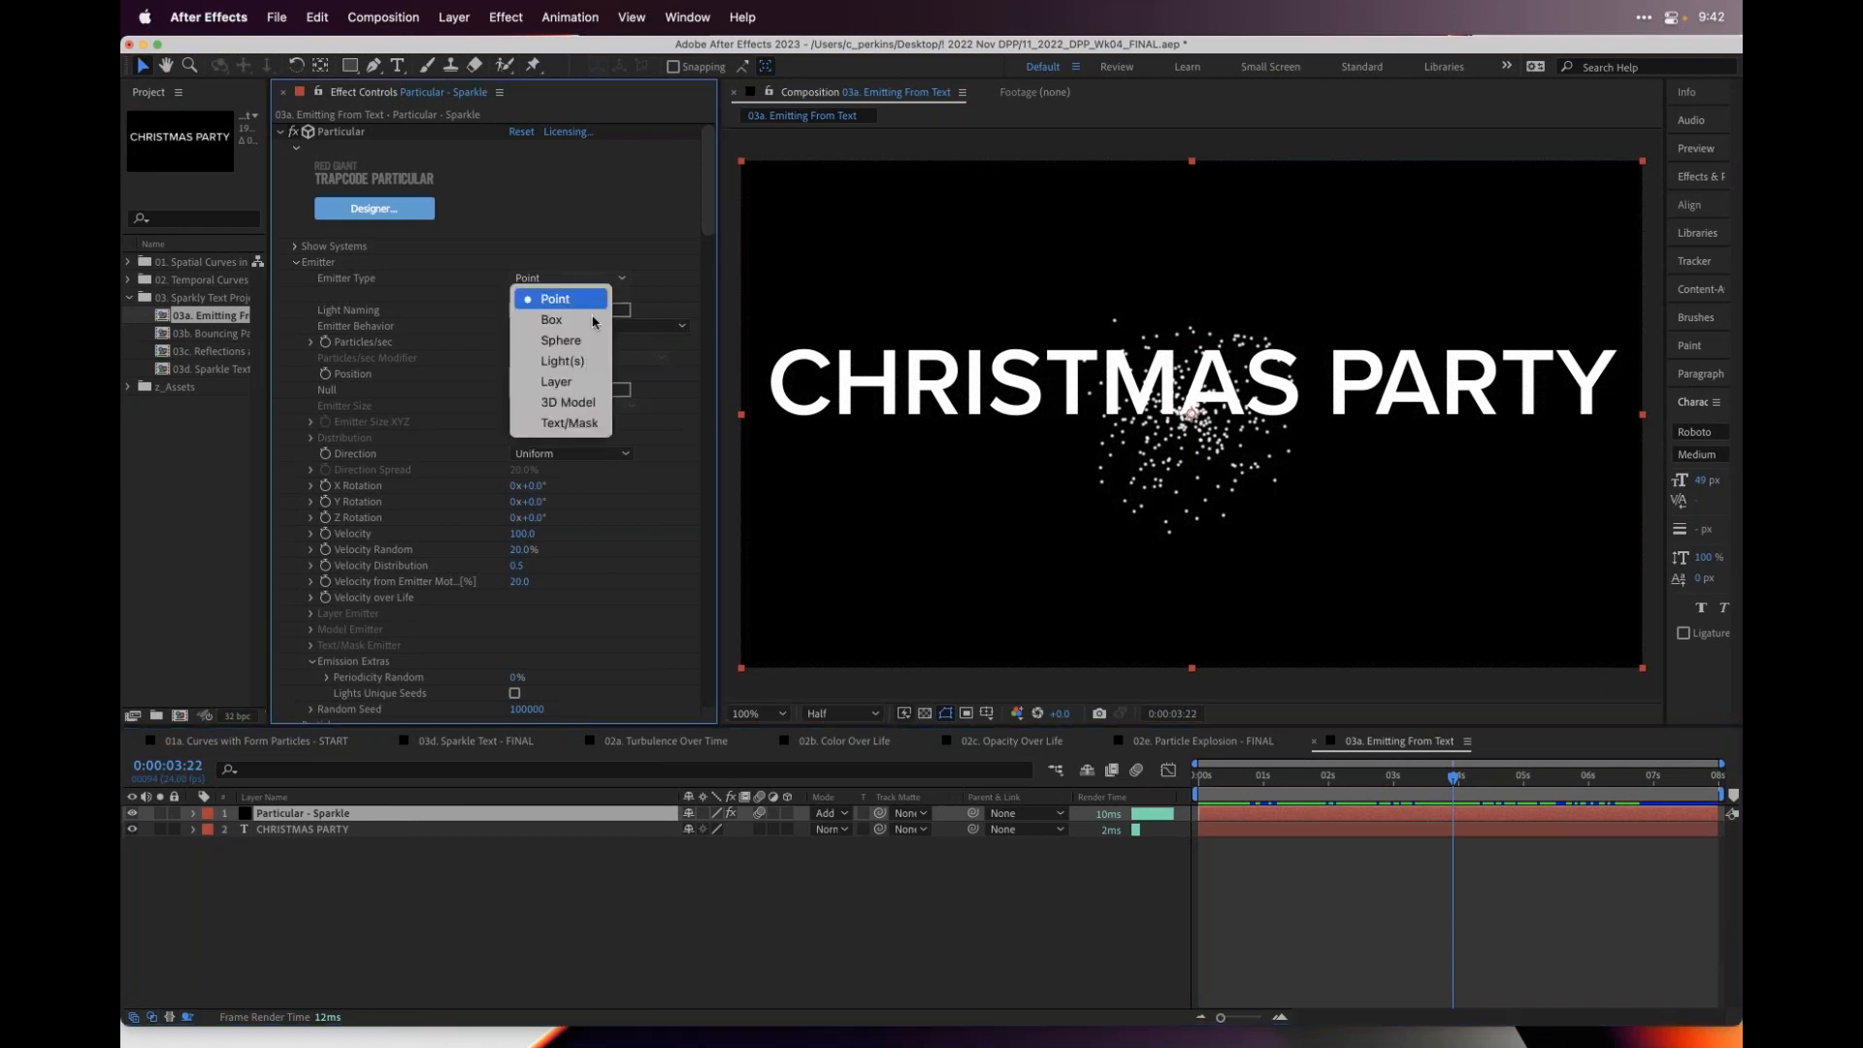
{"action": "left_click", "coordinate": [573, 425]}
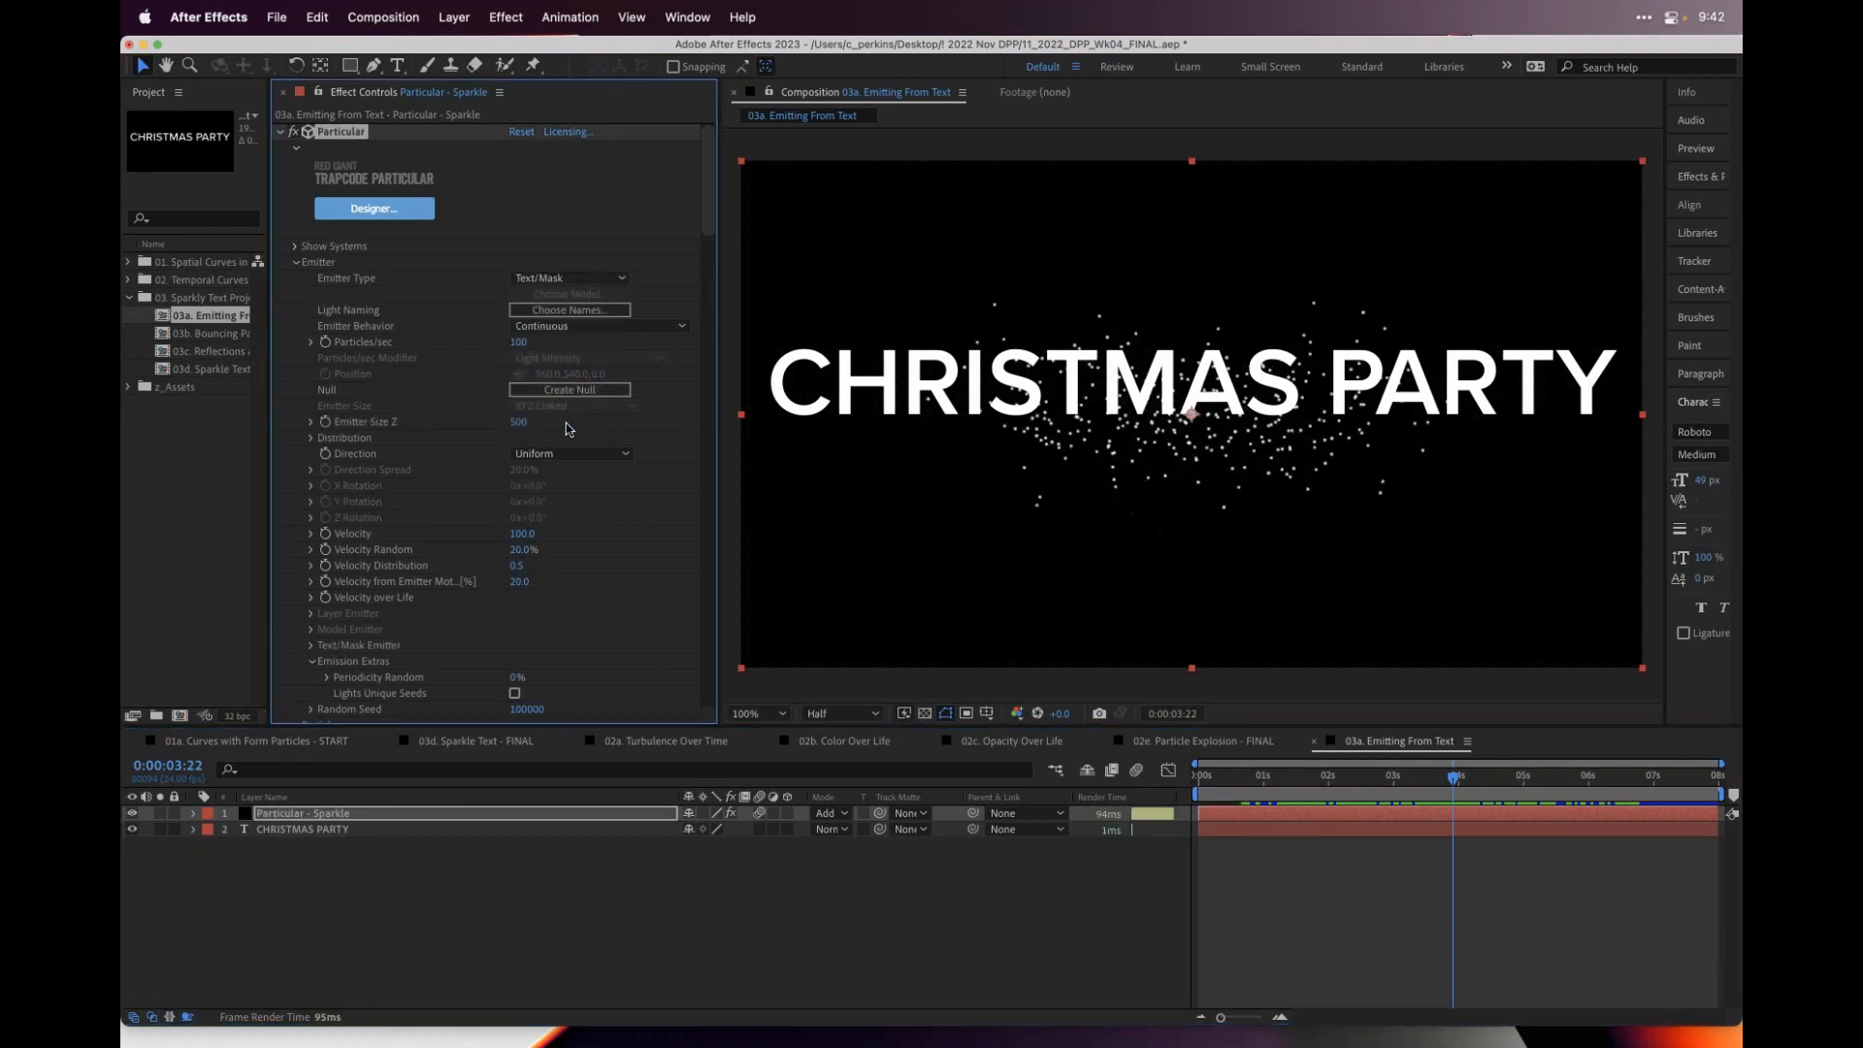
- Assign the CHRISTMAS PARTY layer as the source layer of the Text/Mask Emitter and dismiss the warning
{"action": "left_click", "coordinate": [313, 647]}
{"action": "scroll", "coordinate": [369, 576], "scroll_direction": "down", "scroll_amount": 3}
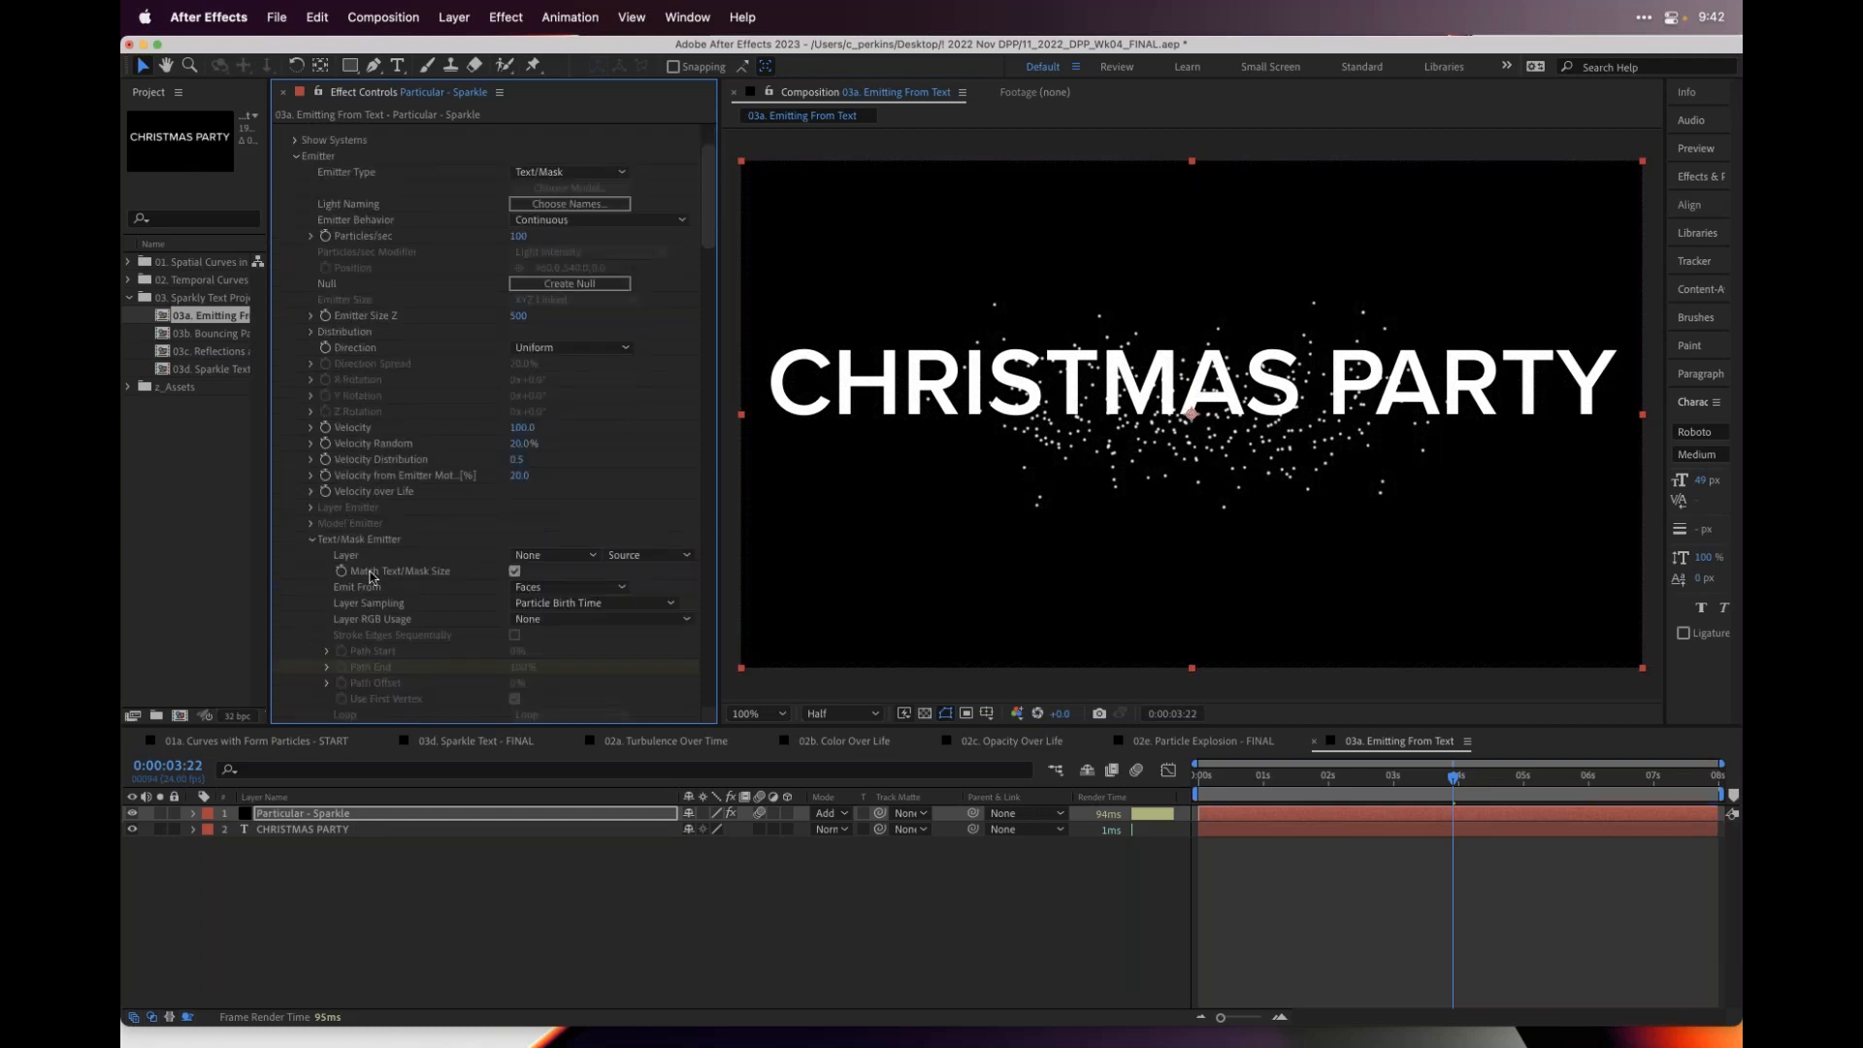
{"action": "left_click", "coordinate": [571, 557]}
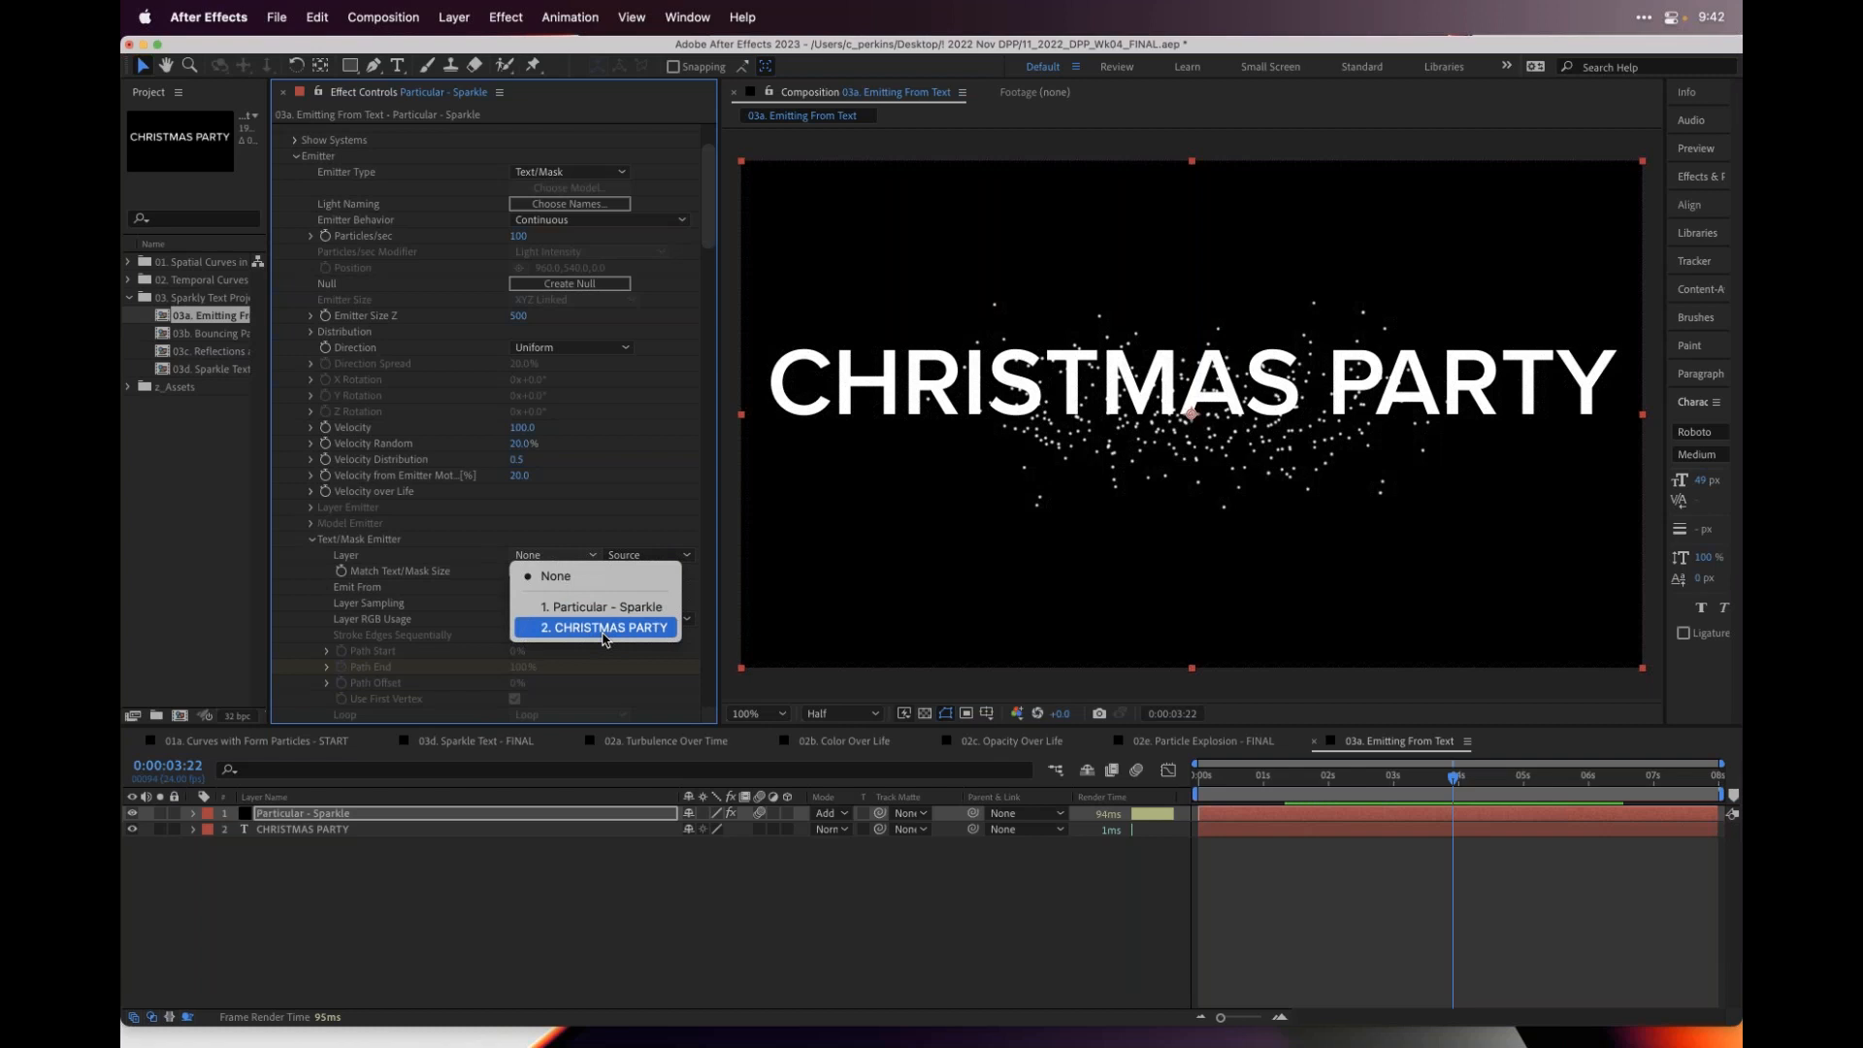
{"action": "left_click", "coordinate": [602, 629]}
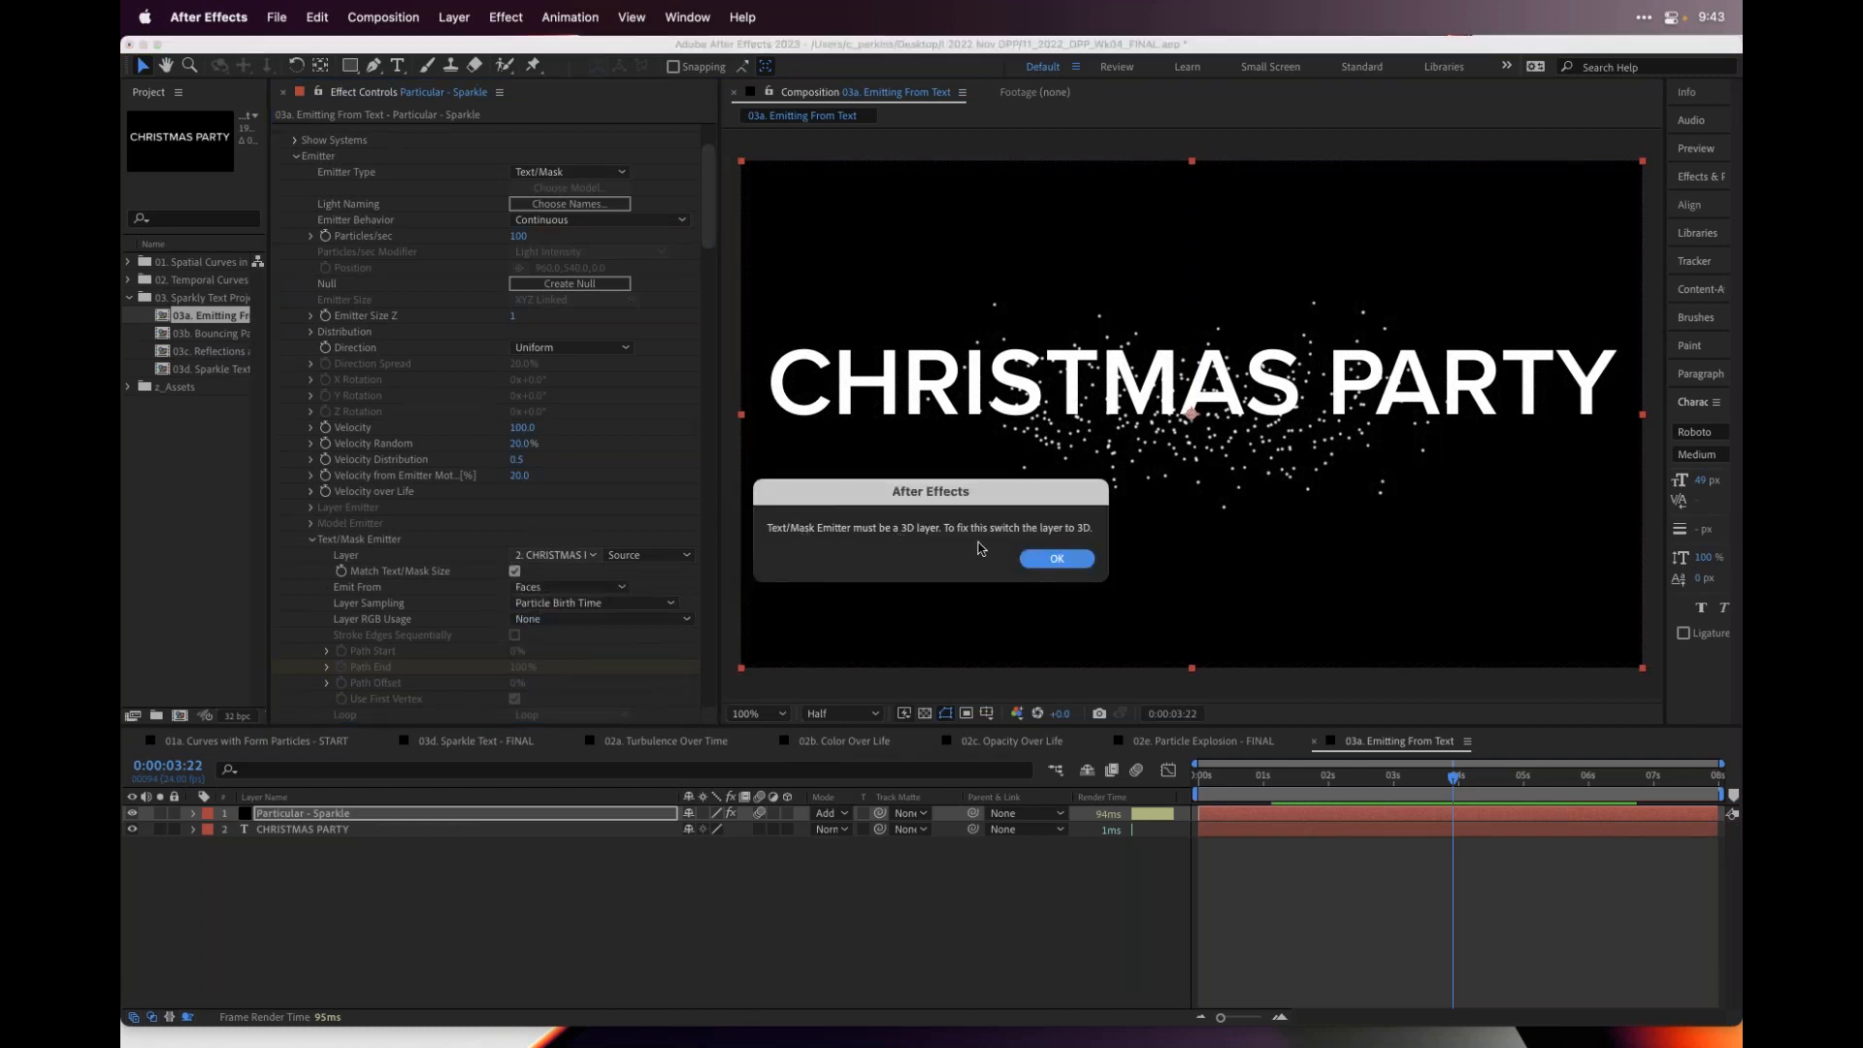
{"action": "left_click", "coordinate": [1056, 560]}
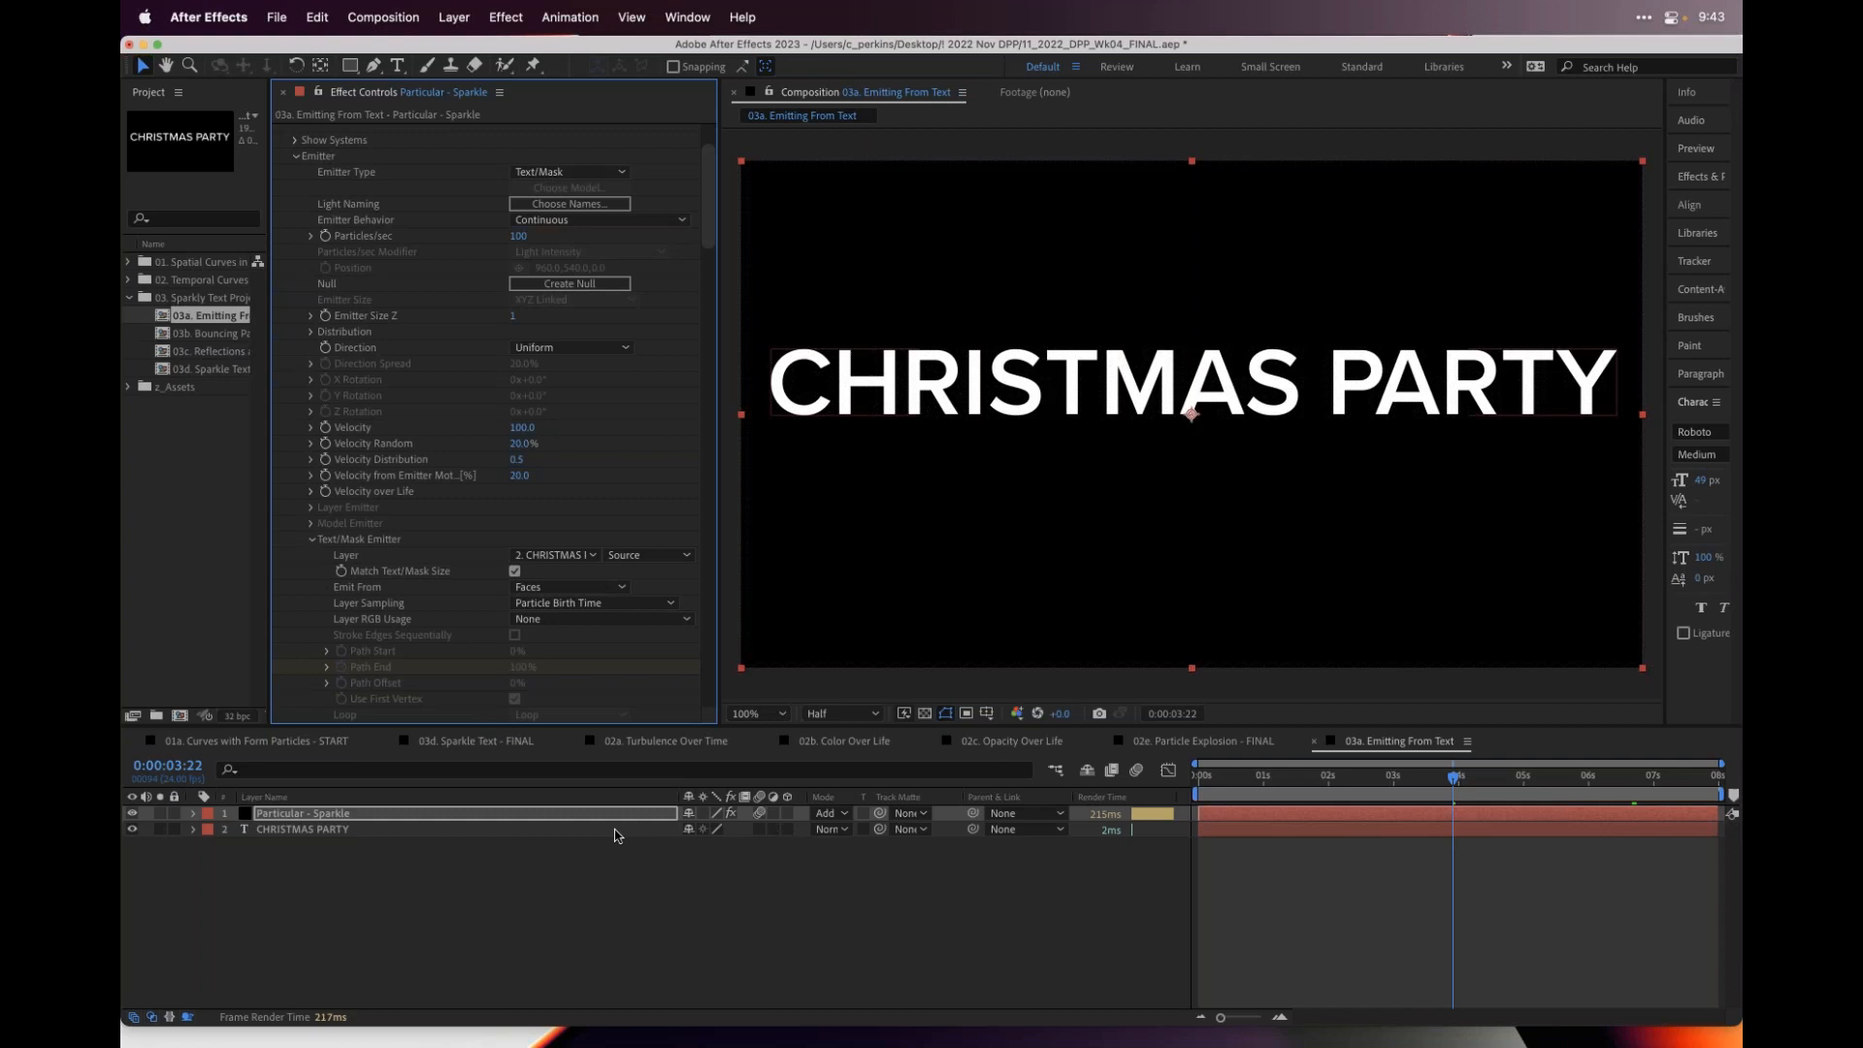
- Make the CHRISTMAS PARTY text layer 3D and reselect the Particular - Sparkle layer
{"action": "left_click", "coordinate": [797, 831]}
{"action": "left_click", "coordinate": [787, 830]}
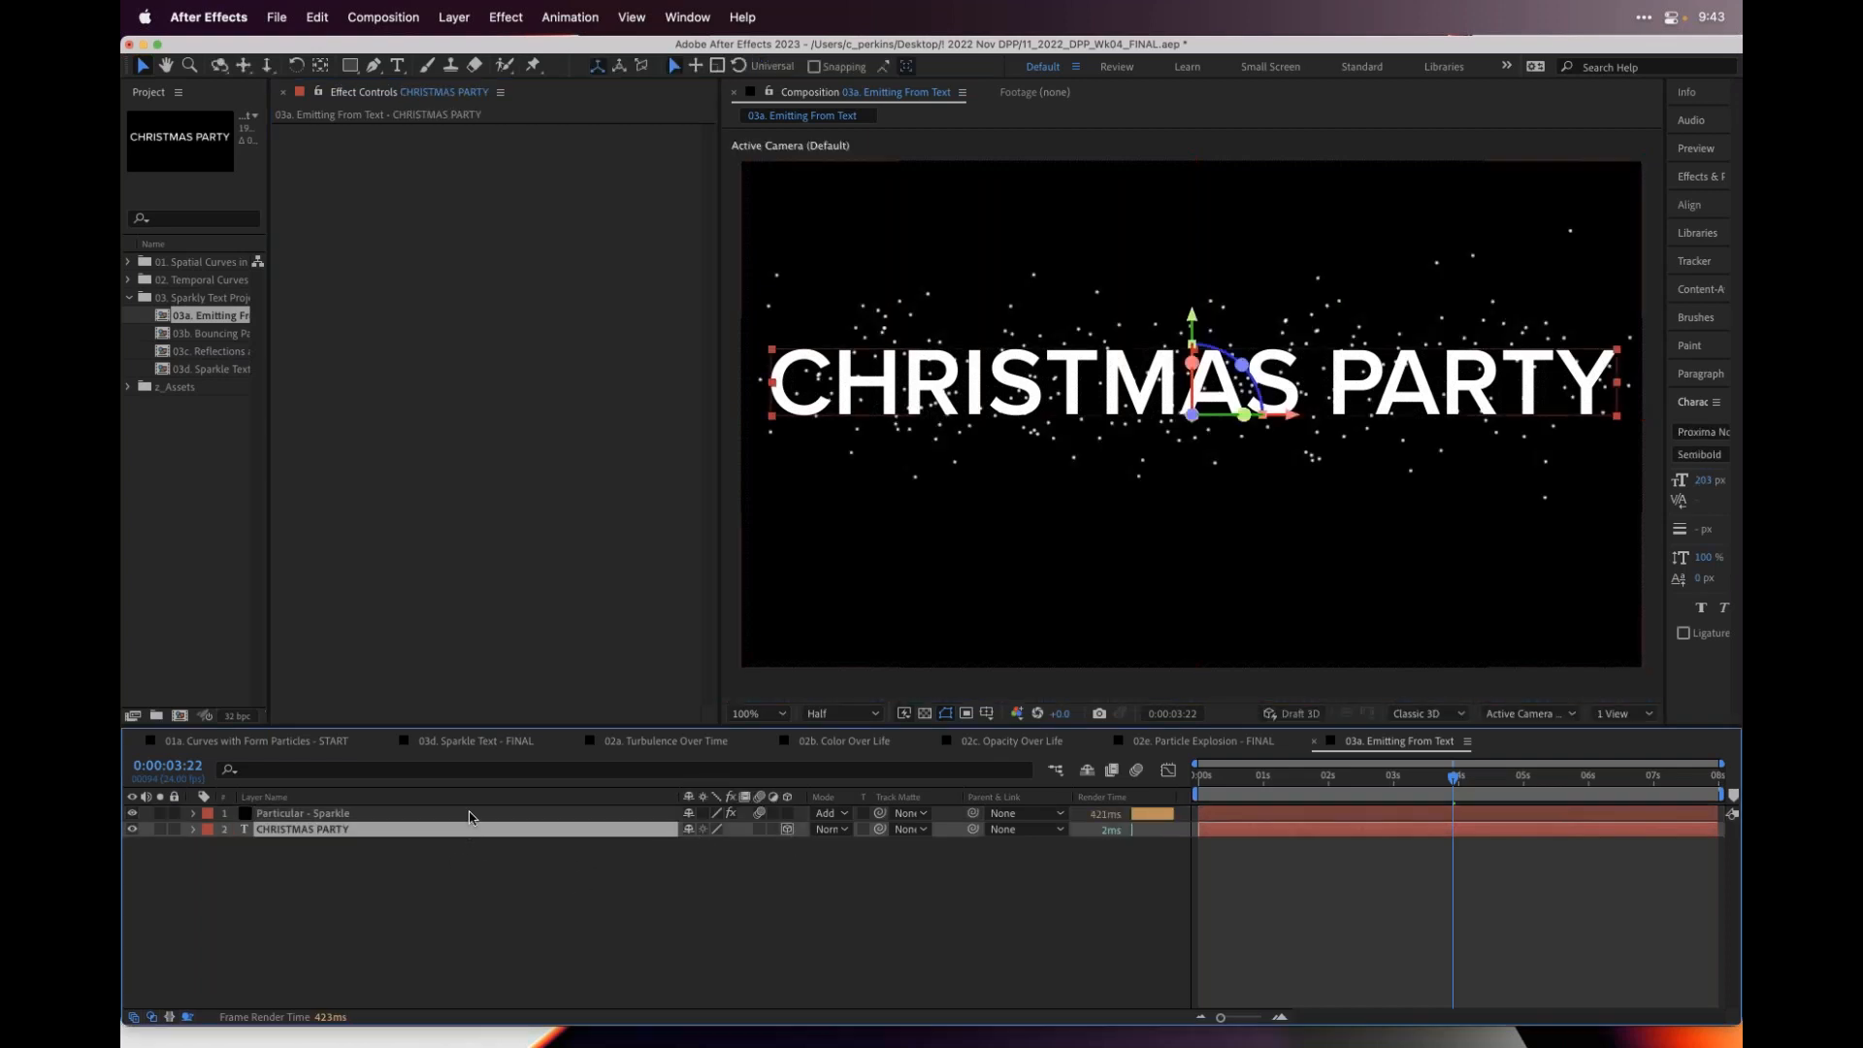
{"action": "left_click", "coordinate": [471, 815]}
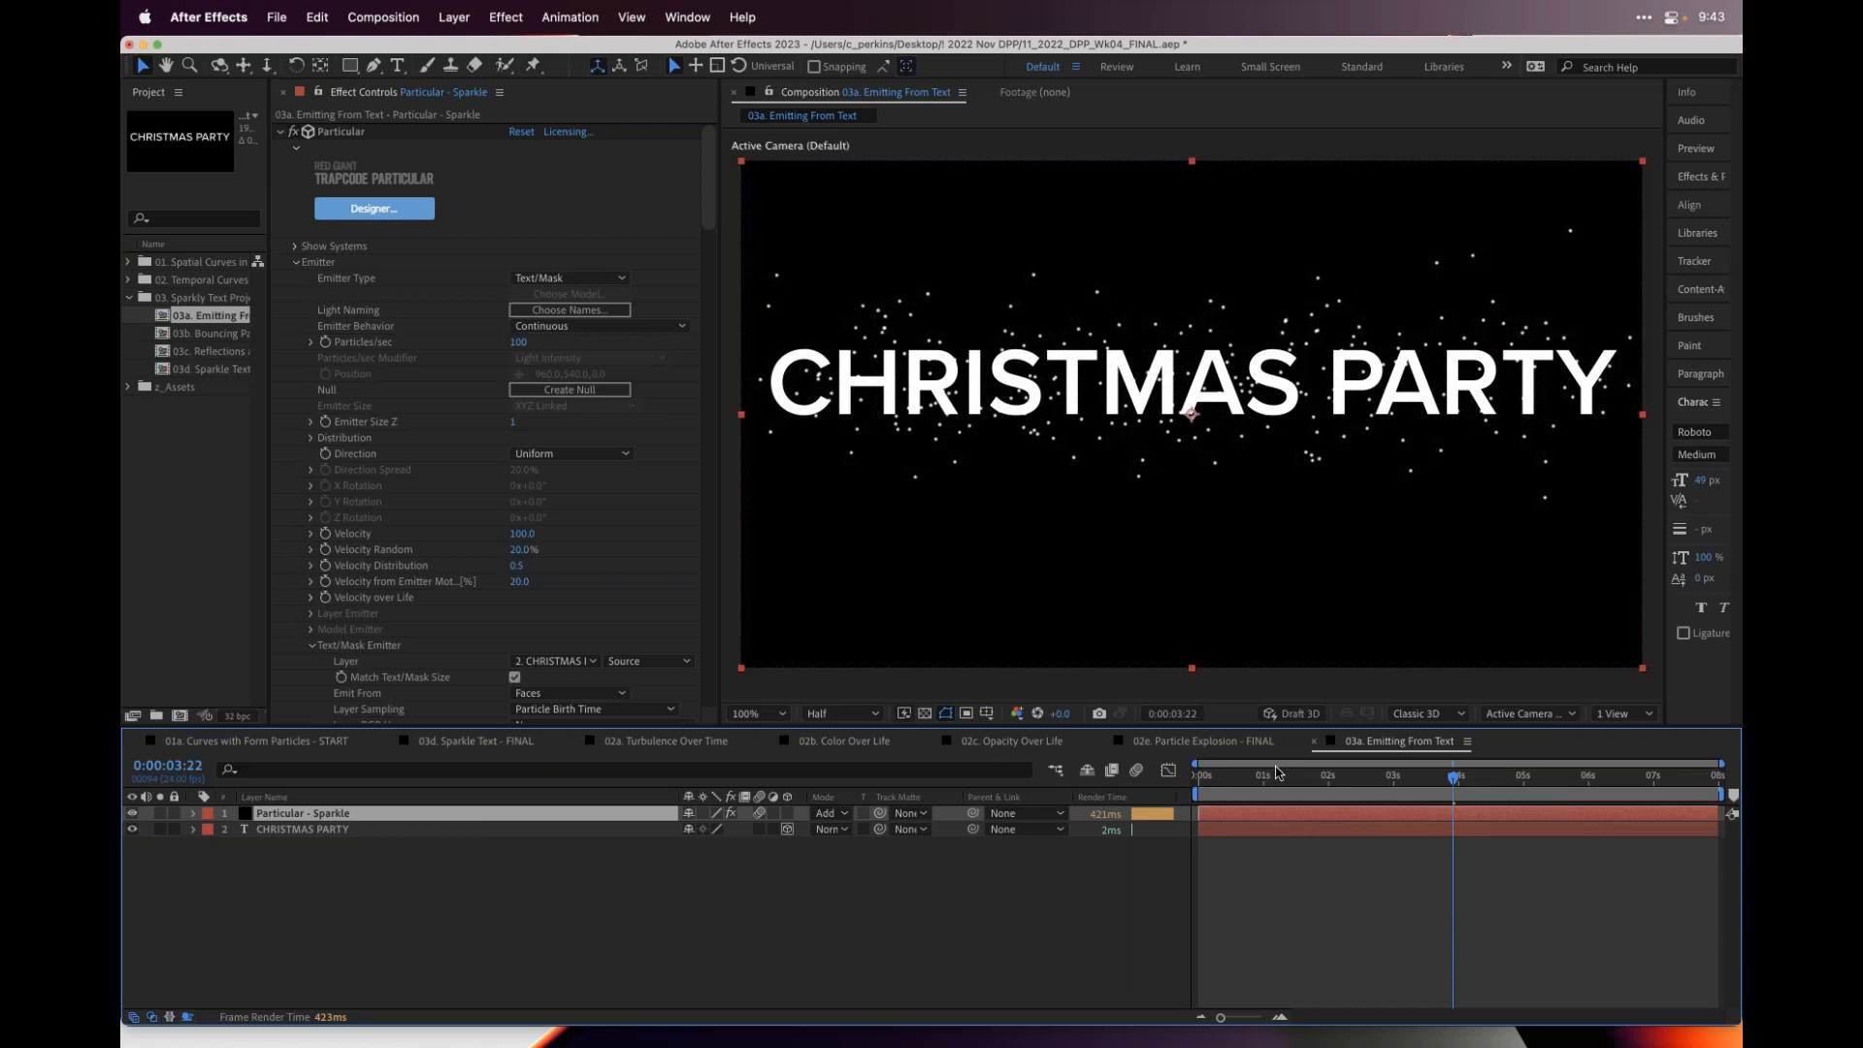
- Hide the CHRISTMAS PARTY text layer and scrub the timeline to check the particles emitted from the letters
{"action": "left_click_drag", "start_coordinate": [1230, 781], "coordinate": [1453, 787]}
{"action": "left_click", "coordinate": [132, 829]}
{"action": "left_click_drag", "start_coordinate": [1256, 788], "coordinate": [1298, 776]}
- Set the emitter's Velocity to 0 and preview the particles staying on the letter shapes
{"action": "left_click_drag", "start_coordinate": [522, 533], "coordinate": [496, 540]}
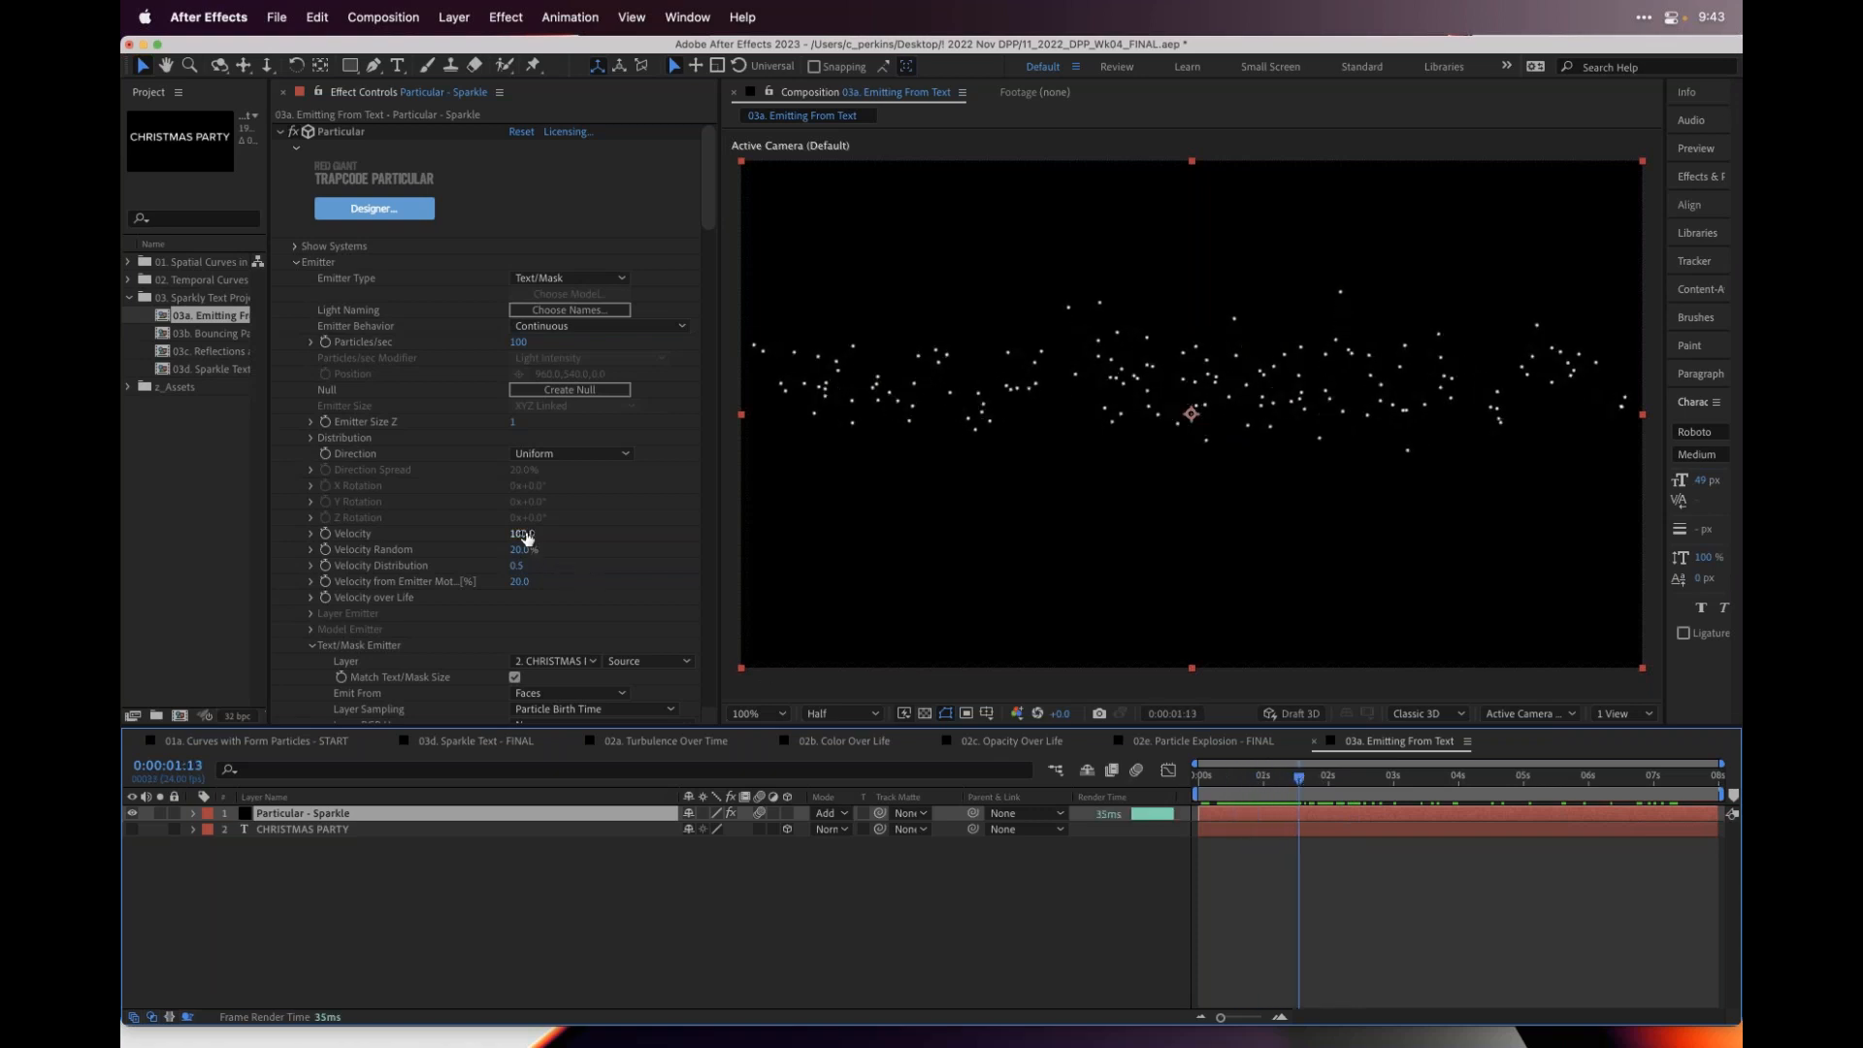
{"action": "left_click", "coordinate": [524, 533]}
{"action": "type", "text": "0"}
{"action": "key", "text": "Return"}
{"action": "left_click_drag", "start_coordinate": [1215, 783], "coordinate": [1258, 776]}
{"action": "key", "text": "space"}
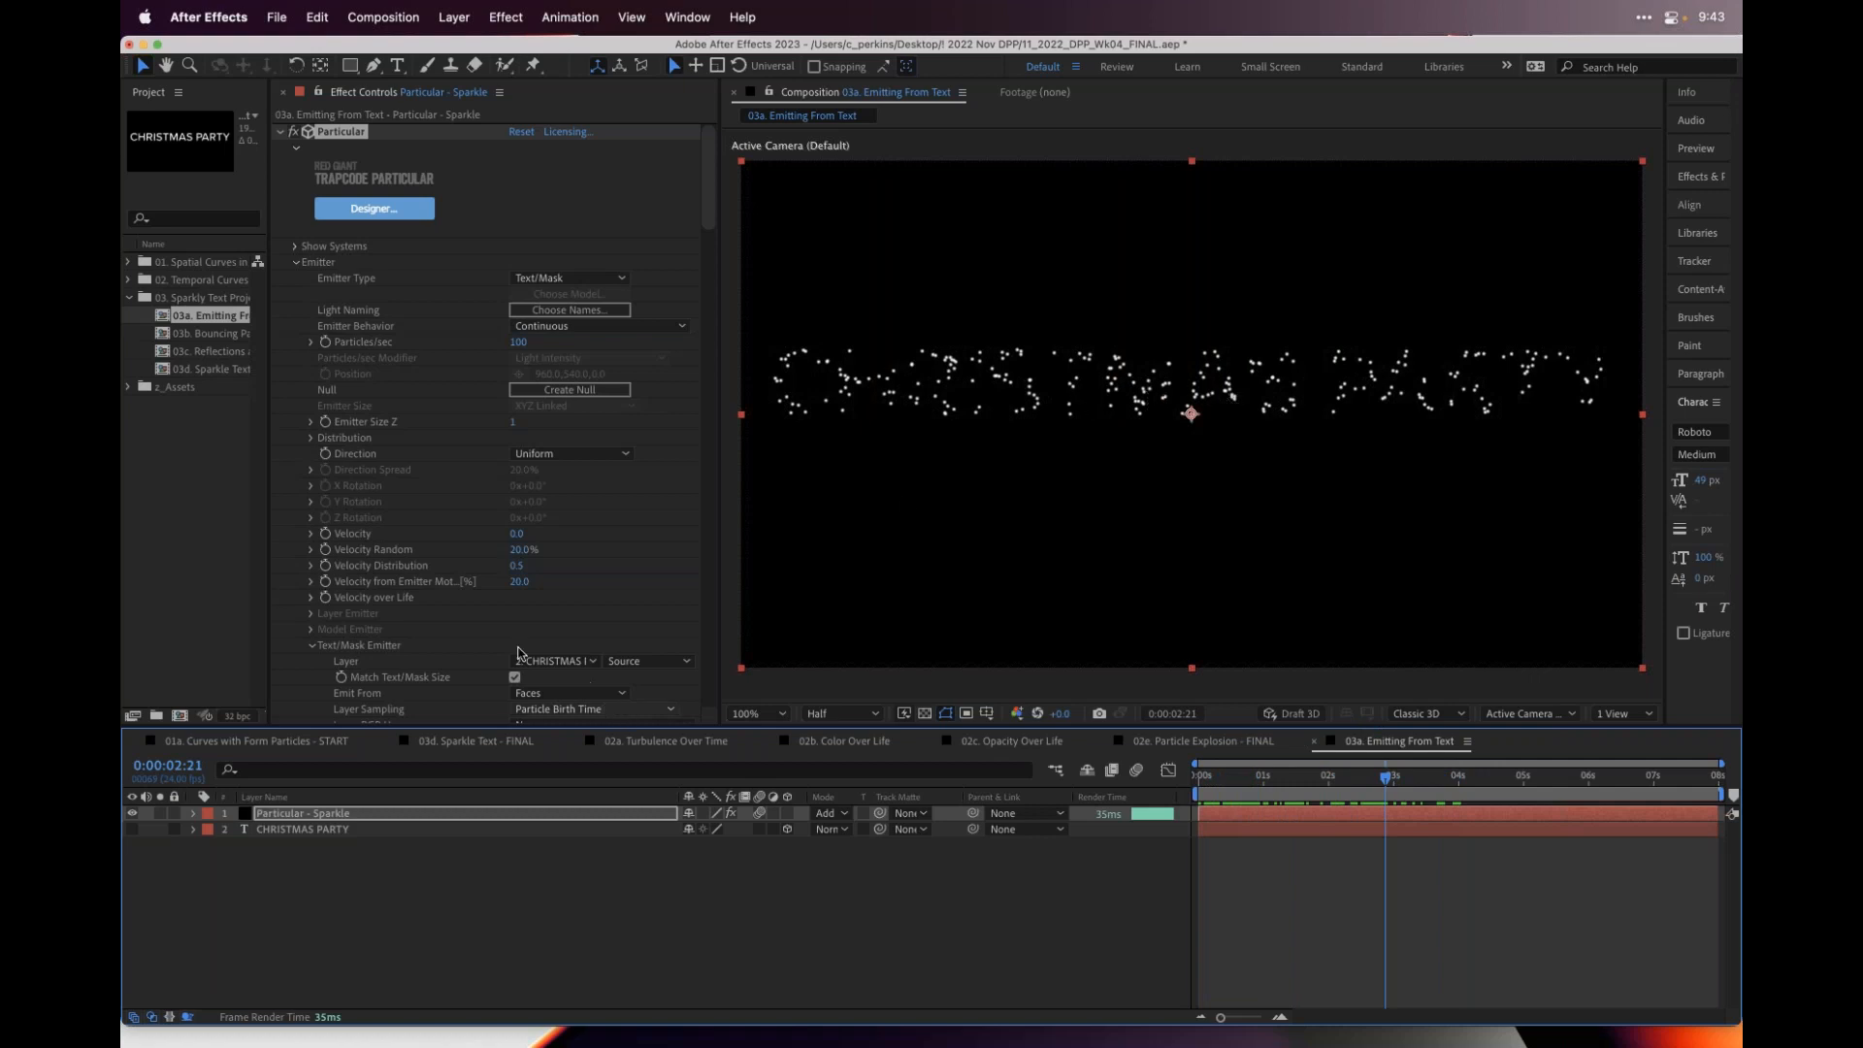
- Set Velocity Random to 0% and Particles/sec to 590, and preview the denser particle text
{"action": "left_click", "coordinate": [522, 549]}
{"action": "key", "text": "Return"}
{"action": "left_click_drag", "start_coordinate": [513, 341], "coordinate": [574, 339]}
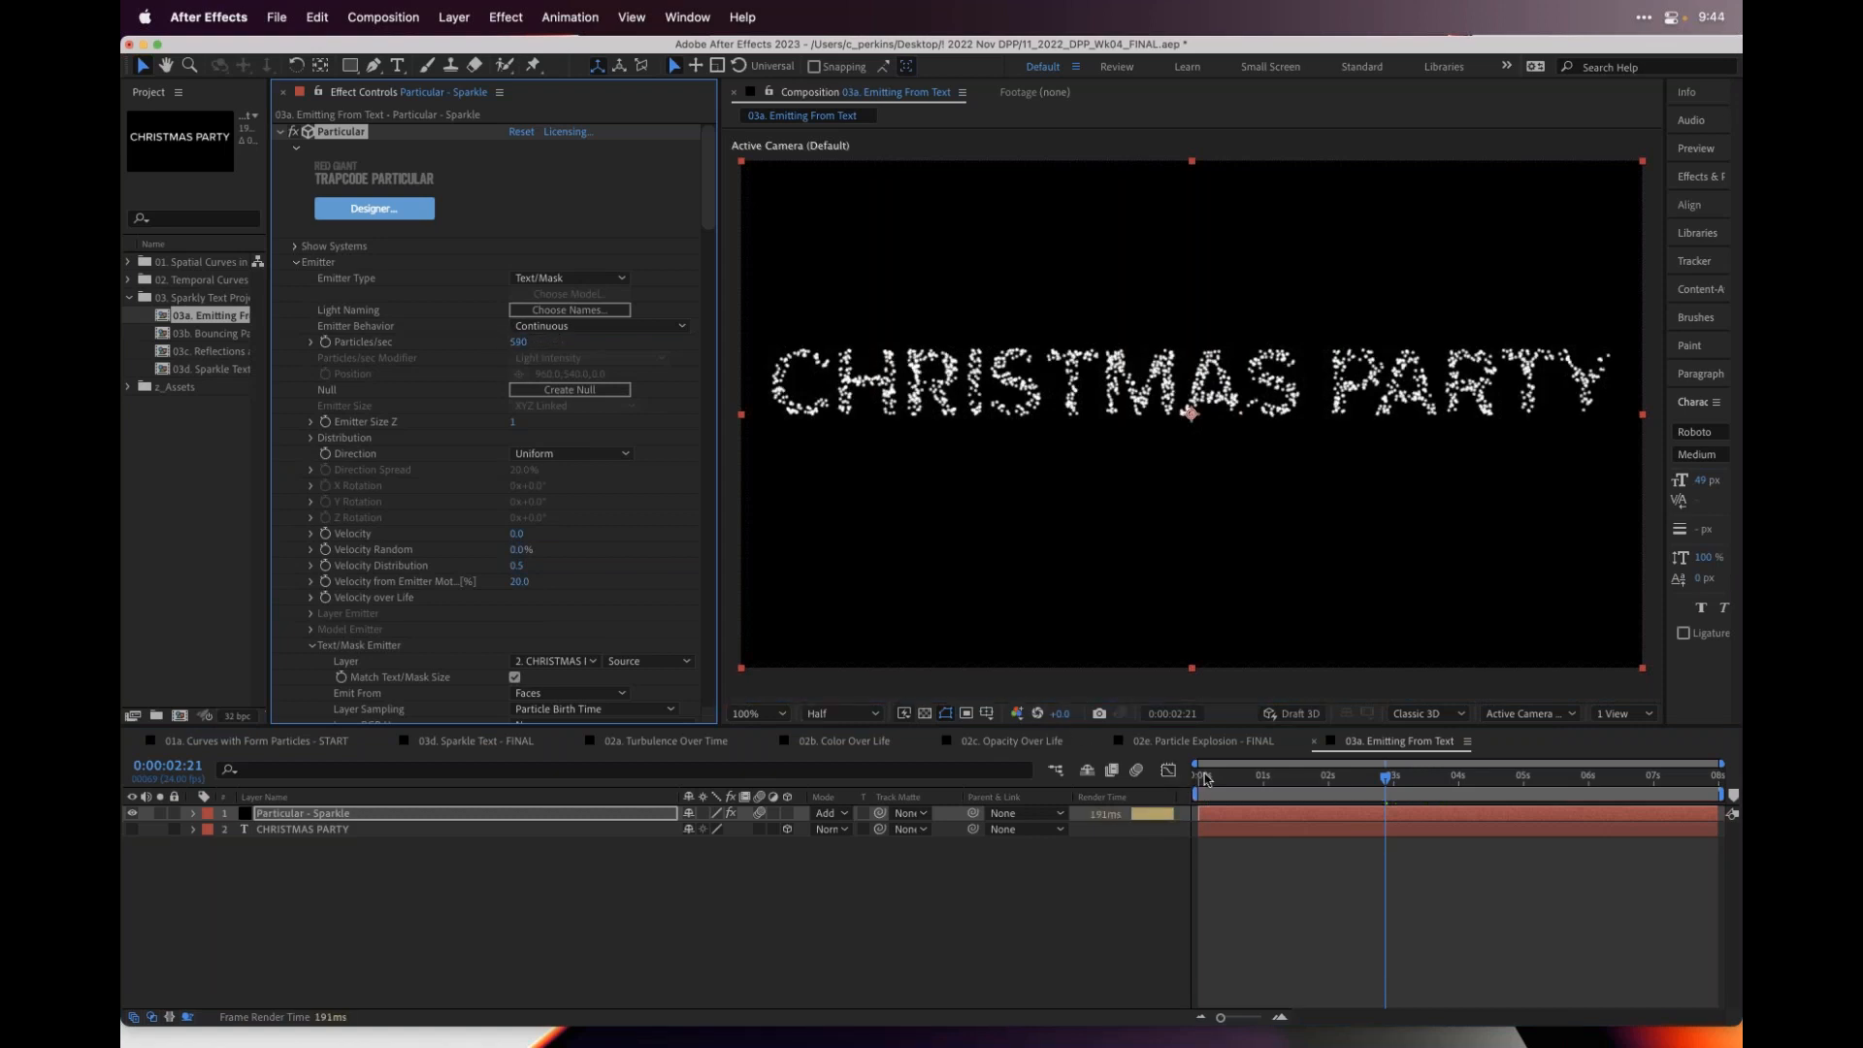
{"action": "key", "text": "space"}
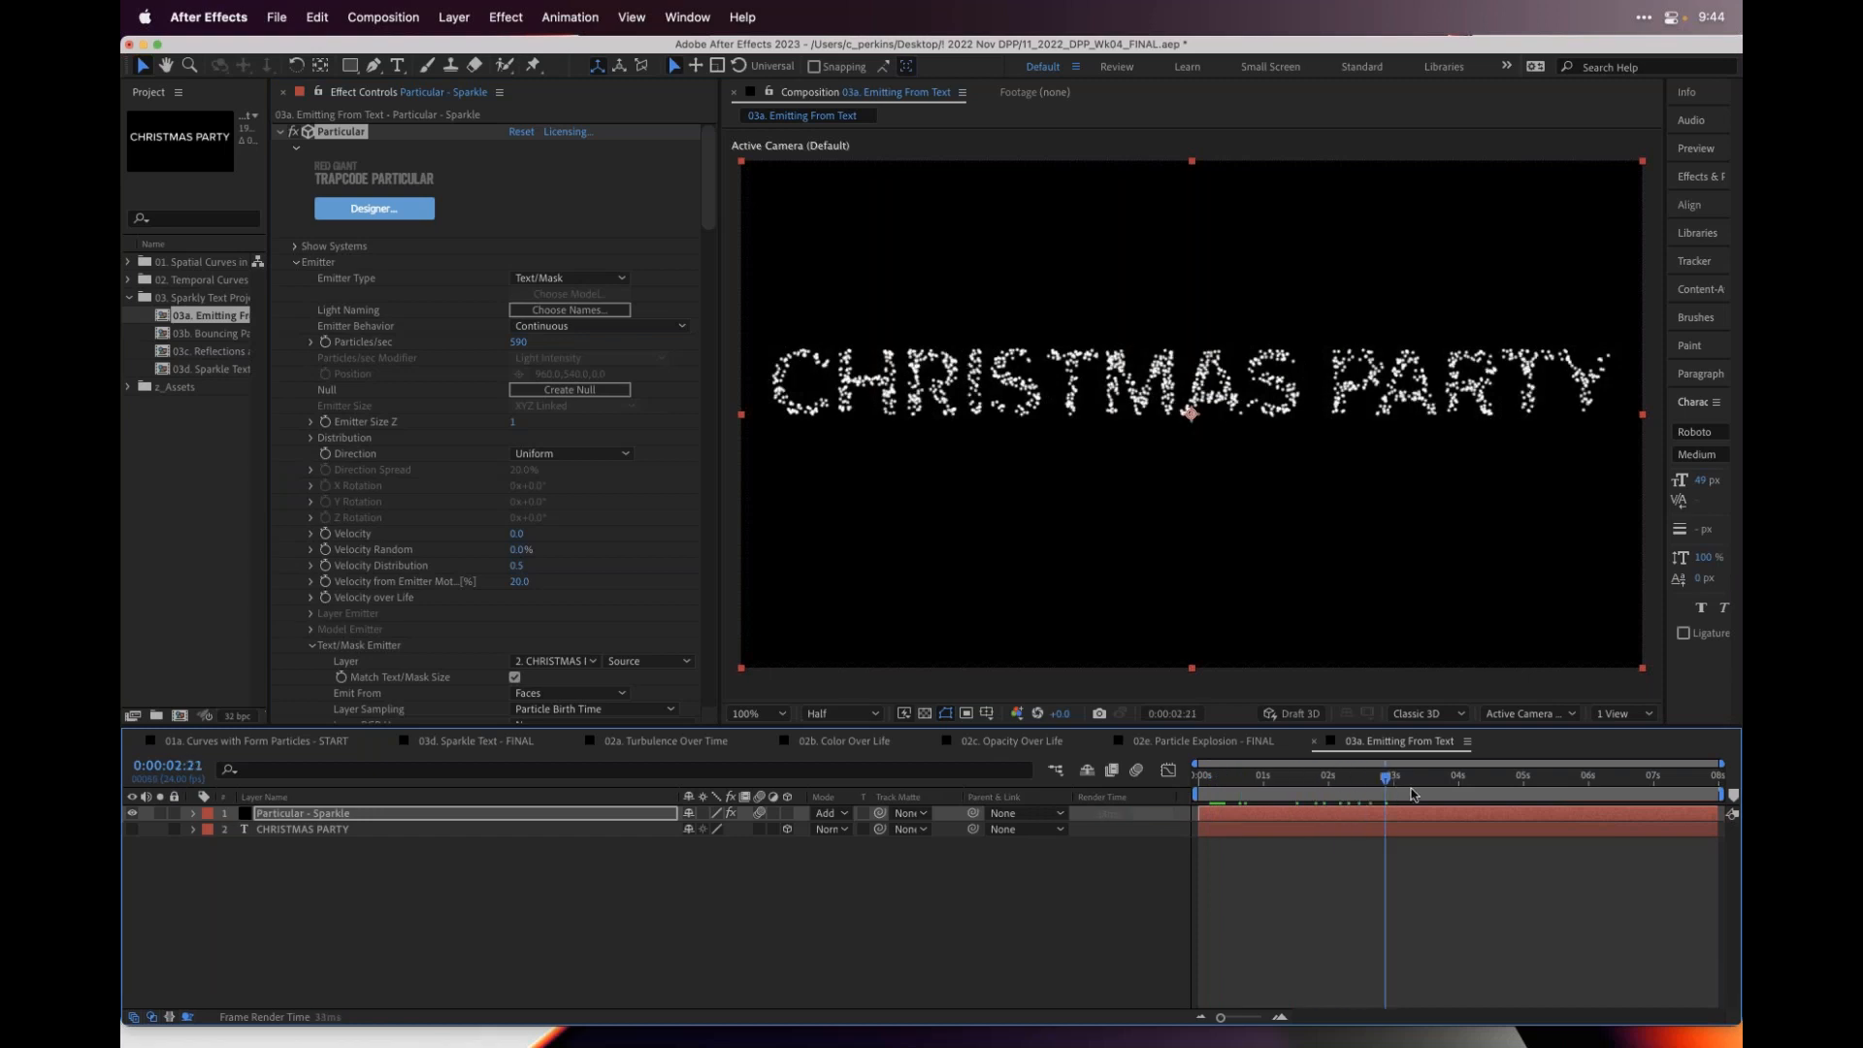
{"action": "left_click_drag", "start_coordinate": [1415, 800], "coordinate": [1475, 814]}
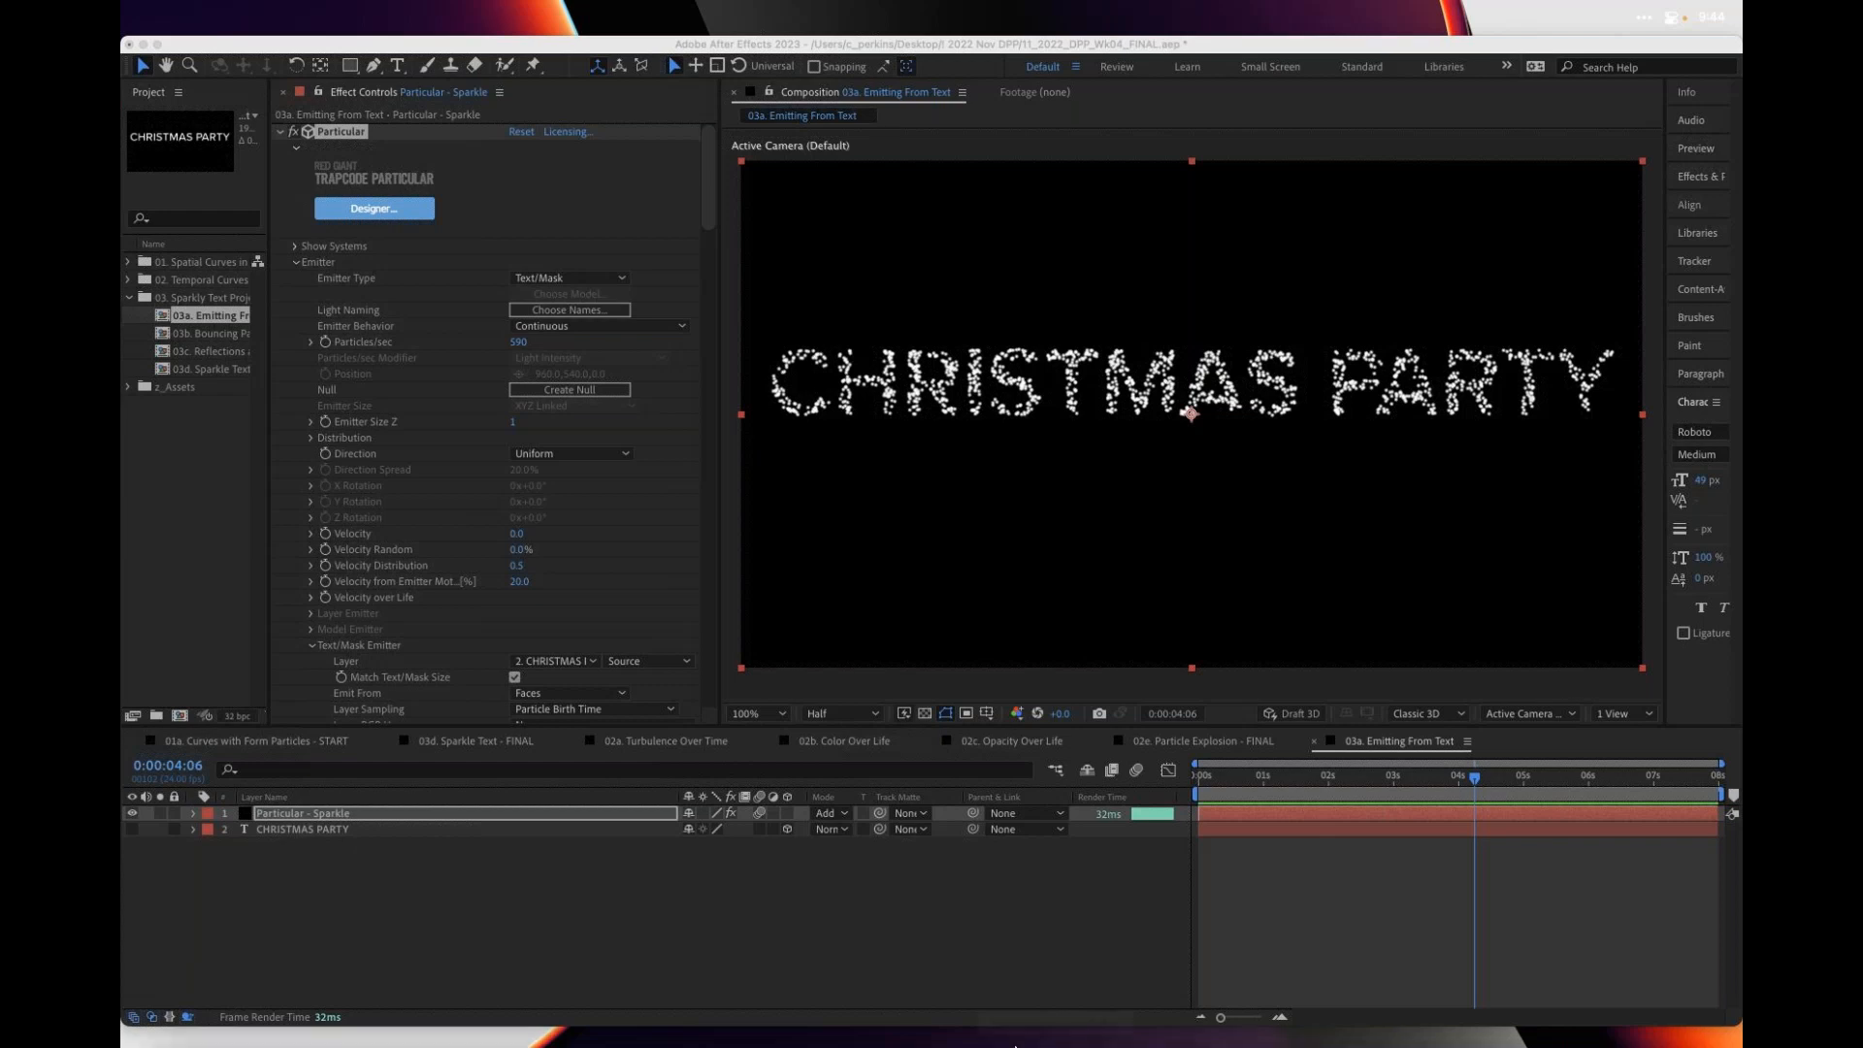
{"action": "mouse_move", "coordinate": [878, 1009]}
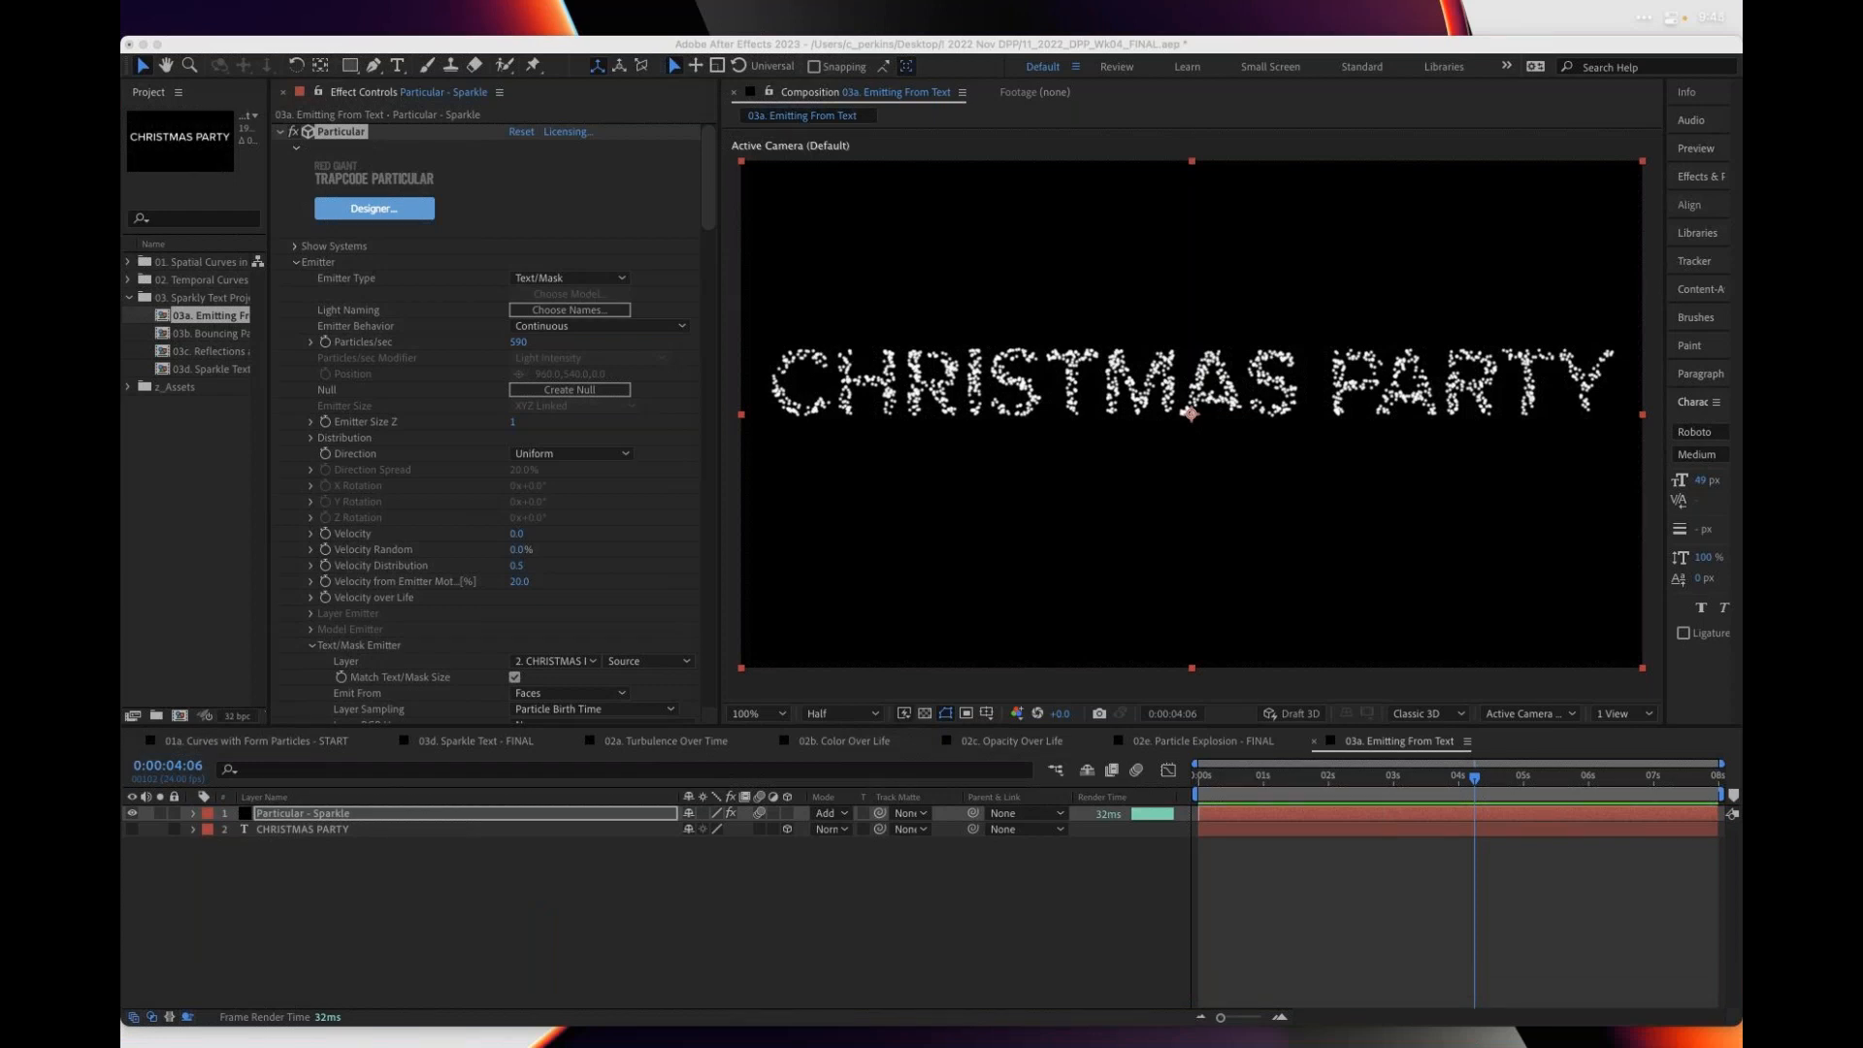
{"action": "key", "text": "super+w"}
- Scrub the particle text and set the Text/Mask Emitter's Emit From option to Edges
{"action": "left_click_drag", "start_coordinate": [1222, 777], "coordinate": [1379, 774]}
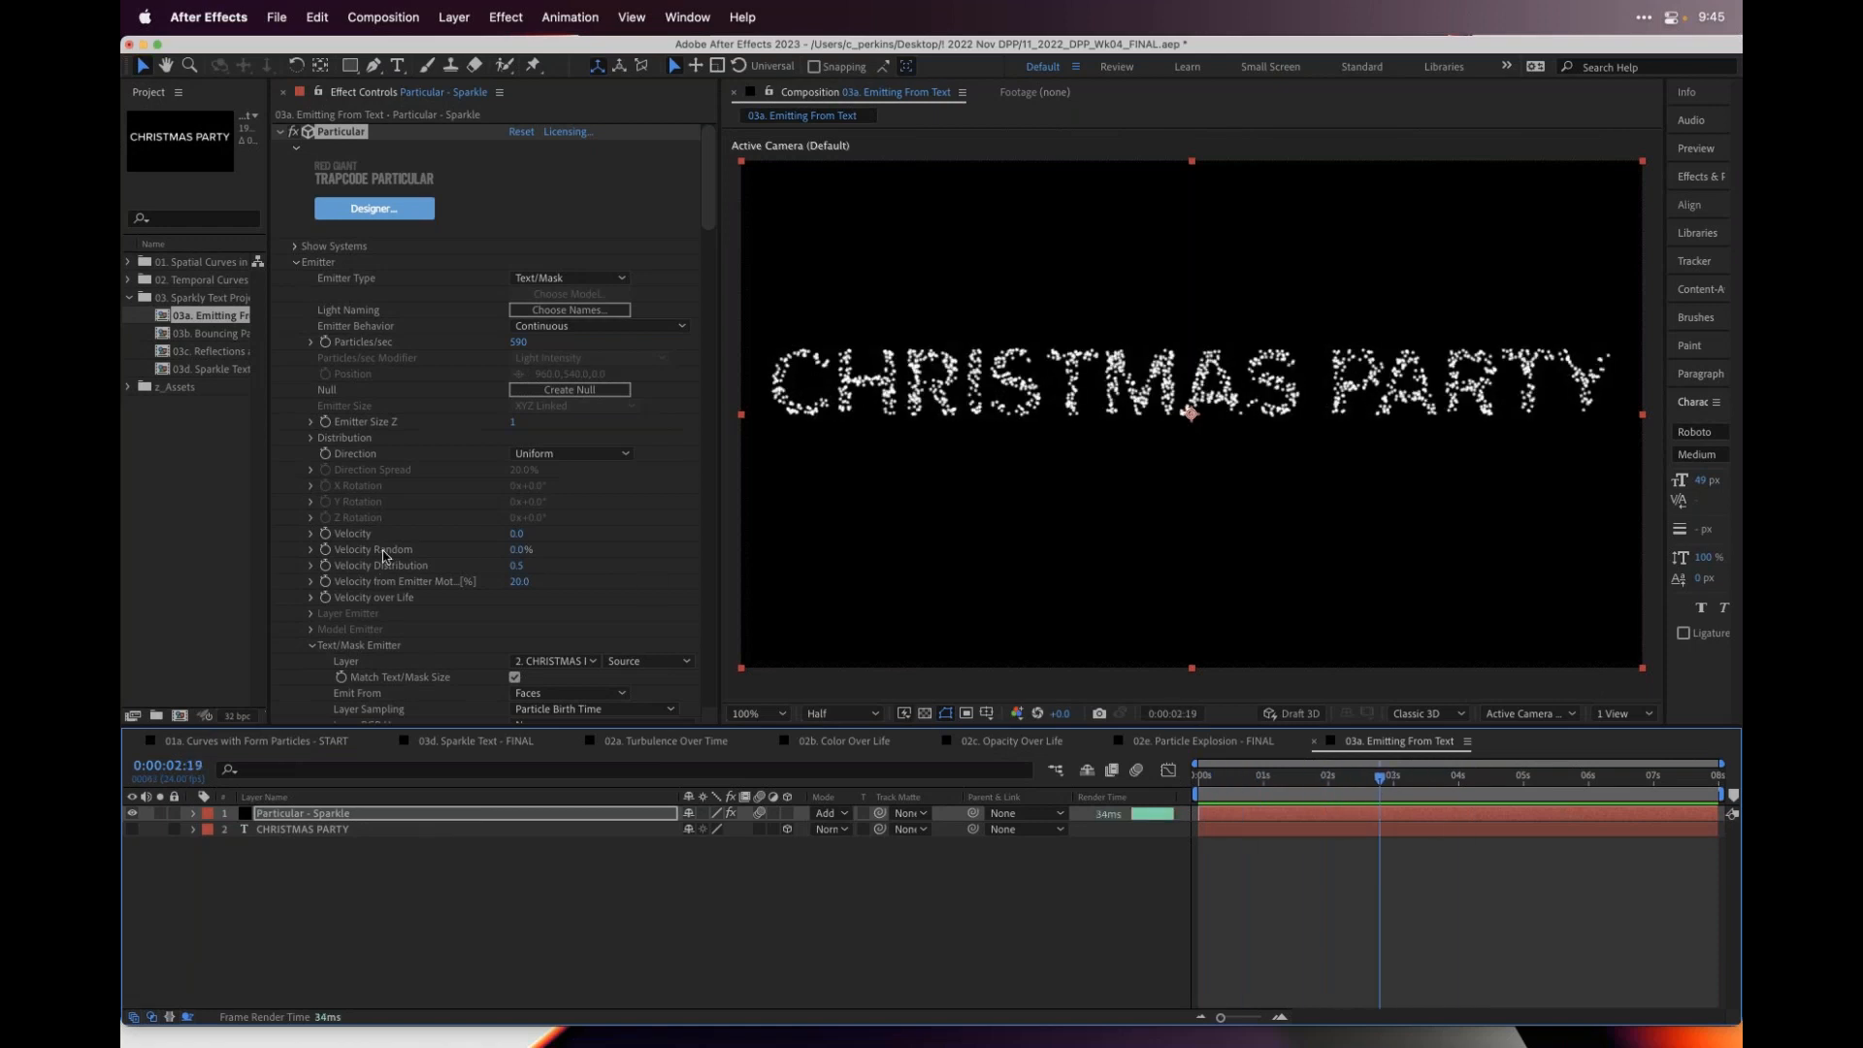
{"action": "scroll", "coordinate": [384, 555], "scroll_direction": "down", "scroll_amount": 5}
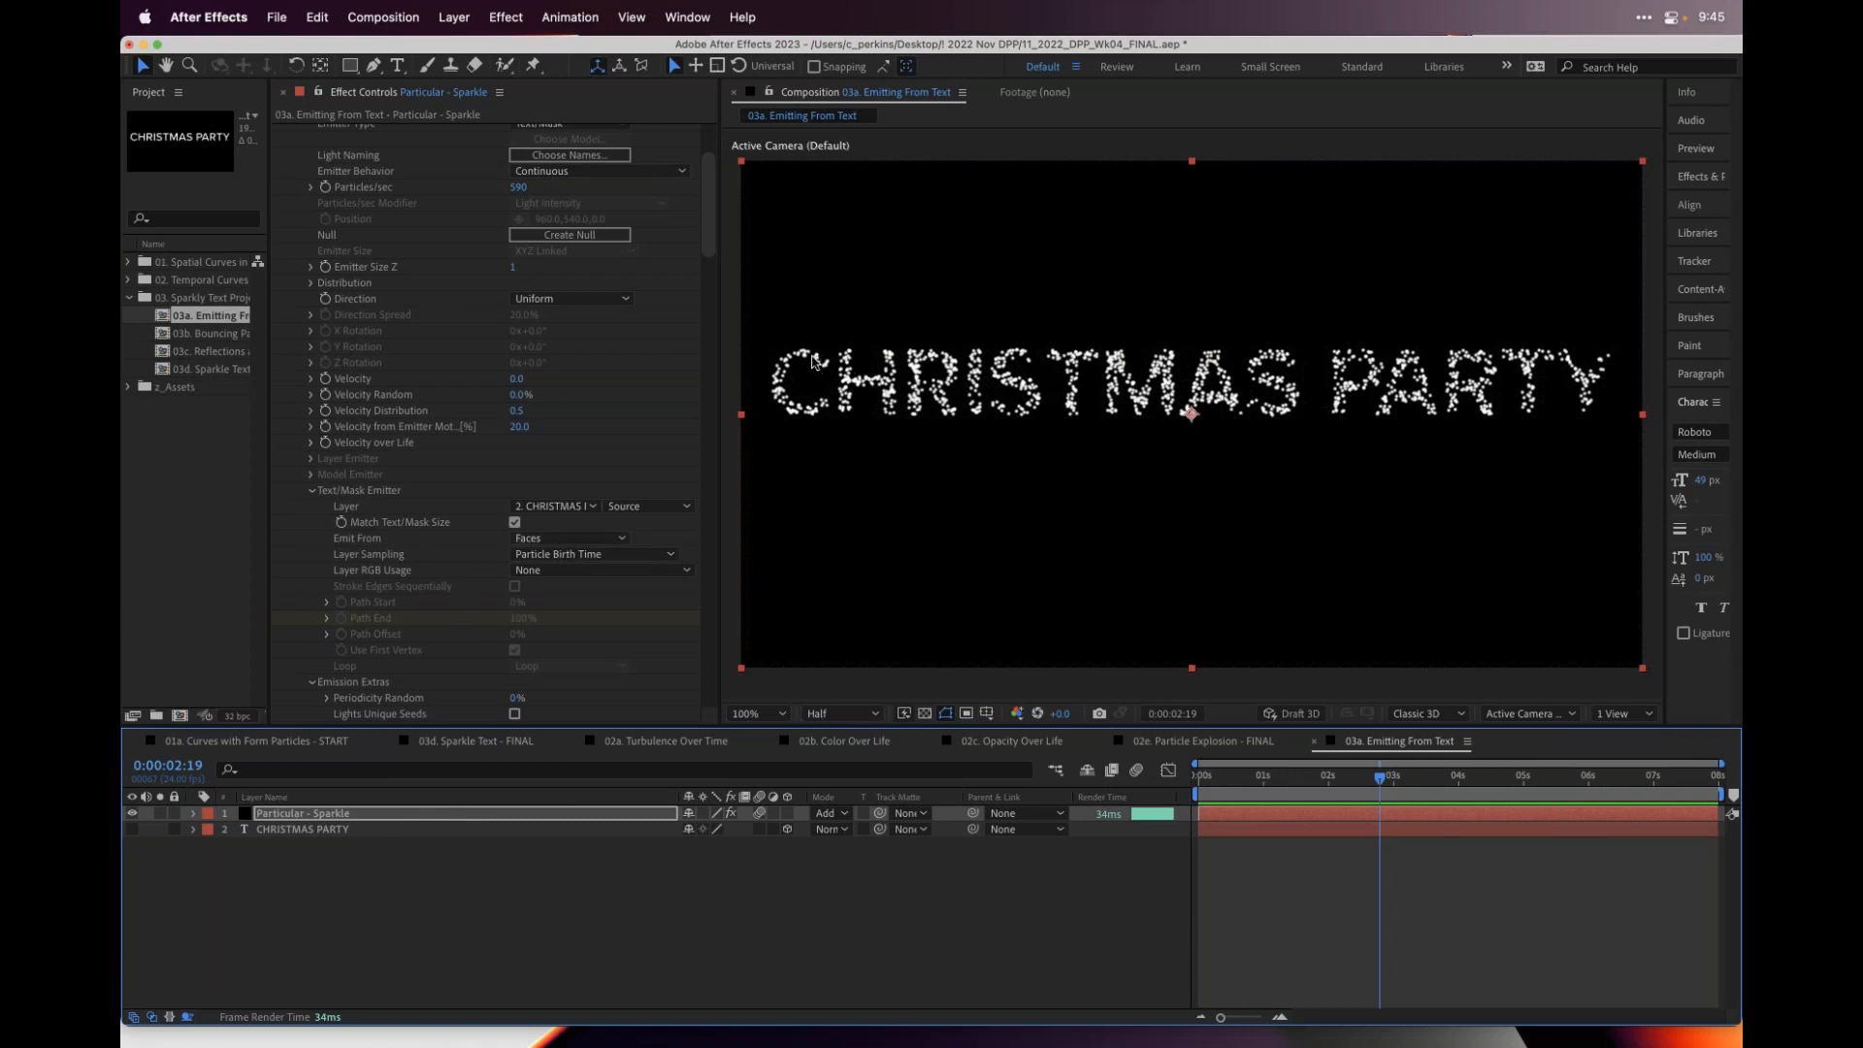
{"action": "scroll", "coordinate": [842, 387], "scroll_direction": "down", "scroll_amount": 2}
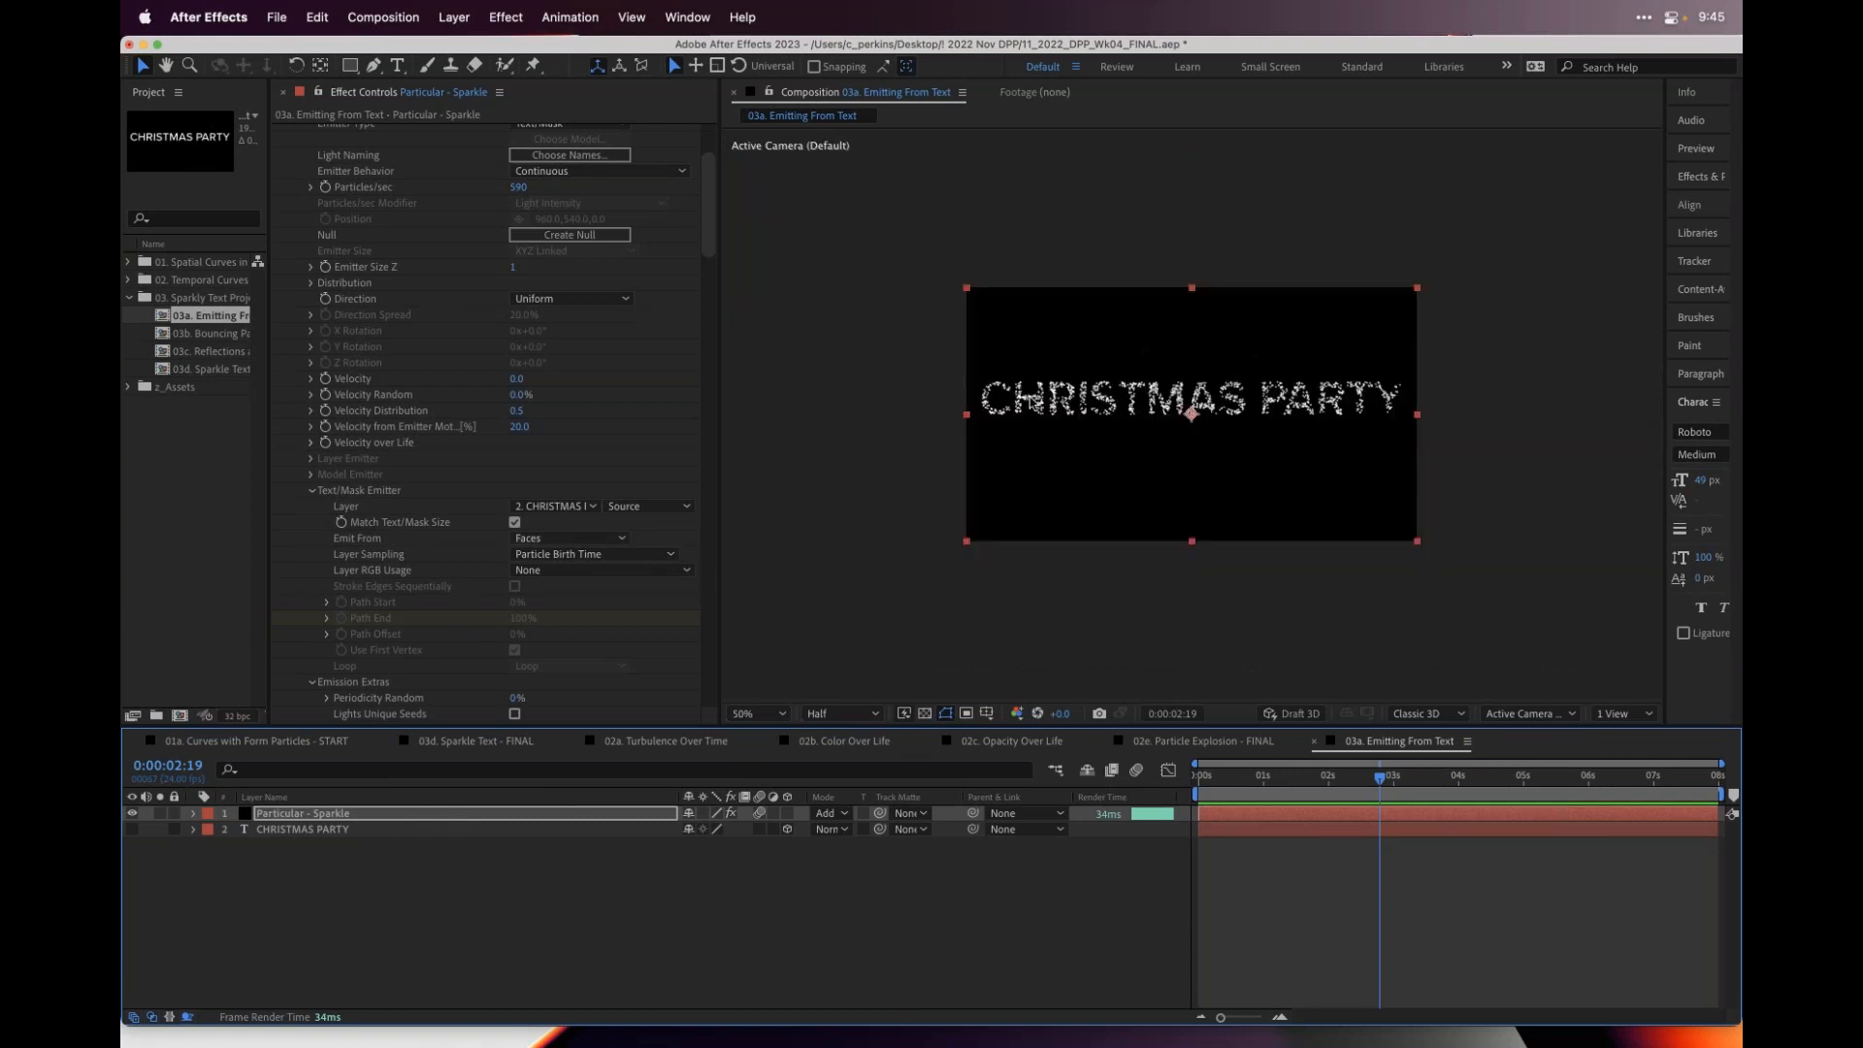
{"action": "scroll", "coordinate": [989, 406], "scroll_direction": "up", "scroll_amount": 2}
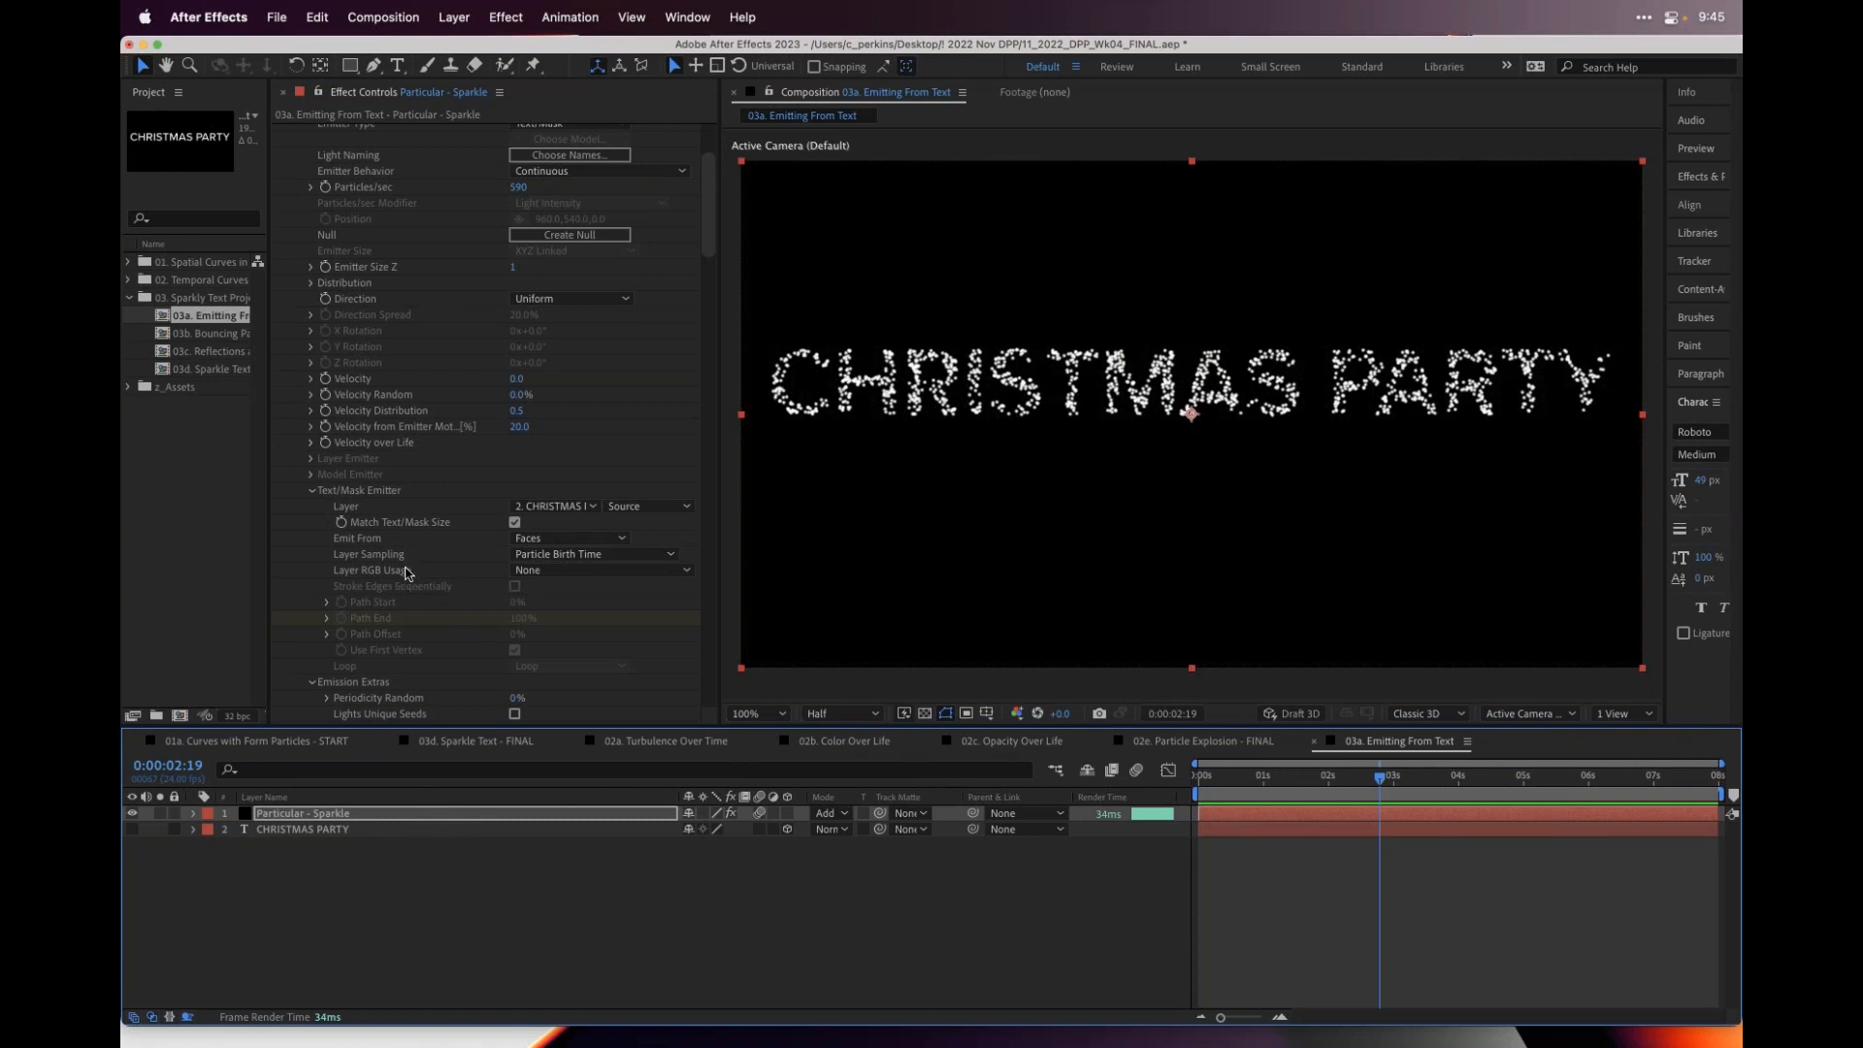
{"action": "left_click", "coordinate": [538, 539]}
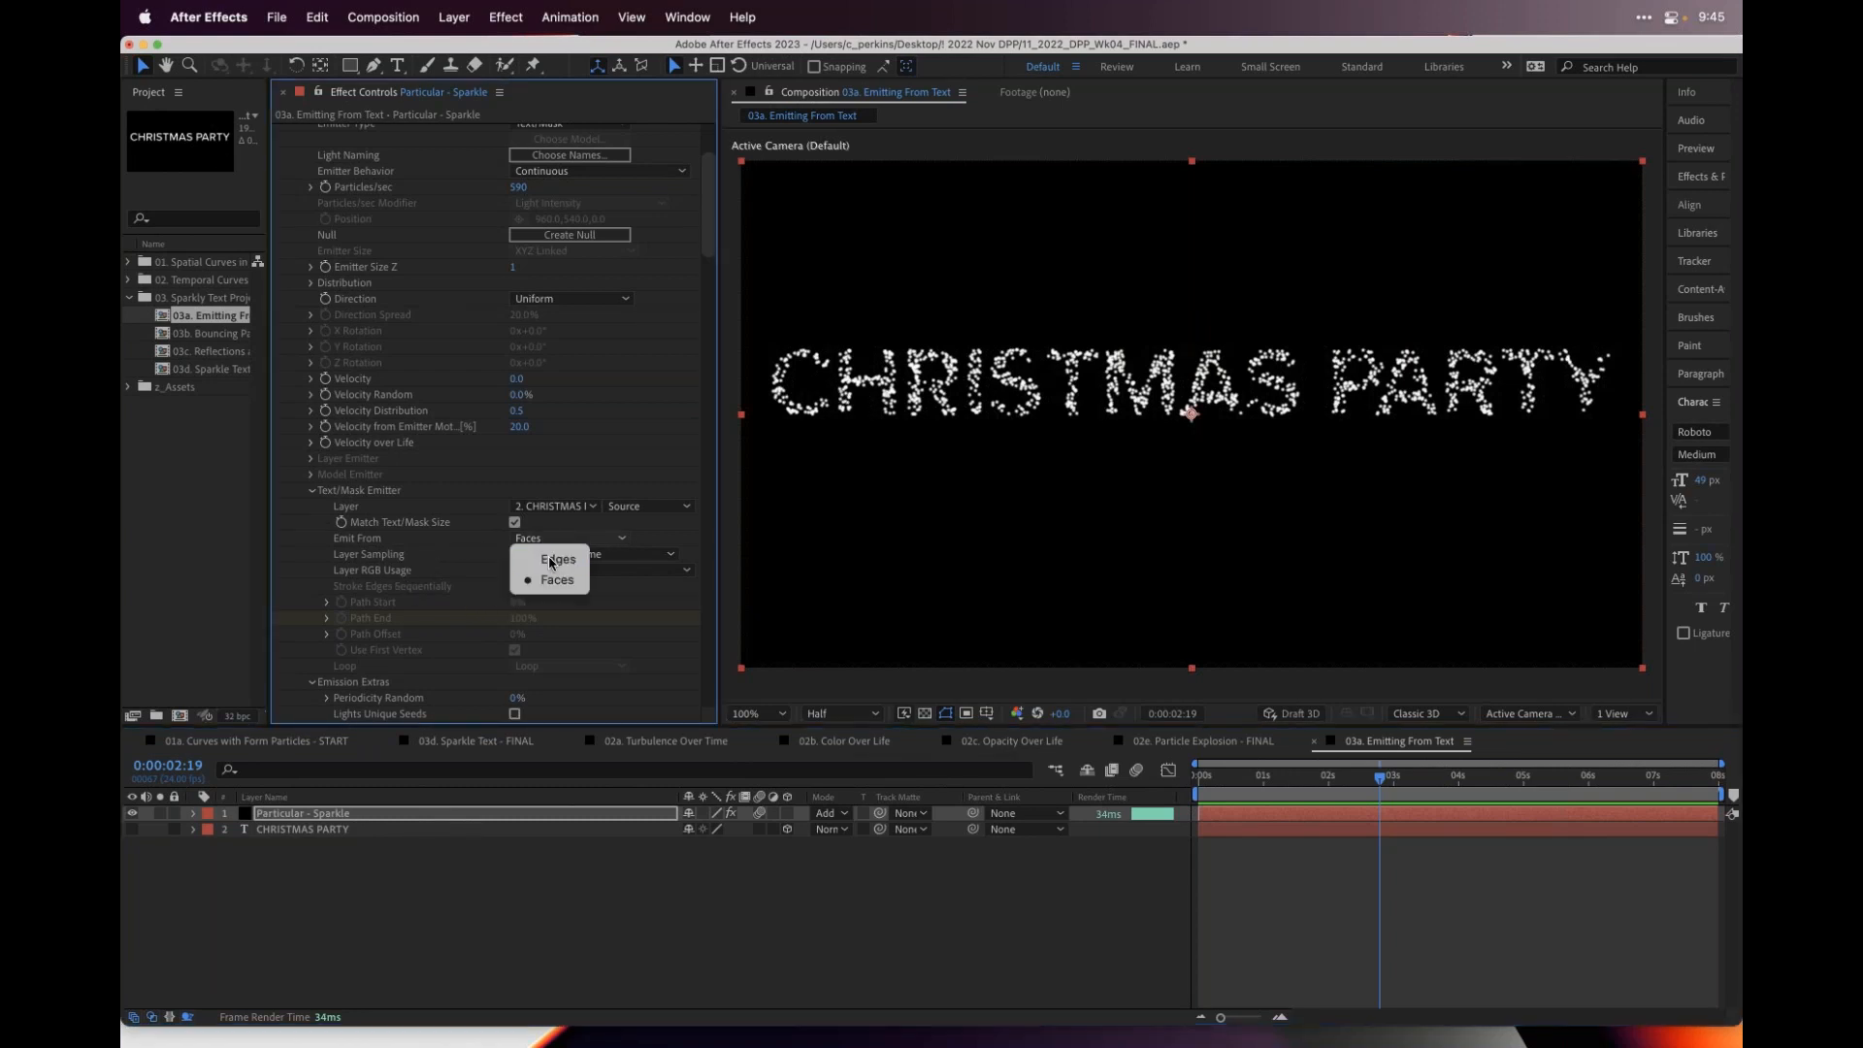
{"action": "left_click", "coordinate": [550, 561]}
- Play and scrub the composition to examine how particles trace the edges of the letters over time
{"action": "left_click", "coordinate": [1219, 776]}
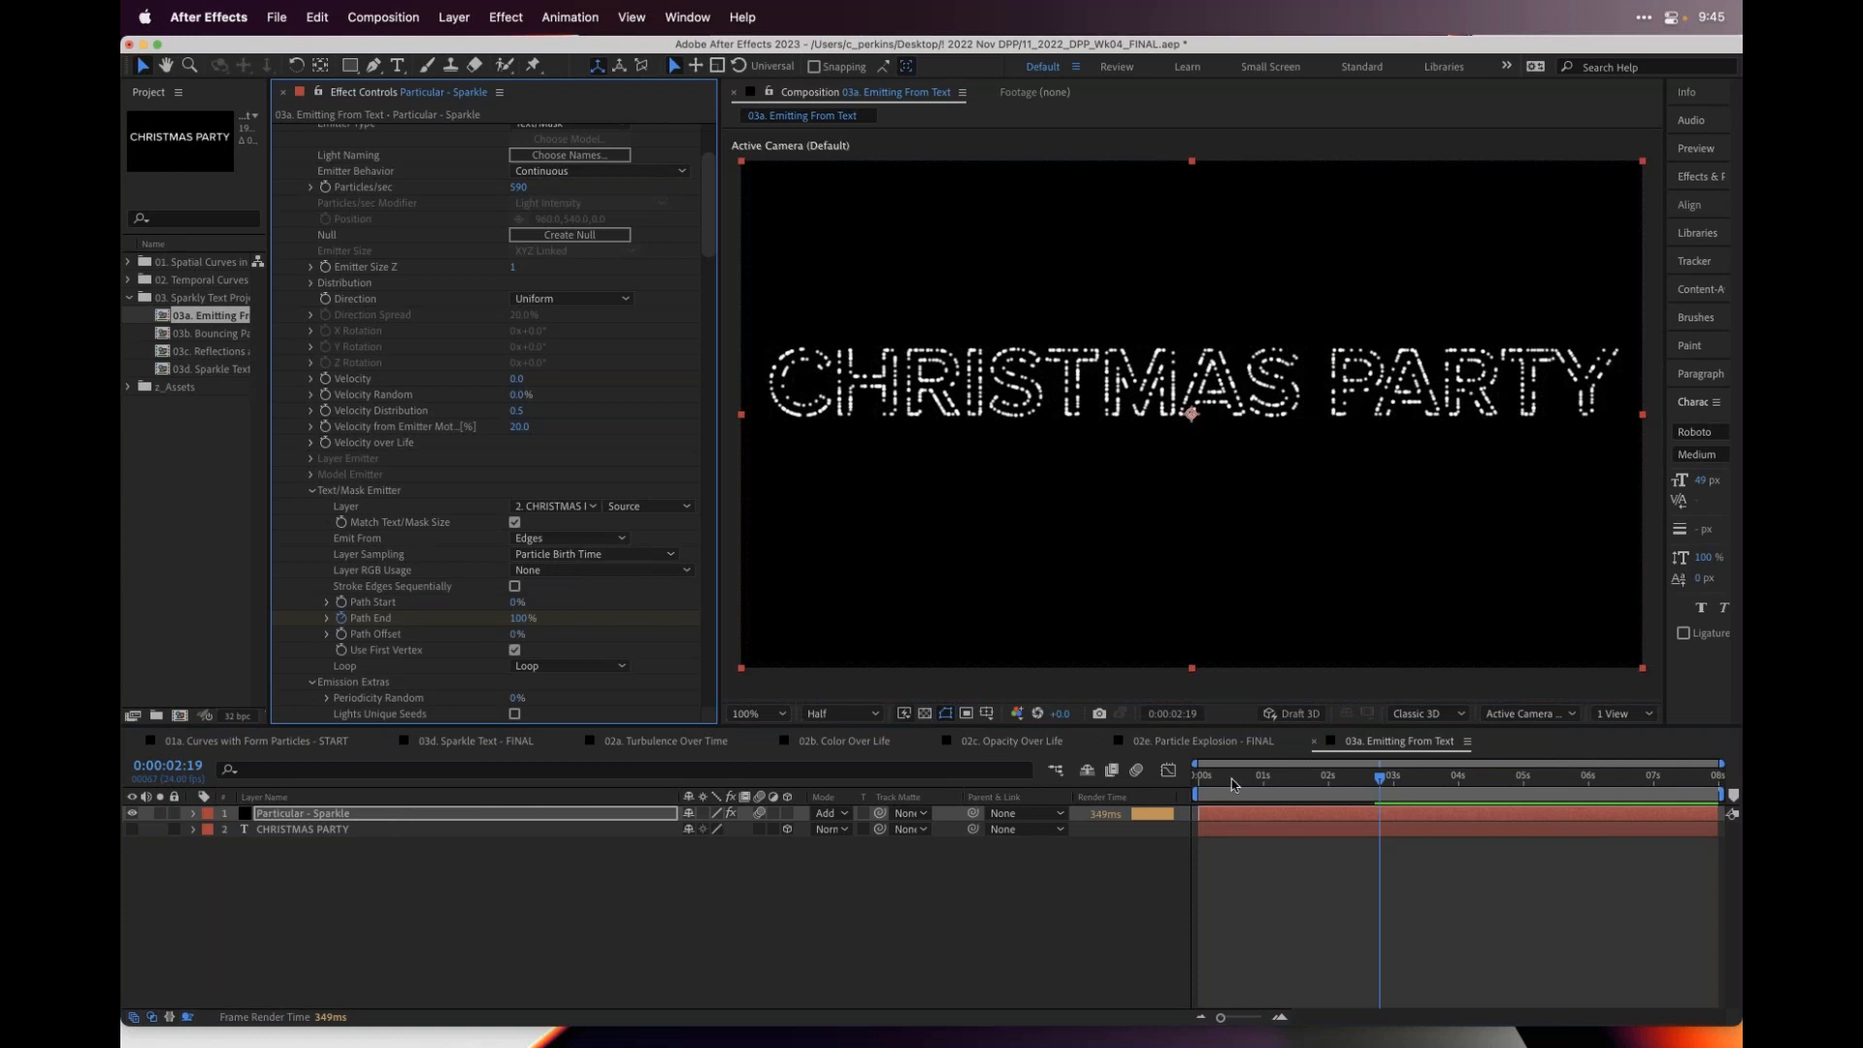
{"action": "left_click_drag", "start_coordinate": [1185, 782], "coordinate": [1392, 758]}
{"action": "key", "text": "space"}
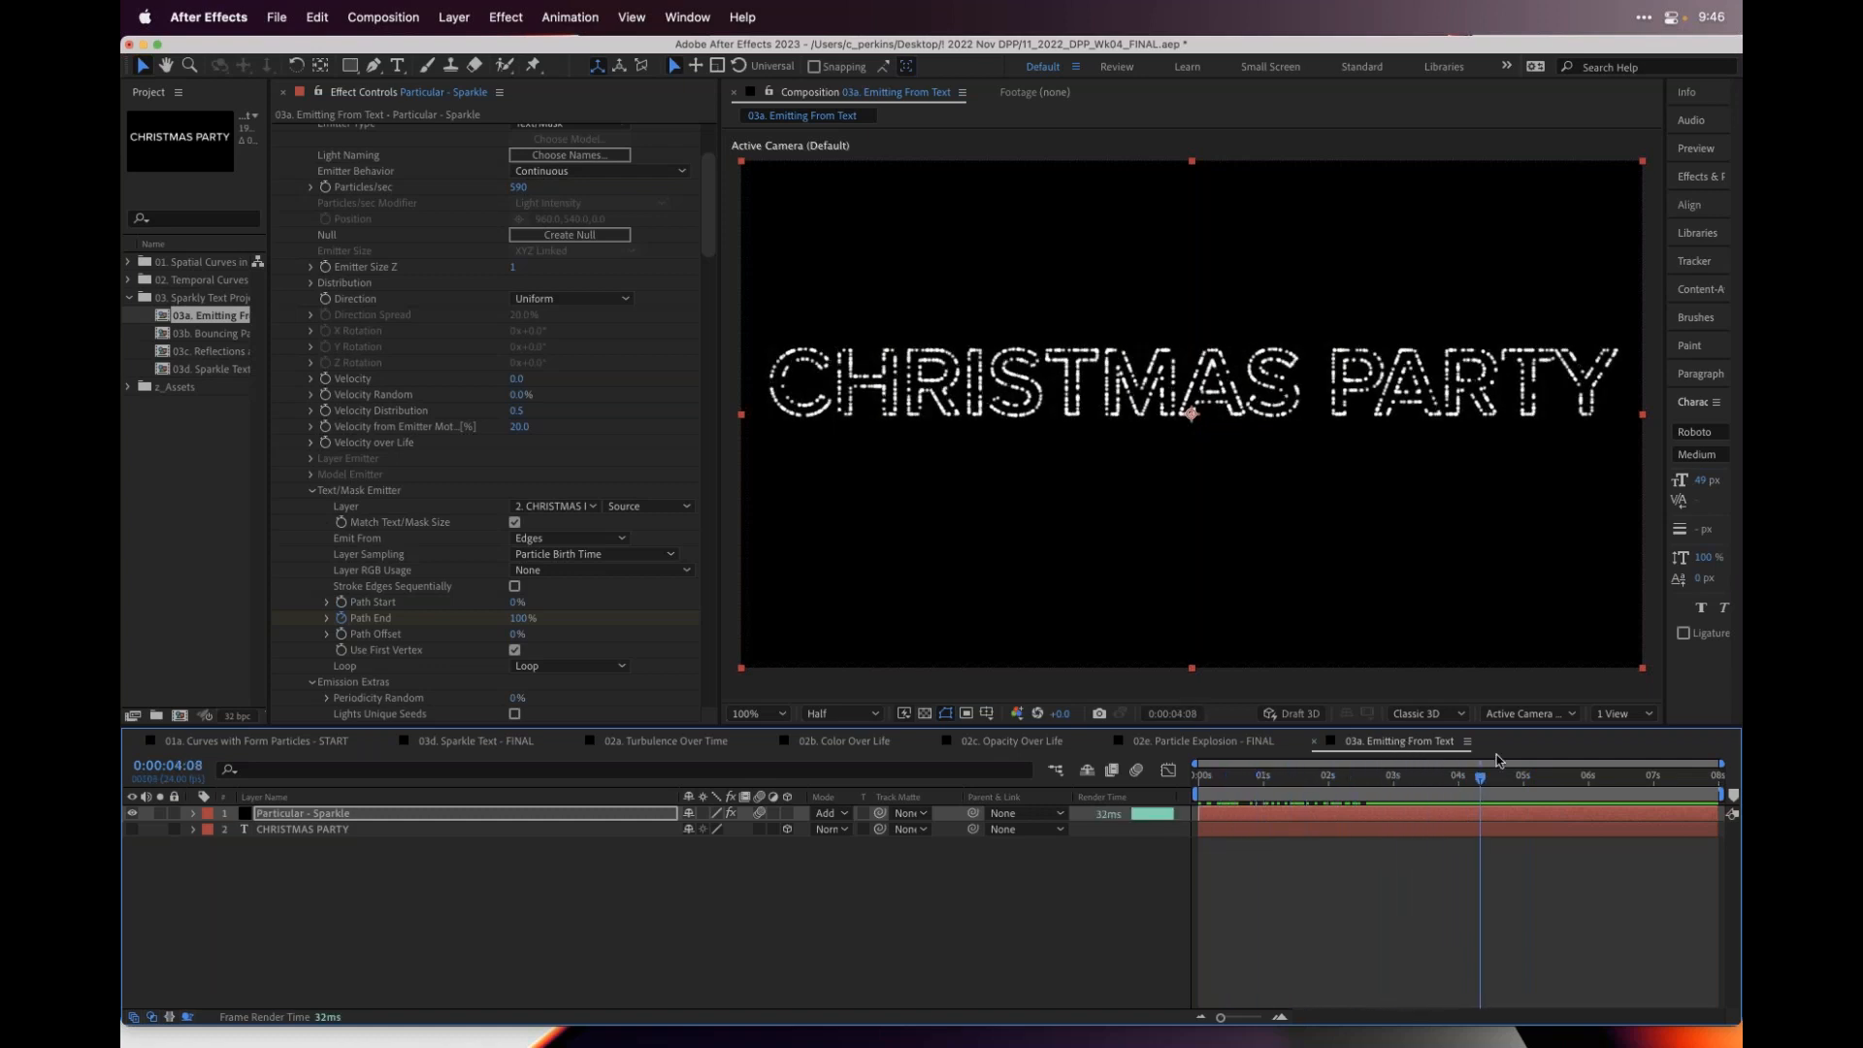
{"action": "left_click_drag", "start_coordinate": [1546, 755], "coordinate": [1368, 754]}
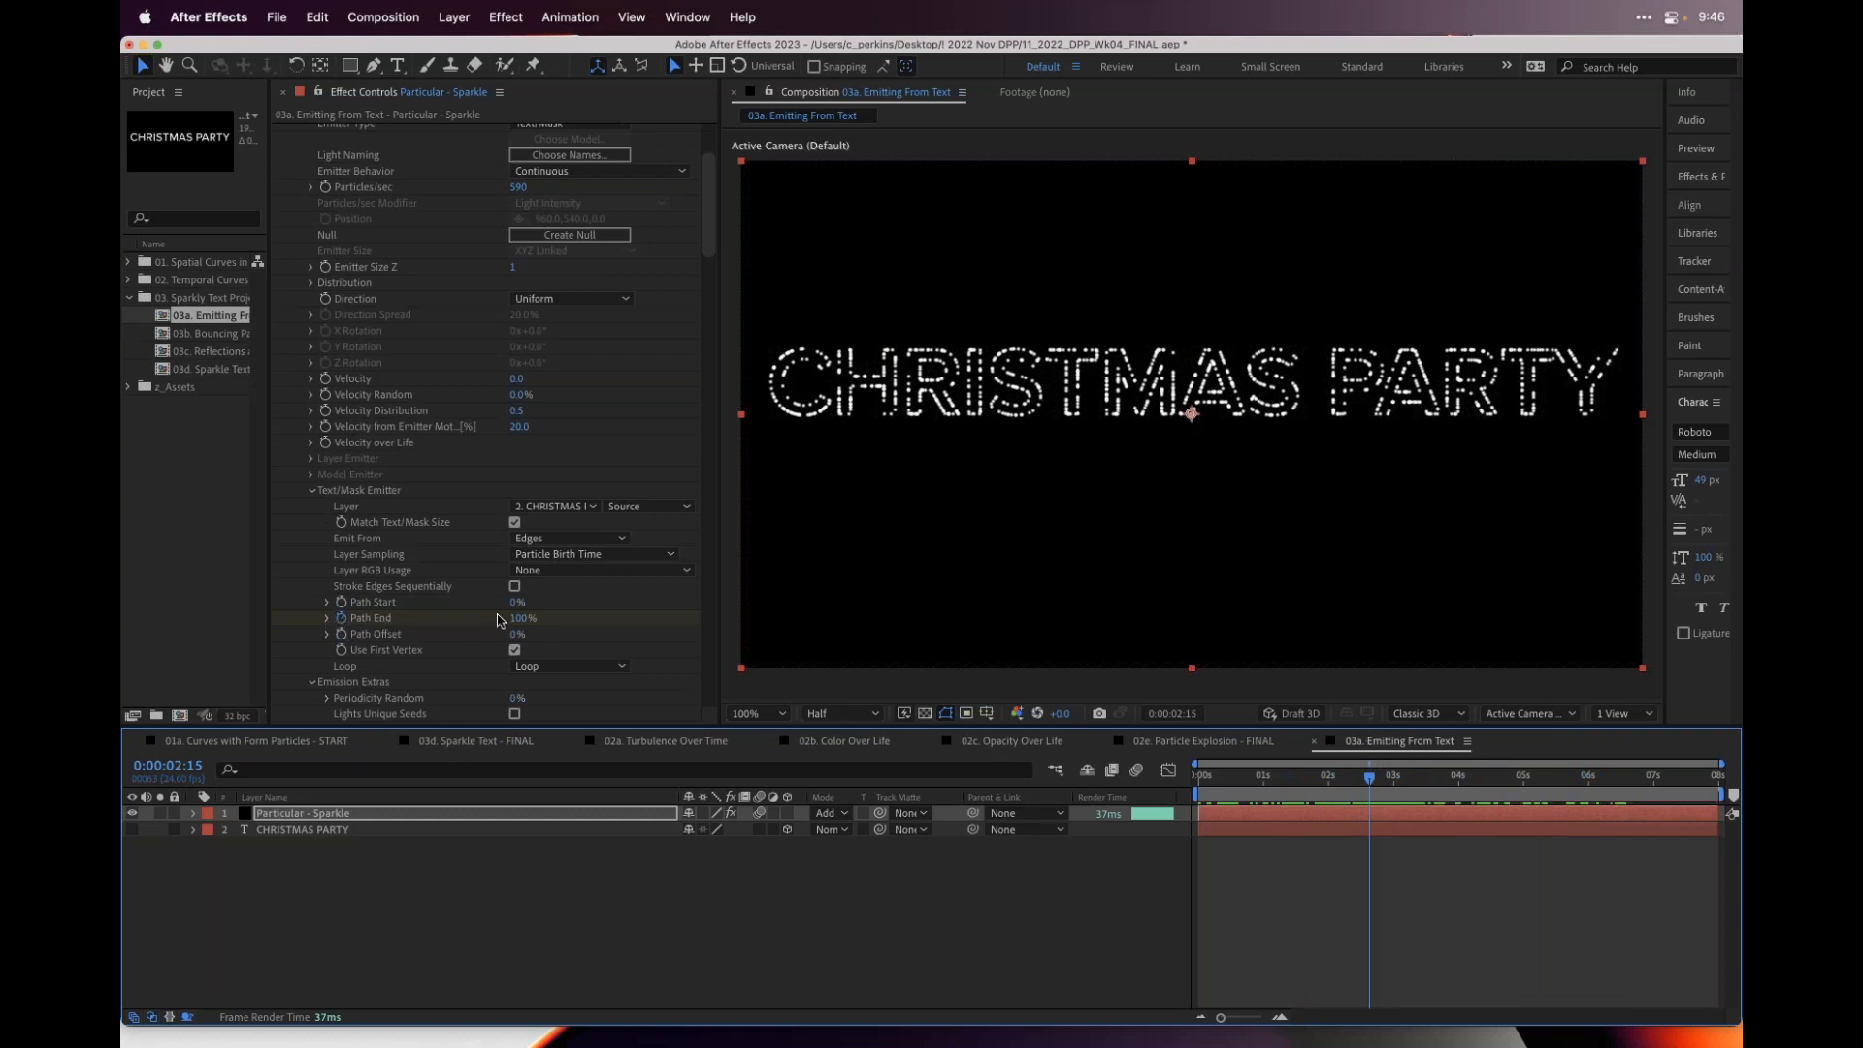
- Try lowering the Text/Mask Emitter's Path End to 0% and scrub the early seconds to check the outlines
{"action": "left_click_drag", "start_coordinate": [516, 618], "coordinate": [388, 626]}
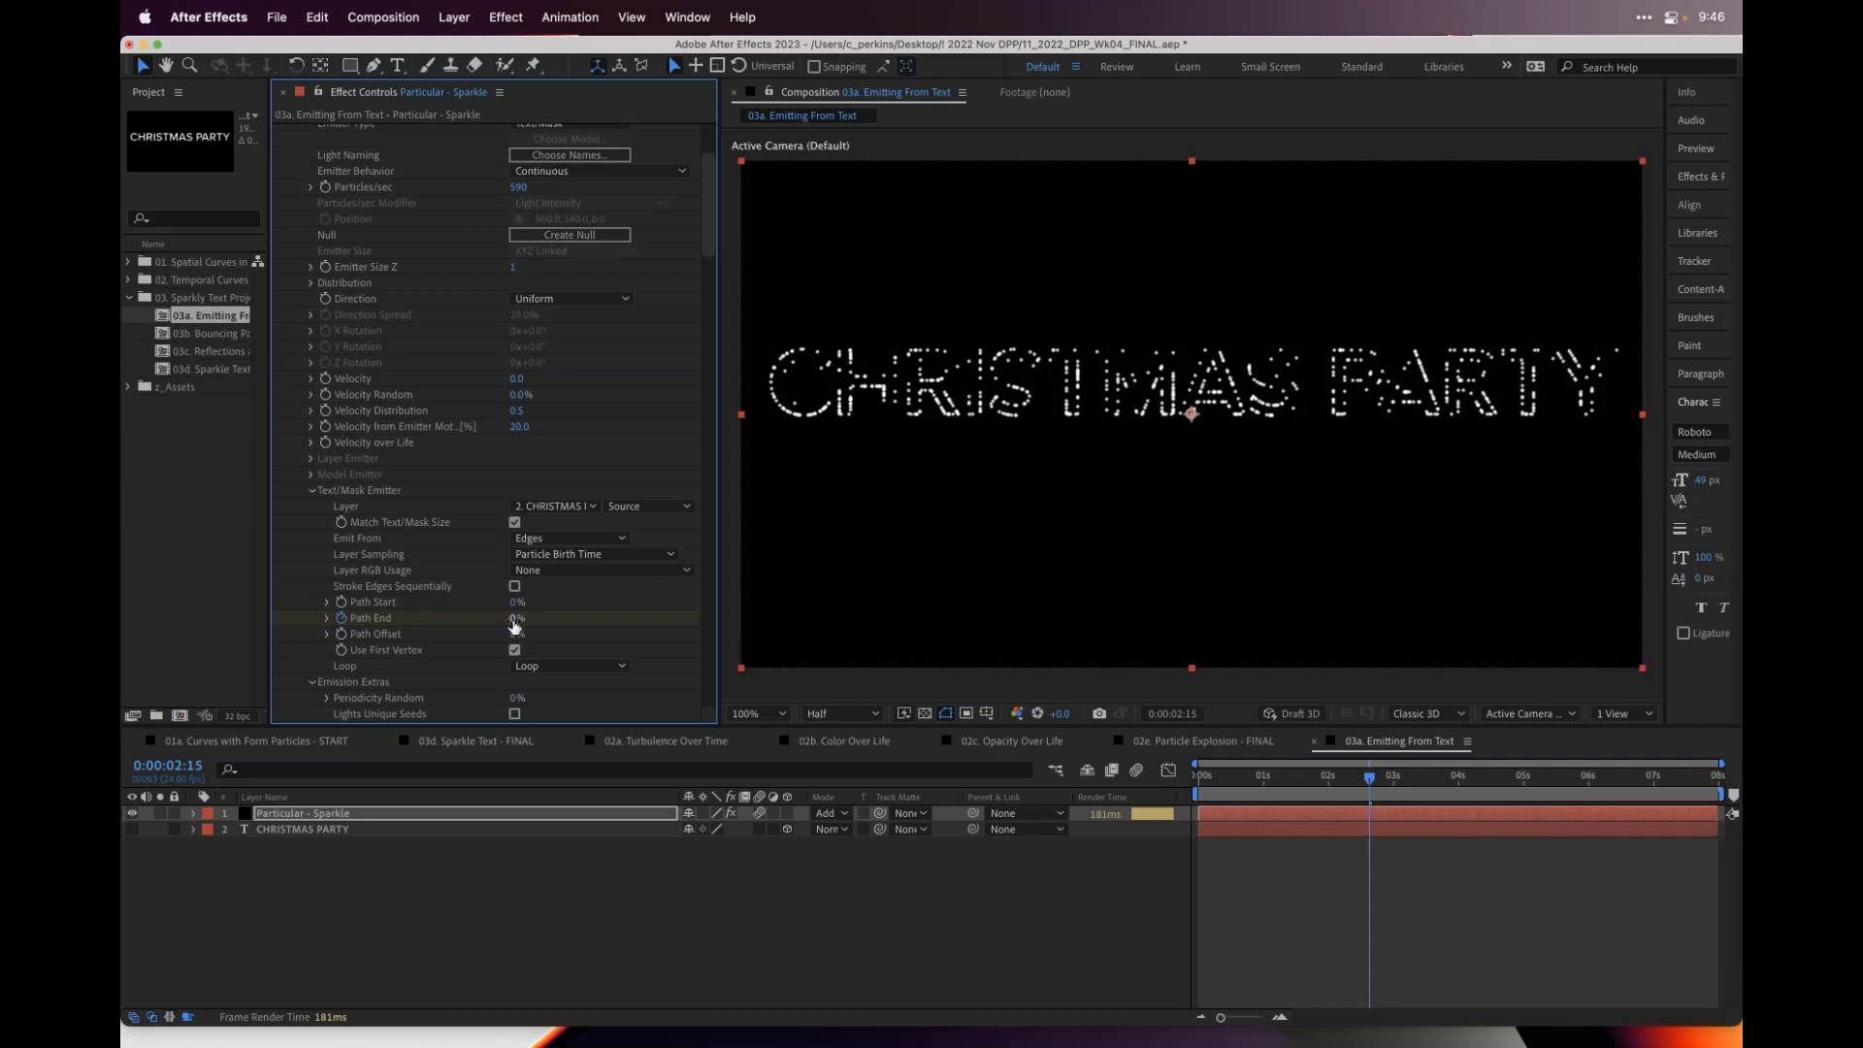
{"action": "left_click_drag", "start_coordinate": [514, 618], "coordinate": [519, 618]}
{"action": "mouse_move", "coordinate": [1251, 781]}
{"action": "left_mouse_down"}
{"action": "mouse_move", "coordinate": [1161, 784]}
{"action": "mouse_move", "coordinate": [1220, 781]}
{"action": "left_mouse_up"}
{"action": "left_click", "coordinate": [1268, 777]}
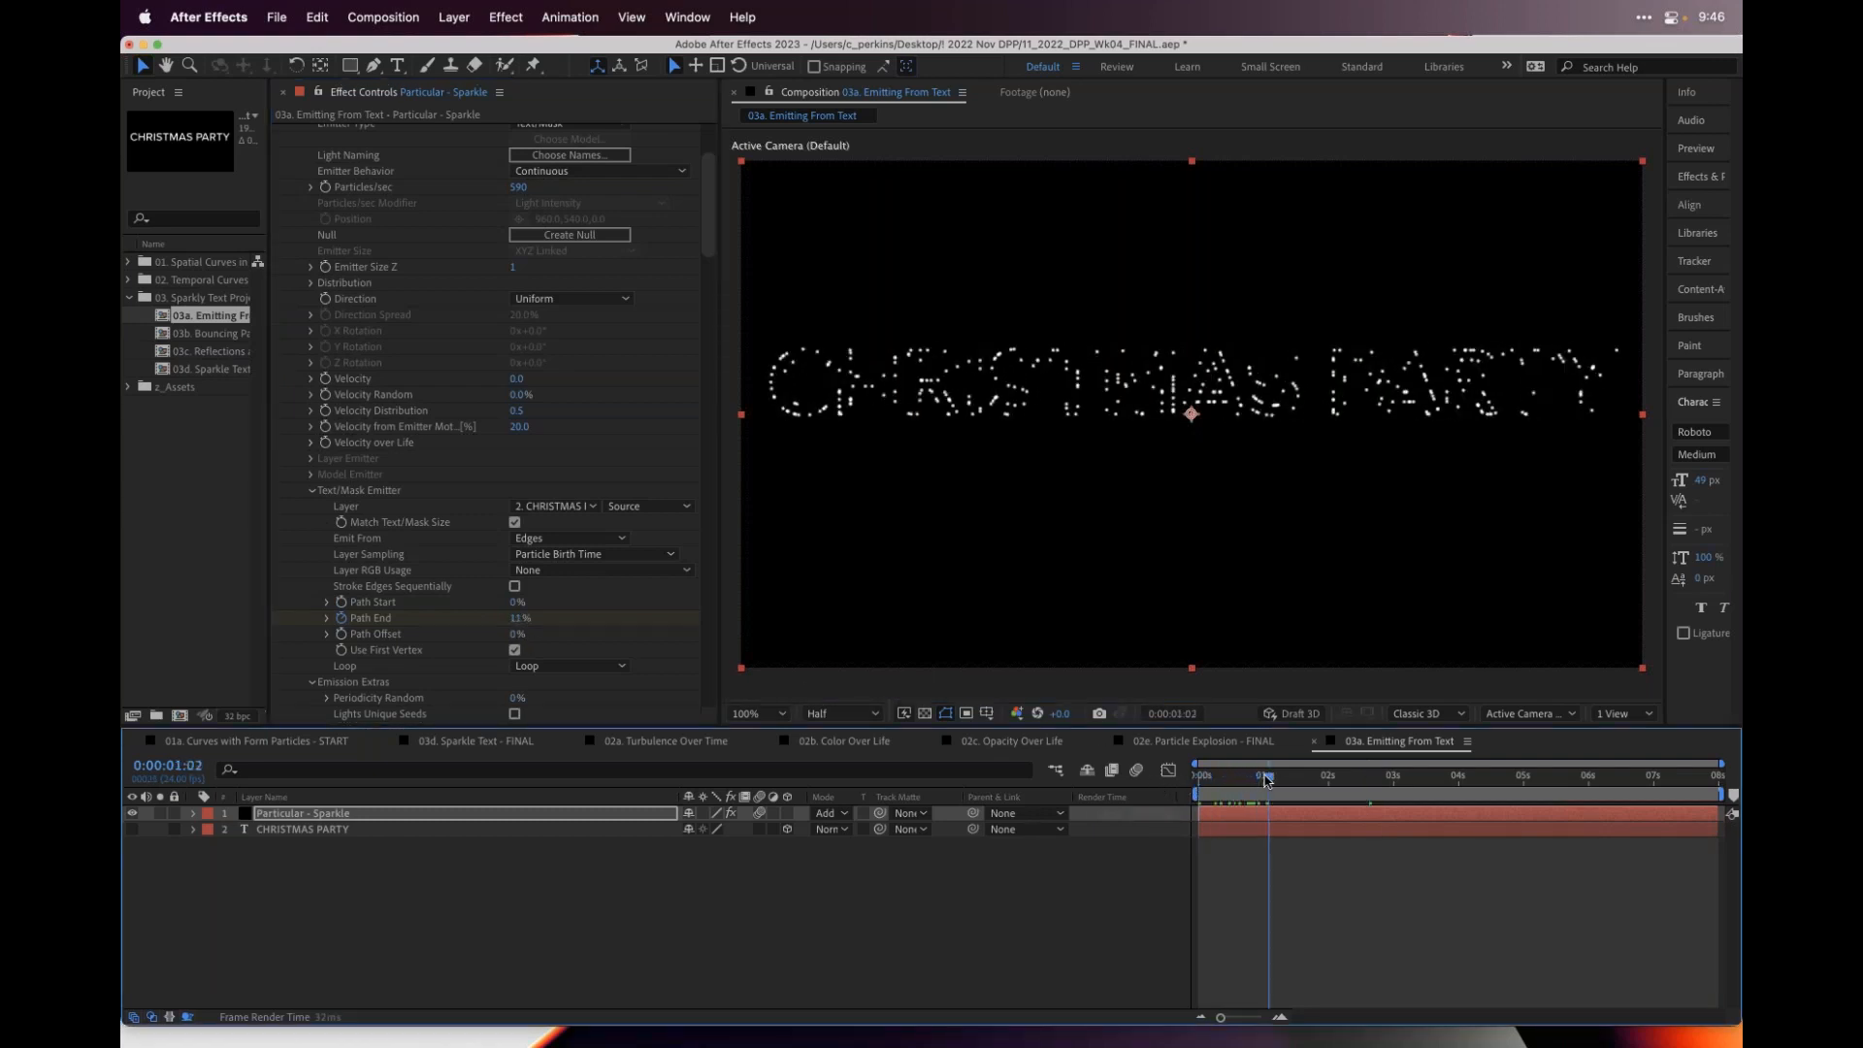
- Remove the Path End keyframes and set Path End to 100%, checking the full outlines around three seconds
{"action": "left_click", "coordinate": [341, 618]}
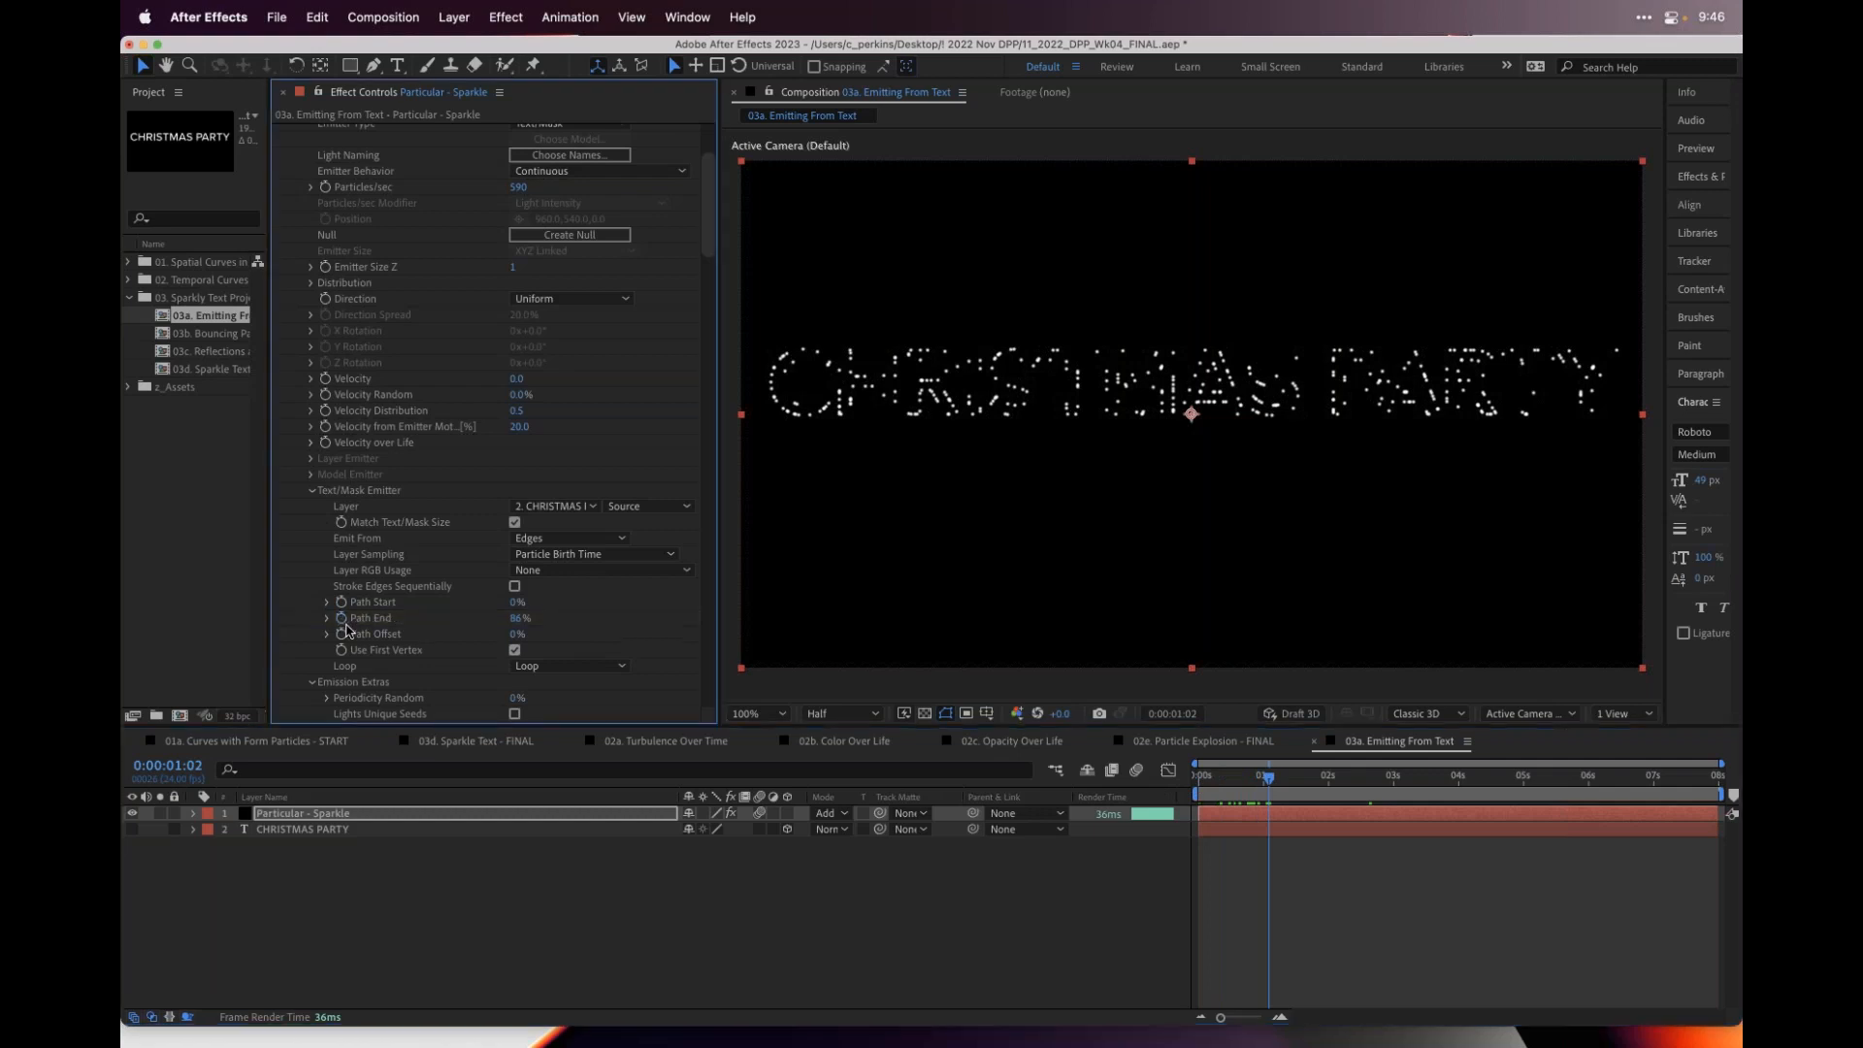
{"action": "left_click_drag", "start_coordinate": [1311, 788], "coordinate": [1425, 786]}
{"action": "mouse_move", "coordinate": [531, 622]}
{"action": "left_mouse_down"}
{"action": "mouse_move", "coordinate": [406, 634]}
{"action": "mouse_move", "coordinate": [487, 621]}
{"action": "left_mouse_up"}
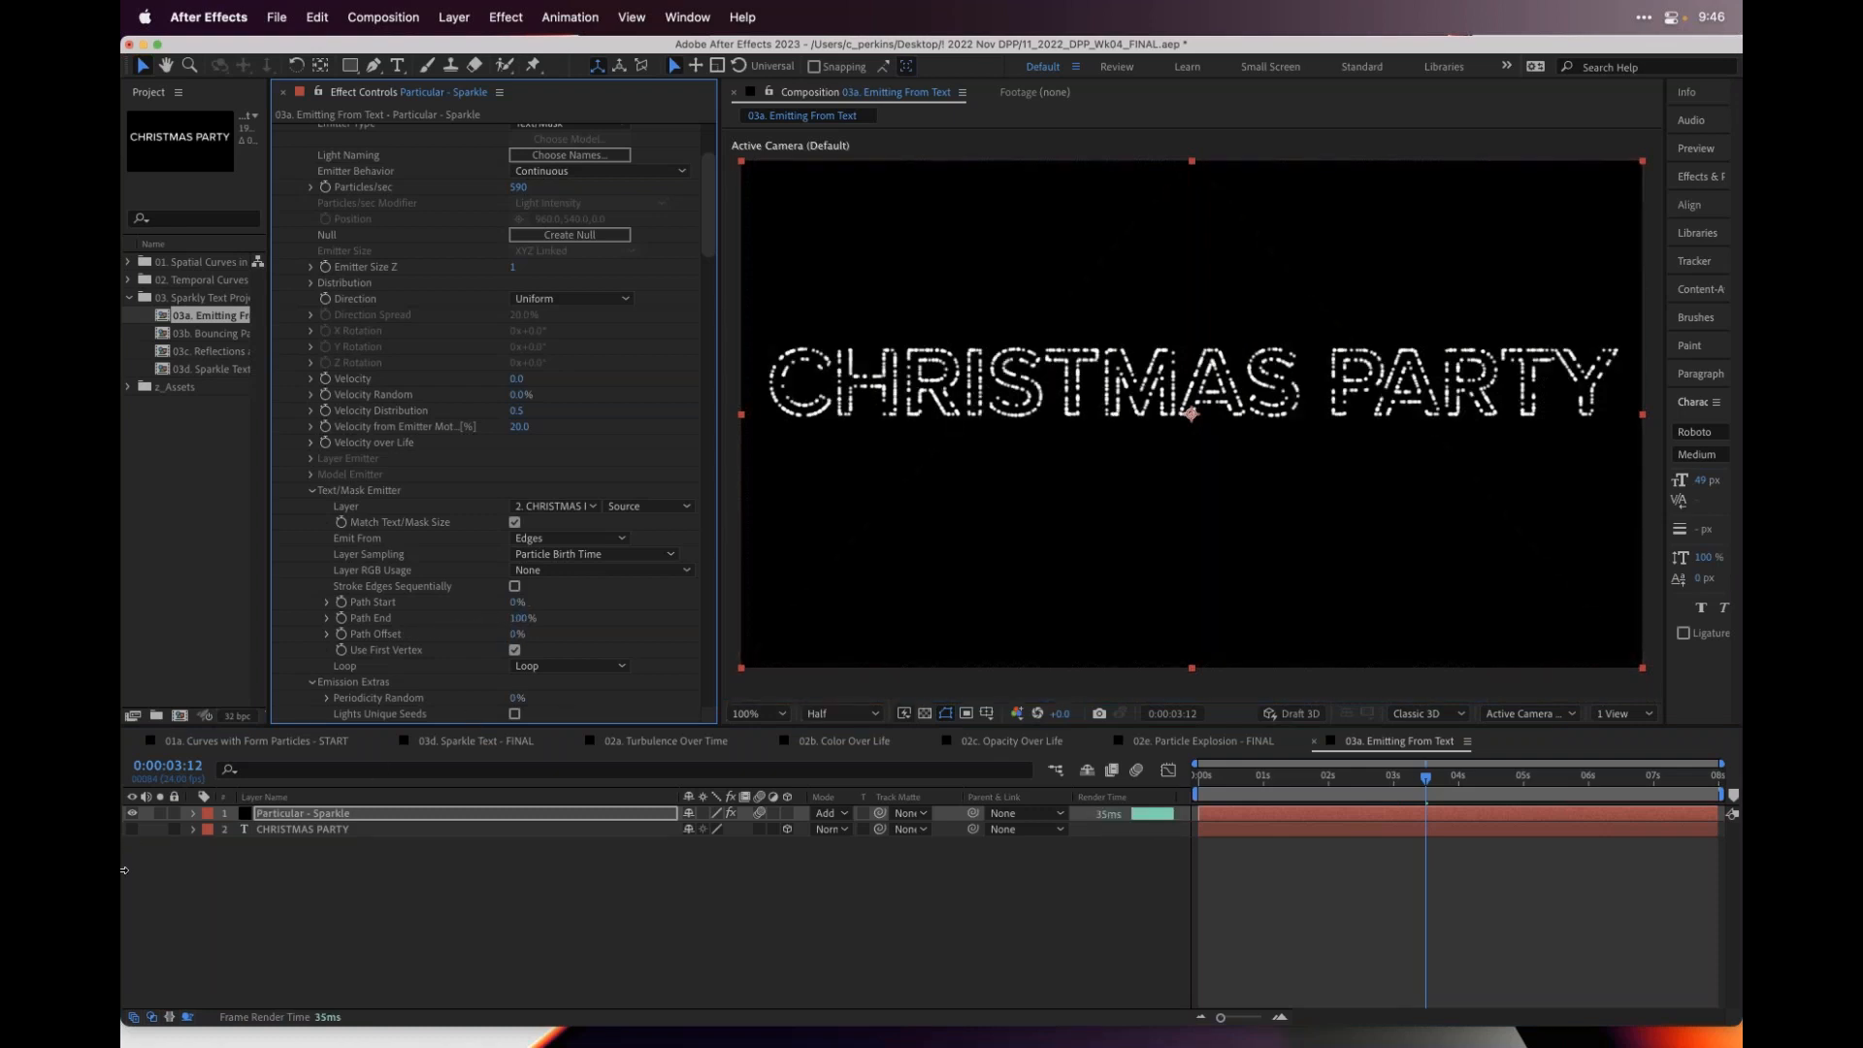
- Show the CHRISTMAS PARTY text layer, set its fill color to red (FF0000), and scrub the first four seconds
{"action": "left_click", "coordinate": [132, 827]}
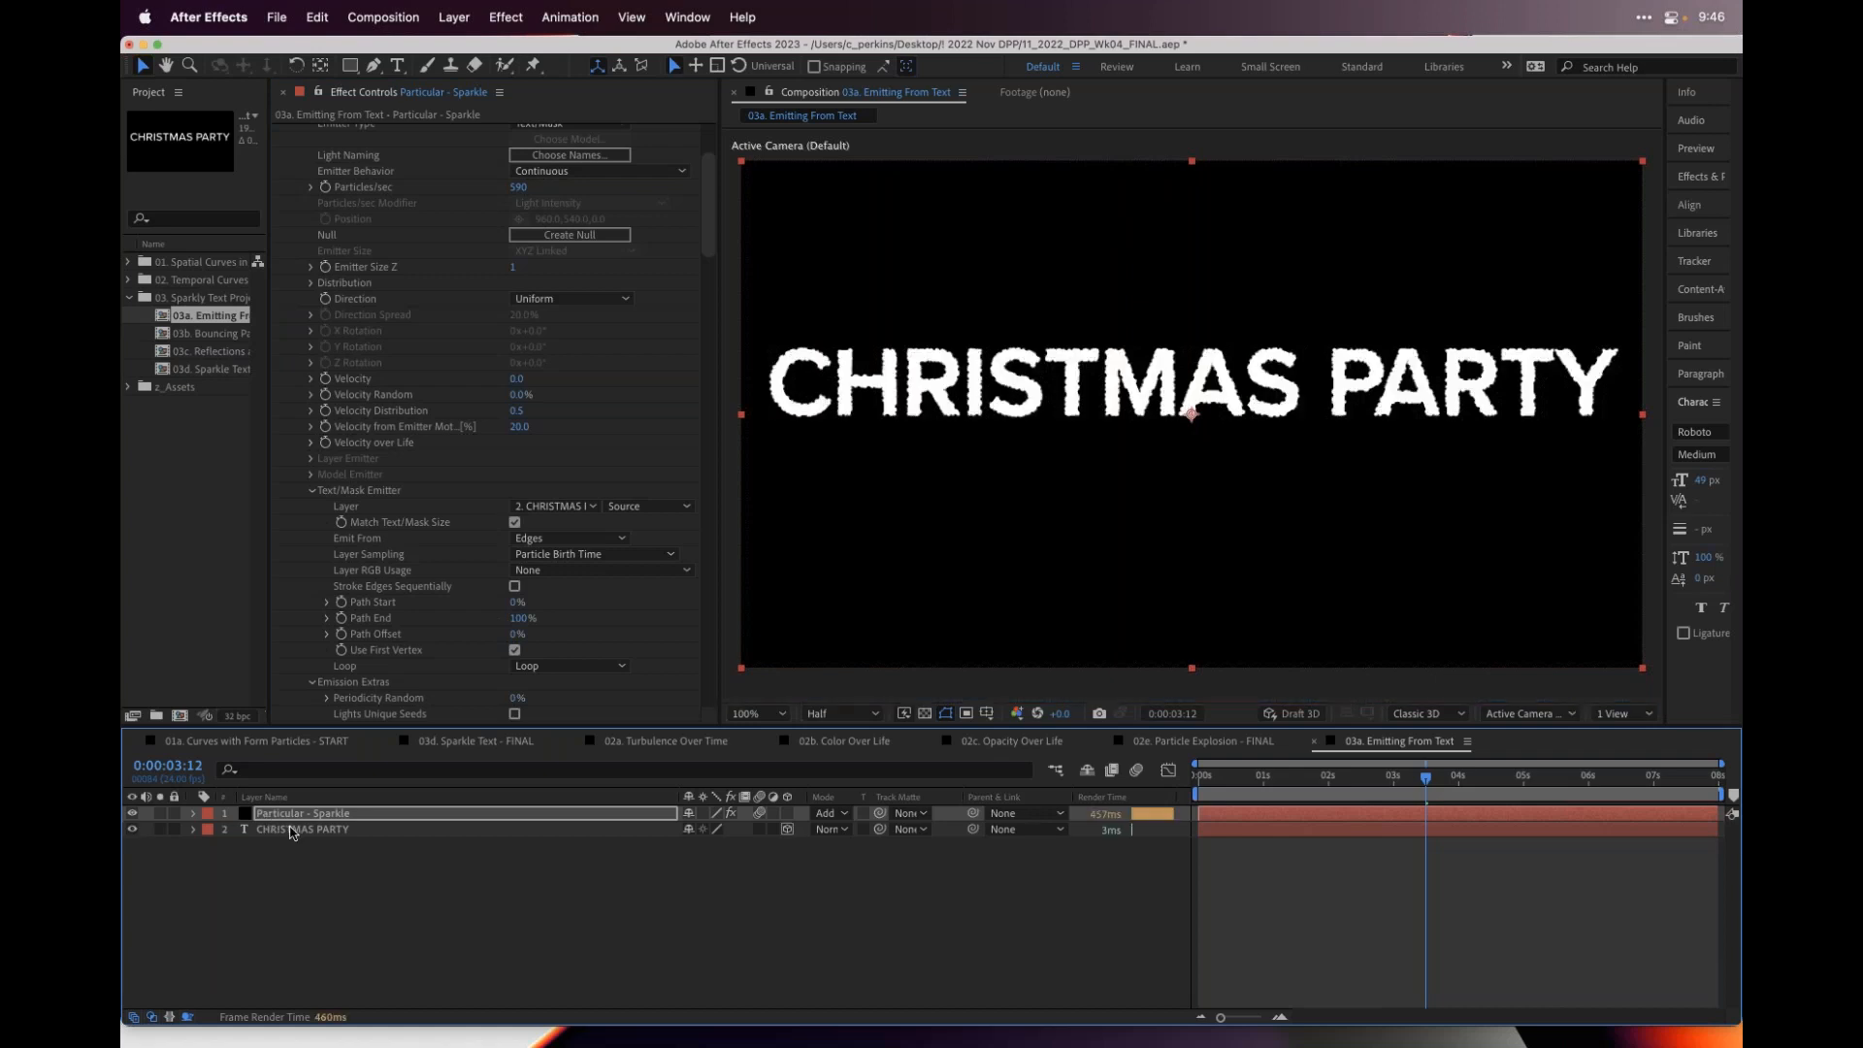
{"action": "left_click", "coordinate": [296, 830]}
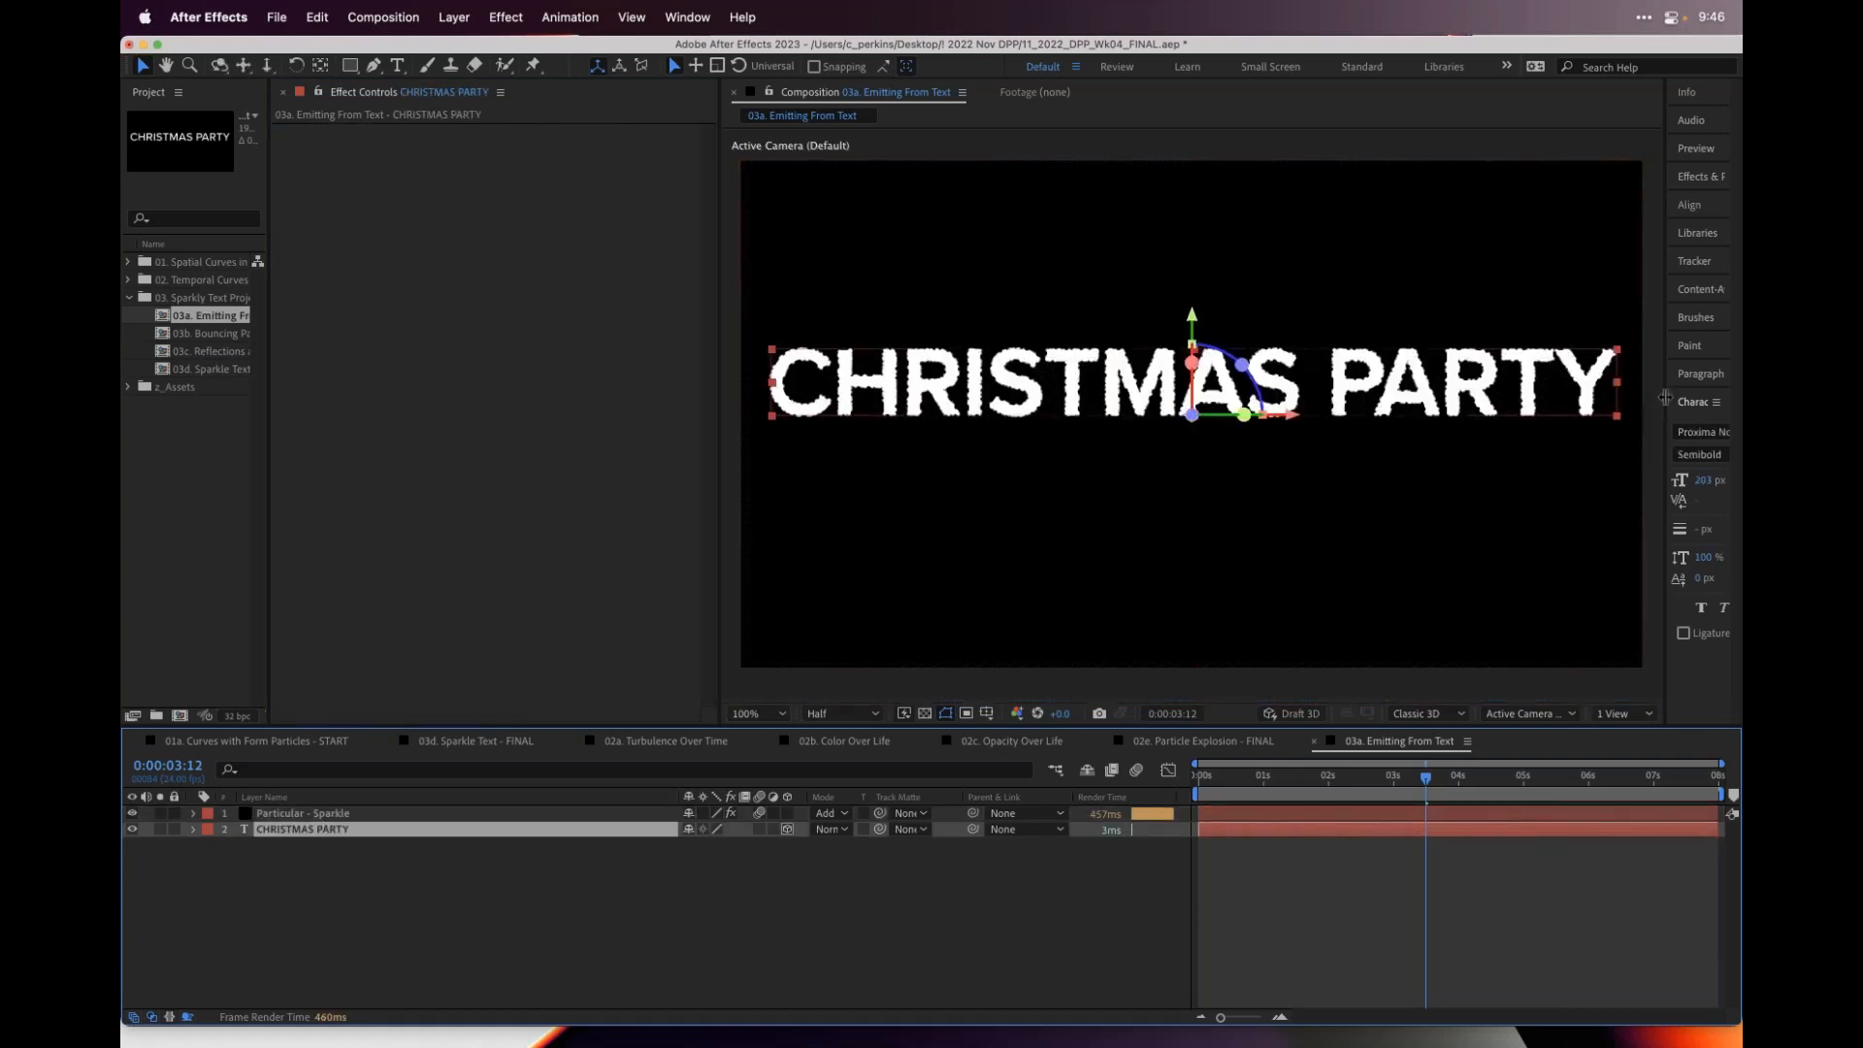
{"action": "left_click_drag", "start_coordinate": [1535, 400], "coordinate": [1431, 400]}
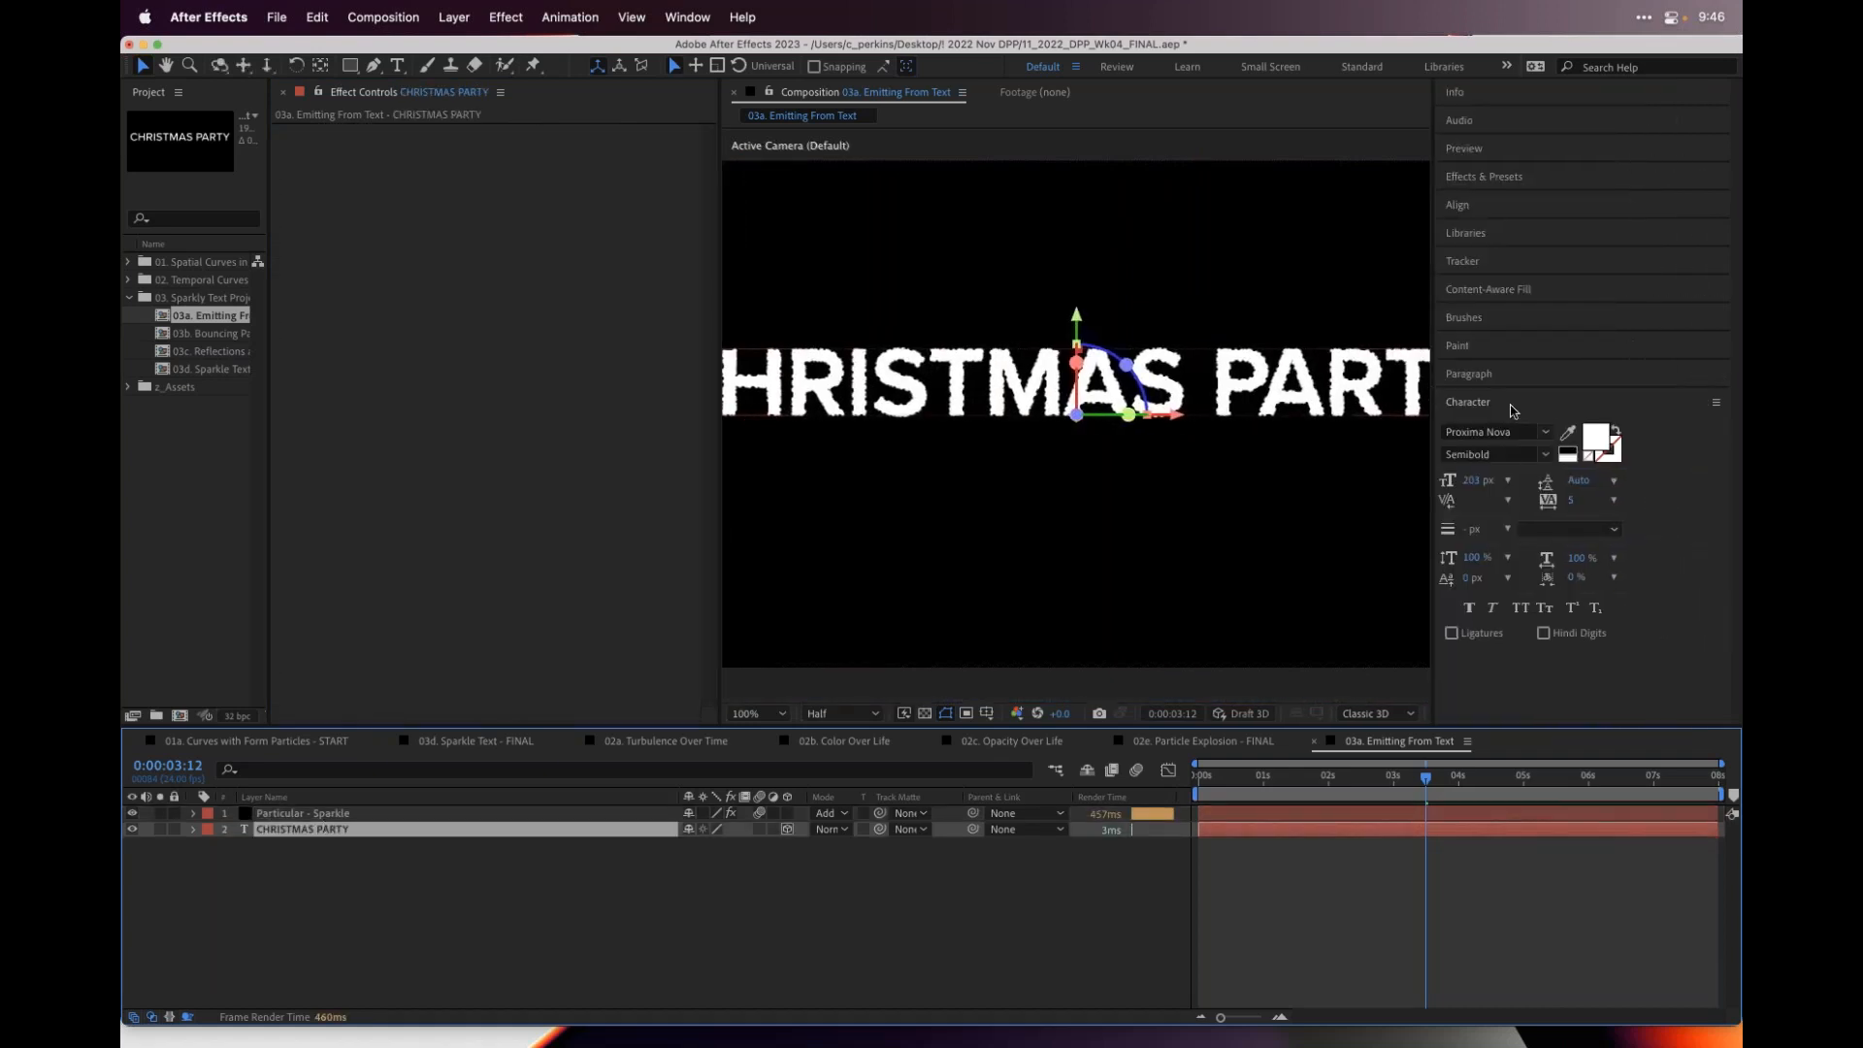
{"action": "left_click", "coordinate": [1596, 435]}
{"action": "left_click", "coordinate": [473, 611]}
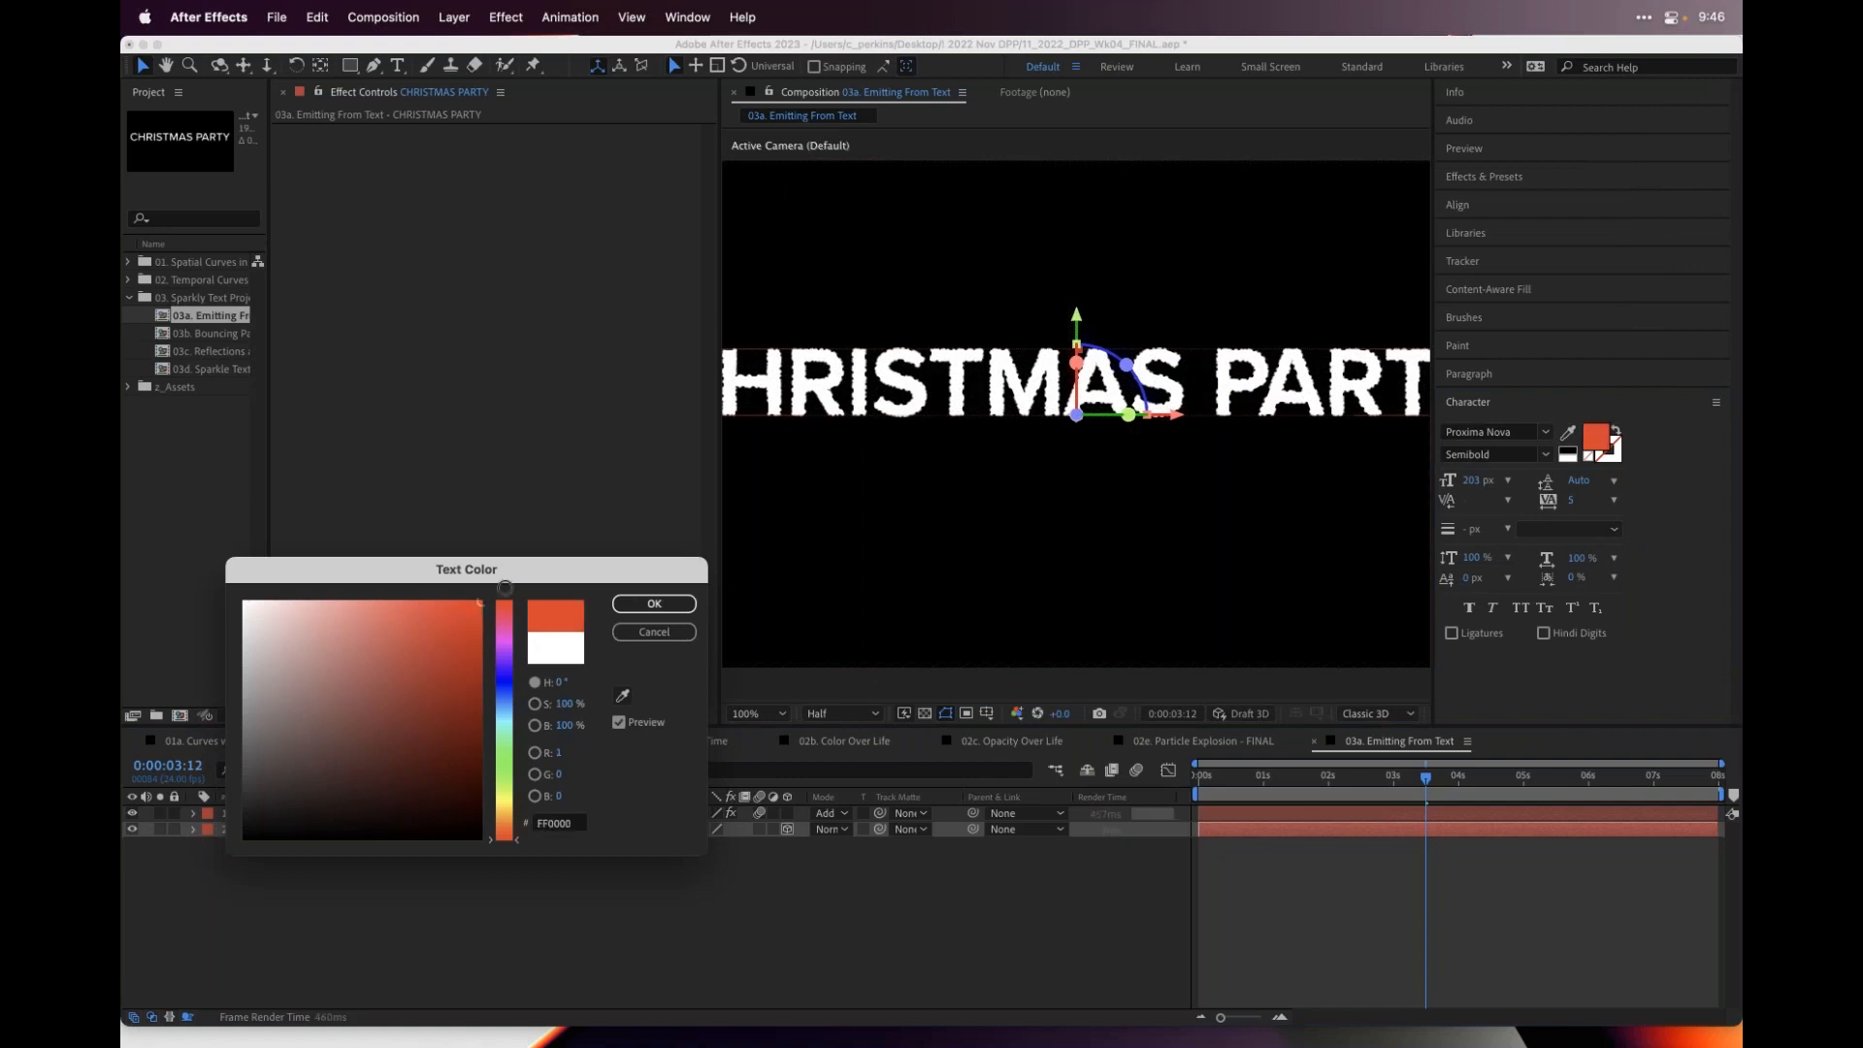
{"action": "left_click", "coordinate": [654, 604]}
{"action": "left_click_drag", "start_coordinate": [1231, 768], "coordinate": [1450, 761]}
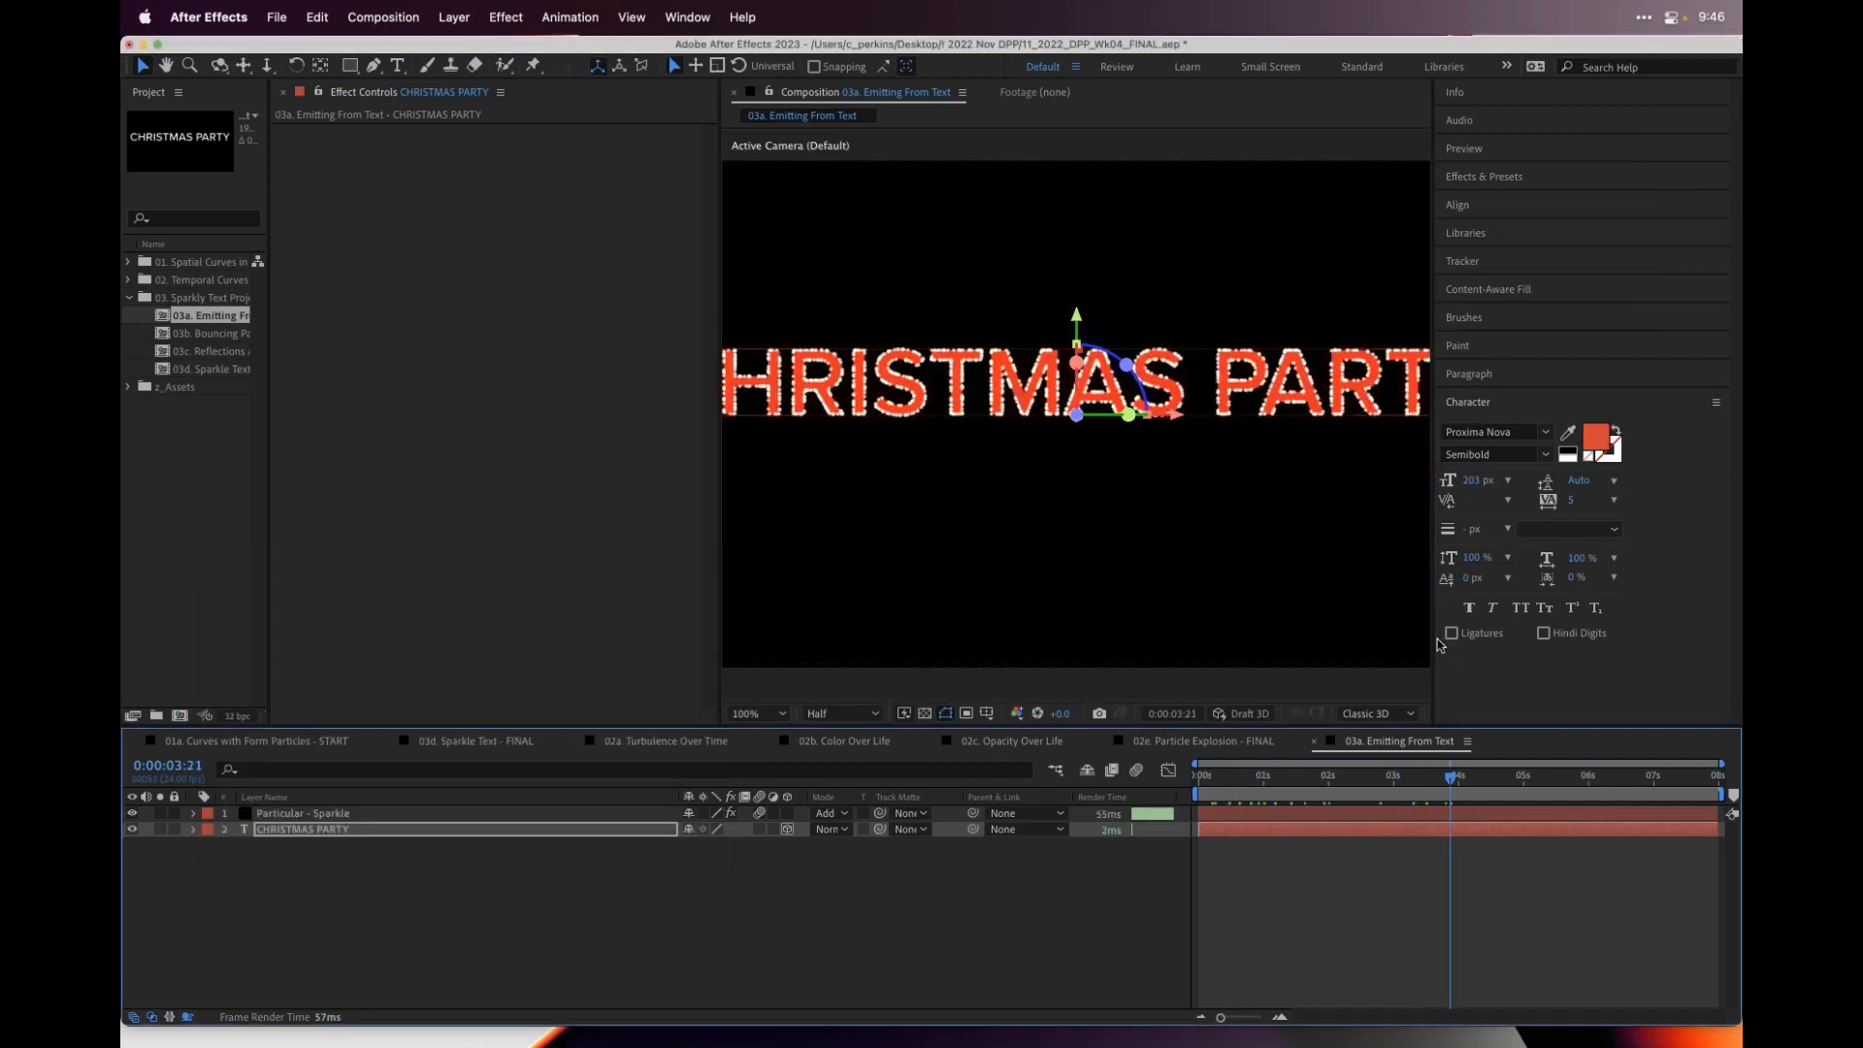
{"action": "left_click_drag", "start_coordinate": [1434, 637], "coordinate": [1669, 611]}
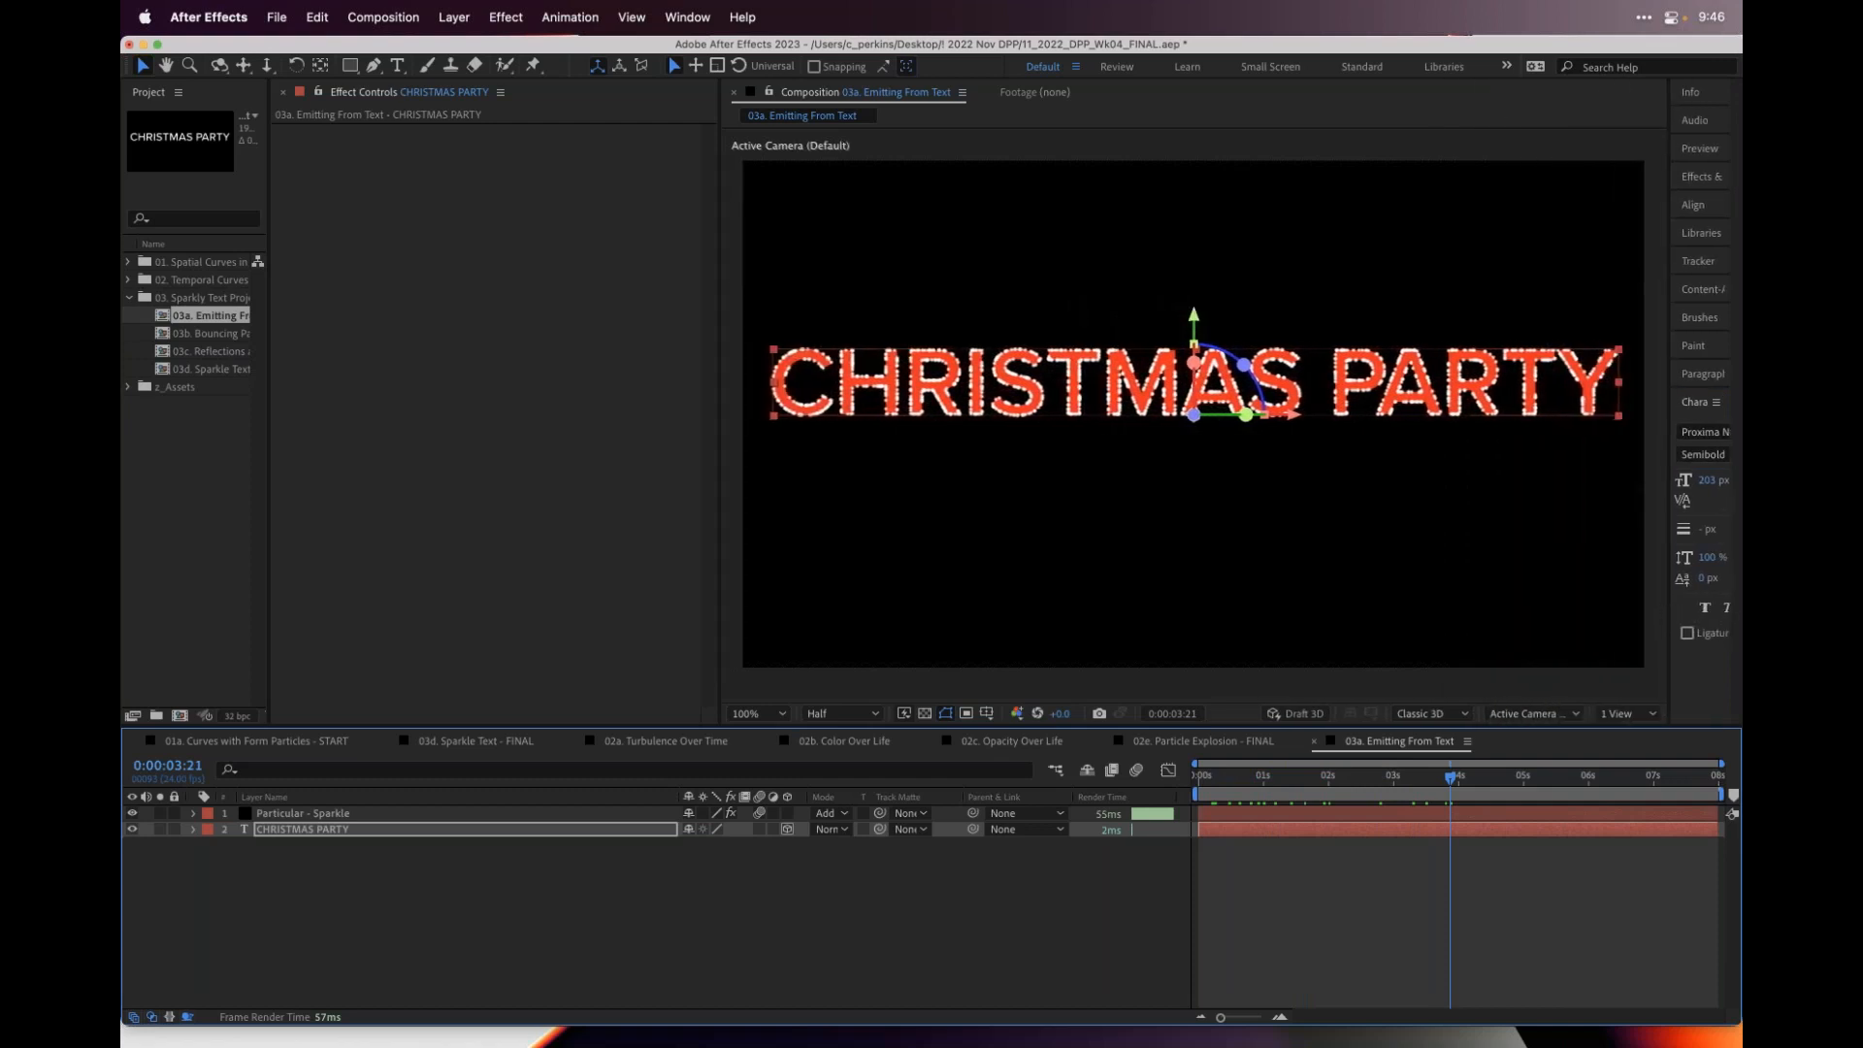
- Return to the Particular - Sparkle layer's effect settings and collapse the Text/Mask Emitter and Emitter groups
{"action": "left_click", "coordinate": [411, 817]}
{"action": "scroll", "coordinate": [444, 665], "scroll_direction": "down", "scroll_amount": 5}
{"action": "scroll", "coordinate": [445, 664], "scroll_direction": "down", "scroll_amount": 2}
{"action": "mouse_move", "coordinate": [519, 562]}
{"action": "left_mouse_down"}
{"action": "mouse_move", "coordinate": [468, 554]}
{"action": "mouse_move", "coordinate": [530, 550]}
{"action": "left_mouse_up"}
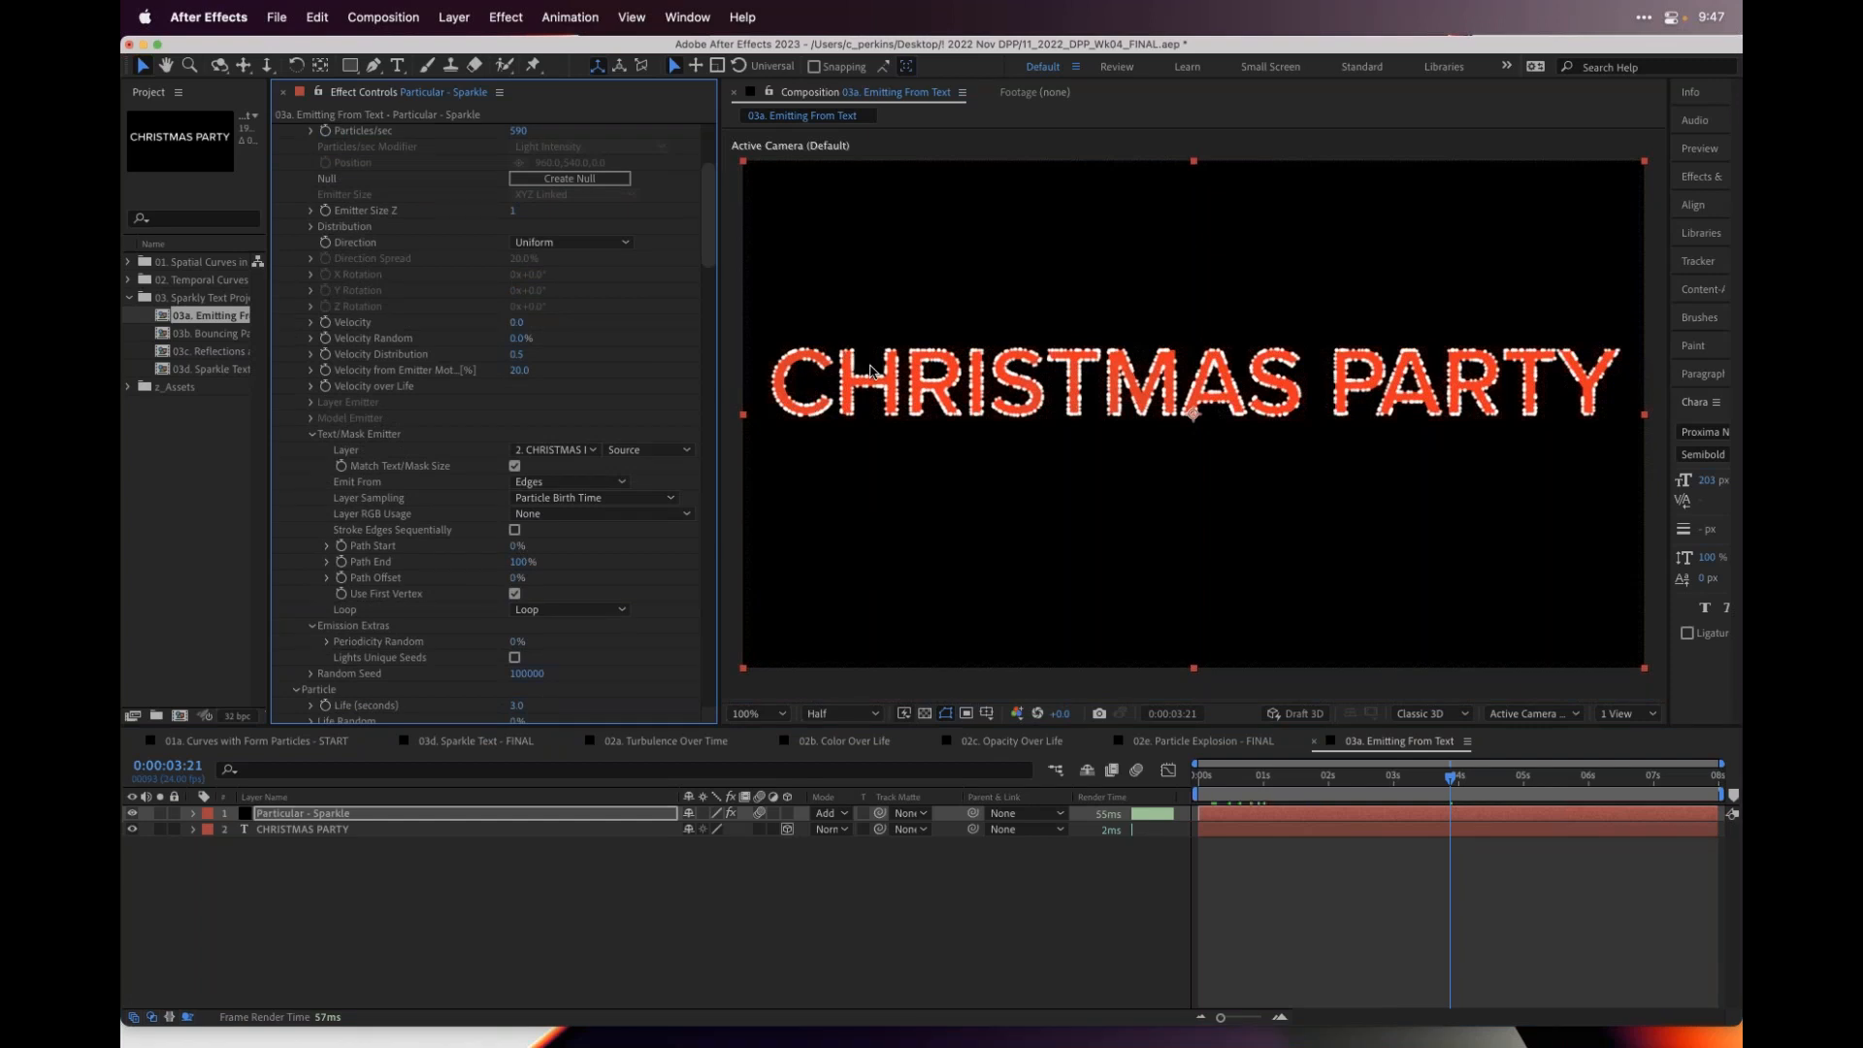
{"action": "left_click", "coordinate": [313, 436]}
{"action": "scroll", "coordinate": [308, 180], "scroll_direction": "up", "scroll_amount": 5}
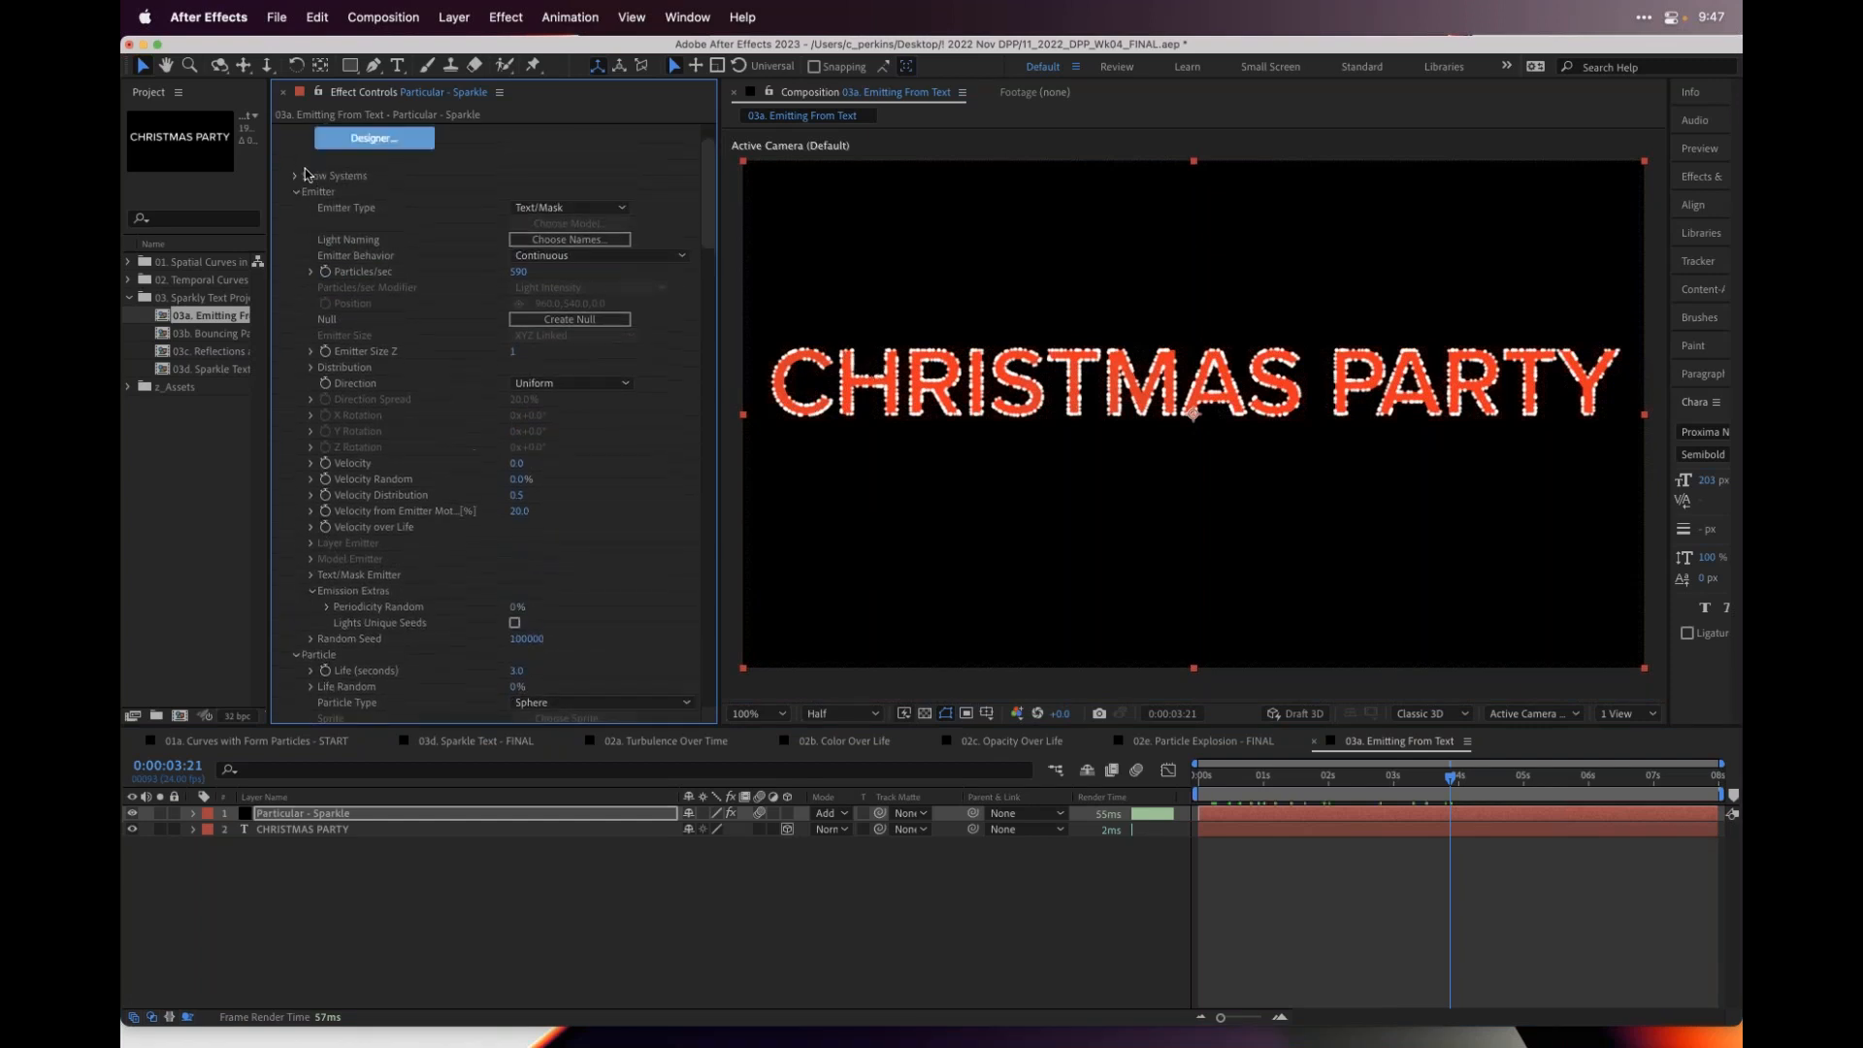
{"action": "left_click", "coordinate": [296, 191]}
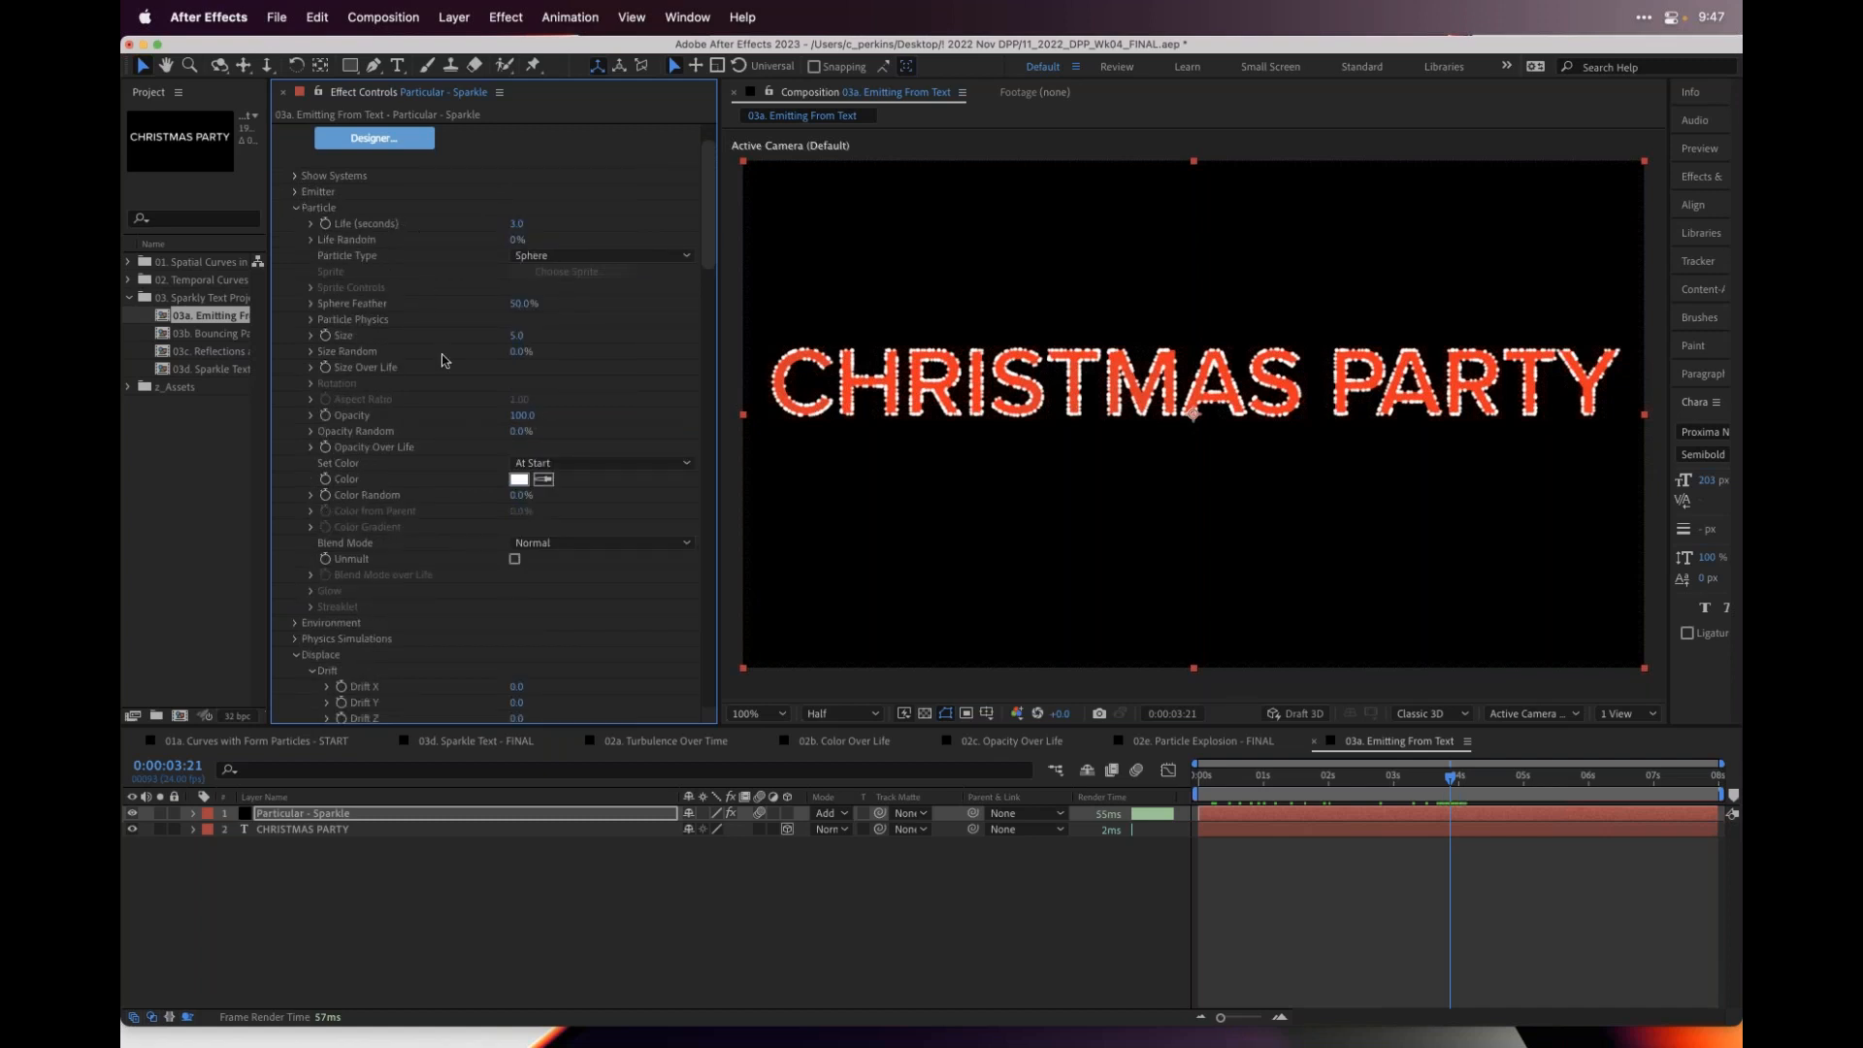
- Give the particles an overbright warm color with R 3, G 2 and B 1
{"action": "left_click", "coordinate": [519, 481]}
{"action": "left_click_drag", "start_coordinate": [472, 584], "coordinate": [730, 333]}
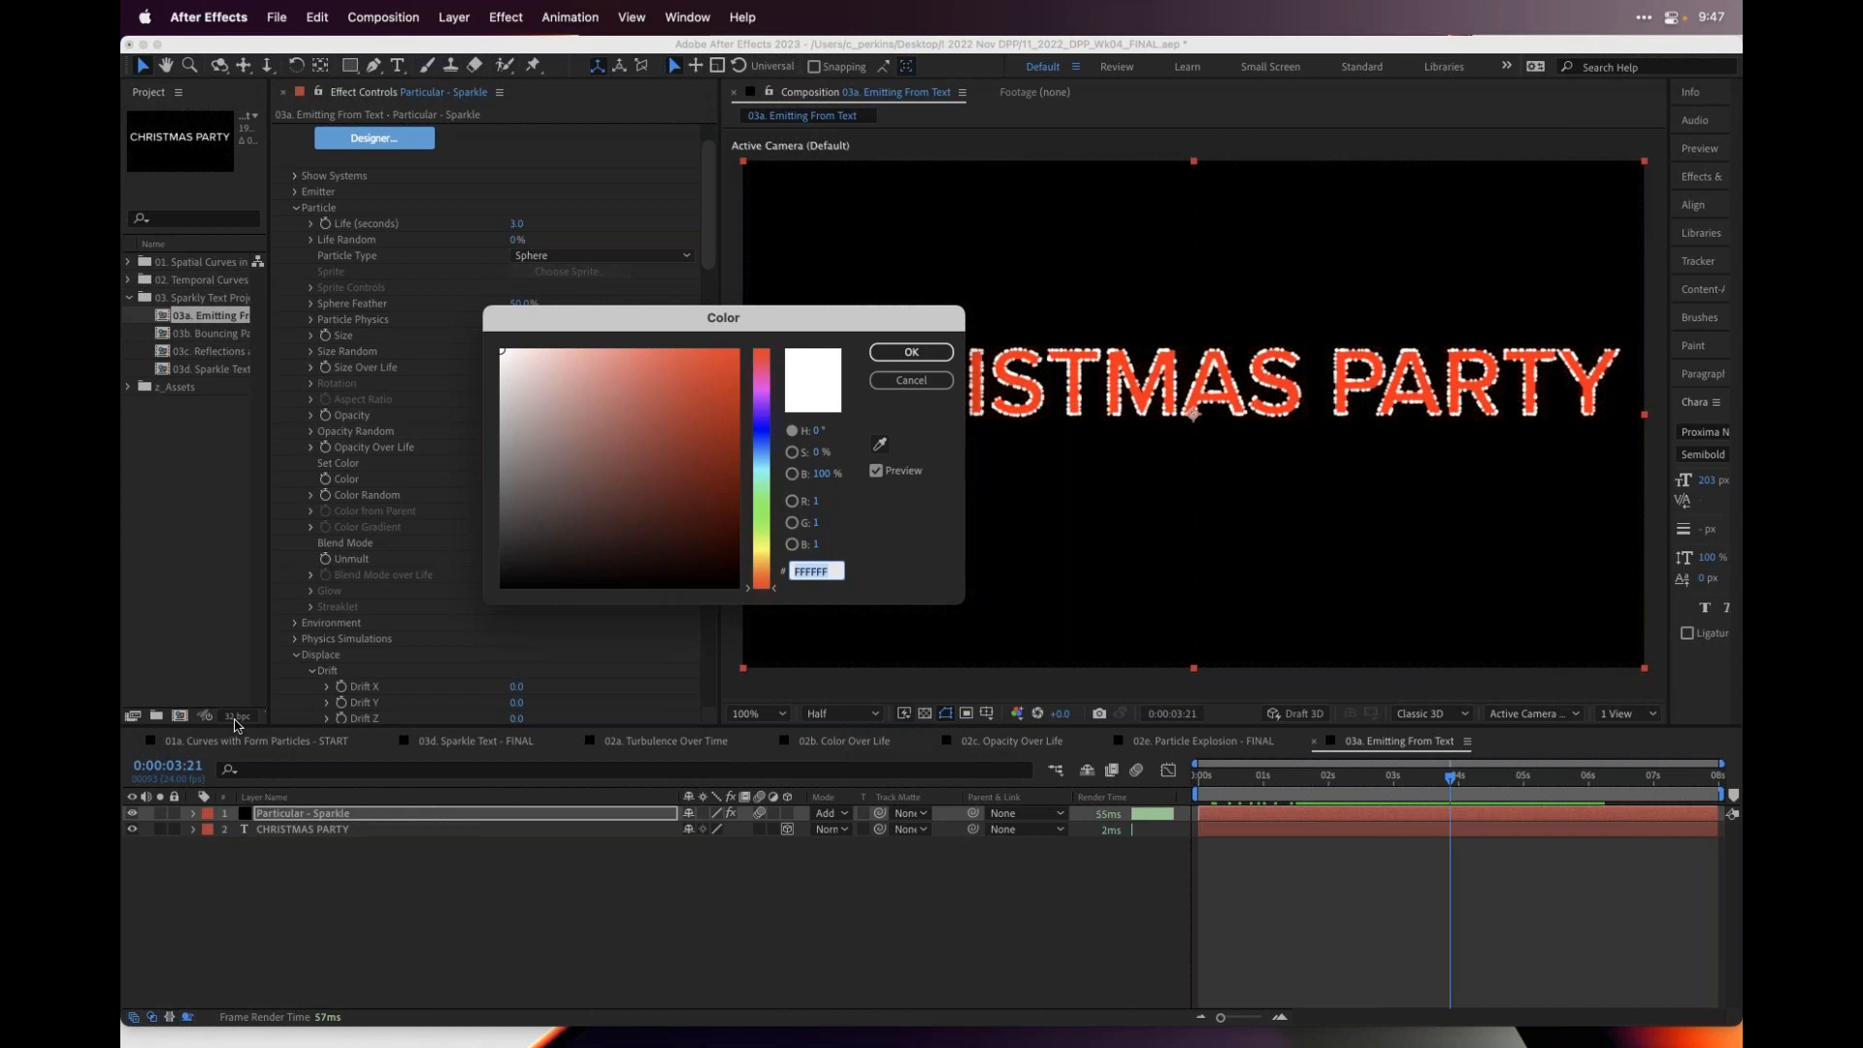
{"action": "left_click", "coordinate": [826, 509]}
{"action": "left_click", "coordinate": [816, 500]}
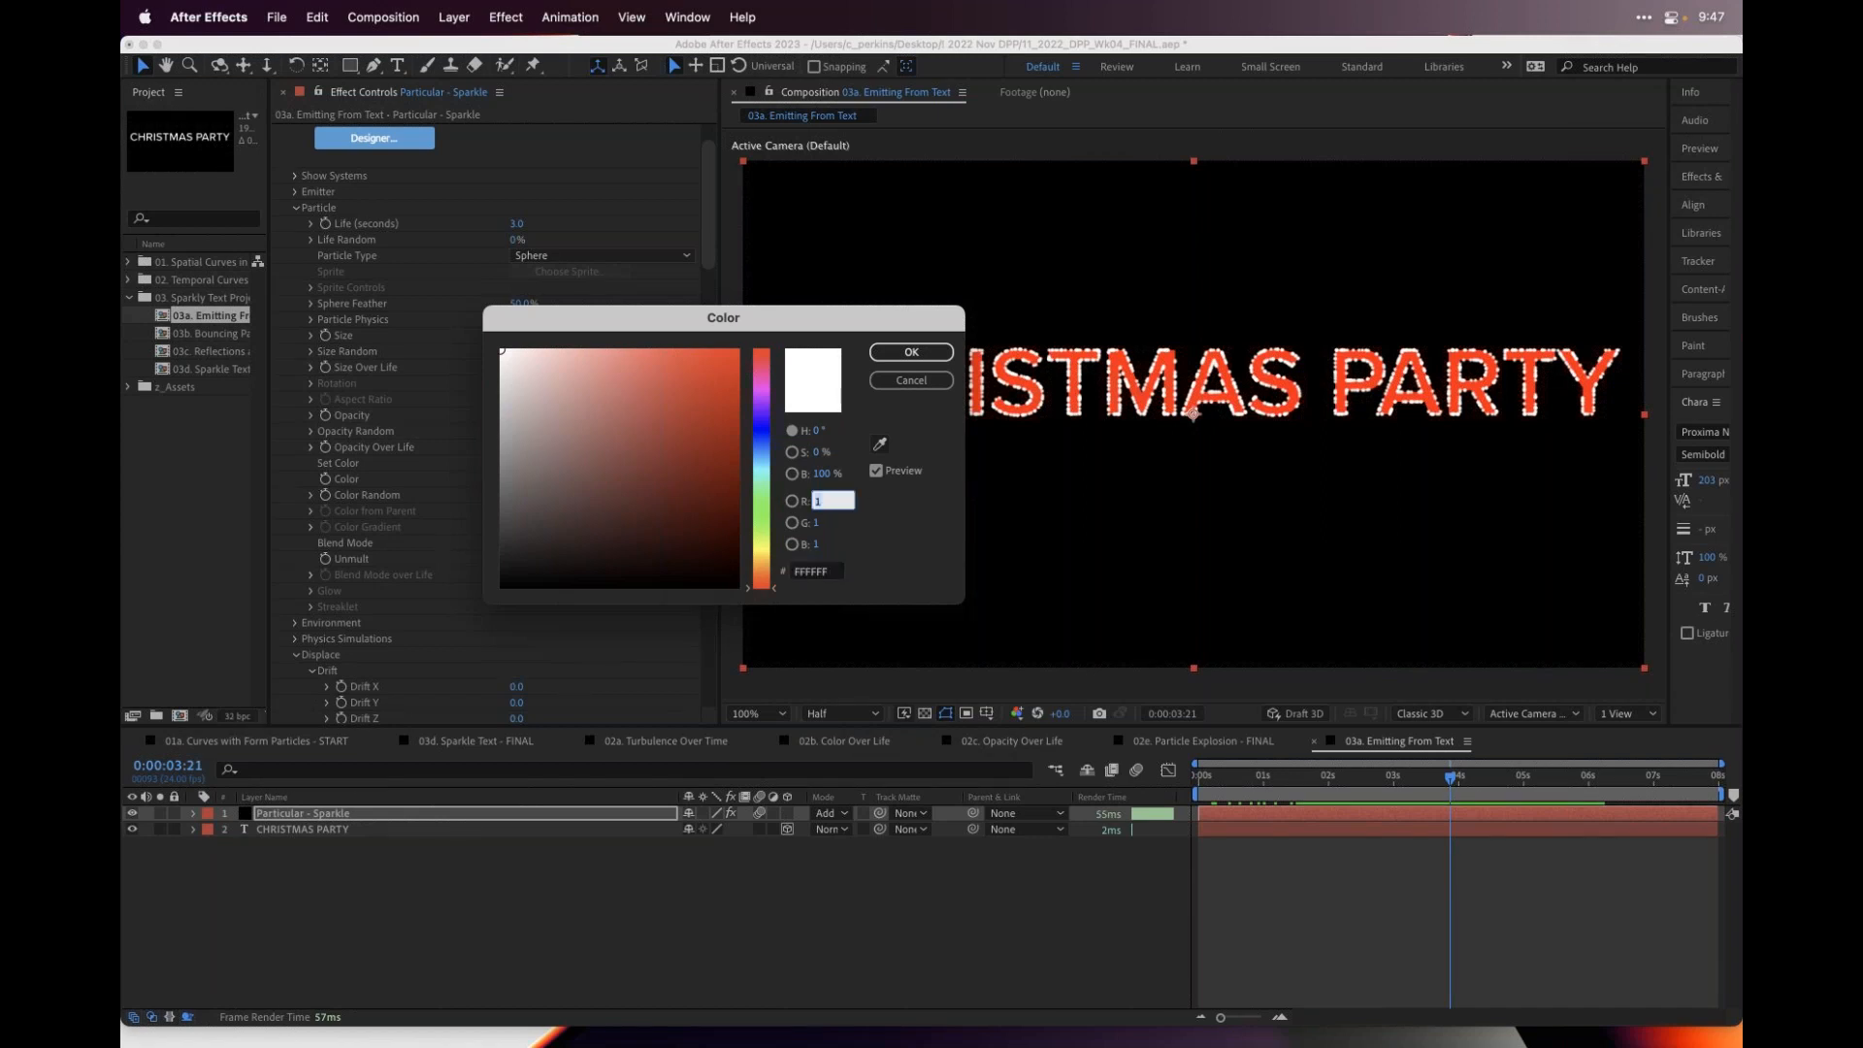
{"action": "type", "text": "3"}
{"action": "key", "text": "Tab"}
{"action": "type", "text": "2"}
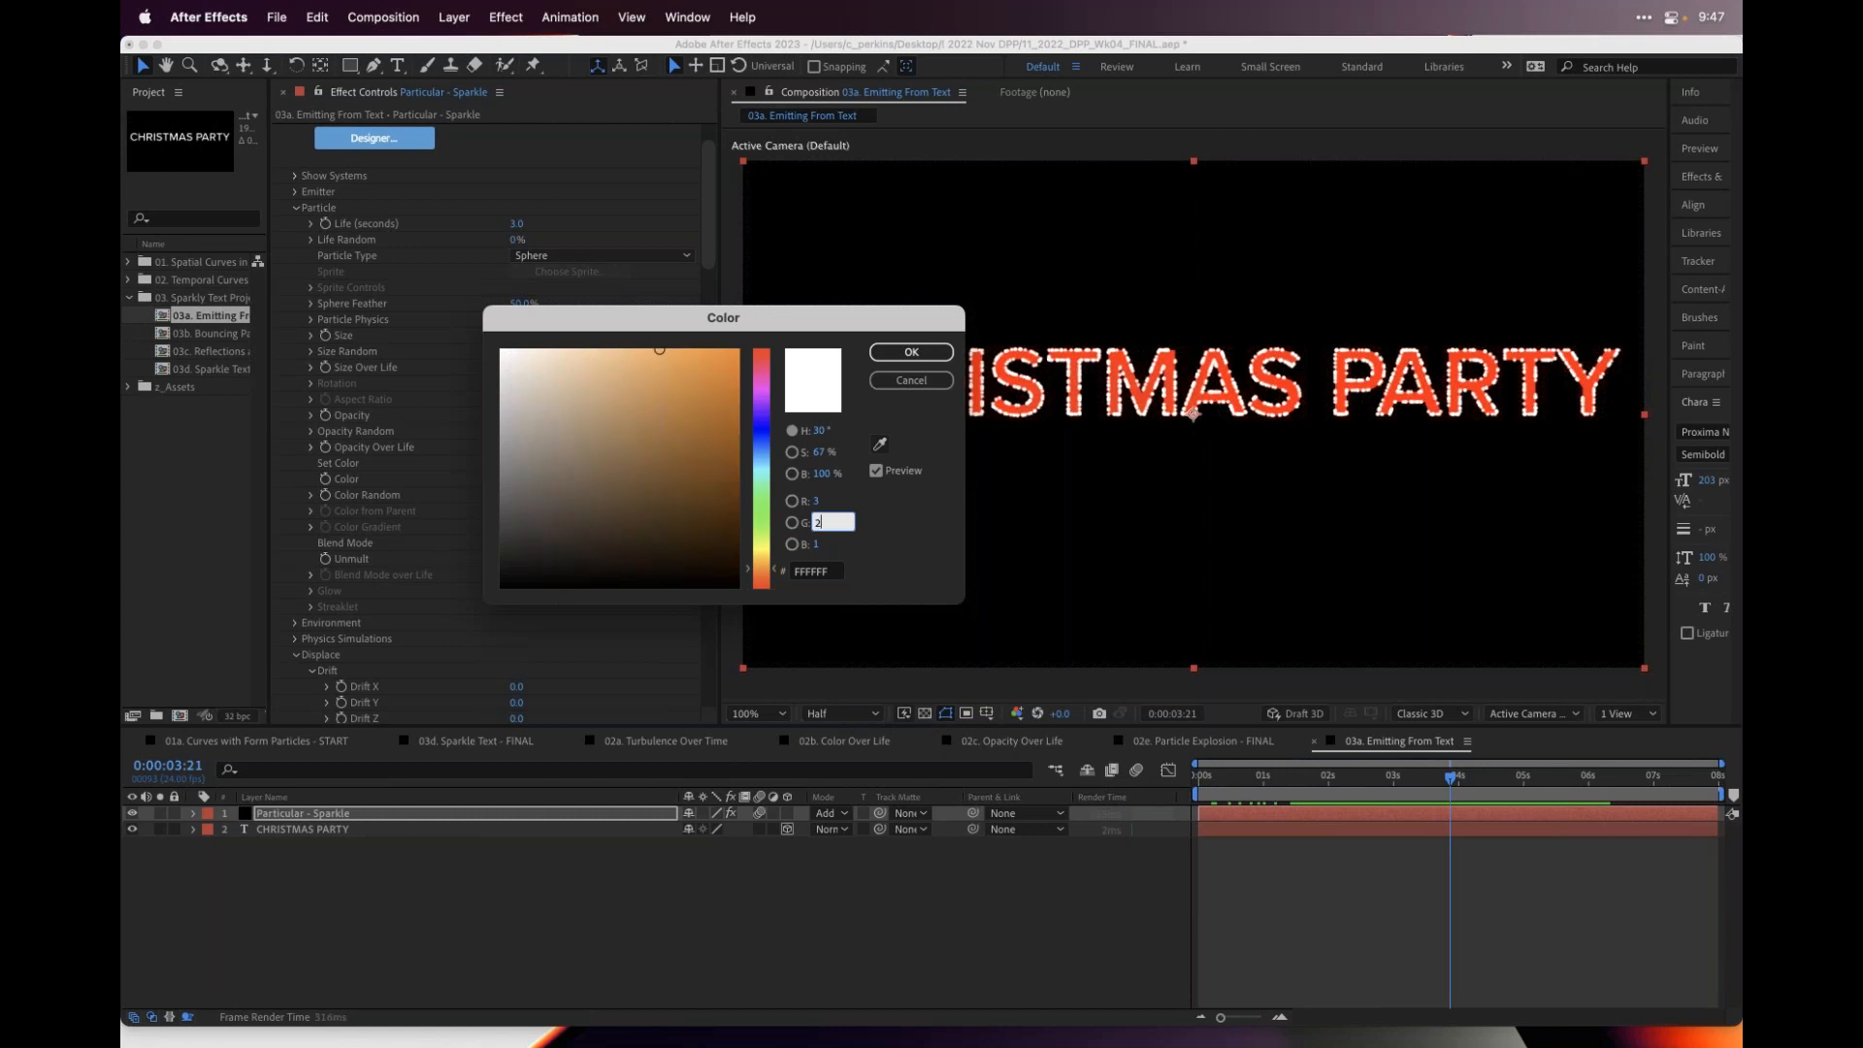
{"action": "key", "text": "Return"}
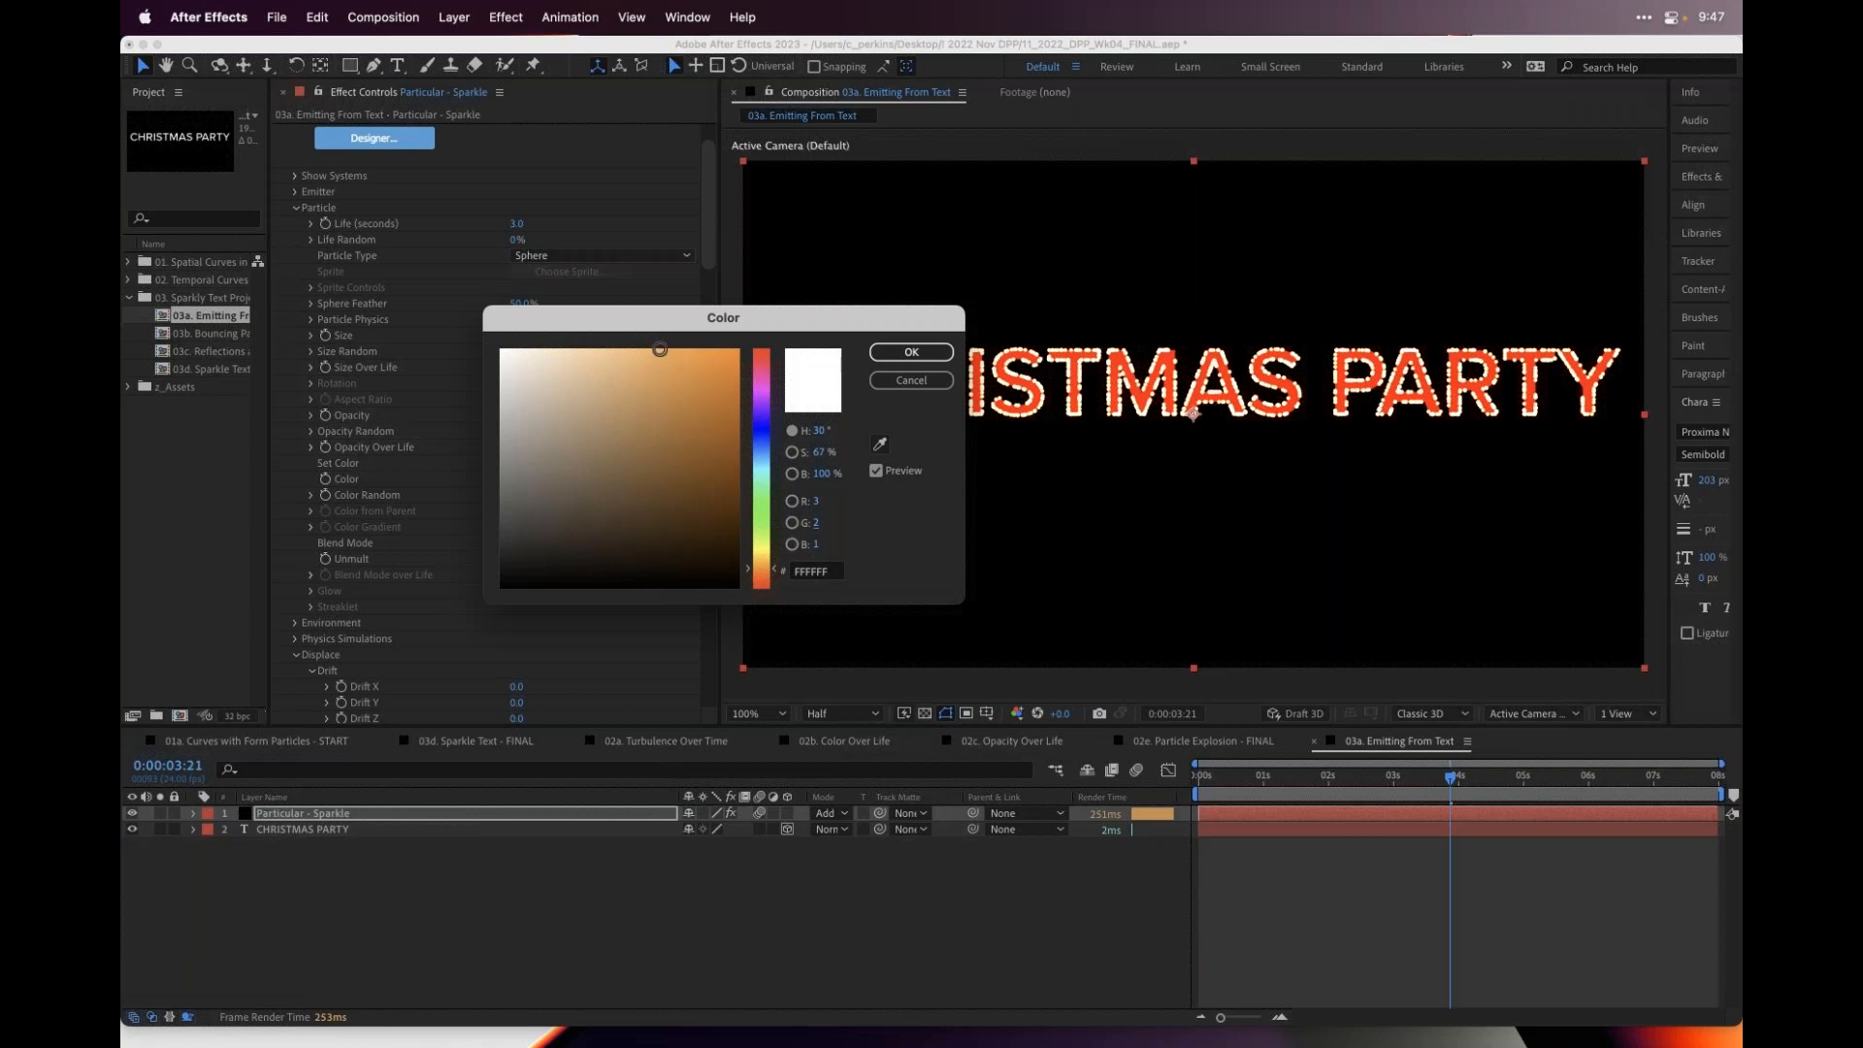
{"action": "left_click", "coordinate": [883, 356]}
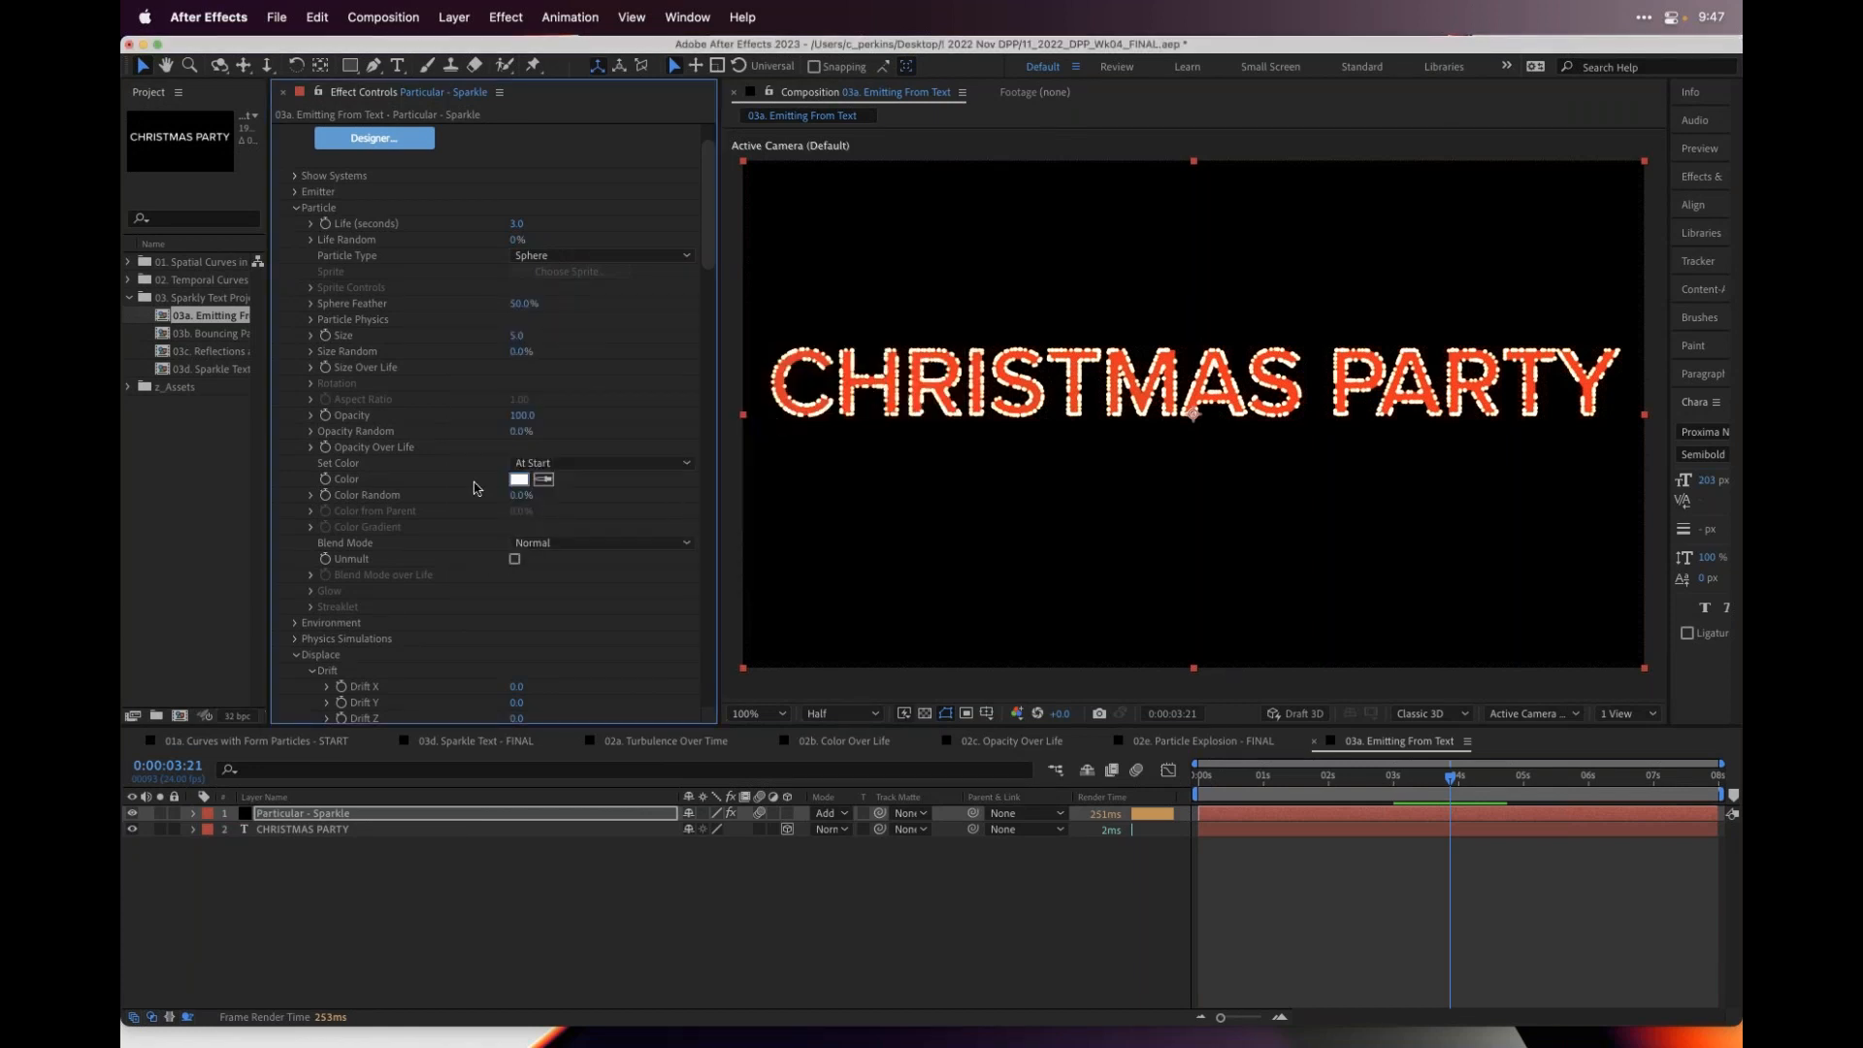
- Set the particle Size to 3 and Size Random to 100%, and scrub up to four seconds to check the outlines
{"action": "left_click", "coordinate": [515, 335]}
{"action": "type", "text": "5"}
{"action": "key", "text": "Return"}
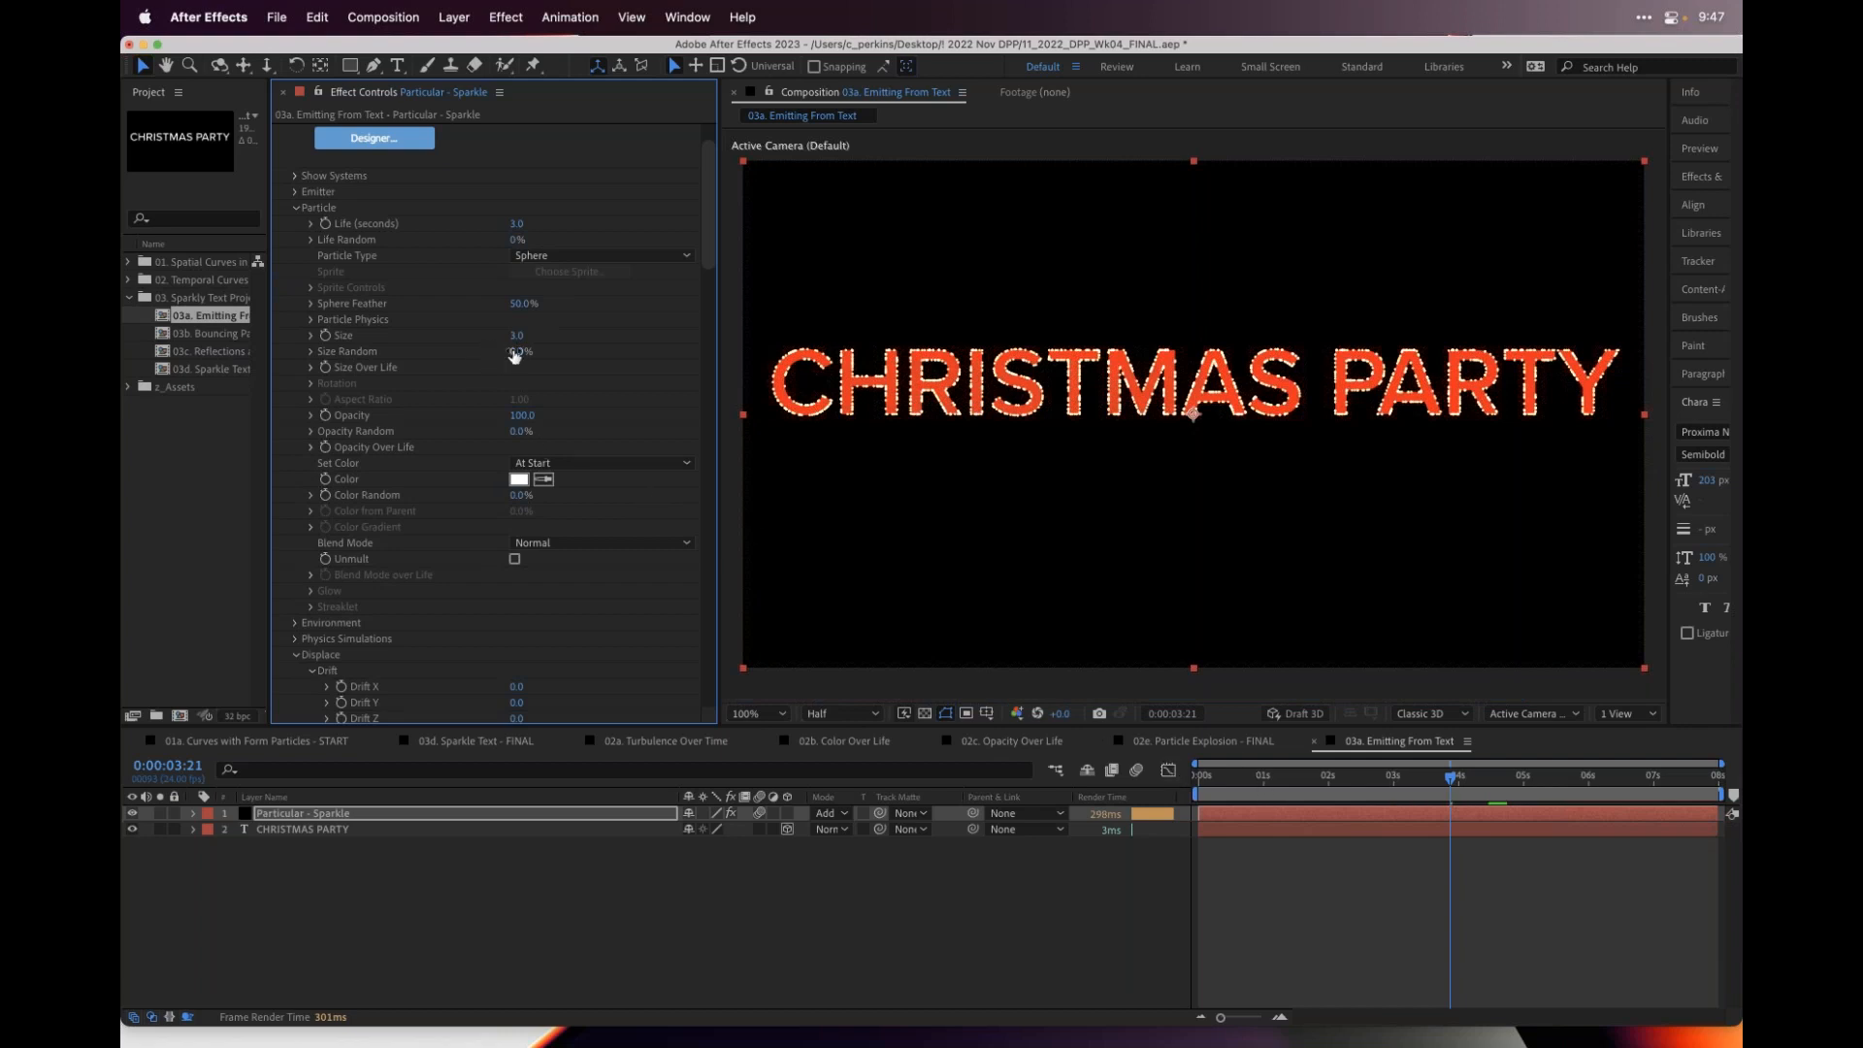
{"action": "left_click_drag", "start_coordinate": [527, 351], "coordinate": [650, 359]}
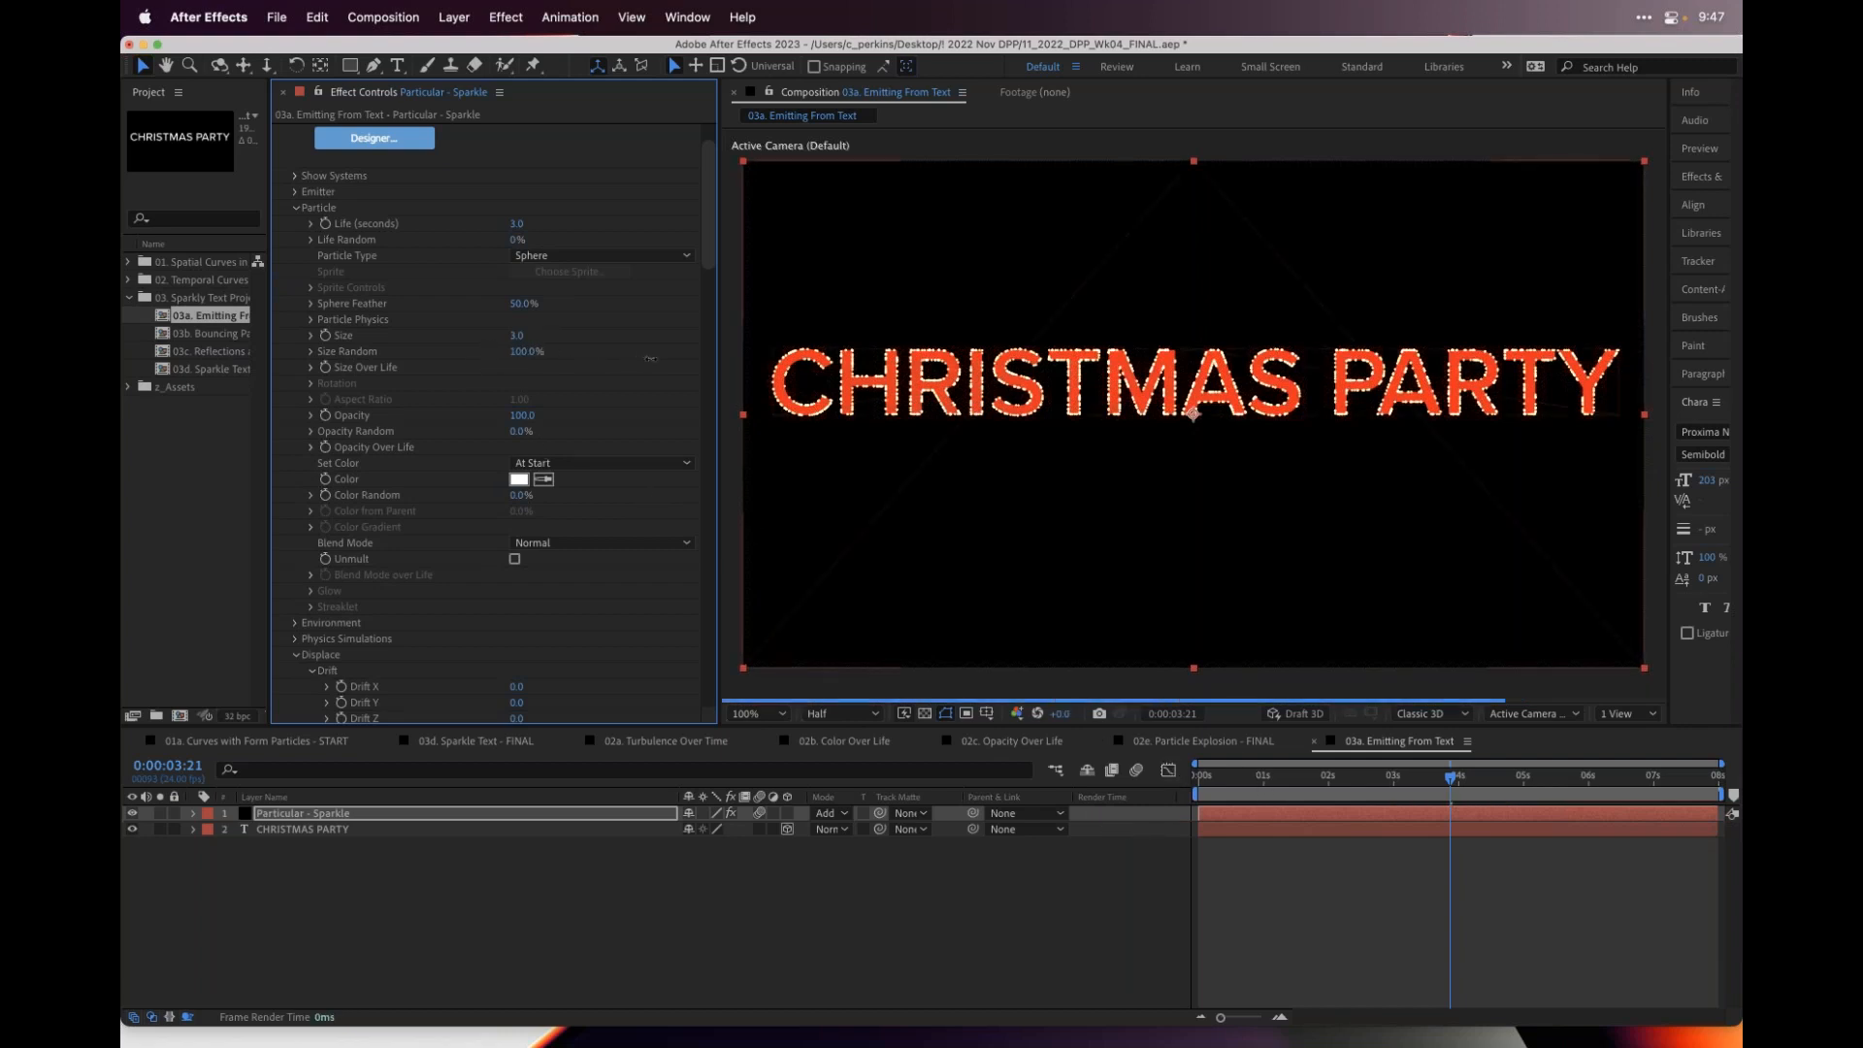
{"action": "left_click_drag", "start_coordinate": [1233, 776], "coordinate": [1458, 769]}
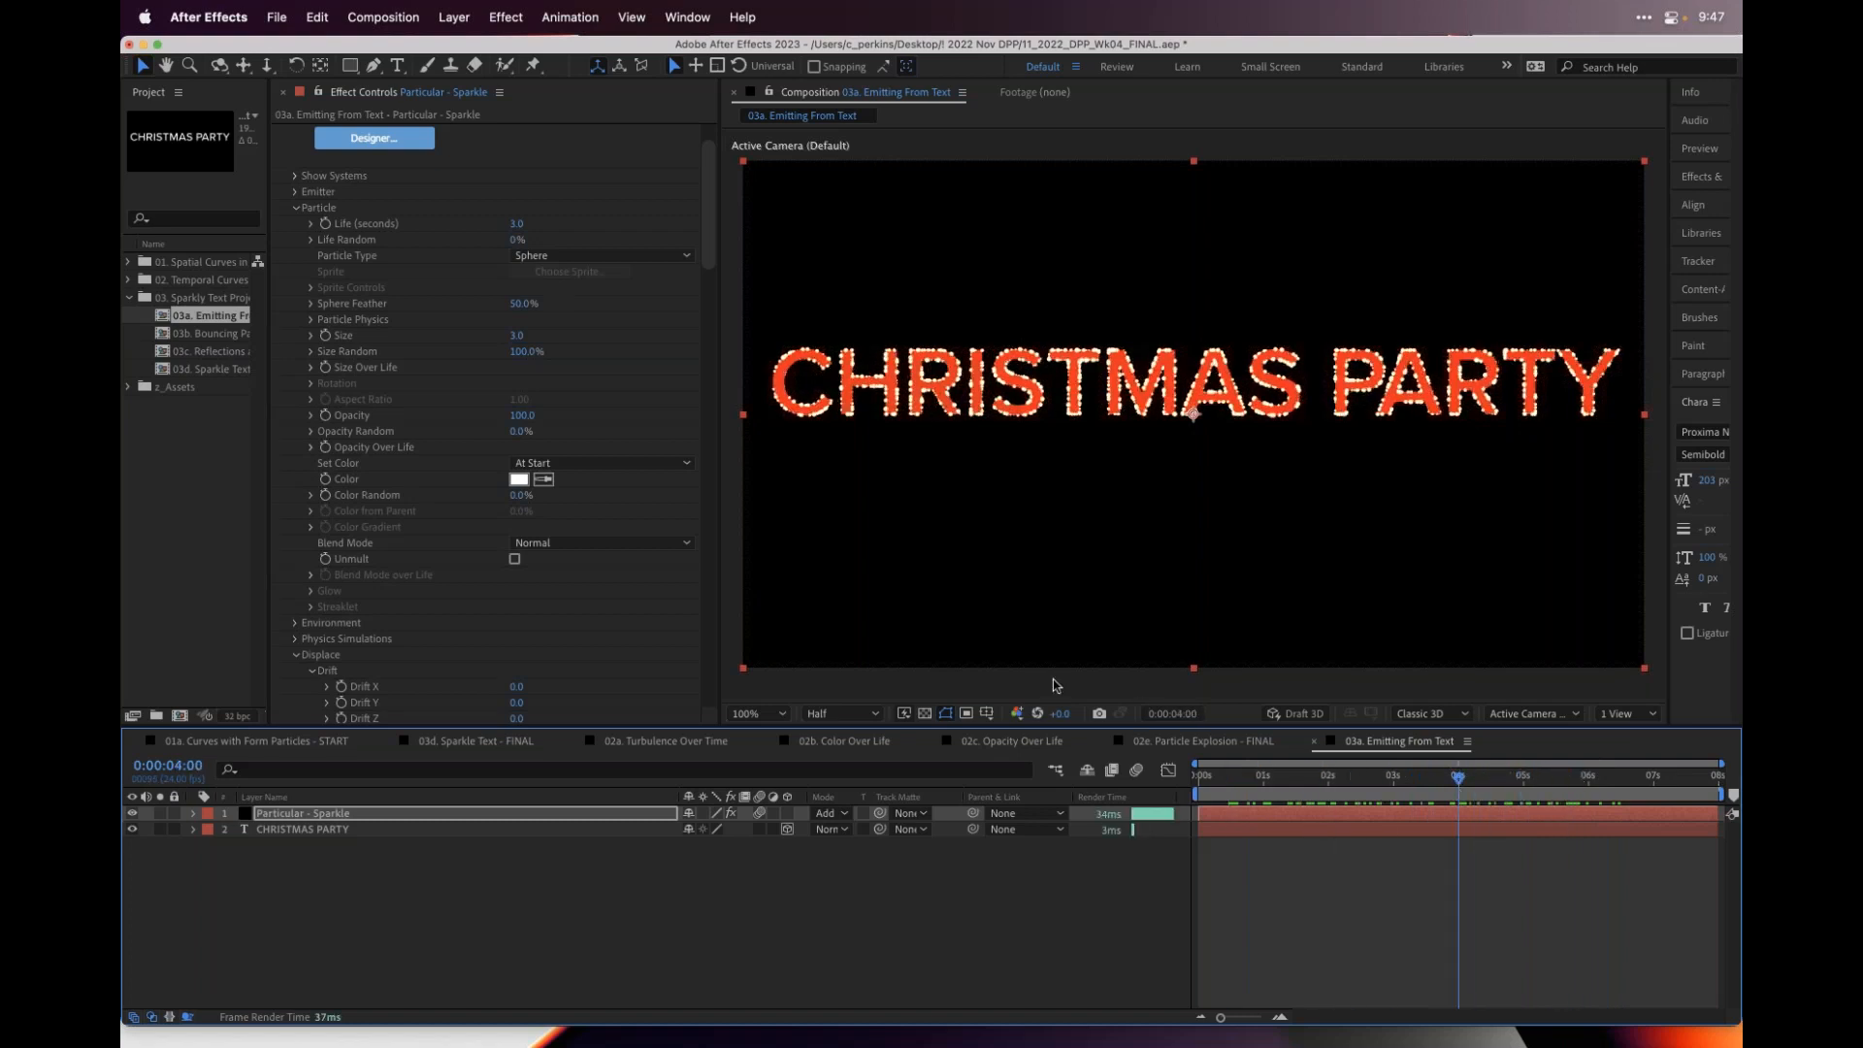
- Collapse the Particle and Displace groups and scrub between one and four and a half seconds to examine the particle outlines
{"action": "left_click_drag", "start_coordinate": [721, 431], "coordinate": [831, 430]}
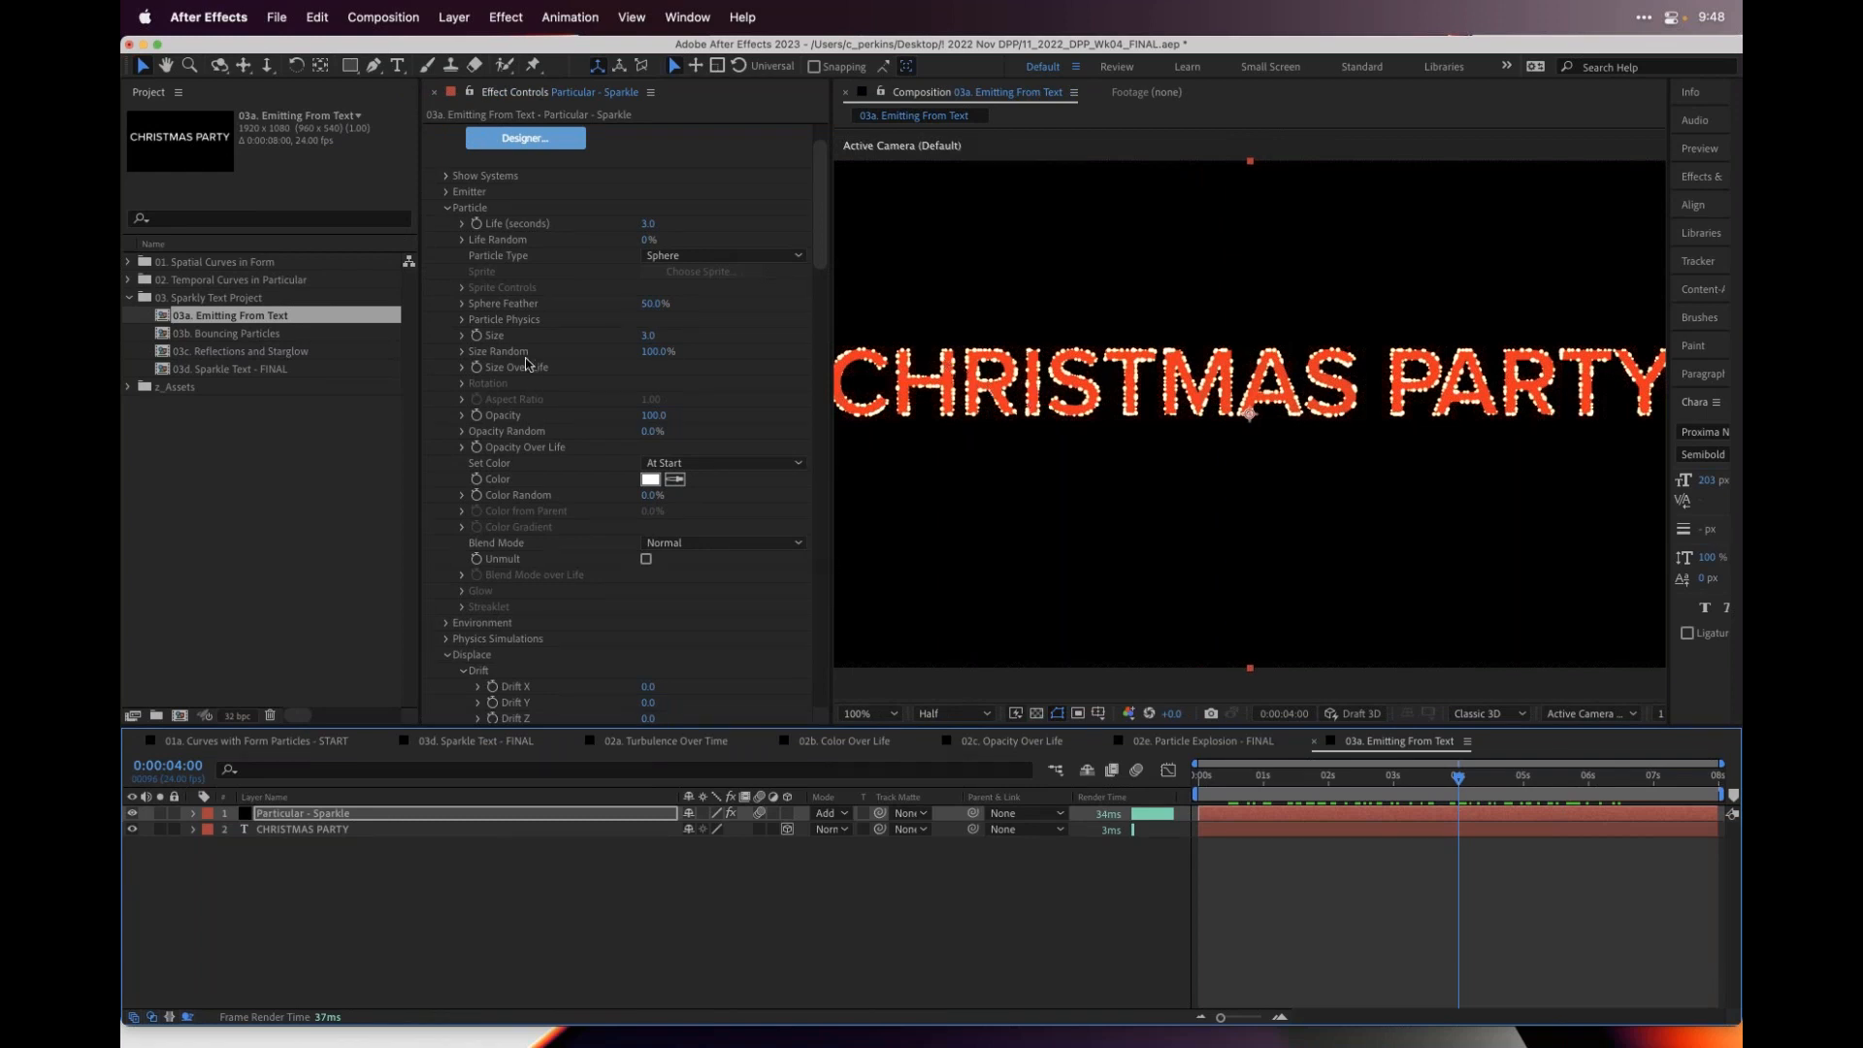
{"action": "scroll", "coordinate": [446, 292], "scroll_direction": "up", "scroll_amount": 3}
{"action": "left_click", "coordinate": [446, 281]}
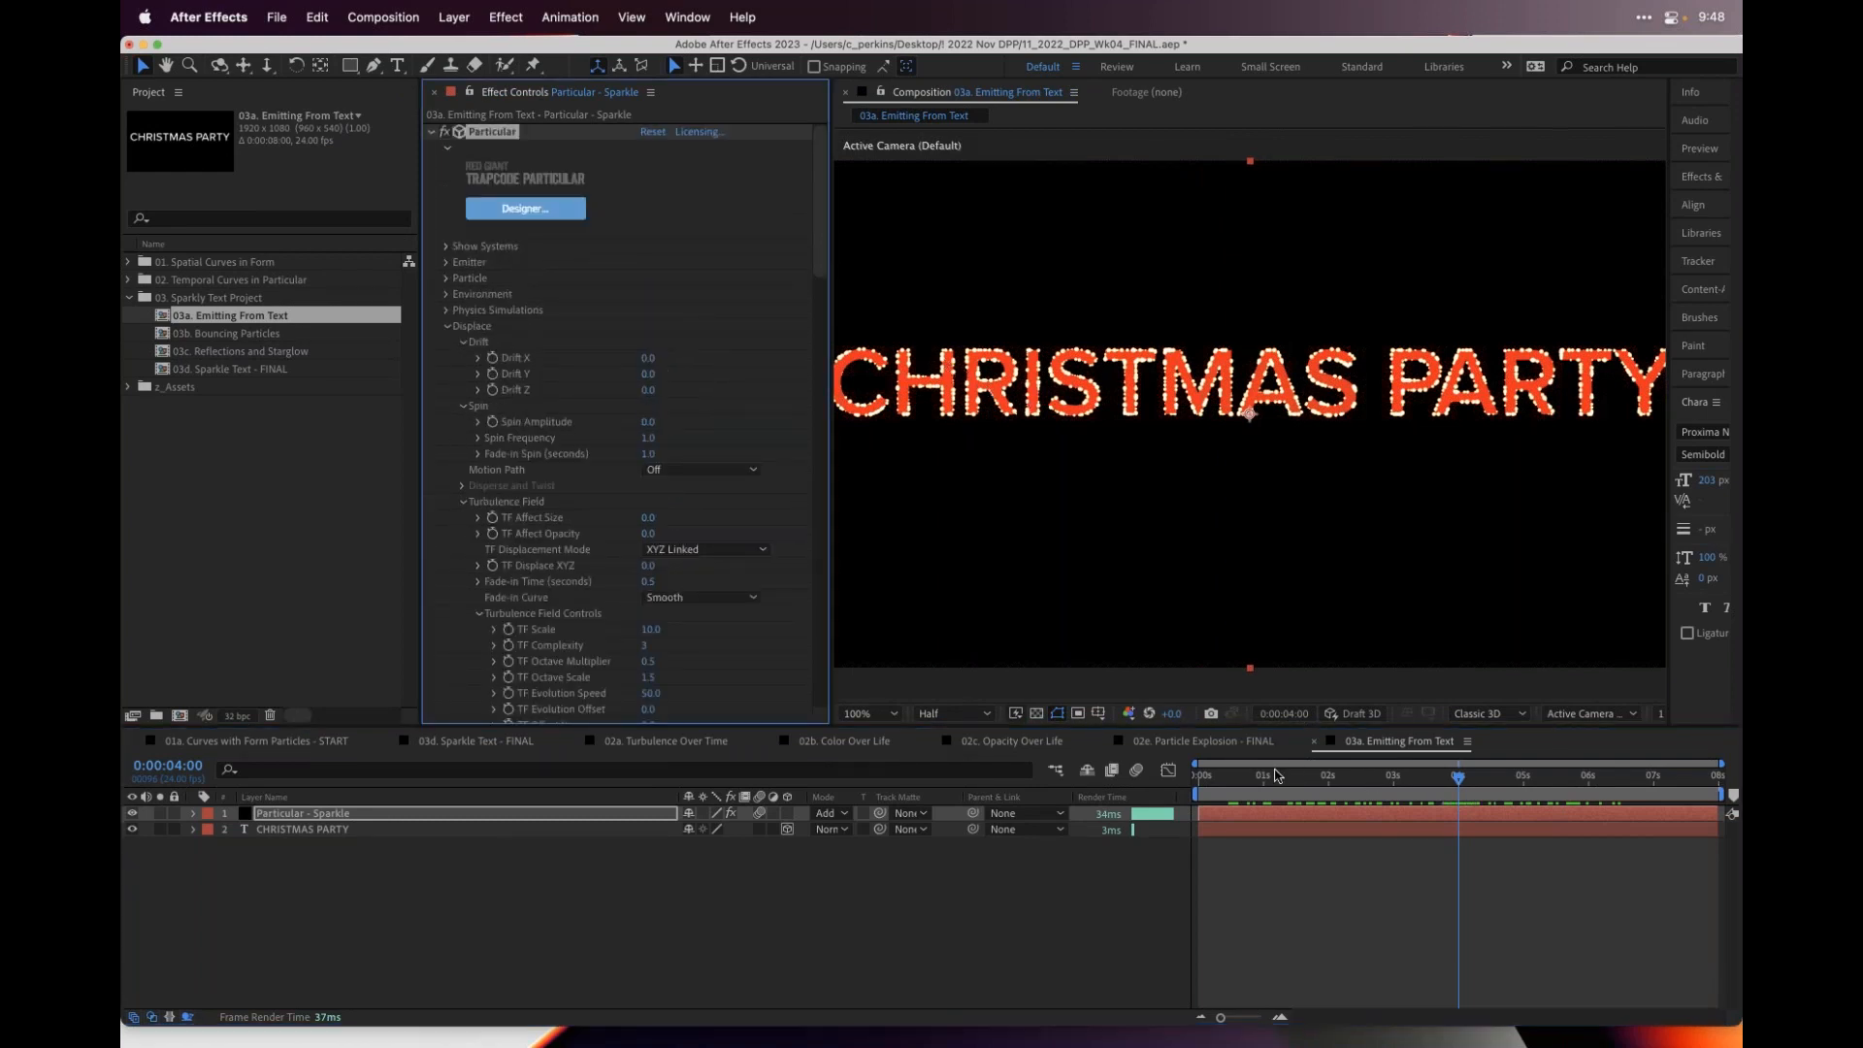
{"action": "left_click_drag", "start_coordinate": [1268, 776], "coordinate": [1491, 776]}
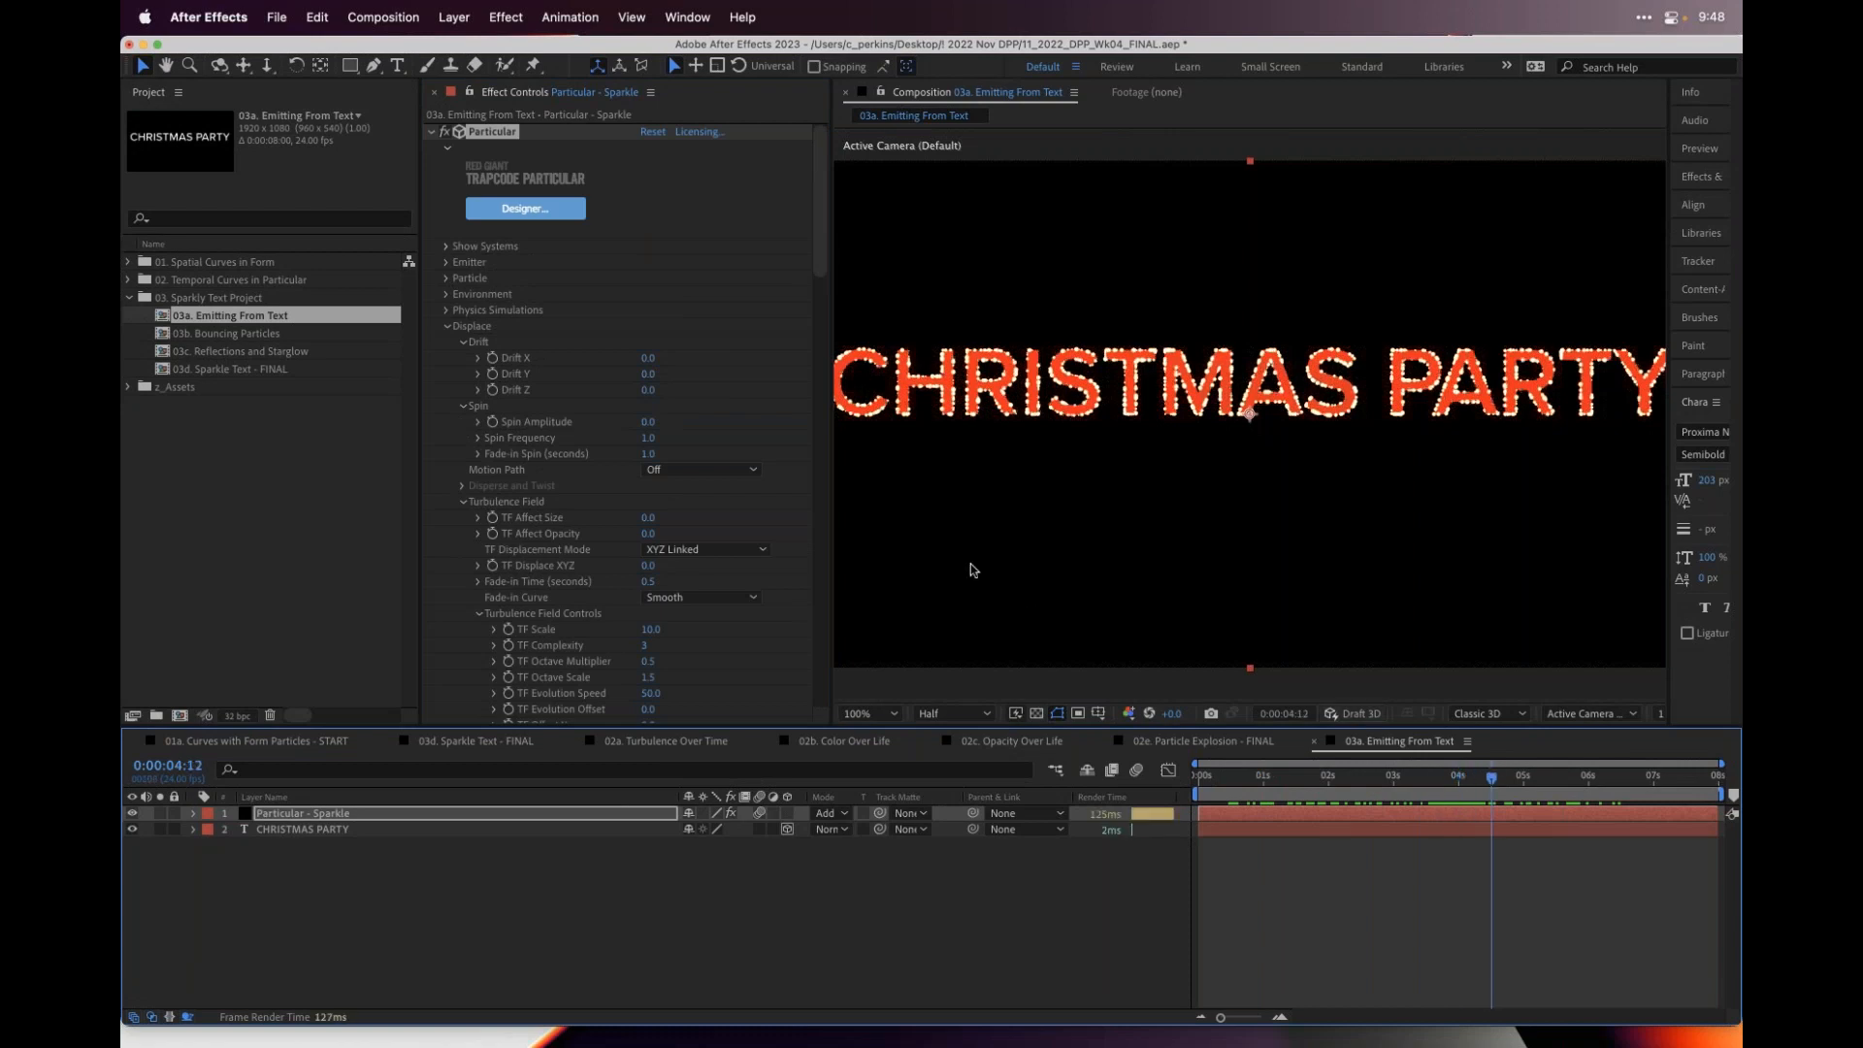
{"action": "left_click_drag", "start_coordinate": [1281, 776], "coordinate": [1394, 776]}
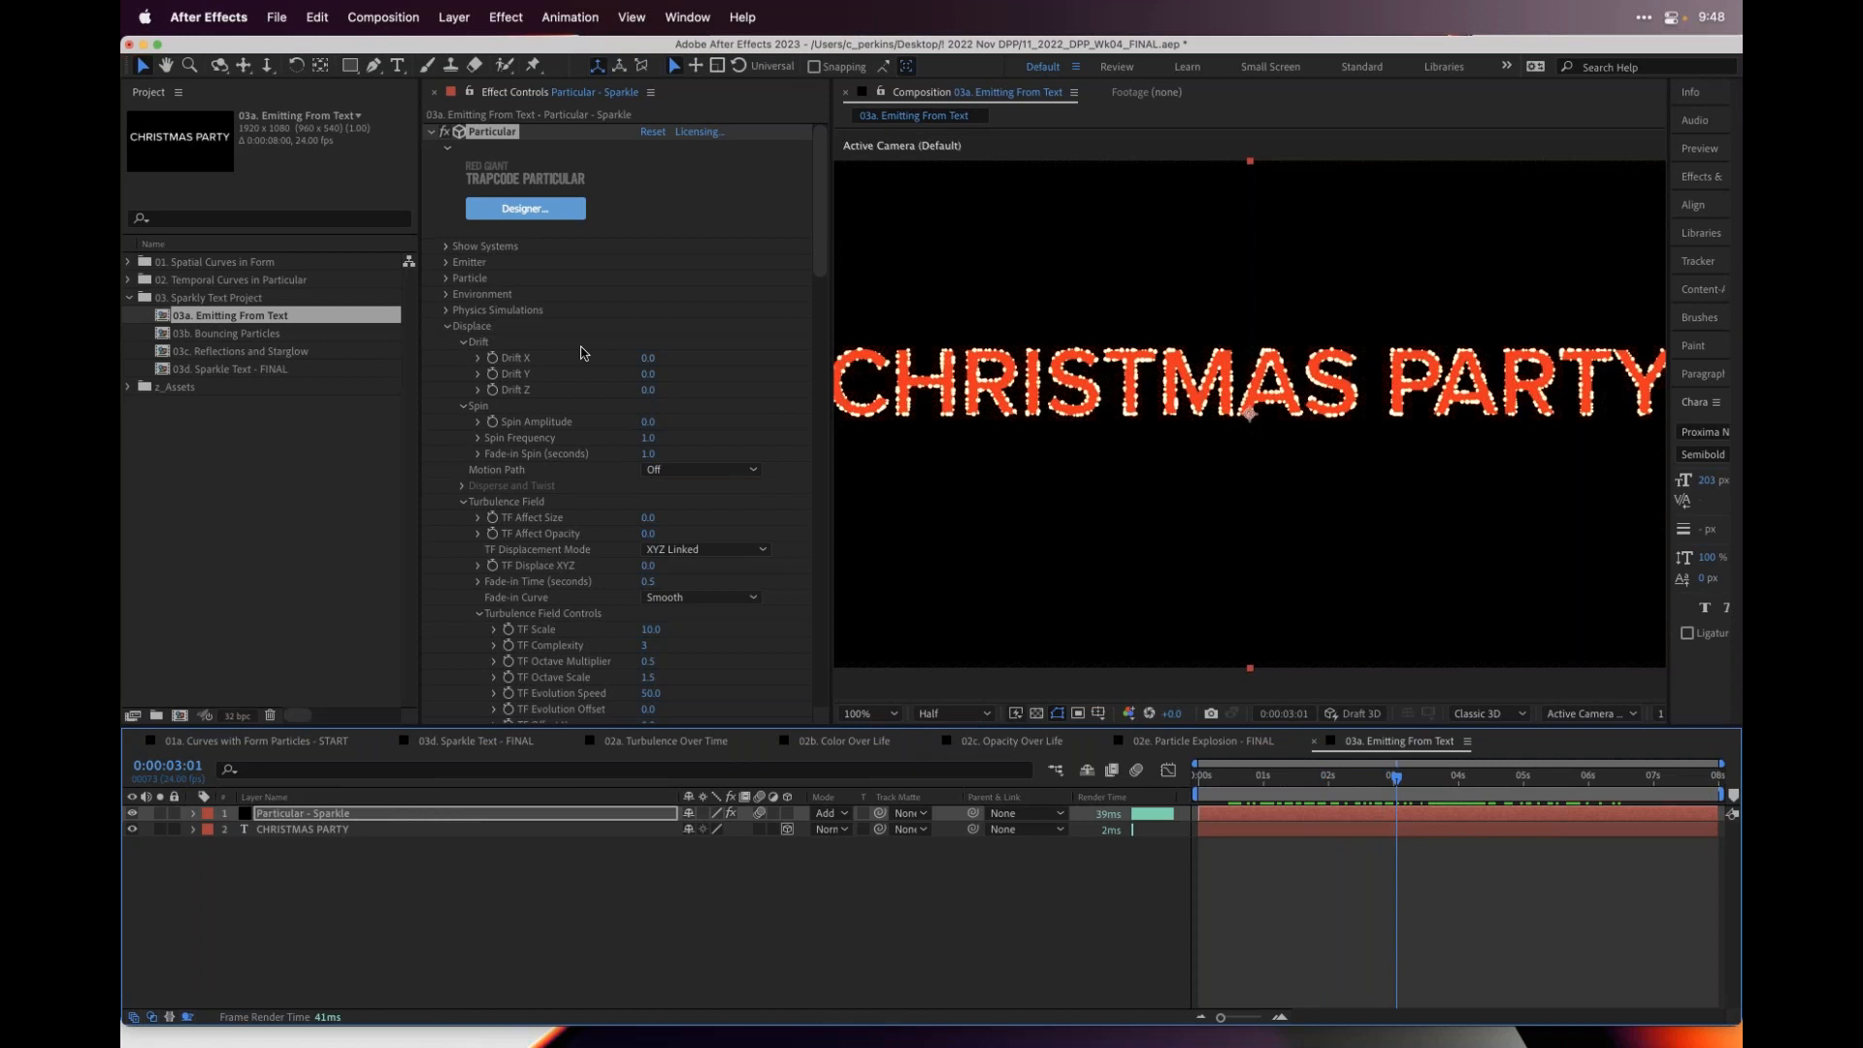
{"action": "left_click", "coordinate": [446, 325]}
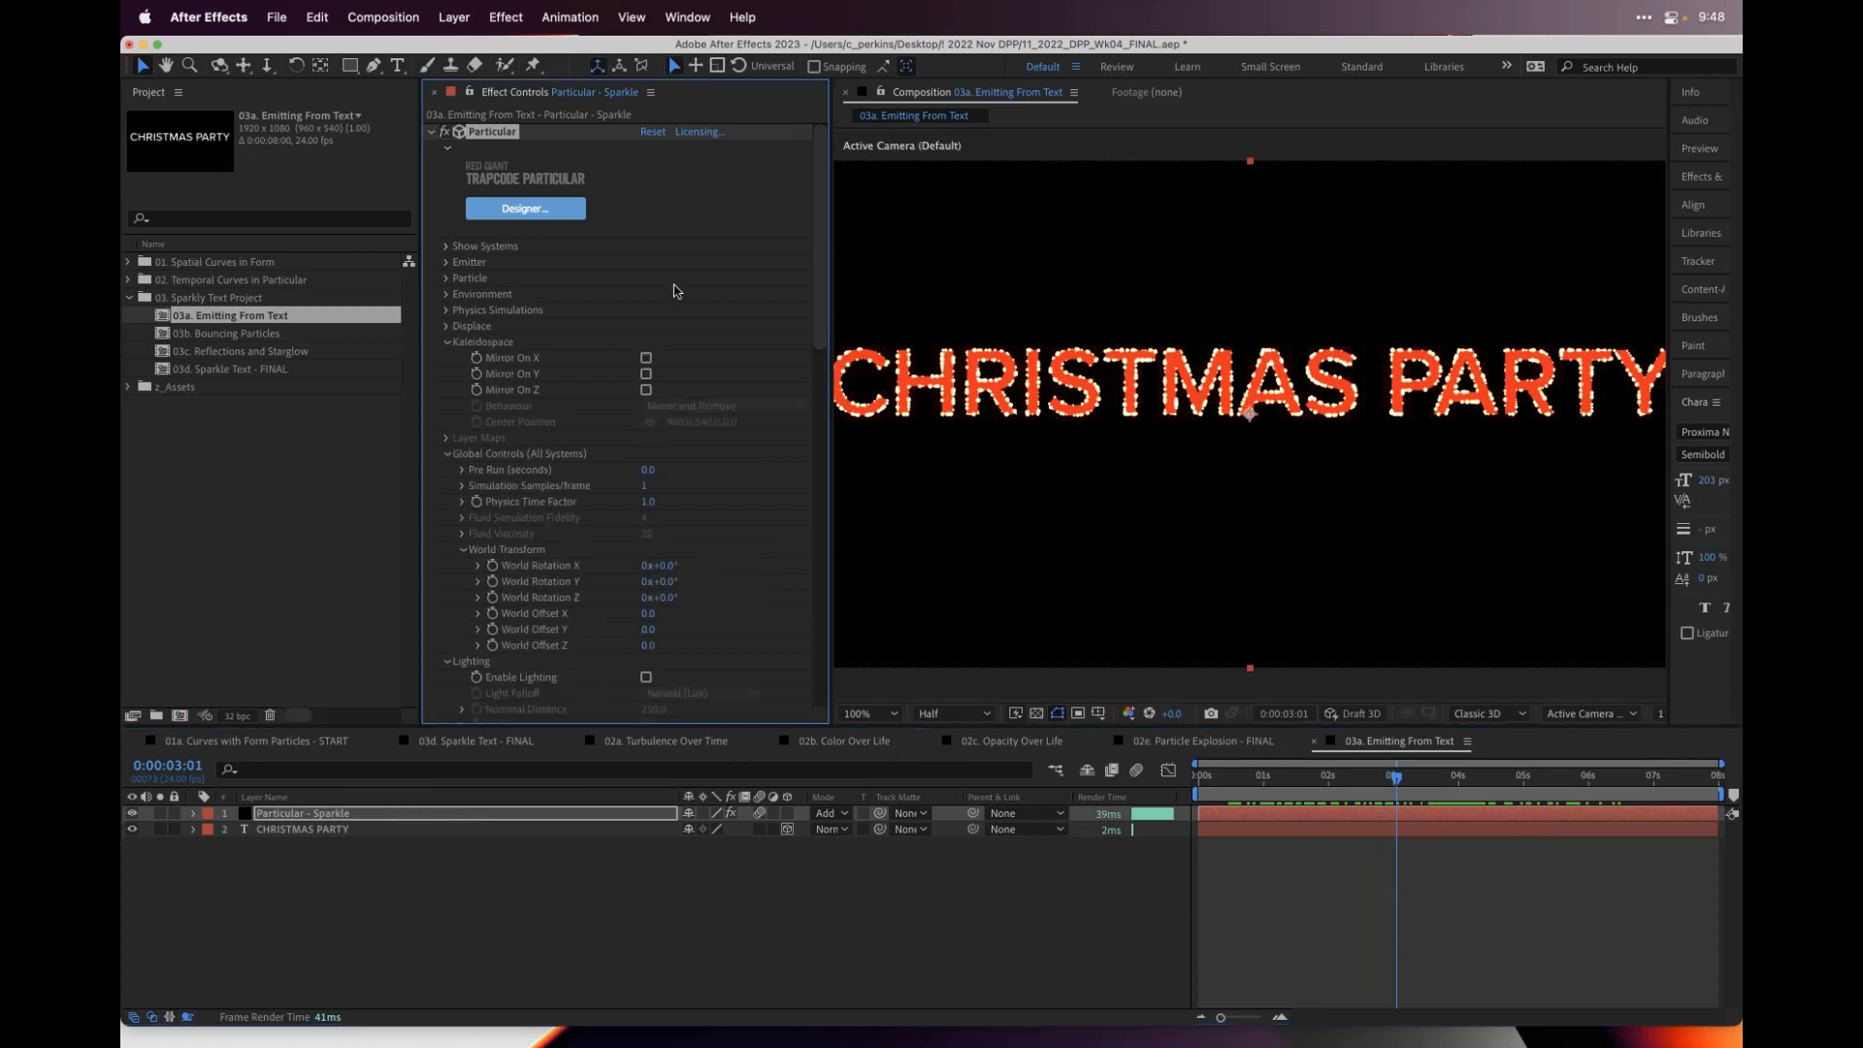
- Add a second particle system in the Trapcode Particular Designer, pause its preview, and set the new system's Particles/sec to 3
{"action": "left_click", "coordinate": [447, 247]}
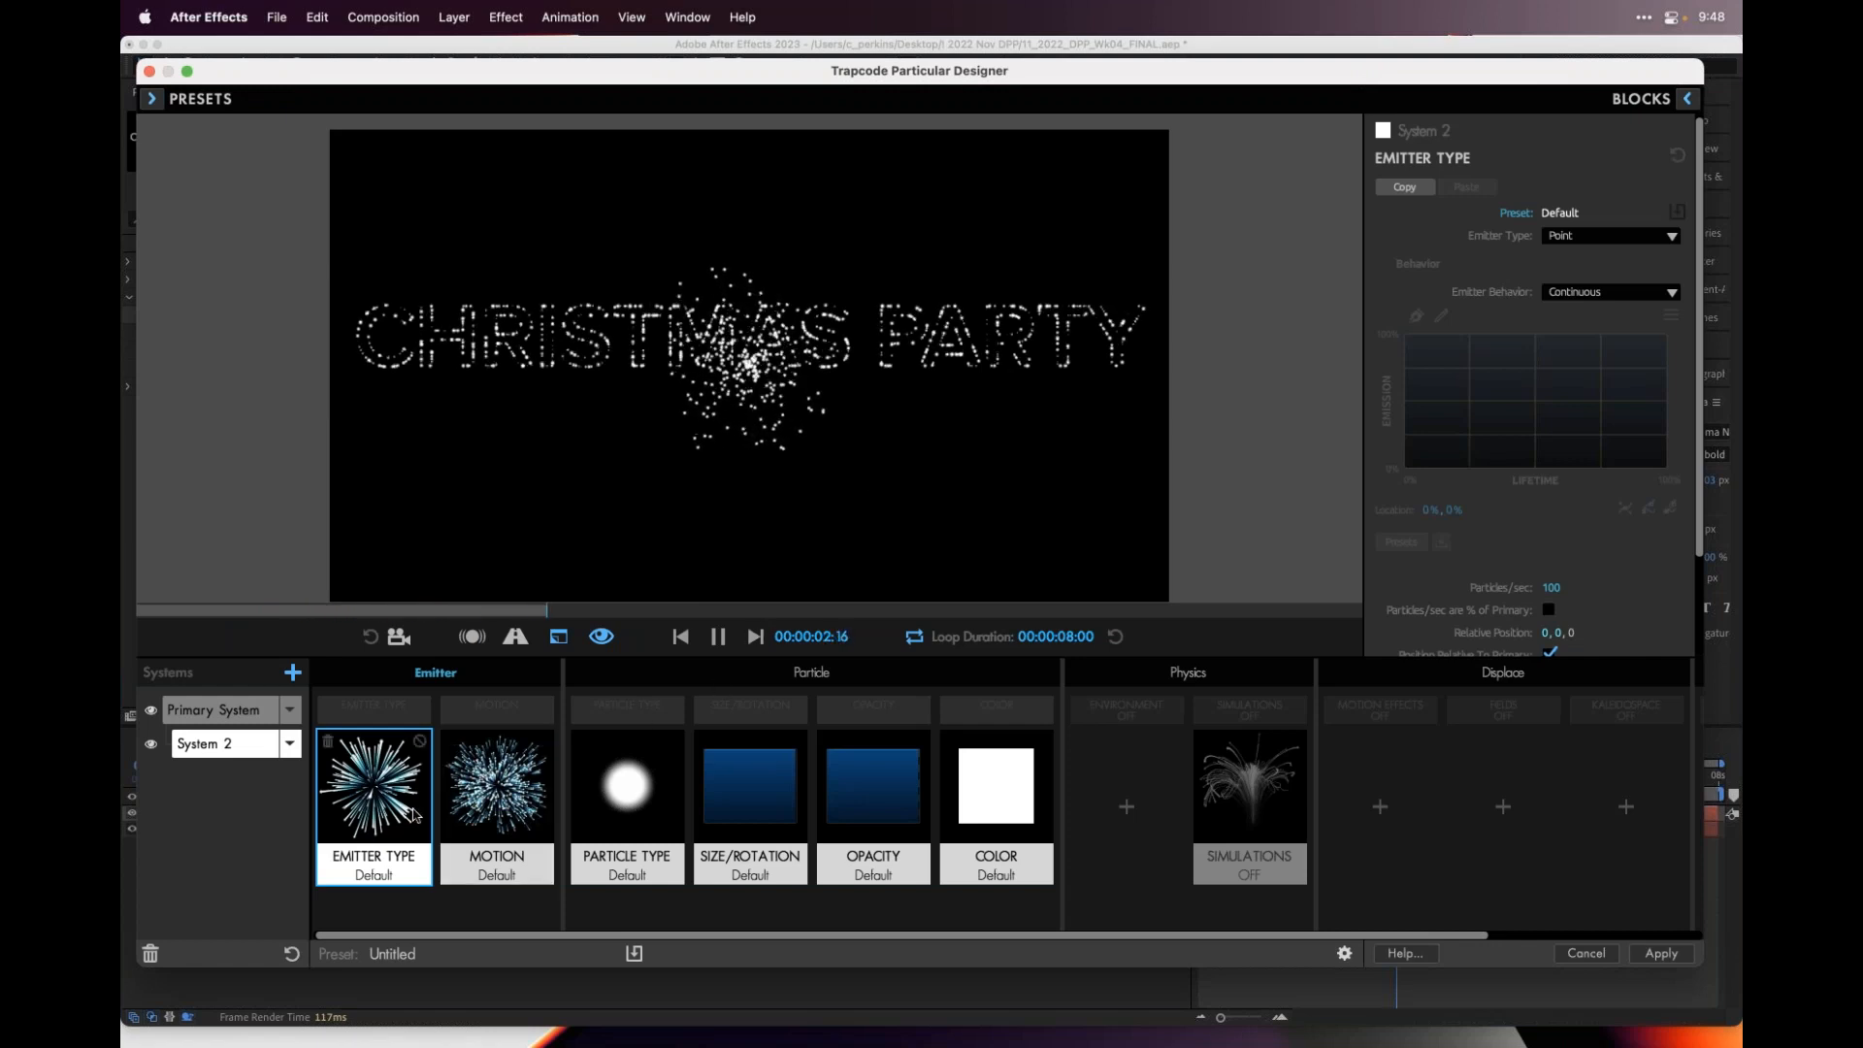
{"action": "left_click", "coordinate": [718, 638]}
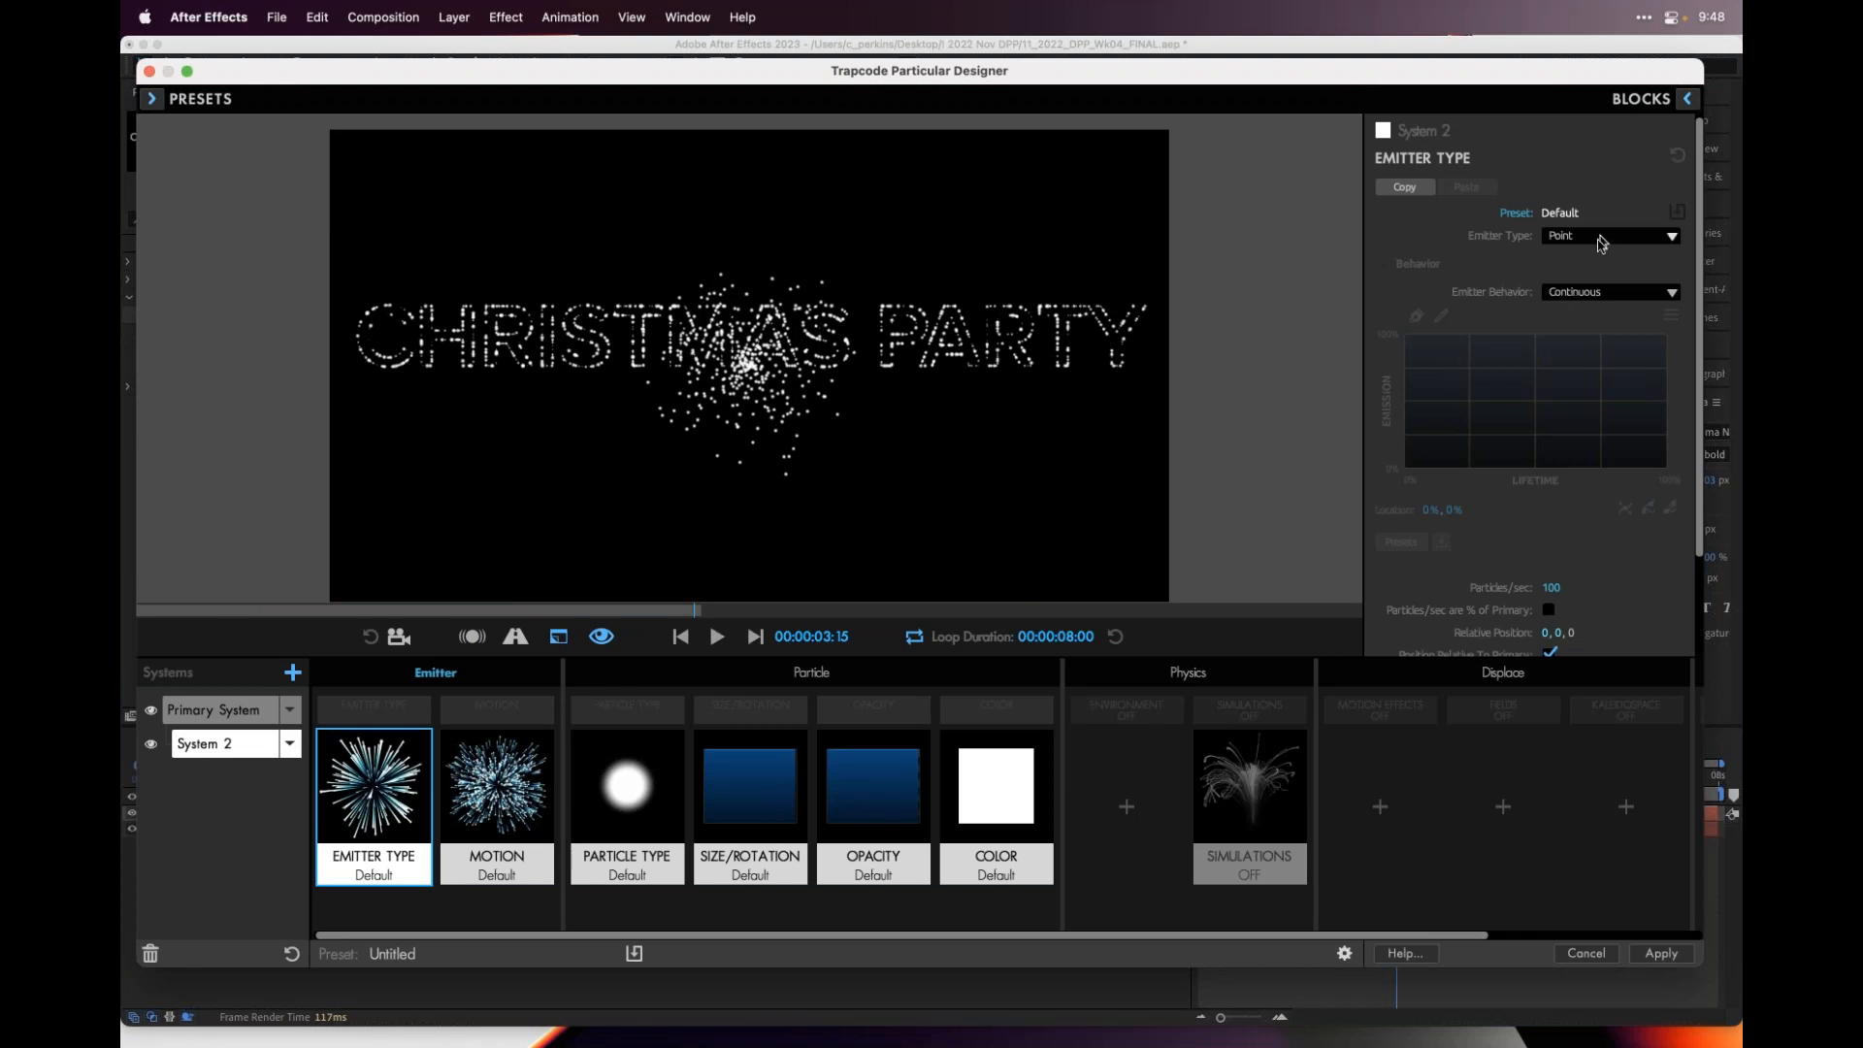
{"action": "left_click", "coordinate": [1554, 585]}
{"action": "type", "text": "3"}
{"action": "key", "text": "Return"}
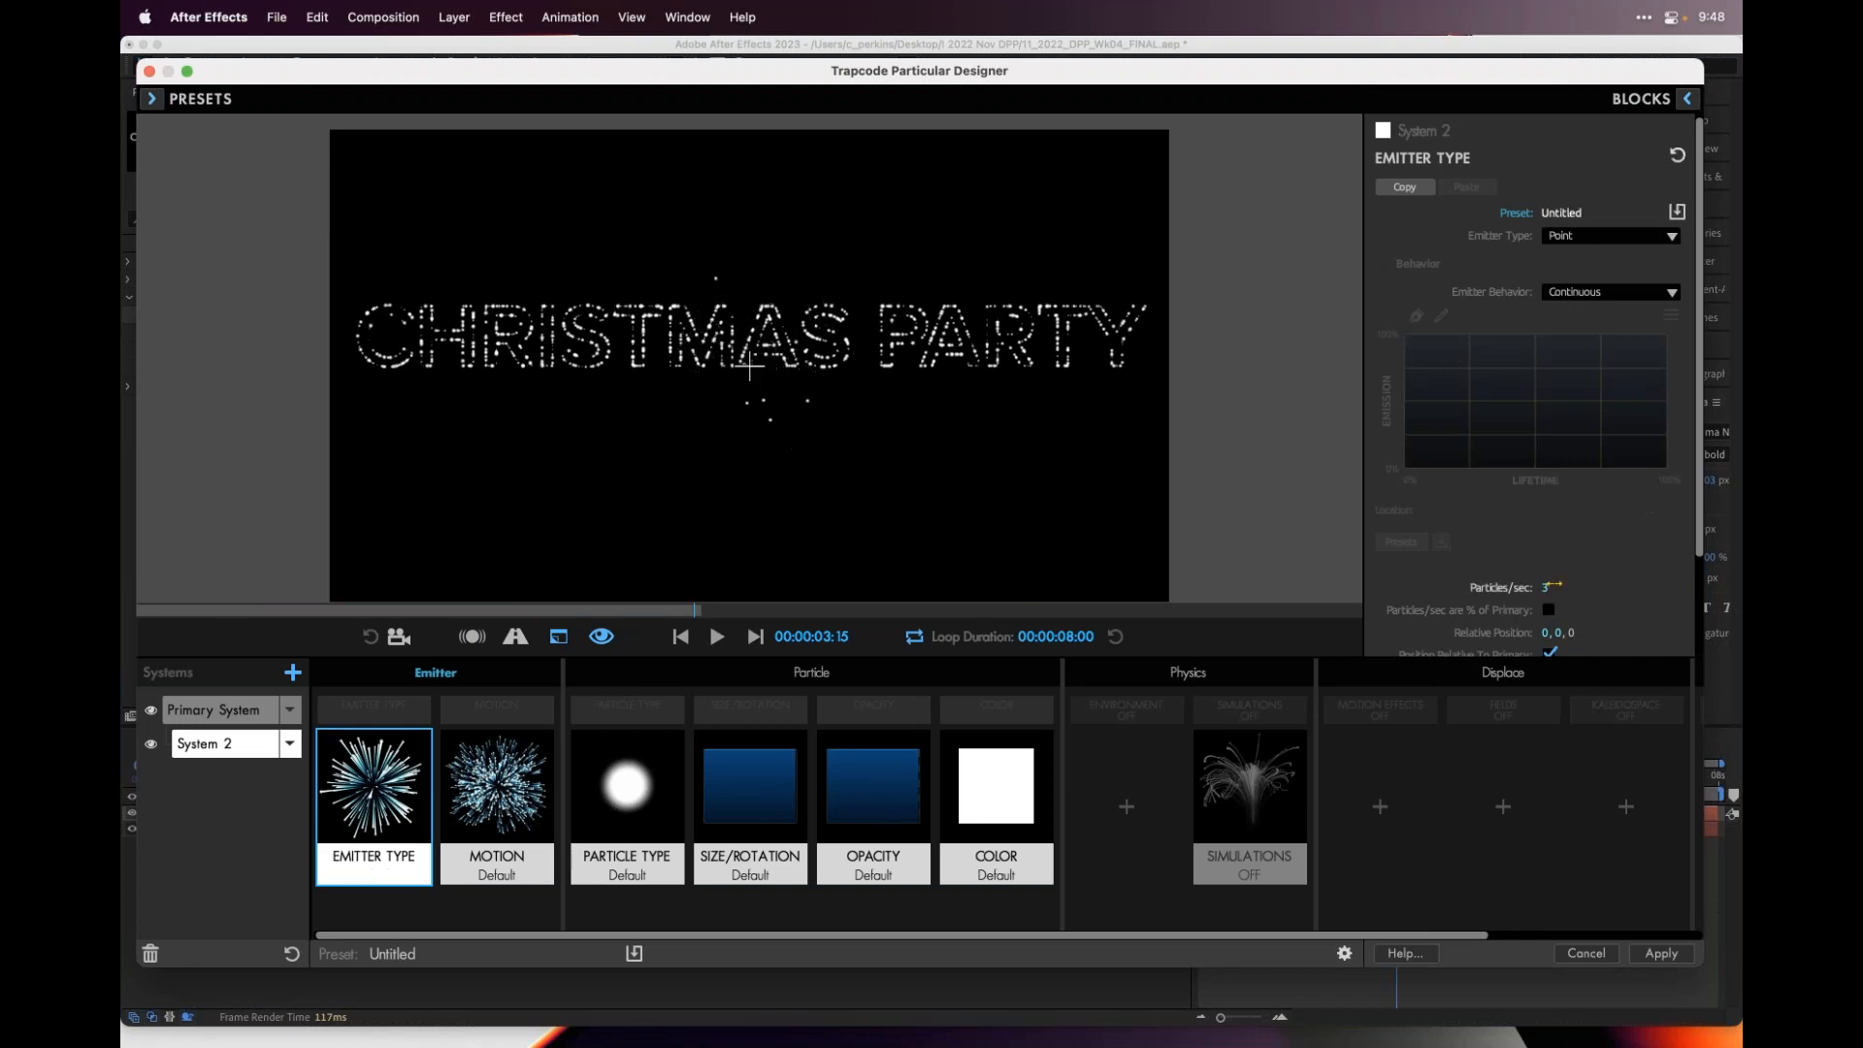
- Set System 2's Emitter Type to Emit from Parent System and its Emit Probability to 3%
{"action": "left_click", "coordinate": [1600, 238]}
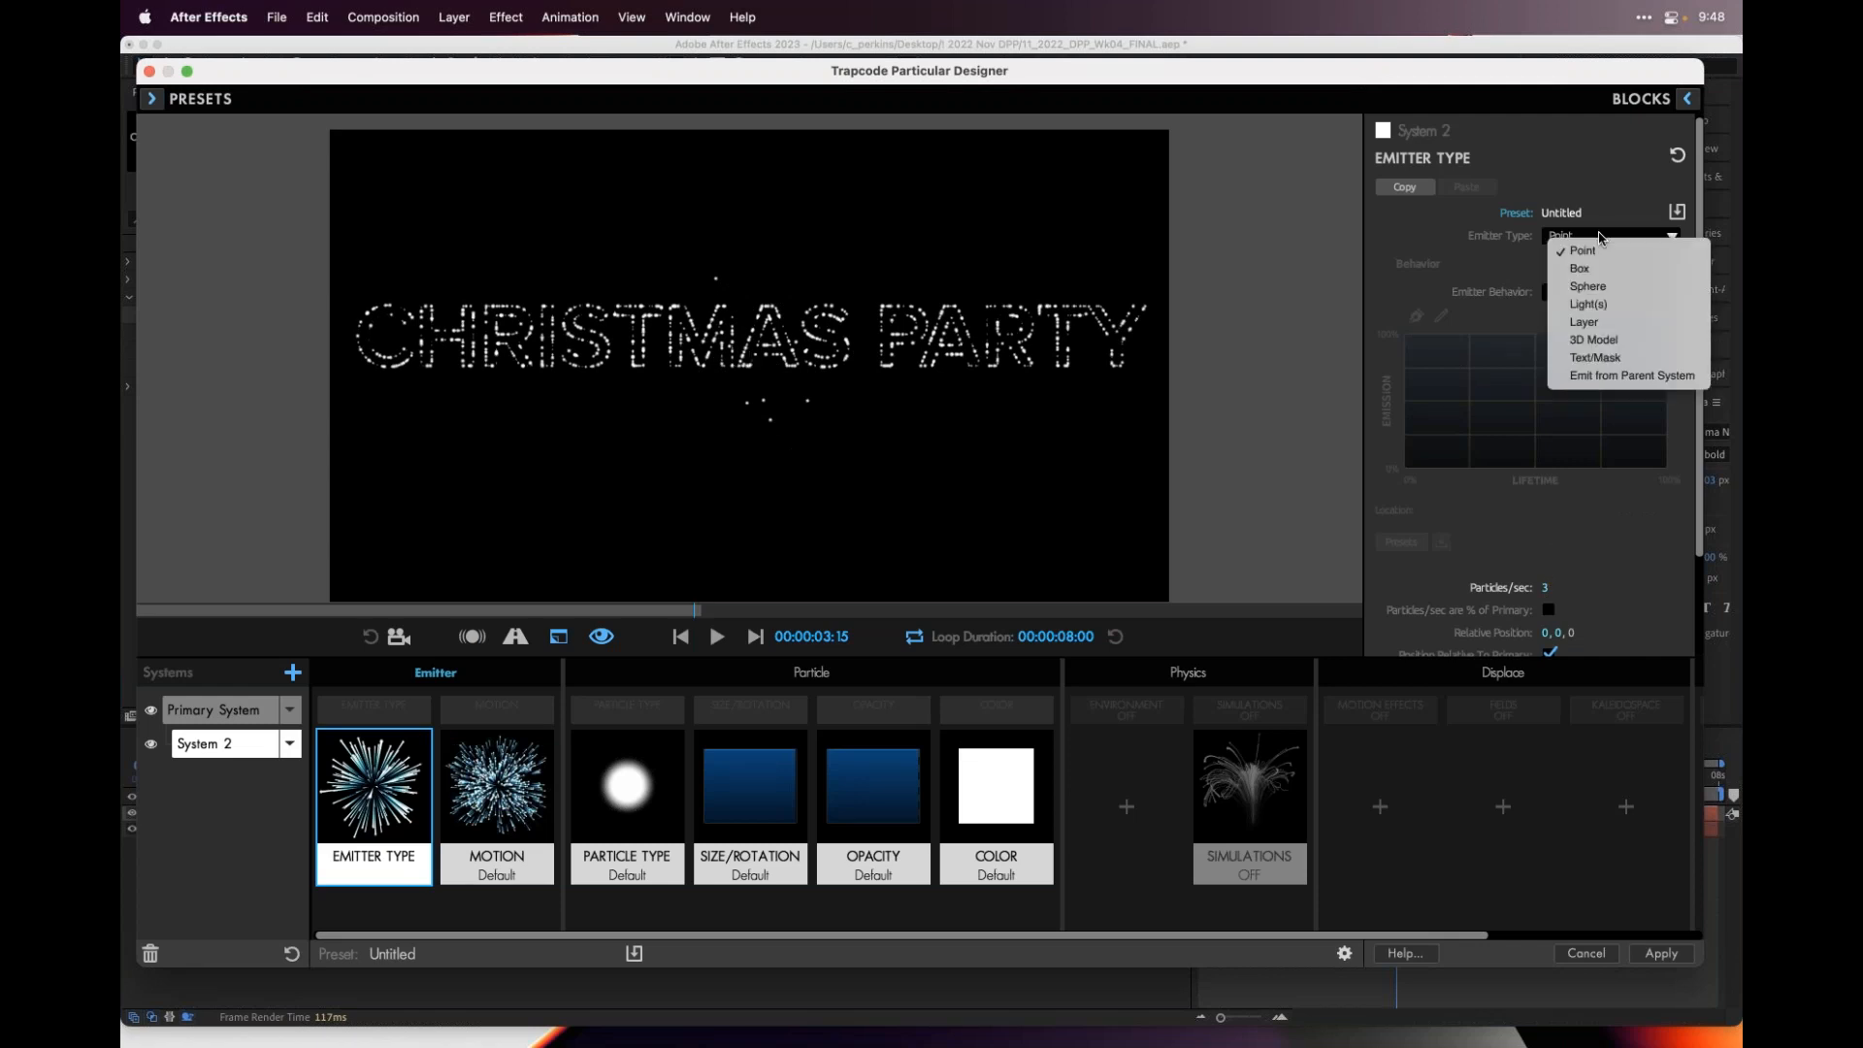
{"action": "left_click", "coordinate": [1626, 378]}
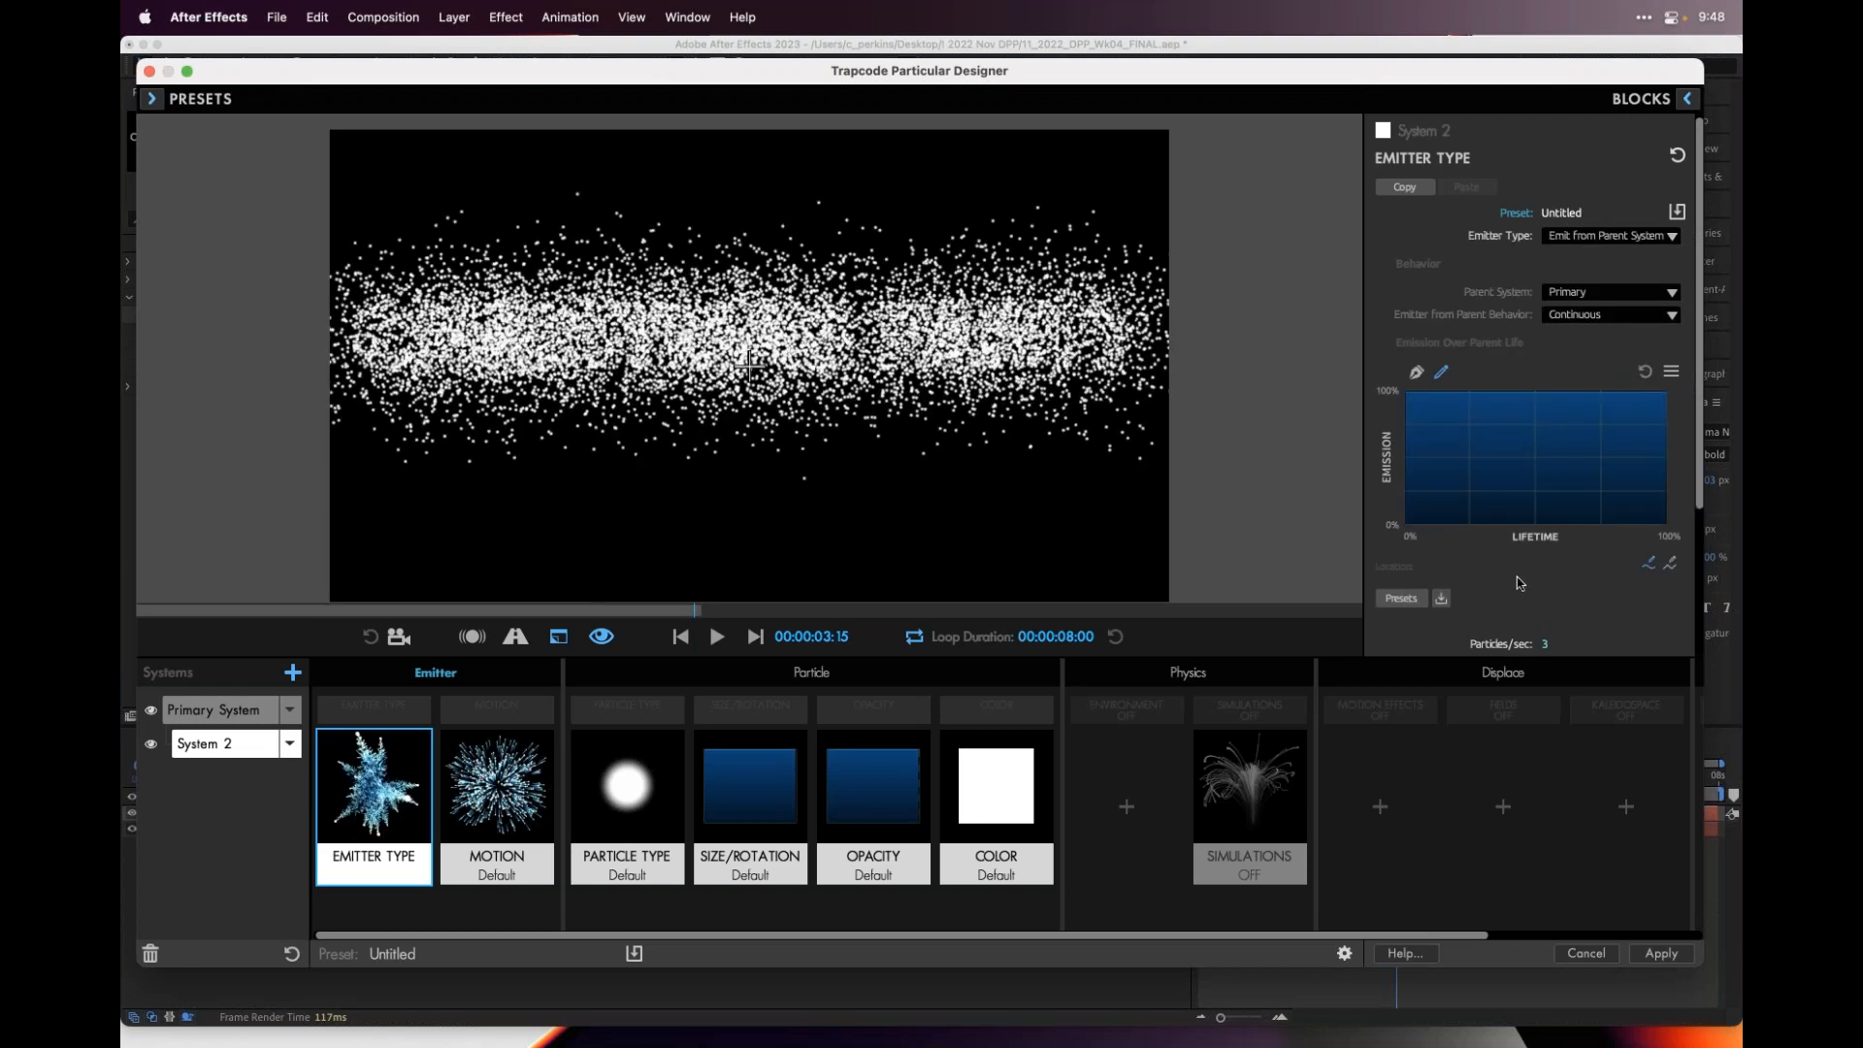
{"action": "scroll", "coordinate": [1518, 582], "scroll_direction": "down", "scroll_amount": 3}
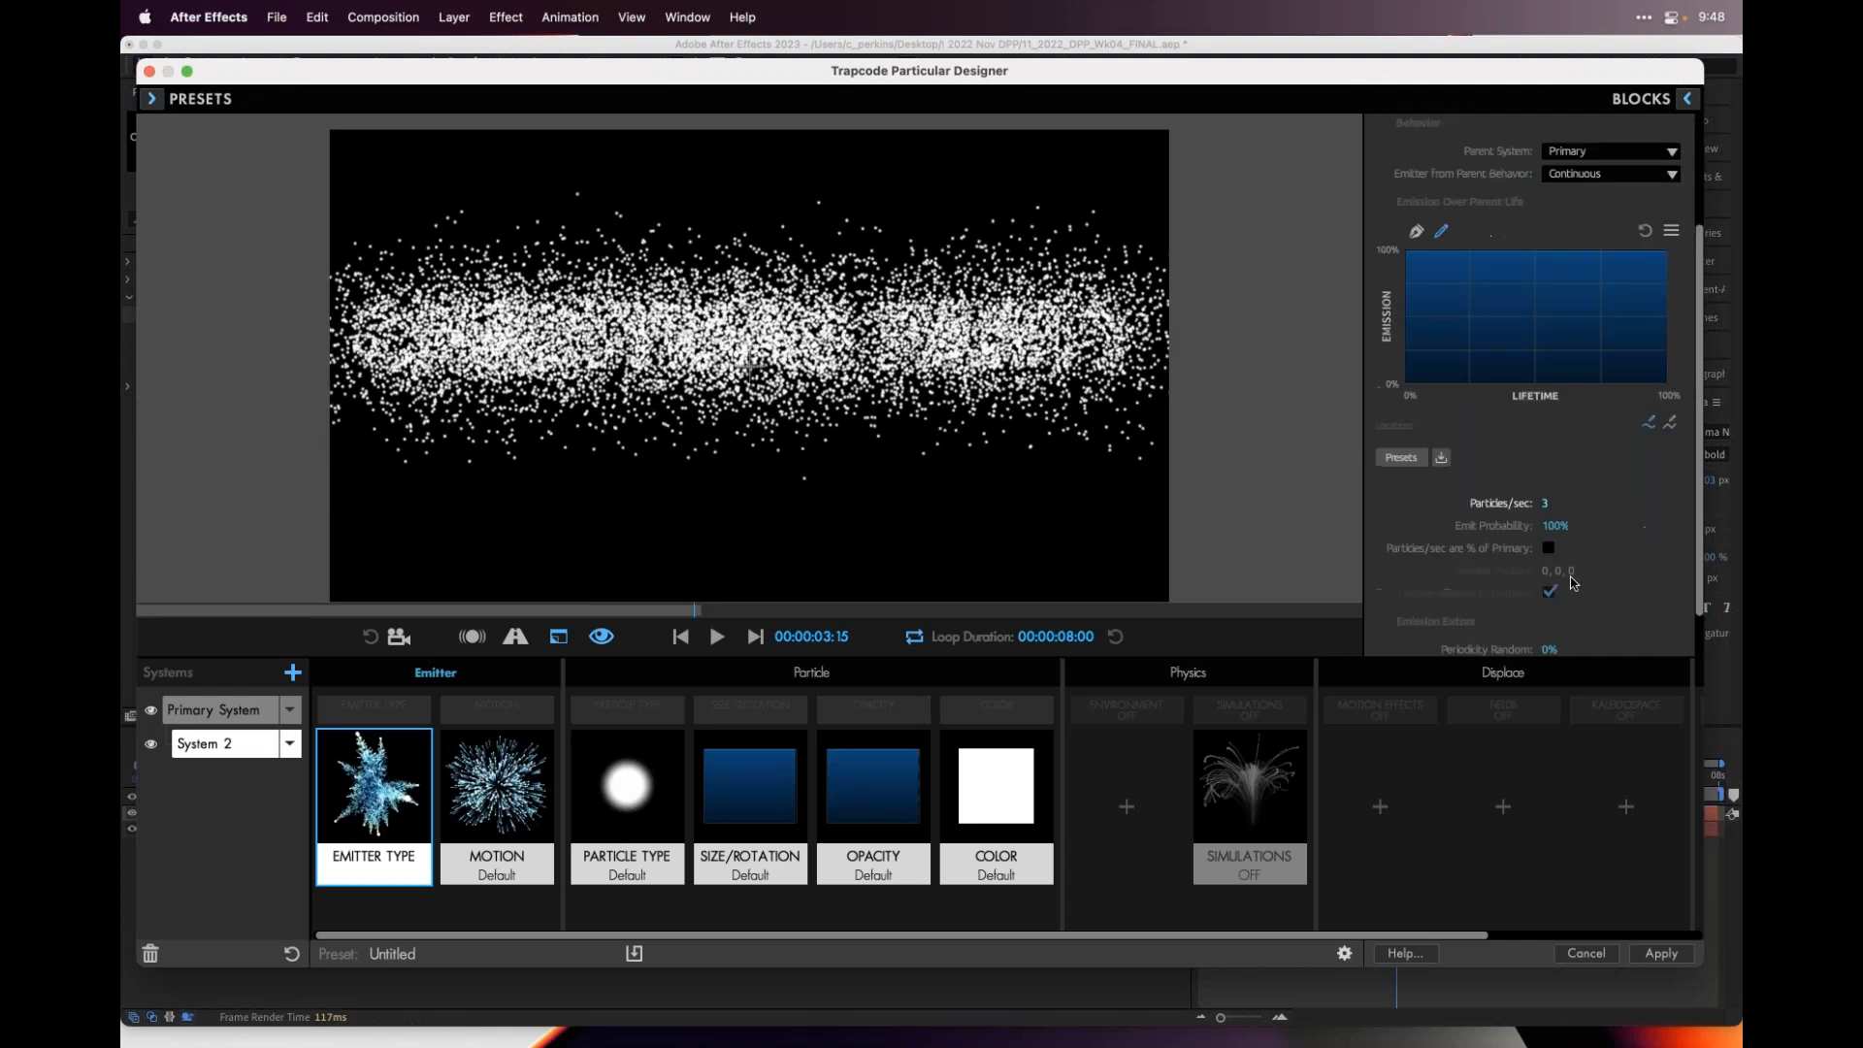
{"action": "left_click", "coordinate": [1558, 527]}
{"action": "left_click_drag", "start_coordinate": [1671, 526], "coordinate": [1554, 525]}
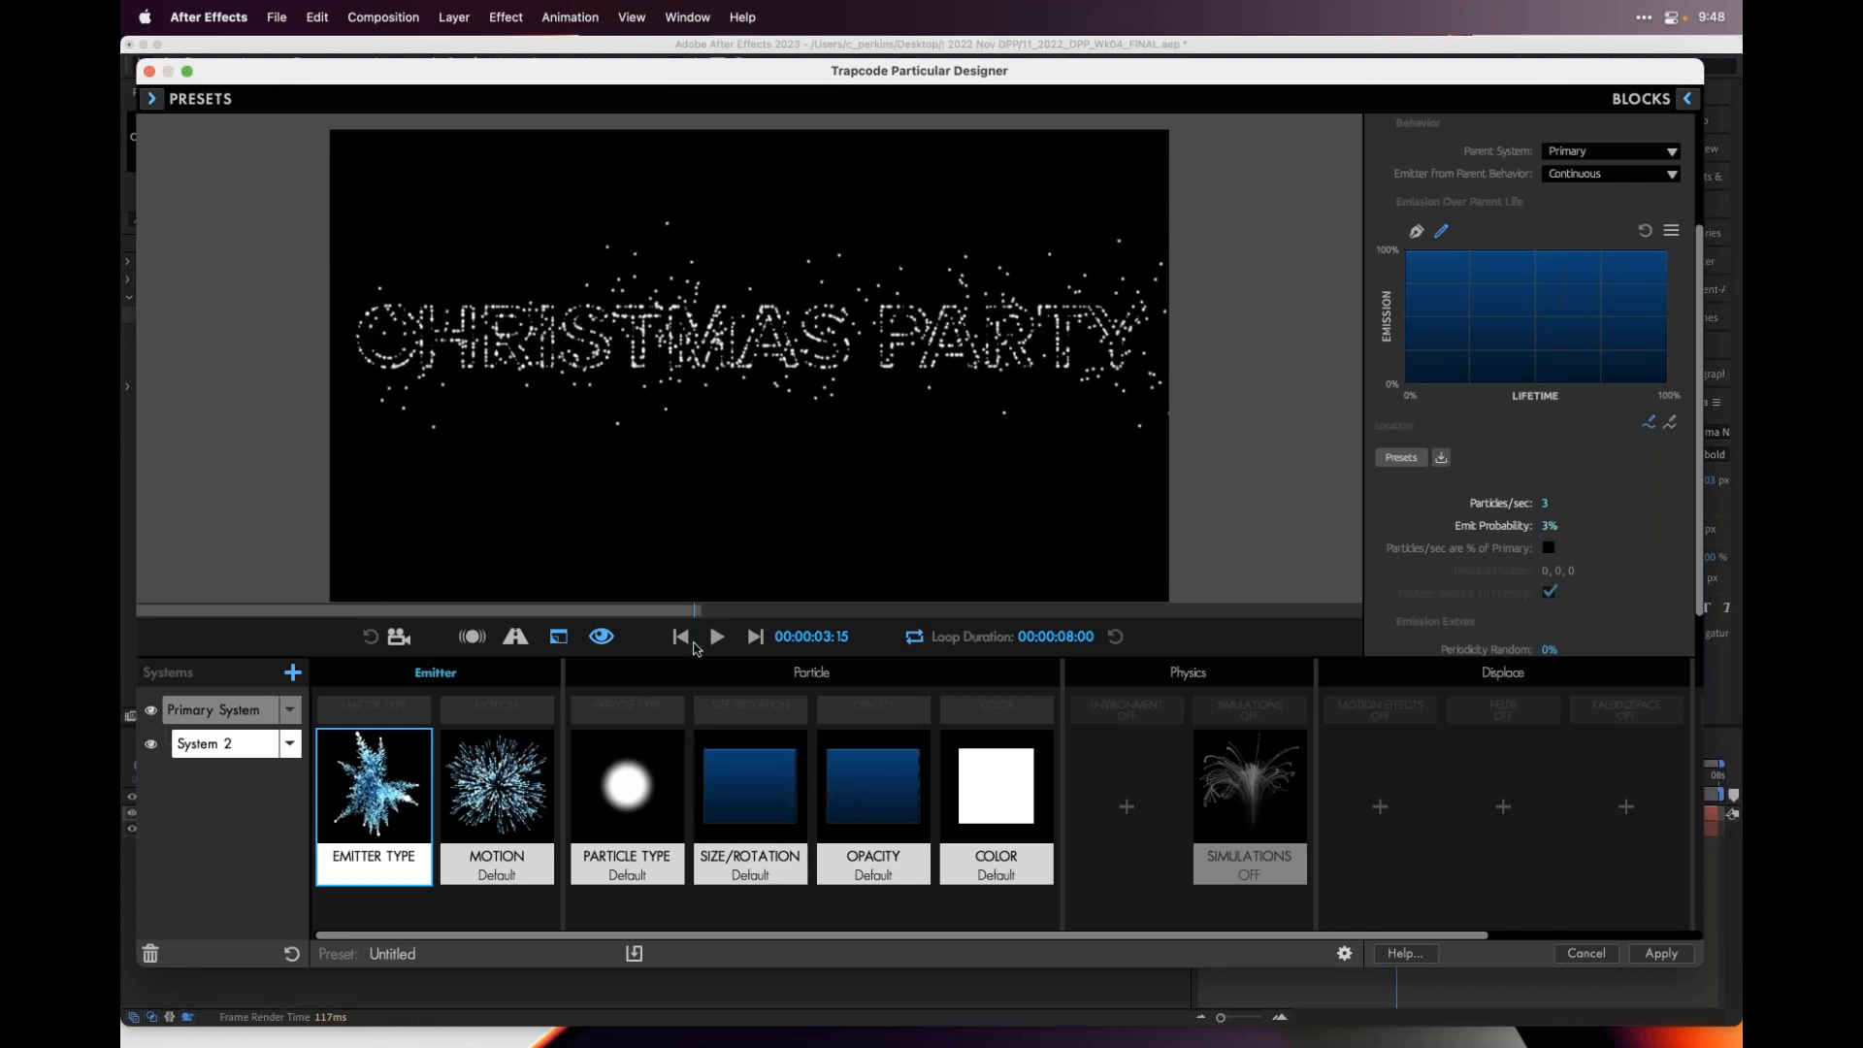
- Play the Designer preview from the start to examine how System 2's particles leave the letter outlines
{"action": "left_click", "coordinate": [680, 637]}
{"action": "left_click", "coordinate": [717, 636]}
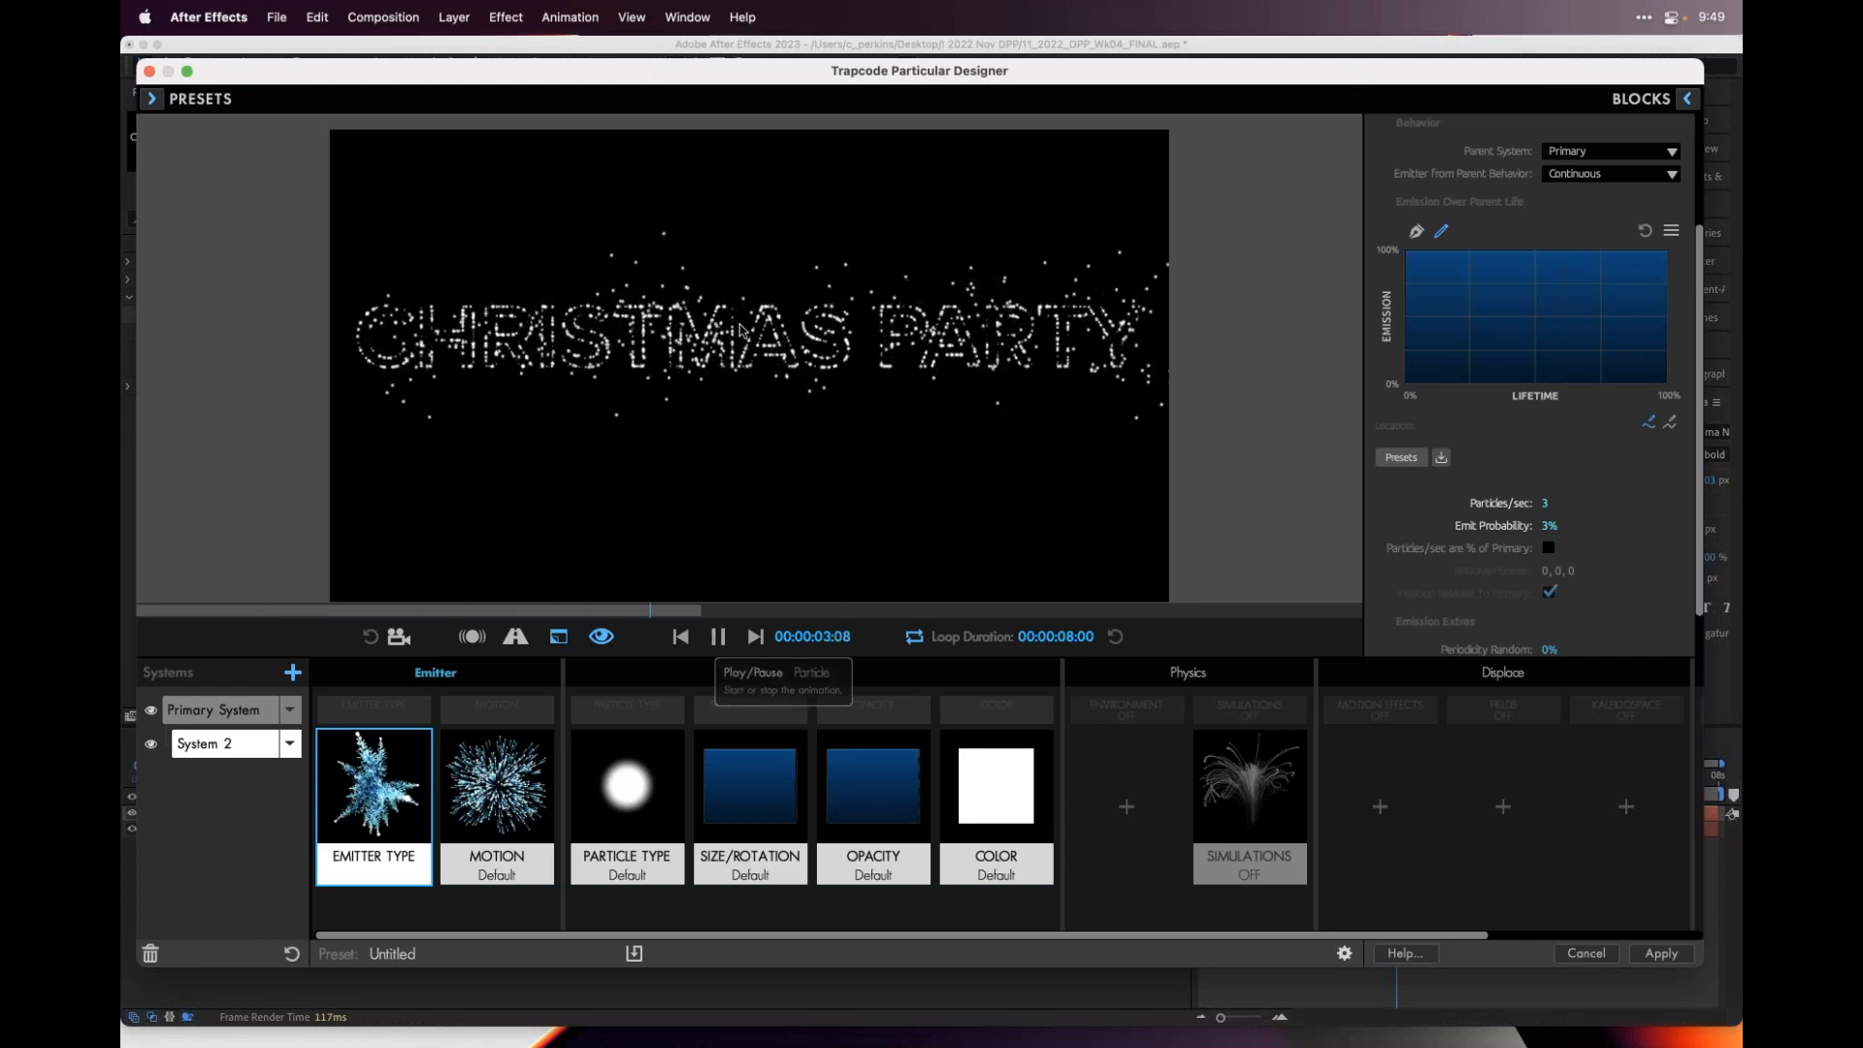
{"action": "left_click", "coordinate": [718, 636]}
{"action": "scroll", "coordinate": [1646, 521], "scroll_direction": "down", "scroll_amount": 2}
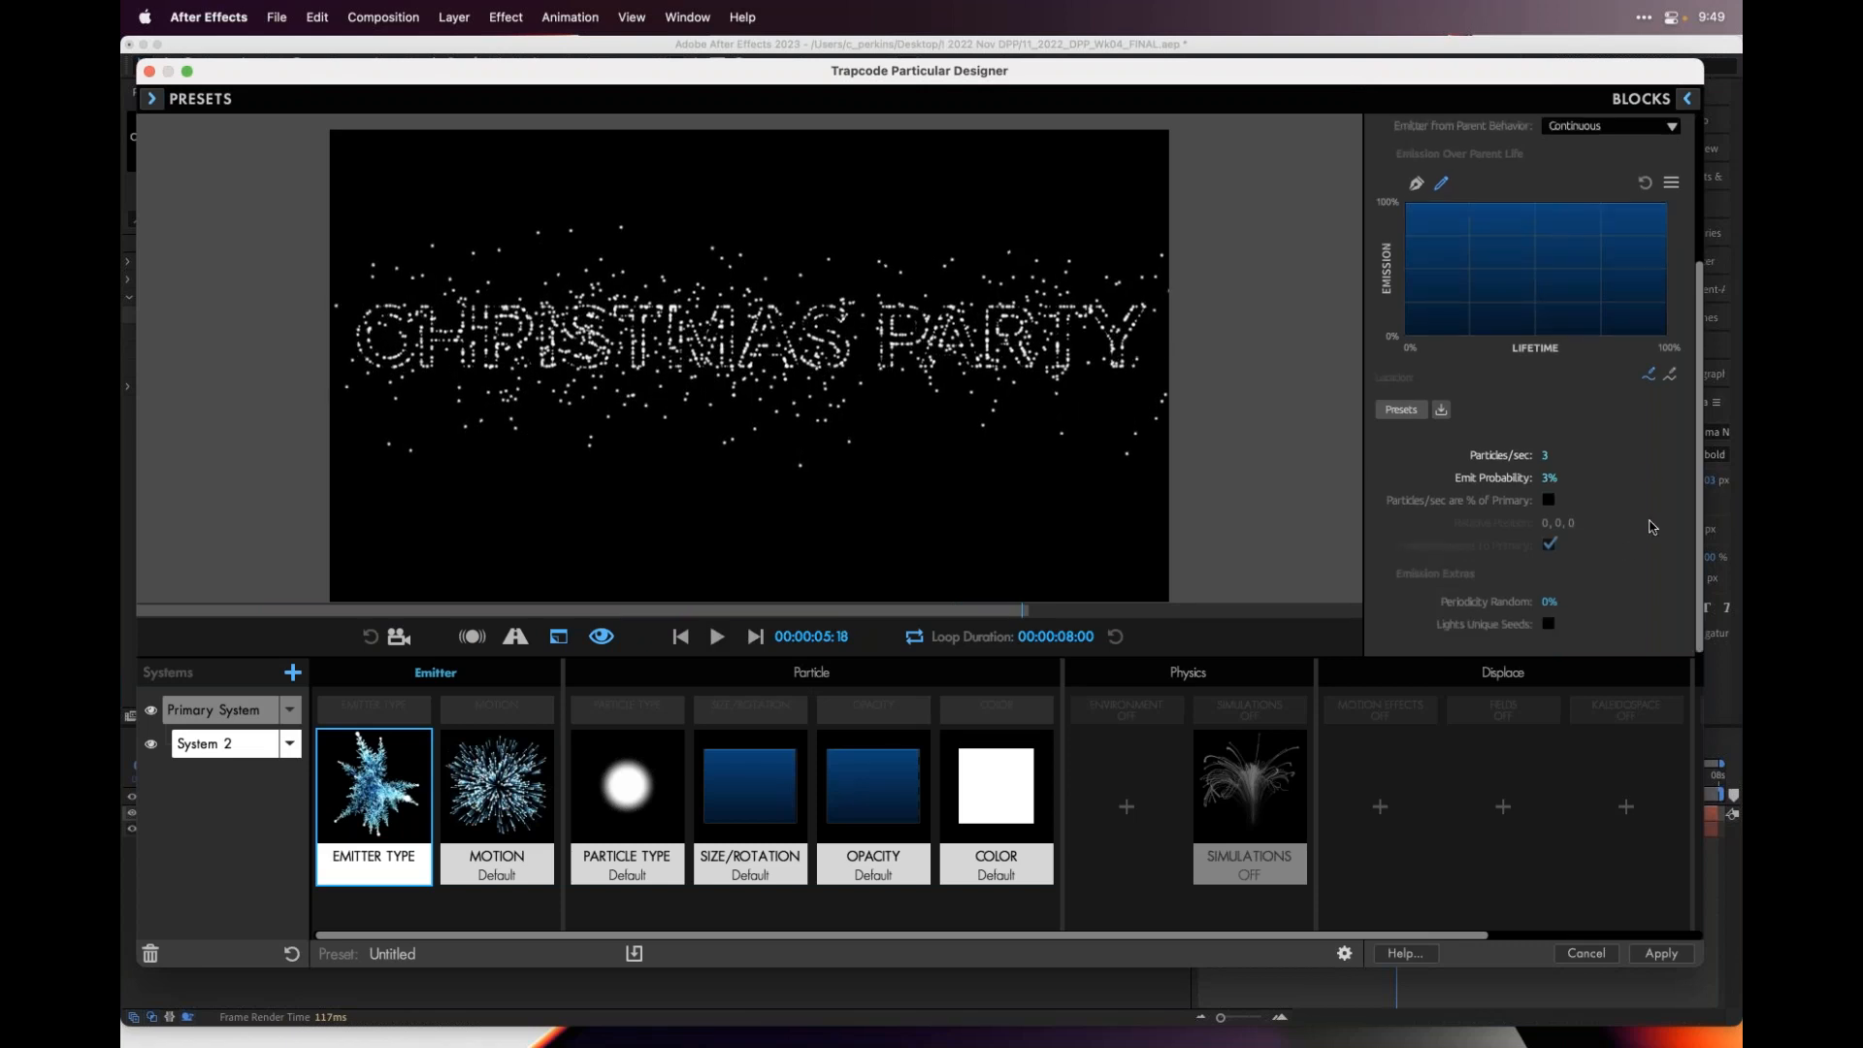
- Set System 2's motion Velocity to 0 and play the Designer preview from the start to check it
{"action": "left_click", "coordinate": [500, 822]}
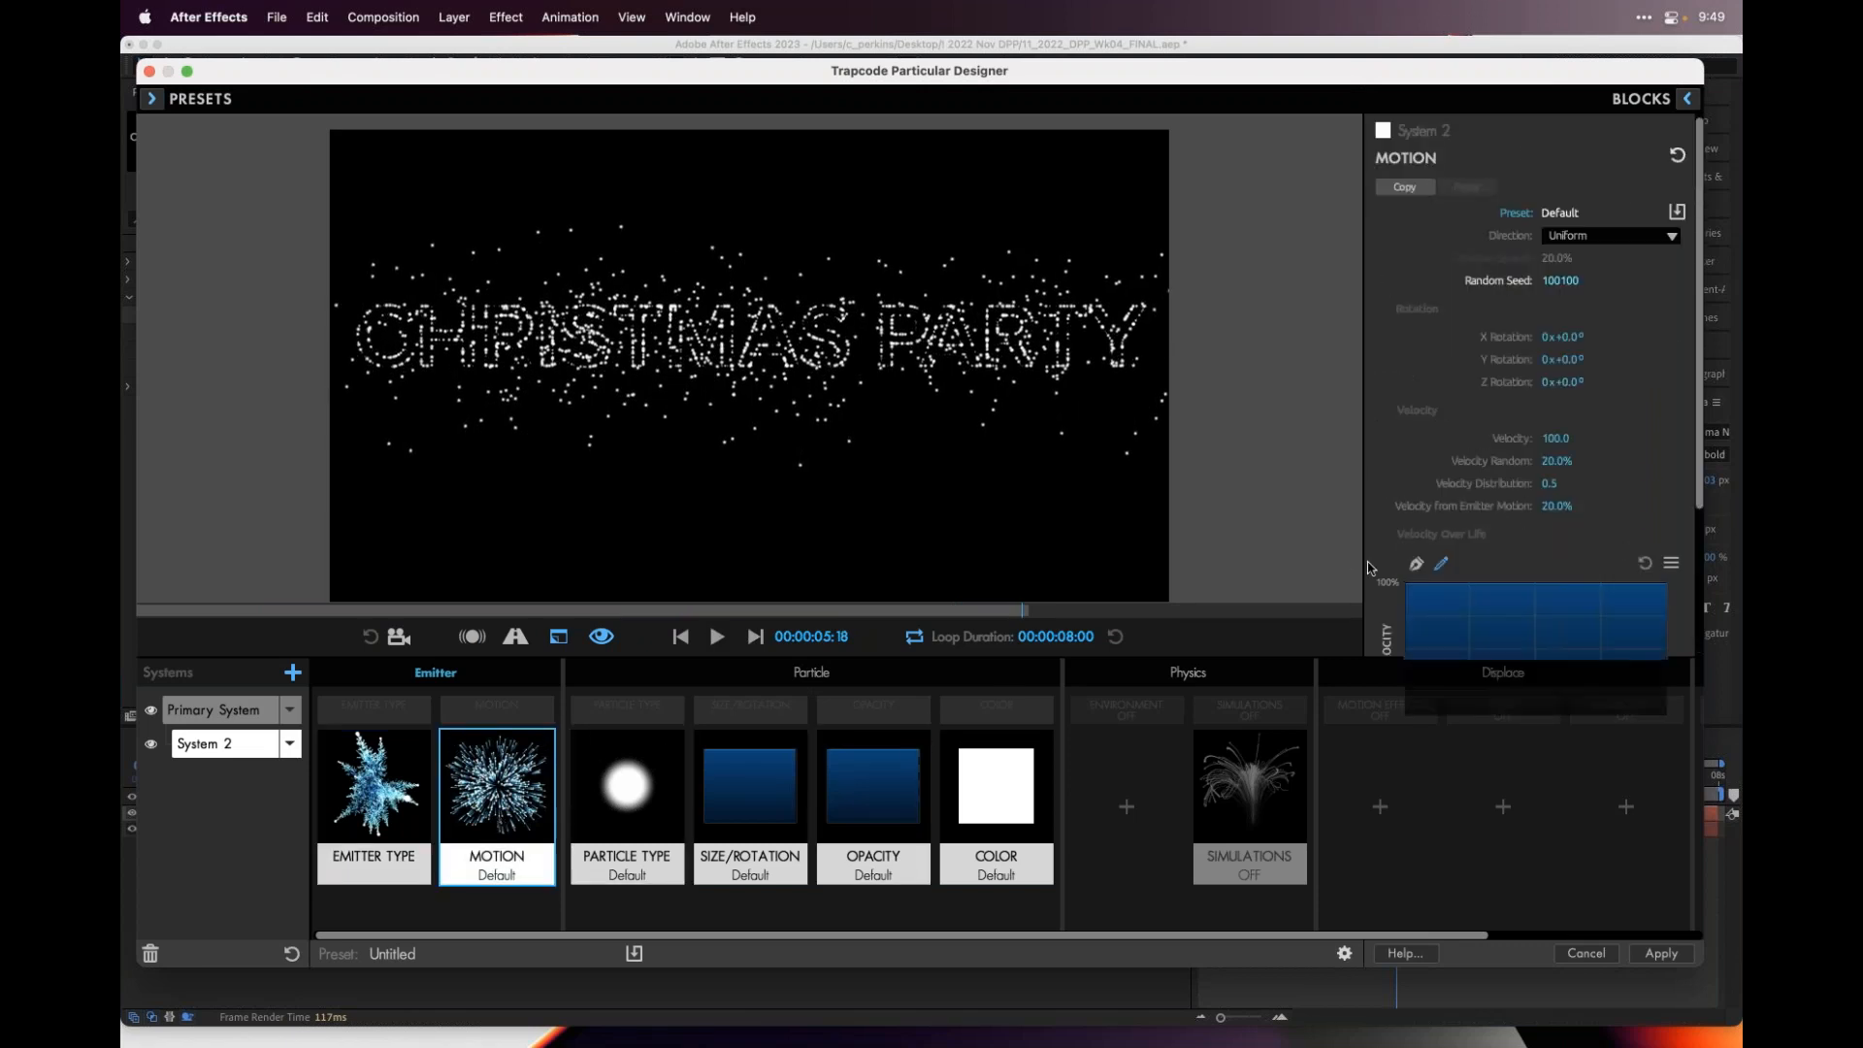
{"action": "left_click", "coordinate": [1557, 438]}
{"action": "type", "text": "0"}
{"action": "key", "text": "Return"}
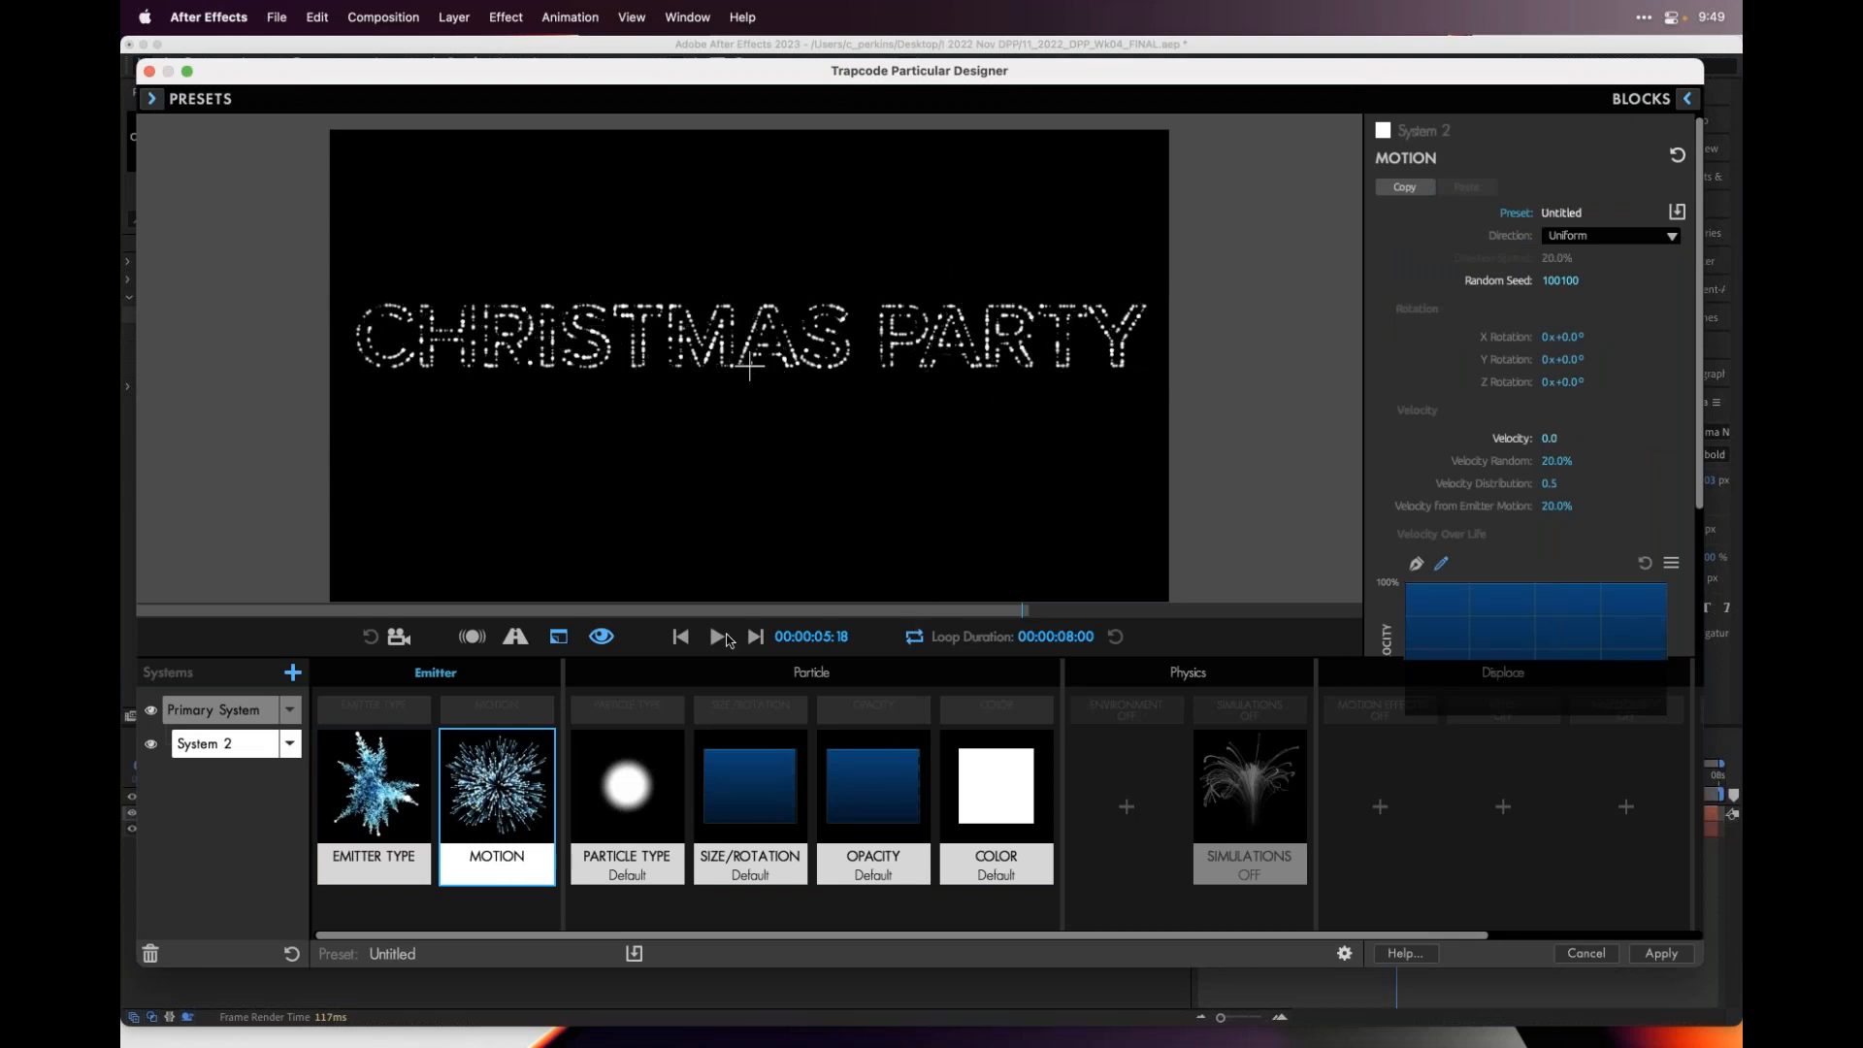
{"action": "left_click", "coordinate": [680, 636]}
{"action": "left_click", "coordinate": [717, 636]}
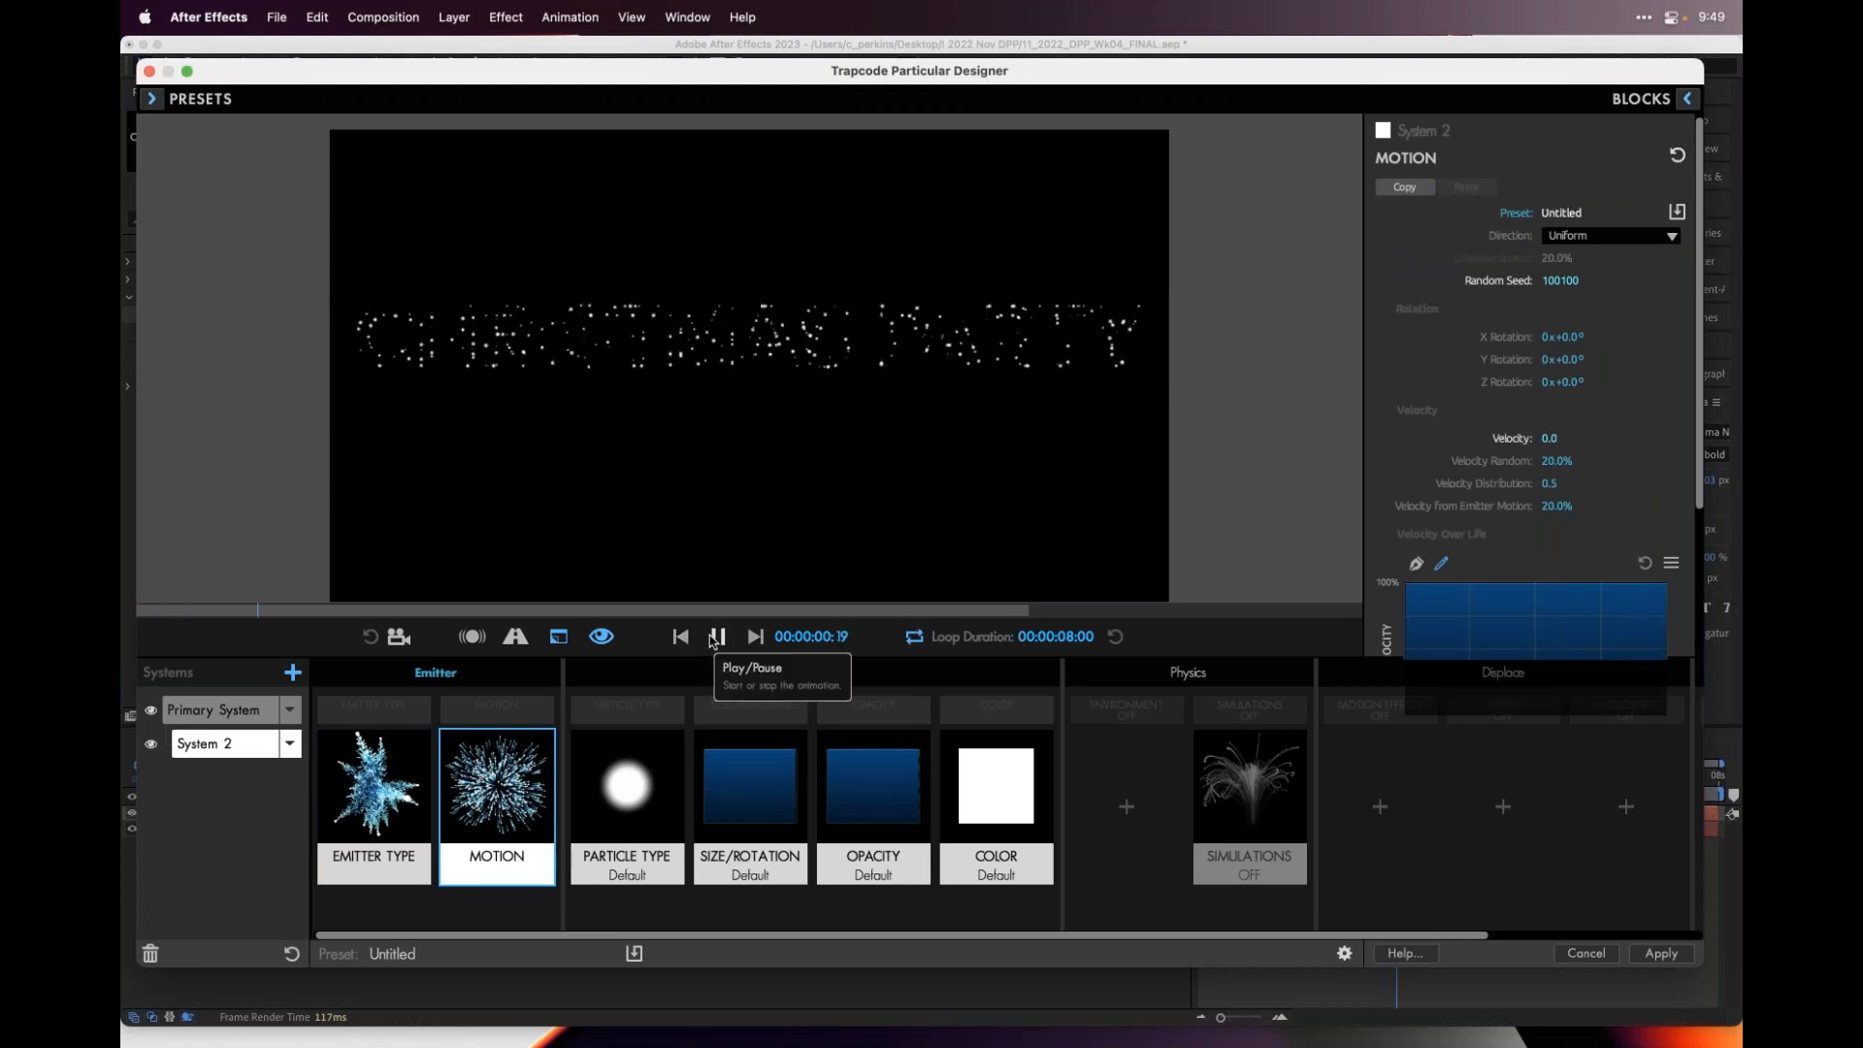
{"action": "left_click", "coordinate": [717, 636]}
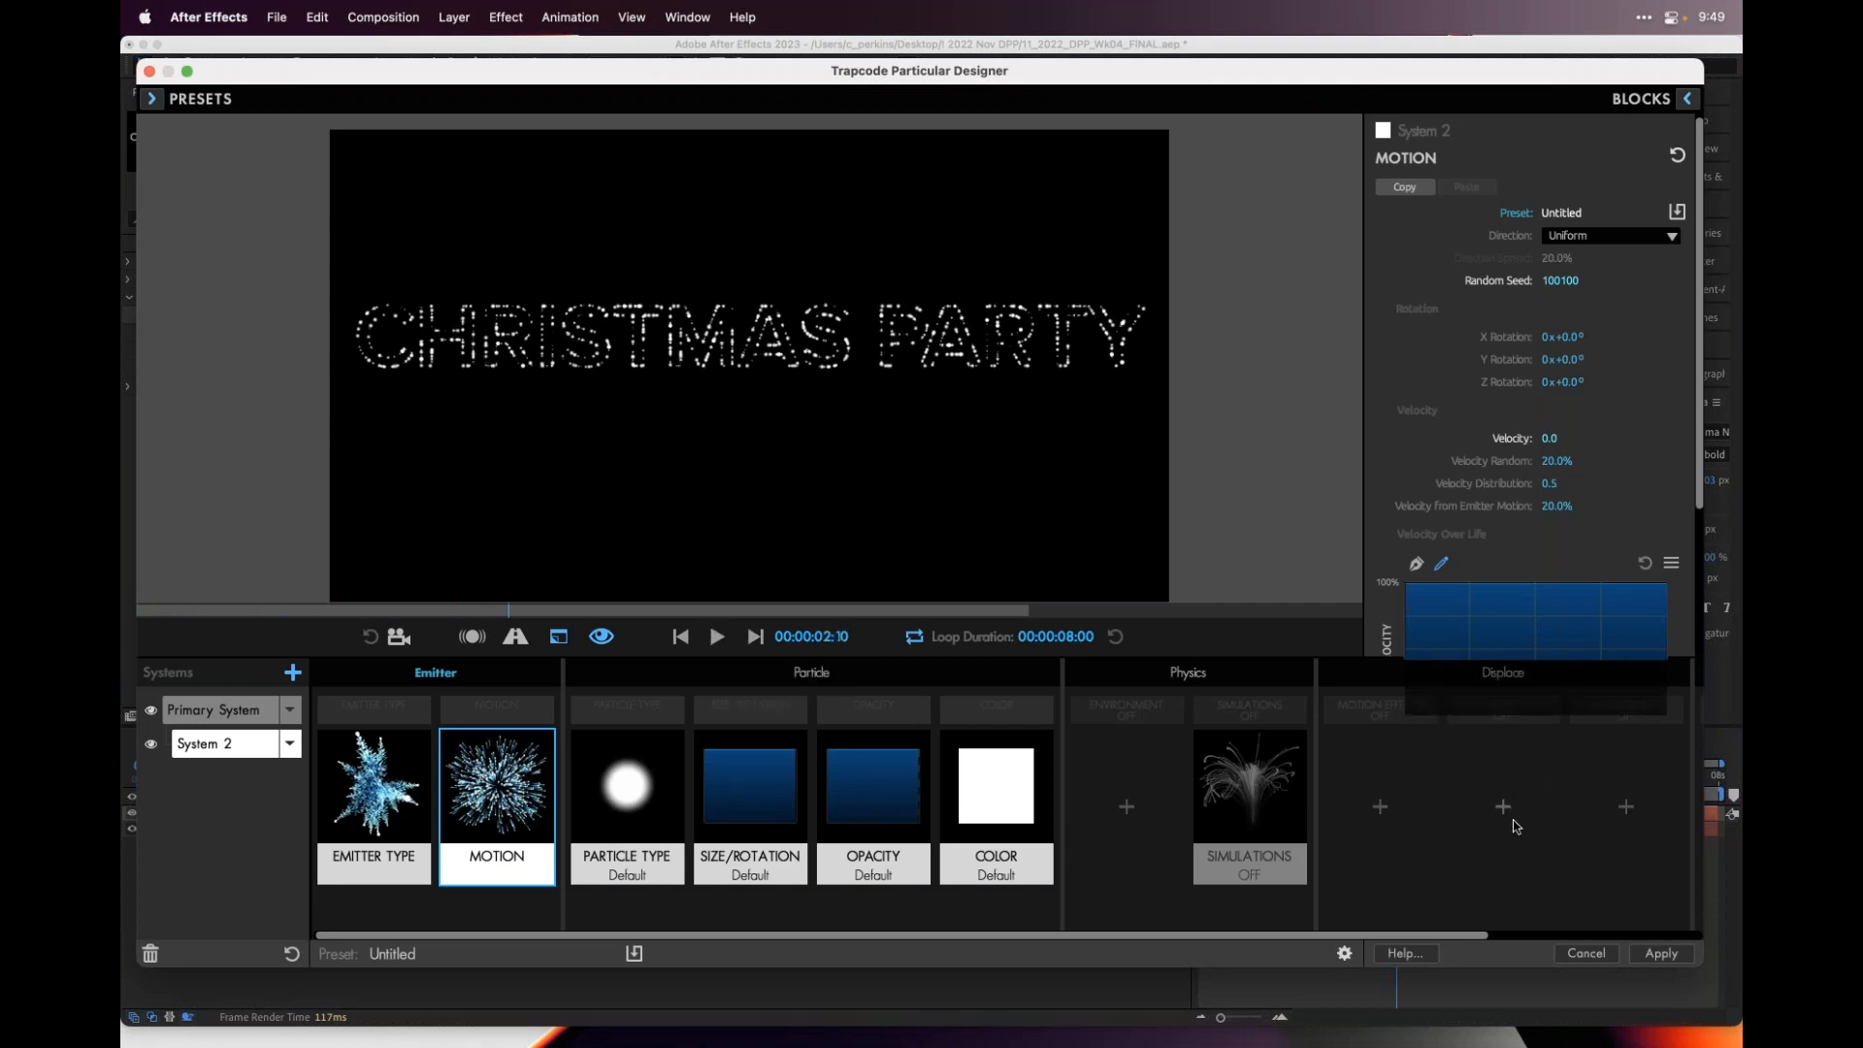
- Add the Gravity Down environment to System 2 and open its Environment settings
{"action": "left_click_drag", "start_coordinate": [1408, 941], "coordinate": [1646, 922]}
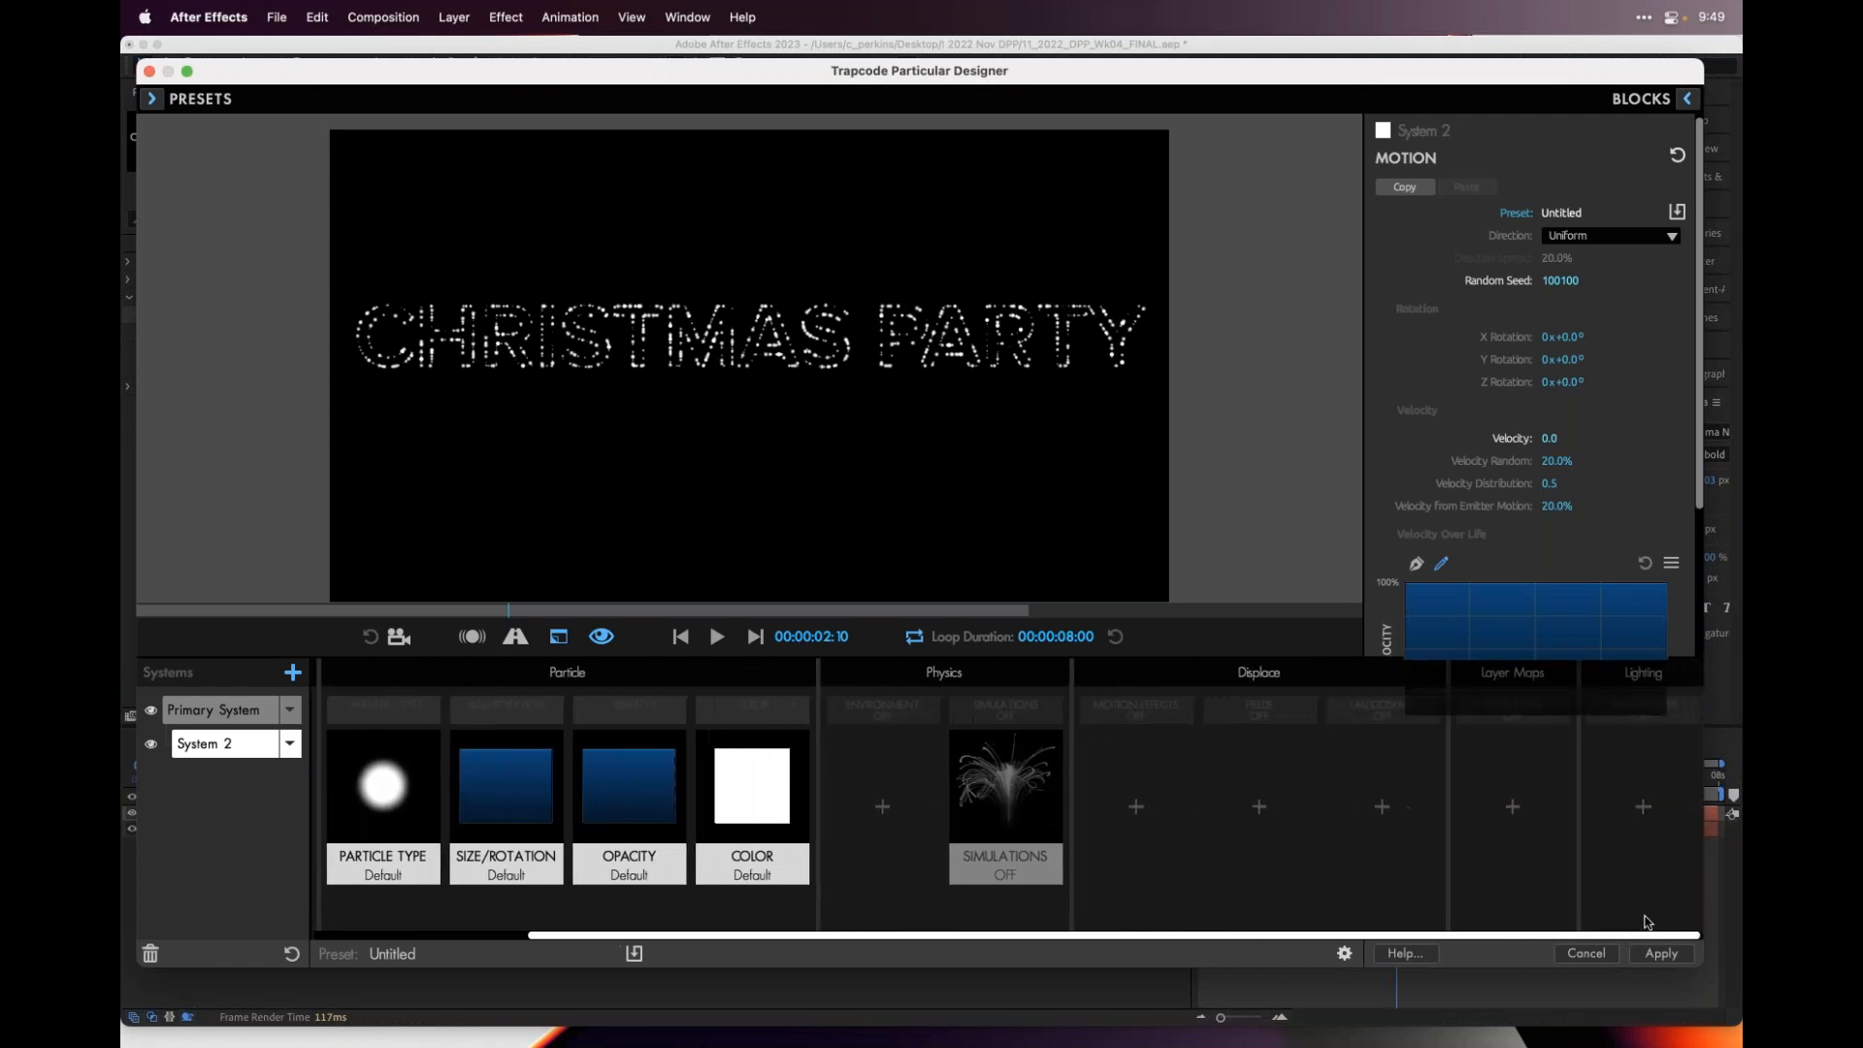
{"action": "left_click", "coordinate": [883, 807]}
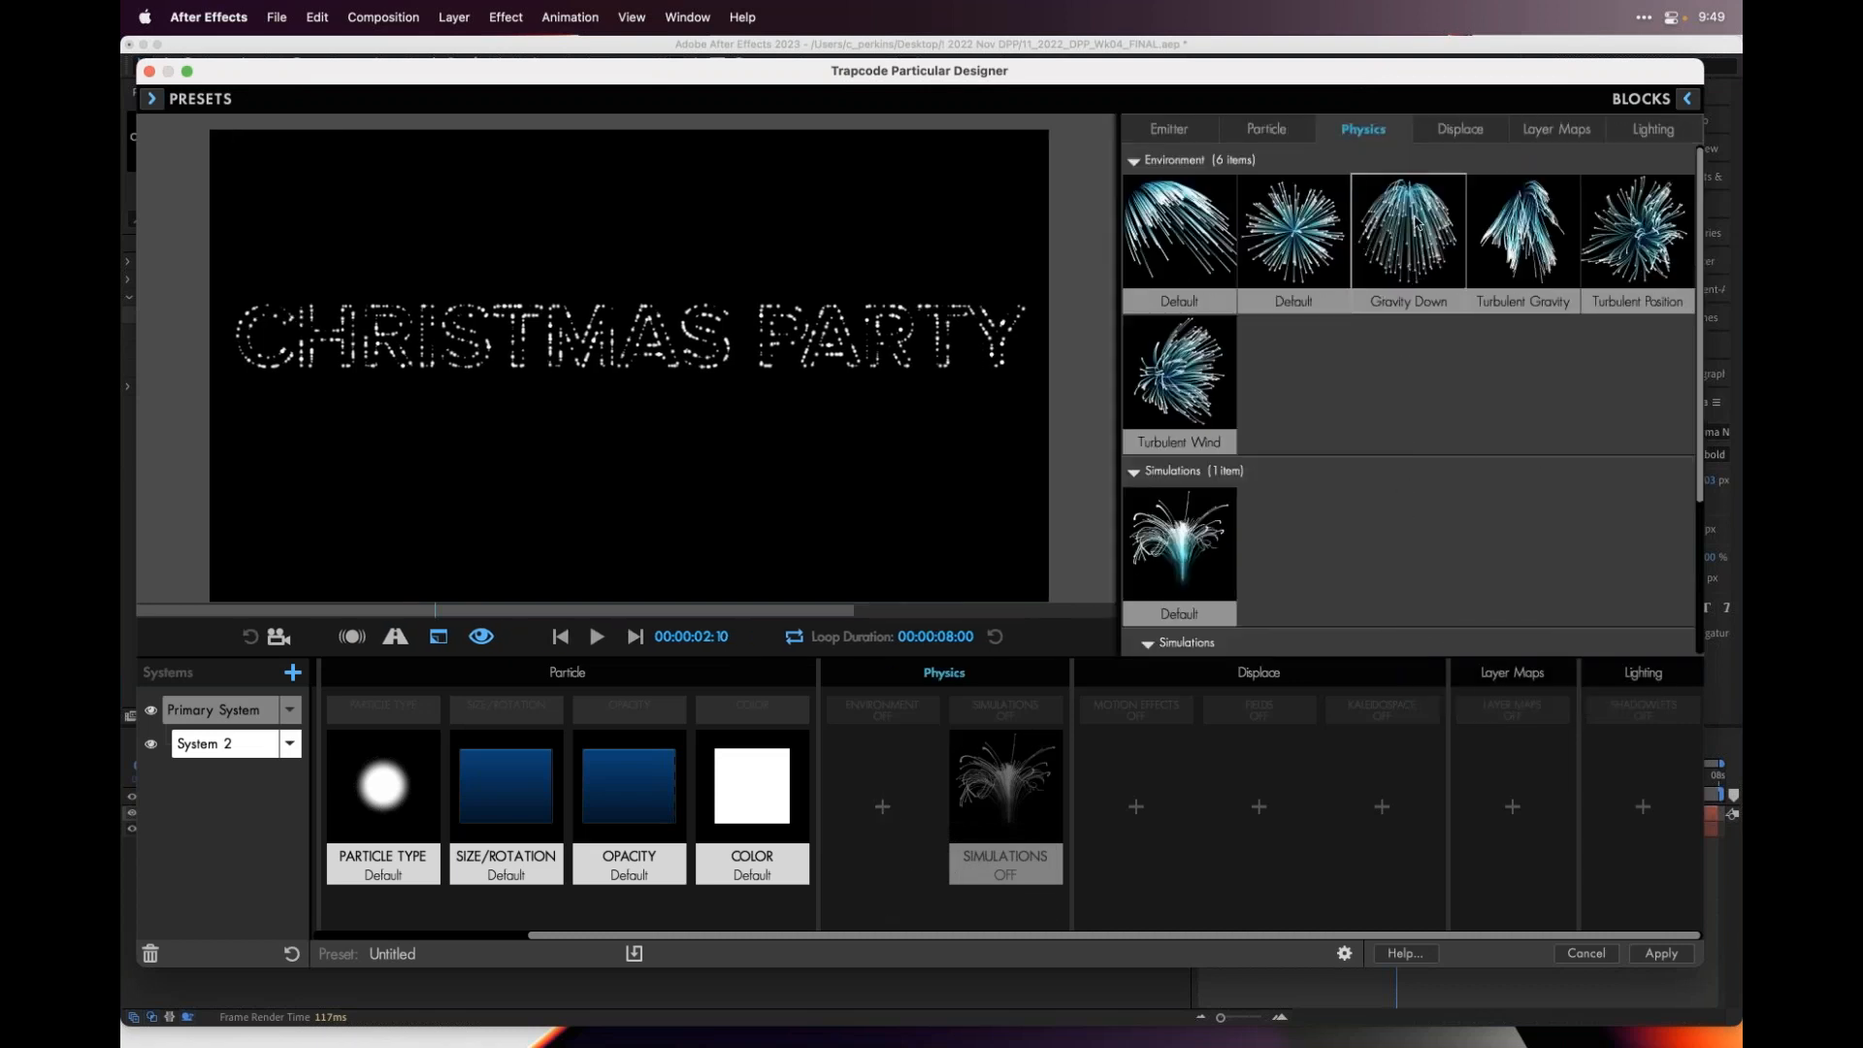
{"action": "left_click", "coordinate": [1409, 229]}
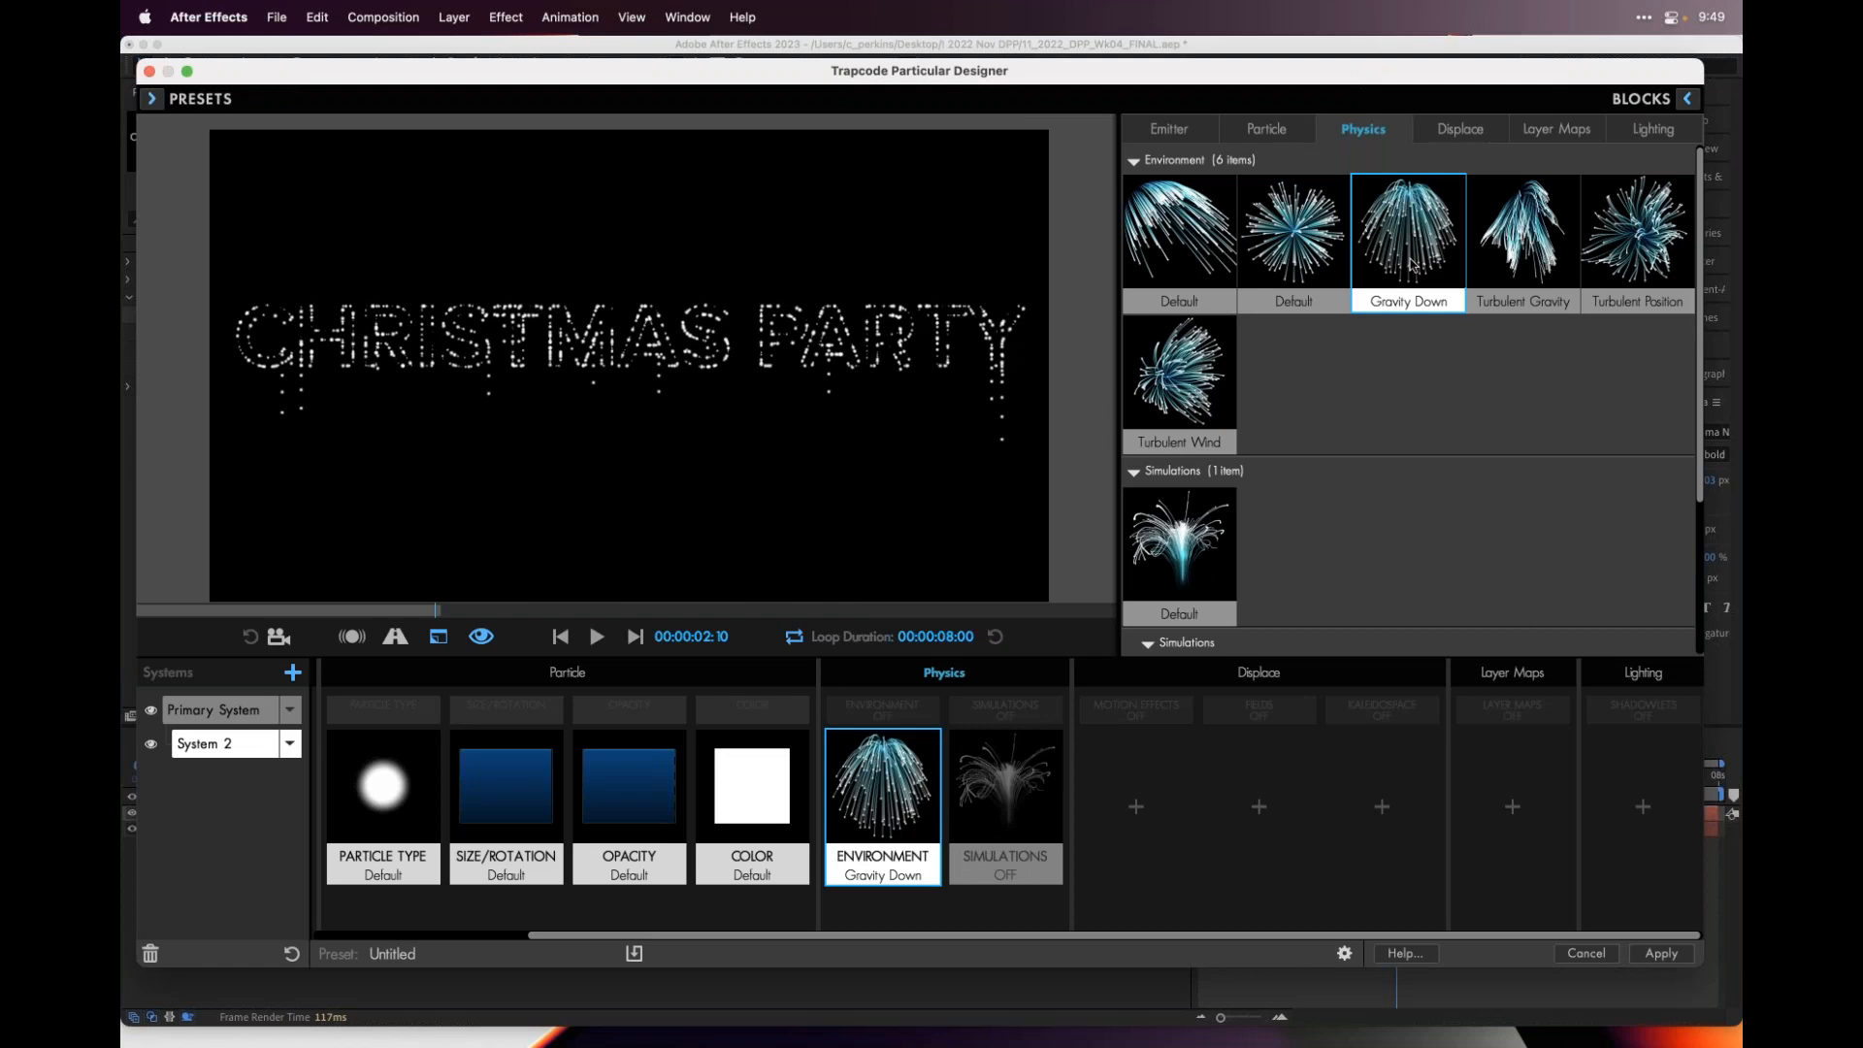
{"action": "left_click", "coordinate": [882, 791]}
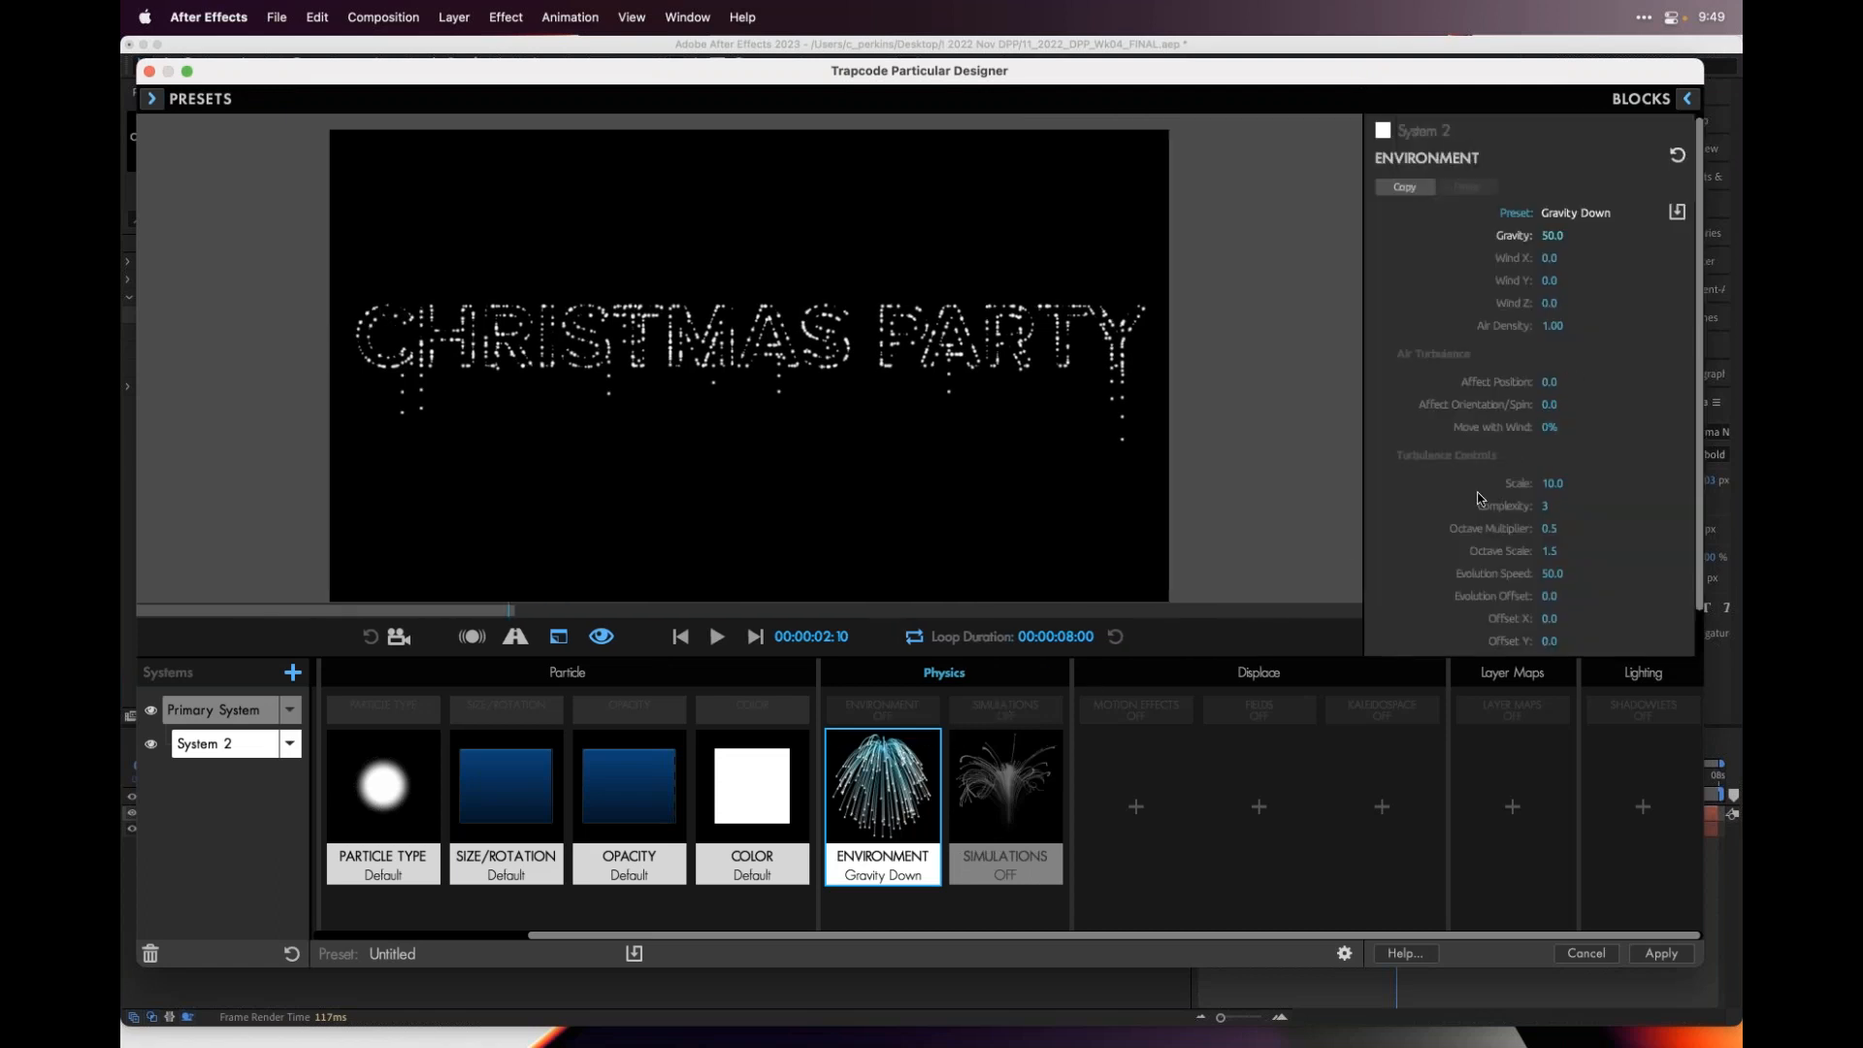
- Play the Designer preview from the start to check System 2's falling particles, and apply the design to the layer
{"action": "mouse_move", "coordinate": [924, 768]}
{"action": "left_click", "coordinate": [680, 636]}
{"action": "left_click", "coordinate": [716, 636]}
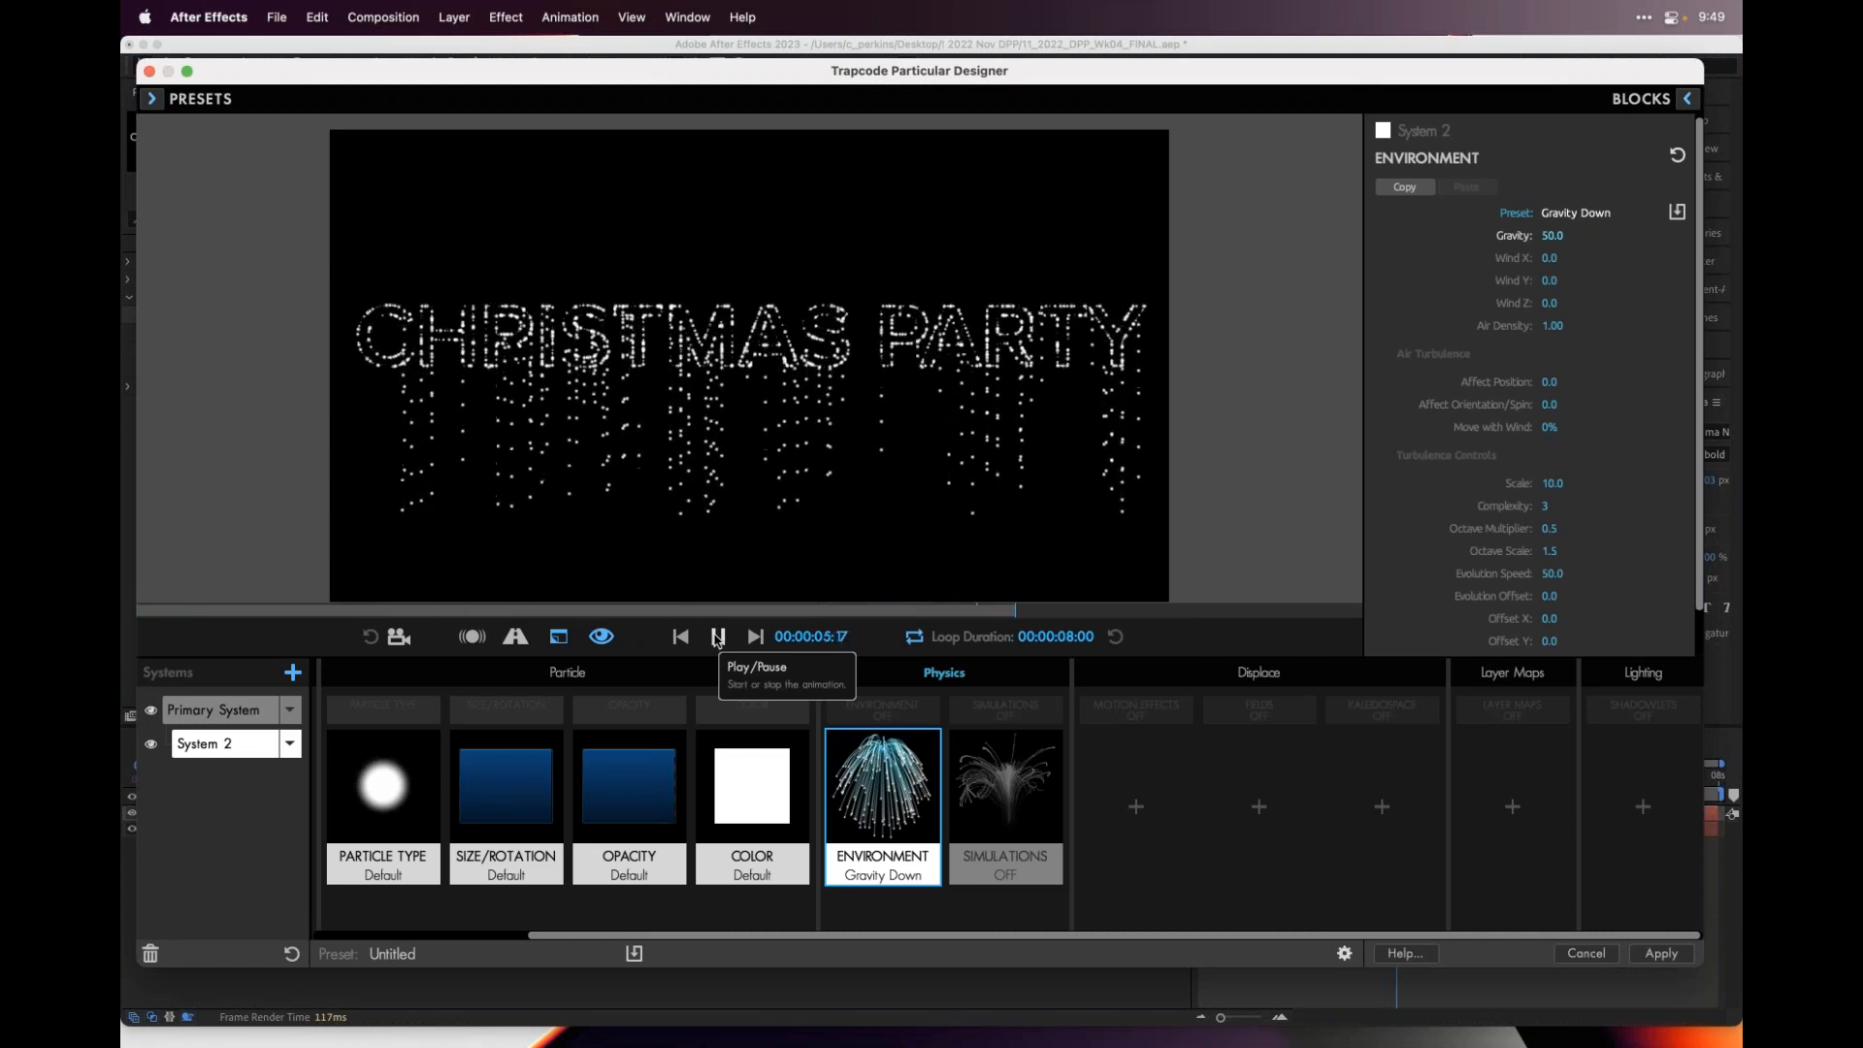
{"action": "left_click", "coordinate": [718, 637]}
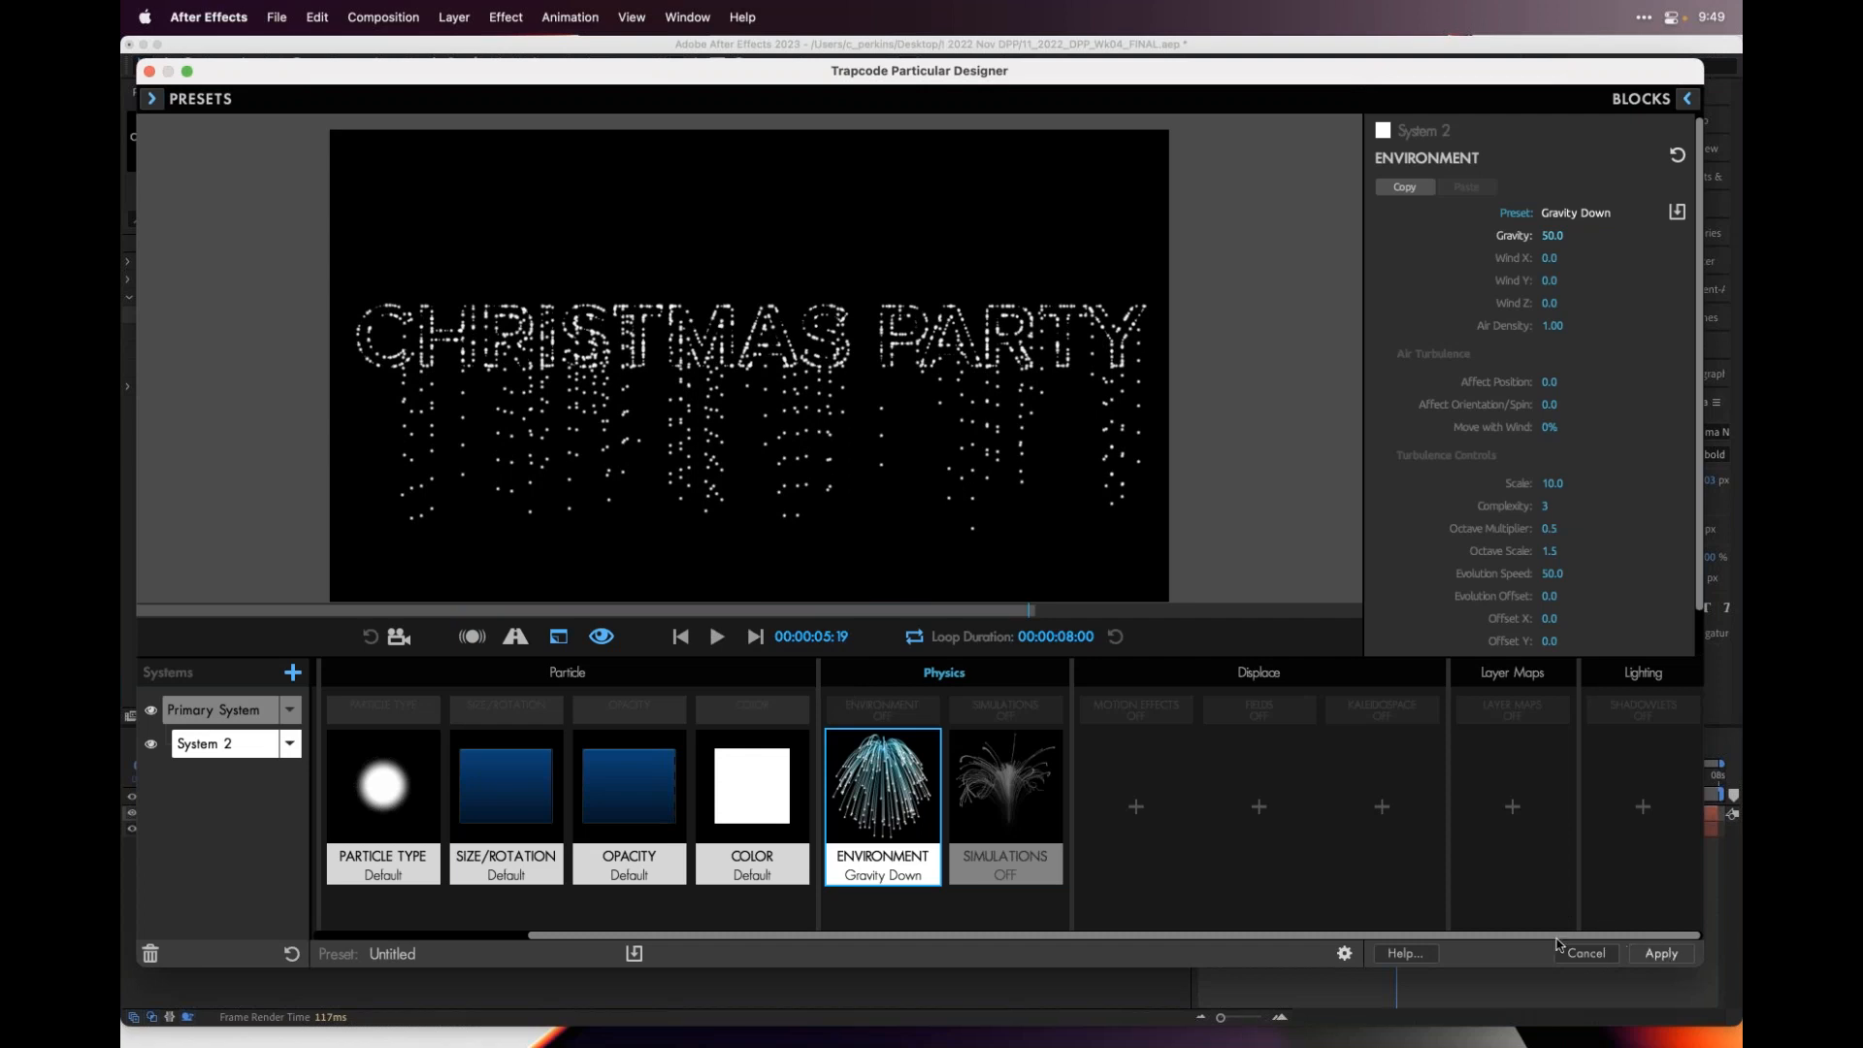
{"action": "left_click", "coordinate": [1556, 941]}
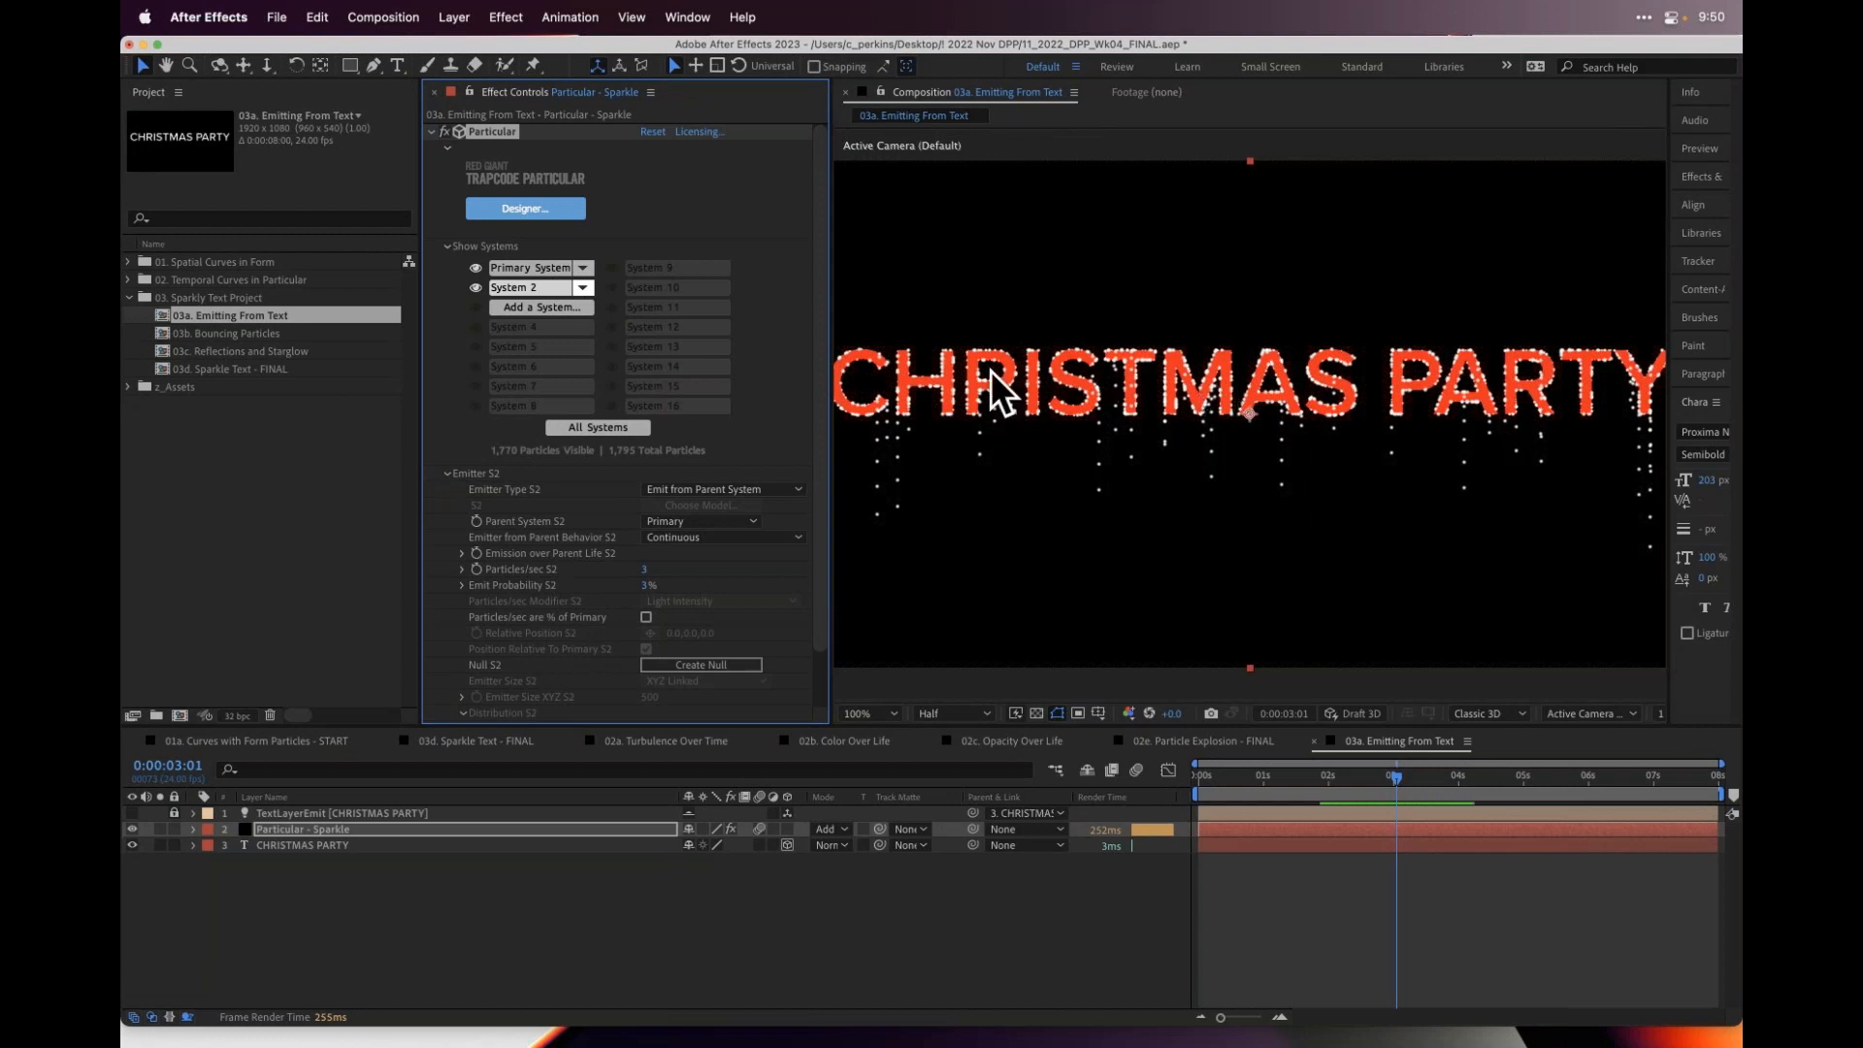
- Reopen the Particular Designer, remove the Color block from System 2, and apply the change
{"action": "left_click", "coordinate": [507, 213]}
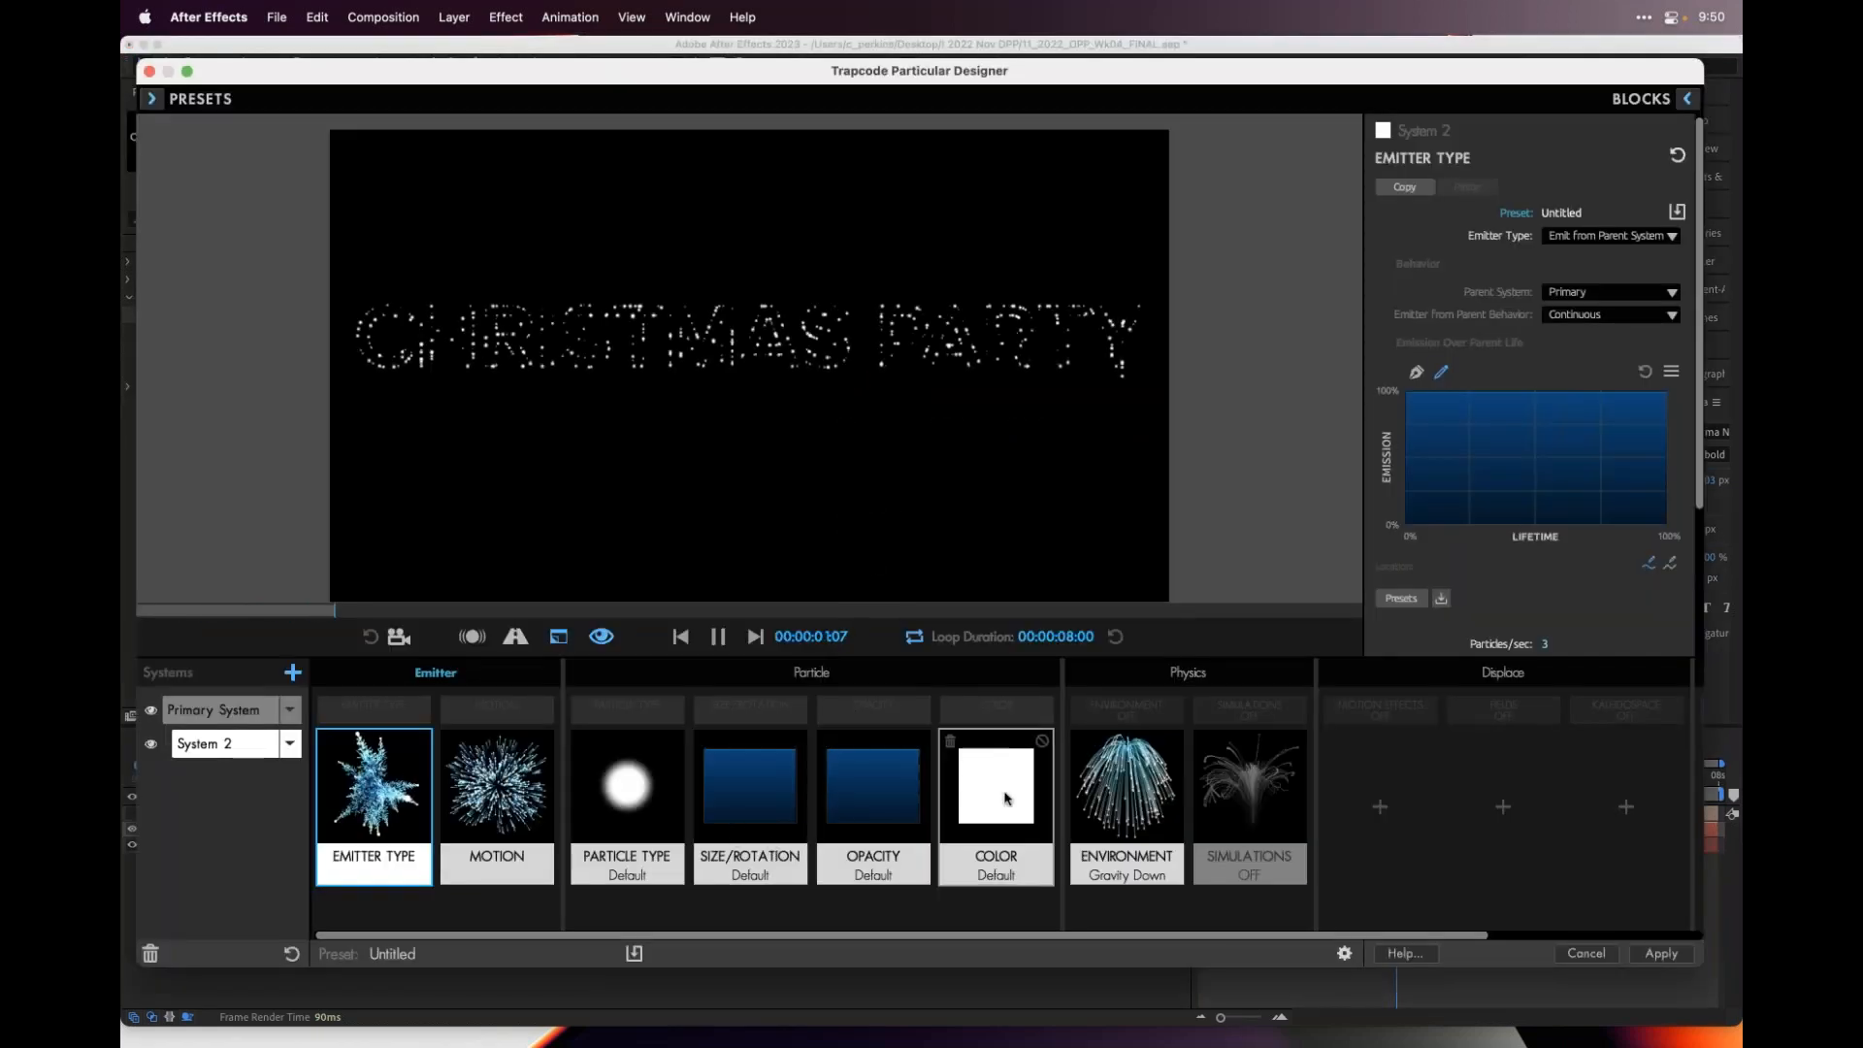
{"action": "left_click", "coordinate": [1008, 797]}
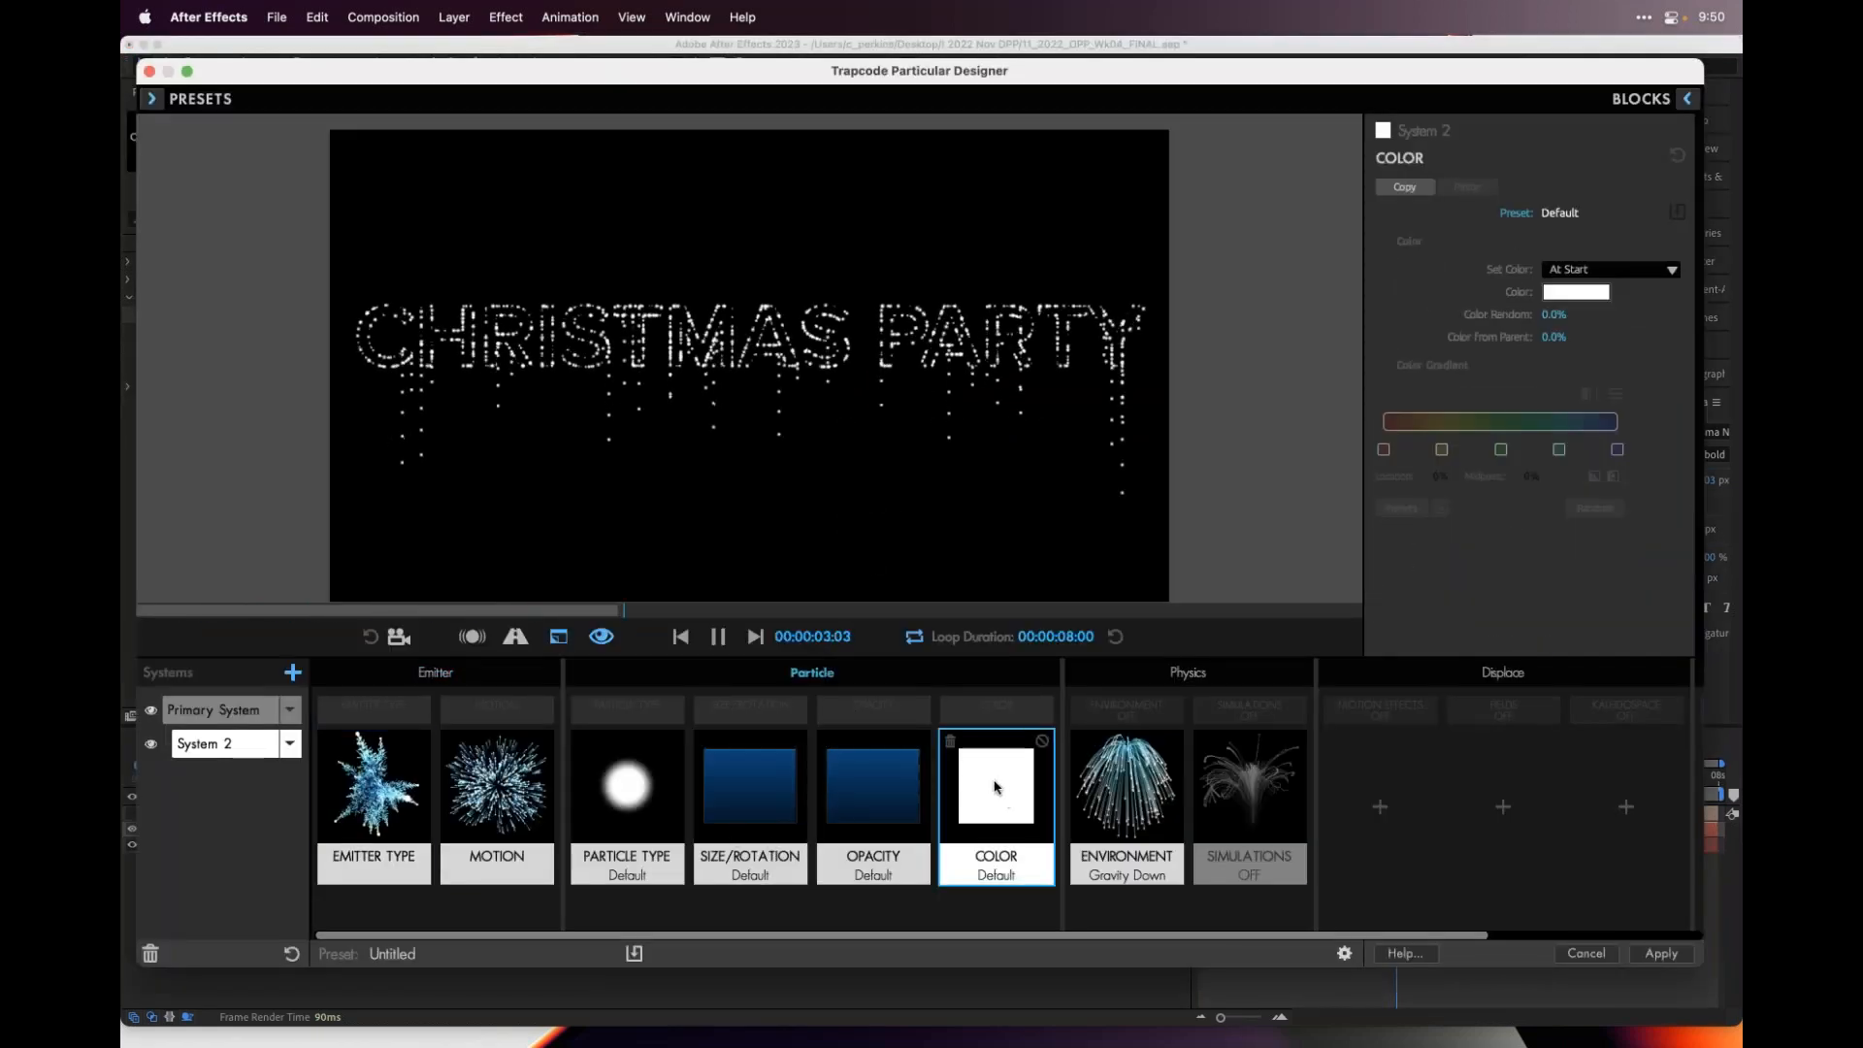
{"action": "left_click", "coordinate": [950, 742]}
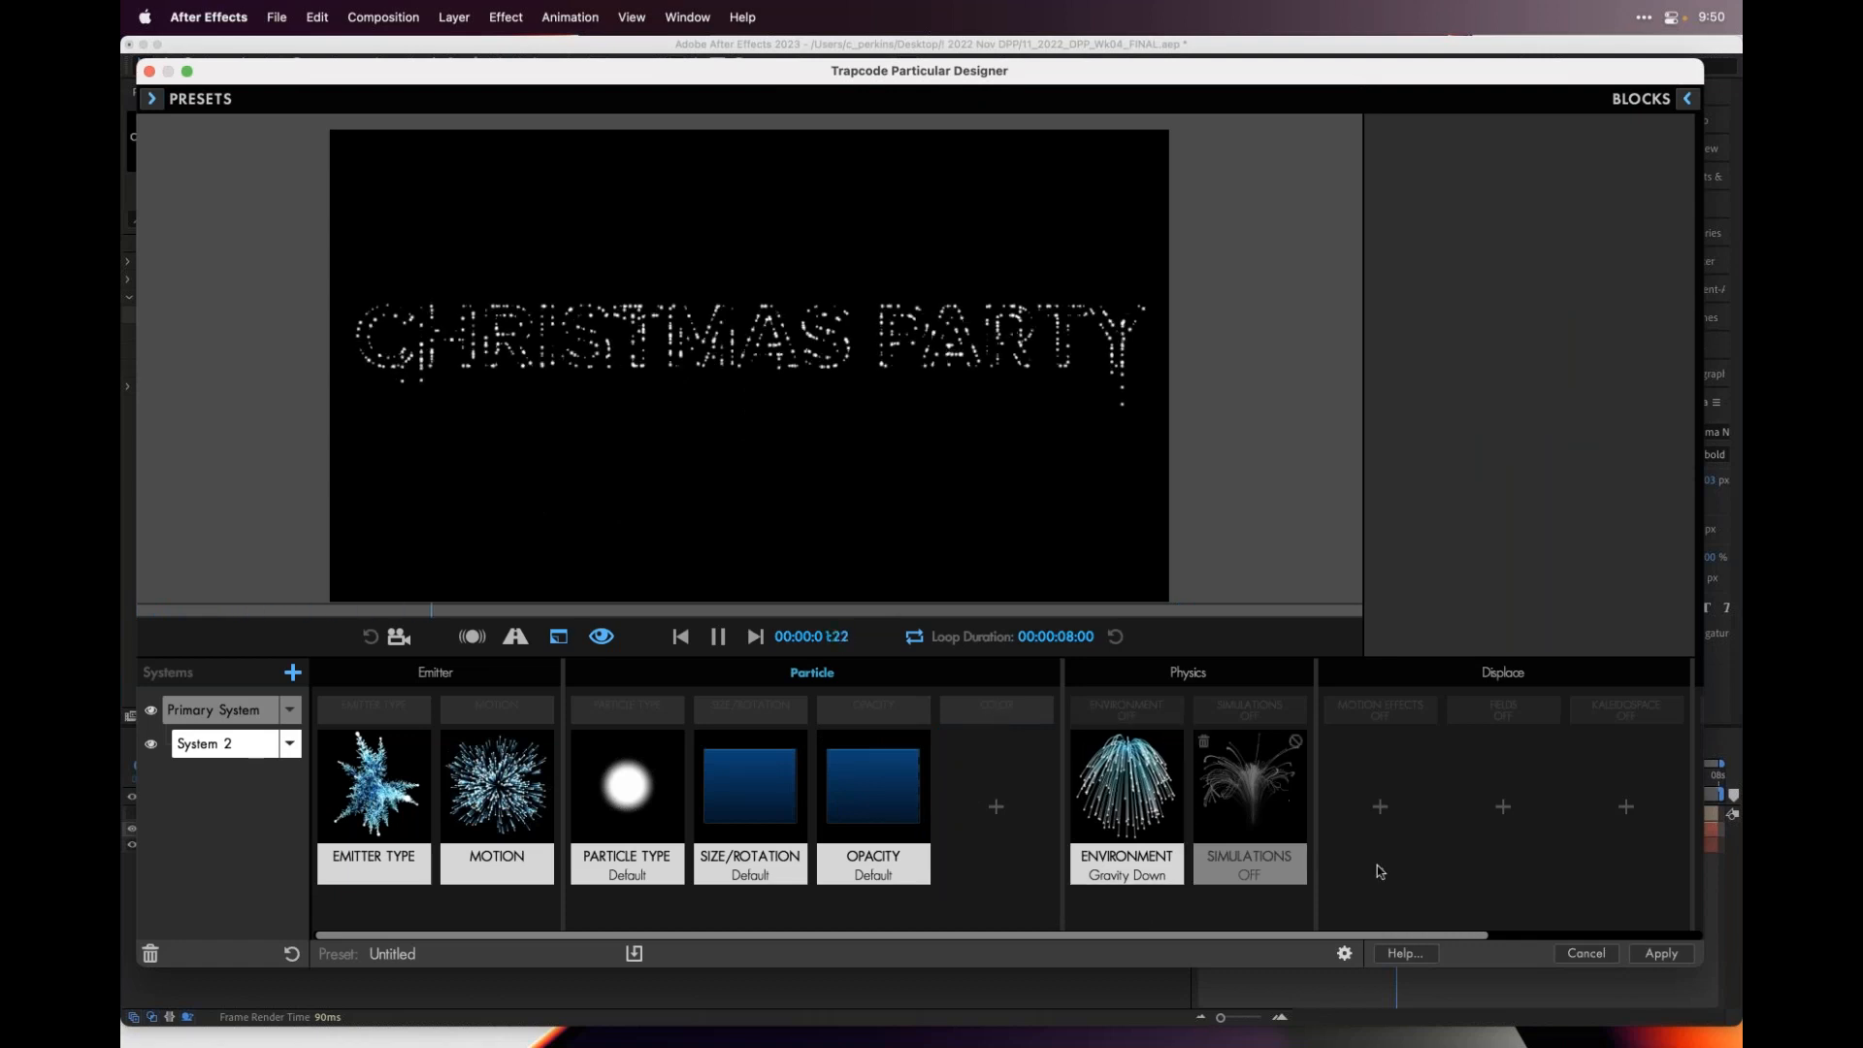
{"action": "left_click", "coordinate": [1661, 953]}
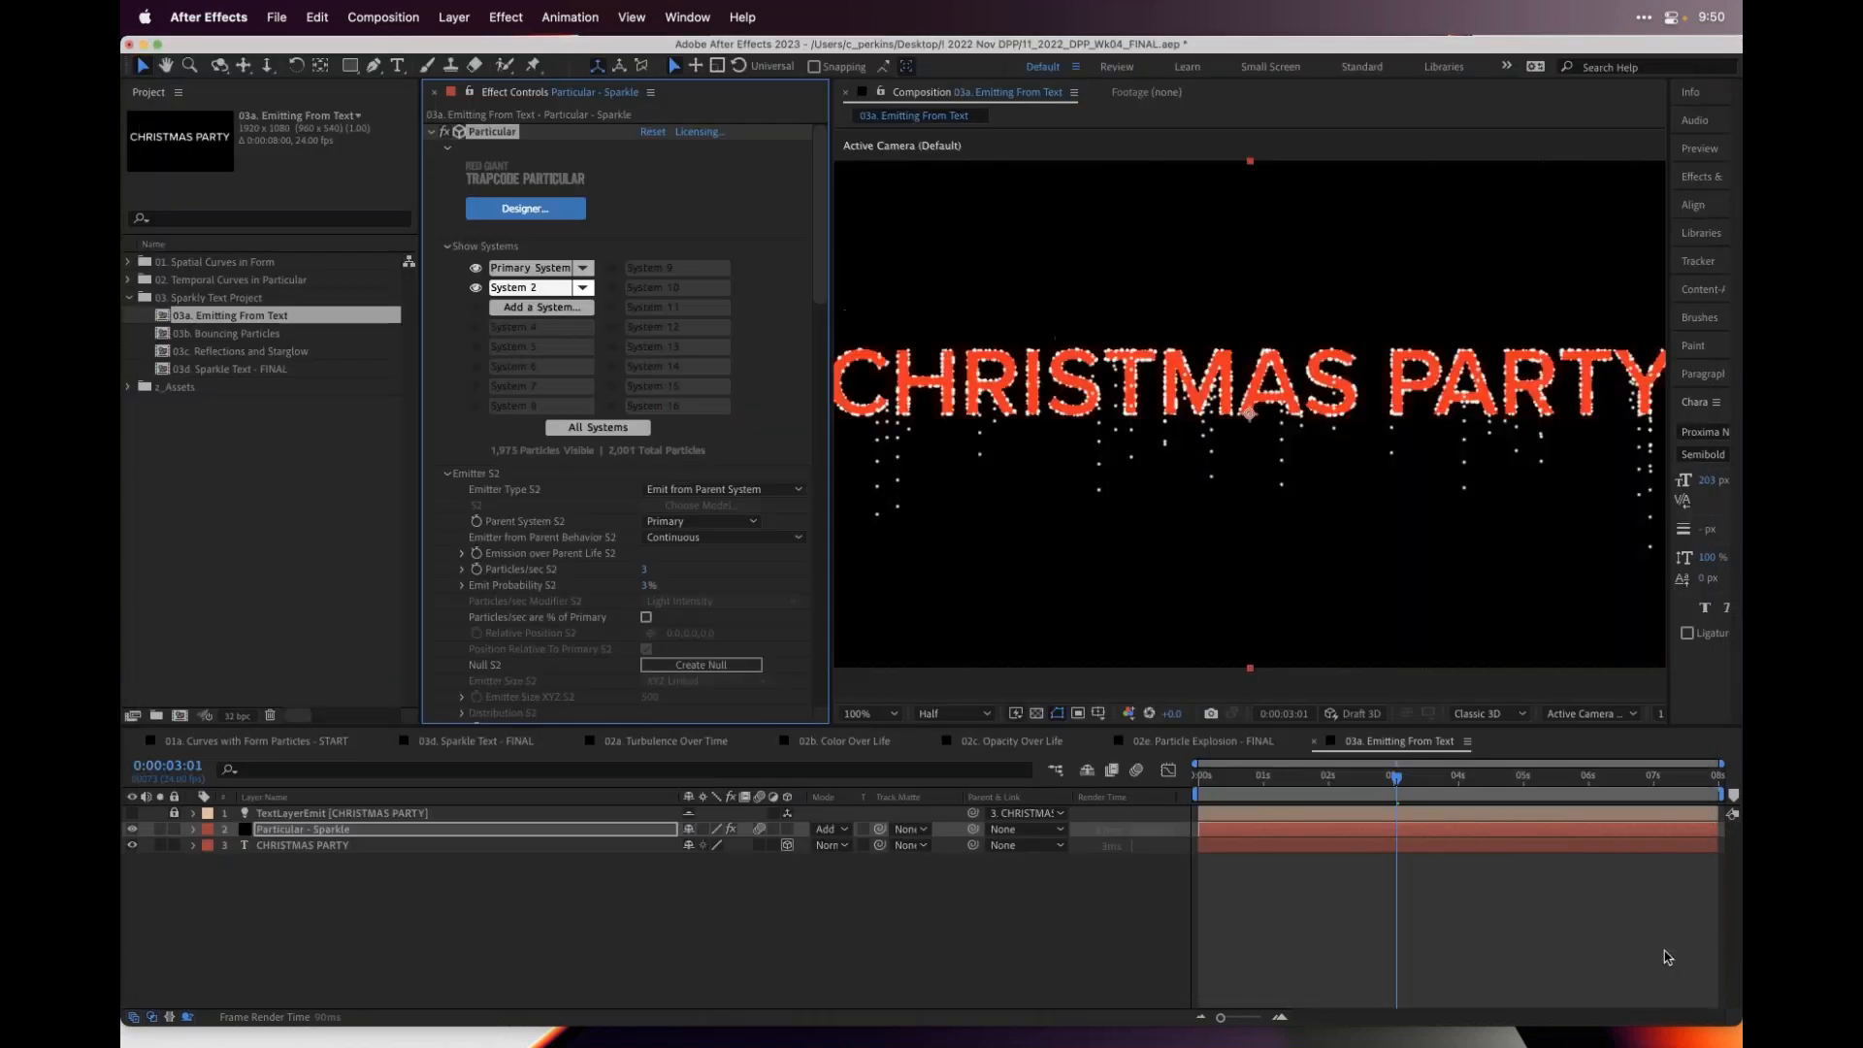
- Set the Primary System's particle Color to R 3, G 2, B 1 and scrub the timeline to check it
{"action": "left_click", "coordinate": [528, 270]}
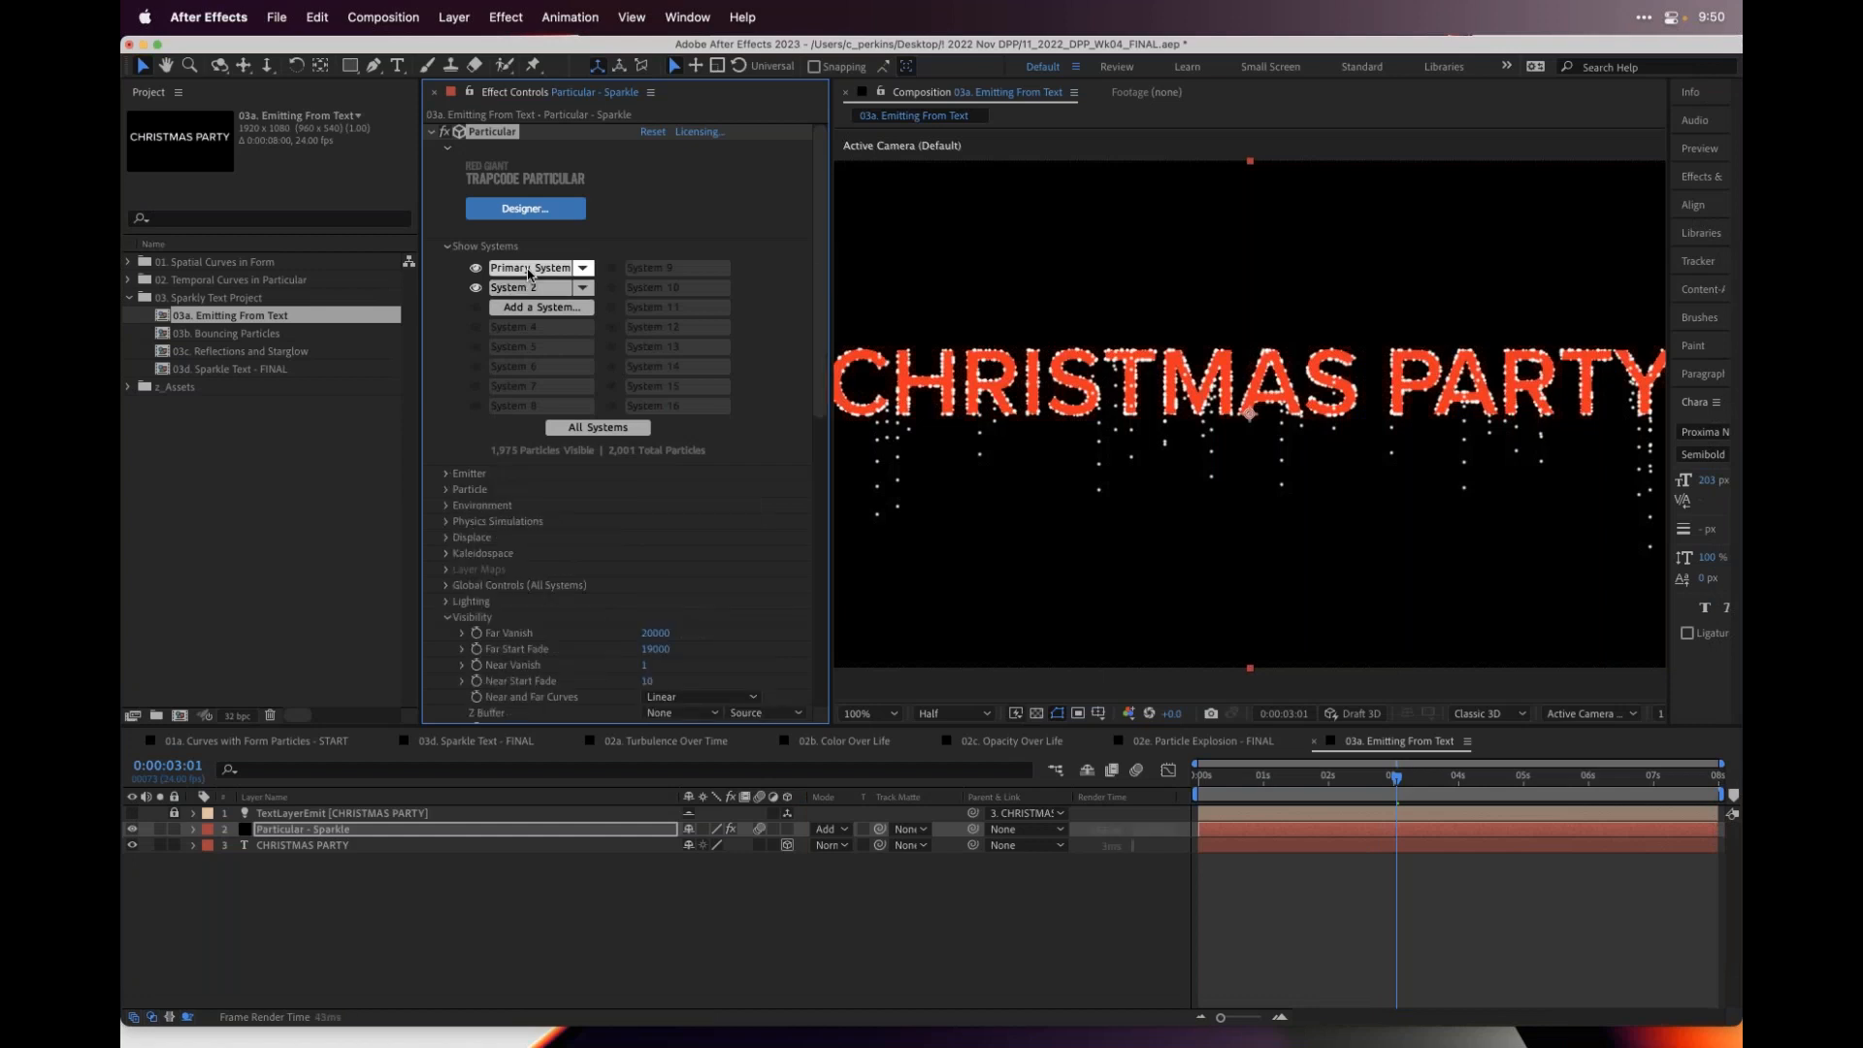
{"action": "left_click", "coordinate": [446, 490]}
{"action": "scroll", "coordinate": [446, 490], "scroll_direction": "down", "scroll_amount": 3}
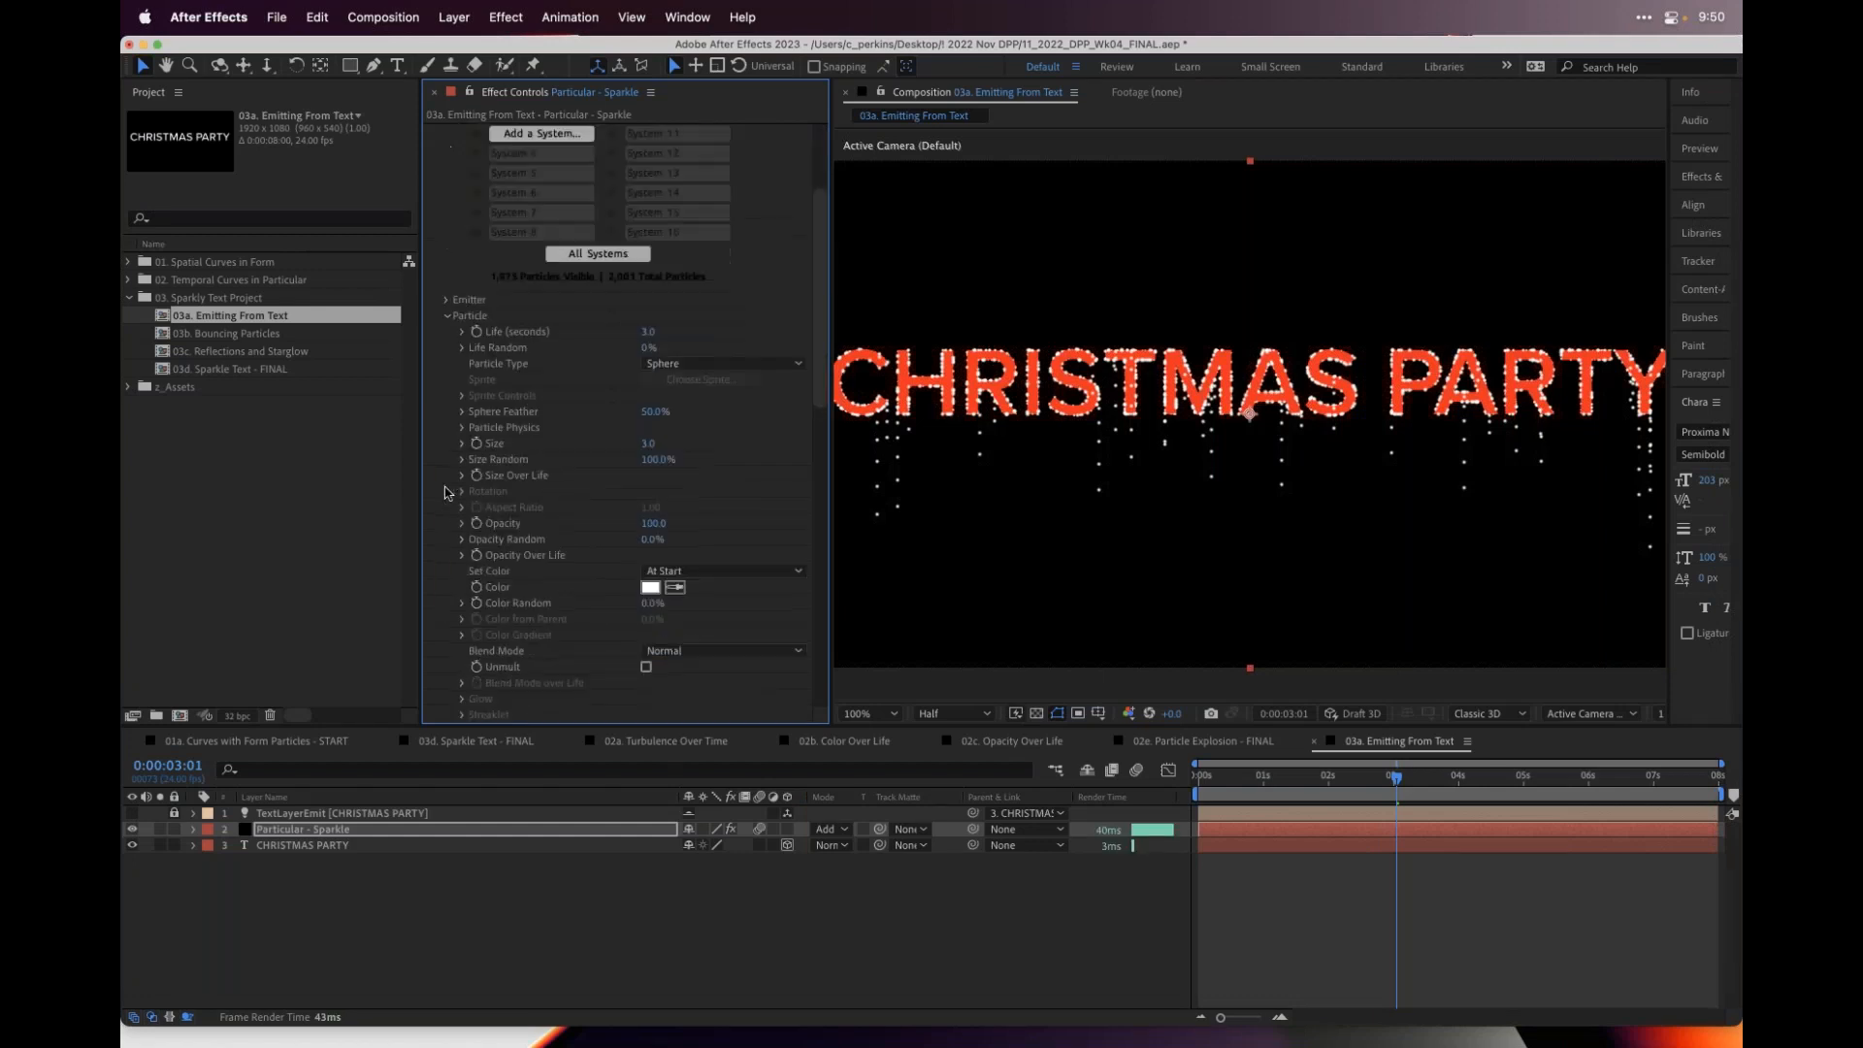
{"action": "left_click", "coordinate": [649, 587]}
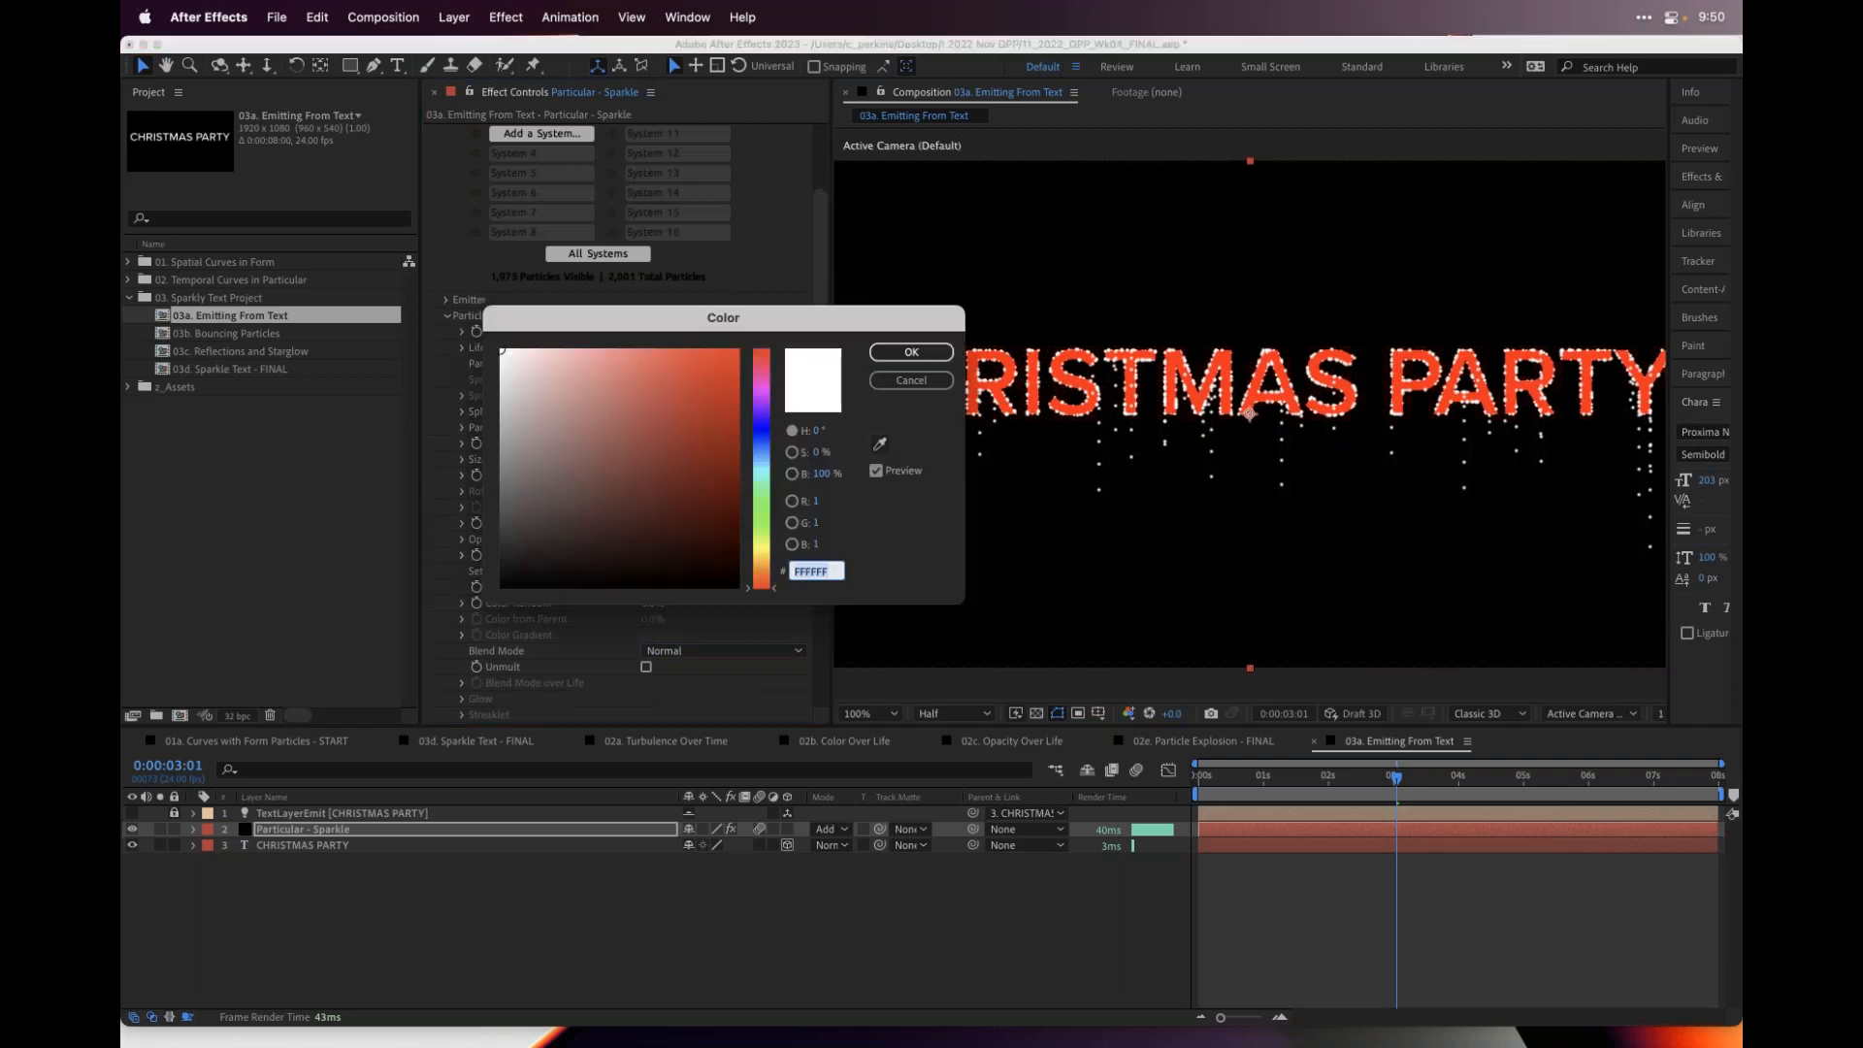
{"action": "left_click", "coordinate": [819, 499]}
{"action": "type", "text": "3"}
{"action": "key", "text": "Tab"}
{"action": "type", "text": "2"}
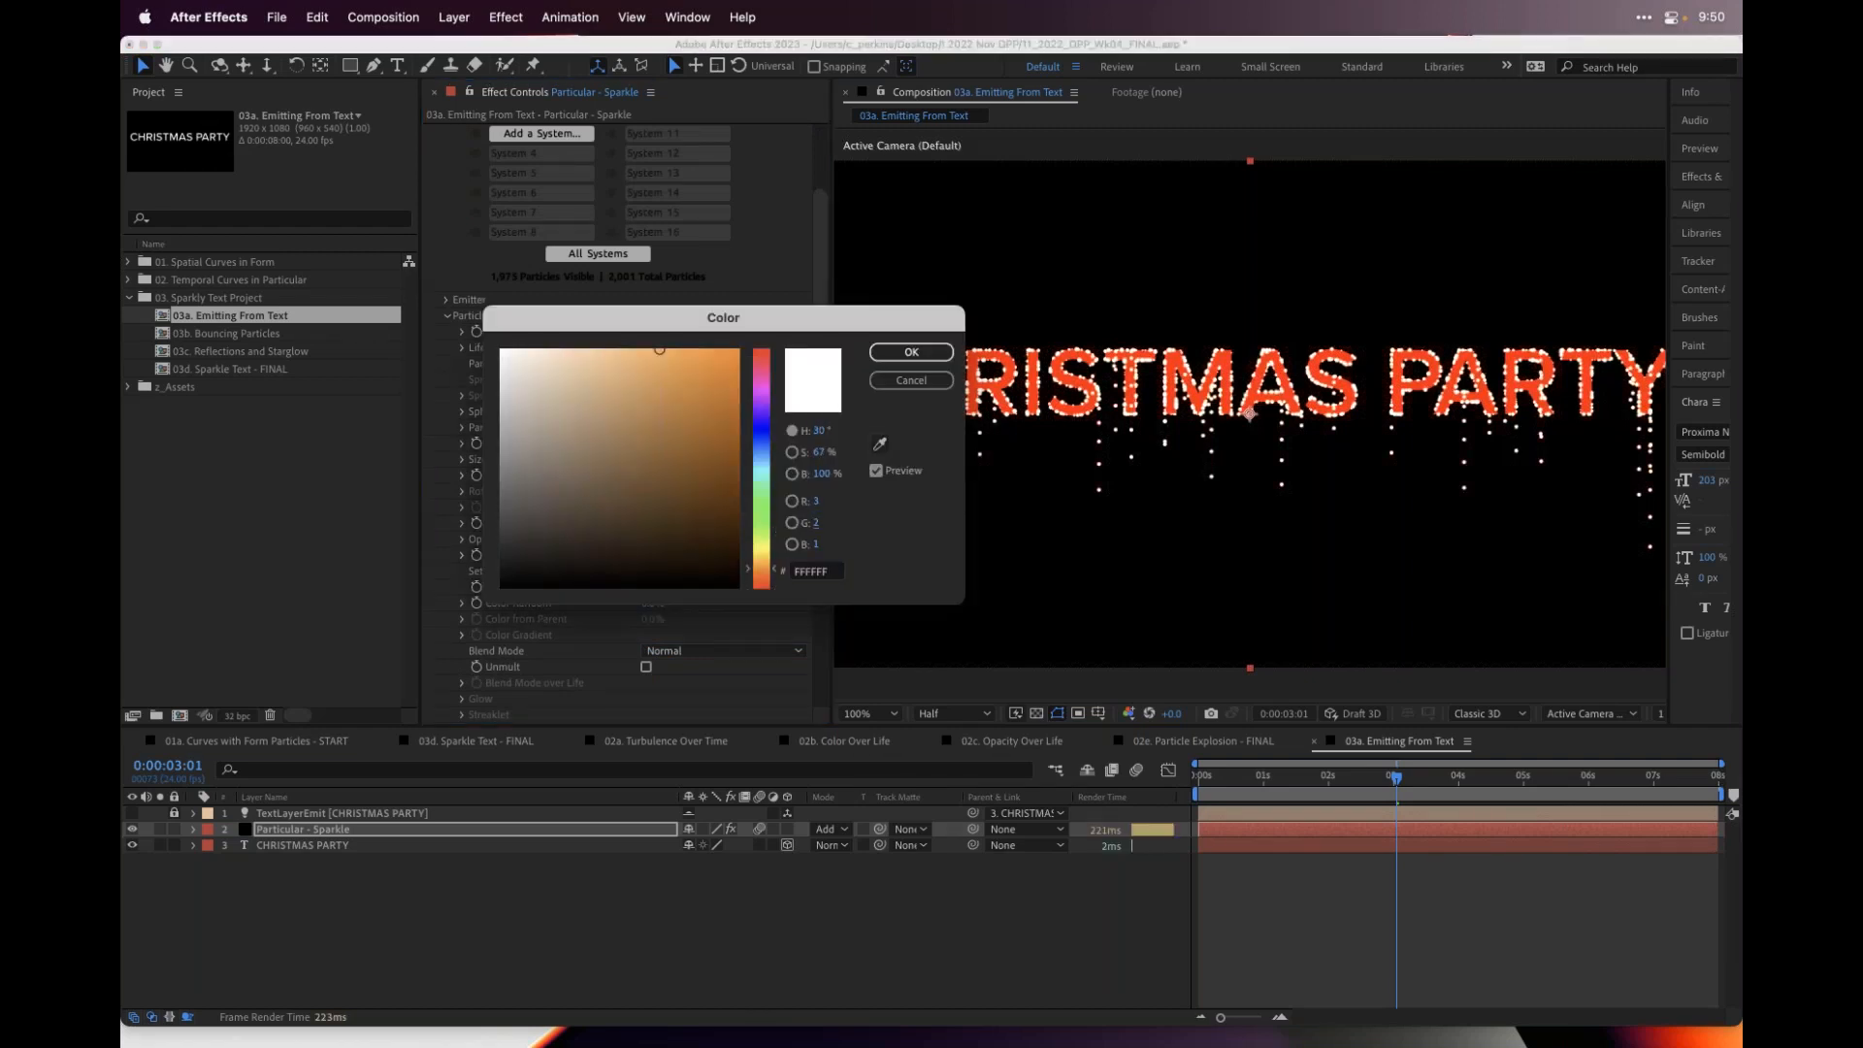
{"action": "key", "text": "Return"}
{"action": "left_click_drag", "start_coordinate": [1203, 776], "coordinate": [1596, 788]}
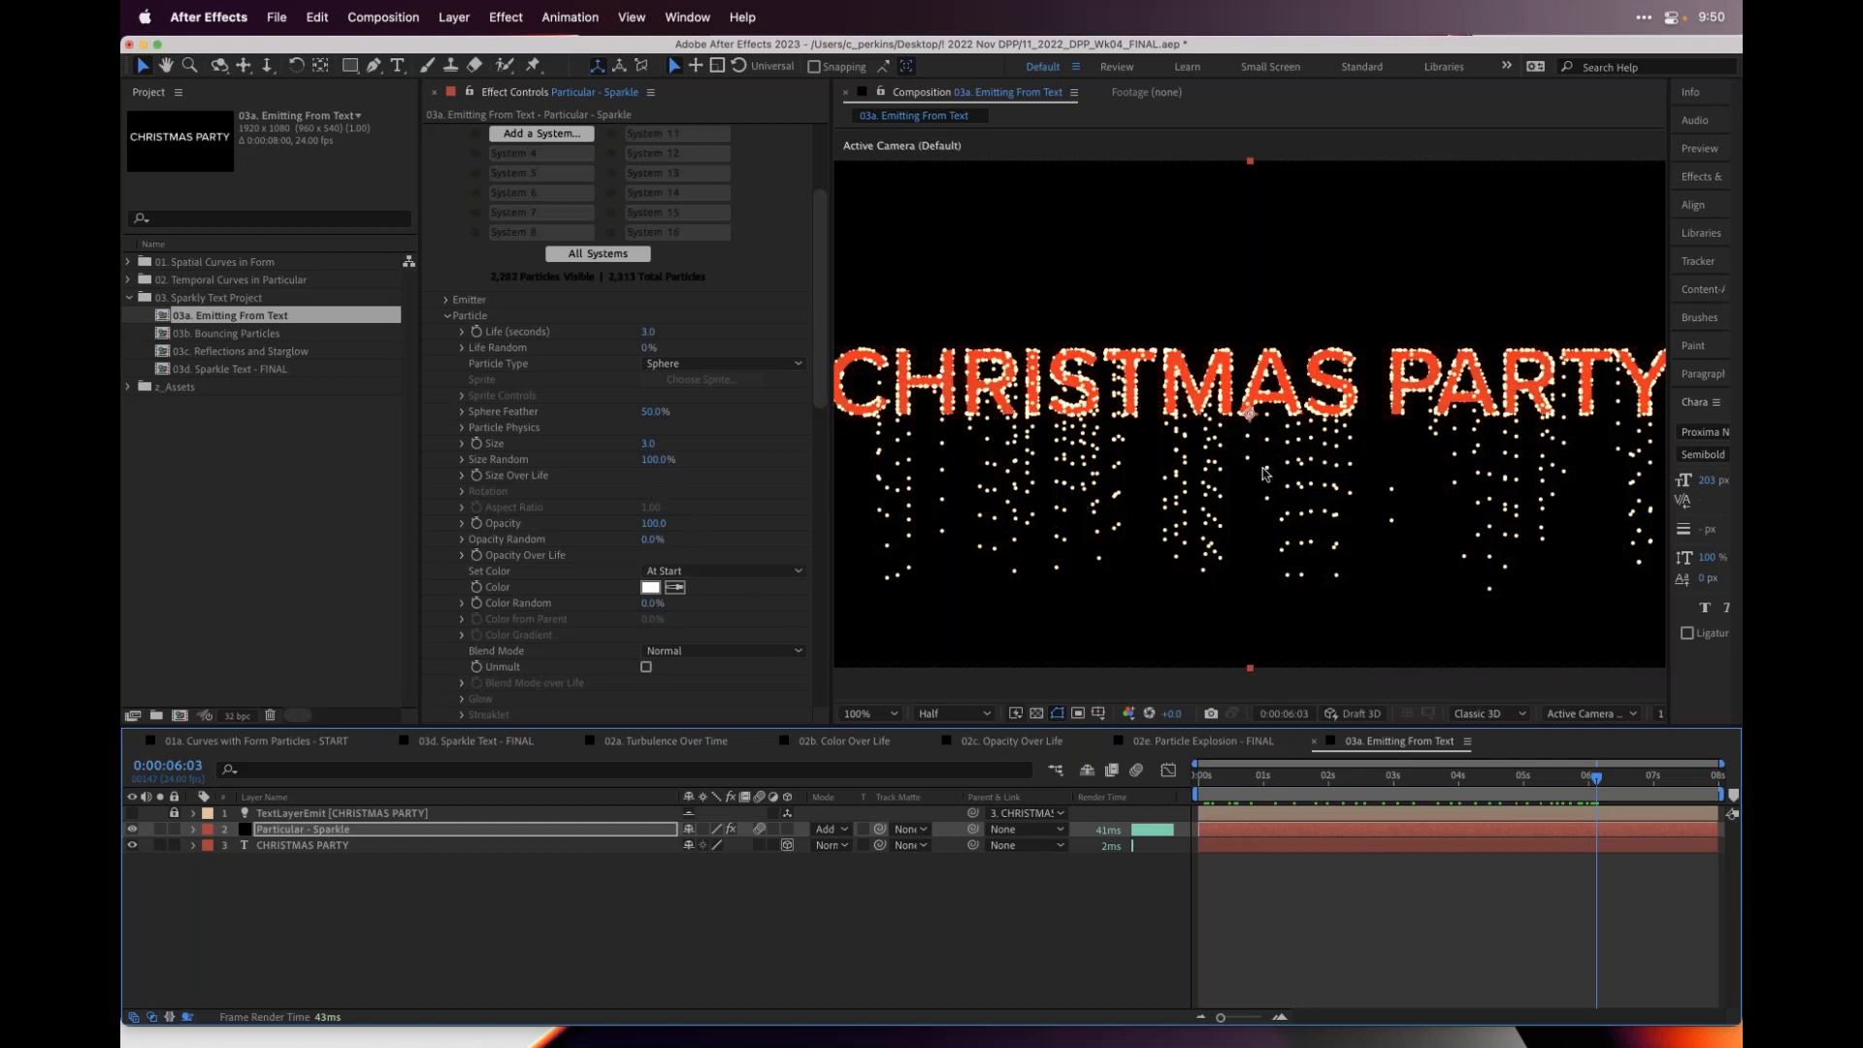
{"action": "left_click_drag", "start_coordinate": [1233, 779], "coordinate": [1483, 775]}
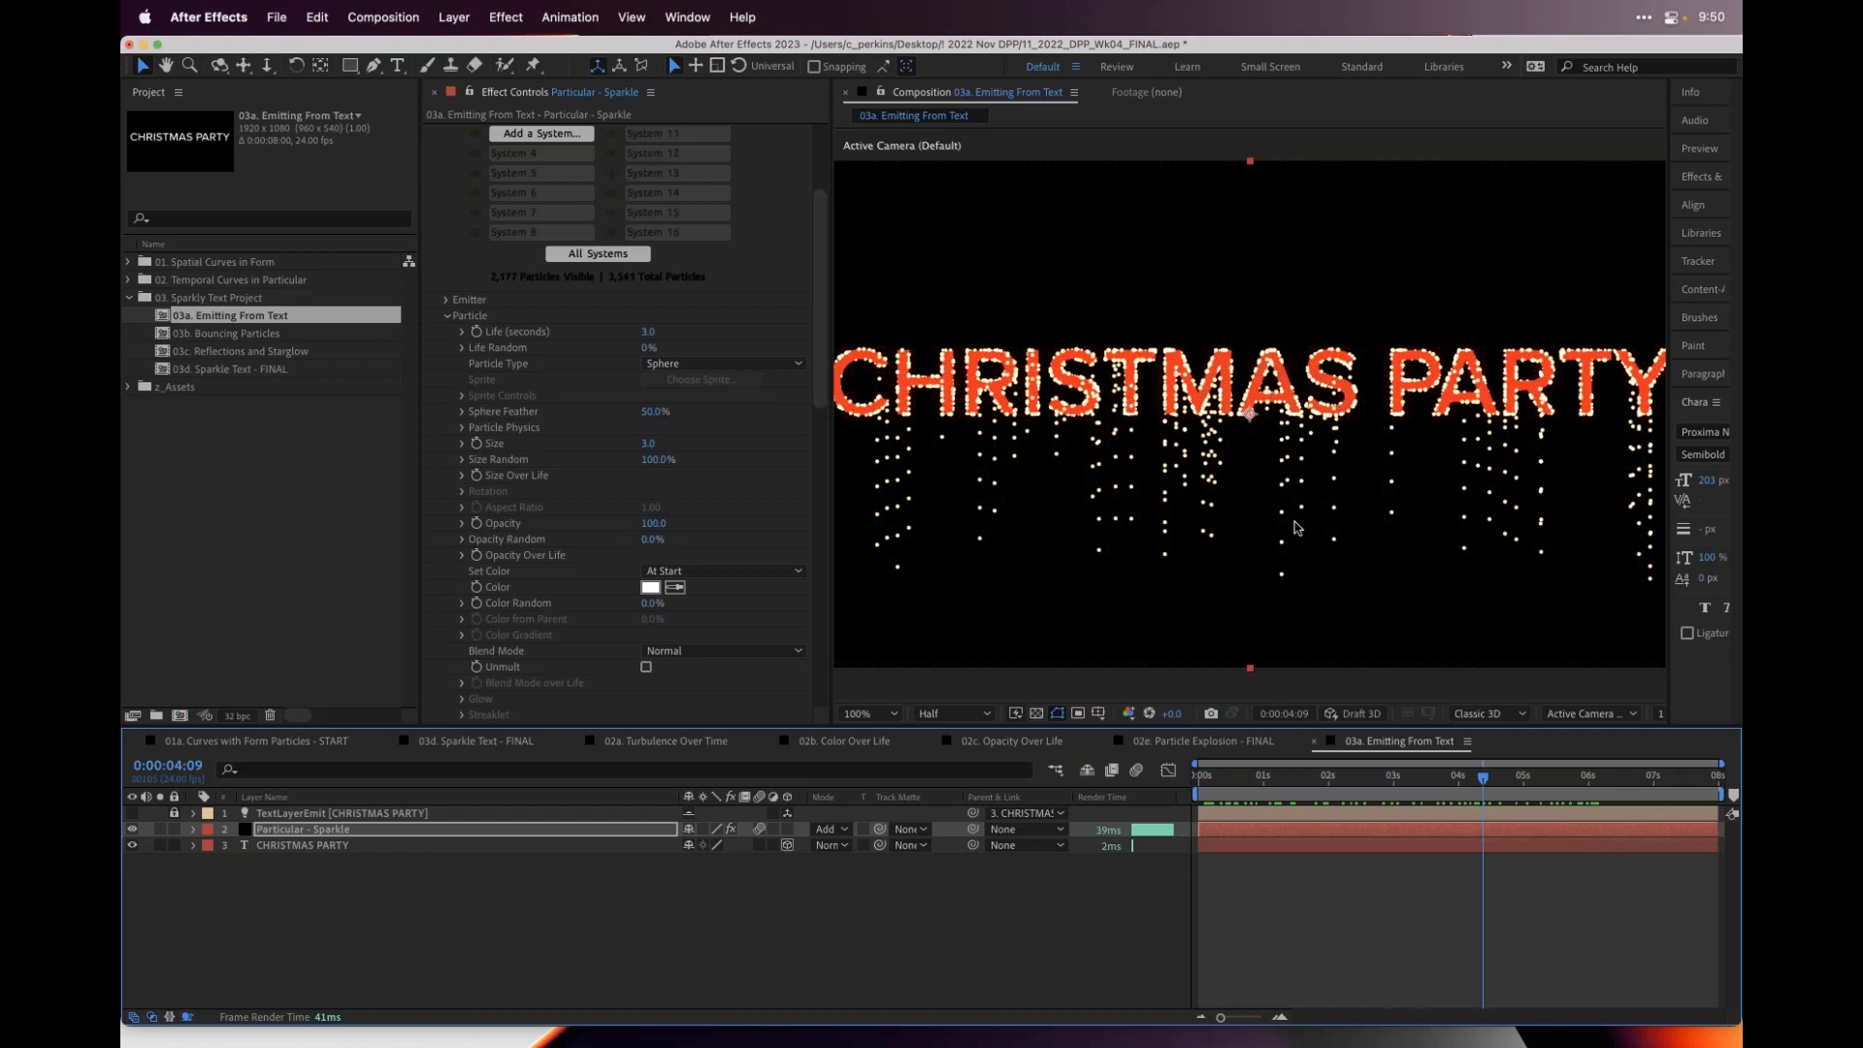
- Set the Primary System's emitter Velocity to 5 and preview the composition from near its start
{"action": "left_click", "coordinate": [445, 299]}
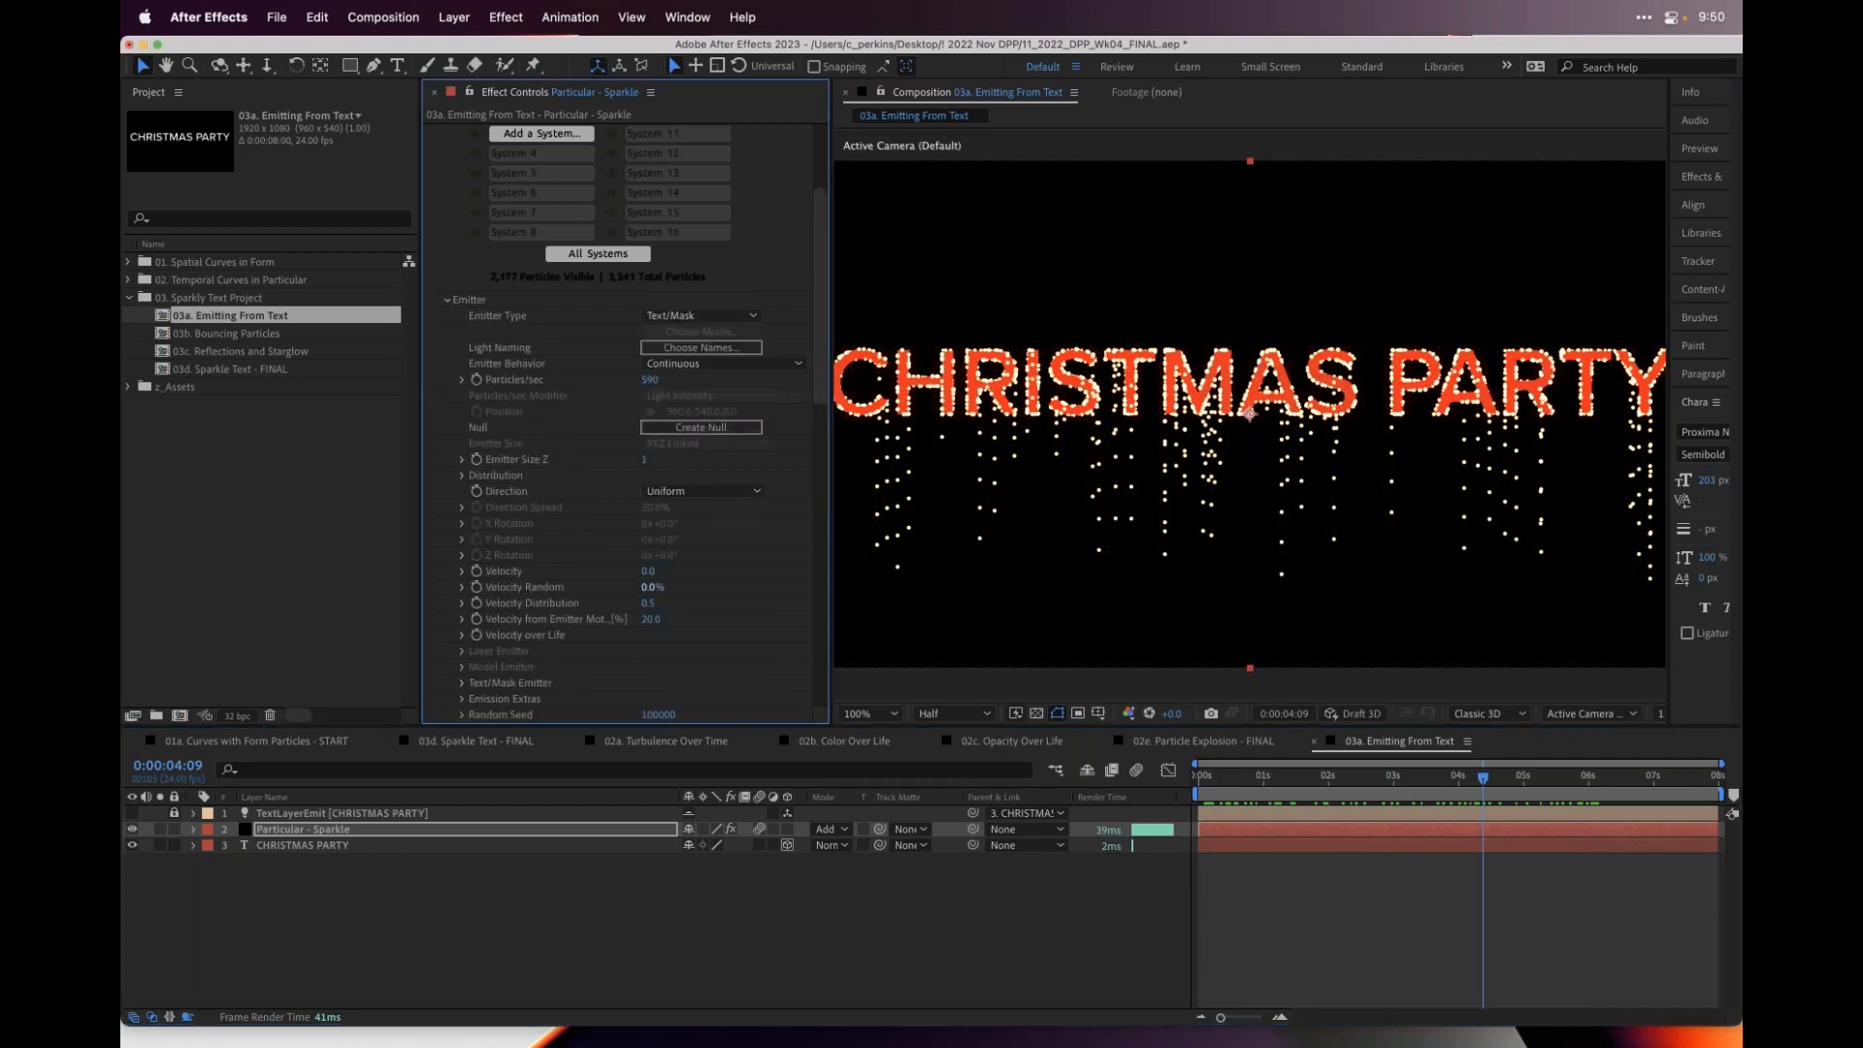
{"action": "left_click", "coordinate": [654, 573]}
{"action": "type", "text": "5"}
{"action": "key", "text": "Return"}
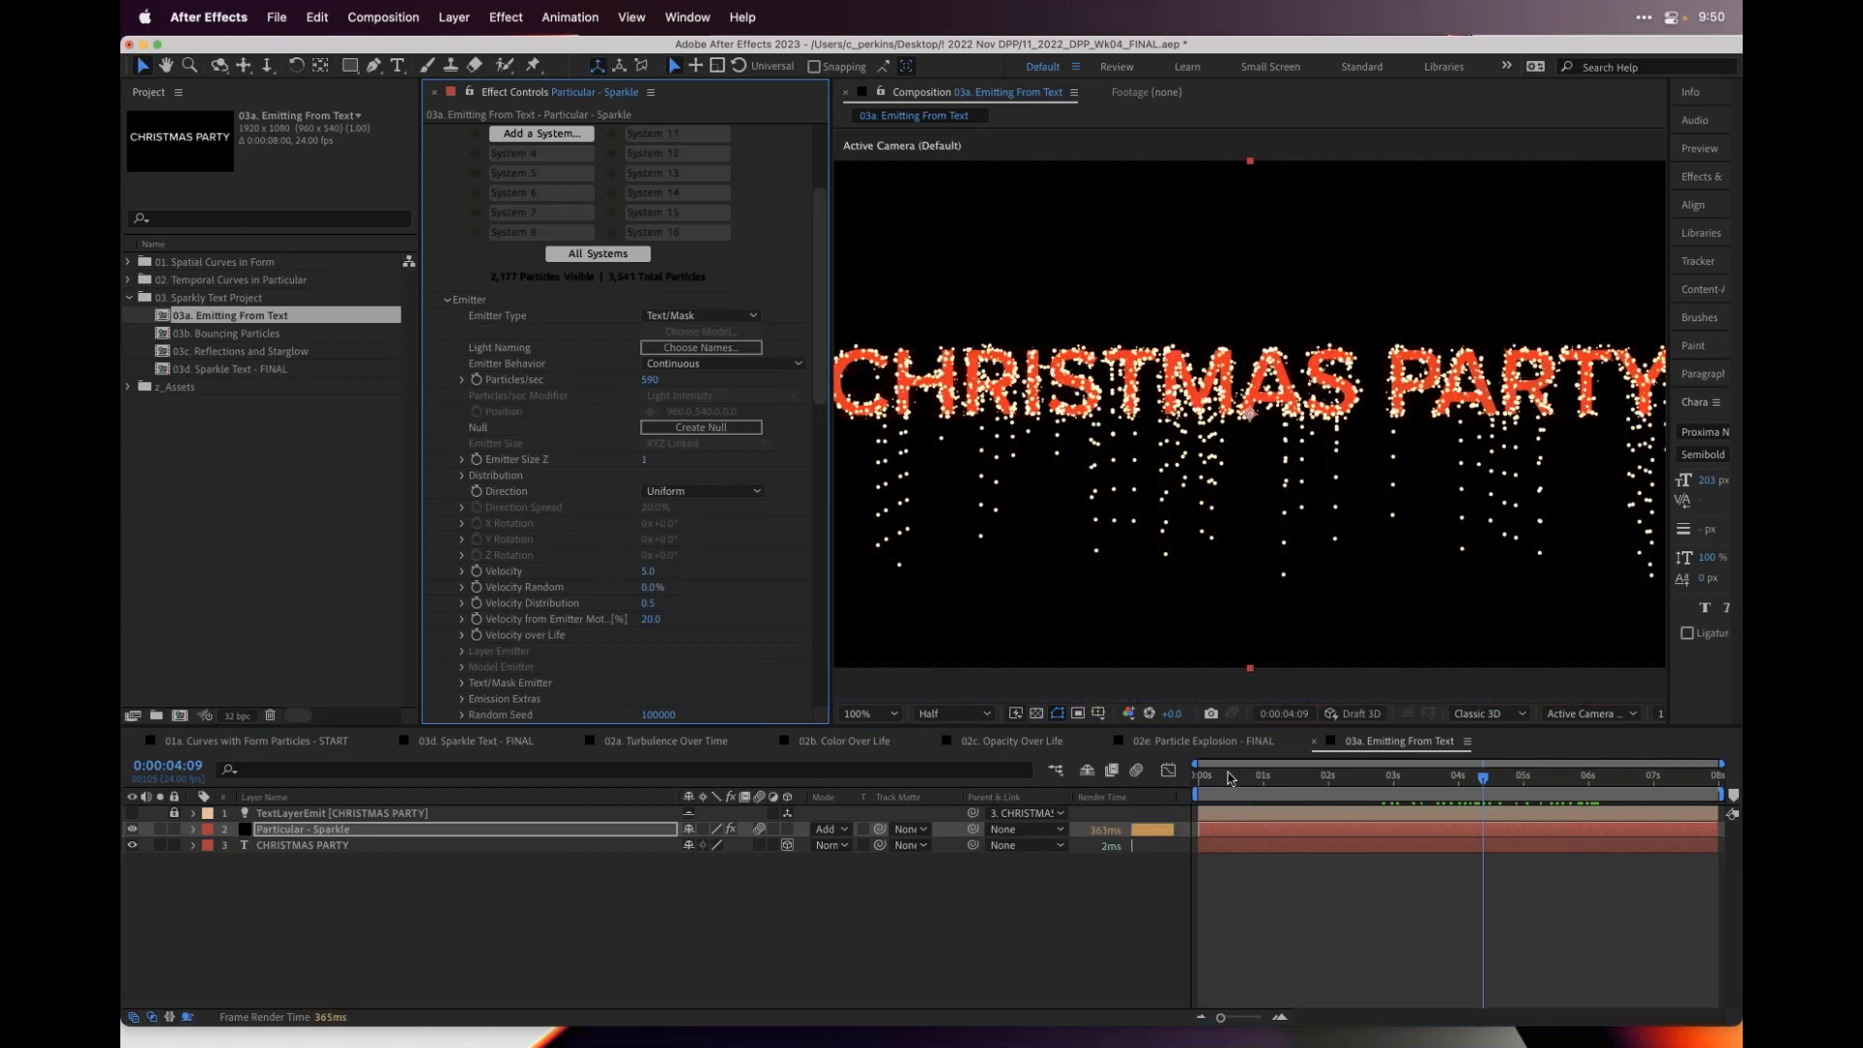
{"action": "left_click", "coordinate": [1226, 772]}
{"action": "key", "text": "space"}
- Set the Primary System's Velocity Random to 16% and scrub the timeline to check the particle spread
{"action": "left_click", "coordinate": [651, 587]}
{"action": "type", "text": "16"}
{"action": "key", "text": "Return"}
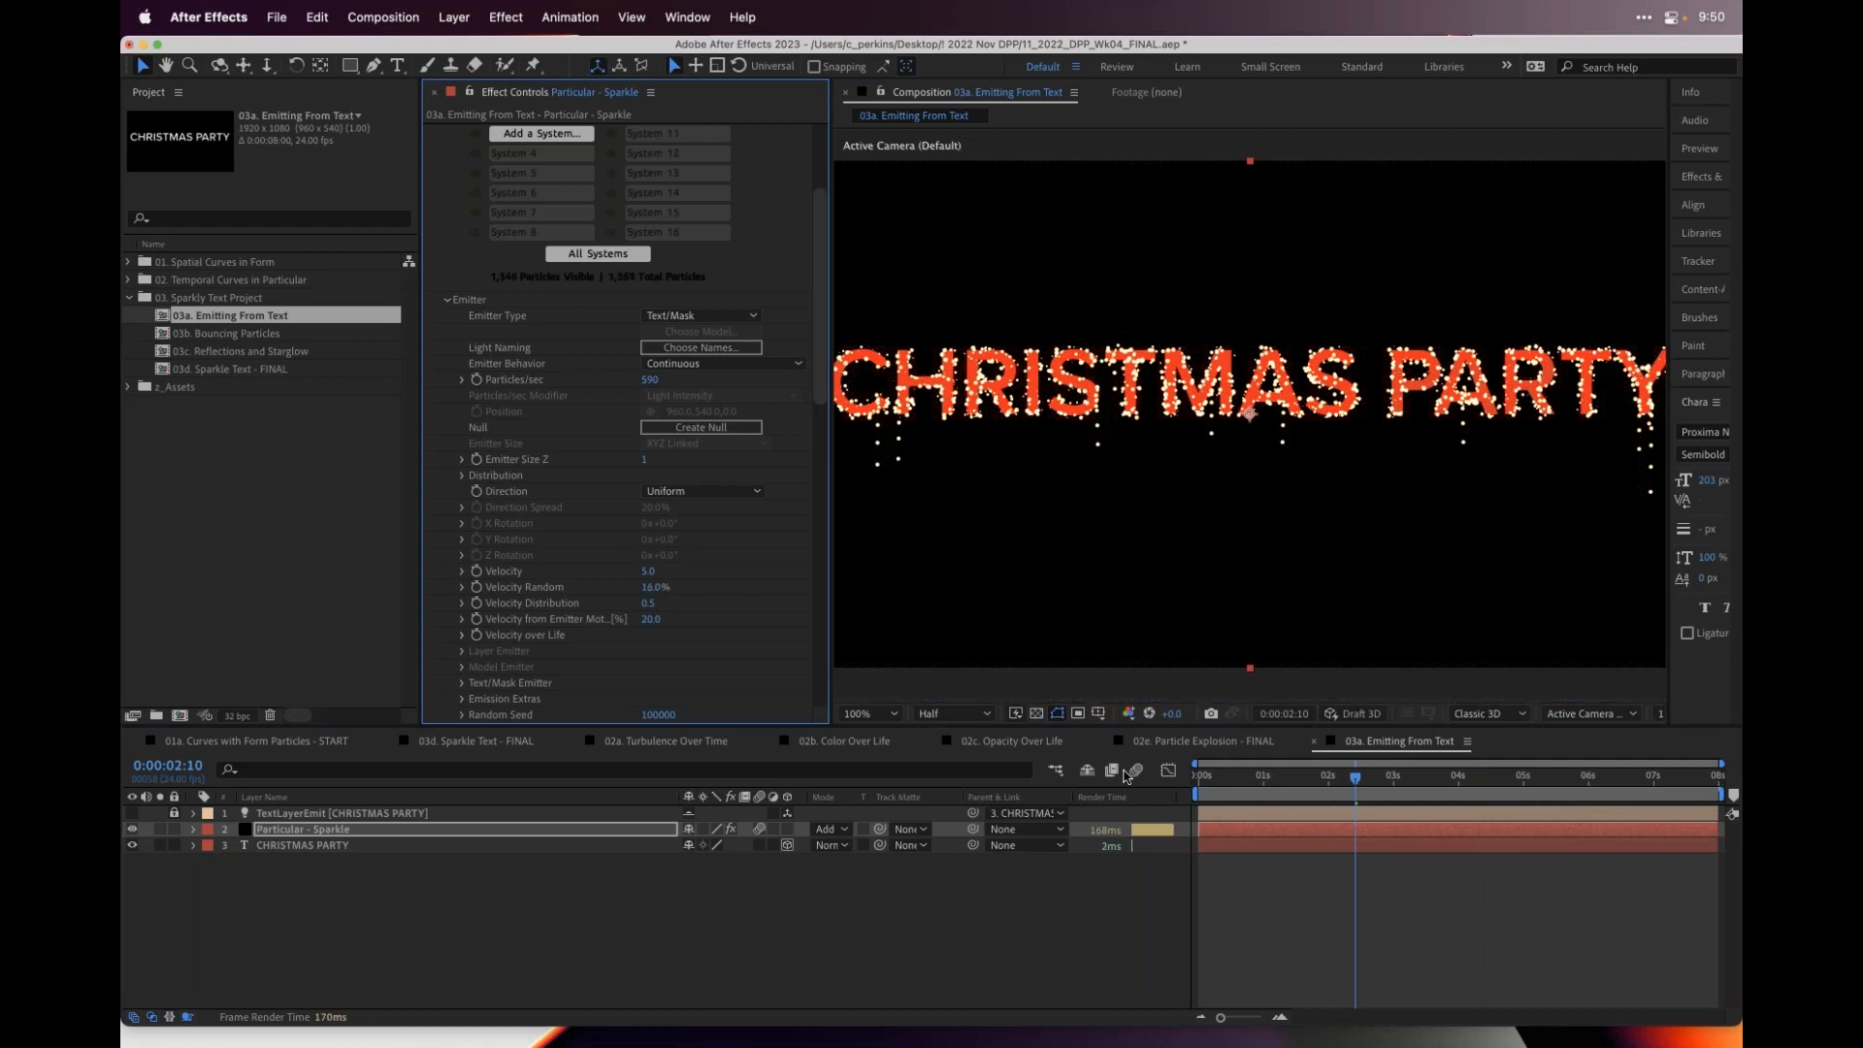
{"action": "left_click_drag", "start_coordinate": [1245, 789], "coordinate": [1504, 777]}
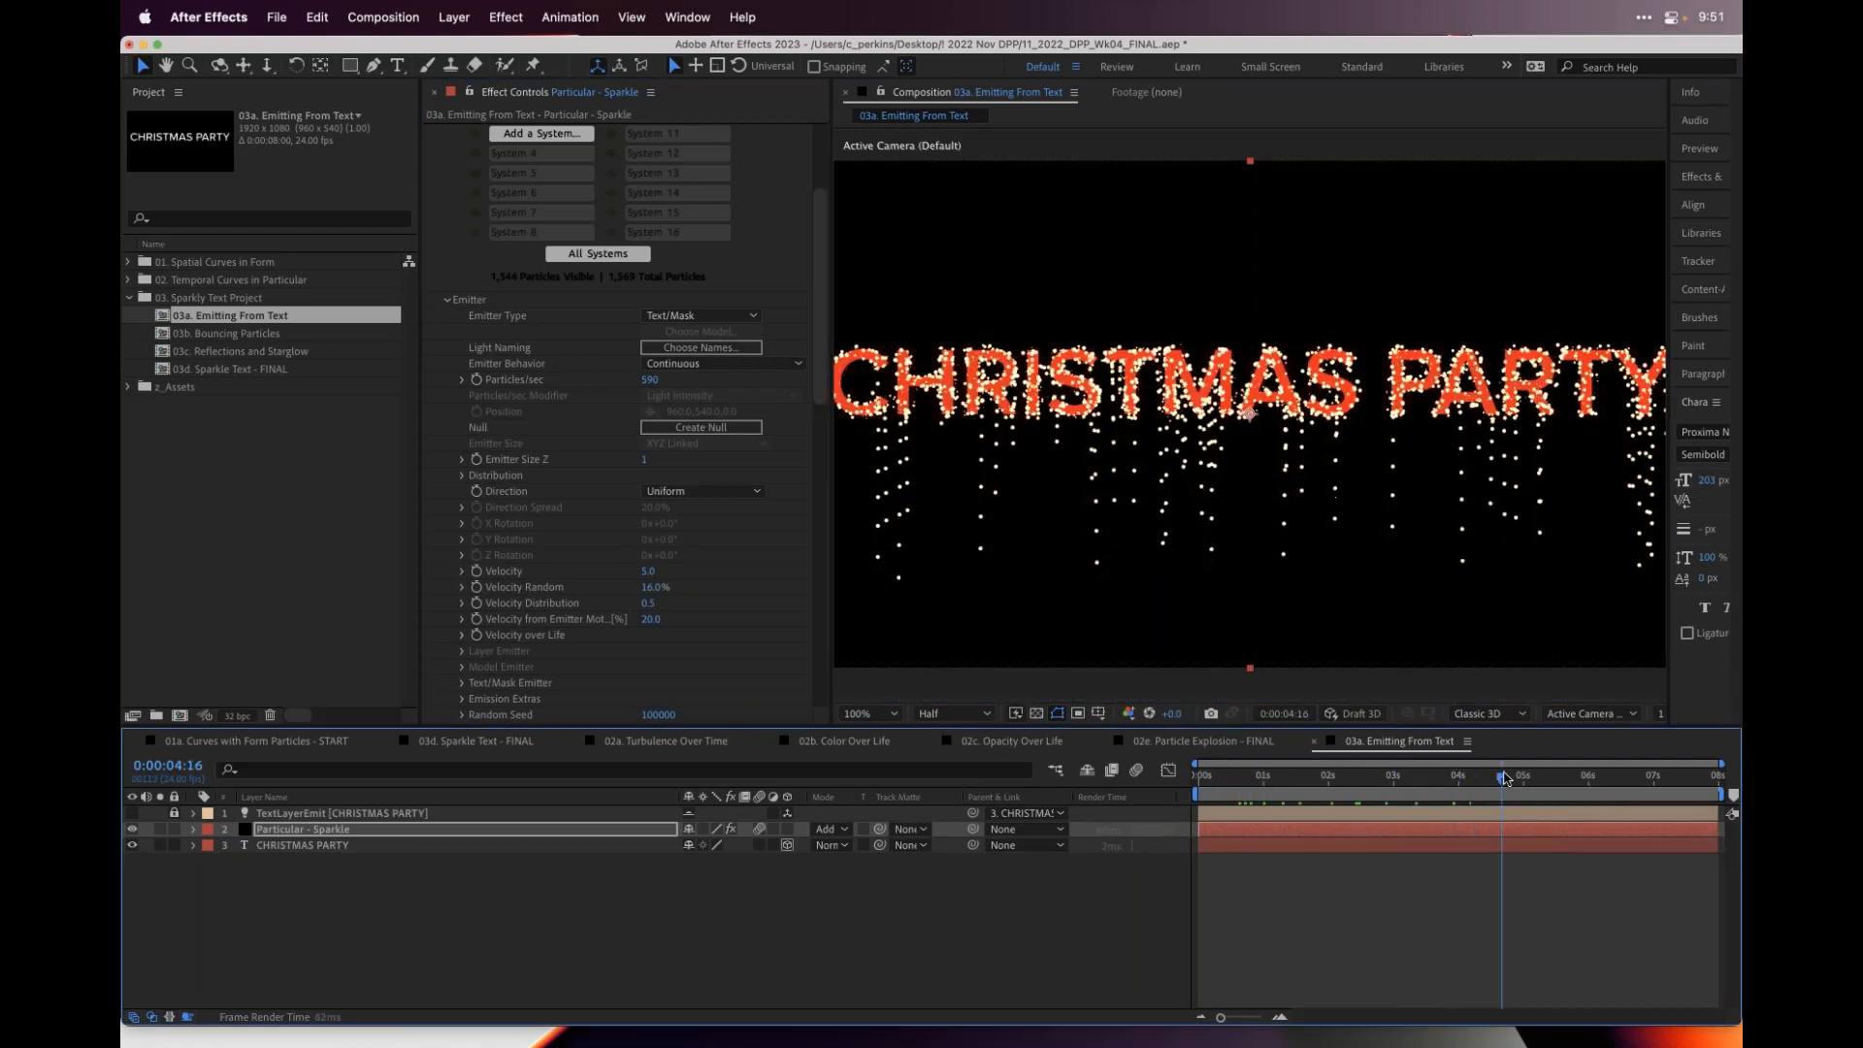
- Look at the Primary System's Size Over Life curve and set its particle Life Random to 39%
{"action": "left_click", "coordinate": [445, 299]}
{"action": "left_click", "coordinate": [448, 316]}
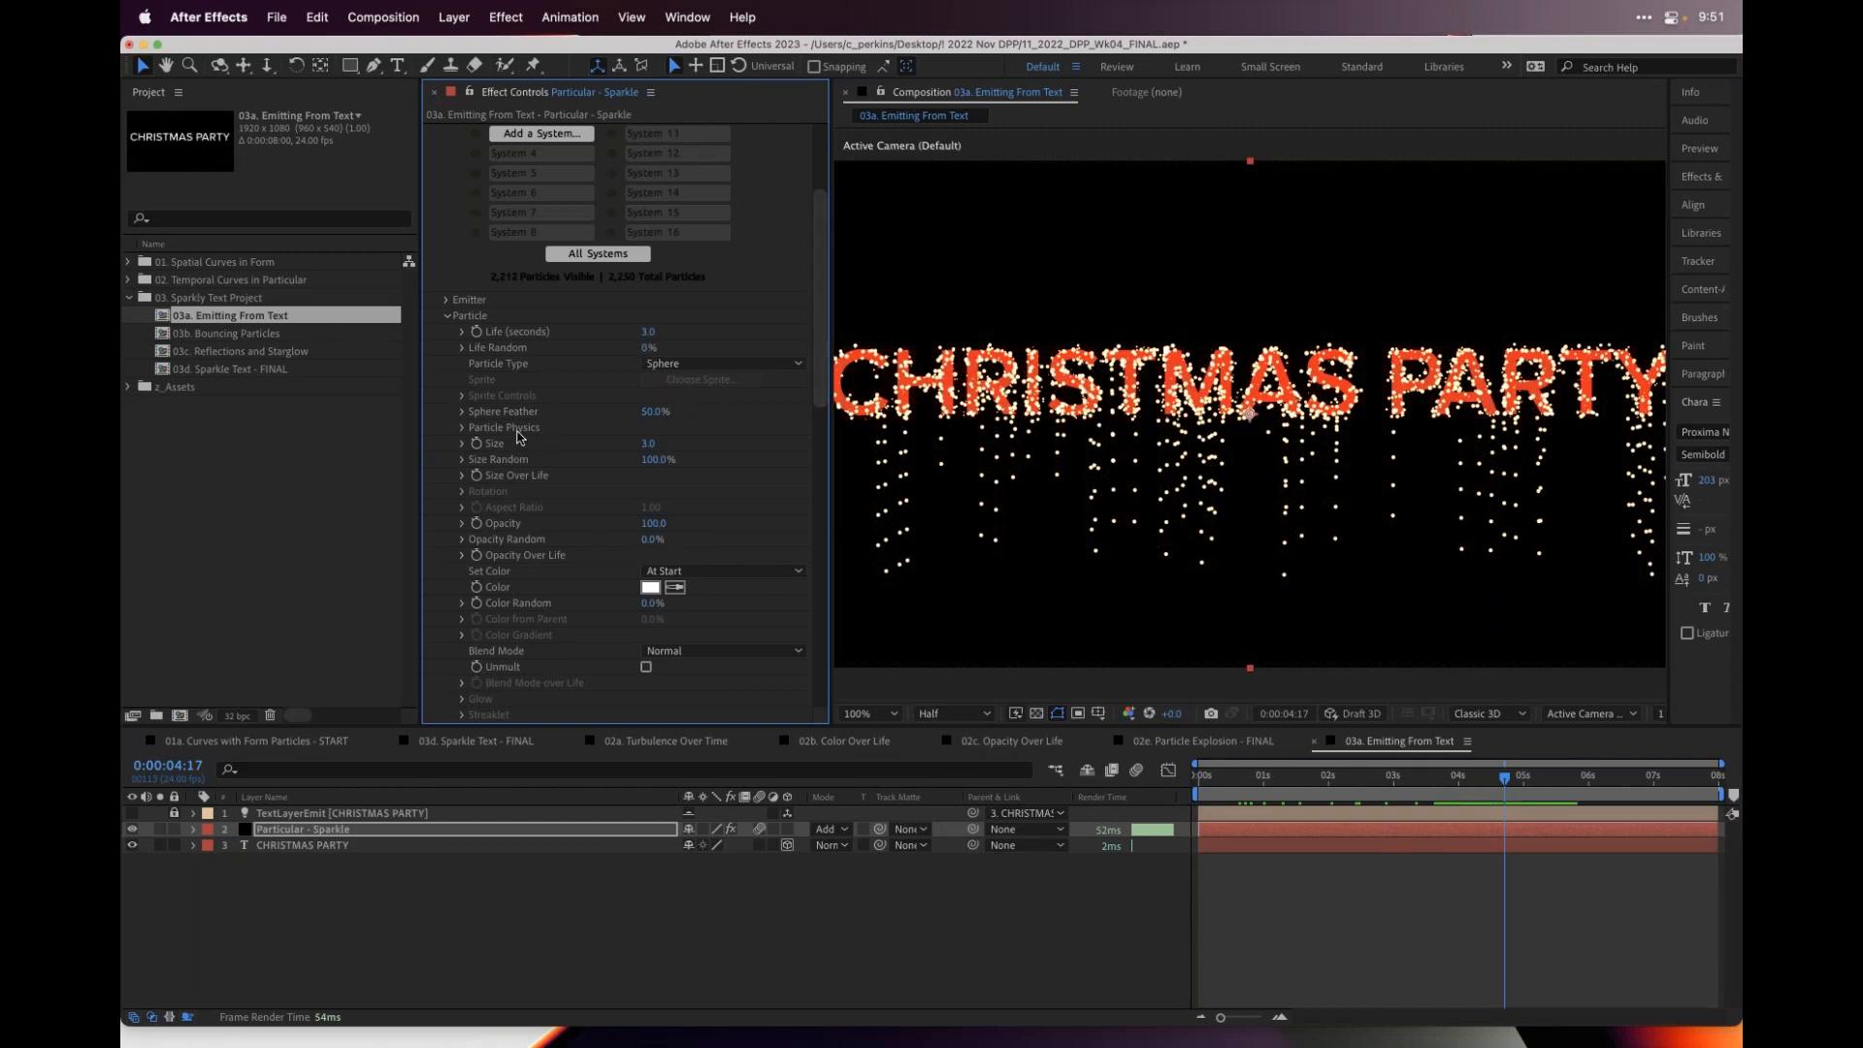
{"action": "left_click", "coordinate": [463, 476]}
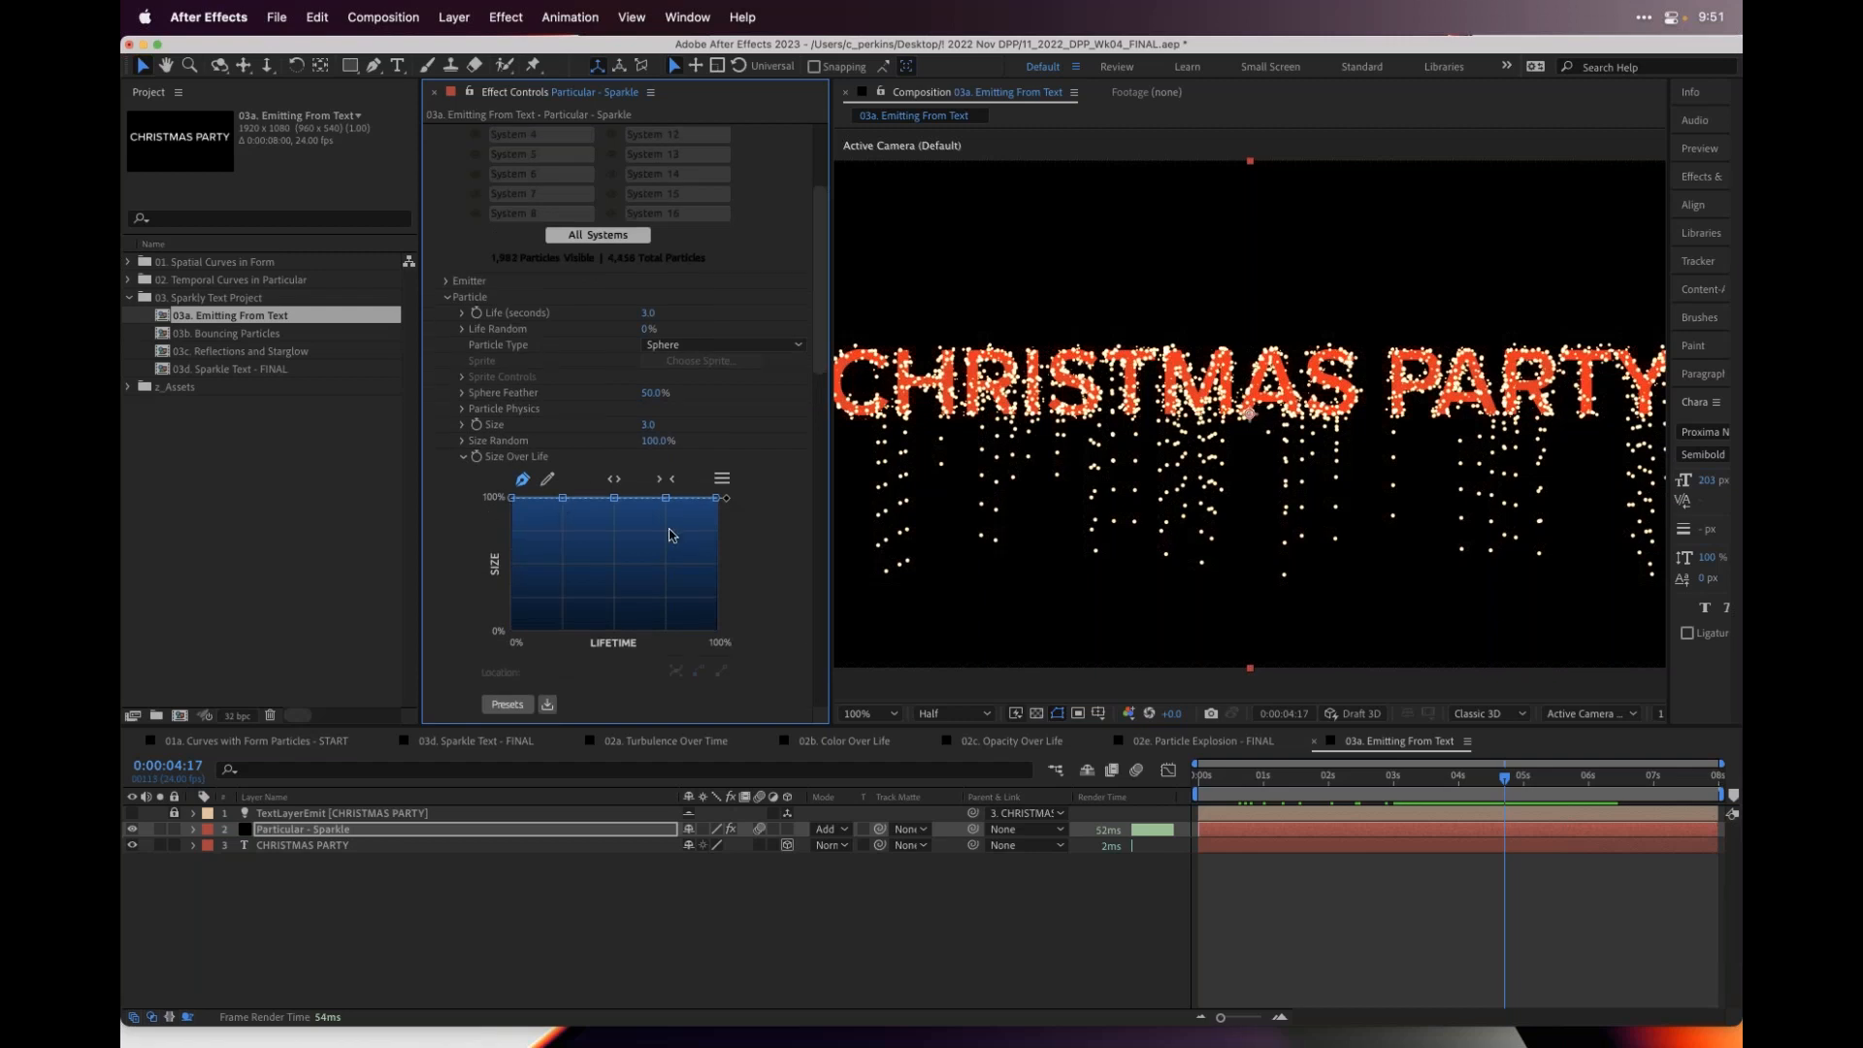
{"action": "left_click", "coordinate": [463, 457]}
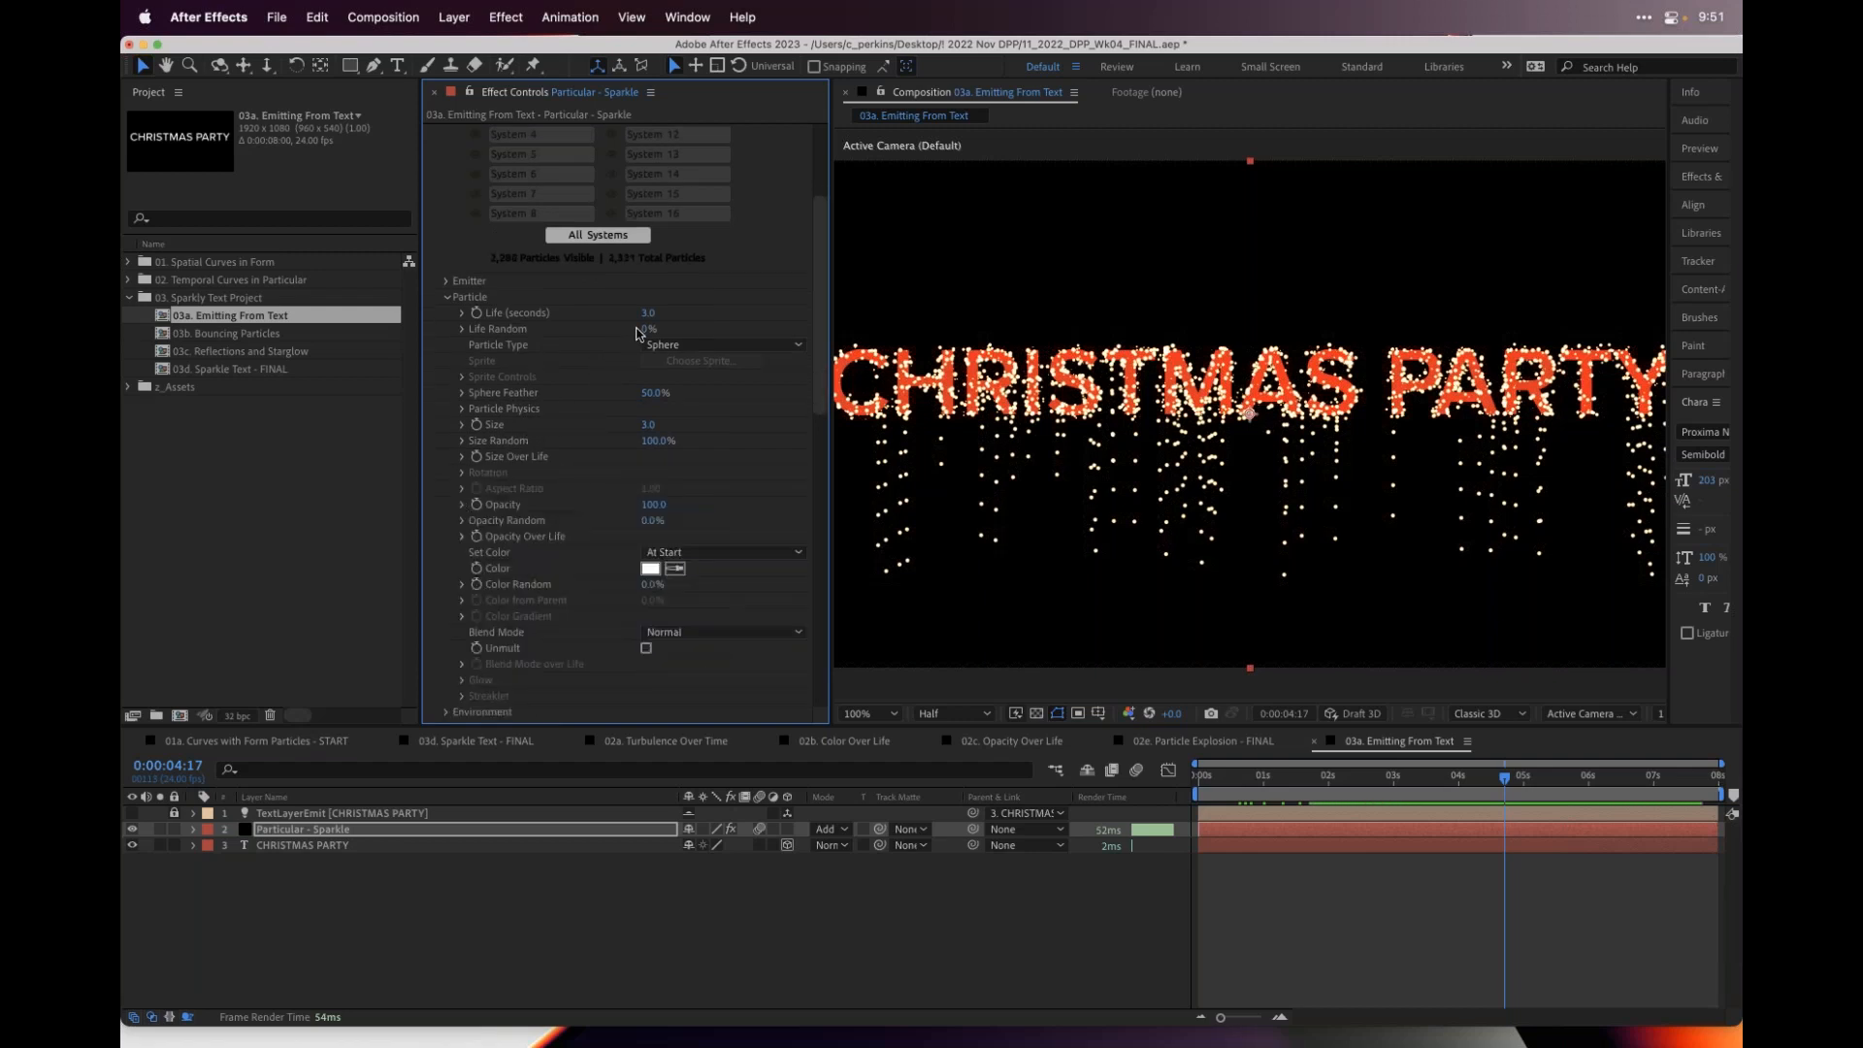
{"action": "left_click_drag", "start_coordinate": [643, 329], "coordinate": [678, 324]}
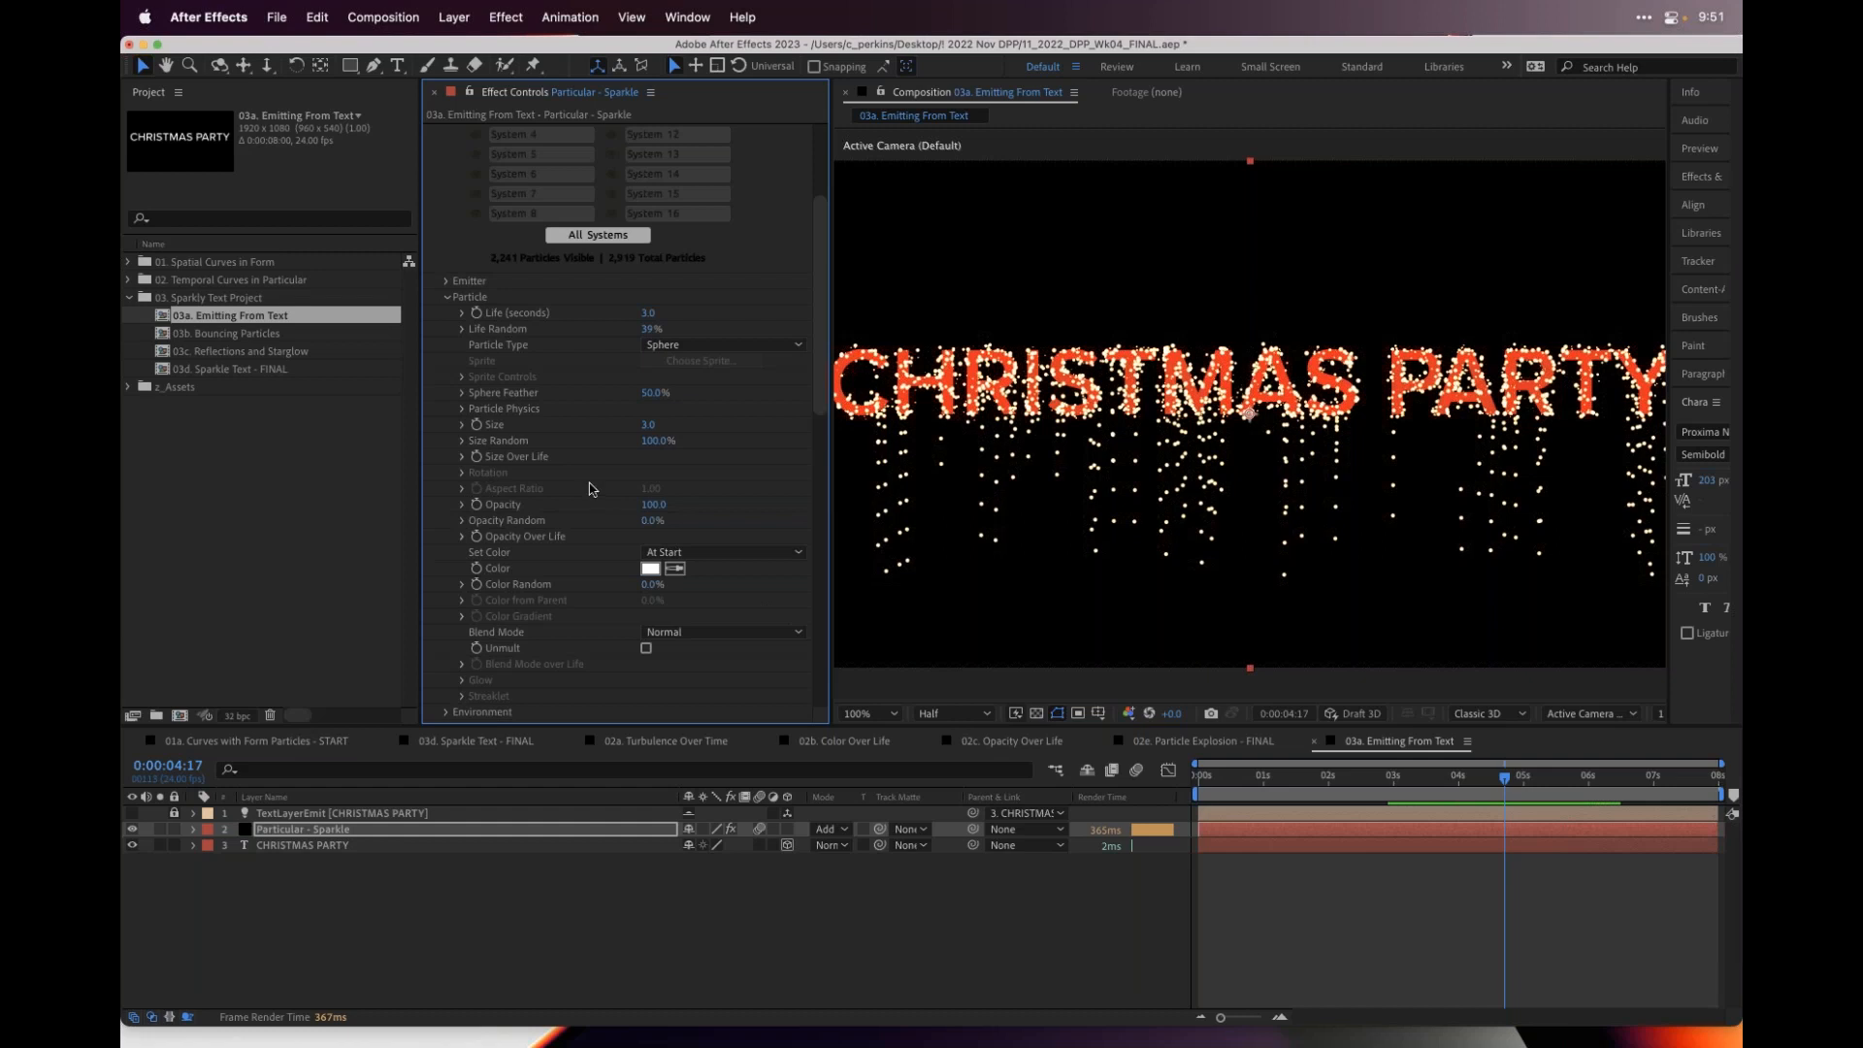
- Apply the Flicker Slope 1 curve preset to the Primary System's Opacity Over Life and preview the composition from near its start
{"action": "left_click", "coordinate": [462, 537]}
{"action": "scroll", "coordinate": [679, 524], "scroll_direction": "down", "scroll_amount": 3}
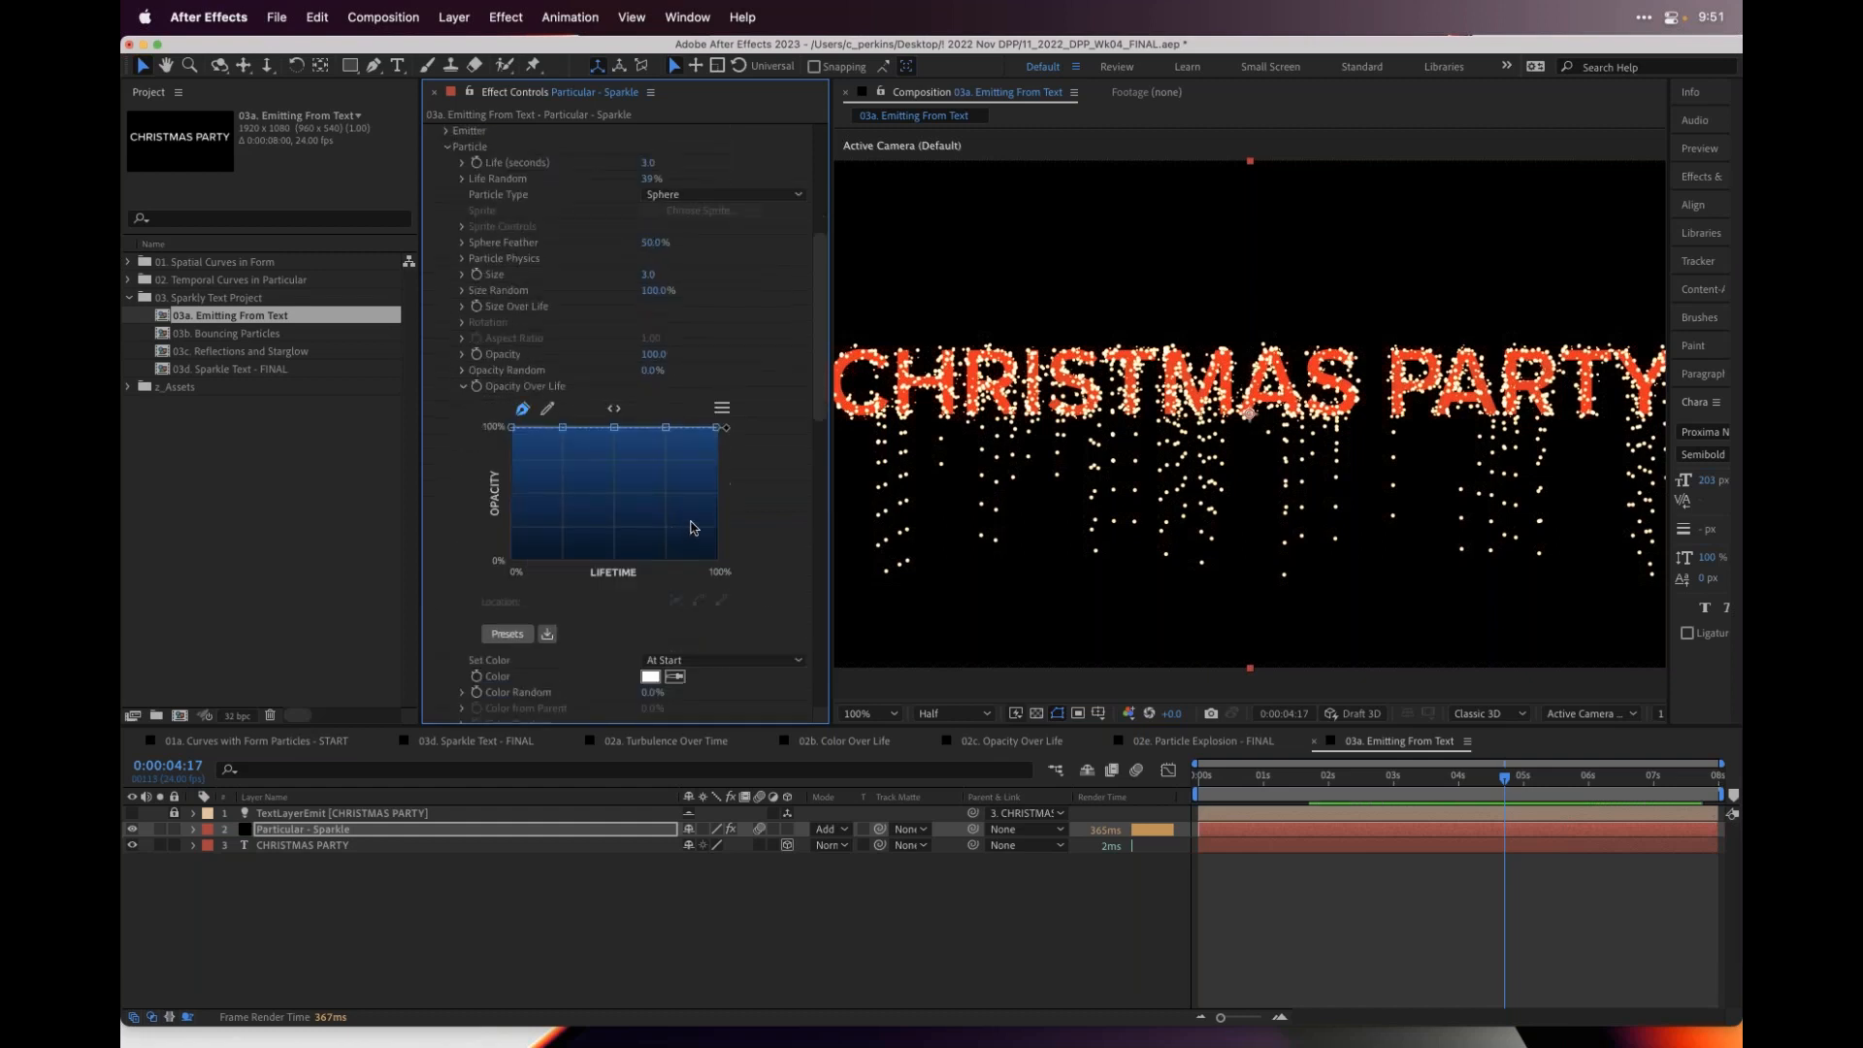
{"action": "left_click", "coordinate": [508, 633]}
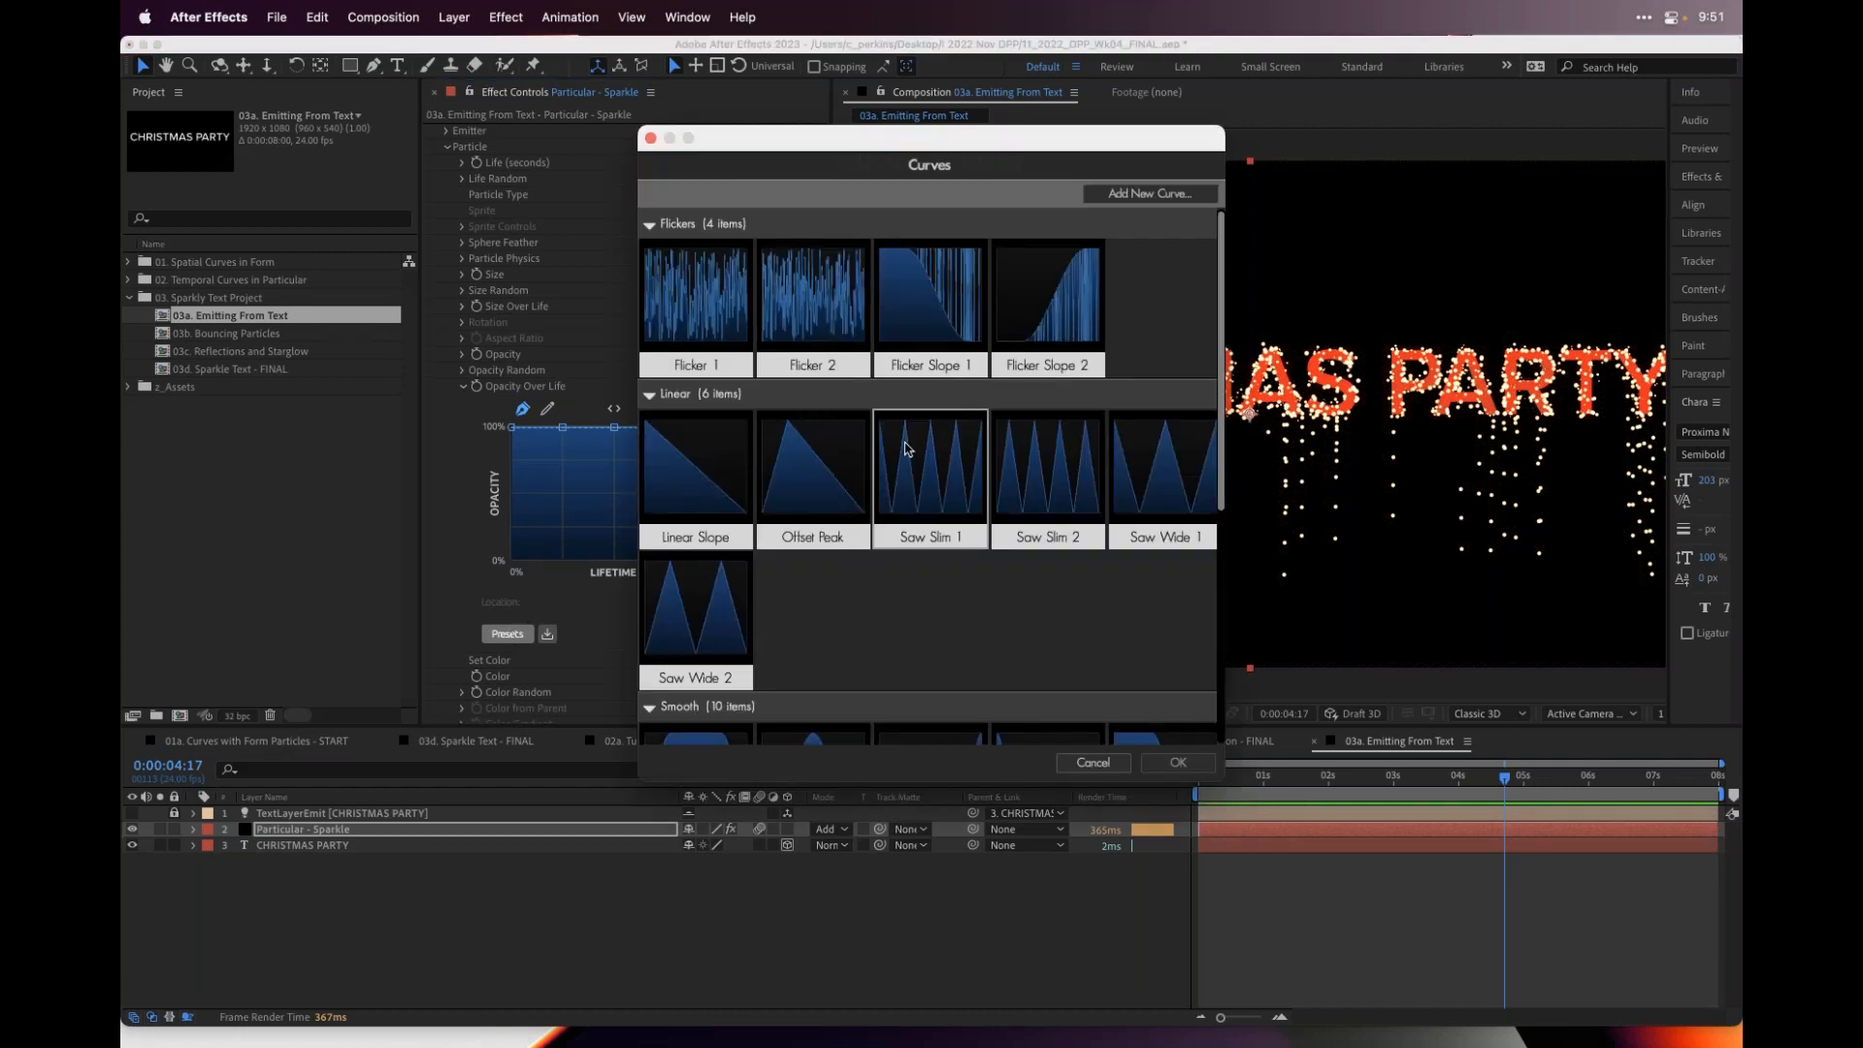
{"action": "left_click", "coordinate": [933, 309]}
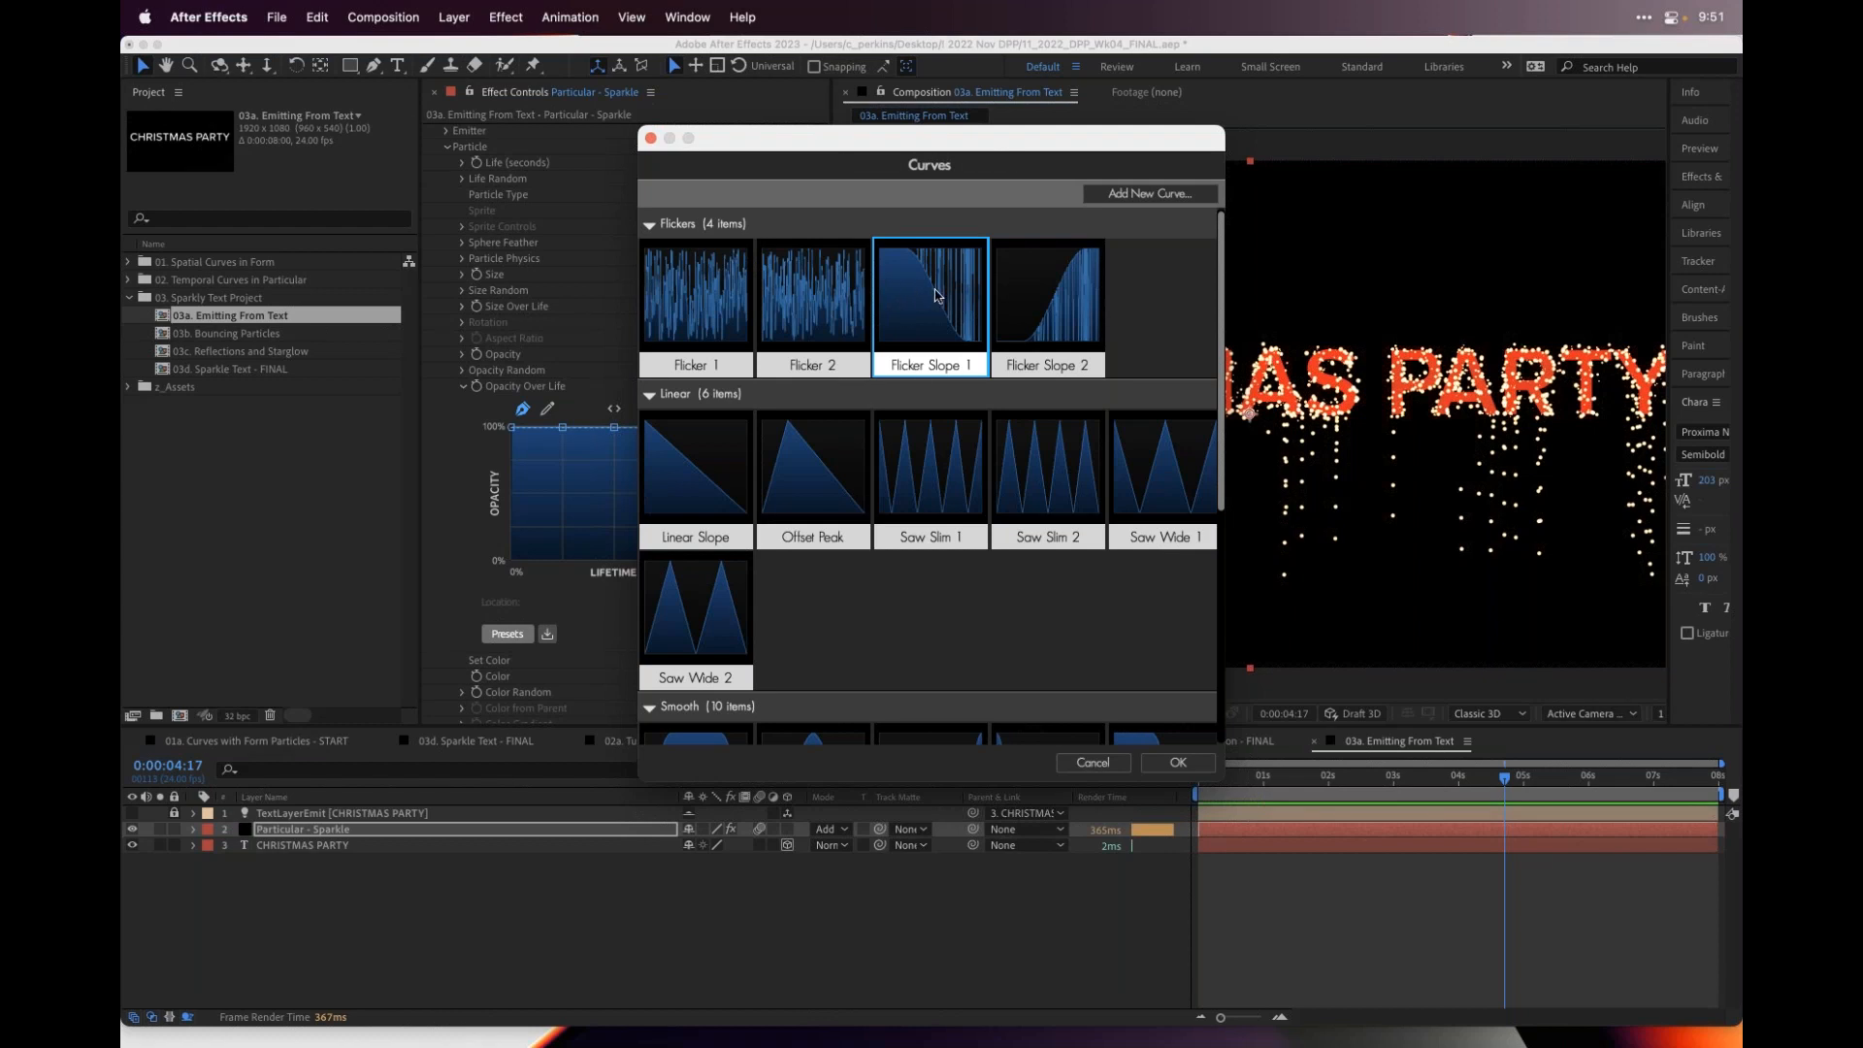
{"action": "left_click", "coordinate": [1178, 763]}
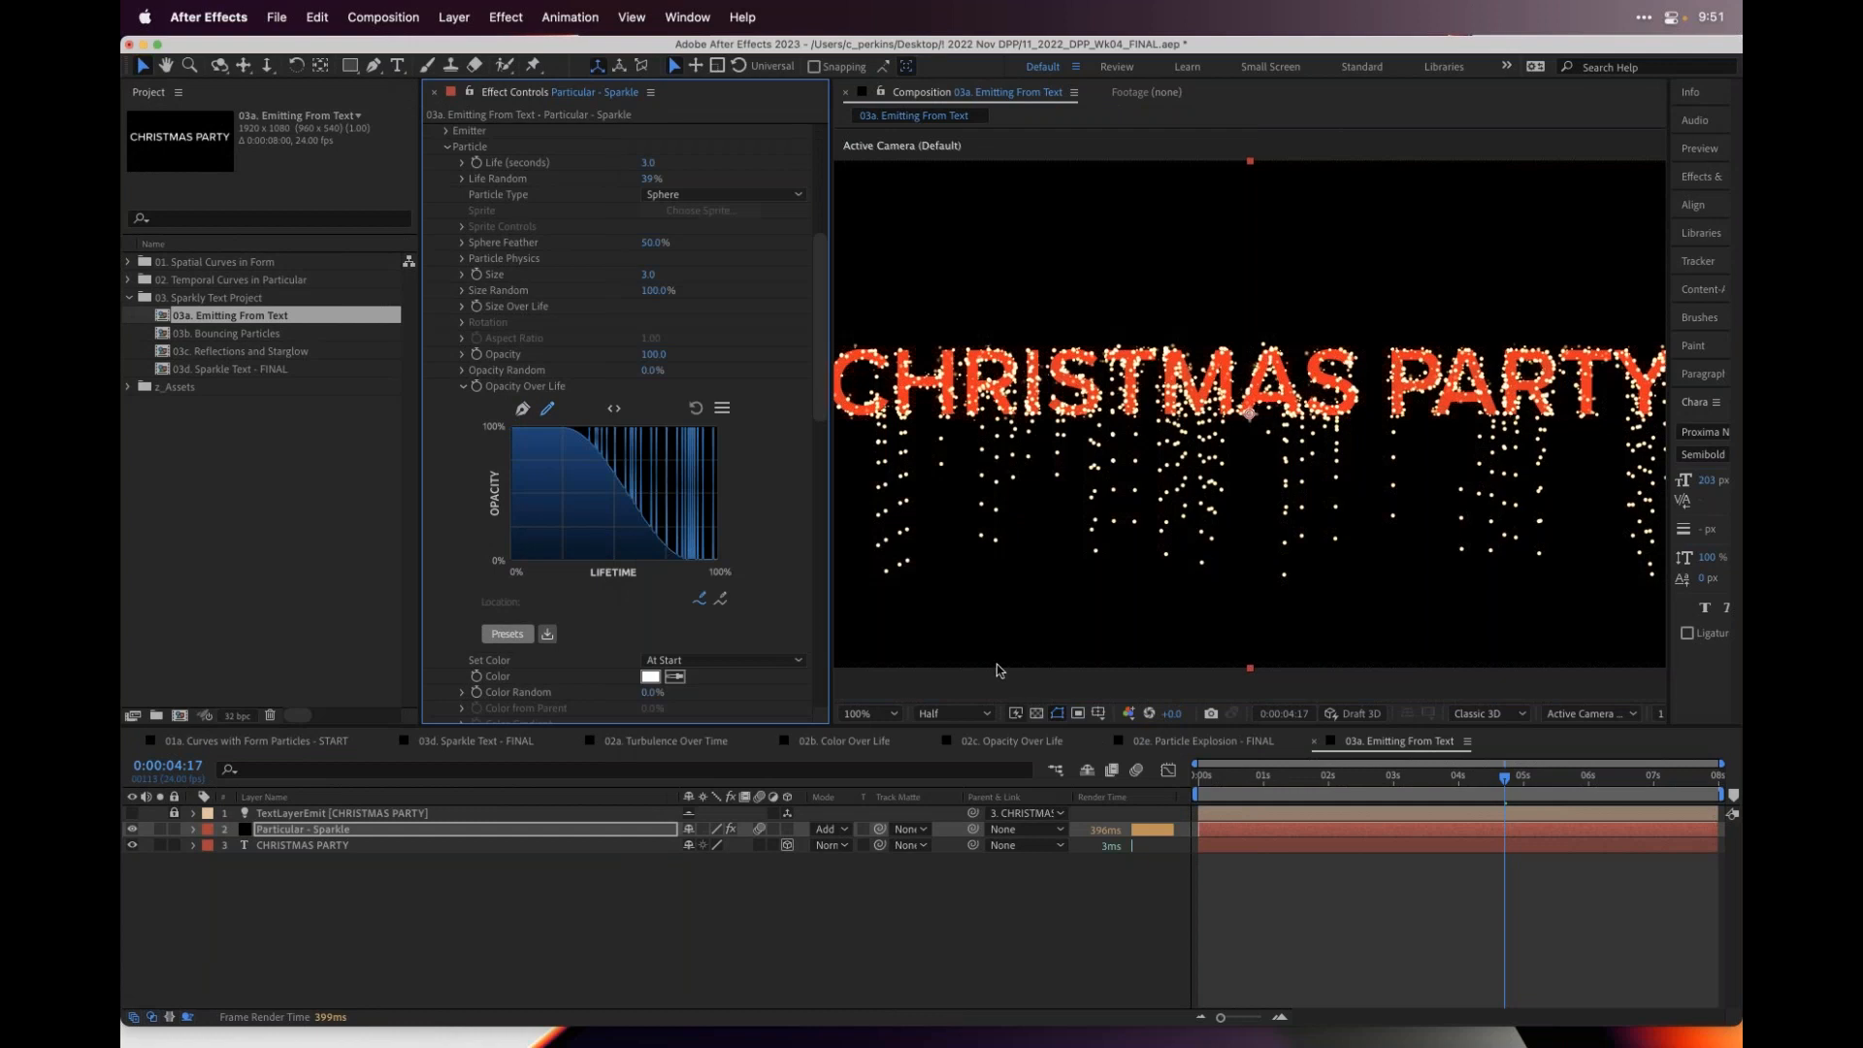
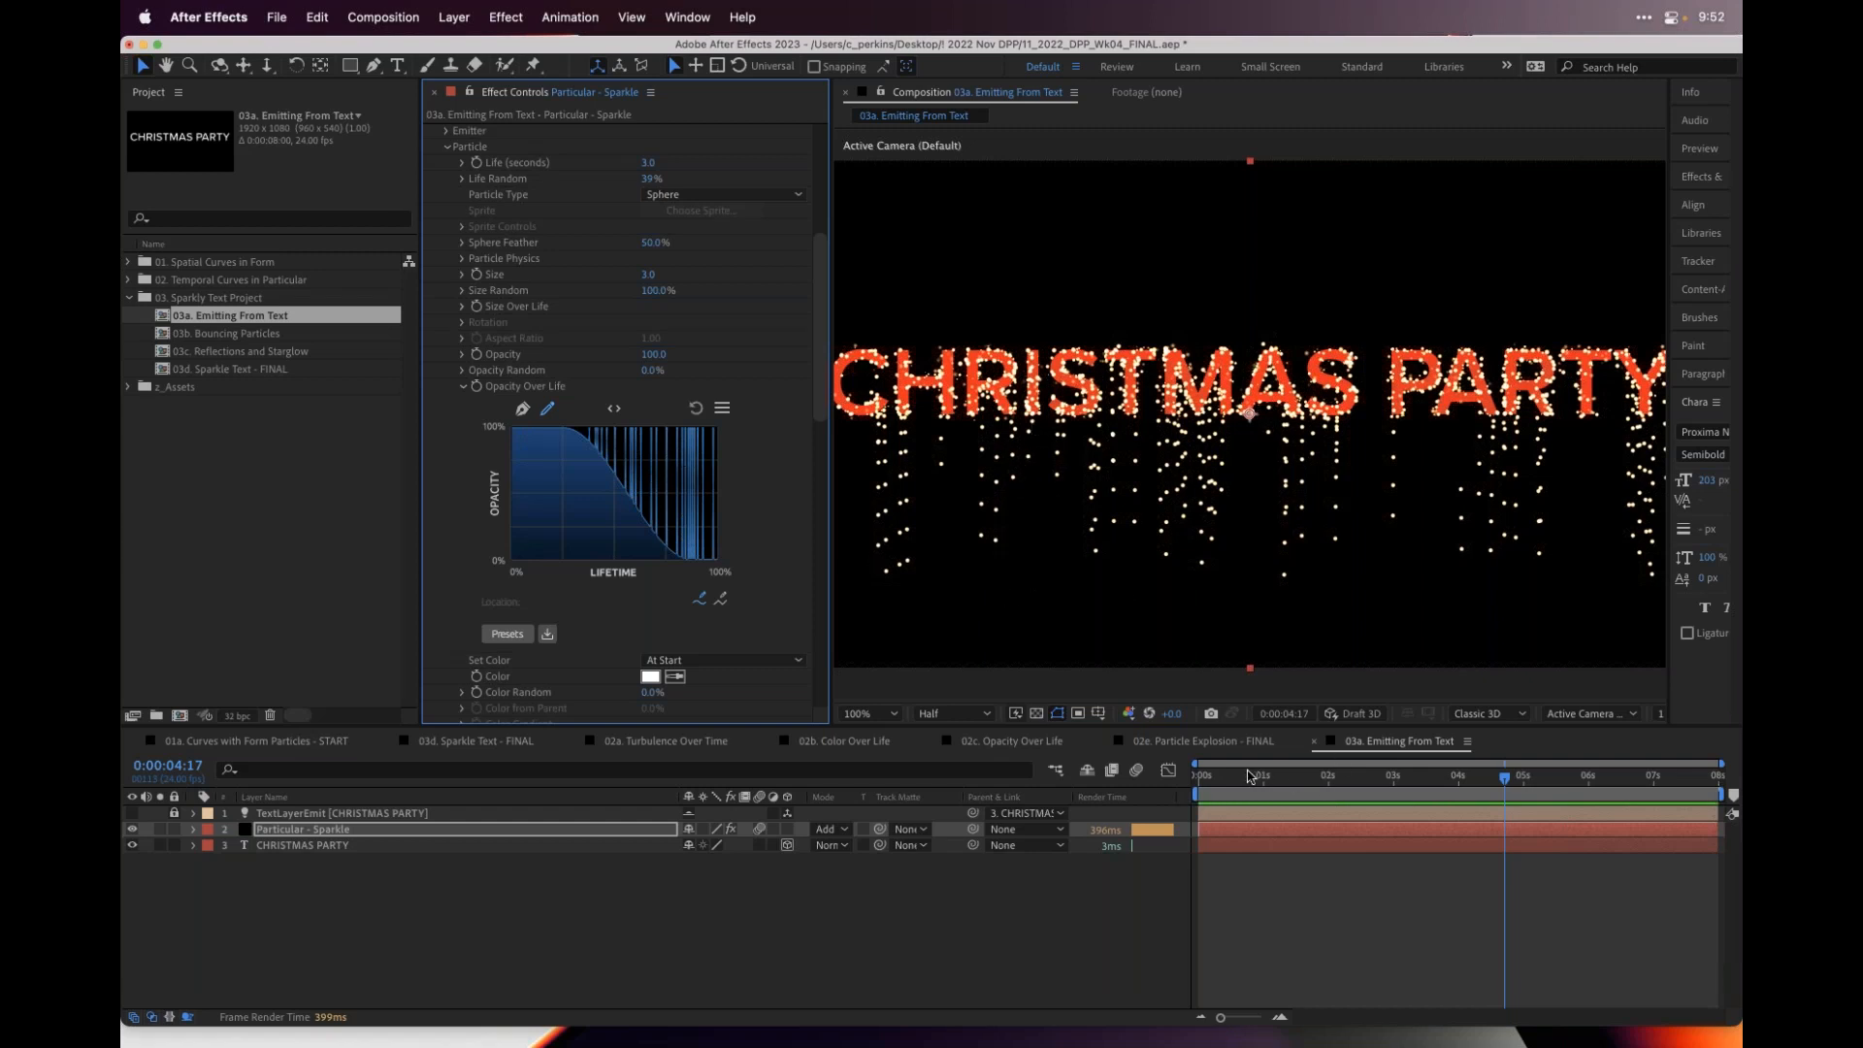
{"action": "left_click", "coordinate": [1226, 775]}
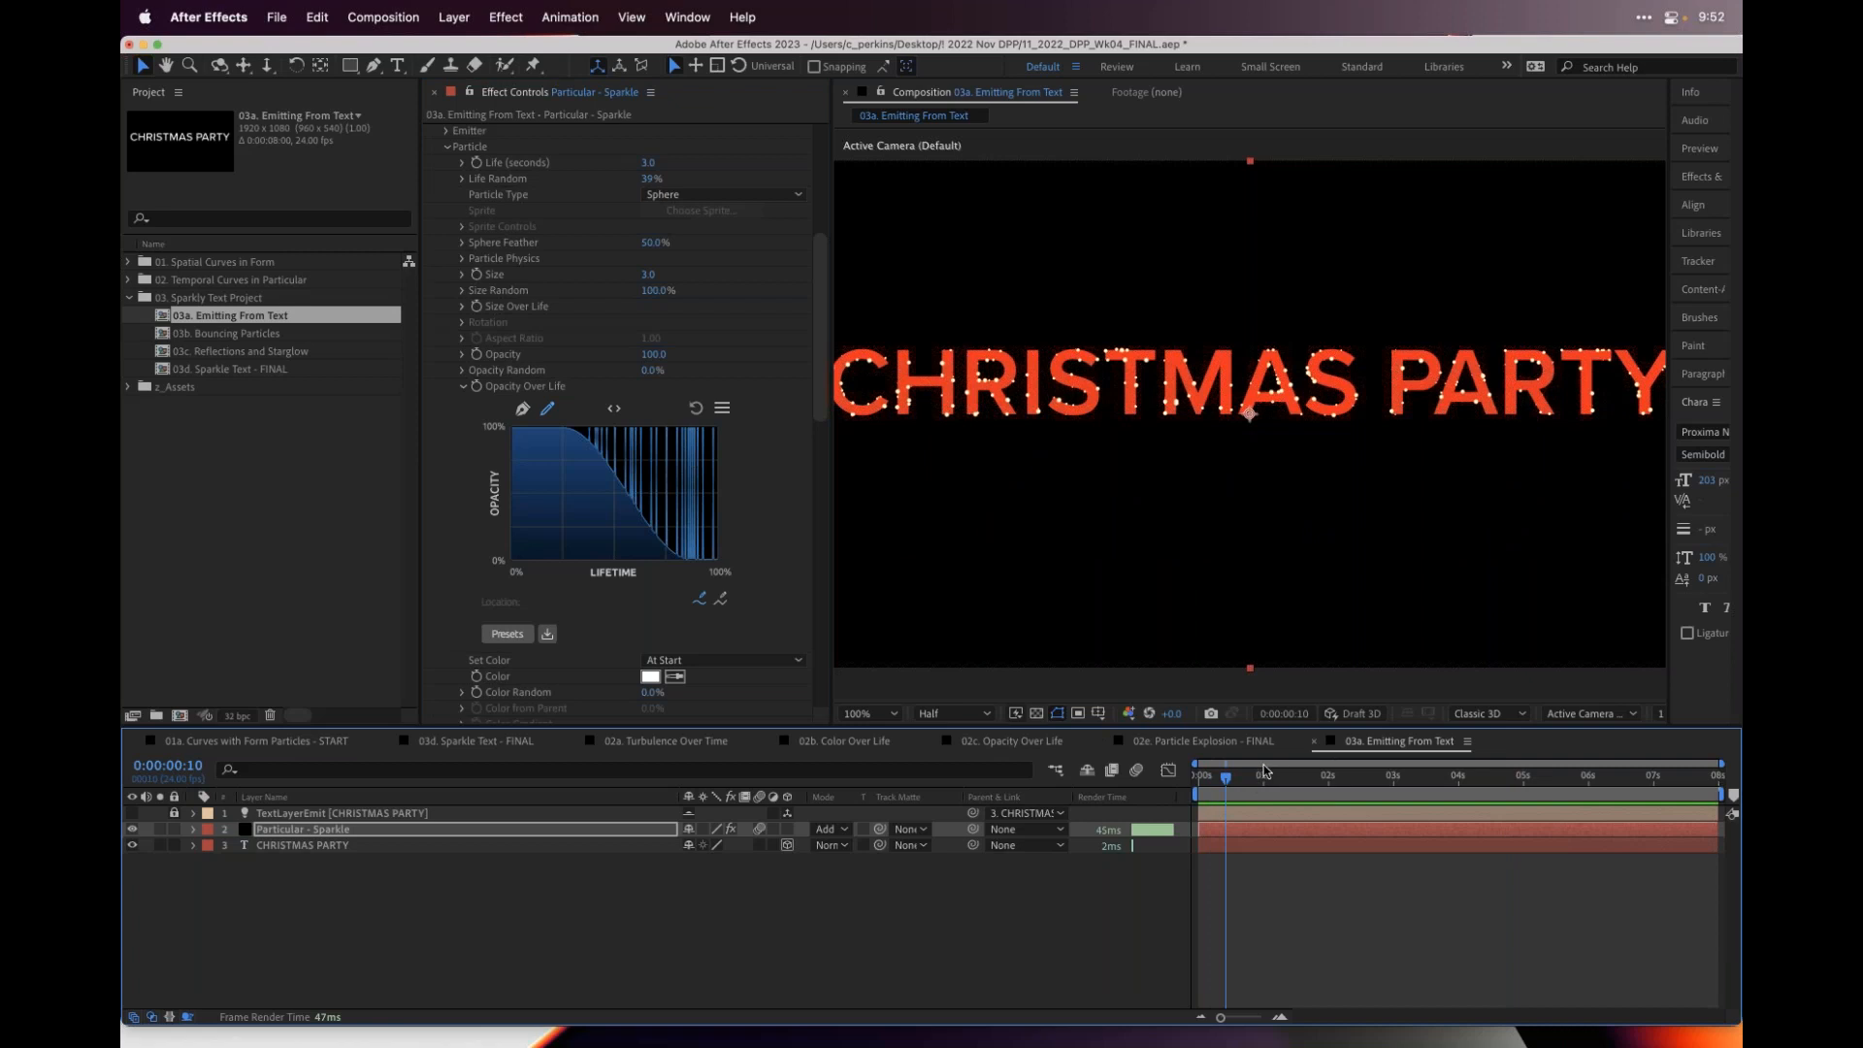
{"action": "key", "text": "space"}
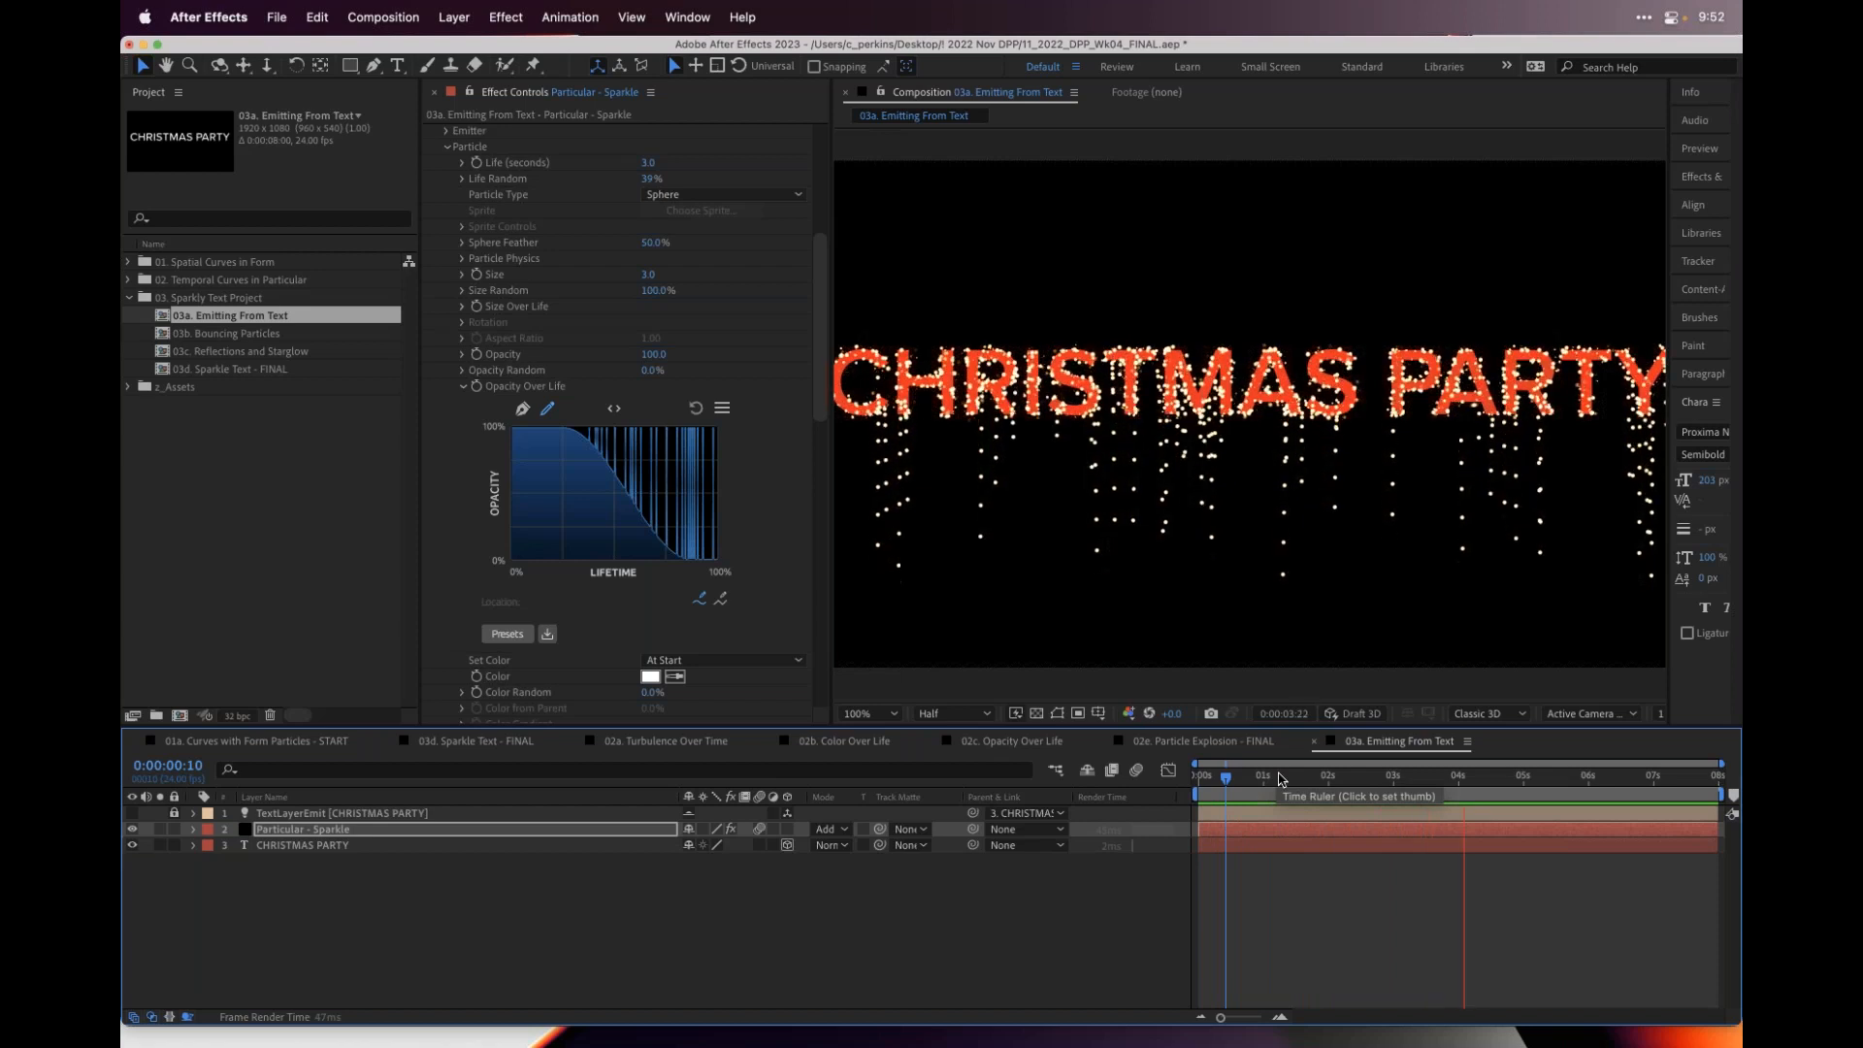
{"action": "key", "text": "space"}
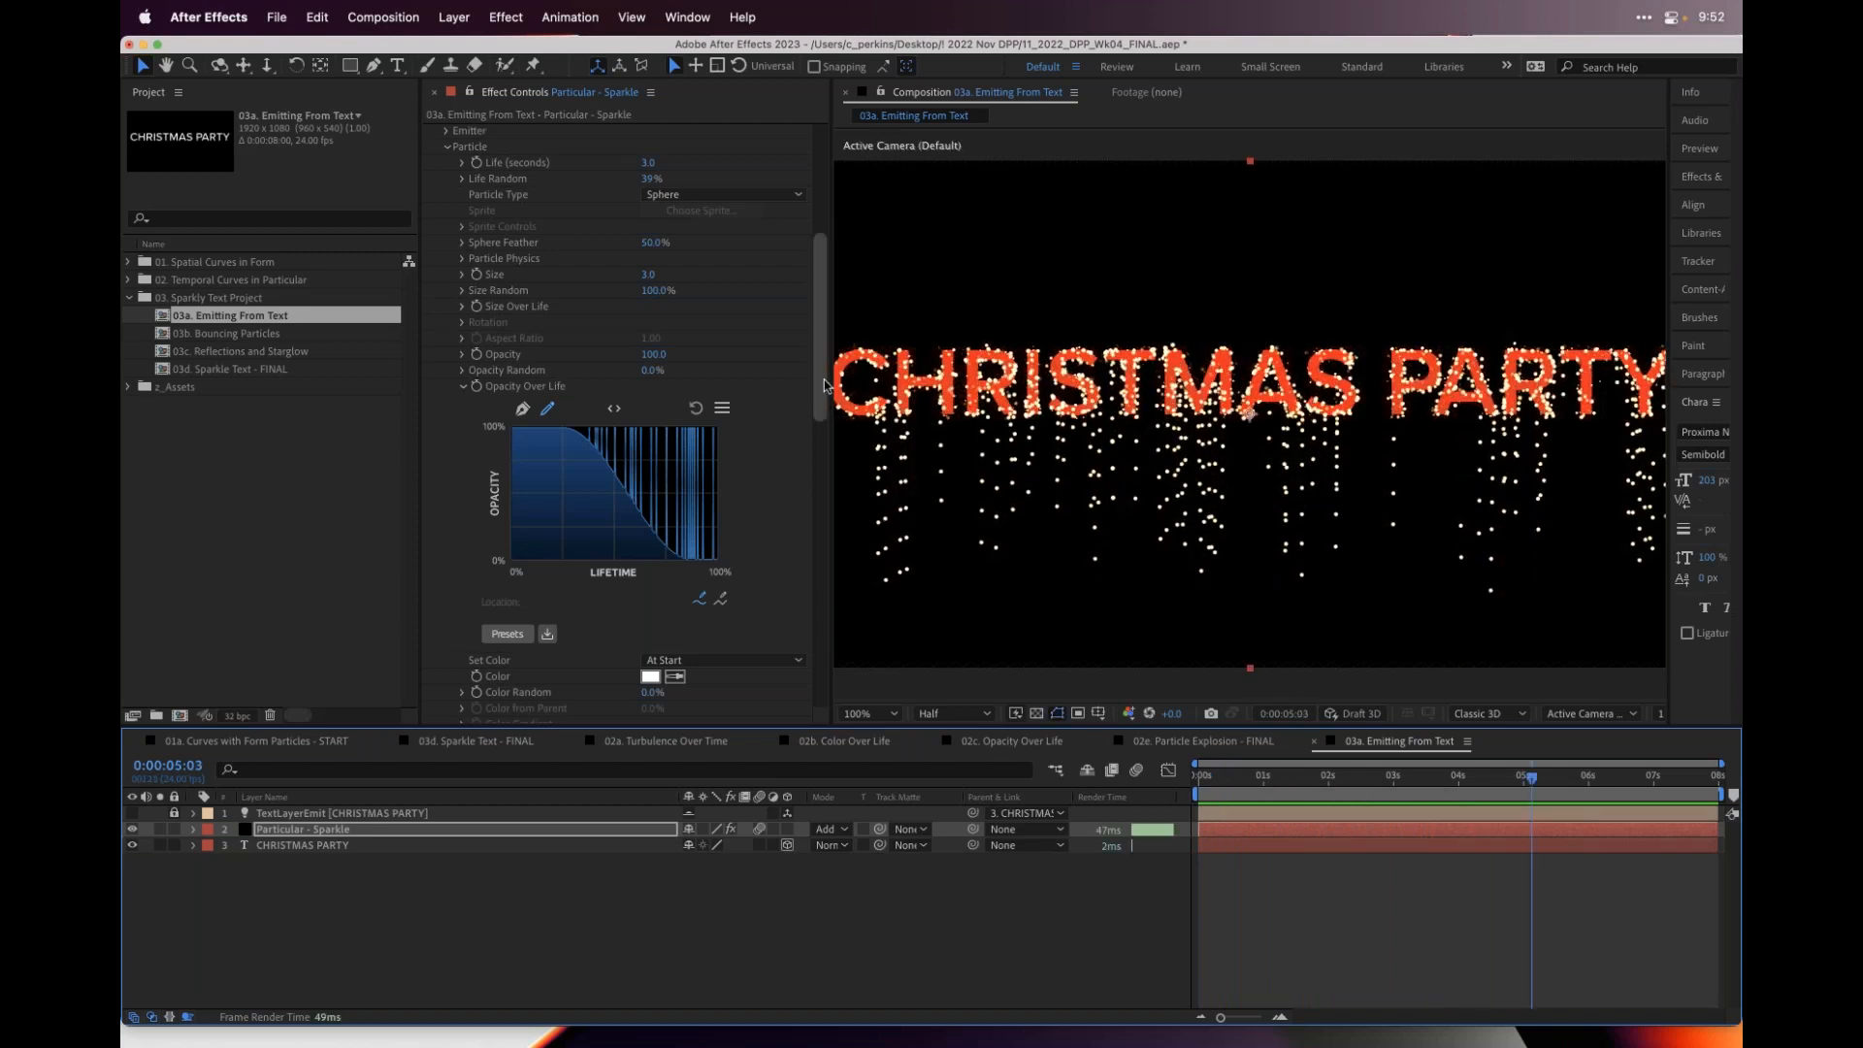
- Try to apply the Flicker Slope 1 curve preset to System 2's particle Opacity Over Life
{"action": "left_click_drag", "start_coordinate": [824, 373], "coordinate": [830, 194]}
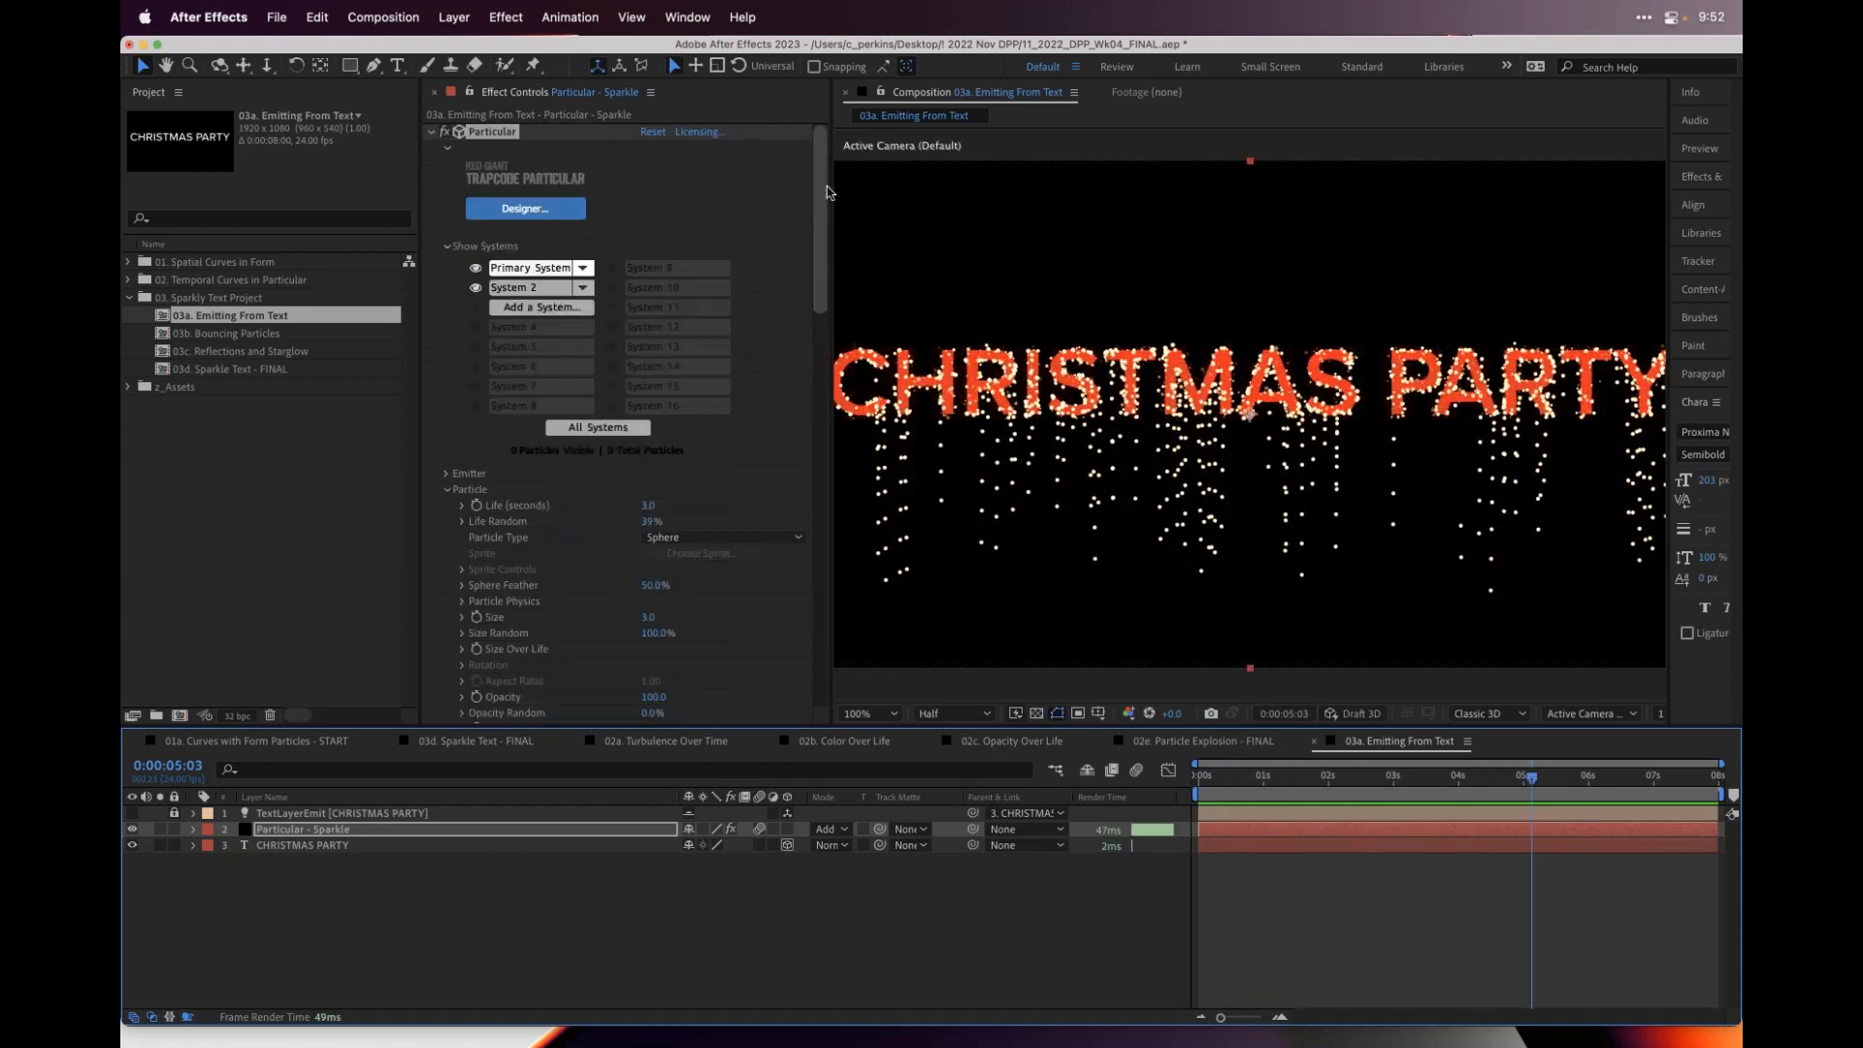
{"action": "left_click", "coordinate": [517, 288]}
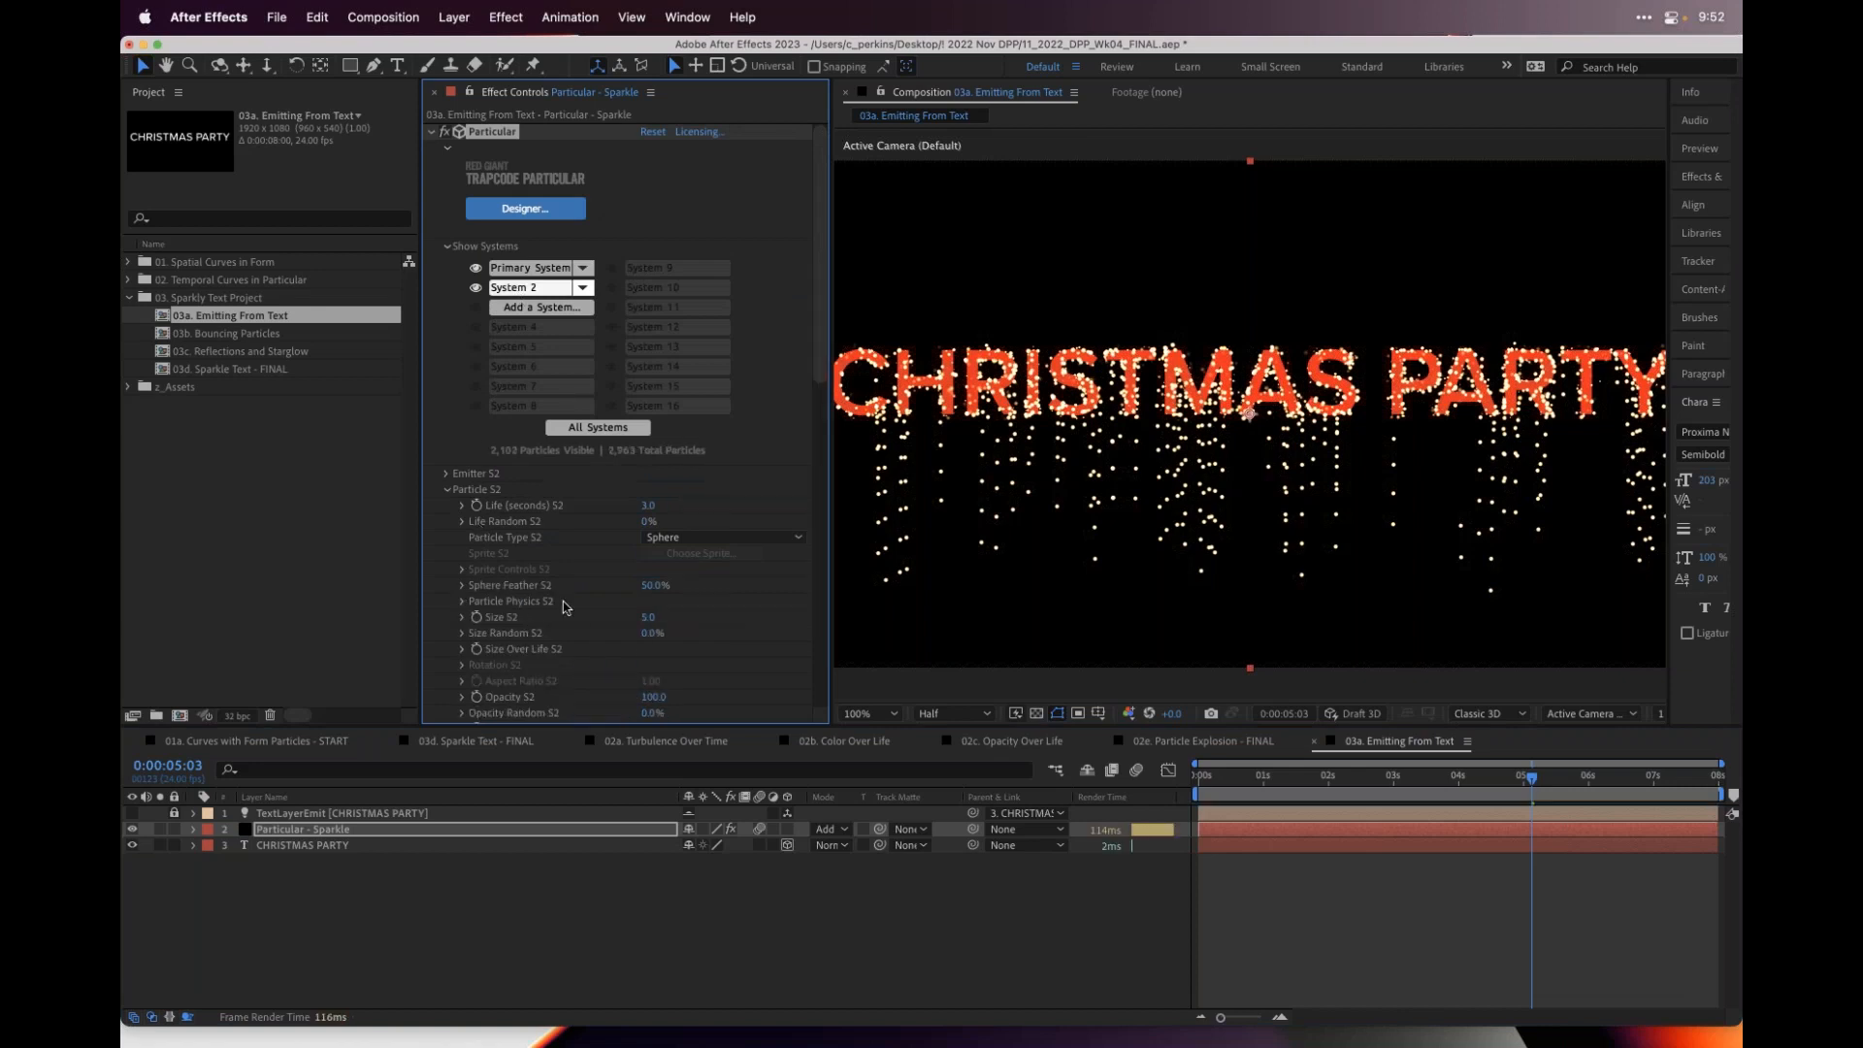
{"action": "scroll", "coordinate": [566, 606], "scroll_direction": "down", "scroll_amount": 5}
{"action": "left_click", "coordinate": [462, 504]}
{"action": "scroll", "coordinate": [466, 509], "scroll_direction": "down", "scroll_amount": 1}
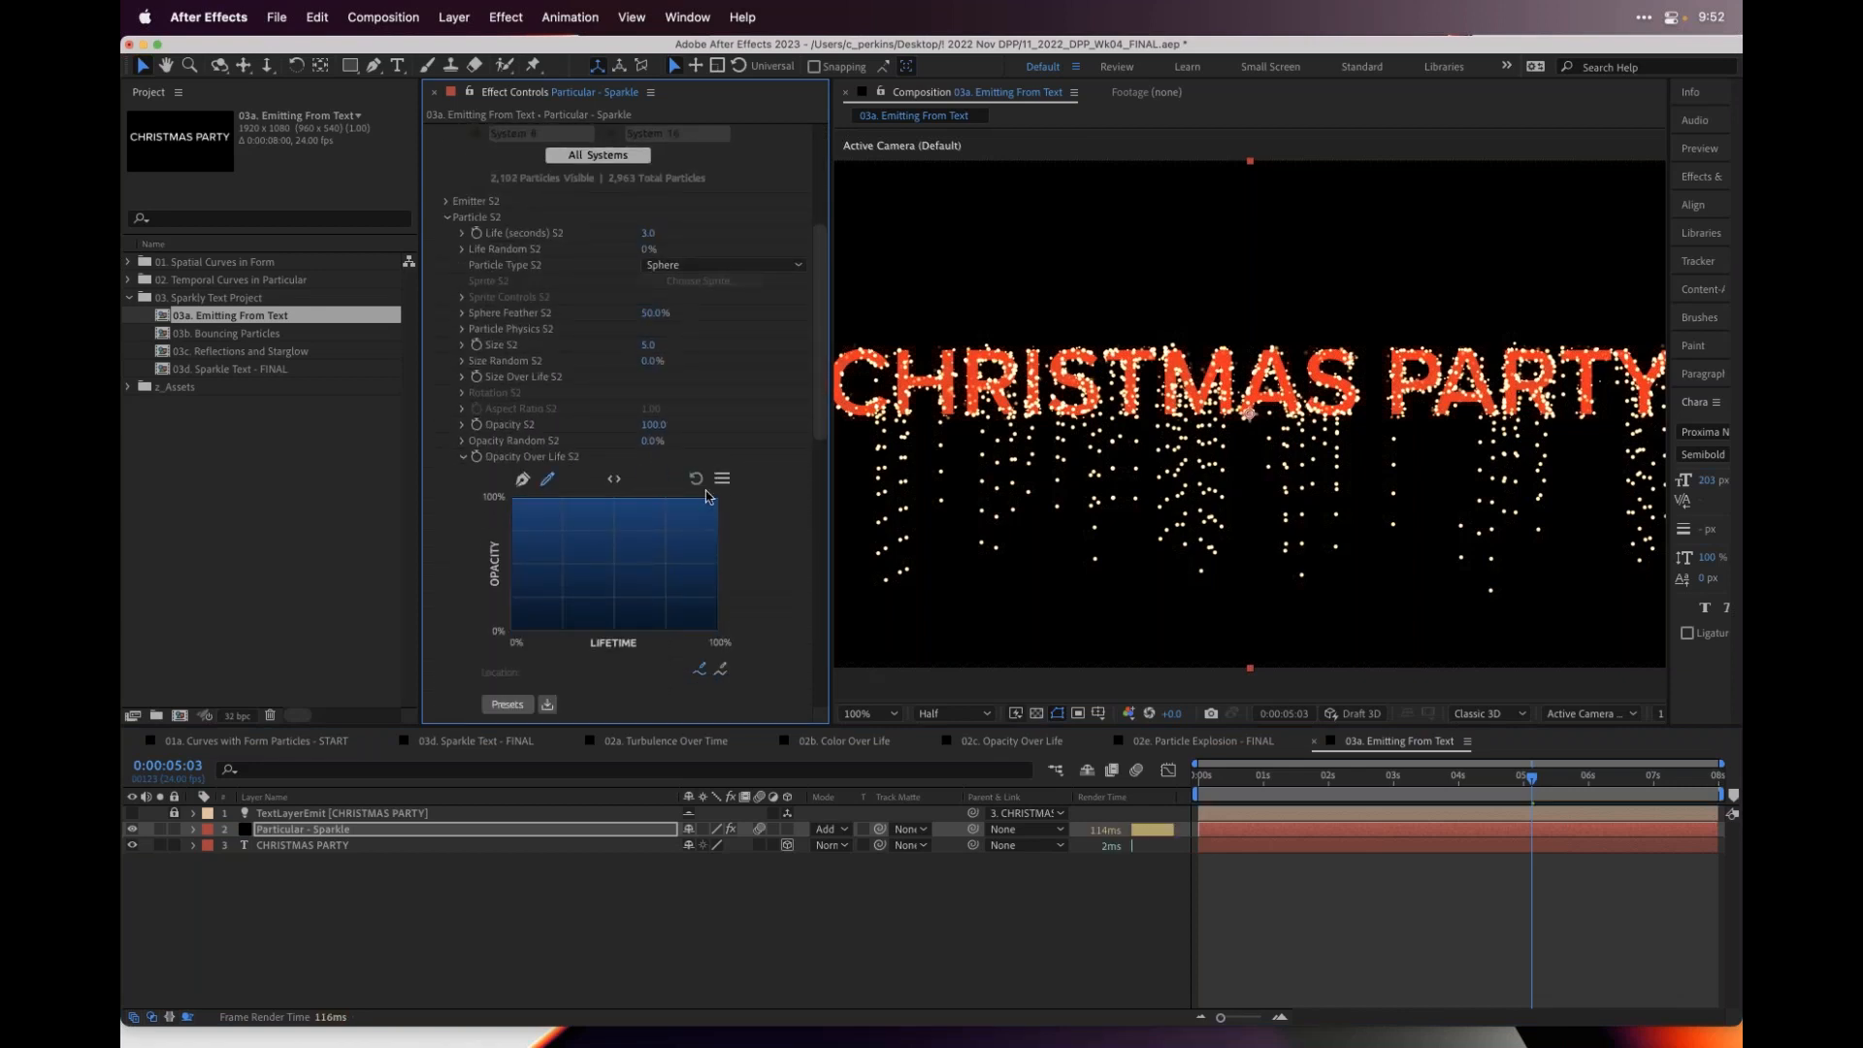
{"action": "left_click", "coordinate": [506, 704]}
{"action": "left_click", "coordinate": [953, 339]}
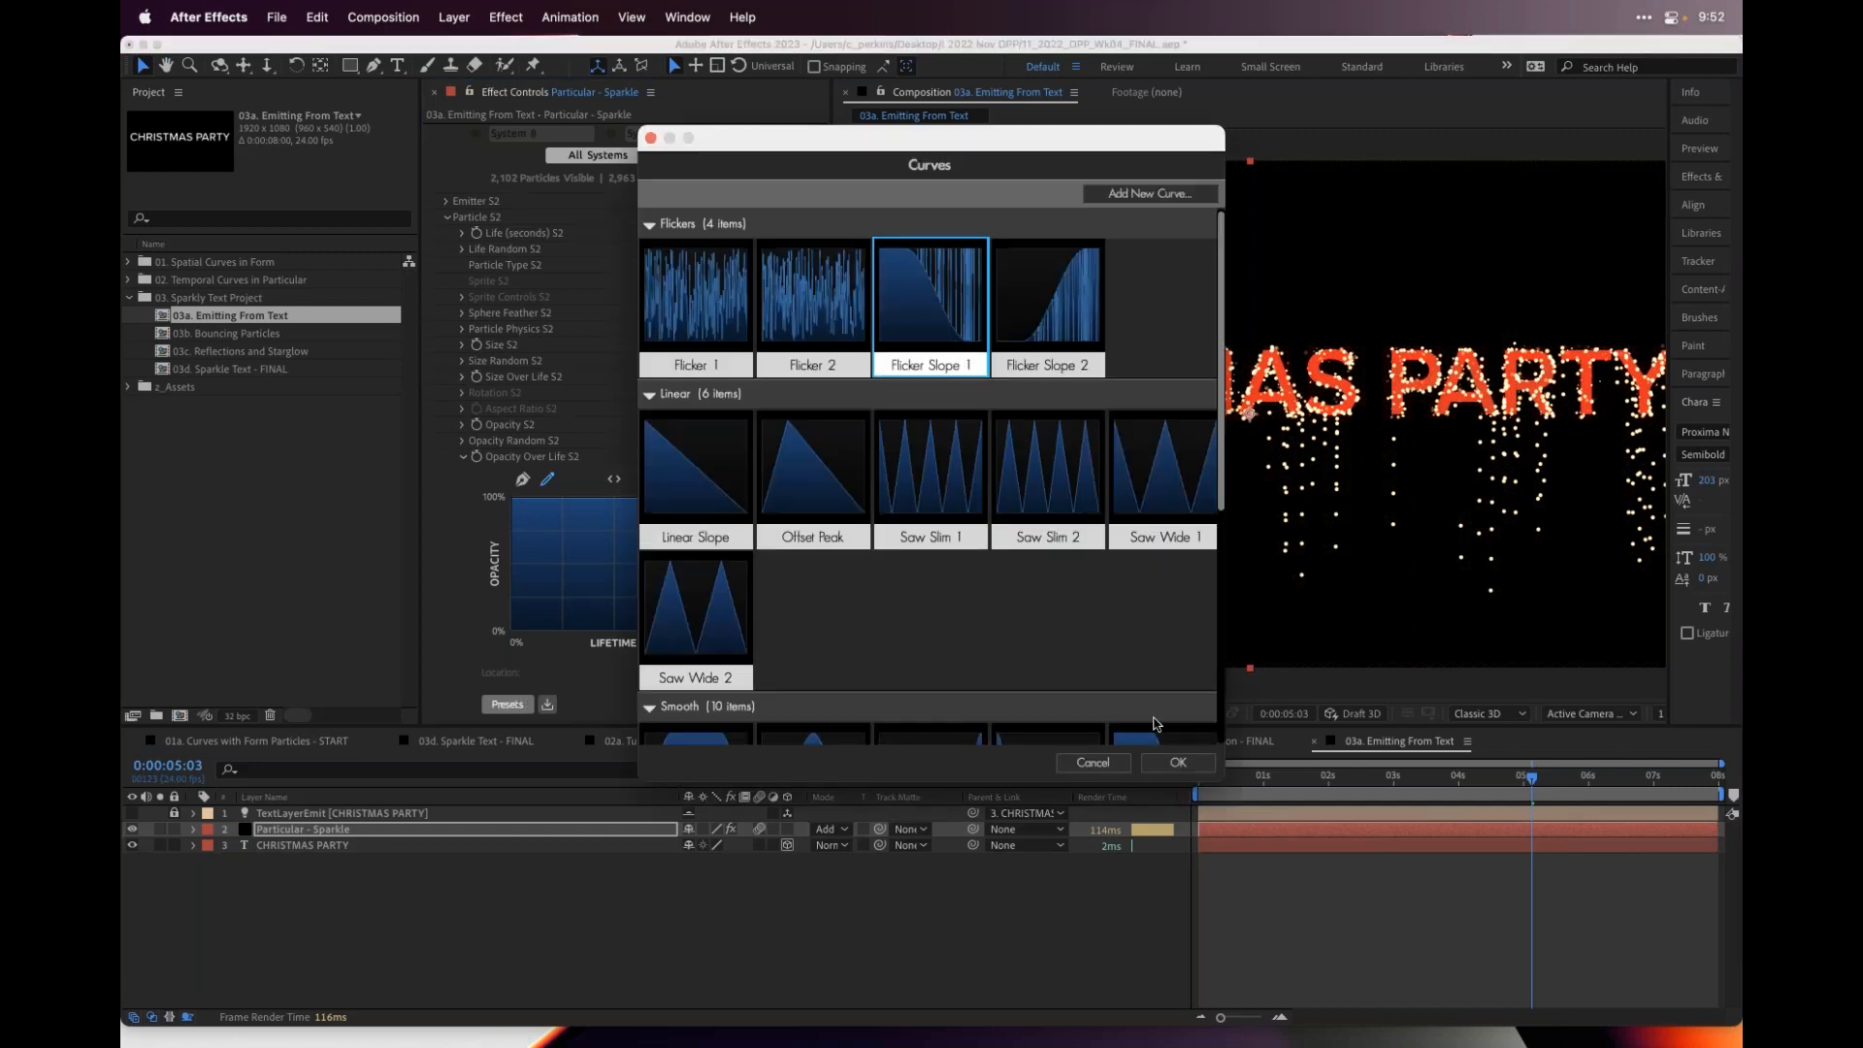
{"action": "left_click", "coordinate": [1177, 763]}
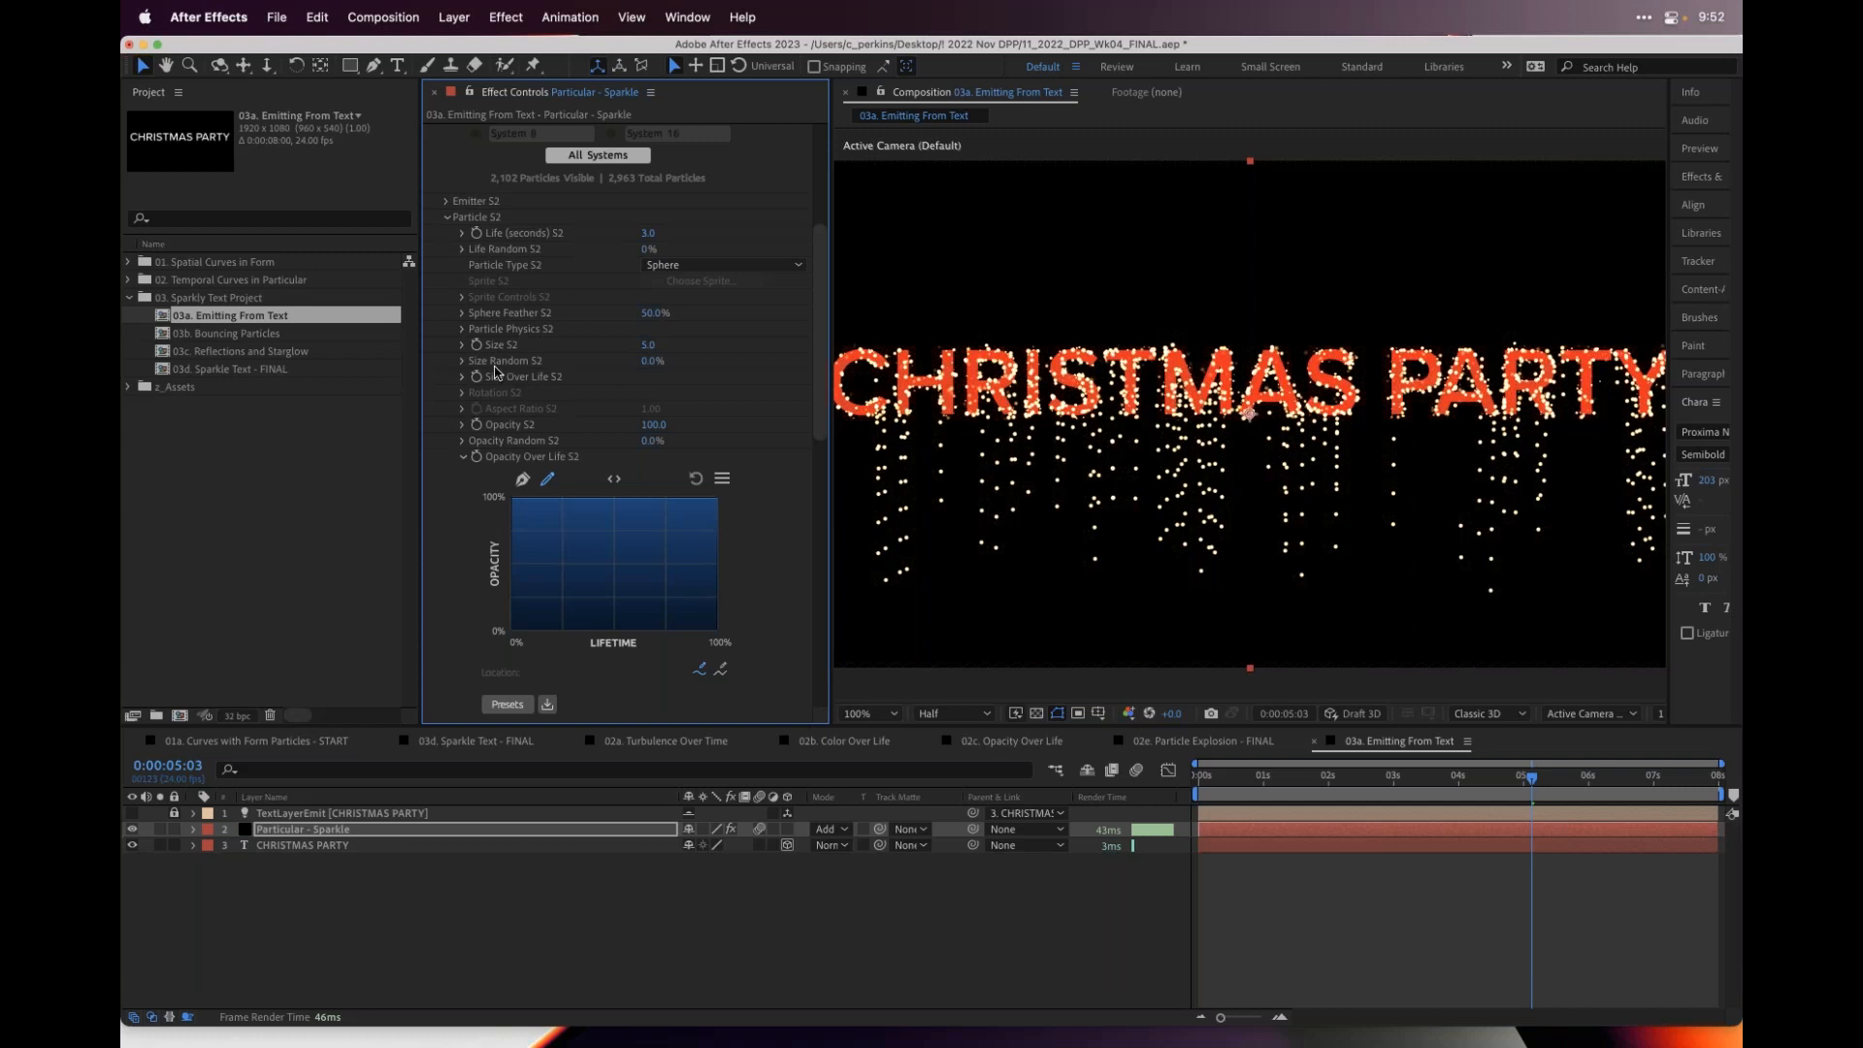
- Set System 2's particle Size Random to 100% and its Size to 2
{"action": "left_click_drag", "start_coordinate": [670, 362], "coordinate": [753, 363]}
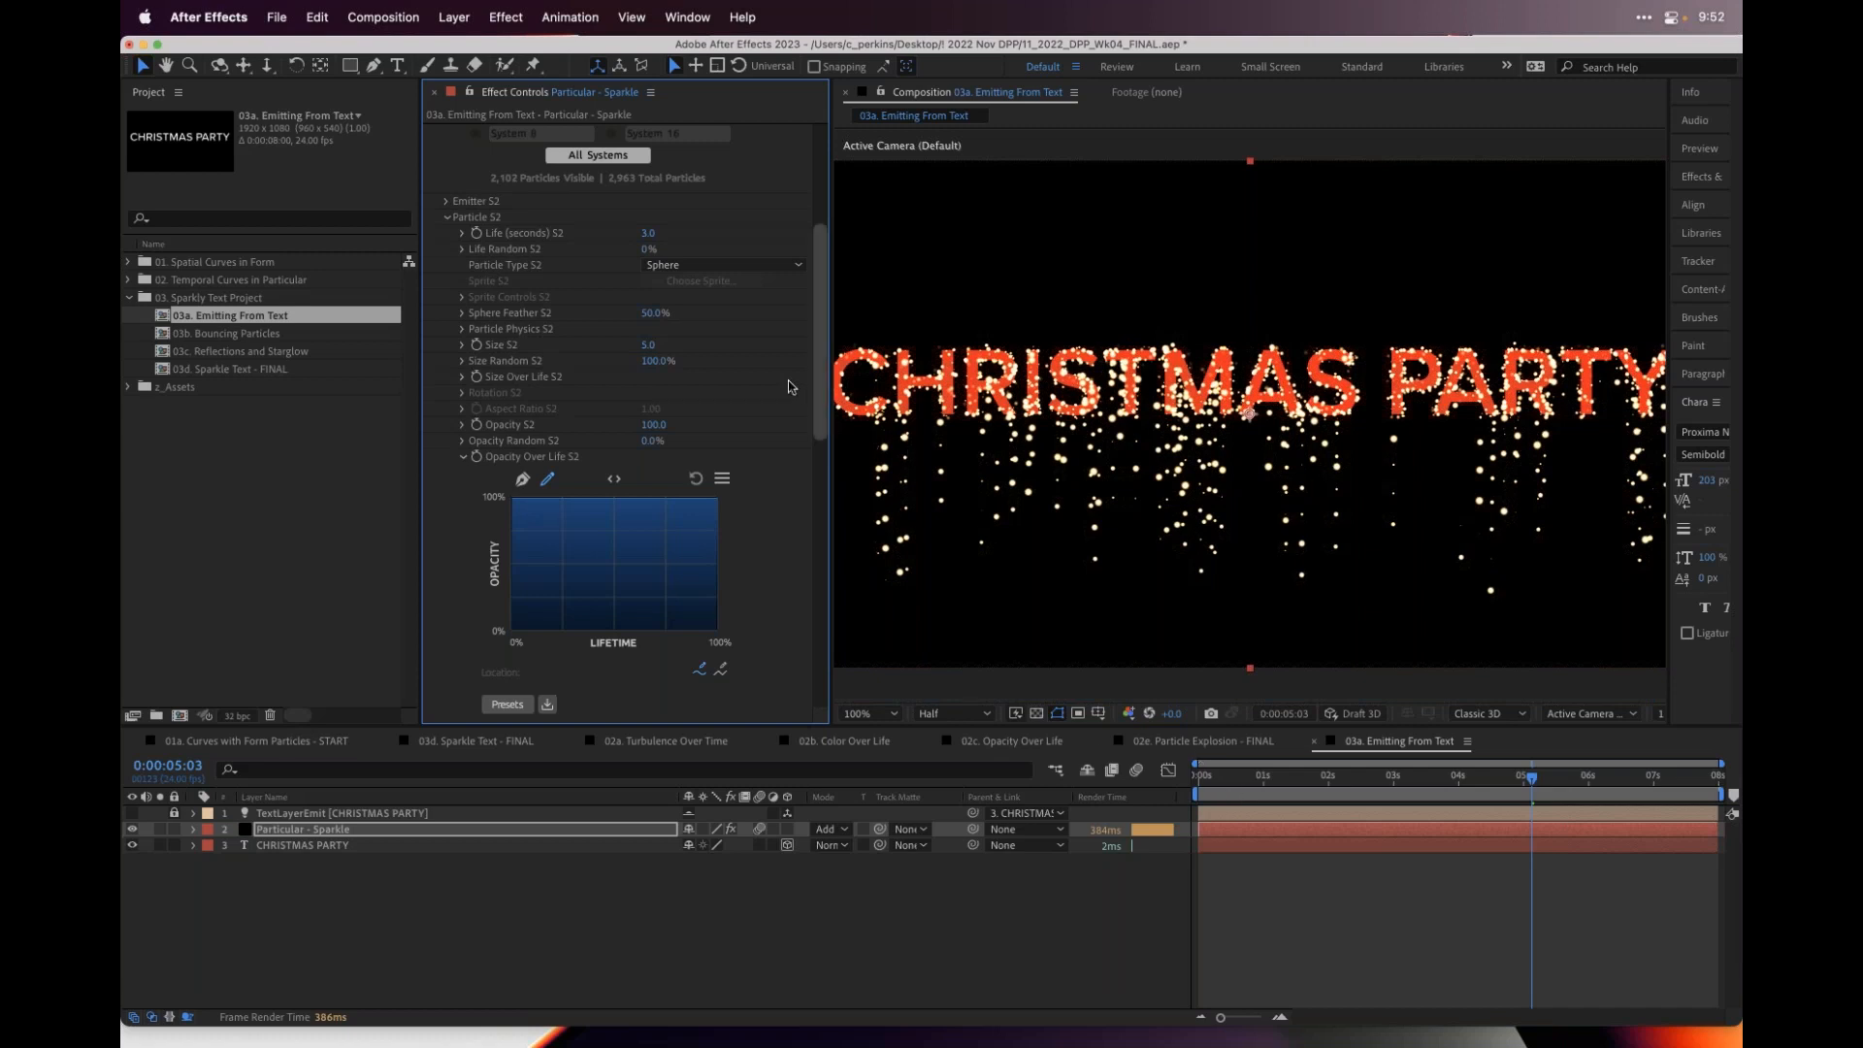
{"action": "left_click", "coordinate": [648, 345]}
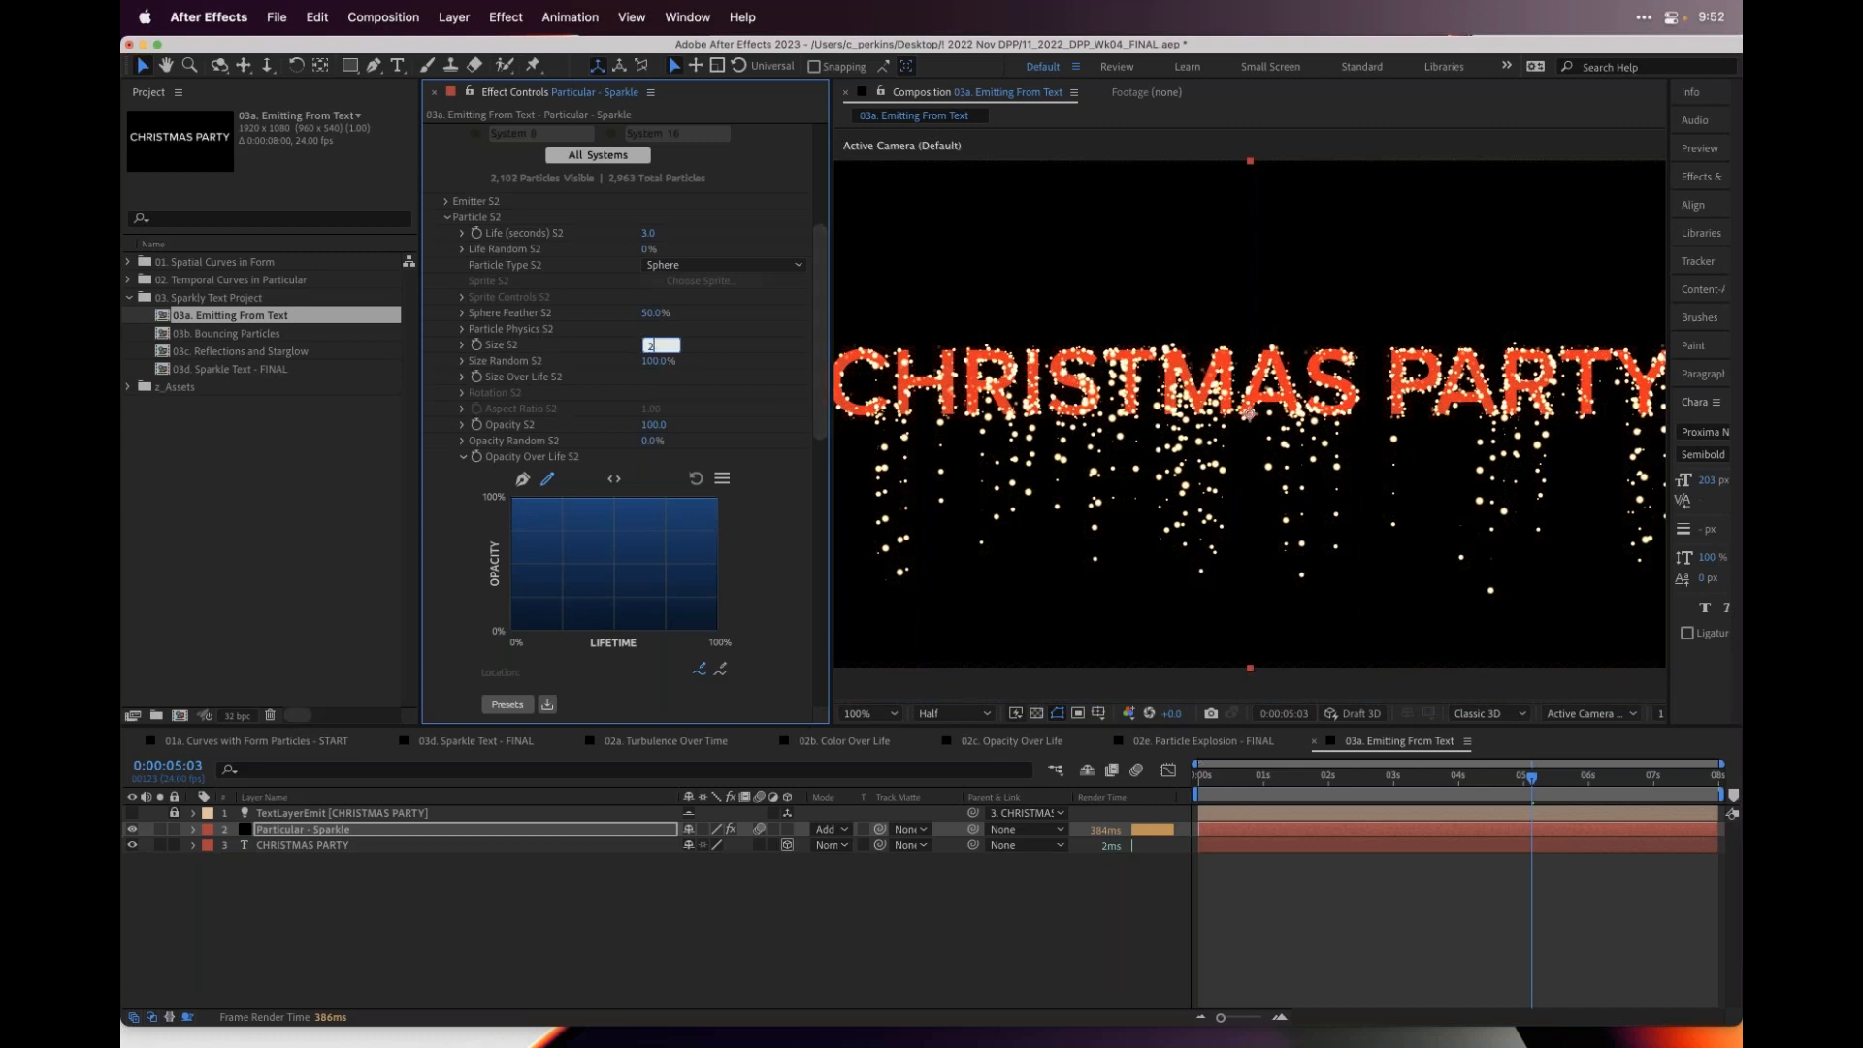
{"action": "key", "text": "Return"}
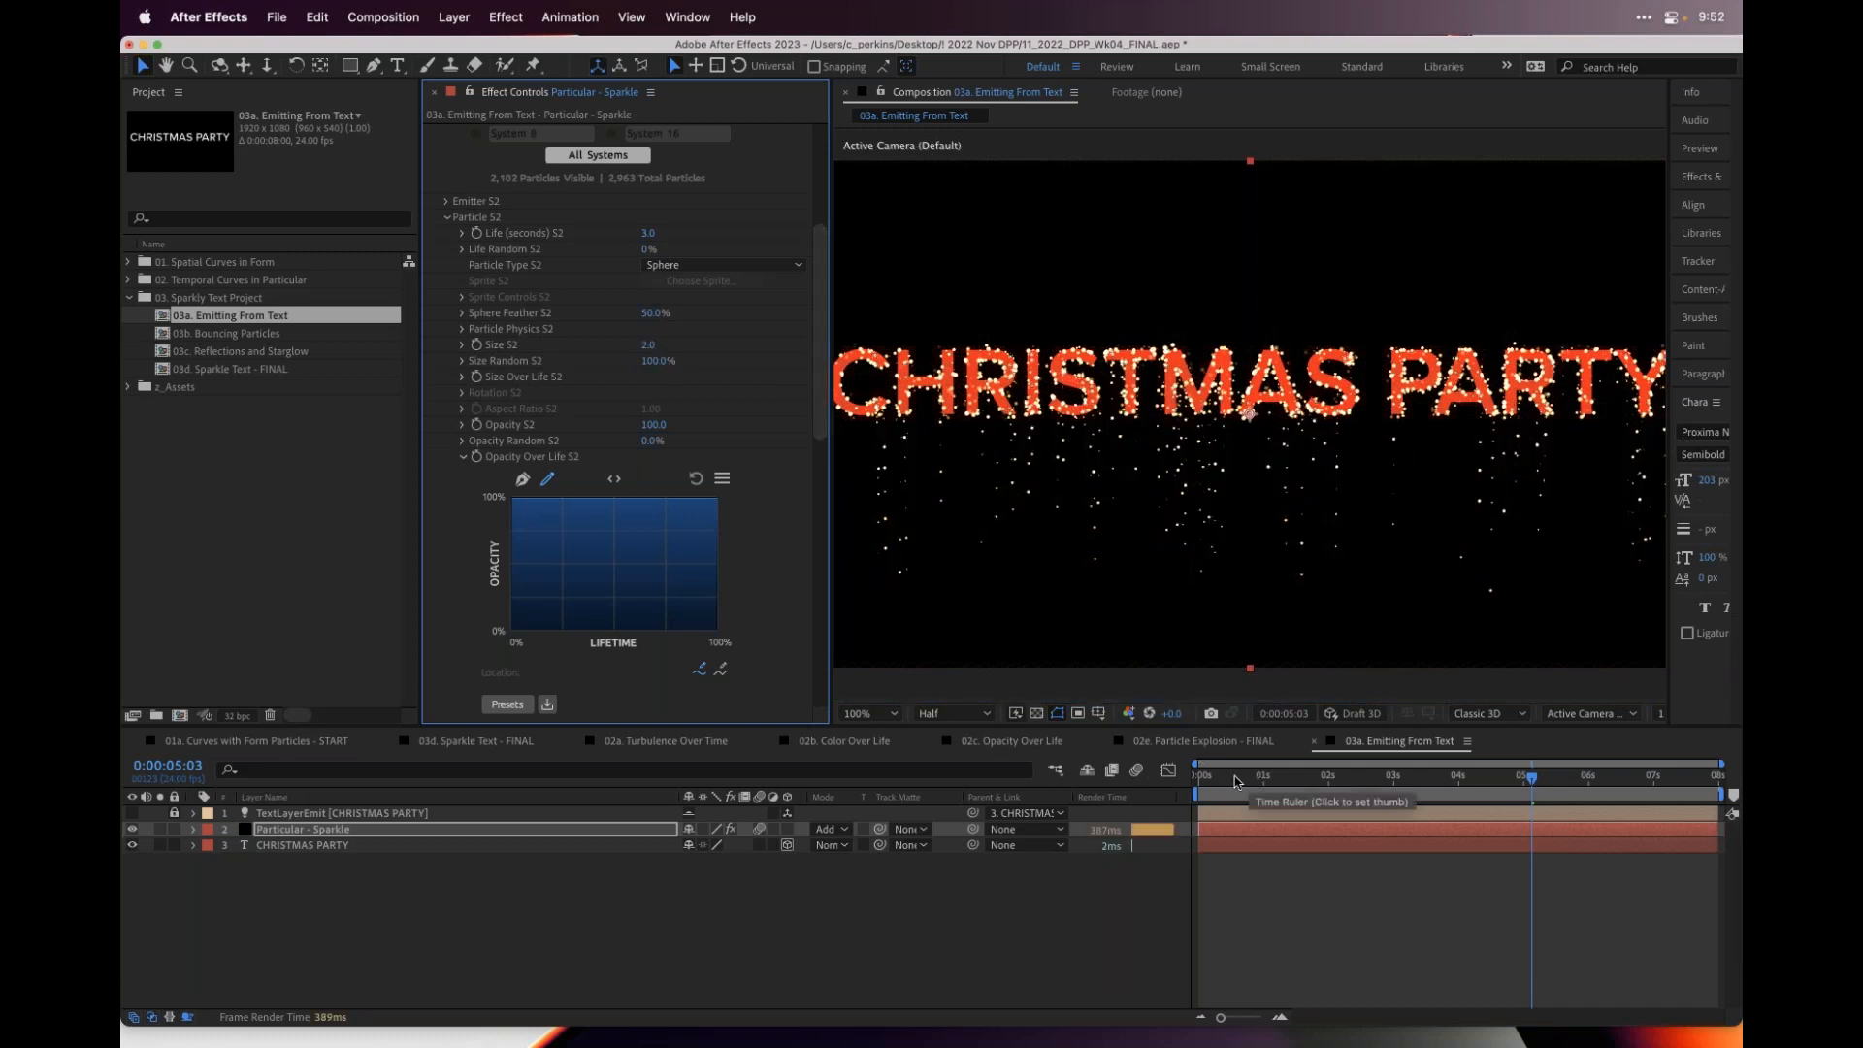
- Preview the composition from its start to check the falling particles' sizes
{"action": "left_click", "coordinate": [1235, 782]}
{"action": "key", "text": "Home"}
{"action": "key", "text": "space"}
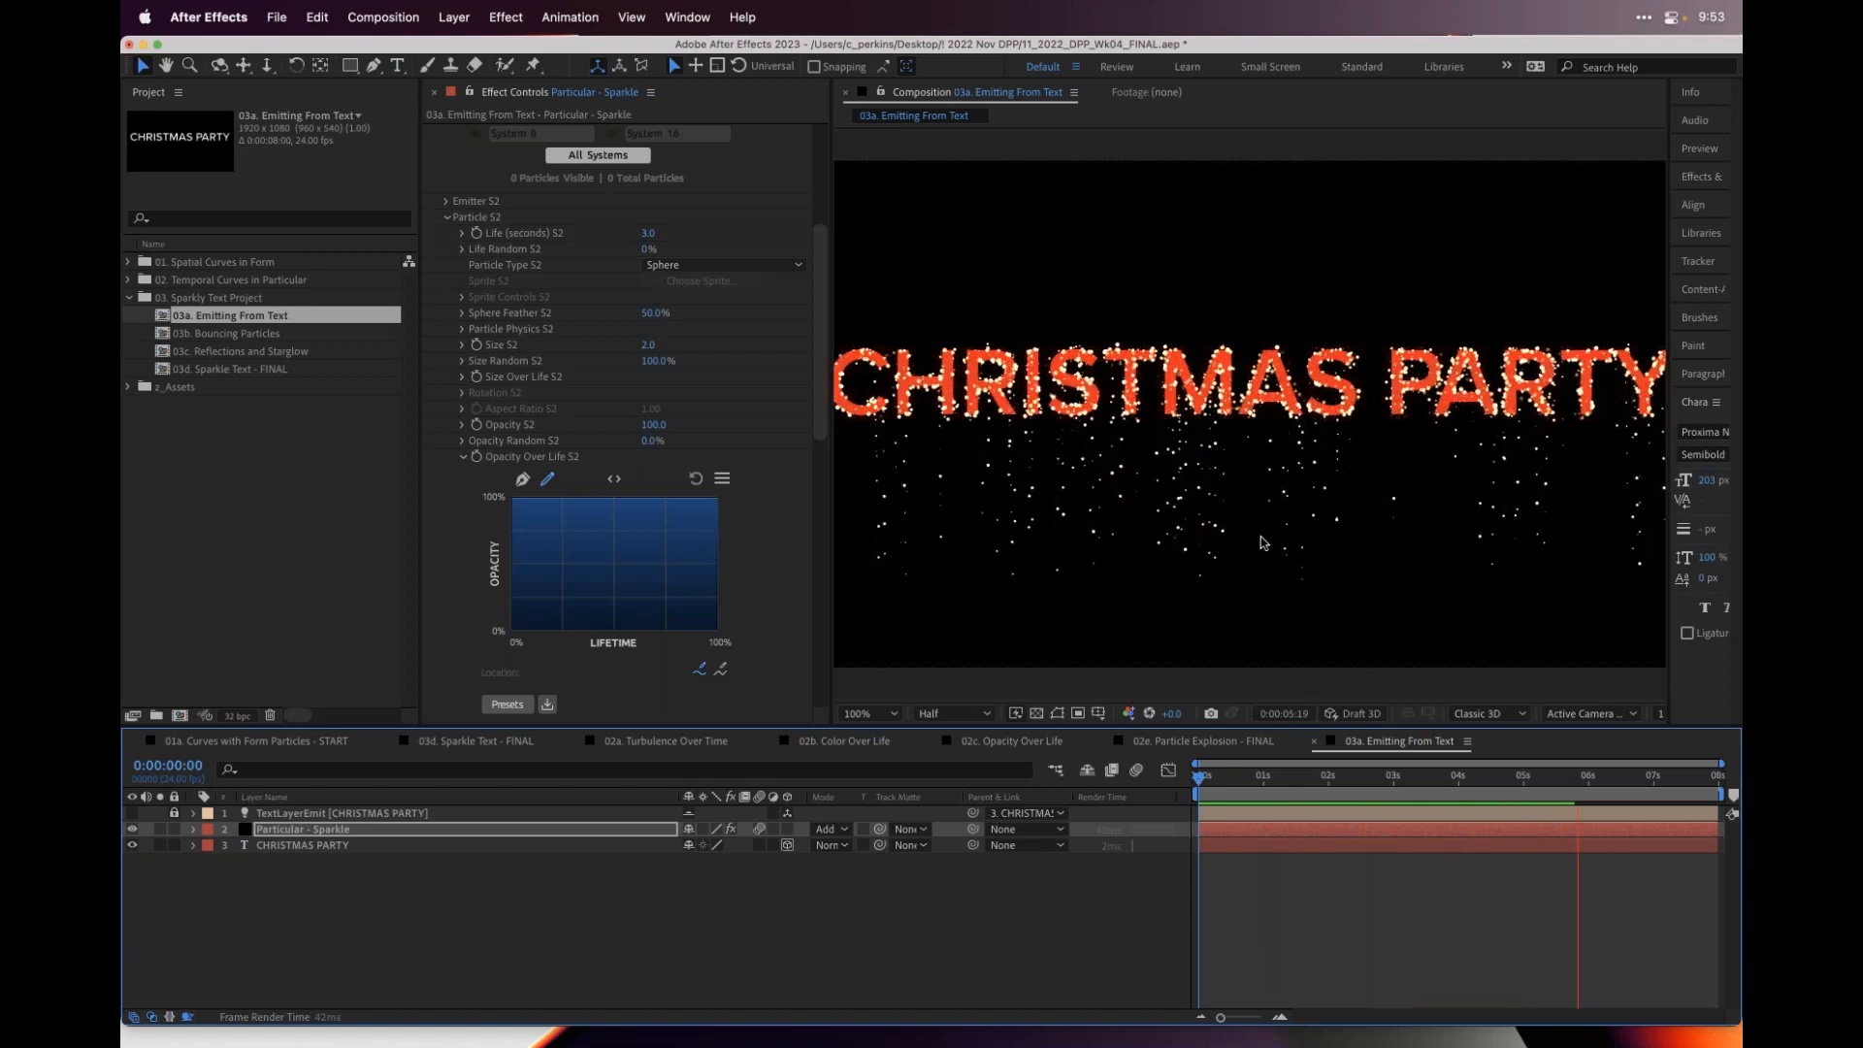
{"action": "key", "text": "space"}
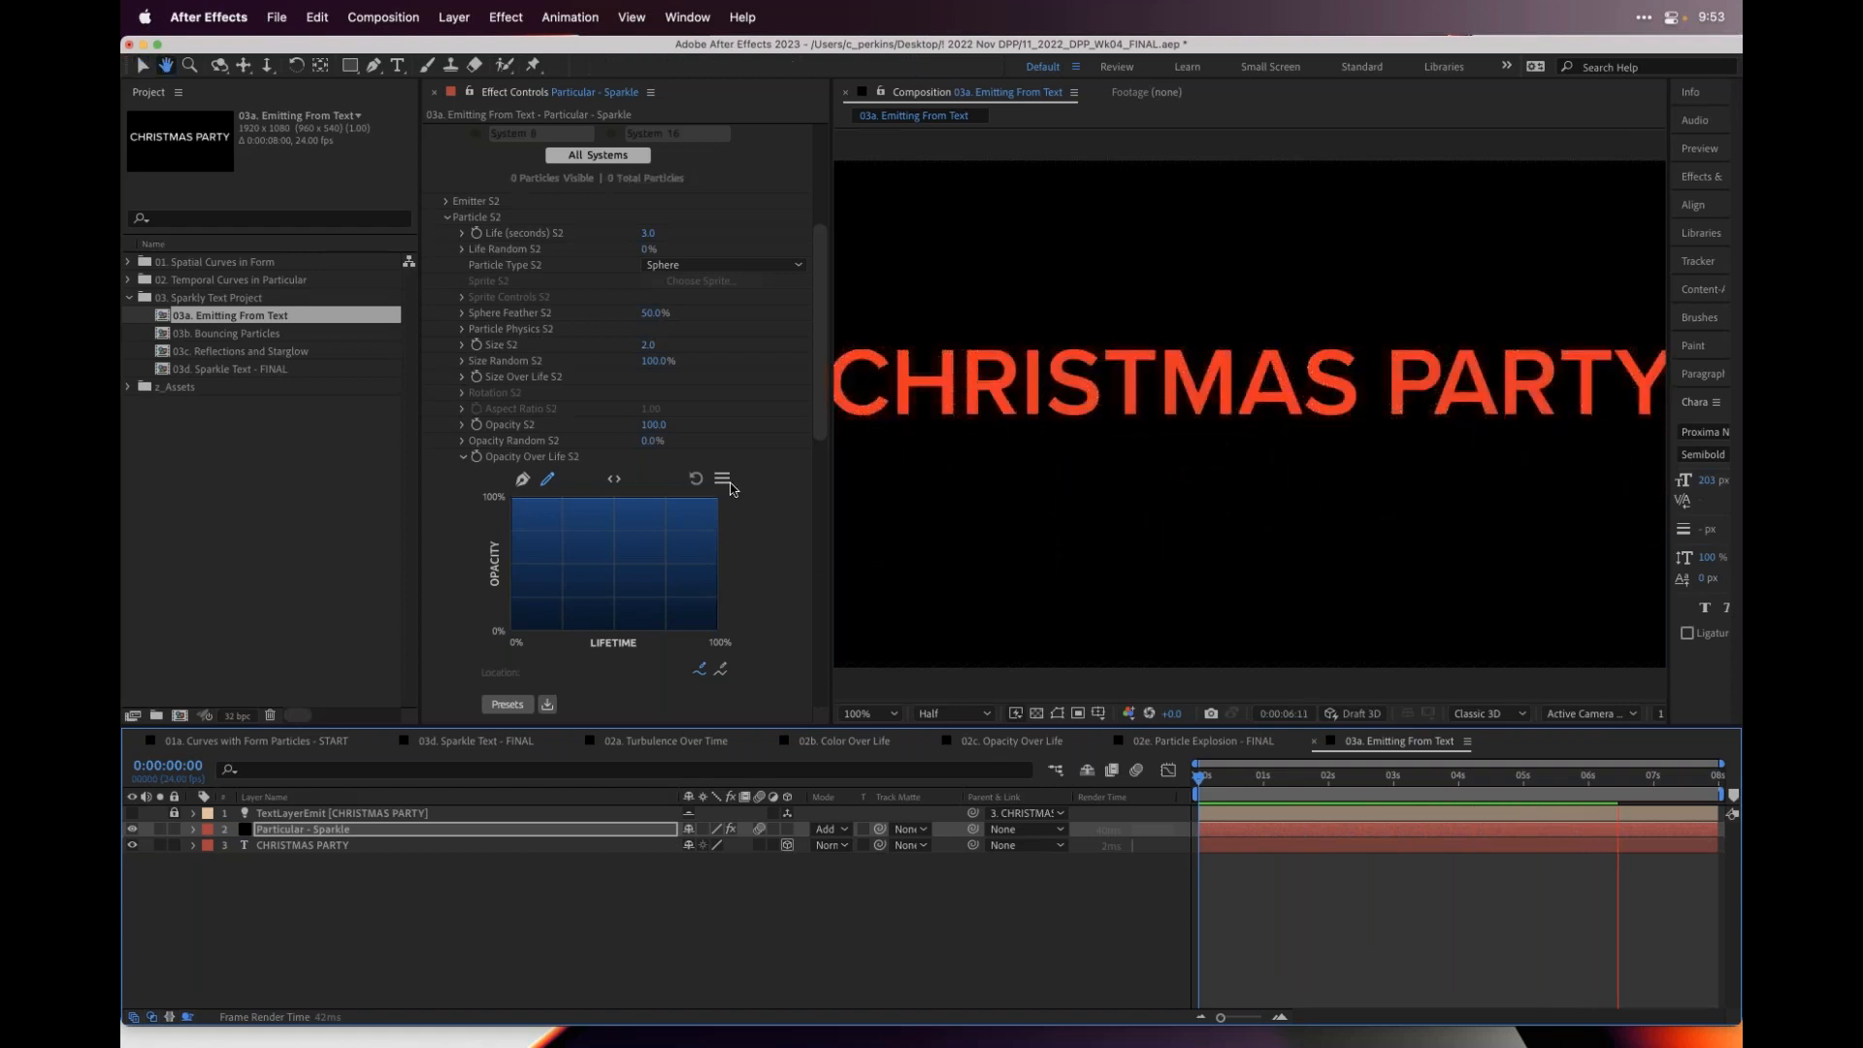
- Try again to load the Flicker Slope 1 preset into System 2's Opacity Over Life curve
{"action": "left_click", "coordinate": [722, 480]}
{"action": "left_click", "coordinate": [797, 474]}
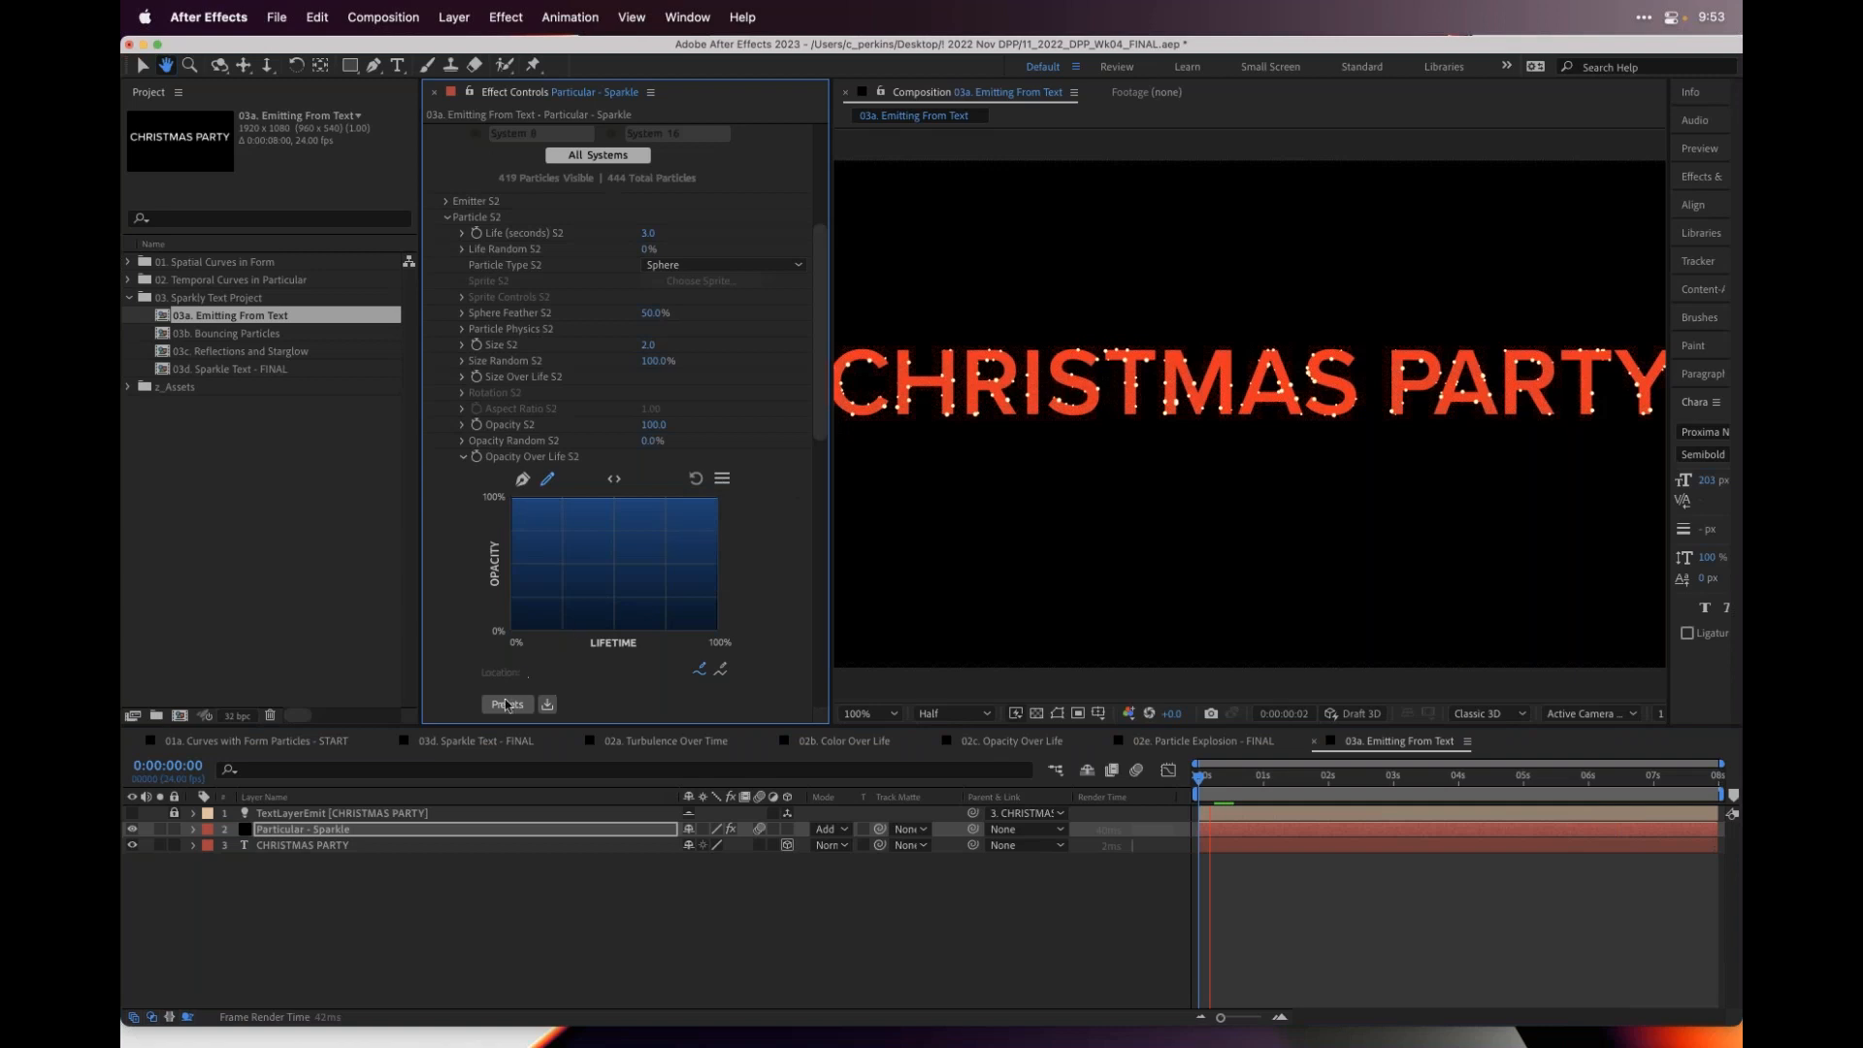
{"action": "left_click", "coordinate": [504, 706]}
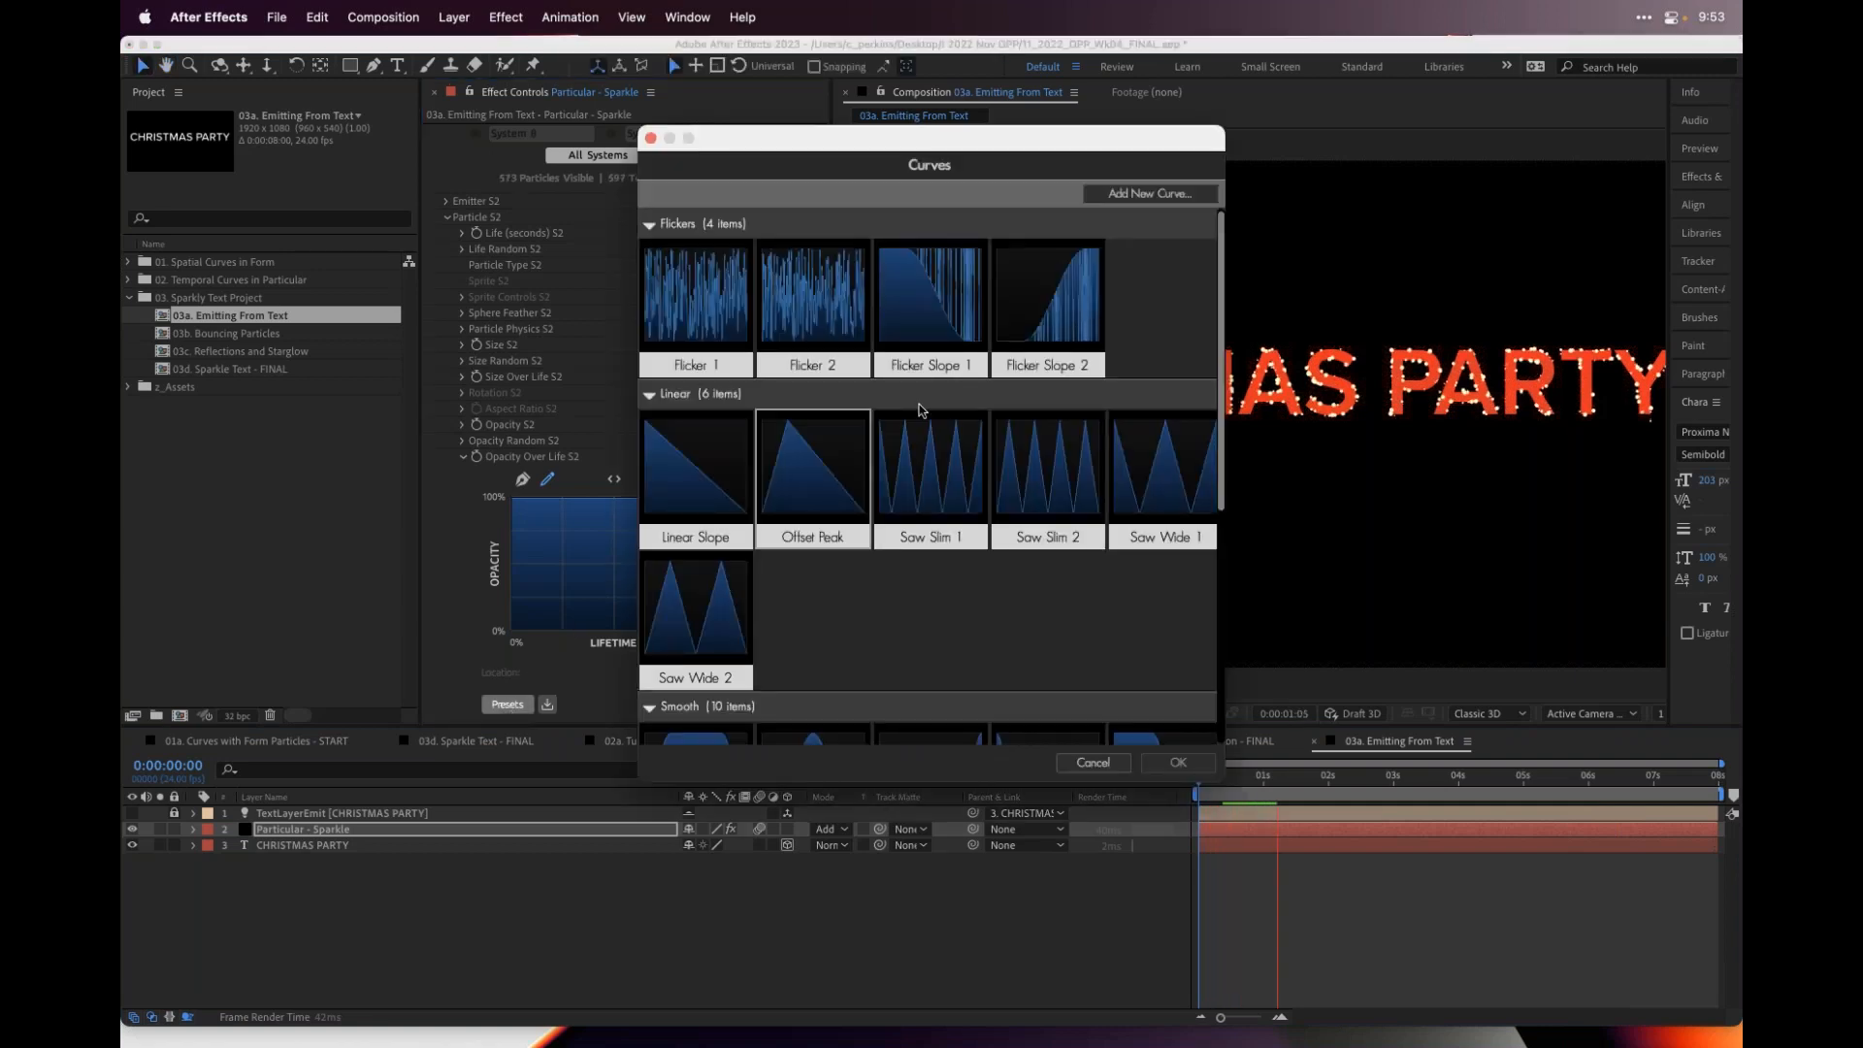
{"action": "left_click", "coordinate": [1176, 764]}
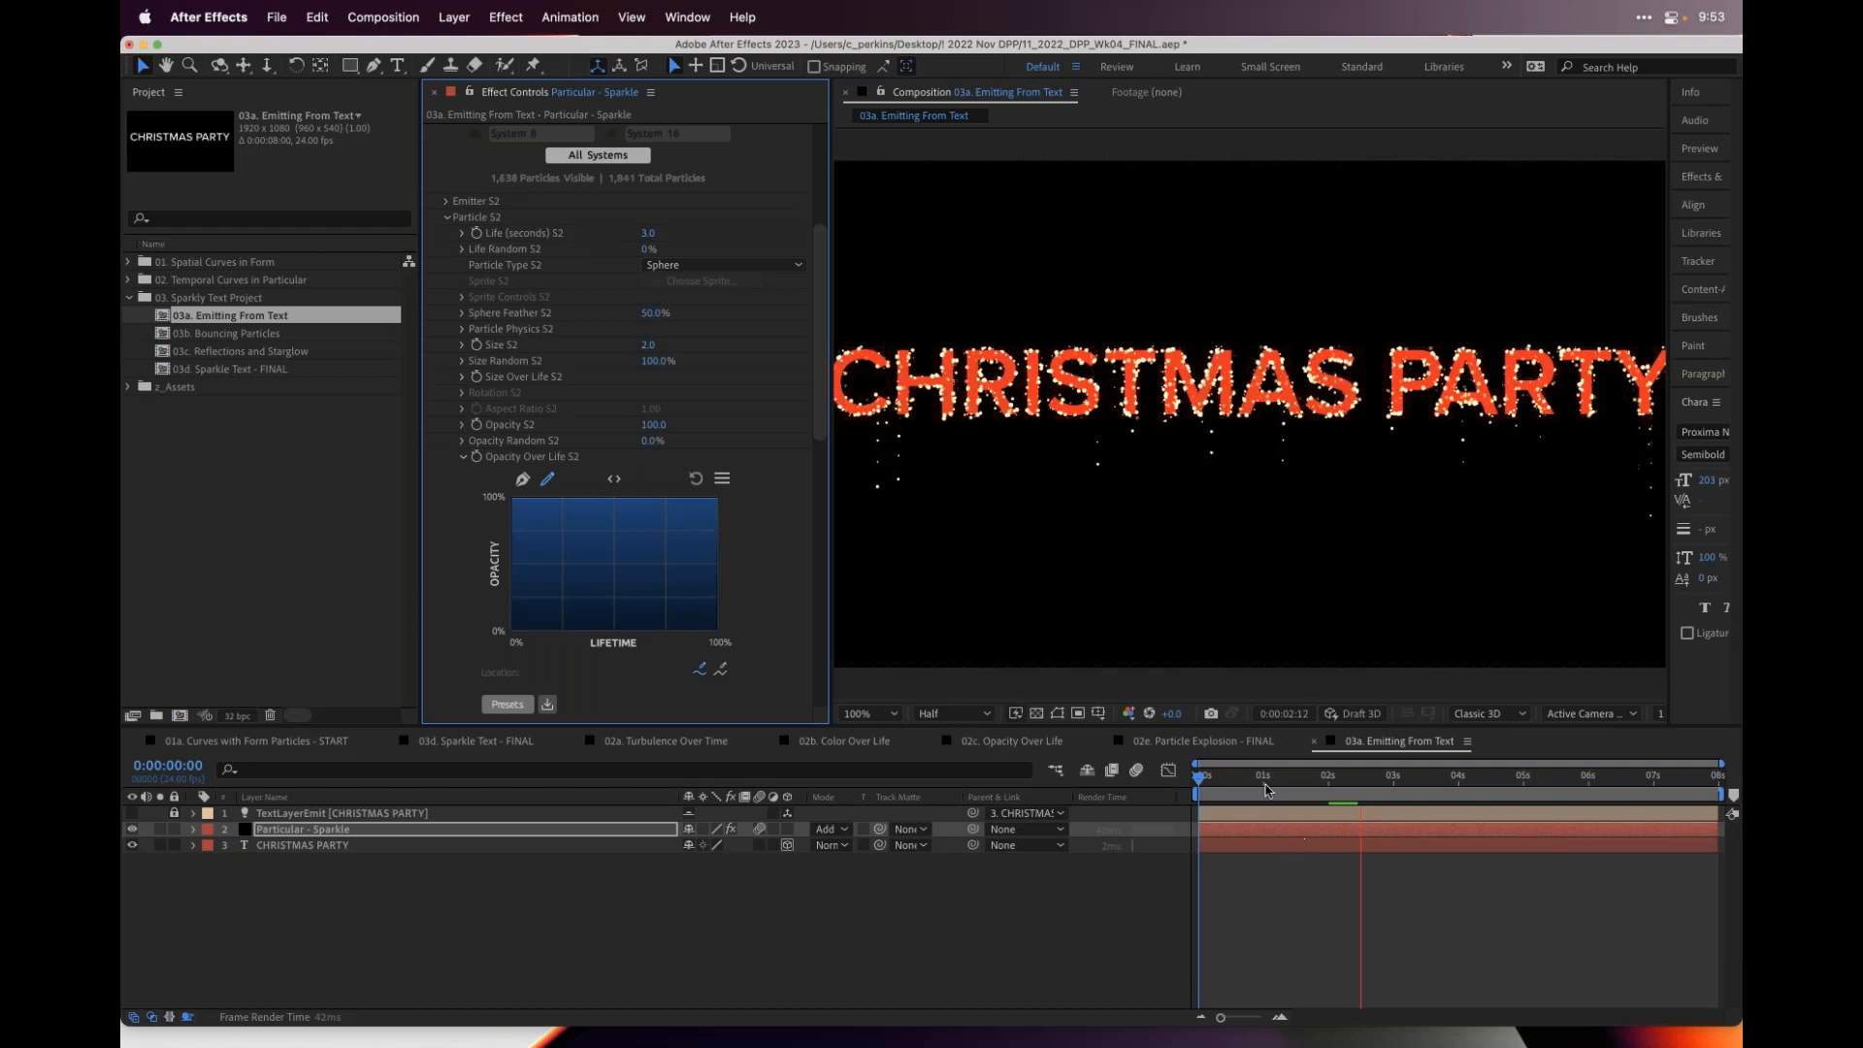
{"action": "left_click", "coordinate": [1103, 744]}
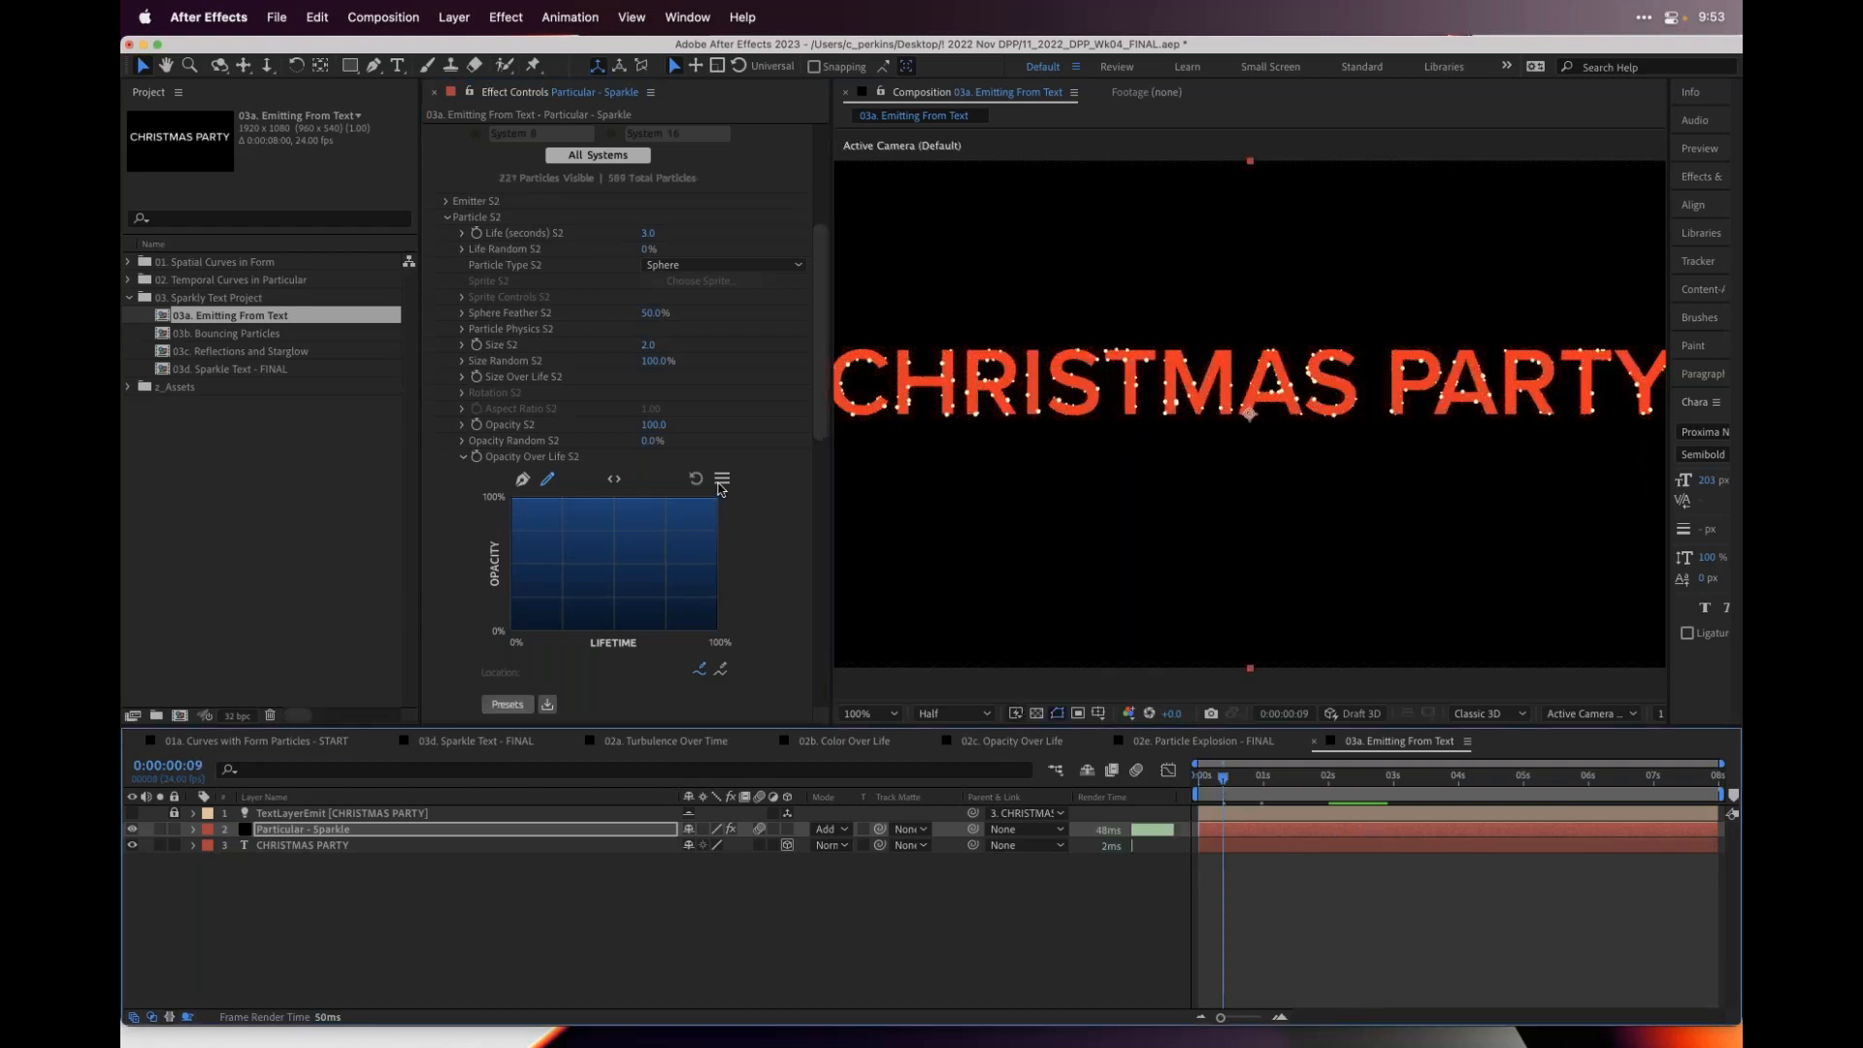
{"action": "left_click", "coordinate": [508, 704]}
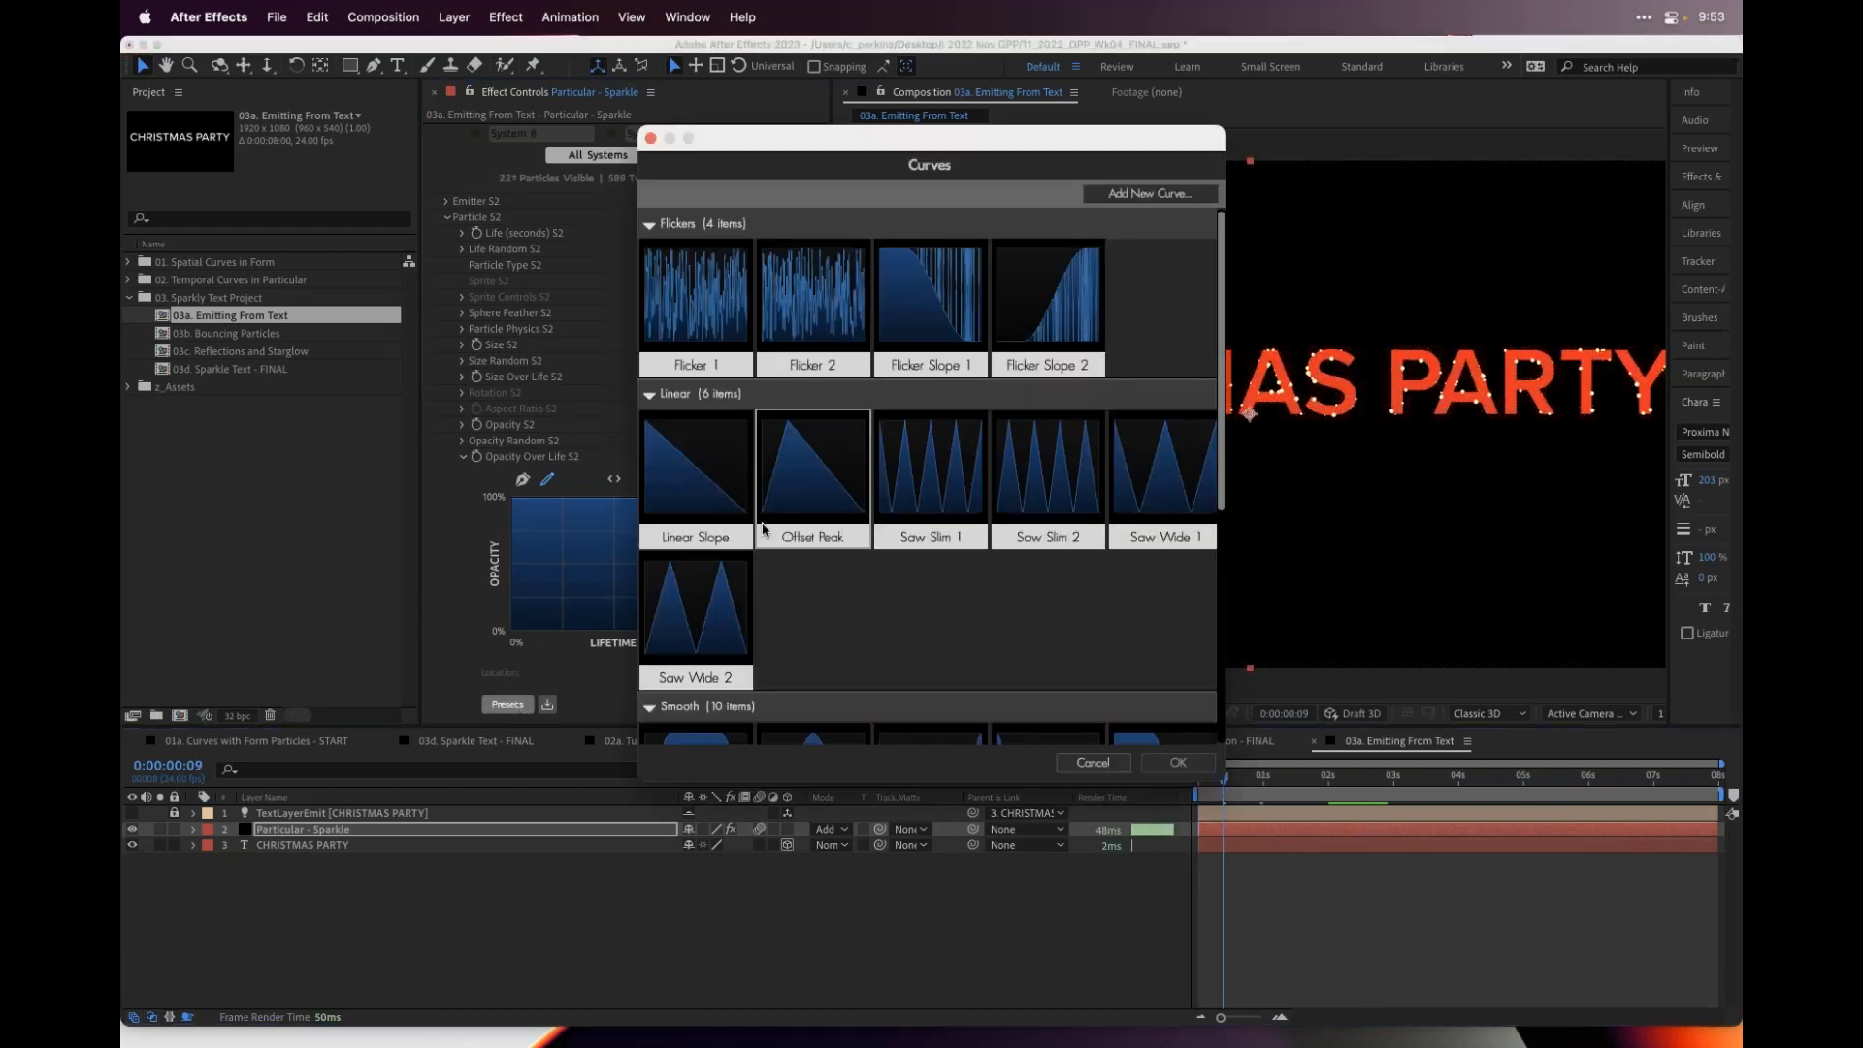
{"action": "left_click", "coordinate": [907, 337]}
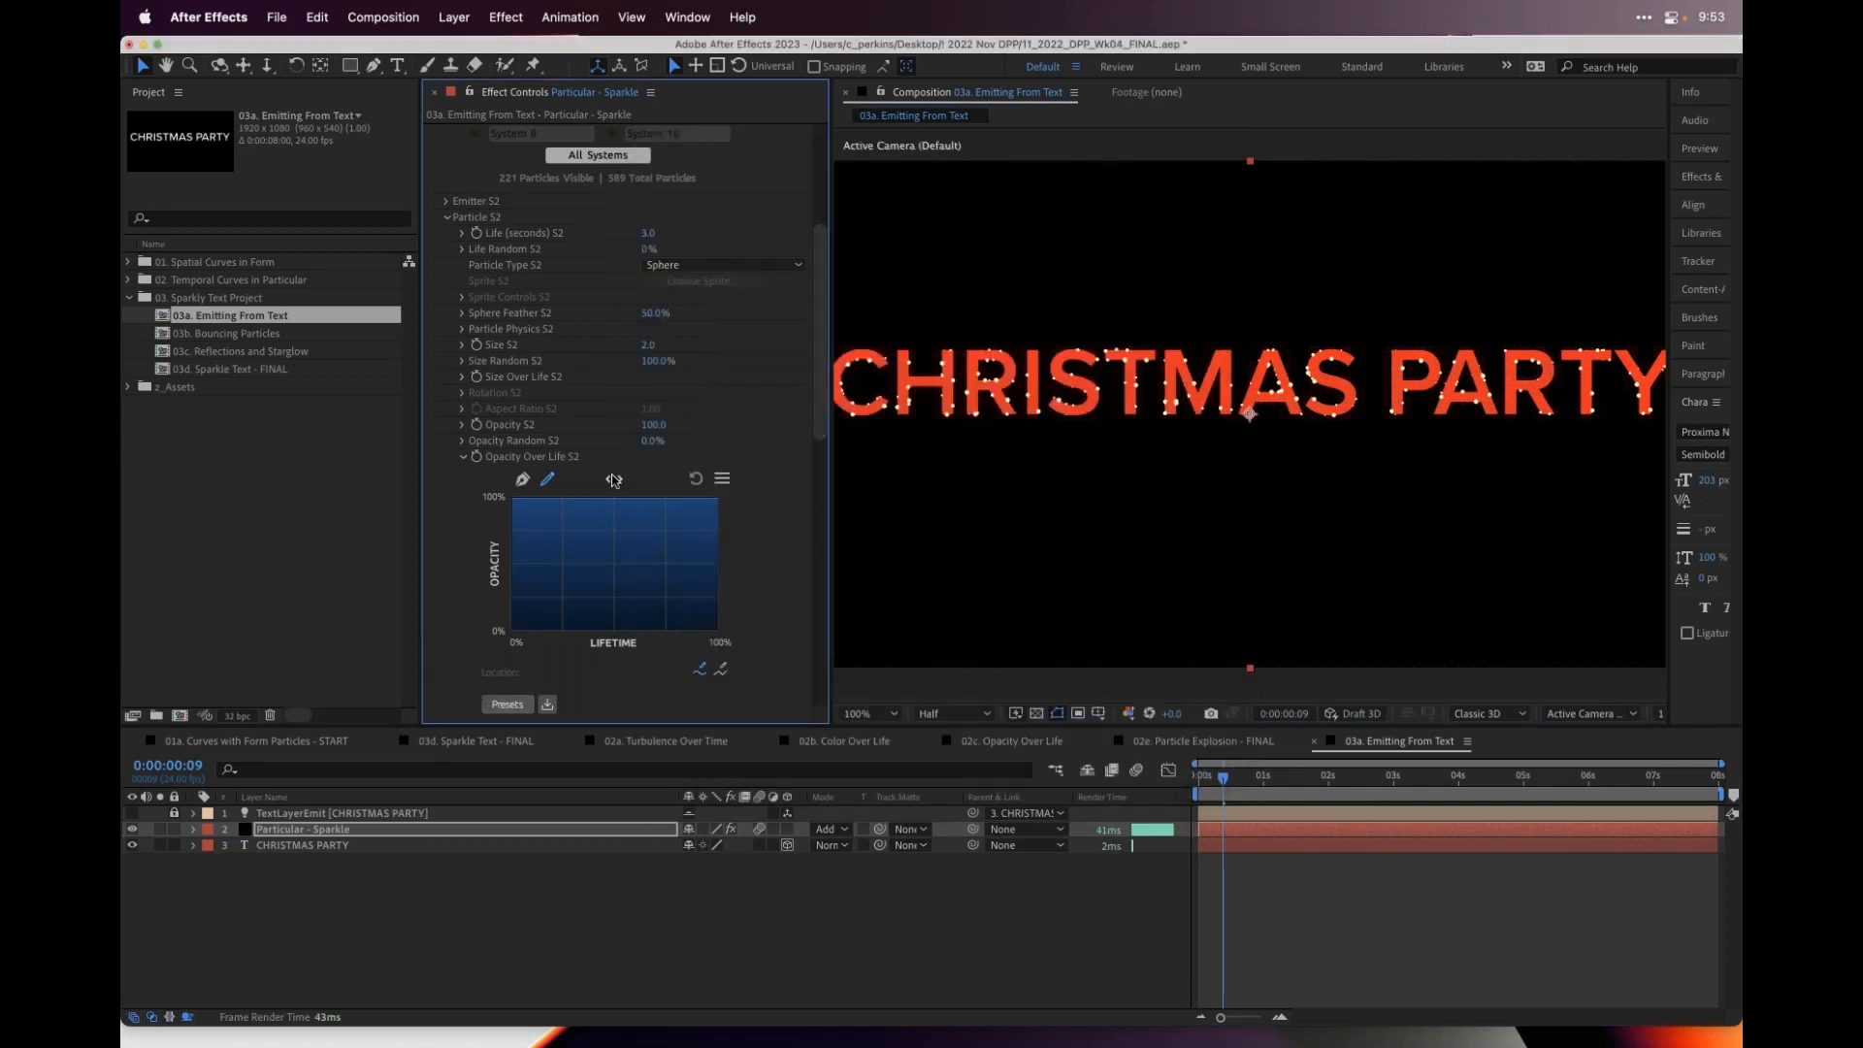
- Copy the Primary System's Opacity Over Life curve
{"action": "scroll", "coordinate": [549, 293], "scroll_direction": "up", "scroll_amount": 3}
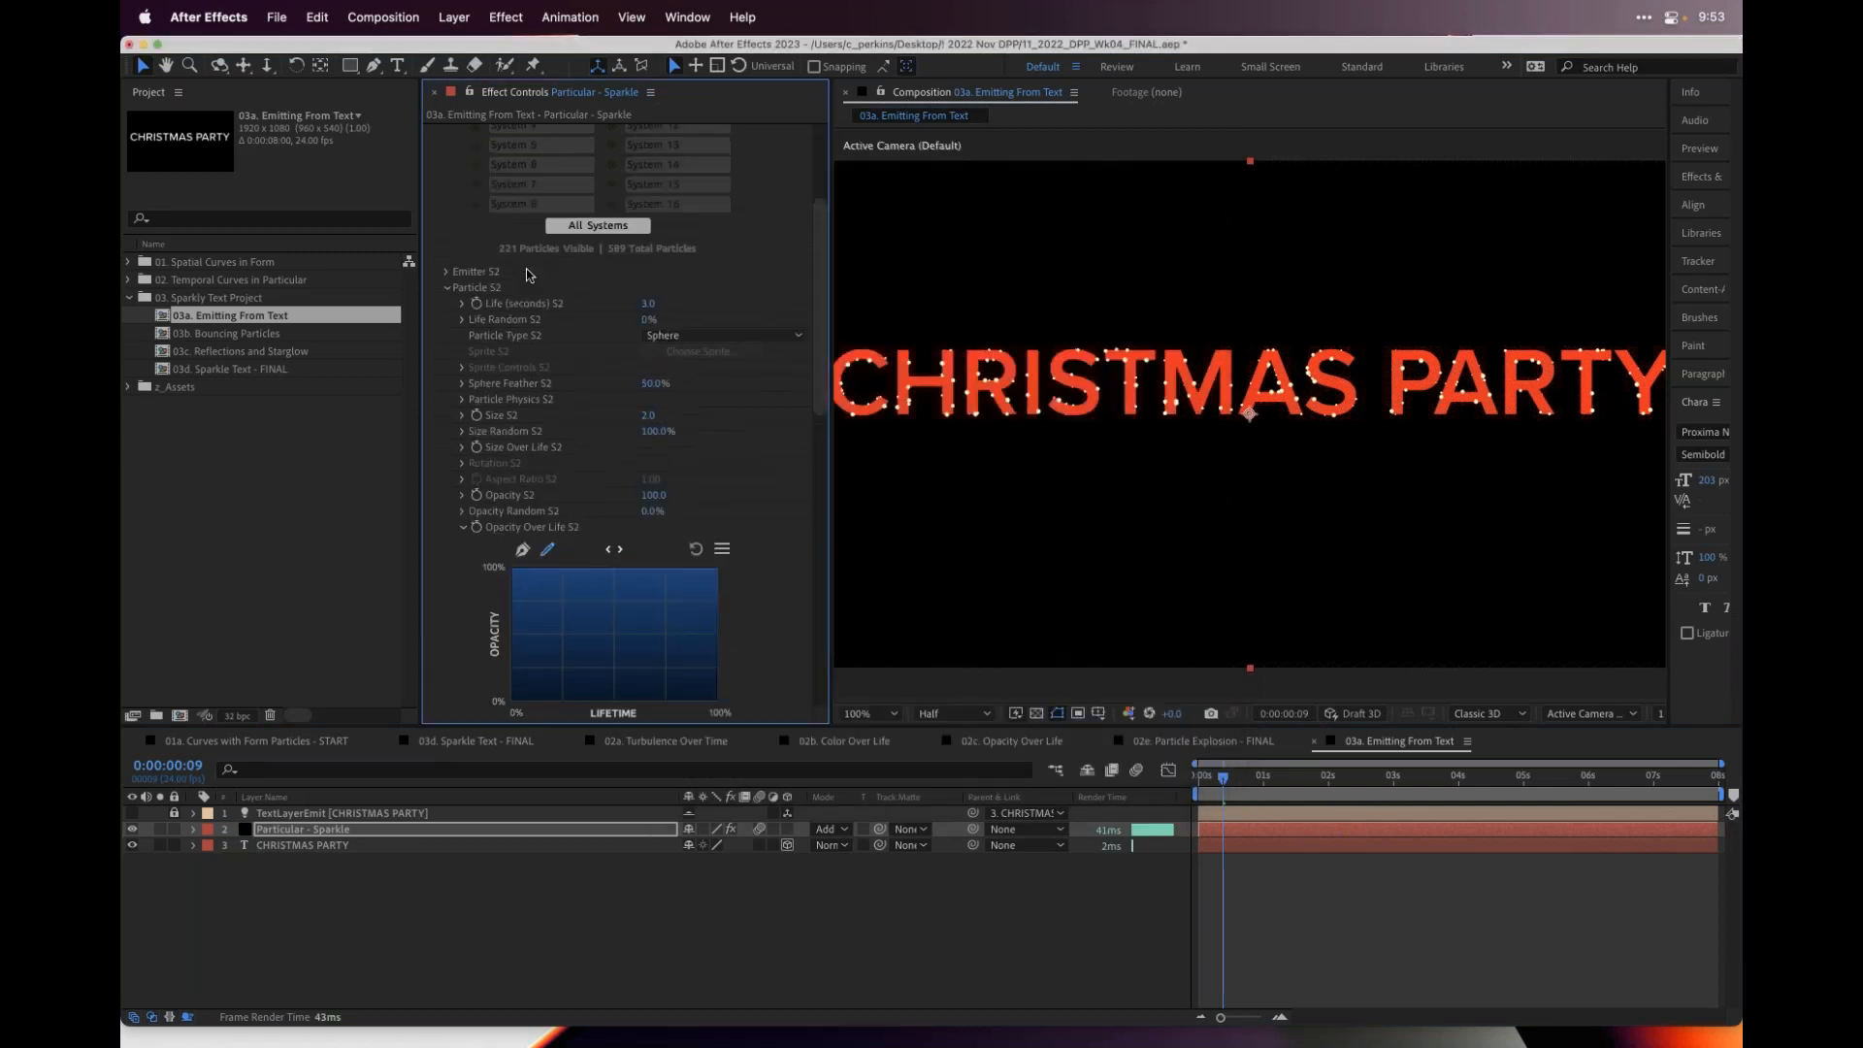
{"action": "left_click", "coordinate": [537, 137]}
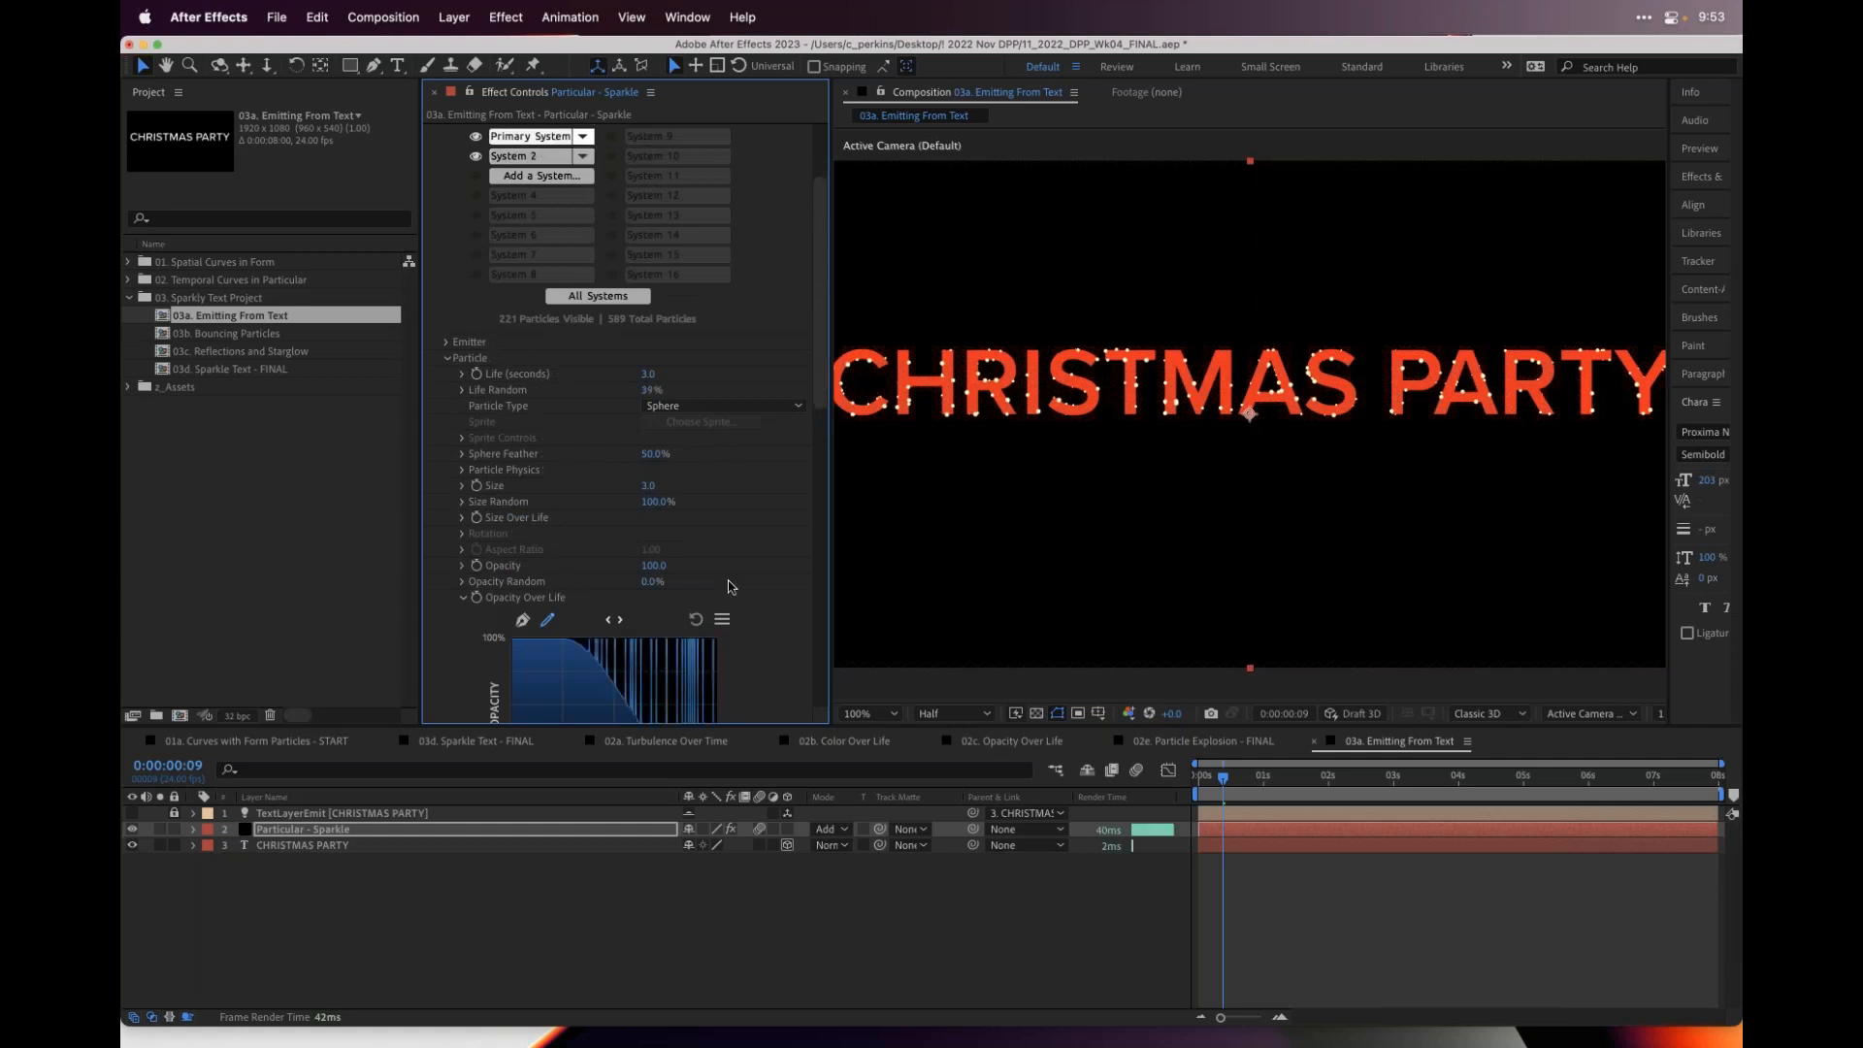
{"action": "scroll", "coordinate": [801, 580], "scroll_direction": "down", "scroll_amount": 1}
{"action": "left_click", "coordinate": [722, 549]}
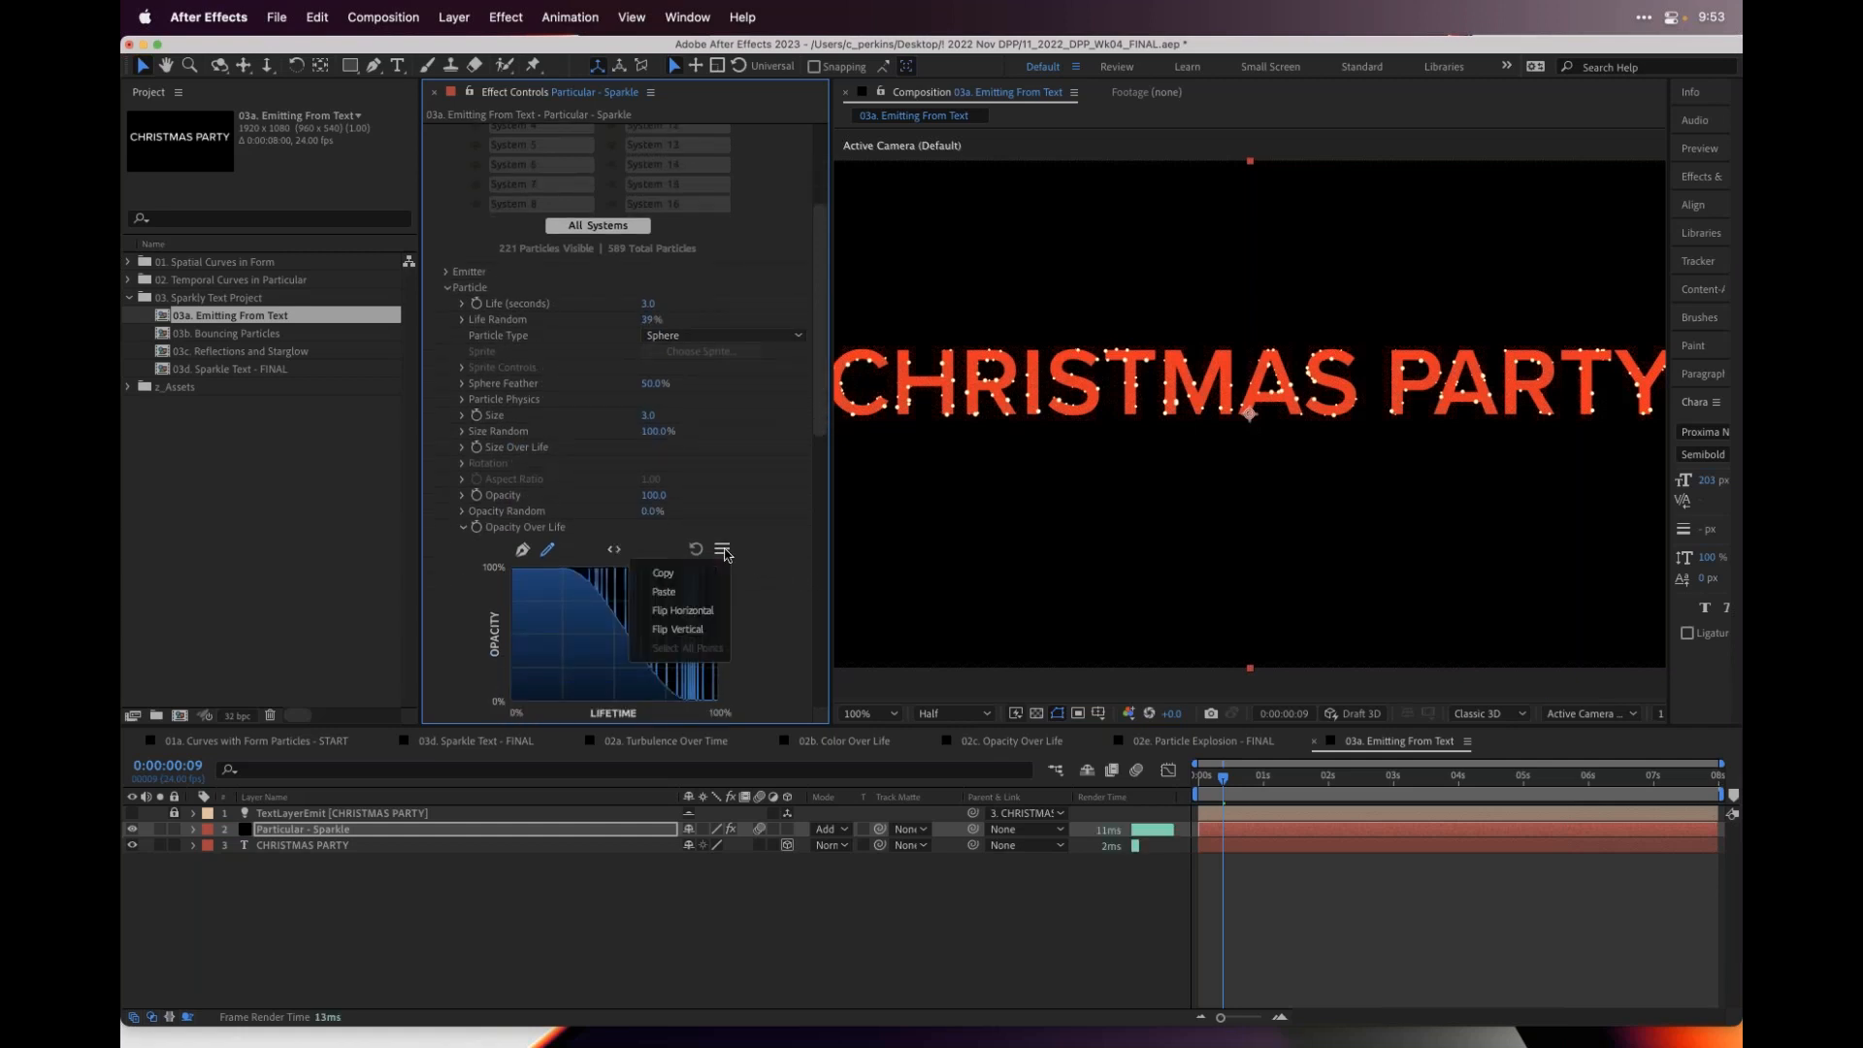
{"action": "left_click", "coordinate": [702, 574]}
- Paste the copied flicker curve into System 2's Opacity Over Life
{"action": "scroll", "coordinate": [540, 352], "scroll_direction": "up", "scroll_amount": 2}
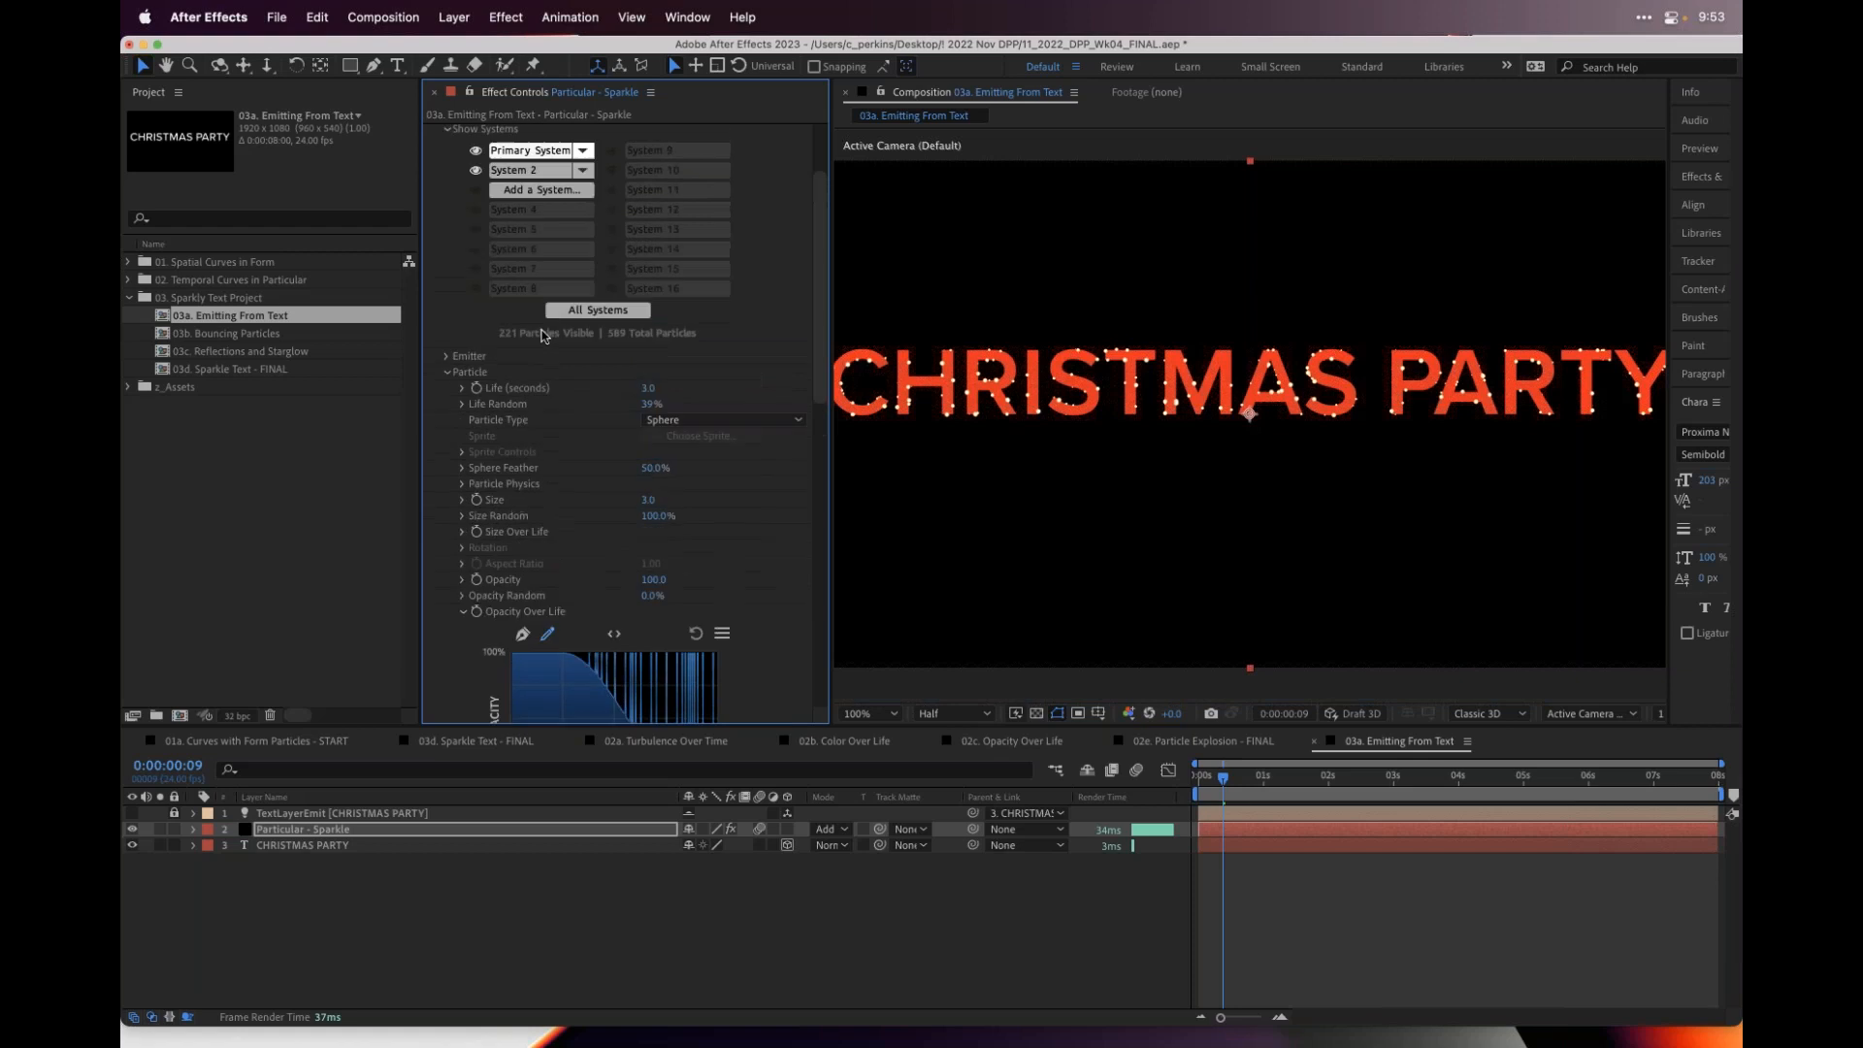
{"action": "left_click", "coordinate": [554, 241]}
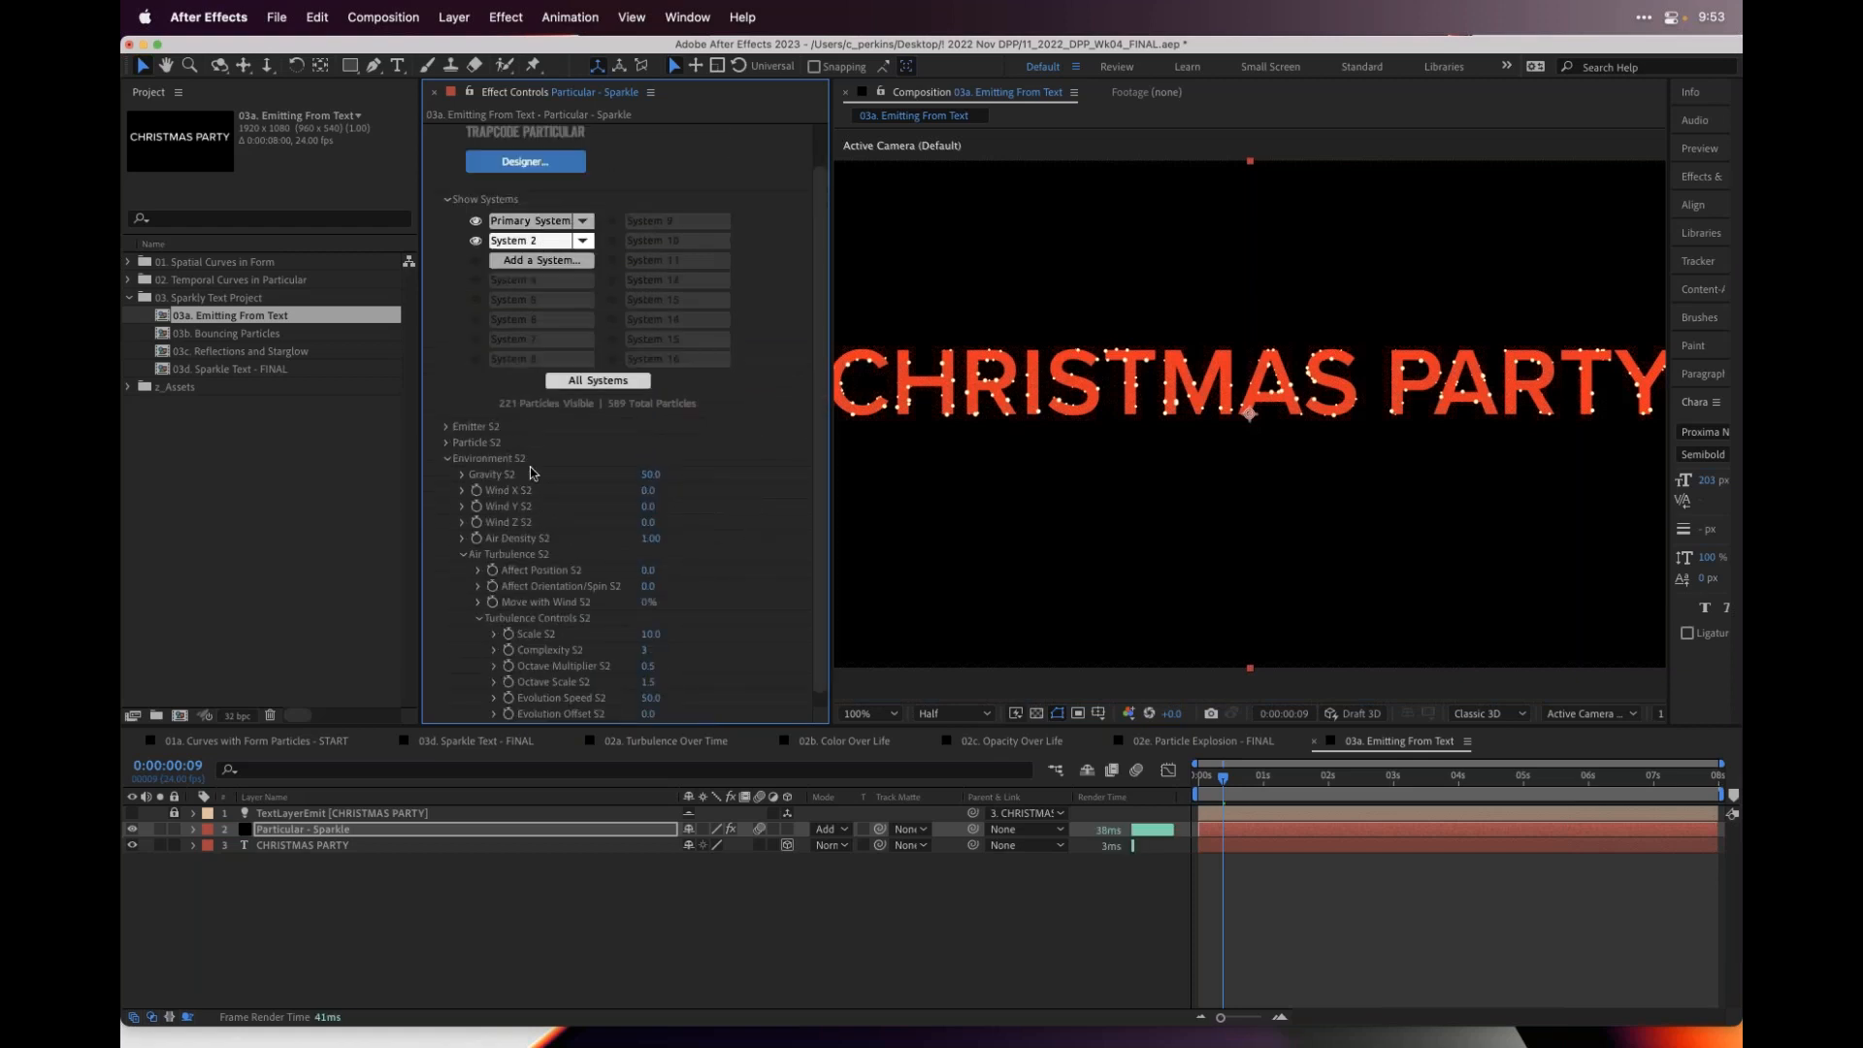
{"action": "left_click", "coordinate": [451, 457]}
{"action": "left_click", "coordinate": [448, 444]}
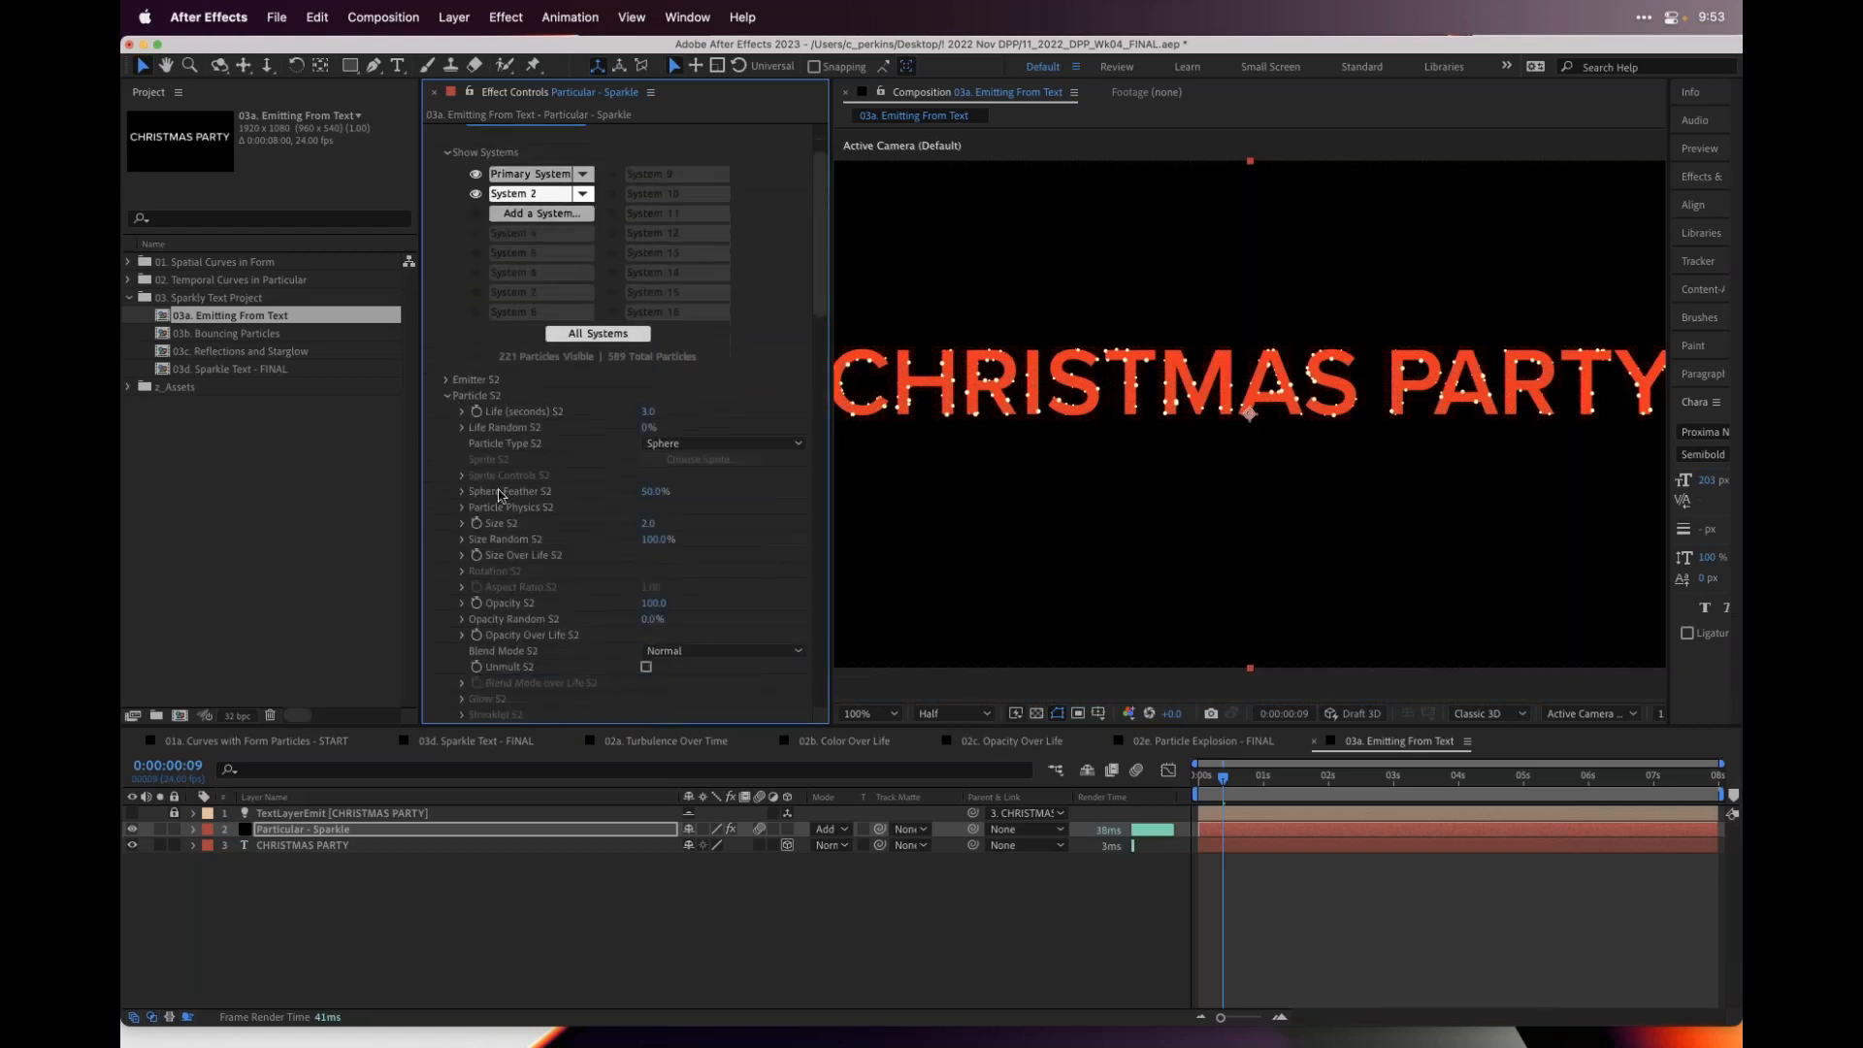
{"action": "left_click", "coordinate": [461, 635]}
{"action": "left_click", "coordinate": [722, 482]}
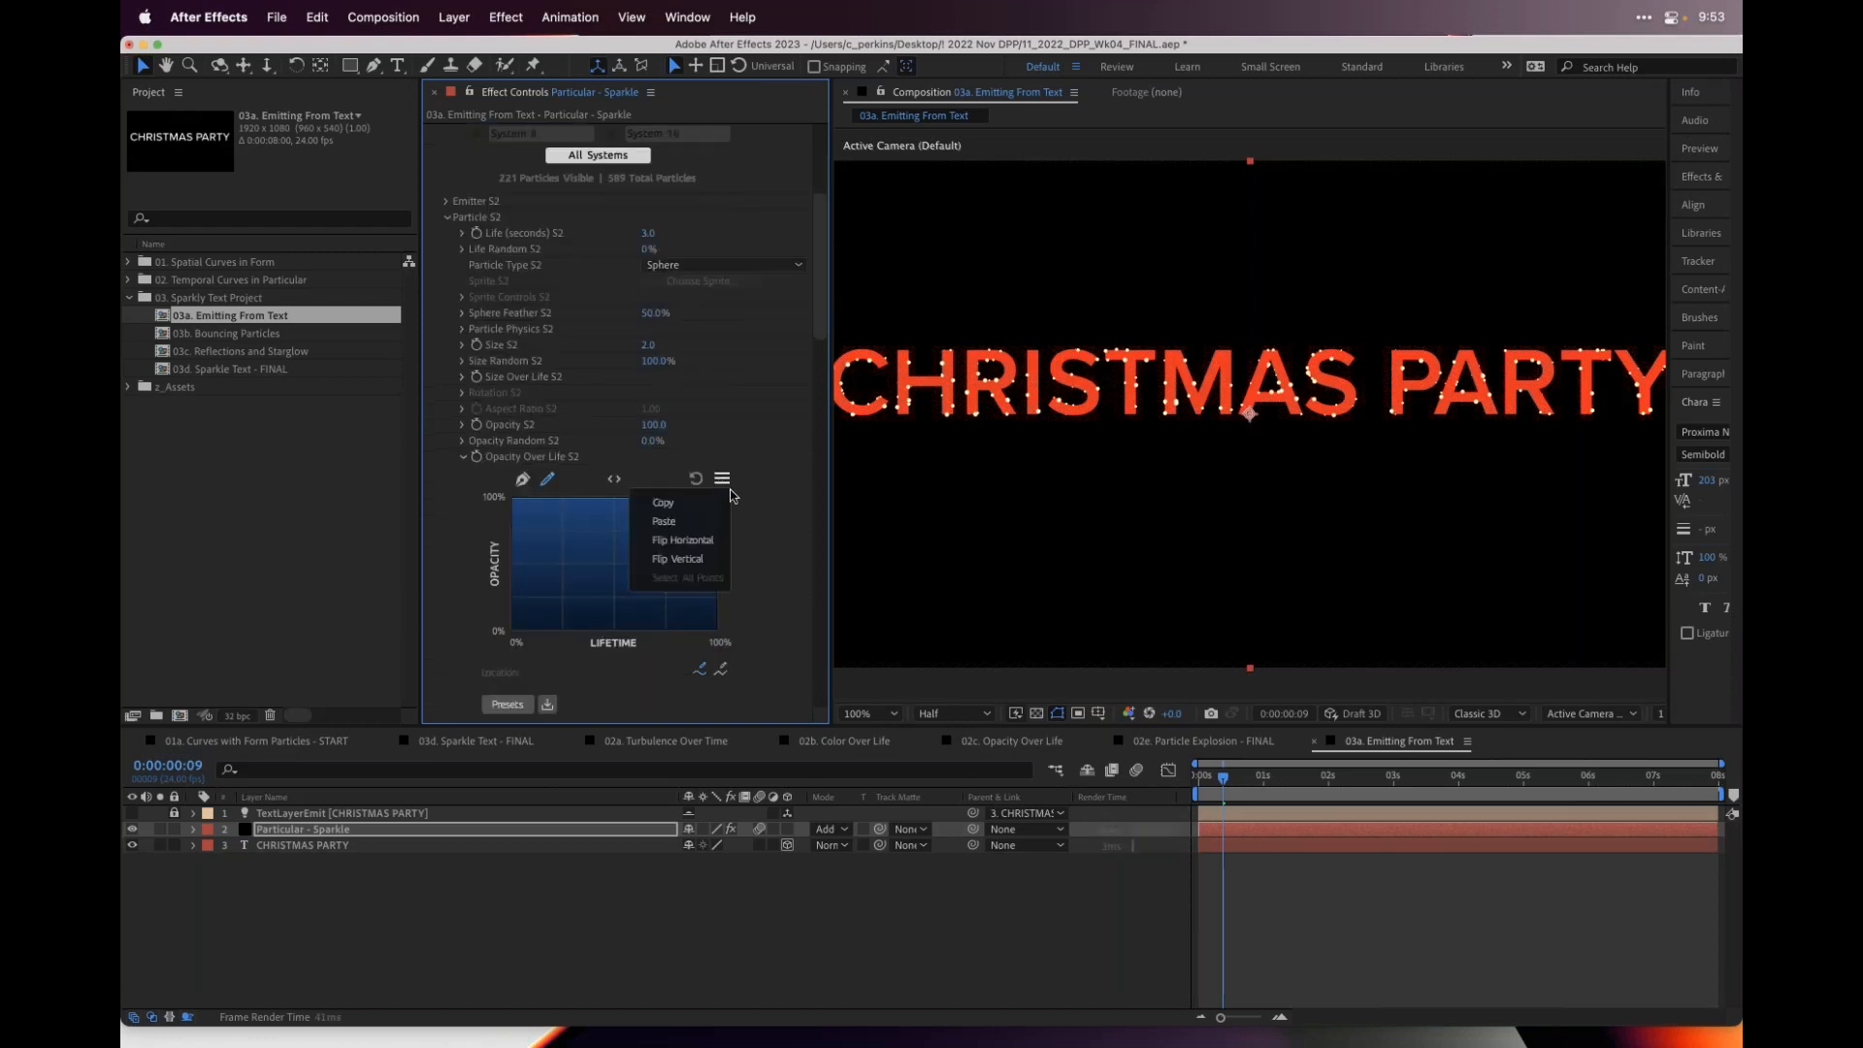
{"action": "left_click", "coordinate": [703, 525]}
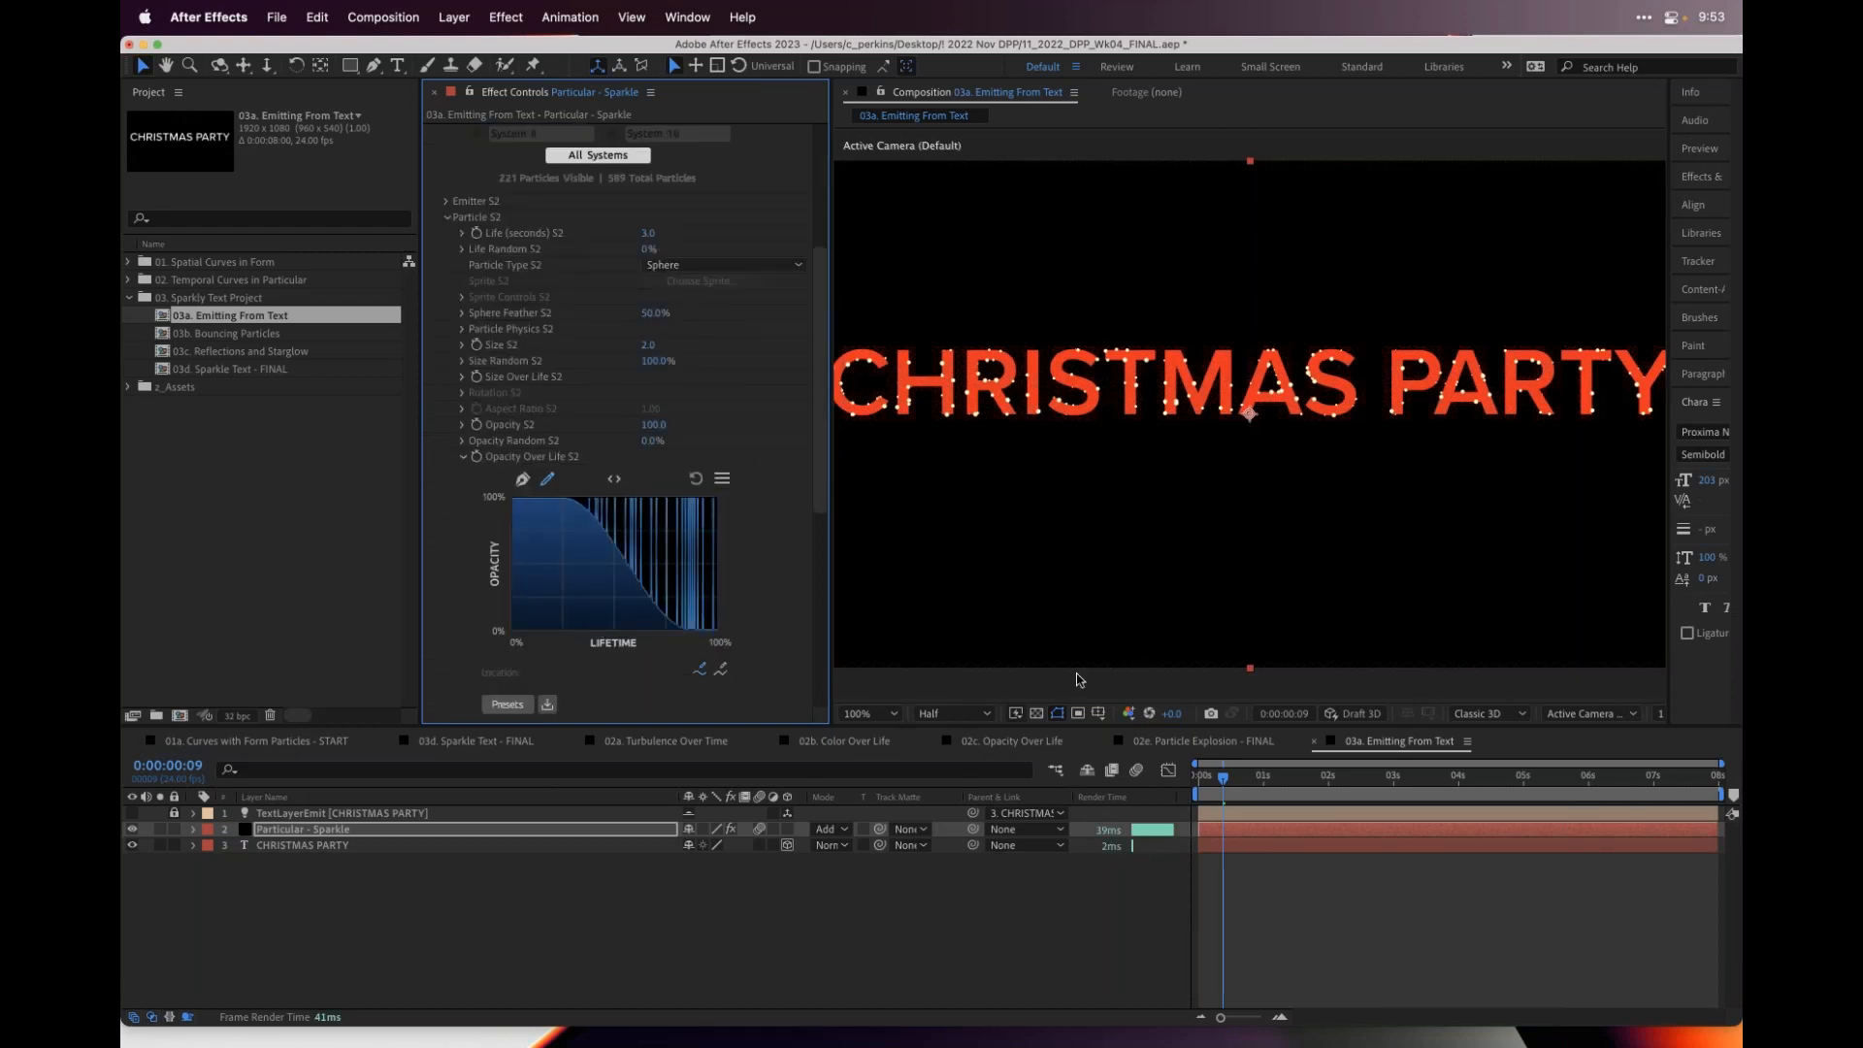
- Scrub and preview the composition to check how the falling particles flicker and fade
{"action": "left_click_drag", "start_coordinate": [1219, 779], "coordinate": [1419, 771]}
{"action": "key", "text": "space"}
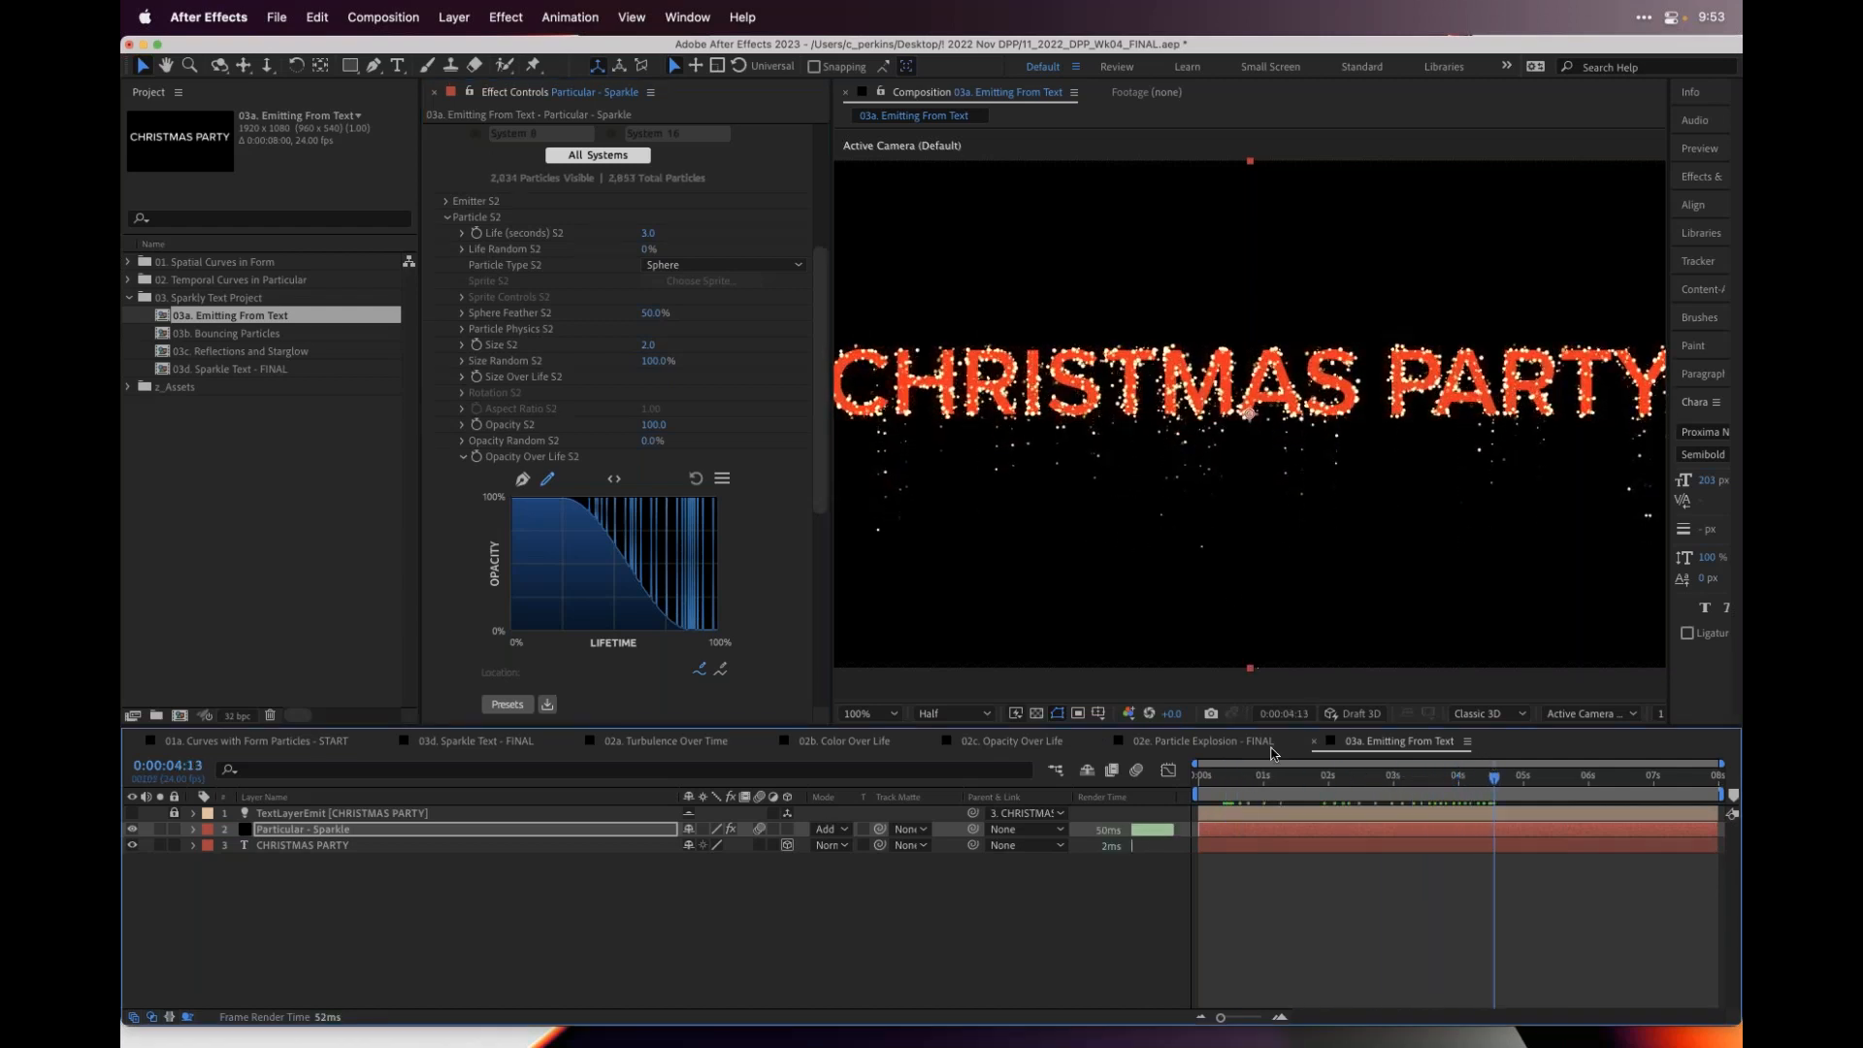
{"action": "left_click_drag", "start_coordinate": [1271, 782], "coordinate": [1245, 781]}
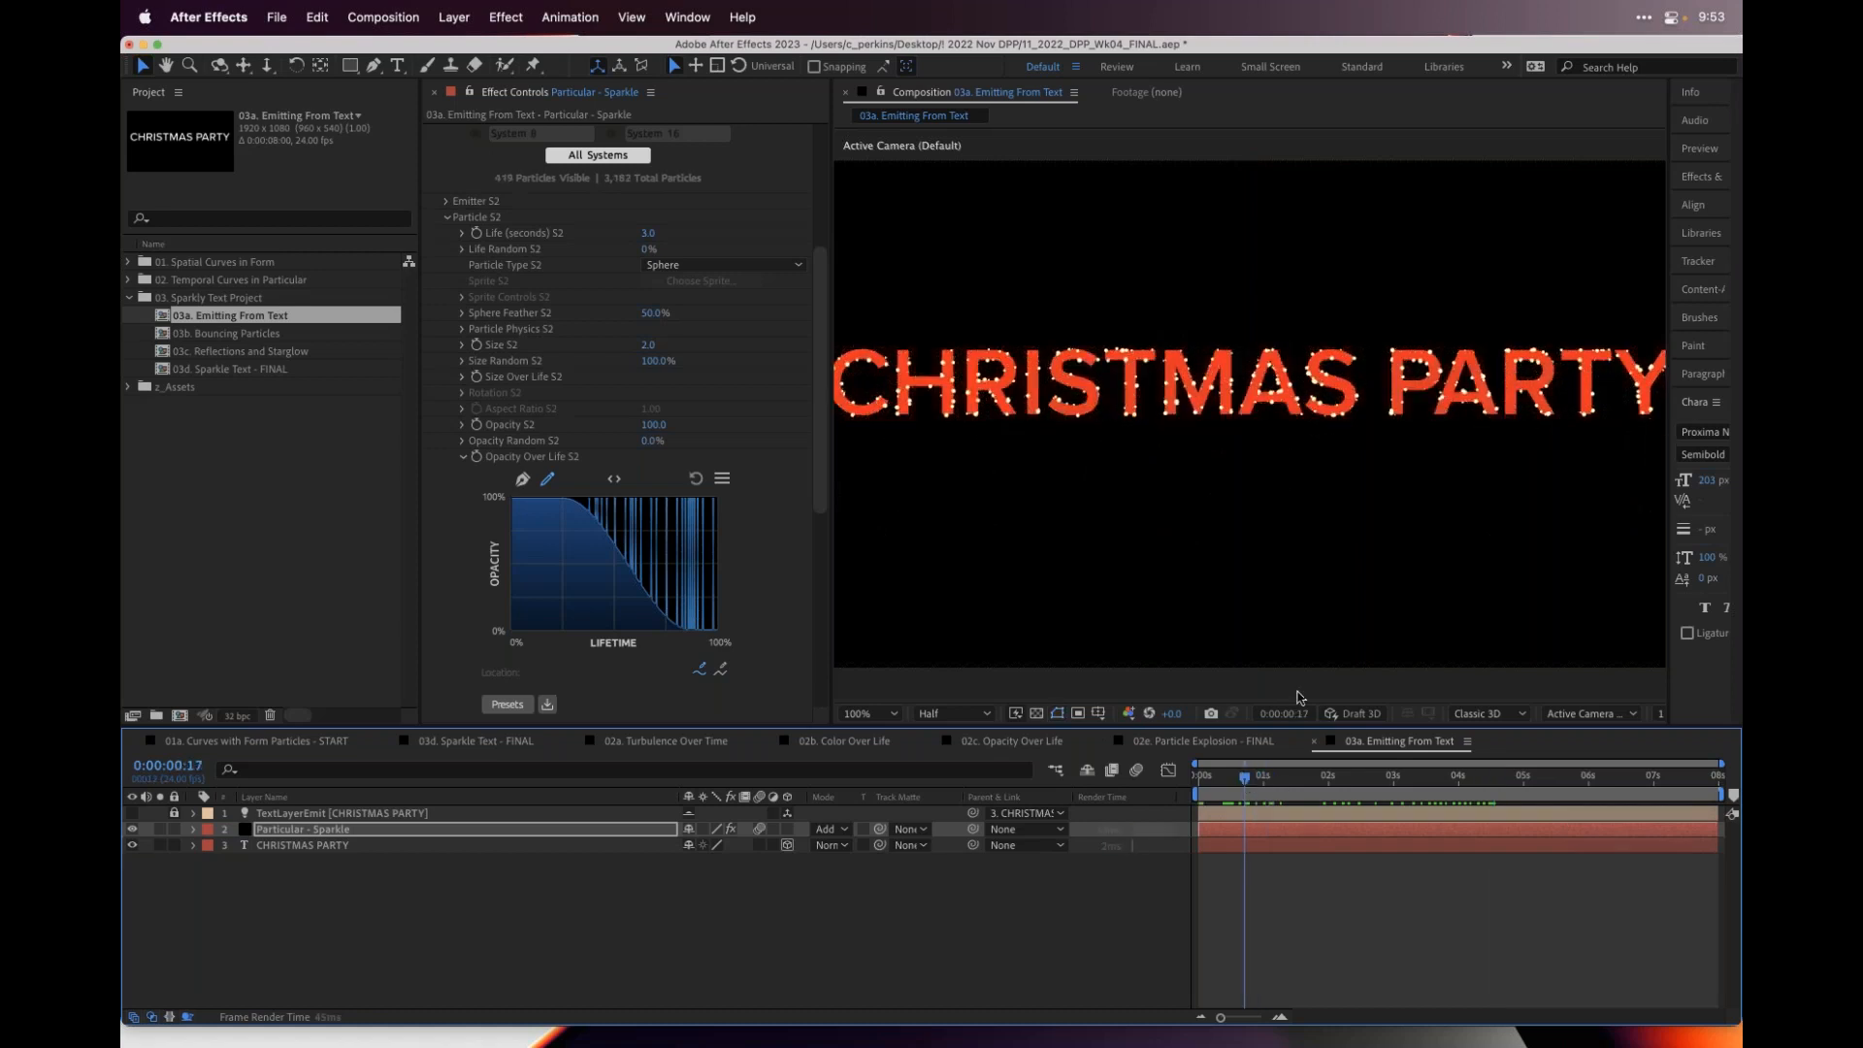
{"action": "key", "text": "space"}
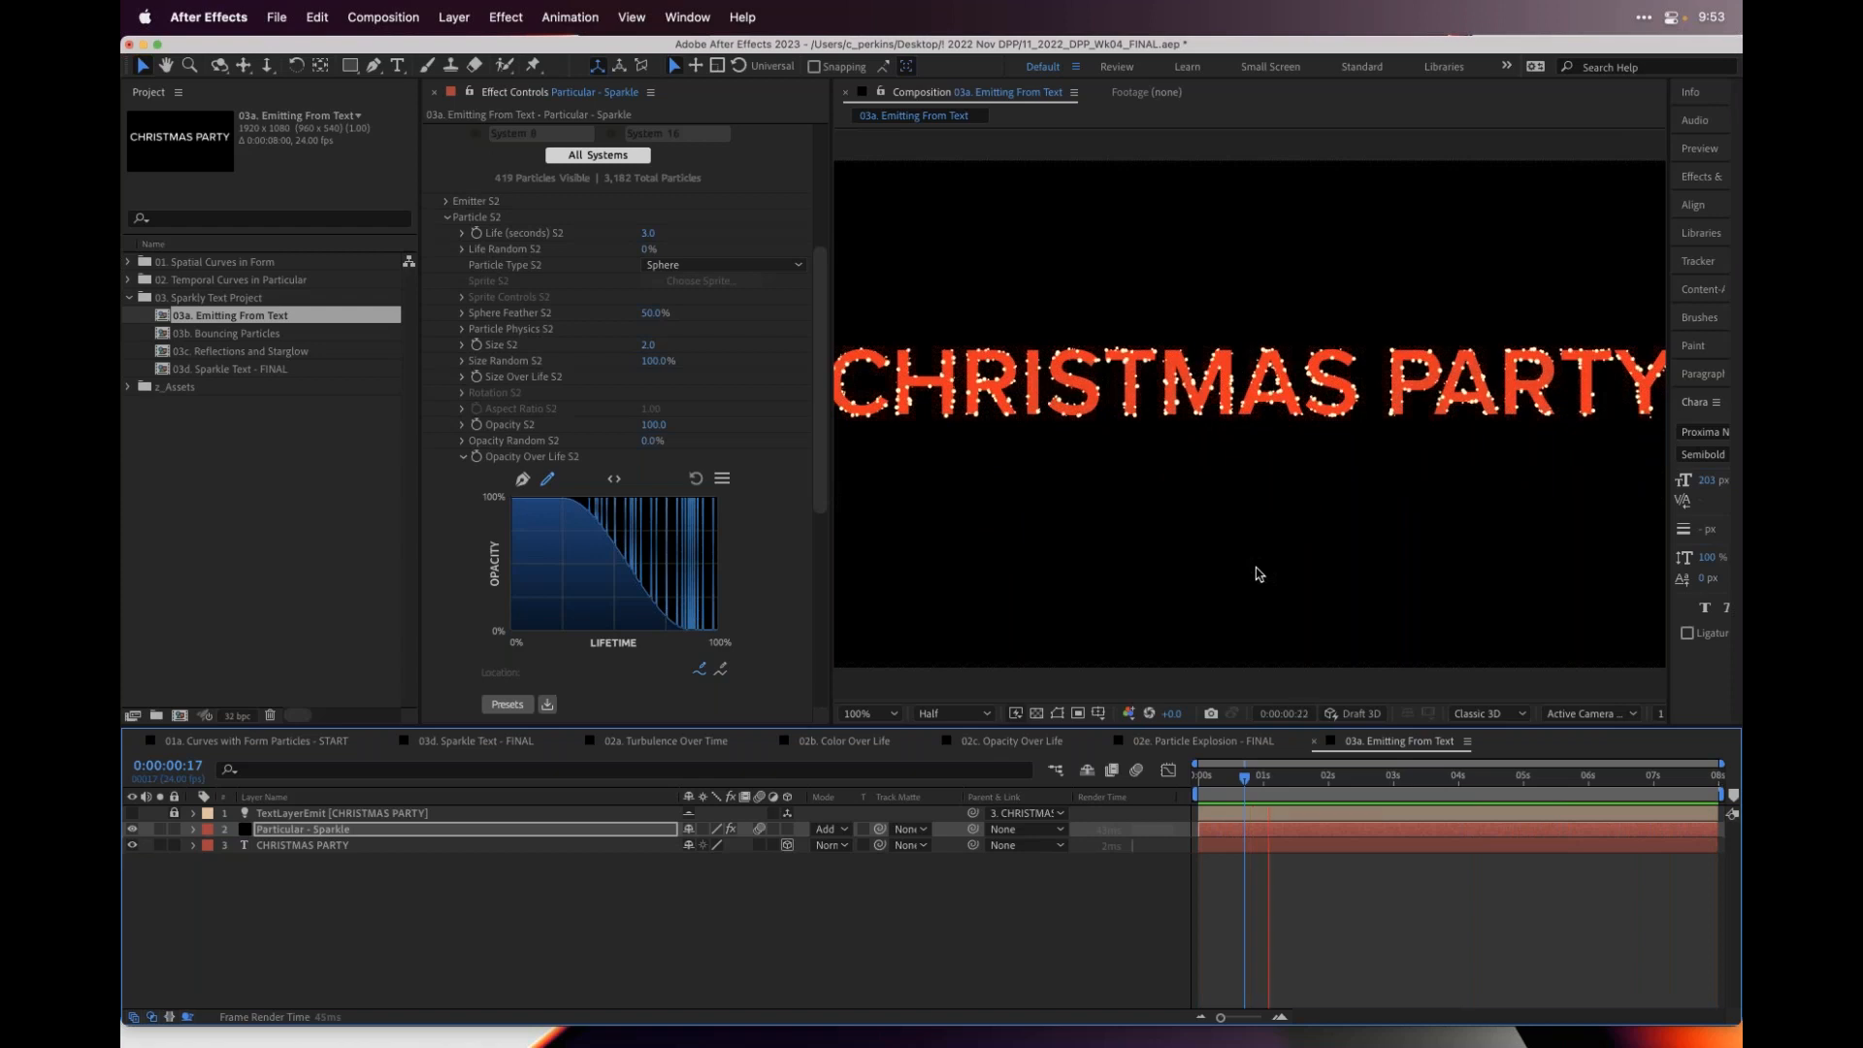
{"action": "left_click_drag", "start_coordinate": [1447, 776], "coordinate": [1627, 781]}
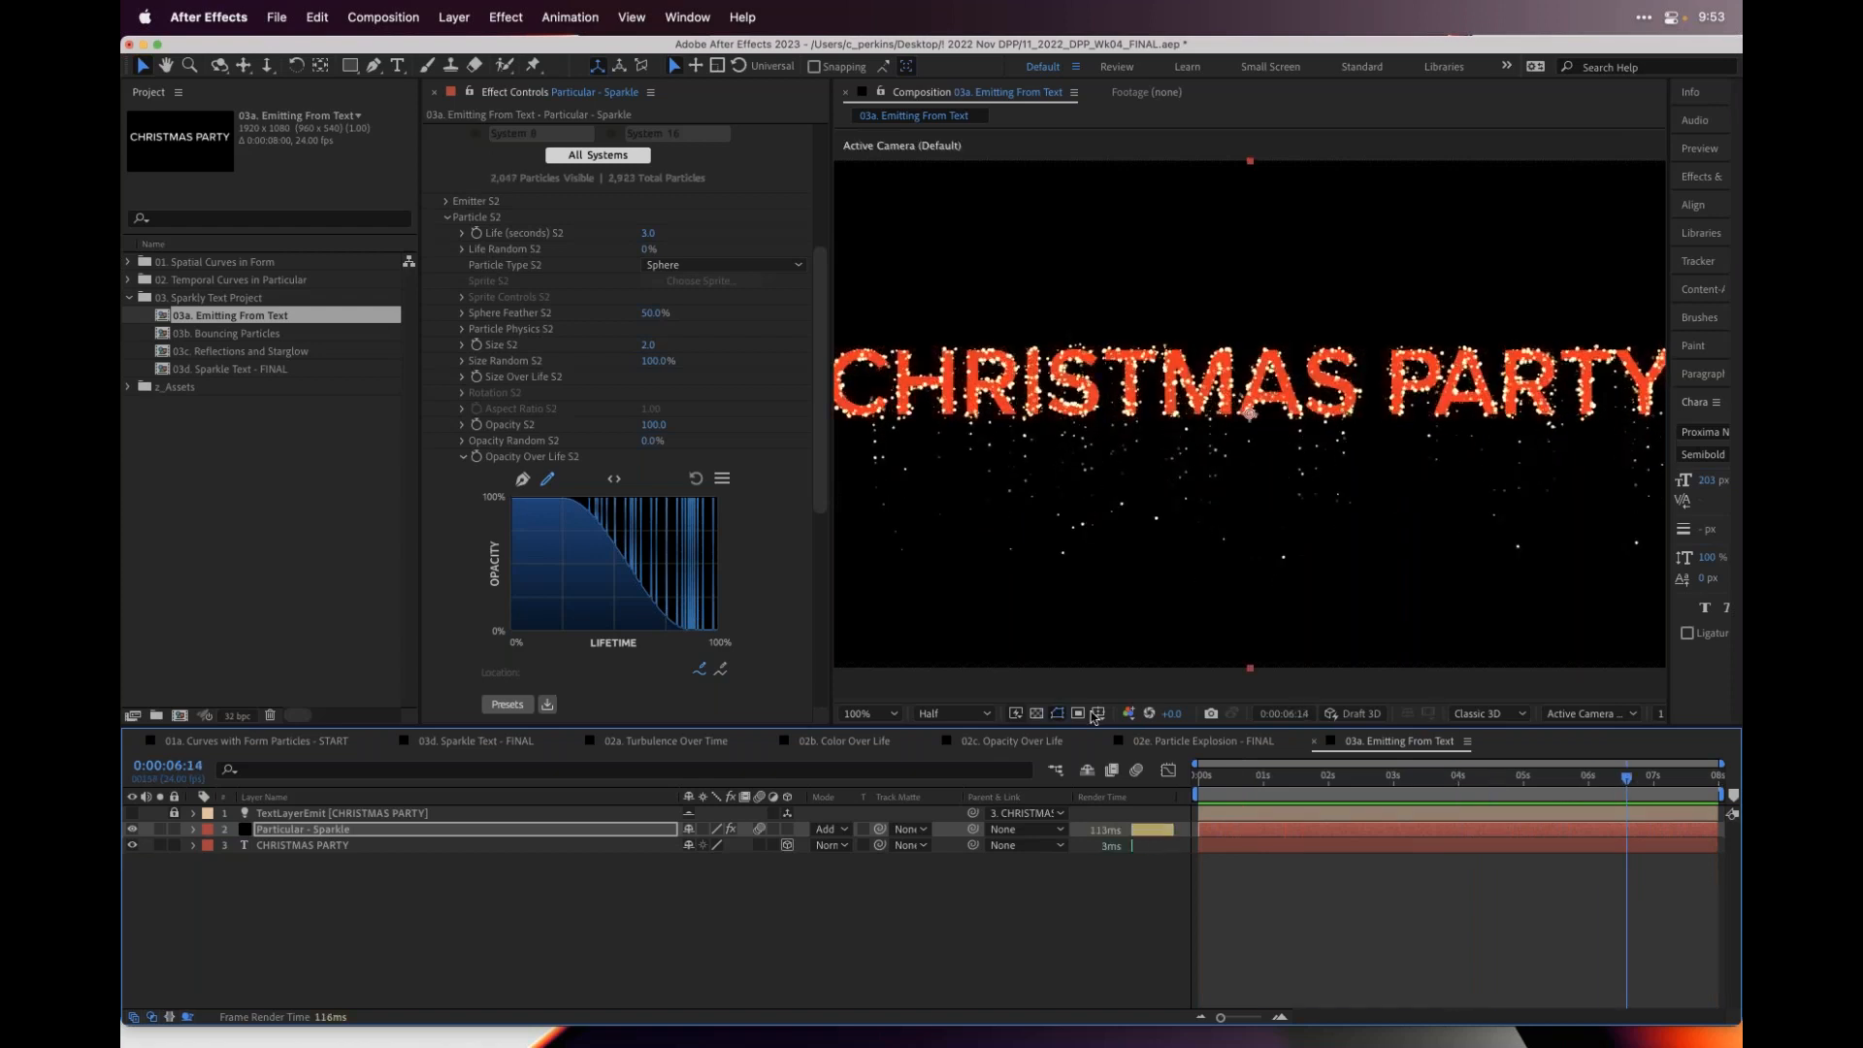
- Open the 03b. Bouncing Particles composition and scrub its timeline to watch the particles fall
{"action": "double_click", "coordinate": [219, 334]}
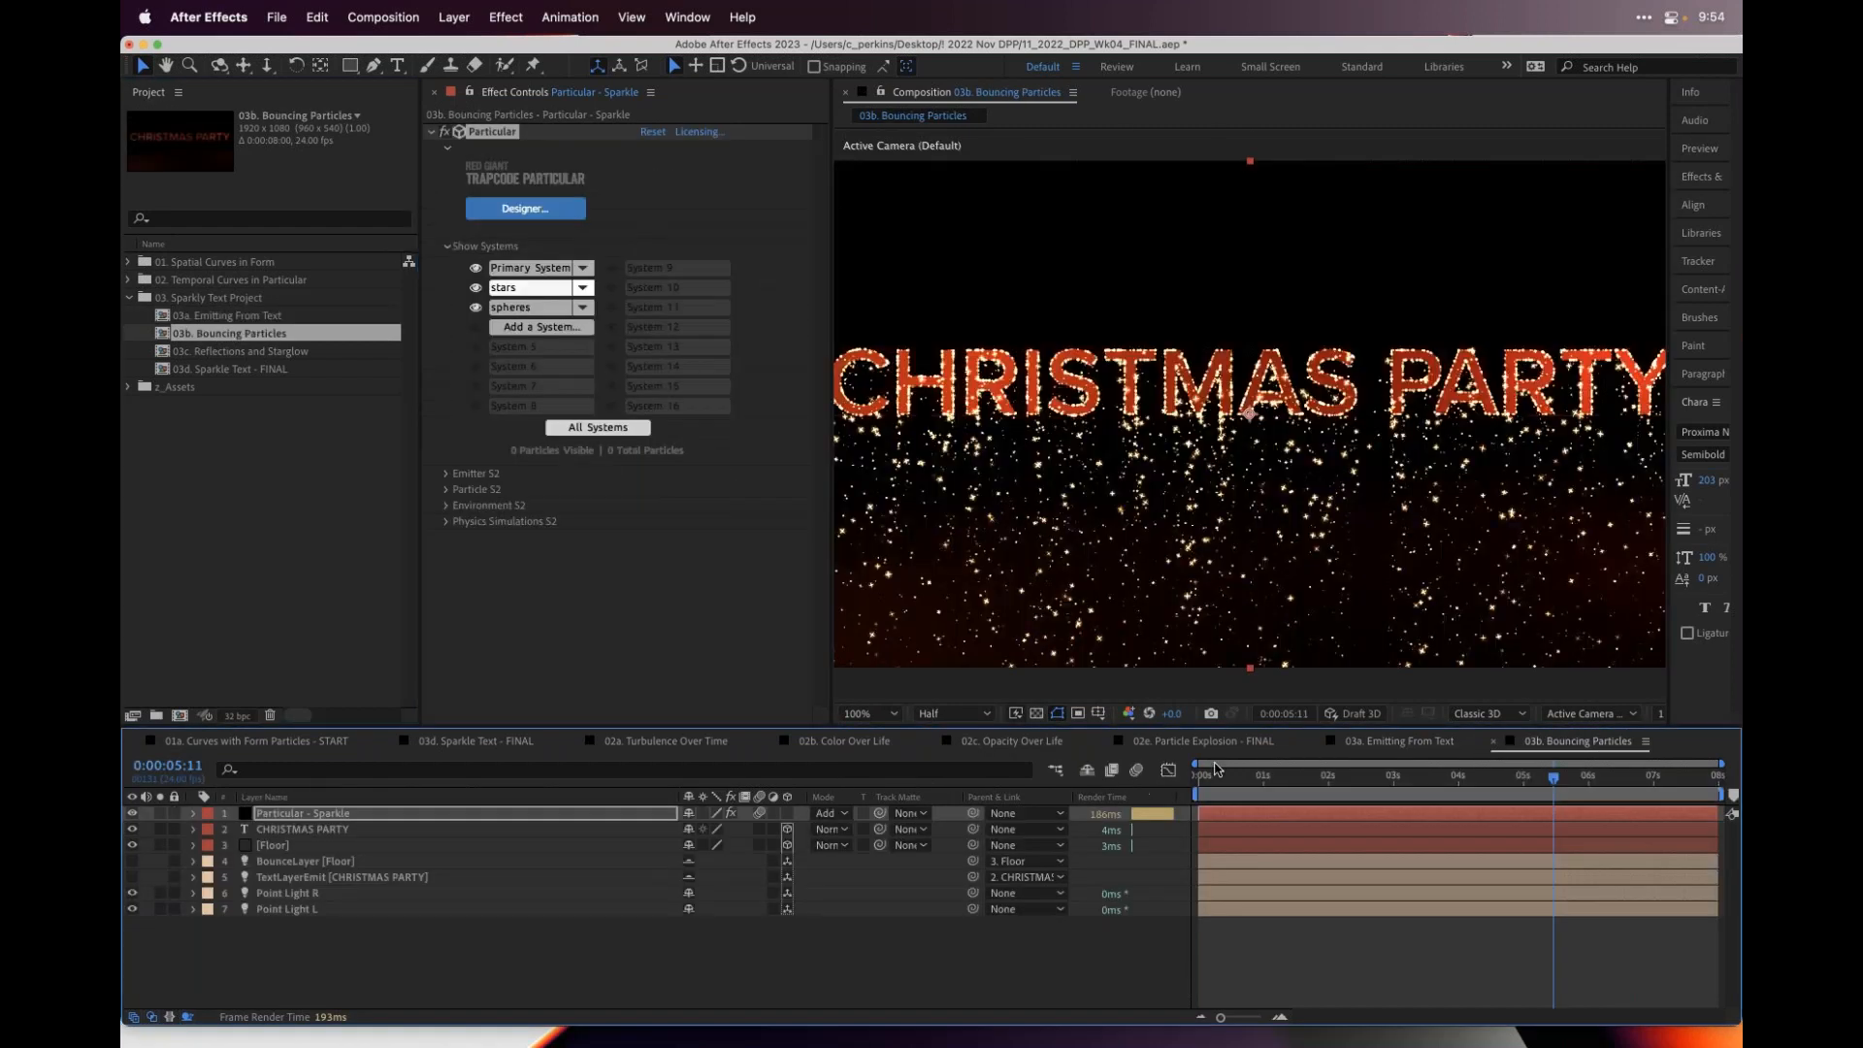
{"action": "left_click_drag", "start_coordinate": [1226, 784], "coordinate": [1474, 781]}
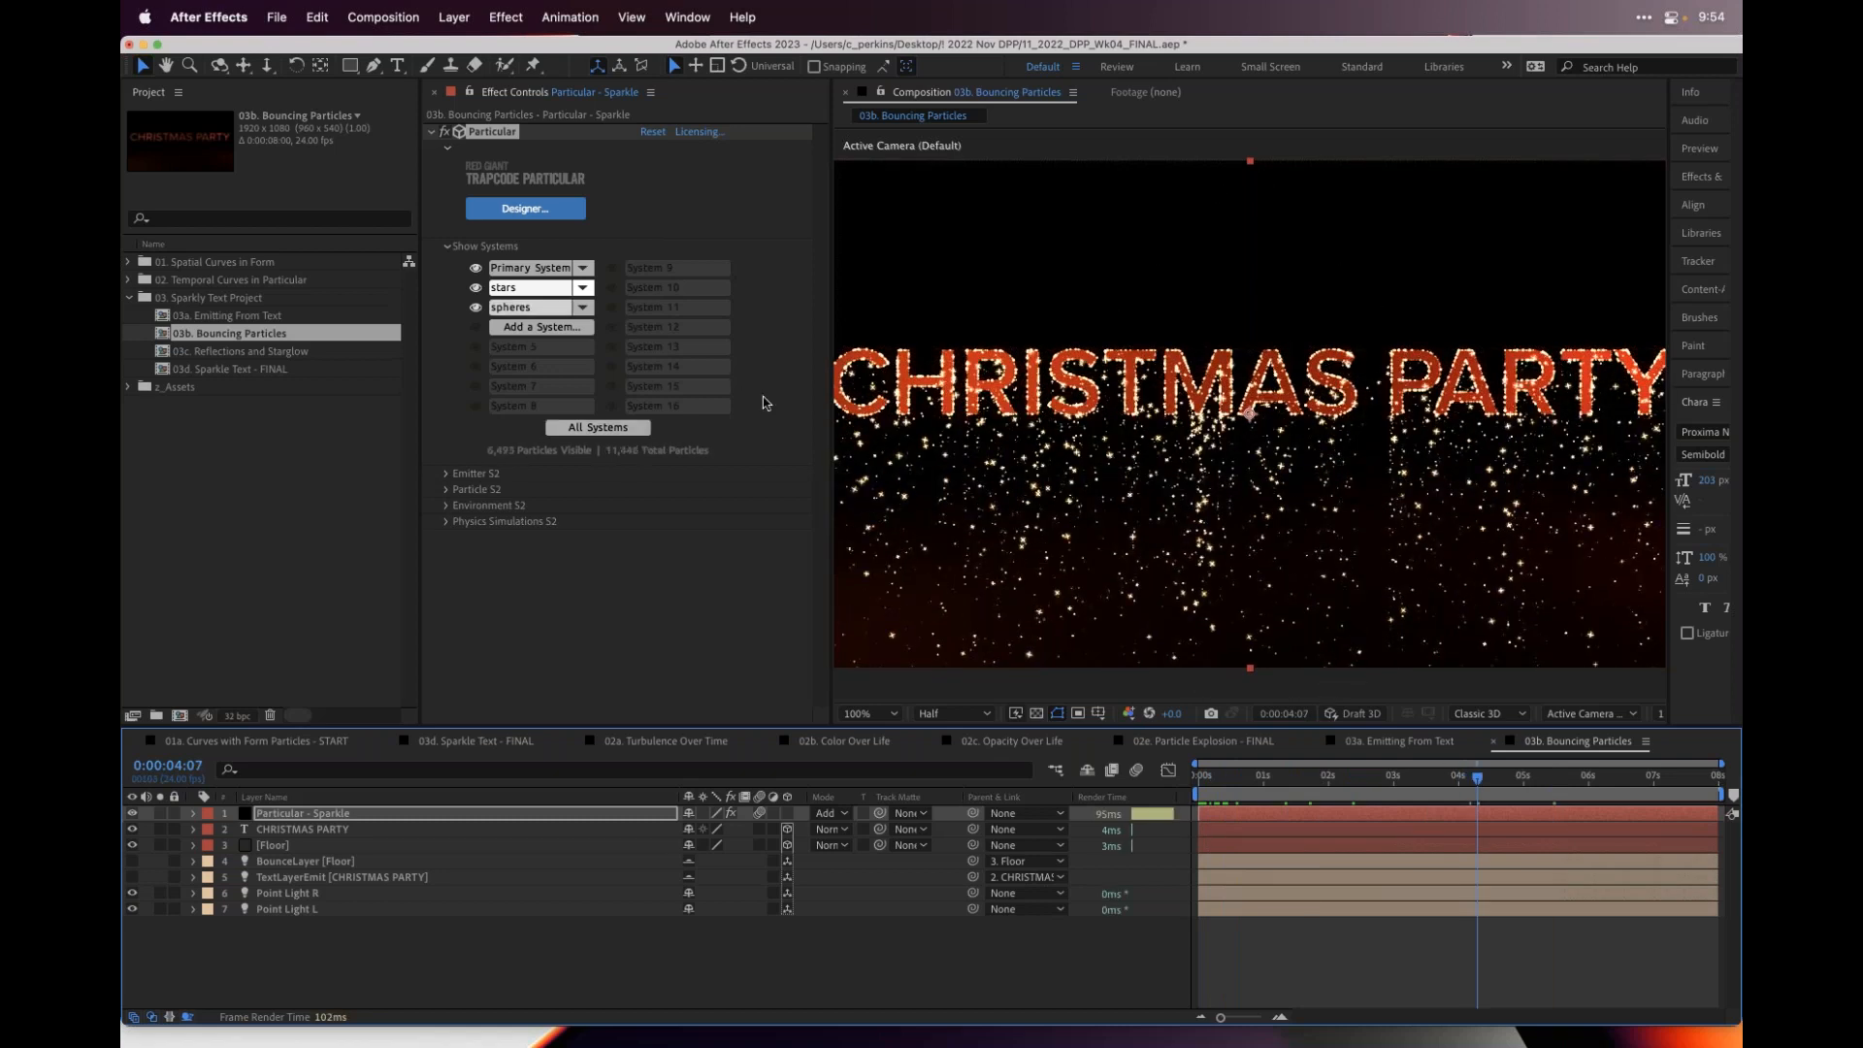
{"action": "left_click_drag", "start_coordinate": [1237, 784], "coordinate": [1545, 782]}
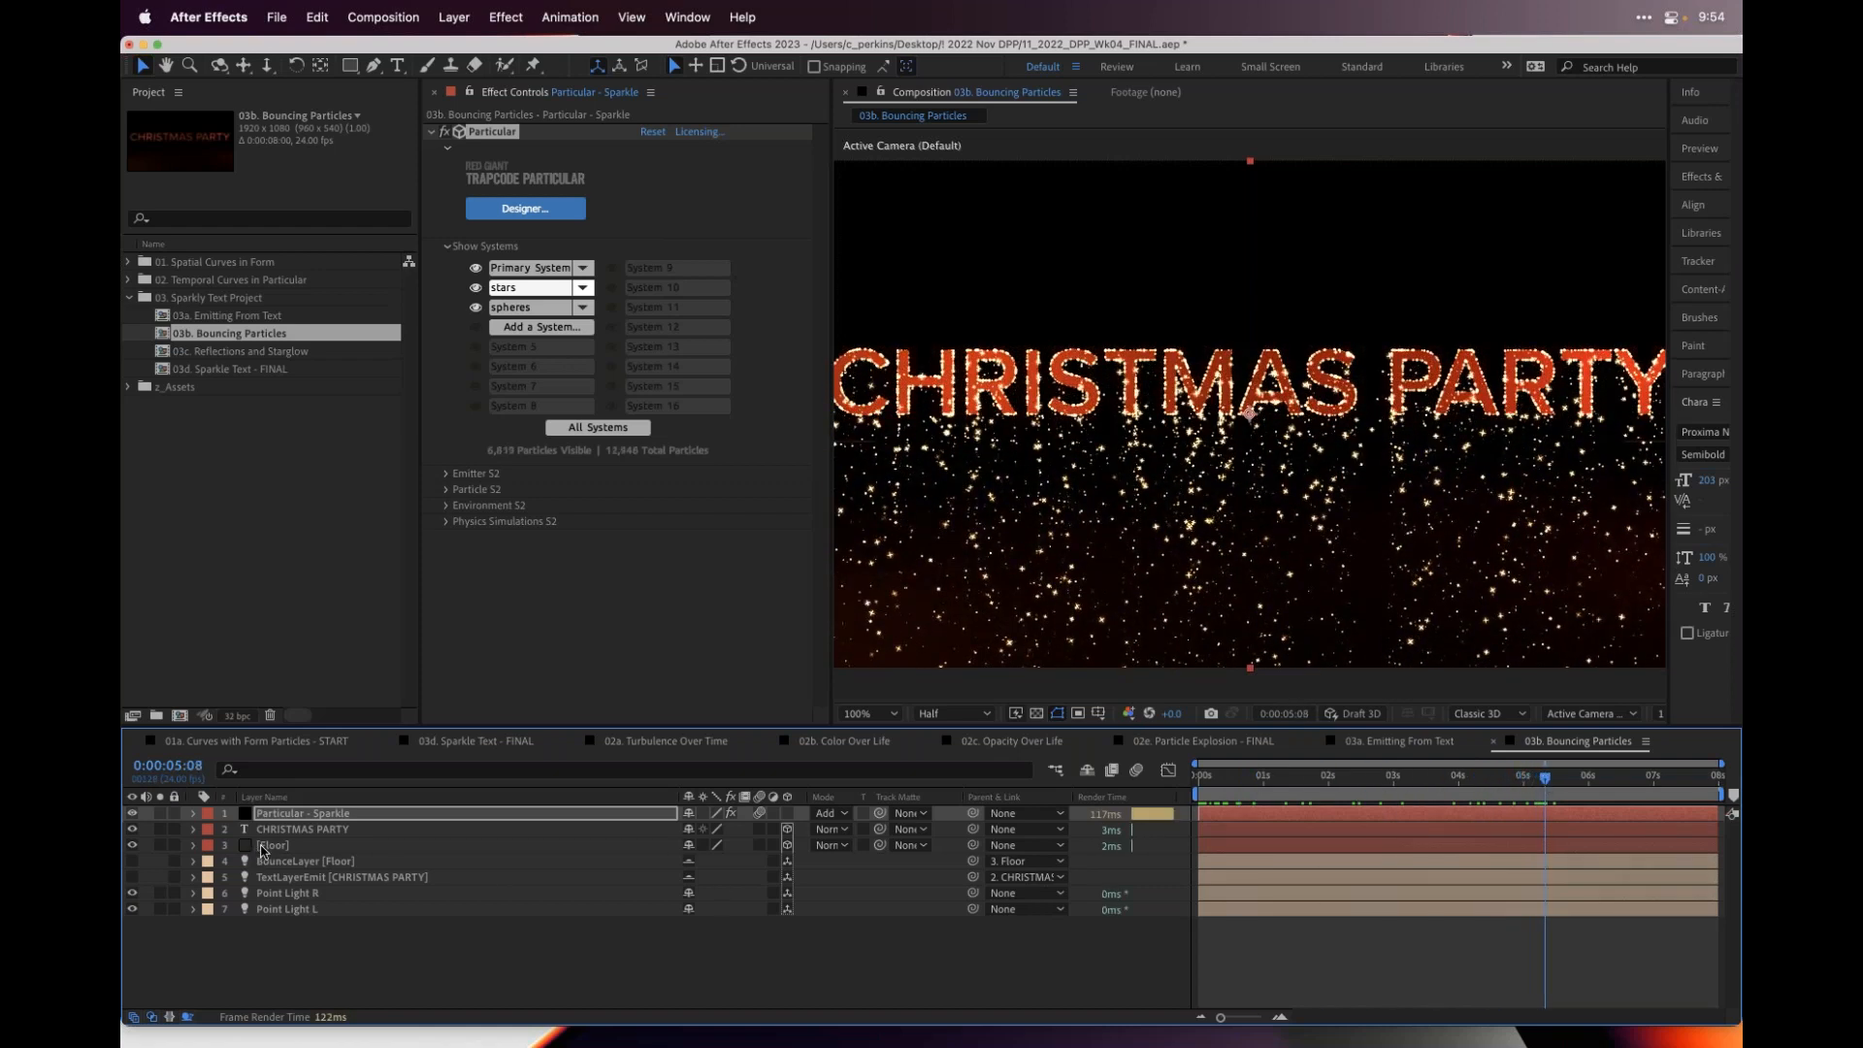
- Inspect the Floor layer's Opacity property and scrub the timeline to see how the particles meet the floor
{"action": "left_click", "coordinate": [262, 846]}
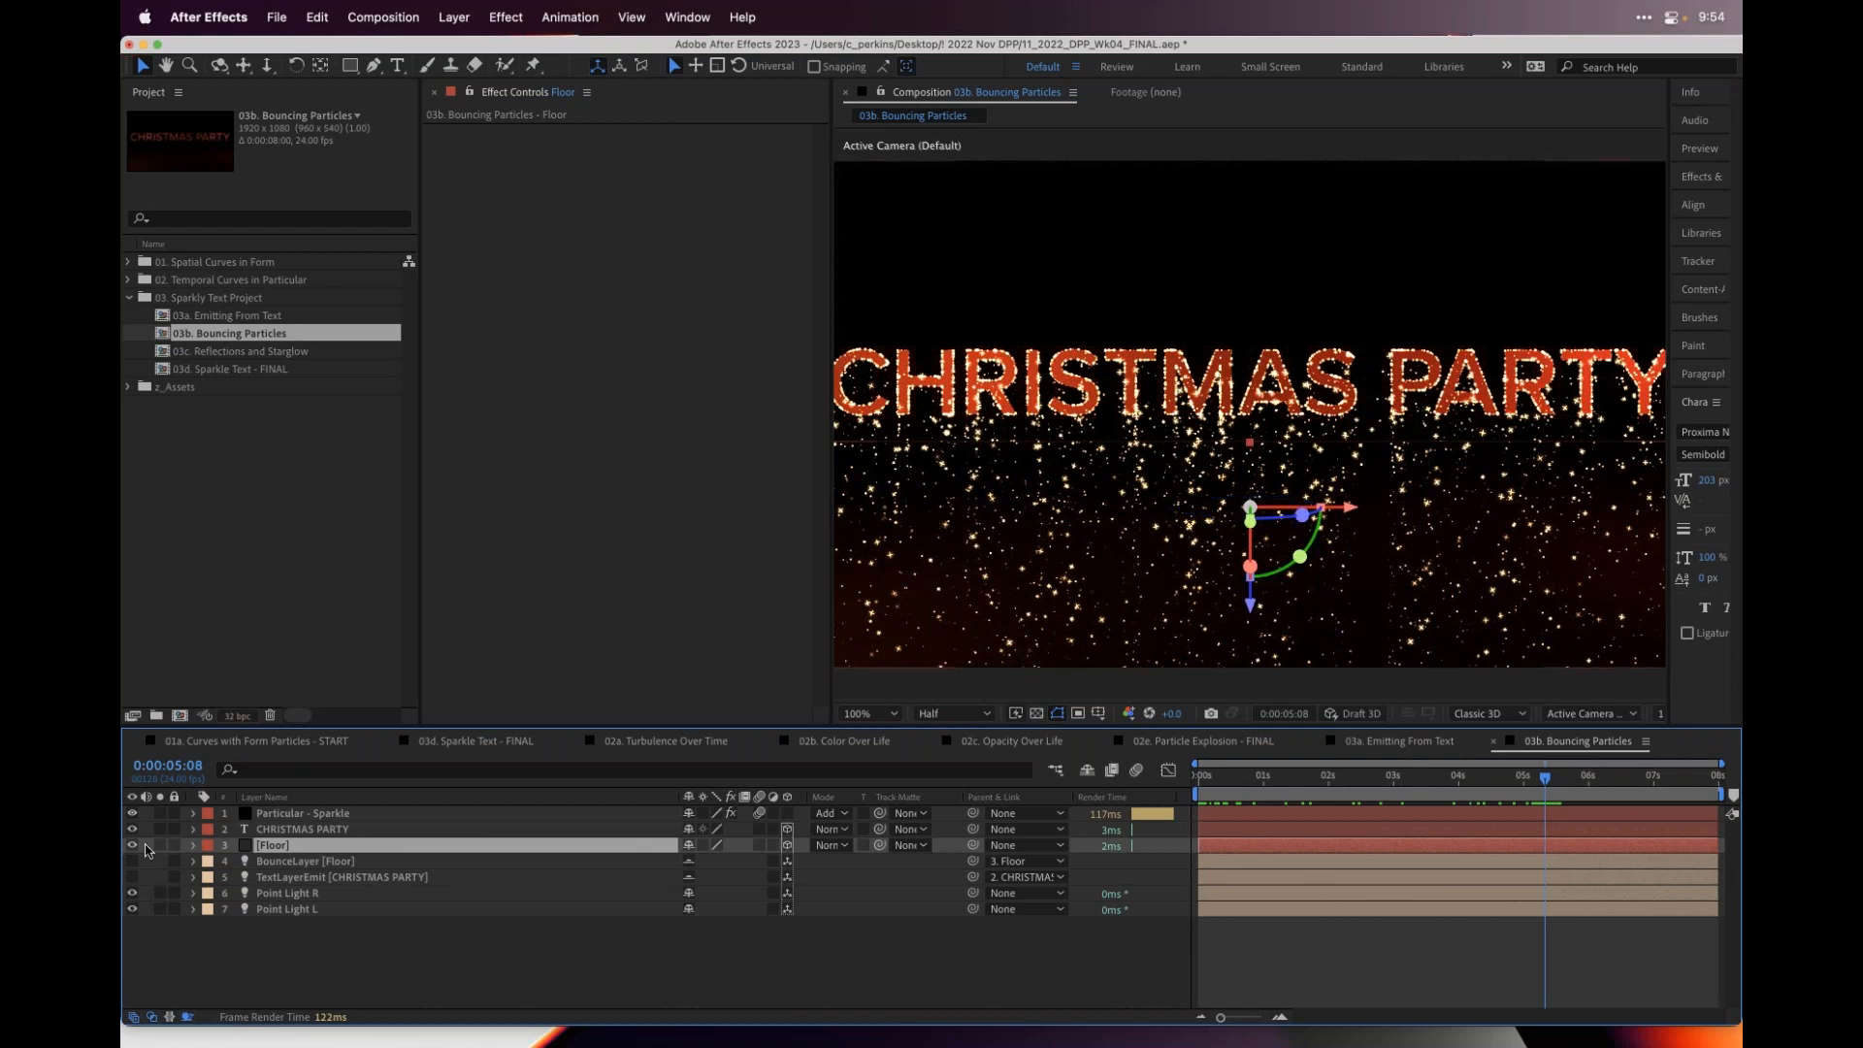
{"action": "key", "text": "t"}
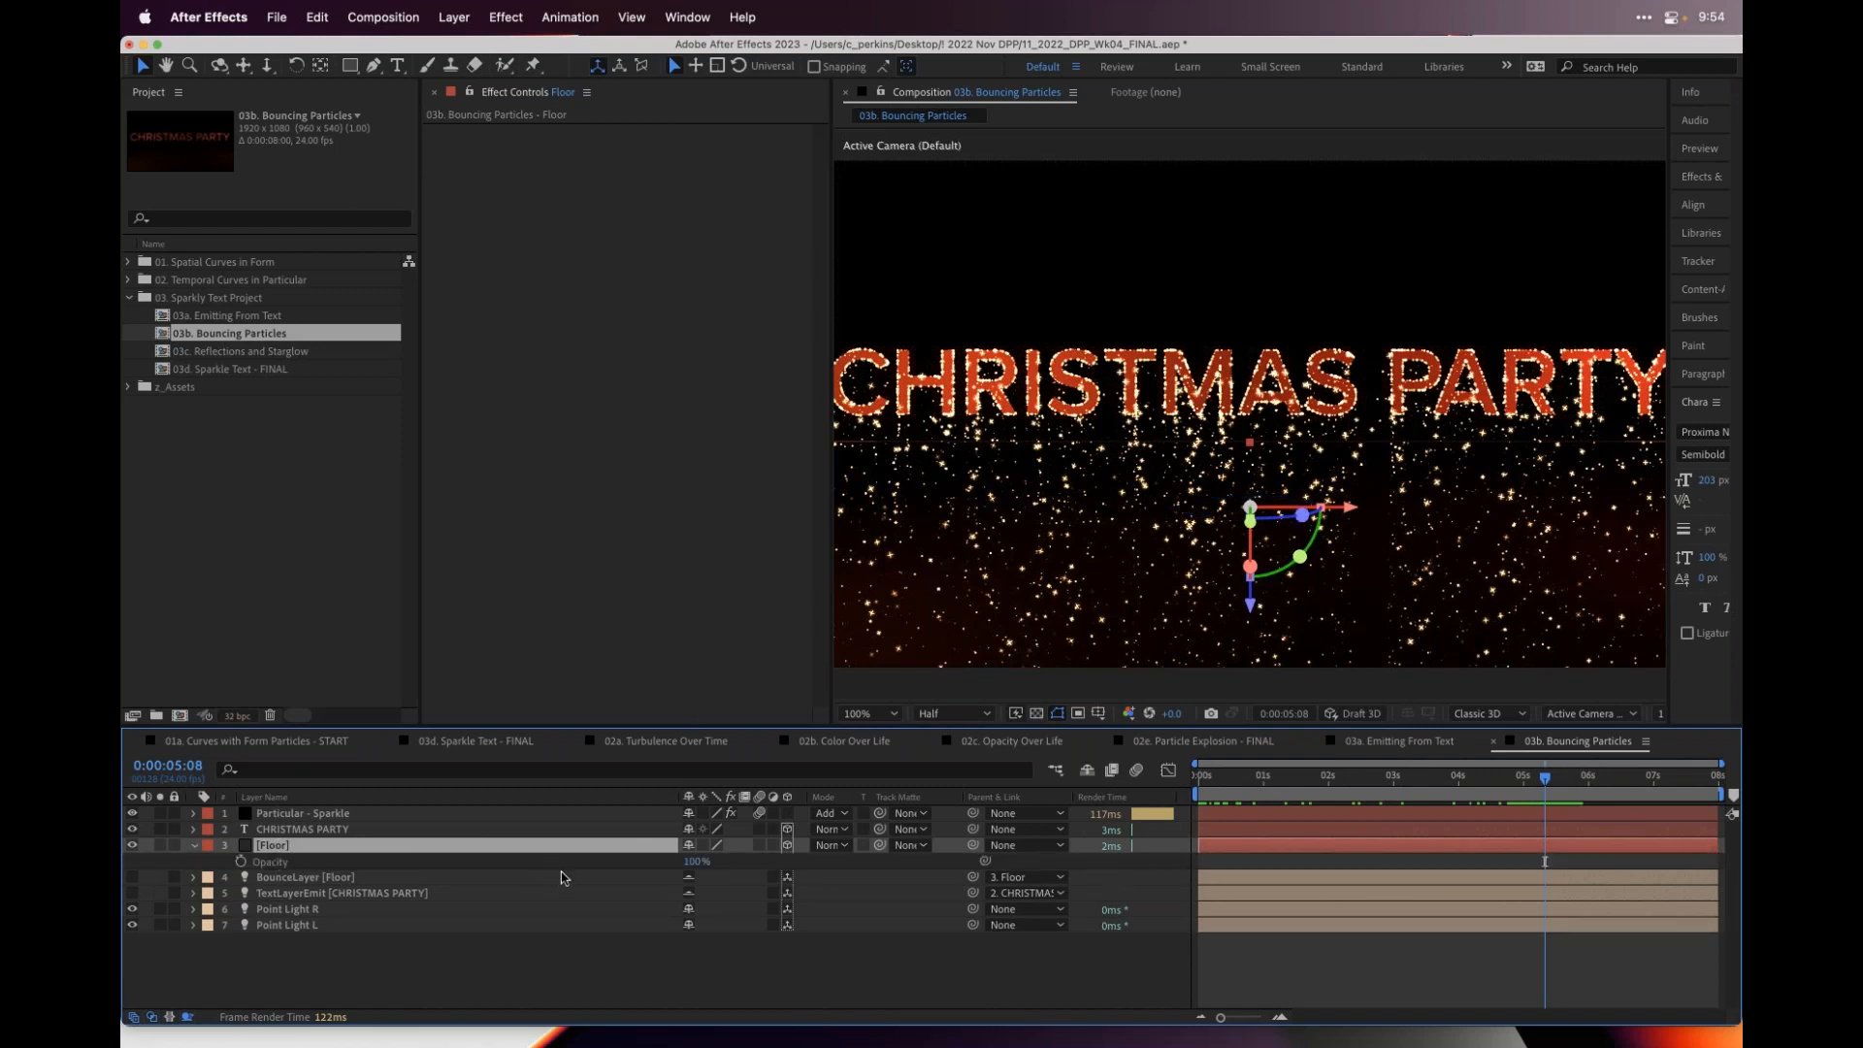
{"action": "key", "text": "t"}
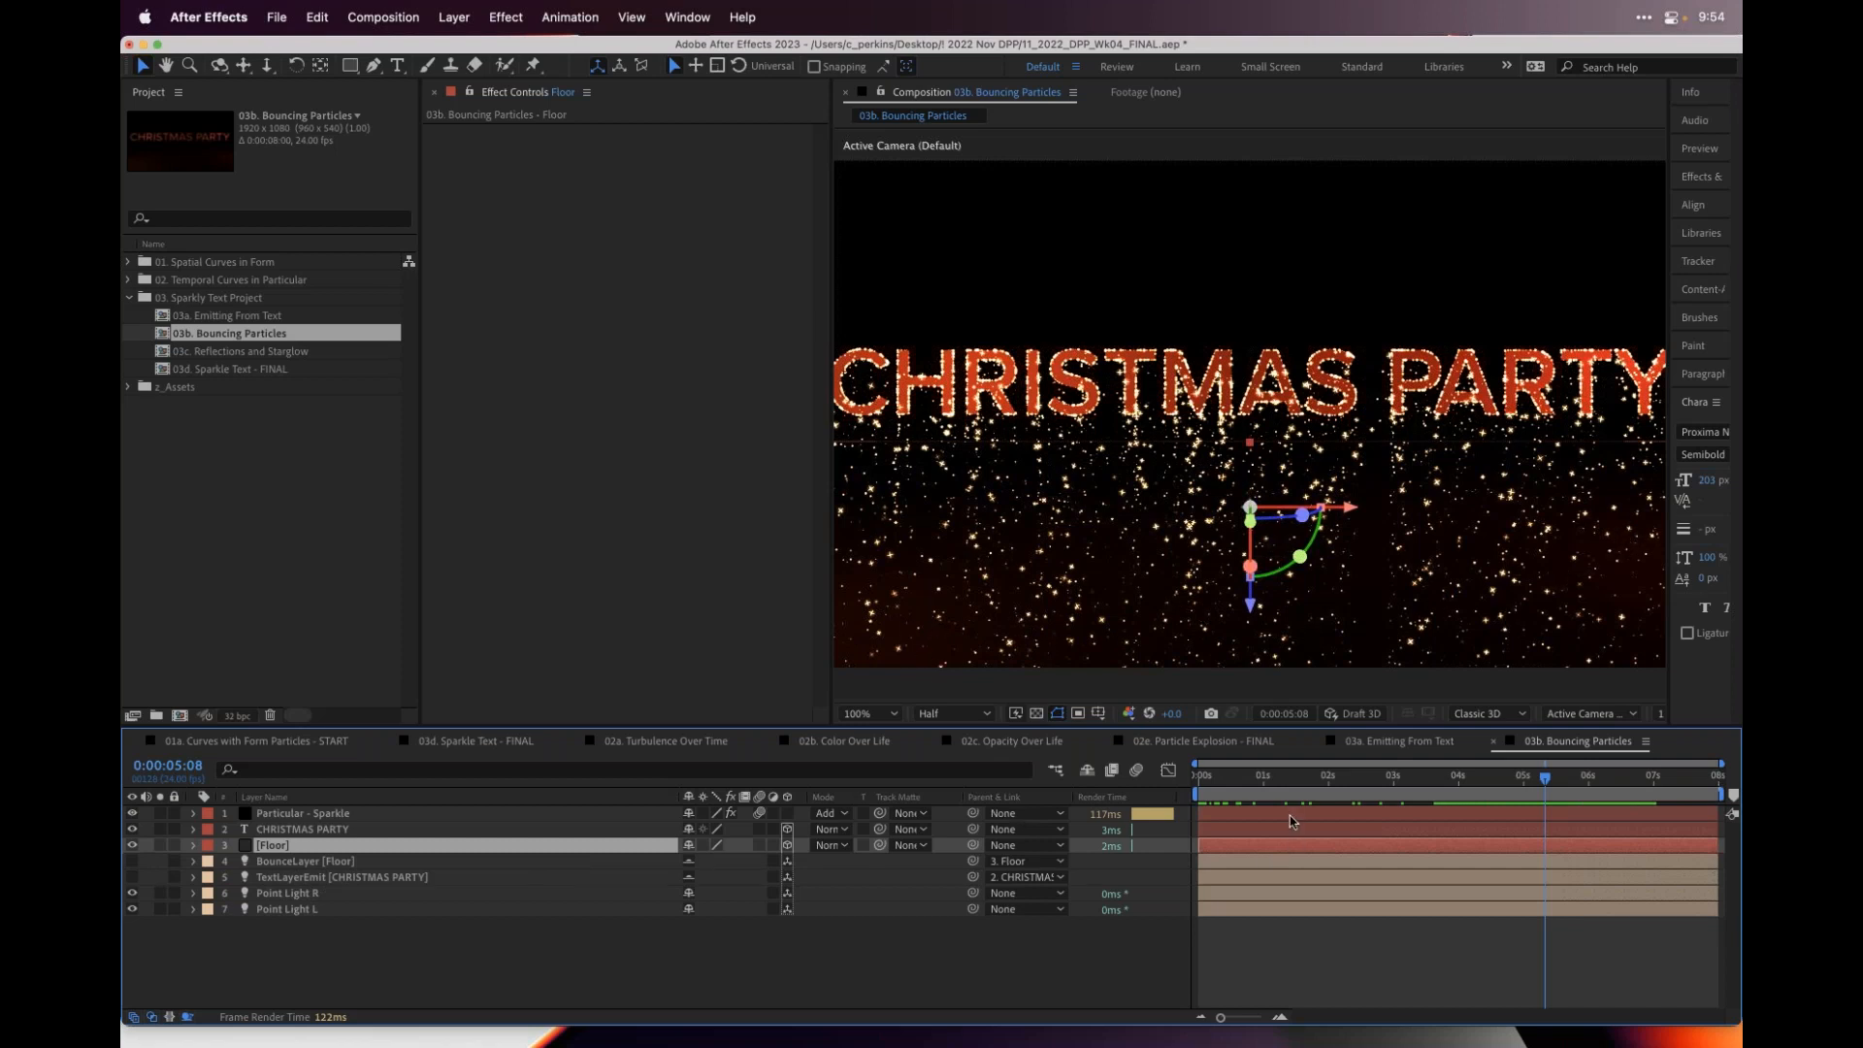
{"action": "left_click_drag", "start_coordinate": [1213, 775], "coordinate": [1471, 775]}
{"action": "left_click", "coordinate": [1538, 775]}
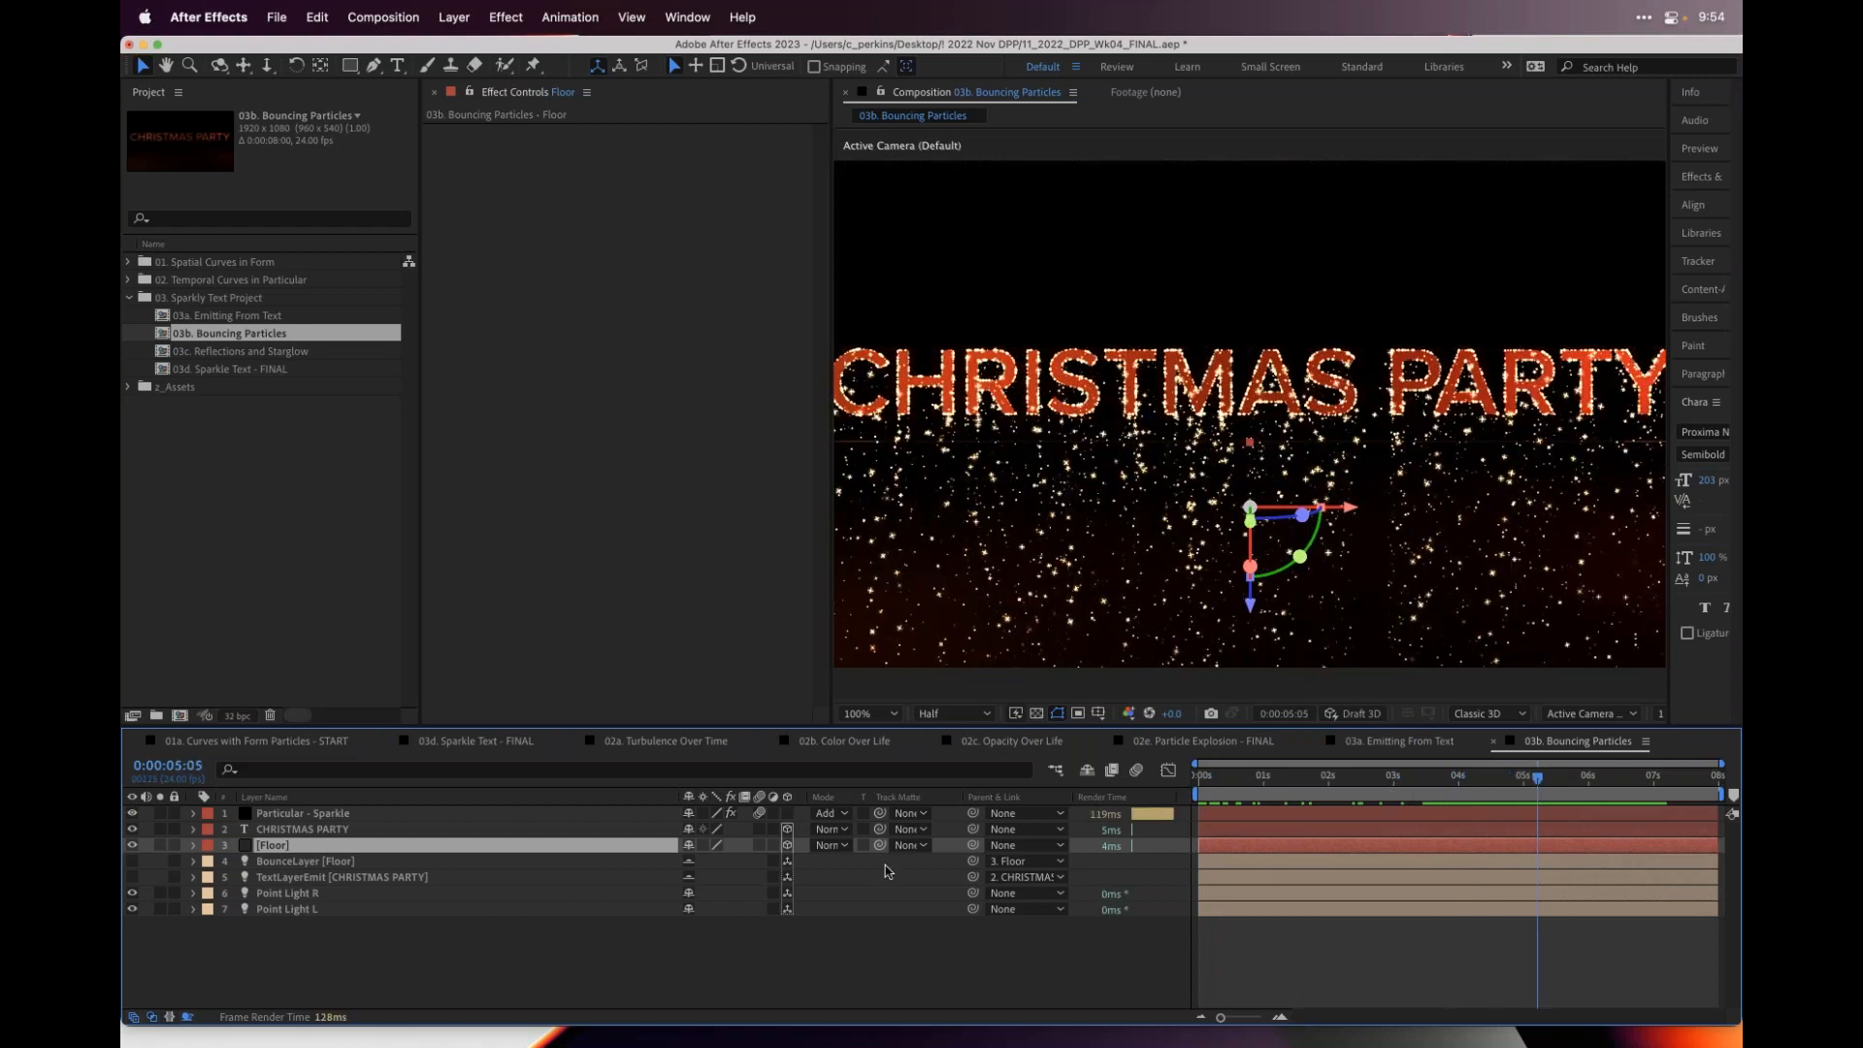
- Enable Bounce for the spheres system on the Particular - Sparkle layer, using 3. Floor as Bounce Layer 1, and preview the composition
{"action": "left_click", "coordinate": [375, 815]}
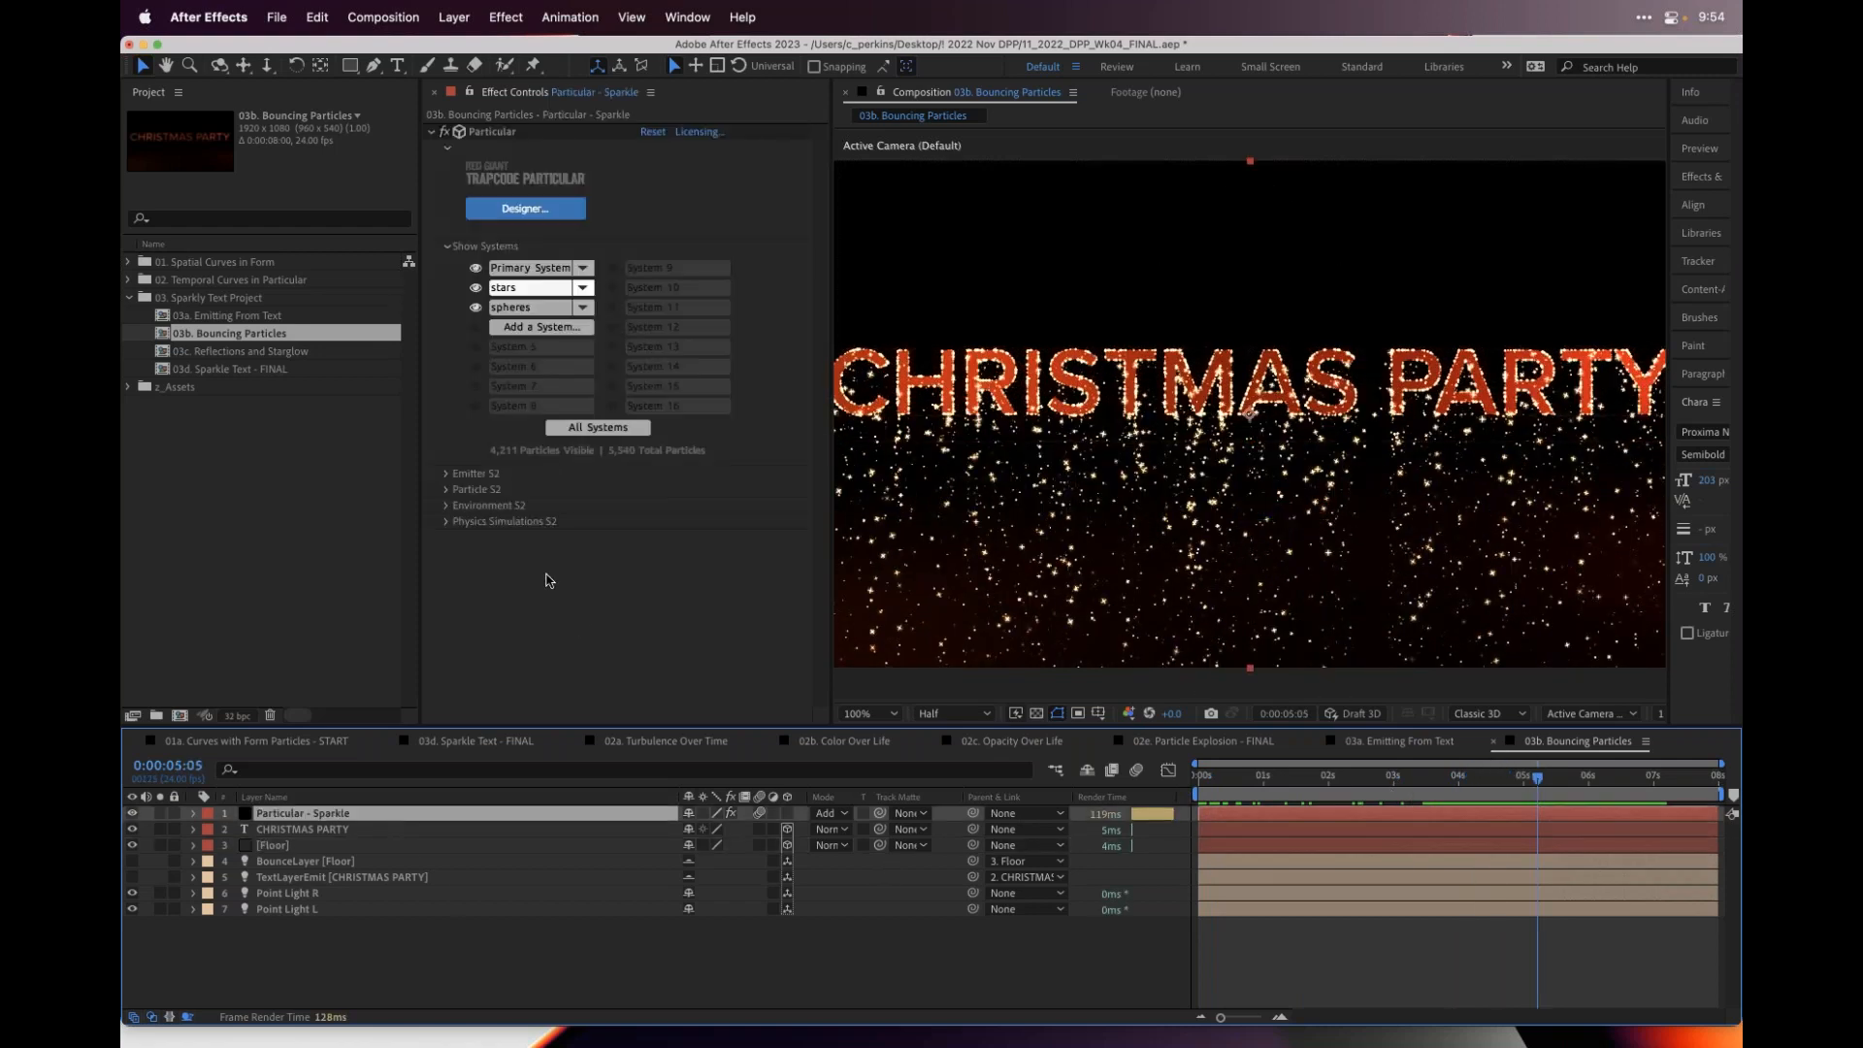
{"action": "left_click", "coordinate": [521, 308]}
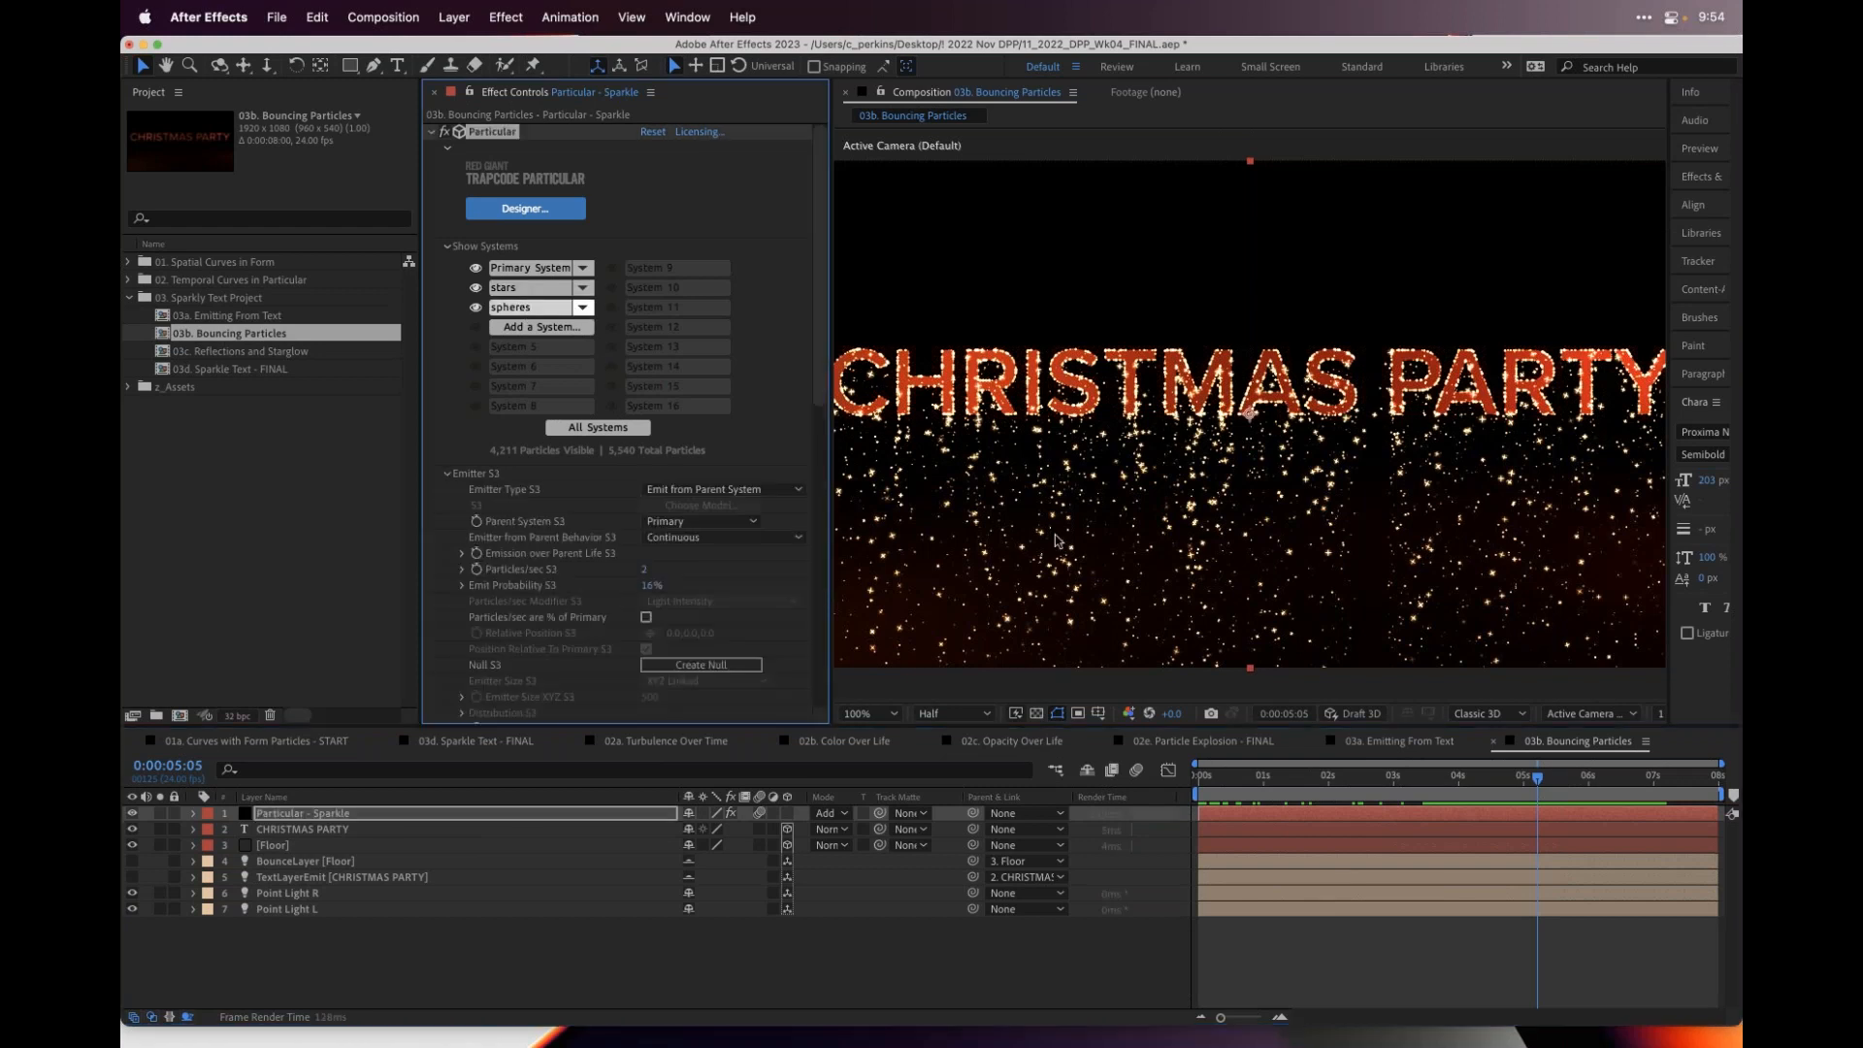
{"action": "left_click", "coordinate": [446, 474]}
{"action": "left_click", "coordinate": [445, 490]}
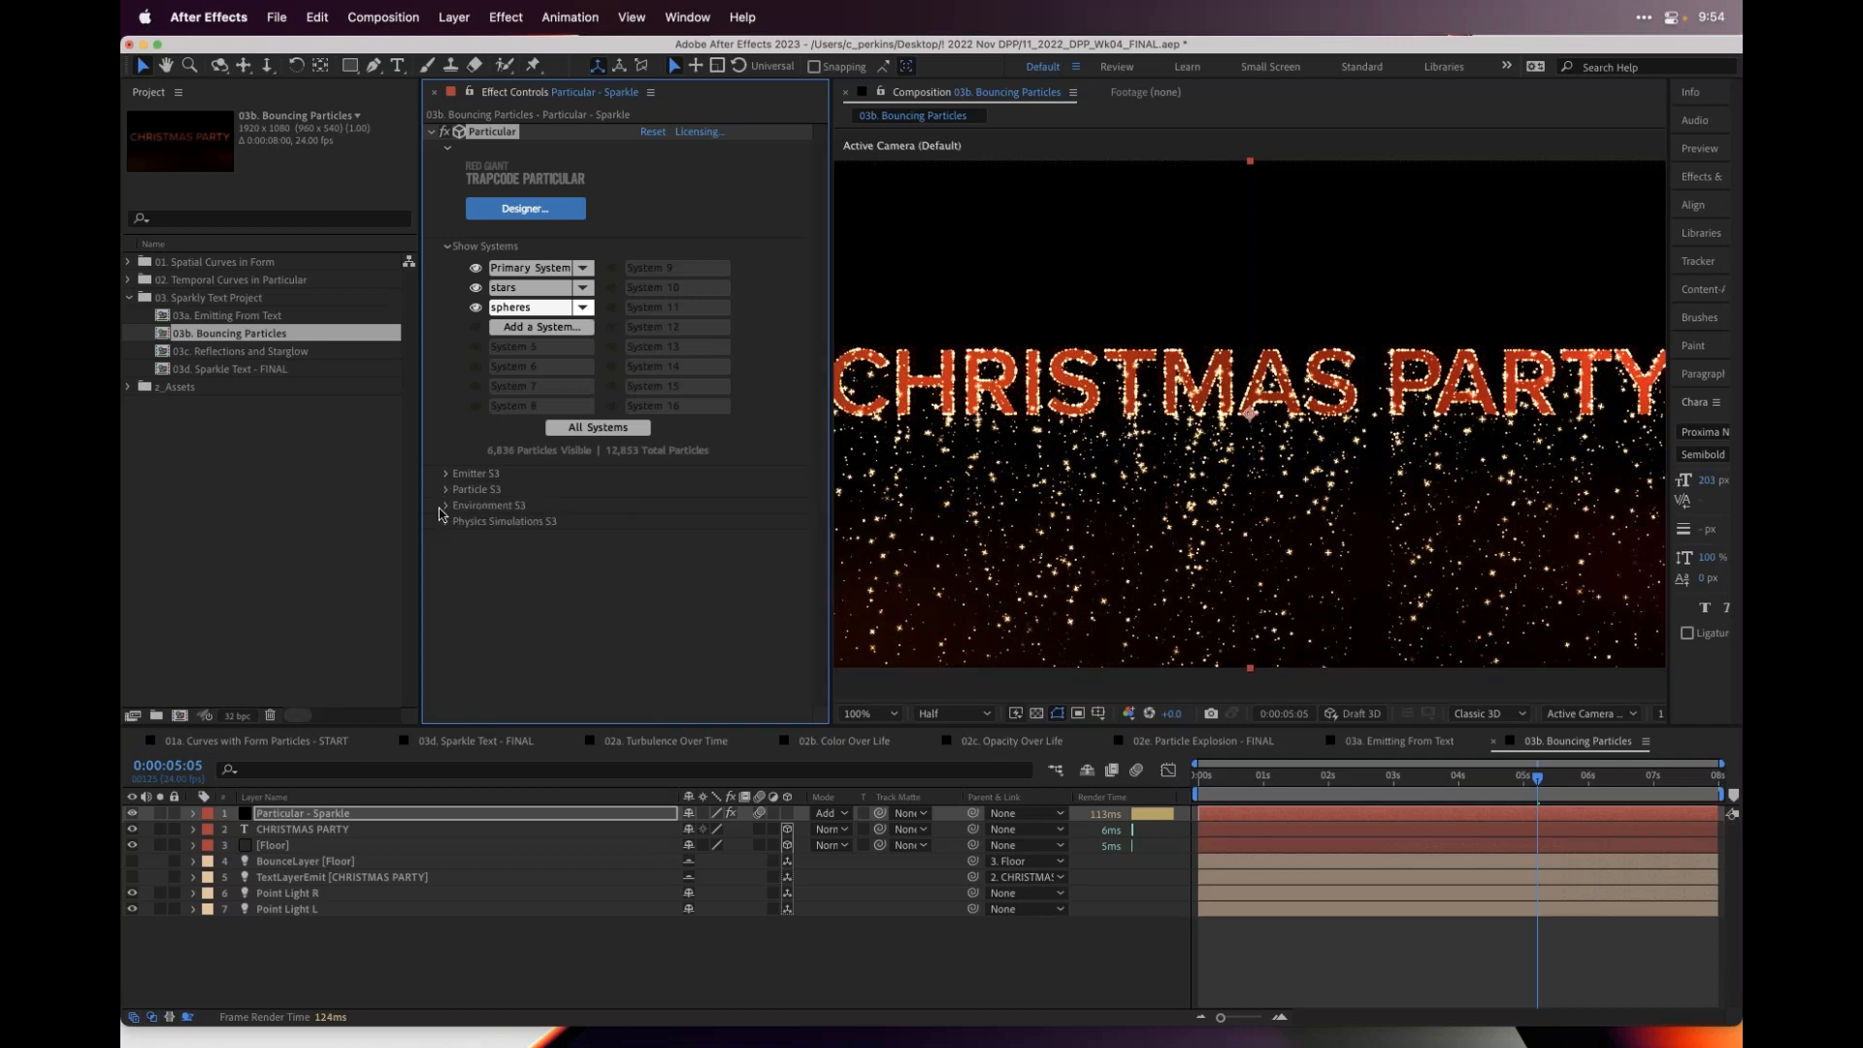
{"action": "left_click", "coordinate": [446, 522]}
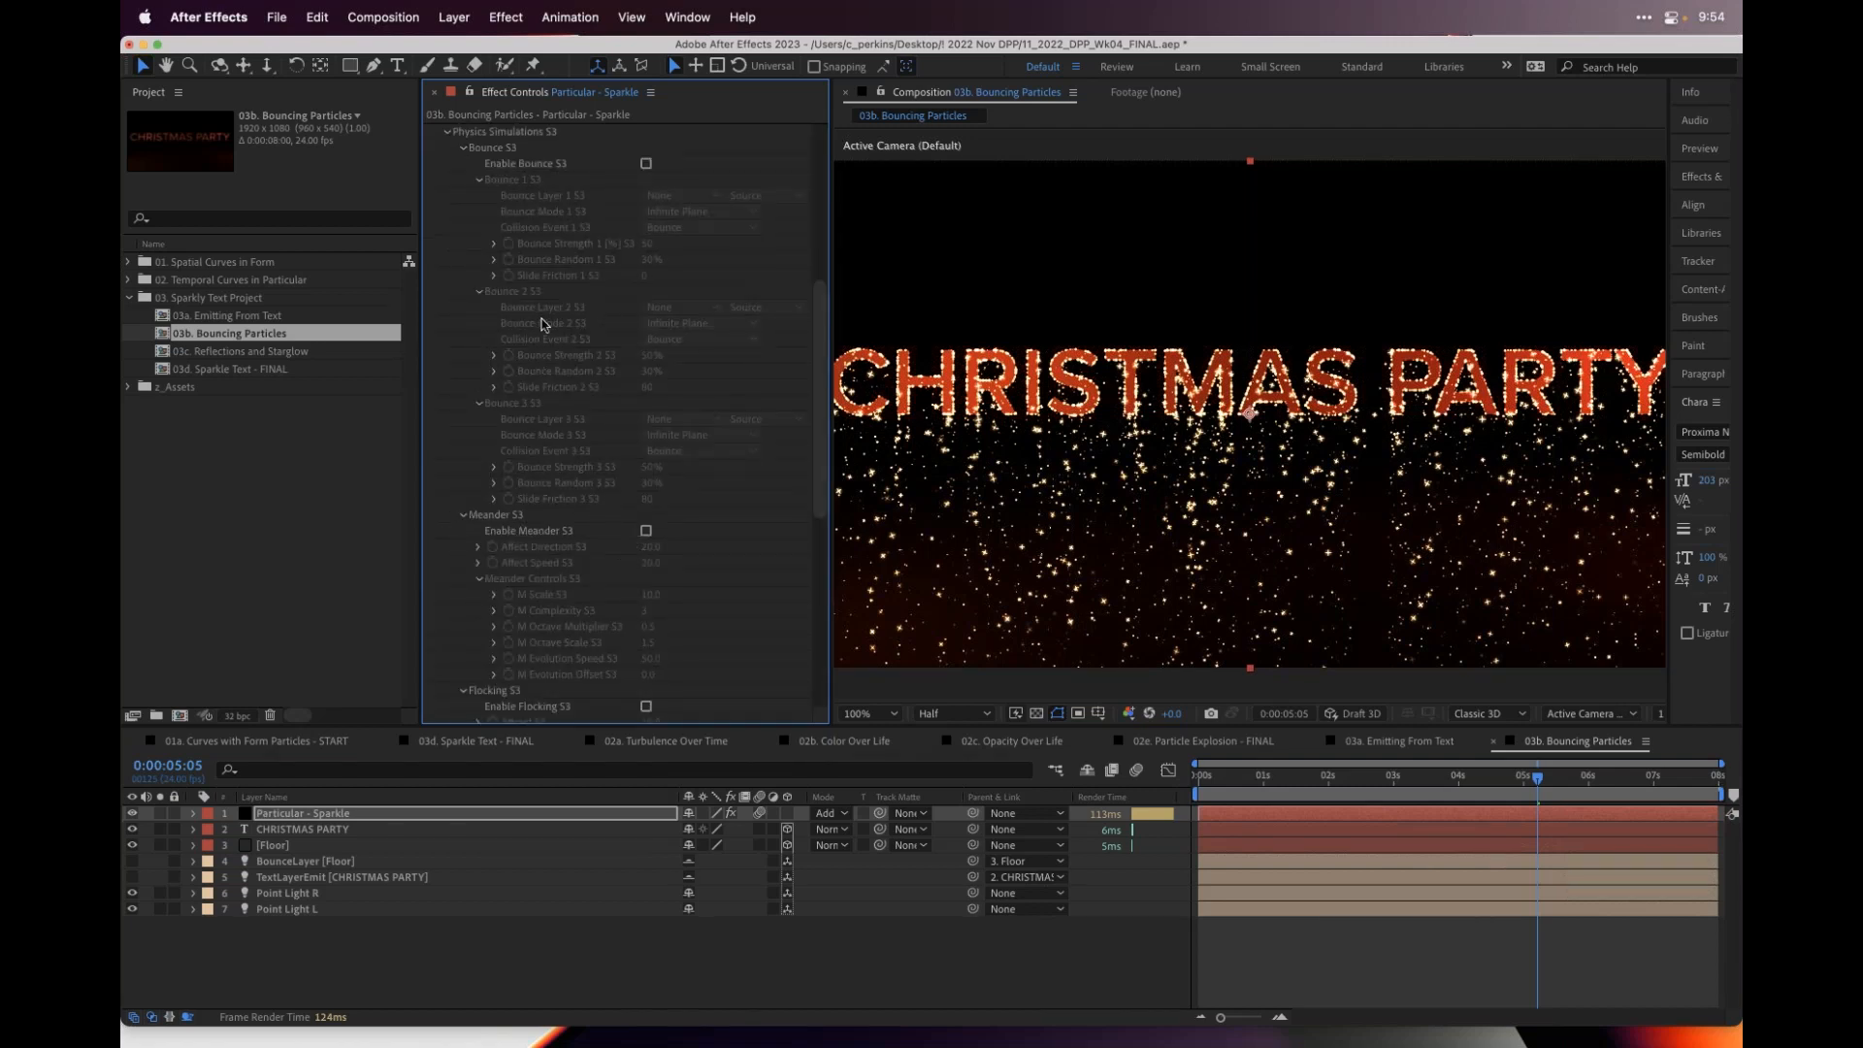
{"action": "scroll", "coordinate": [540, 330], "scroll_direction": "up", "scroll_amount": 4}
{"action": "left_click", "coordinate": [646, 363]}
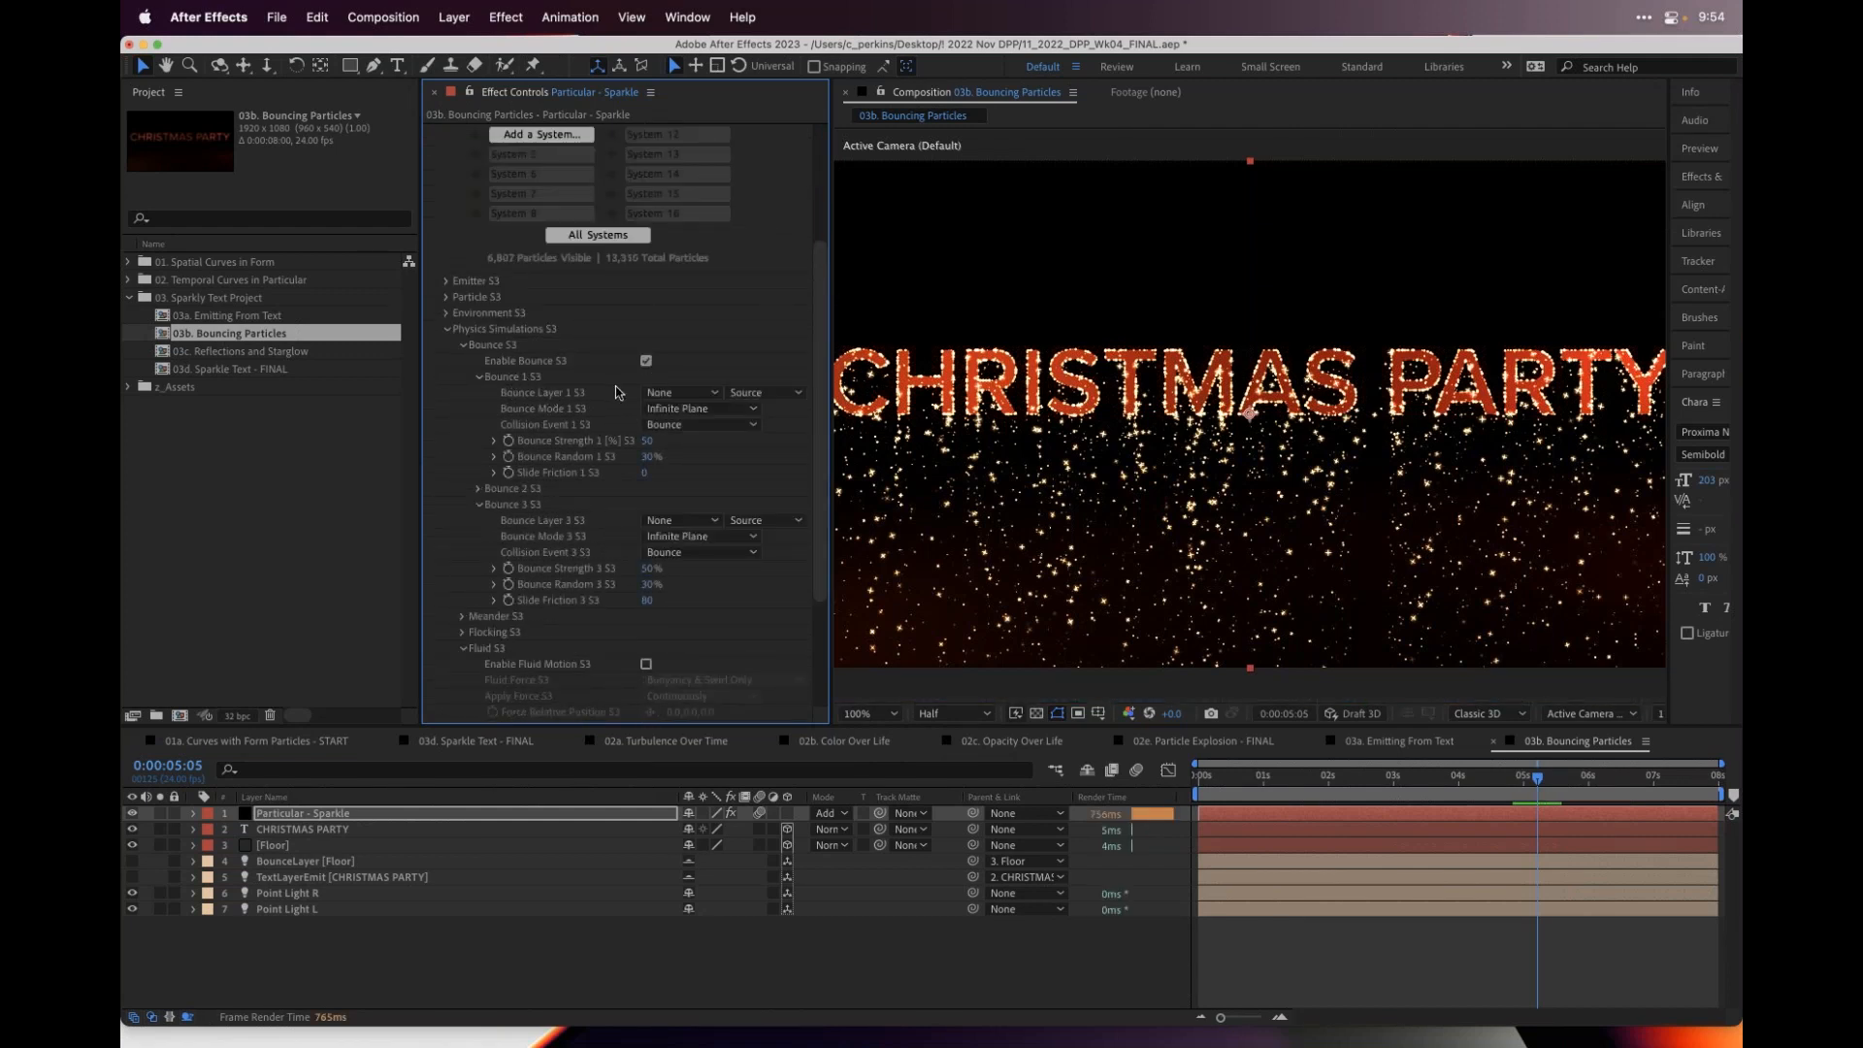
{"action": "left_click", "coordinate": [679, 392]}
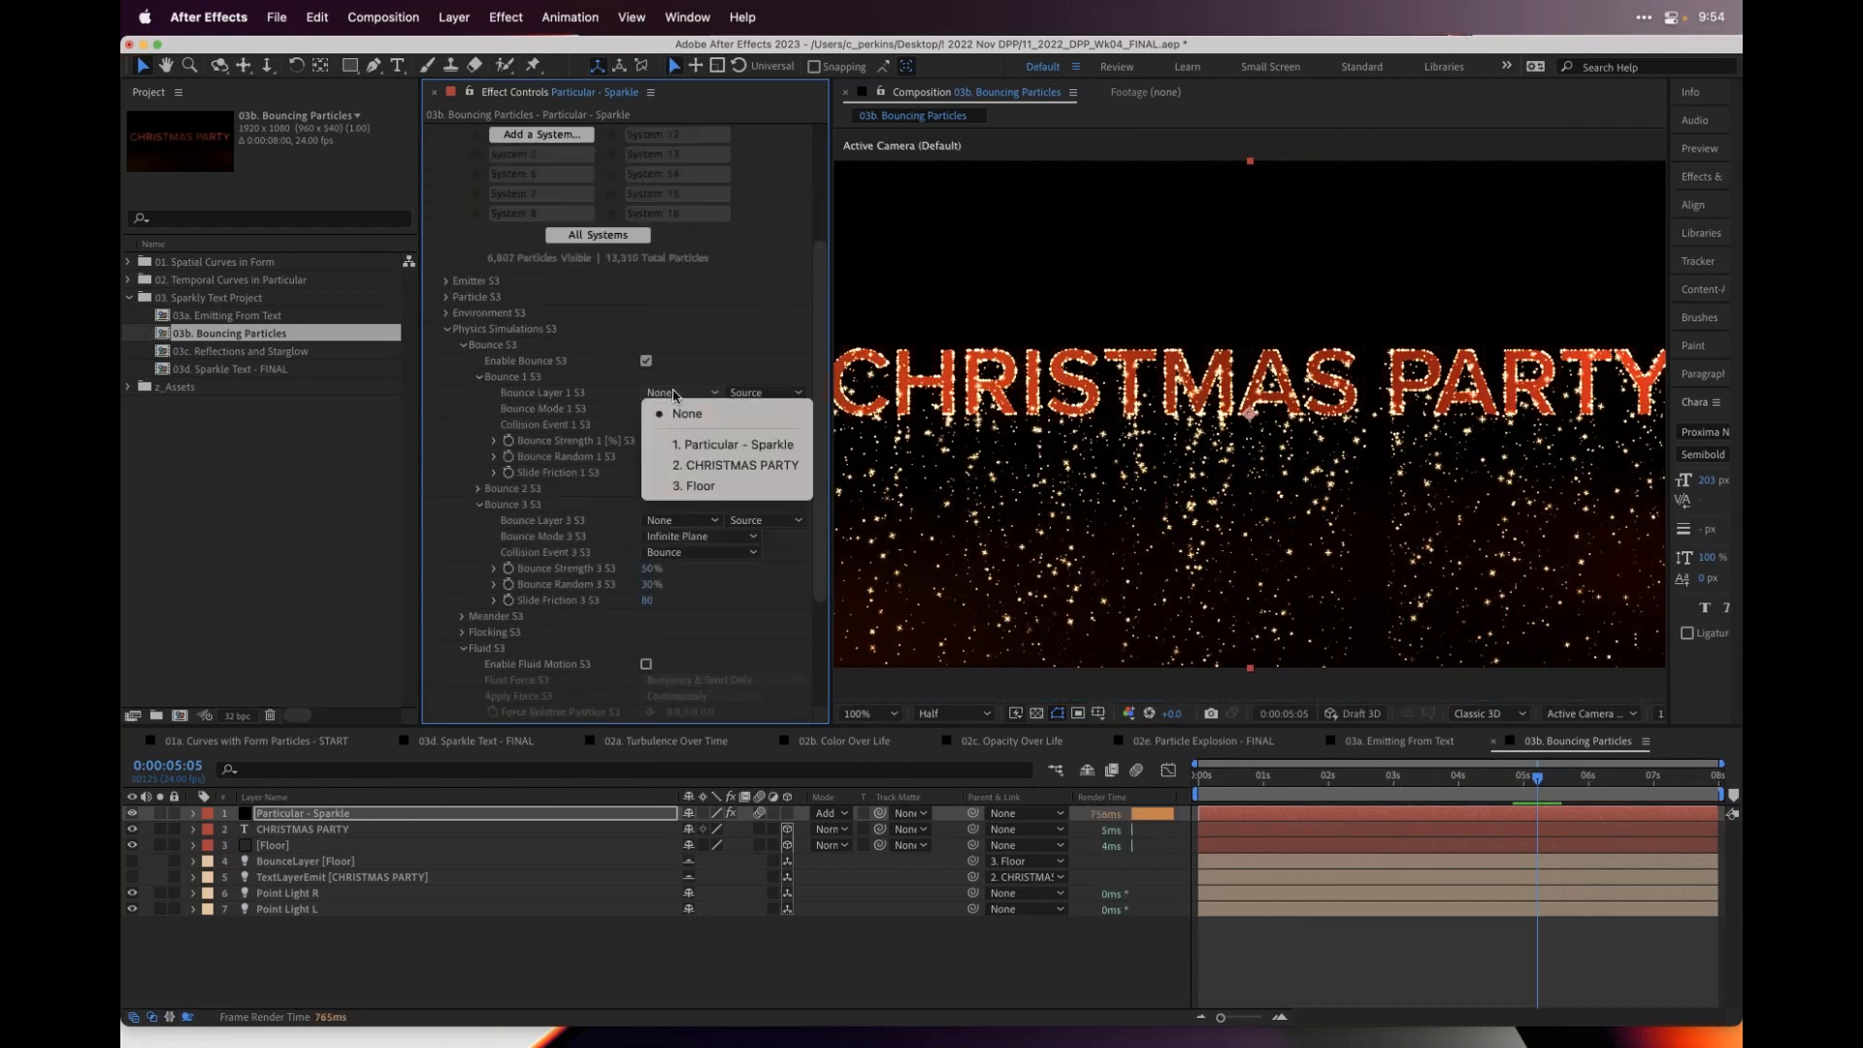
{"action": "left_click", "coordinate": [733, 485]}
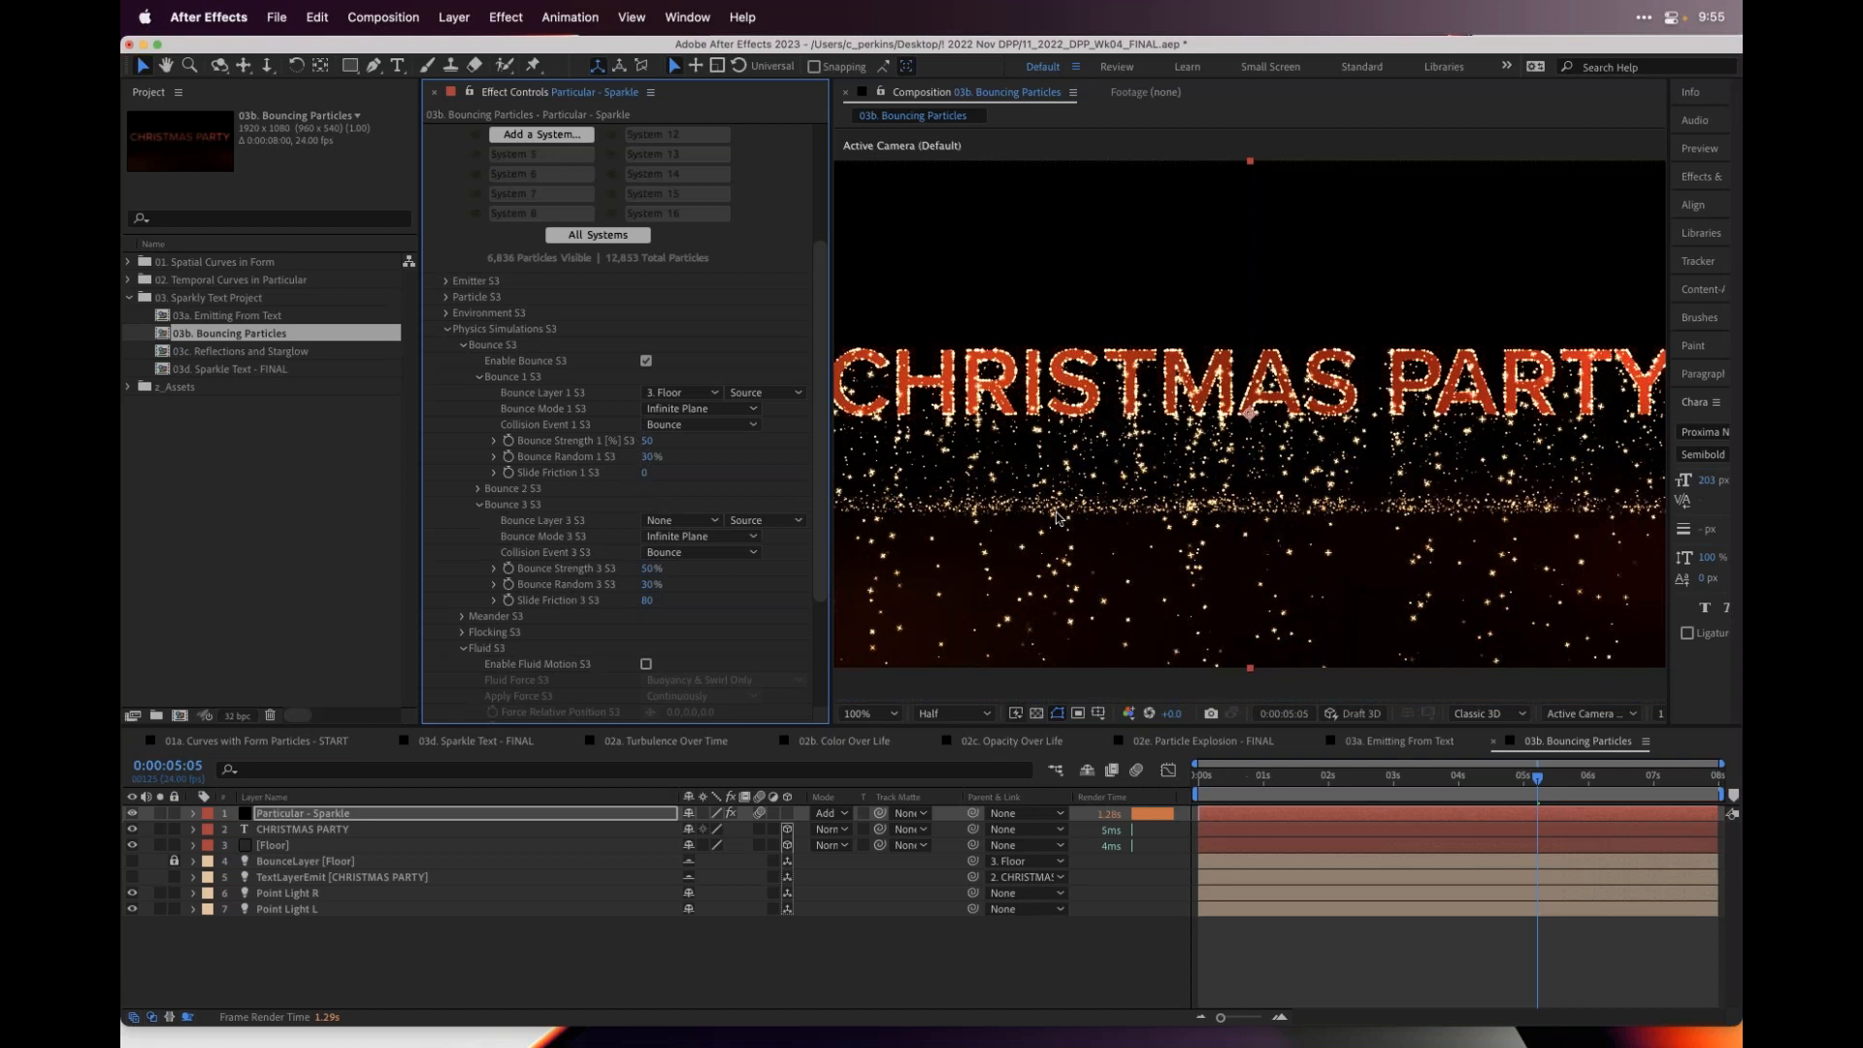
{"action": "left_click", "coordinate": [1237, 786]}
{"action": "key", "text": "Home"}
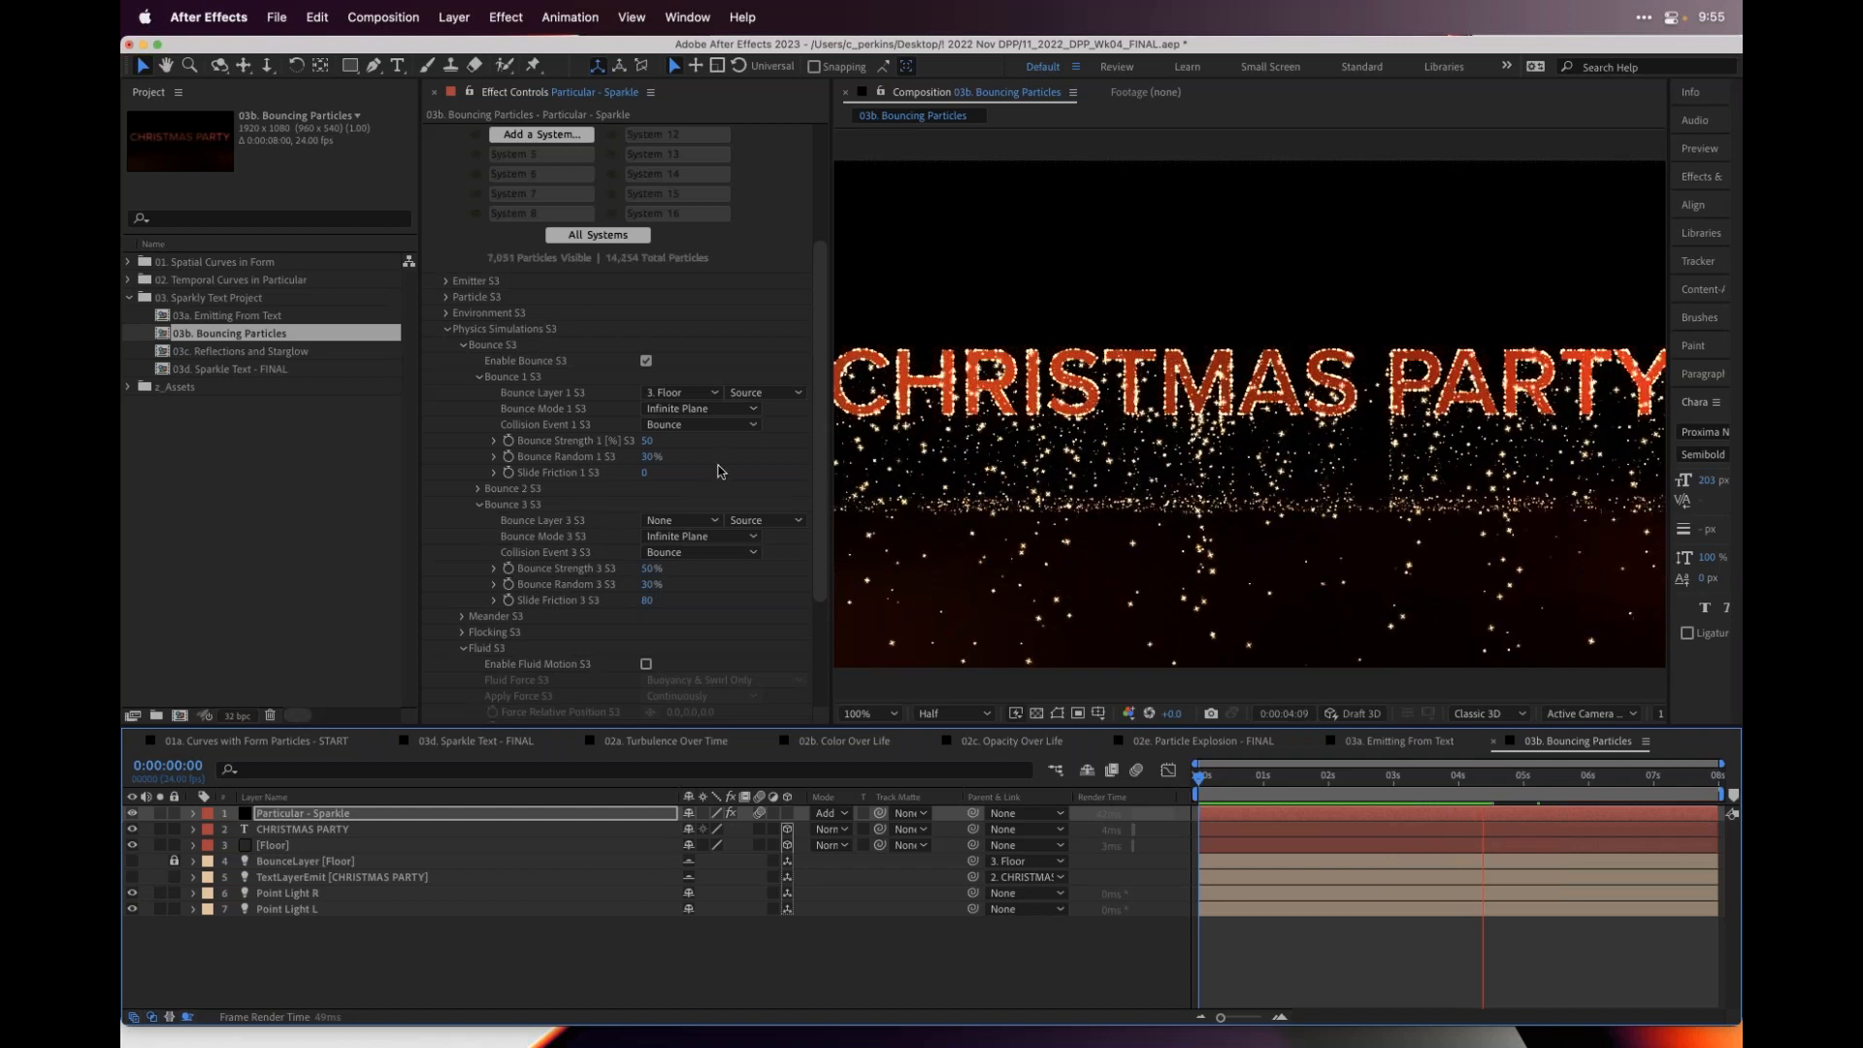
- Set the spheres system's Bounce Strength 1 to 150 and scrub the timeline to check the bounce
{"action": "left_click", "coordinate": [647, 441]}
{"action": "type", "text": "150"}
{"action": "key", "text": "Return"}
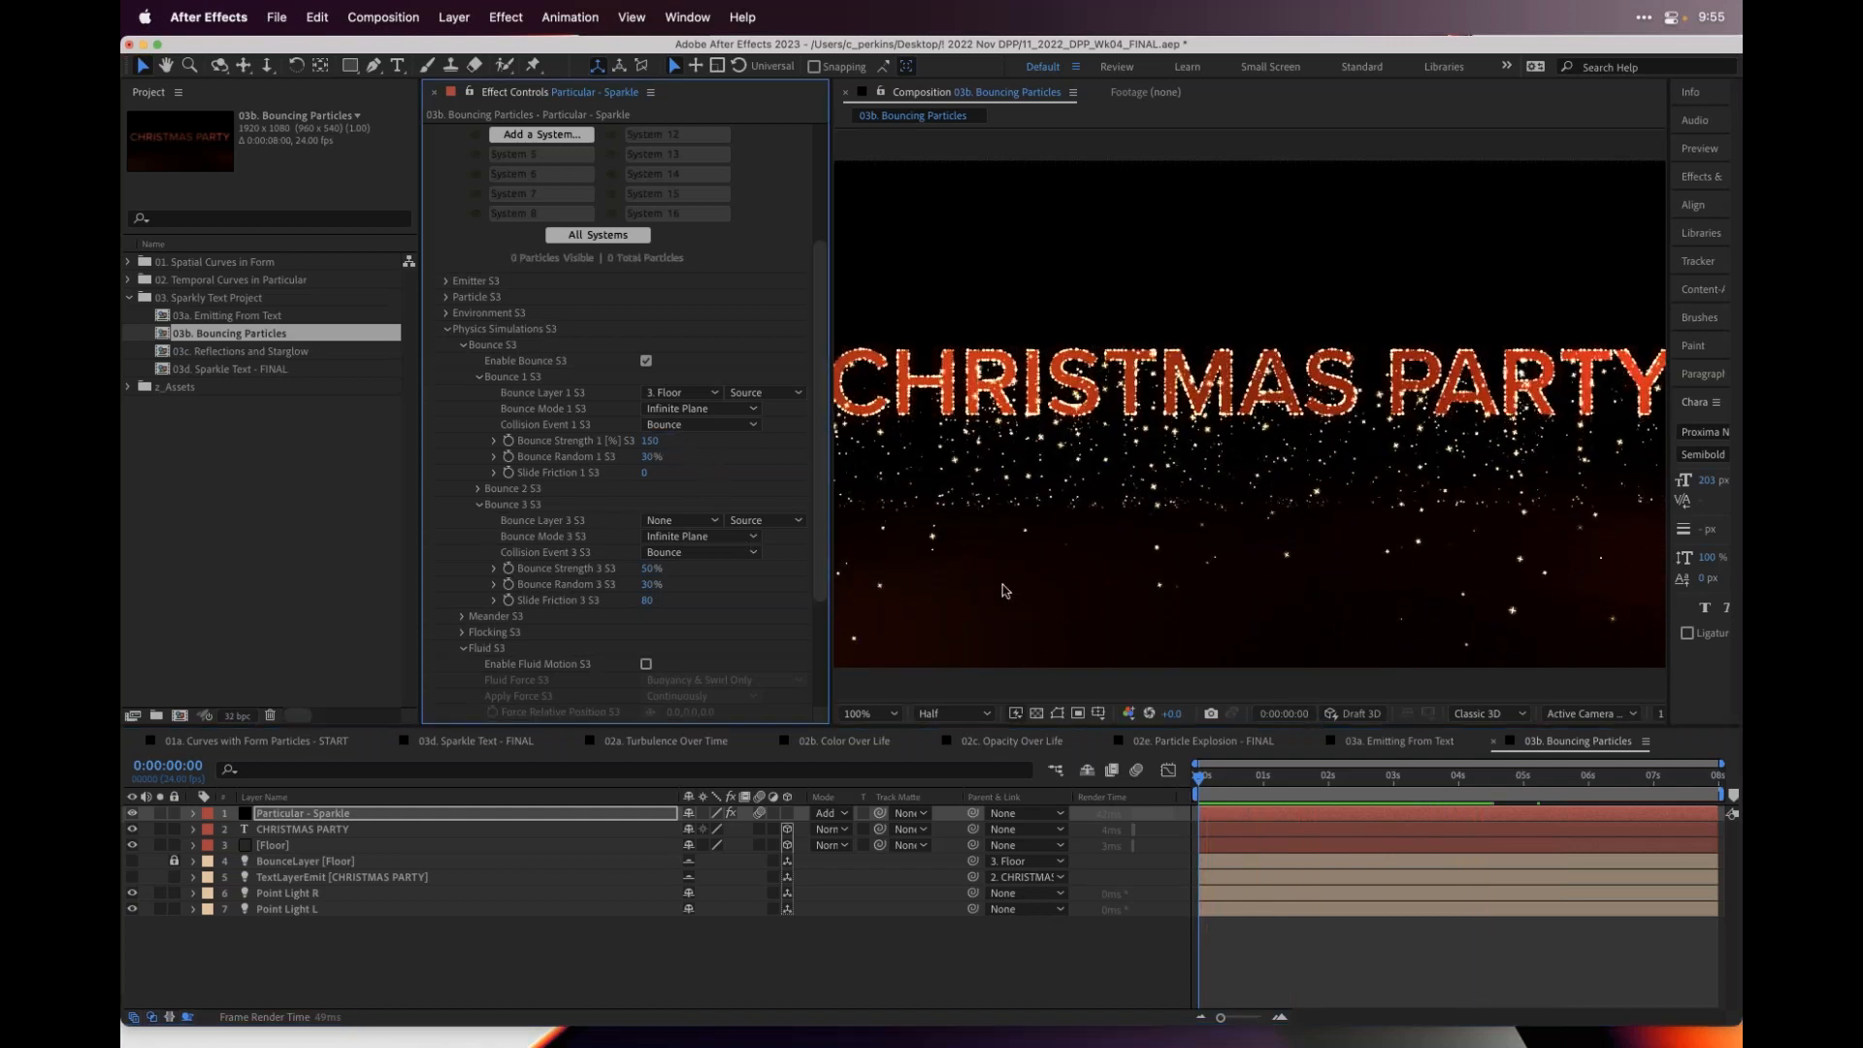
{"action": "left_click_drag", "start_coordinate": [1227, 773], "coordinate": [1499, 804]}
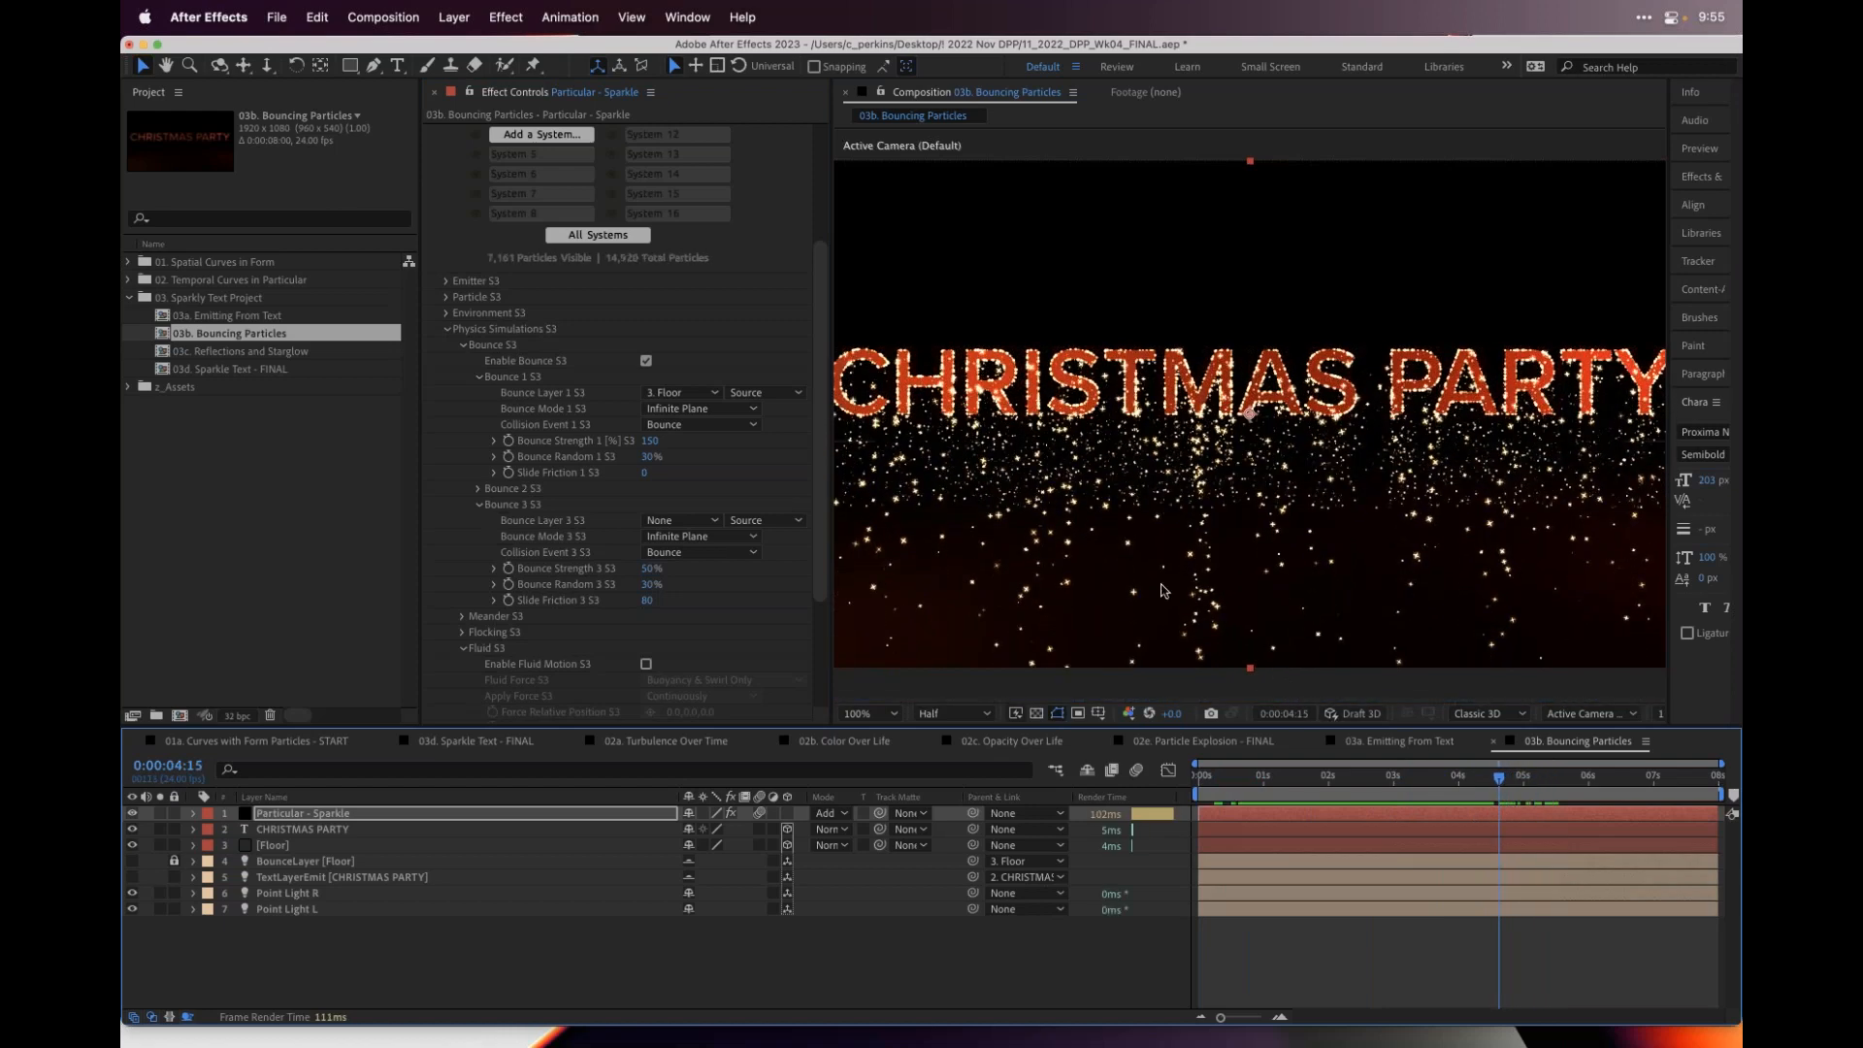
- Hide the stars system and scrub the timeline to watch only the spheres bounce off the floor
{"action": "scroll", "coordinate": [453, 214], "scroll_direction": "up", "scroll_amount": 3}
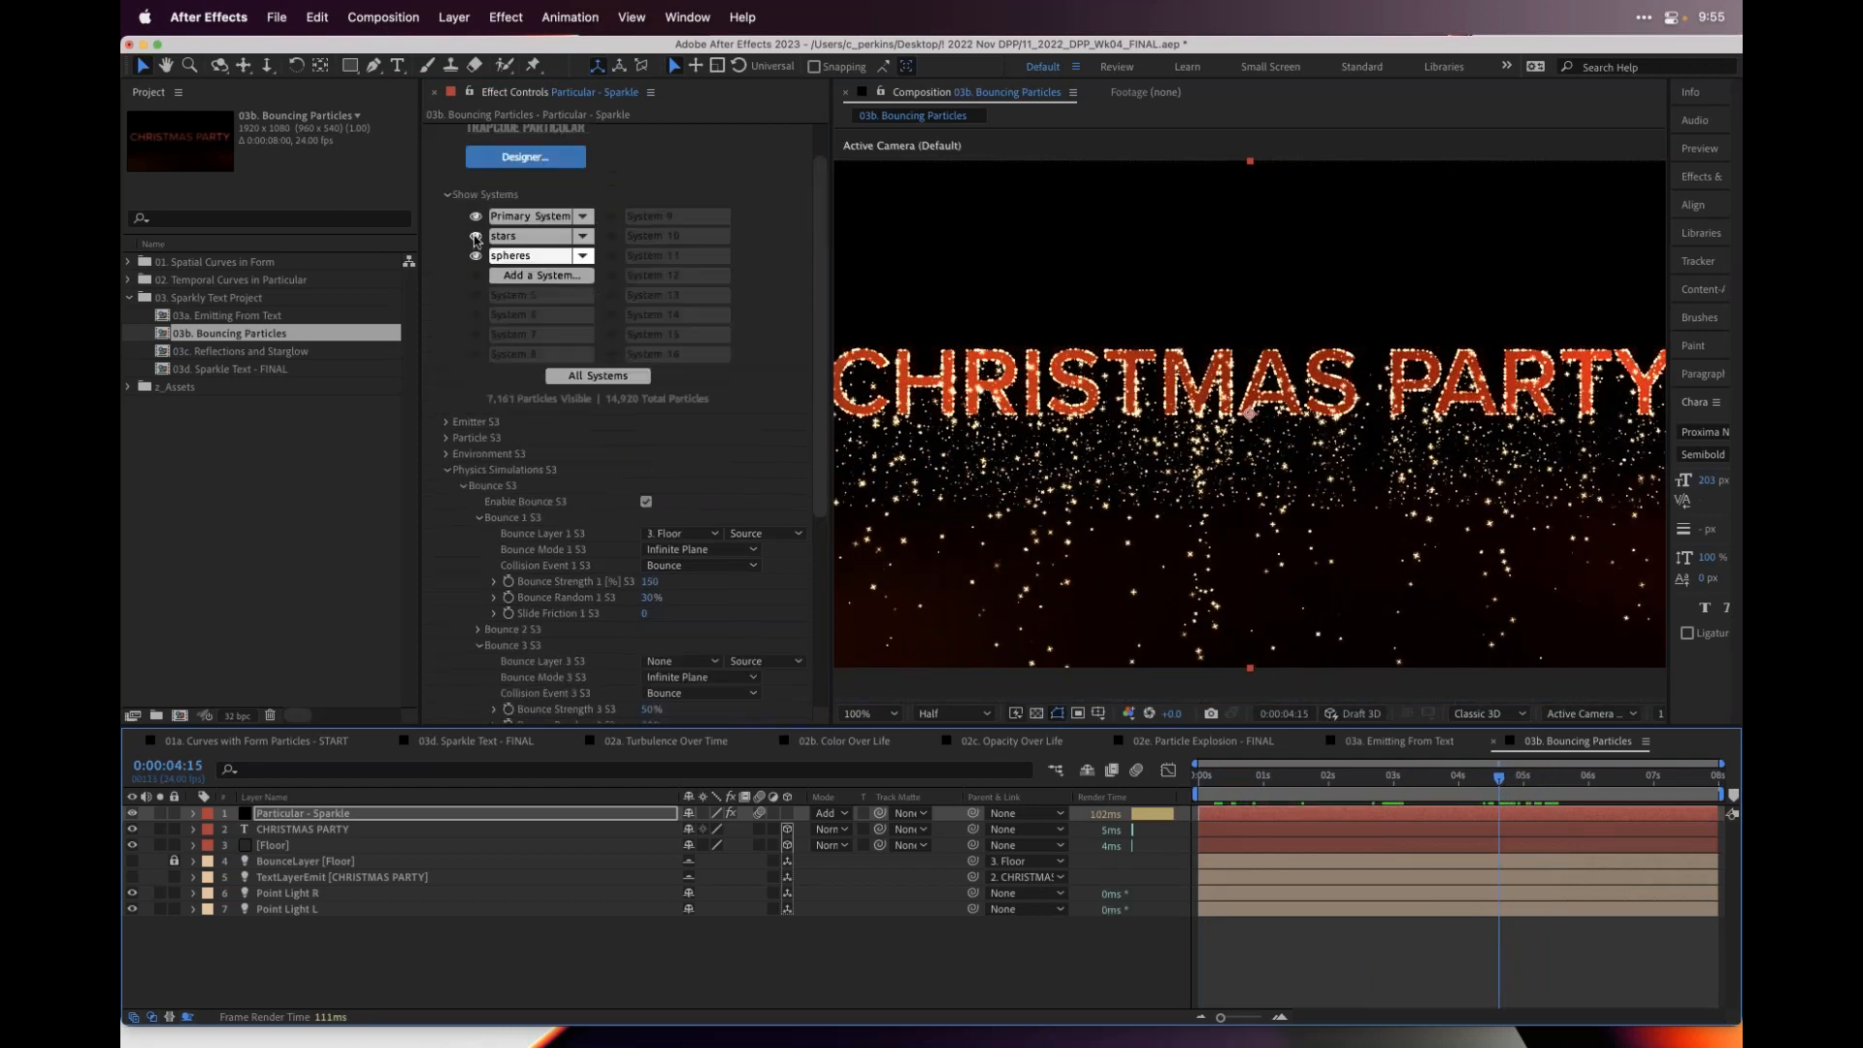
{"action": "left_click", "coordinate": [476, 240]}
{"action": "left_click_drag", "start_coordinate": [1261, 776], "coordinate": [1437, 782]}
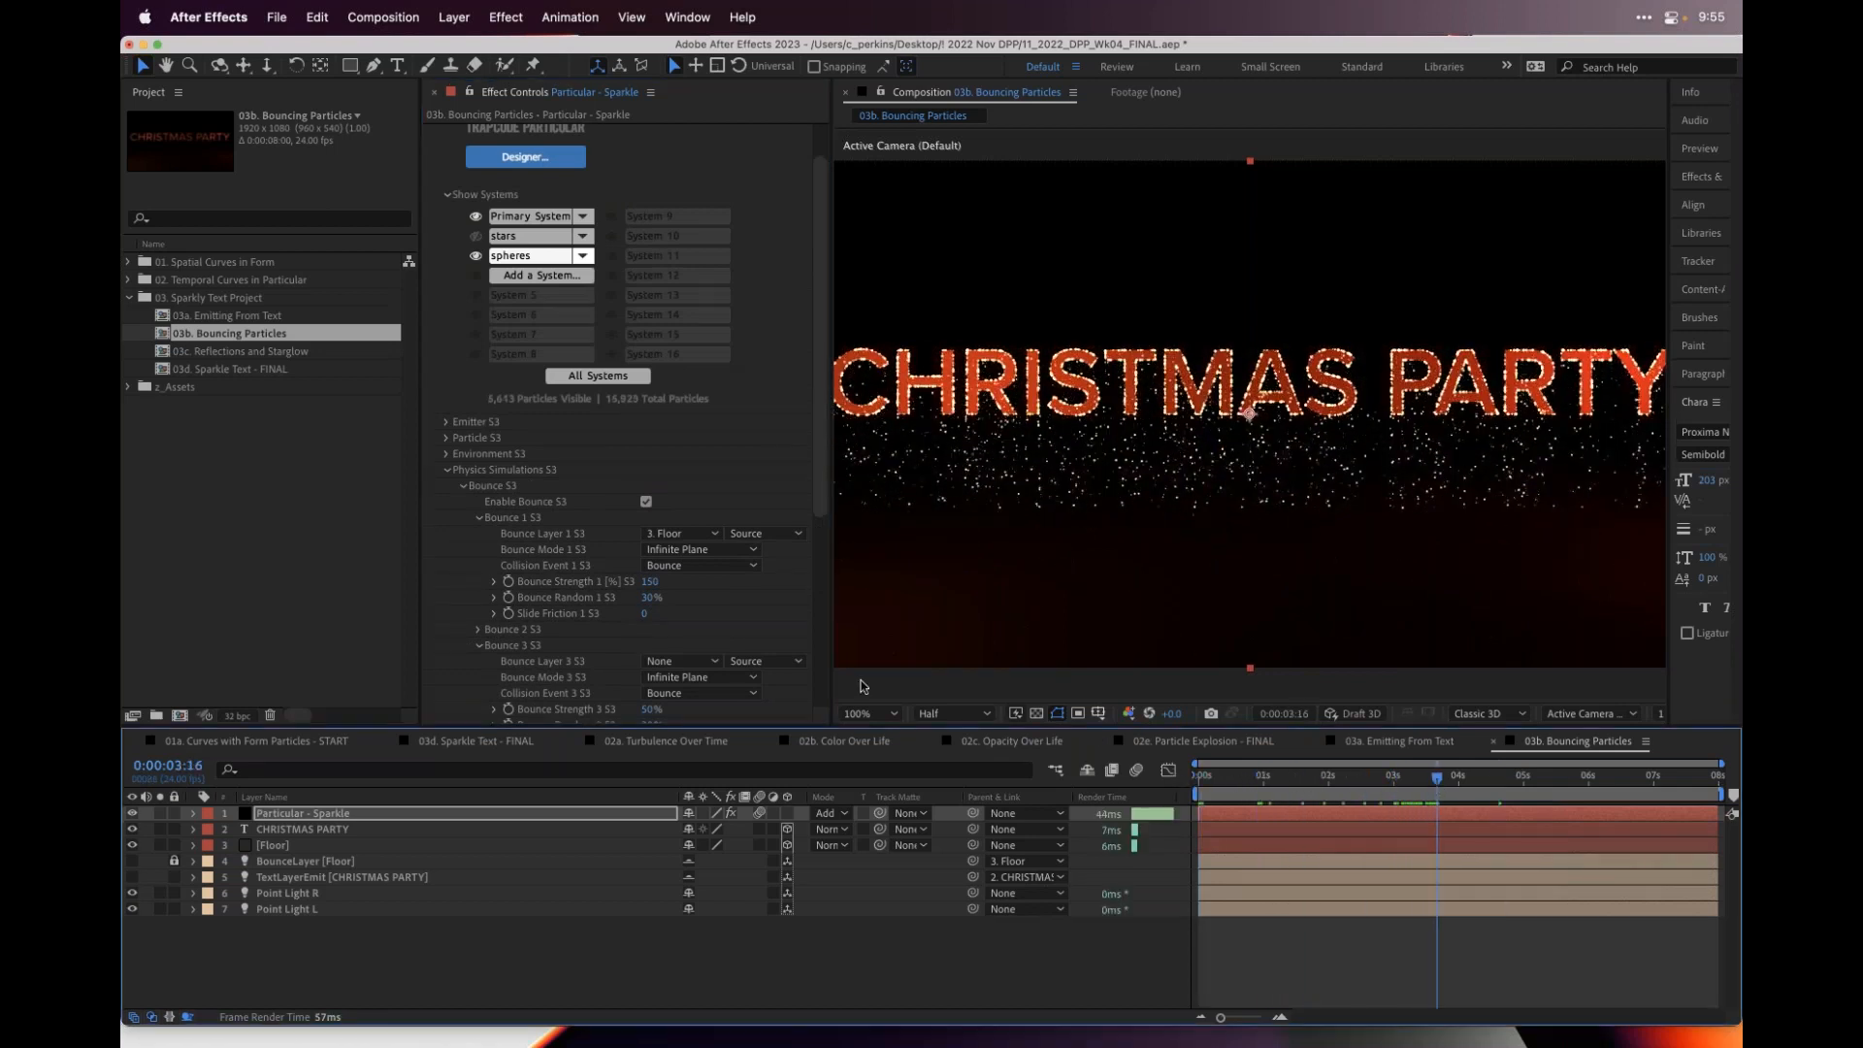
- Set the spheres system's Bounce Strength 1 to 80 and scrub the timeline to check the bounce height
{"action": "left_click", "coordinate": [651, 582]}
{"action": "type", "text": "80"}
{"action": "key", "text": "Return"}
{"action": "left_click_drag", "start_coordinate": [1222, 776], "coordinate": [1458, 798]}
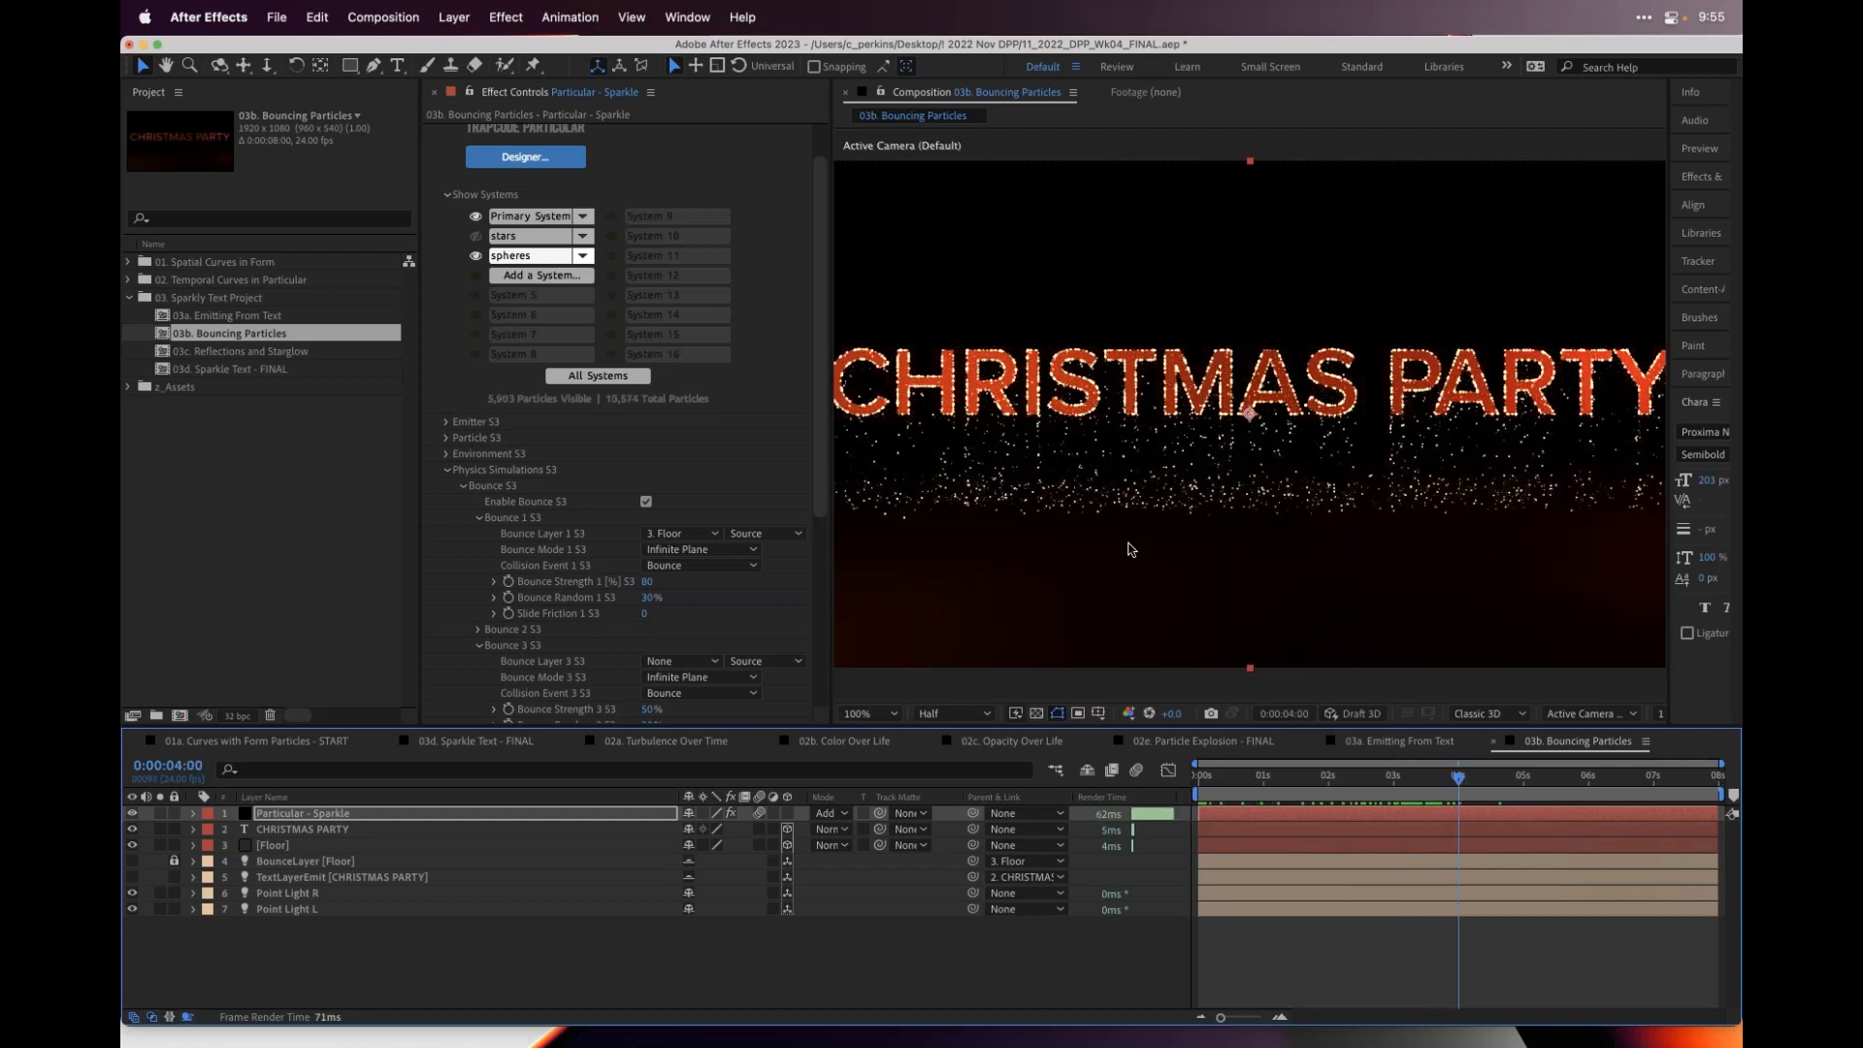
{"action": "left_click_drag", "start_coordinate": [1264, 787], "coordinate": [1494, 776]}
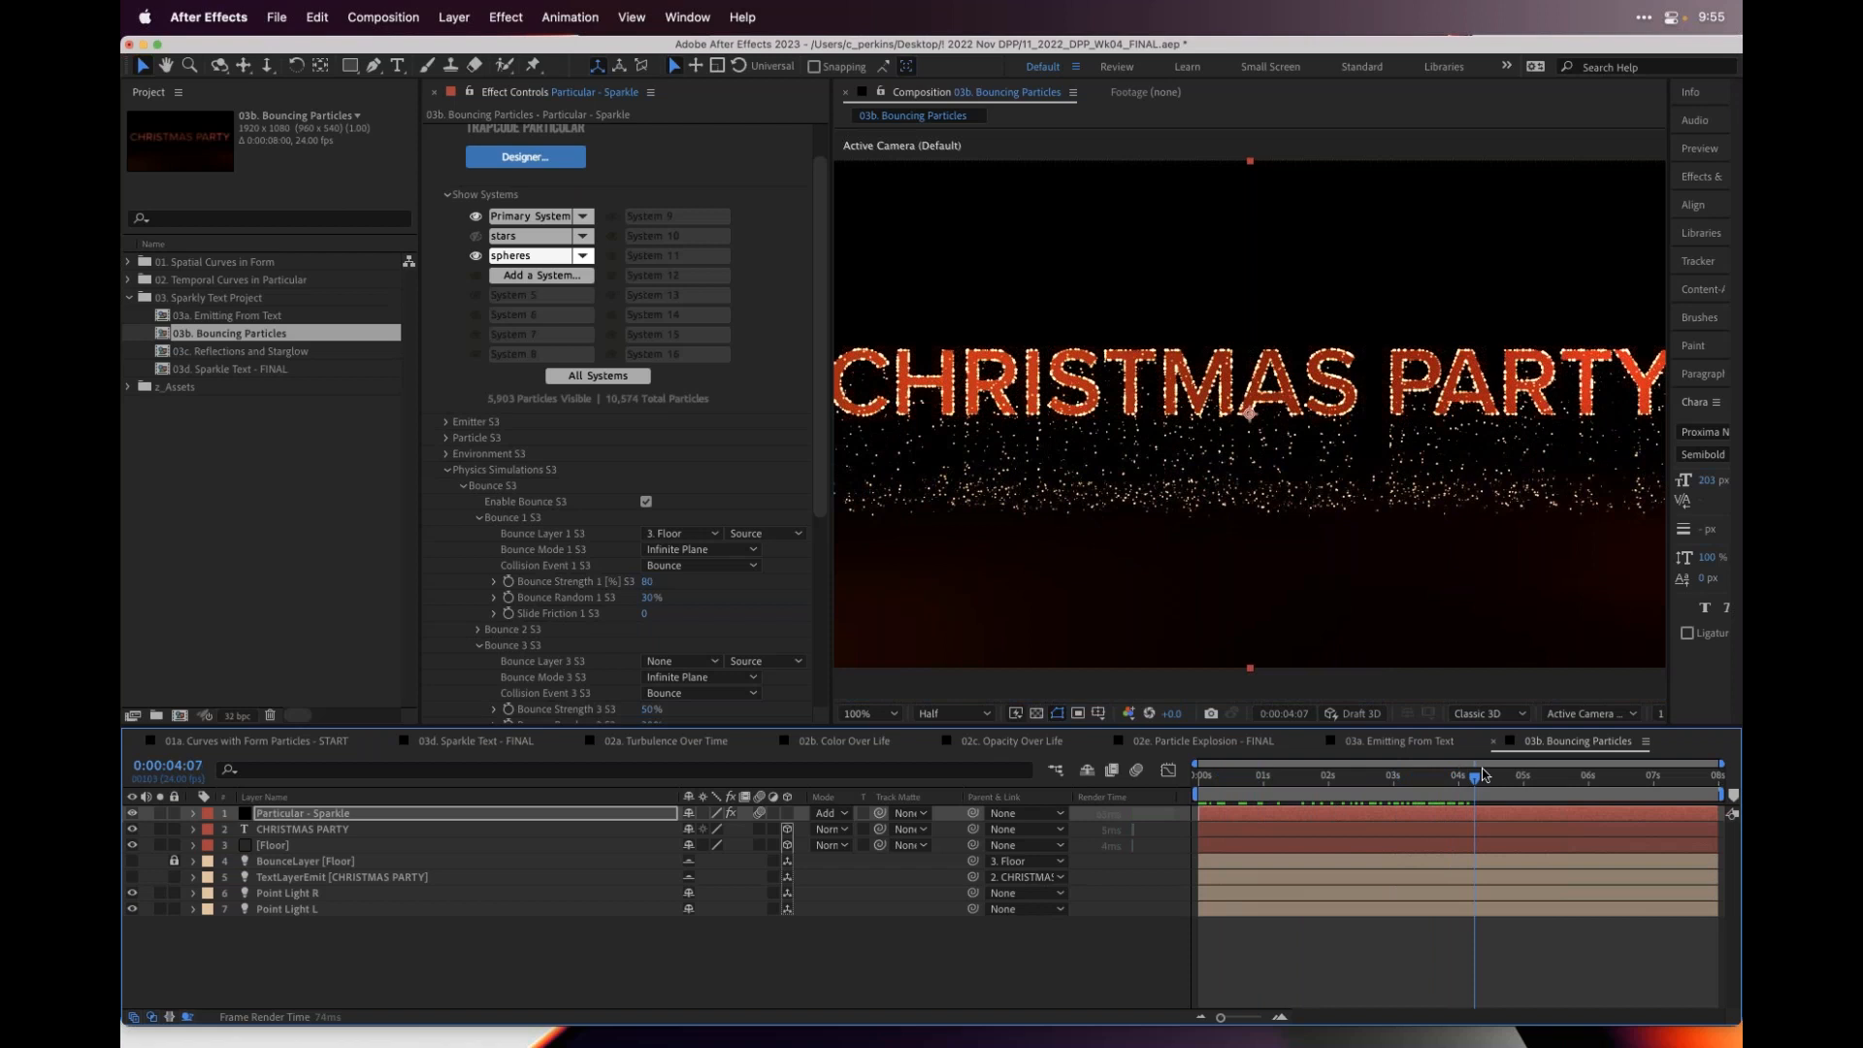
{"action": "left_click_drag", "start_coordinate": [1277, 782], "coordinate": [1455, 782]}
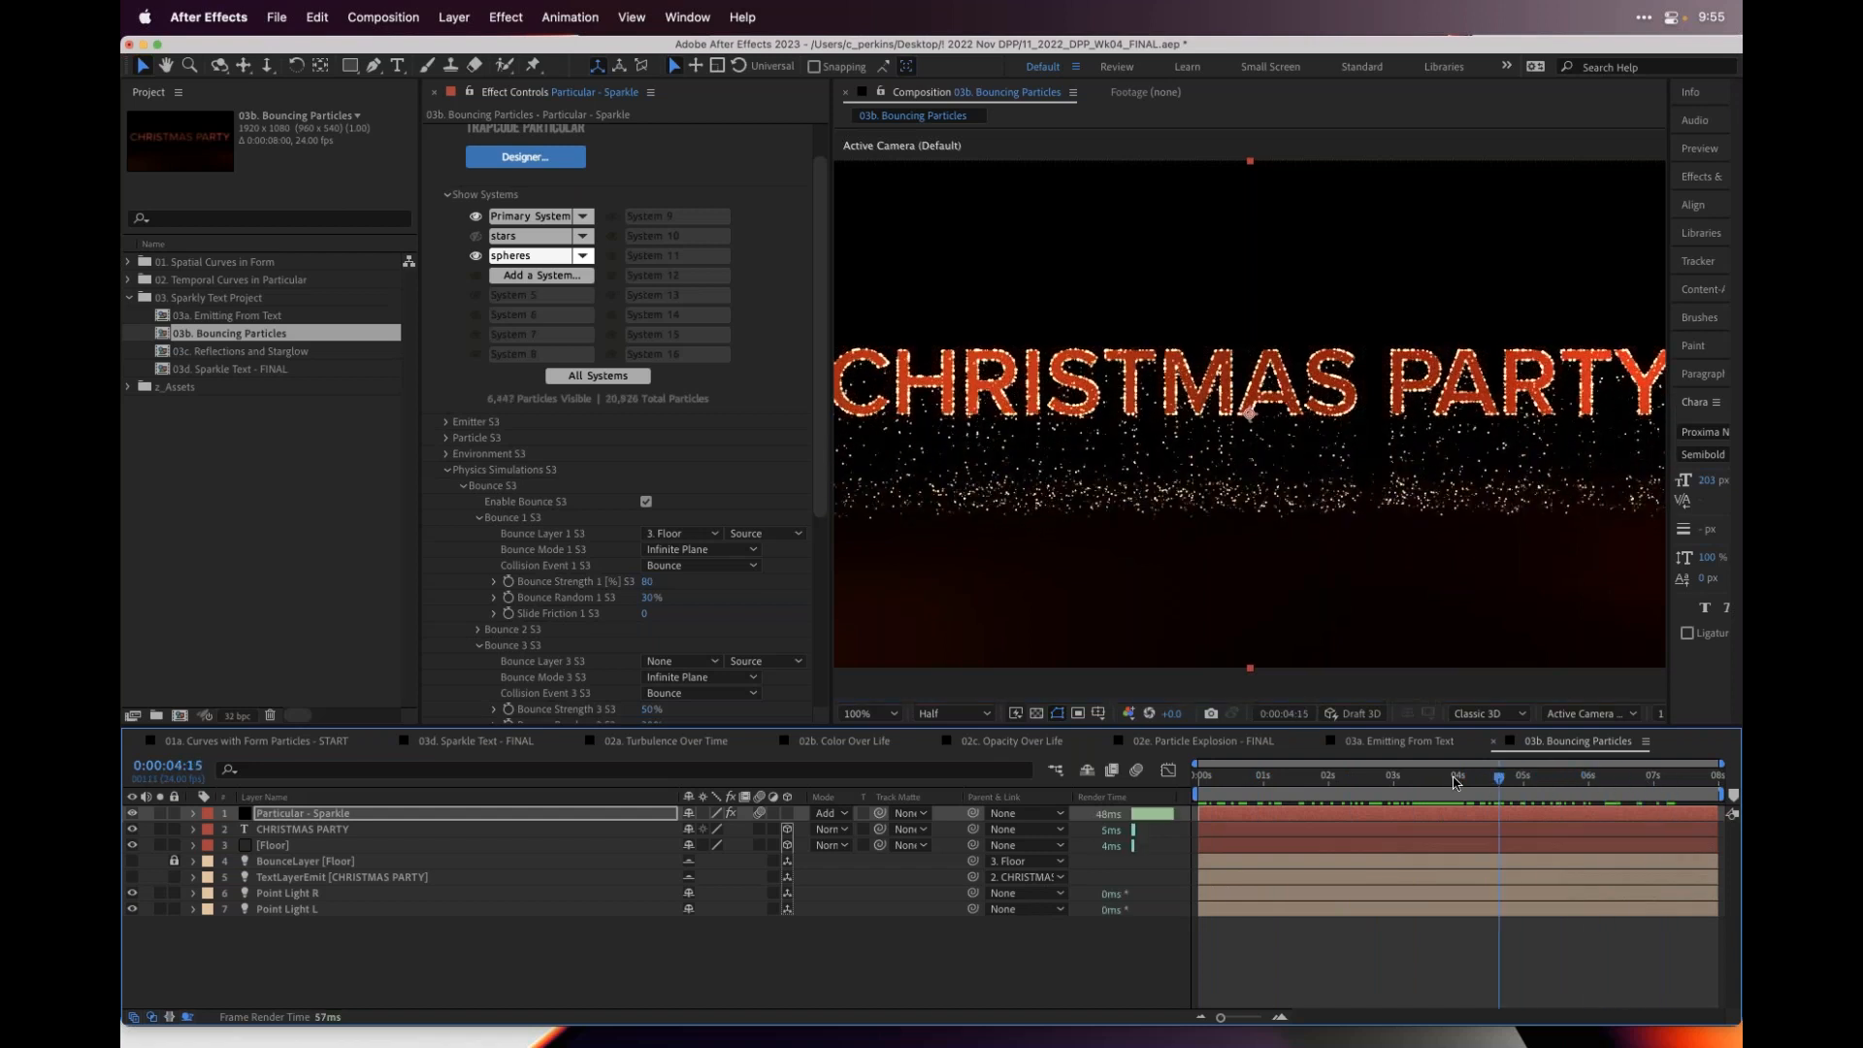
- Add an adjustment layer above all layers and apply the Reflection effect to it
{"action": "left_click", "coordinate": [583, 948]}
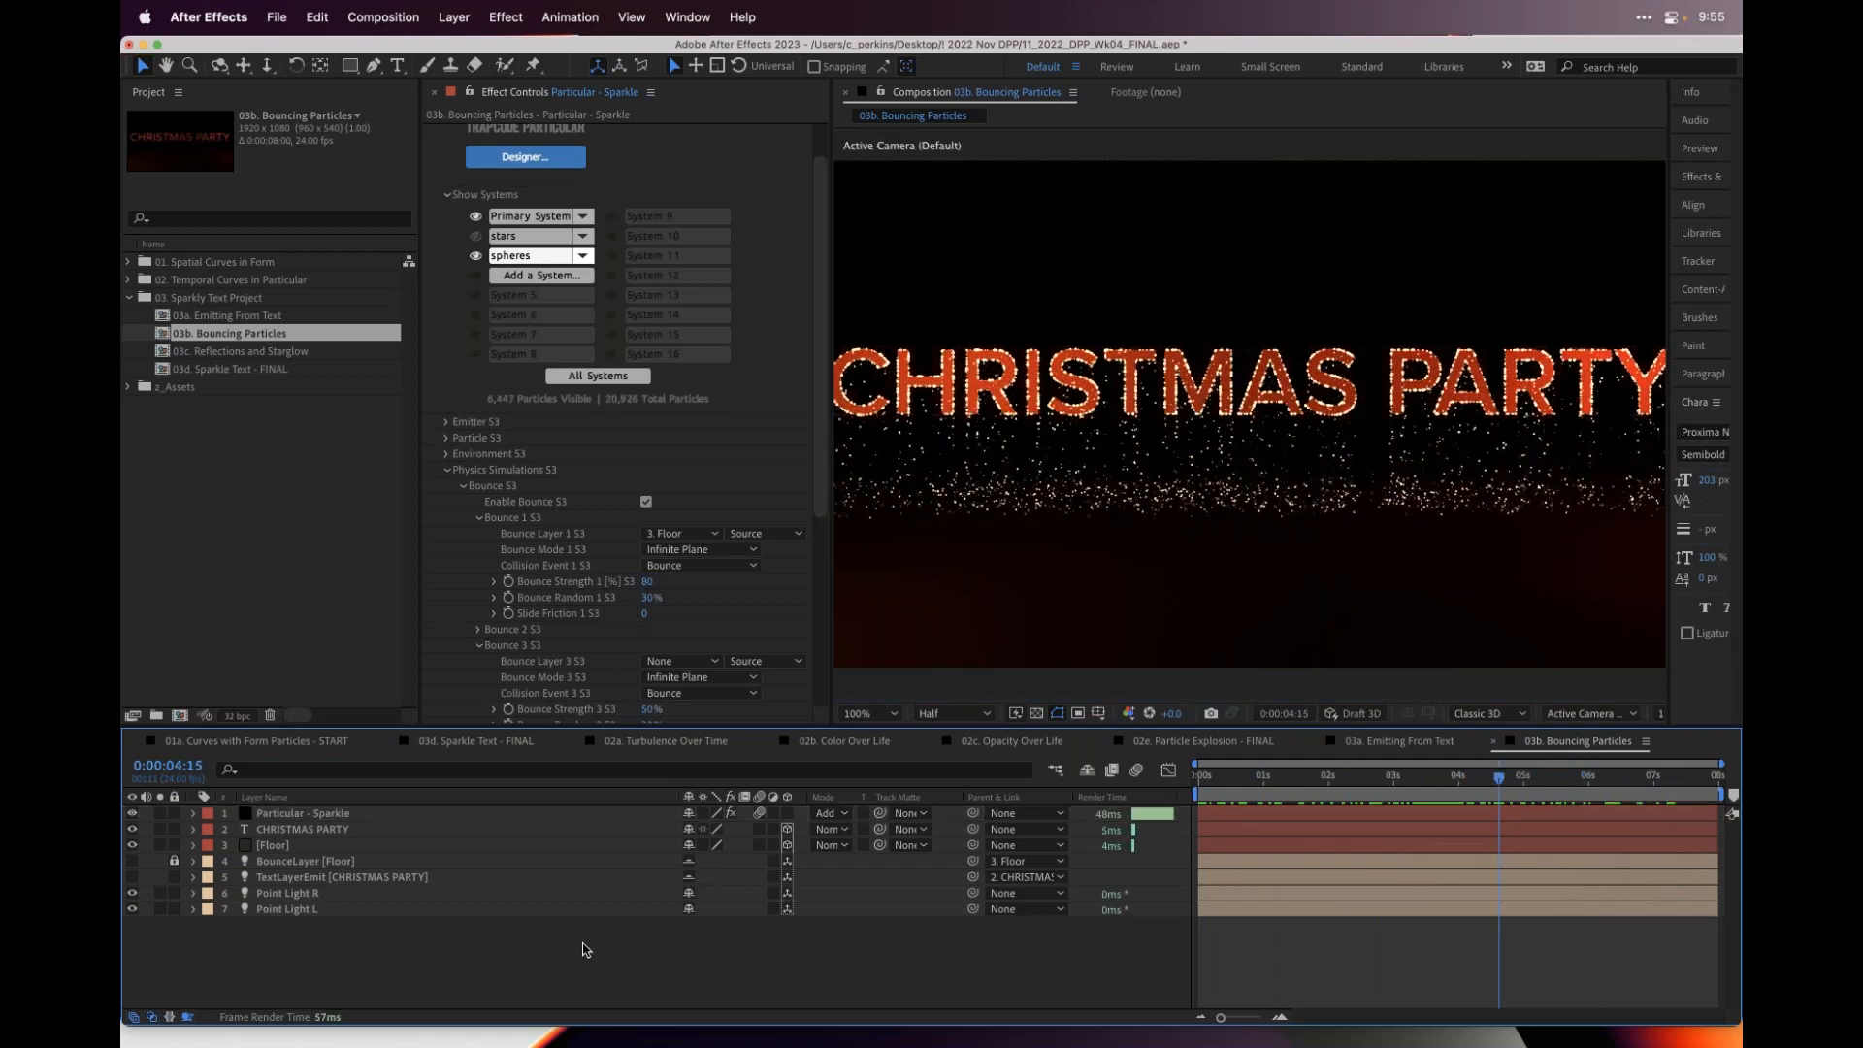
{"action": "key", "text": "super+alt+y"}
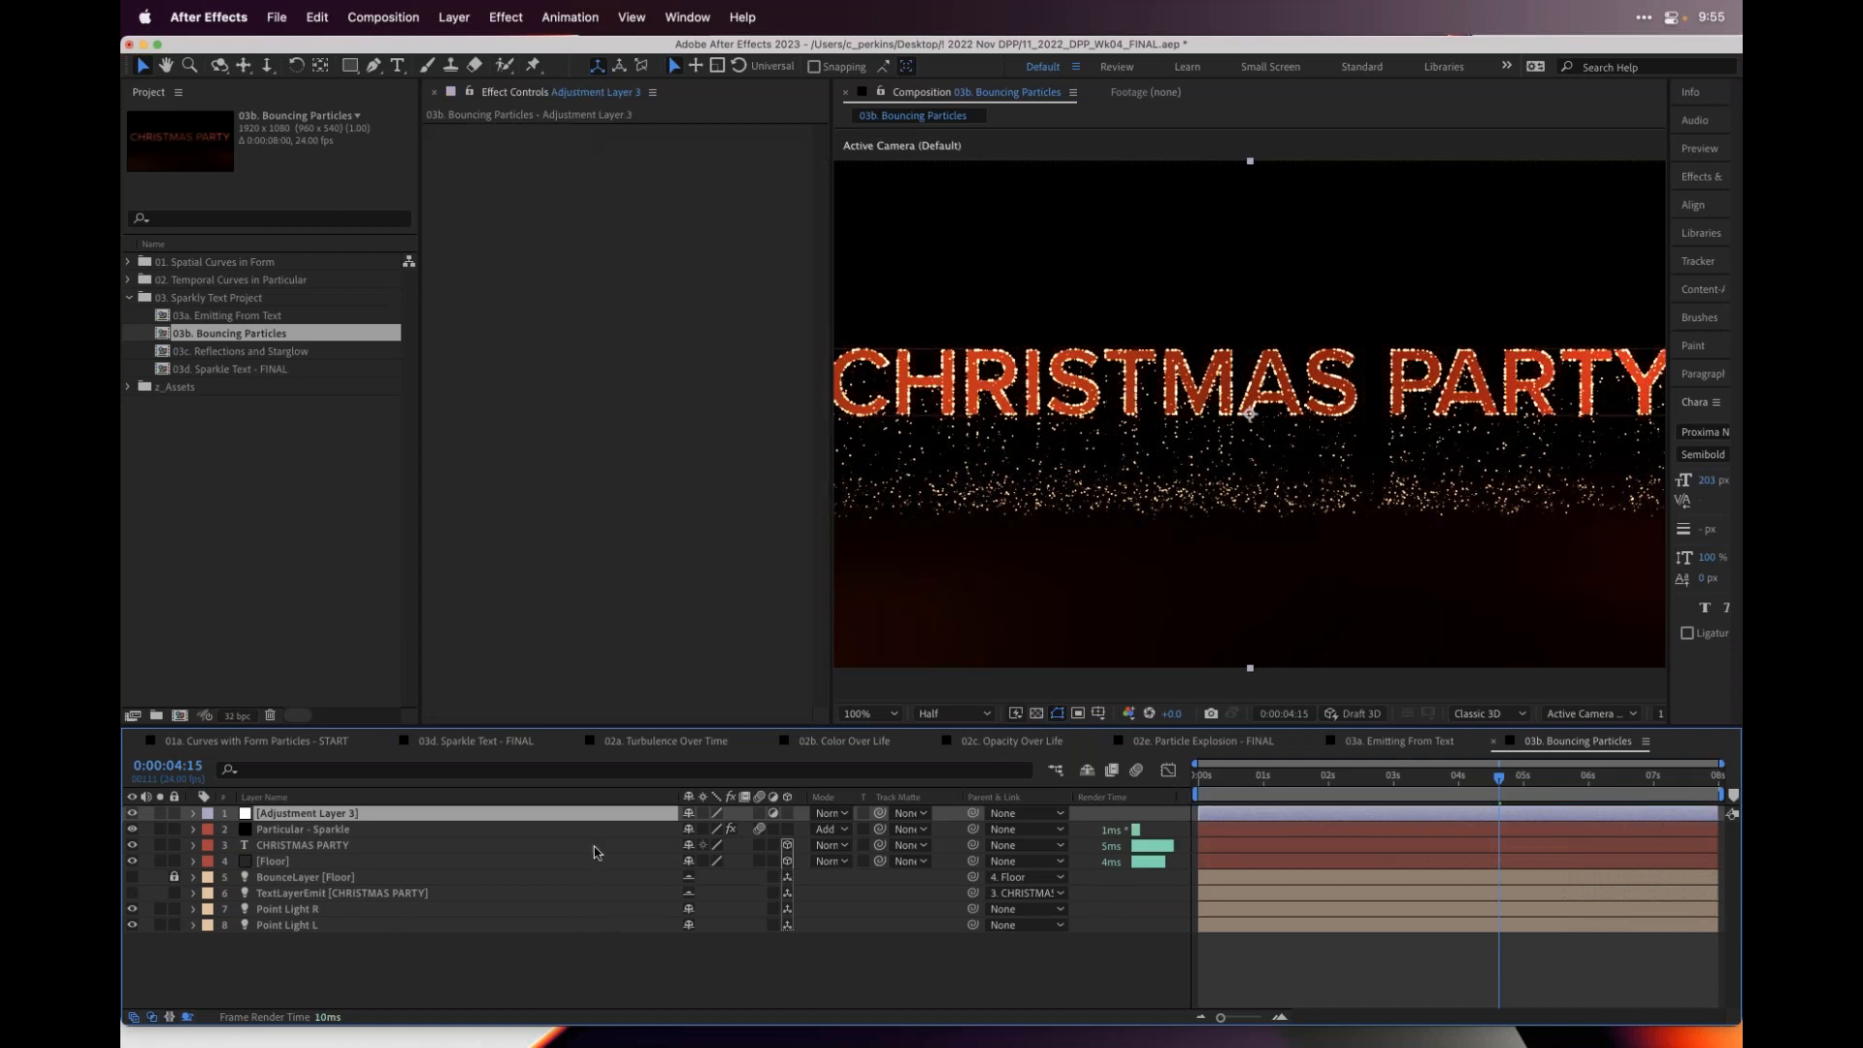
{"action": "key", "text": "ctrl+space"}
{"action": "type", "text": "ref"}
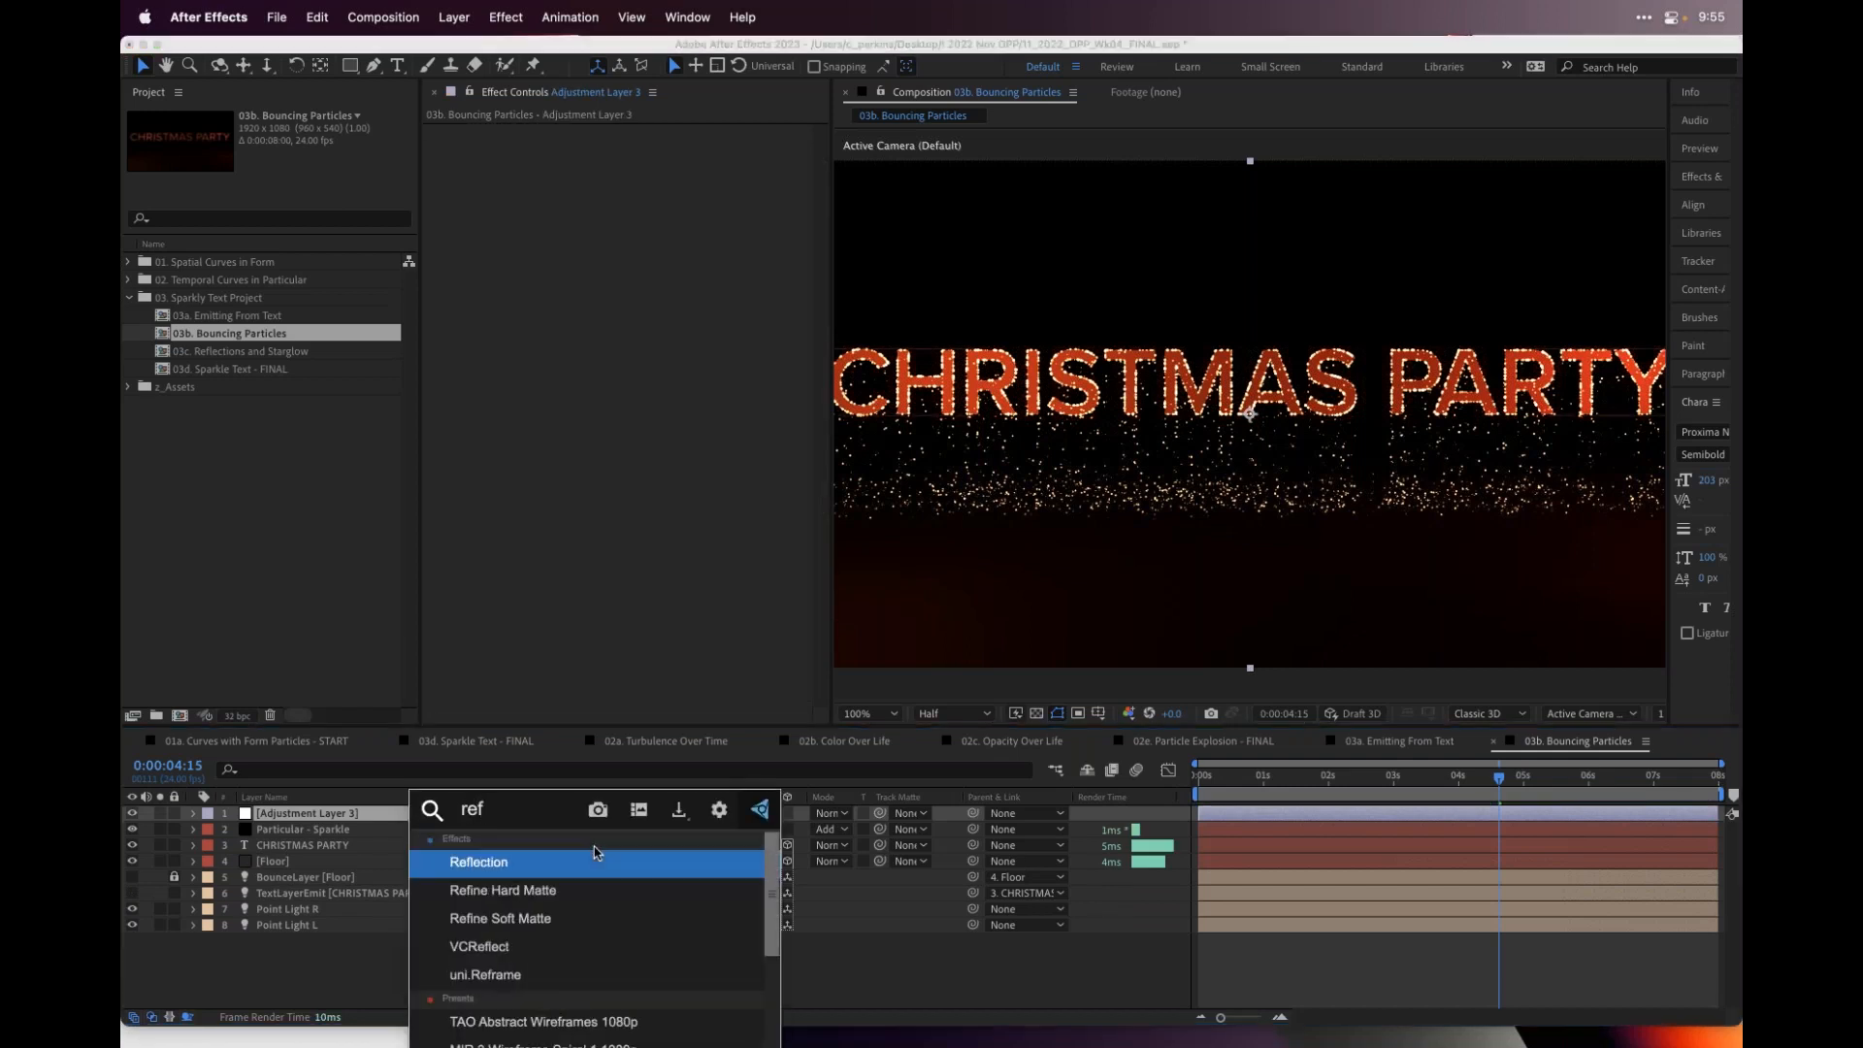
{"action": "key", "text": "Return"}
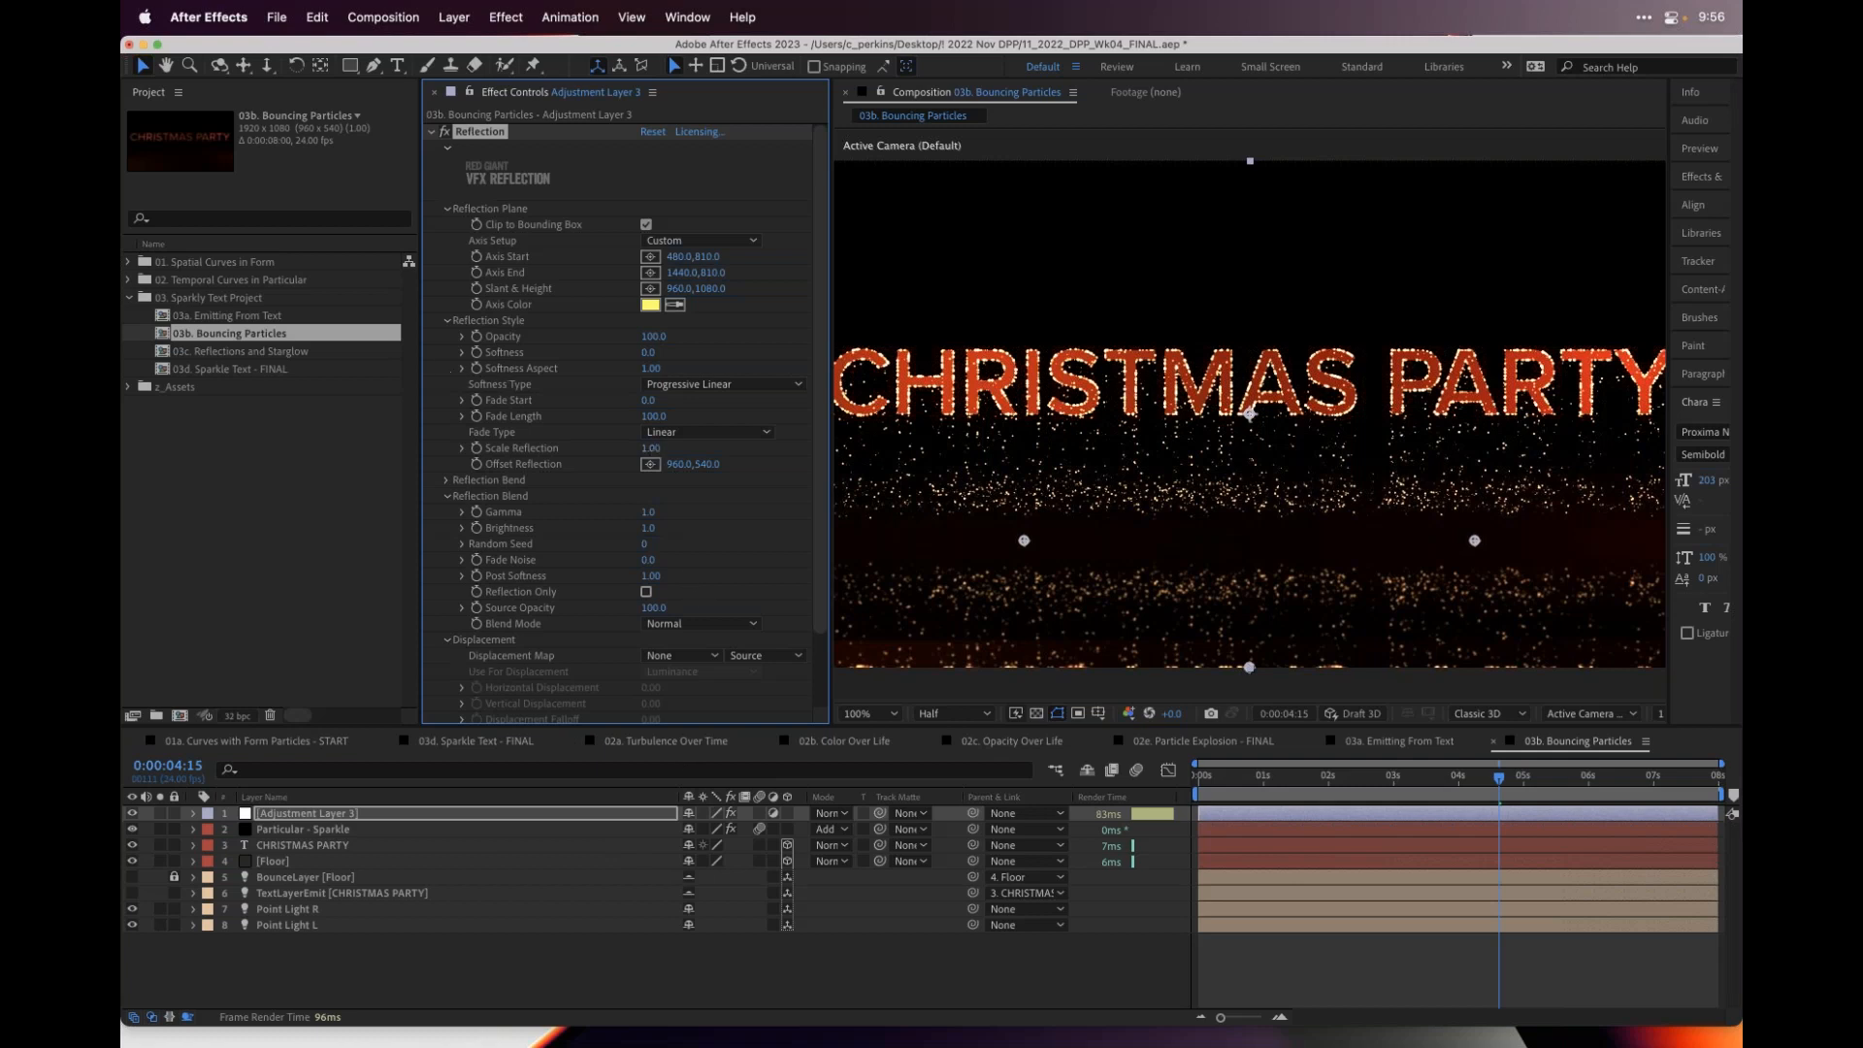
- Raise the reflection line by setting Axis Start to 480, 760 and Axis End to 1440, 760
{"action": "left_click_drag", "start_coordinate": [417, 379], "coordinate": [368, 378]}
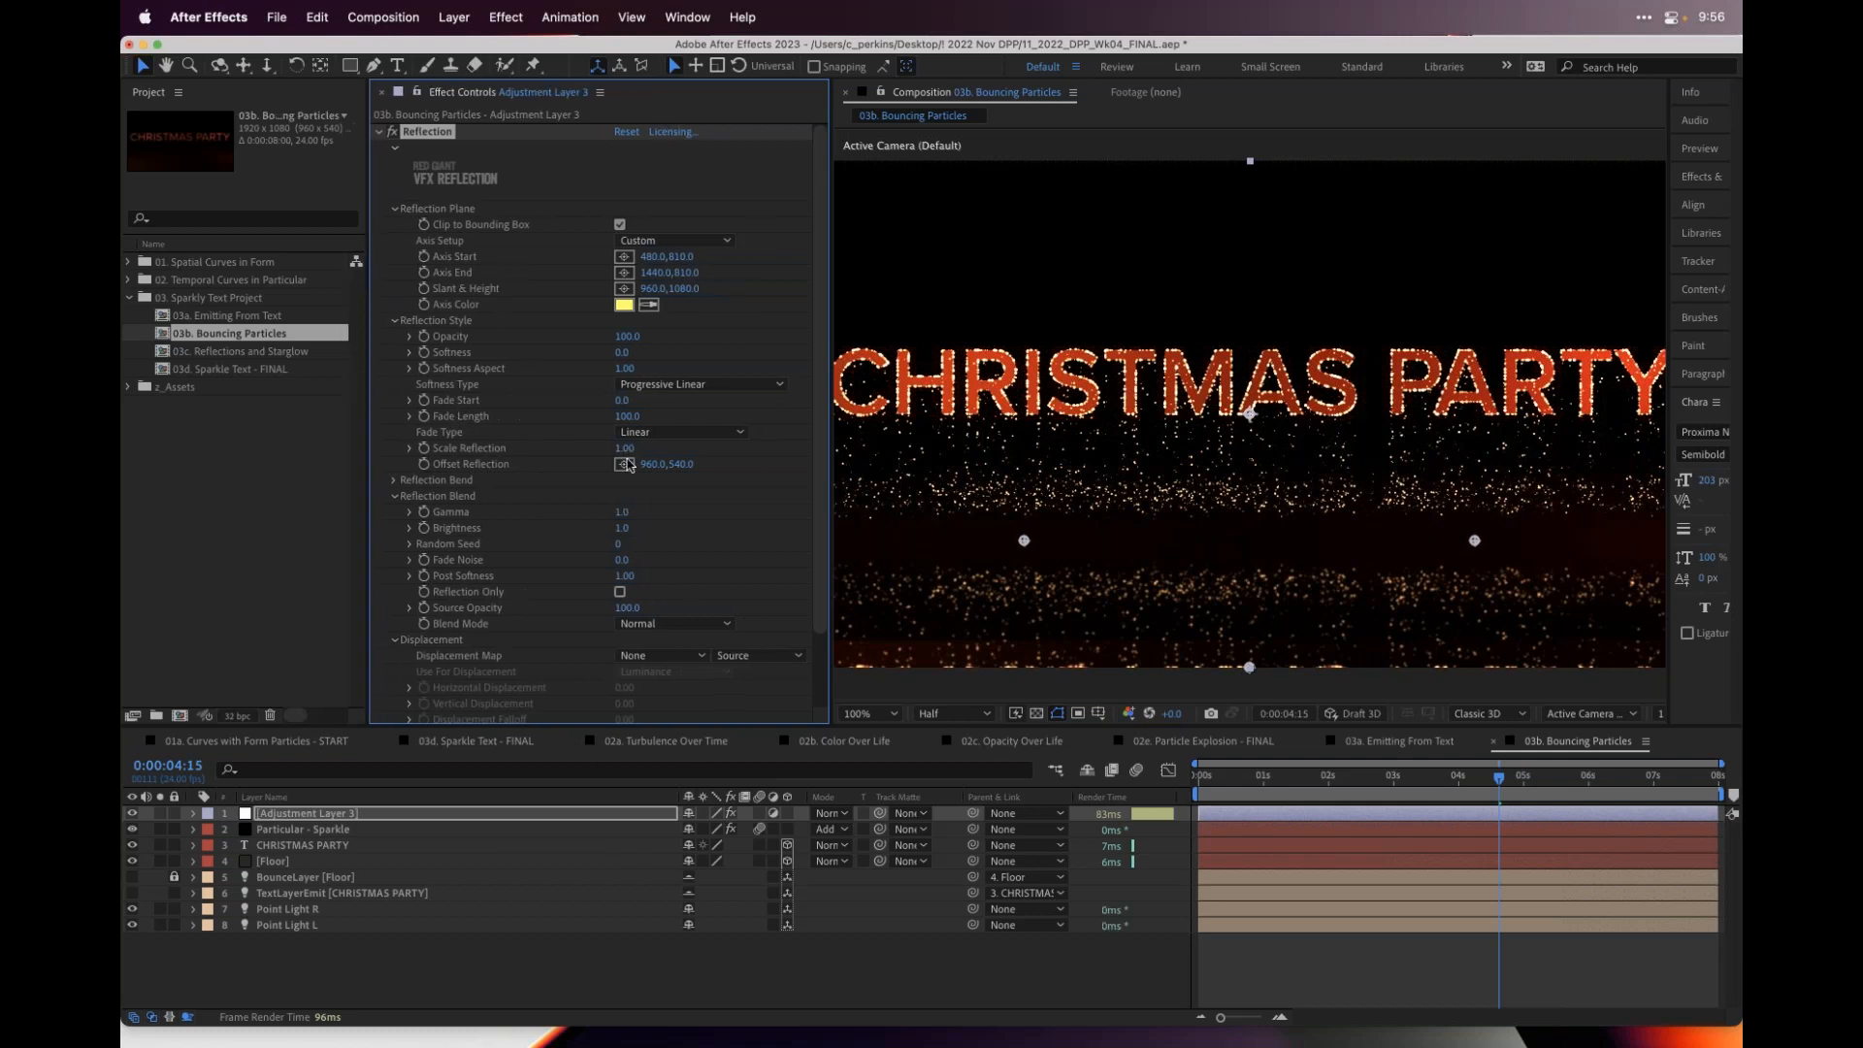
{"action": "left_click_drag", "start_coordinate": [830, 462], "coordinate": [745, 462]}
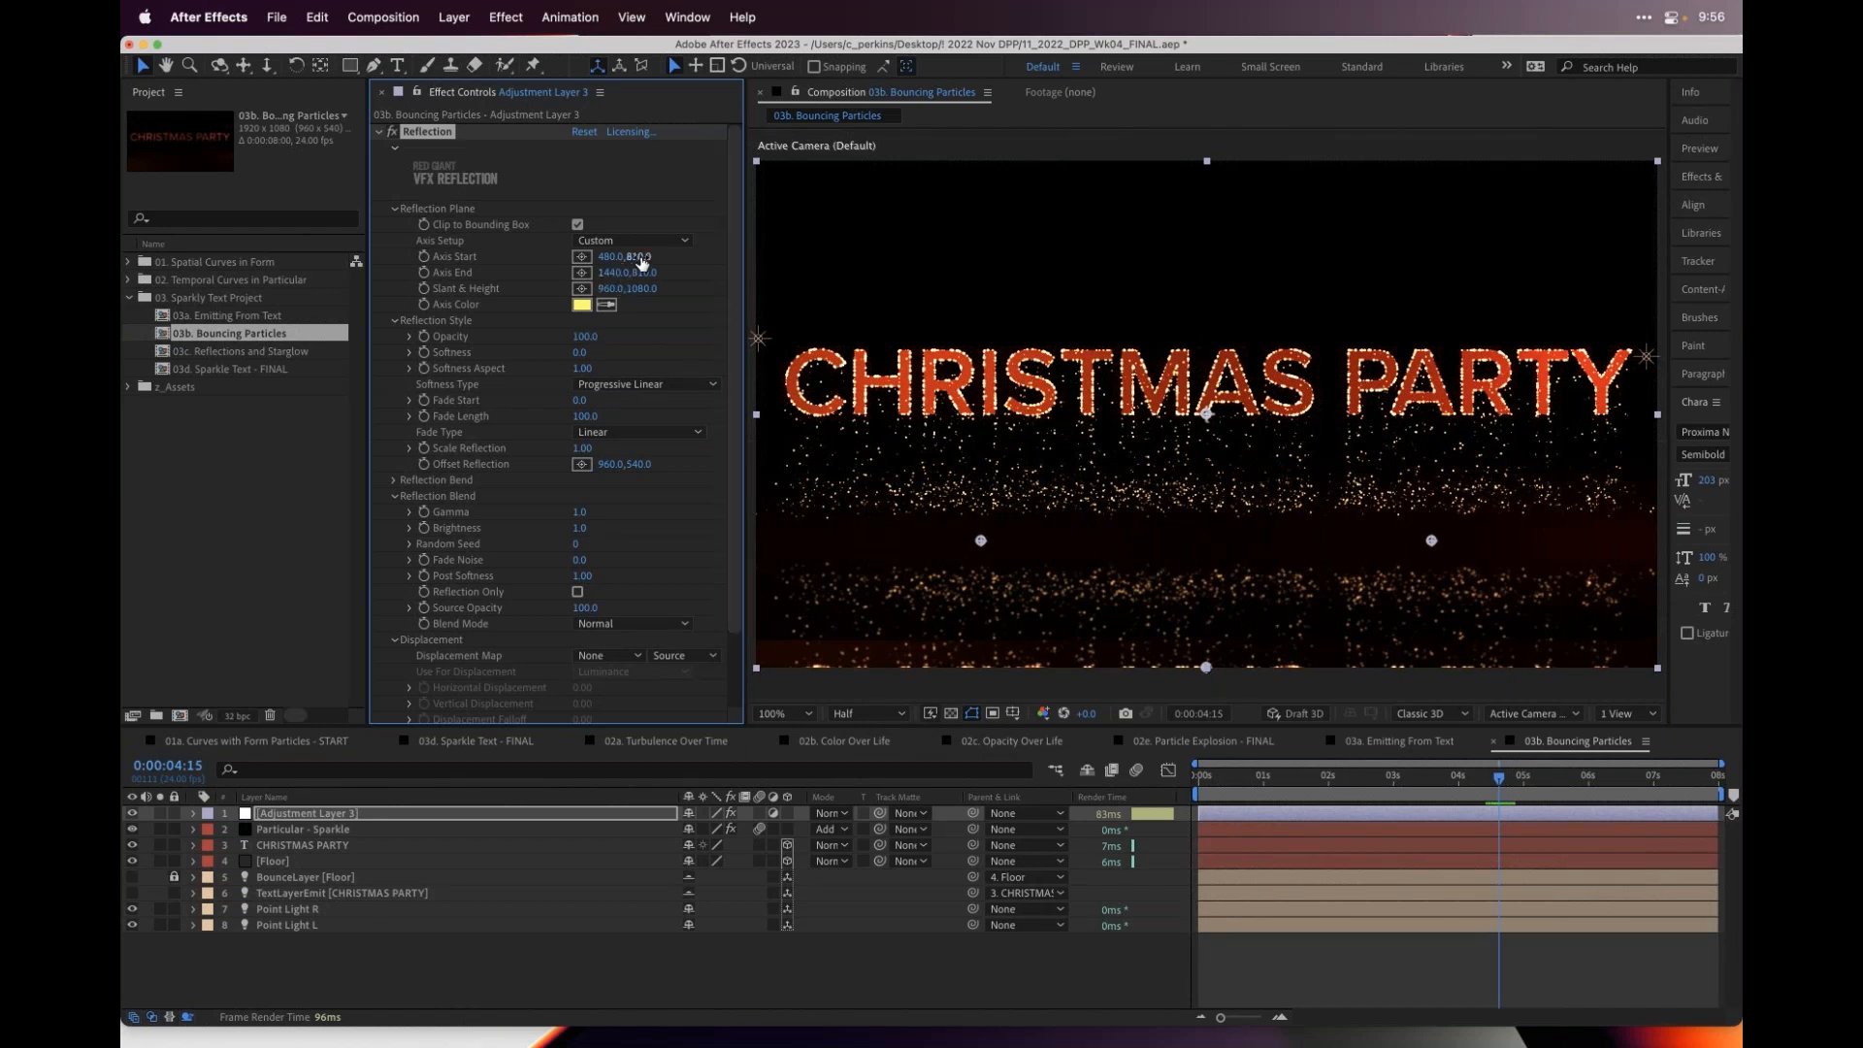
{"action": "left_click_drag", "start_coordinate": [633, 256], "coordinate": [531, 291]}
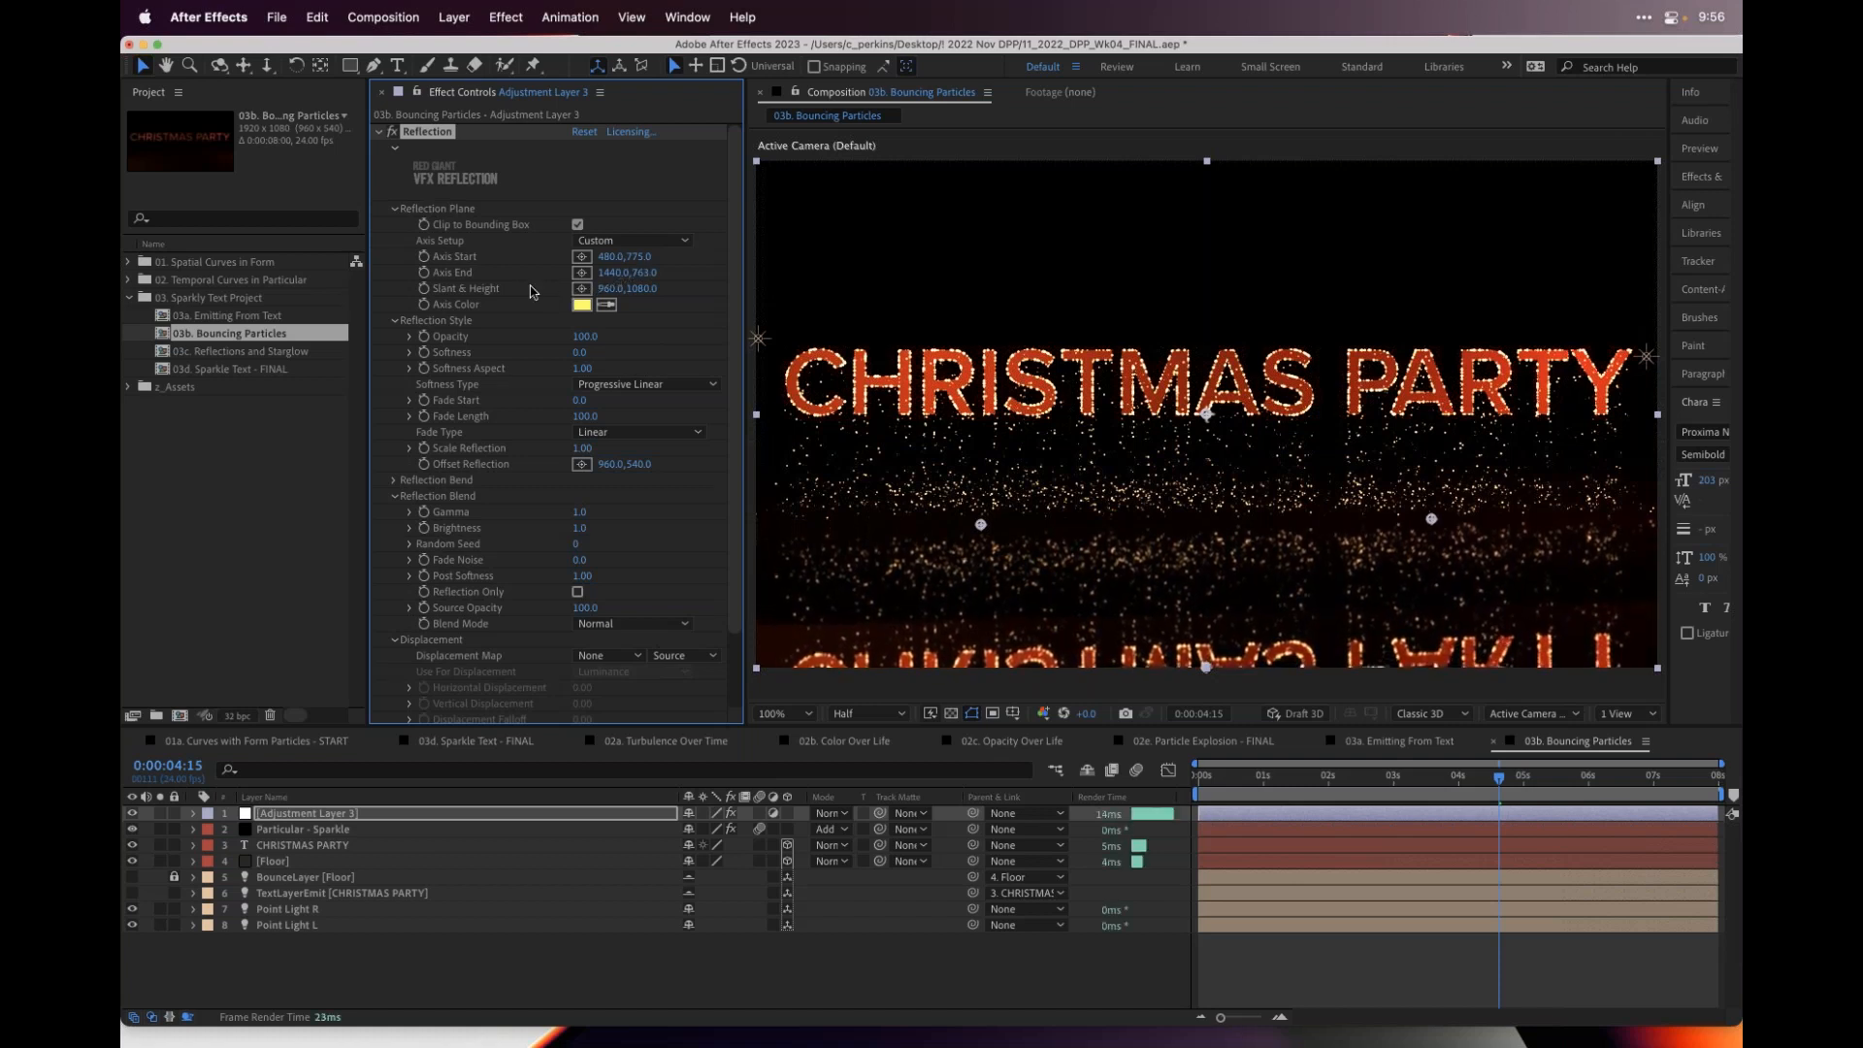
{"action": "left_click_drag", "start_coordinate": [636, 260], "coordinate": [628, 273]}
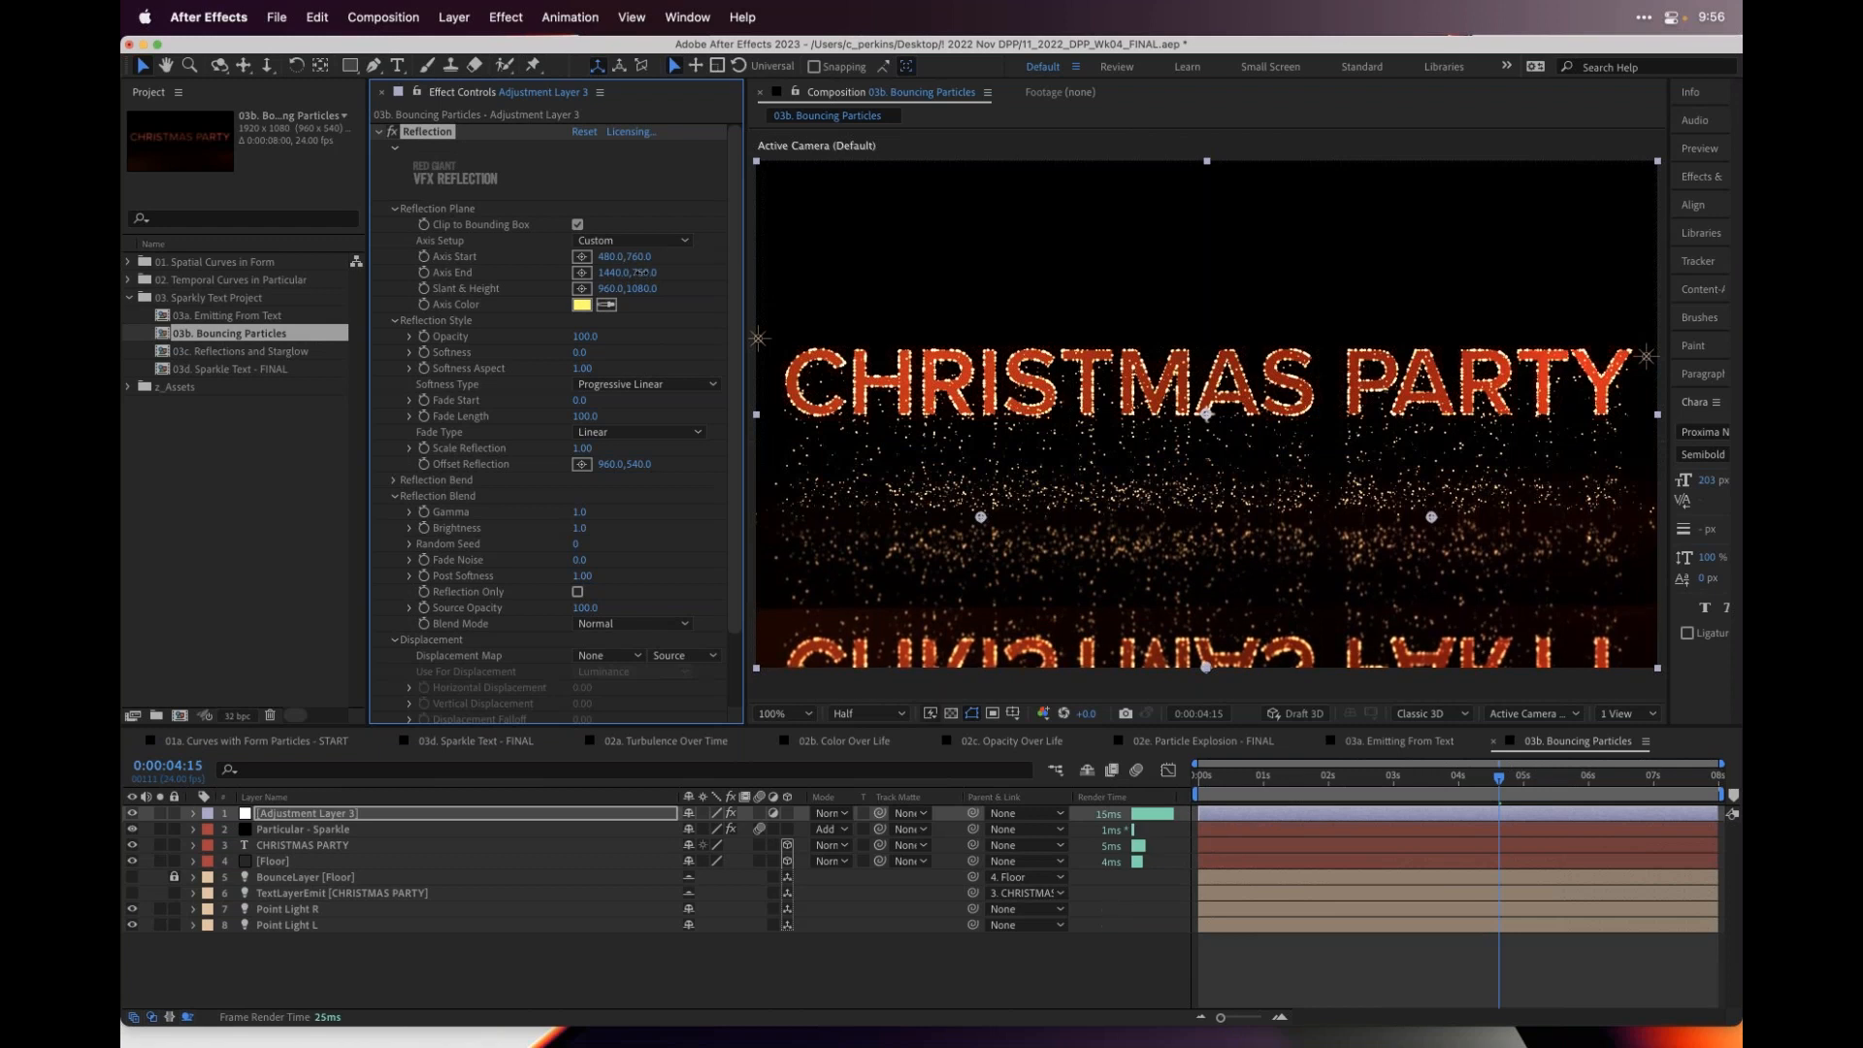
- Set the reflection's Slant & Height to 960, 872 and scrub the timeline to check the compressed reflection
{"action": "key", "text": "comma"}
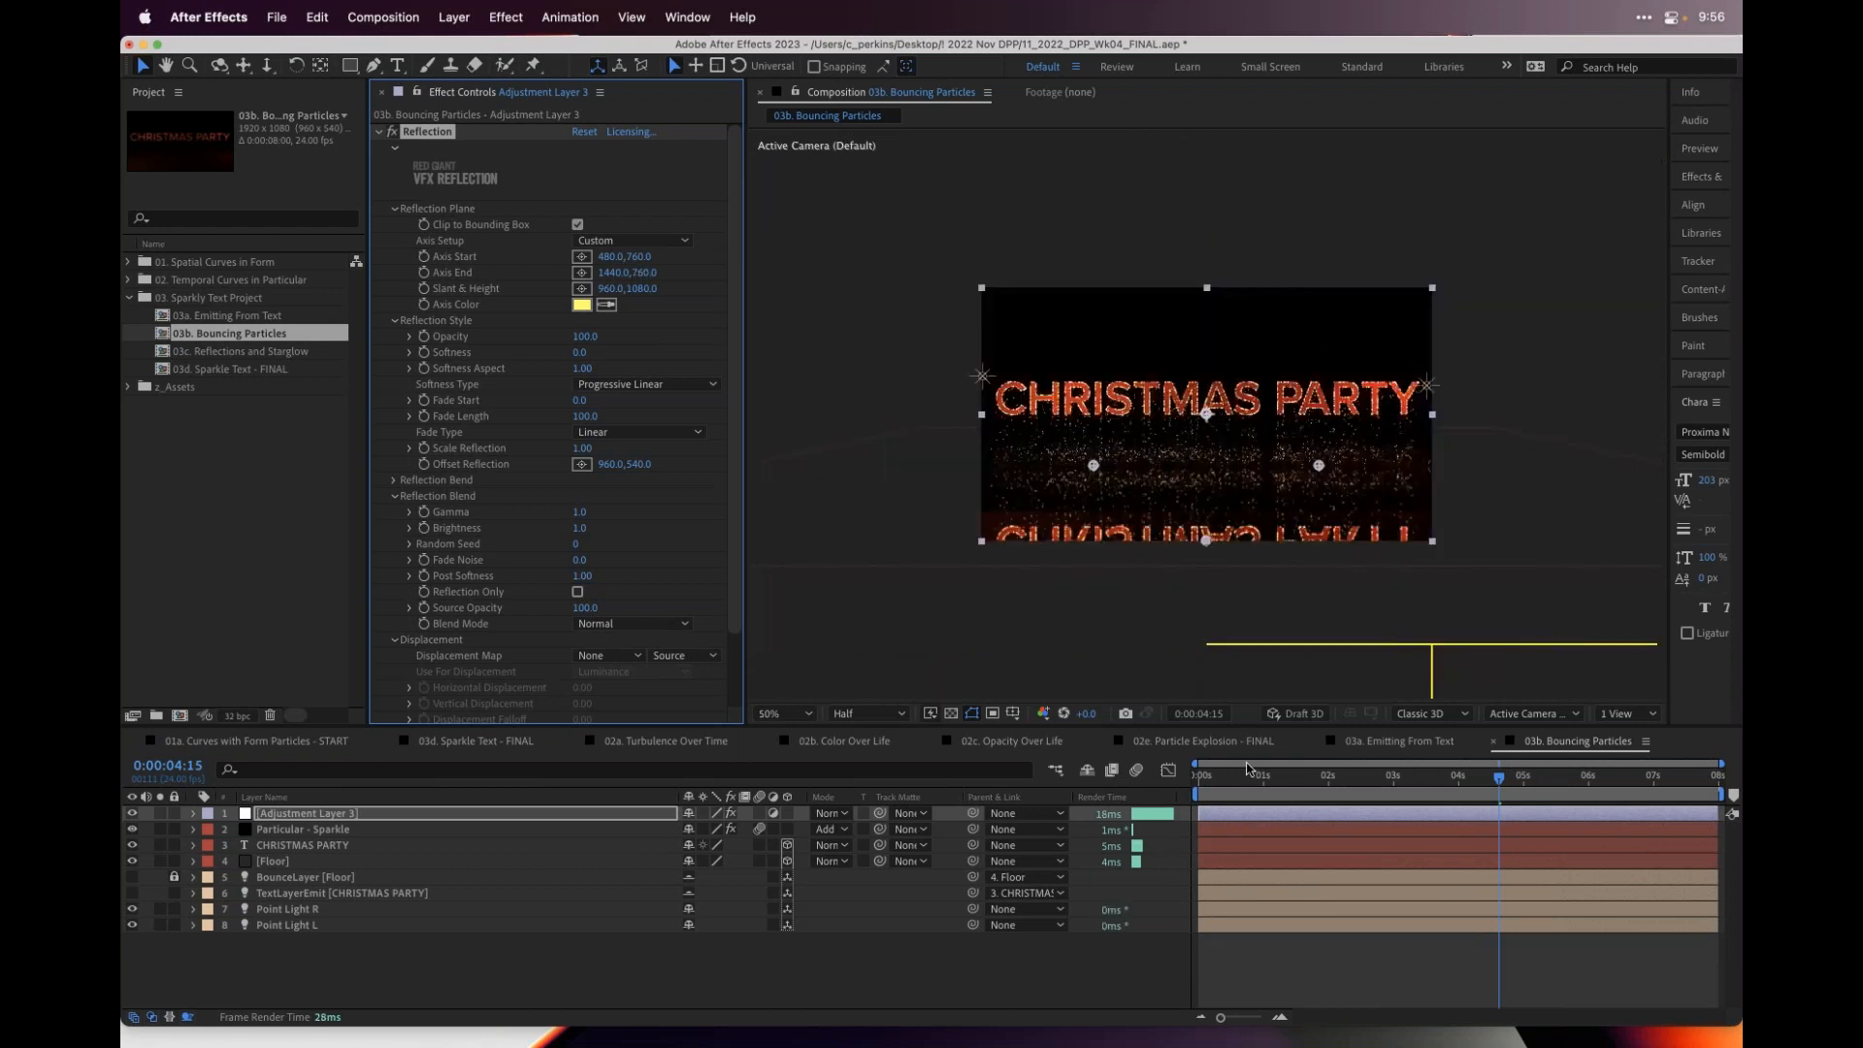
{"action": "left_click_drag", "start_coordinate": [1232, 777], "coordinate": [1428, 774]}
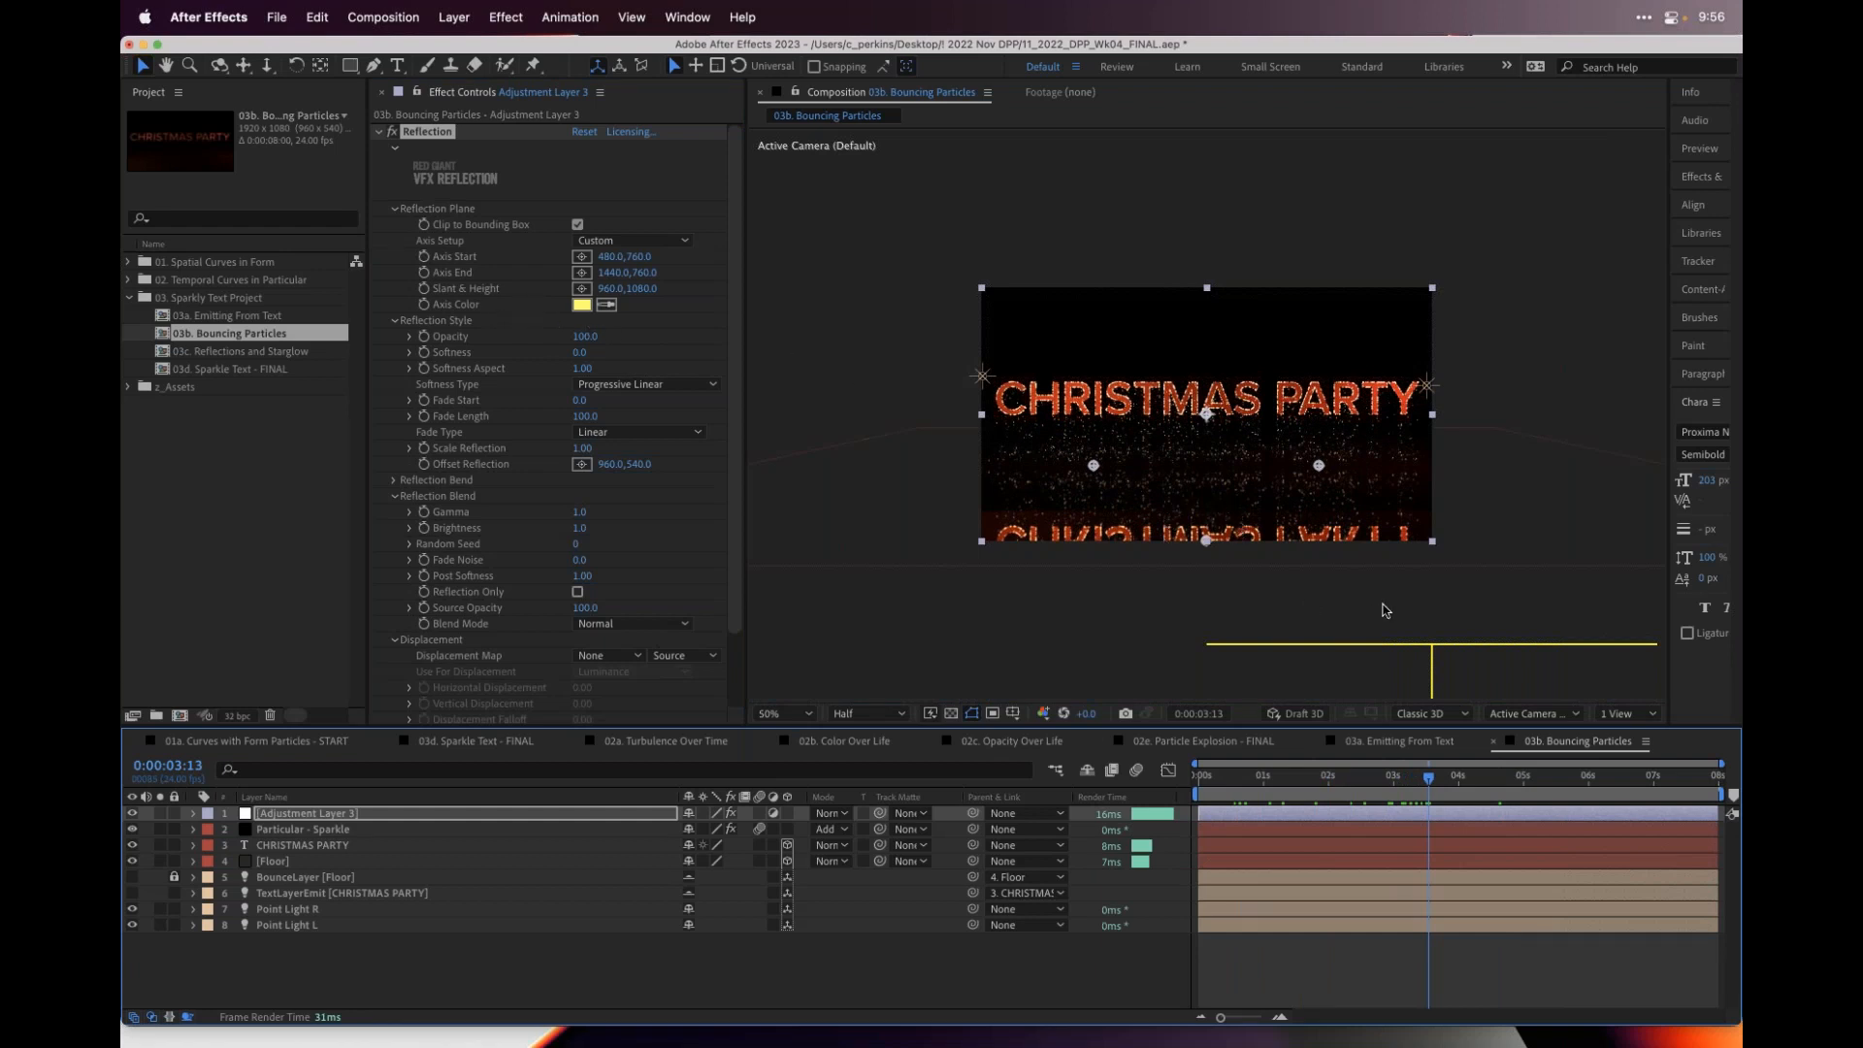
{"action": "scroll", "coordinate": [1384, 610], "scroll_direction": "down", "scroll_amount": 5}
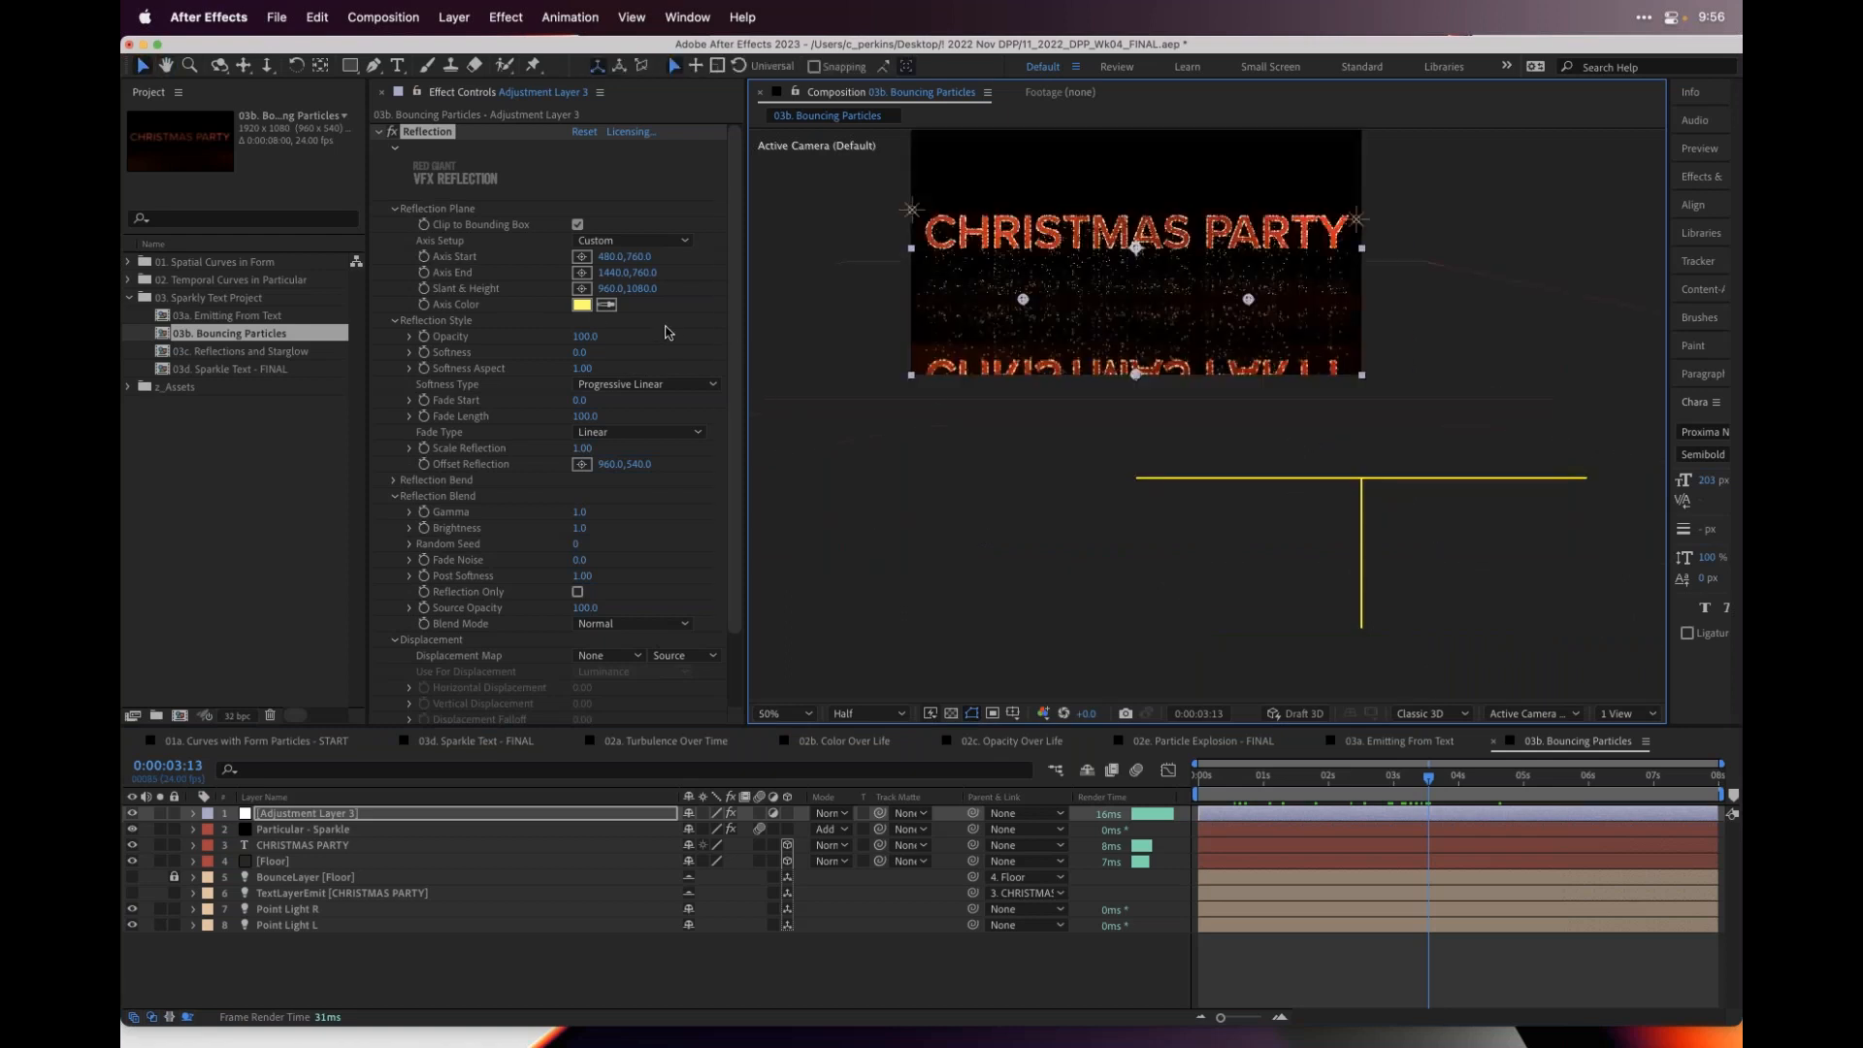
{"action": "left_click_drag", "start_coordinate": [641, 288], "coordinate": [458, 302]}
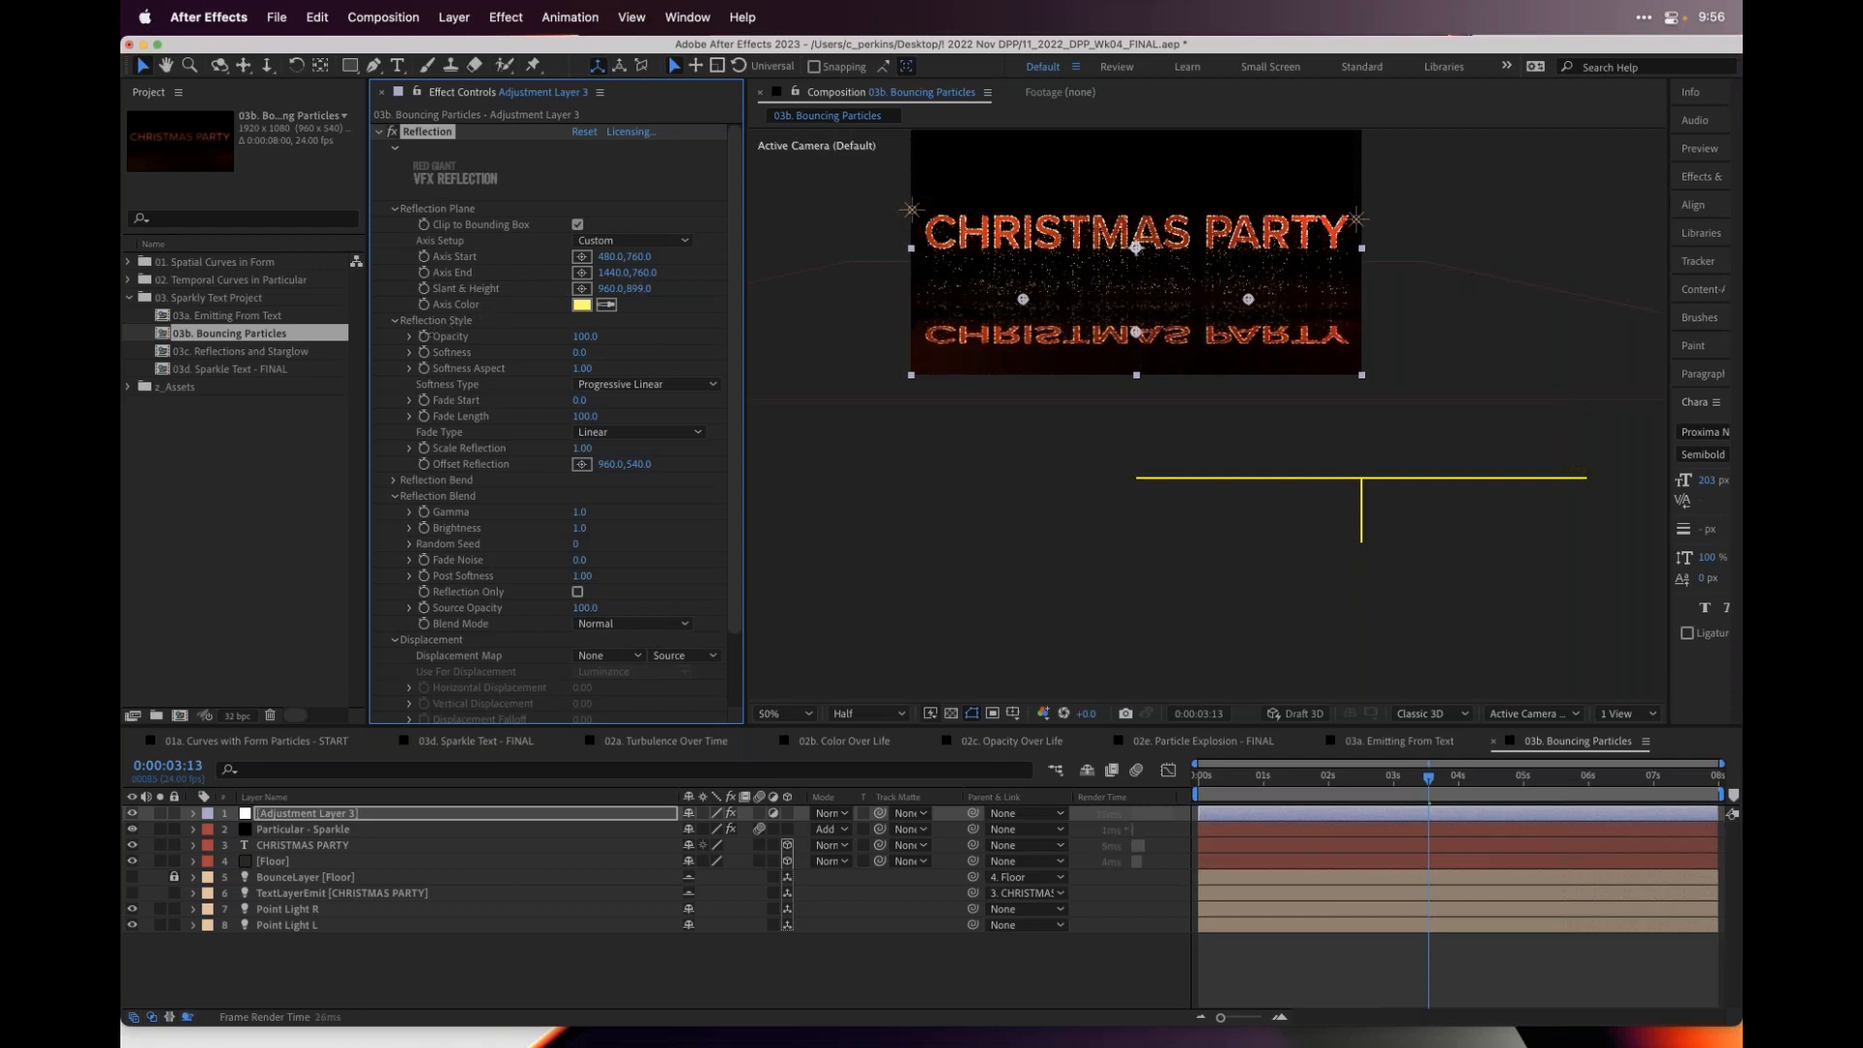
{"action": "scroll", "coordinate": [1239, 347], "scroll_direction": "up", "scroll_amount": 2}
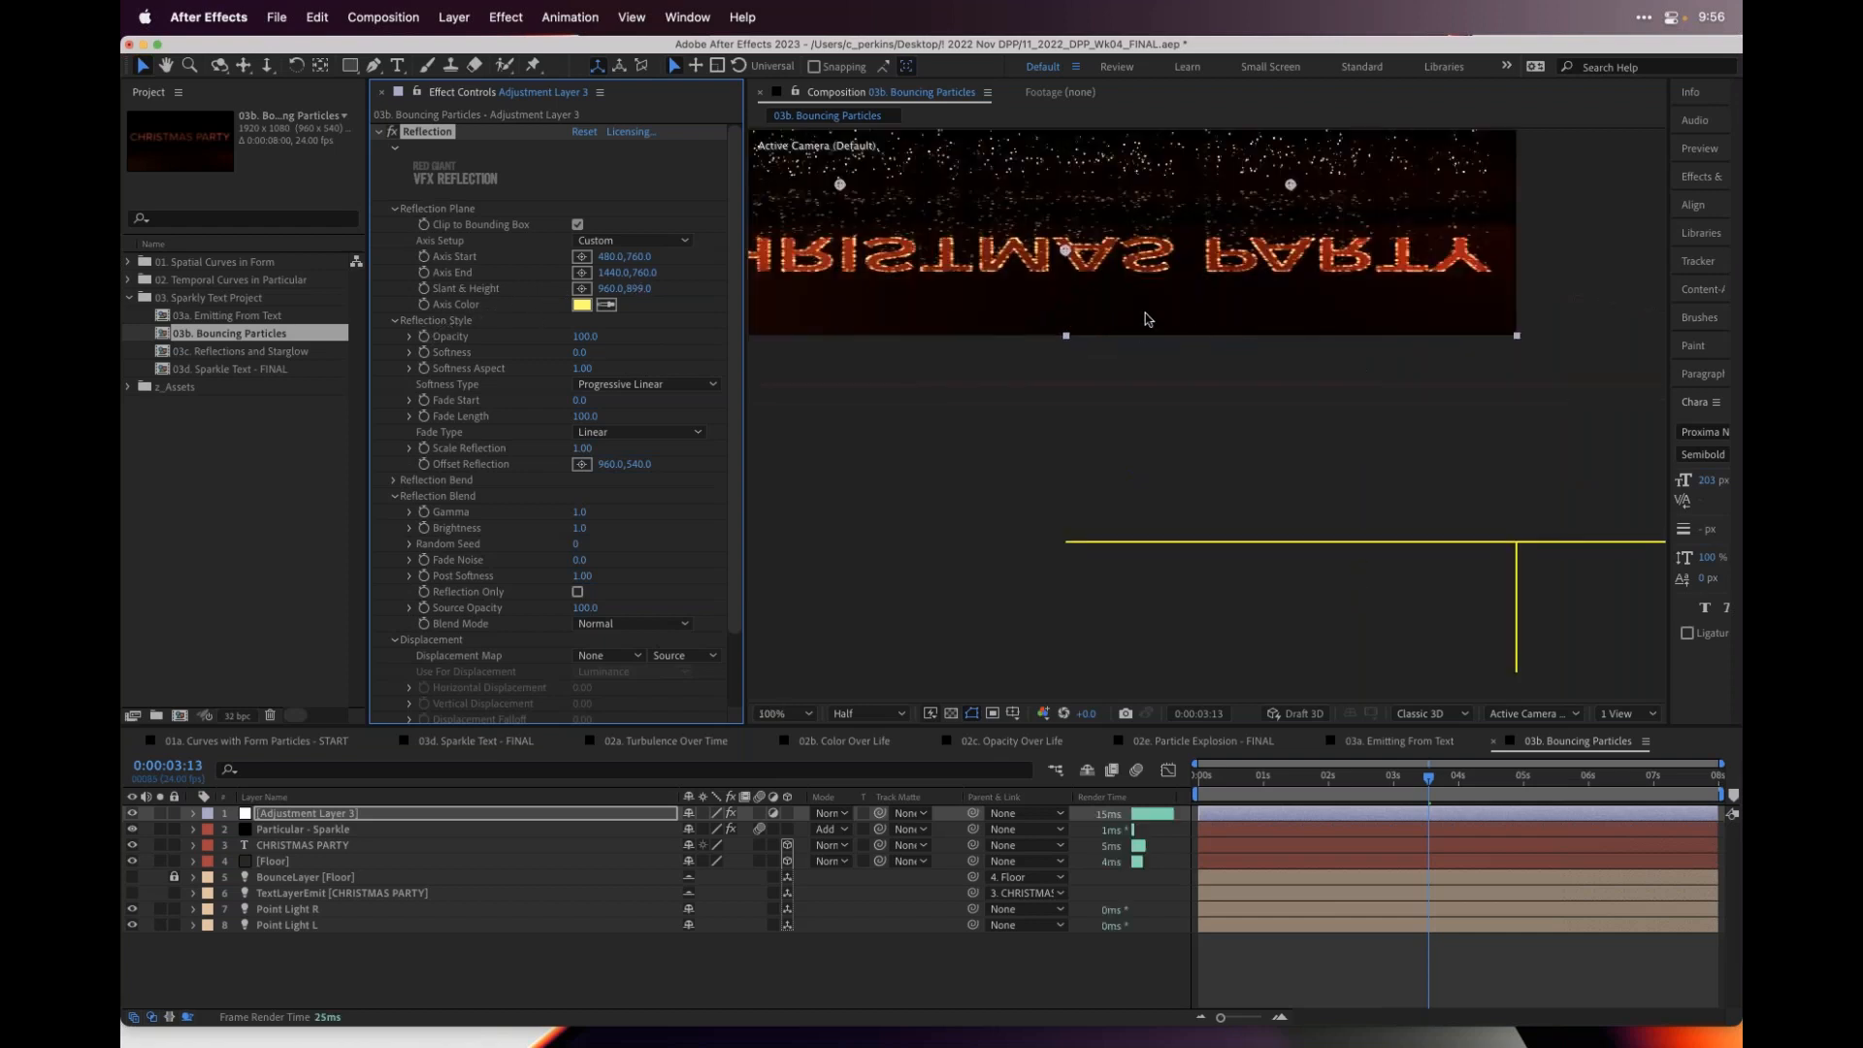
{"action": "scroll", "coordinate": [1145, 319], "scroll_direction": "up", "scroll_amount": 5}
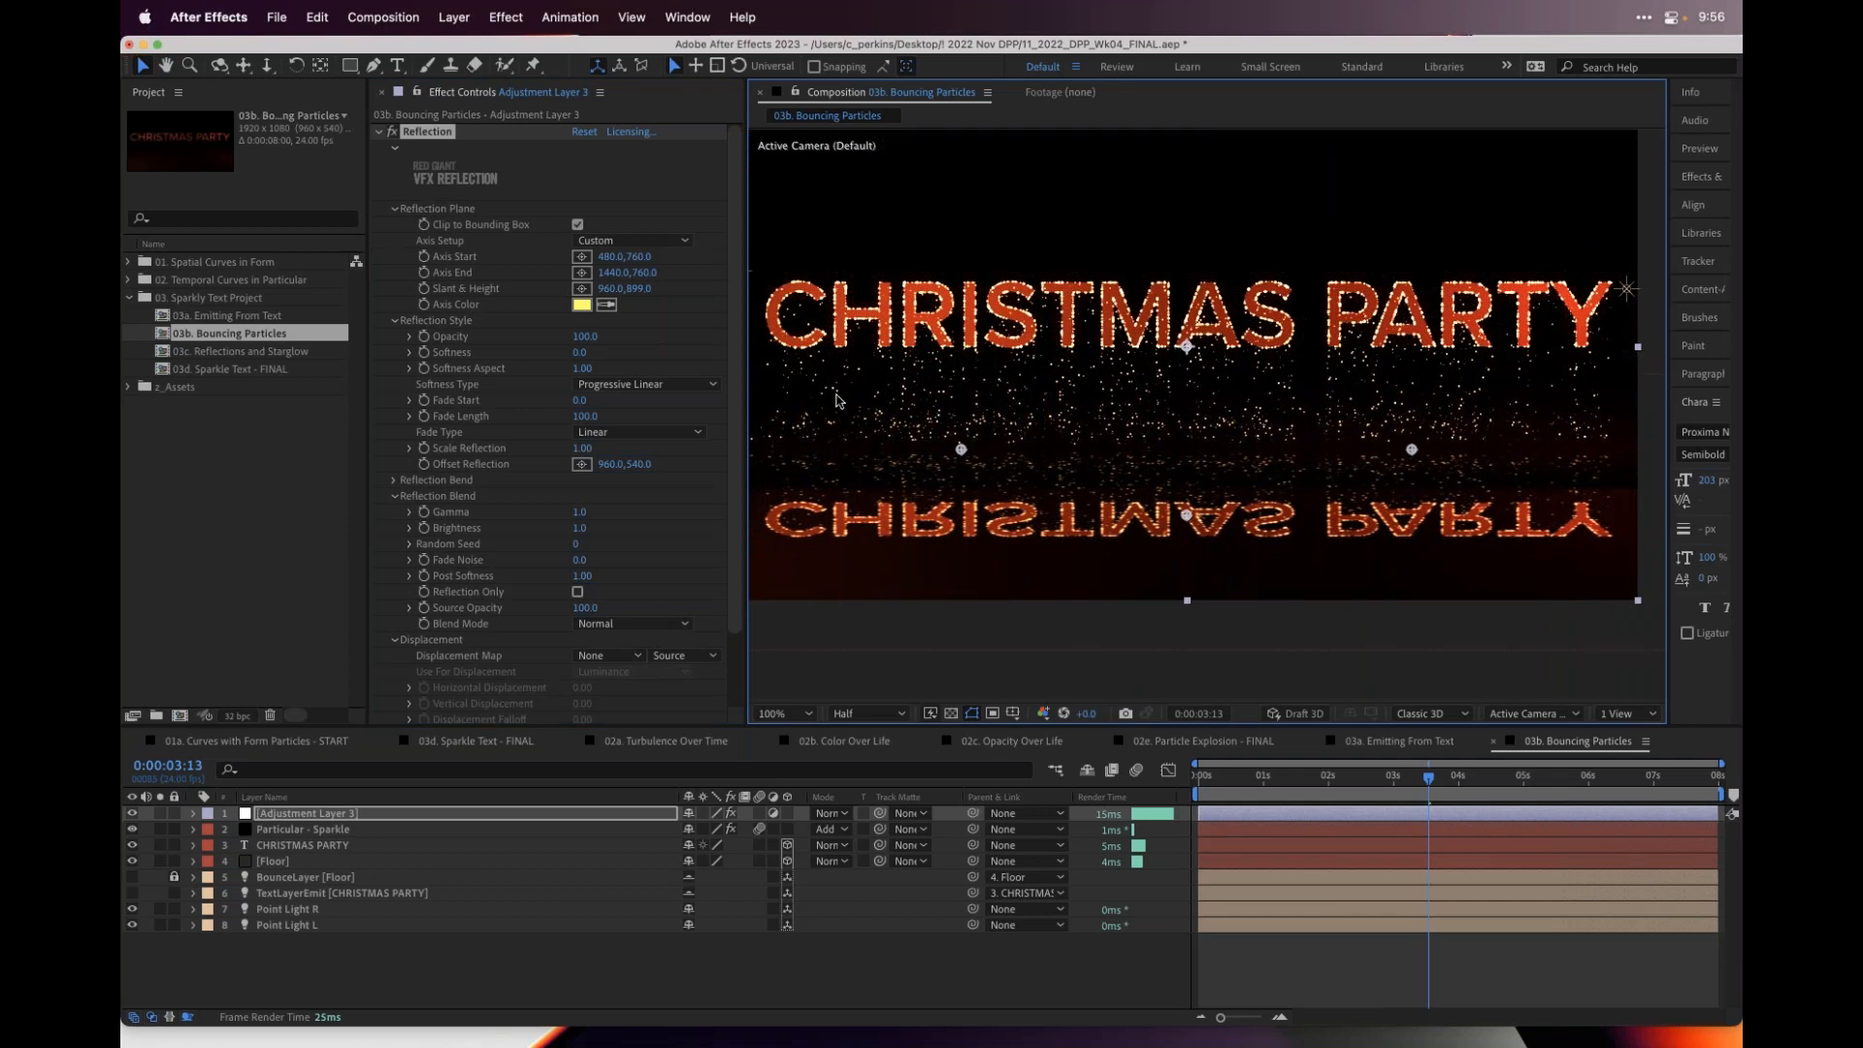
{"action": "left_click_drag", "start_coordinate": [639, 288], "coordinate": [615, 291]}
{"action": "left_click_drag", "start_coordinate": [1236, 784], "coordinate": [1483, 765]}
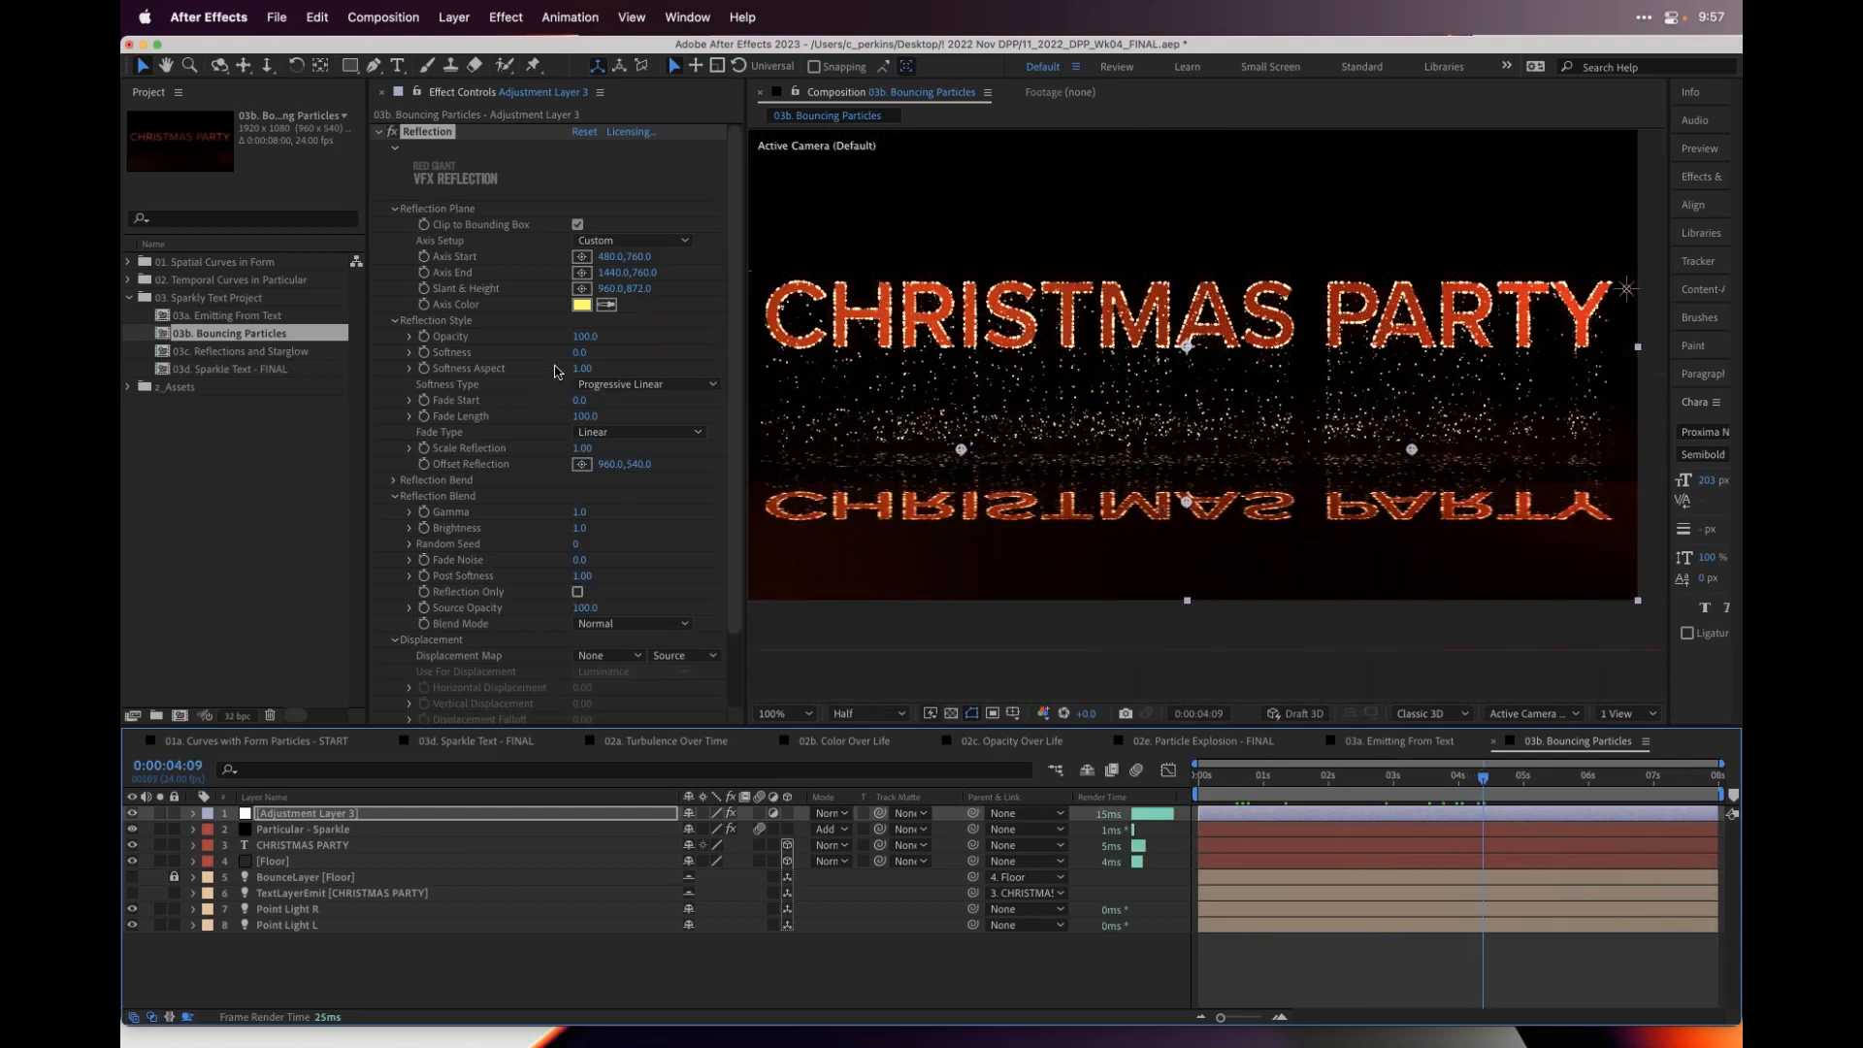
- Soften and fade the reflection with Opacity 71, Softness 3 and Fade Length 40
{"action": "mouse_move", "coordinate": [585, 335]}
{"action": "left_mouse_down"}
{"action": "mouse_move", "coordinate": [548, 336]}
{"action": "mouse_move", "coordinate": [602, 352]}
{"action": "mouse_move", "coordinate": [588, 361]}
{"action": "left_mouse_up"}
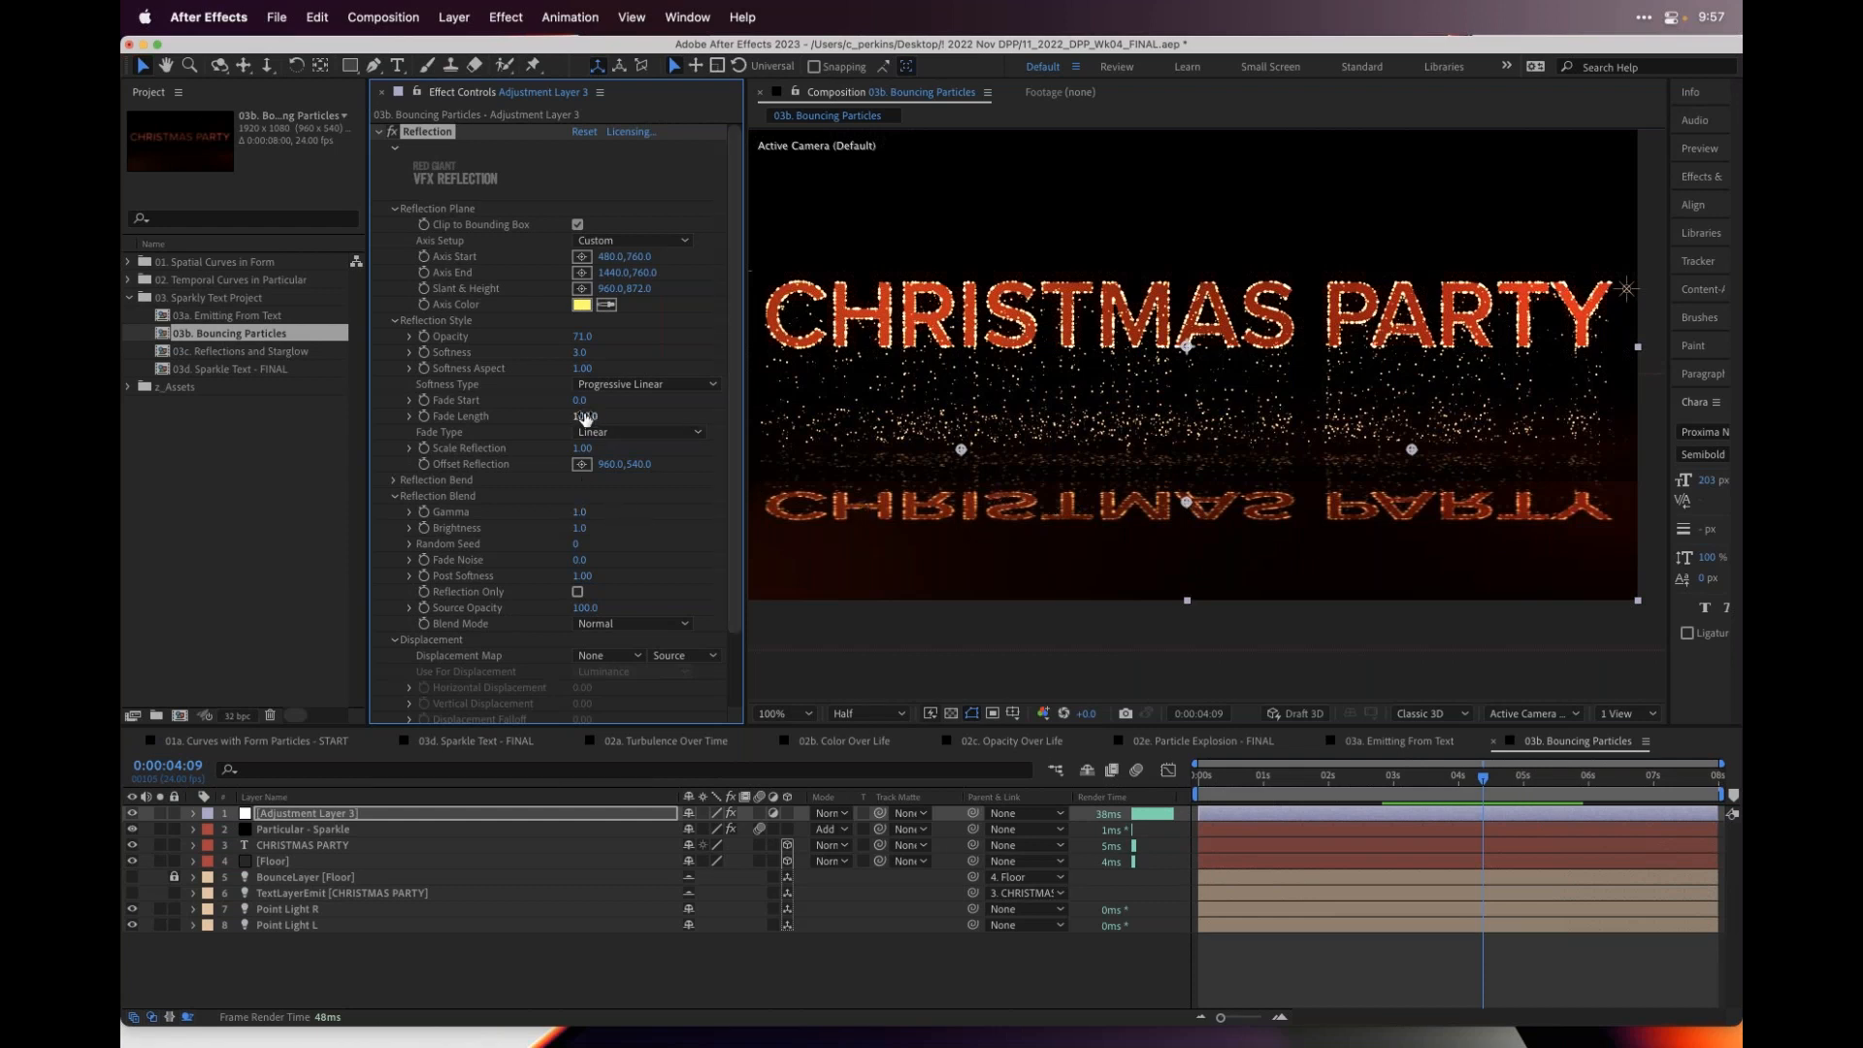
{"action": "left_click_drag", "start_coordinate": [582, 415], "coordinate": [970, 551]}
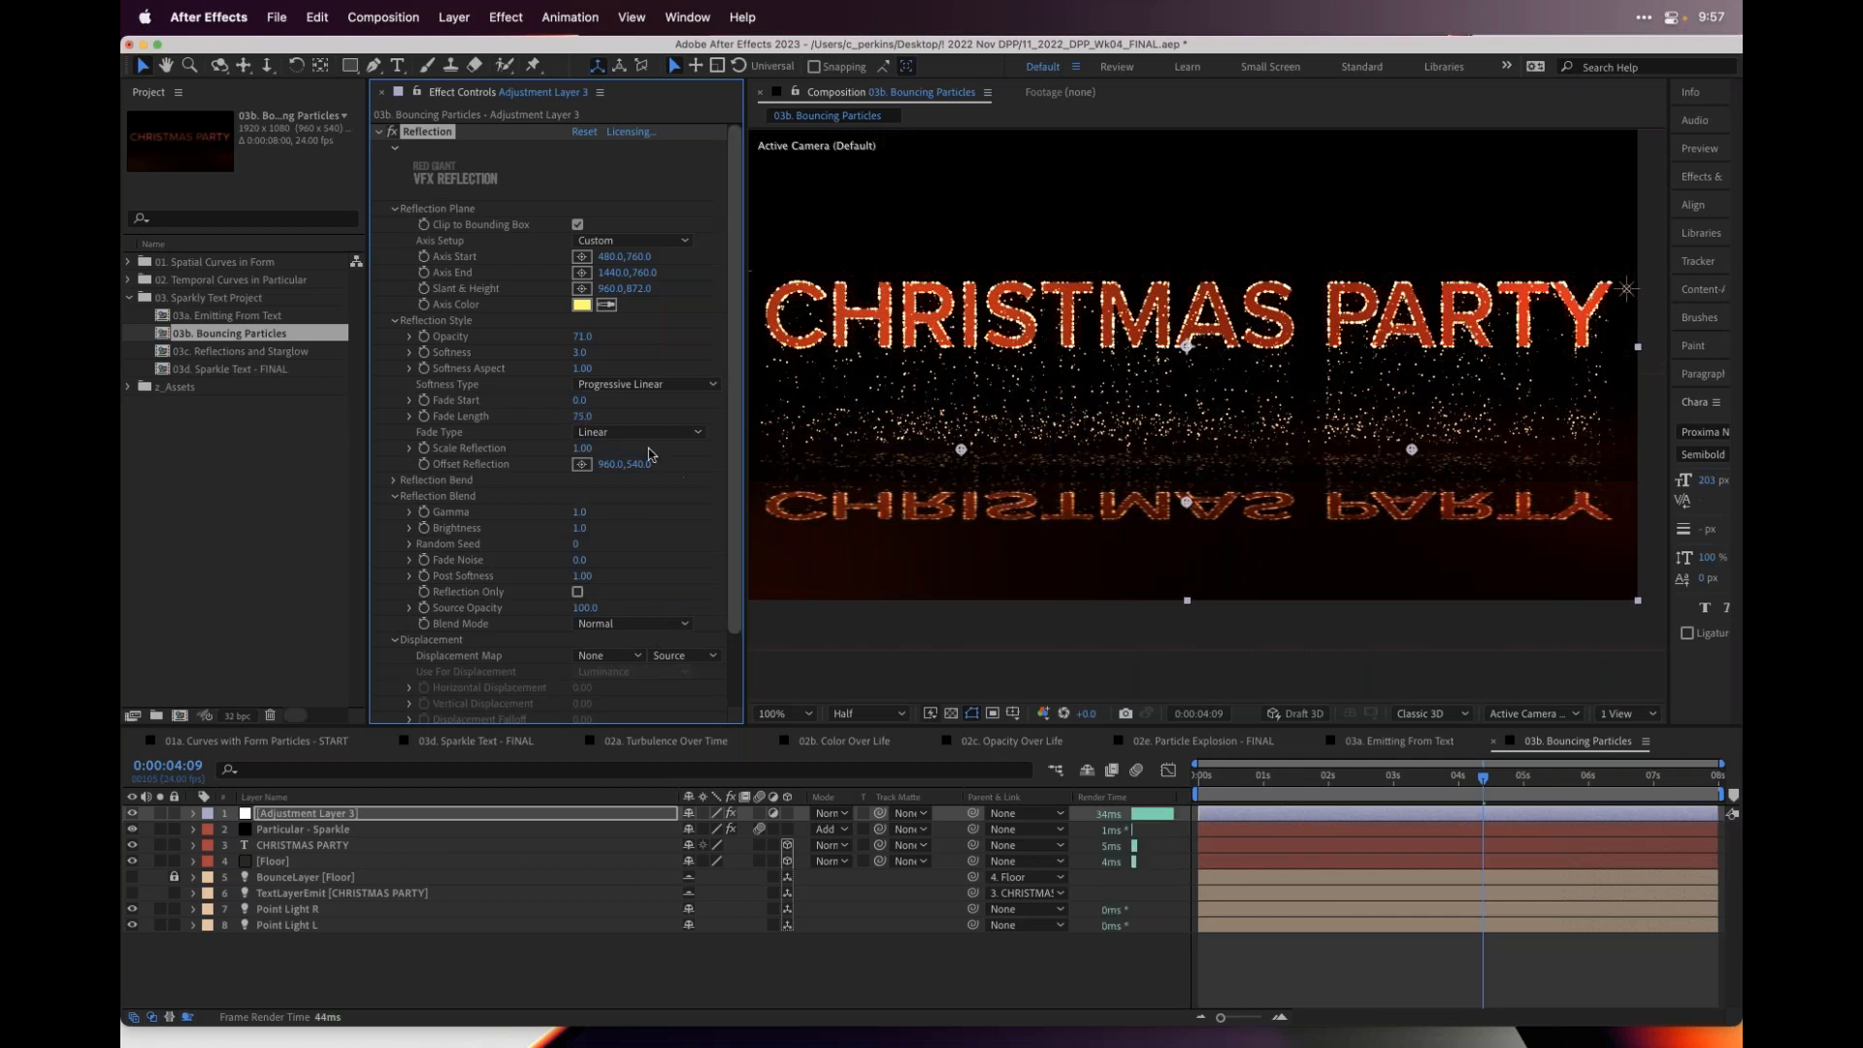
{"action": "left_click_drag", "start_coordinate": [597, 419], "coordinate": [573, 416]}
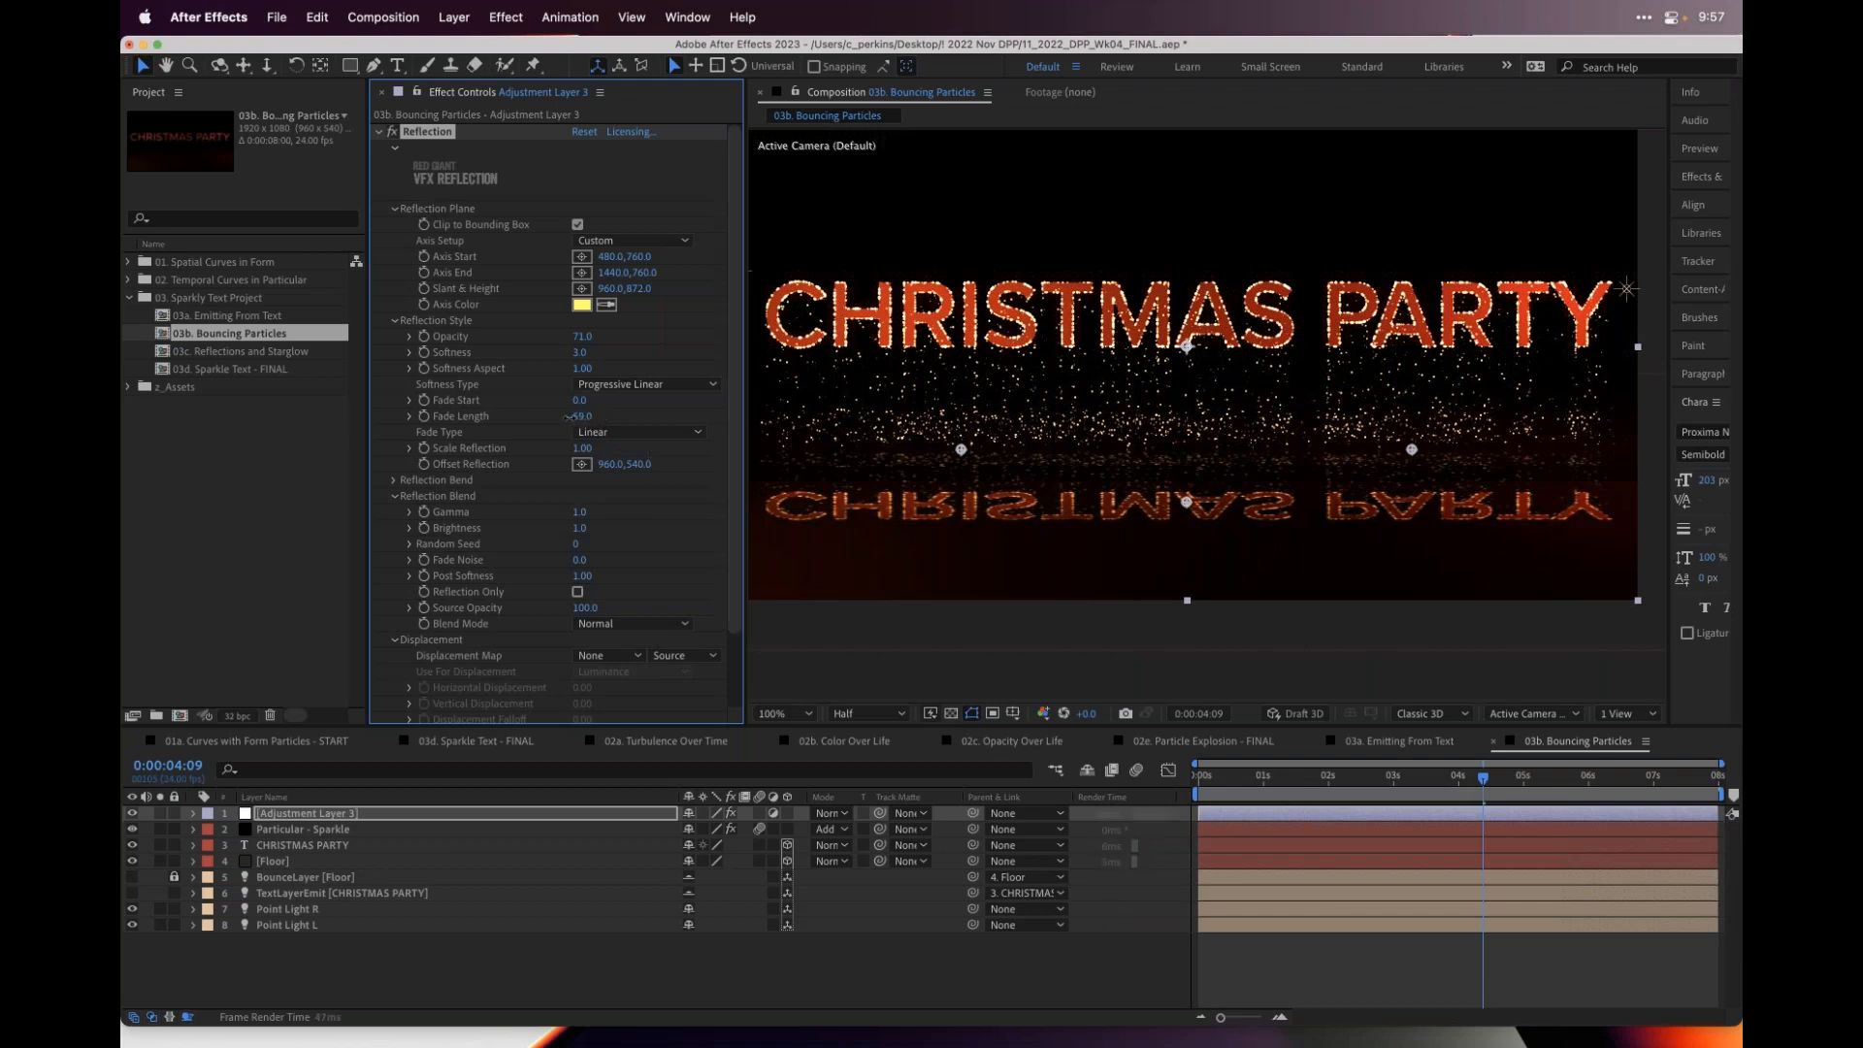
{"action": "left_click_drag", "start_coordinate": [554, 420], "coordinate": [555, 420]}
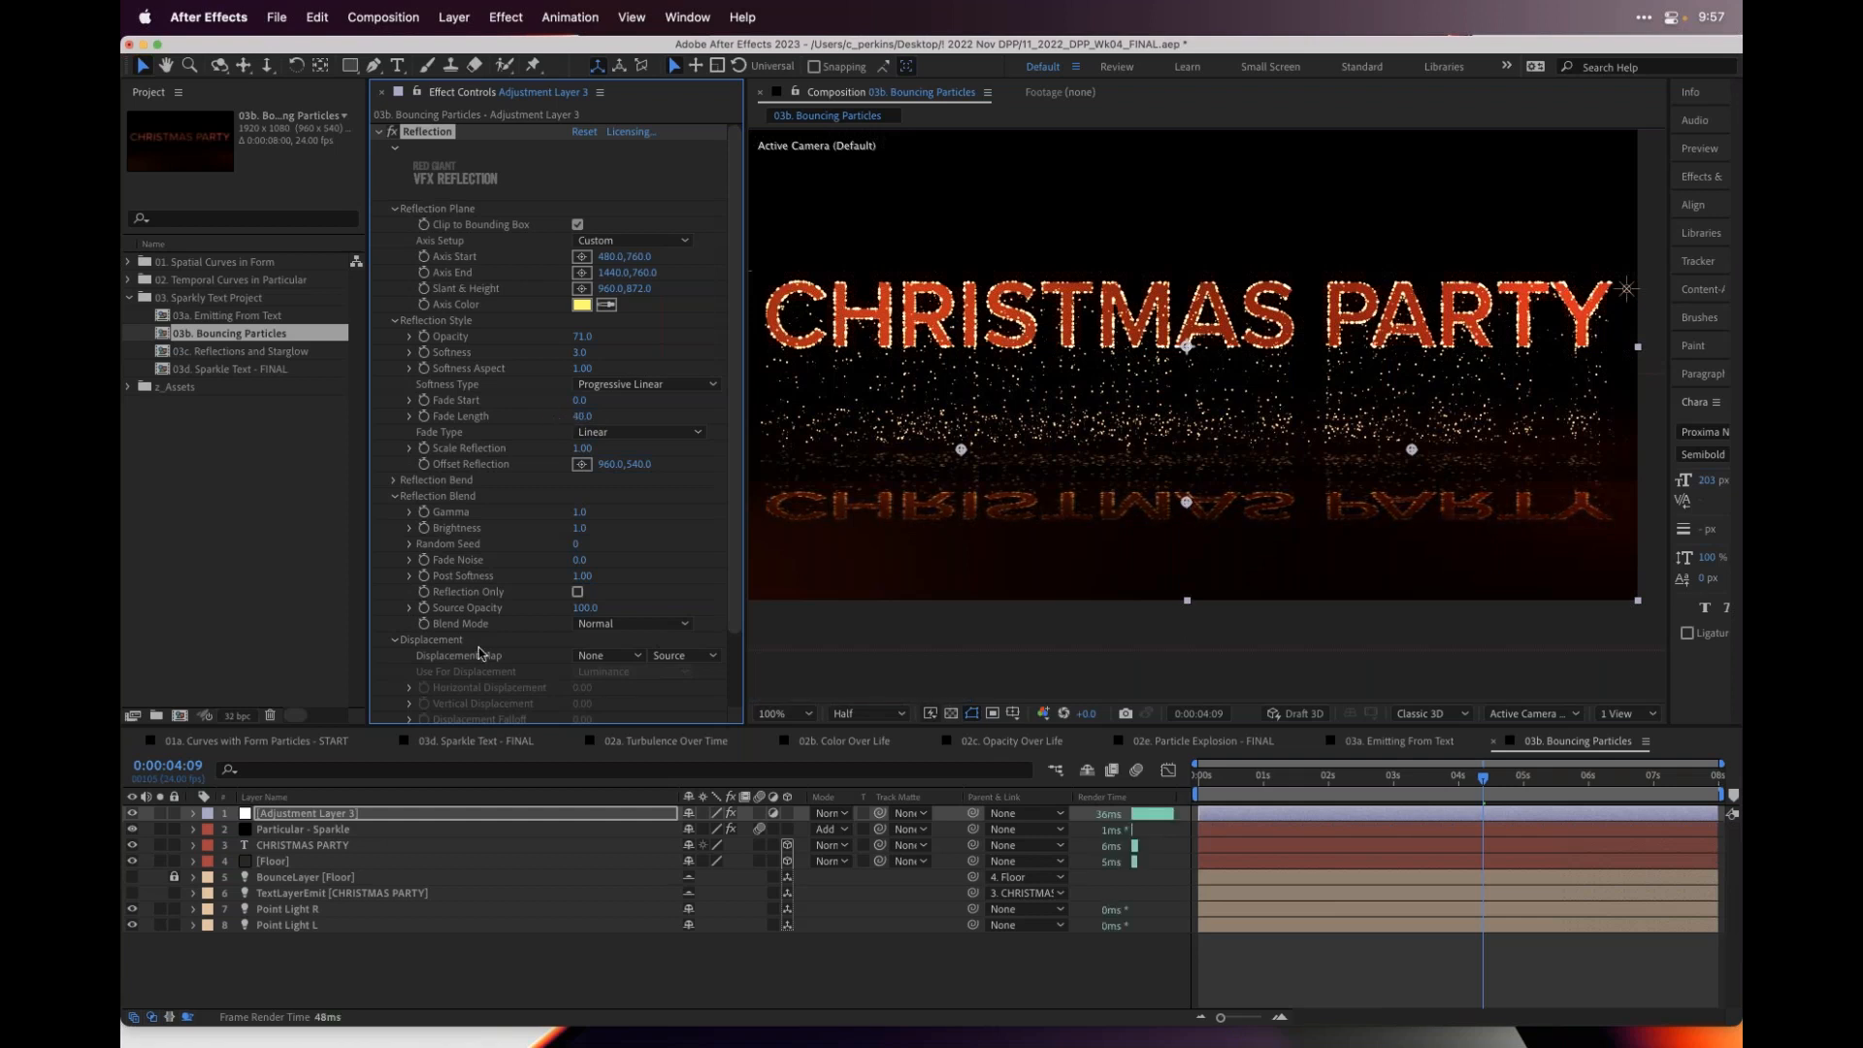
- Open the 03c. Reflections and Starglow composition
{"action": "double_click", "coordinate": [166, 353]}
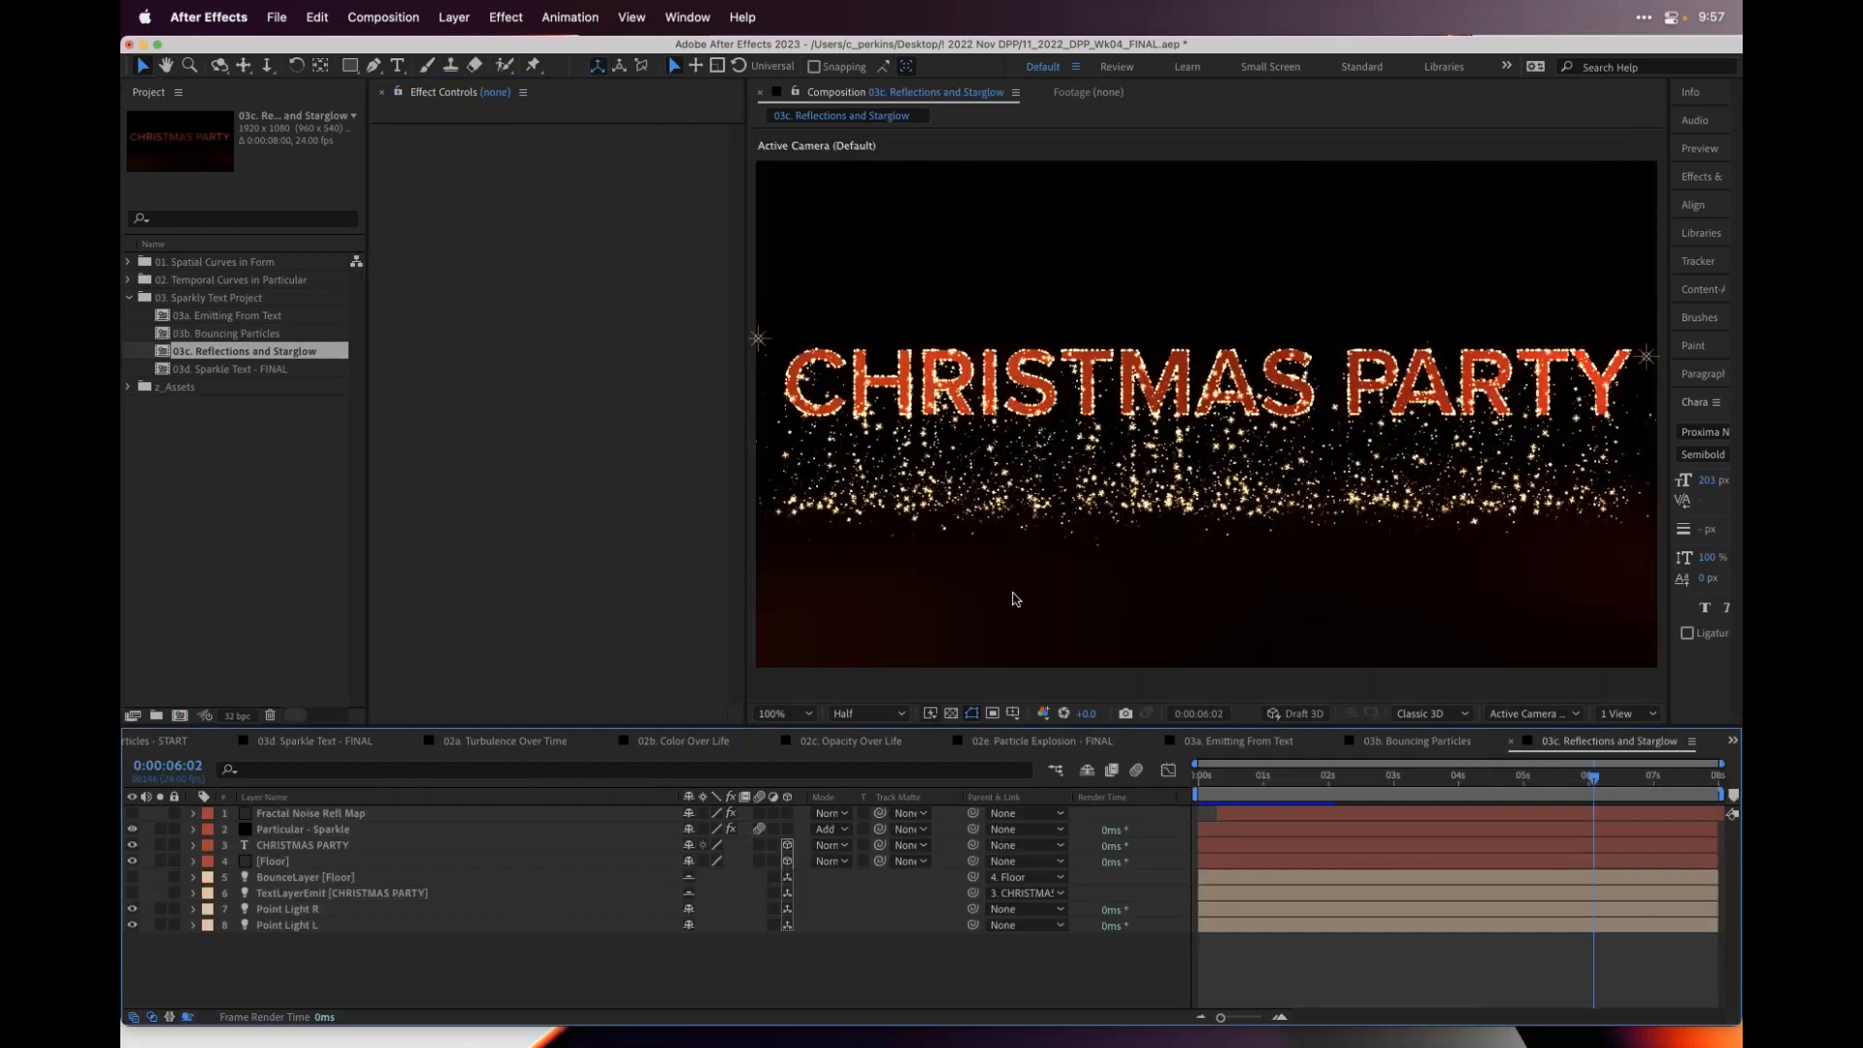
- Copy the Fractal Noise Refl Map layer into 03b. Bouncing Particles and briefly show it to check the noise pattern
{"action": "left_click", "coordinate": [411, 815]}
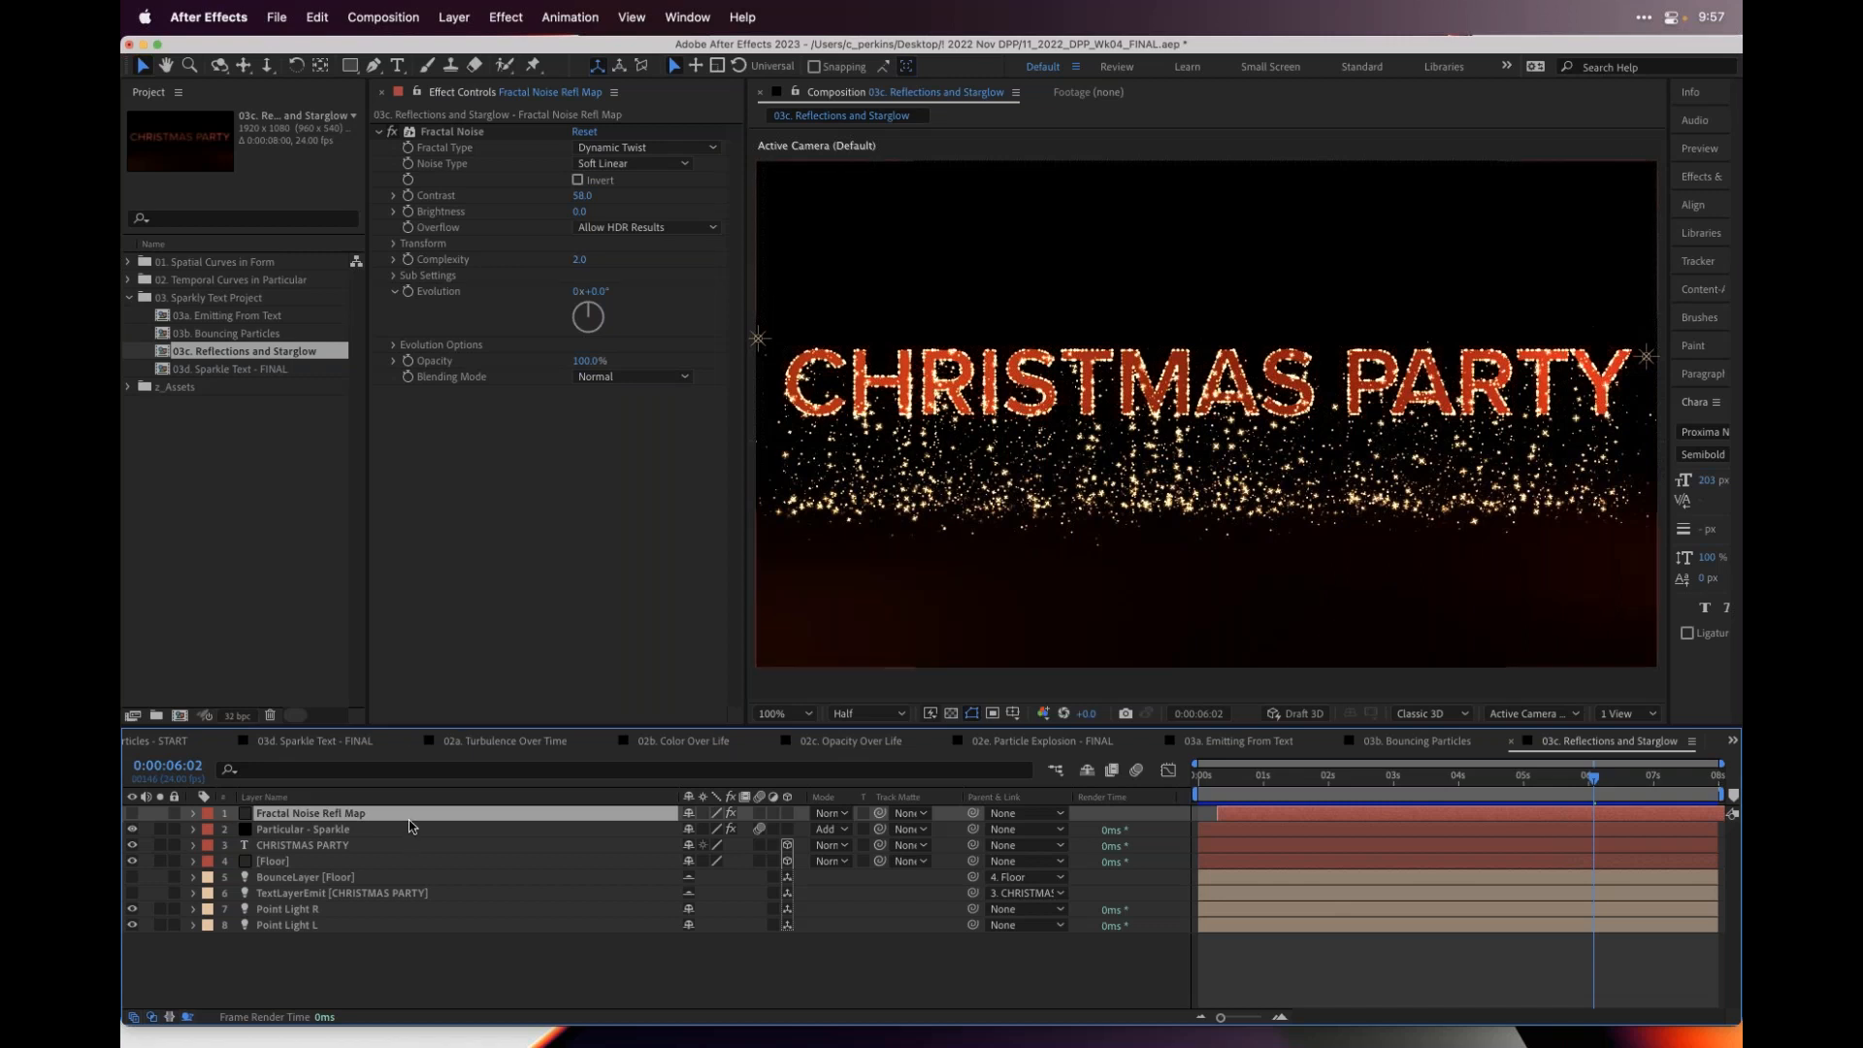
{"action": "left_click", "coordinate": [1424, 742]}
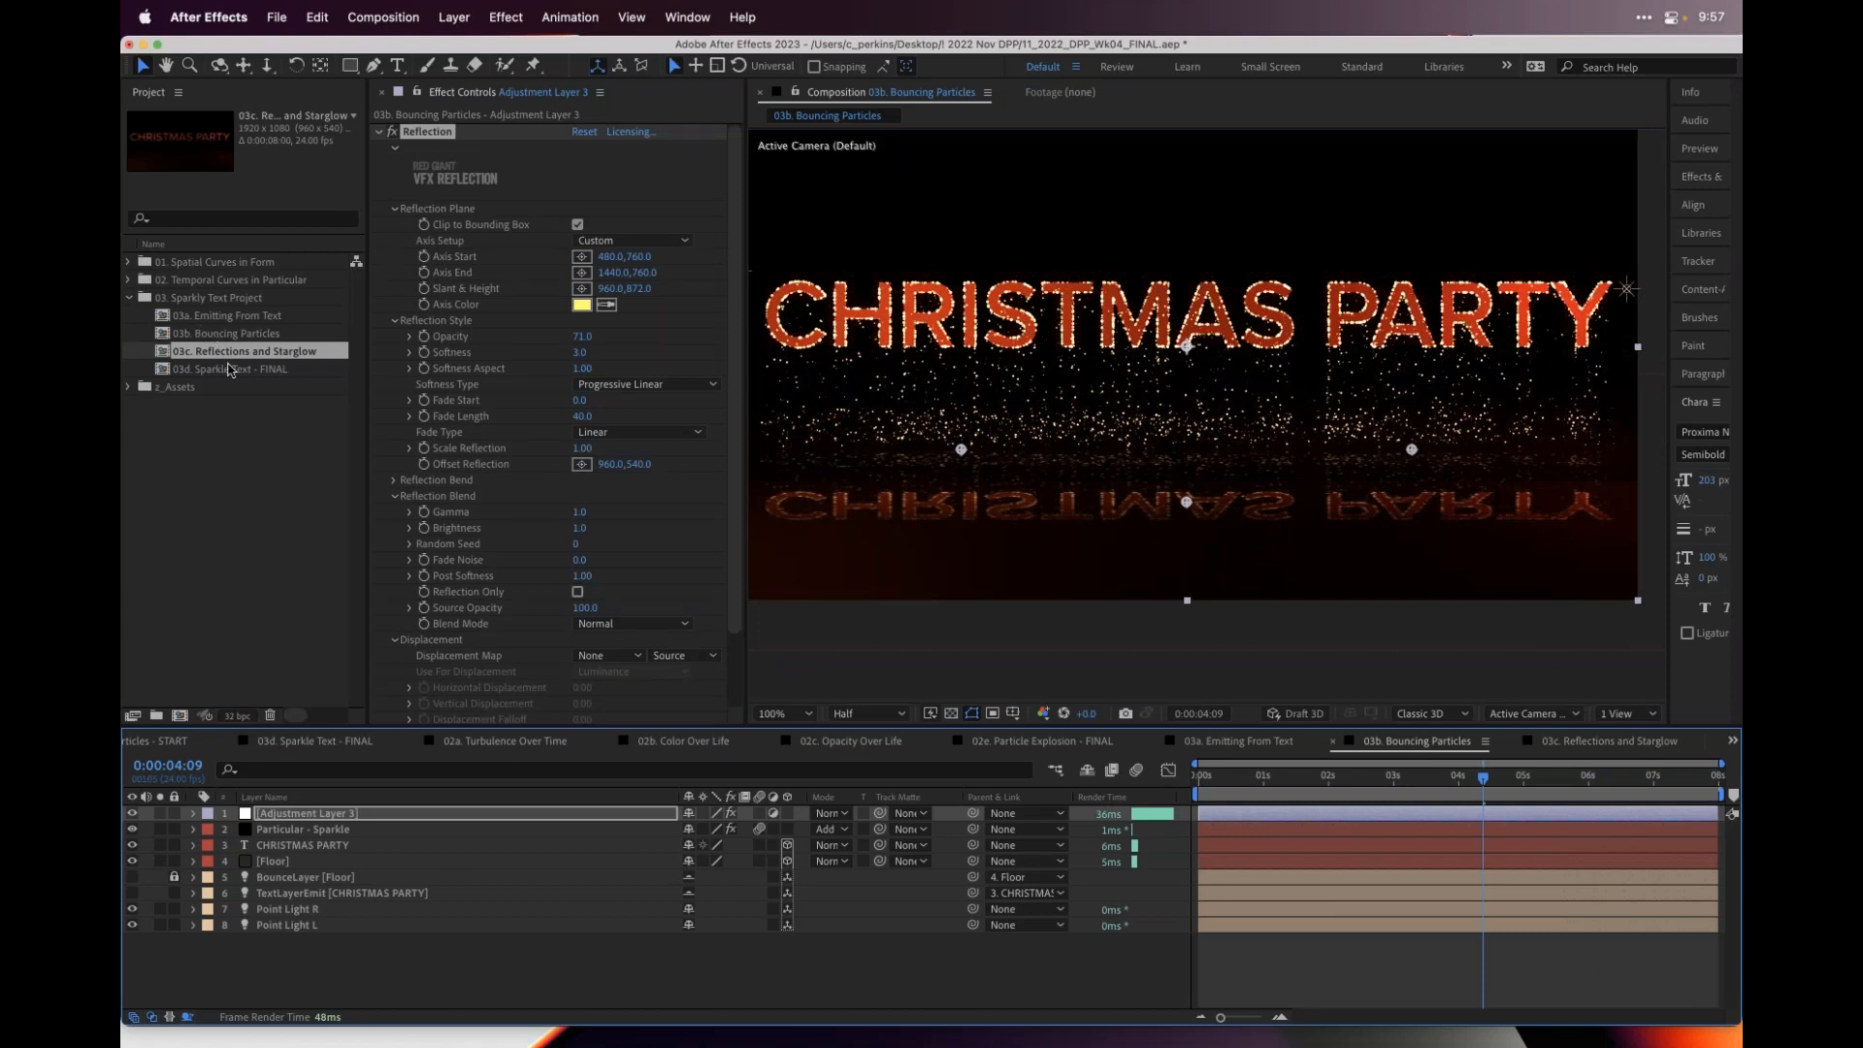
{"action": "key", "text": "super+v"}
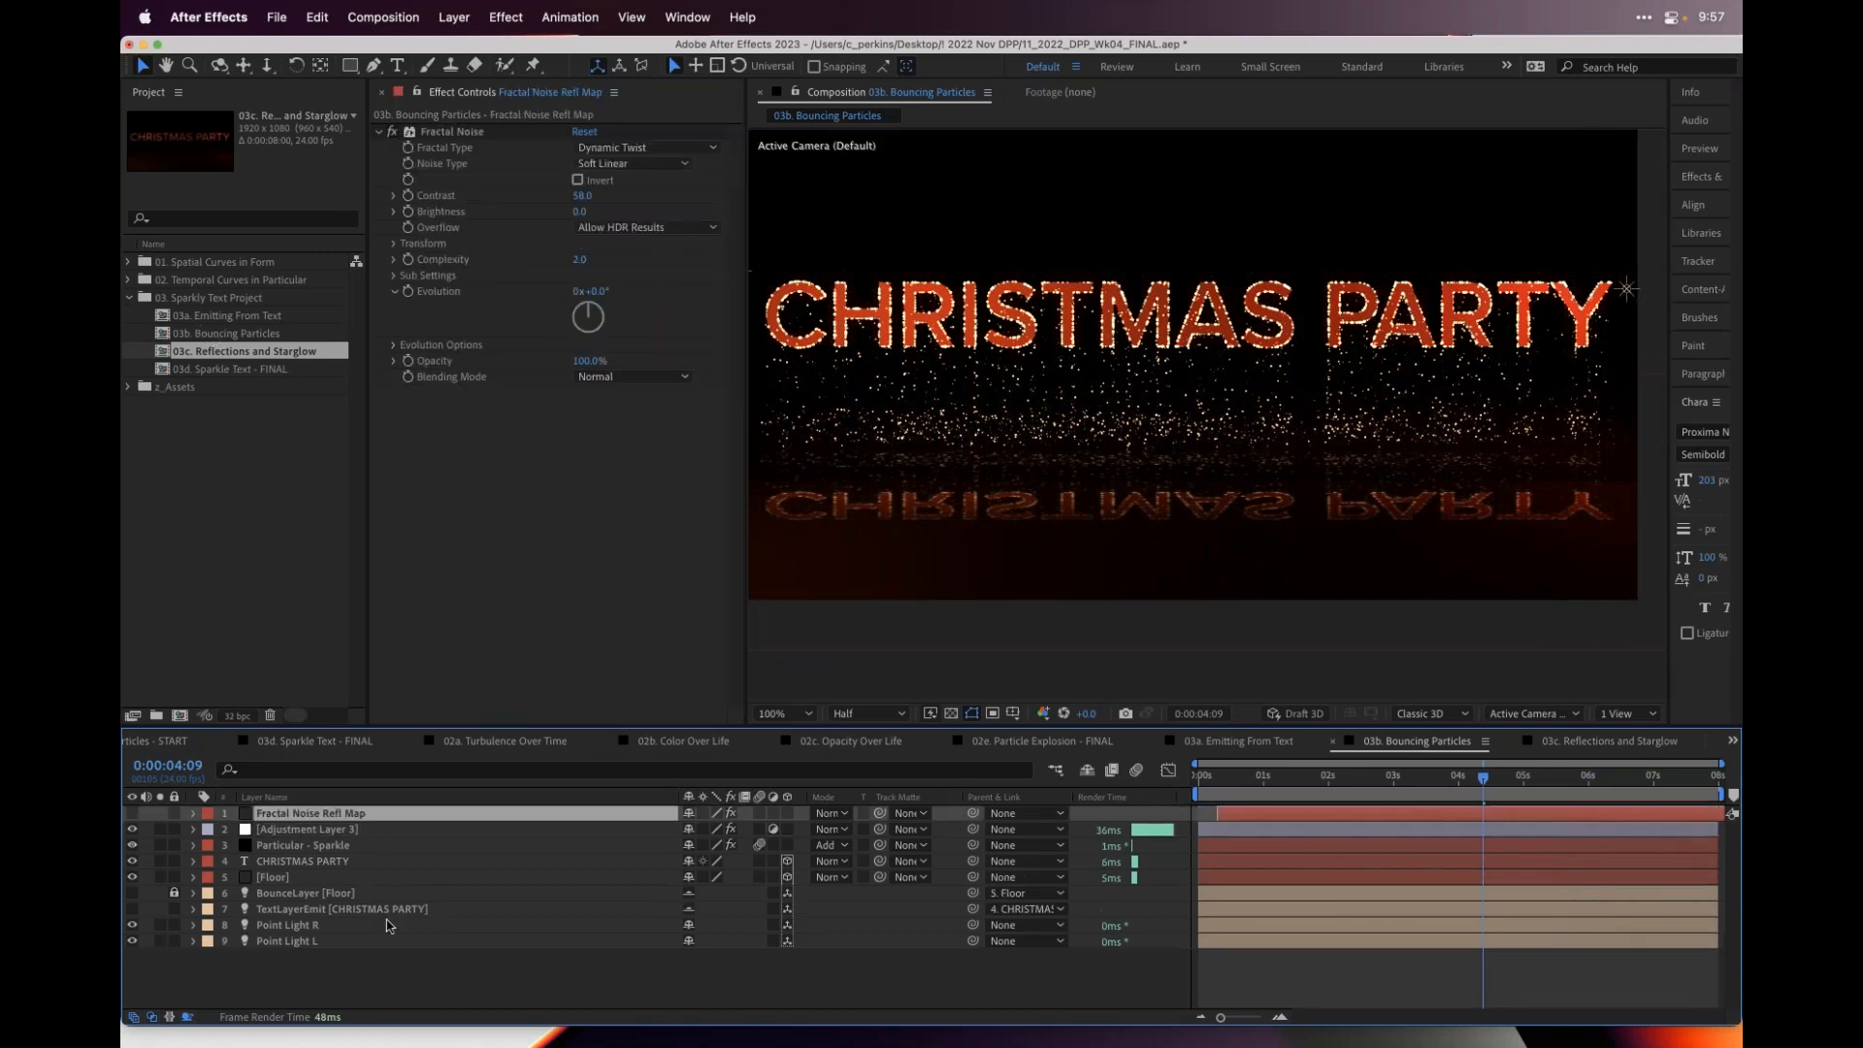
{"action": "left_click", "coordinate": [132, 813]}
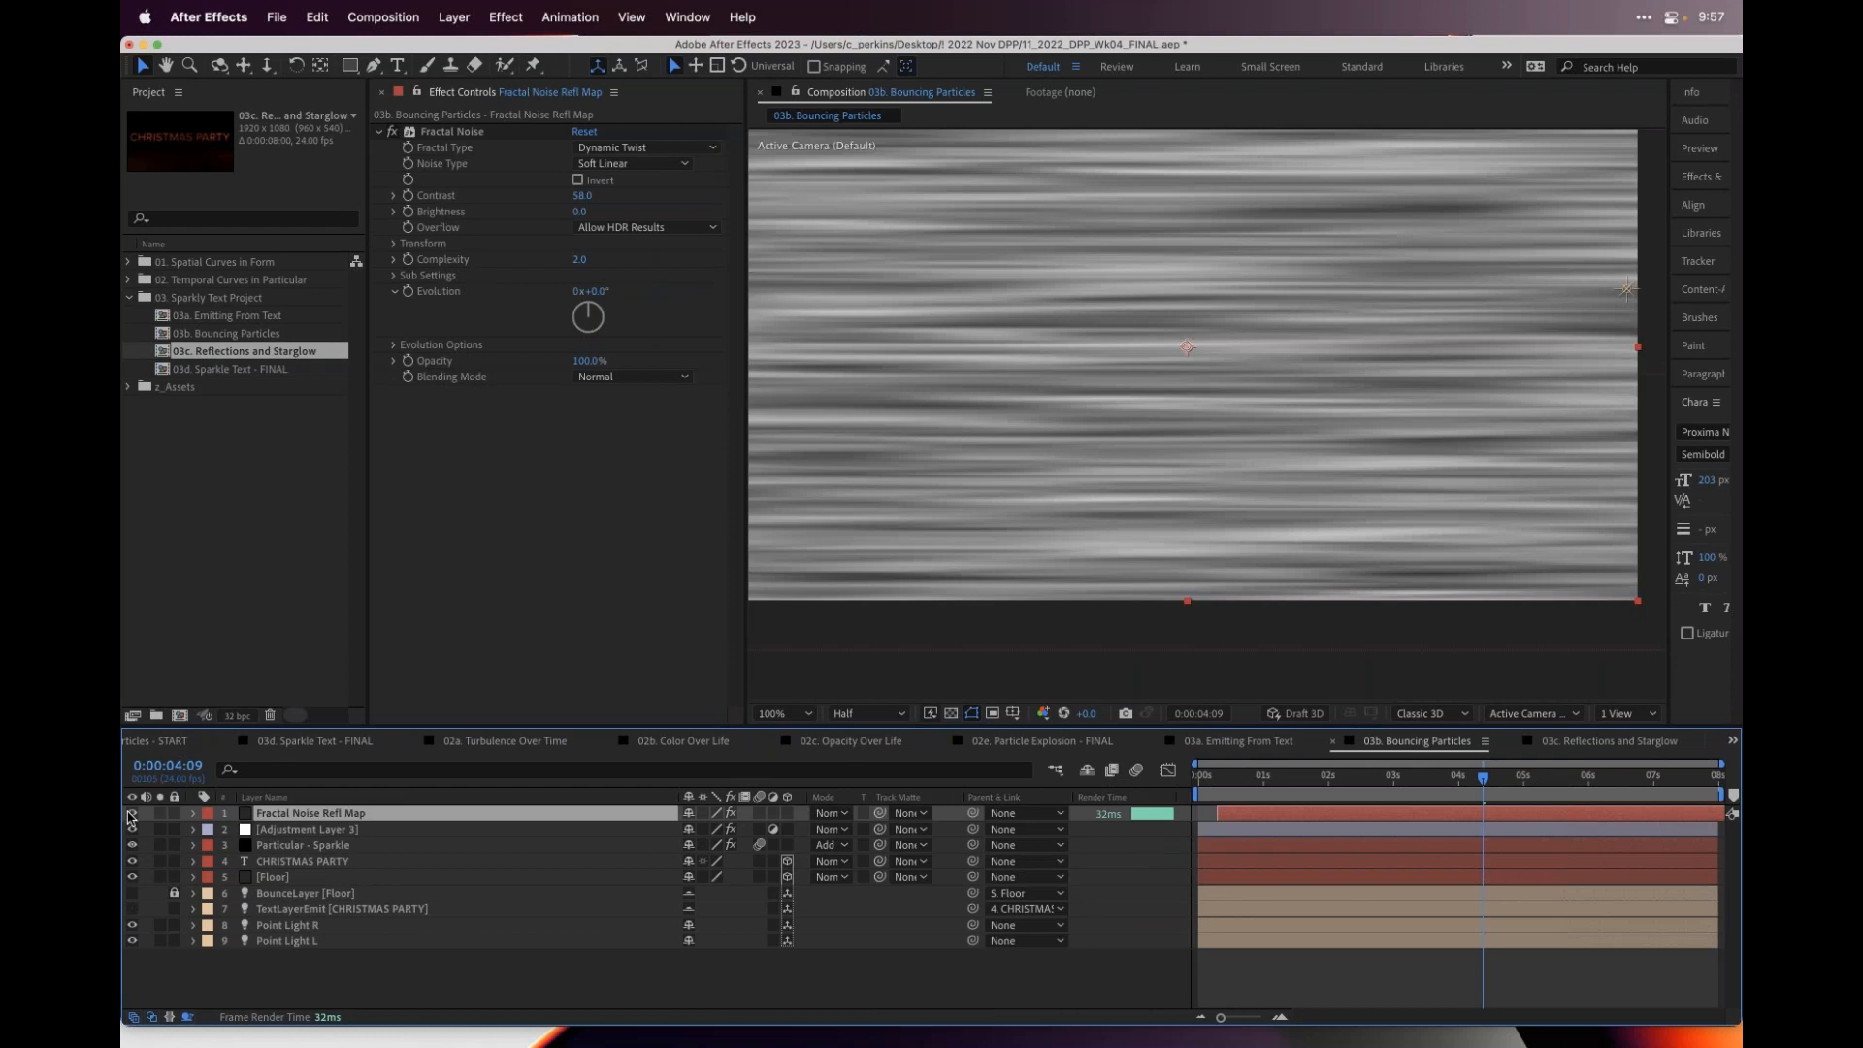
{"action": "left_click", "coordinate": [132, 813]}
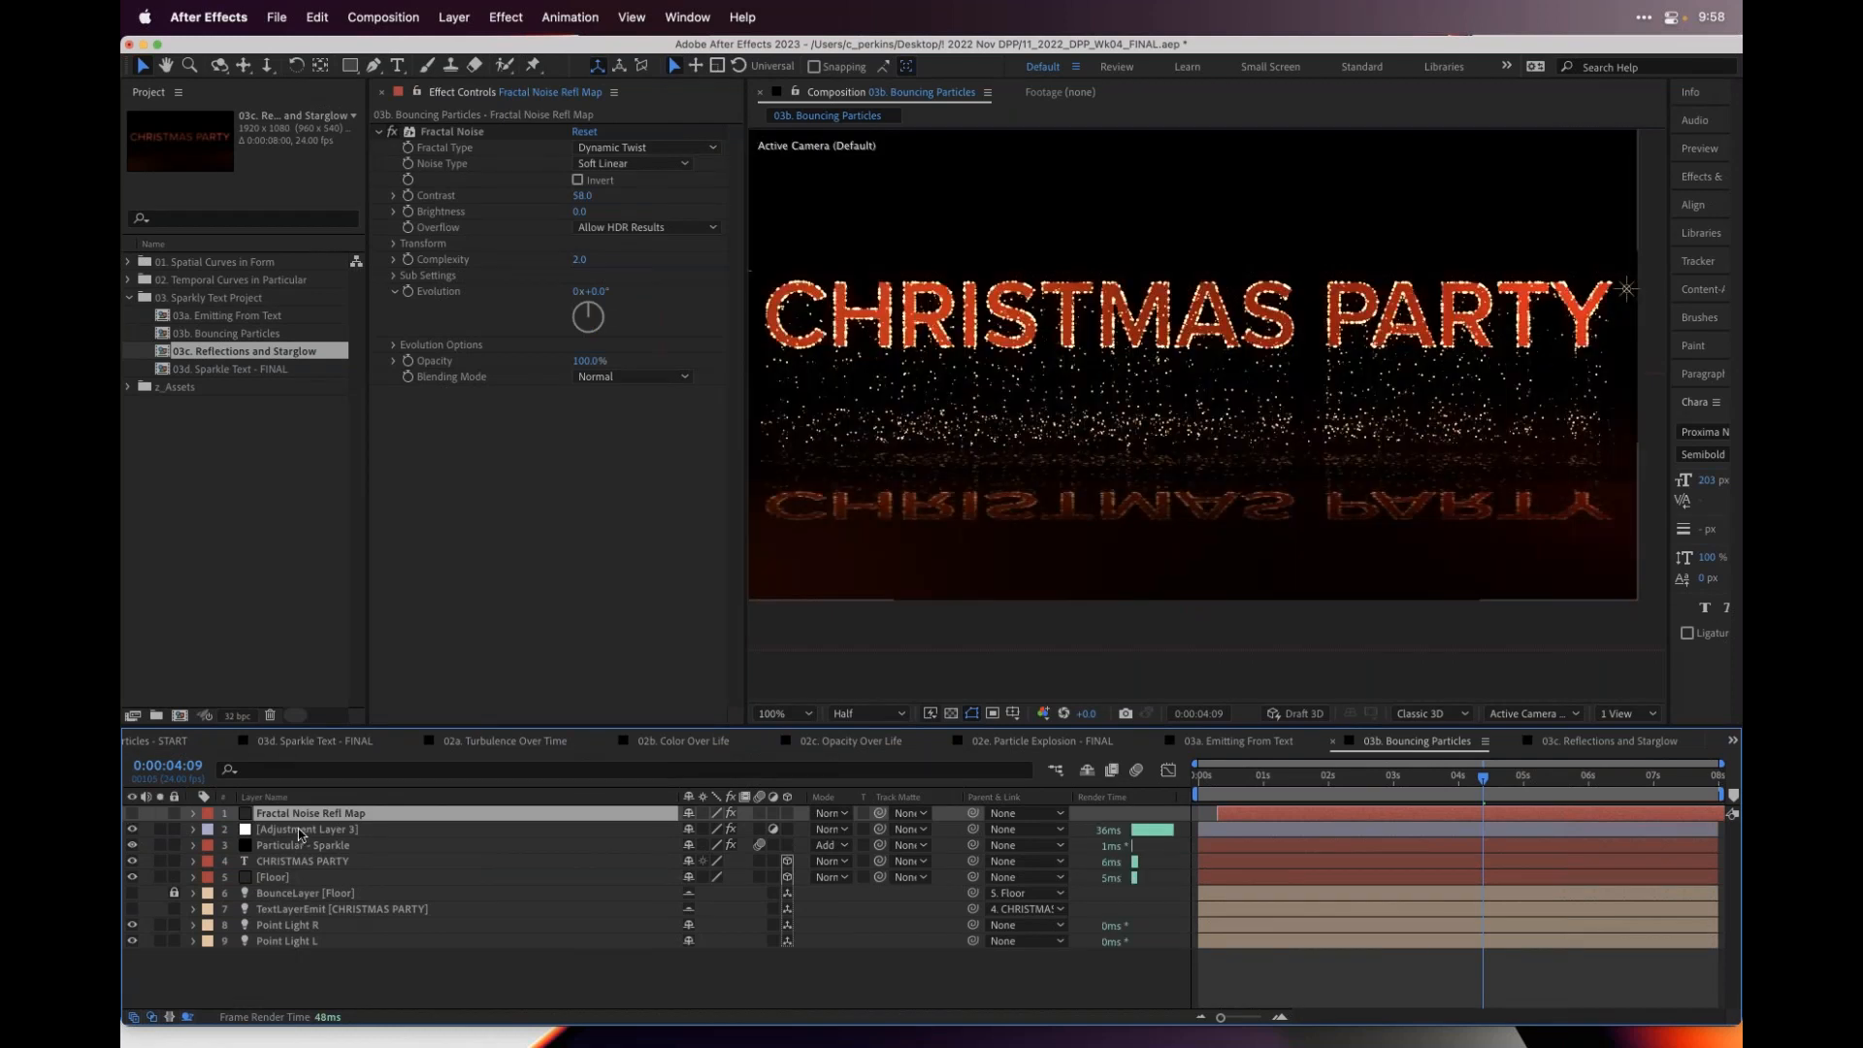
- Set the adjustment layer's Reflection Displacement Map to the Fractal Noise Refl Map layer, using Effects & Masks as the source
{"action": "left_click", "coordinate": [301, 830]}
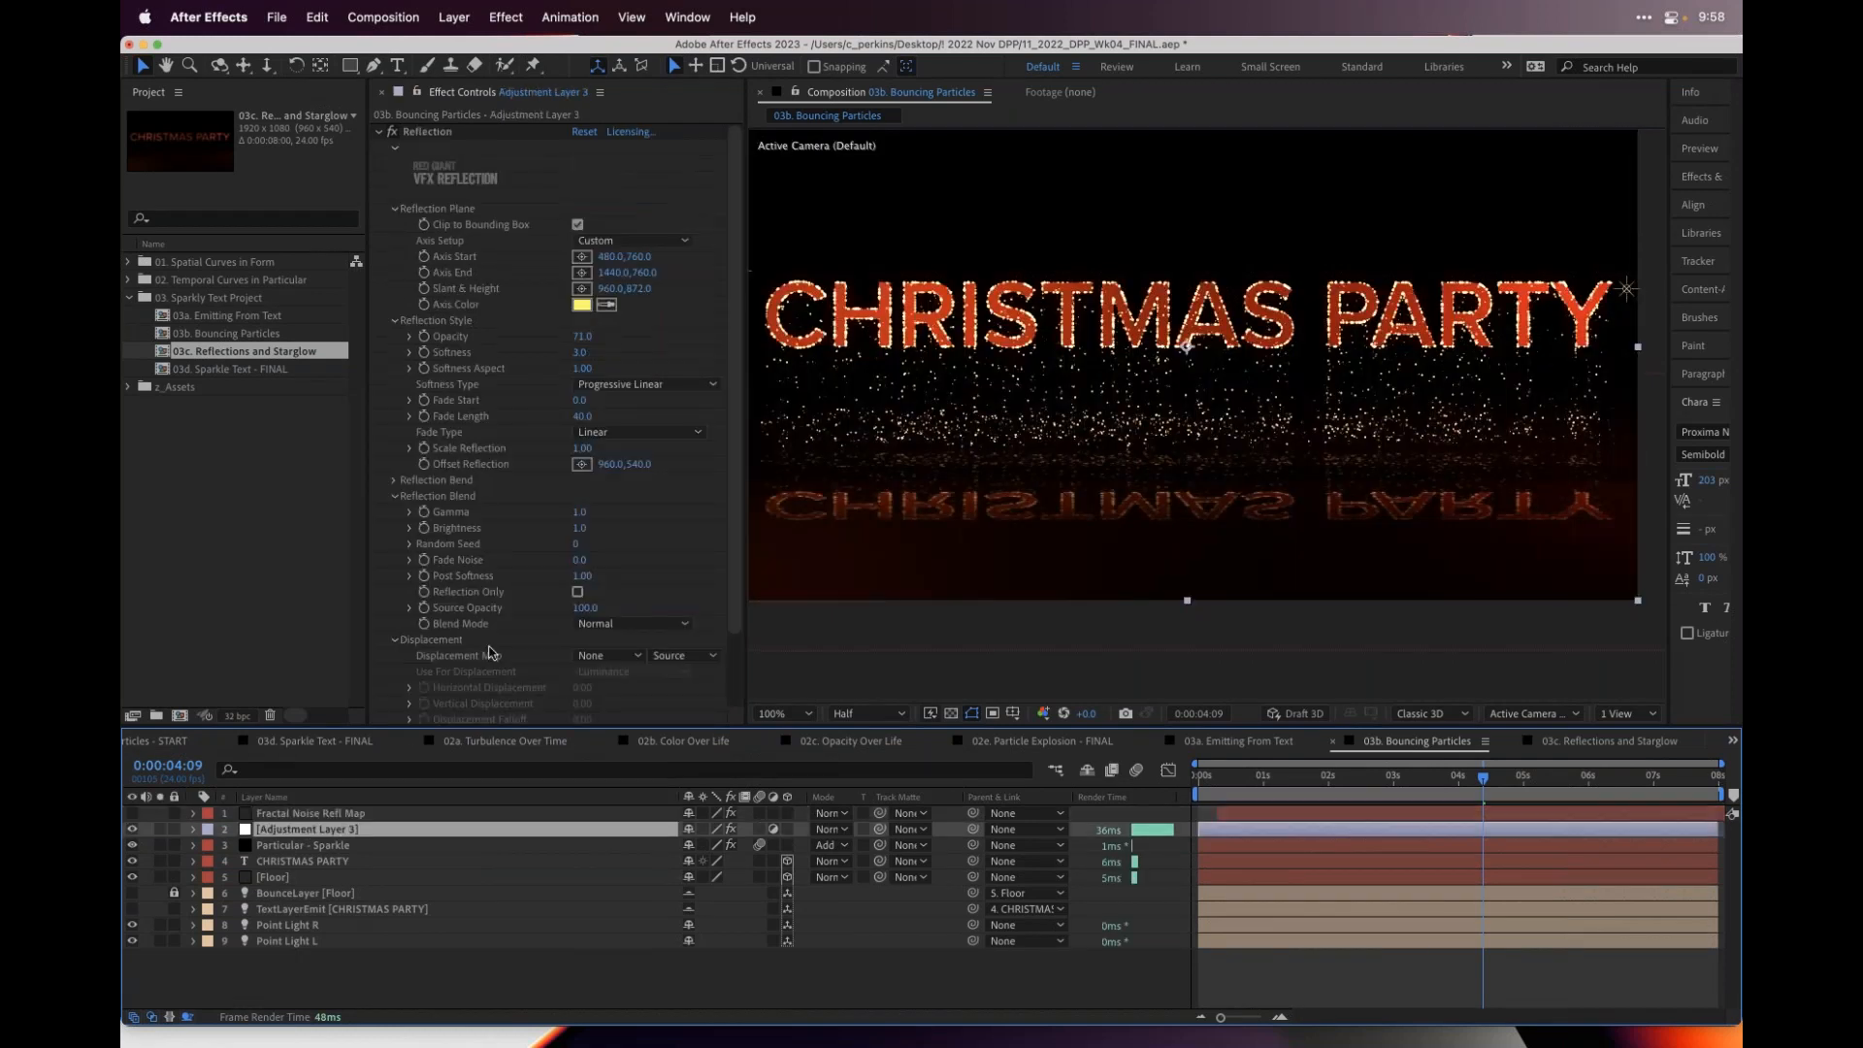
{"action": "left_click", "coordinate": [625, 656]}
{"action": "left_click", "coordinate": [645, 709]}
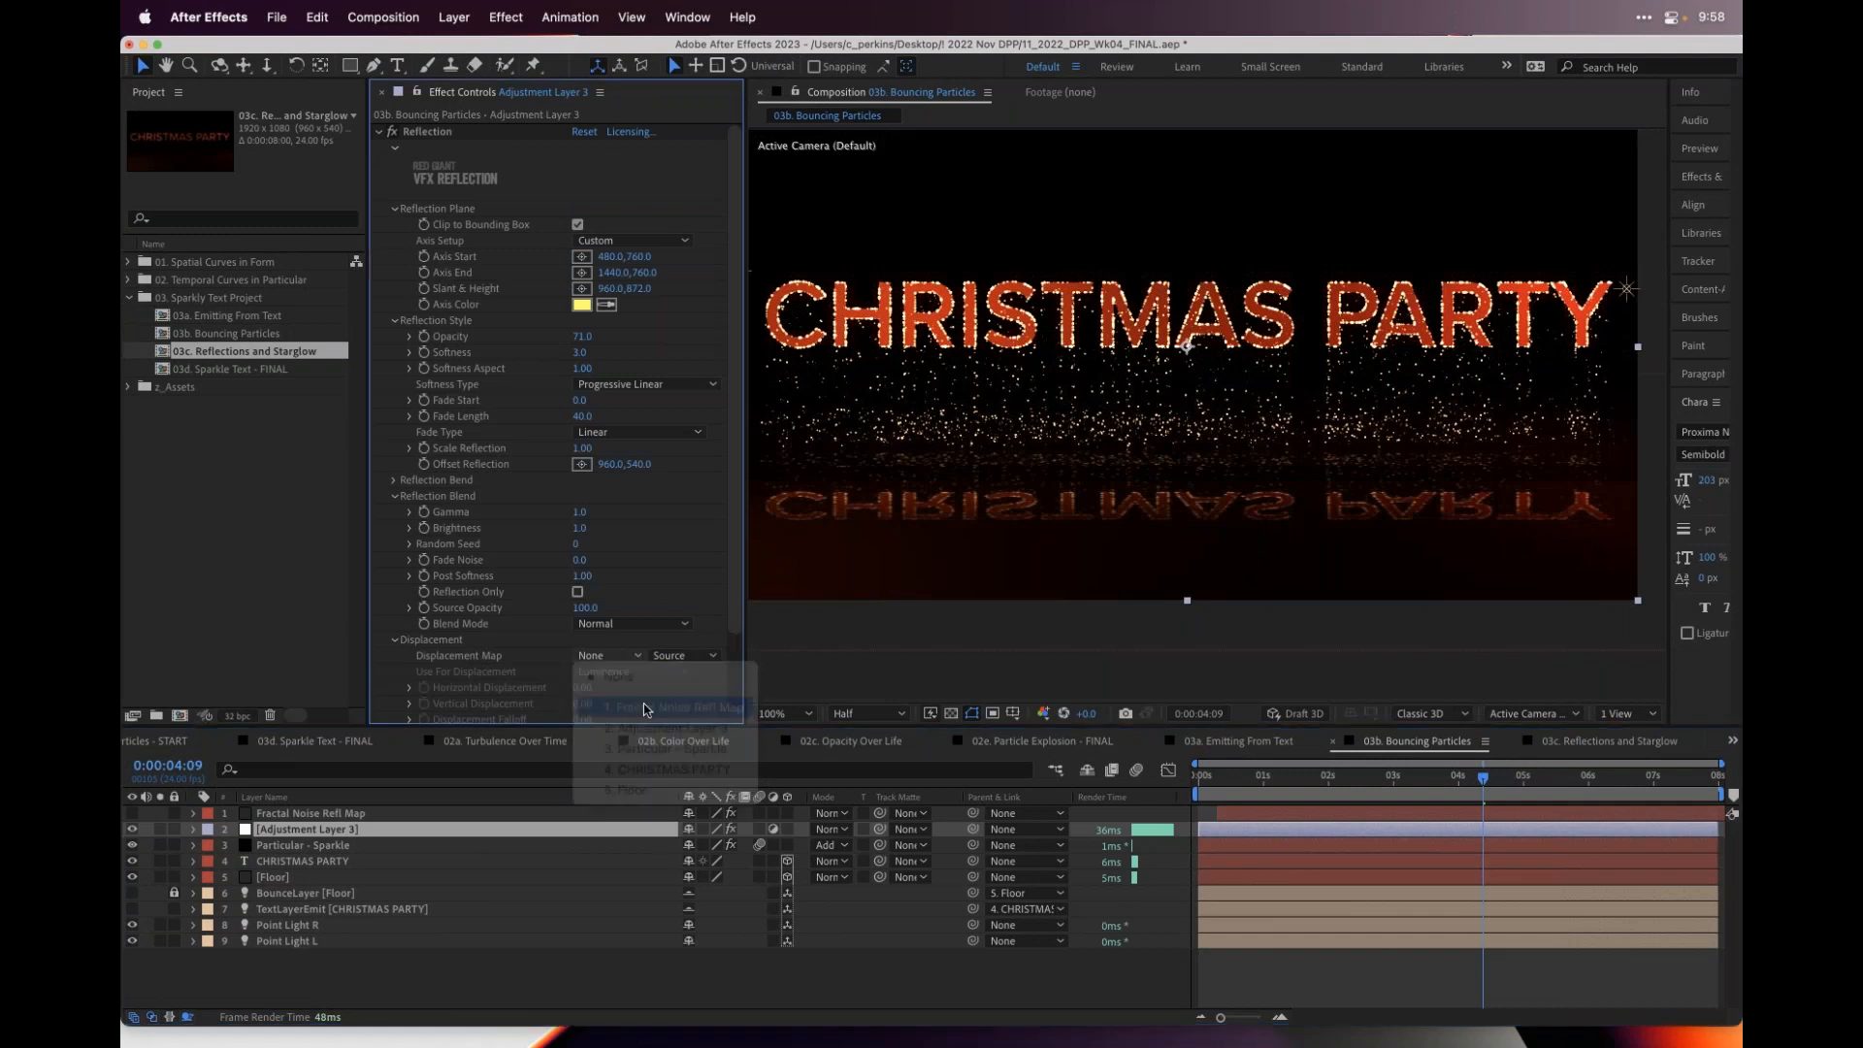
{"action": "left_click", "coordinate": [684, 657]}
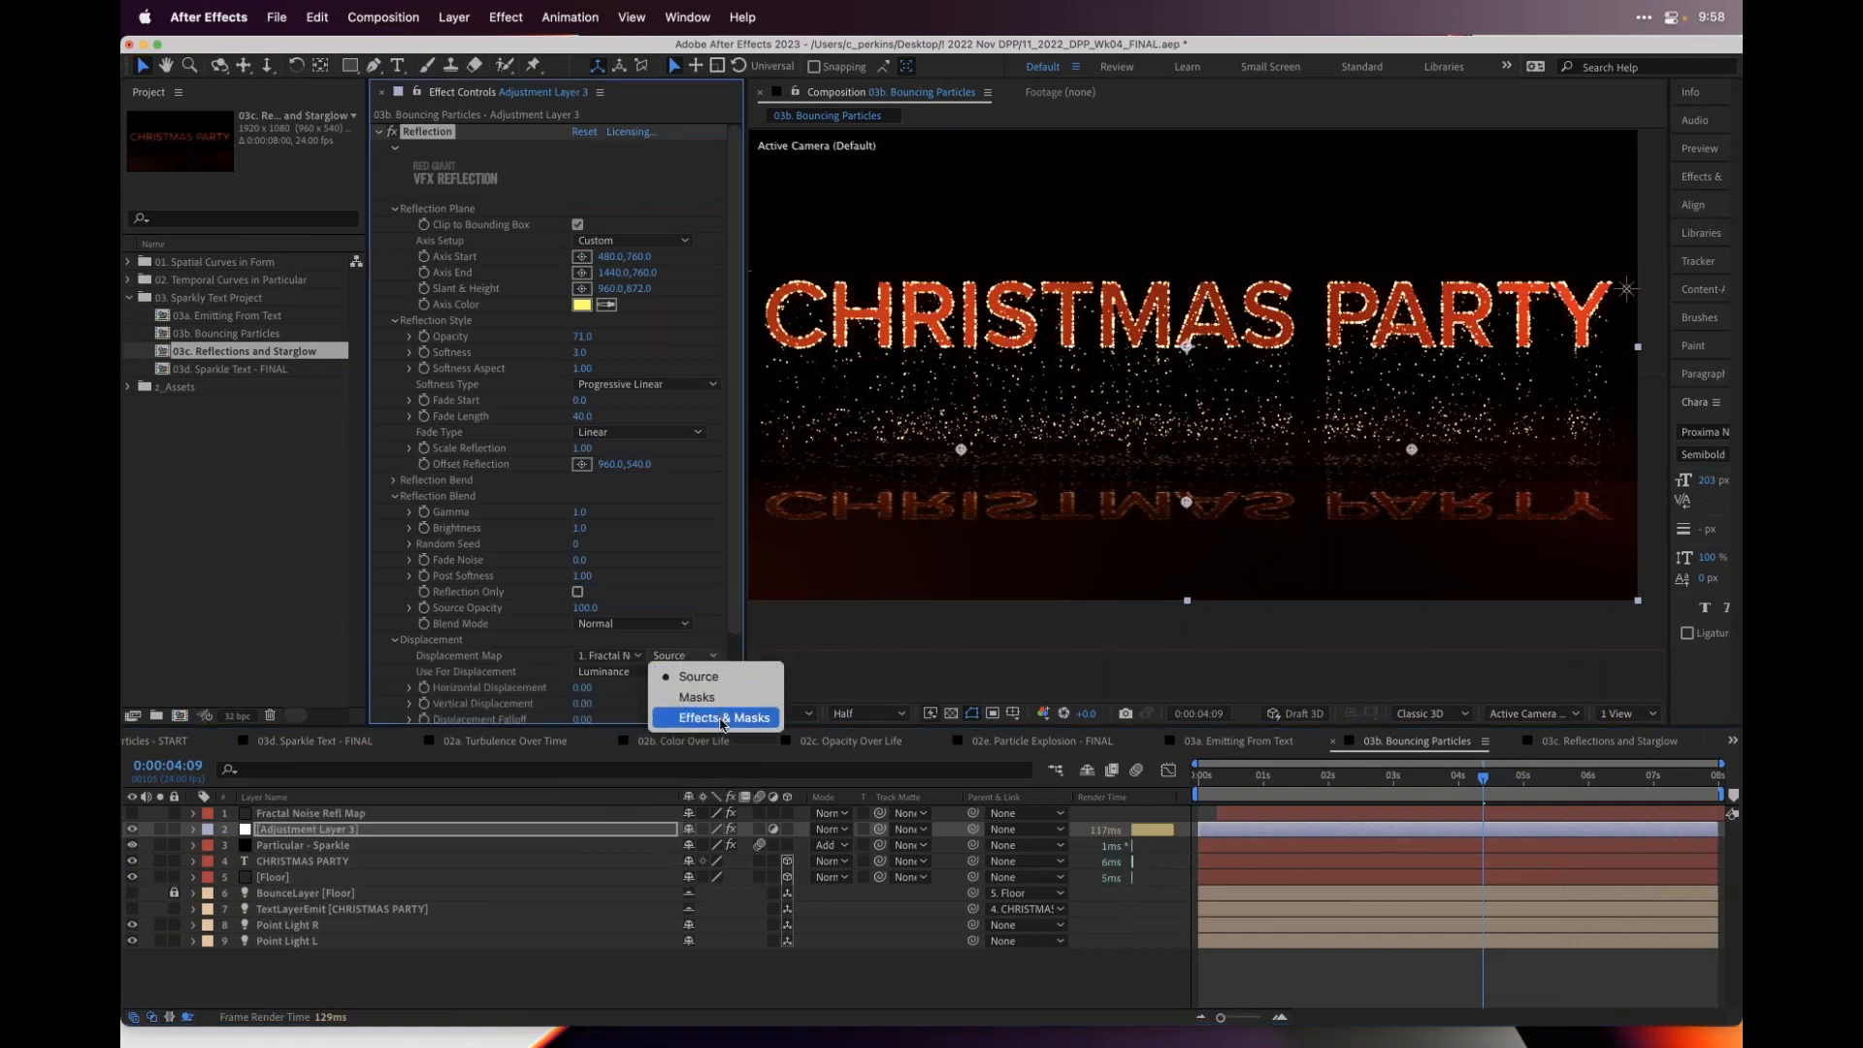
{"action": "left_click", "coordinate": [721, 718]}
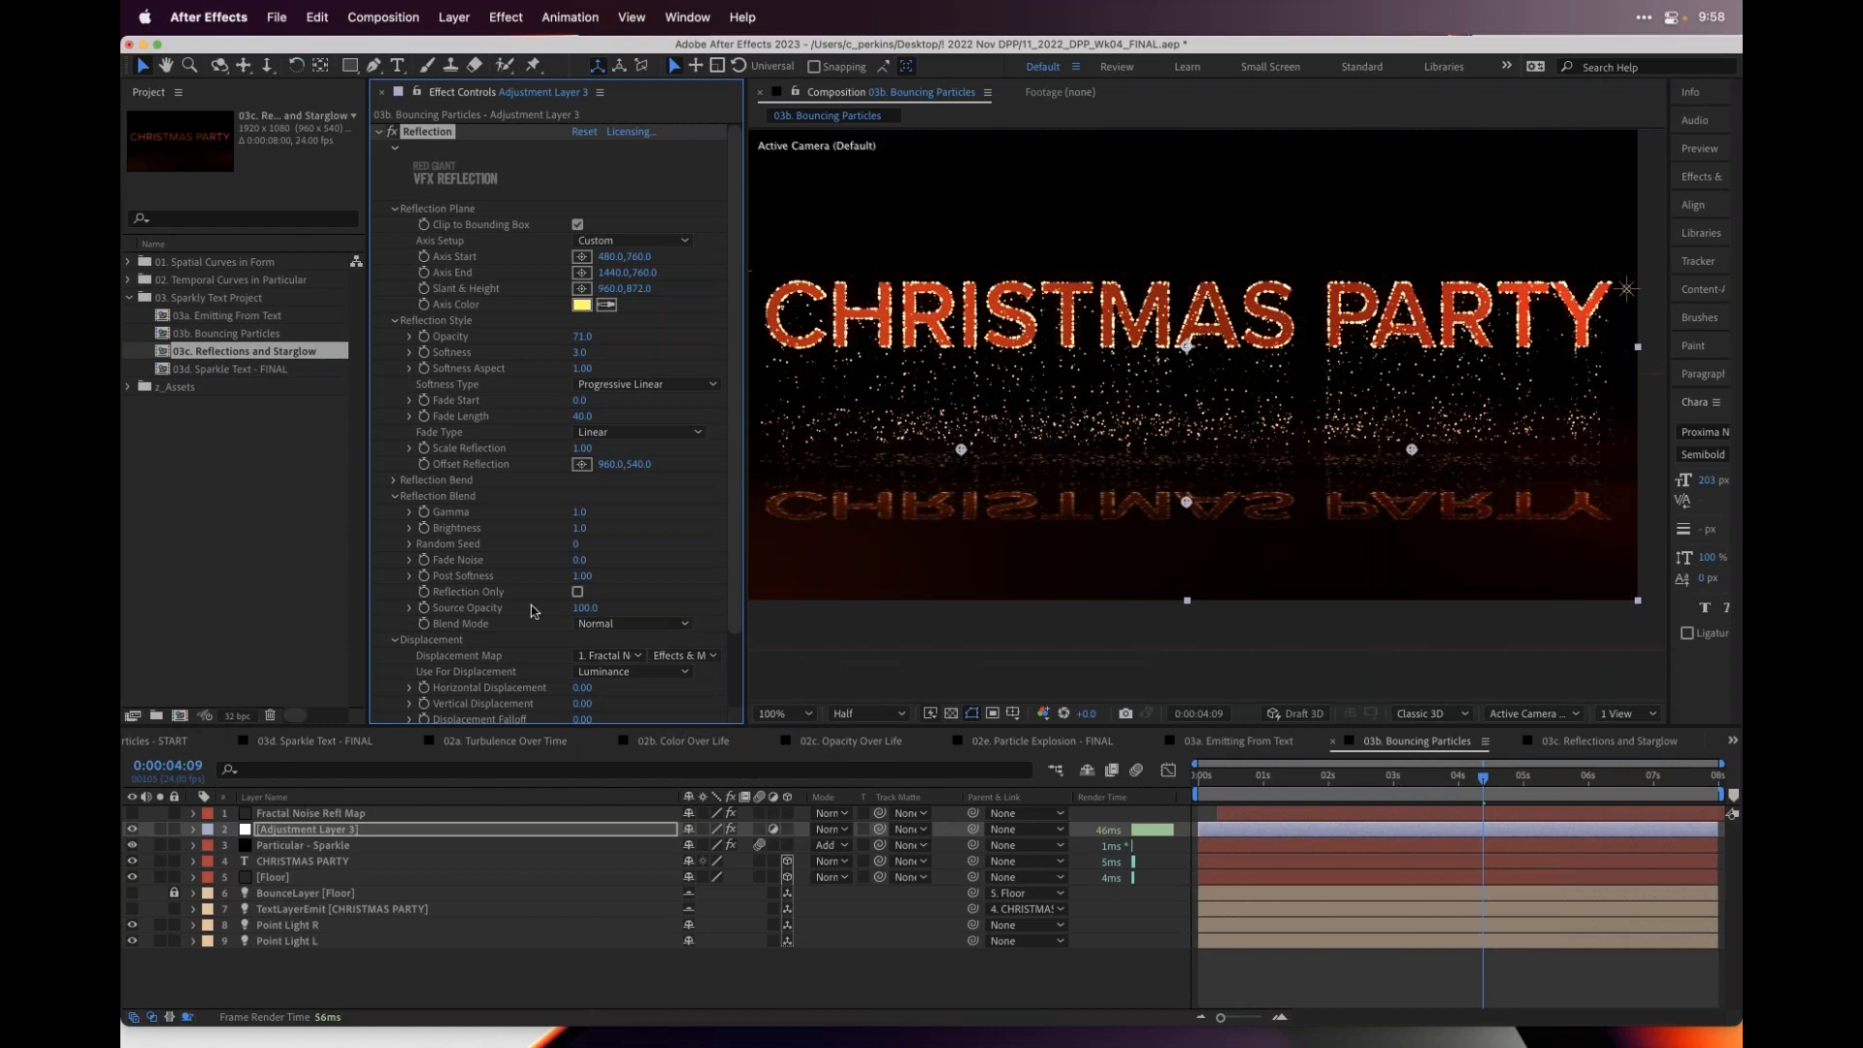
- Set the reflection's Vertical Displacement to 11
{"action": "scroll", "coordinate": [485, 660], "scroll_direction": "down", "scroll_amount": 3}
{"action": "left_click_drag", "start_coordinate": [580, 633], "coordinate": [597, 632]}
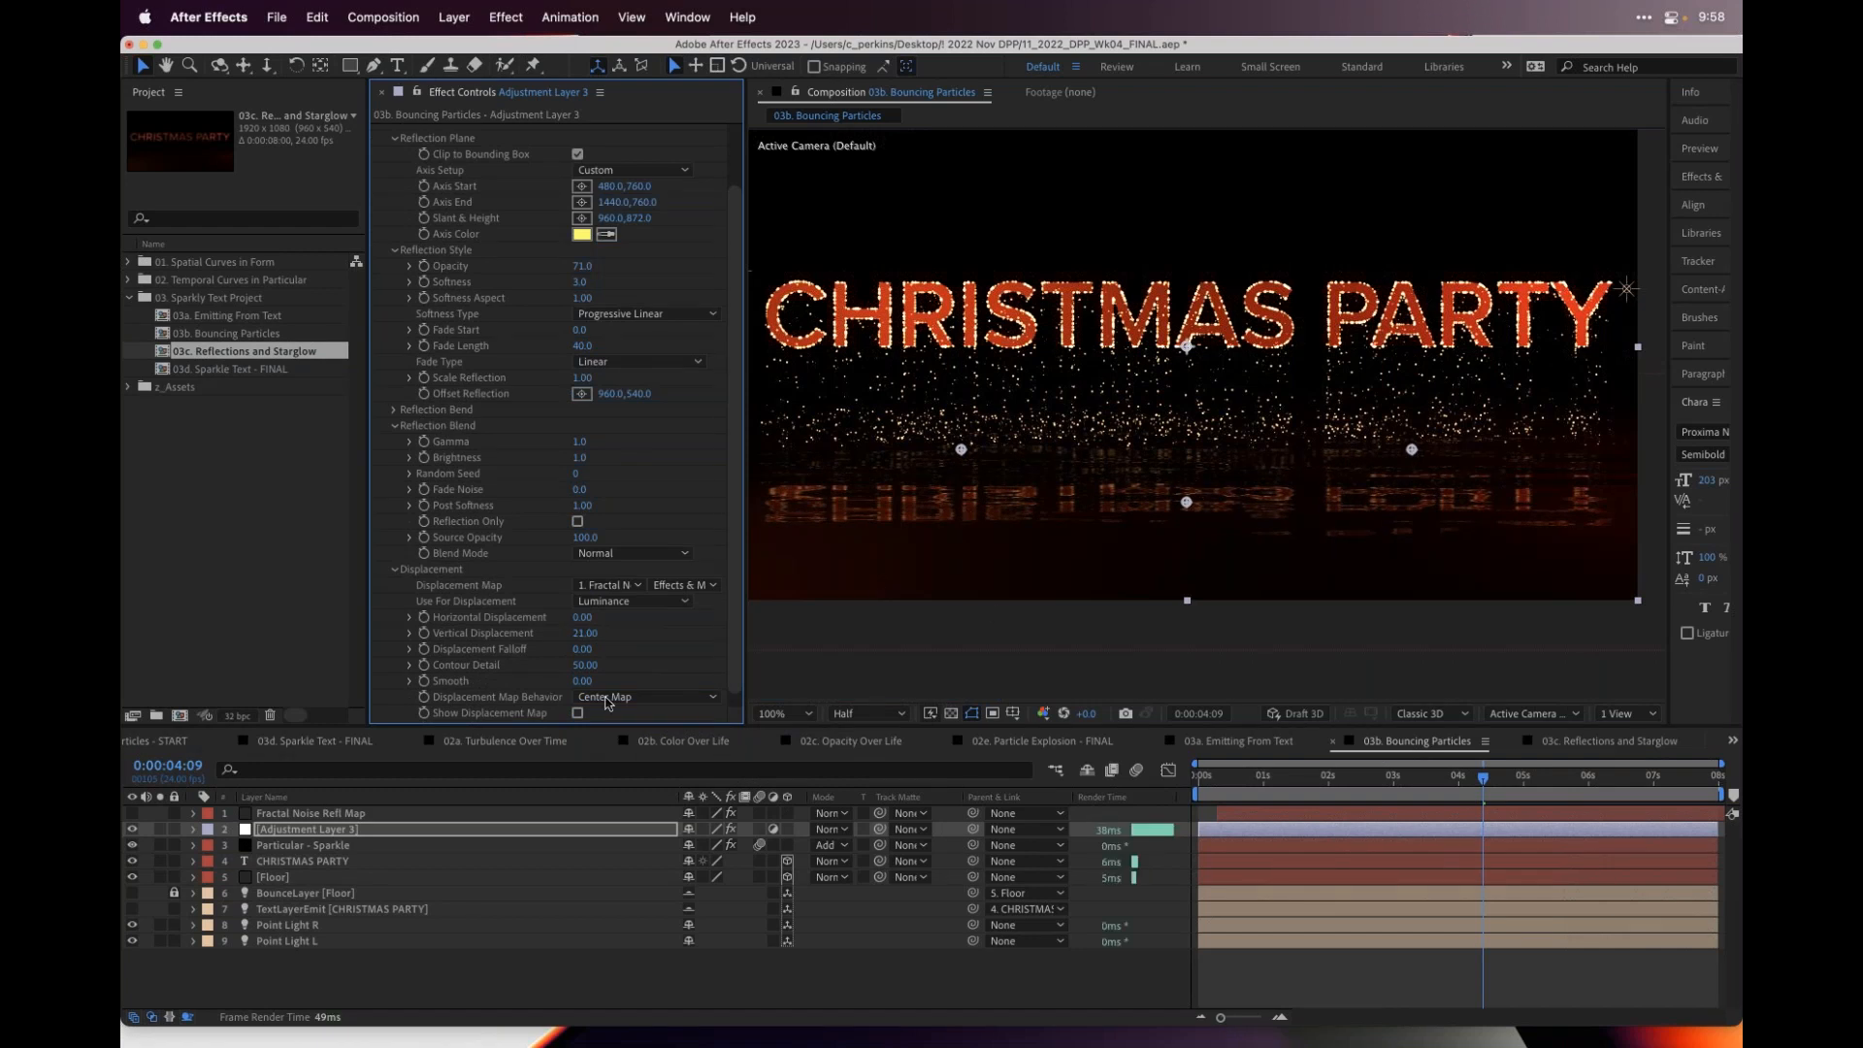
{"action": "left_click_drag", "start_coordinate": [578, 633], "coordinate": [572, 635]}
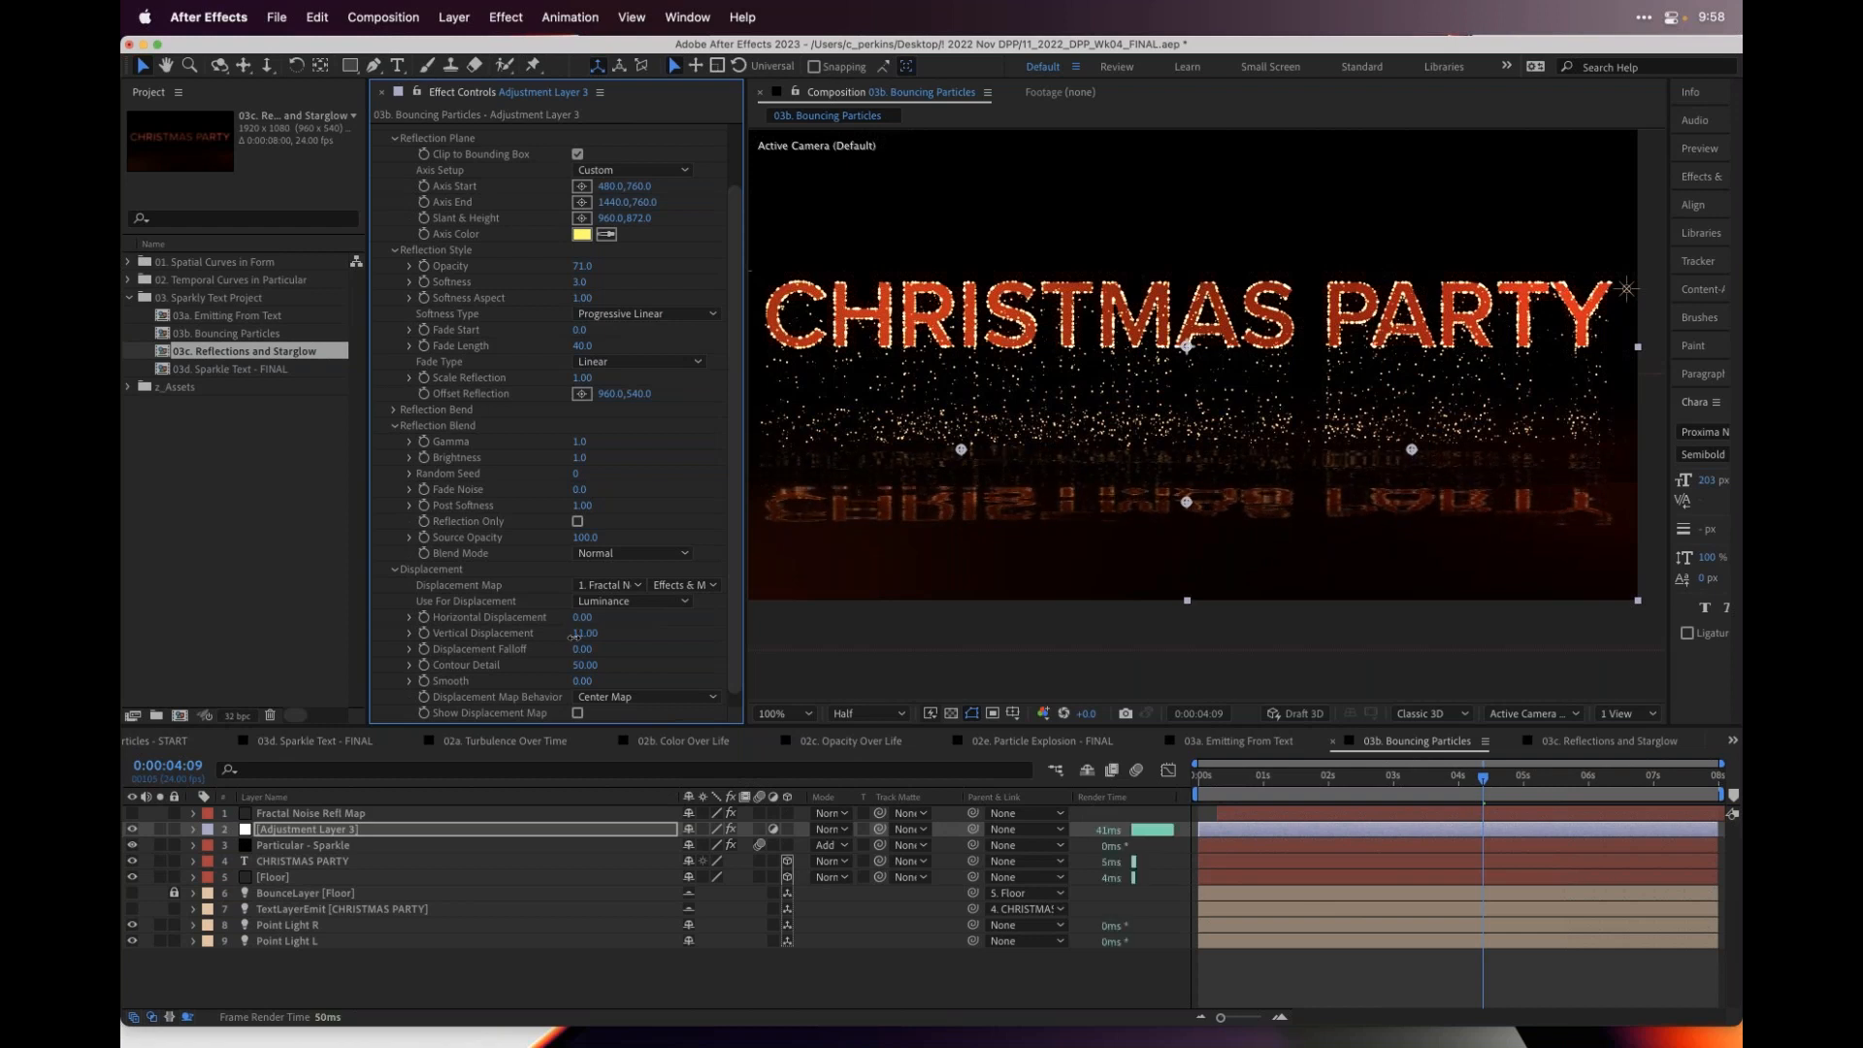
- Try a horizontal displacement on the reflection and return Horizontal Displacement to 0
{"action": "left_click_drag", "start_coordinate": [583, 620], "coordinate": [594, 617]}
{"action": "left_click", "coordinate": [586, 617]}
{"action": "type", "text": "7"}
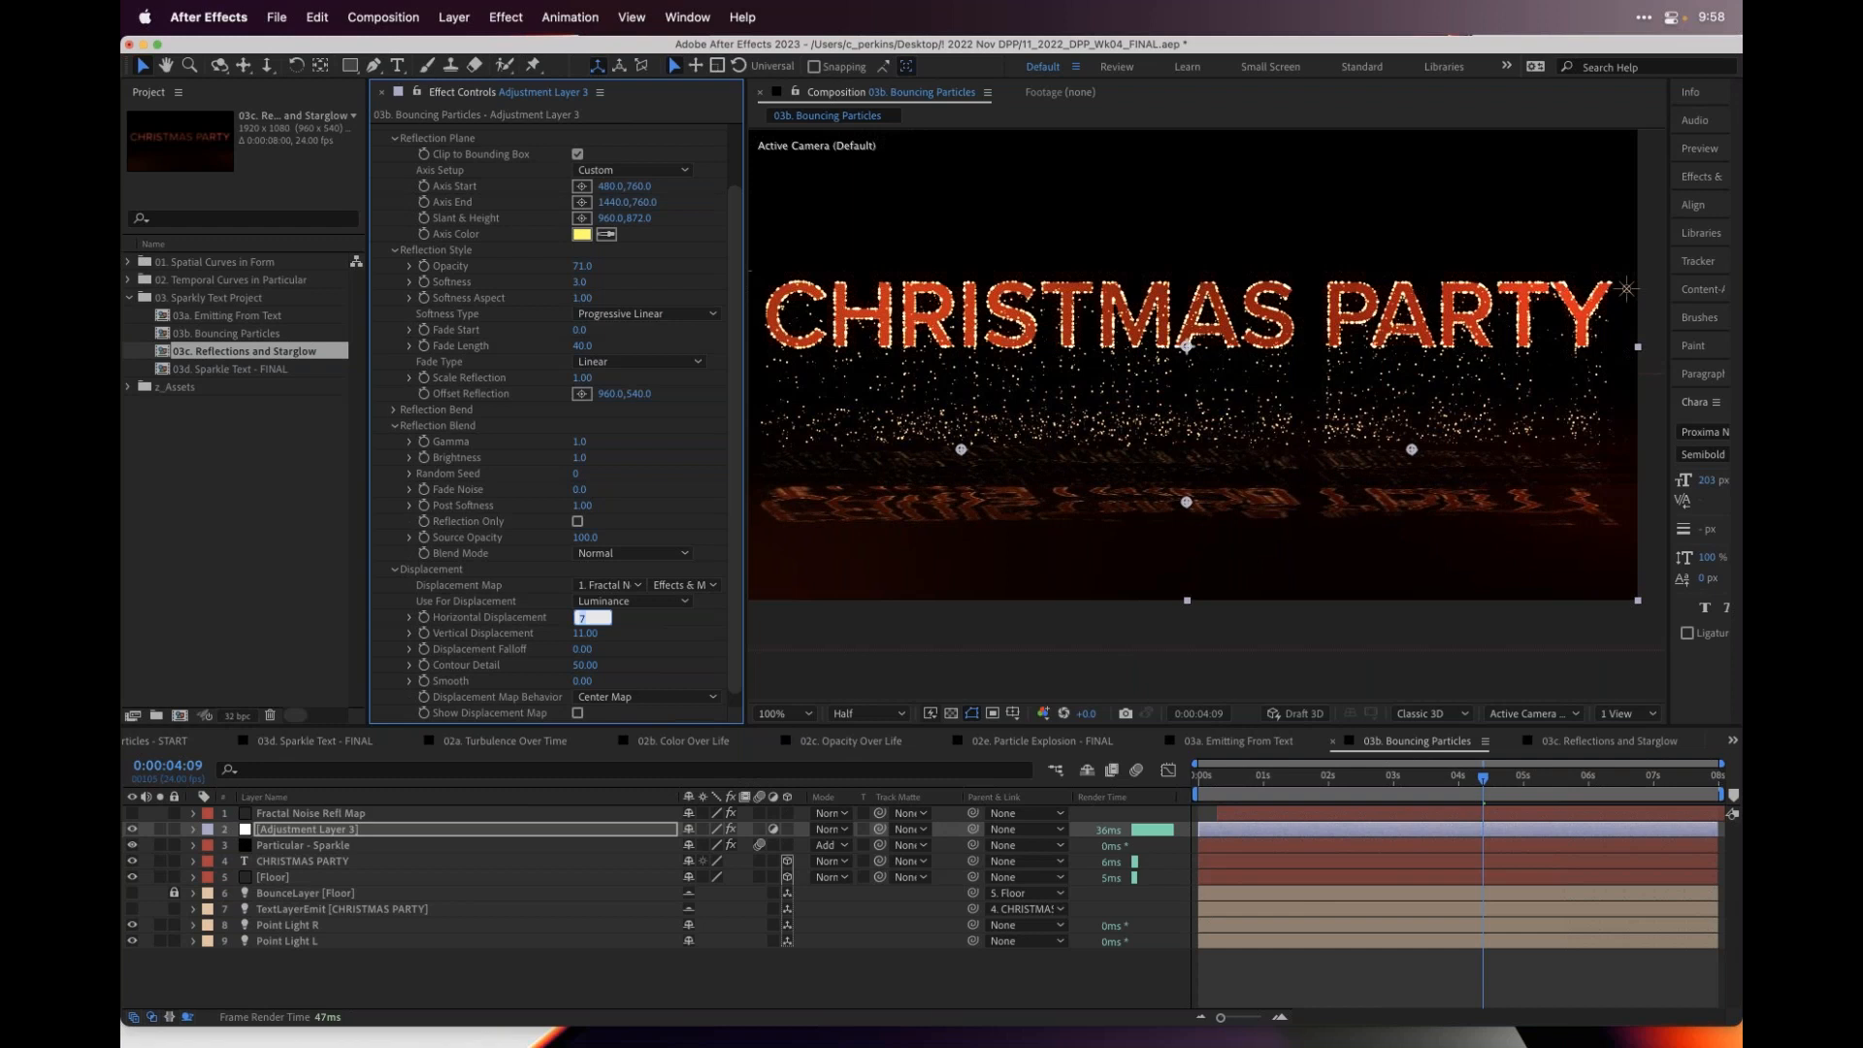
{"action": "key", "text": "Return"}
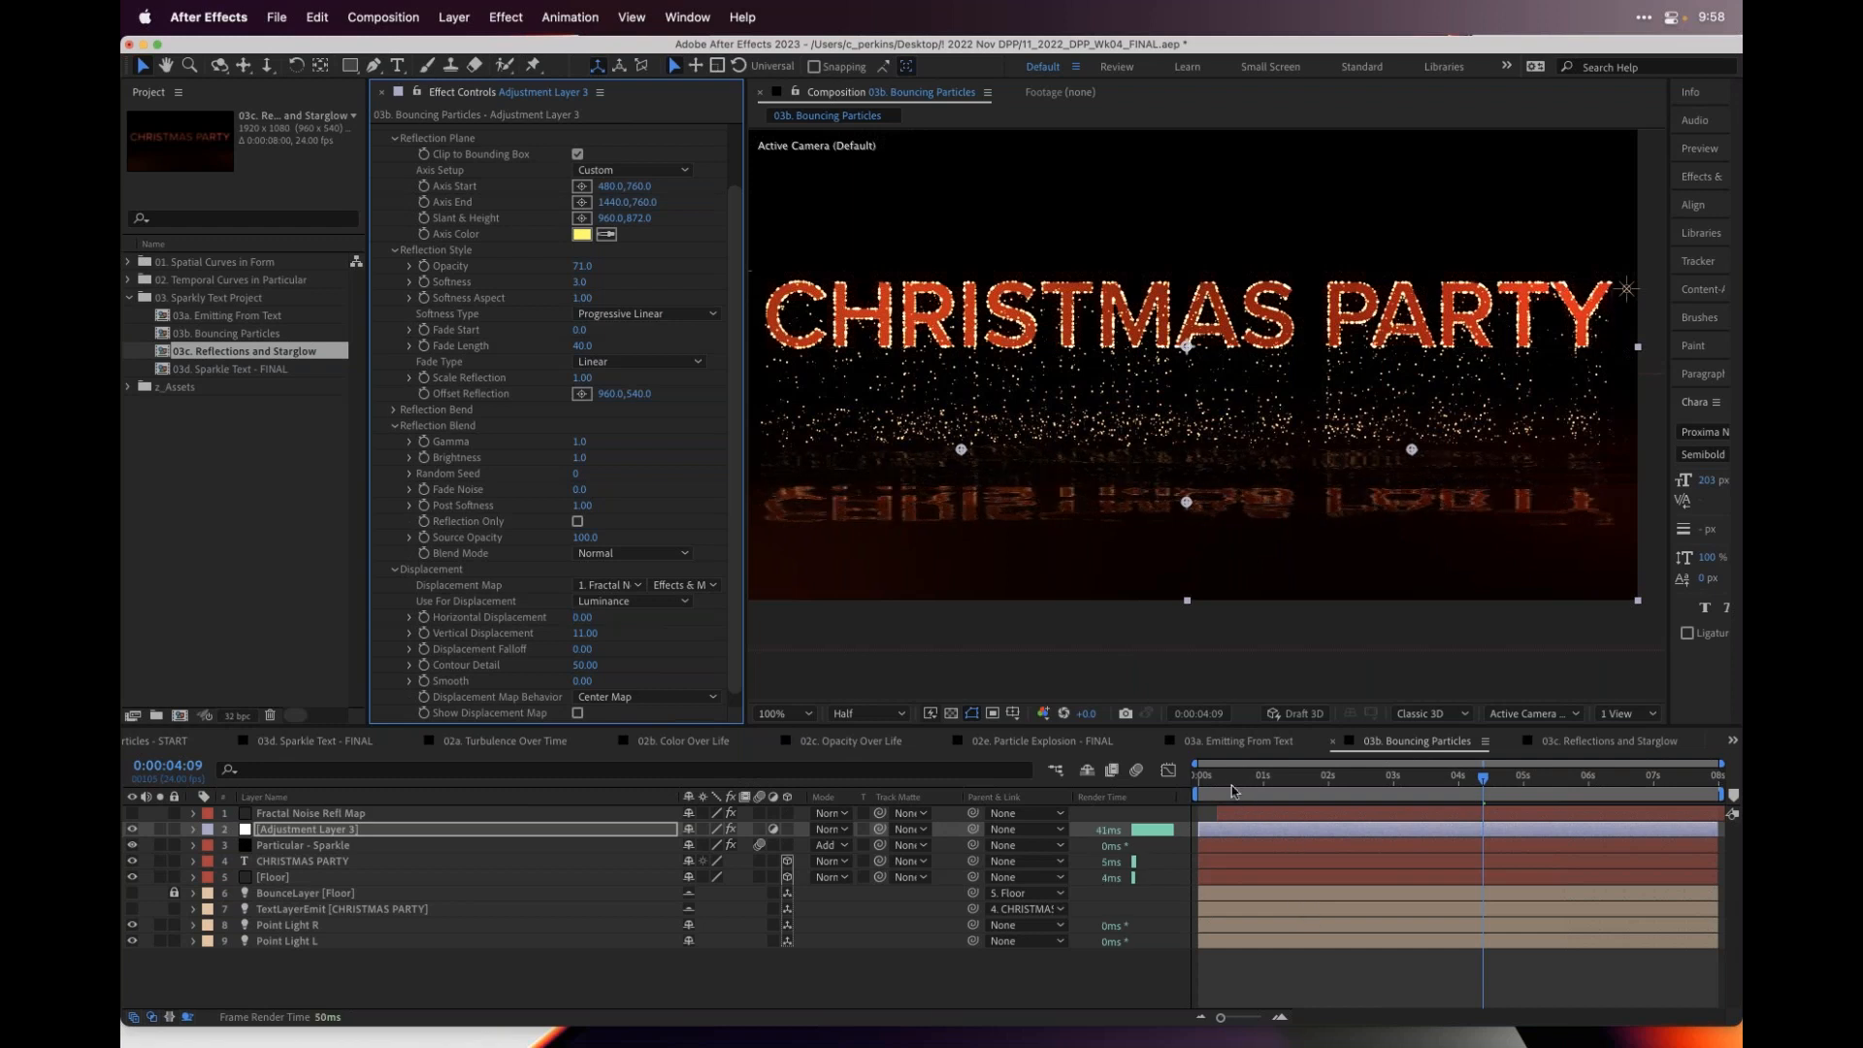
- Strengthen the rippled reflection with Opacity 97 and Fade Length 50, scrubbing the timeline to check it
{"action": "left_click_drag", "start_coordinate": [1235, 784], "coordinate": [1474, 788]}
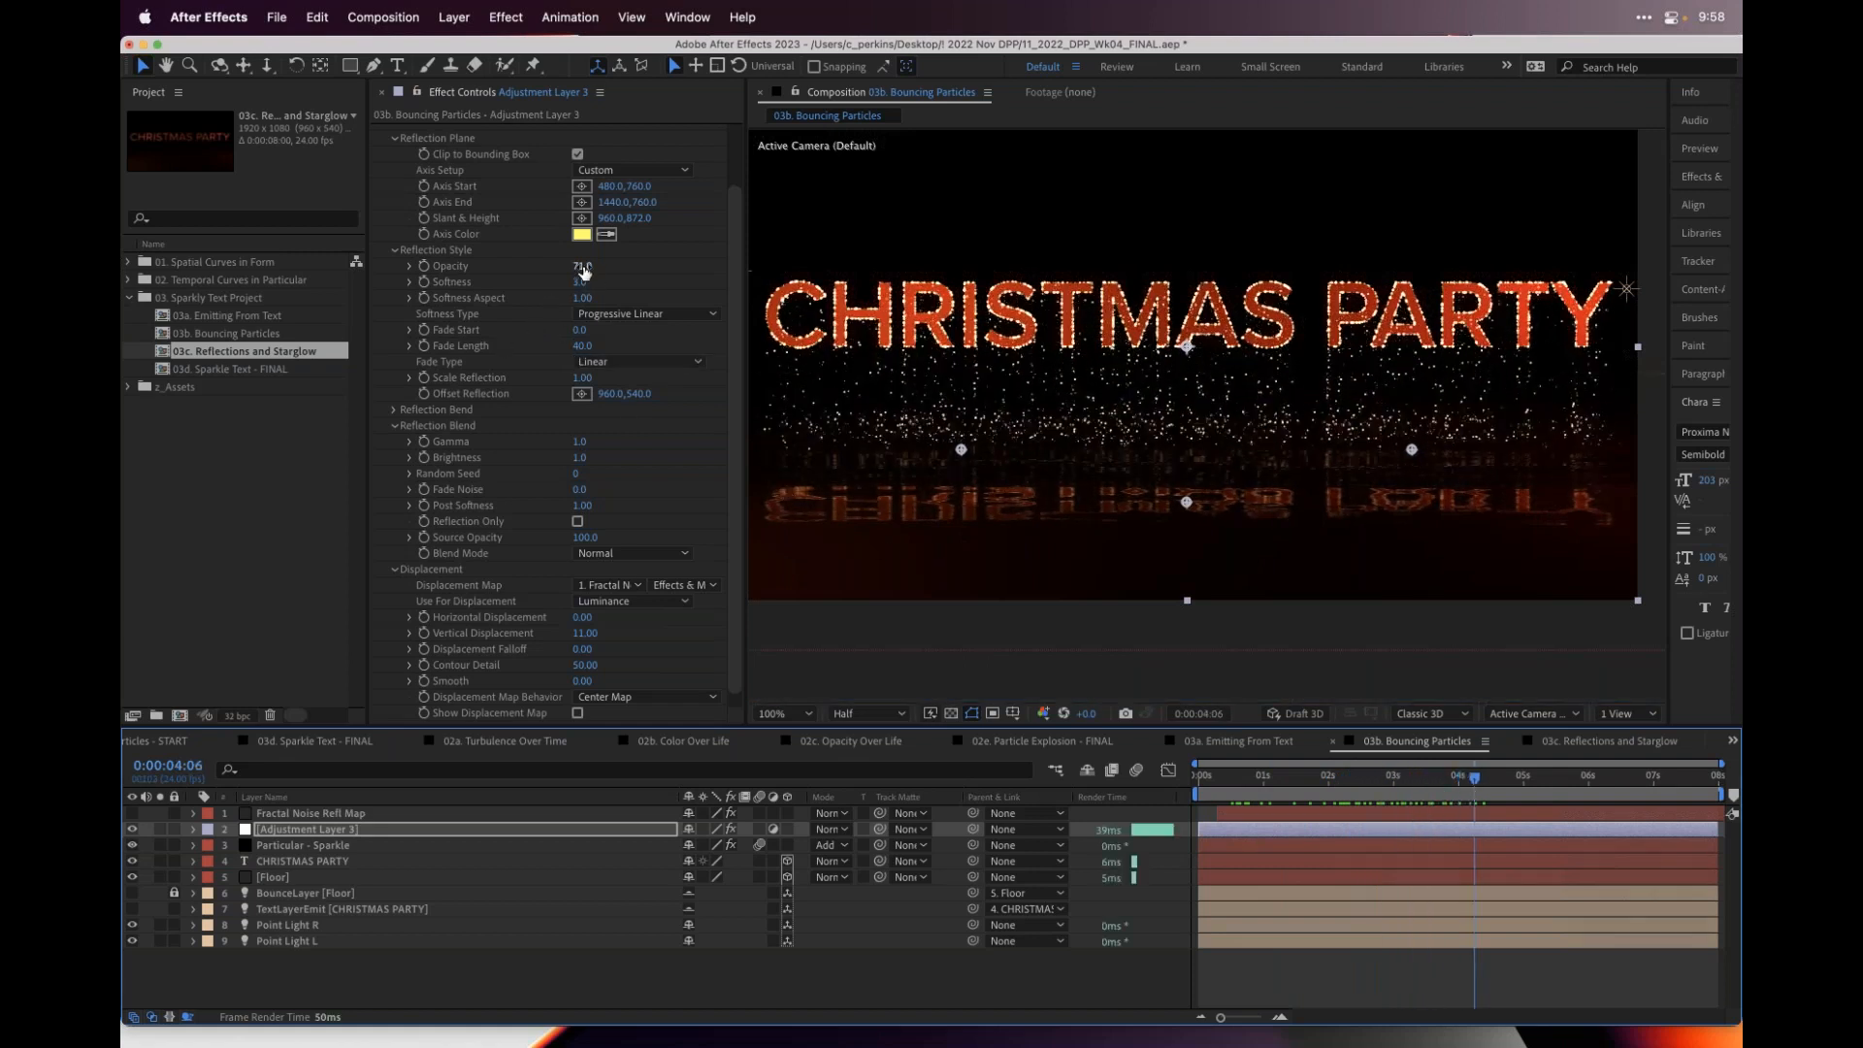
{"action": "left_click_drag", "start_coordinate": [583, 271], "coordinate": [596, 273]}
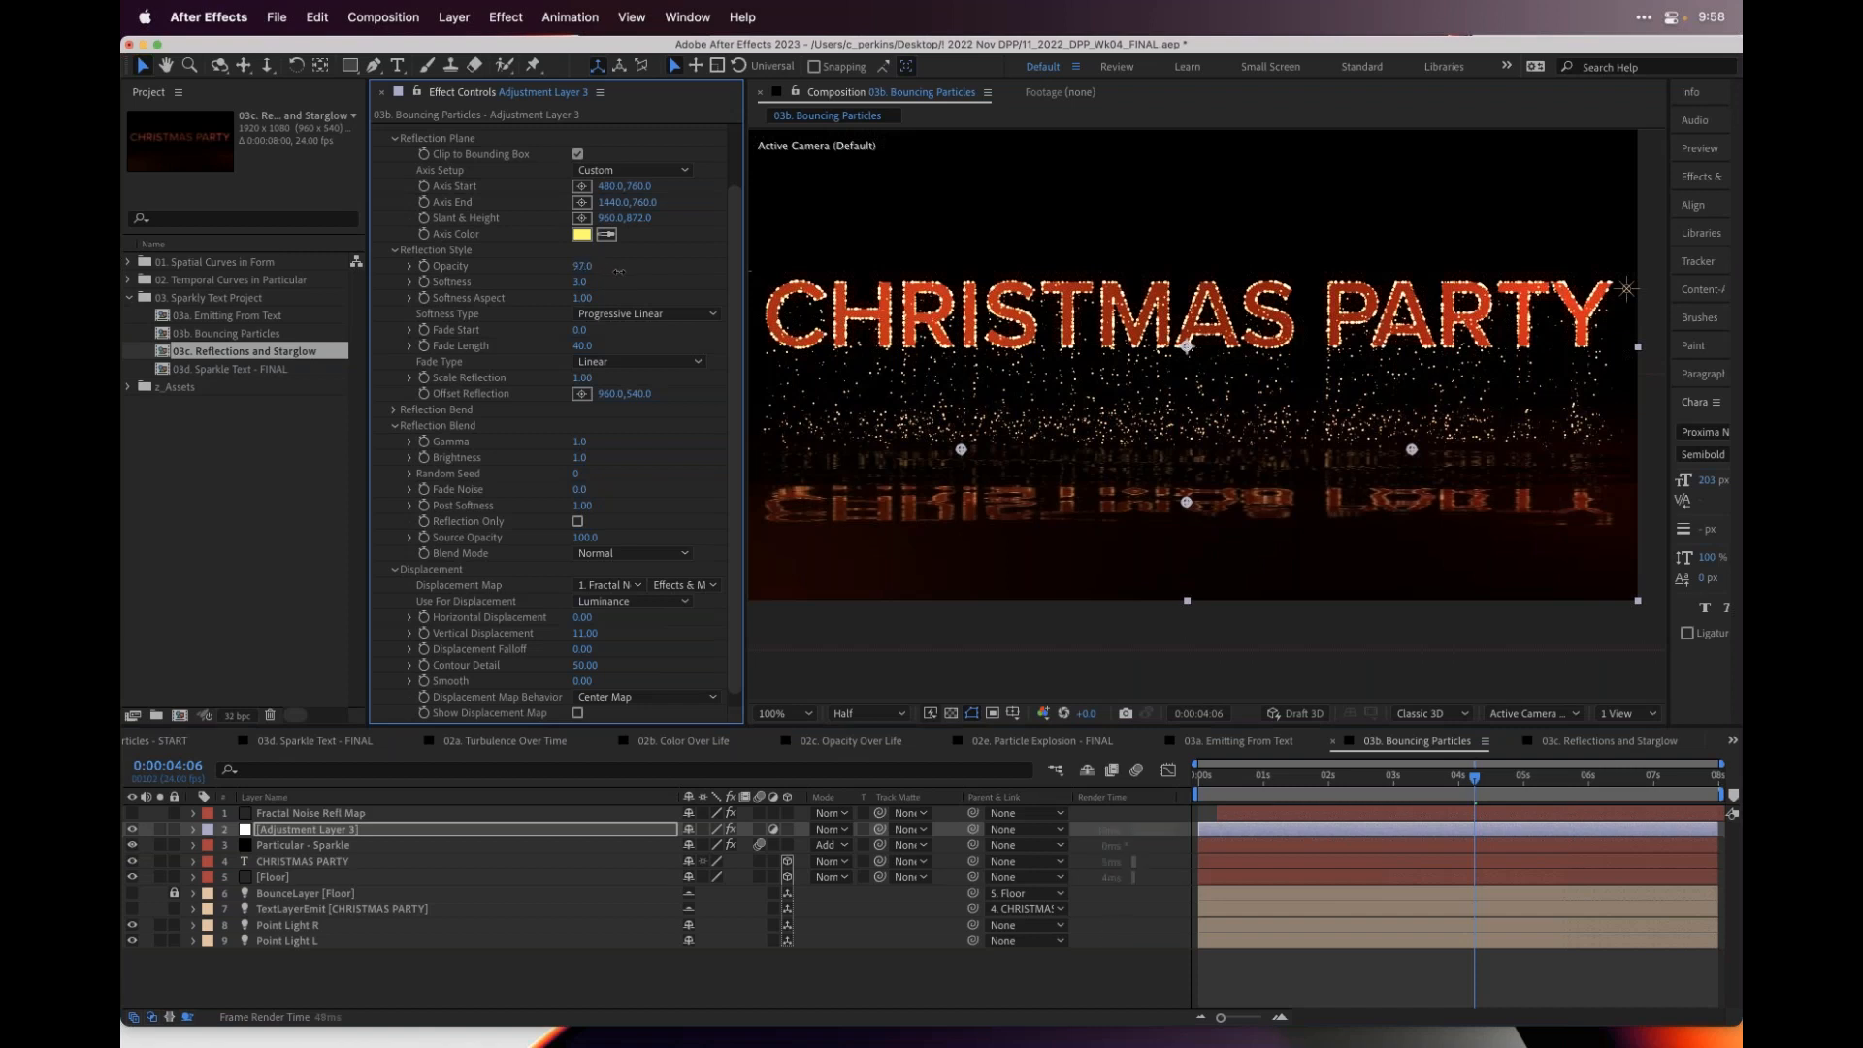
{"action": "left_click_drag", "start_coordinate": [594, 345], "coordinate": [594, 345]}
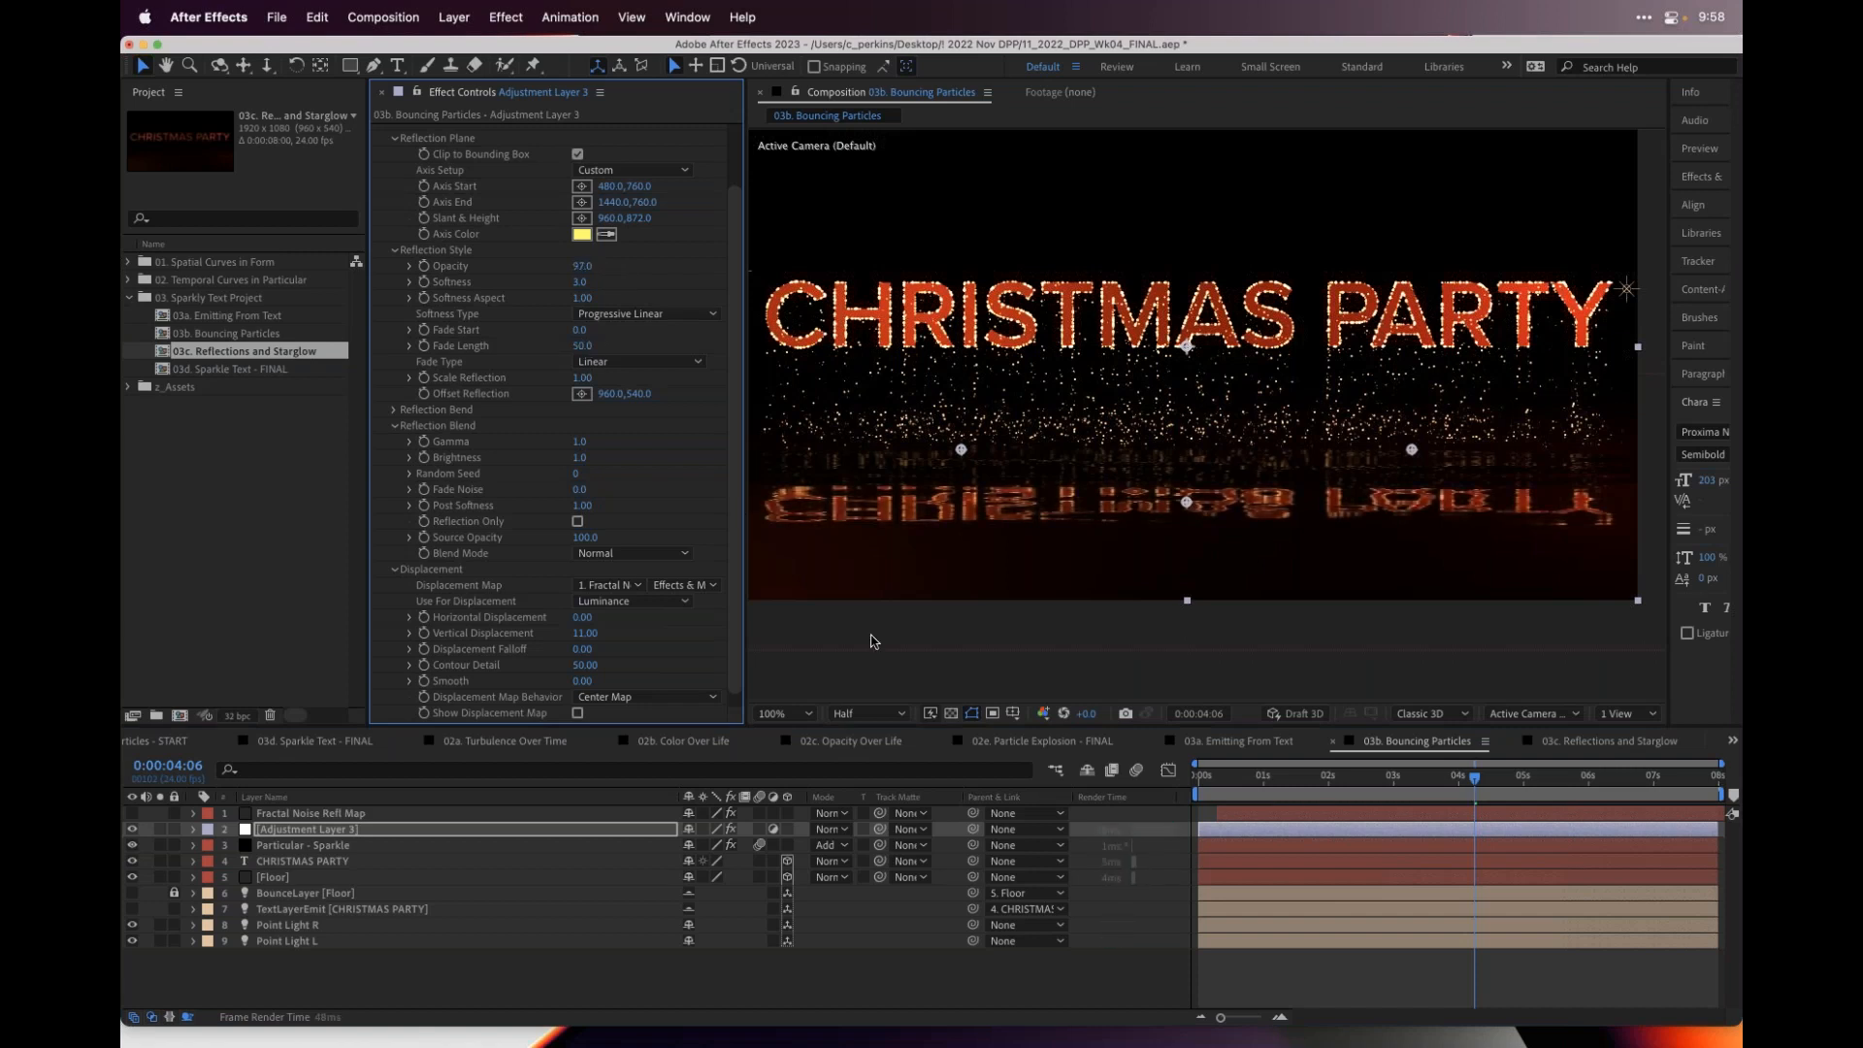
{"action": "left_click_drag", "start_coordinate": [1257, 778], "coordinate": [1444, 766]}
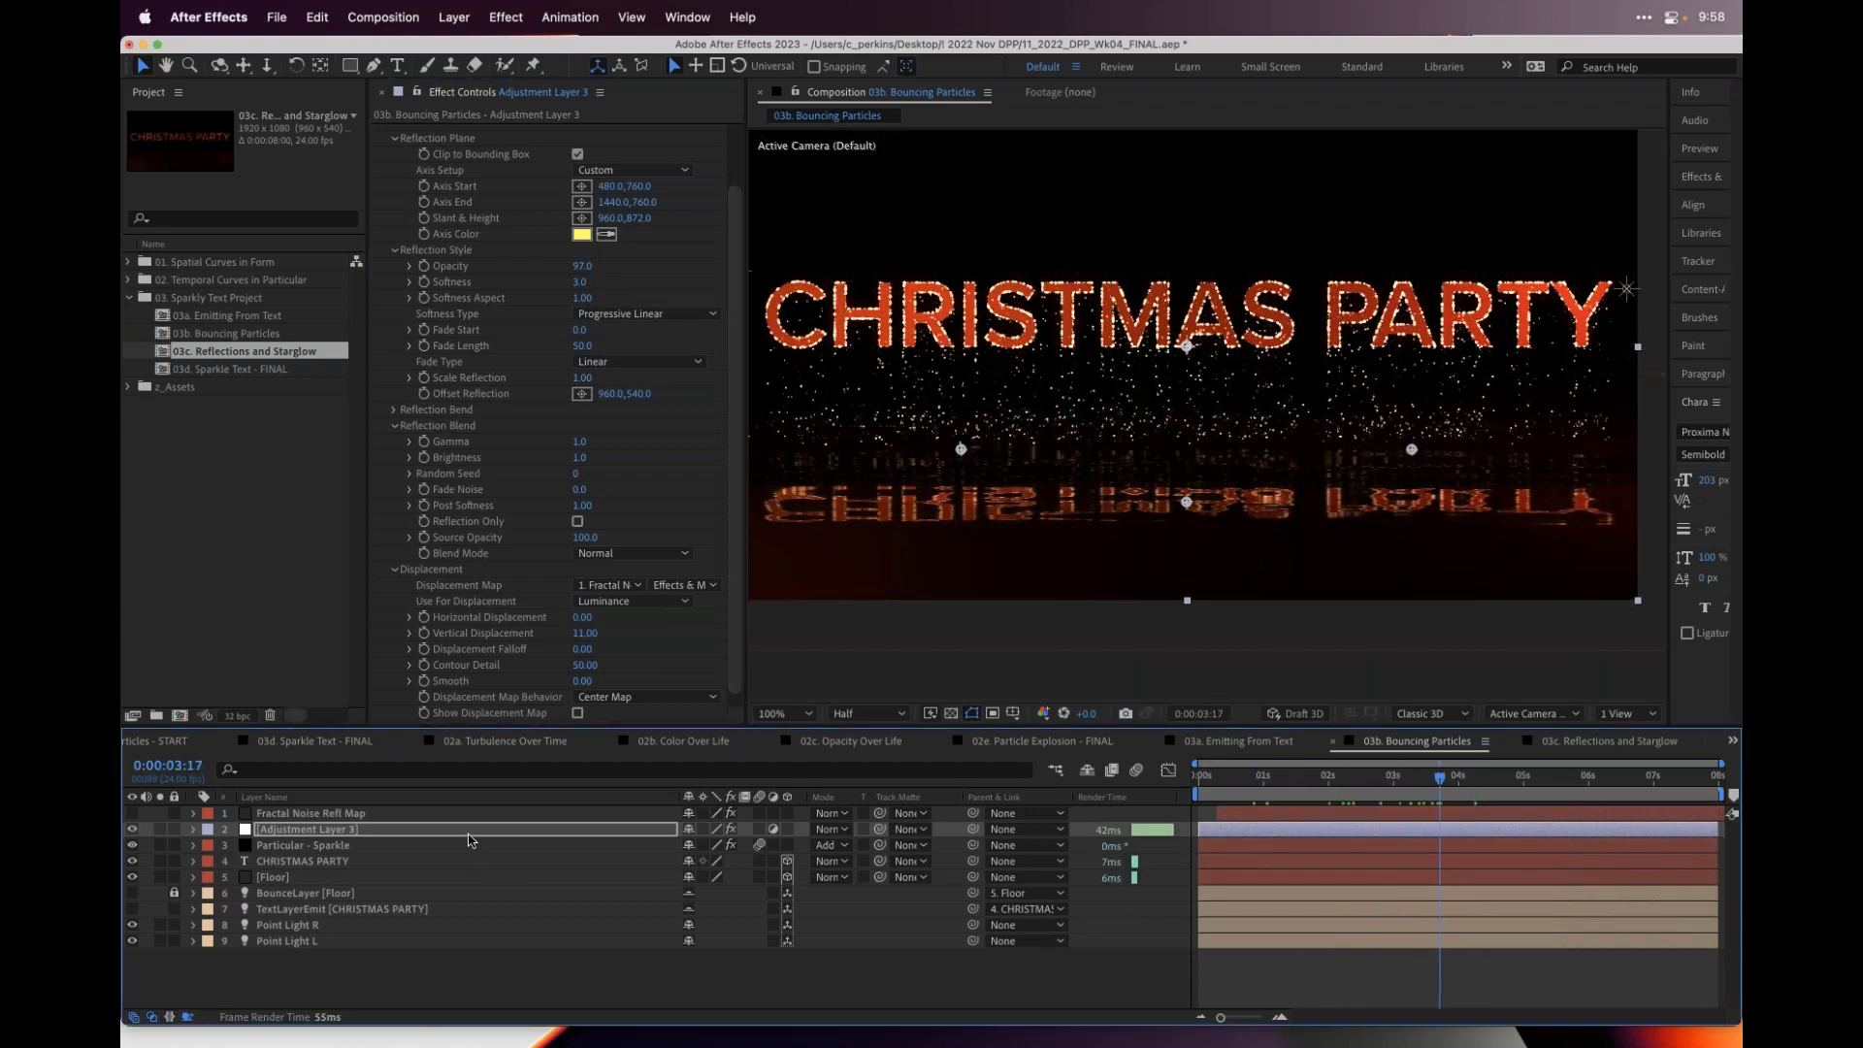
- Collapse the Reflection effect, apply Starglow to the adjustment layer and set its Streak Length to 6
{"action": "scroll", "coordinate": [397, 181], "scroll_direction": "up", "scroll_amount": 3}
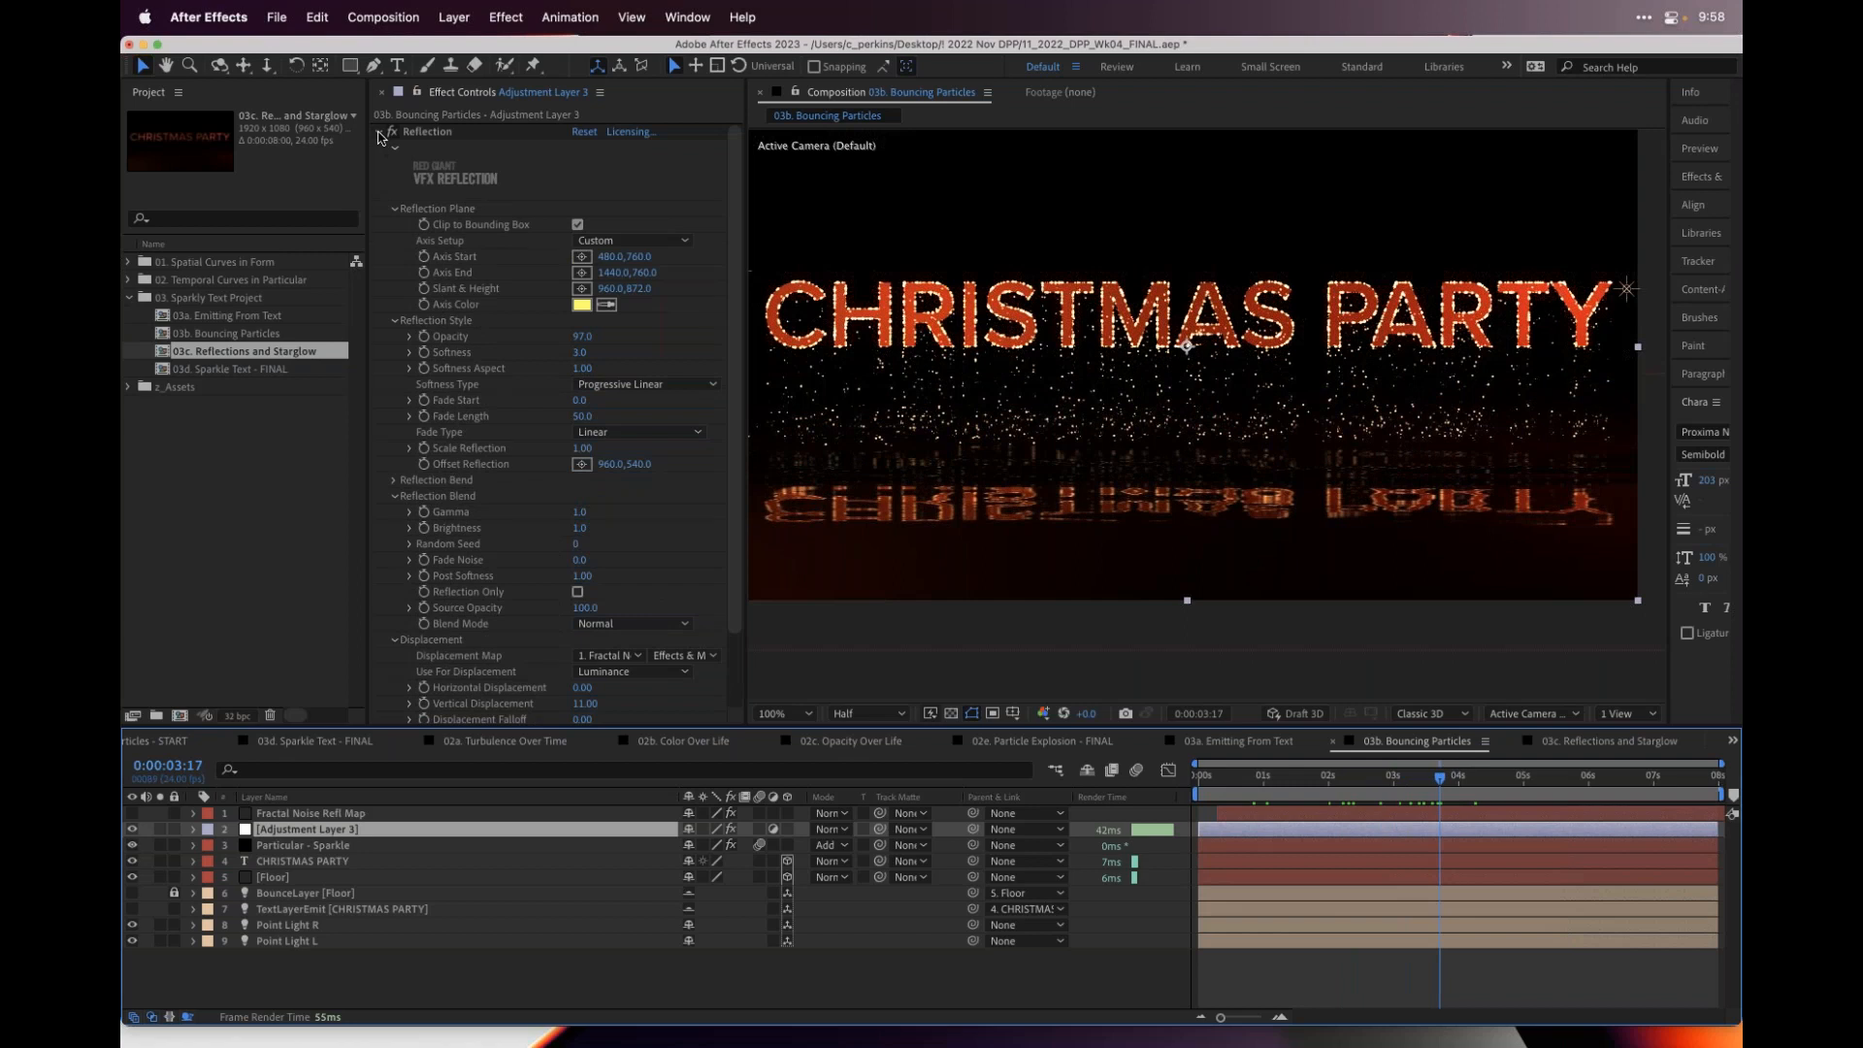
{"action": "left_click", "coordinate": [378, 133]}
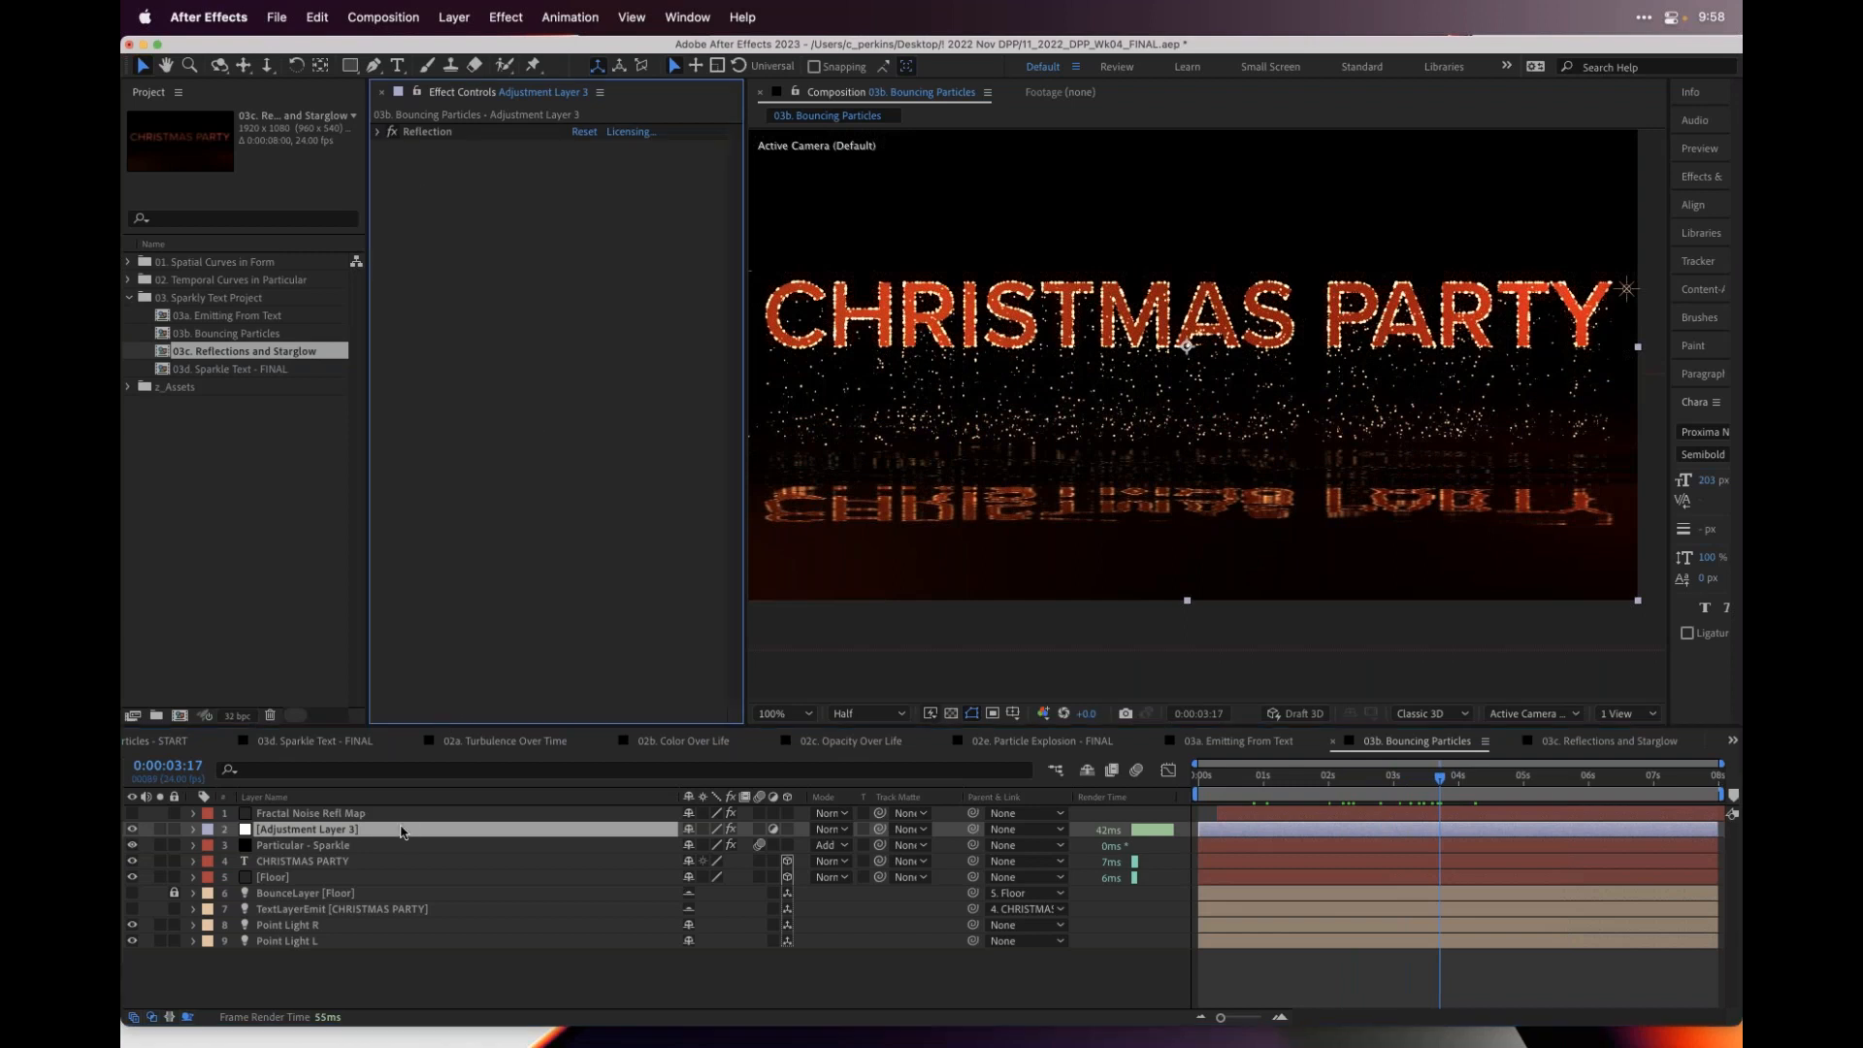
{"action": "key", "text": "ctrl+space"}
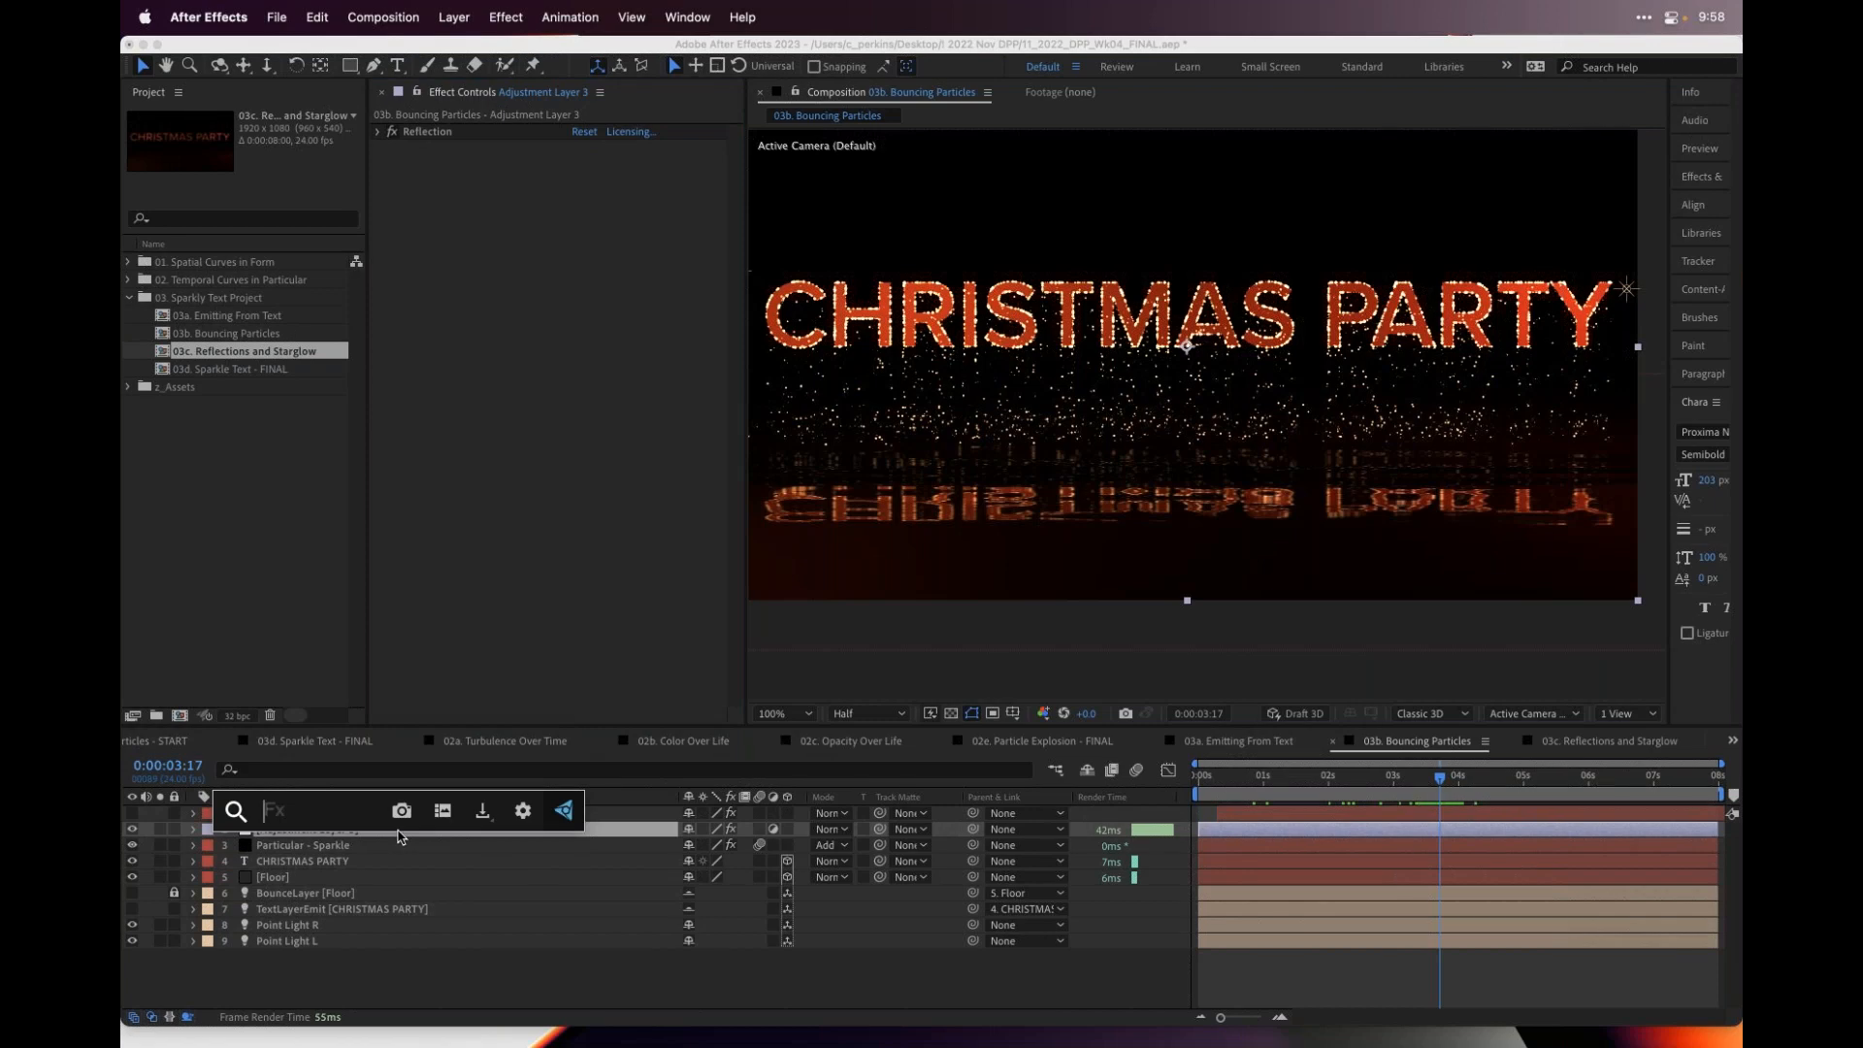
{"action": "type", "text": "sta"}
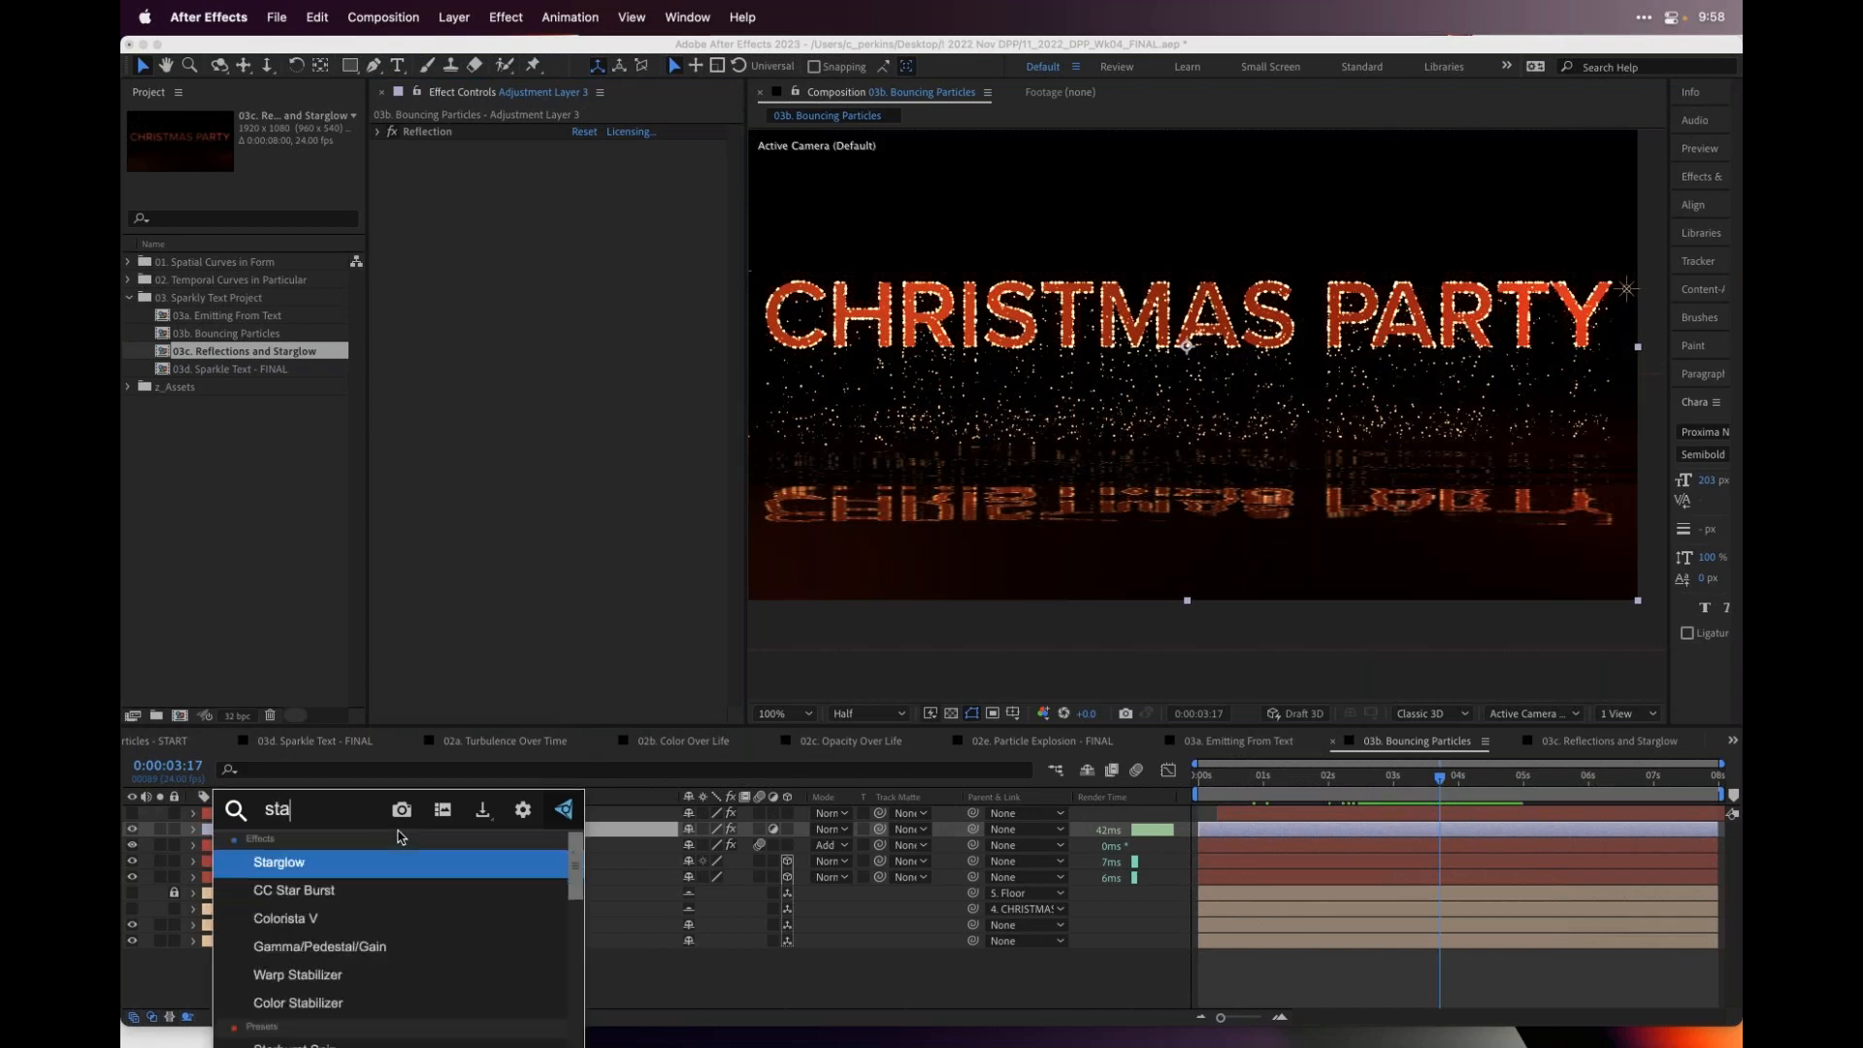
{"action": "key", "text": "Return"}
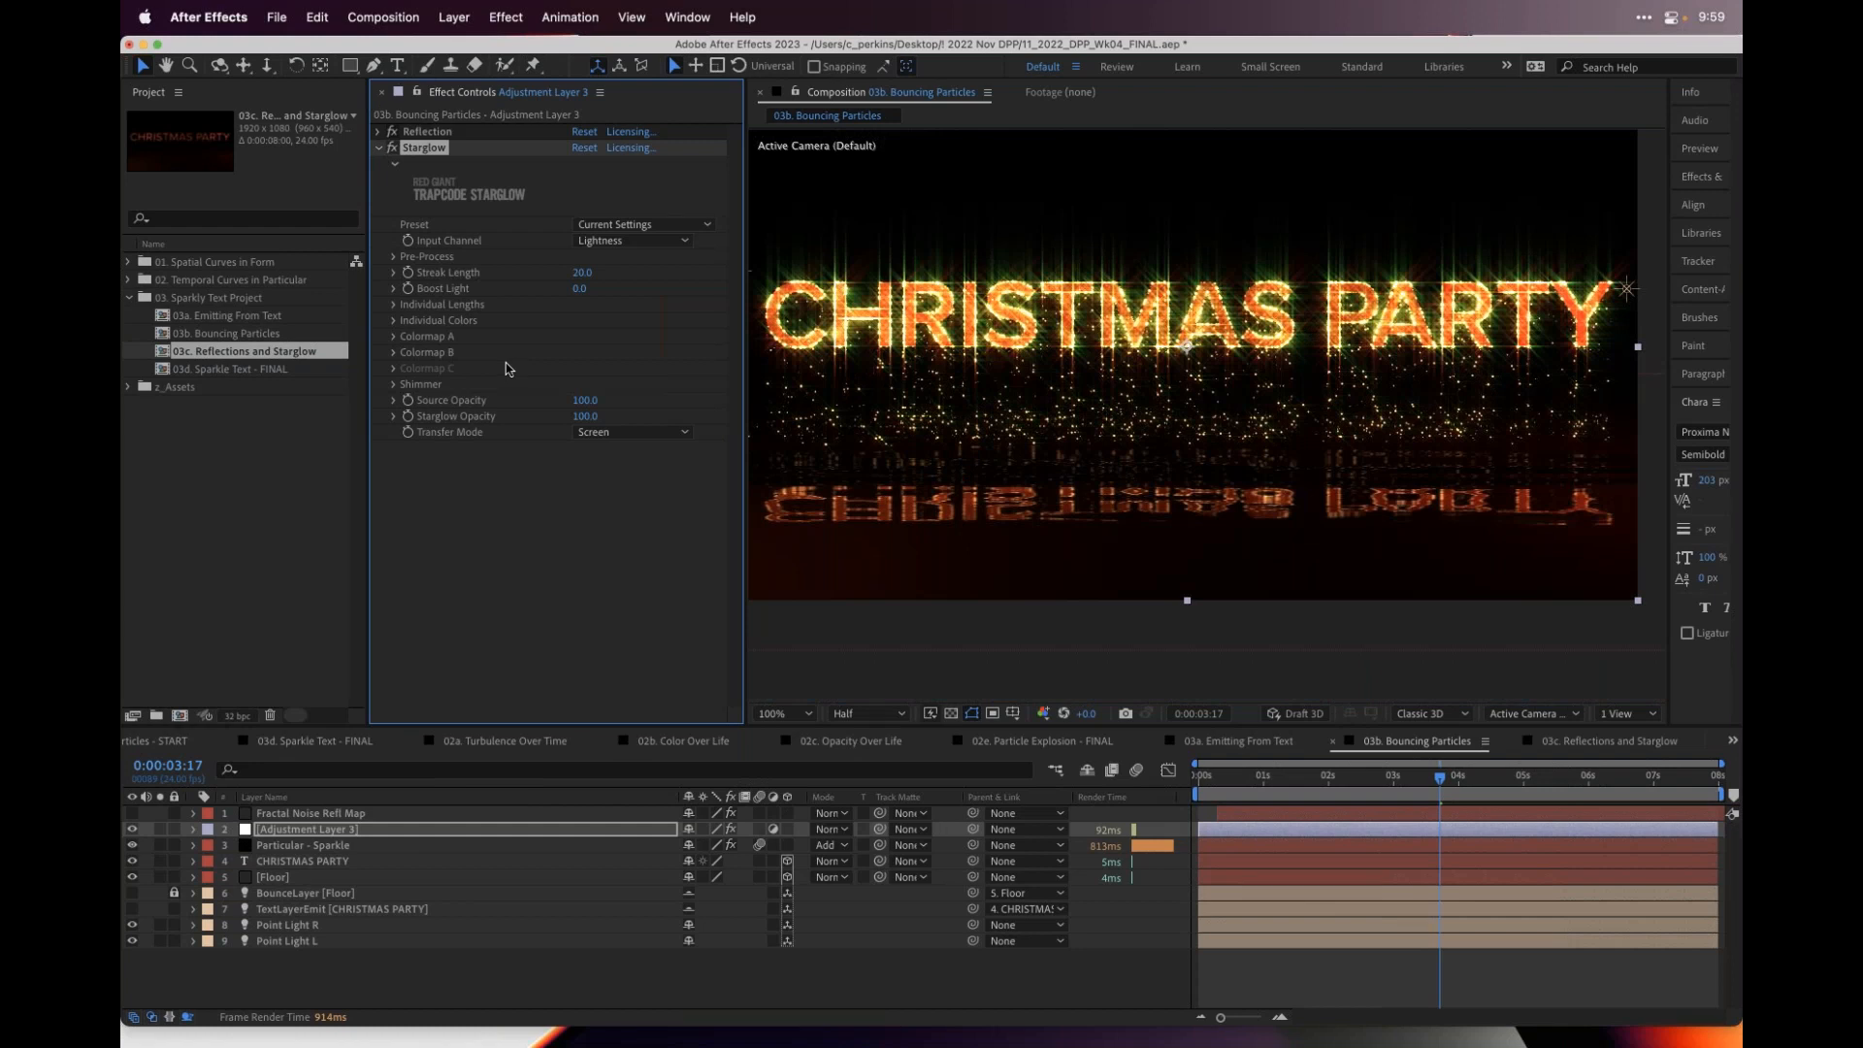
{"action": "left_click_drag", "start_coordinate": [586, 281], "coordinate": [582, 279]}
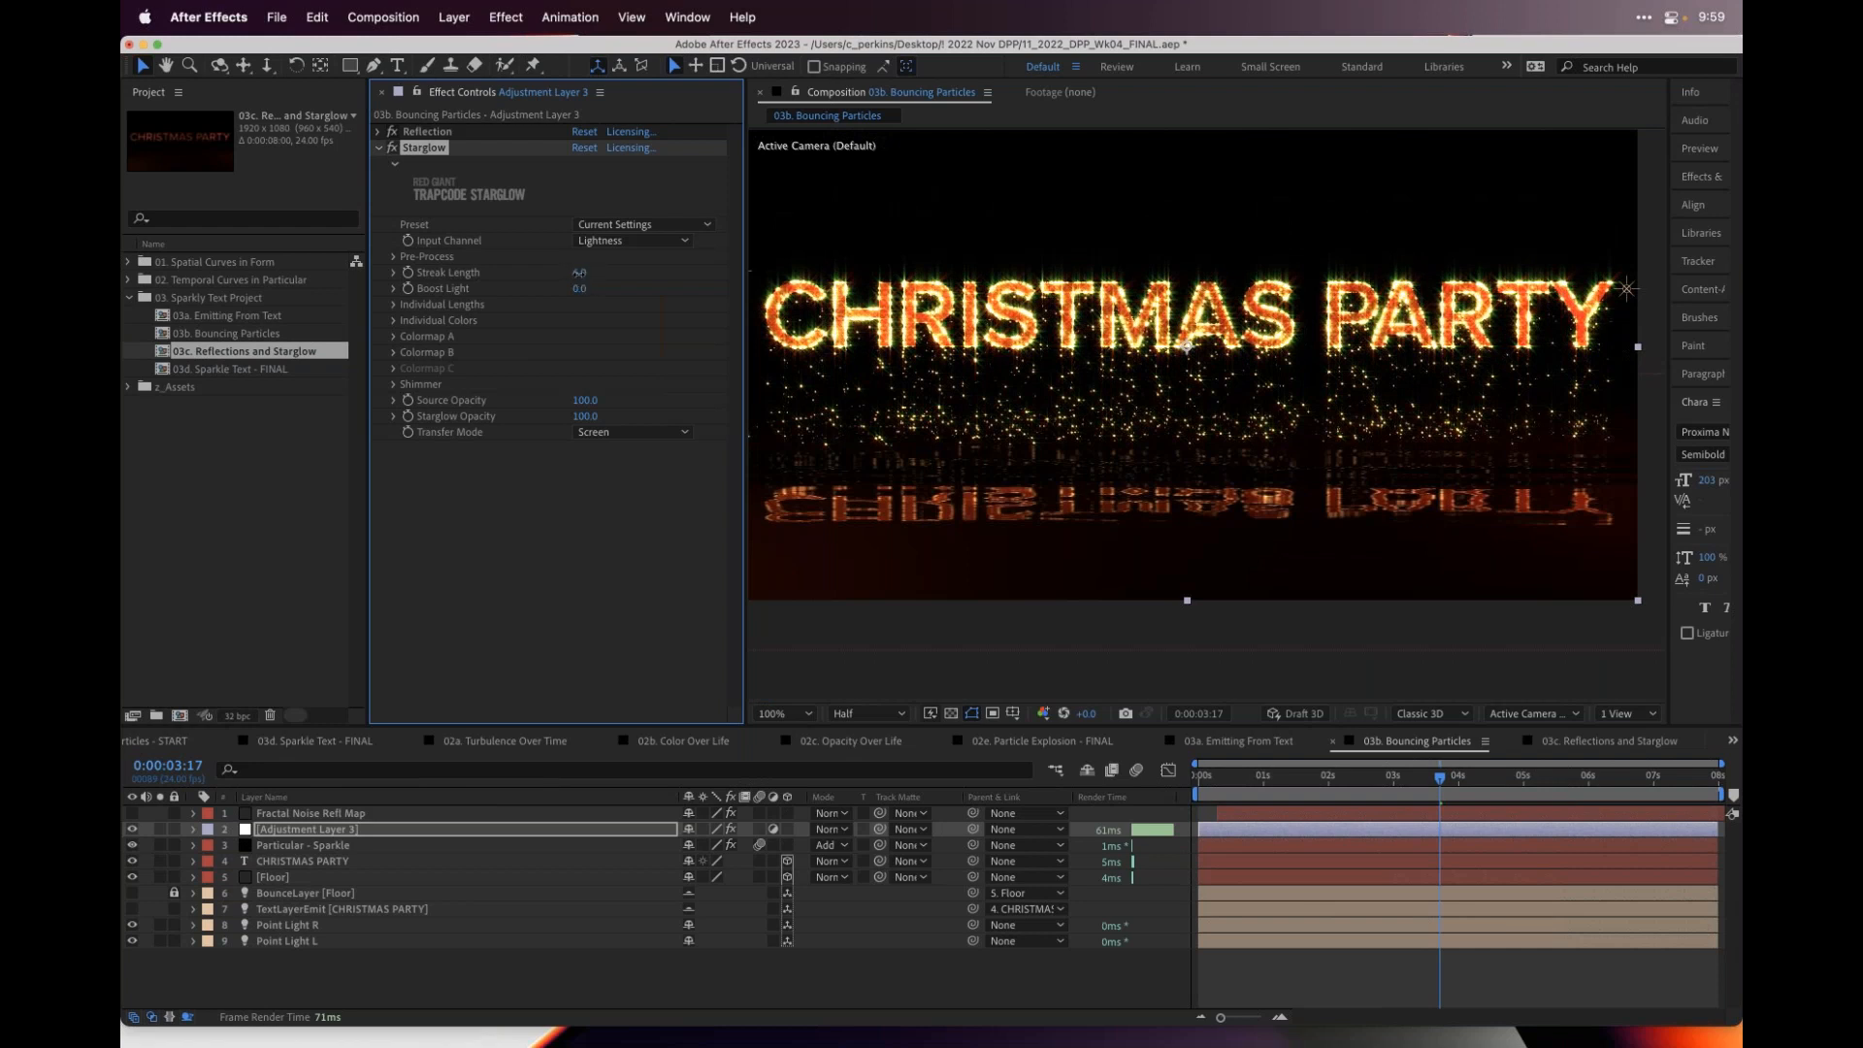
- Adjust Starglow's Pre-Process Threshold to 212, testing a much lower threshold along the way
{"action": "left_click", "coordinate": [394, 256]}
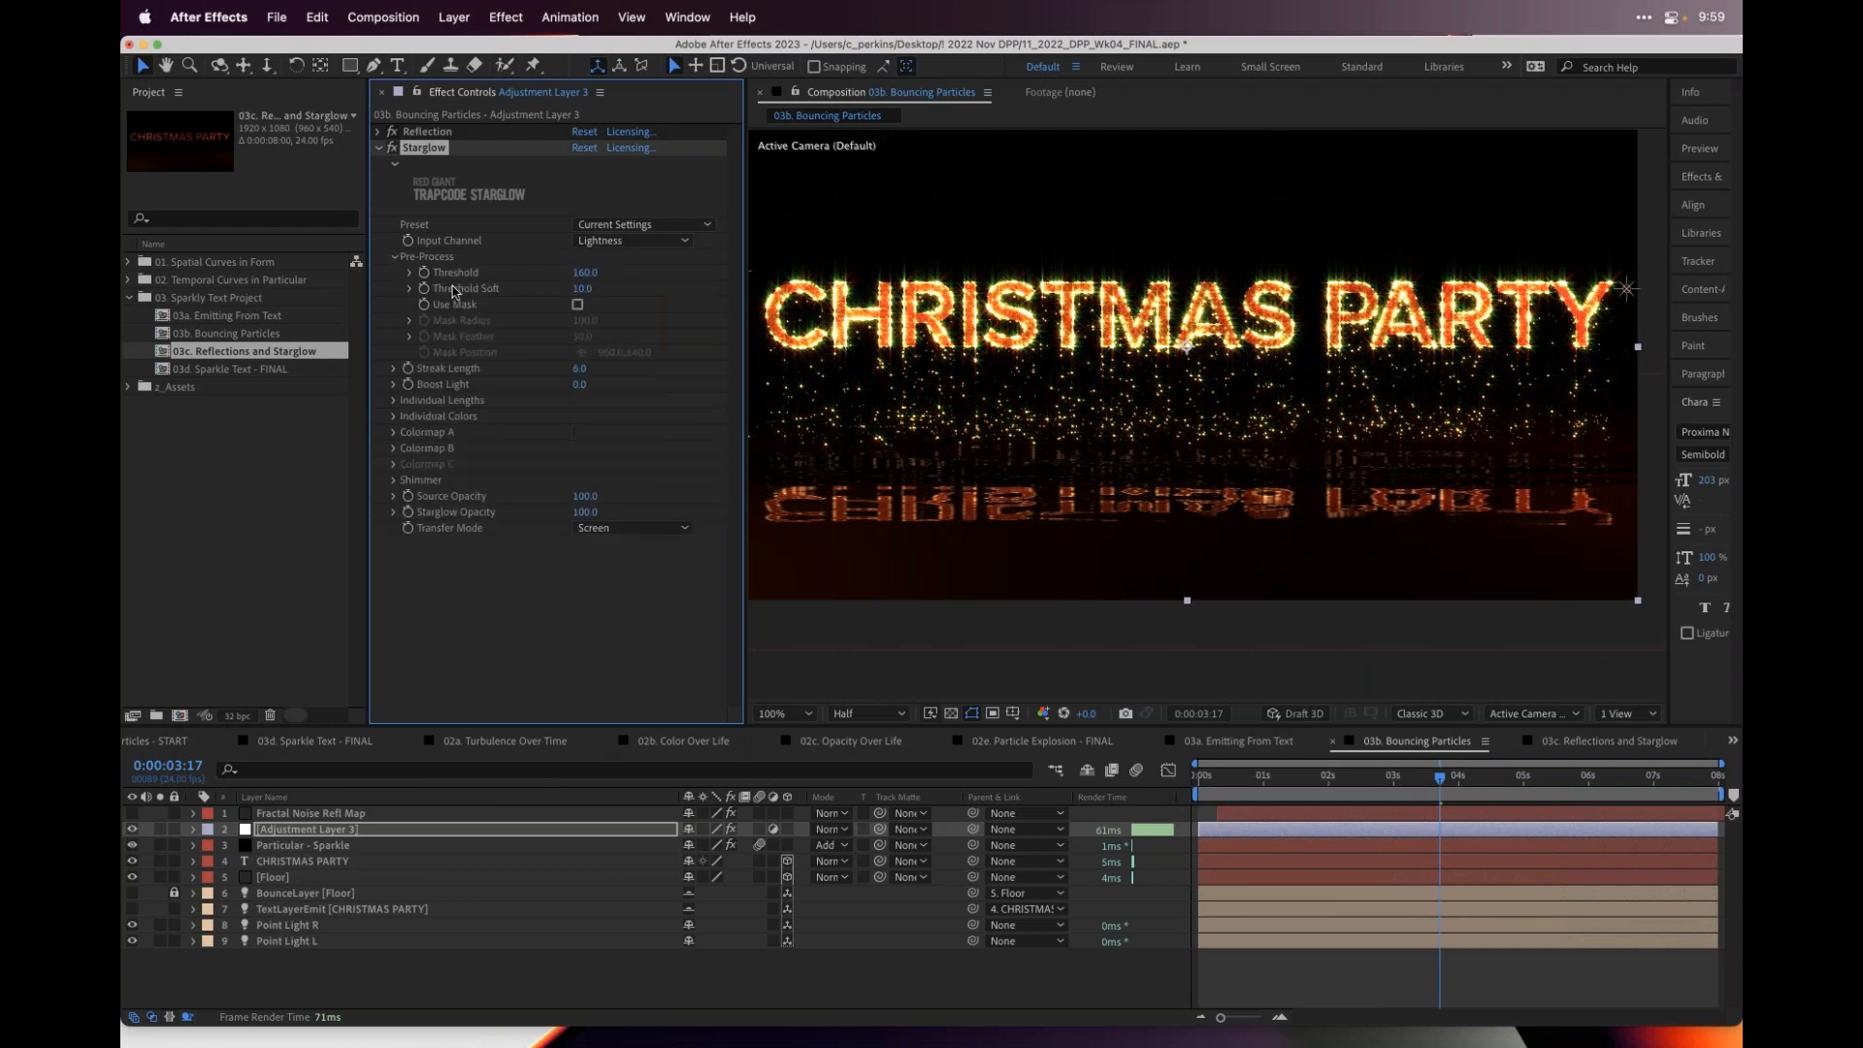
{"action": "left_click_drag", "start_coordinate": [585, 273], "coordinate": [485, 280]}
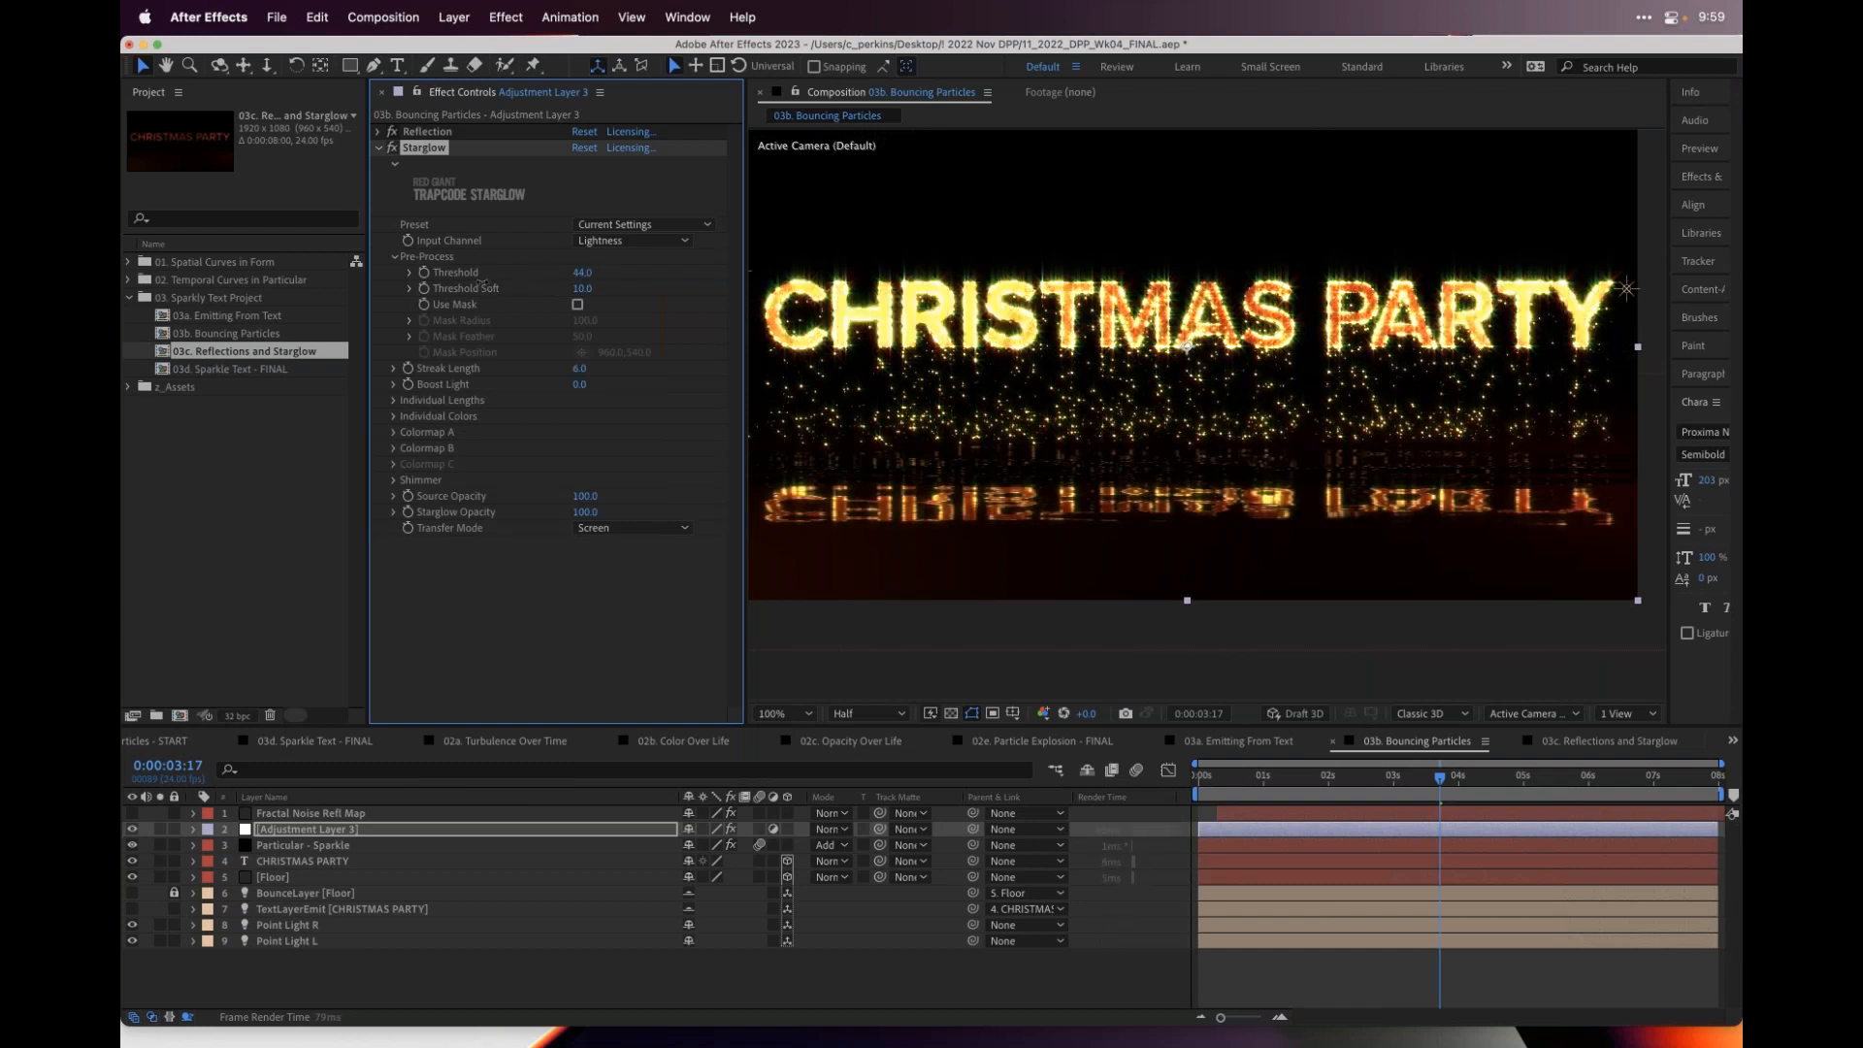
{"action": "left_click_drag", "start_coordinate": [611, 275], "coordinate": [658, 279]}
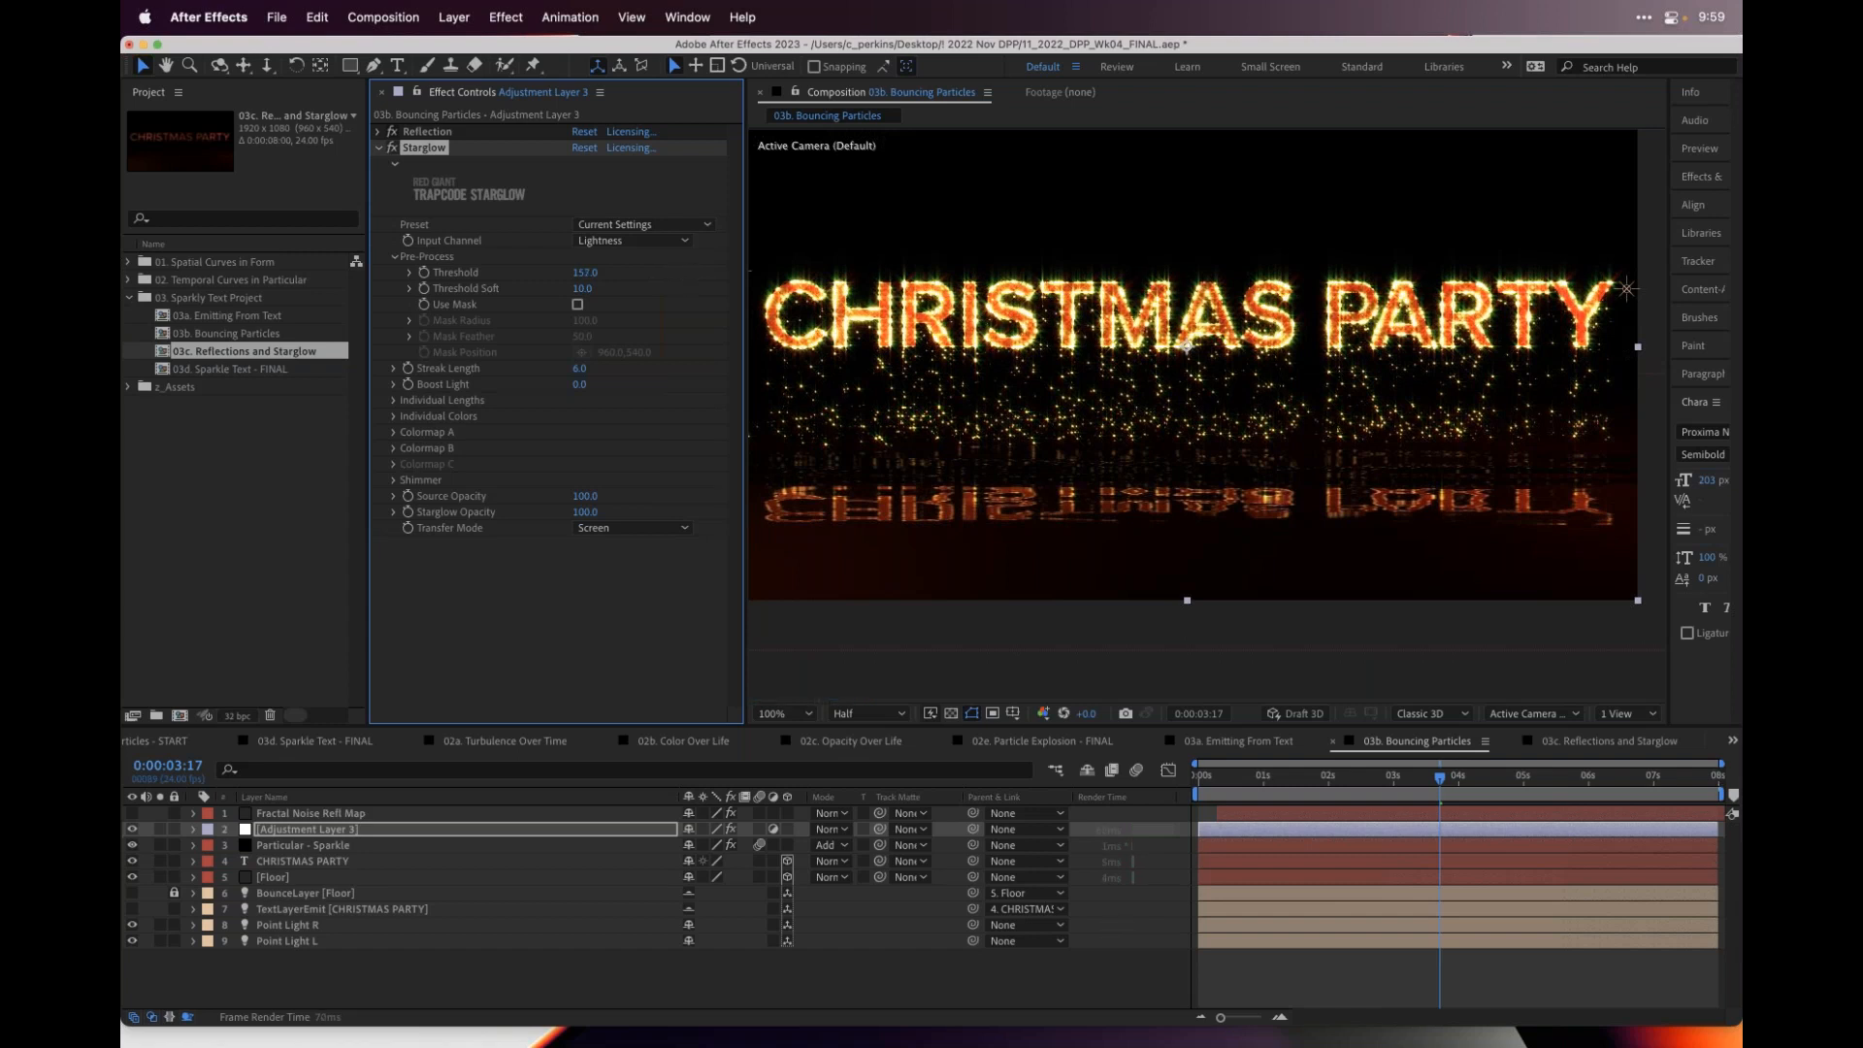
{"action": "left_click", "coordinate": [593, 273]}
{"action": "type", "text": "173"}
{"action": "key", "text": "Return"}
{"action": "left_click_drag", "start_coordinate": [616, 270], "coordinate": [636, 303]}
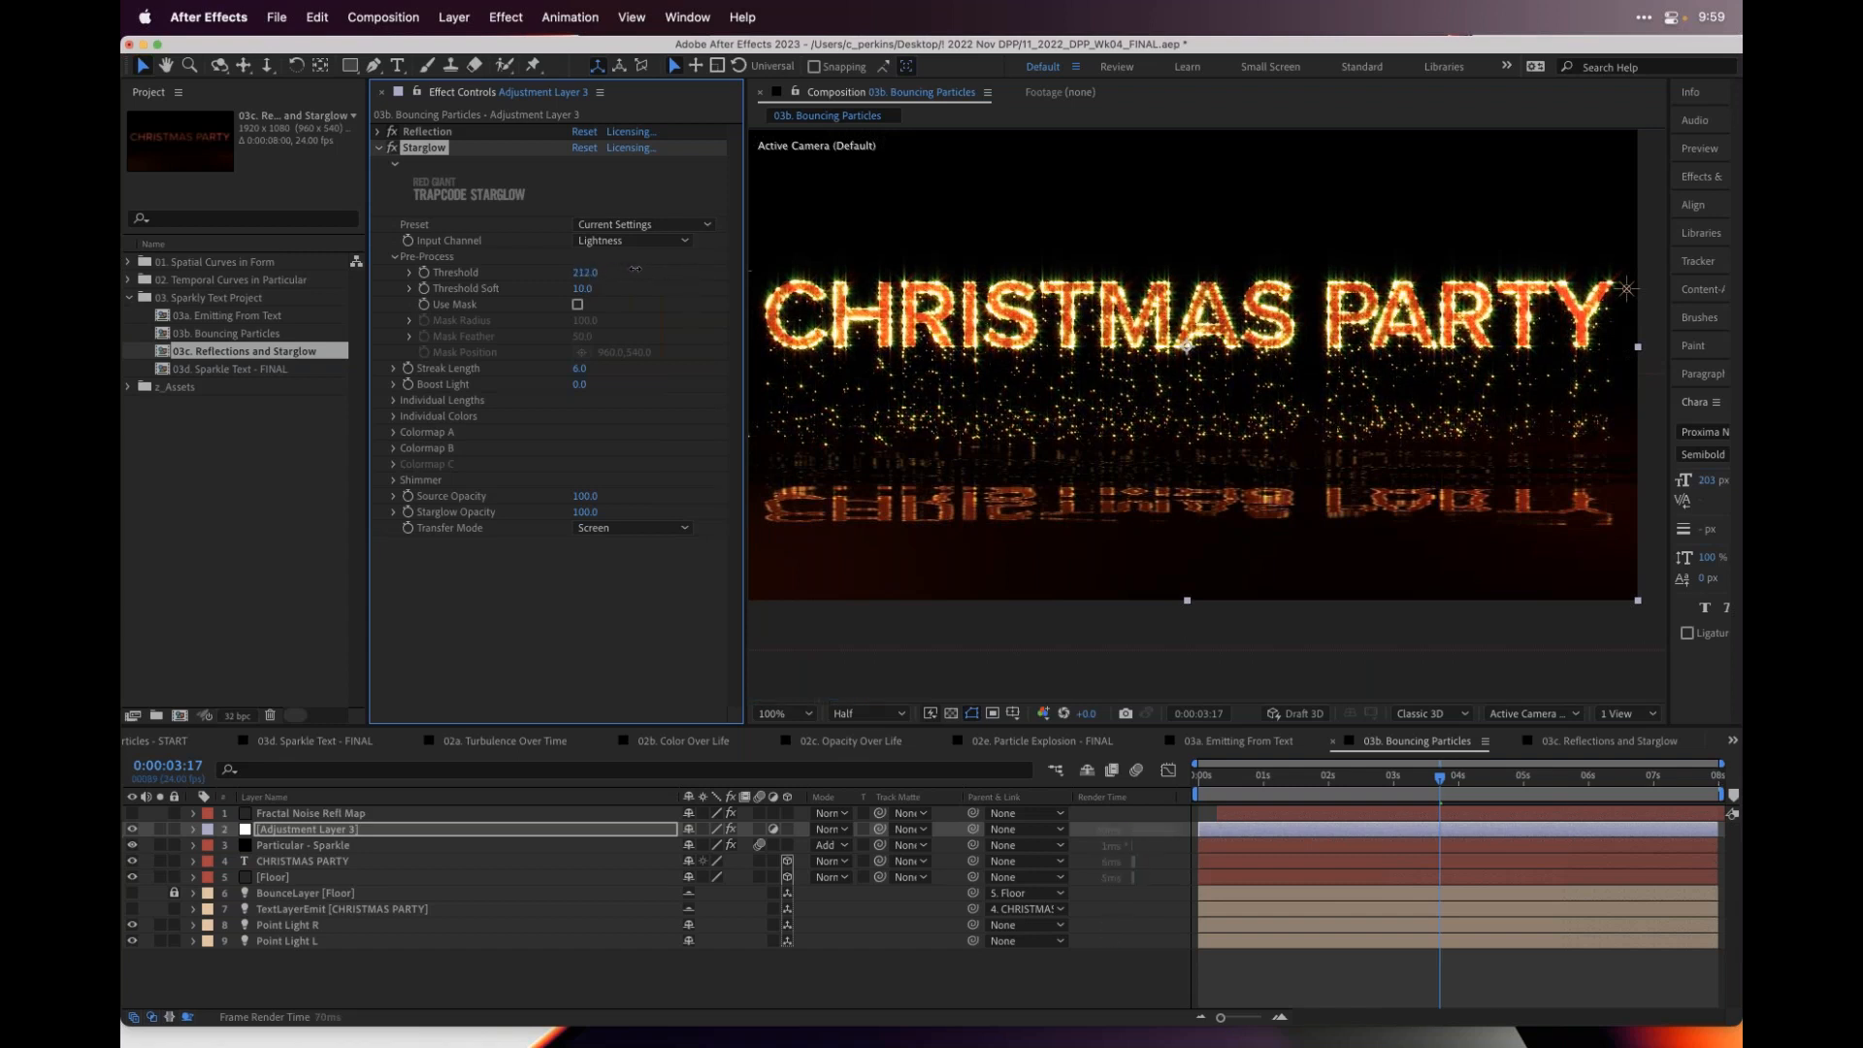
- Set Starglow's Shimmer Amount to 94 and scrub the timeline to check the twinkling
{"action": "left_click", "coordinate": [394, 257]}
{"action": "left_click", "coordinate": [394, 385]}
{"action": "left_click_drag", "start_coordinate": [579, 399], "coordinate": [625, 398]}
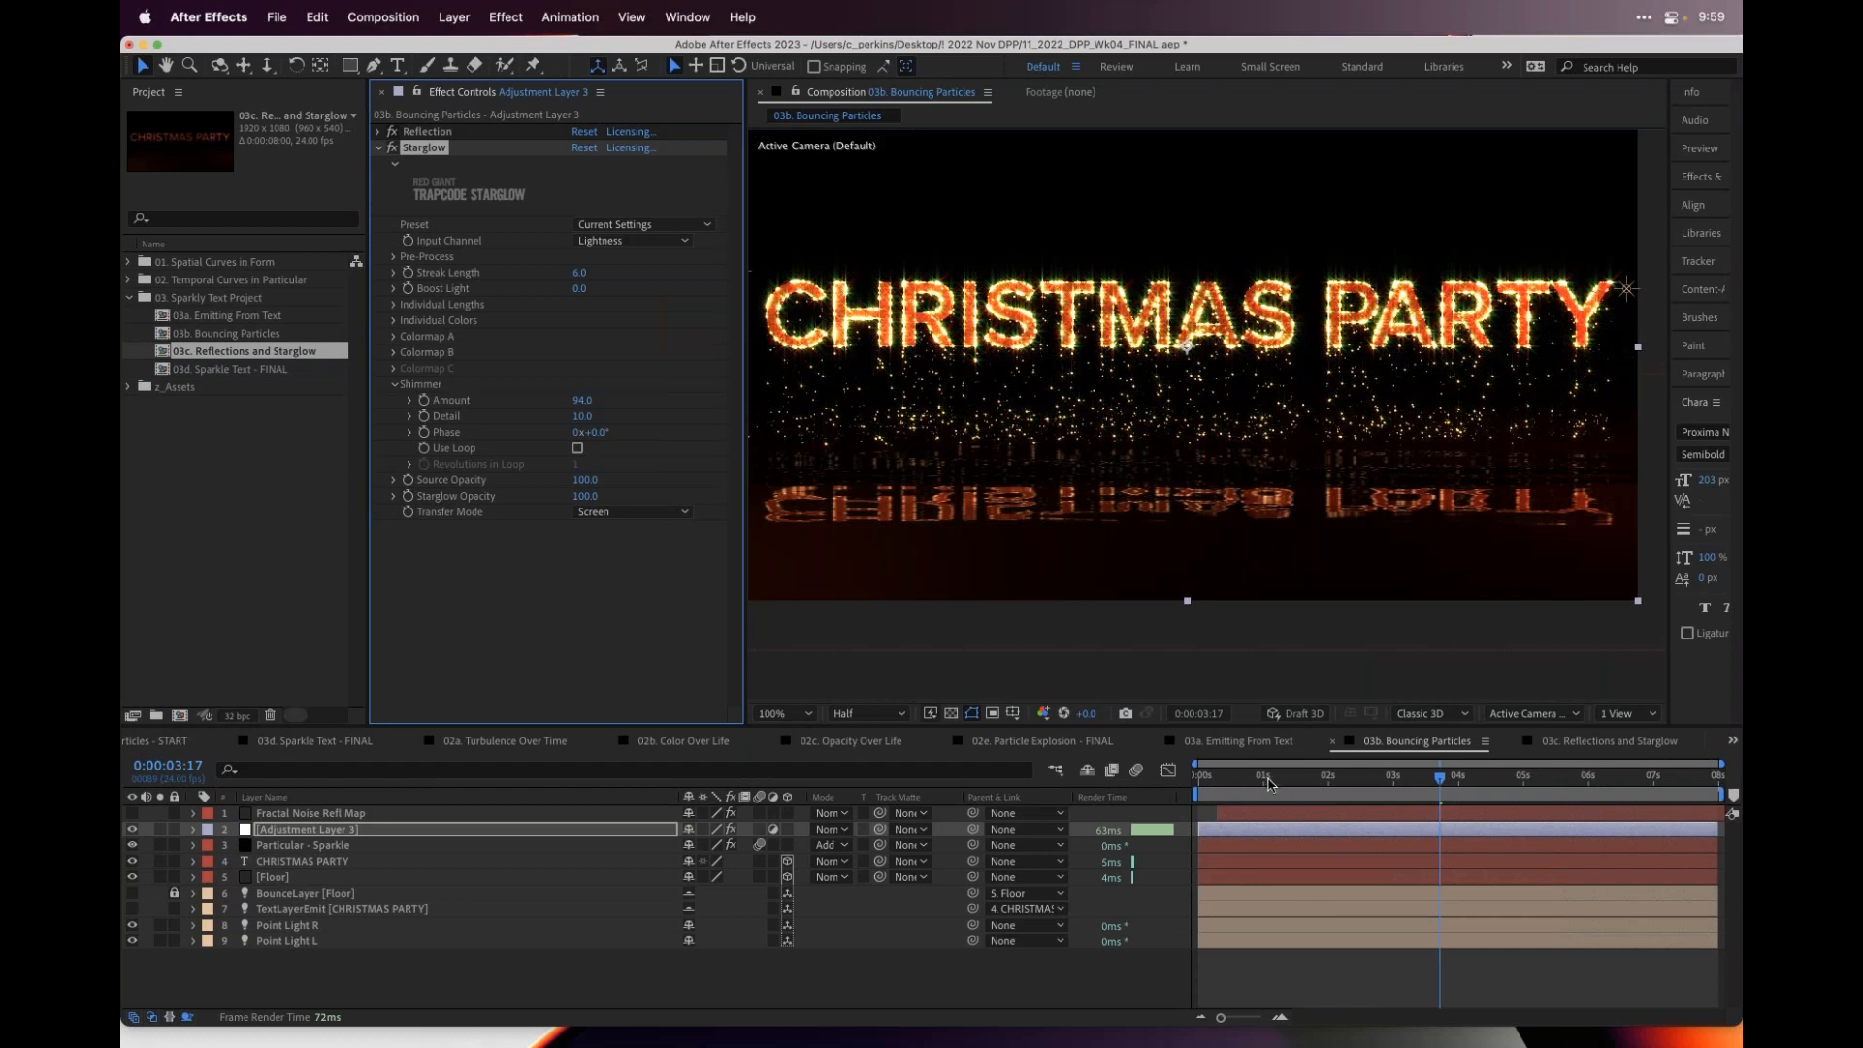
{"action": "left_click_drag", "start_coordinate": [1263, 782], "coordinate": [1537, 774]}
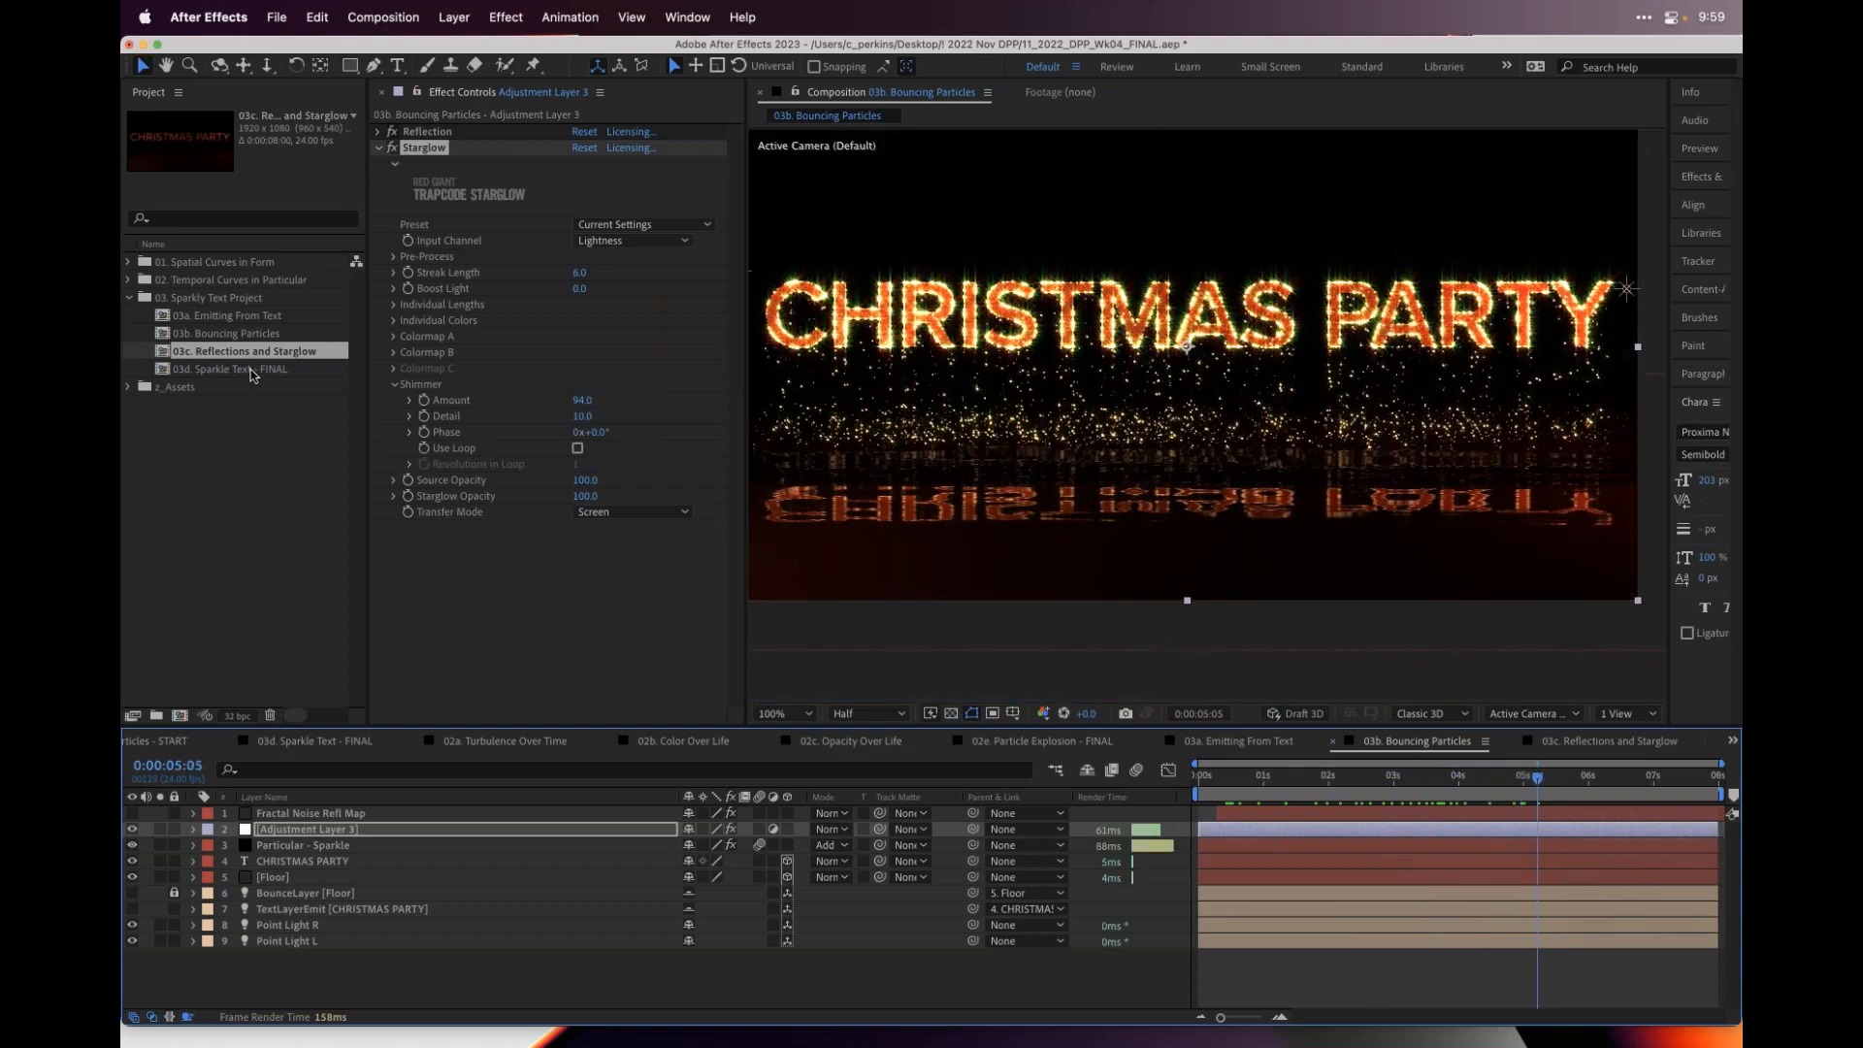
- Open the 03d. Sparkle Text - FINAL composition and play the finished title animation
{"action": "double_click", "coordinate": [250, 370]}
{"action": "left_click_drag", "start_coordinate": [1244, 776], "coordinate": [1191, 777]}
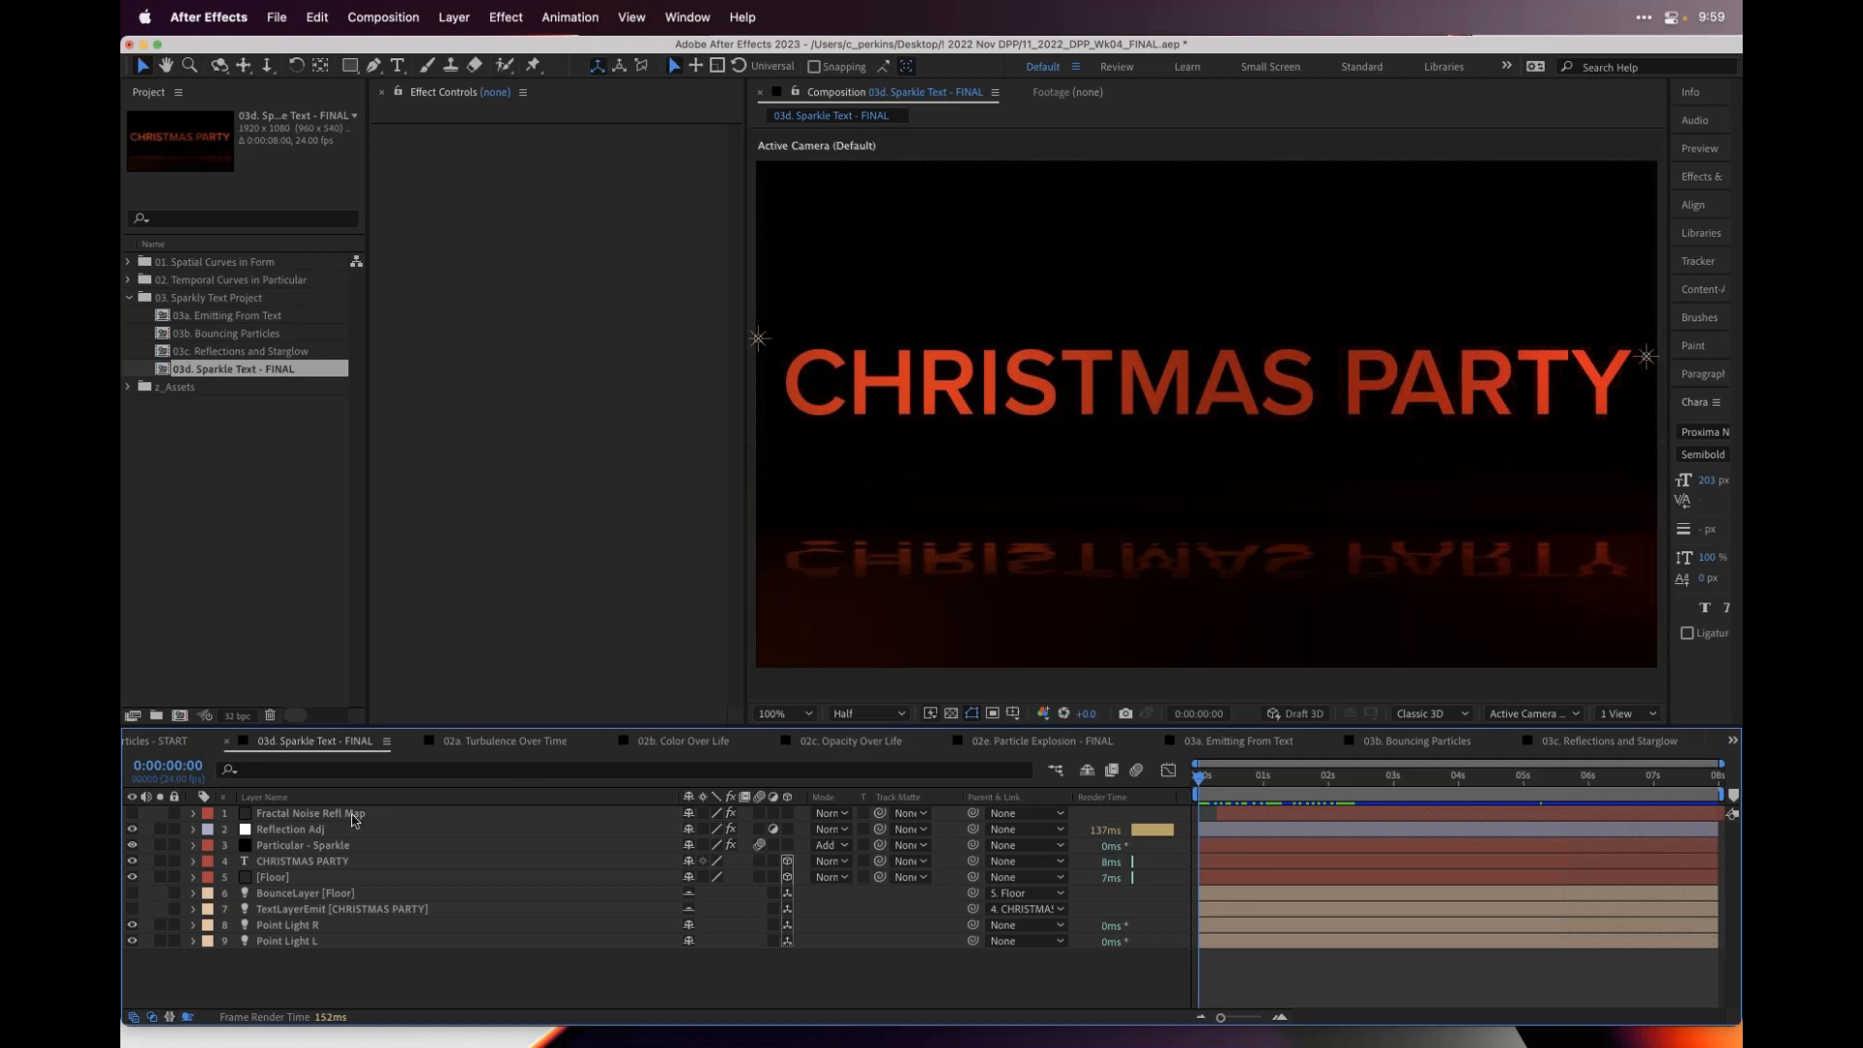
{"action": "left_click", "coordinate": [323, 863]}
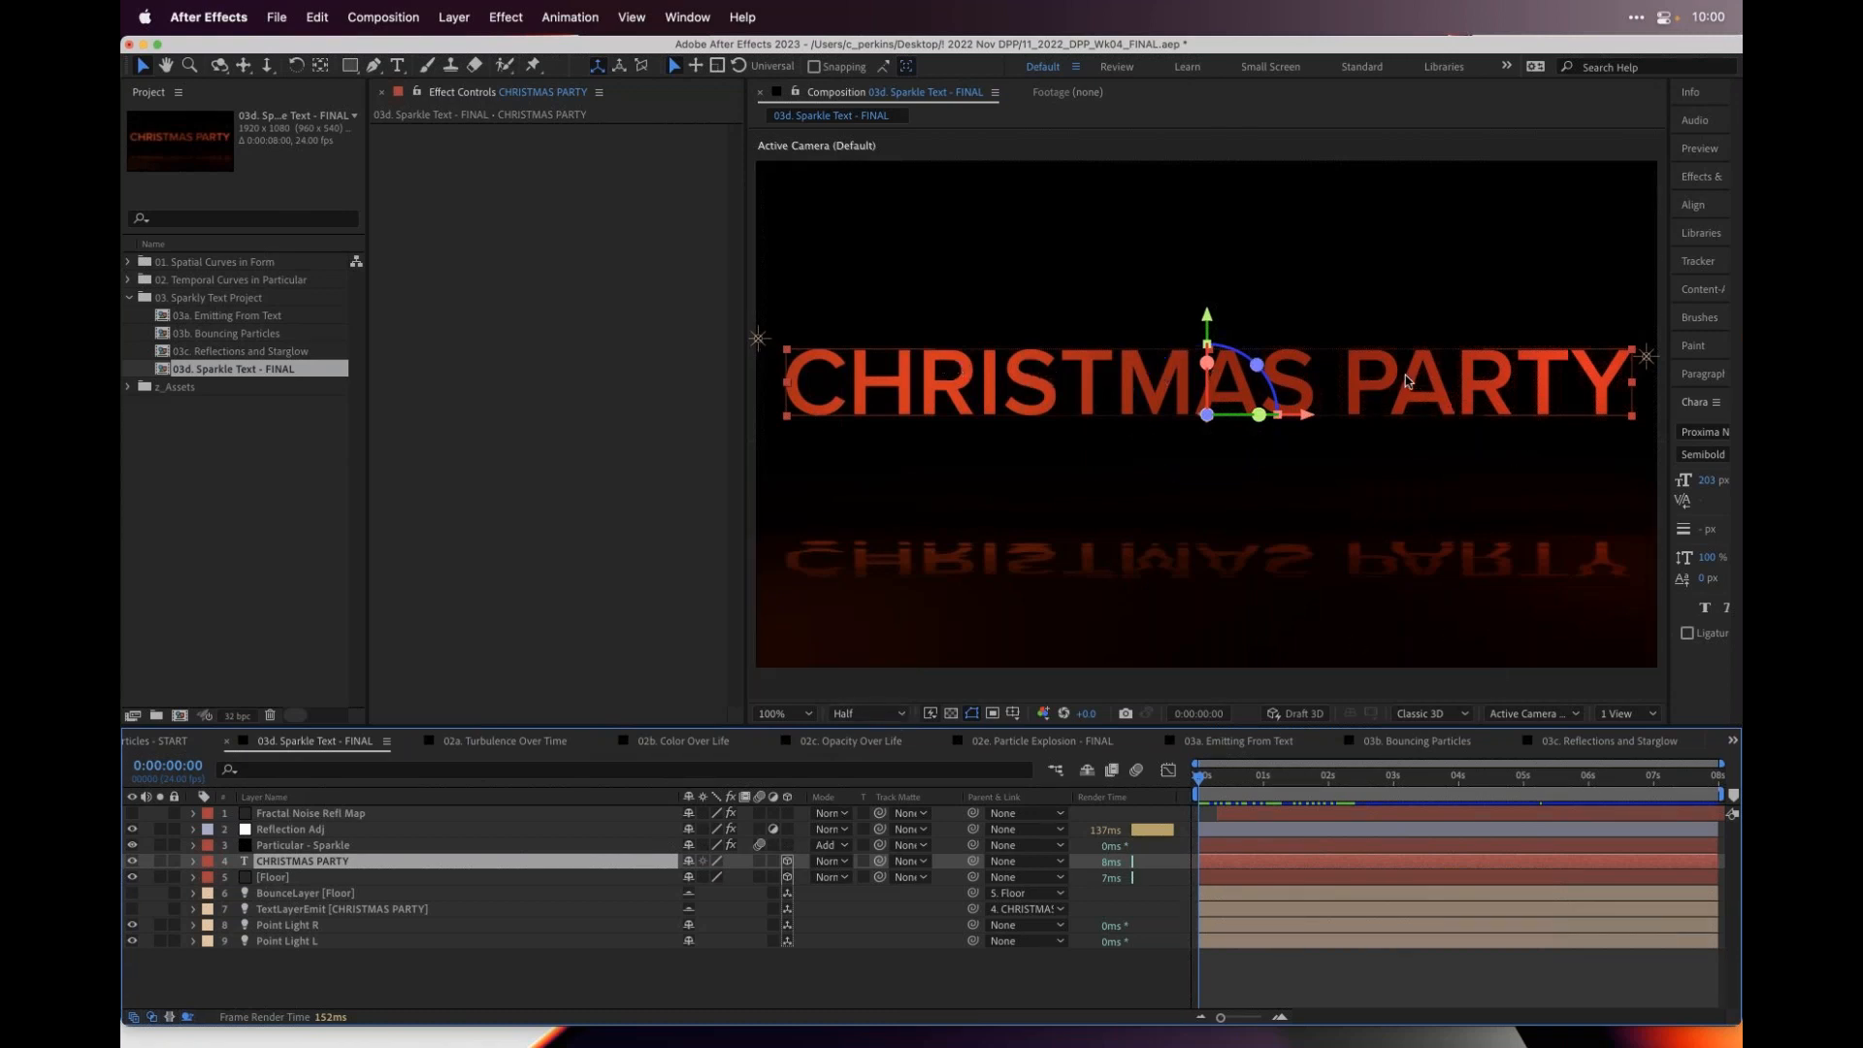
{"action": "left_click", "coordinate": [1212, 781]}
{"action": "mouse_move", "coordinate": [1213, 784]}
{"action": "left_mouse_down"}
{"action": "mouse_move", "coordinate": [1385, 769]}
{"action": "mouse_move", "coordinate": [1232, 778]}
{"action": "left_mouse_up"}
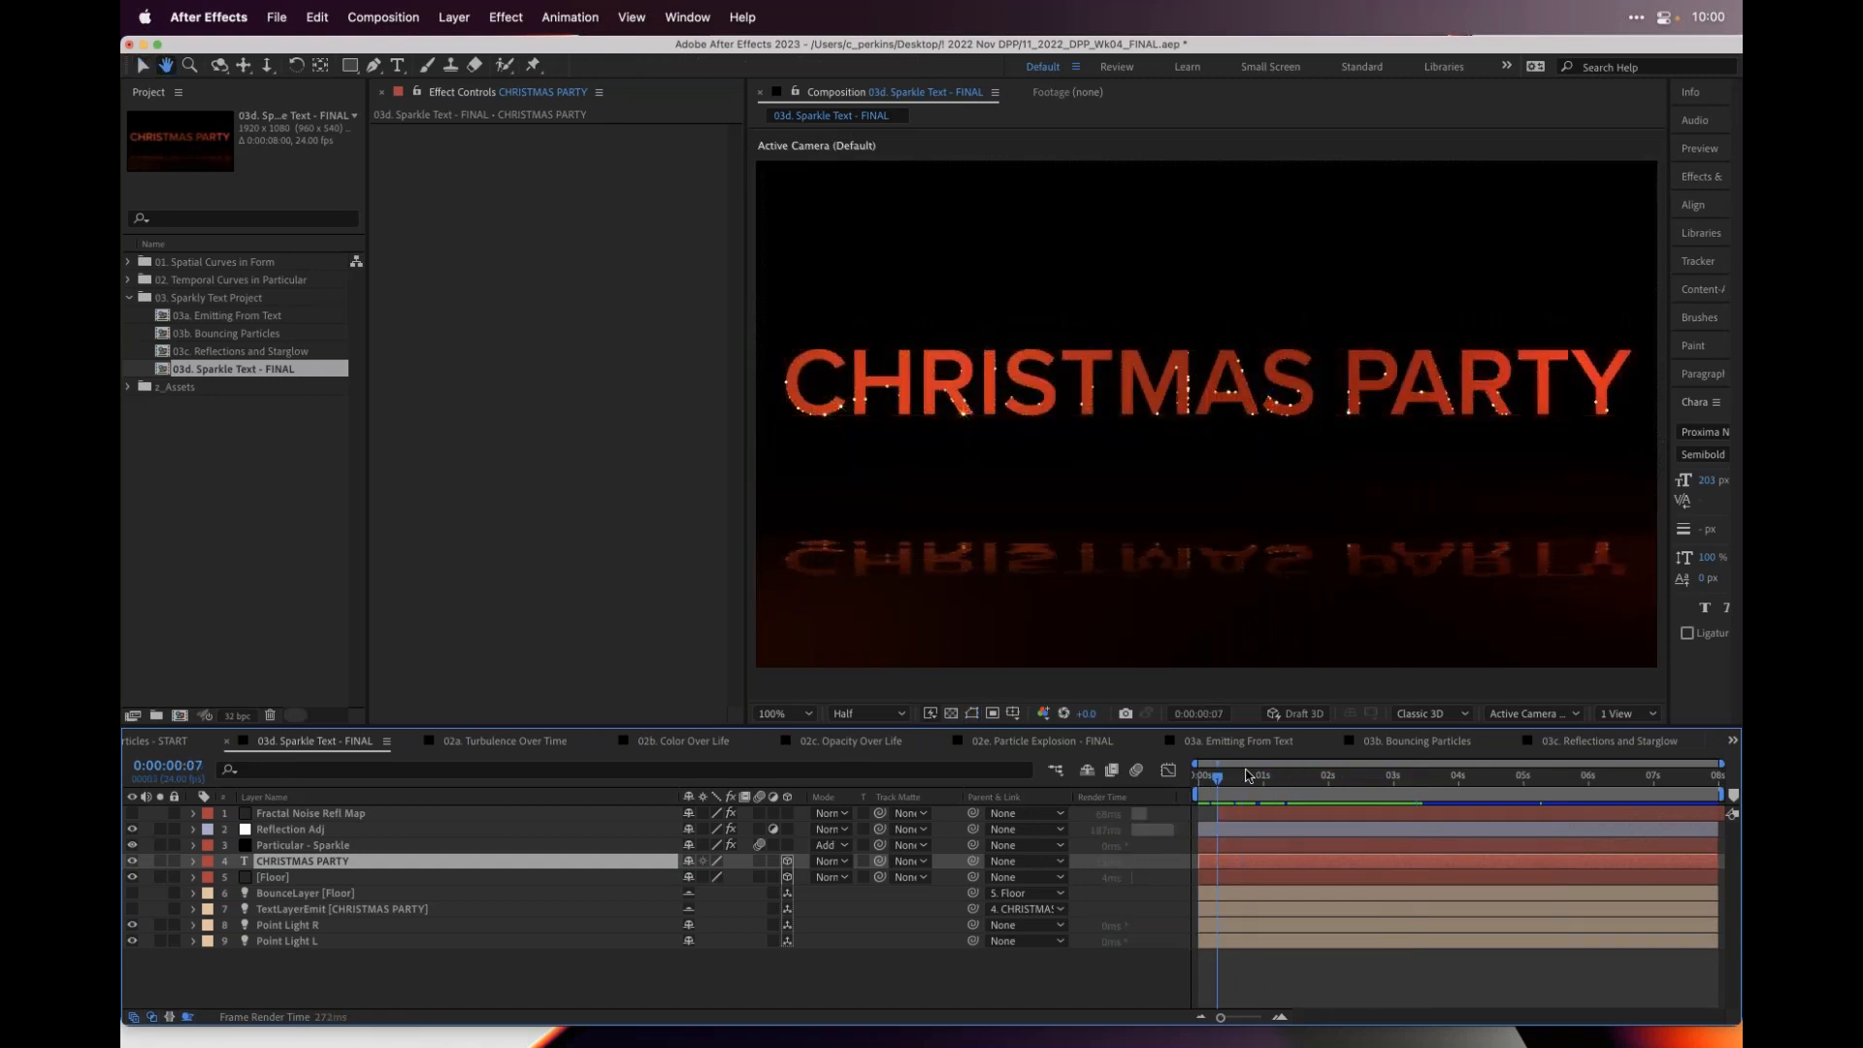
{"action": "key", "text": "space"}
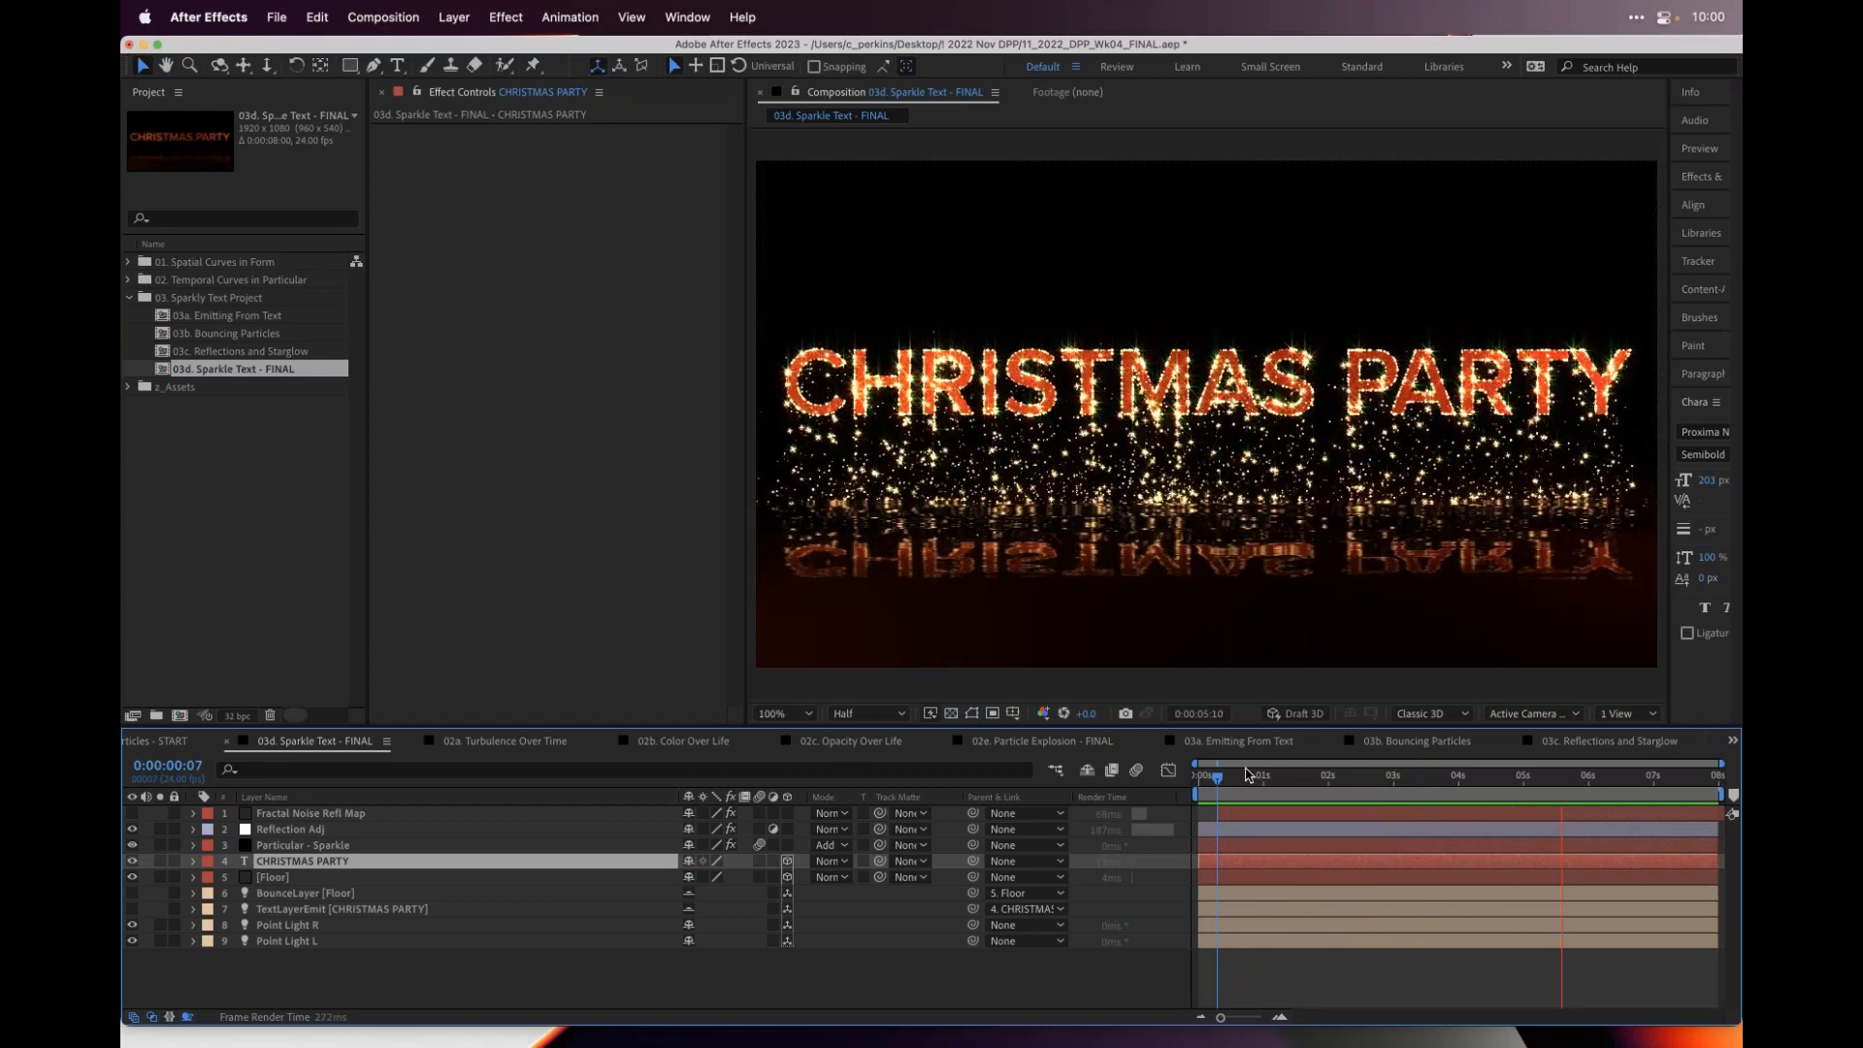
{"action": "key", "text": "space"}
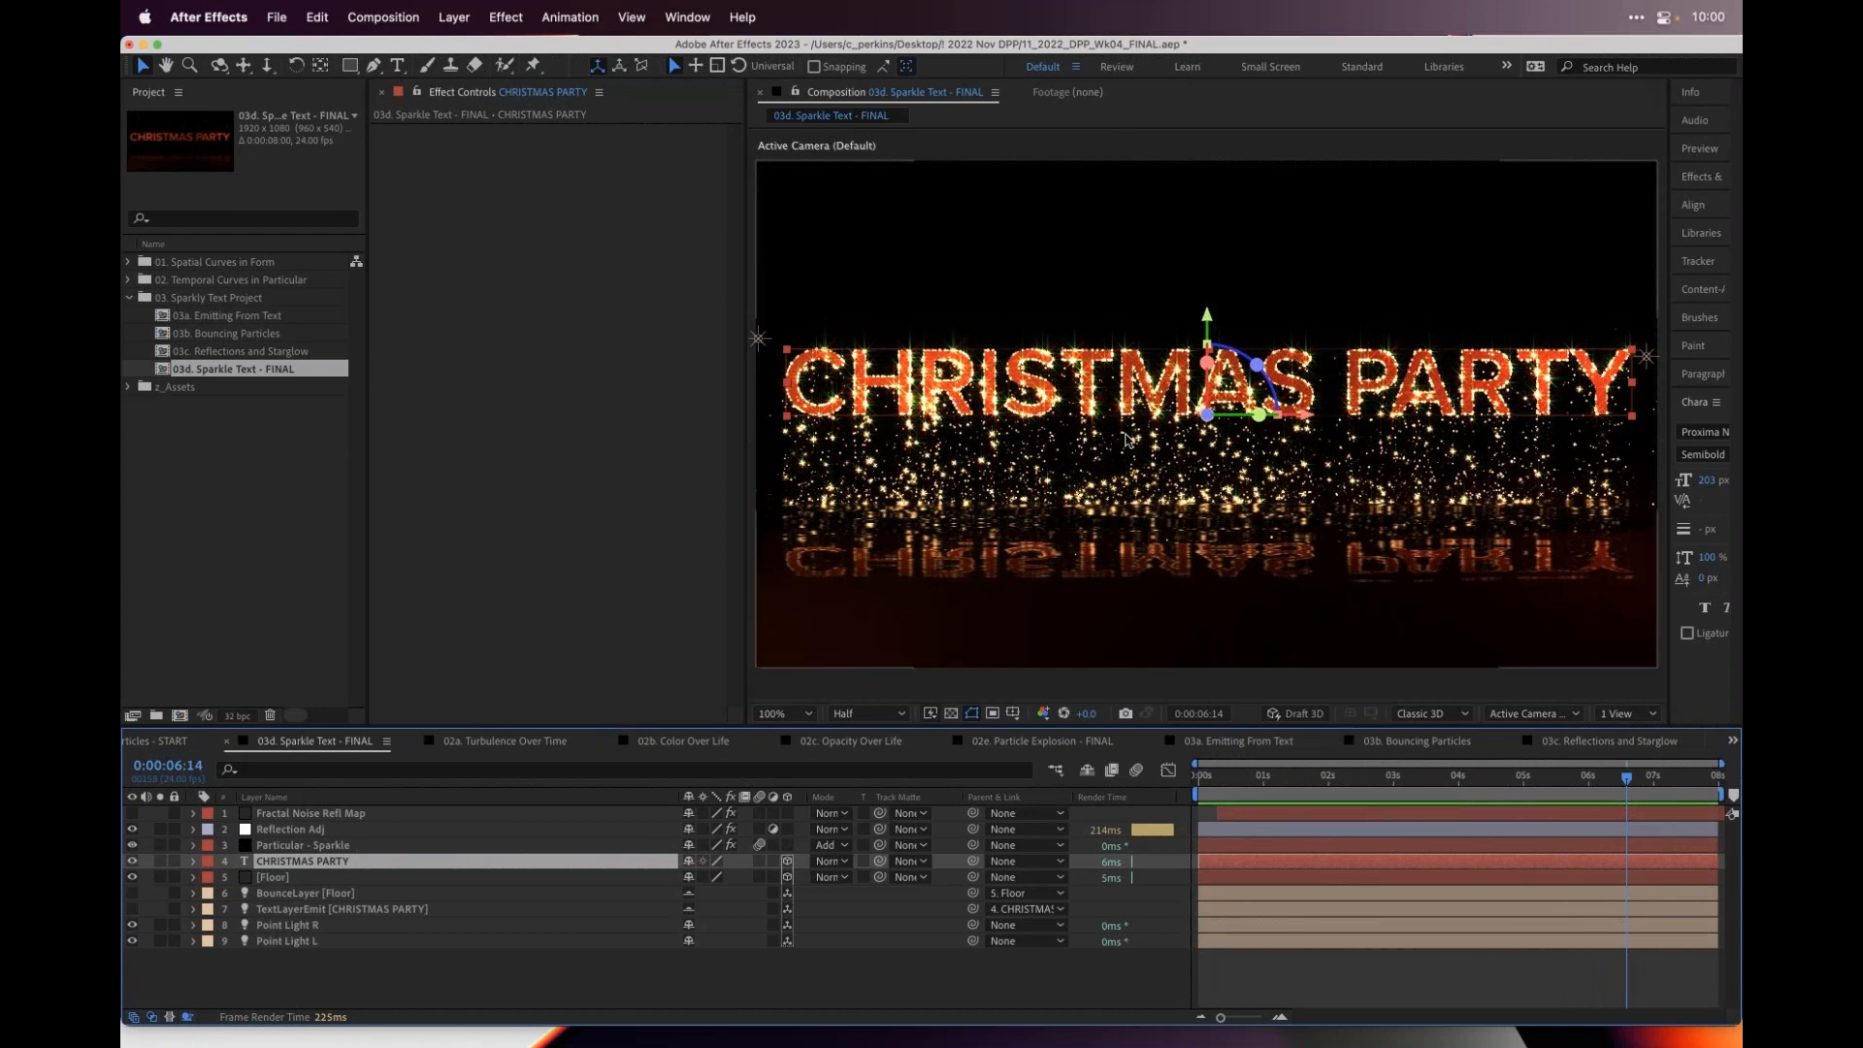
- Replace CHRISTMAS with NEW YEAR'S in the title text layer and scrub the timeline to check the particle animation
{"action": "double_click", "coordinate": [320, 863]}
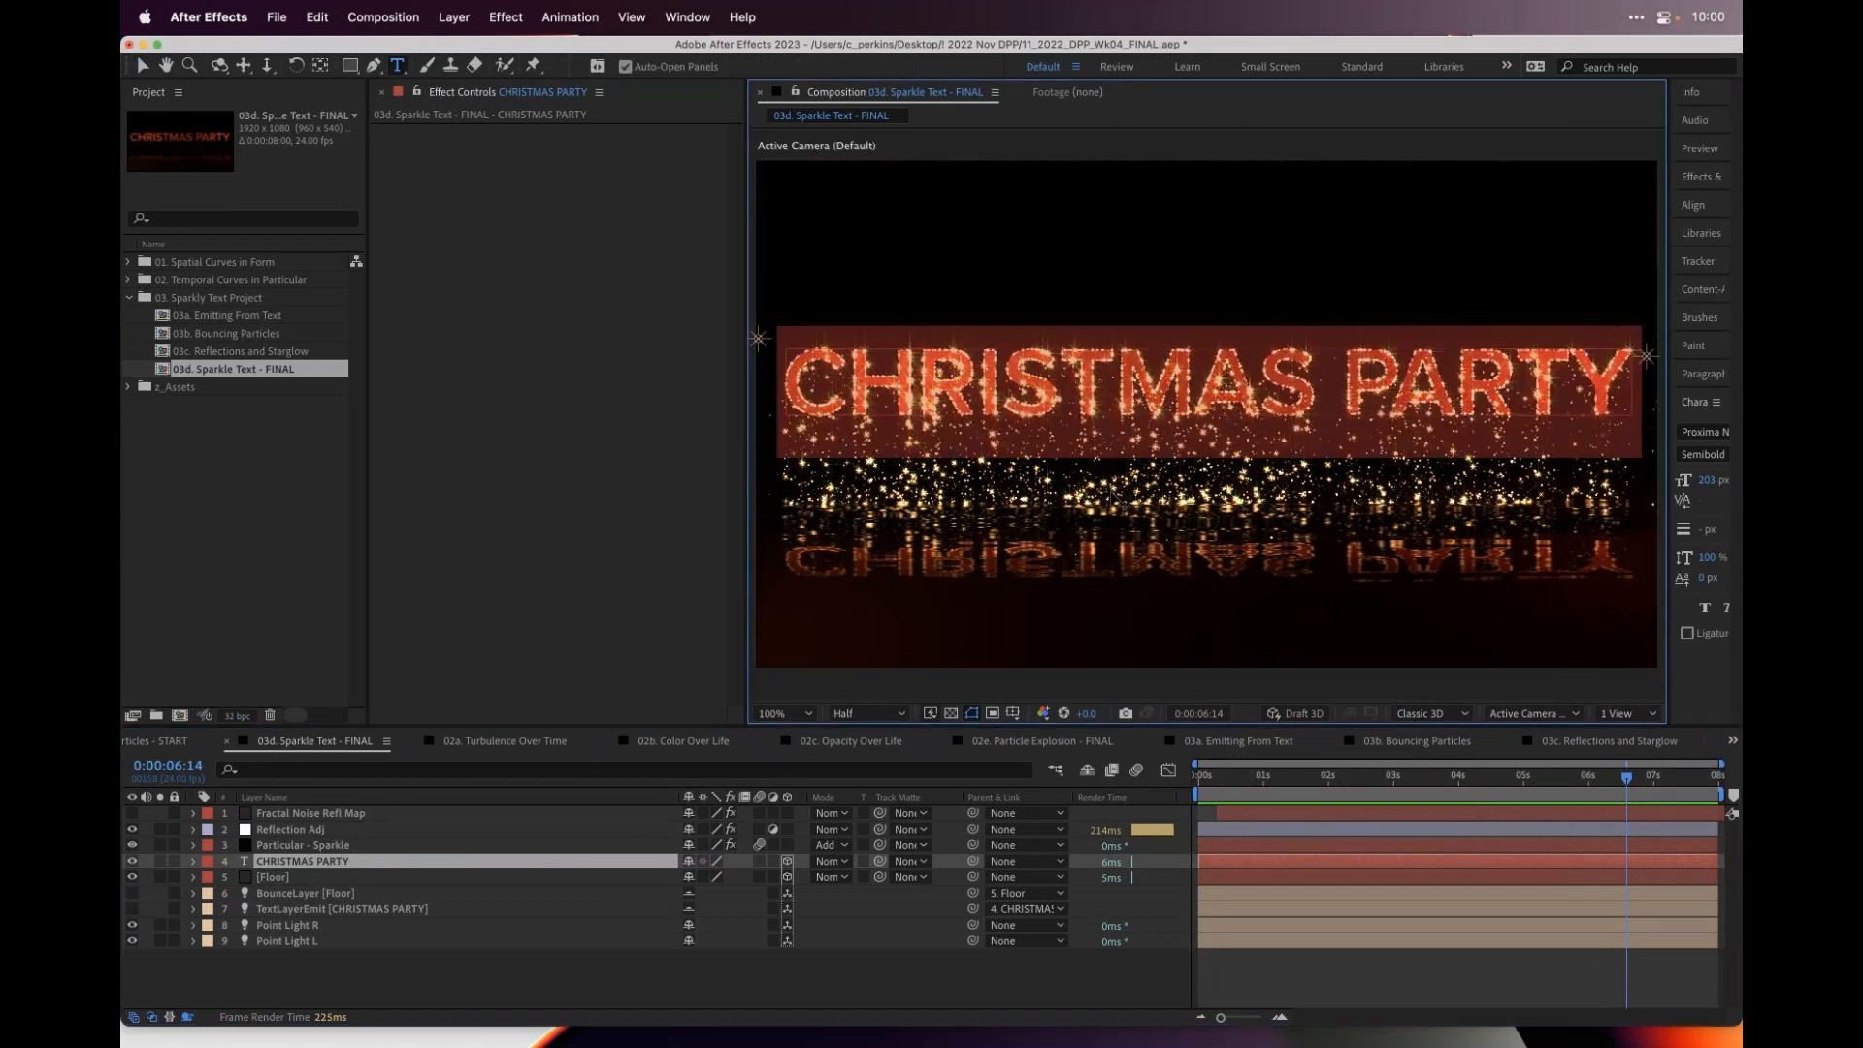
{"action": "left_click_drag", "start_coordinate": [1322, 388], "coordinate": [764, 333]}
{"action": "type", "text": "NEW YEAR'S"}
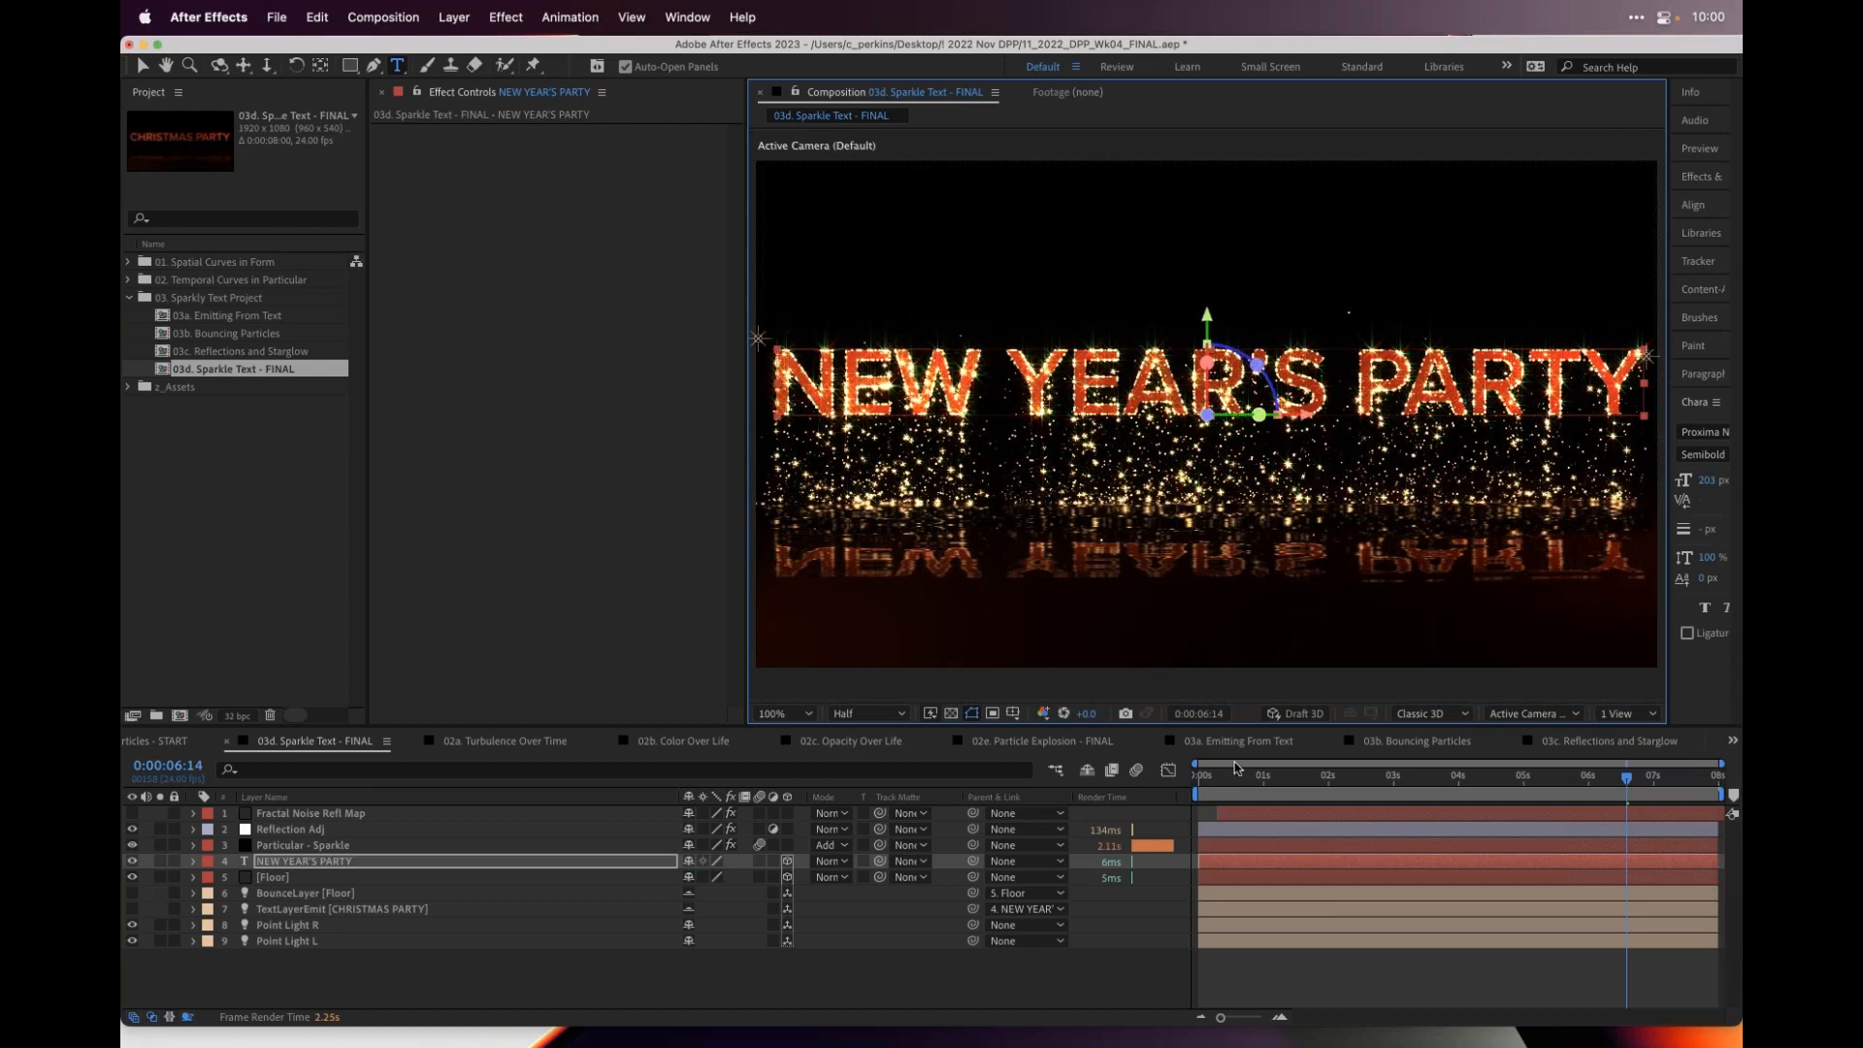
{"action": "left_click_drag", "start_coordinate": [1214, 782], "coordinate": [1335, 777]}
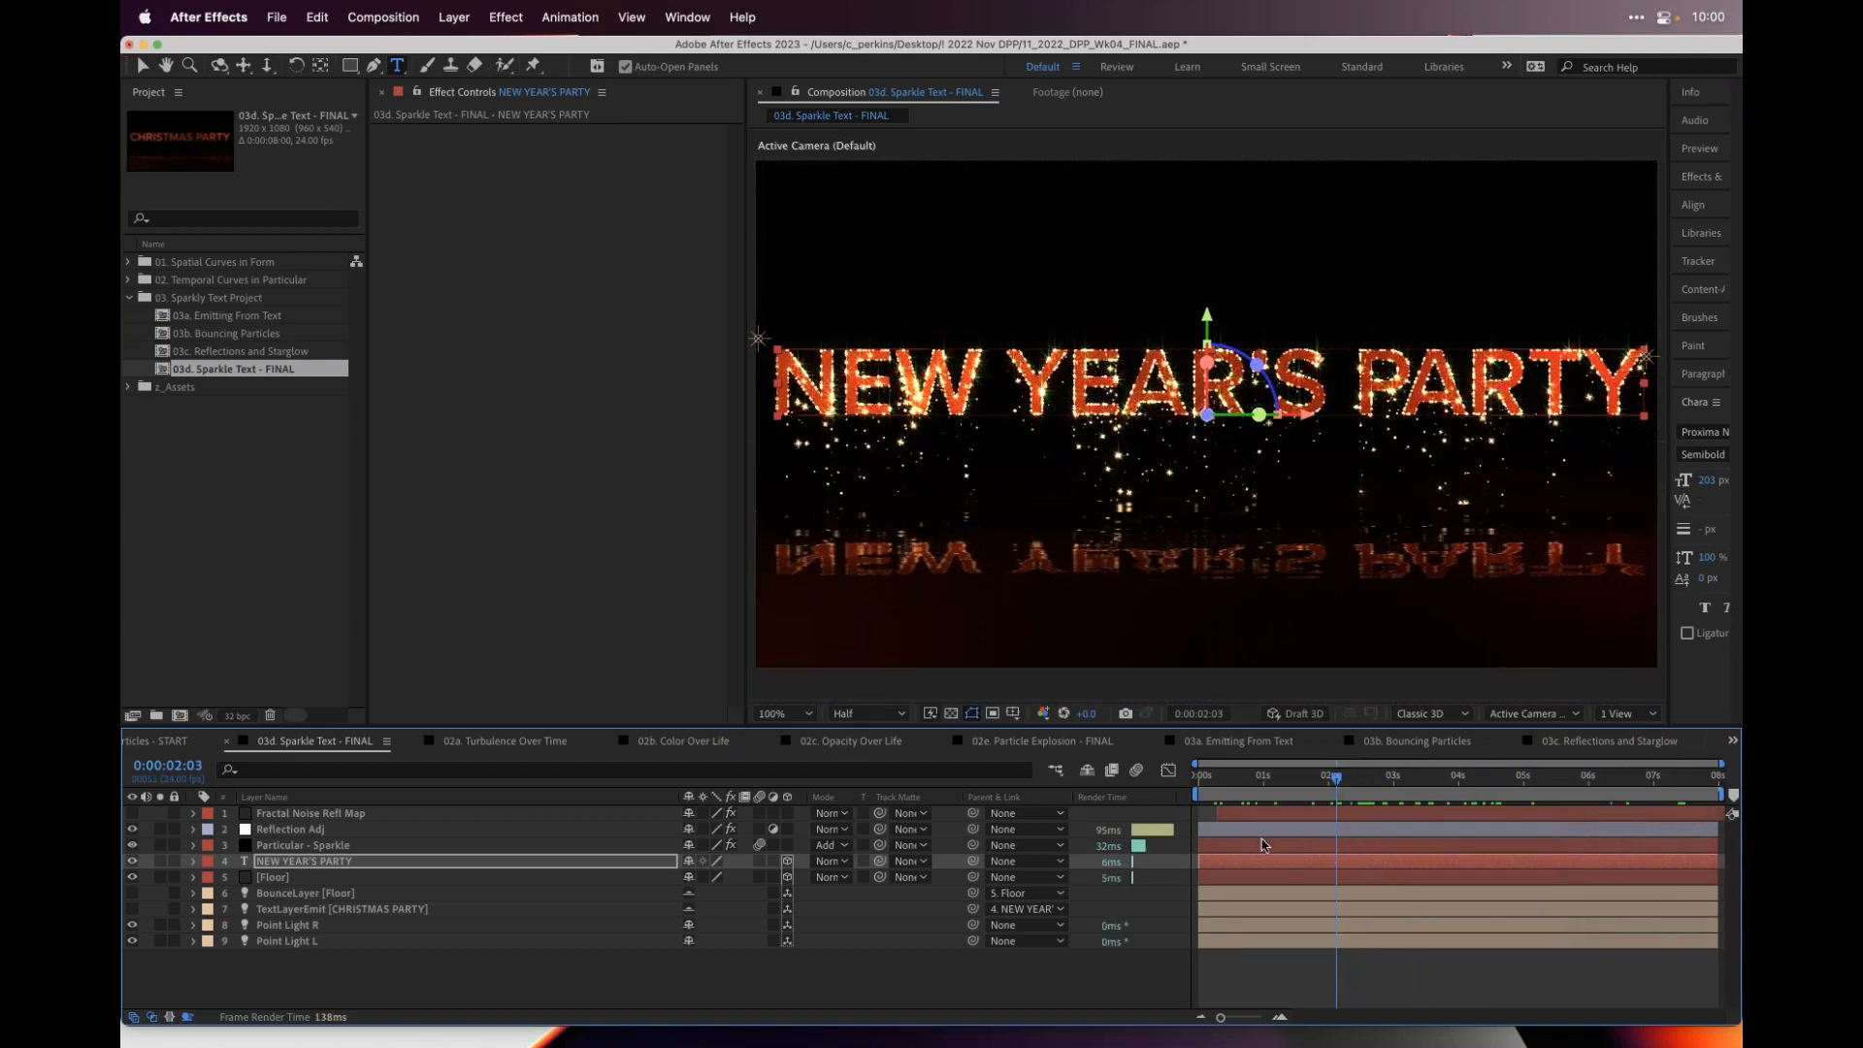
{"action": "left_click", "coordinate": [1344, 775]}
{"action": "left_click_drag", "start_coordinate": [1365, 775], "coordinate": [1524, 771]}
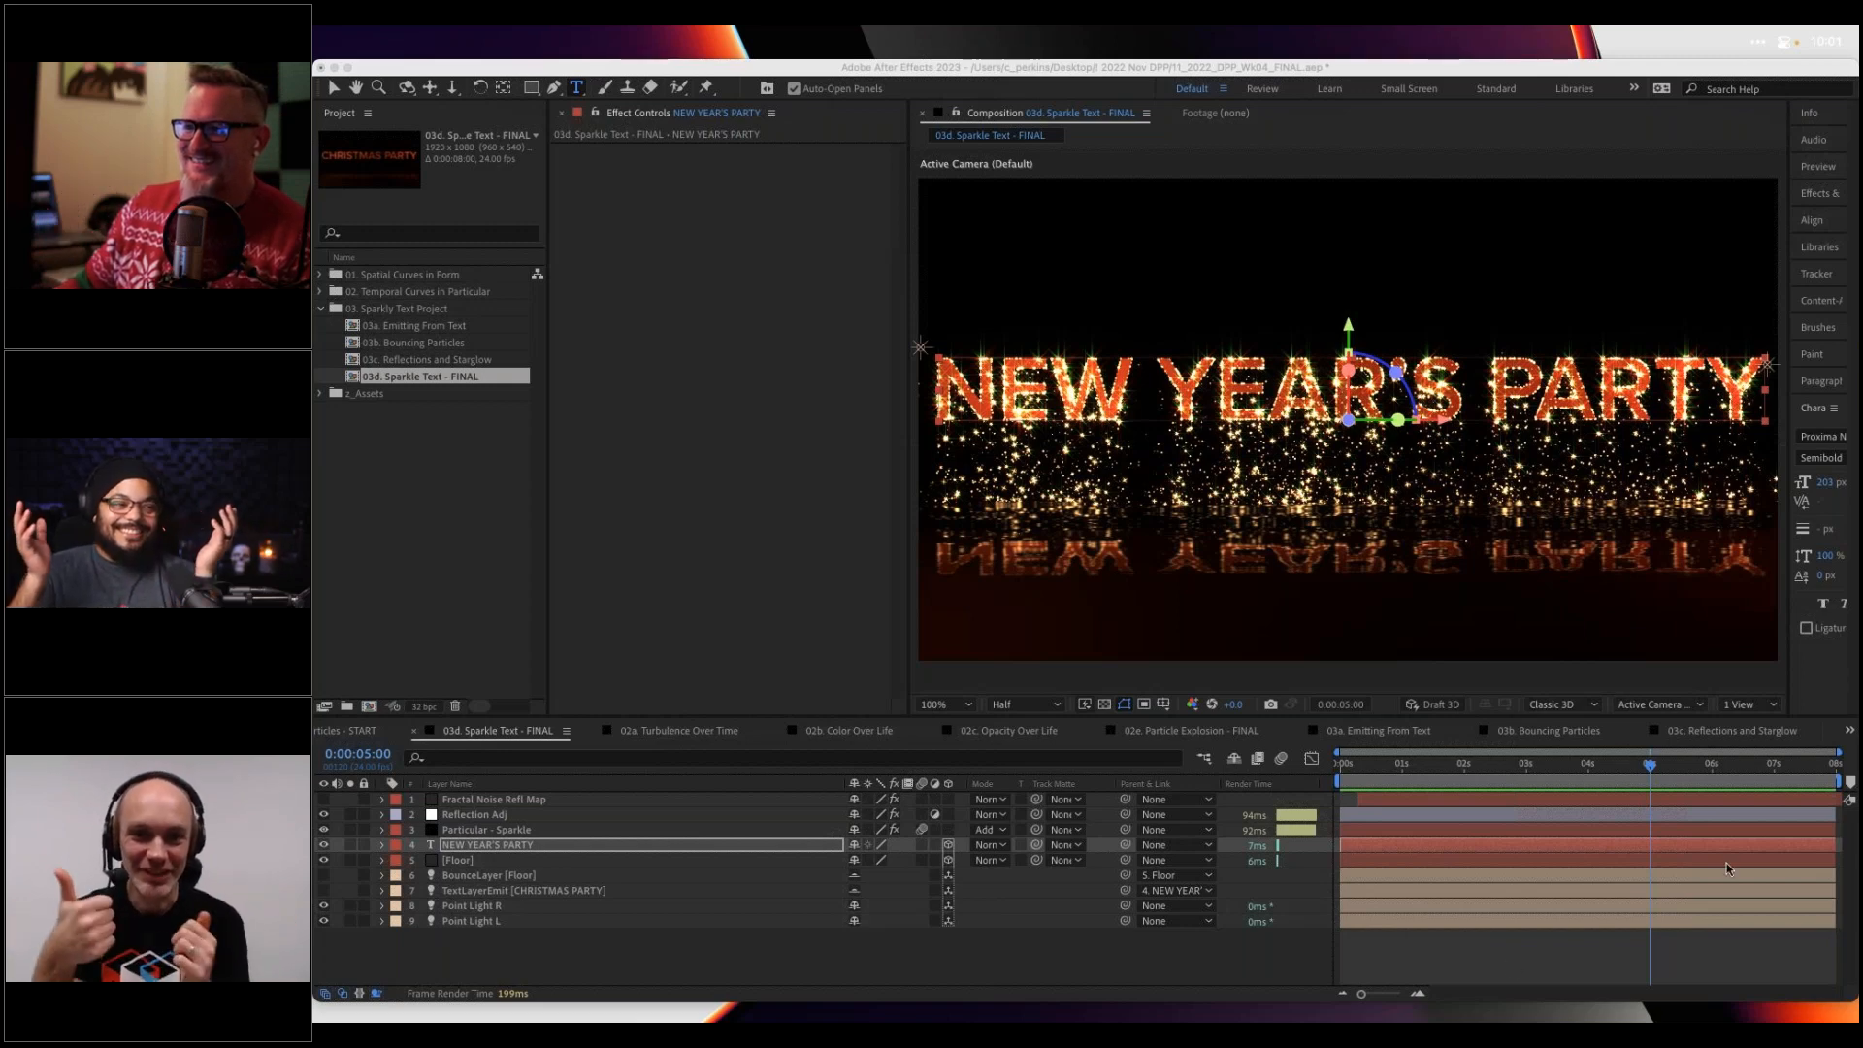
{"action": "mouse_move", "coordinate": [728, 1014]}
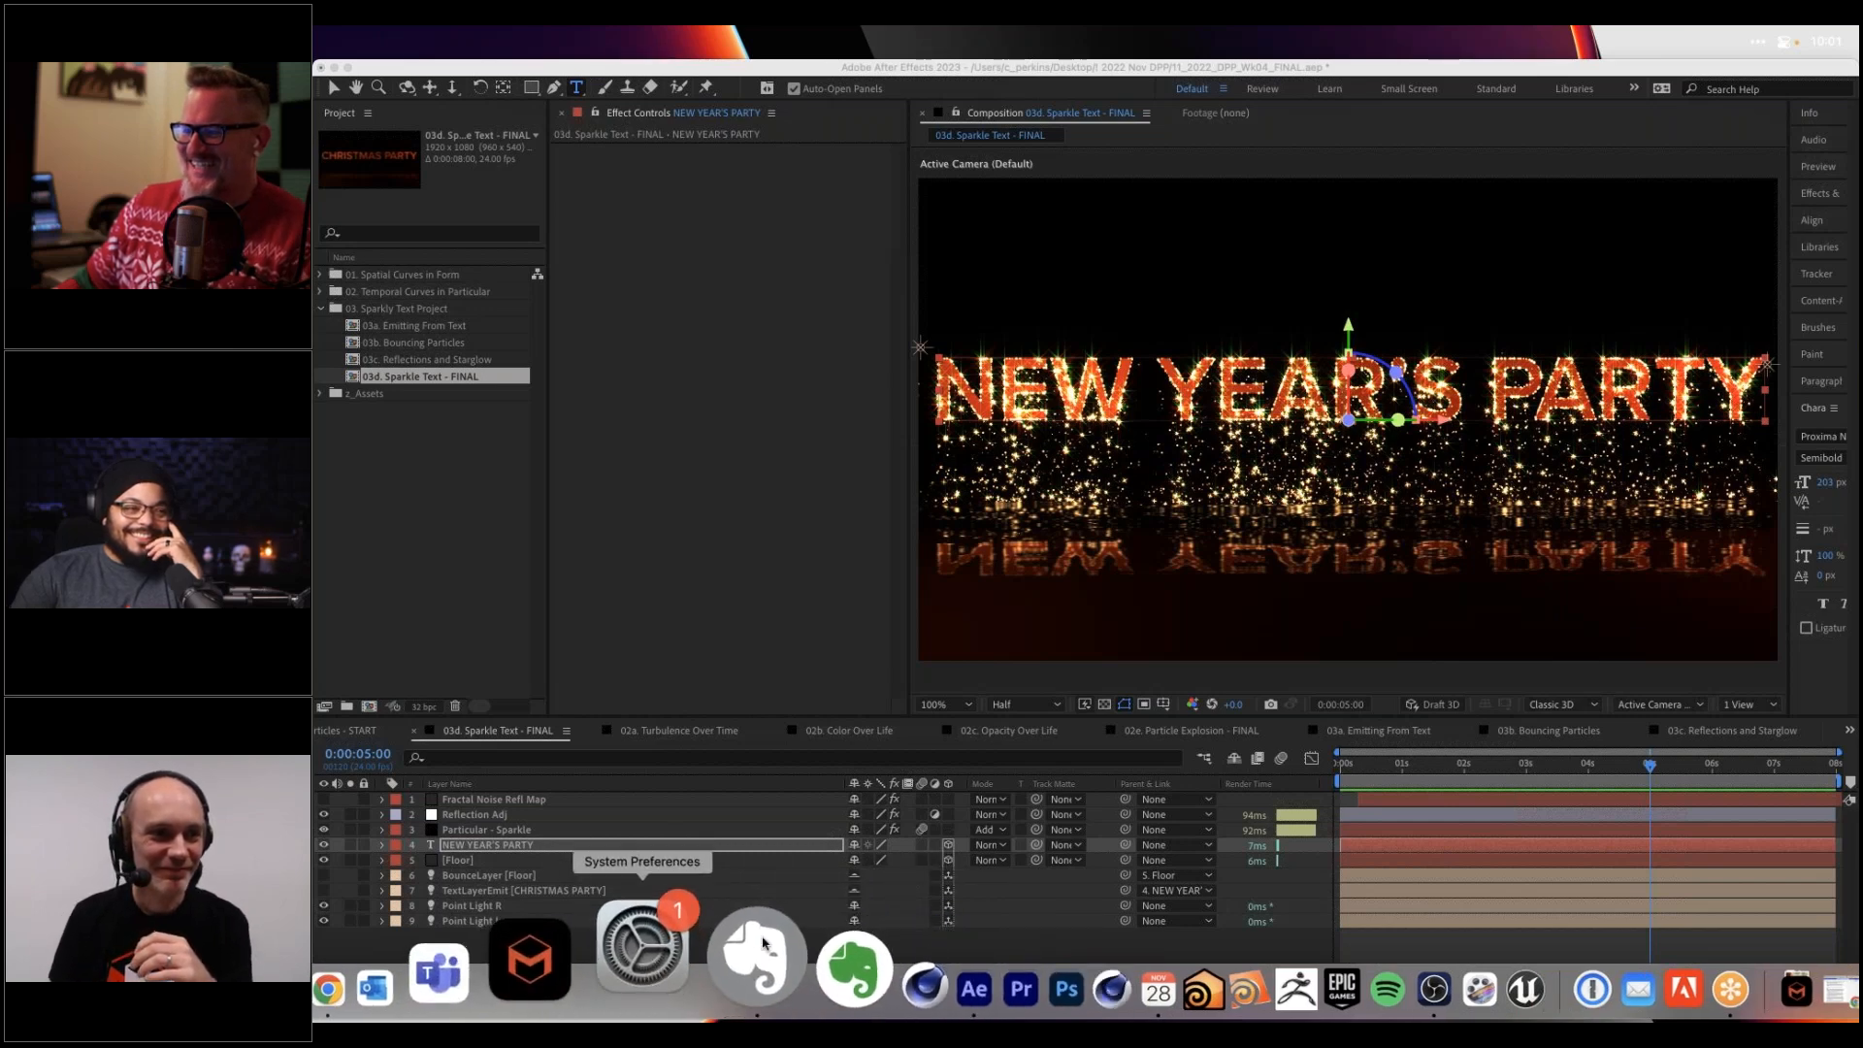
{"action": "left_click_drag", "start_coordinate": [1077, 243], "coordinate": [1860, 232]}
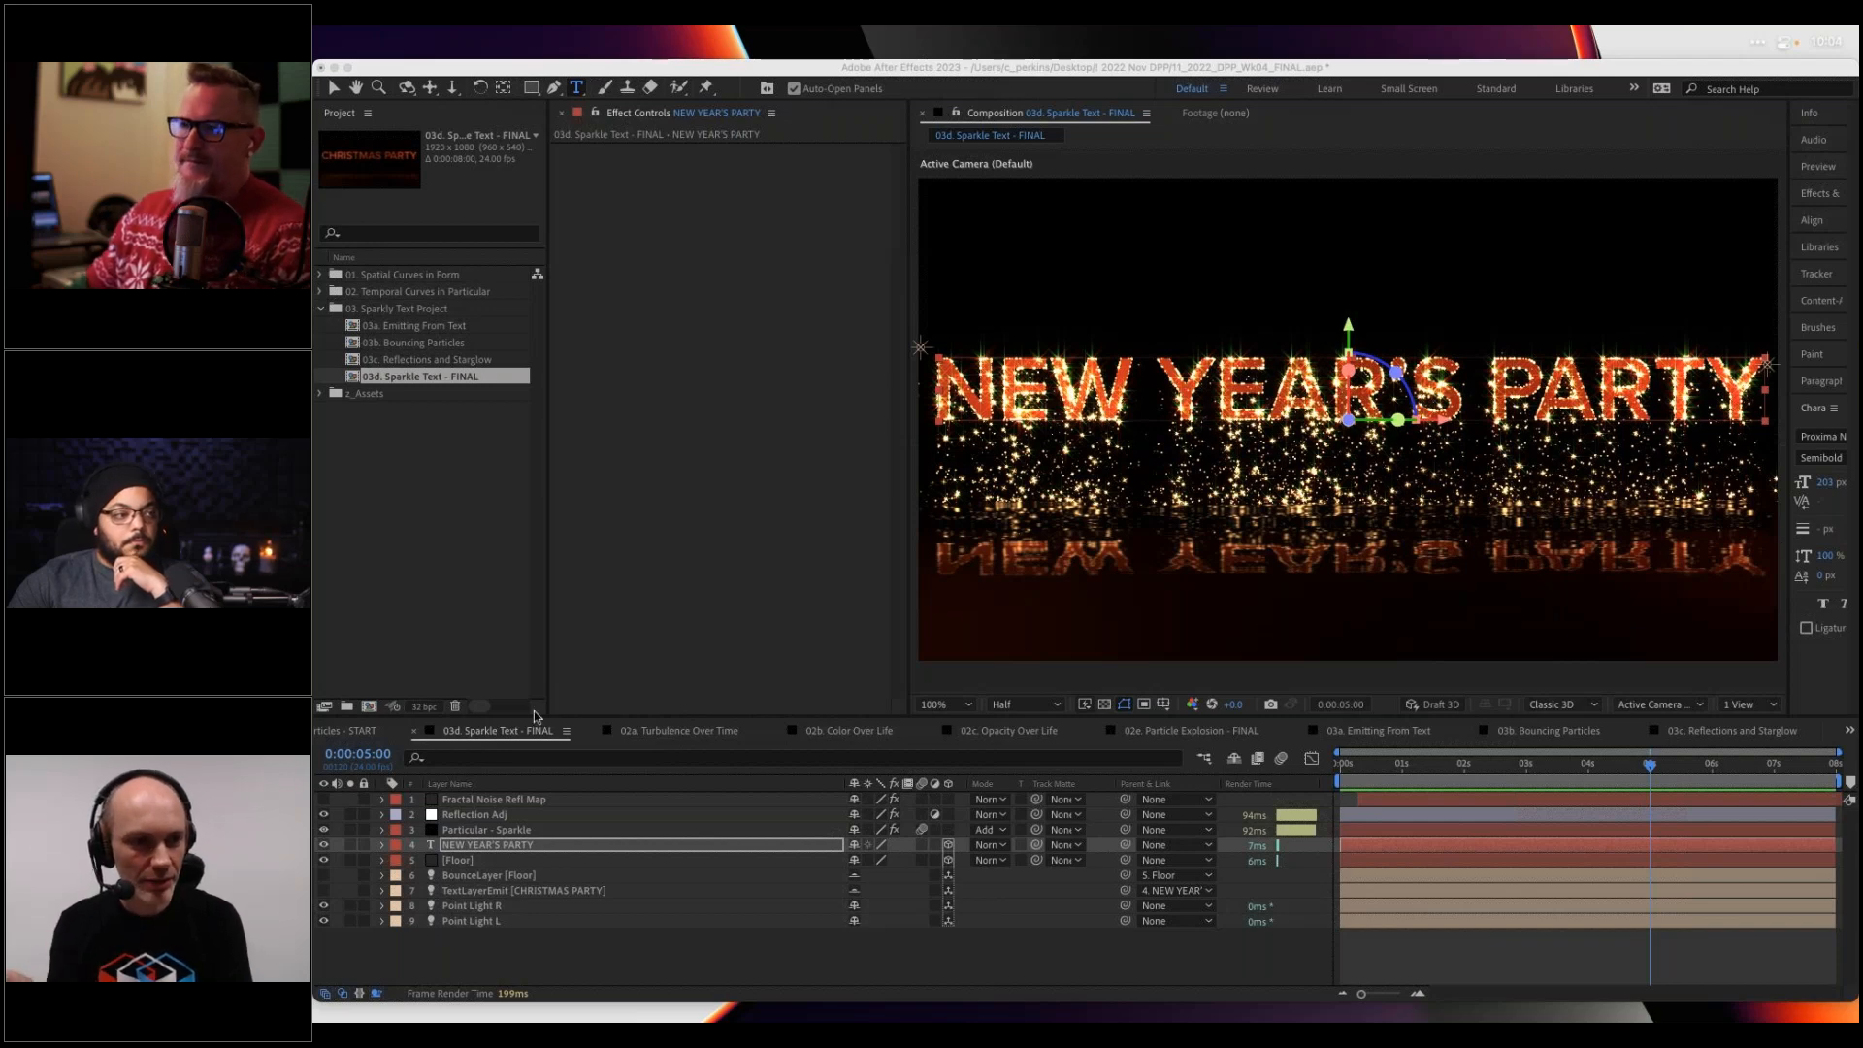
- Show the Particular - Sparkle layer's effect settings, collapse Environment and expand Physics Simulations for the spheres system
{"action": "left_click", "coordinate": [357, 586]}
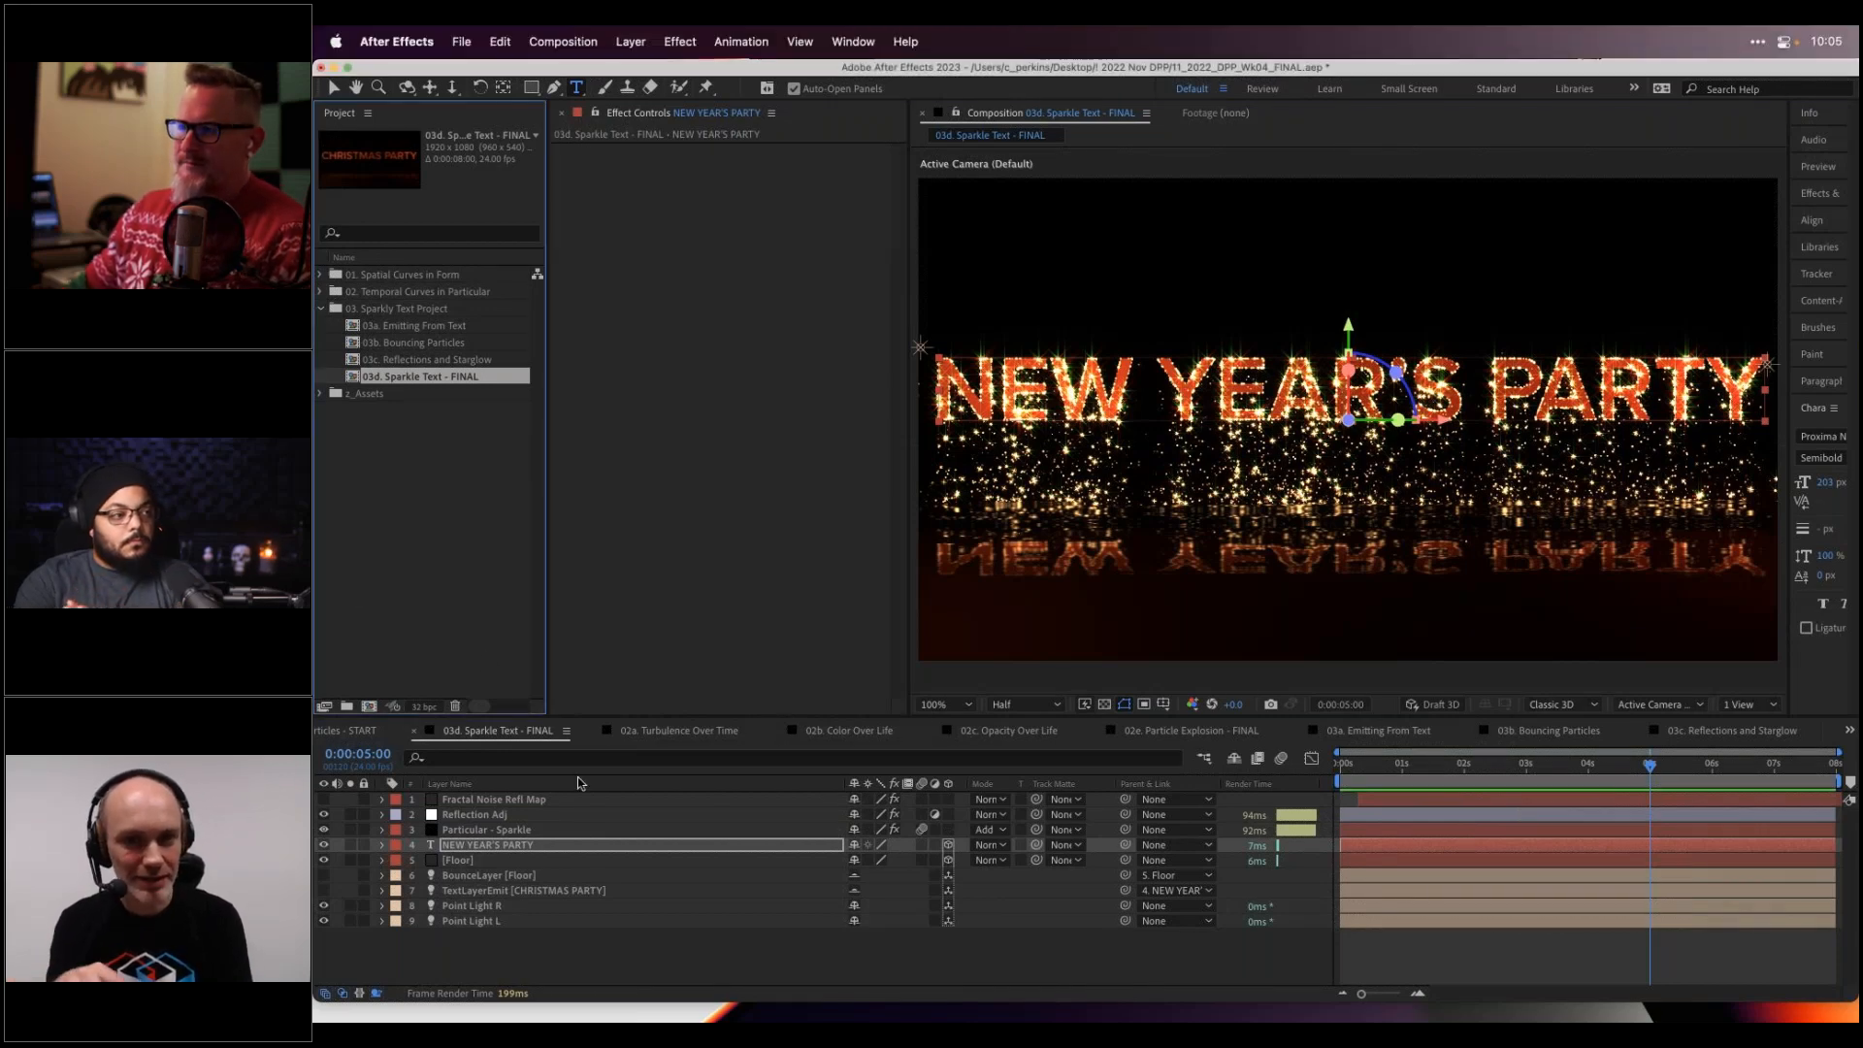
{"action": "left_click", "coordinate": [539, 830]}
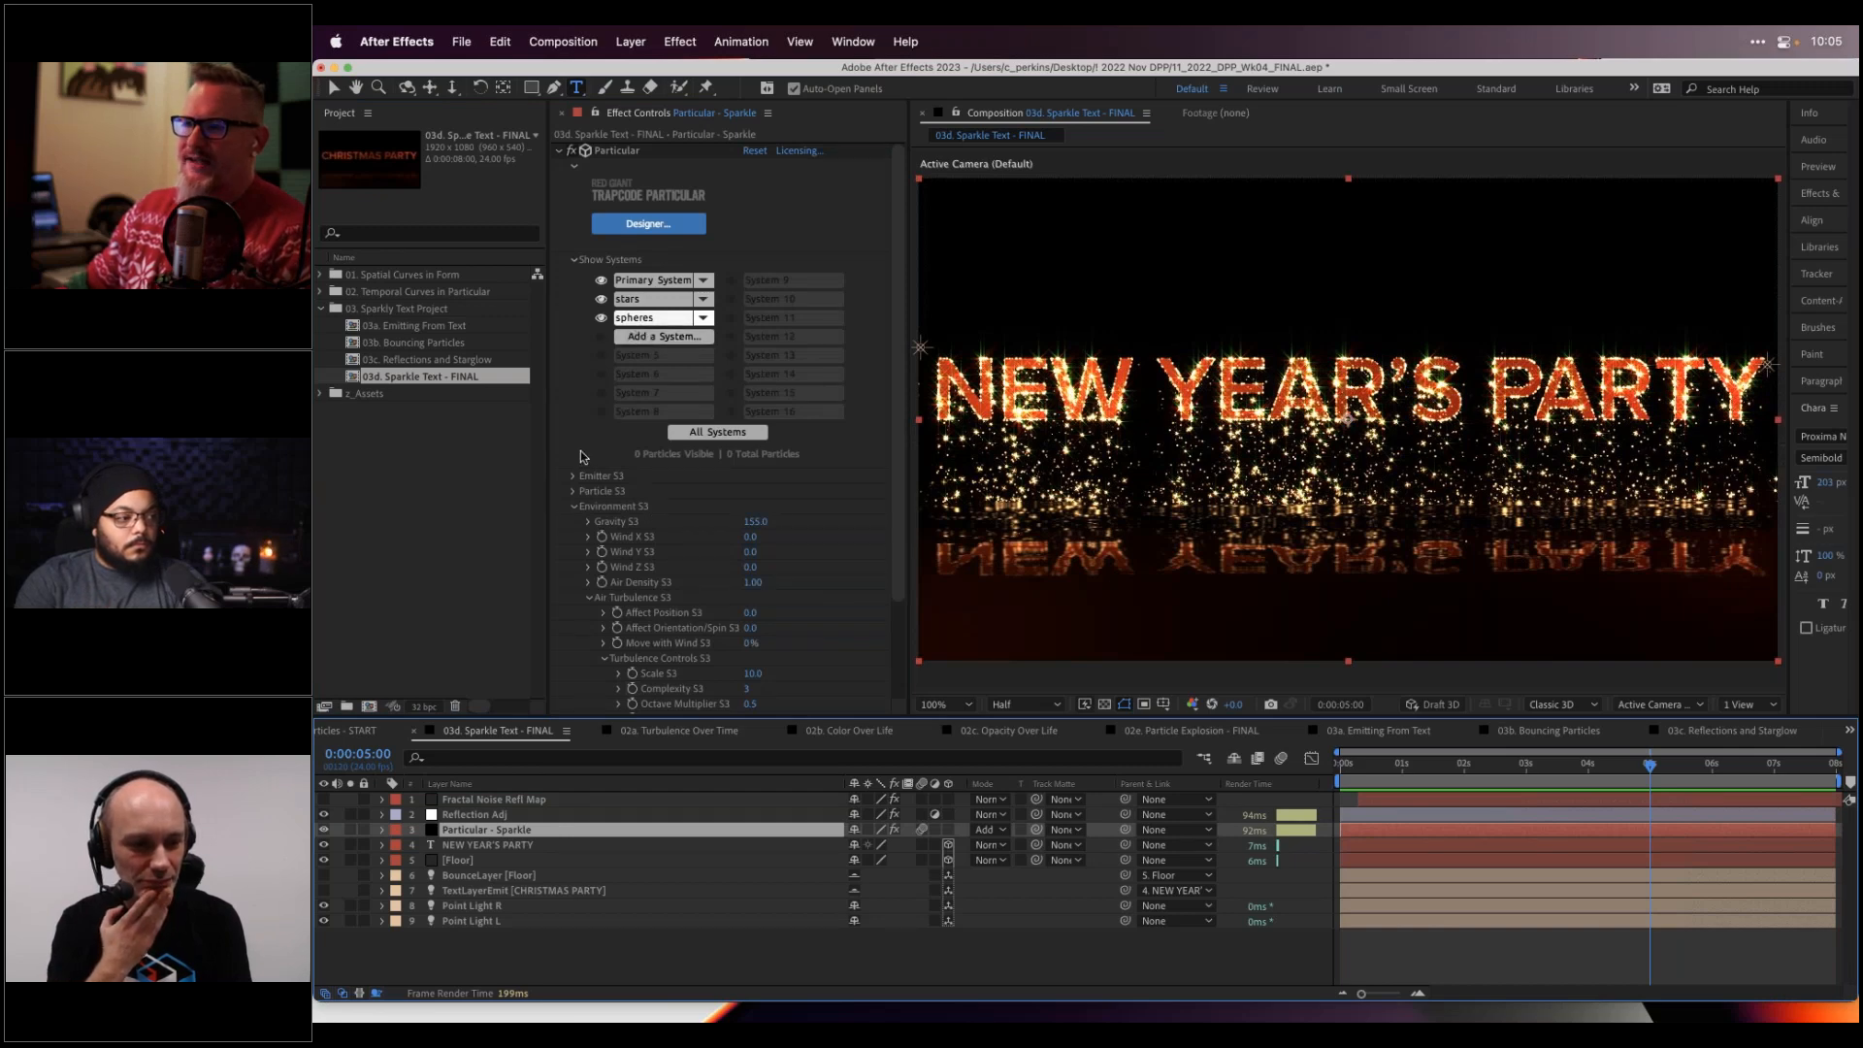
{"action": "scroll", "coordinate": [580, 450], "scroll_direction": "down", "scroll_amount": 3}
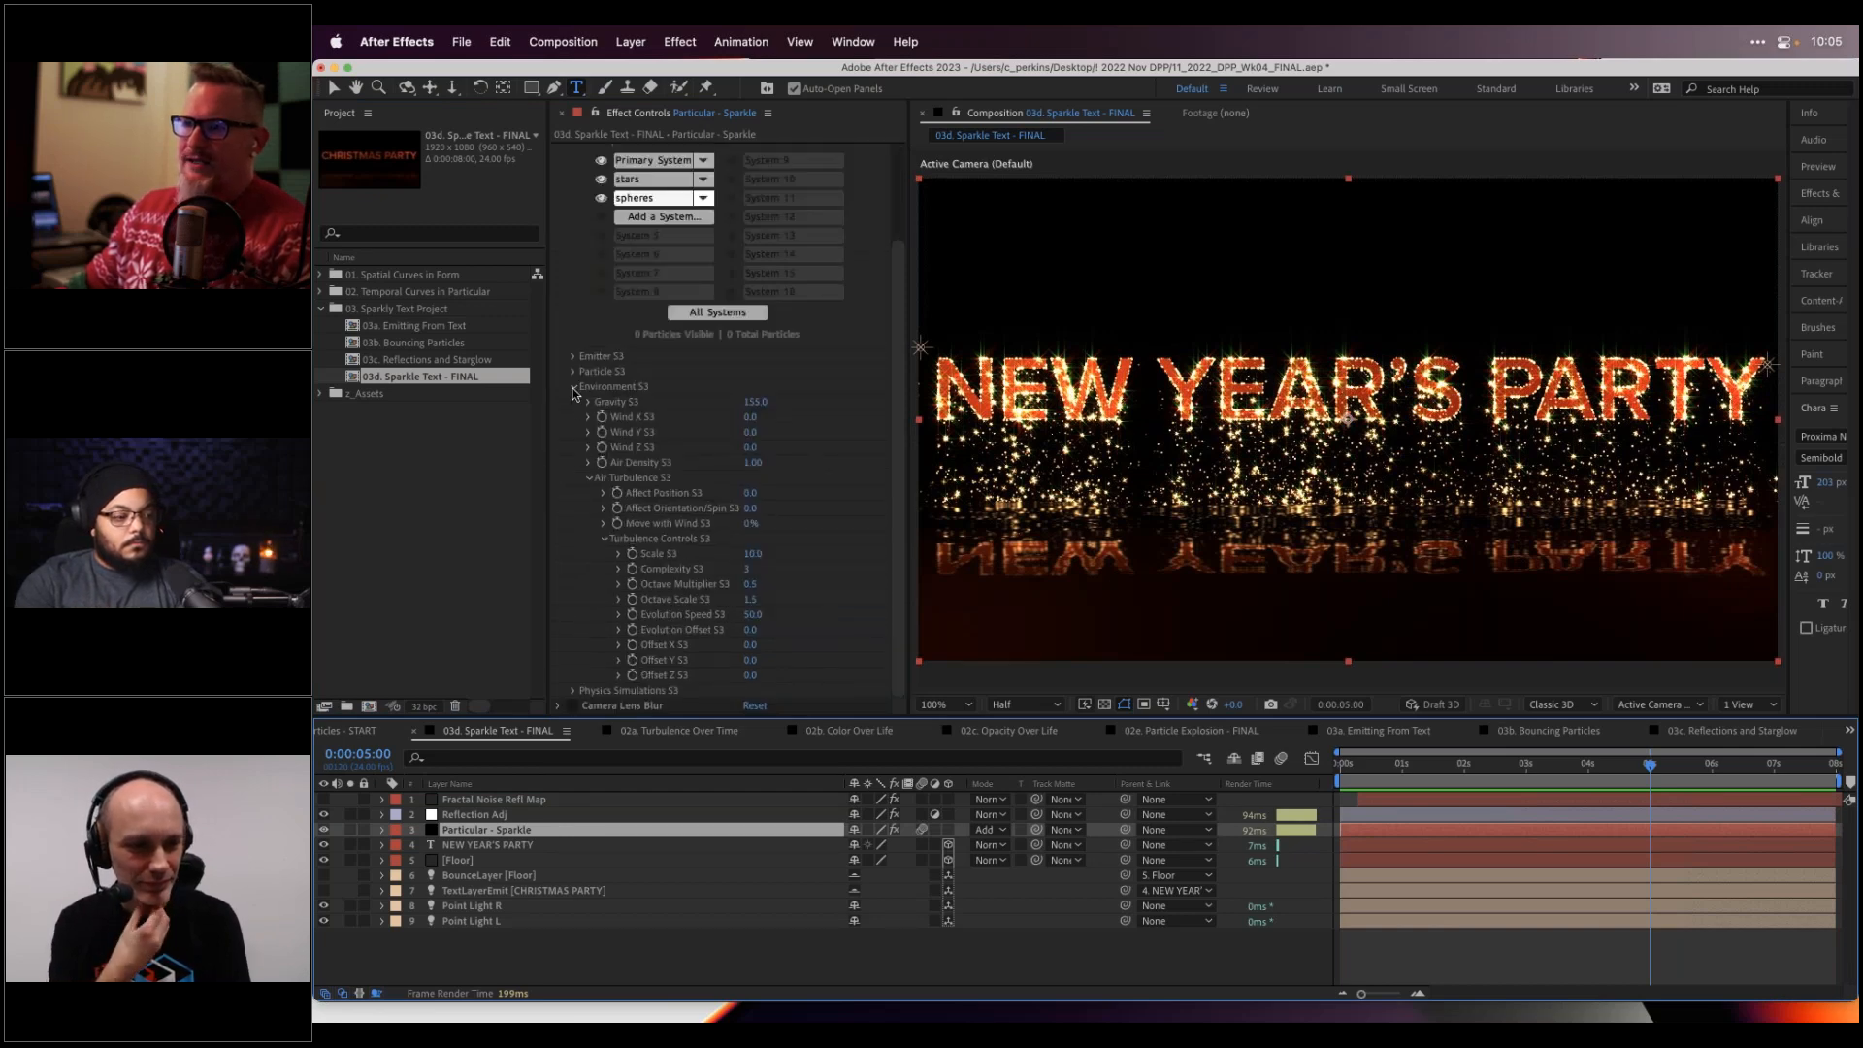
{"action": "left_click", "coordinate": [574, 386]}
{"action": "left_click", "coordinate": [577, 524]}
{"action": "scroll", "coordinate": [582, 504], "scroll_direction": "down", "scroll_amount": 8}
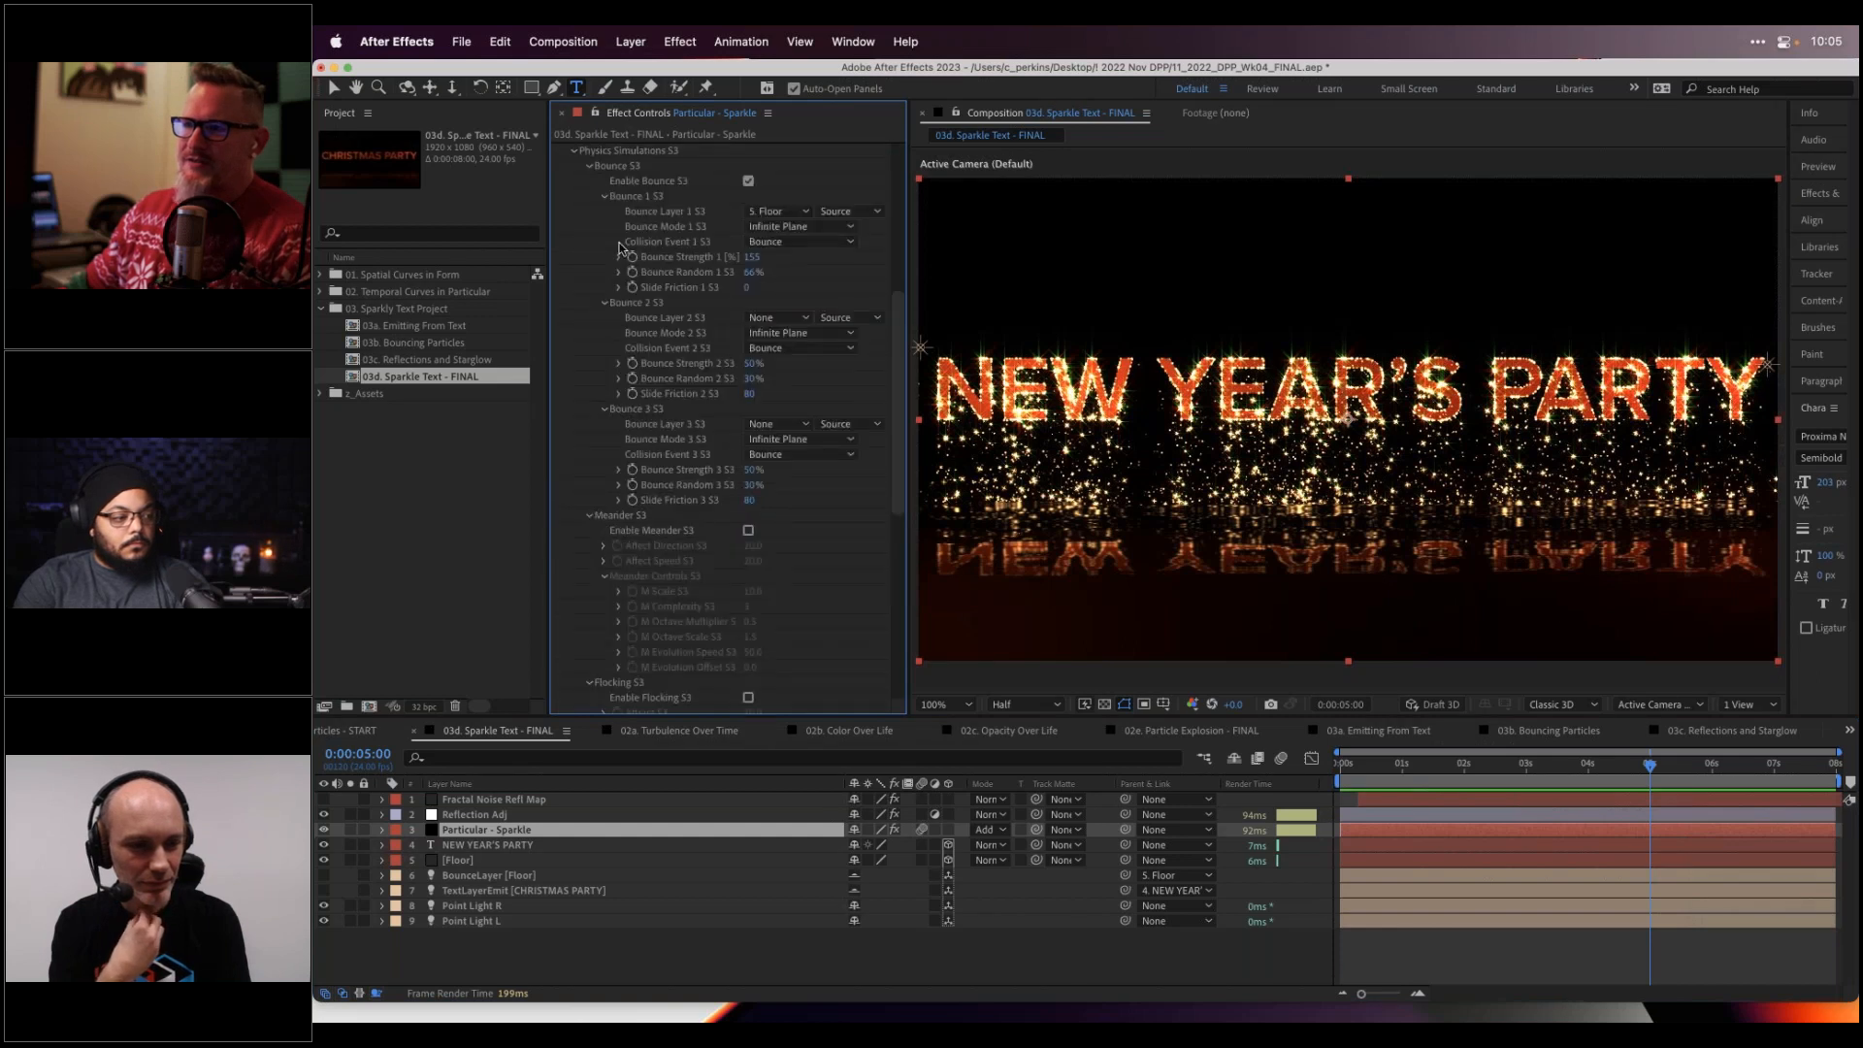
- Collapse the Bounce 2, Bounce 3, Meander and Flocking groups to isolate the Bounce 1 settings
{"action": "left_click", "coordinate": [604, 302]}
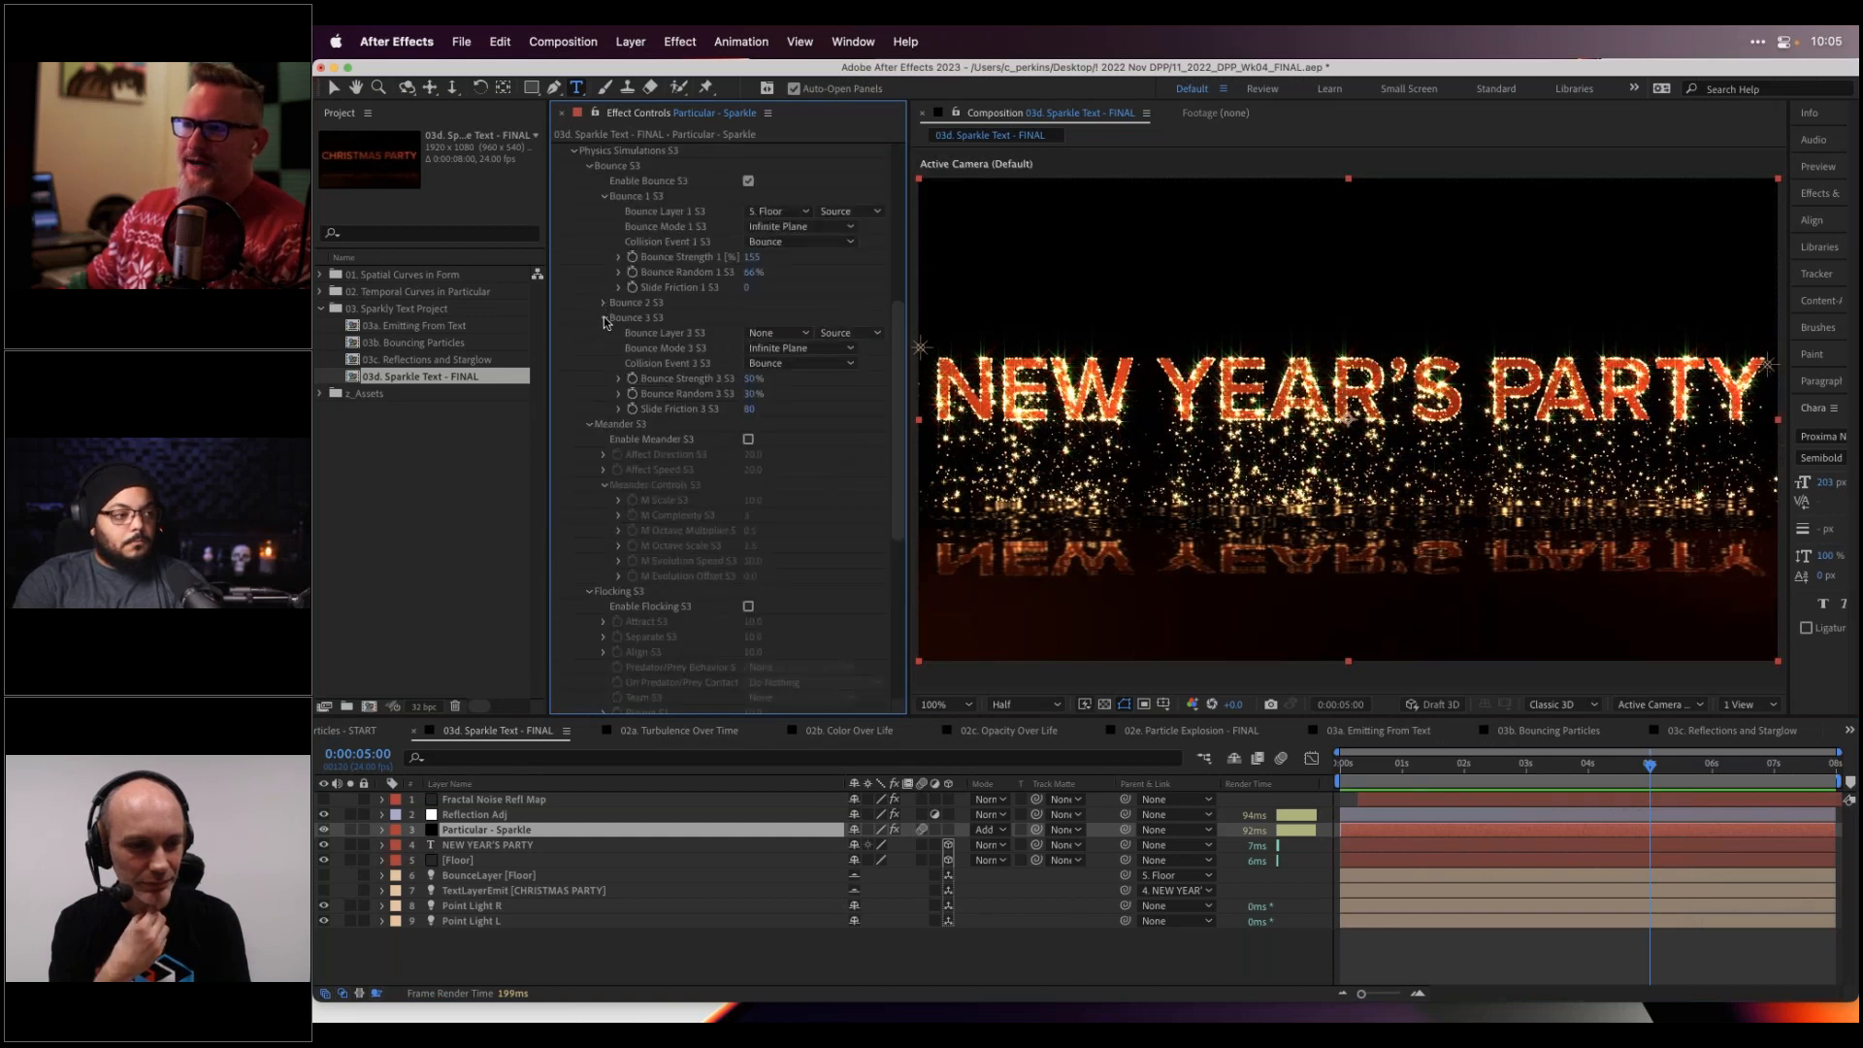
{"action": "left_click", "coordinate": [603, 317]}
{"action": "left_click", "coordinate": [589, 332]}
{"action": "left_click", "coordinate": [589, 351]}
{"action": "scroll", "coordinate": [650, 427], "scroll_direction": "up", "scroll_amount": 1}
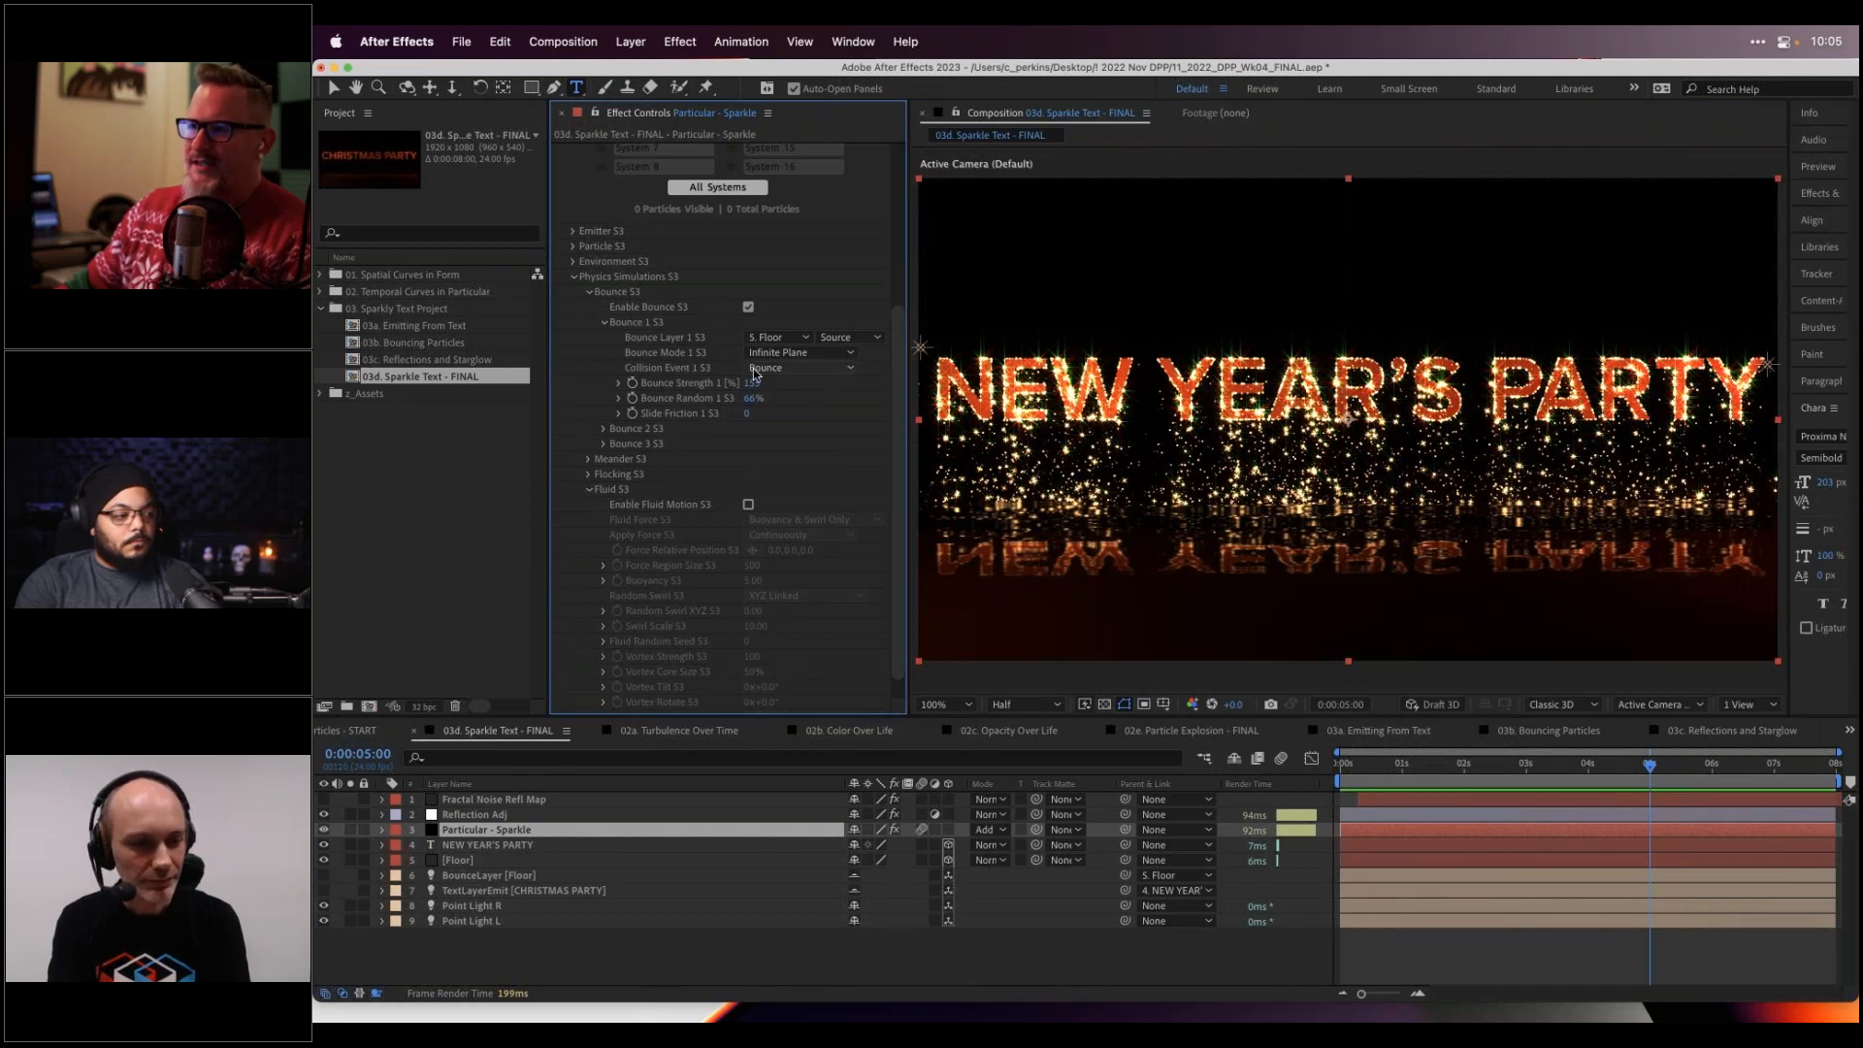
{"action": "scroll", "coordinate": [876, 381], "scroll_direction": "up", "scroll_amount": 1}
- Examine the available Bounce Mode and Collision Event options for Bounce 1, leaving the selections as they are
{"action": "left_click", "coordinate": [846, 366]}
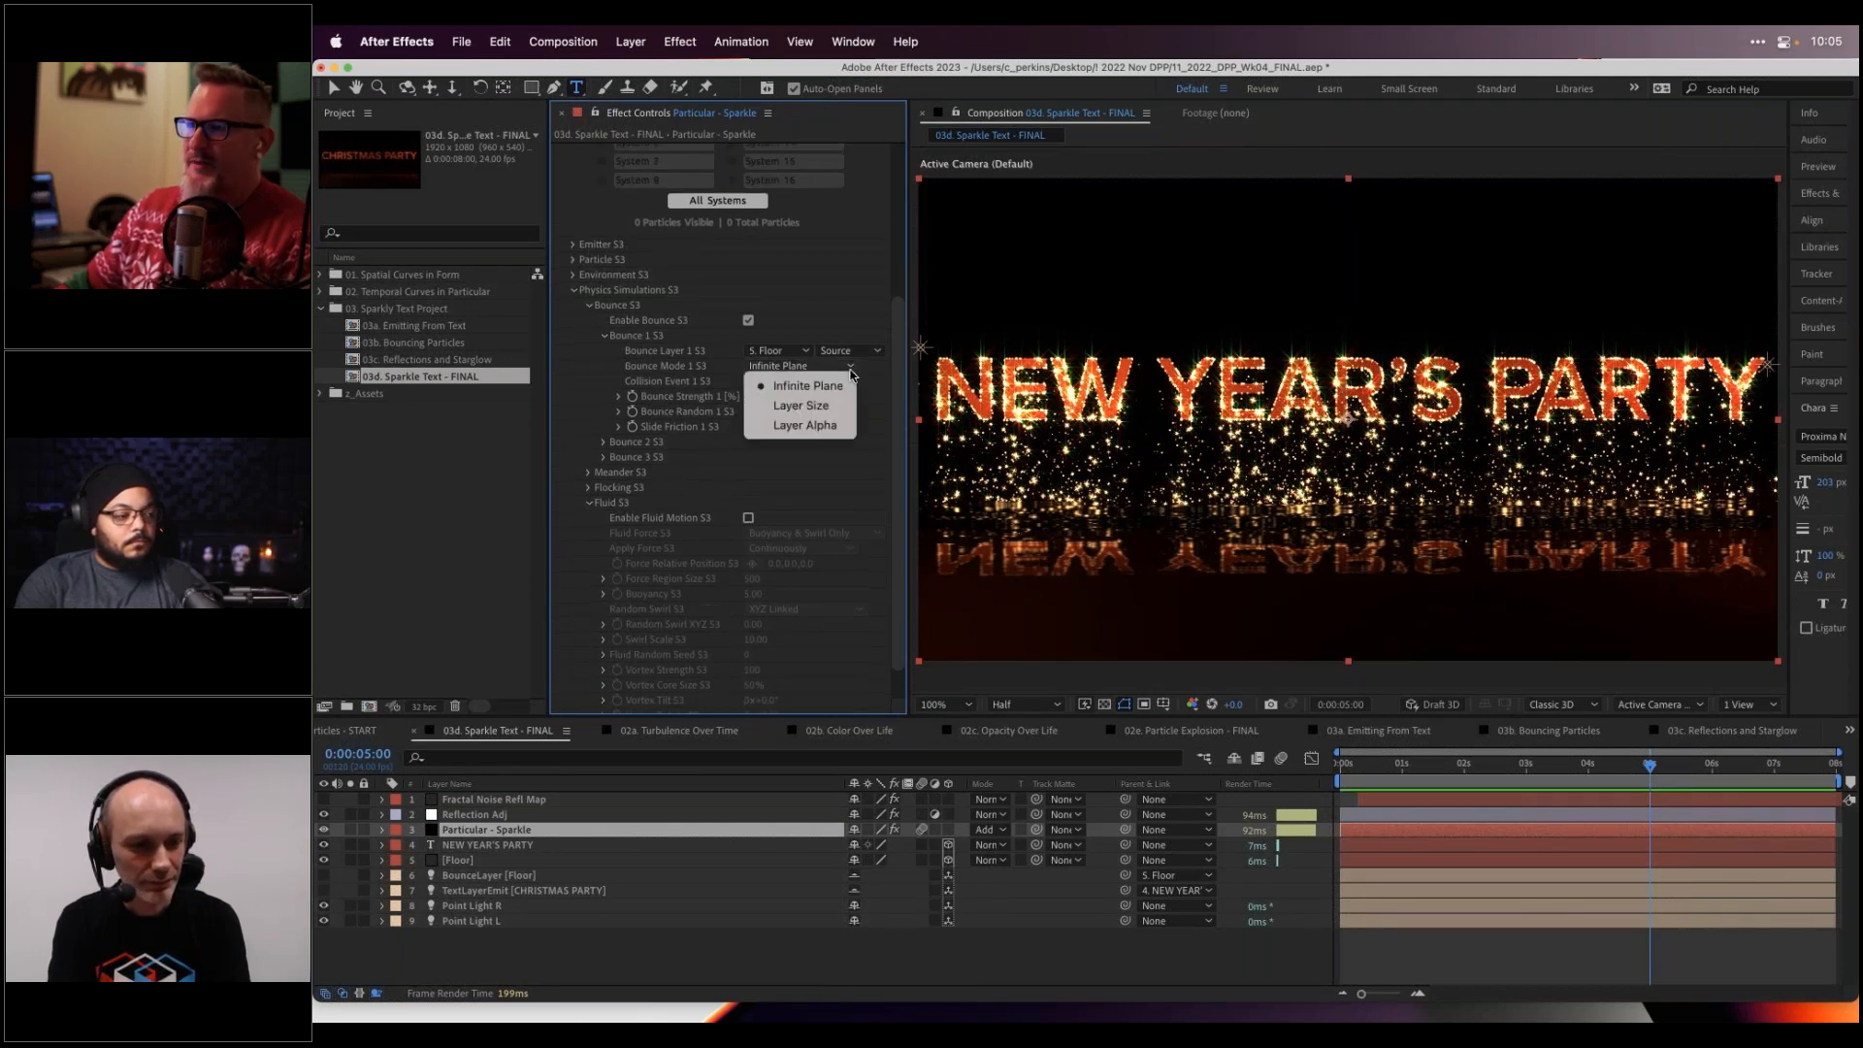
{"action": "left_click", "coordinate": [868, 383]}
{"action": "left_click", "coordinate": [824, 380]}
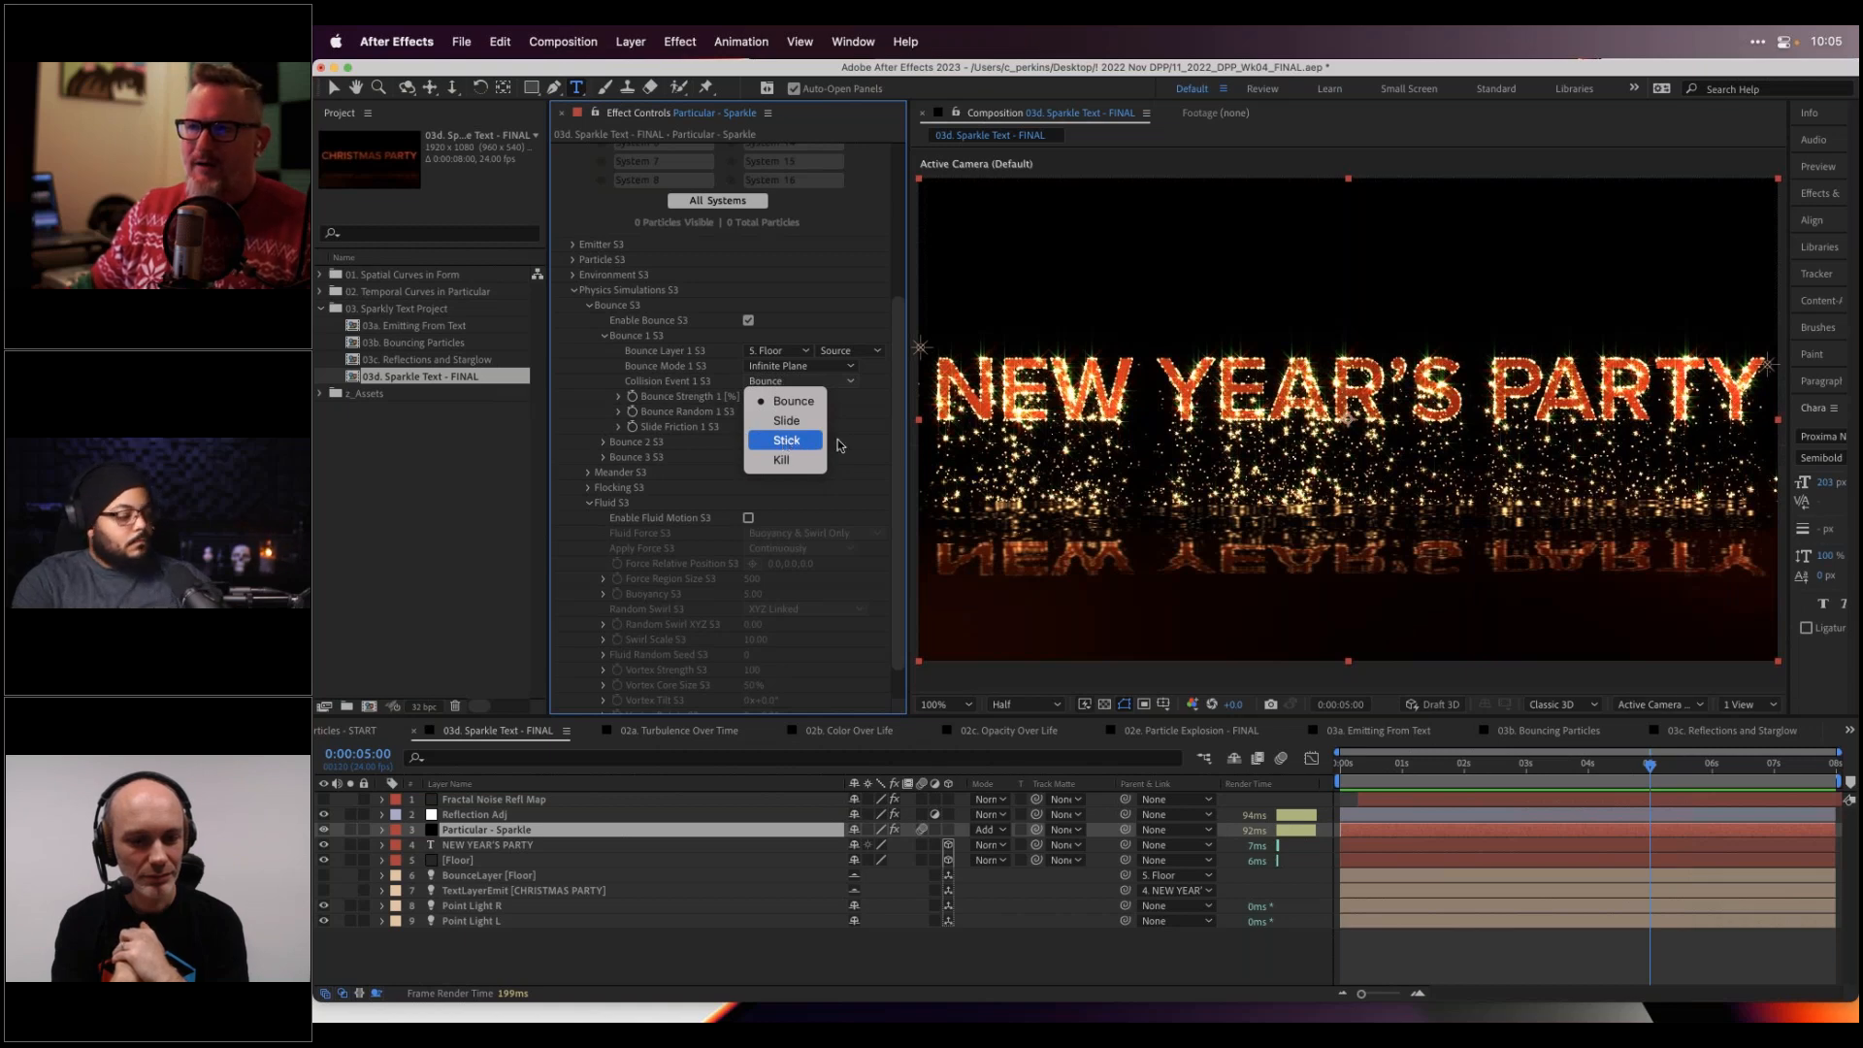
{"action": "left_click", "coordinate": [714, 428]}
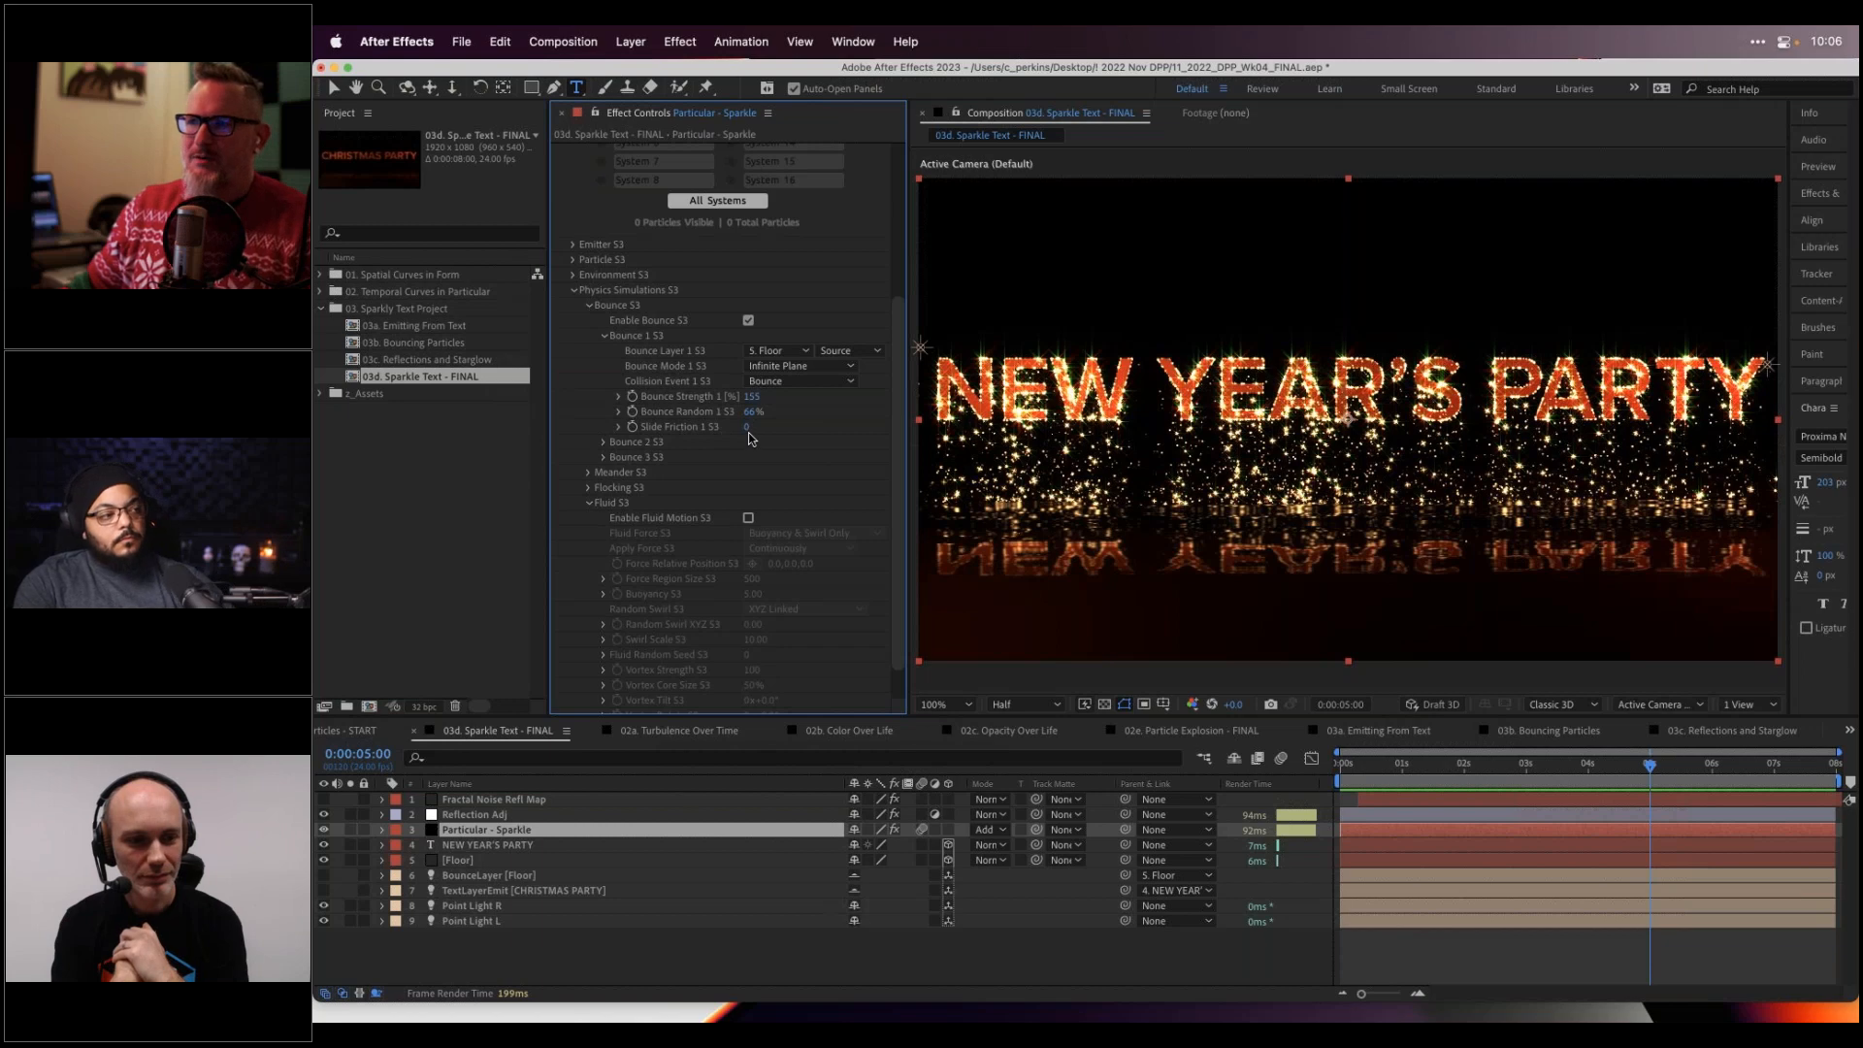
{"action": "left_click", "coordinate": [803, 380]}
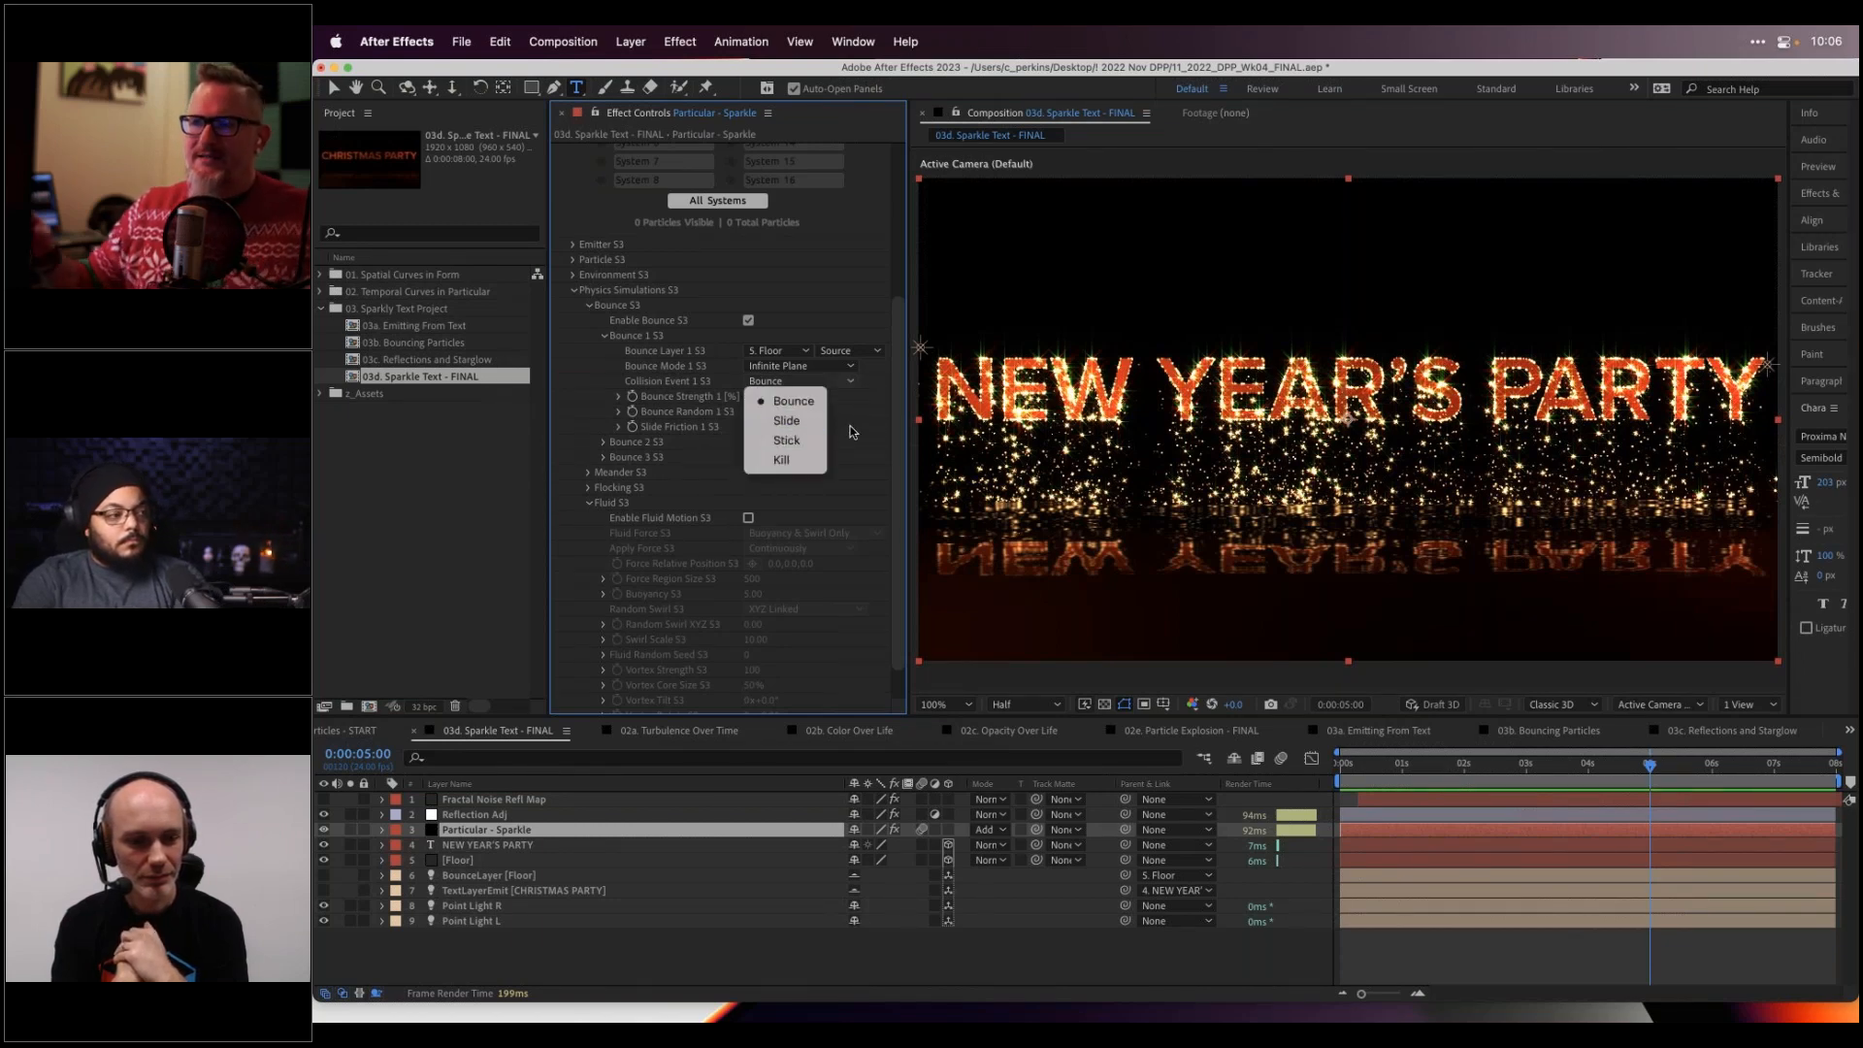
{"action": "left_click", "coordinate": [852, 432]}
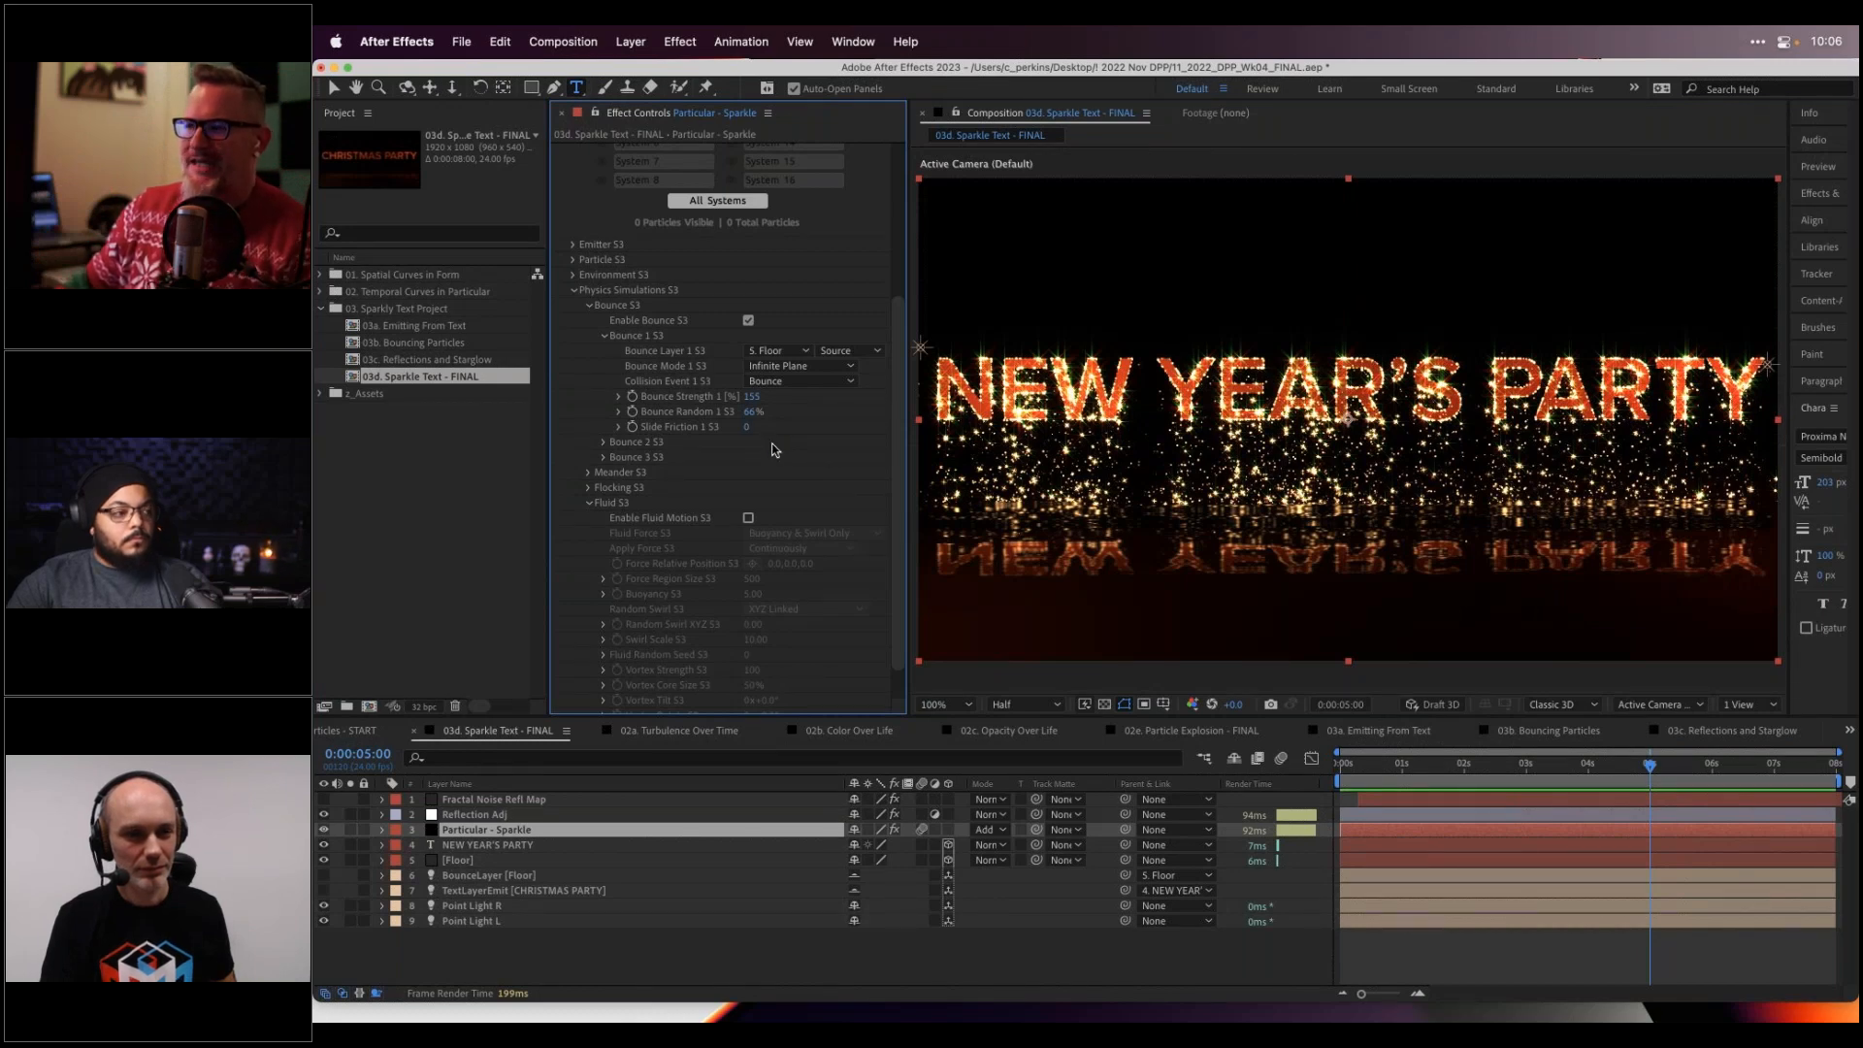
{"action": "left_click", "coordinate": [811, 379]}
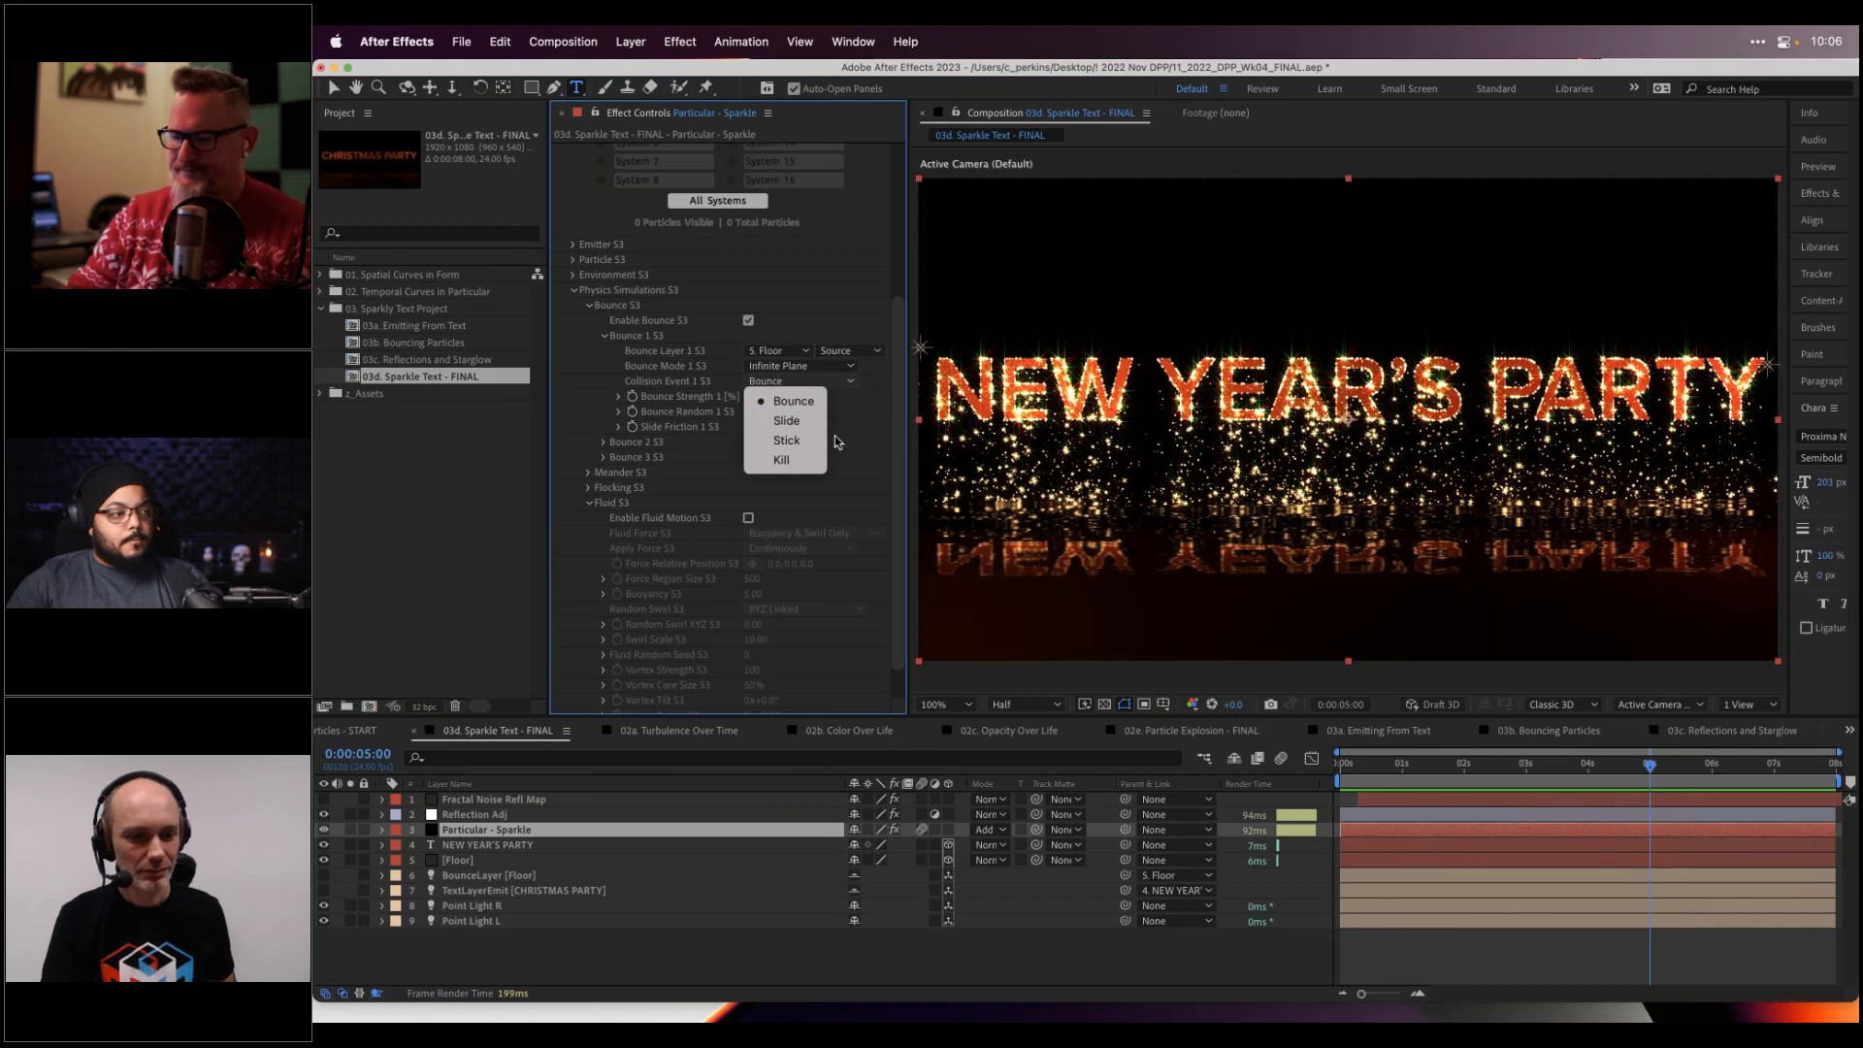
{"action": "left_click", "coordinate": [834, 435]}
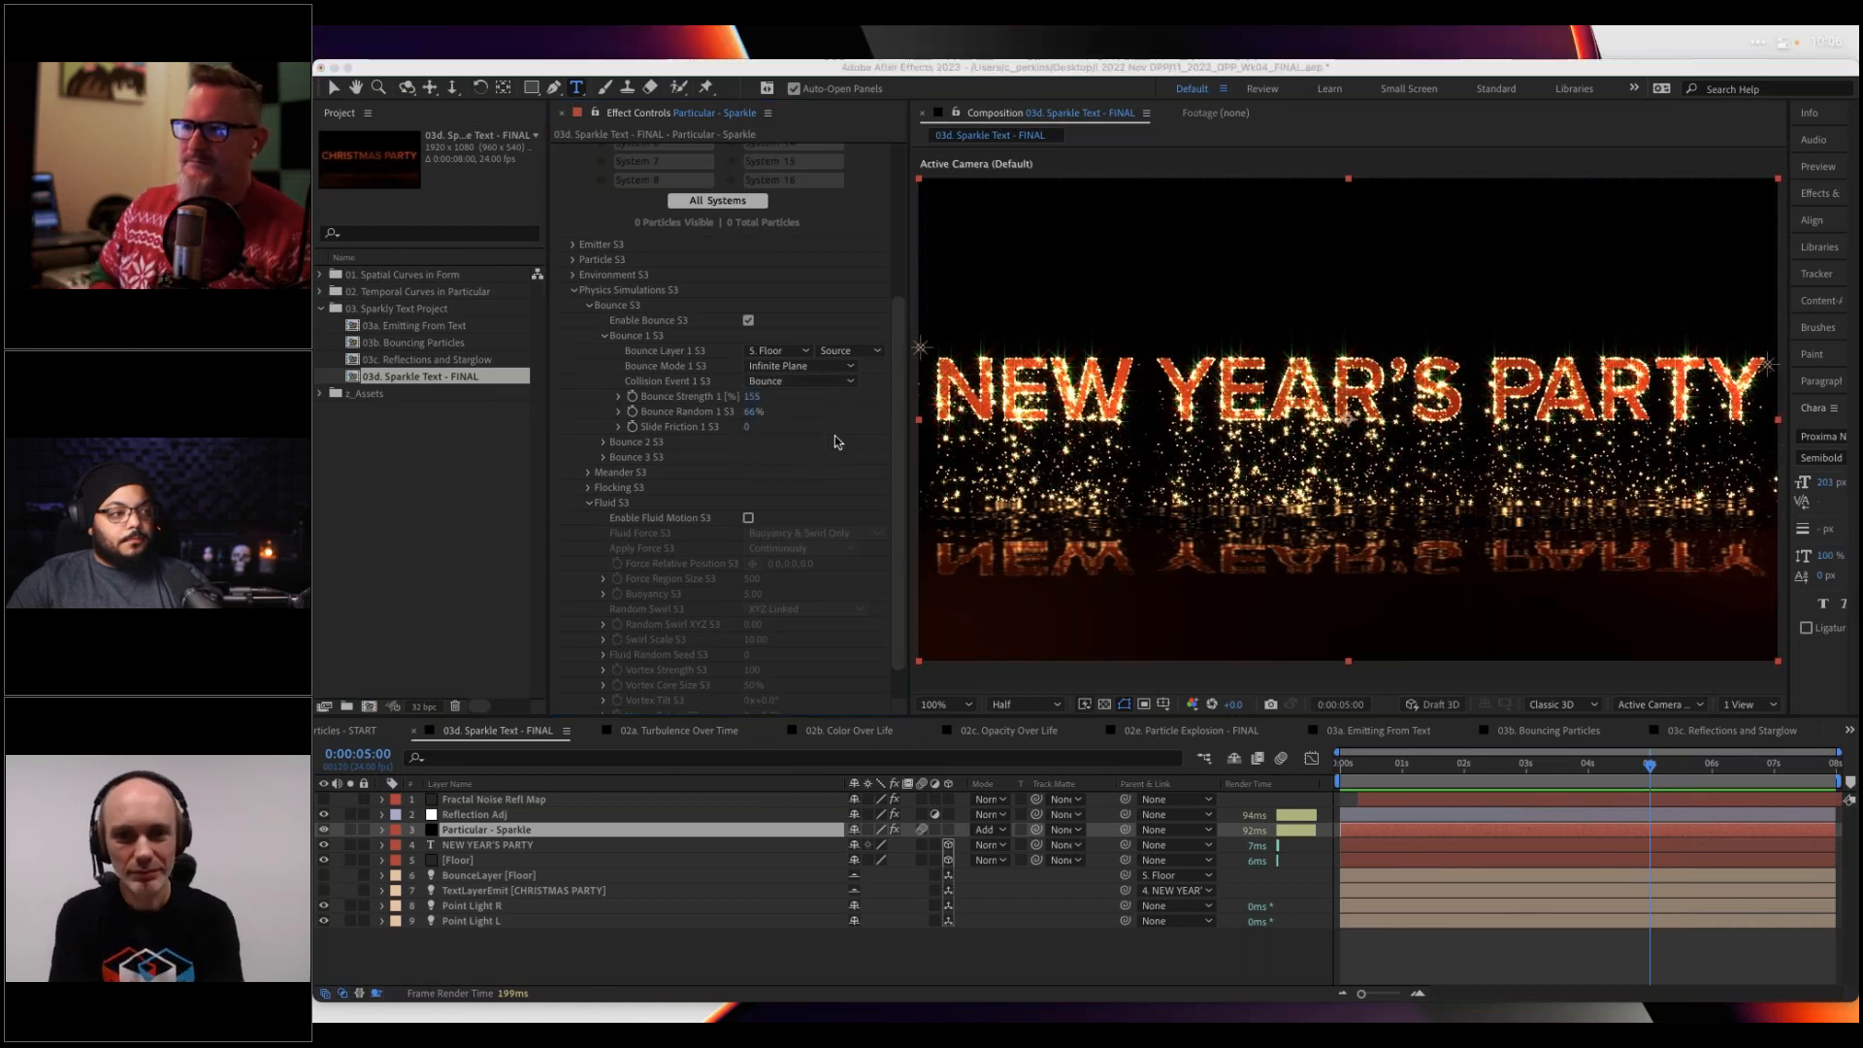